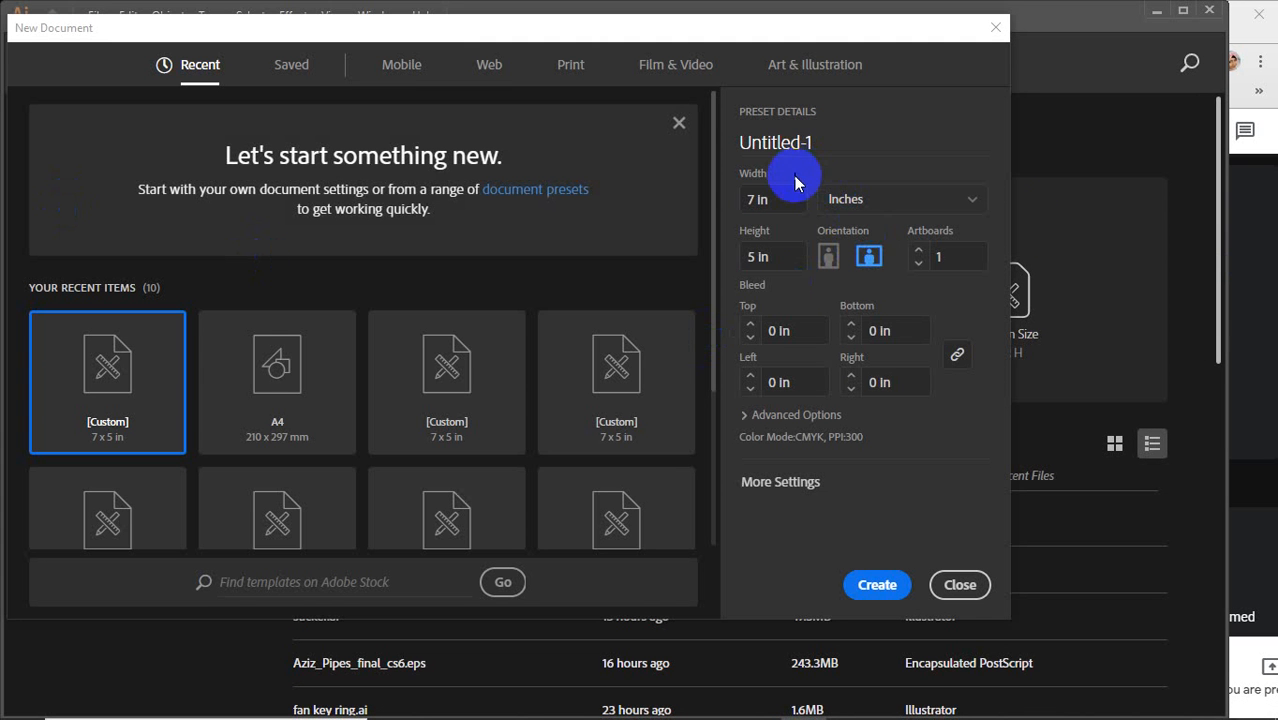
# Create a new 7 x 5 in landscape document named class 15
pyautogui.click(748, 142)
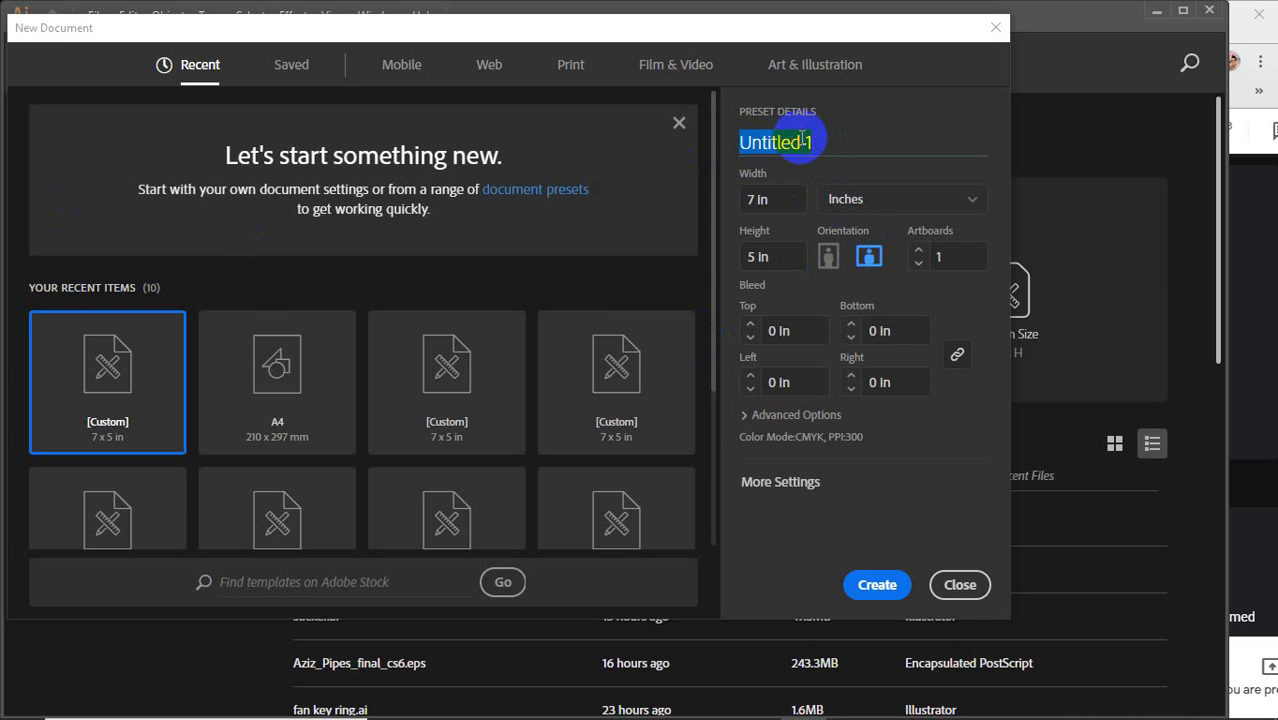
pyautogui.write('c')
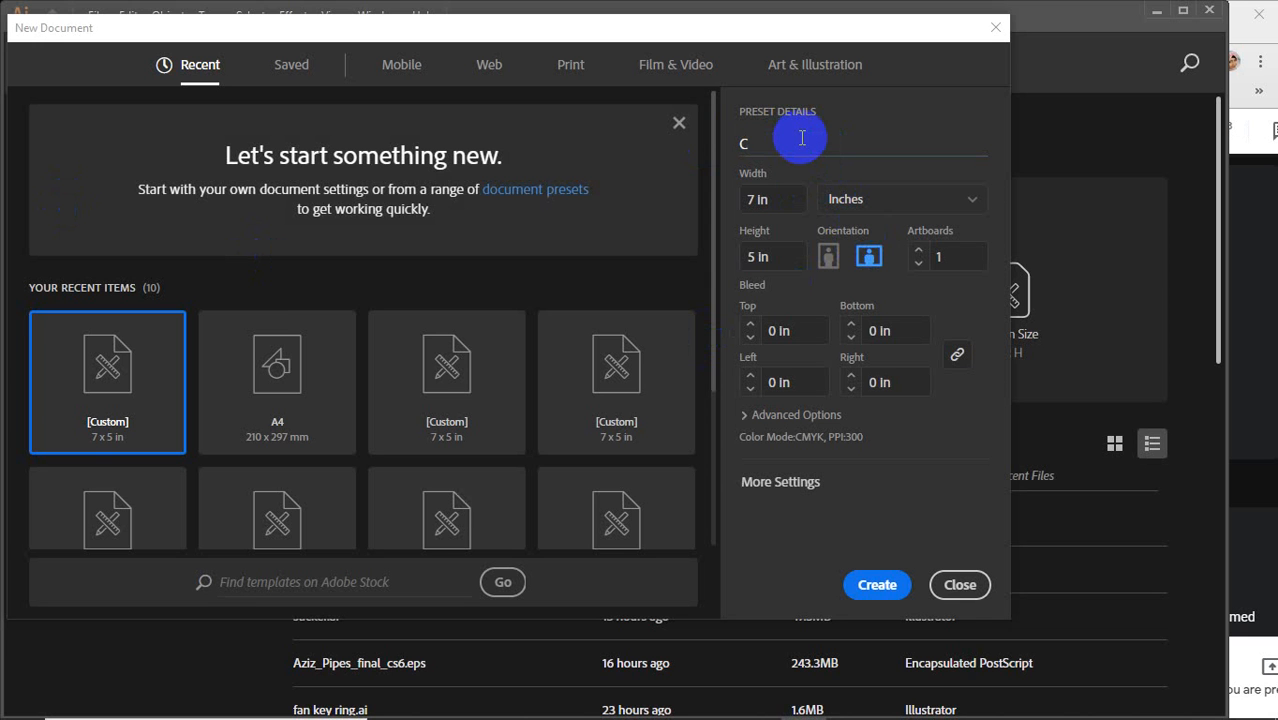
pyautogui.write('lass 15')
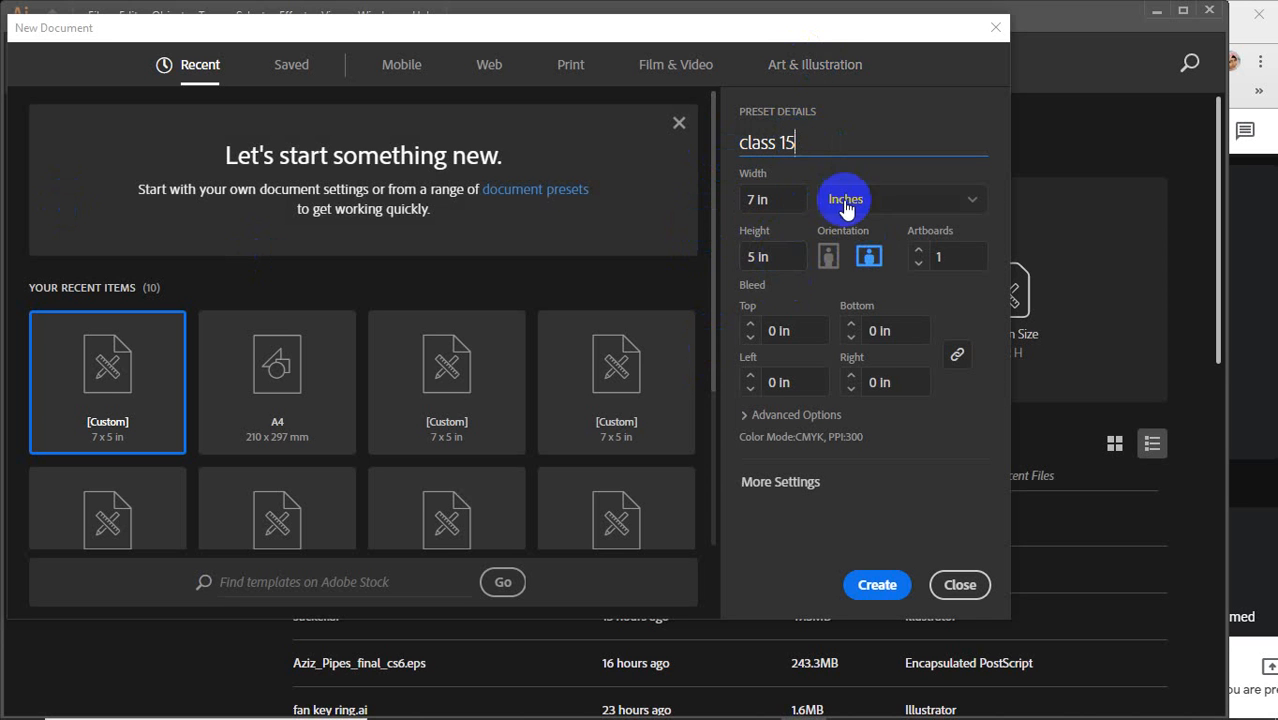
pyautogui.click(865, 584)
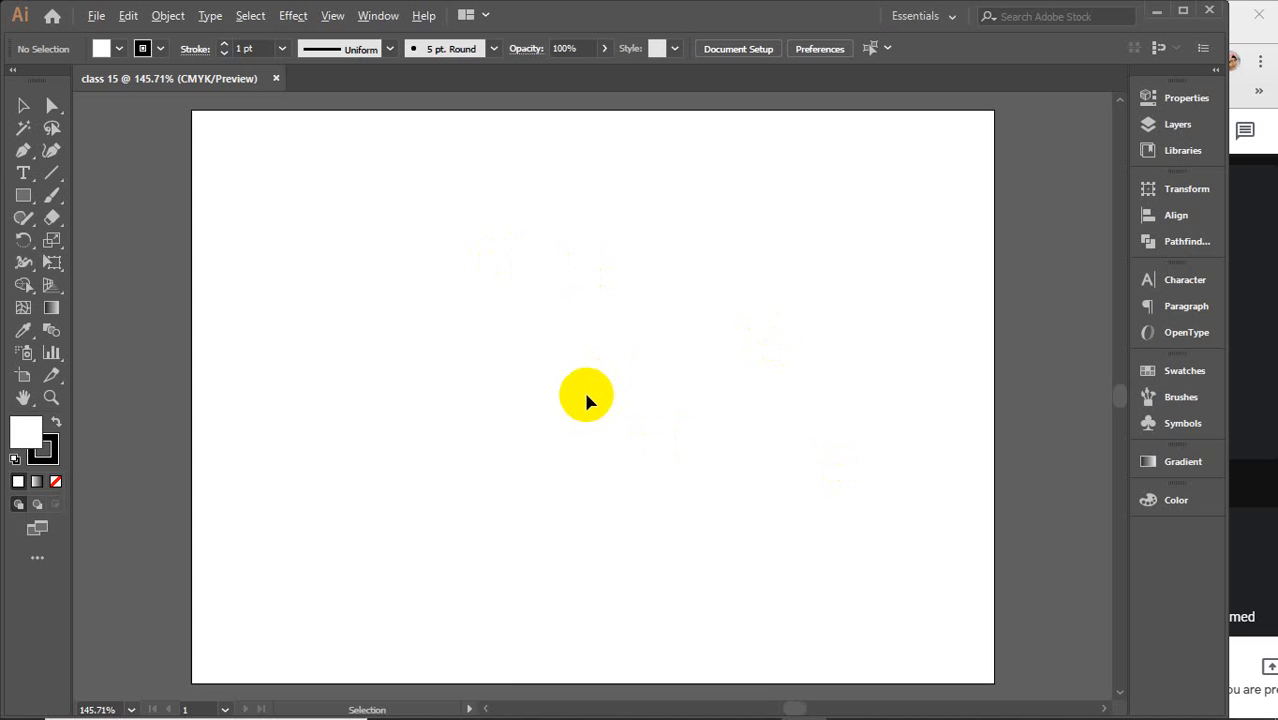
pyautogui.scroll(-2, 587, 396)
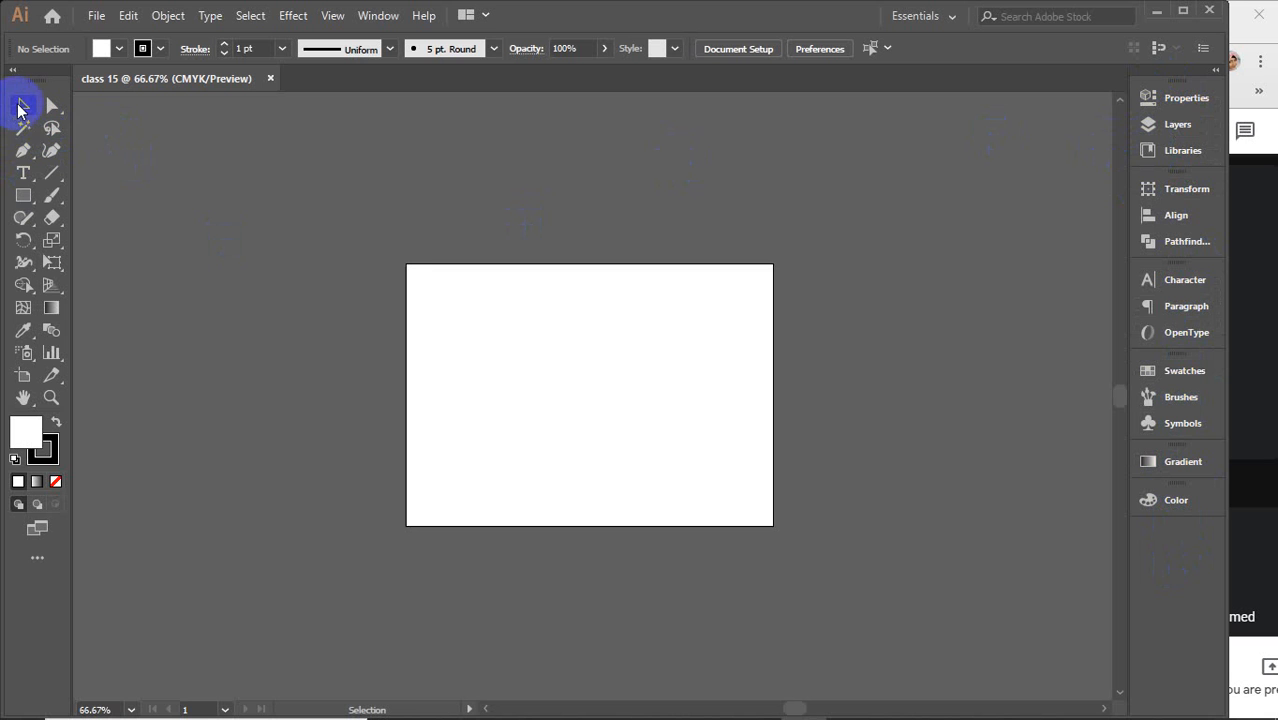
pyautogui.click(21, 202)
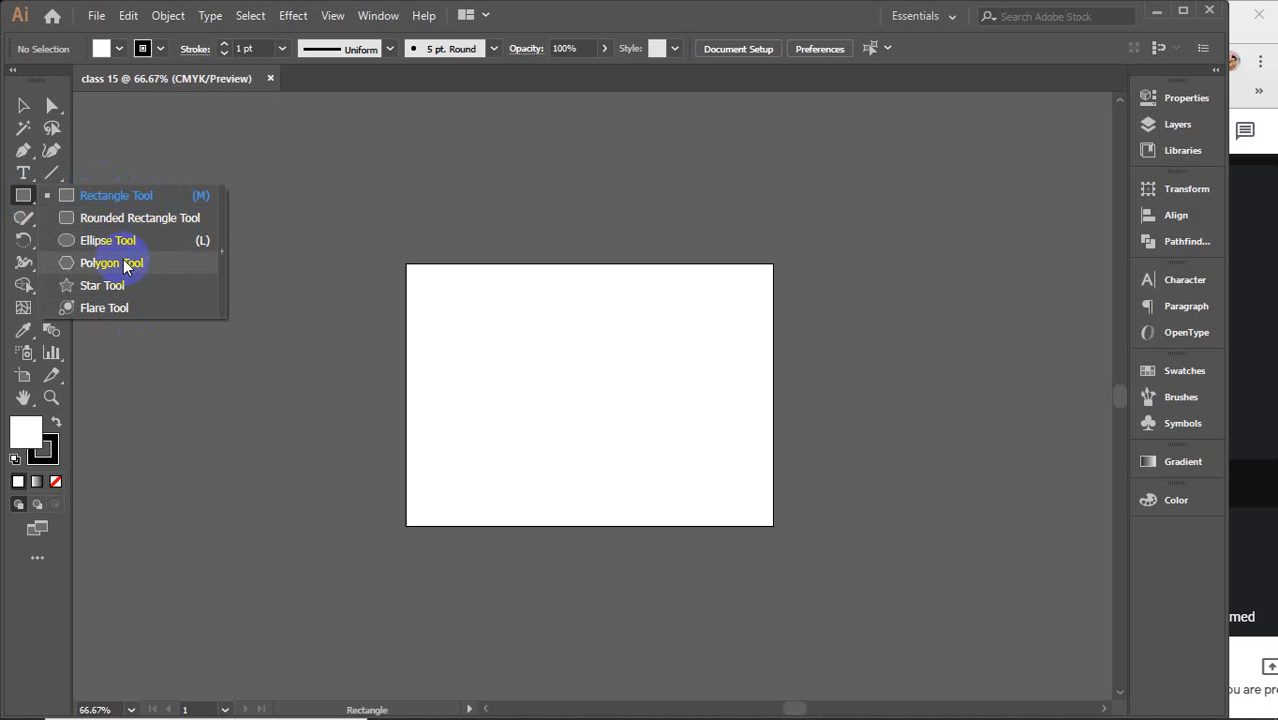
pyautogui.click(138, 207)
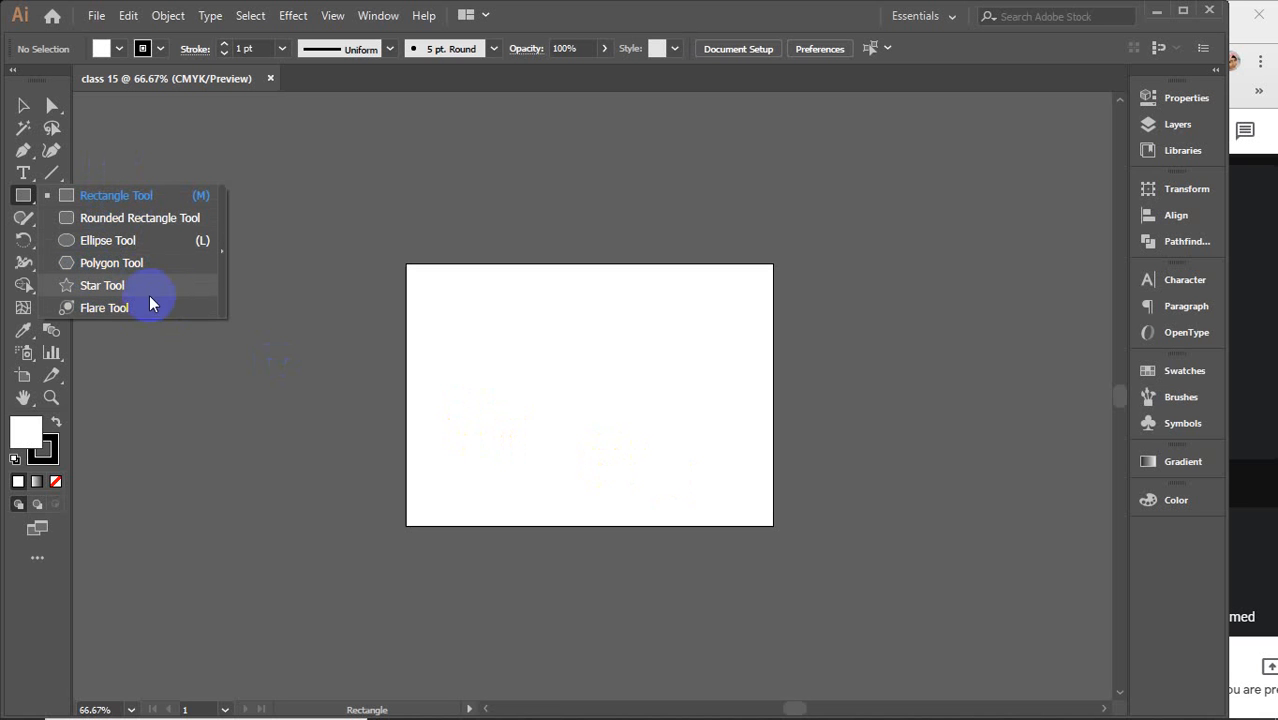
pyautogui.click(106, 290)
pyautogui.click(110, 268)
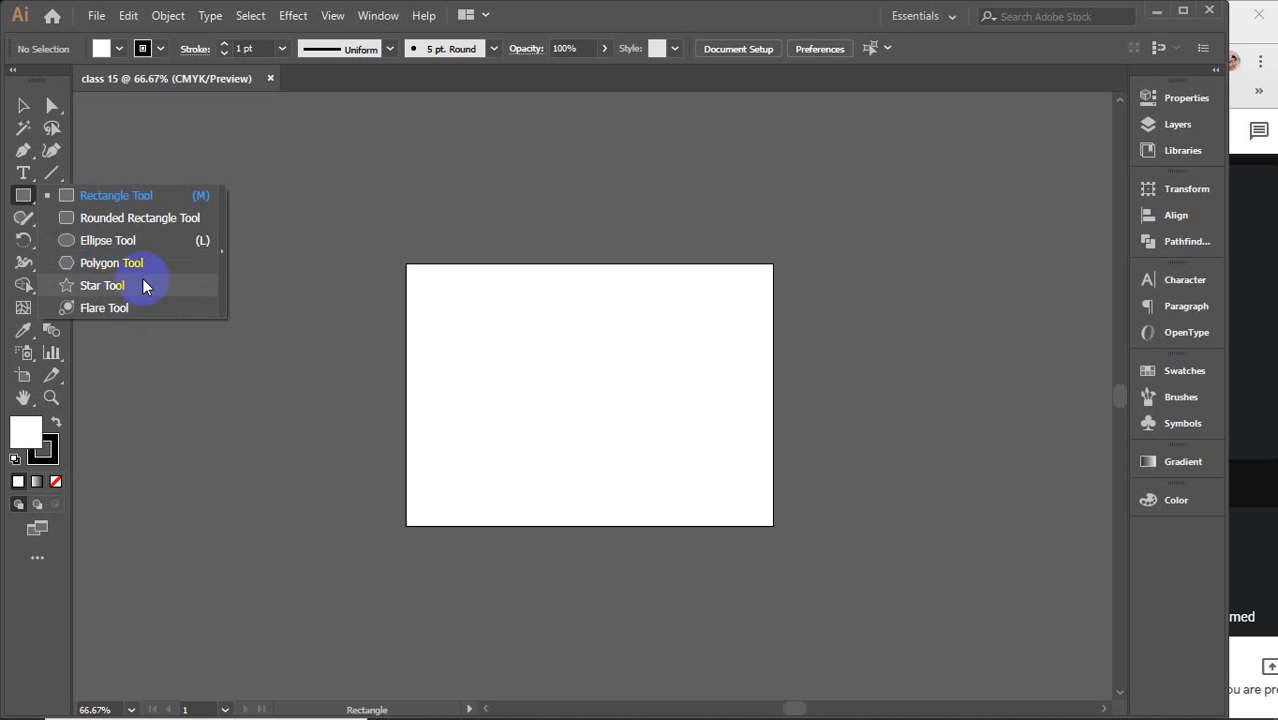
# Draw a large rectangle on the empty canvas with the Rectangle tool
pyautogui.click(103, 197)
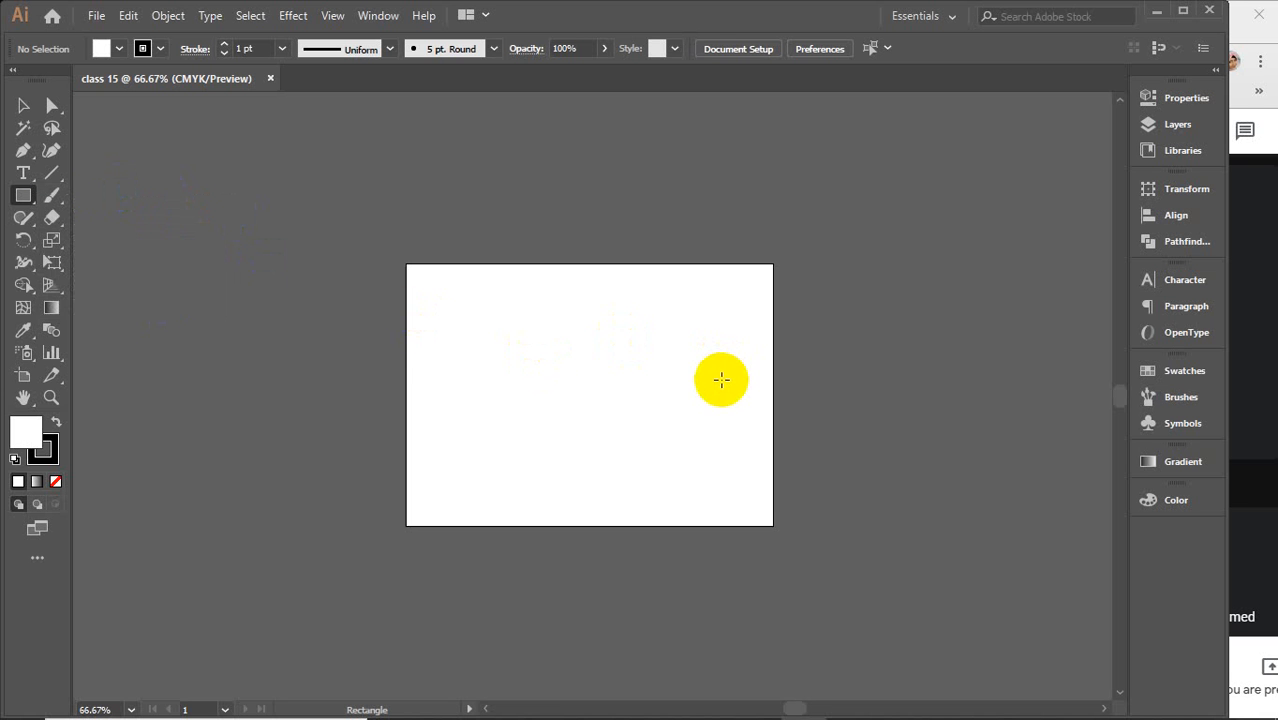
pyautogui.press('space')
pyautogui.moveTo(884, 375); pyautogui.dragTo(128, 374)
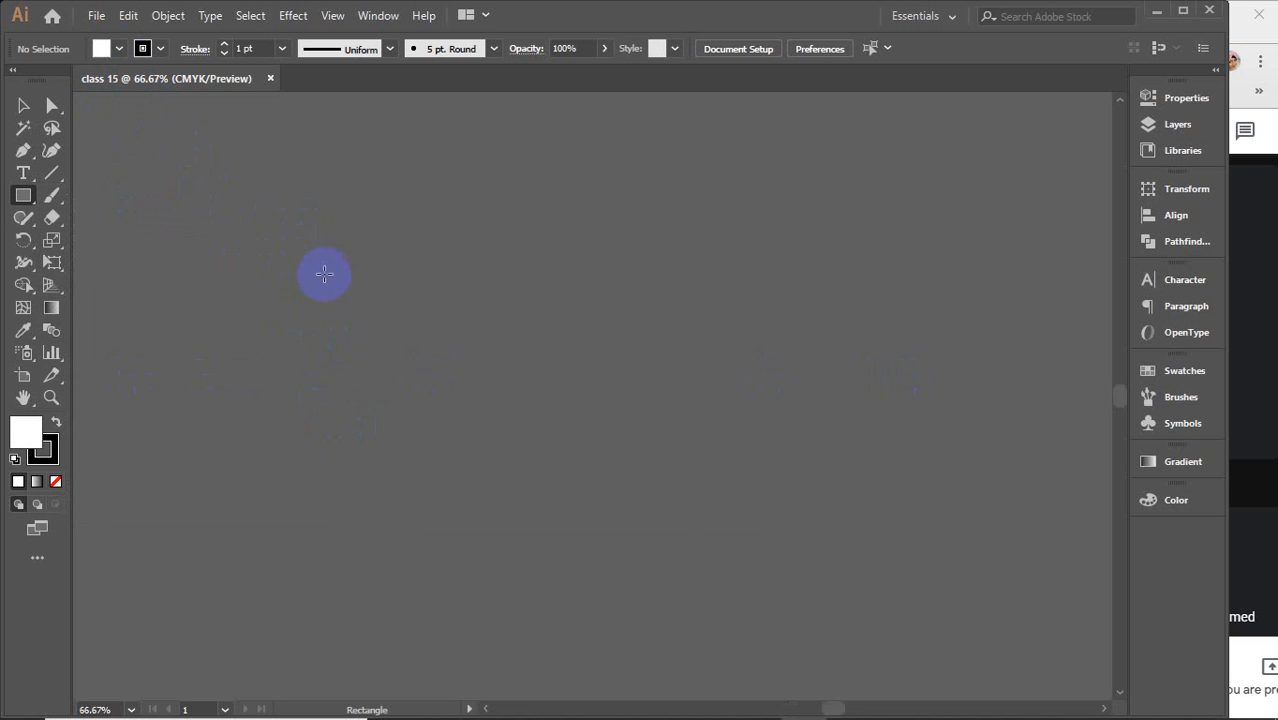
pyautogui.moveTo(324, 274); pyautogui.dragTo(747, 543)
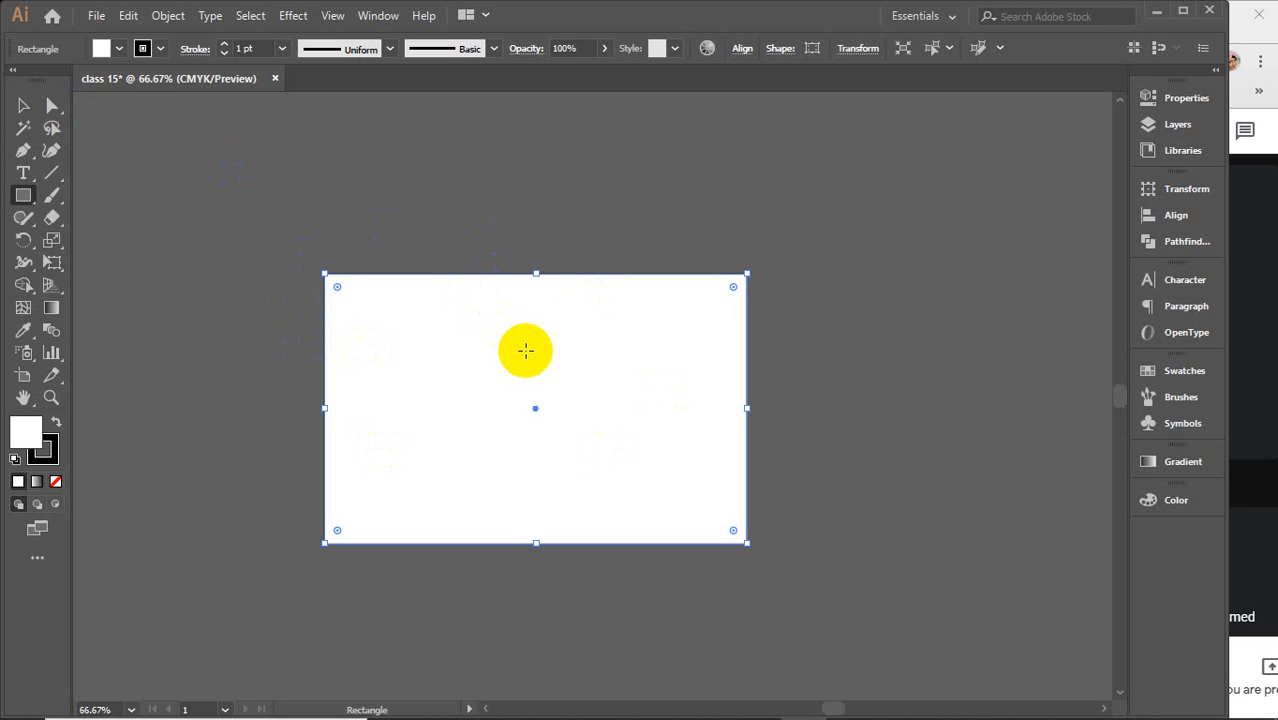
# Draw four more small rectangles around the large one
pyautogui.click(17, 112)
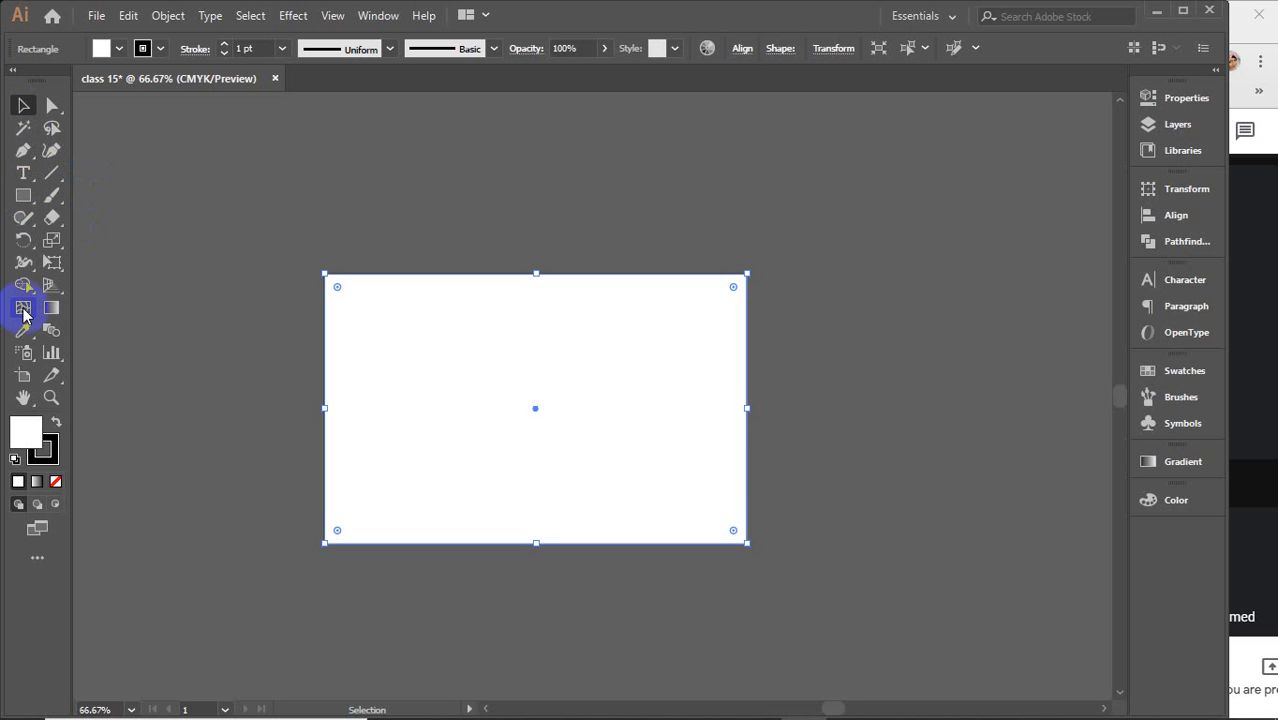
pyautogui.click(23, 196)
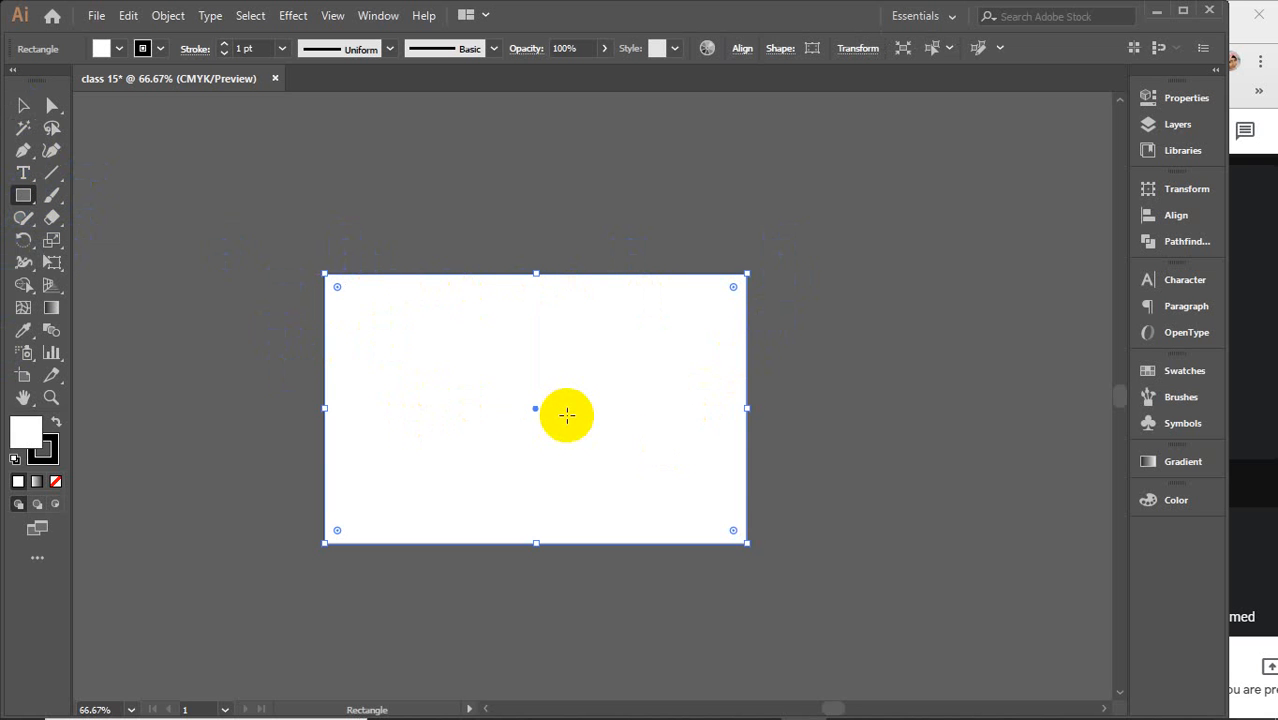
pyautogui.moveTo(724, 372); pyautogui.dragTo(918, 449)
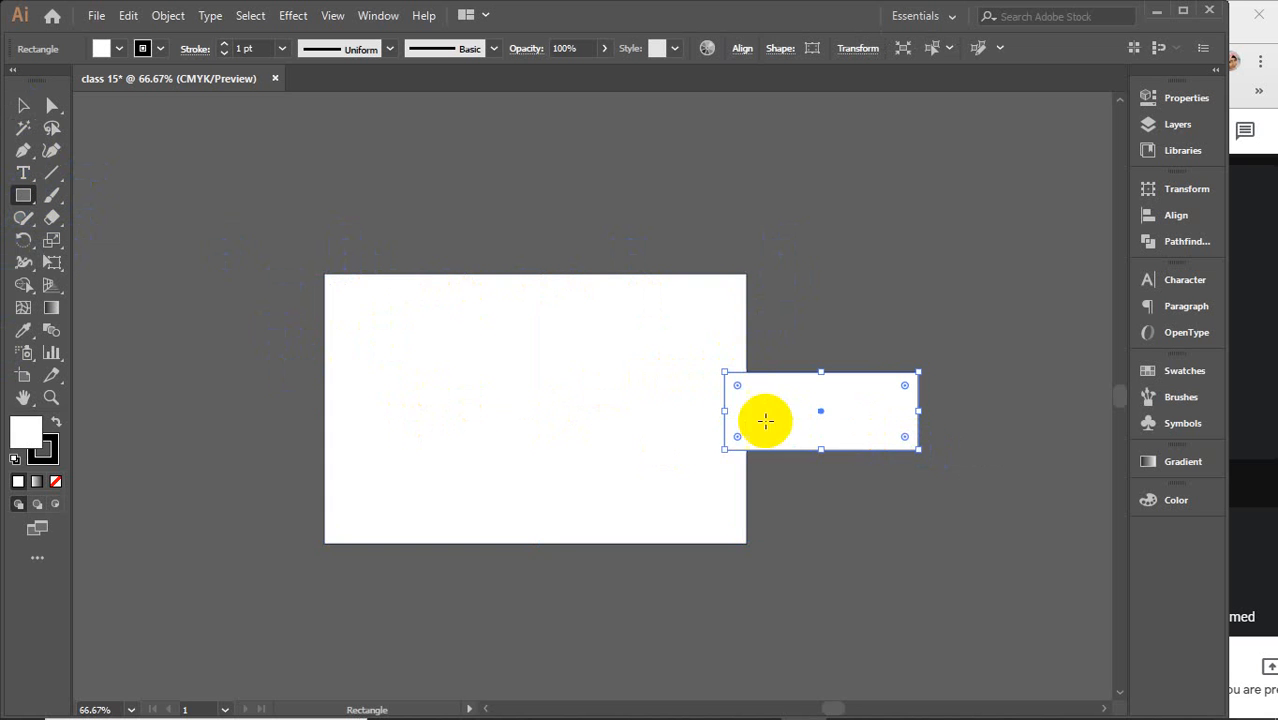
pyautogui.moveTo(700, 313)
pyautogui.mouseDown()
pyautogui.moveTo(787, 308)
pyautogui.moveTo(790, 254)
pyautogui.mouseUp()
pyautogui.moveTo(933, 195); pyautogui.dragTo(995, 283)
pyautogui.moveTo(604, 197); pyautogui.dragTo(648, 256)
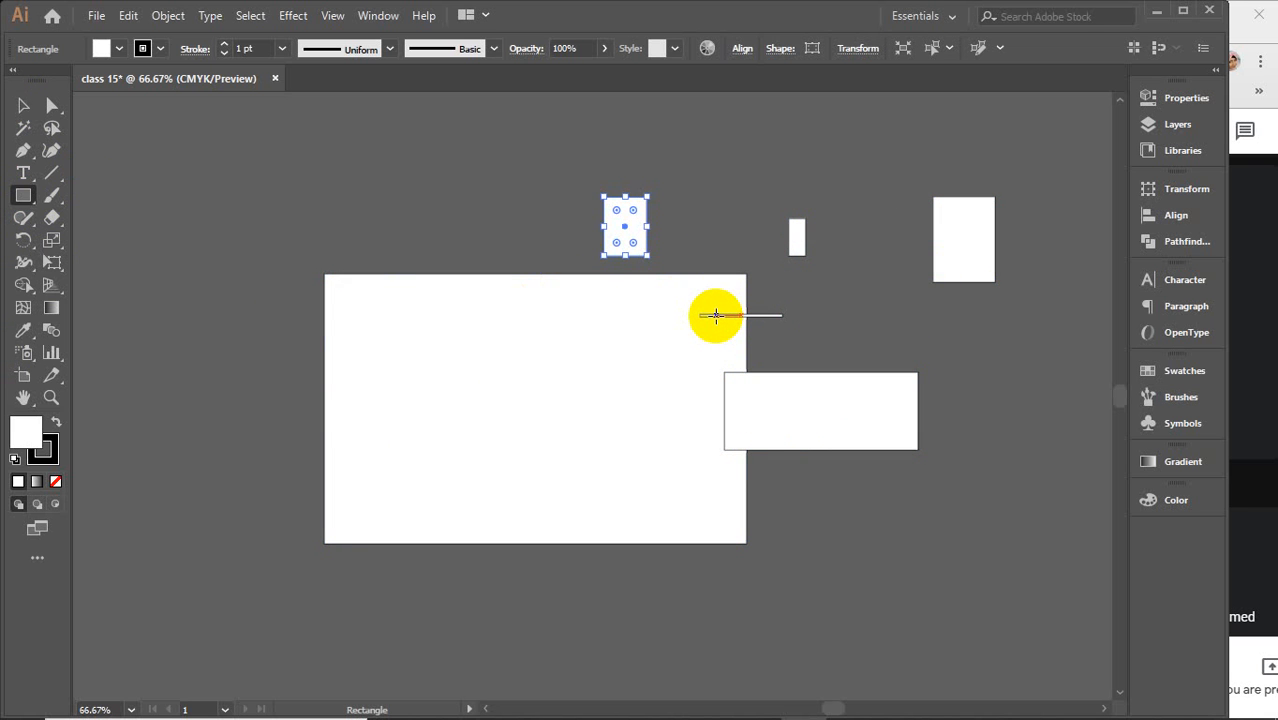
# Select and delete the small rectangles, keeping only the large one
pyautogui.press('v')
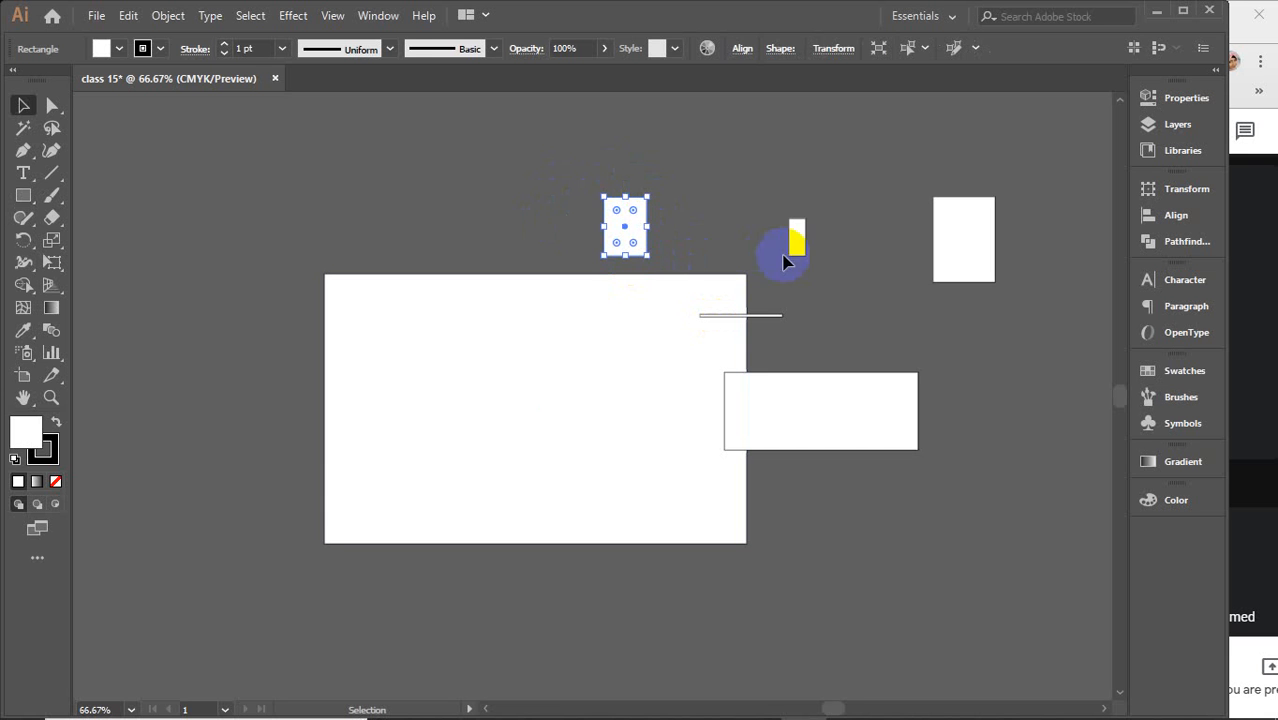
pyautogui.click(782, 197)
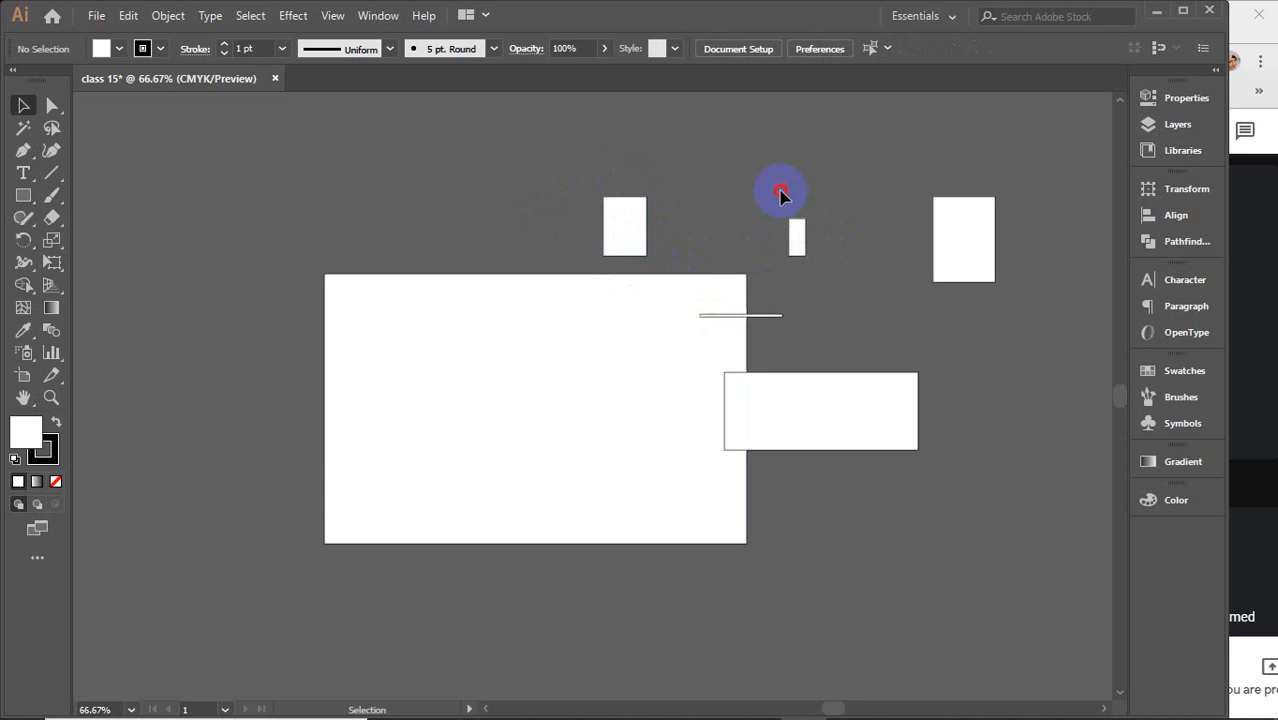
pyautogui.moveTo(782, 197); pyautogui.dragTo(999, 320)
pyautogui.press('Delete')
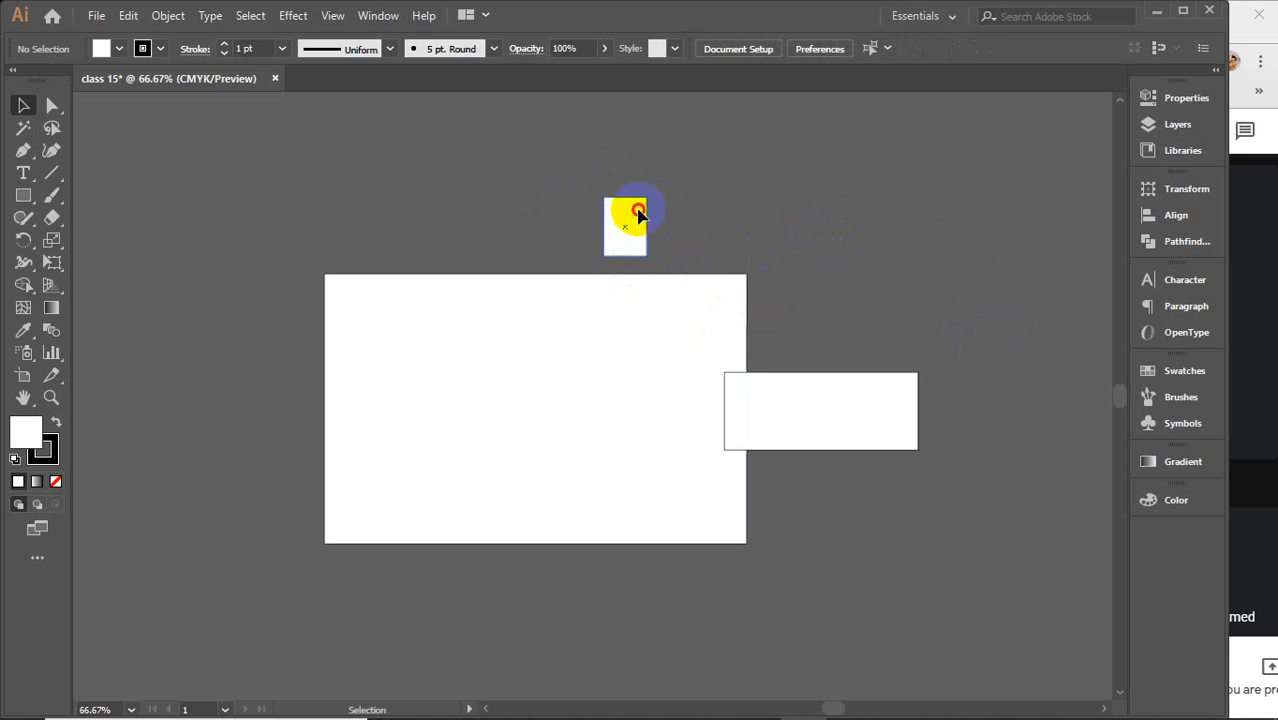
pyautogui.click(638, 213)
pyautogui.press('Delete')
pyautogui.click(858, 444)
pyautogui.press('Delete')
pyautogui.click(686, 264)
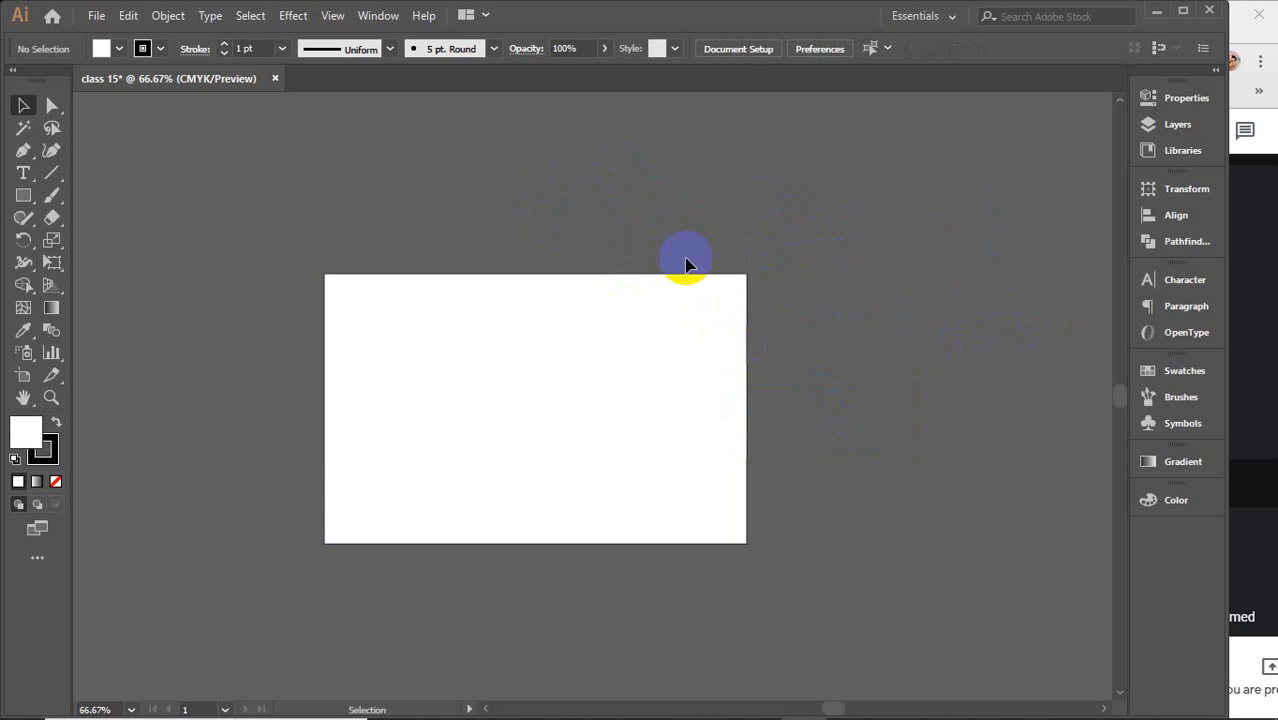
# Select the large rectangle and examine its fill color options and swatches
pyautogui.click(308, 245)
pyautogui.click(430, 398)
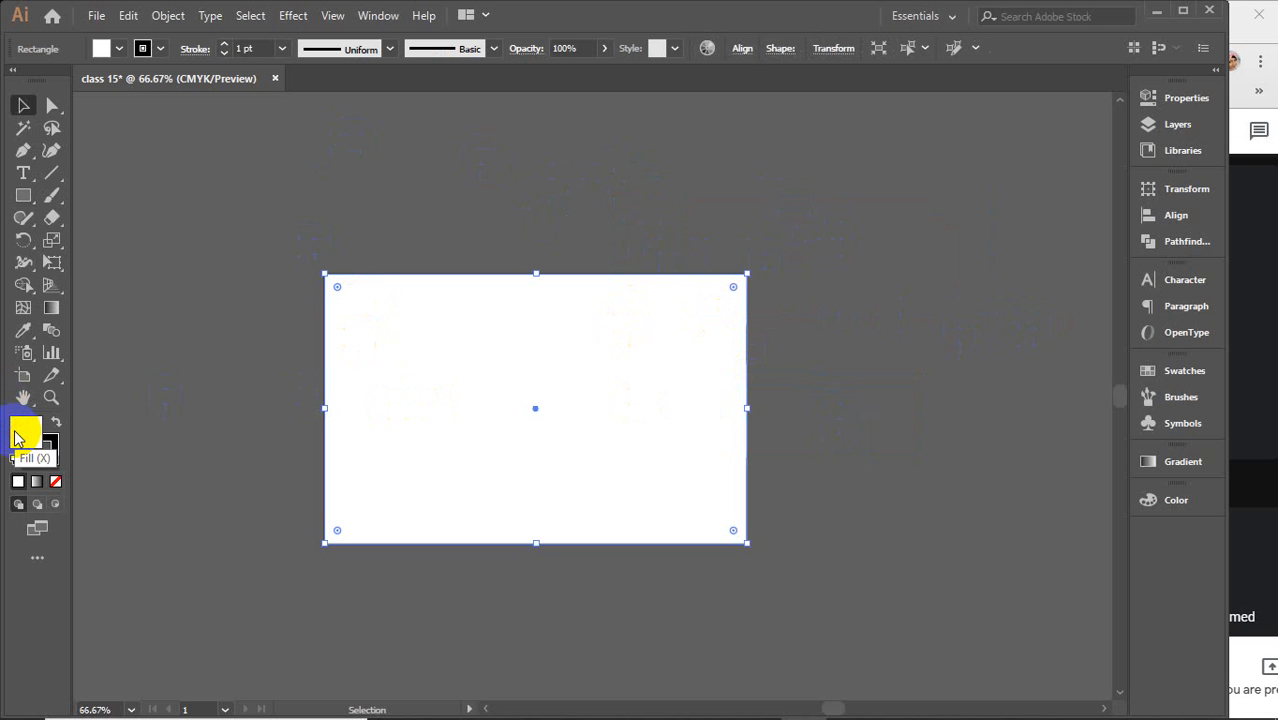
pyautogui.click(121, 50)
pyautogui.click(121, 50)
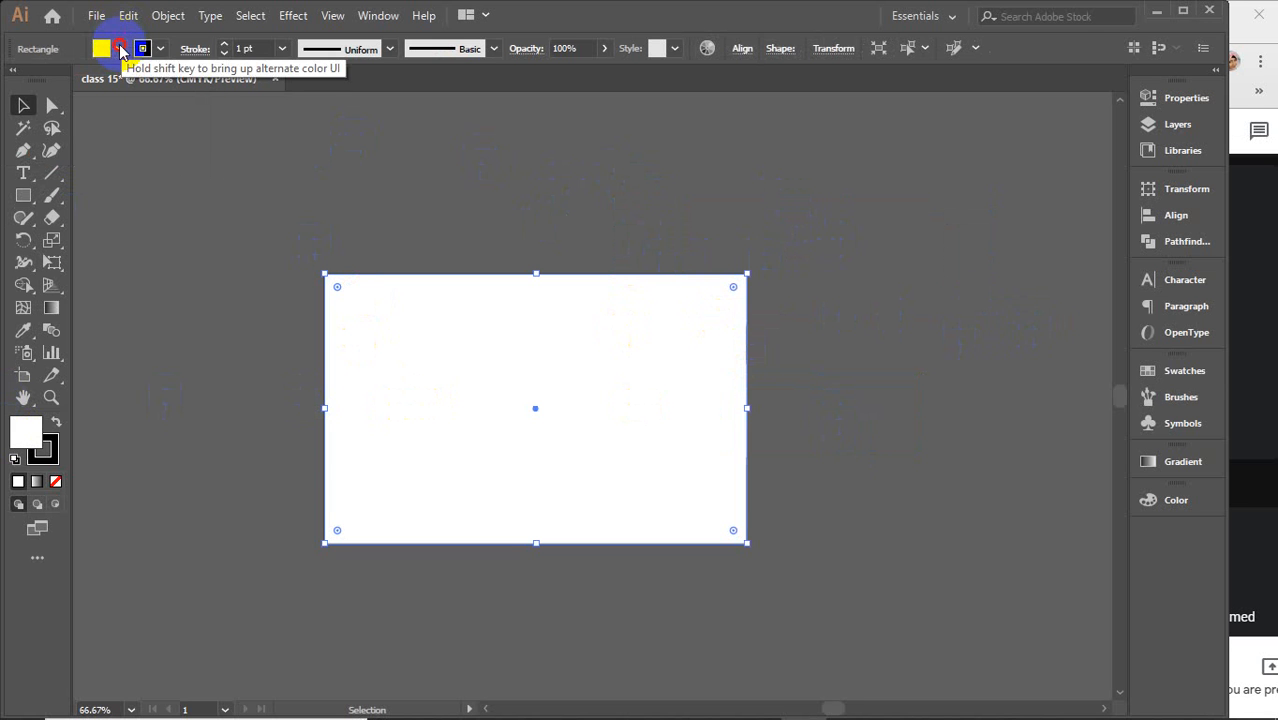
pyautogui.click(1180, 371)
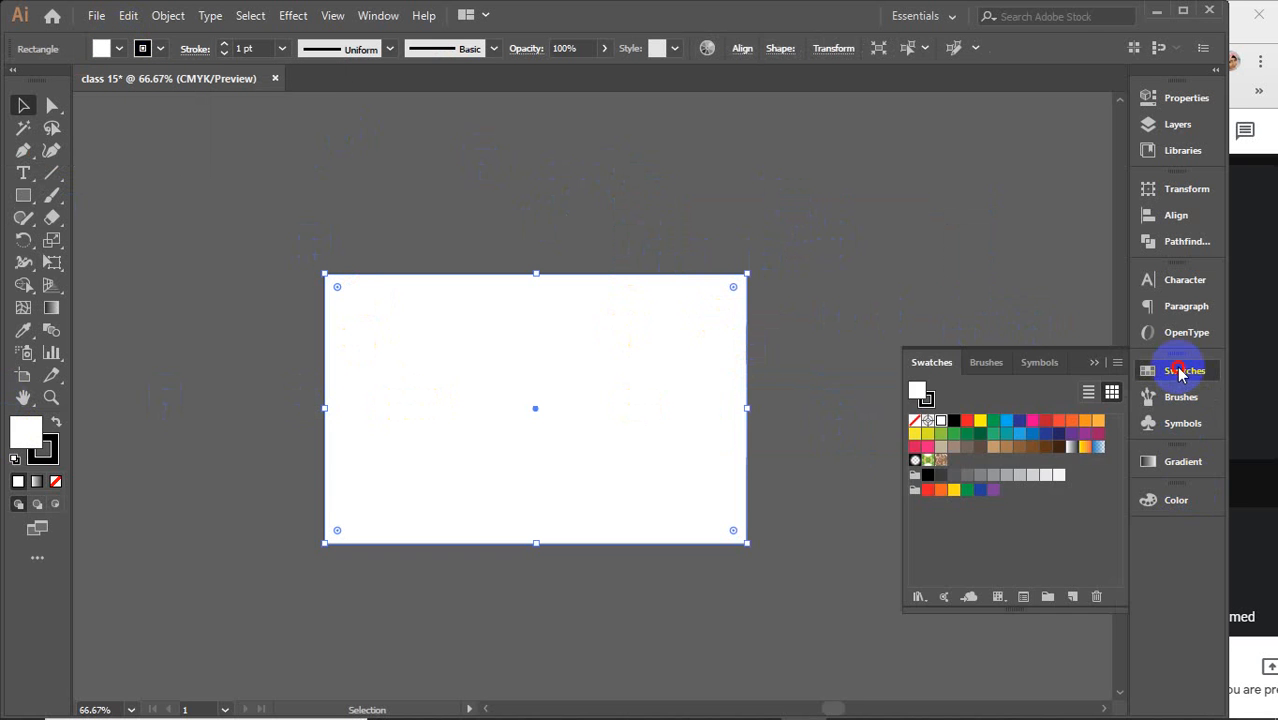
pyautogui.click(1180, 371)
pyautogui.click(1163, 504)
pyautogui.click(1170, 509)
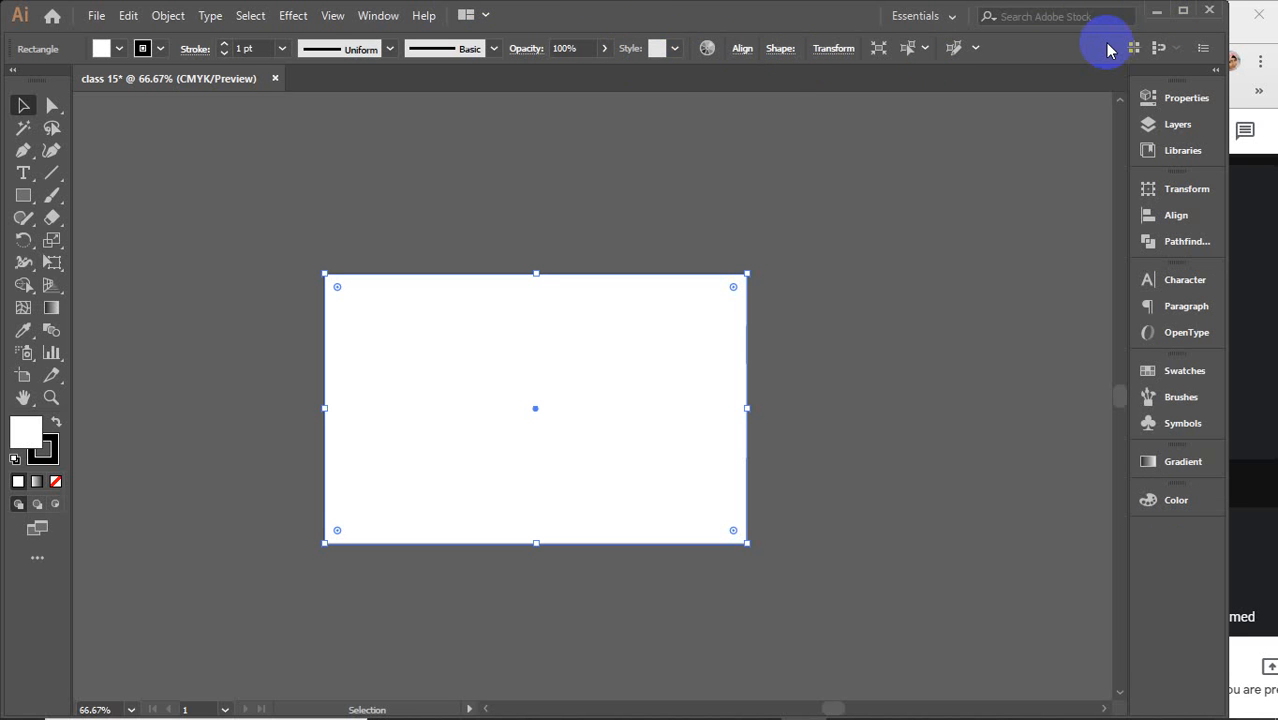
# Move the large rectangle around the canvas by dragging it
pyautogui.click(405, 491)
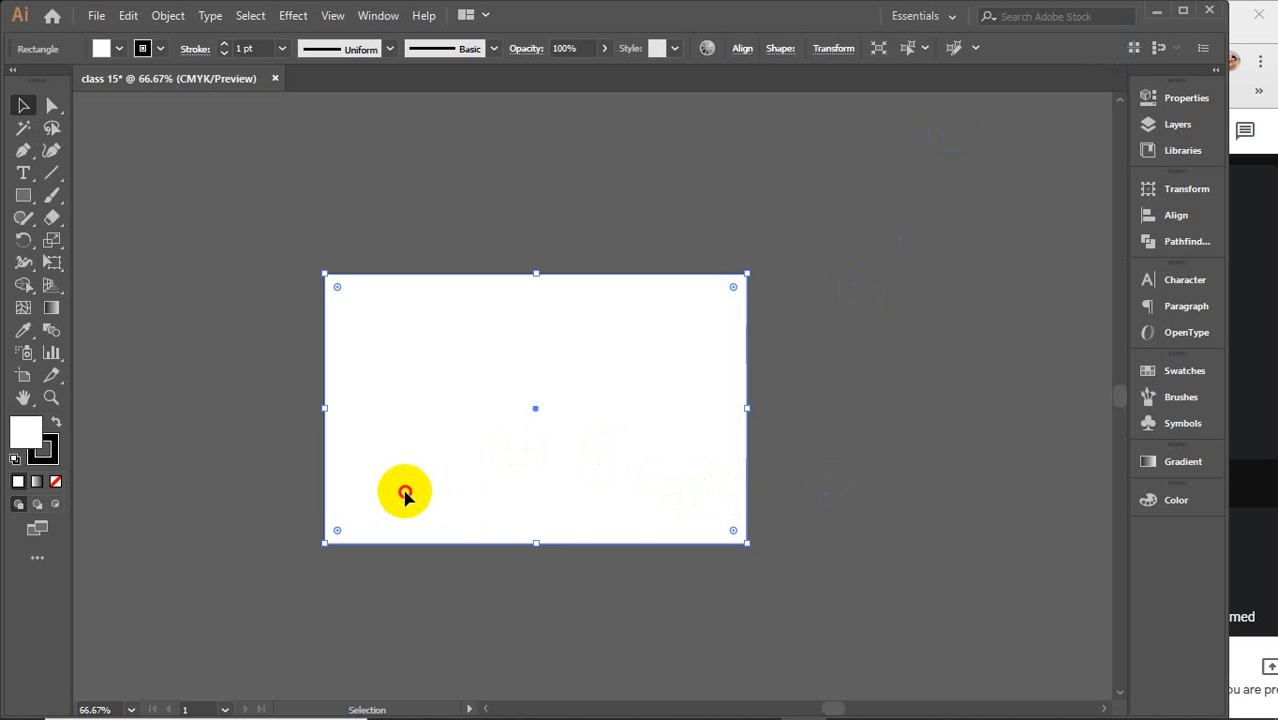
pyautogui.moveTo(405, 491); pyautogui.dragTo(606, 500)
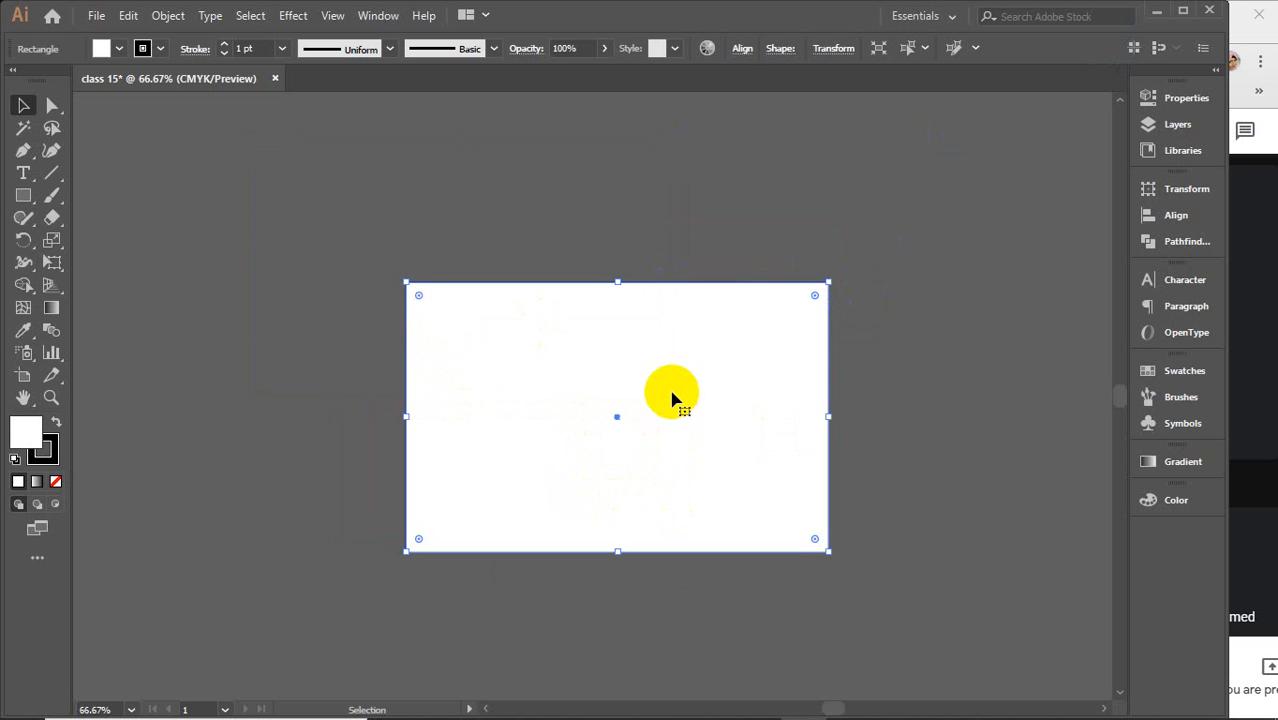
pyautogui.moveTo(671, 397); pyautogui.dragTo(603, 420)
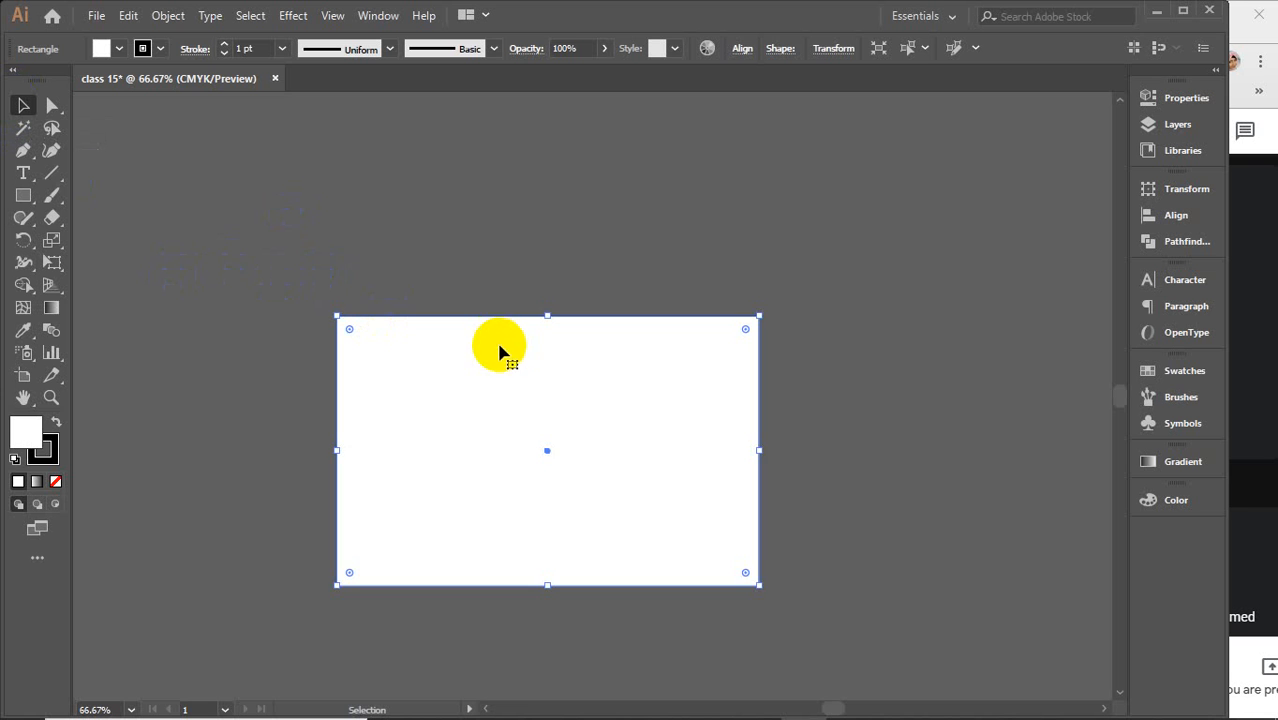
pyautogui.moveTo(500, 363); pyautogui.dragTo(561, 332)
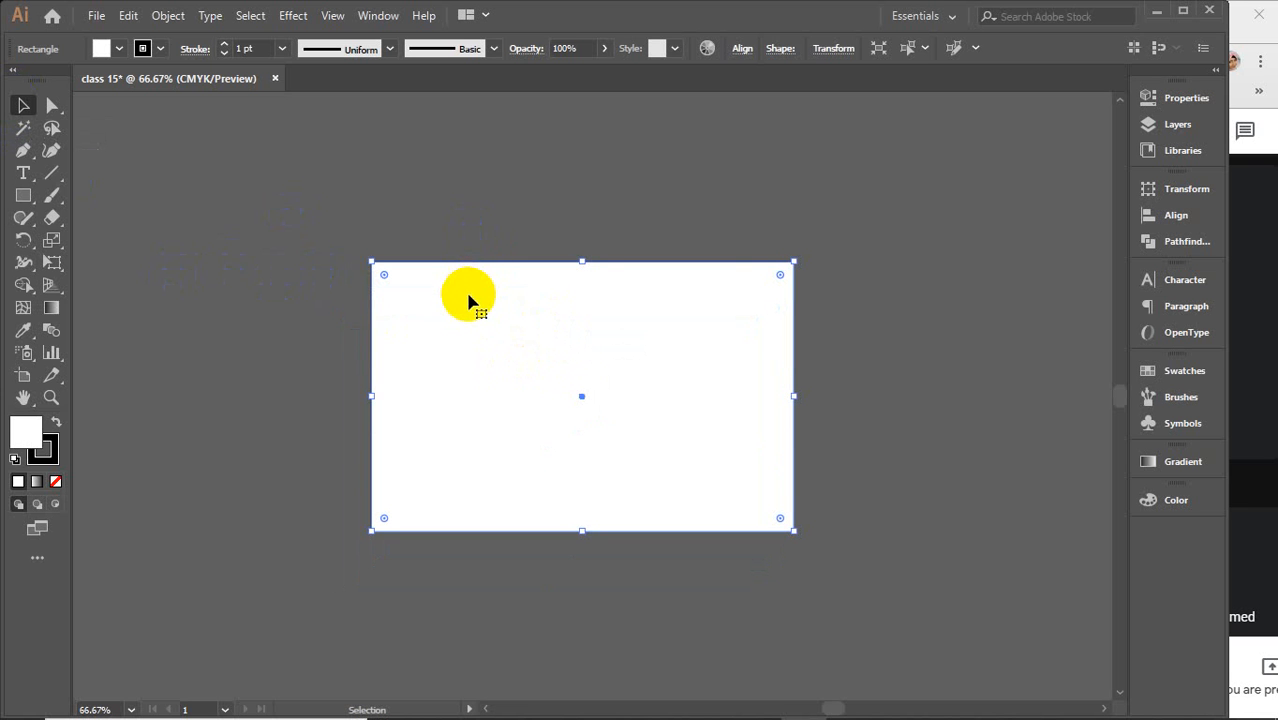
pyautogui.moveTo(300, 170); pyautogui.dragTo(850, 579)
pyautogui.moveTo(471, 335)
pyautogui.mouseDown()
pyautogui.moveTo(603, 318)
pyautogui.moveTo(685, 331)
pyautogui.moveTo(490, 325)
pyautogui.mouseUp()
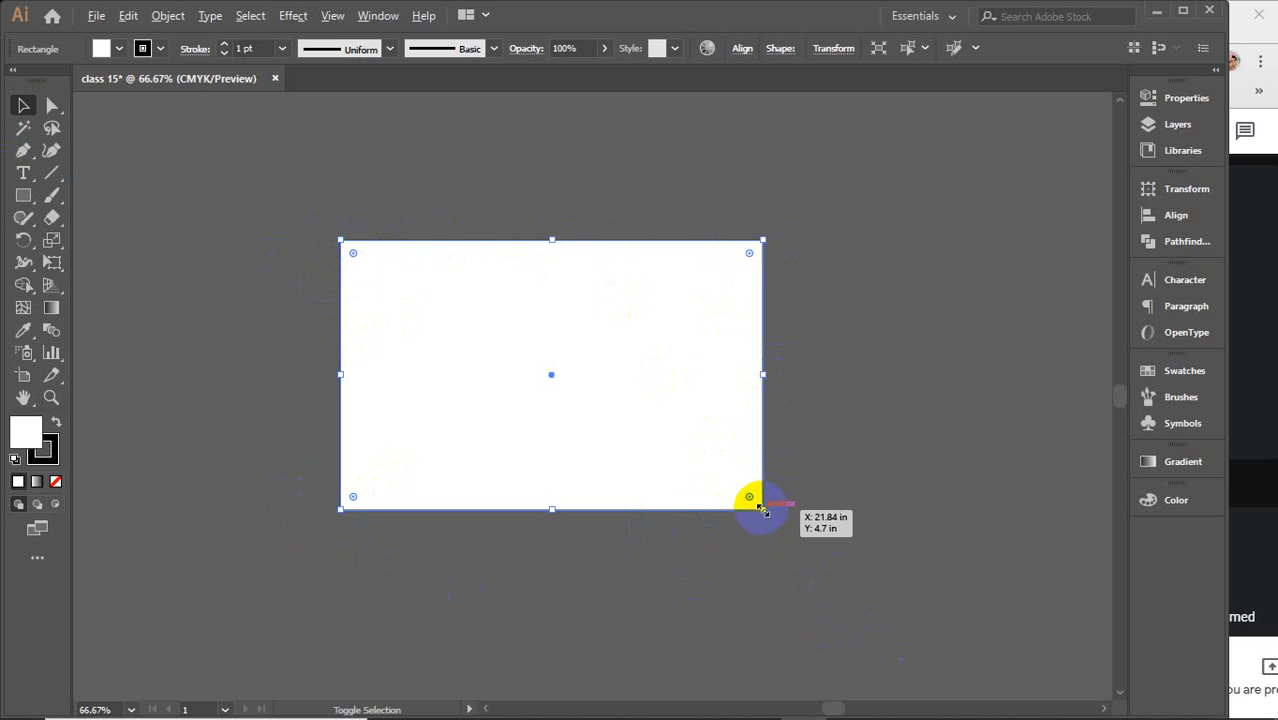
# Resize the rectangle smaller from its top-right corner
pyautogui.moveTo(761, 509); pyautogui.dragTo(811, 516)
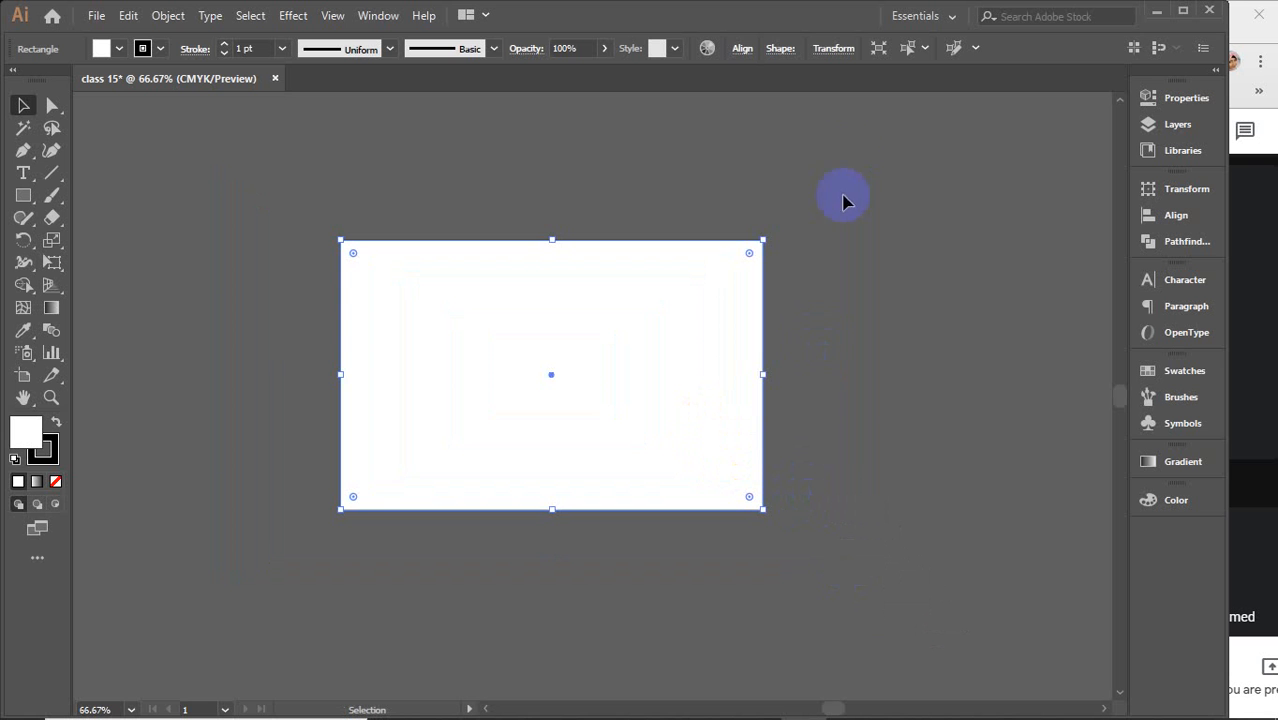
pyautogui.moveTo(765, 240); pyautogui.dragTo(745, 307)
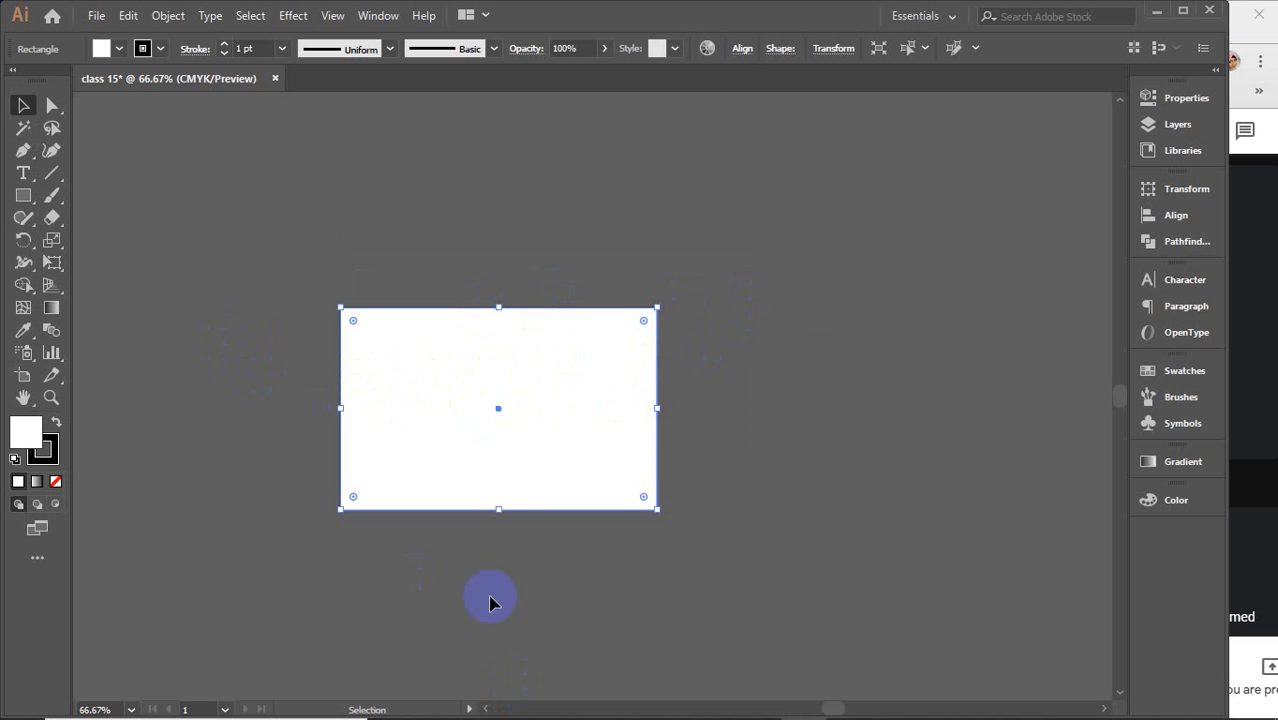
pyautogui.moveTo(657, 309)
pyautogui.mouseDown()
pyautogui.moveTo(693, 251)
pyautogui.moveTo(807, 269)
pyautogui.moveTo(877, 360)
pyautogui.moveTo(630, 371)
pyautogui.moveTo(622, 262)
pyautogui.moveTo(730, 225)
pyautogui.moveTo(764, 321)
pyautogui.moveTo(748, 353)
pyautogui.moveTo(730, 314)
pyautogui.moveTo(645, 318)
pyautogui.moveTo(656, 314)
pyautogui.mouseUp()
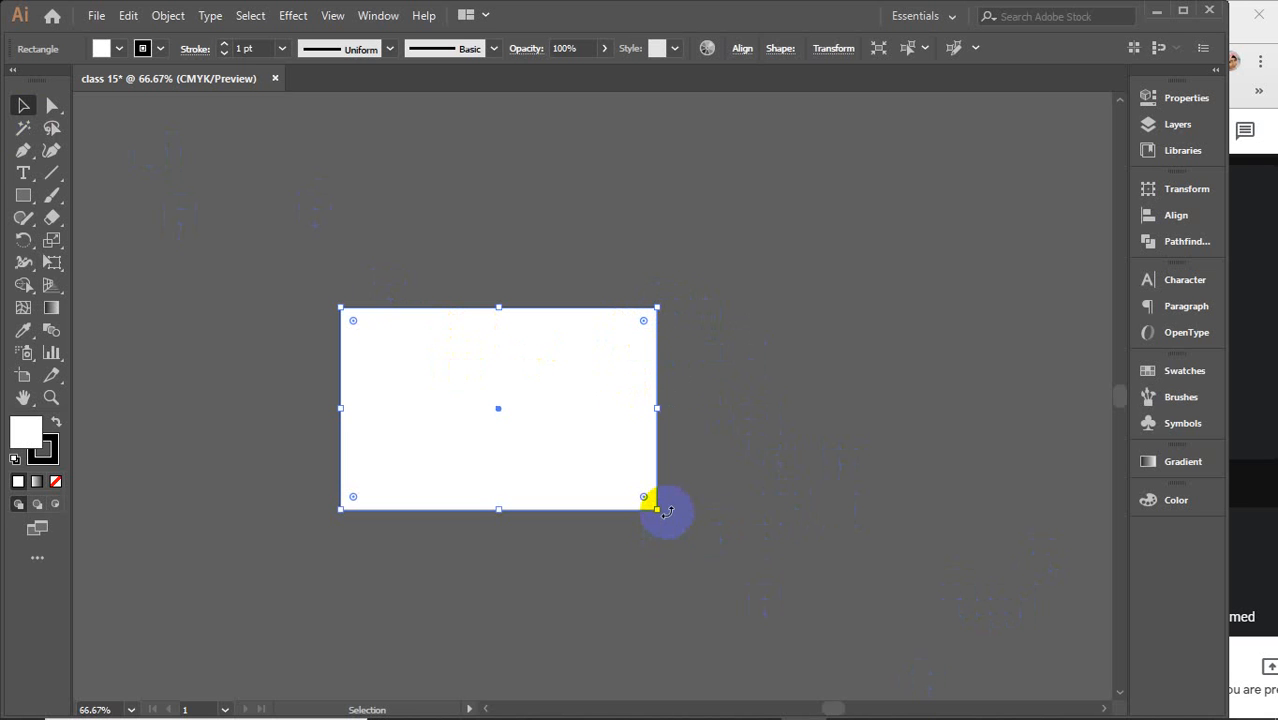
# Rotate the rectangle from a corner and undo the rotation
pyautogui.moveTo(667, 512); pyautogui.dragTo(520, 656)
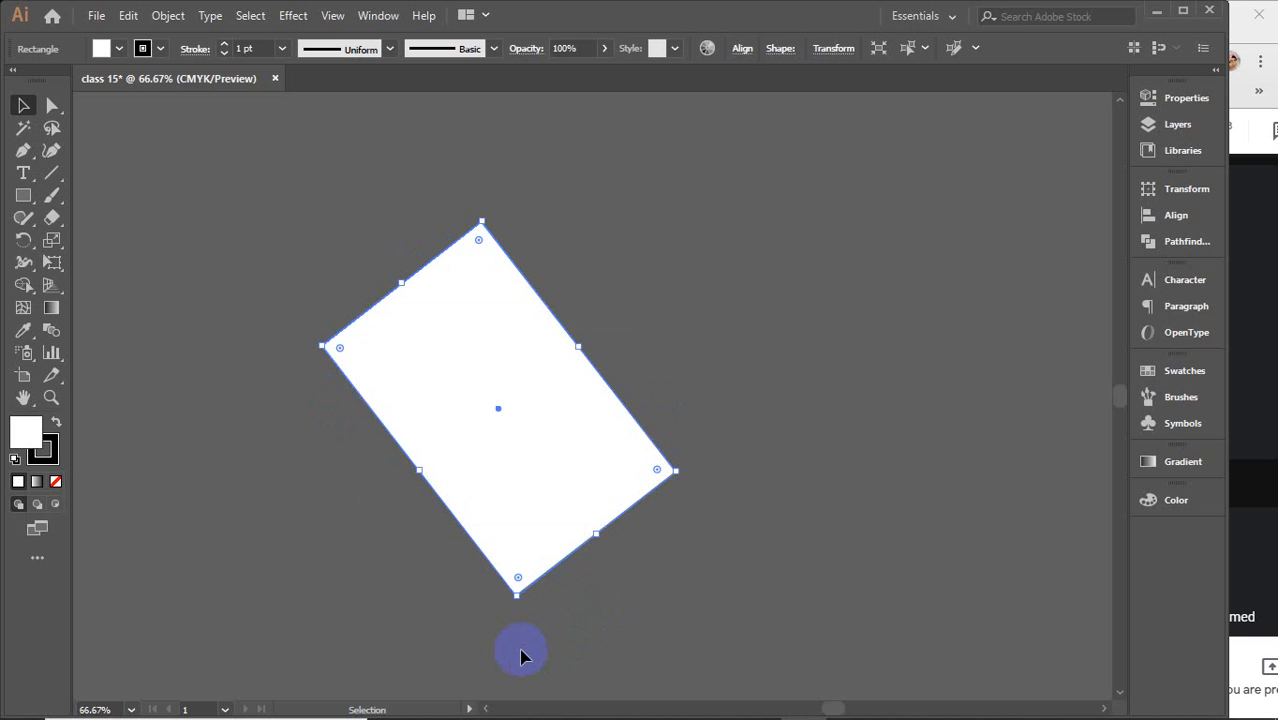
pyautogui.hotkey('ctrl', 'z')
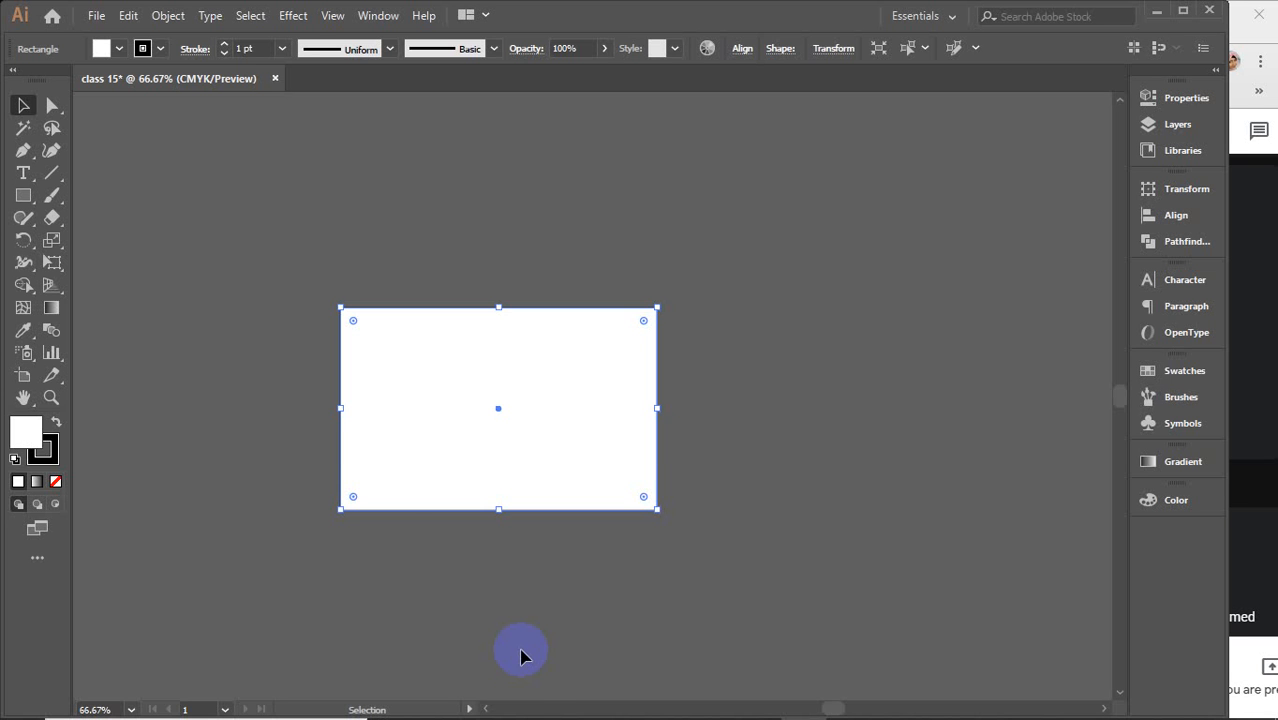
pyautogui.click(362, 369)
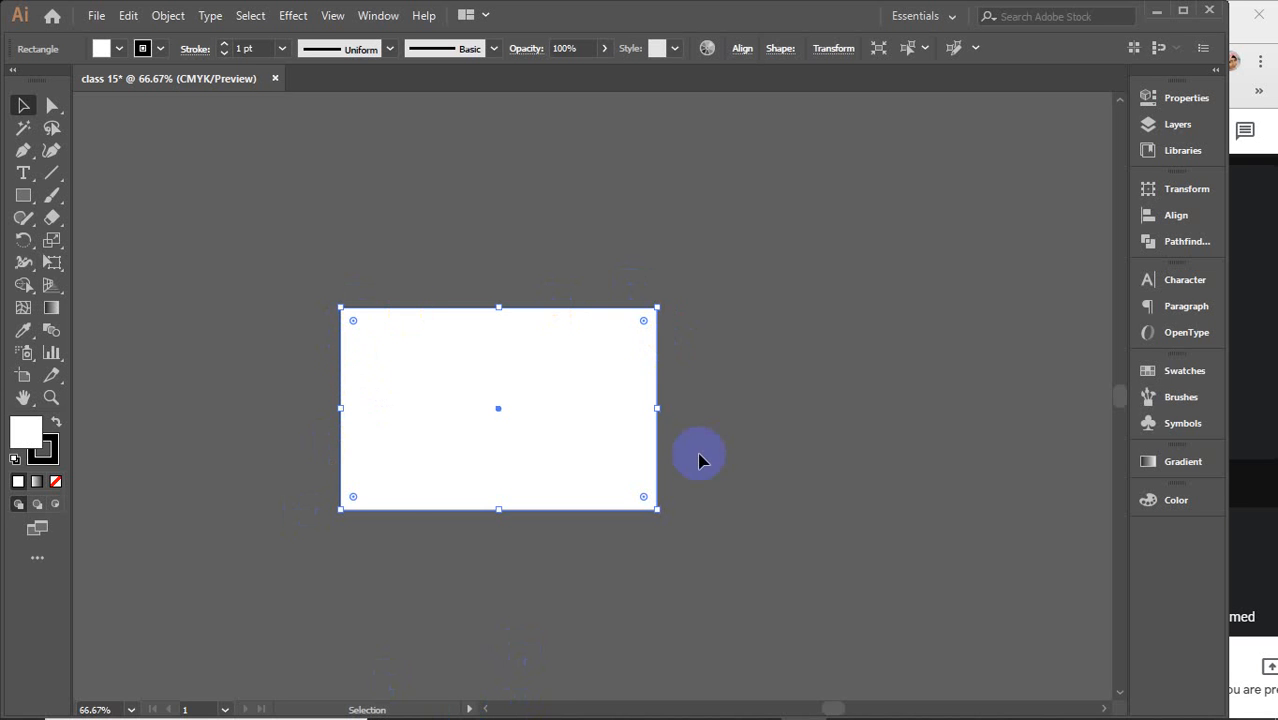
# Try rounding all corners of the rectangle with its corner widgets, then undo the rounding
pyautogui.click(23, 196)
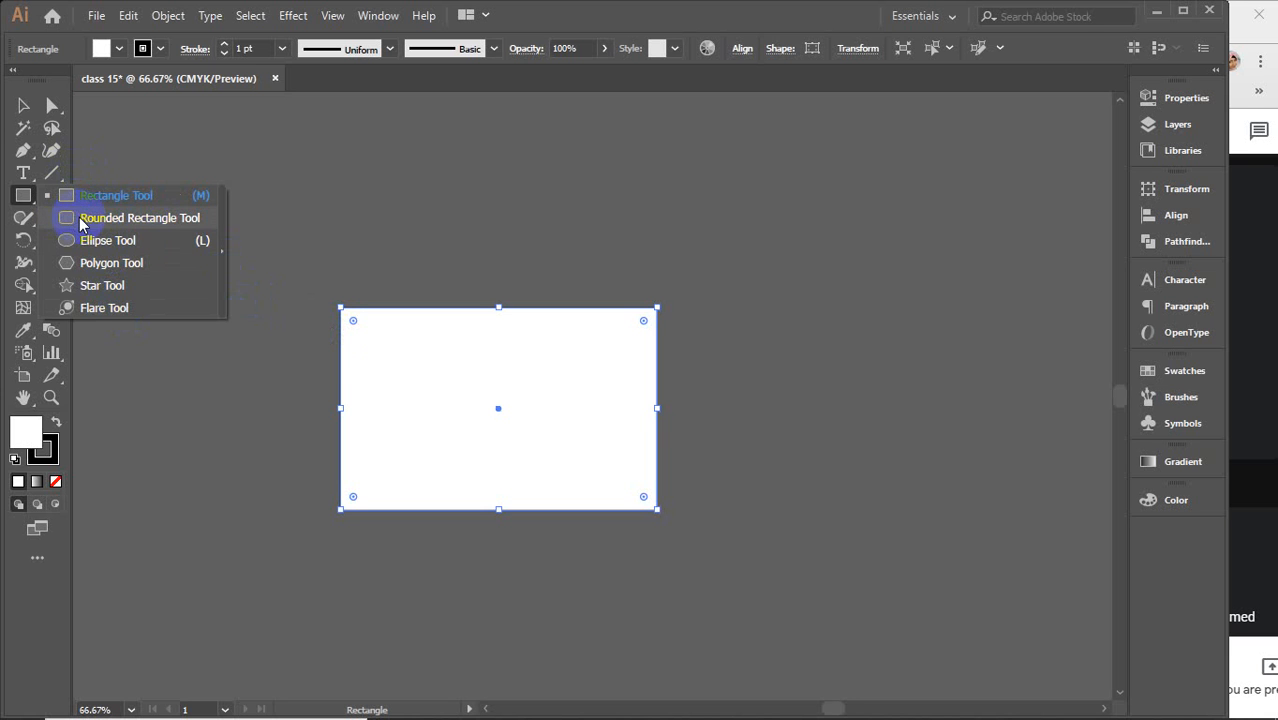
pyautogui.click(28, 108)
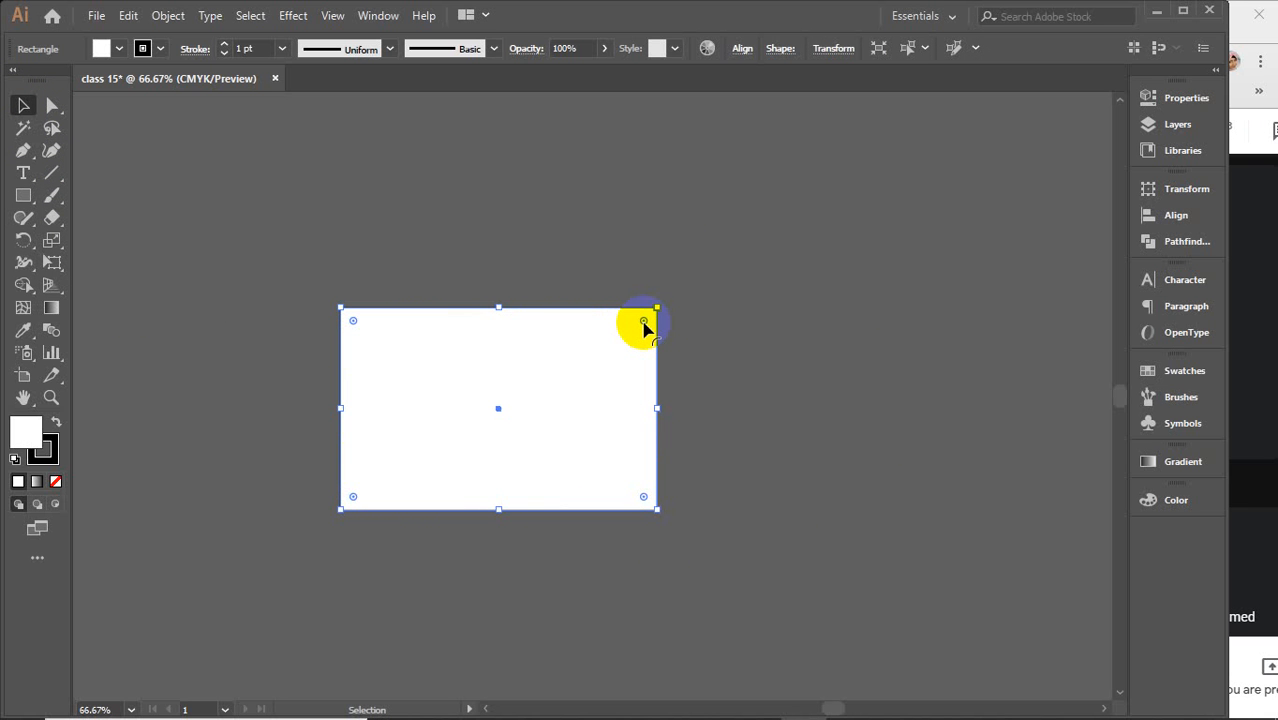
pyautogui.moveTo(643, 323); pyautogui.dragTo(593, 352)
pyautogui.click(714, 346)
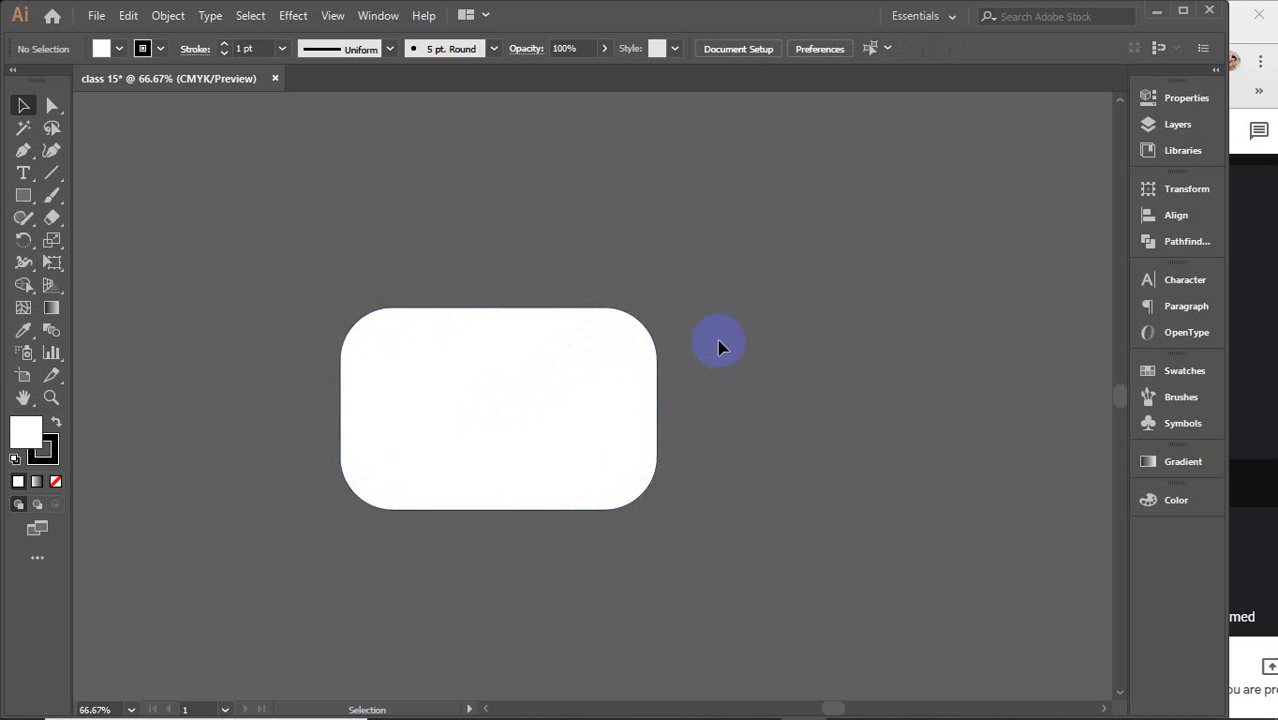
pyautogui.click(583, 400)
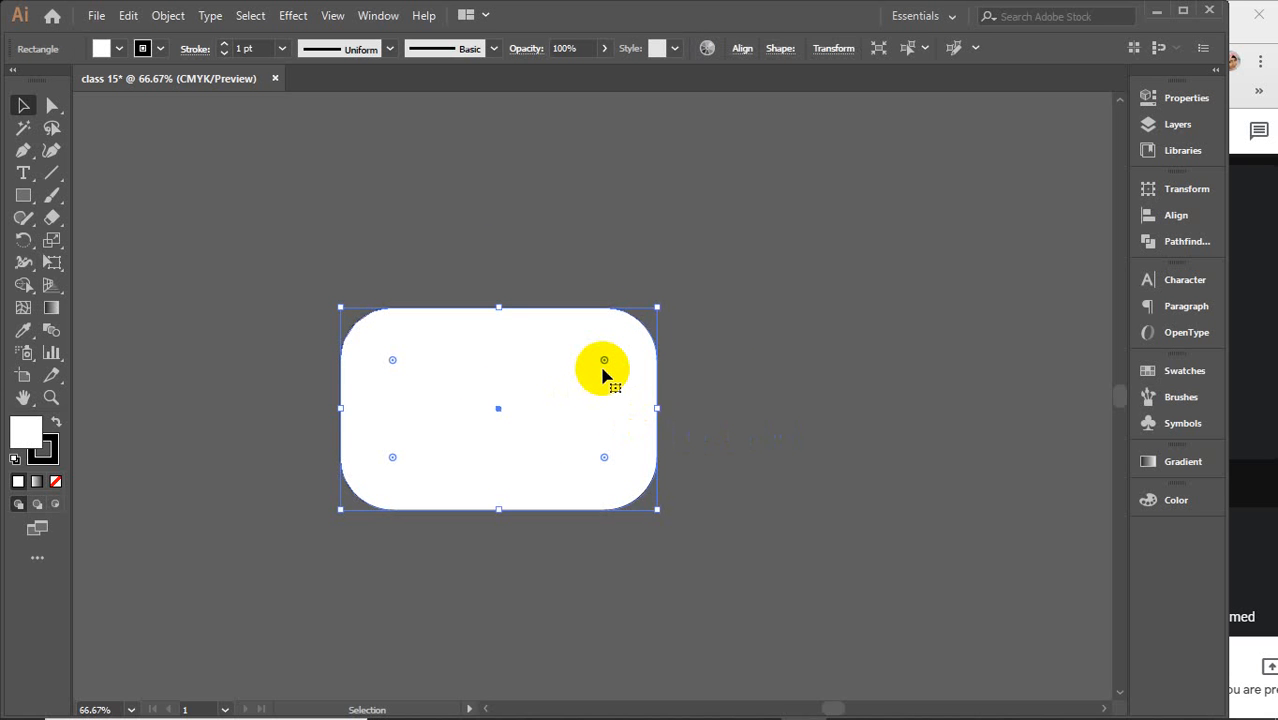
pyautogui.hotkey('ctrl', 'z')
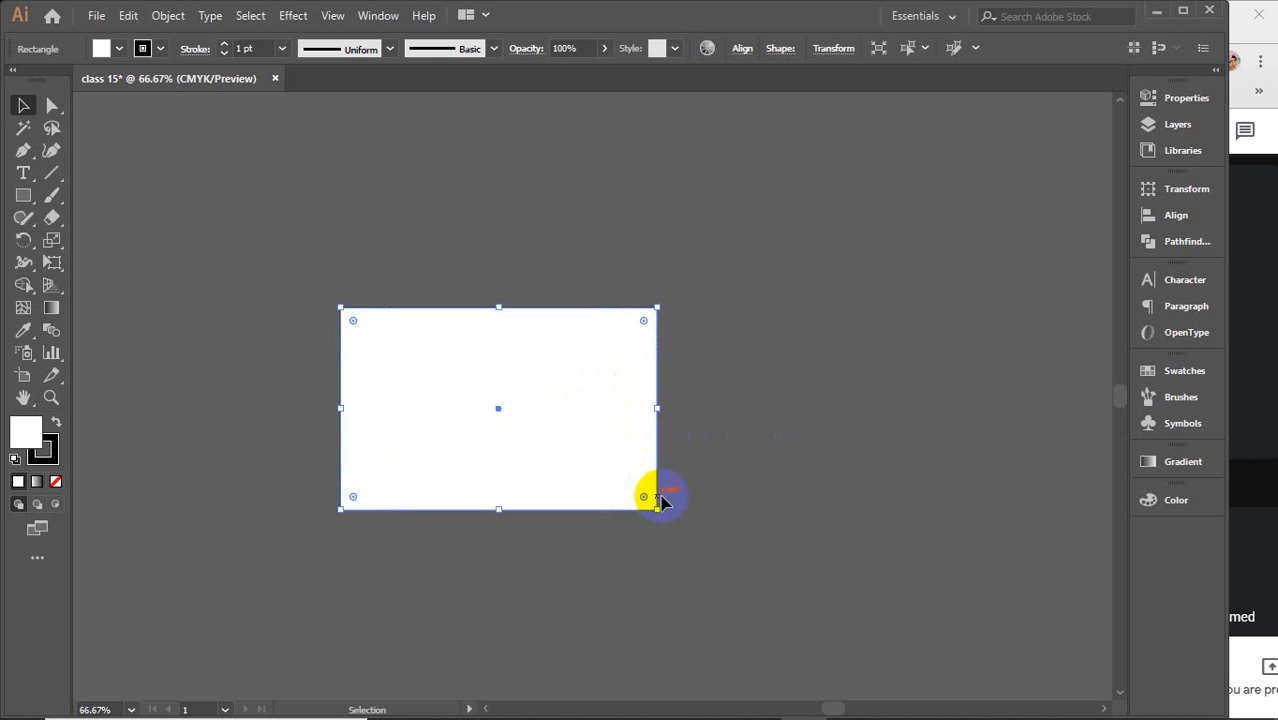
# Enlarge the rectangle from its bottom-right corner and move it slightly up and right
pyautogui.moveTo(660, 497); pyautogui.dragTo(746, 570)
pyautogui.moveTo(559, 382); pyautogui.dragTo(625, 365)
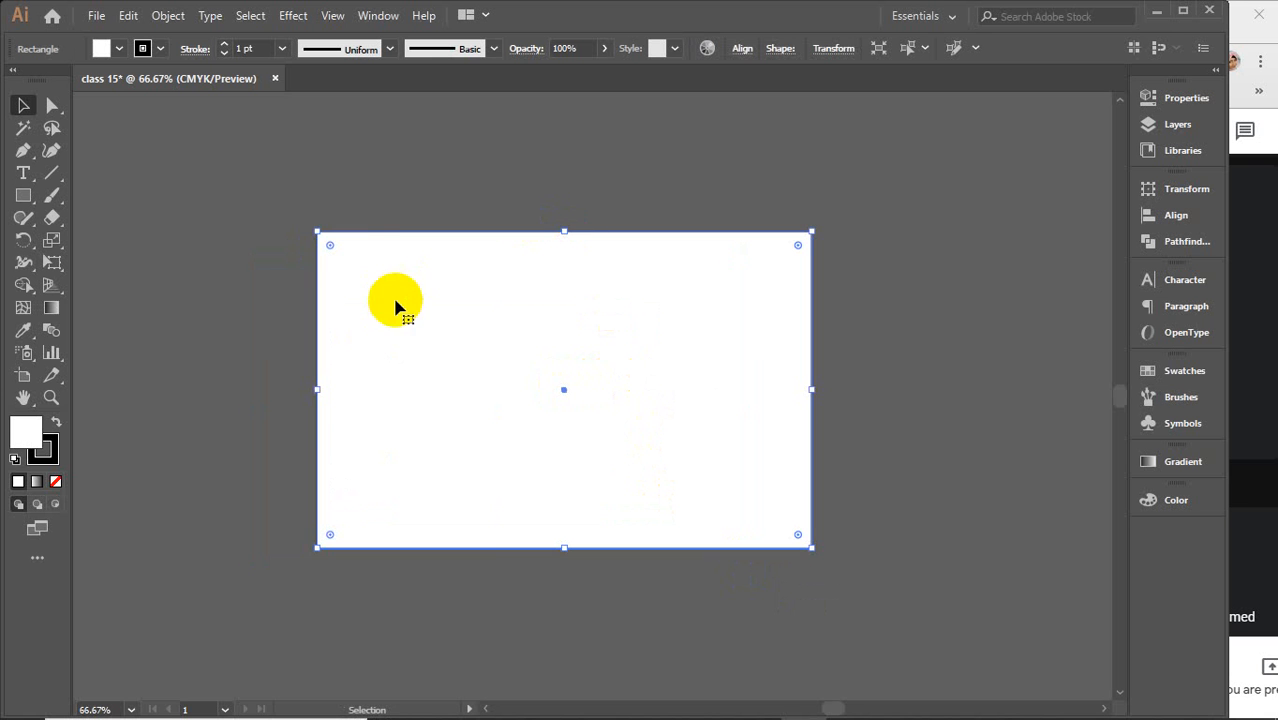
# Try rounding only the rectangle's top-left corner, then undo it
pyautogui.moveTo(331, 248)
pyautogui.mouseDown()
pyautogui.moveTo(322, 257)
pyautogui.moveTo(335, 253)
pyautogui.mouseUp()
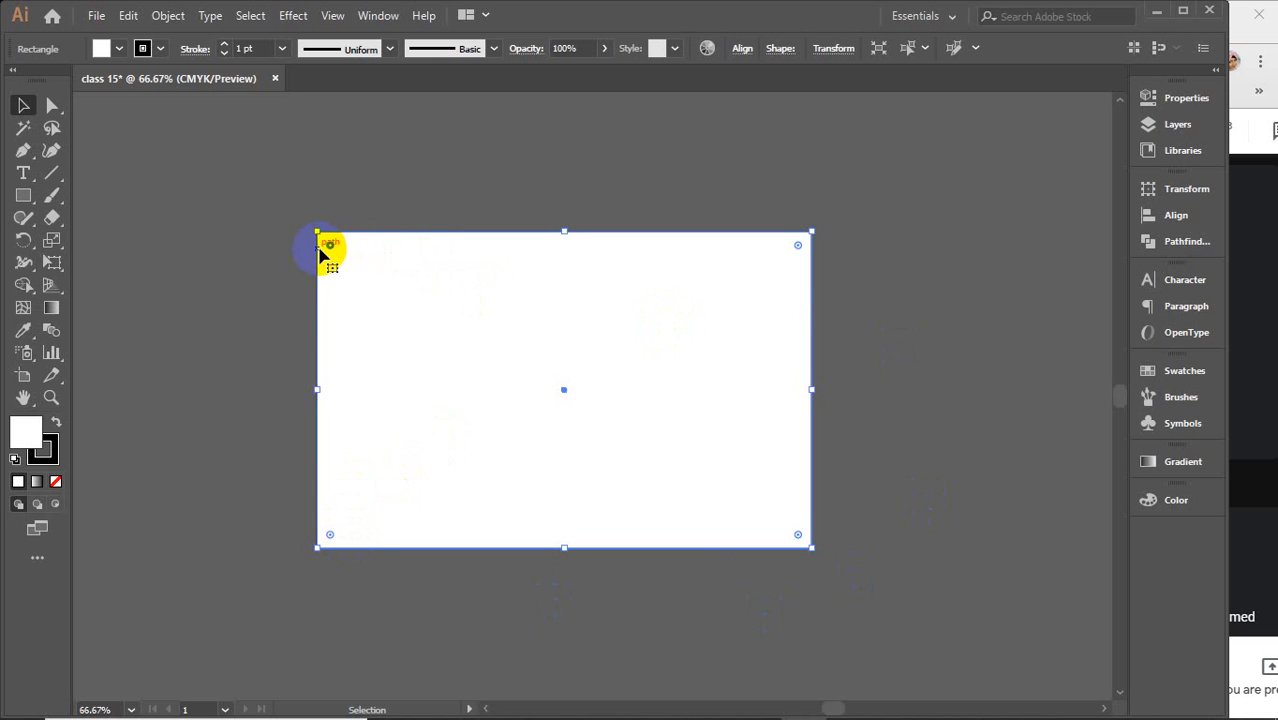
pyautogui.moveTo(332, 249); pyautogui.dragTo(510, 416)
pyautogui.click(940, 355)
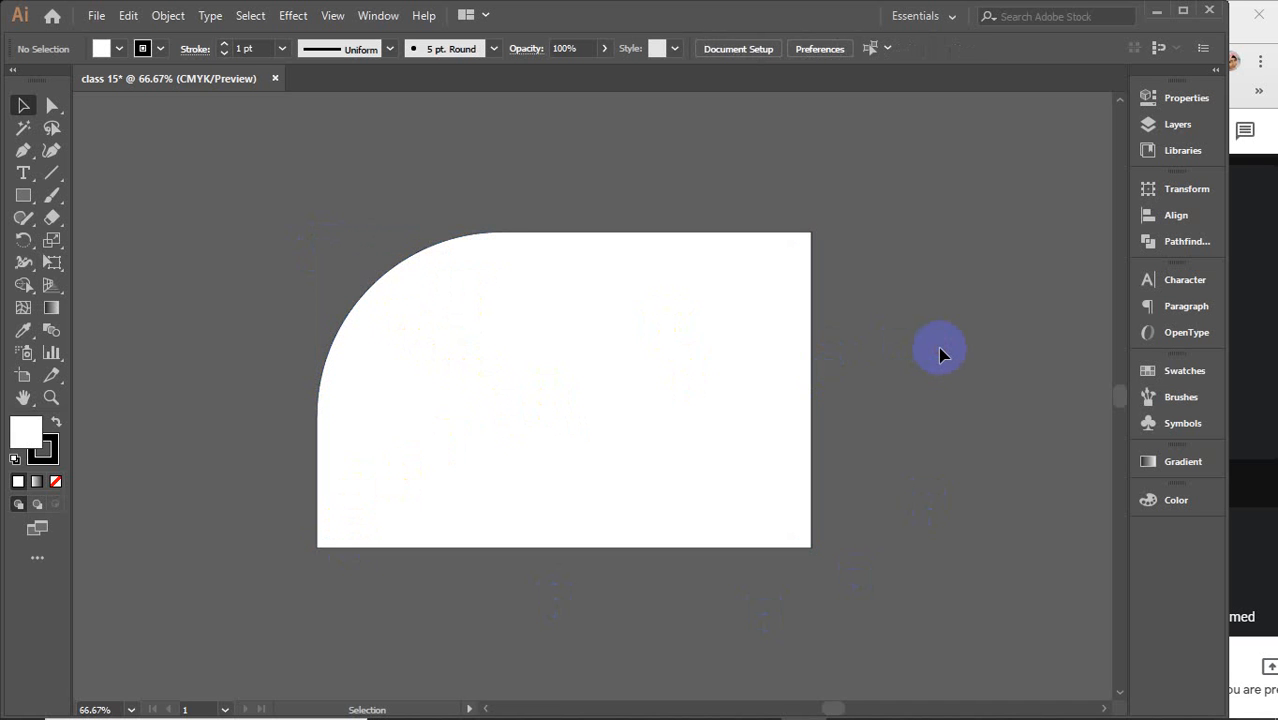
pyautogui.hotkey('ctrl', 'z')
pyautogui.hotkey('ctrl', 'z')
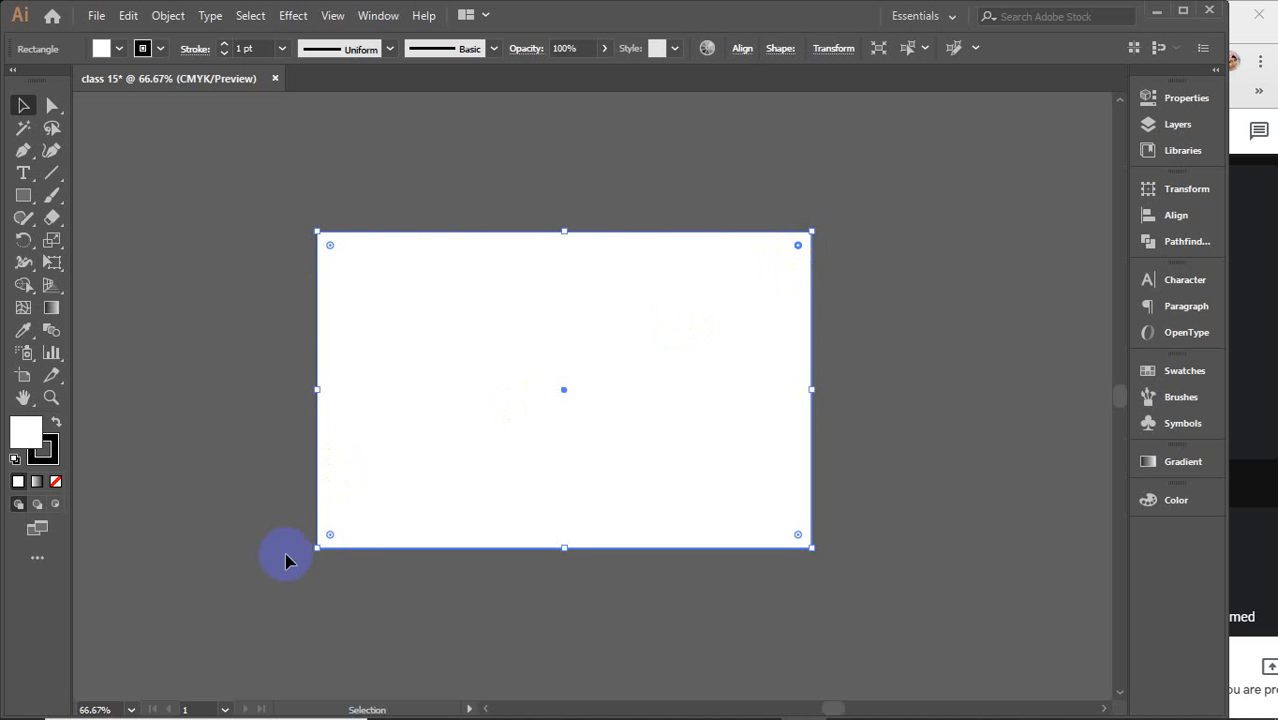
# Select the top-right and bottom-left corner widgets and round those two corners together
pyautogui.click(333, 536)
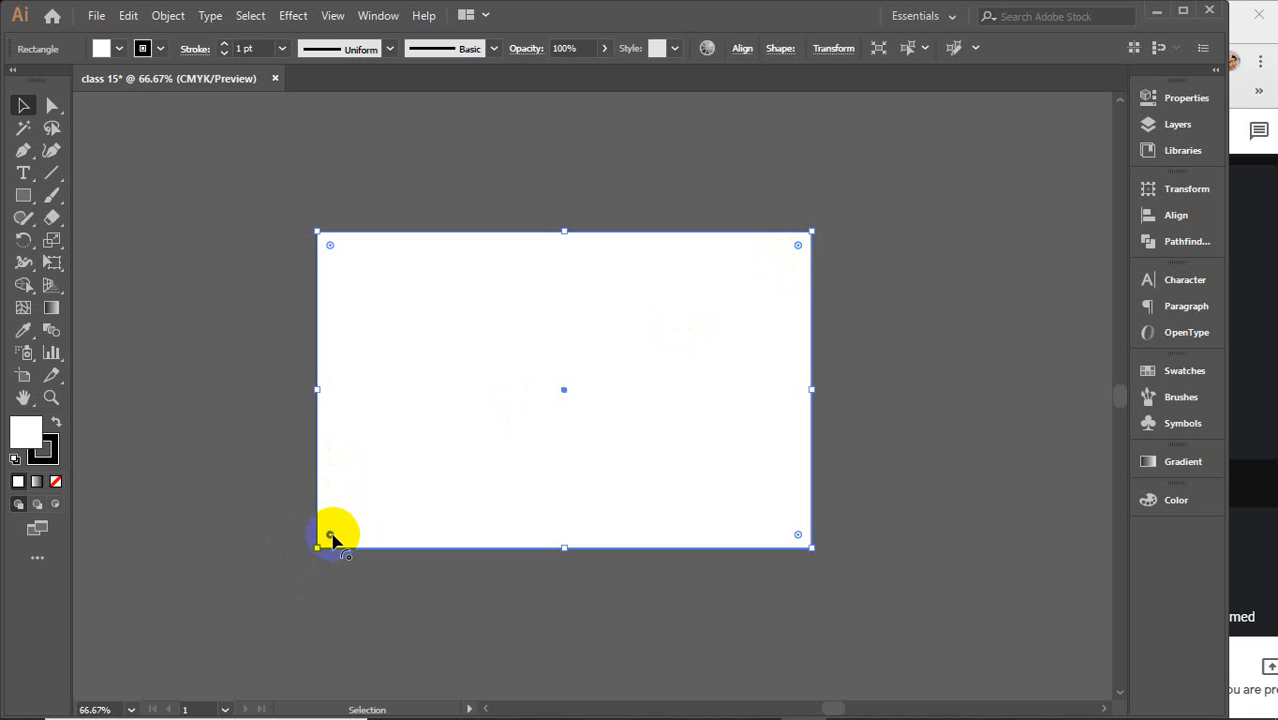
pyautogui.click(799, 252)
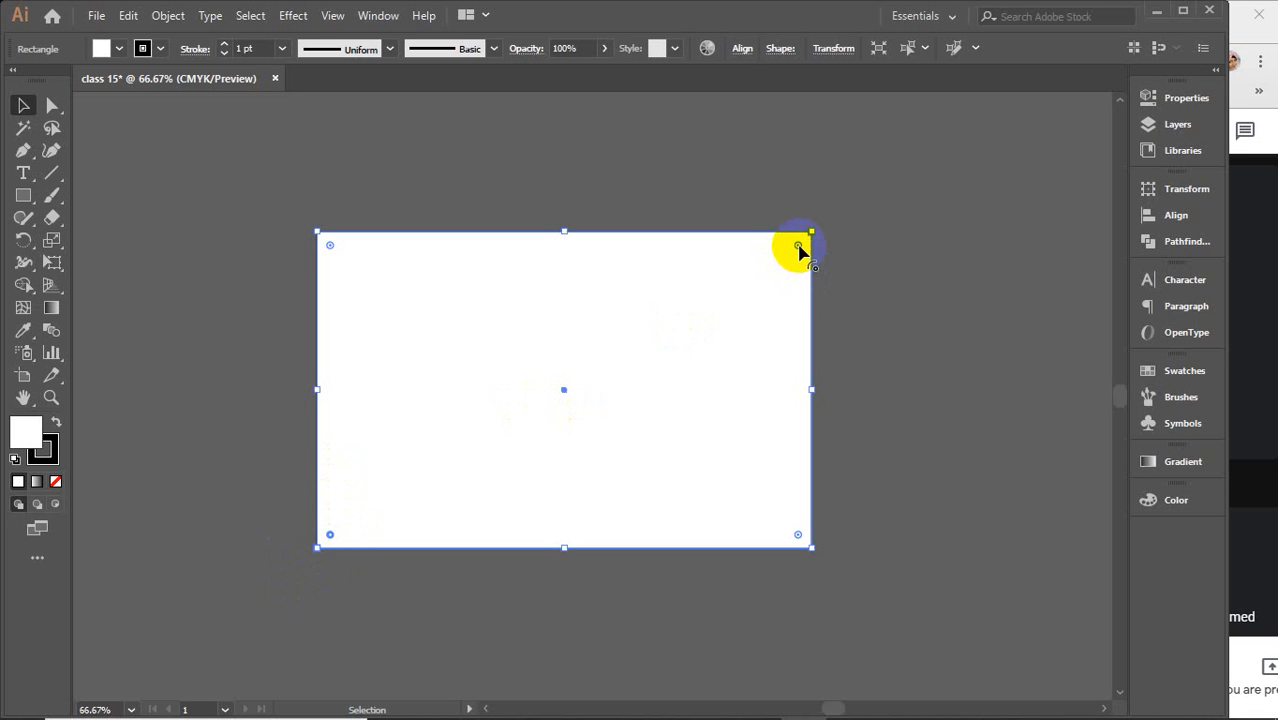
pyautogui.press('shift')
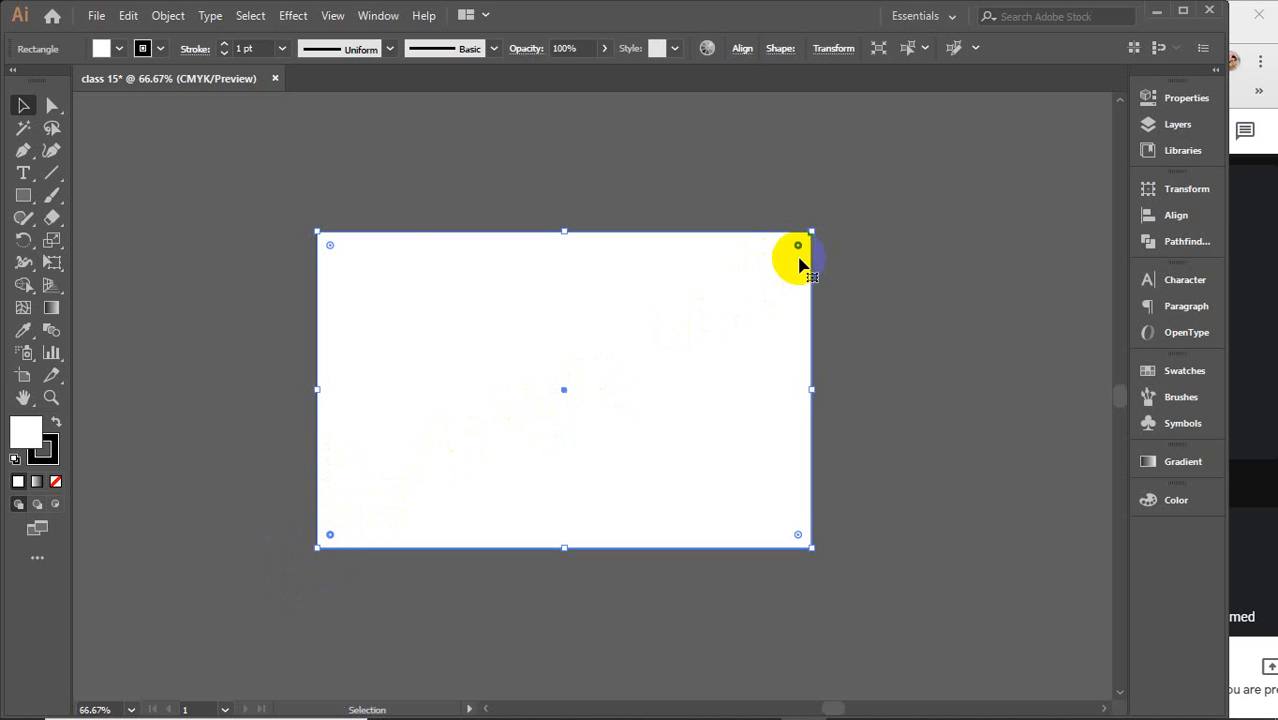
pyautogui.click(795, 247)
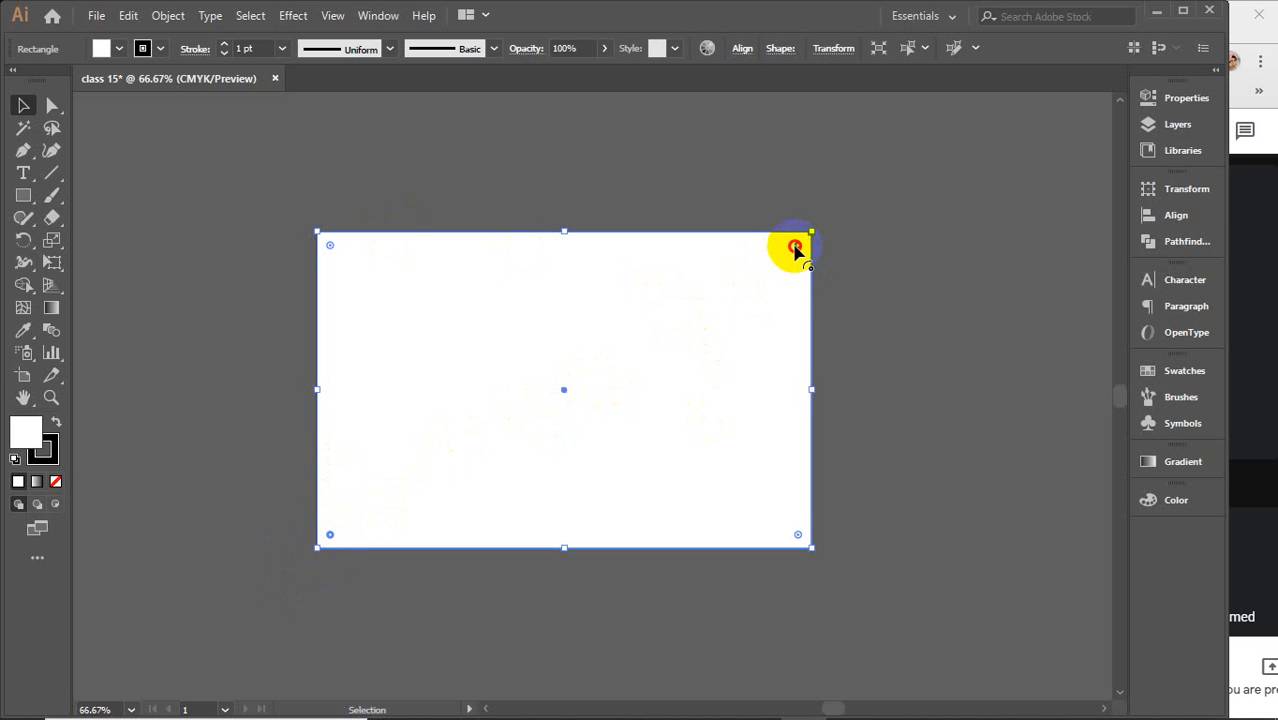
pyautogui.moveTo(795, 247); pyautogui.dragTo(614, 376)
pyautogui.click(975, 316)
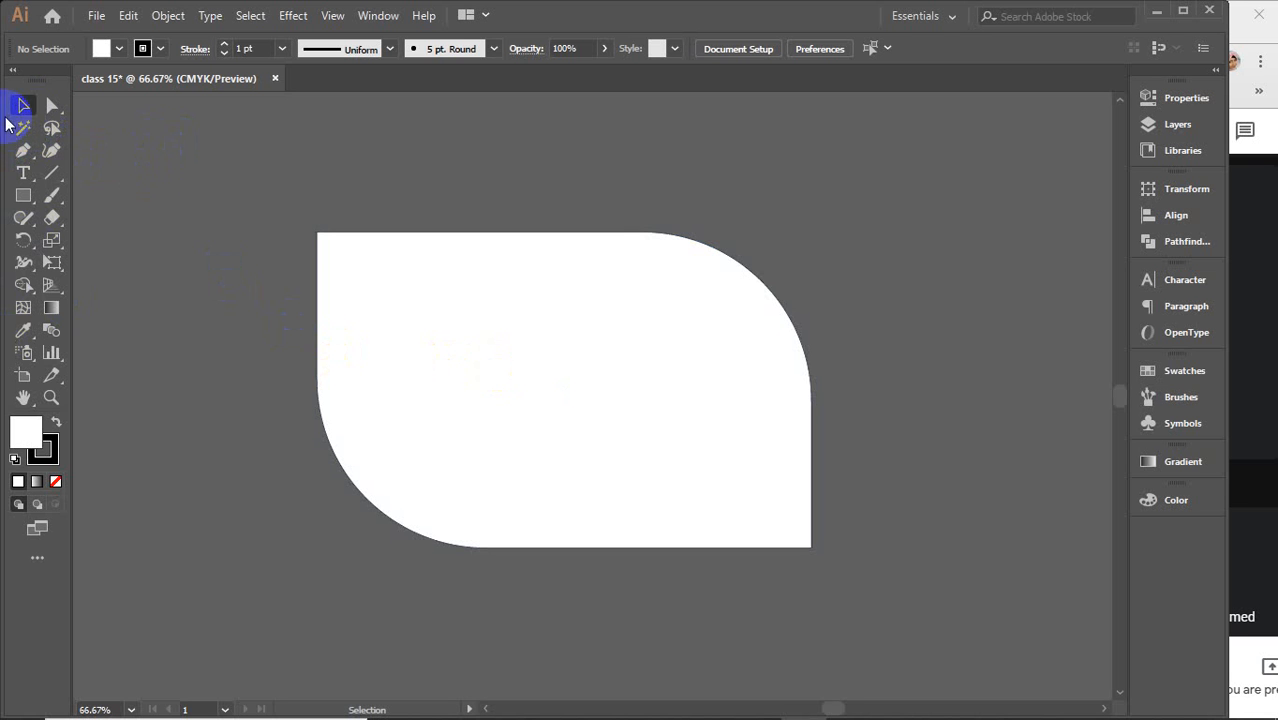
# Select the rounded shape and remove it from the canvas
pyautogui.click(536, 330)
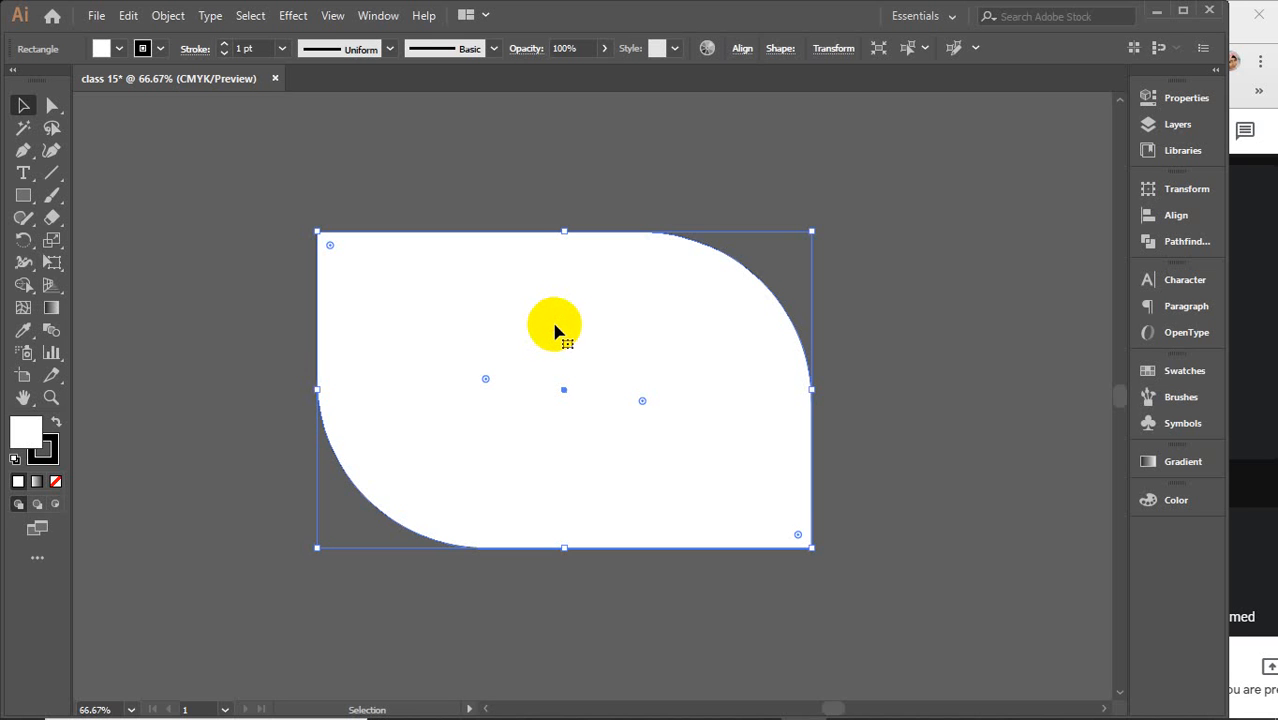
pyautogui.hotkey('ctrl', 'shift', 'a')
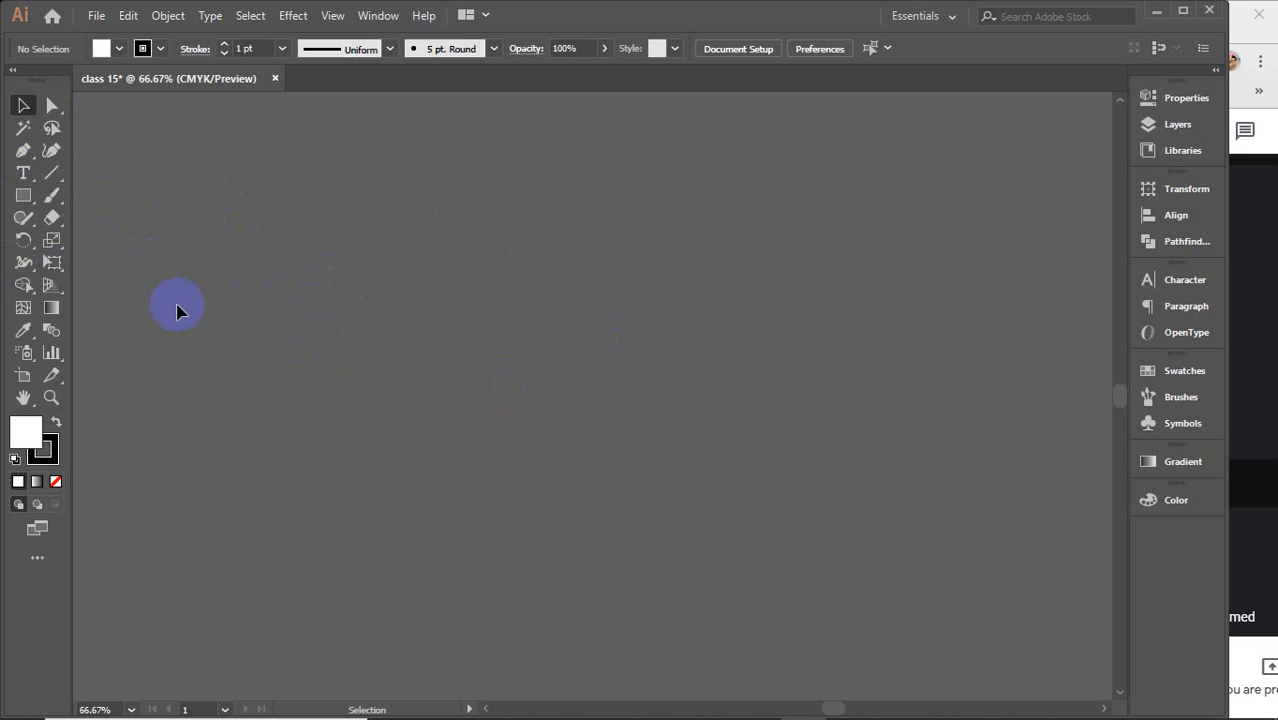
# Draw a small rectangle in the upper-left area of the canvas and deselect it
pyautogui.click(23, 196)
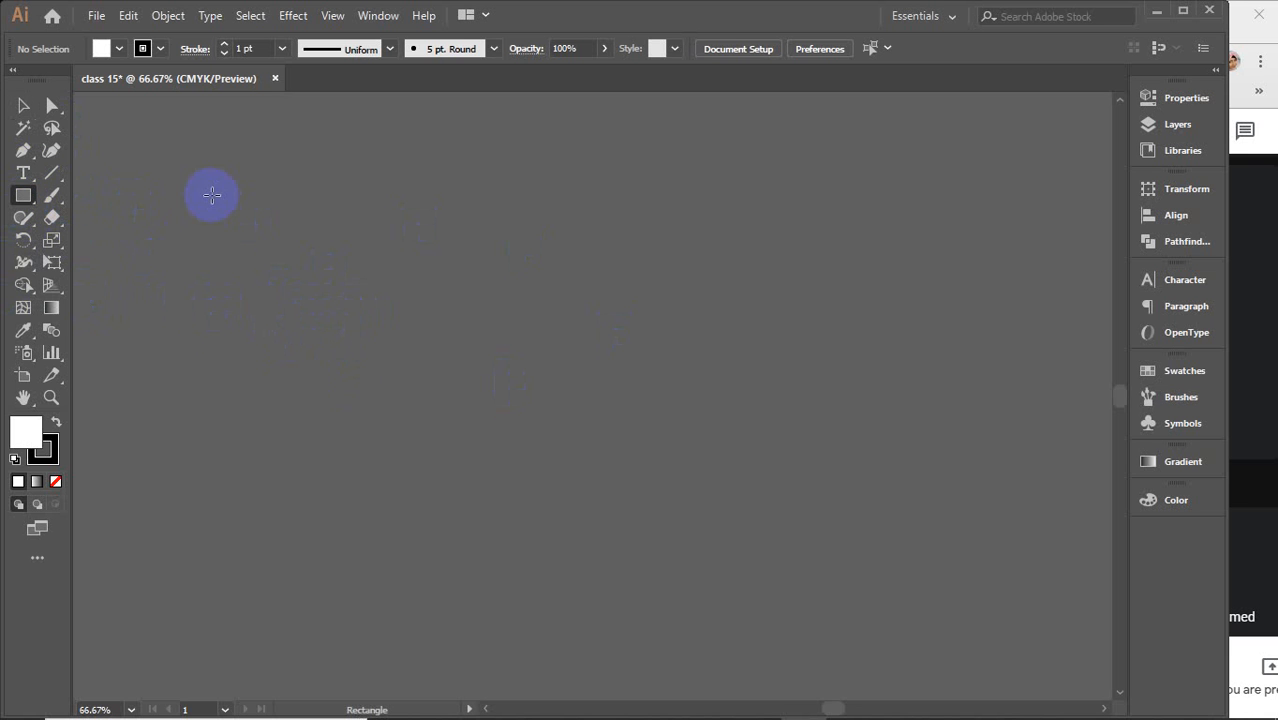
pyautogui.moveTo(213, 178); pyautogui.dragTo(322, 261)
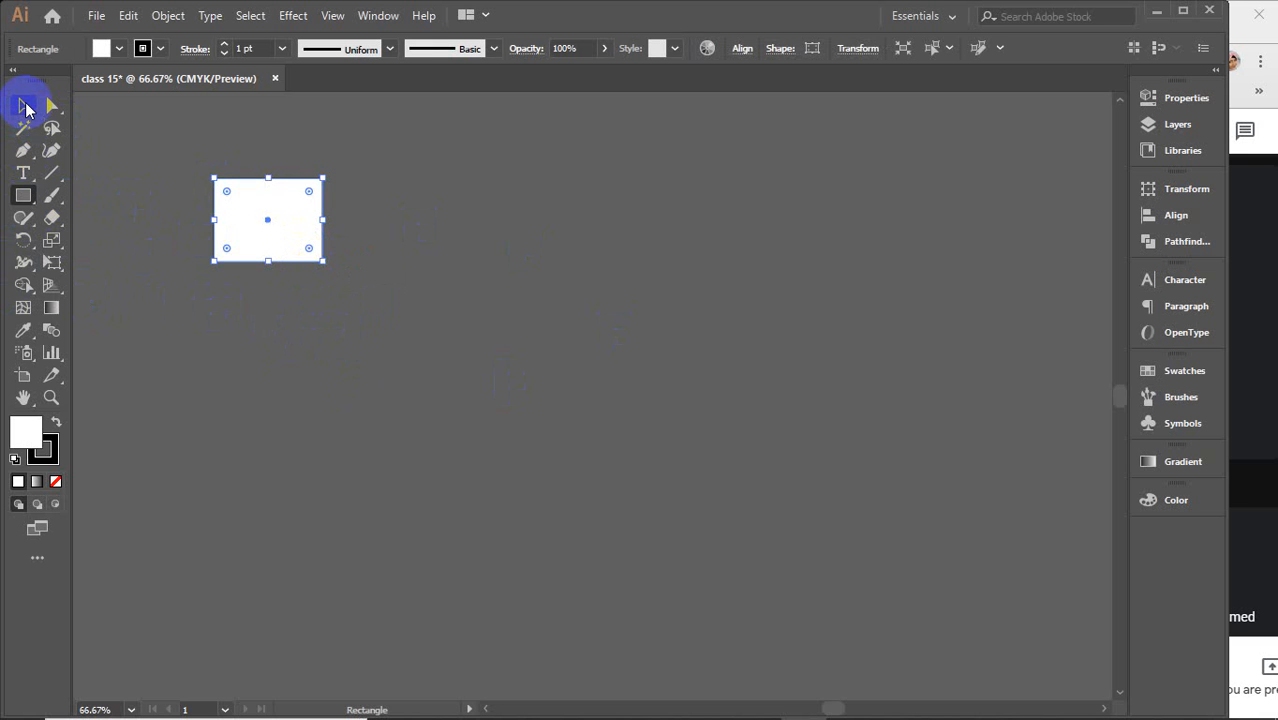
pyautogui.click(25, 106)
pyautogui.click(485, 281)
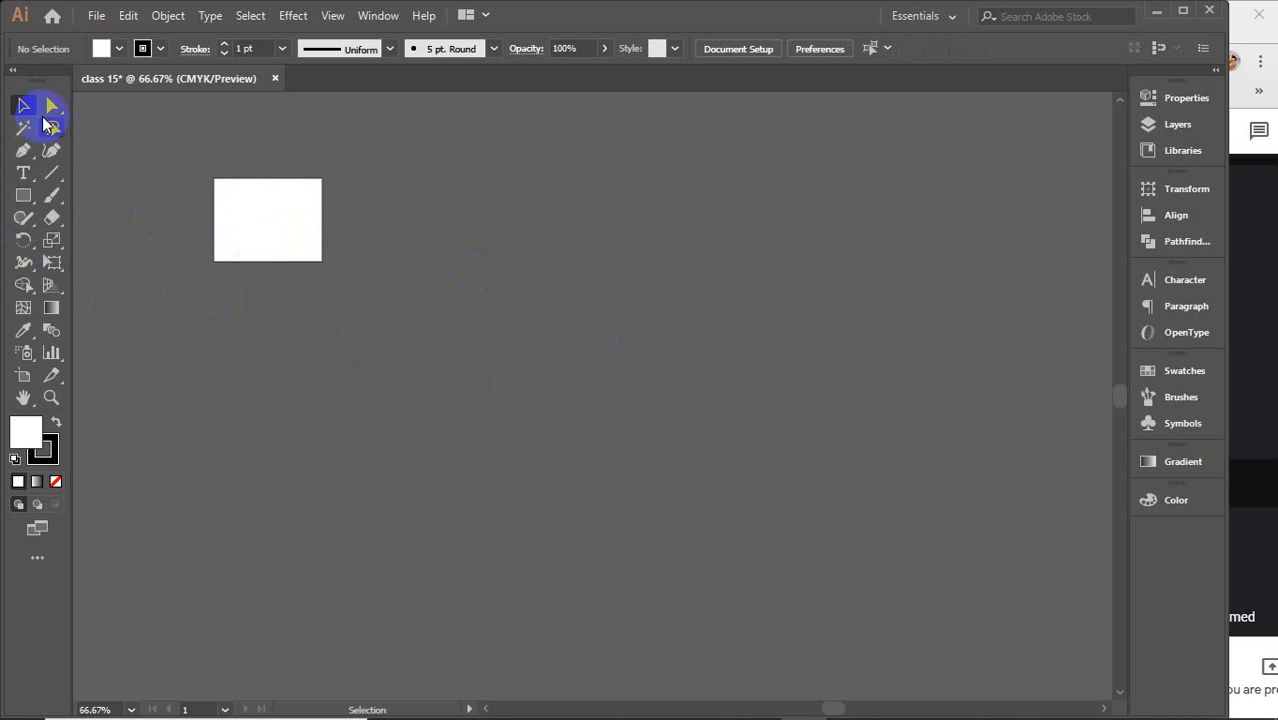
# Select the small rectangle and move it right, then back slightly left
pyautogui.click(280, 234)
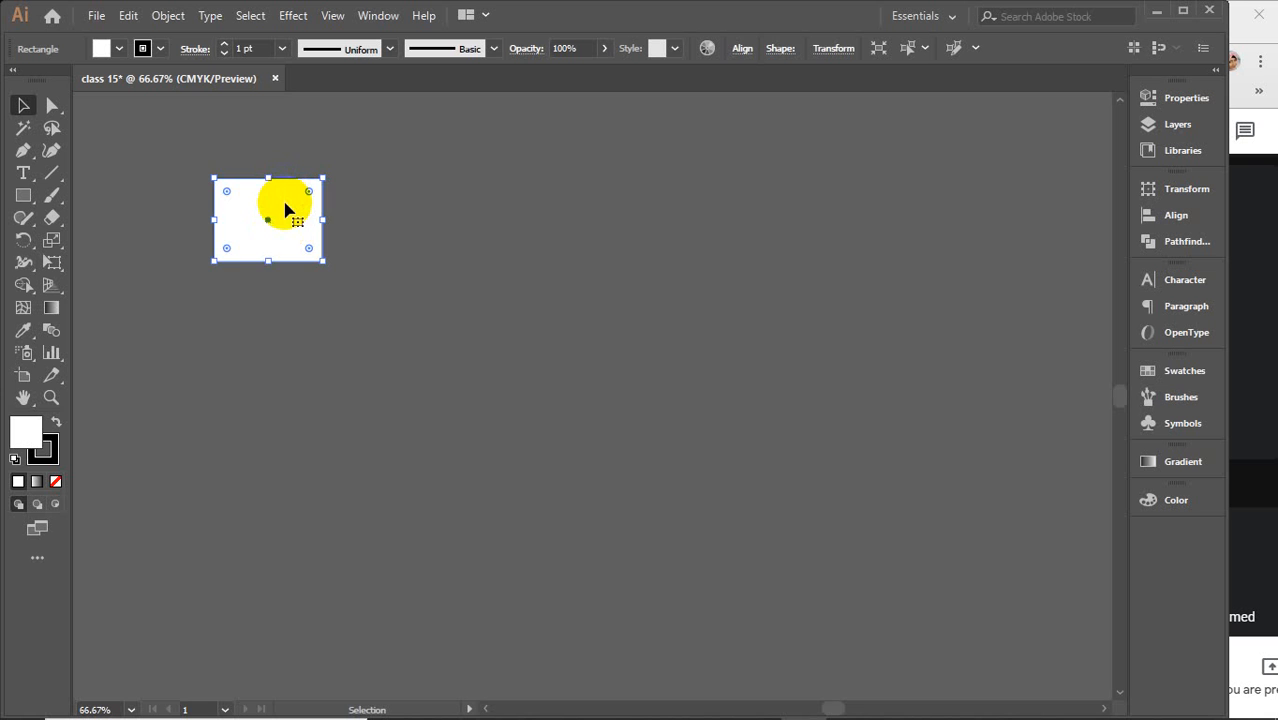
pyautogui.moveTo(281, 206); pyautogui.dragTo(378, 212)
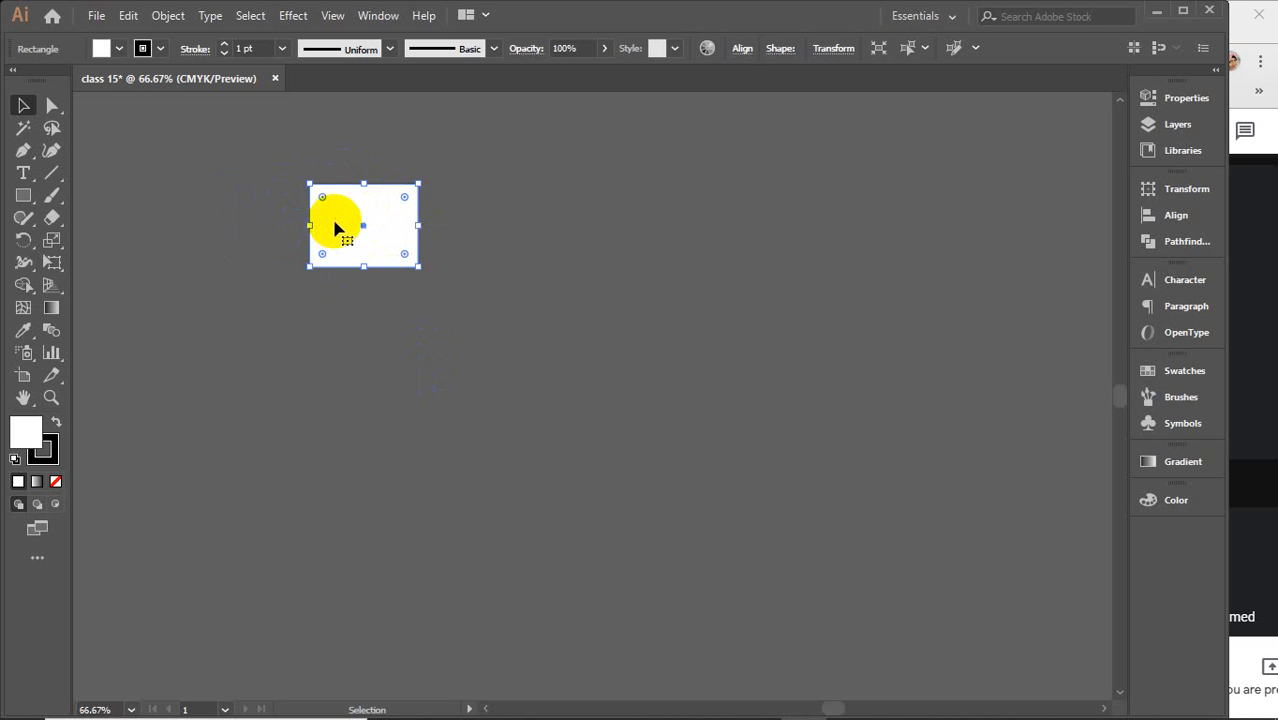
pyautogui.moveTo(390, 235); pyautogui.dragTo(340, 228)
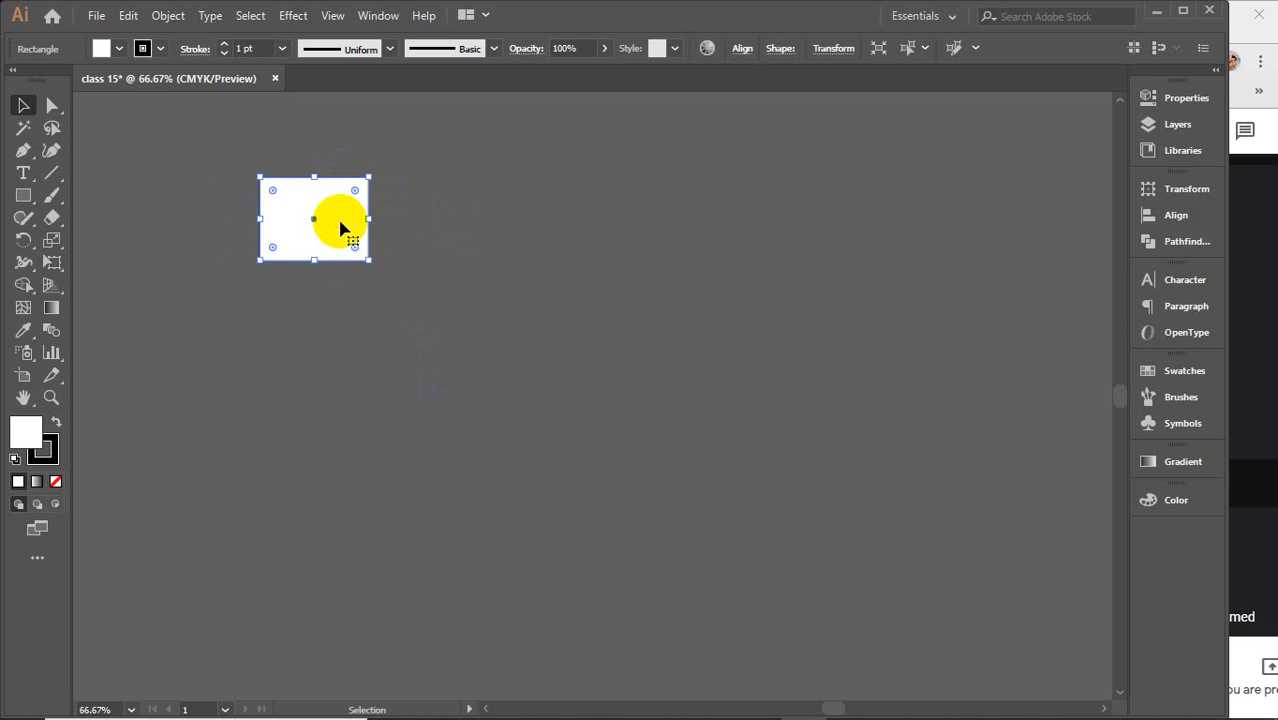
# Try to Join the rectangle and dismiss the warning with Don't Show Again checked
pyautogui.hotkey('ctrl', 'j')
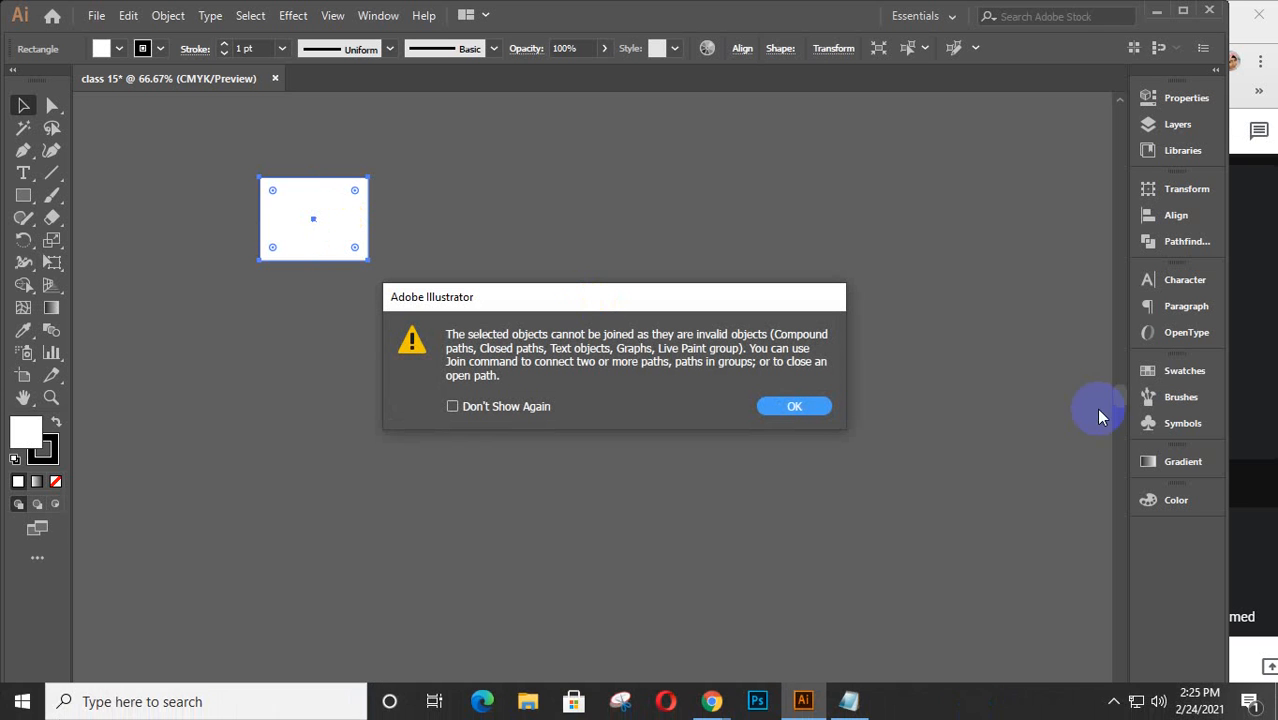
pyautogui.click(558, 407)
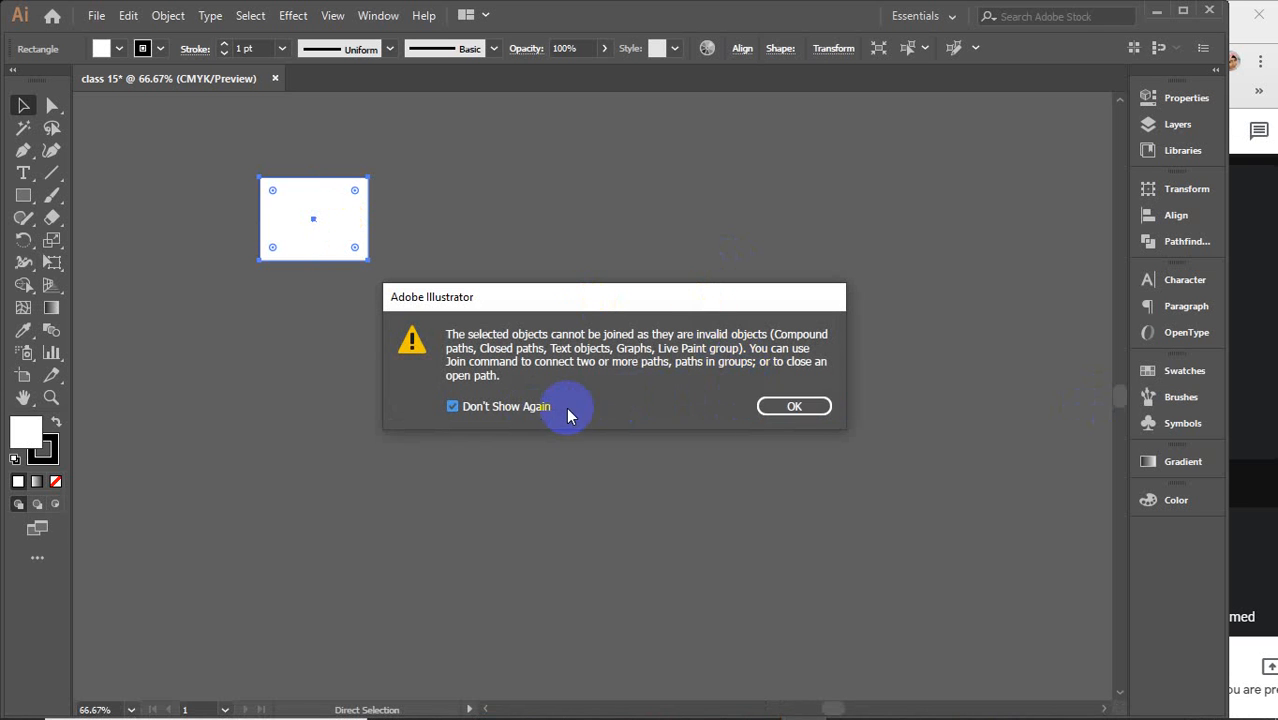
pyautogui.click(794, 405)
# Duplicate the rectangle down to the lower right by dragging a copy, then undo it
pyautogui.click(282, 170)
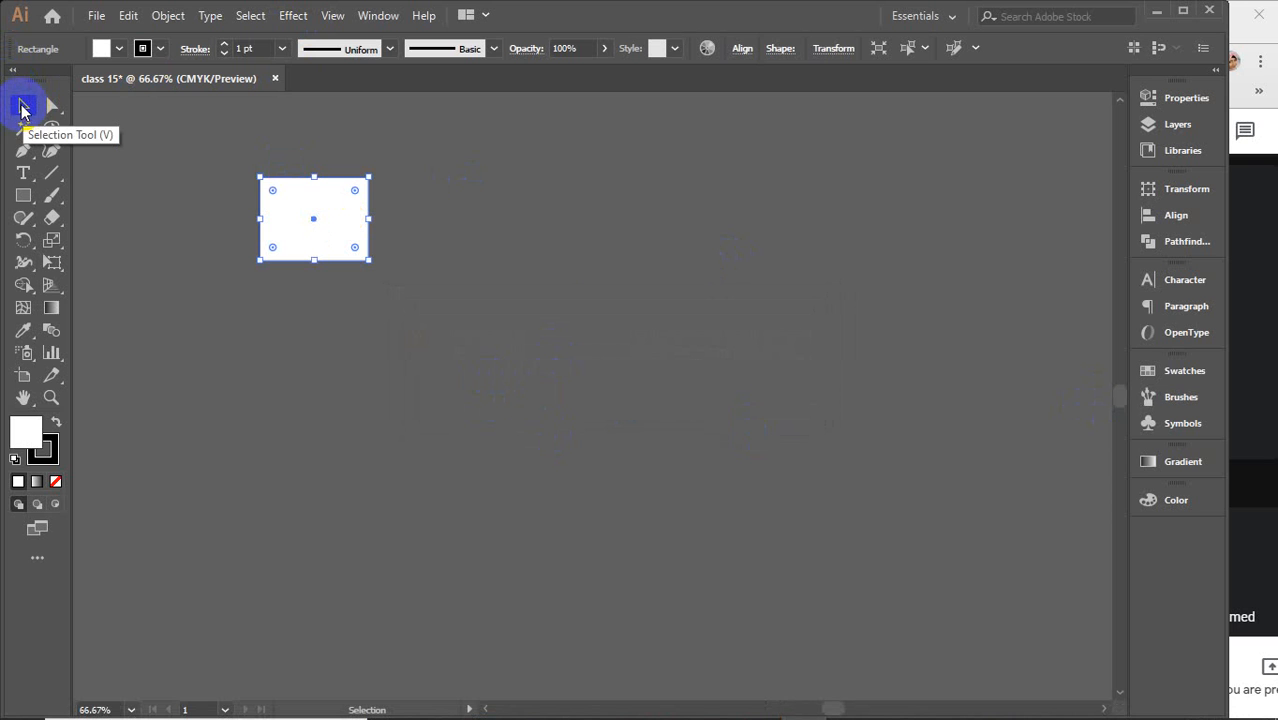
pyautogui.click(22, 110)
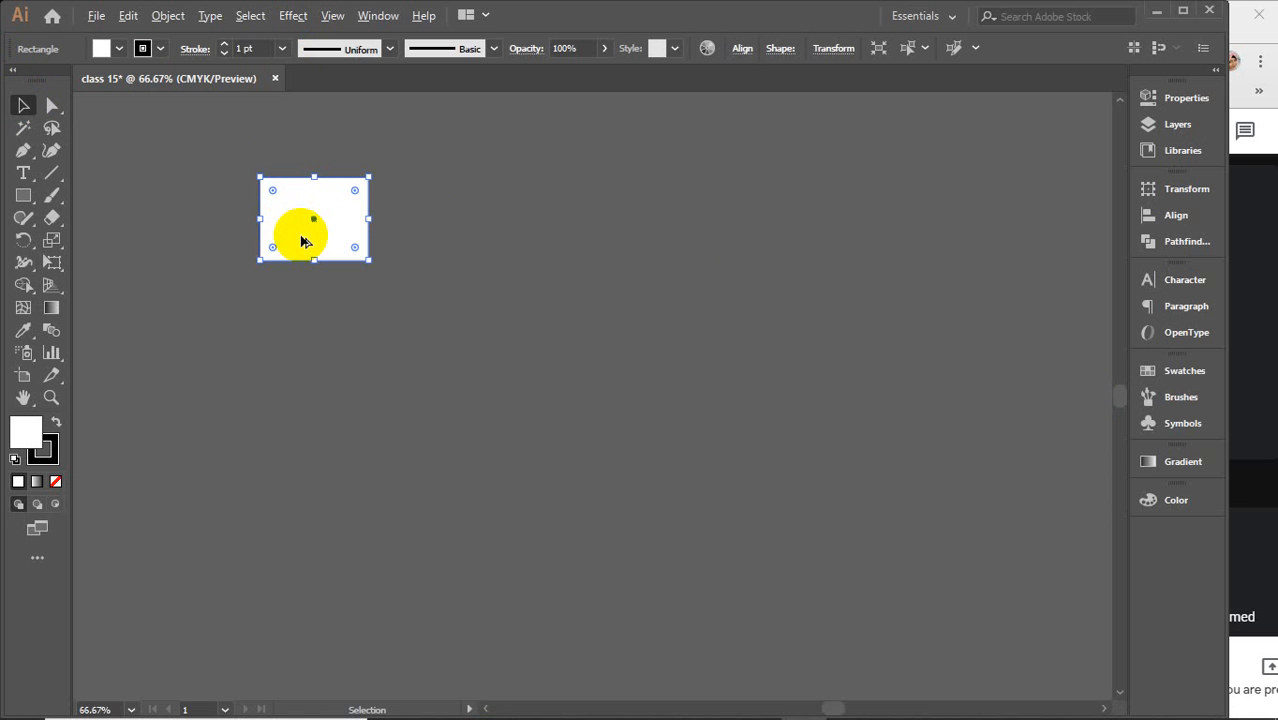
pyautogui.moveTo(301, 240); pyautogui.dragTo(738, 505)
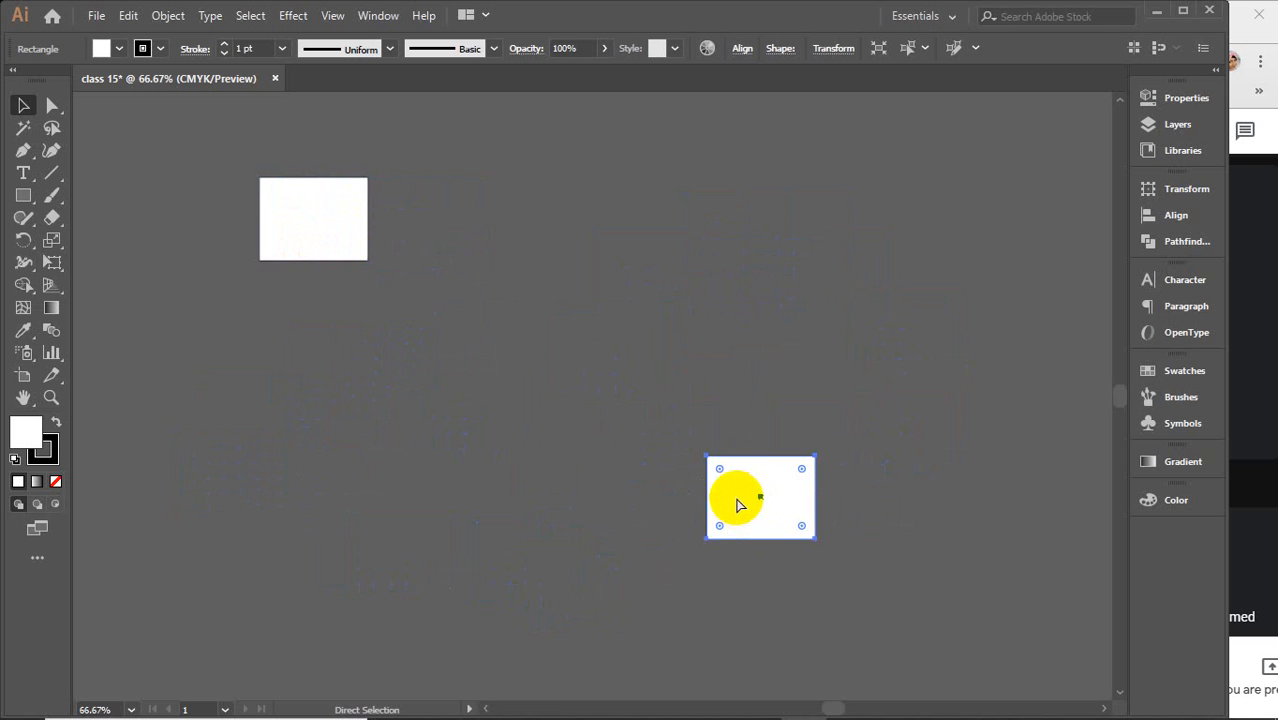
pyautogui.hotkey('ctrl', 'z')
# Copy the rectangle beside itself to the right, then delete the copy
pyautogui.moveTo(308, 240); pyautogui.dragTo(420, 240)
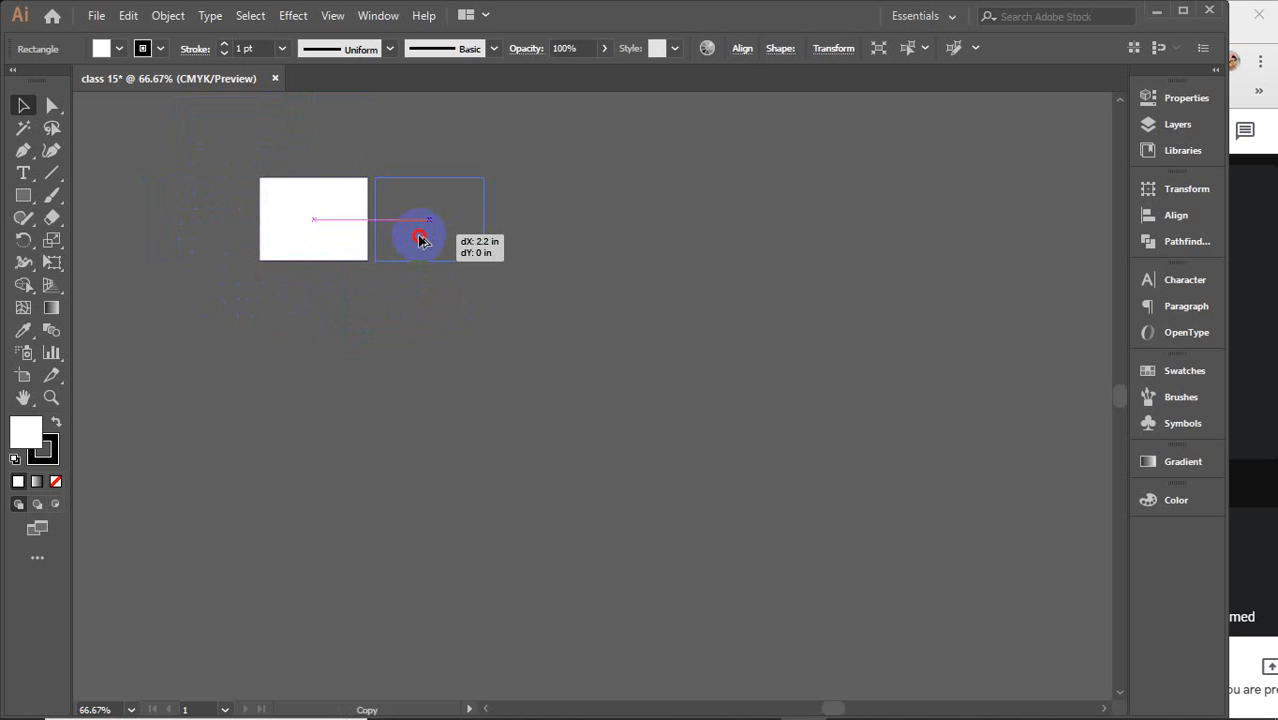
pyautogui.moveTo(420, 240)
pyautogui.mouseDown()
pyautogui.moveTo(405, 248)
pyautogui.moveTo(422, 243)
pyautogui.moveTo(414, 297)
pyautogui.moveTo(388, 325)
pyautogui.moveTo(334, 328)
pyautogui.moveTo(225, 285)
pyautogui.moveTo(223, 171)
pyautogui.moveTo(374, 152)
pyautogui.moveTo(485, 305)
pyautogui.moveTo(352, 360)
pyautogui.moveTo(195, 270)
pyautogui.moveTo(180, 226)
pyautogui.moveTo(191, 308)
pyautogui.moveTo(282, 338)
pyautogui.moveTo(397, 354)
pyautogui.moveTo(467, 316)
pyautogui.moveTo(474, 263)
pyautogui.moveTo(449, 167)
pyautogui.moveTo(302, 128)
pyautogui.moveTo(225, 168)
pyautogui.moveTo(191, 212)
pyautogui.moveTo(191, 337)
pyautogui.moveTo(399, 291)
pyautogui.moveTo(418, 263)
pyautogui.mouseUp()
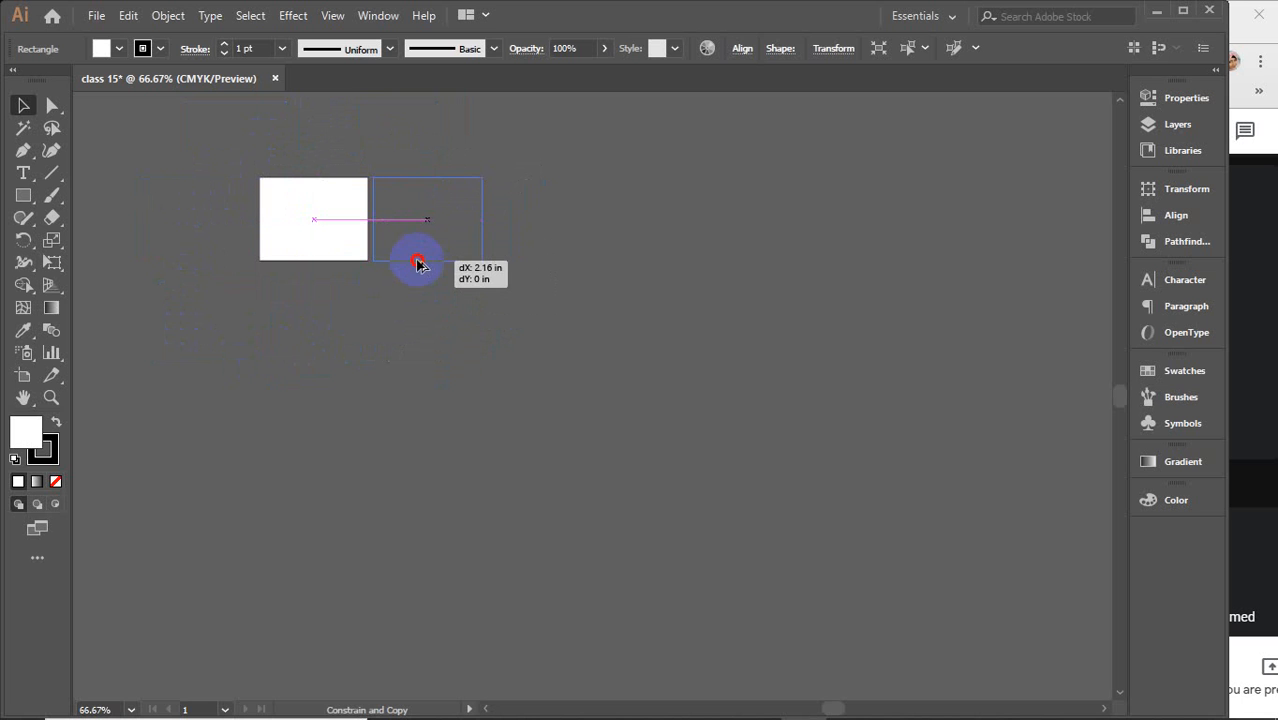
pyautogui.moveTo(418, 263); pyautogui.dragTo(418, 263)
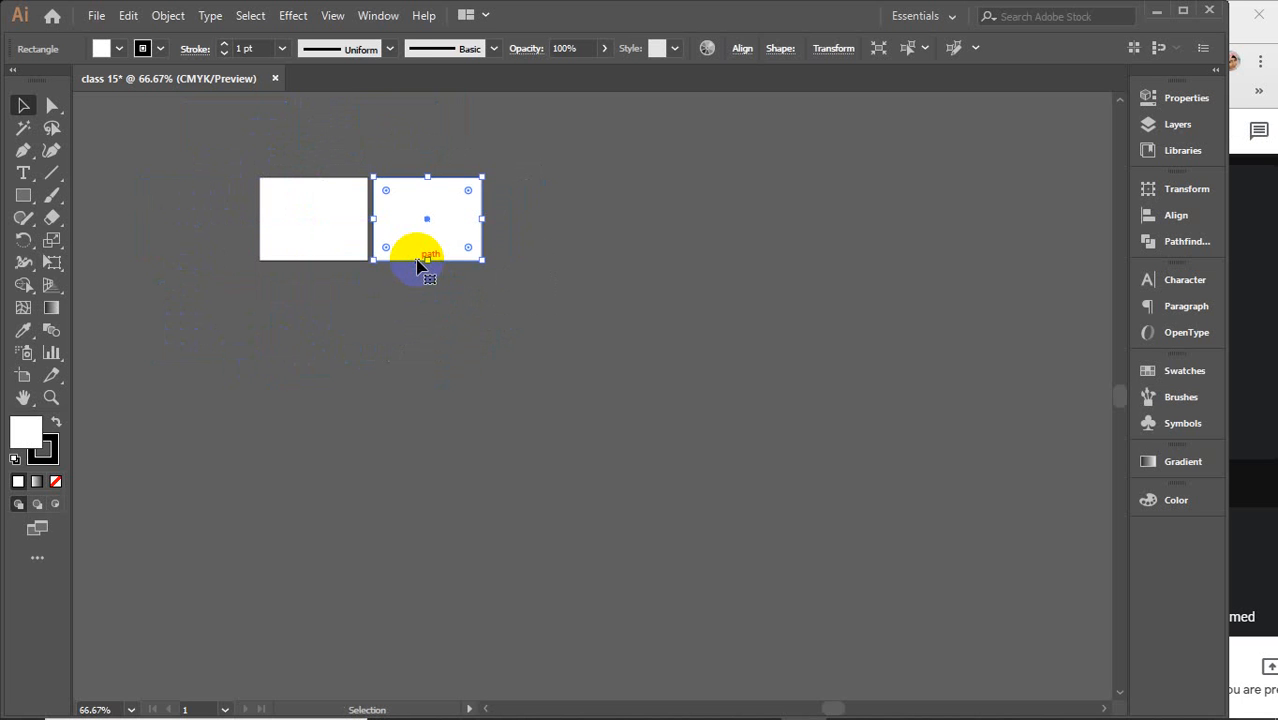
pyautogui.press('Delete')
# Copy the rectangle horizontally about 2.2 in to the right, constrained to a straight line
pyautogui.click(308, 224)
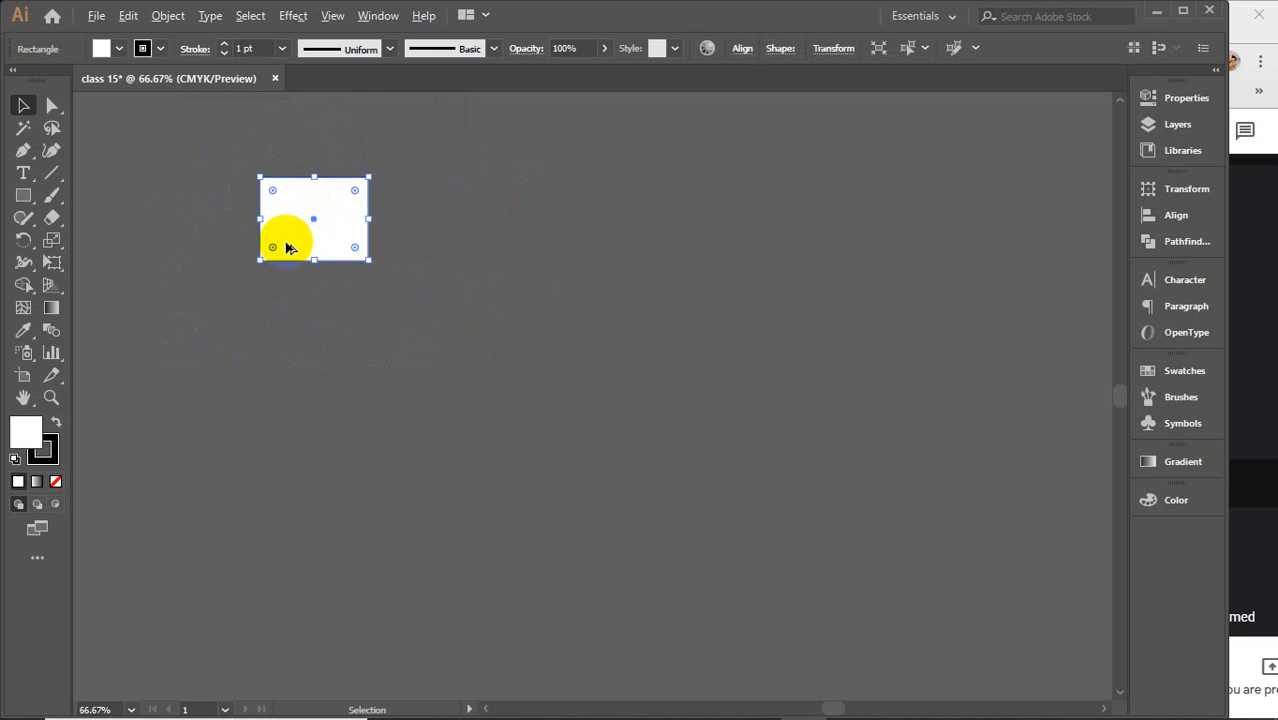
pyautogui.moveTo(286, 247); pyautogui.dragTo(403, 247)
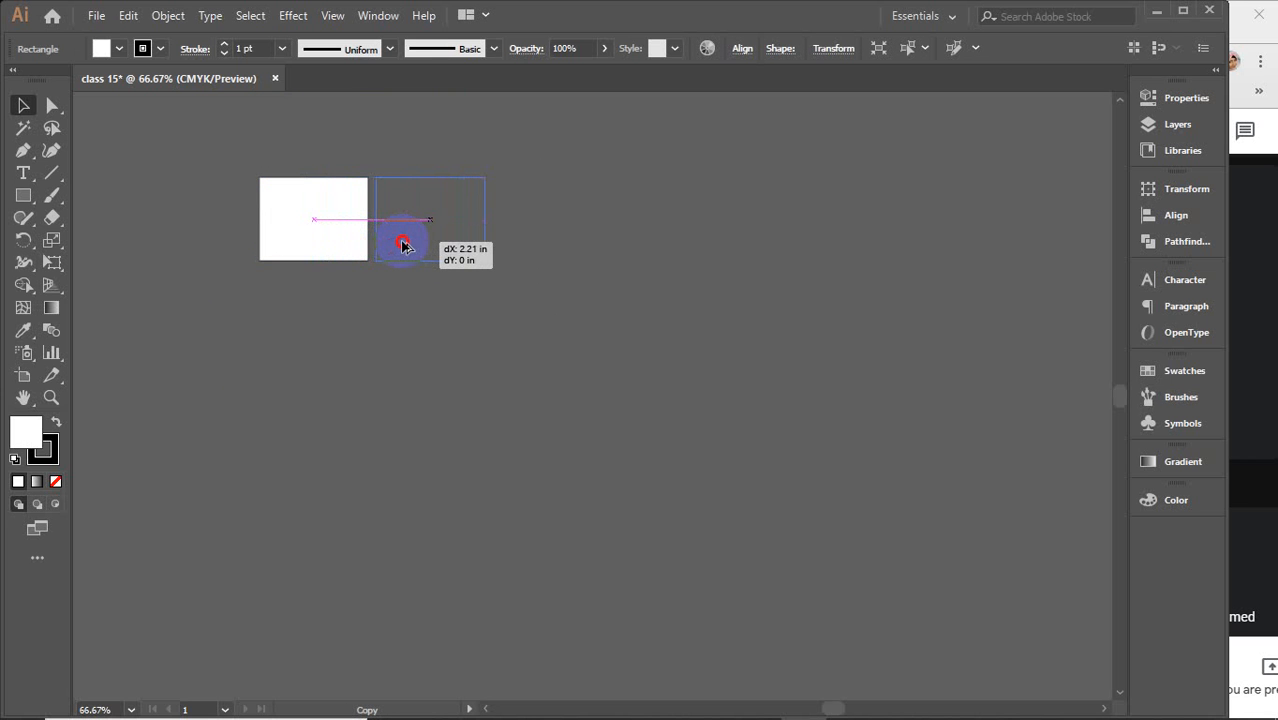
pyautogui.moveTo(403, 246); pyautogui.dragTo(404, 247)
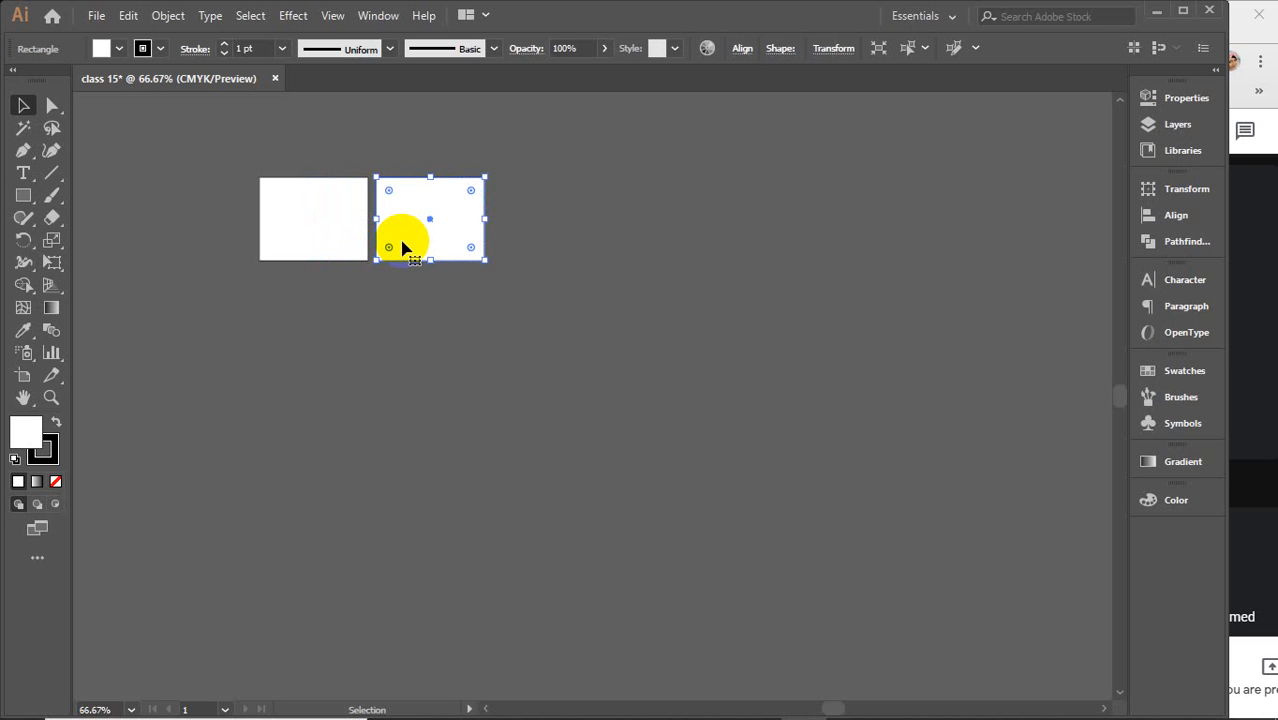
# Repeat the last transform four times to build a row of six rectangles
pyautogui.press('ctrl')
pyautogui.hotkey('ctrl', 'd')
pyautogui.hotkey('ctrl', 'd')
pyautogui.hotkey('ctrl', 'd')
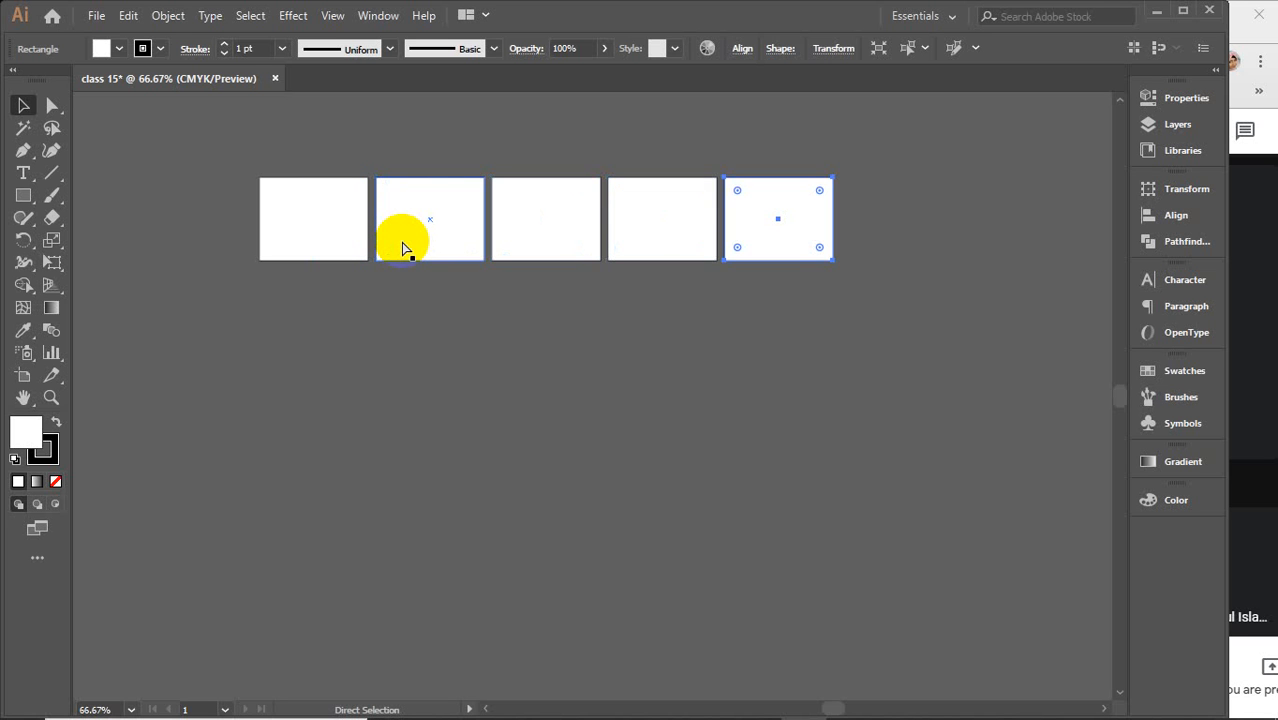
pyautogui.hotkey('ctrl', 'd')
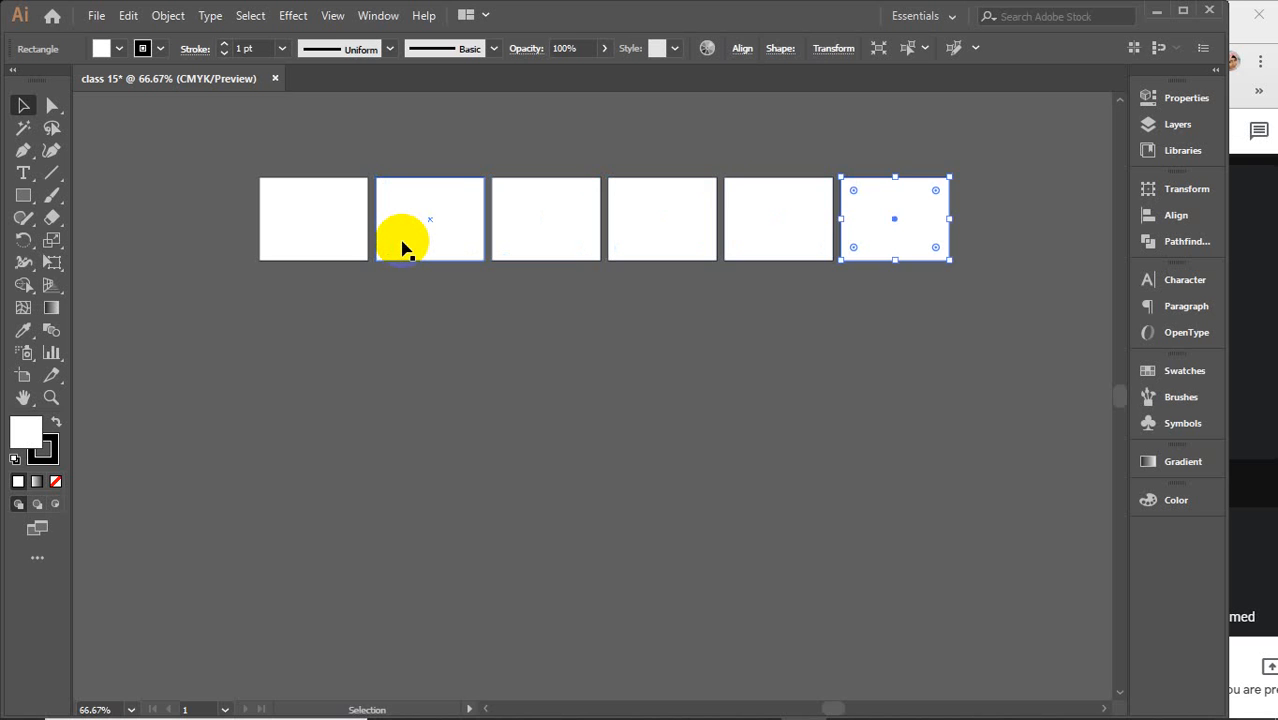
# Repeat the transform once more for a seventh rectangle and select the whole row
pyautogui.hotkey('ctrl', 'd')
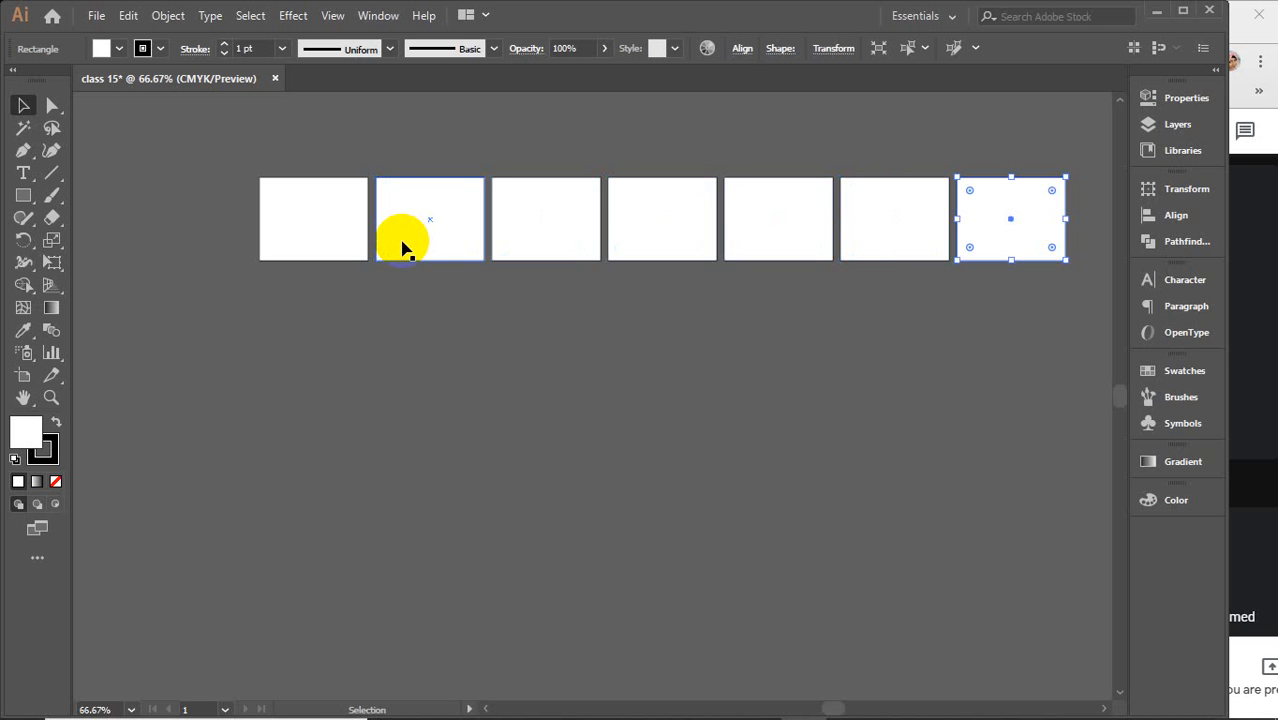
pyautogui.moveTo(214, 200); pyautogui.dragTo(1041, 294)
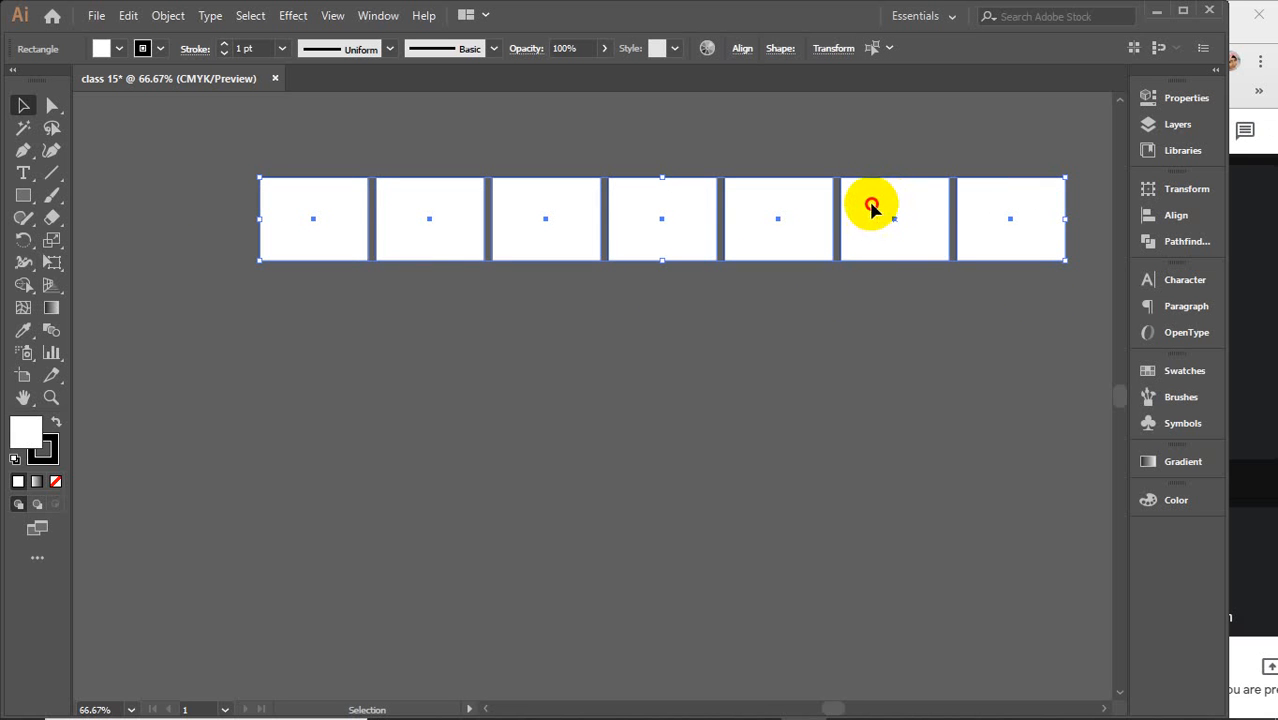
# Copy the row straight down and repeat the transform three times to make five rows
pyautogui.moveTo(870, 206); pyautogui.dragTo(866, 299)
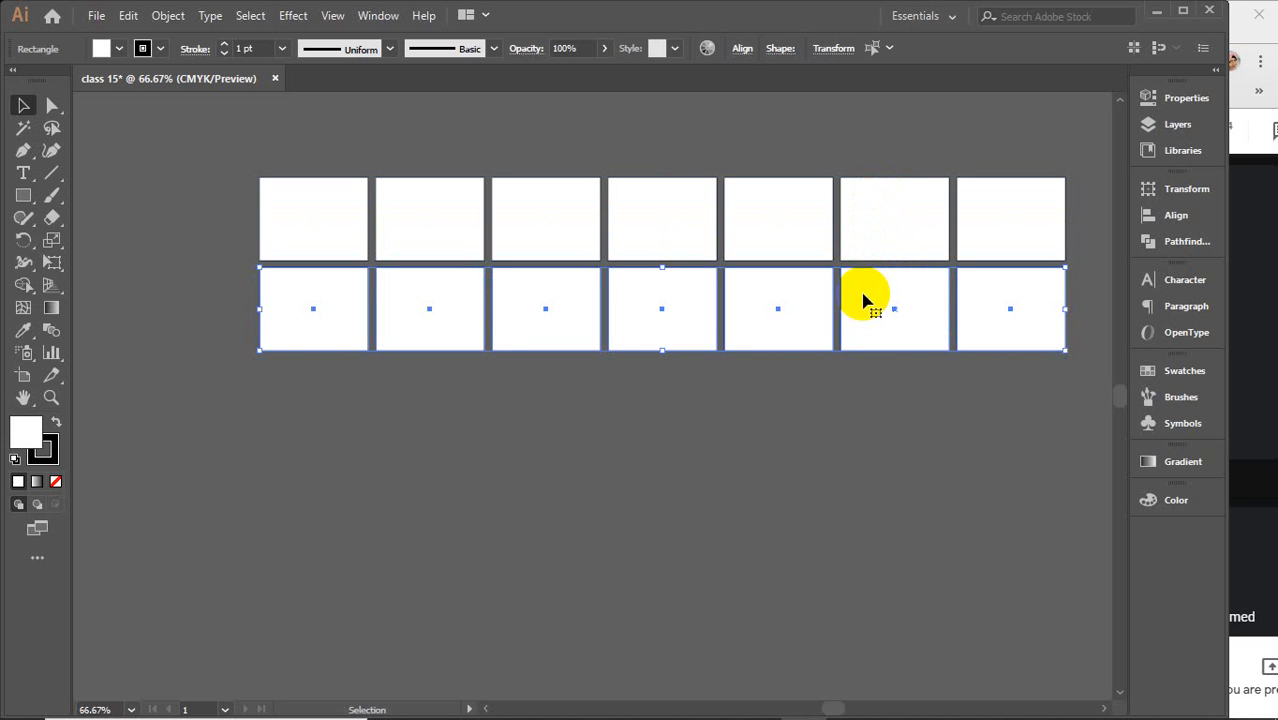
pyautogui.hotkey('ctrl', 'd')
pyautogui.hotkey('ctrl', 'd')
pyautogui.hotkey('ctrl', 'd')
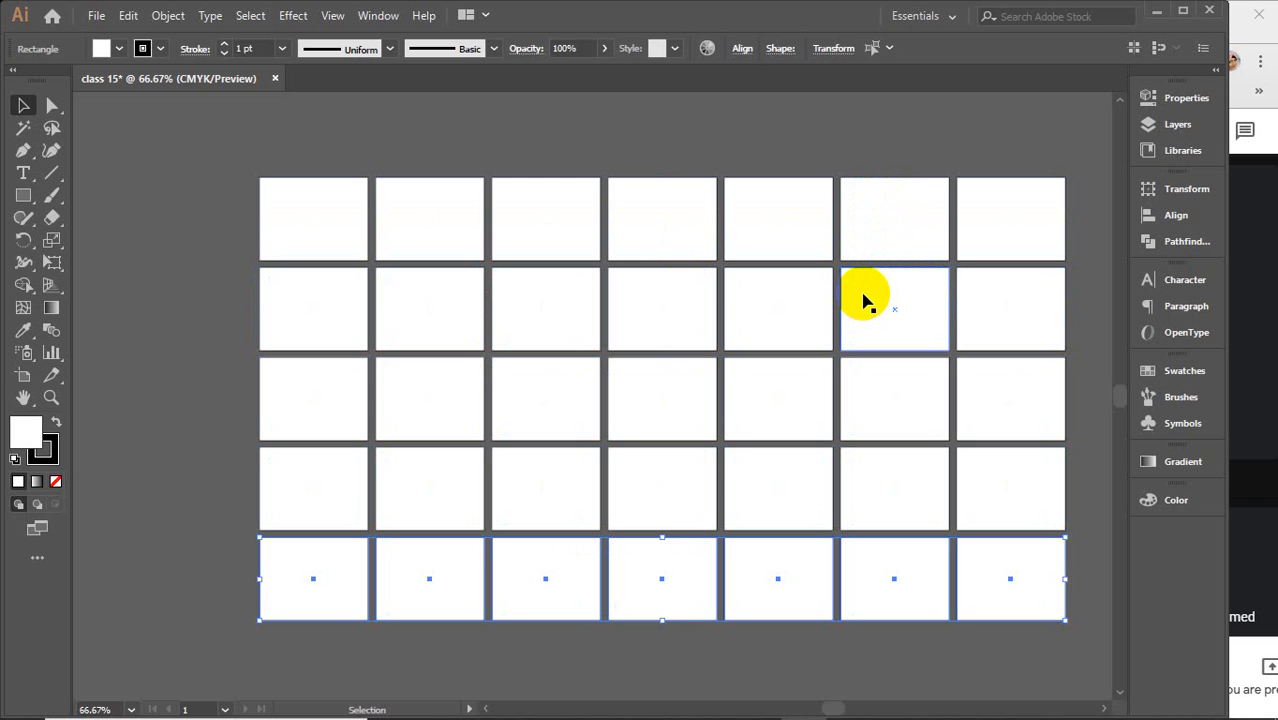
# Copy the block of rectangles to extend it into a grid of 14 columns by 10 rows
pyautogui.scroll(-1, 865, 300)
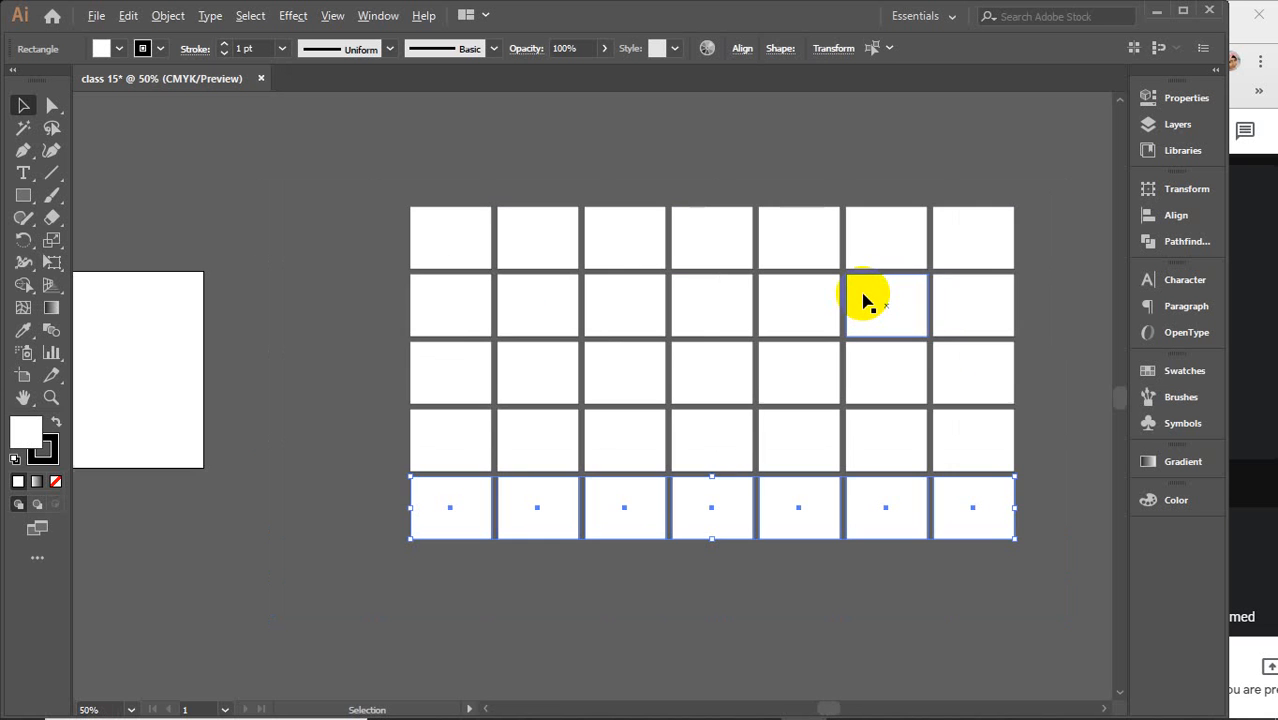
pyautogui.moveTo(884, 334); pyautogui.dragTo(670, 314)
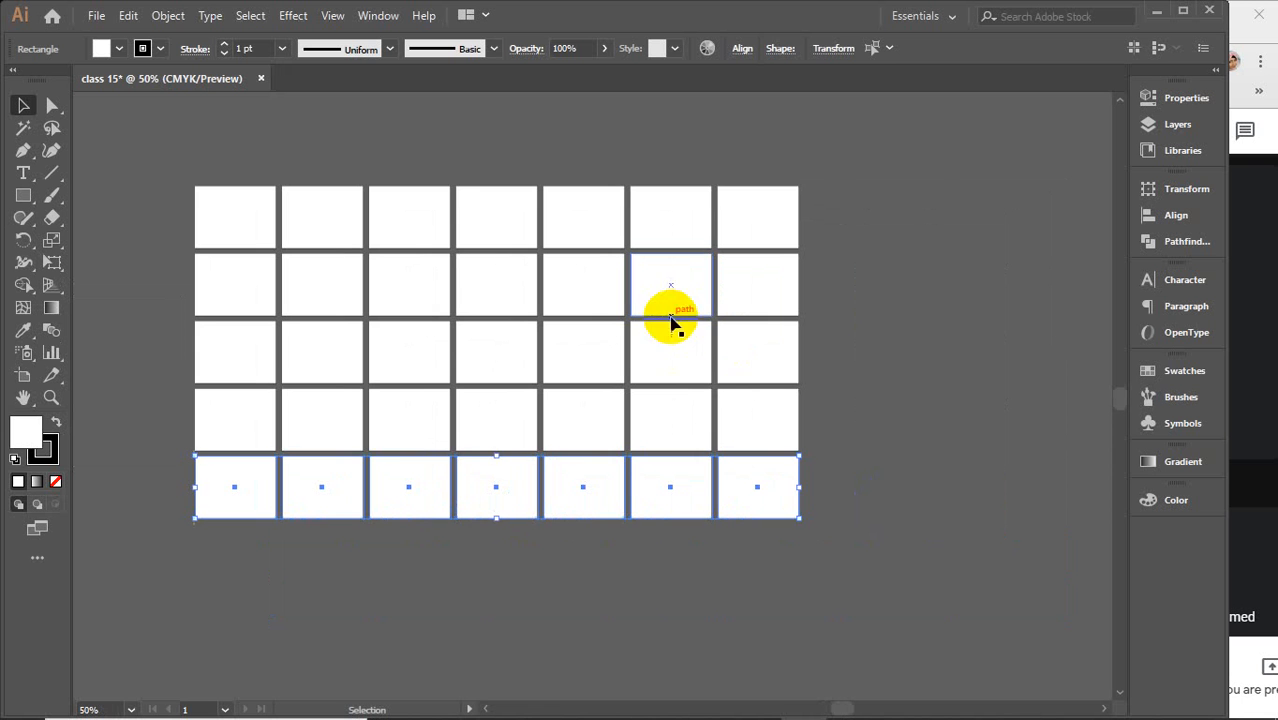
pyautogui.moveTo(857, 565); pyautogui.dragTo(194, 188)
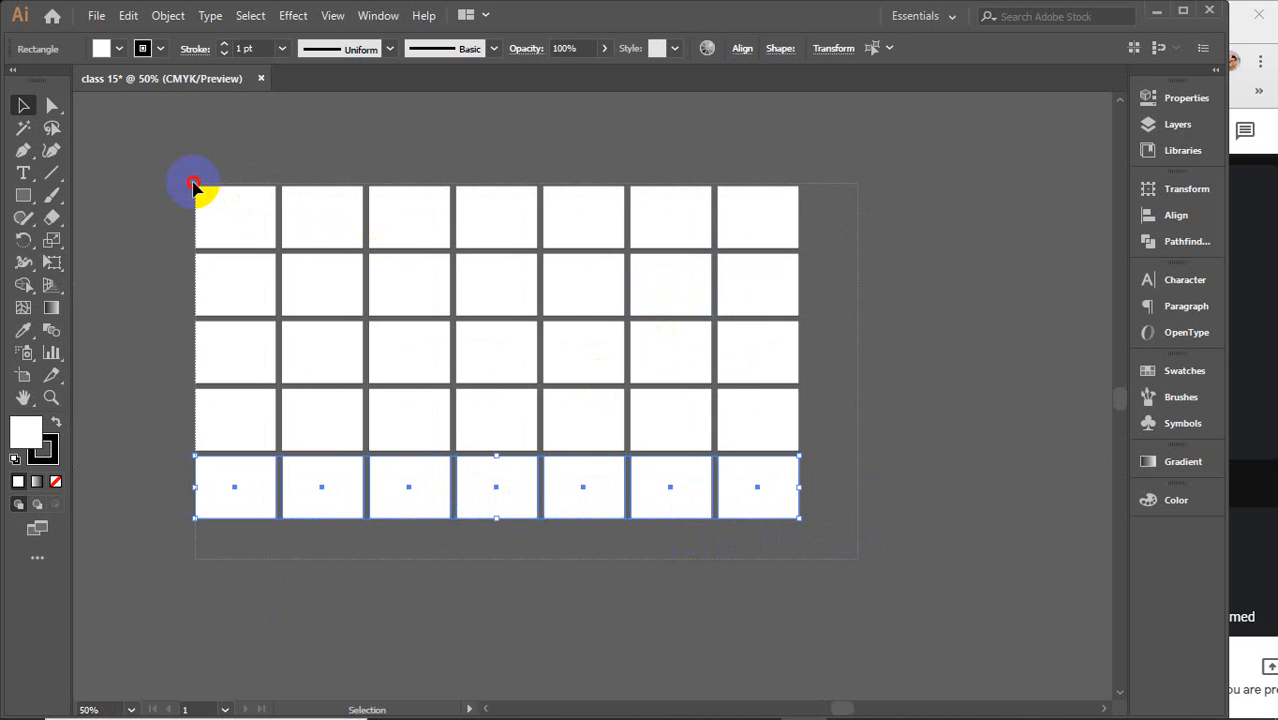
pyautogui.scroll(-2, 580, 387)
pyautogui.moveTo(579, 380); pyautogui.dragTo(674, 281)
pyautogui.moveTo(251, 194); pyautogui.dragTo(867, 434)
pyautogui.moveTo(673, 264); pyautogui.dragTo(655, 443)
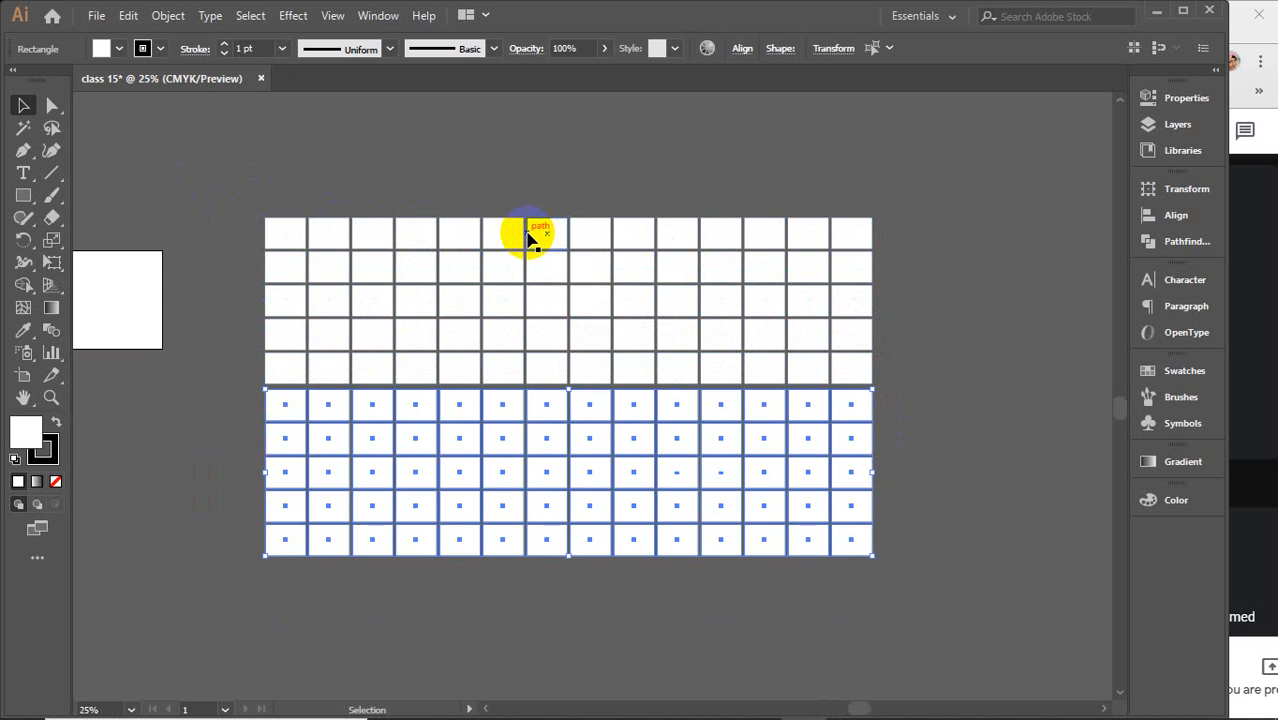
# Nudge the selected lower five rows upward to close the gap, then deselect
pyautogui.press('Up')
pyautogui.press('Up')
pyautogui.press('Up')
pyautogui.press('Up')
pyautogui.press('Up')
pyautogui.press('Up')
pyautogui.press('Up')
pyautogui.press('Up')
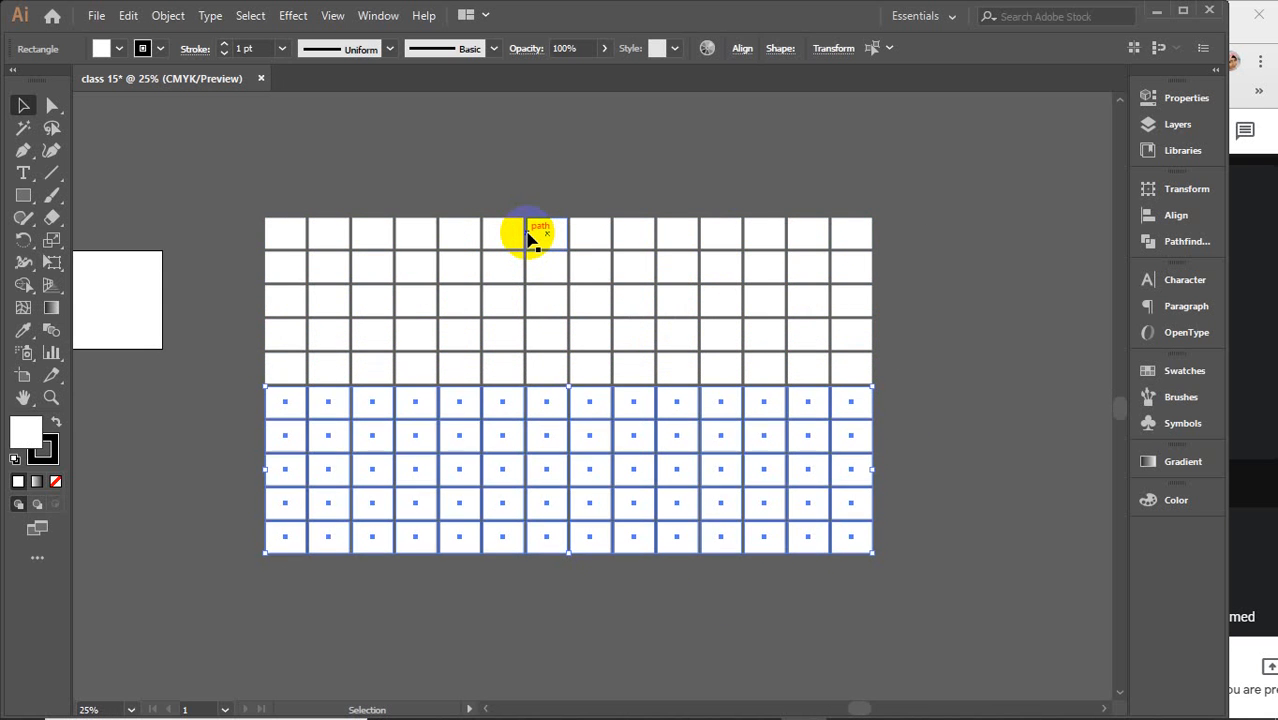
pyautogui.press('Up')
pyautogui.press('Up')
pyautogui.press('Up')
pyautogui.press('Up')
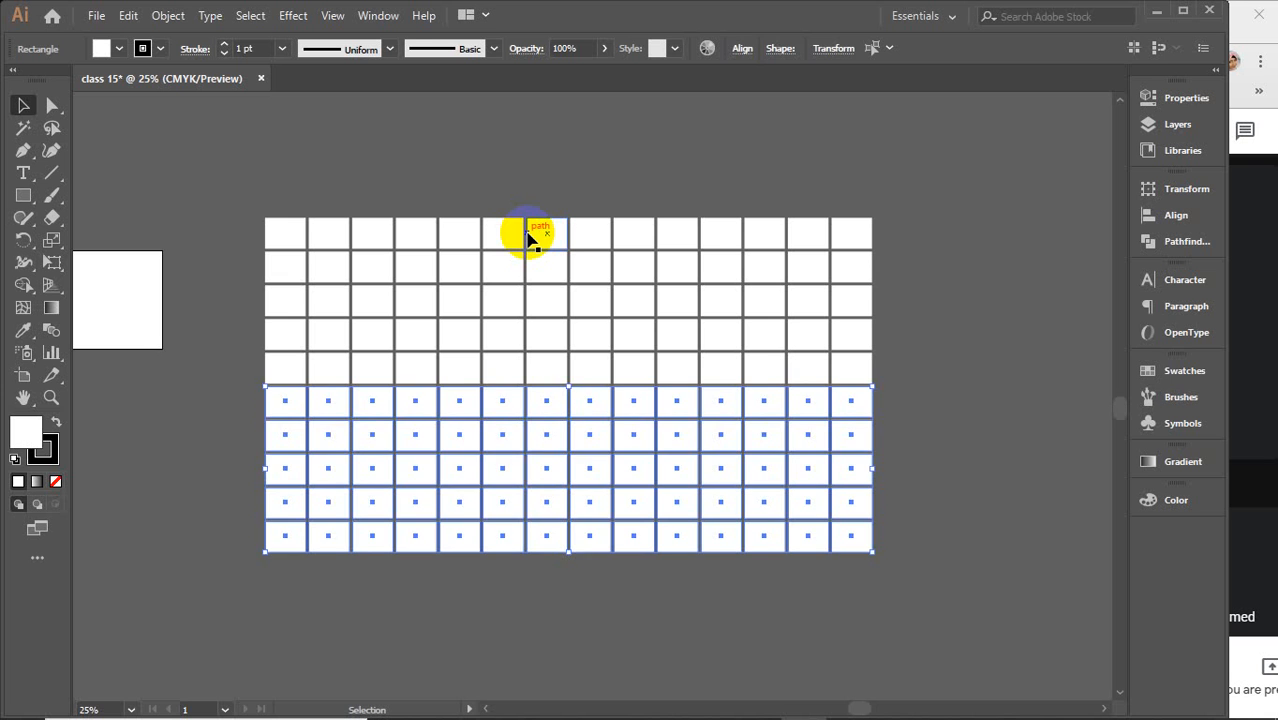
pyautogui.click(528, 183)
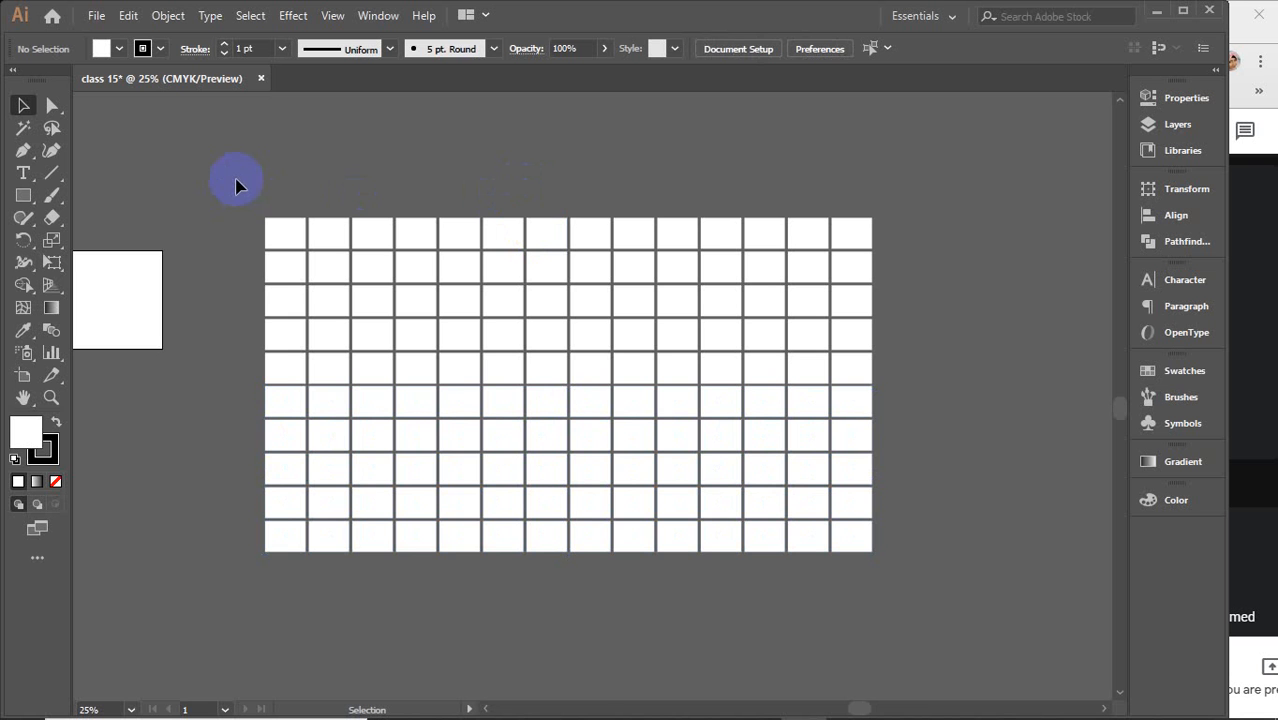
# Open the Color panel and then the Swatches panel
pyautogui.click(1200, 500)
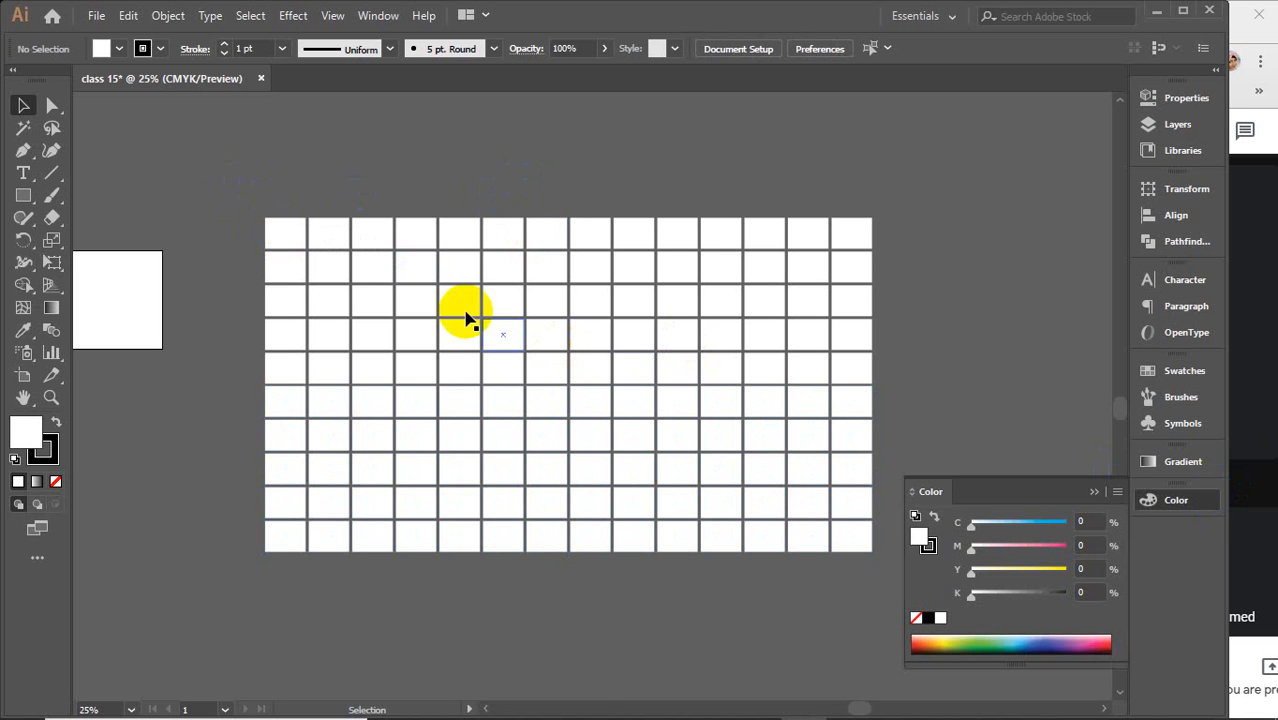
pyautogui.click(1180, 370)
pyautogui.click(286, 236)
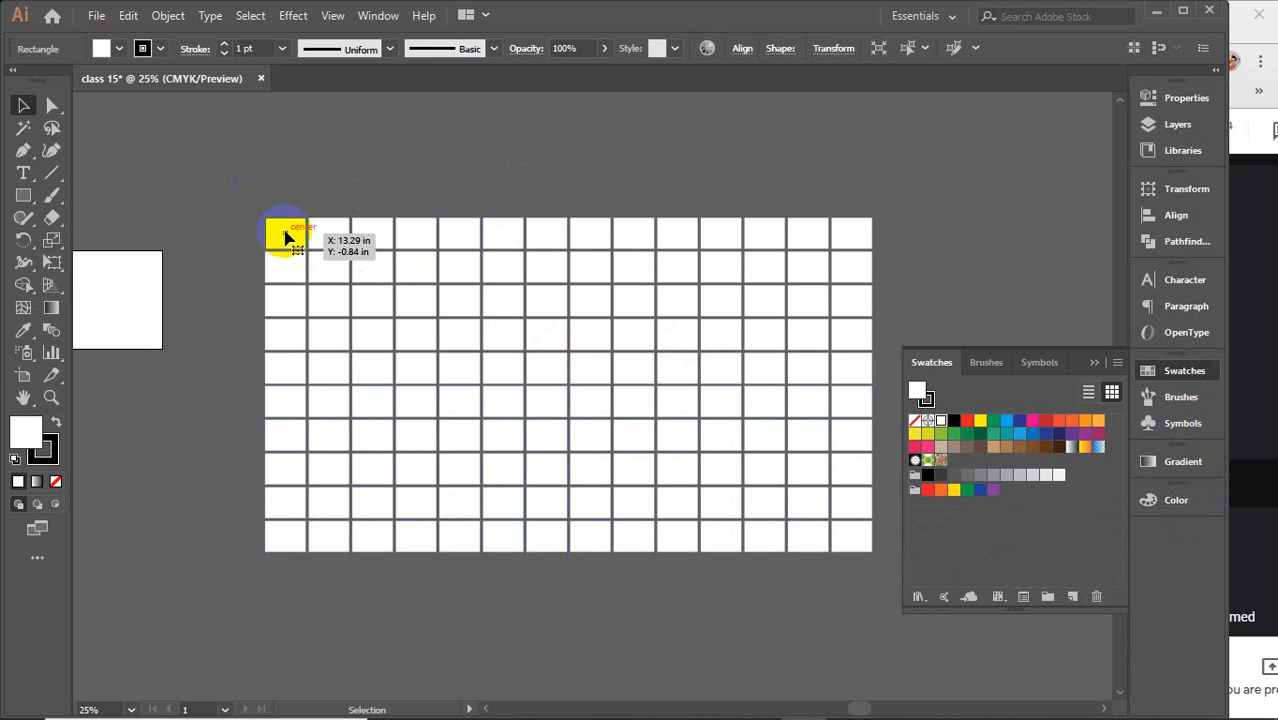
pyautogui.click(399, 157)
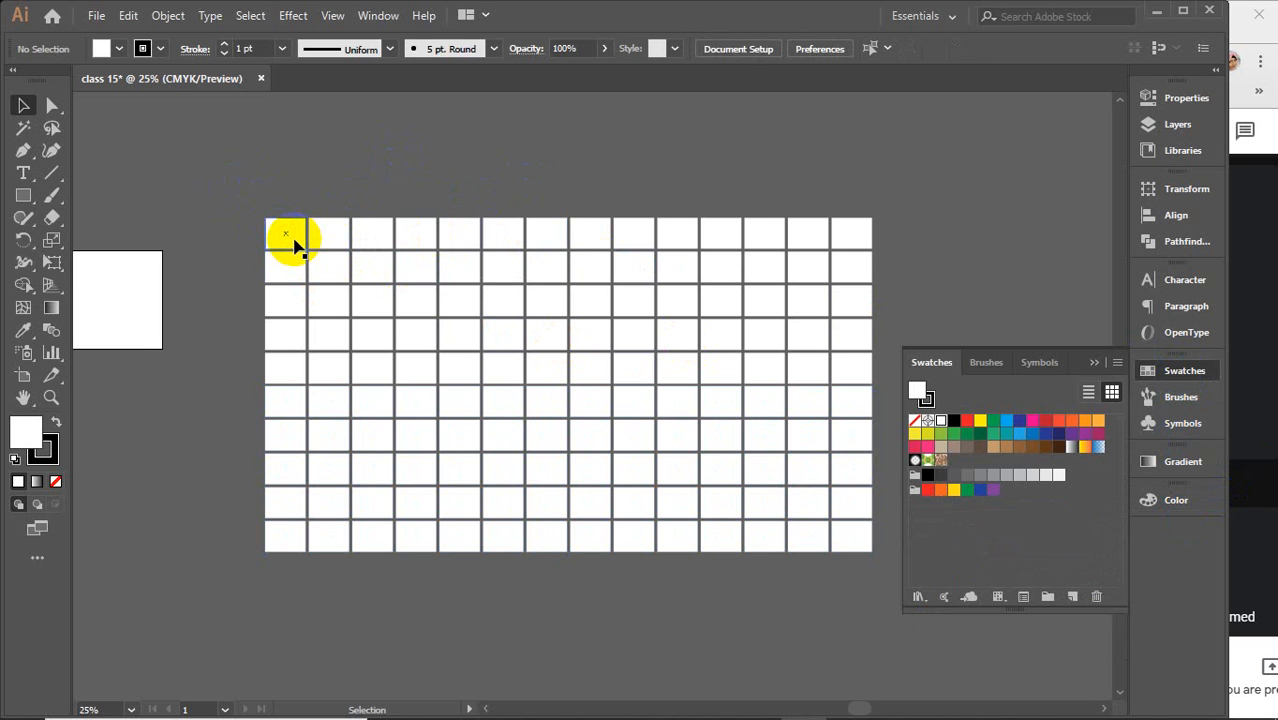
# Move the top-left rectangle over the second-to-last cell of the grid's top row
pyautogui.moveTo(295, 245); pyautogui.dragTo(731, 370)
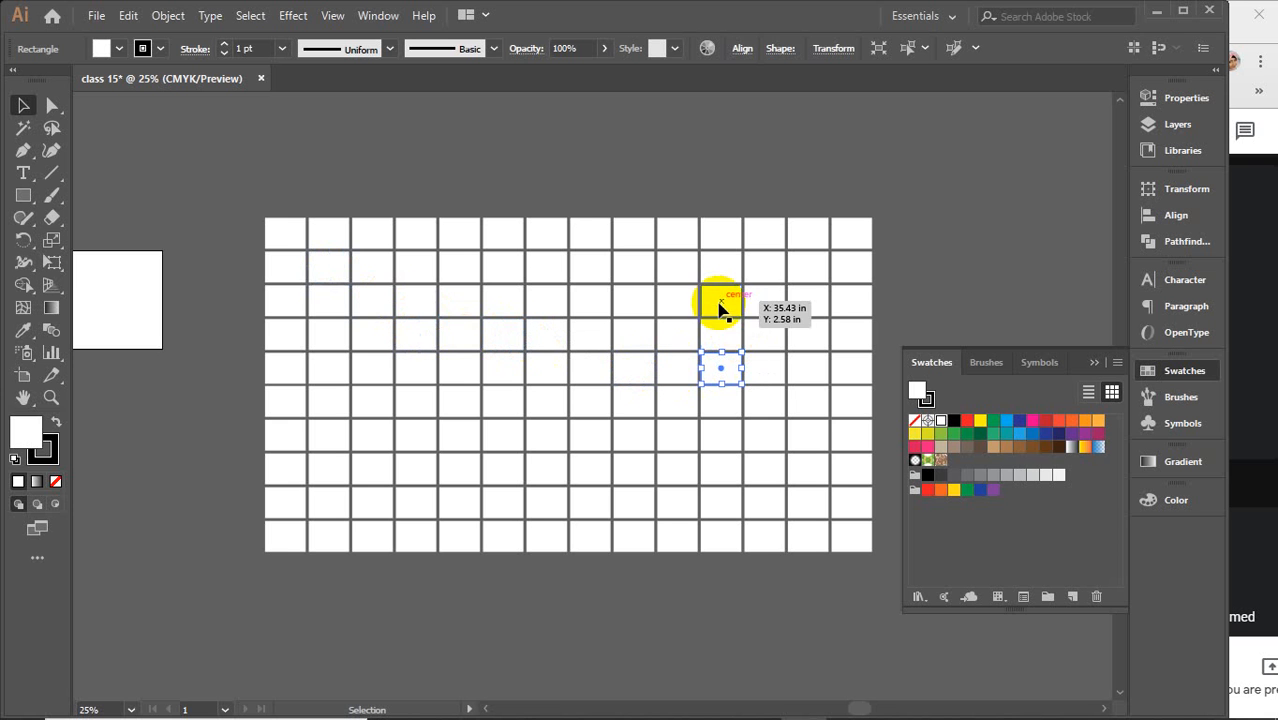
pyautogui.moveTo(722, 309); pyautogui.dragTo(808, 238)
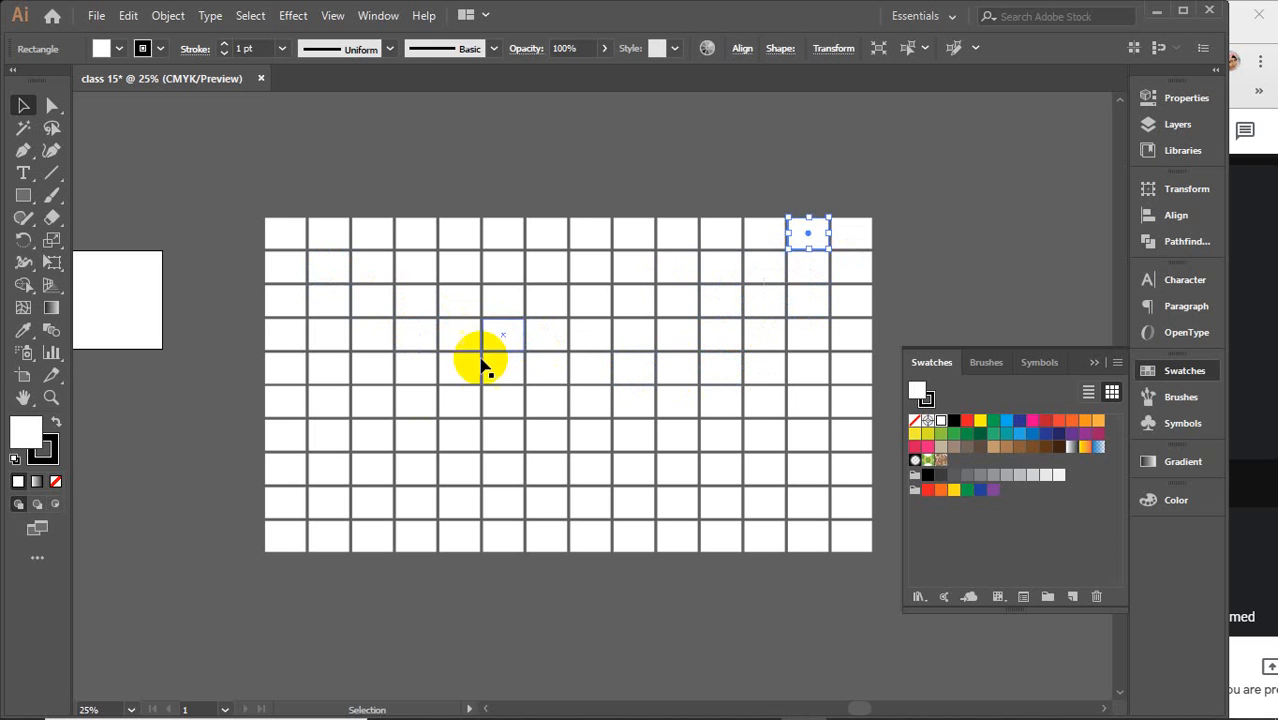
pyautogui.click(262, 194)
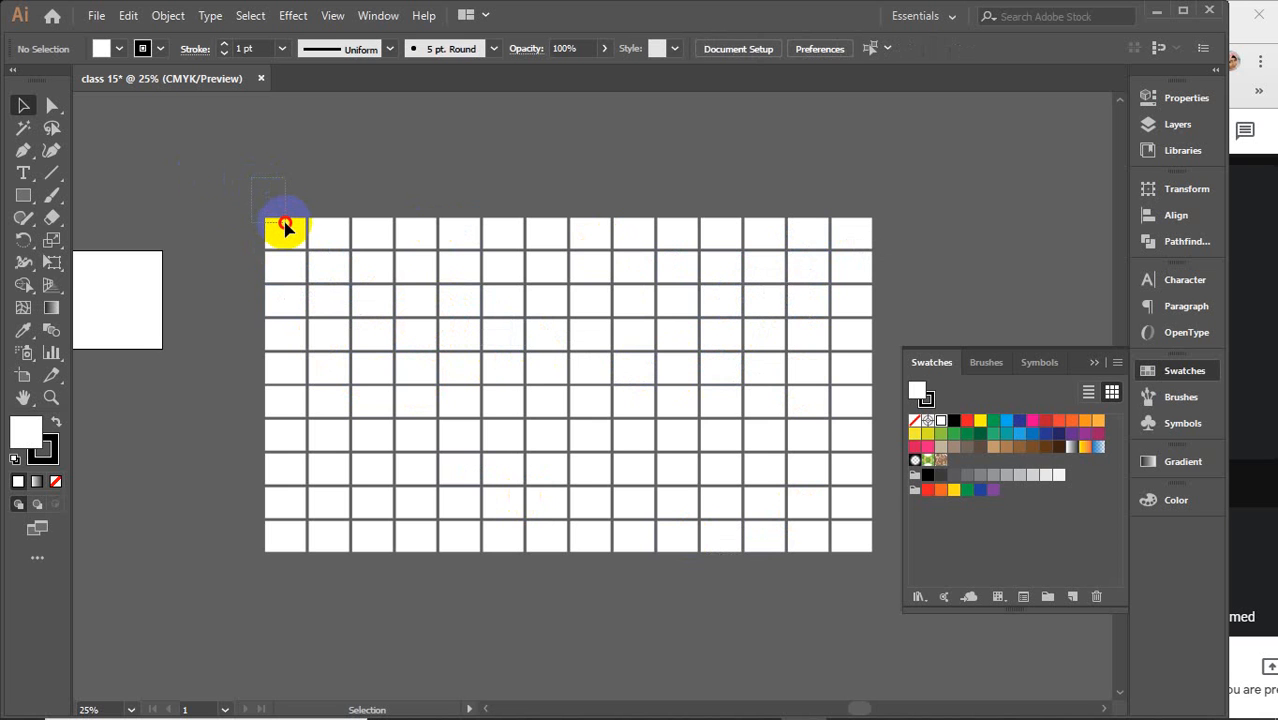
# Marquee-select groups of rectangles, ending with the grid's four leftmost columns
pyautogui.moveTo(286, 227); pyautogui.dragTo(269, 184)
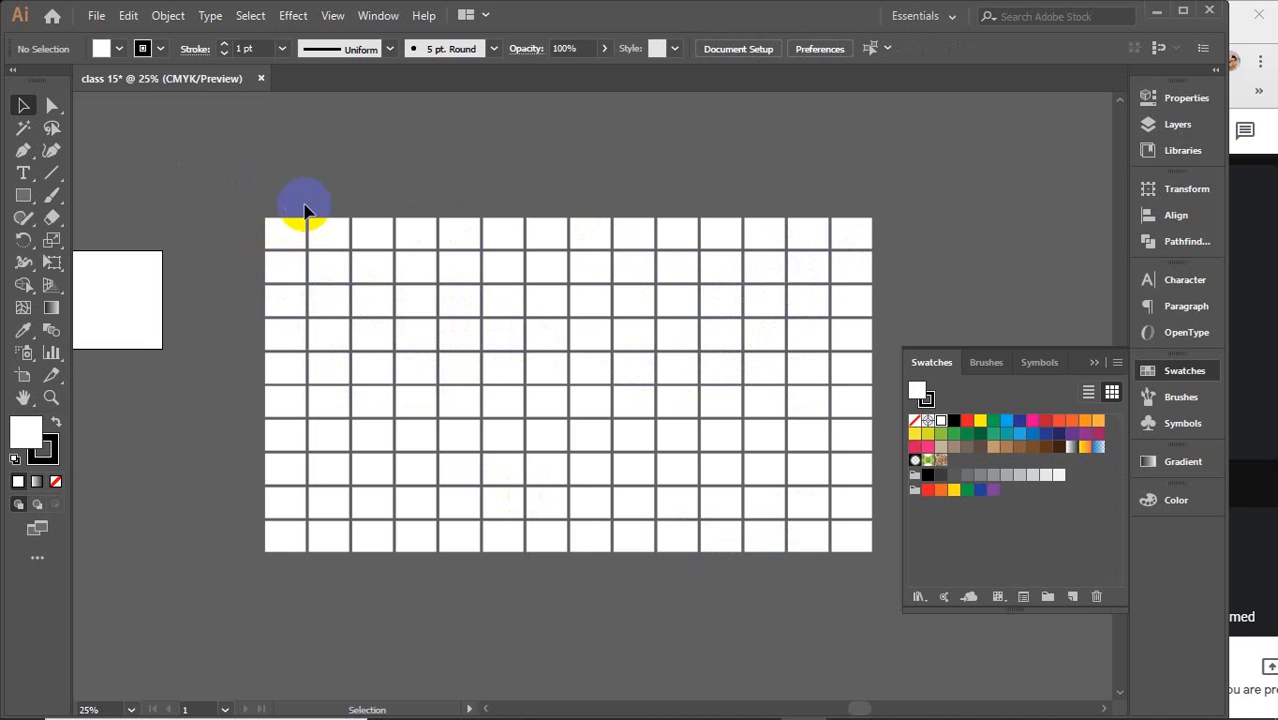
pyautogui.scroll(3, 326, 214)
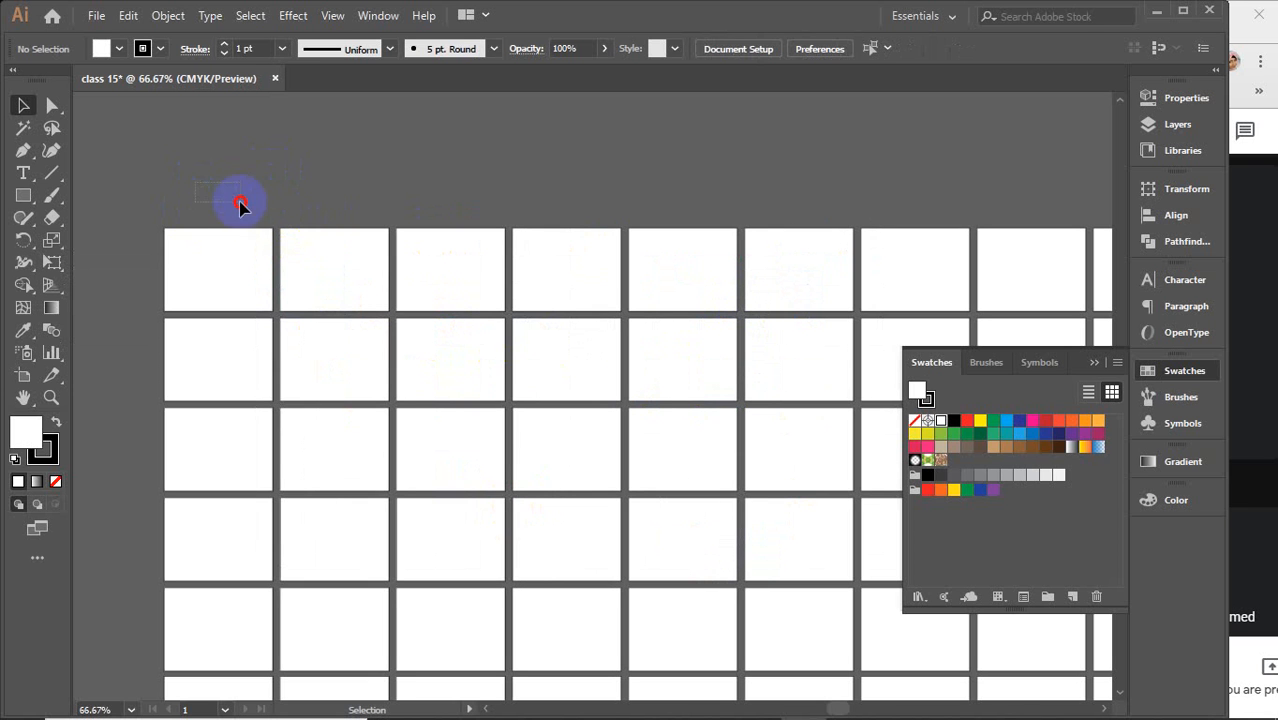
pyautogui.moveTo(240, 204); pyautogui.dragTo(333, 375)
pyautogui.scroll(-2, 333, 372)
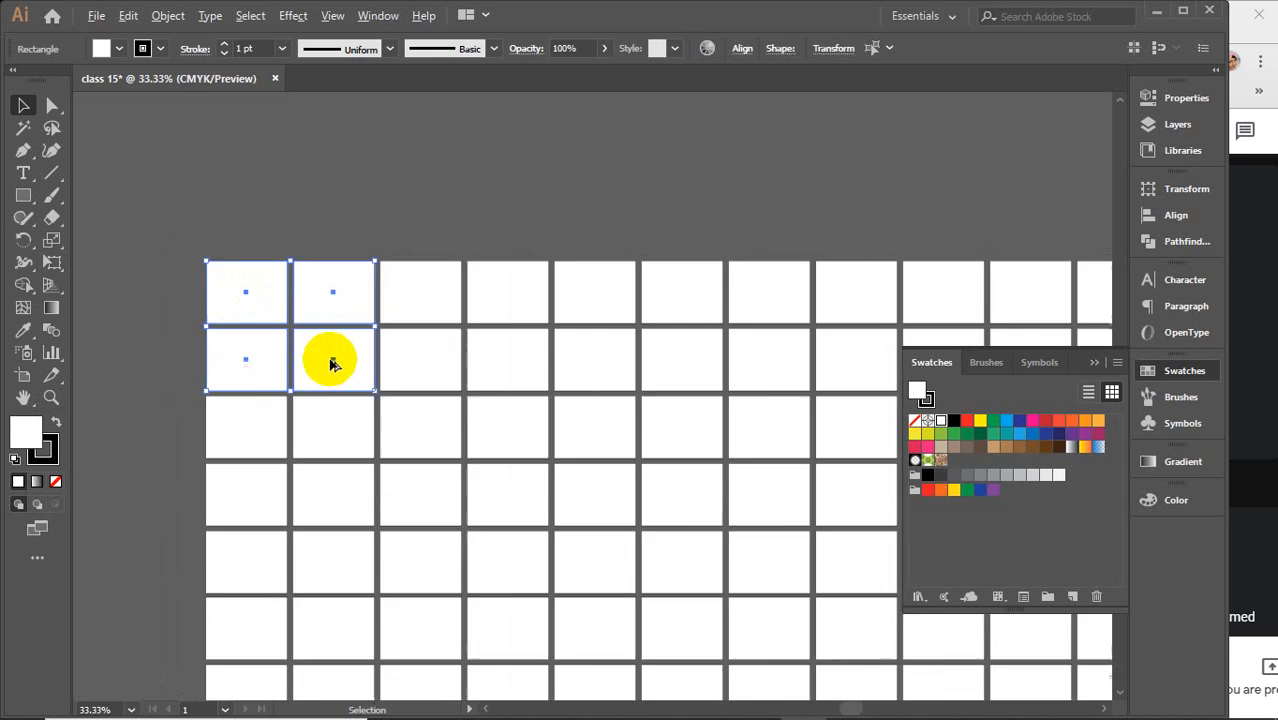
pyautogui.scroll(-2, 331, 360)
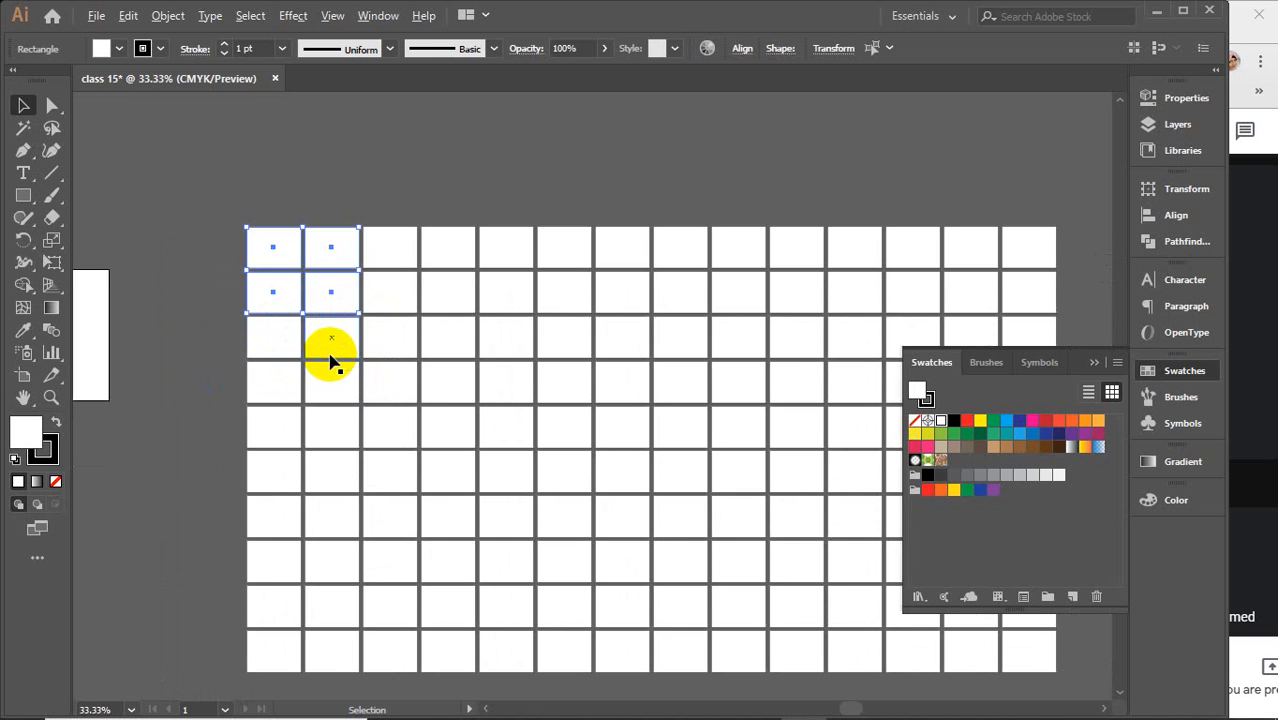
pyautogui.scroll(-1, 331, 360)
pyautogui.moveTo(253, 289); pyautogui.dragTo(380, 622)
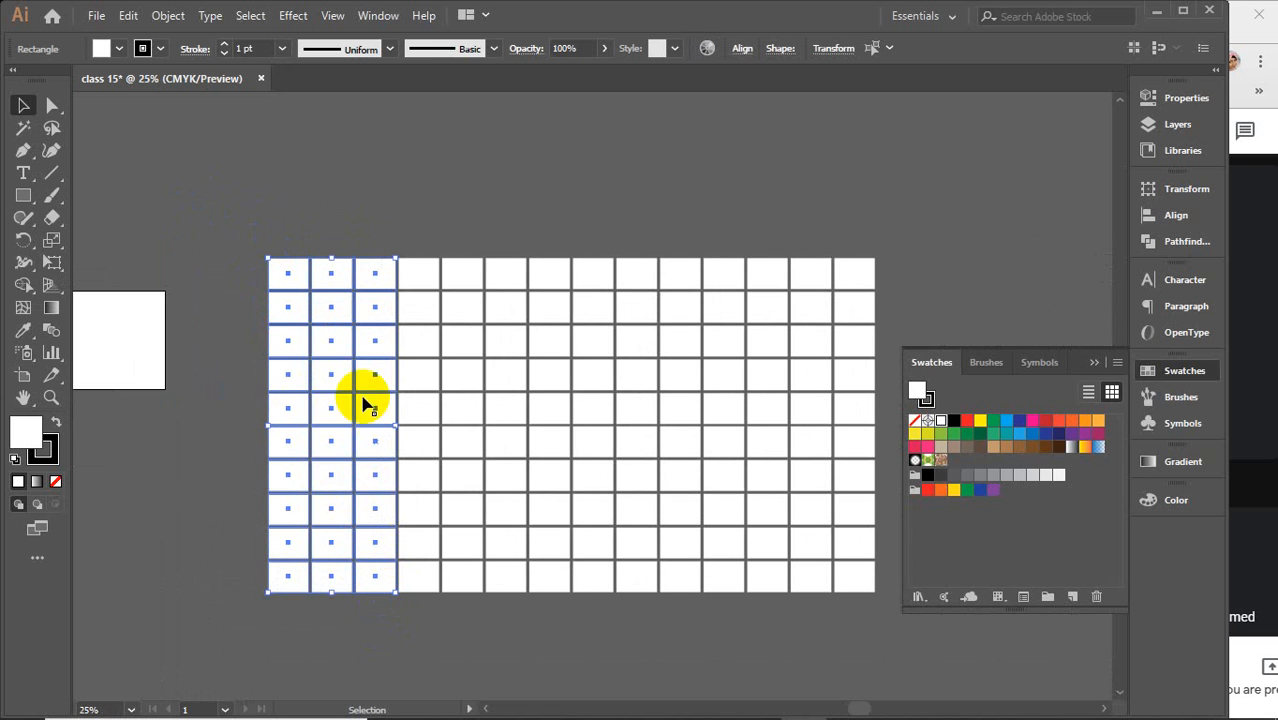
pyautogui.moveTo(222, 193); pyautogui.dragTo(405, 637)
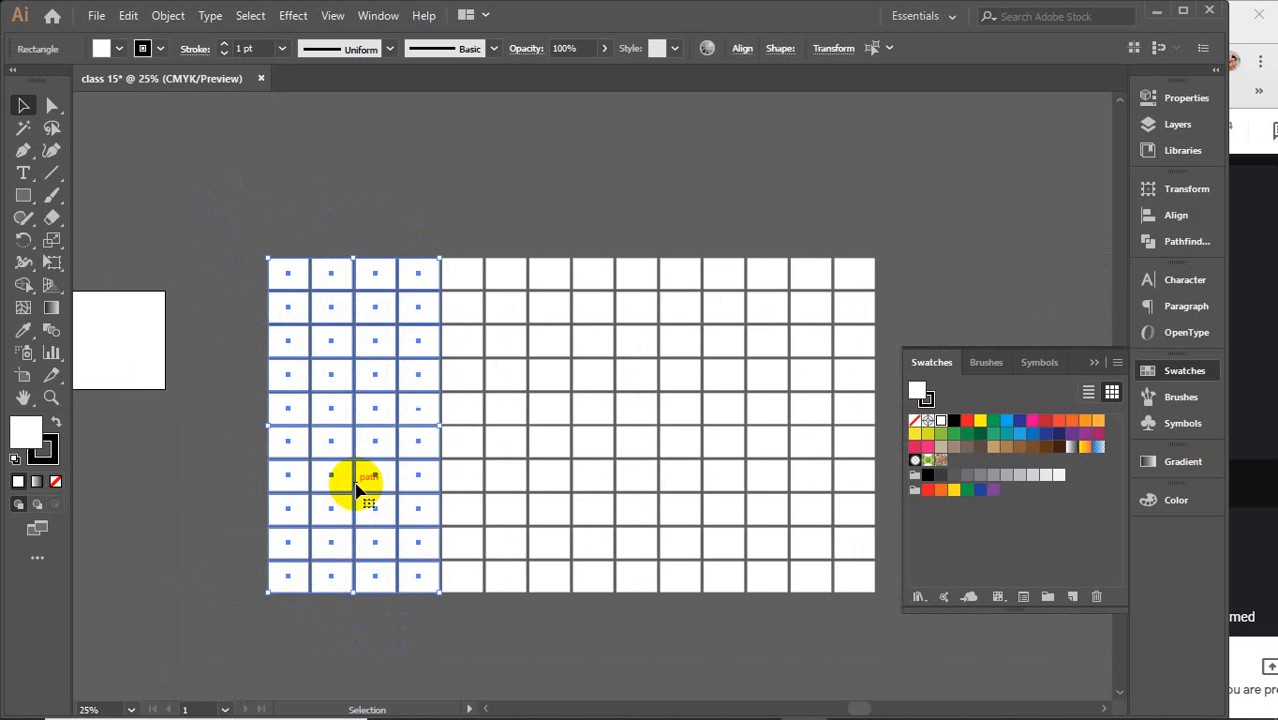
# Draw several rectangles of different sizes above the grid, including a thin vertical and a thin horizontal bar
pyautogui.scroll(10, 357, 488)
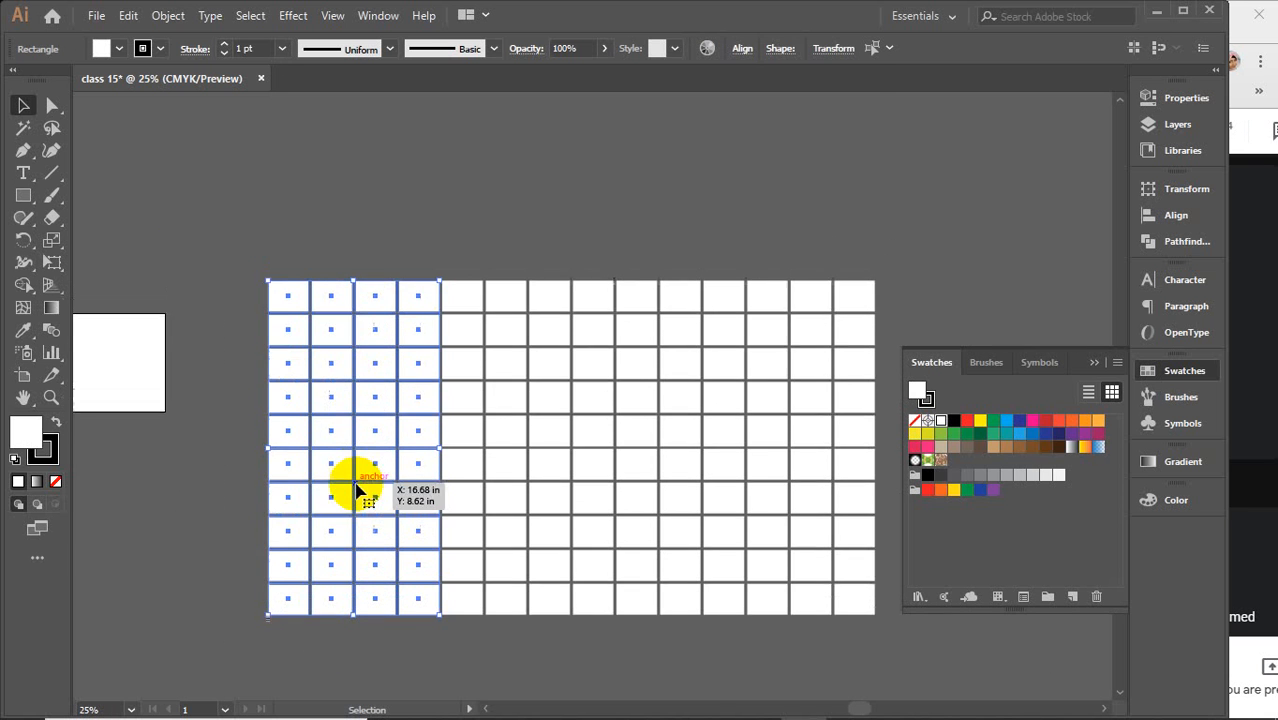
pyautogui.click(24, 195)
pyautogui.moveTo(243, 168); pyautogui.dragTo(344, 303)
pyautogui.moveTo(502, 189); pyautogui.dragTo(429, 260)
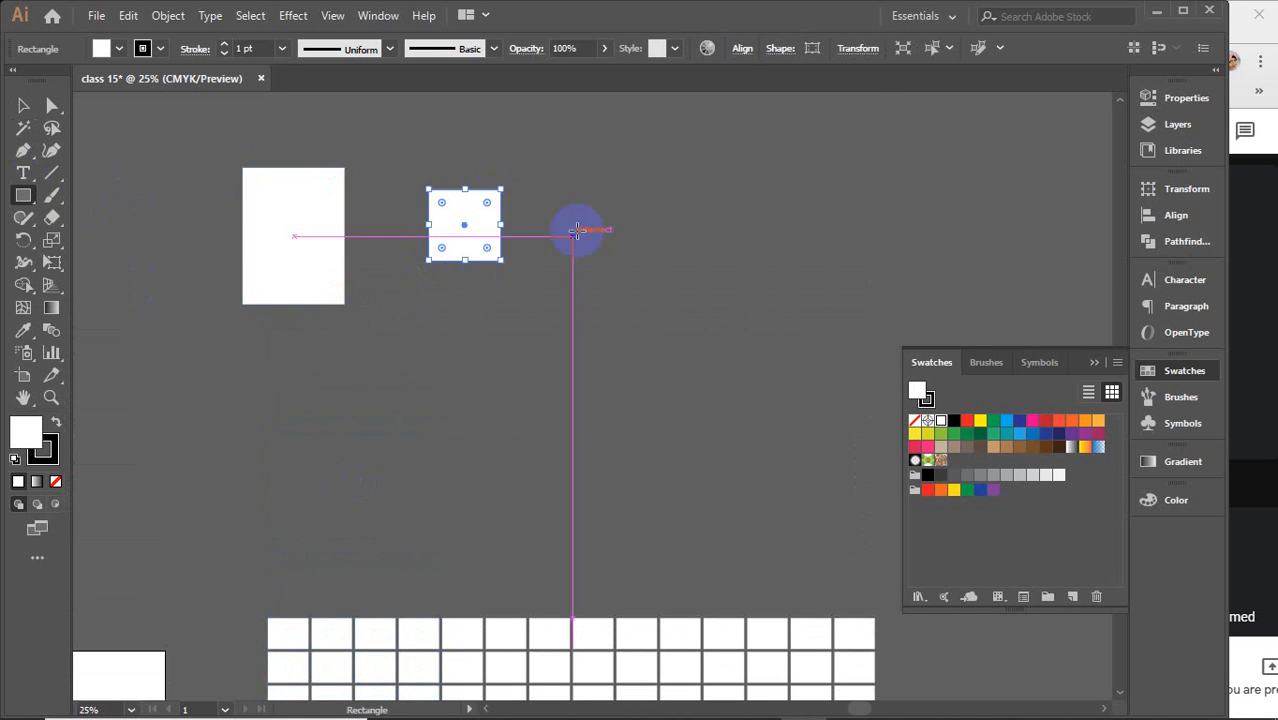
pyautogui.moveTo(613, 108); pyautogui.dragTo(747, 210)
pyautogui.moveTo(376, 305); pyautogui.dragTo(512, 375)
pyautogui.moveTo(668, 316); pyautogui.dragTo(669, 400)
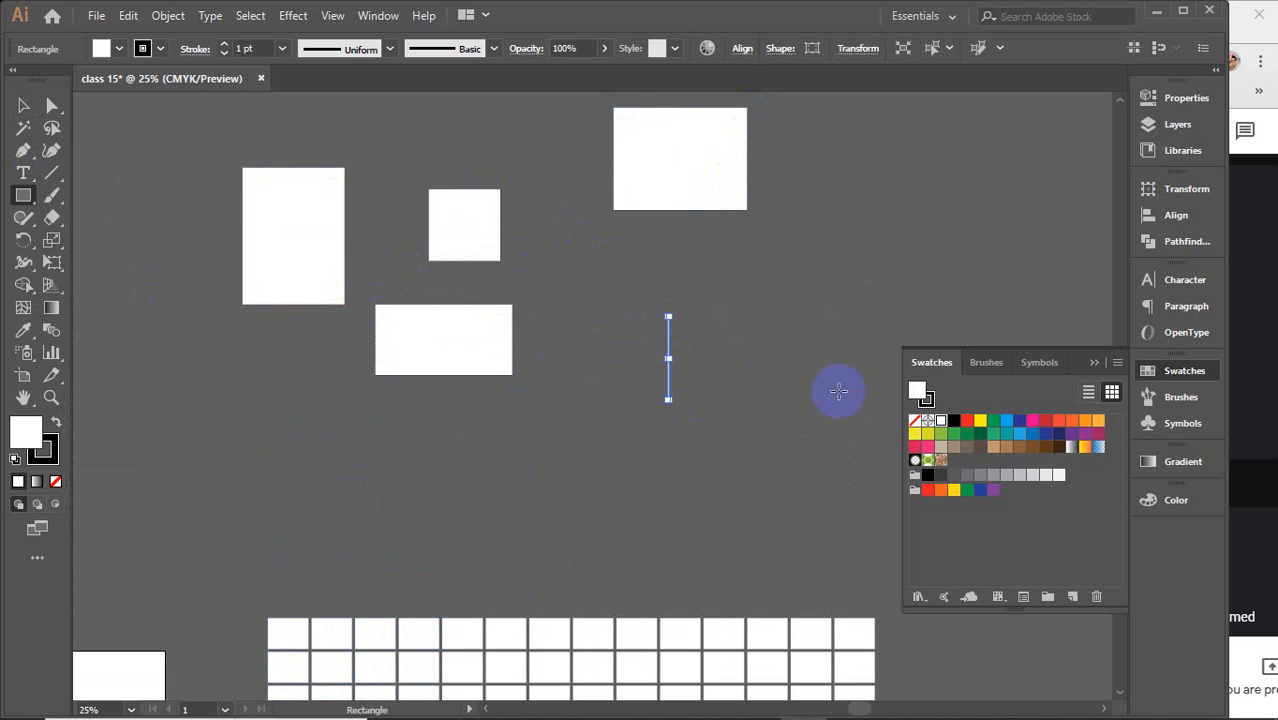
pyautogui.moveTo(813, 320); pyautogui.dragTo(697, 305)
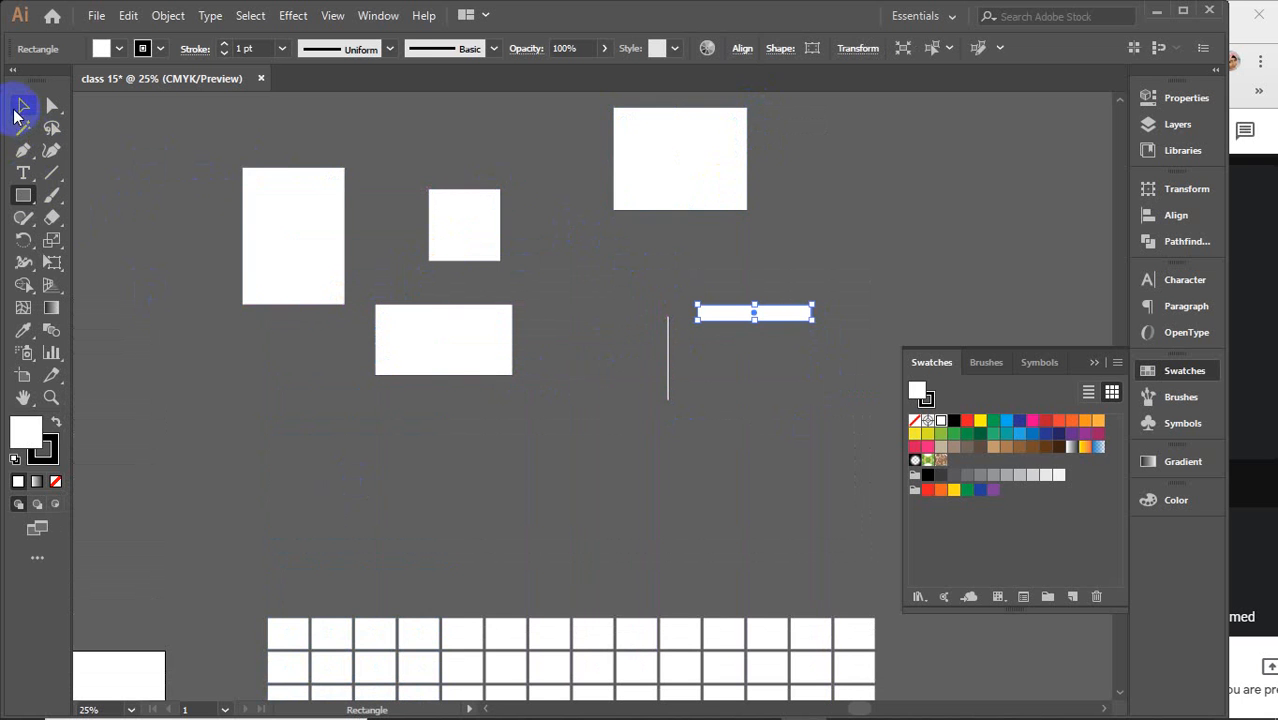
# Marquee-select the newly drawn rectangles and delete them
pyautogui.click(16, 110)
pyautogui.click(150, 138)
pyautogui.moveTo(213, 176); pyautogui.dragTo(318, 241)
pyautogui.moveTo(182, 130); pyautogui.dragTo(371, 313)
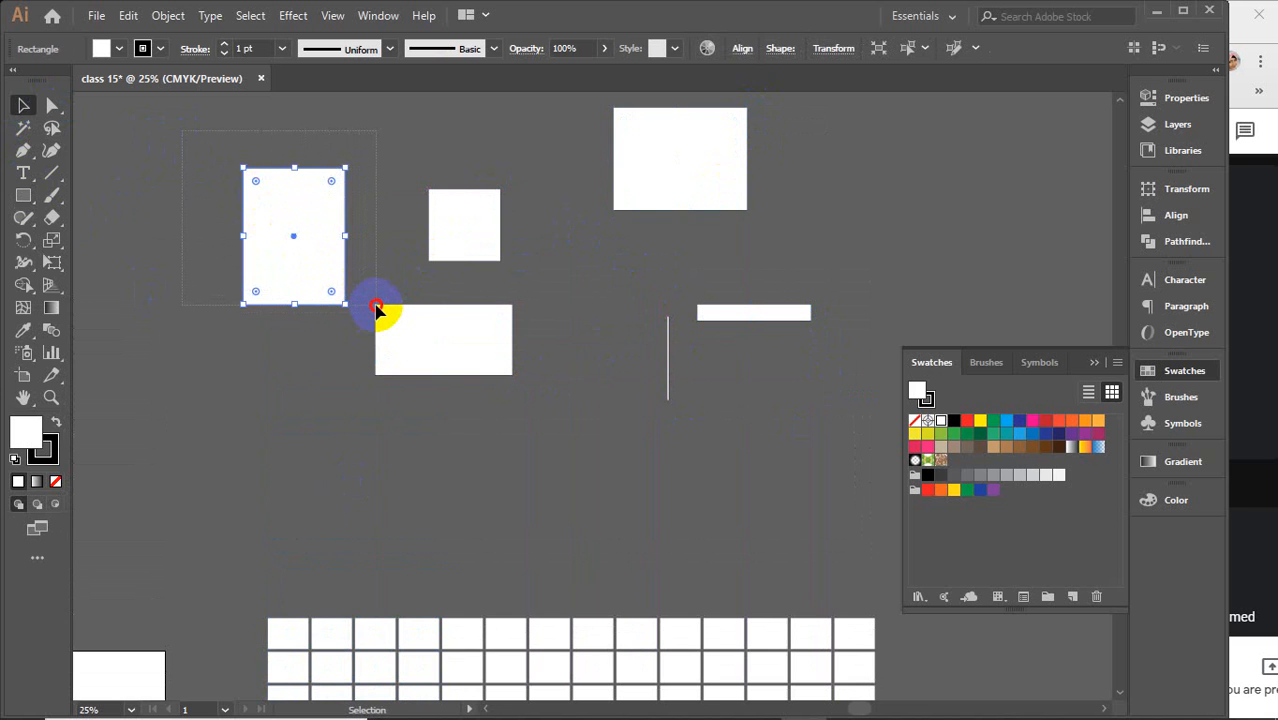
pyautogui.moveTo(381, 313); pyautogui.dragTo(386, 316)
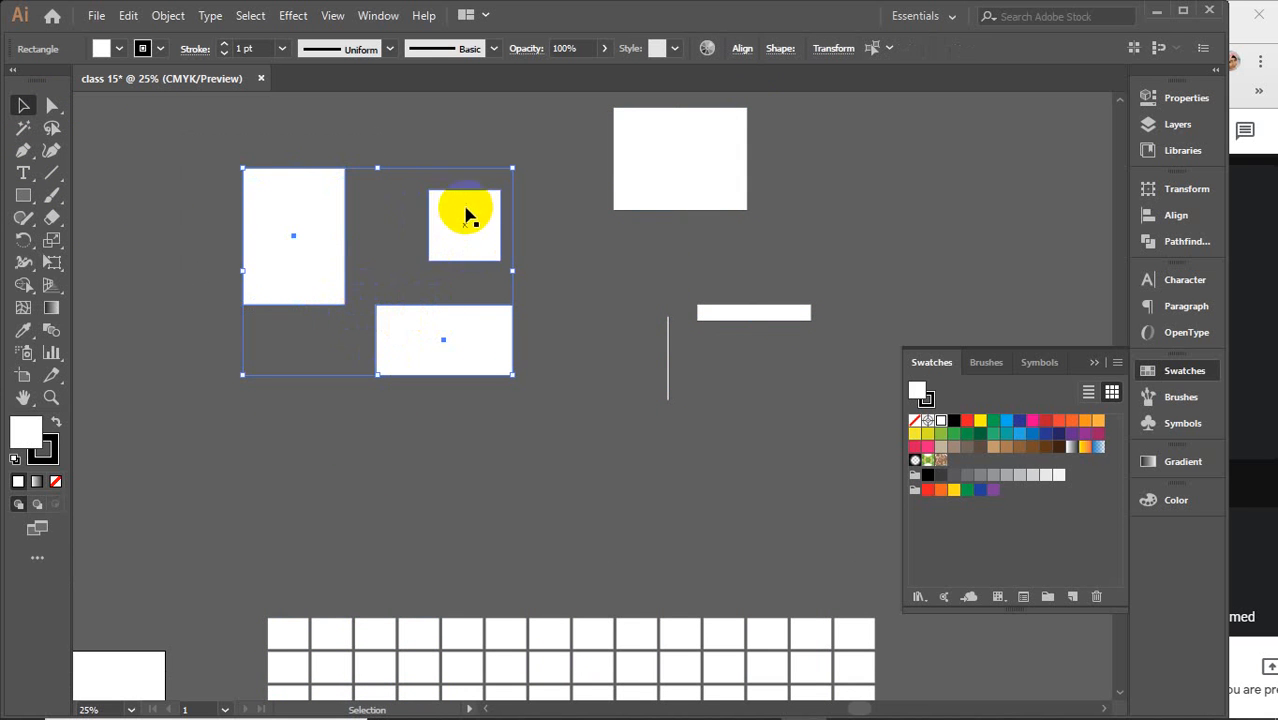
pyautogui.moveTo(172, 148); pyautogui.dragTo(432, 350)
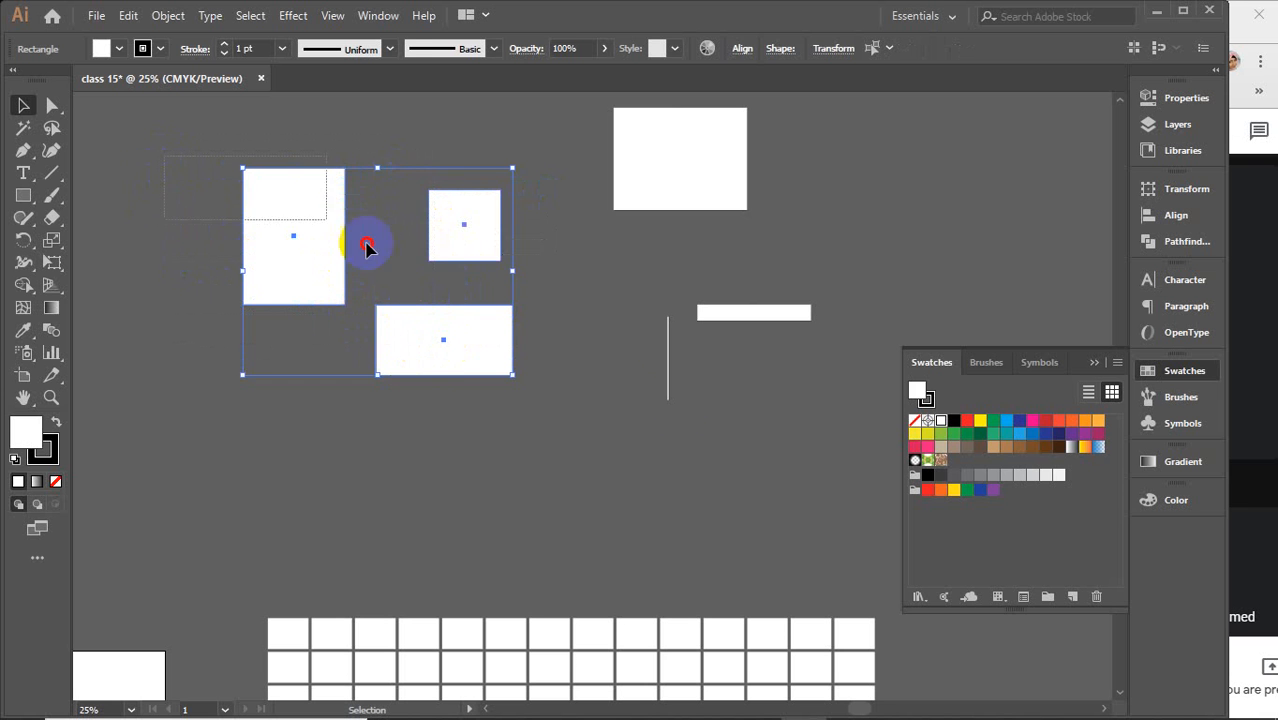
pyautogui.moveTo(367, 248); pyautogui.dragTo(722, 400)
pyautogui.press('Delete')
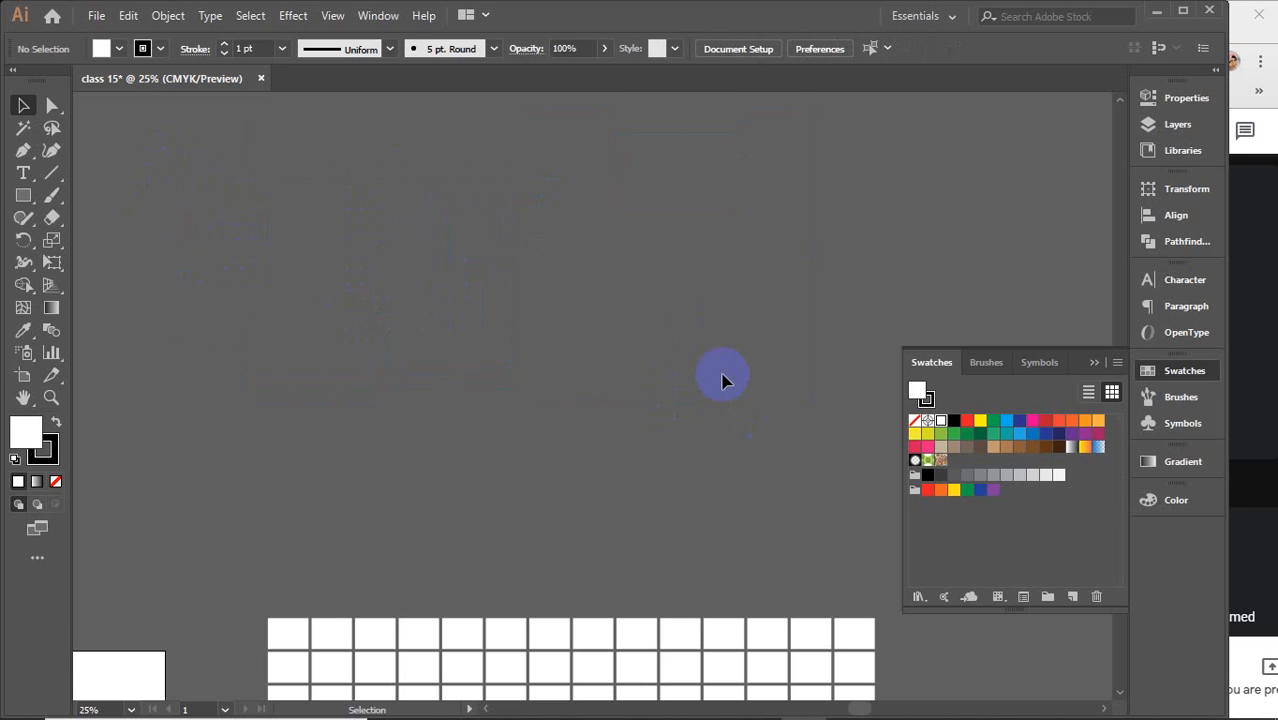
pyautogui.scroll(-6, 722, 380)
pyautogui.click(724, 379)
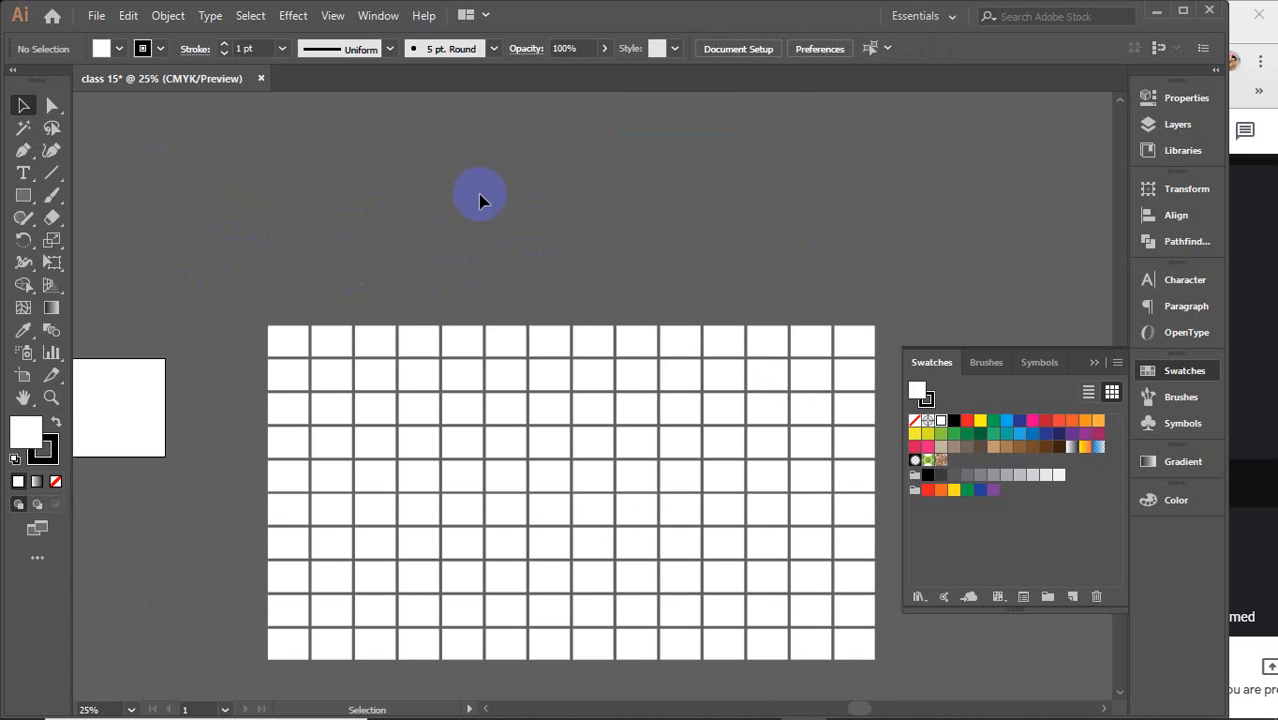
pyautogui.scroll(-2, 483, 210)
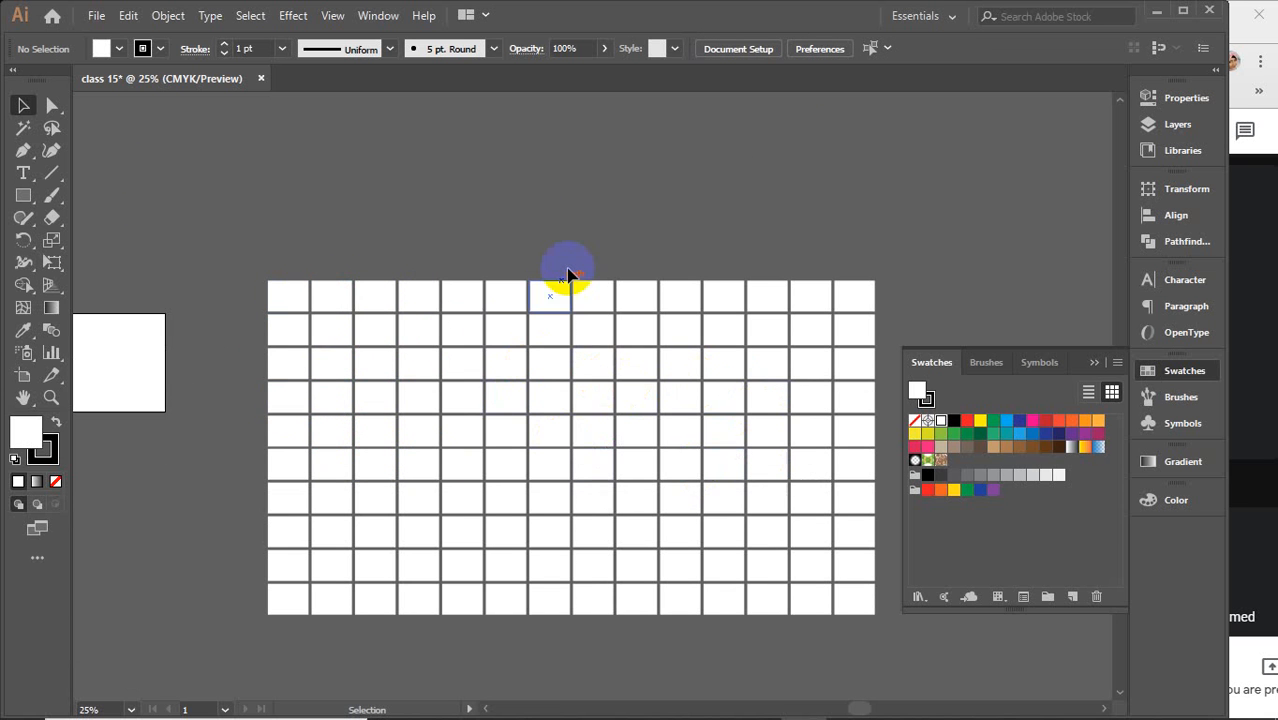
pyautogui.scroll(-1, 571, 261)
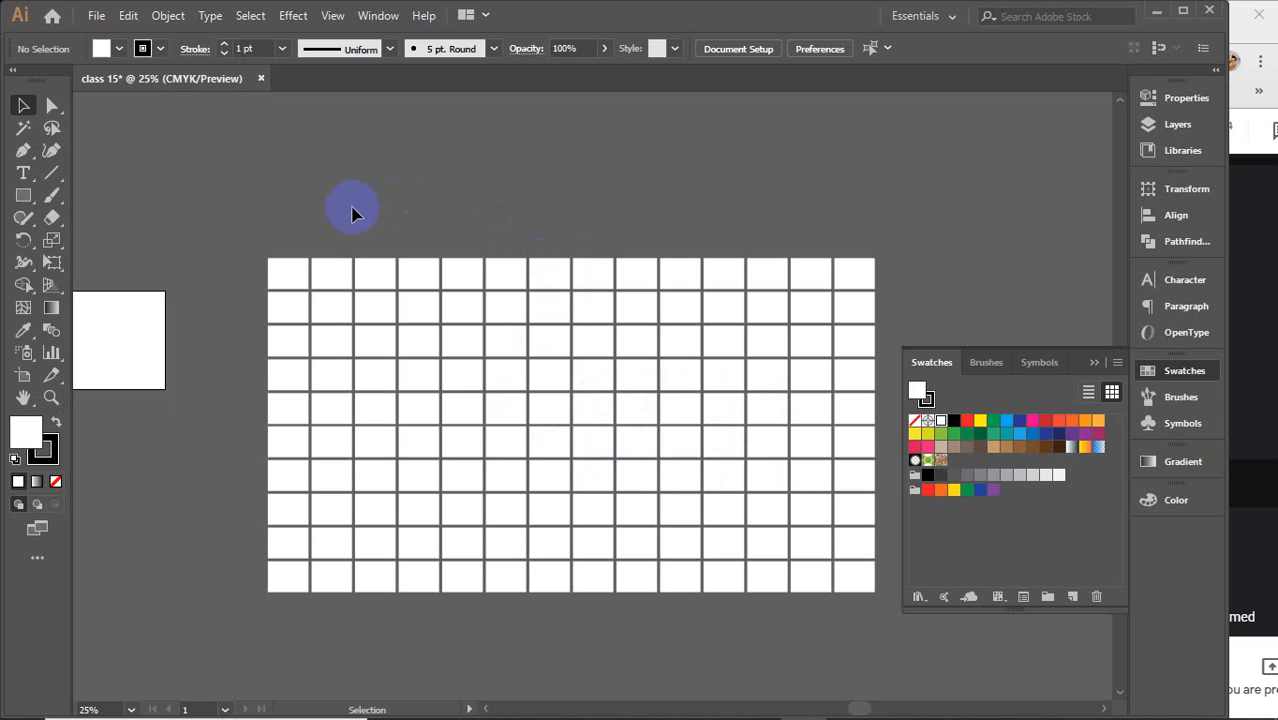
pyautogui.click(293, 280)
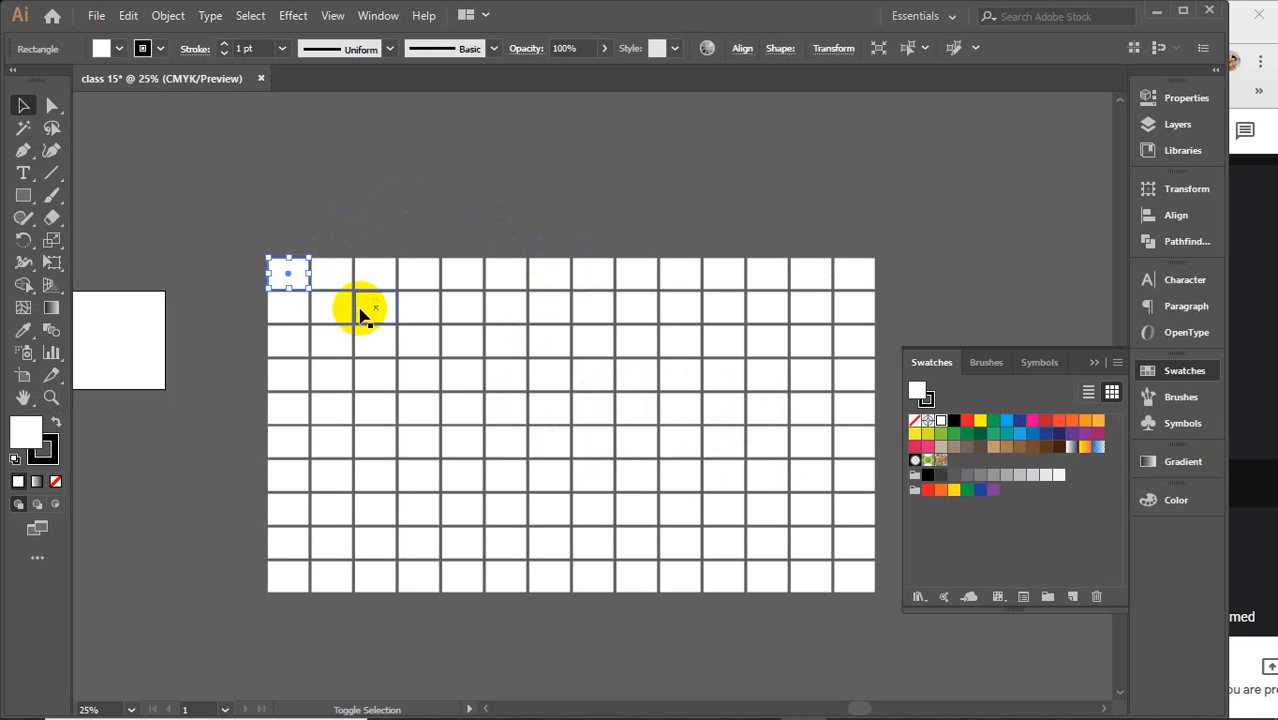
pyautogui.keyDown('shift'); pyautogui.click(363, 315); pyautogui.keyUp('shift')
pyautogui.keyDown('shift'); pyautogui.click(338, 346); pyautogui.keyUp('shift')
pyautogui.keyDown('shift'); pyautogui.click(306, 390); pyautogui.keyUp('shift')
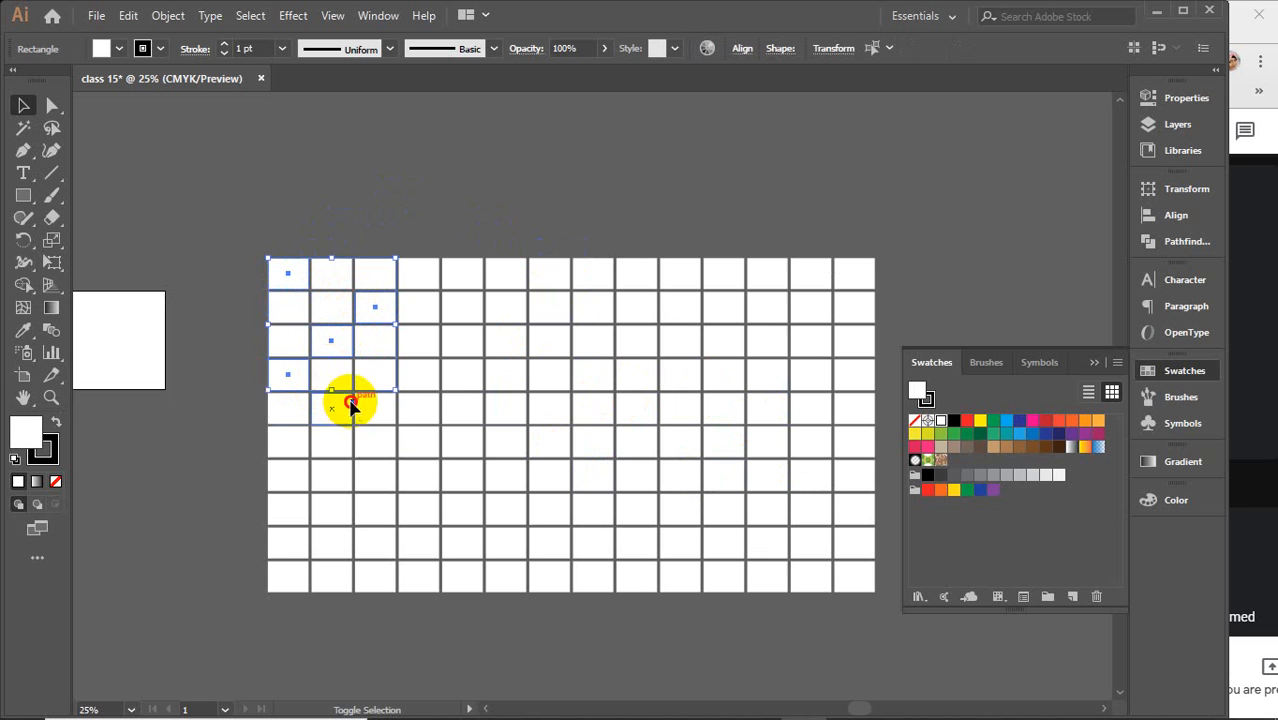
pyautogui.keyDown('shift'); pyautogui.click(340, 405); pyautogui.keyUp('shift')
pyautogui.keyDown('shift'); pyautogui.click(418, 408); pyautogui.keyUp('shift')
pyautogui.keyDown('shift'); pyautogui.click(590, 405); pyautogui.keyUp('shift')
pyautogui.keyDown('shift'); pyautogui.click(555, 368); pyautogui.keyUp('shift')
pyautogui.keyDown('shift'); pyautogui.click(510, 312); pyautogui.keyUp('shift')
pyautogui.keyDown('shift'); pyautogui.click(590, 310); pyautogui.keyUp('shift')
pyautogui.keyDown('shift'); pyautogui.click(590, 280); pyautogui.keyUp('shift')
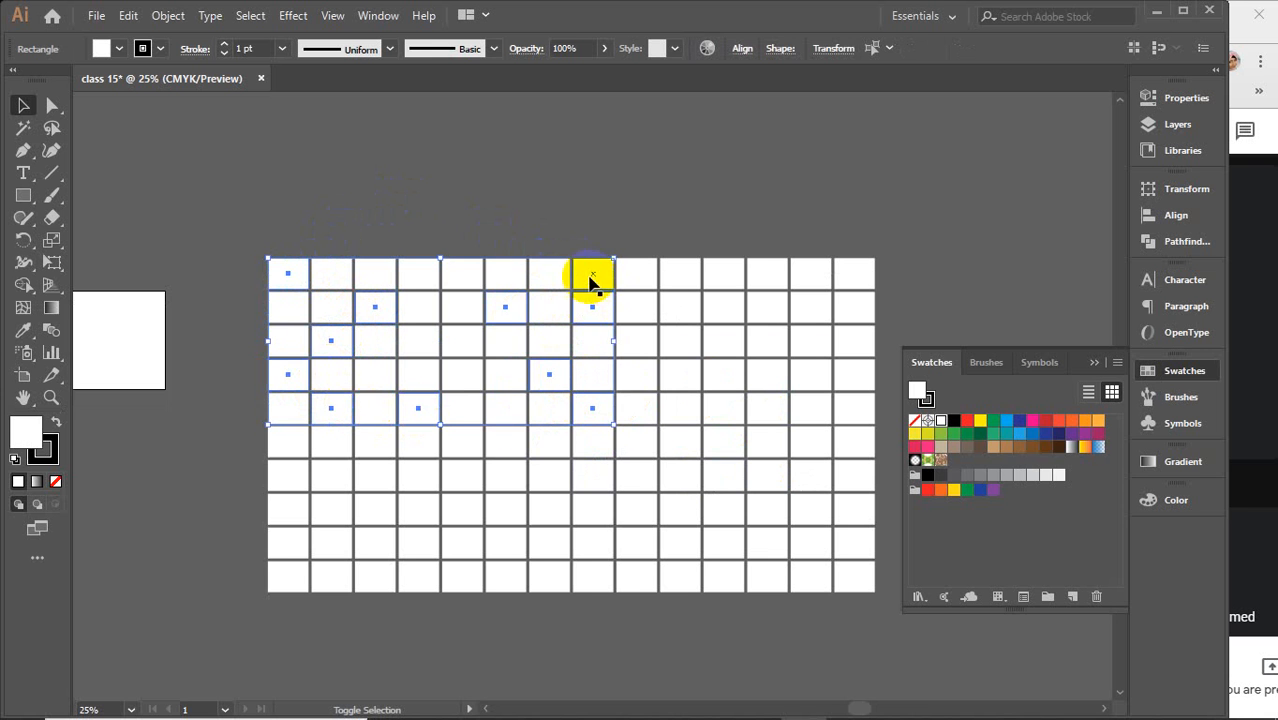
pyautogui.keyDown('shift'); pyautogui.click(640, 305); pyautogui.keyUp('shift')
pyautogui.keyDown('shift'); pyautogui.click(725, 310); pyautogui.keyUp('shift')
pyautogui.keyDown('shift'); pyautogui.click(760, 372); pyautogui.keyUp('shift')
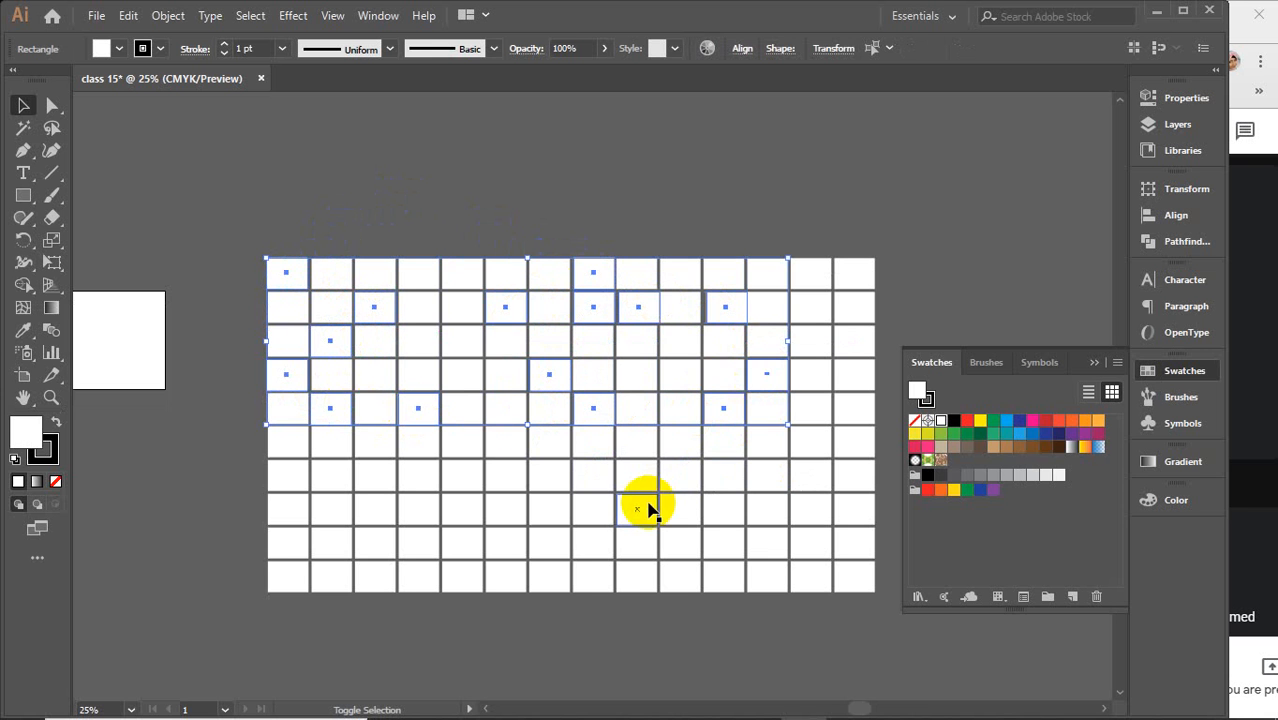
pyautogui.press('a')
pyautogui.hotkey('ctrl', 'z')
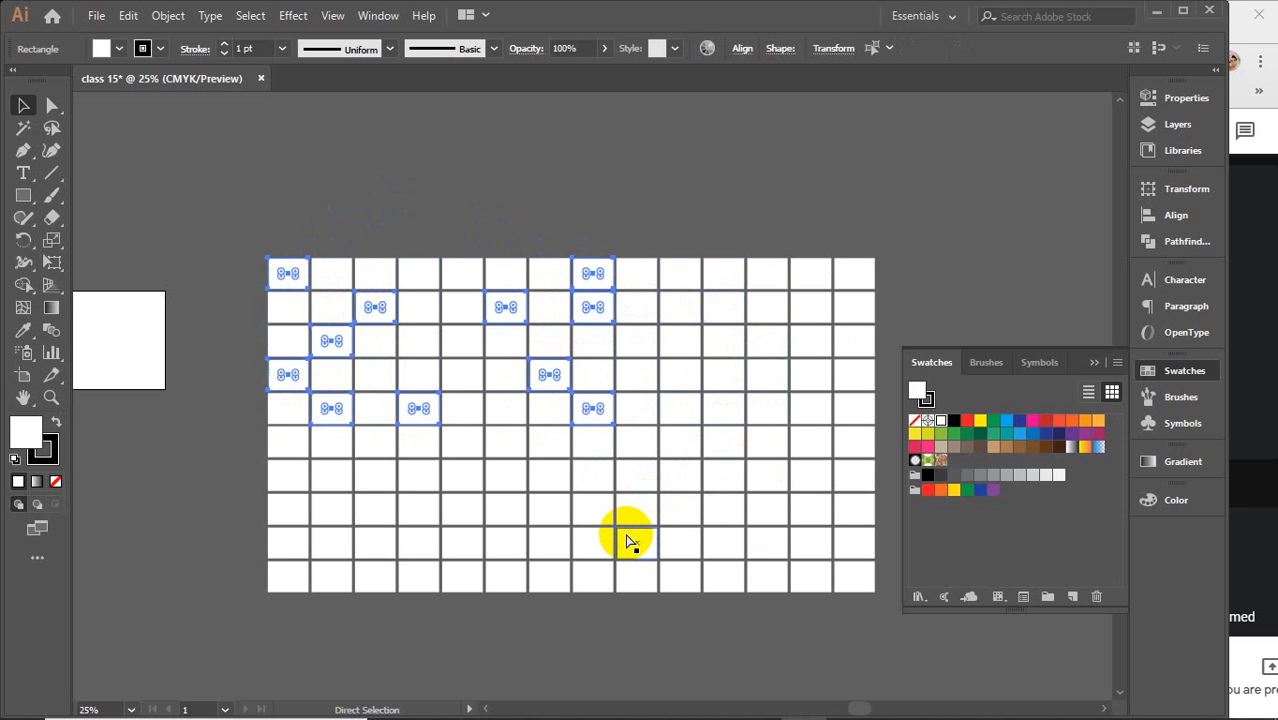
pyautogui.hotkey('ctrl', 'shift', 'a')
pyautogui.press('v')
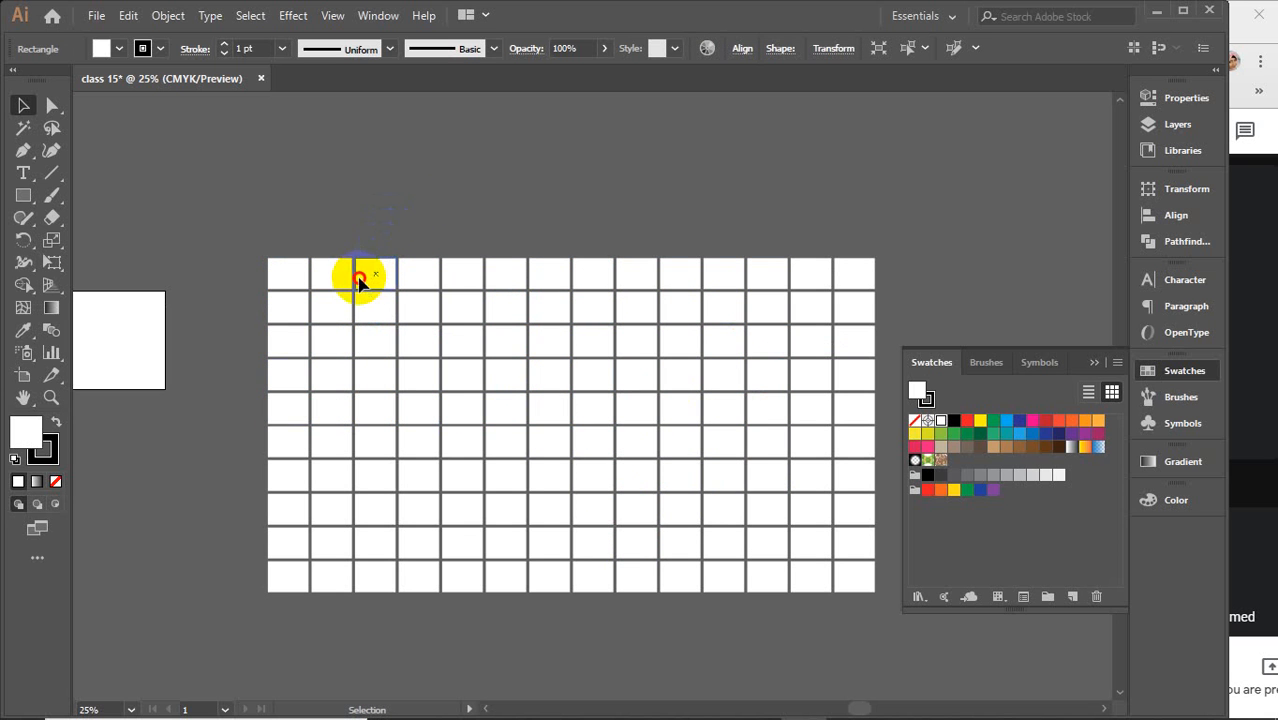
# Move the third rectangle of the grid's top row onto the second-to-last cell of the second row
pyautogui.moveTo(360, 283); pyautogui.dragTo(801, 318)
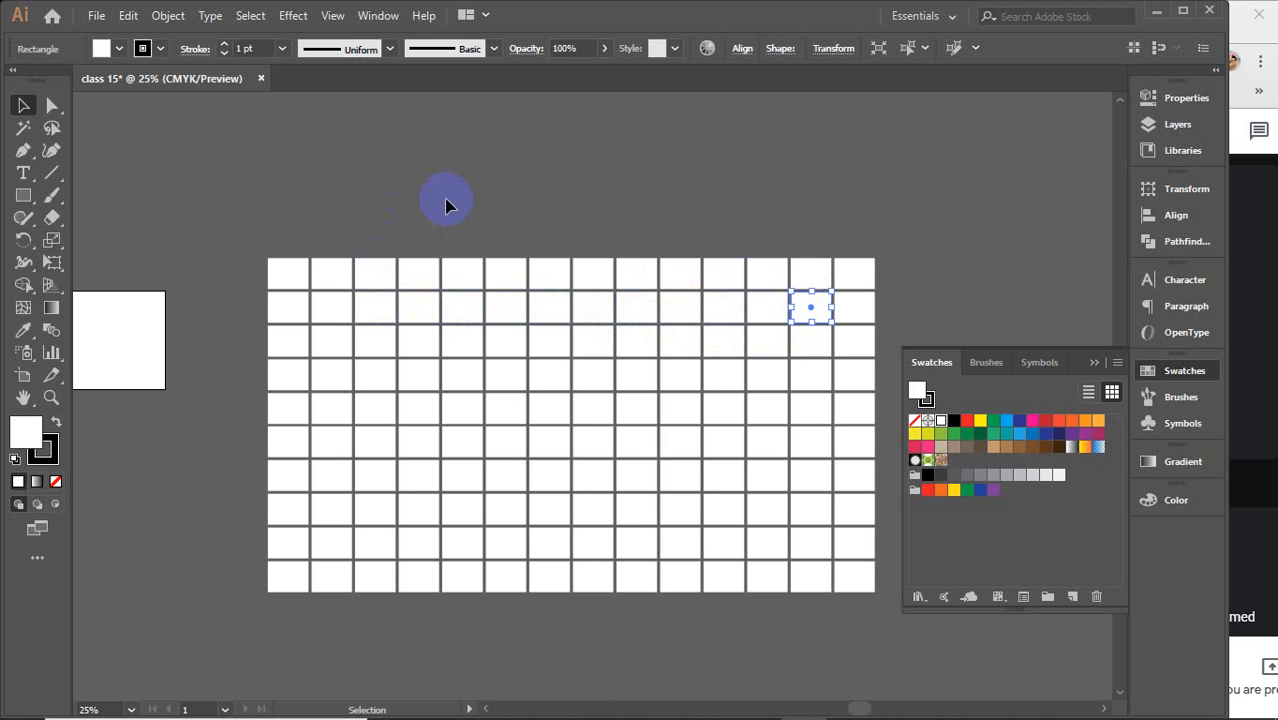
pyautogui.click(396, 190)
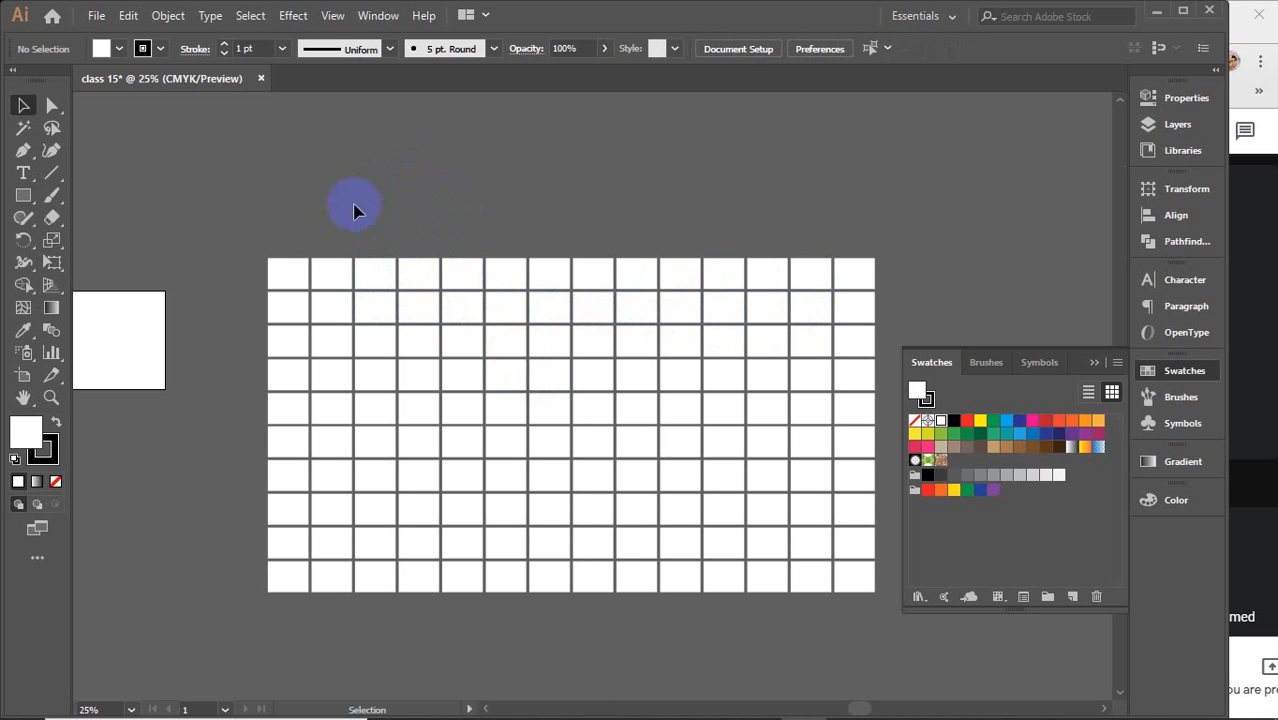
# Select a scattered set of rectangles across the grid and fill them with the yellow swatch
pyautogui.click(287, 289)
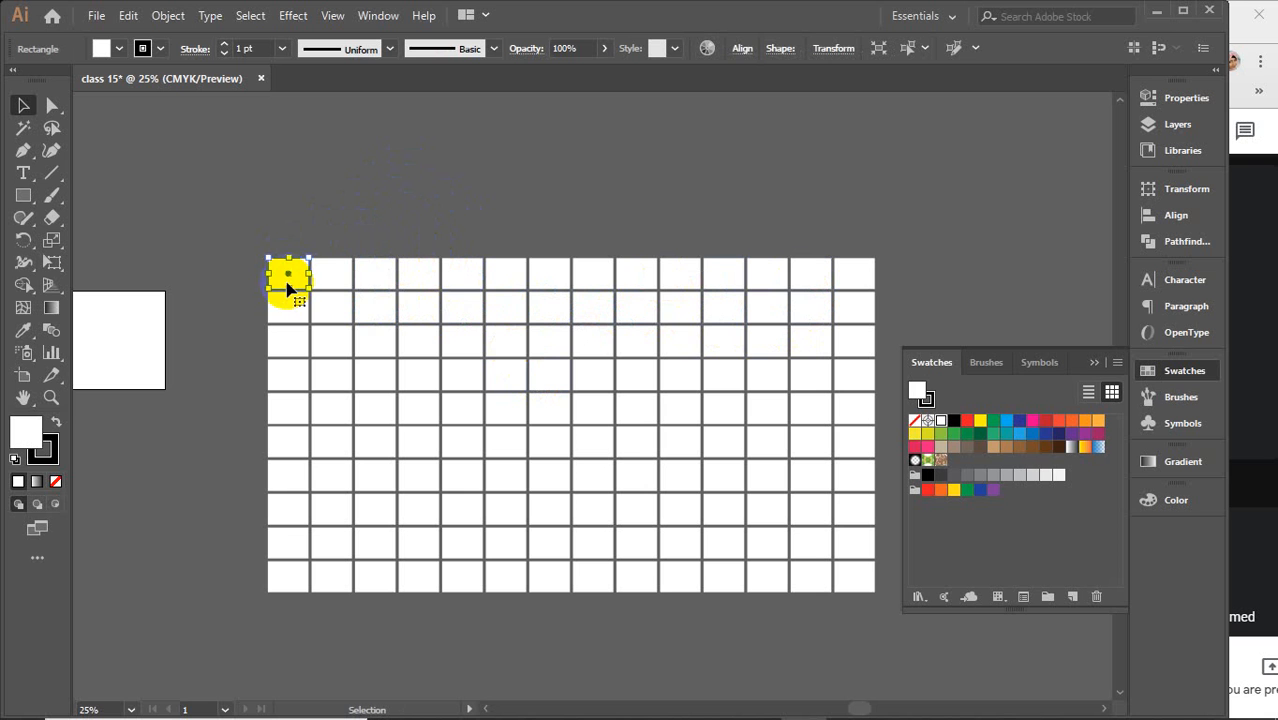
pyautogui.keyDown('ctrl'); pyautogui.click(388, 300); pyautogui.keyUp('ctrl')
pyautogui.keyDown('ctrl'); pyautogui.click(381, 284); pyautogui.keyUp('ctrl')
pyautogui.keyDown('ctrl'); pyautogui.click(429, 285); pyautogui.keyUp('ctrl')
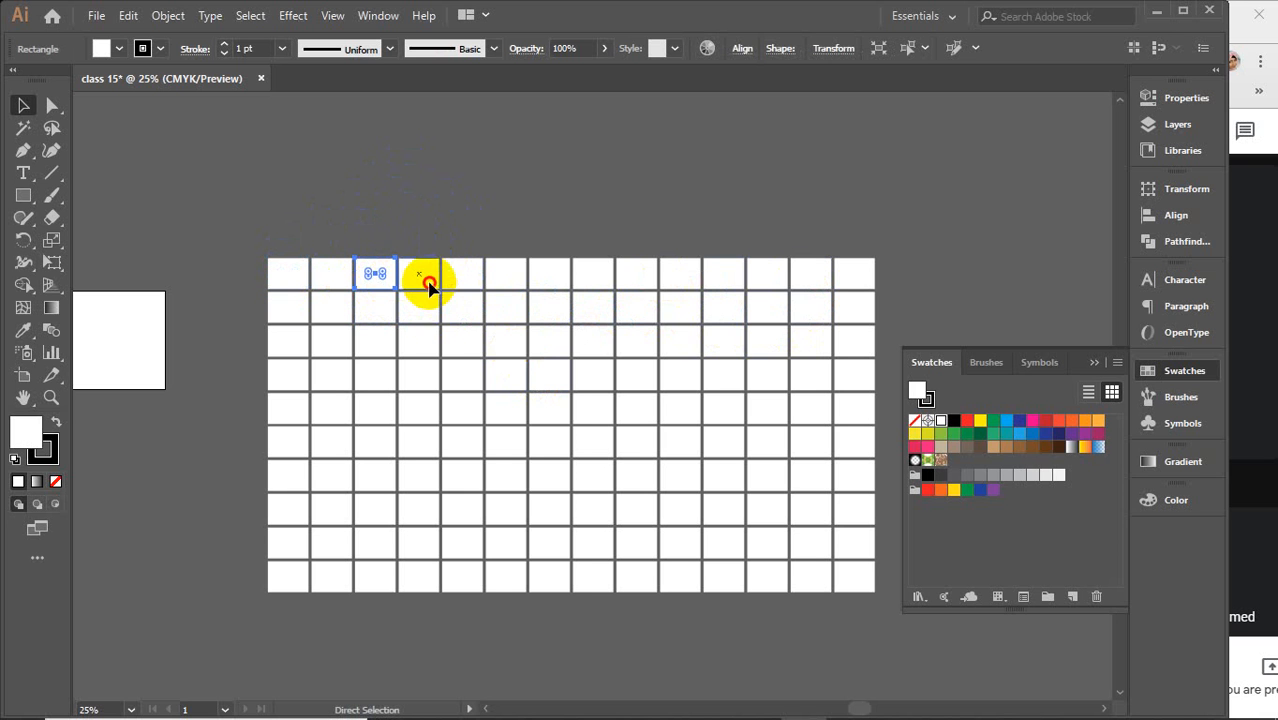
pyautogui.keyDown('ctrl'); pyautogui.click(506, 343); pyautogui.keyUp('ctrl')
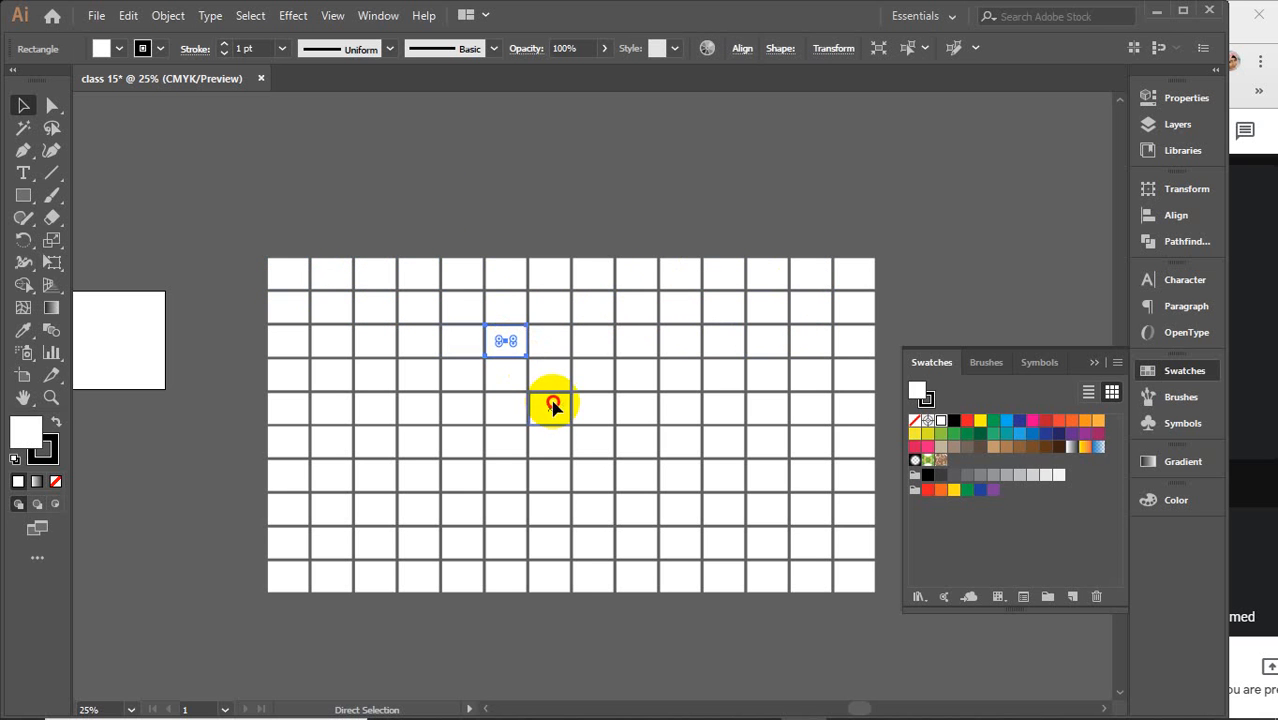
pyautogui.click(551, 400)
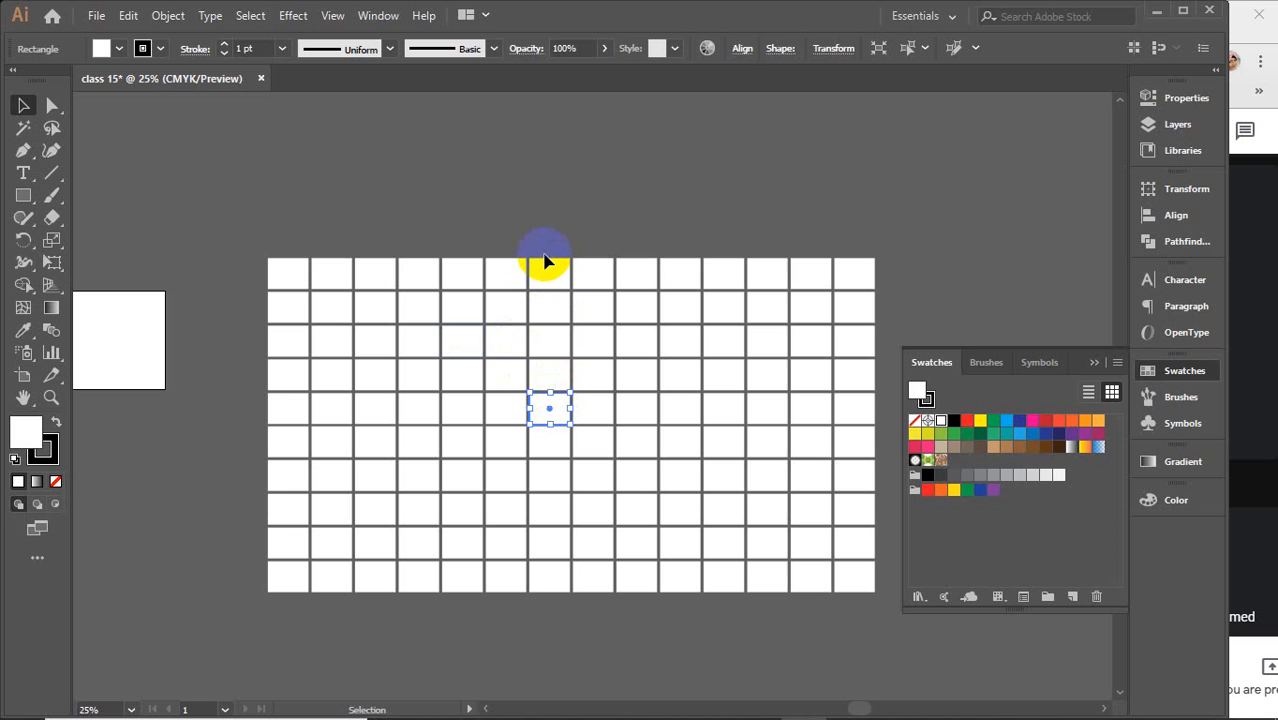
pyautogui.click(302, 272)
pyautogui.keyDown('shift'); pyautogui.click(362, 336); pyautogui.keyUp('shift')
pyautogui.keyDown('shift'); pyautogui.click(440, 370); pyautogui.keyUp('shift')
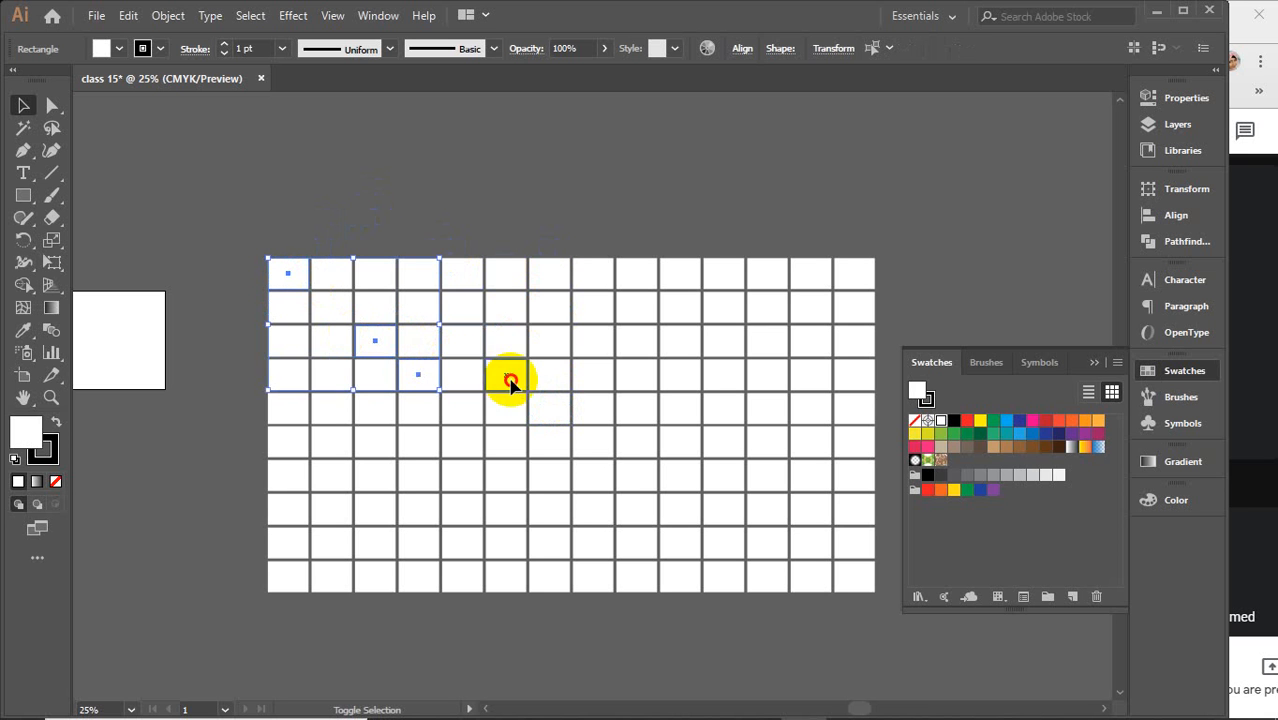
pyautogui.keyDown('shift'); pyautogui.click(508, 374); pyautogui.keyUp('shift')
pyautogui.keyDown('shift'); pyautogui.click(514, 343); pyautogui.keyUp('shift')
pyautogui.keyDown('shift'); pyautogui.click(500, 312); pyautogui.keyUp('shift')
pyautogui.keyDown('shift'); pyautogui.click(462, 310); pyautogui.keyUp('shift')
pyautogui.keyDown('shift'); pyautogui.click(376, 312); pyautogui.keyUp('shift')
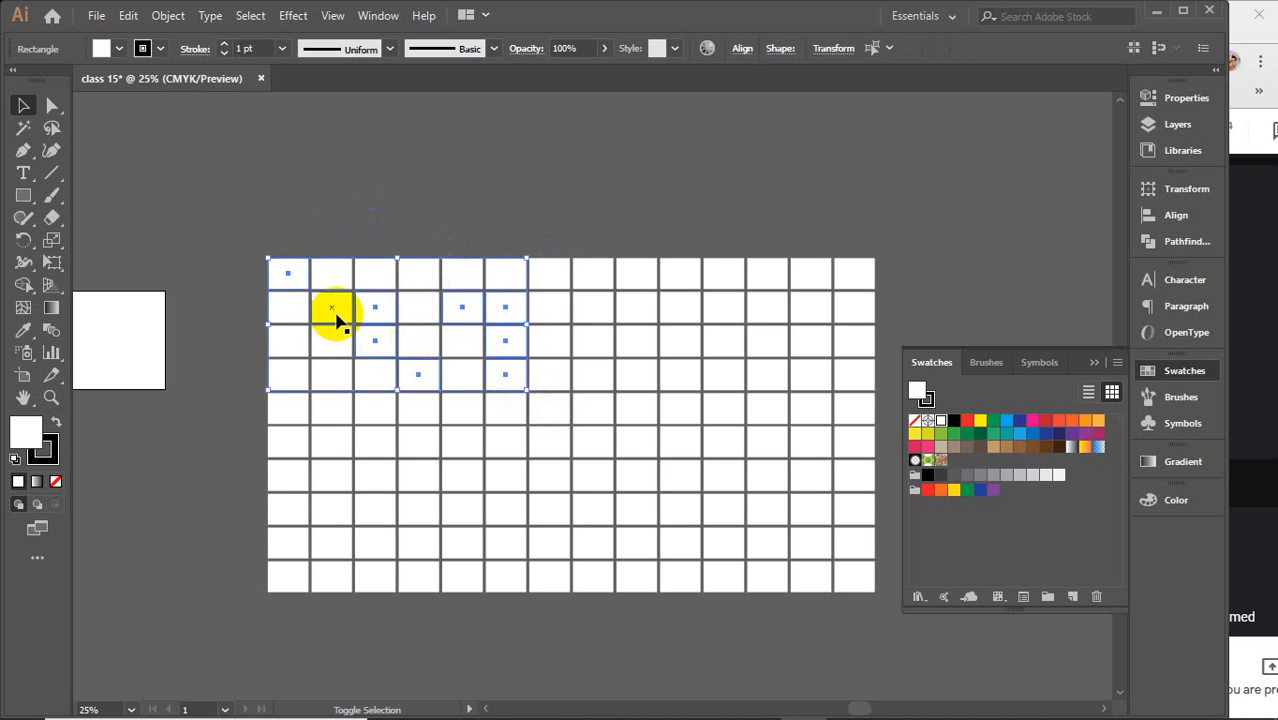
pyautogui.keyDown('shift'); pyautogui.click(334, 316); pyautogui.keyUp('shift')
pyautogui.keyDown('shift'); pyautogui.click(290, 412); pyautogui.keyUp('shift')
pyautogui.keyDown('shift'); pyautogui.click(335, 443); pyautogui.keyUp('shift')
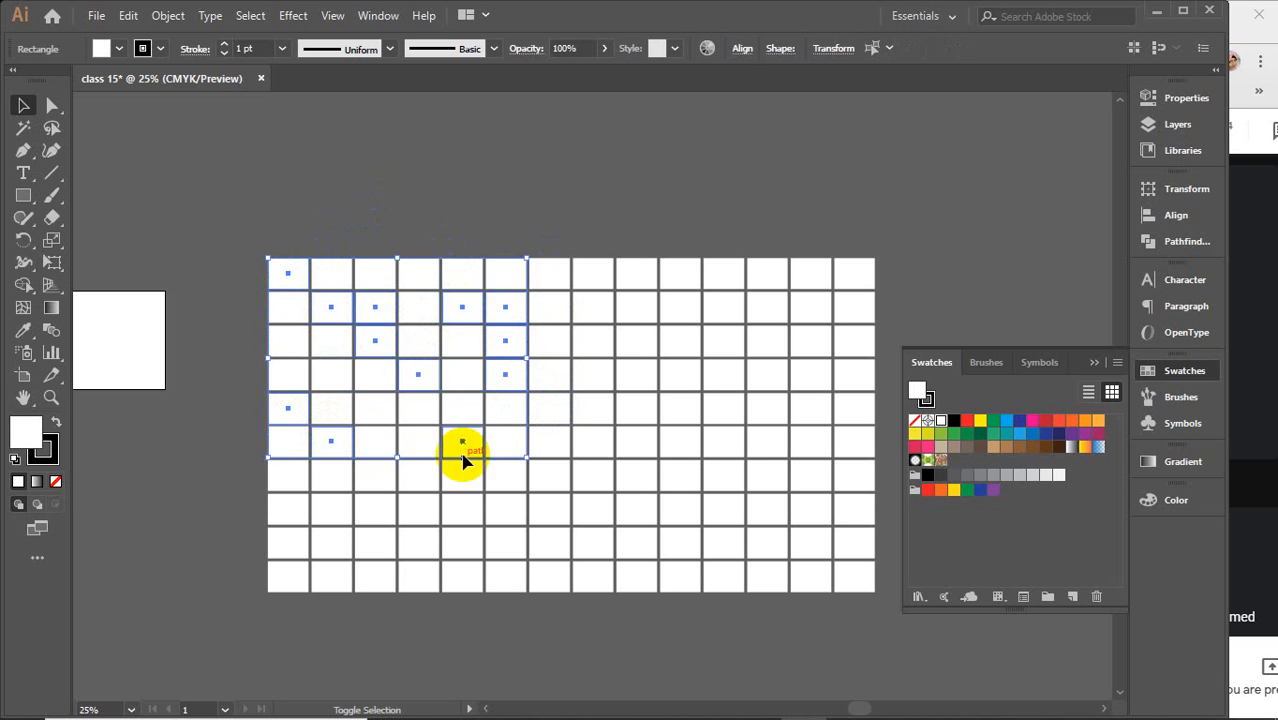
pyautogui.keyDown('shift'); pyautogui.click(462, 446); pyautogui.keyUp('shift')
pyautogui.keyDown('shift'); pyautogui.click(590, 445); pyautogui.keyUp('shift')
pyautogui.keyDown('shift'); pyautogui.click(594, 408); pyautogui.keyUp('shift')
pyautogui.keyDown('shift'); pyautogui.click(636, 378); pyautogui.keyUp('shift')
pyautogui.keyDown('shift'); pyautogui.click(685, 374); pyautogui.keyUp('shift')
pyautogui.keyDown('shift'); pyautogui.click(765, 336); pyautogui.keyUp('shift')
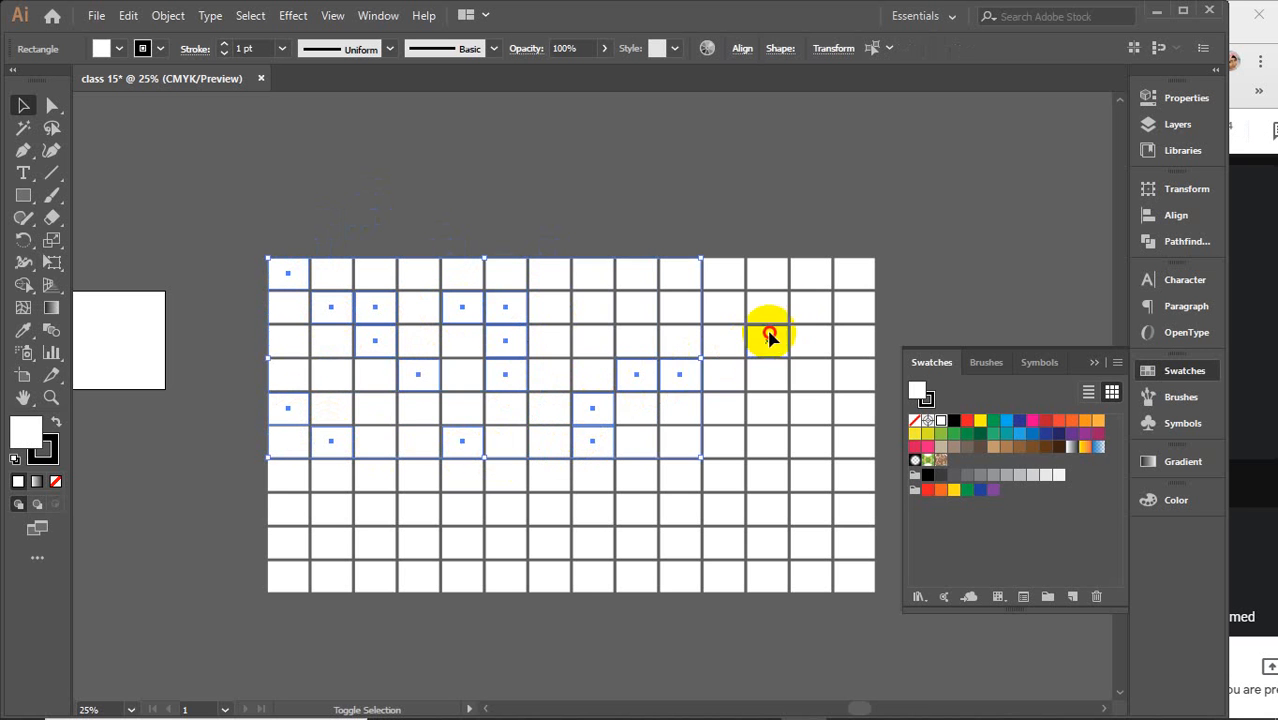
pyautogui.keyDown('shift'); pyautogui.click(810, 308); pyautogui.keyUp('shift')
pyautogui.keyDown('shift'); pyautogui.click(856, 274); pyautogui.keyUp('shift')
pyautogui.keyDown('shift'); pyautogui.click(855, 340); pyautogui.keyUp('shift')
pyautogui.keyDown('shift'); pyautogui.click(812, 474); pyautogui.keyUp('shift')
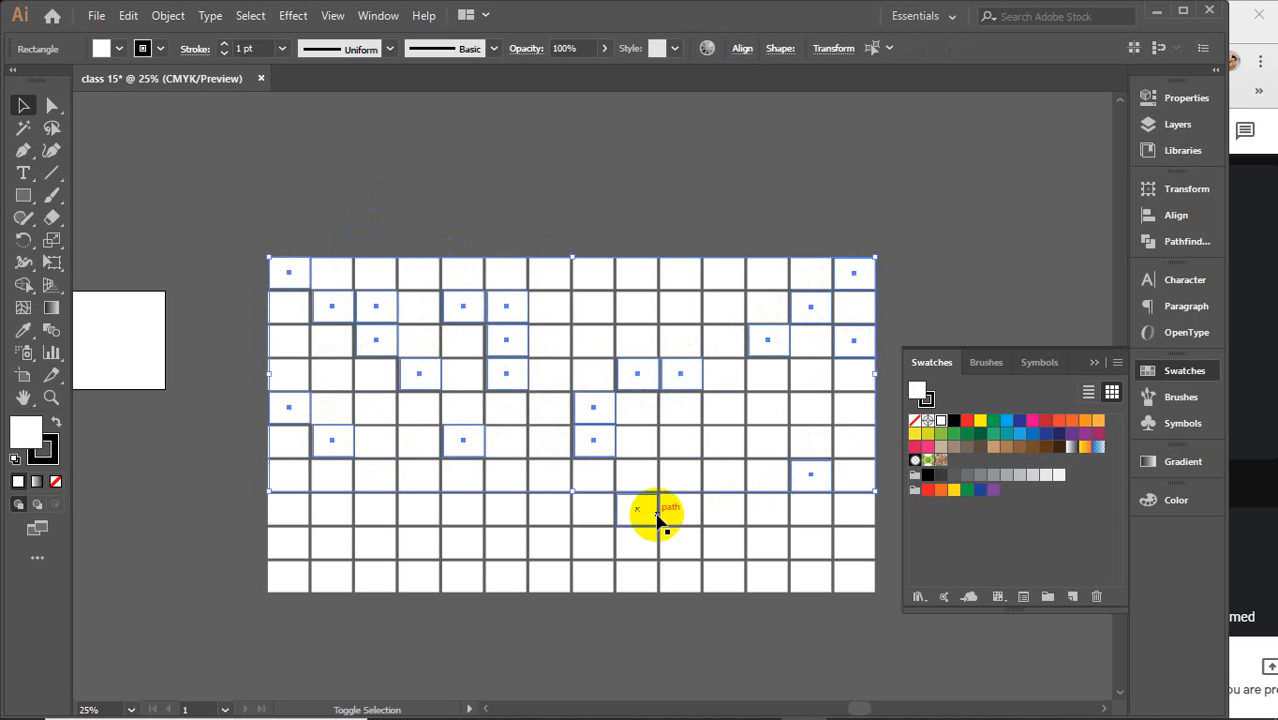
pyautogui.keyDown('shift'); pyautogui.click(640, 510); pyautogui.keyUp('shift')
pyautogui.keyDown('shift'); pyautogui.click(508, 544); pyautogui.keyUp('shift')
pyautogui.keyDown('shift'); pyautogui.click(424, 546); pyautogui.keyUp('shift')
pyautogui.keyDown('shift'); pyautogui.click(345, 572); pyautogui.keyUp('shift')
pyautogui.keyDown('shift'); pyautogui.click(290, 508); pyautogui.keyUp('shift')
pyautogui.keyDown('shift'); pyautogui.click(335, 476); pyautogui.keyUp('shift')
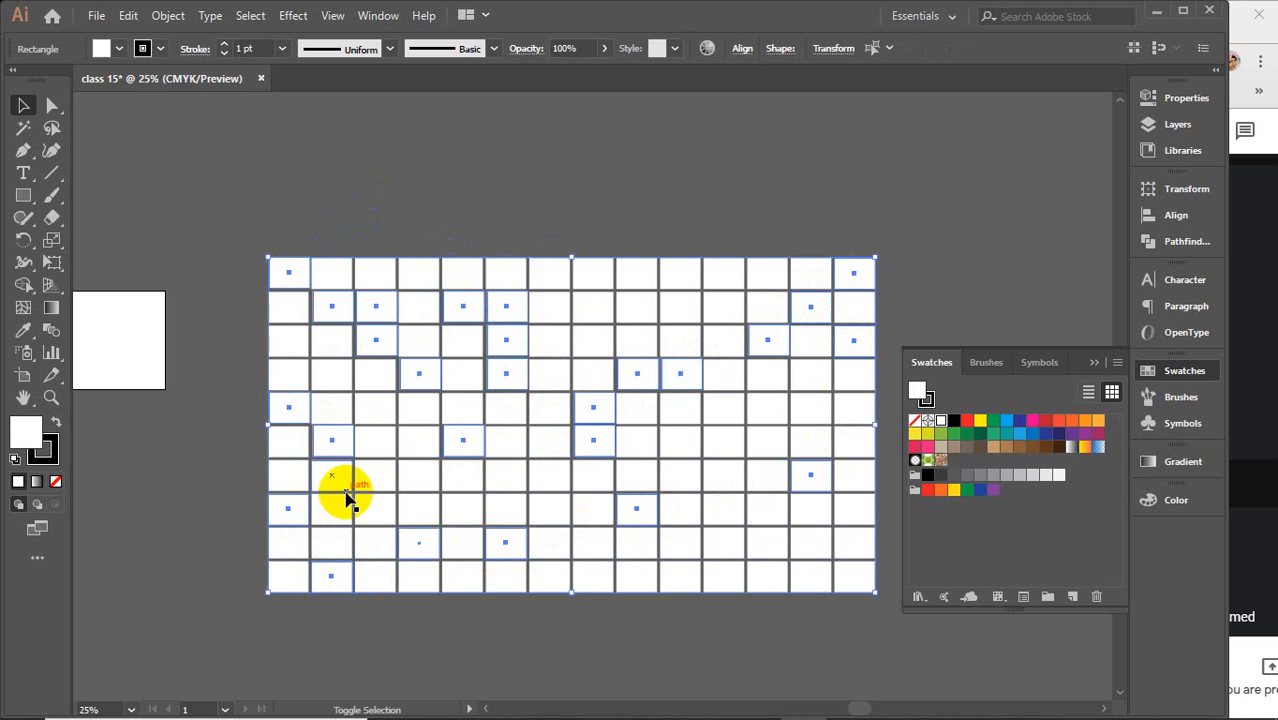
pyautogui.keyDown('shift'); pyautogui.click(464, 508); pyautogui.keyUp('shift')
pyautogui.keyDown('shift'); pyautogui.click(681, 508); pyautogui.keyUp('shift')
pyautogui.keyDown('shift'); pyautogui.click(682, 405); pyautogui.keyUp('shift')
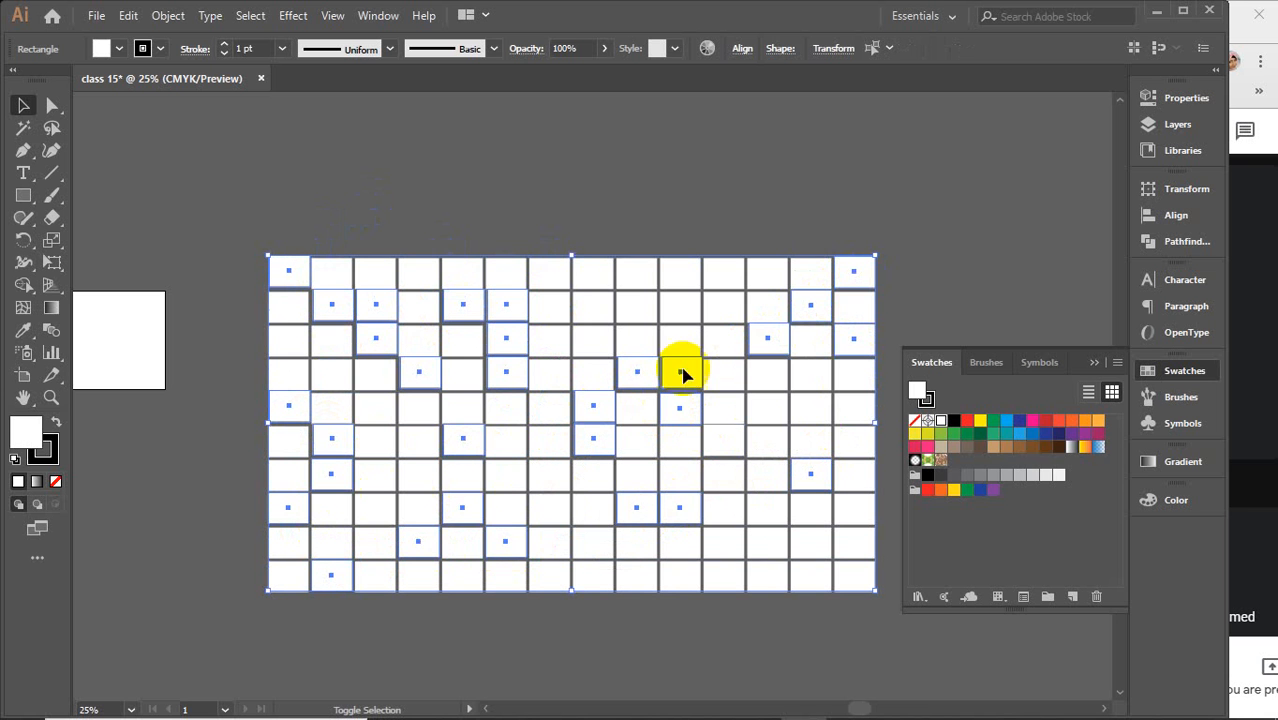
pyautogui.keyDown('shift'); pyautogui.click(680, 342); pyautogui.keyUp('shift')
pyautogui.keyDown('shift'); pyautogui.click(630, 278); pyautogui.keyUp('shift')
pyautogui.keyDown('shift'); pyautogui.click(553, 276); pyautogui.keyUp('shift')
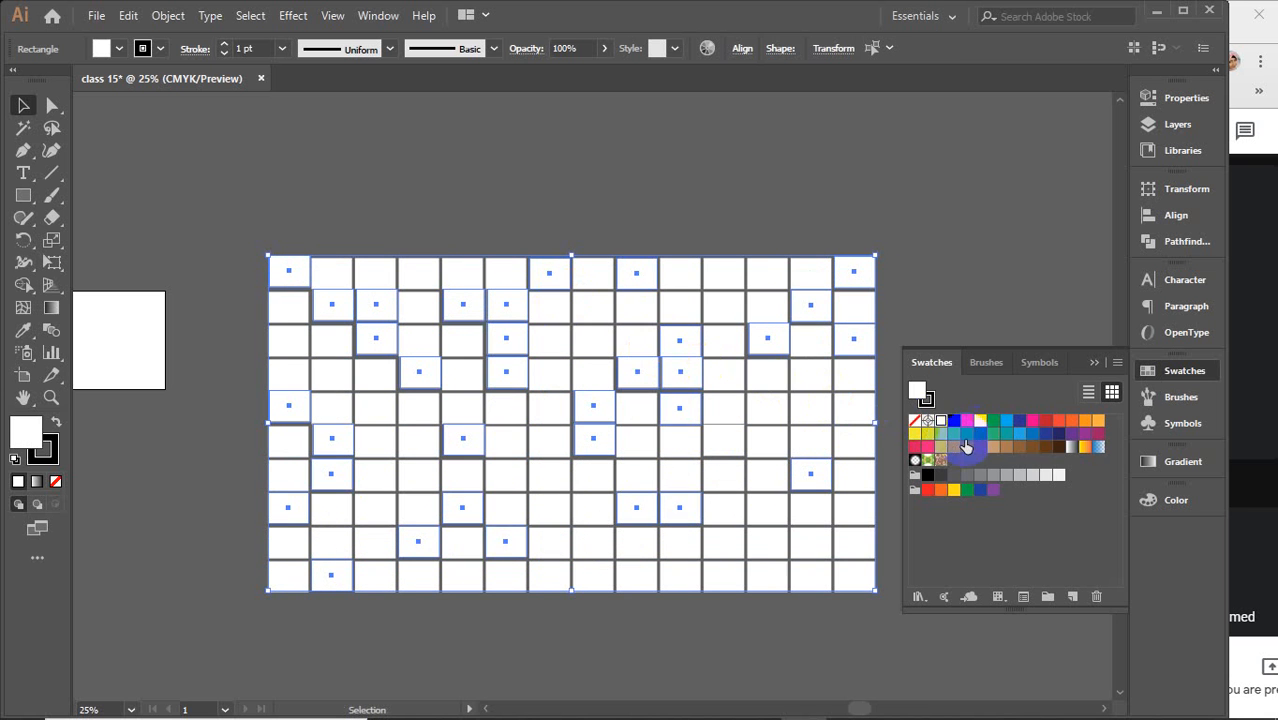
pyautogui.click(981, 422)
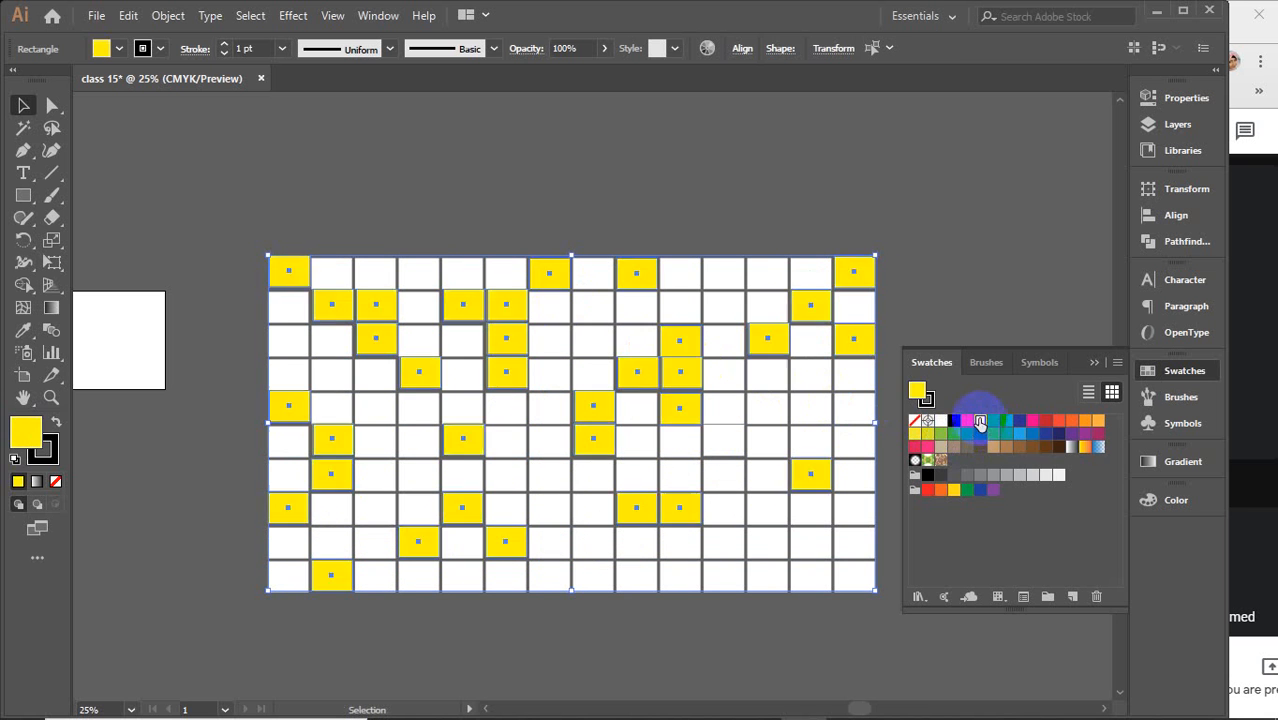
pyautogui.click(761, 195)
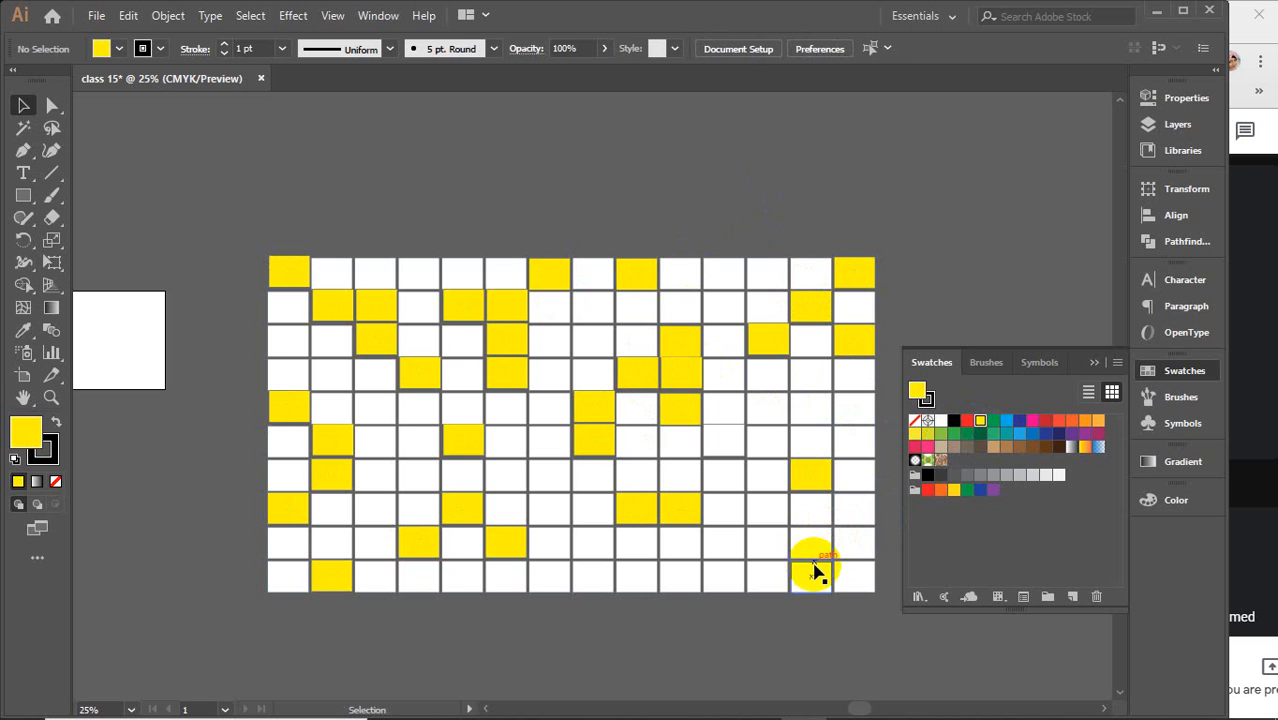
# Select a scattered set of white rectangles across the grid, fill them with the blue swatch, then collapse the Swatches panel and deselect
pyautogui.click(815, 578)
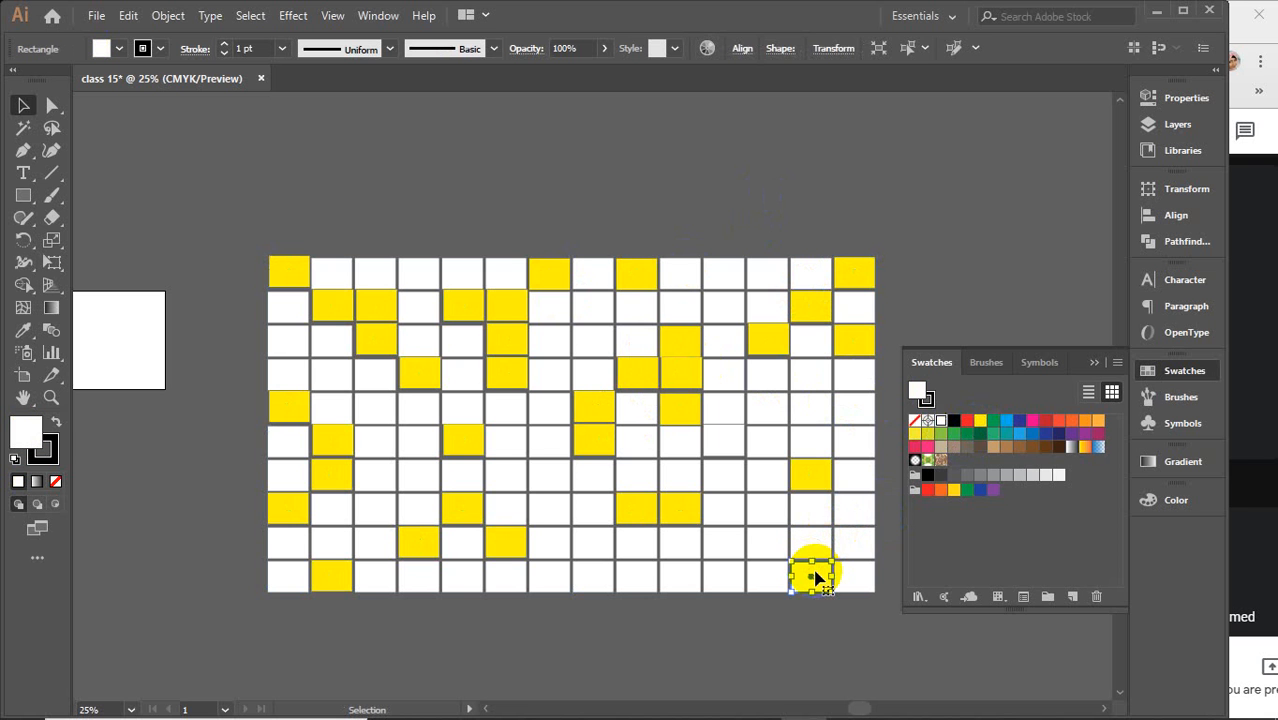
pyautogui.keyDown('shift'); pyautogui.click(766, 540); pyautogui.keyUp('shift')
pyautogui.keyDown('shift'); pyautogui.click(762, 476); pyautogui.keyUp('shift')
pyautogui.keyDown('shift'); pyautogui.click(726, 470); pyautogui.keyUp('shift')
pyautogui.keyDown('shift'); pyautogui.click(724, 410); pyautogui.keyUp('shift')
pyautogui.keyDown('shift'); pyautogui.click(805, 405); pyautogui.keyUp('shift')
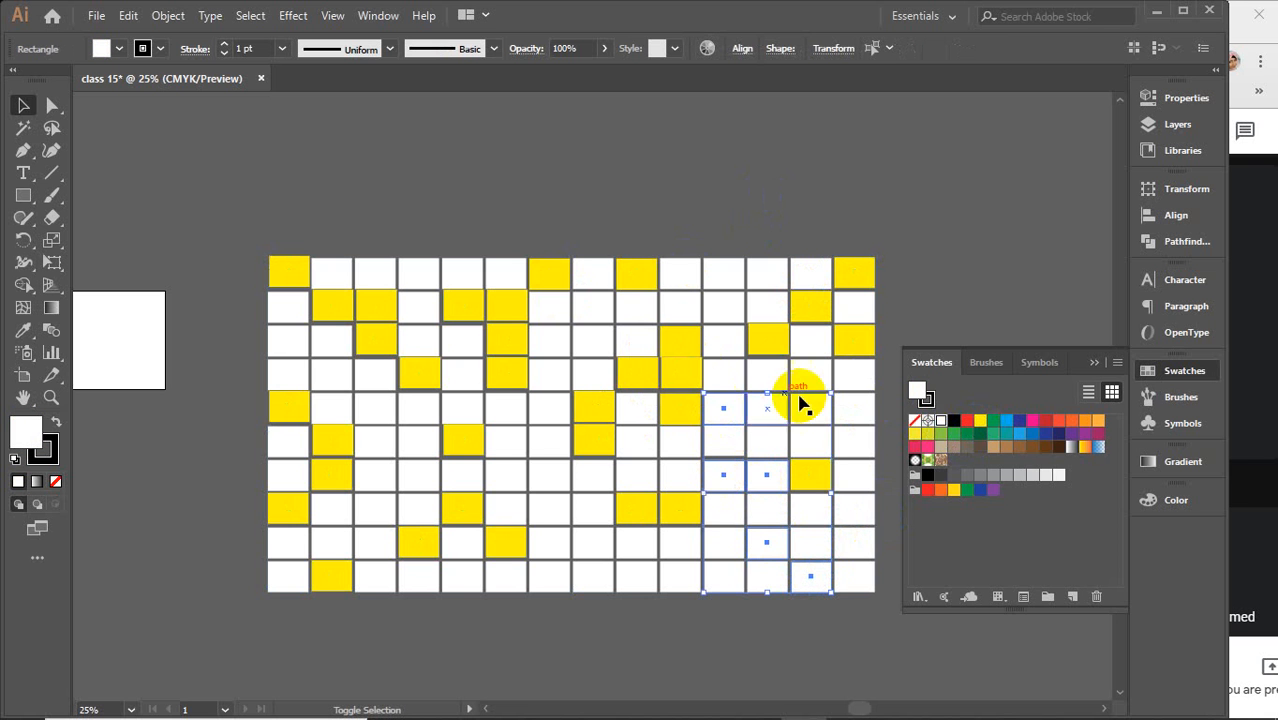
pyautogui.keyDown('shift'); pyautogui.click(725, 308); pyautogui.keyUp('shift')
pyautogui.keyDown('shift'); pyautogui.click(638, 304); pyautogui.keyUp('shift')
pyautogui.keyDown('shift'); pyautogui.click(568, 340); pyautogui.keyUp('shift')
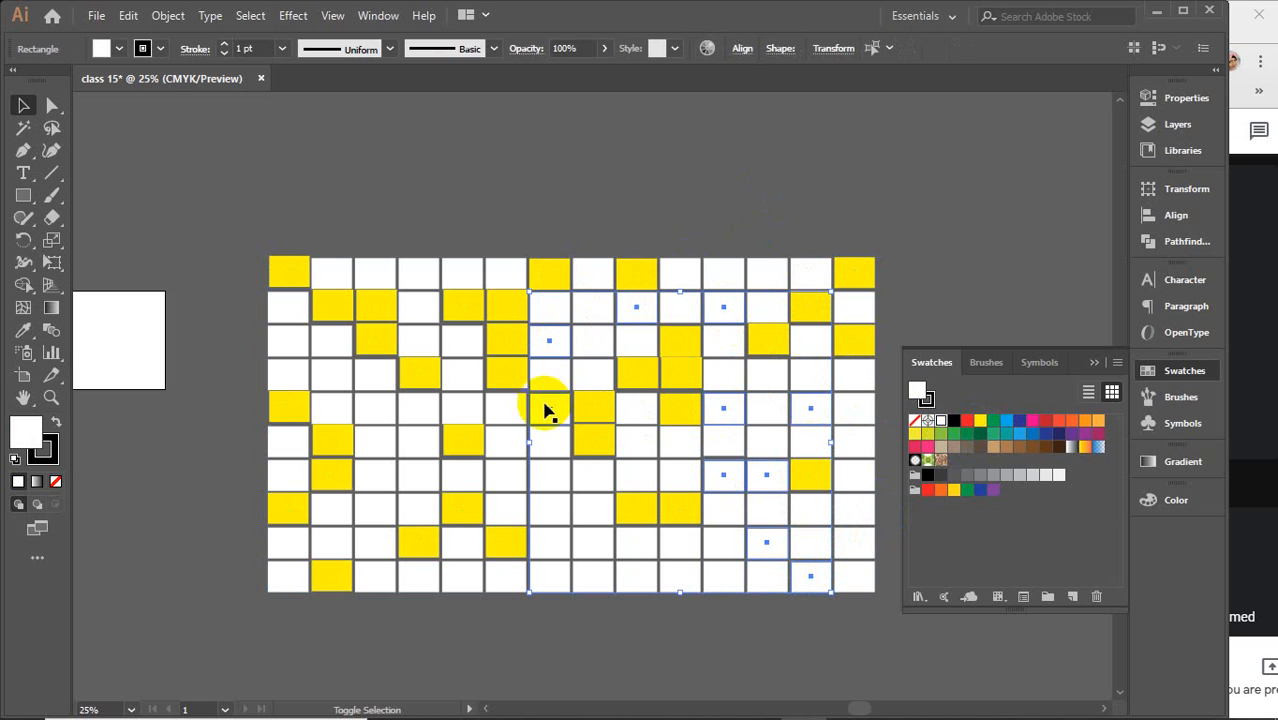
pyautogui.keyDown('shift'); pyautogui.click(545, 408); pyautogui.keyUp('shift')
pyautogui.keyDown('shift'); pyautogui.click(568, 471); pyautogui.keyUp('shift')
pyautogui.keyDown('shift'); pyautogui.click(462, 576); pyautogui.keyUp('shift')
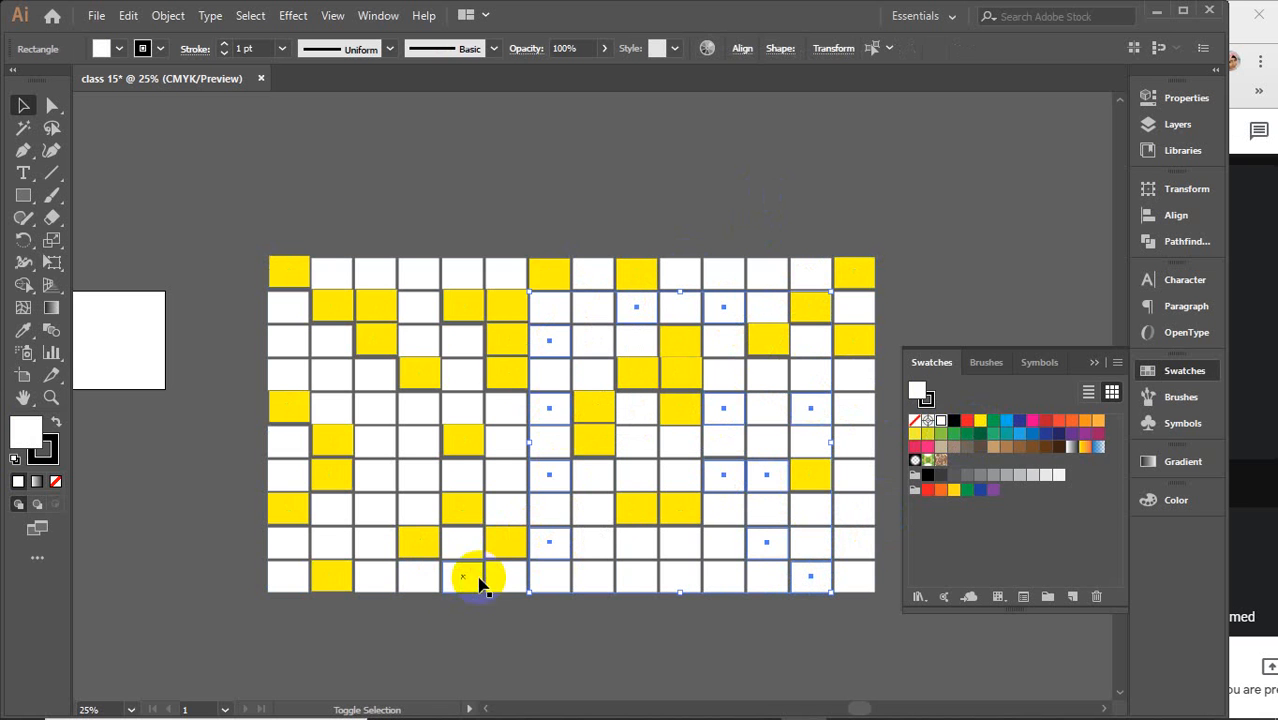
pyautogui.keyDown('shift'); pyautogui.click(505, 576); pyautogui.keyUp('shift')
pyautogui.keyDown('shift'); pyautogui.click(418, 508); pyautogui.keyUp('shift')
pyautogui.keyDown('shift'); pyautogui.click(412, 468); pyautogui.keyUp('shift')
pyautogui.keyDown('shift'); pyautogui.click(374, 443); pyautogui.keyUp('shift')
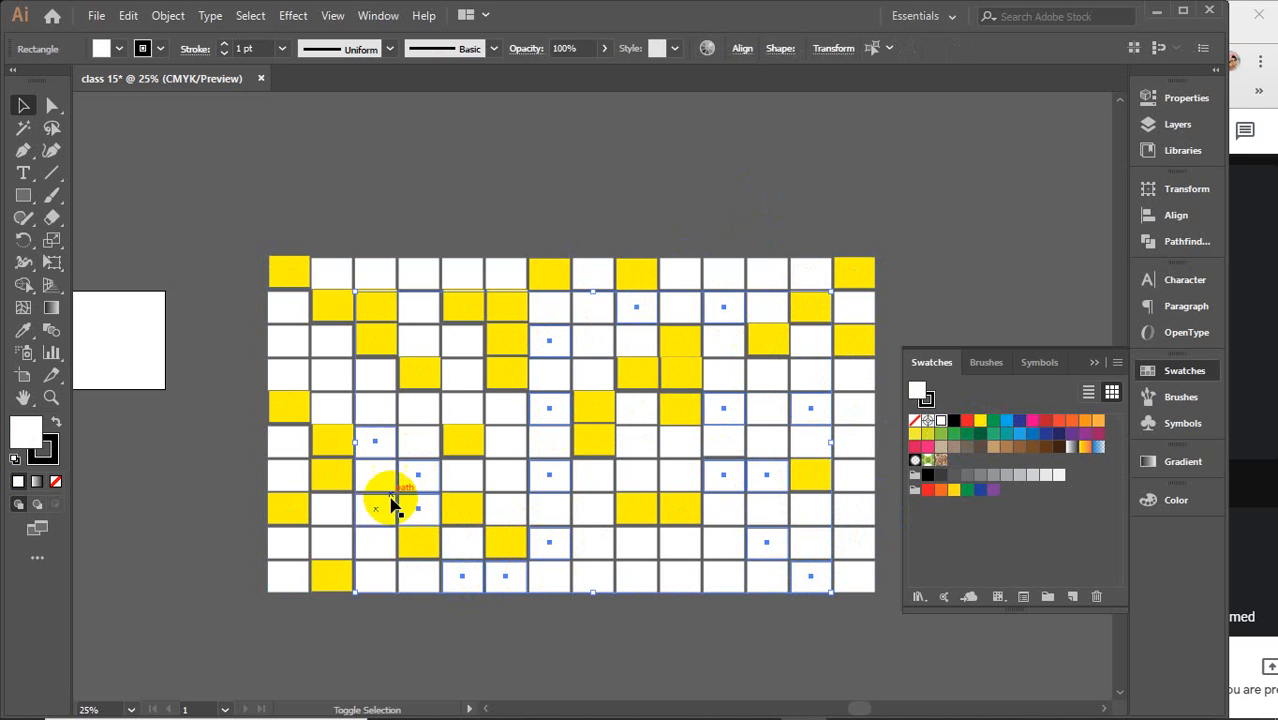
pyautogui.keyDown('shift'); pyautogui.click(362, 508); pyautogui.keyUp('shift')
pyautogui.keyDown('shift'); pyautogui.click(286, 540); pyautogui.keyUp('shift')
pyautogui.keyDown('shift'); pyautogui.click(331, 410); pyautogui.keyUp('shift')
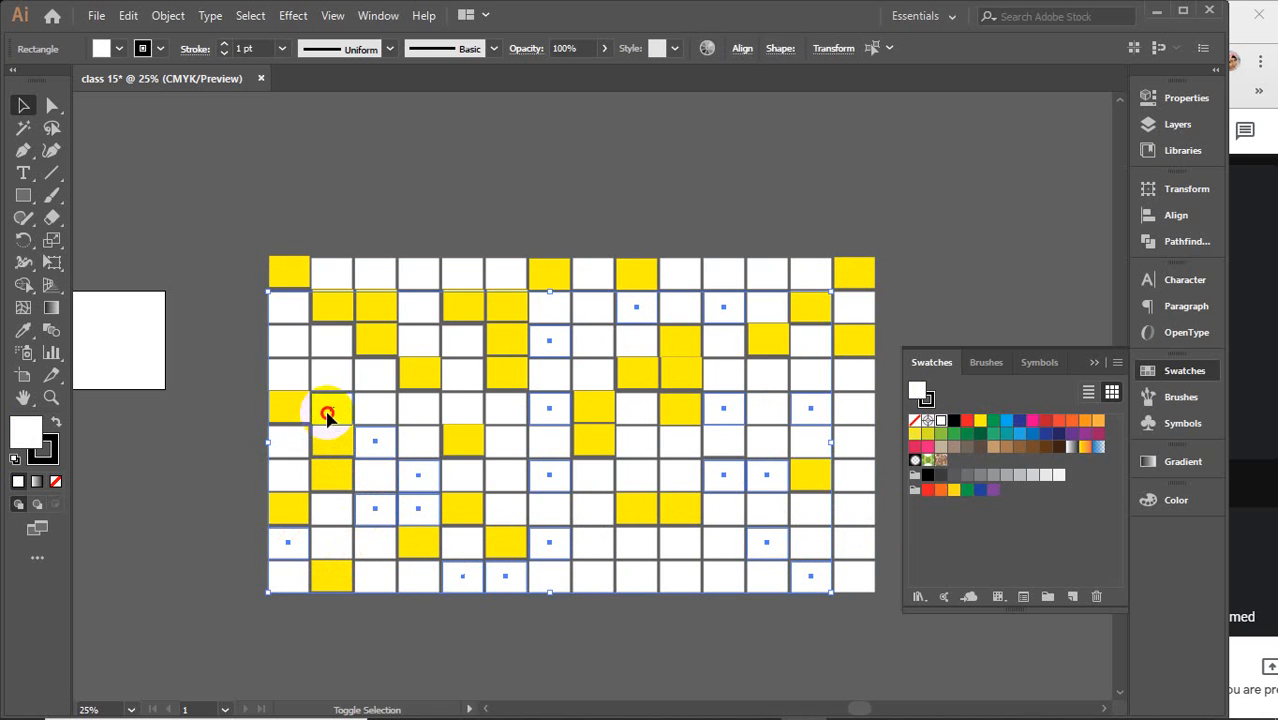
pyautogui.keyDown('shift'); pyautogui.click(292, 436); pyautogui.keyUp('shift')
pyautogui.keyDown('shift'); pyautogui.click(288, 345); pyautogui.keyUp('shift')
pyautogui.keyDown('shift'); pyautogui.click(335, 338); pyautogui.keyUp('shift')
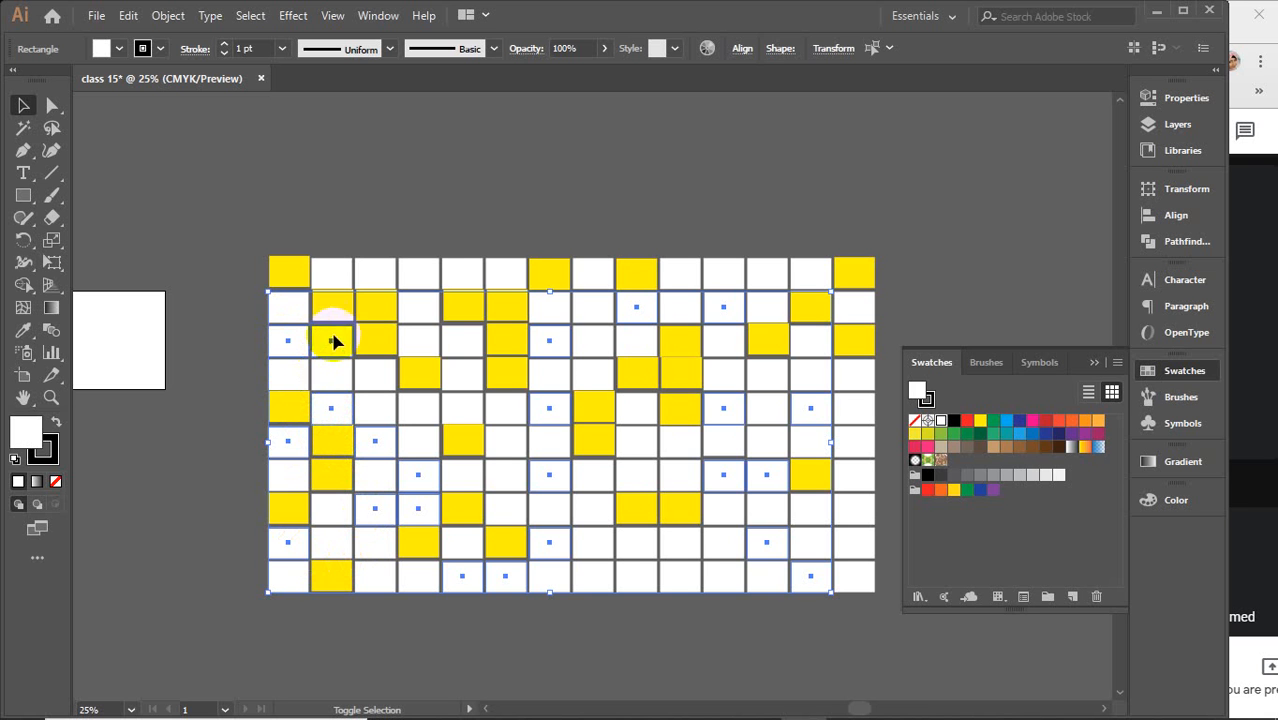
pyautogui.keyDown('shift'); pyautogui.click(419, 280); pyautogui.keyUp('shift')
pyautogui.keyDown('shift'); pyautogui.click(385, 287); pyautogui.keyUp('shift')
pyautogui.keyDown('shift'); pyautogui.click(598, 372); pyautogui.keyUp('shift')
pyautogui.keyDown('shift'); pyautogui.click(593, 341); pyautogui.keyUp('shift')
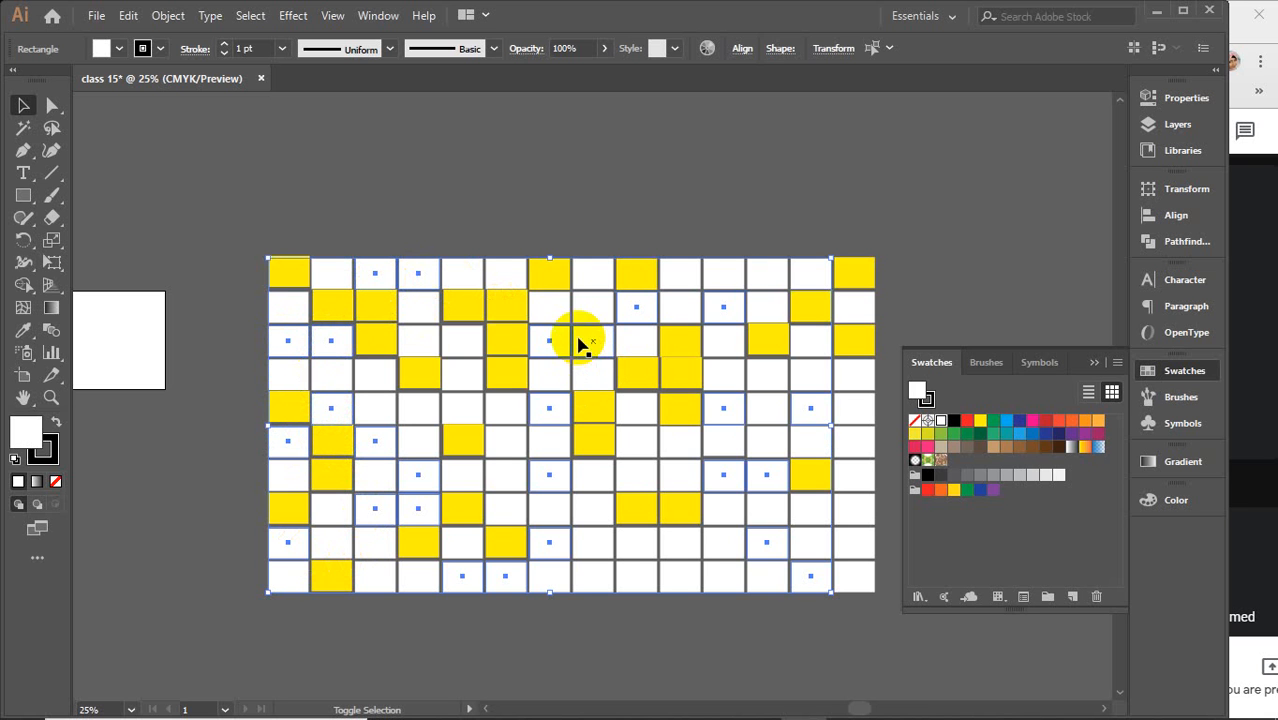
pyautogui.keyDown('shift'); pyautogui.click(593, 276); pyautogui.keyUp('shift')
pyautogui.keyDown('shift'); pyautogui.click(432, 341); pyautogui.keyUp('shift')
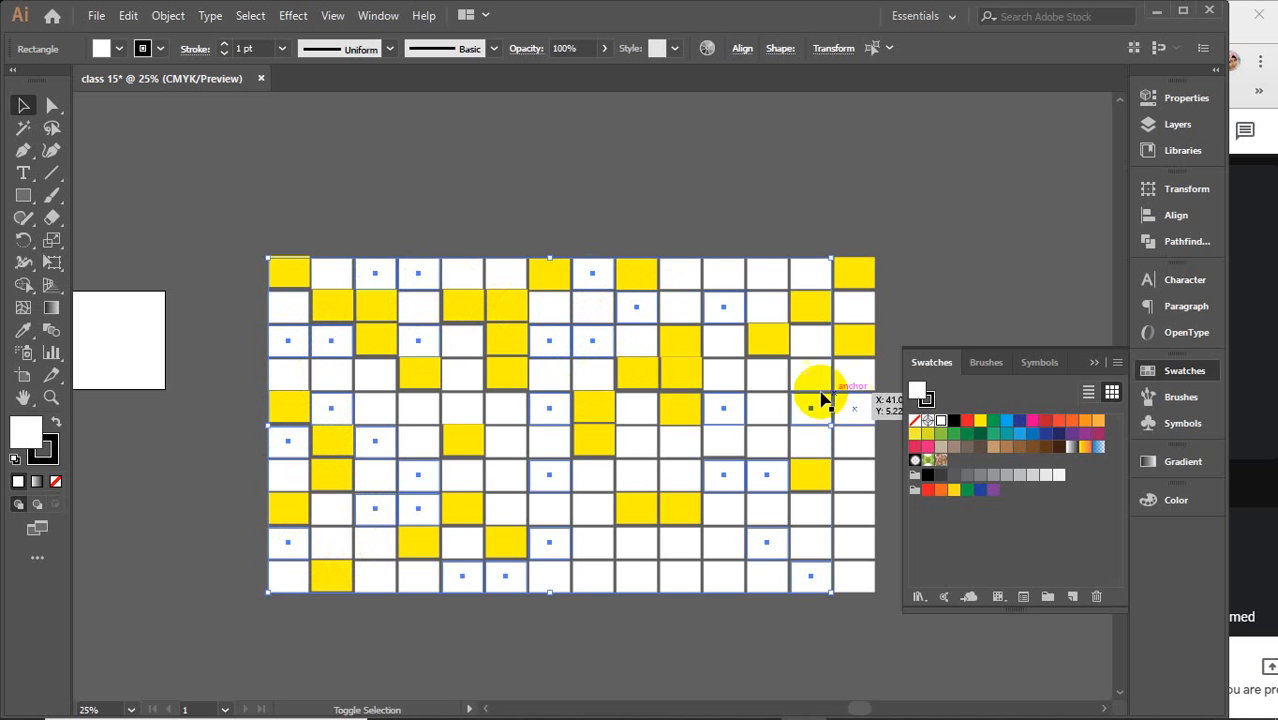
pyautogui.keyDown('shift'); pyautogui.click(810, 372); pyautogui.keyUp('shift')
pyautogui.keyDown('shift'); pyautogui.click(780, 277); pyautogui.keyUp('shift')
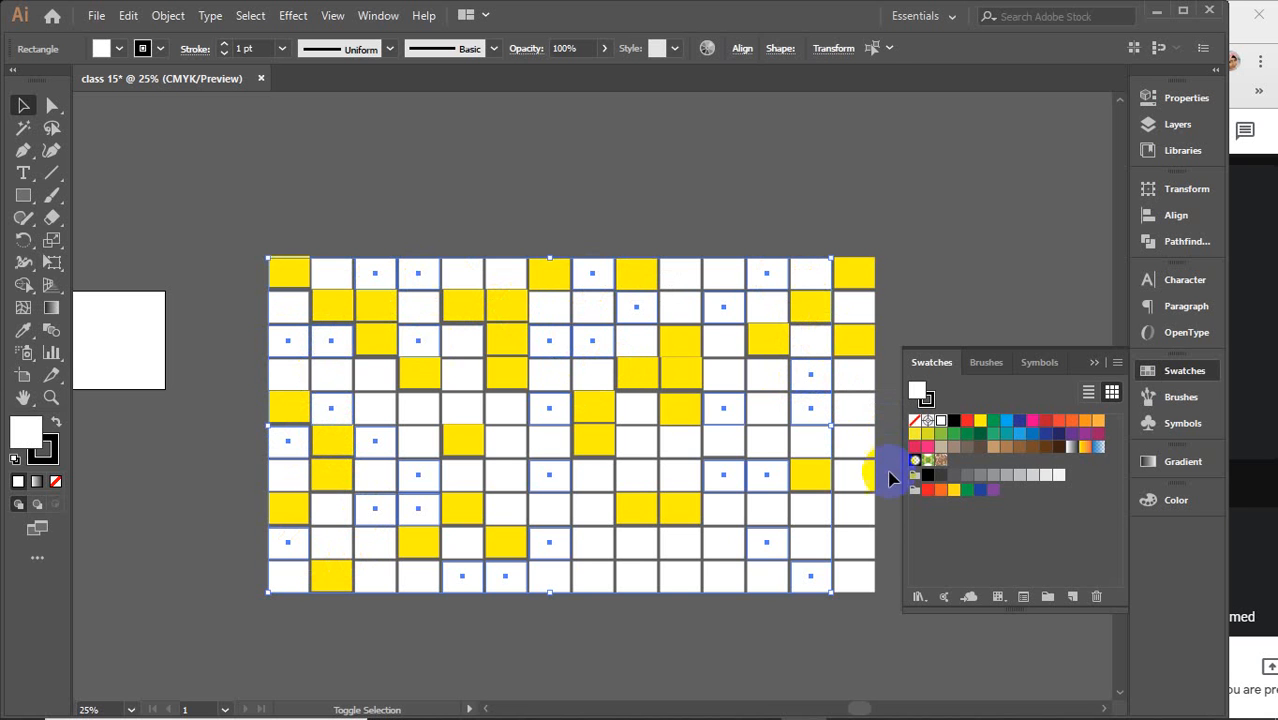
pyautogui.keyDown('shift'); pyautogui.click(856, 508); pyautogui.keyUp('shift')
pyautogui.keyDown('shift'); pyautogui.click(645, 538); pyautogui.keyUp('shift')
pyautogui.keyDown('shift'); pyautogui.click(670, 571); pyautogui.keyUp('shift')
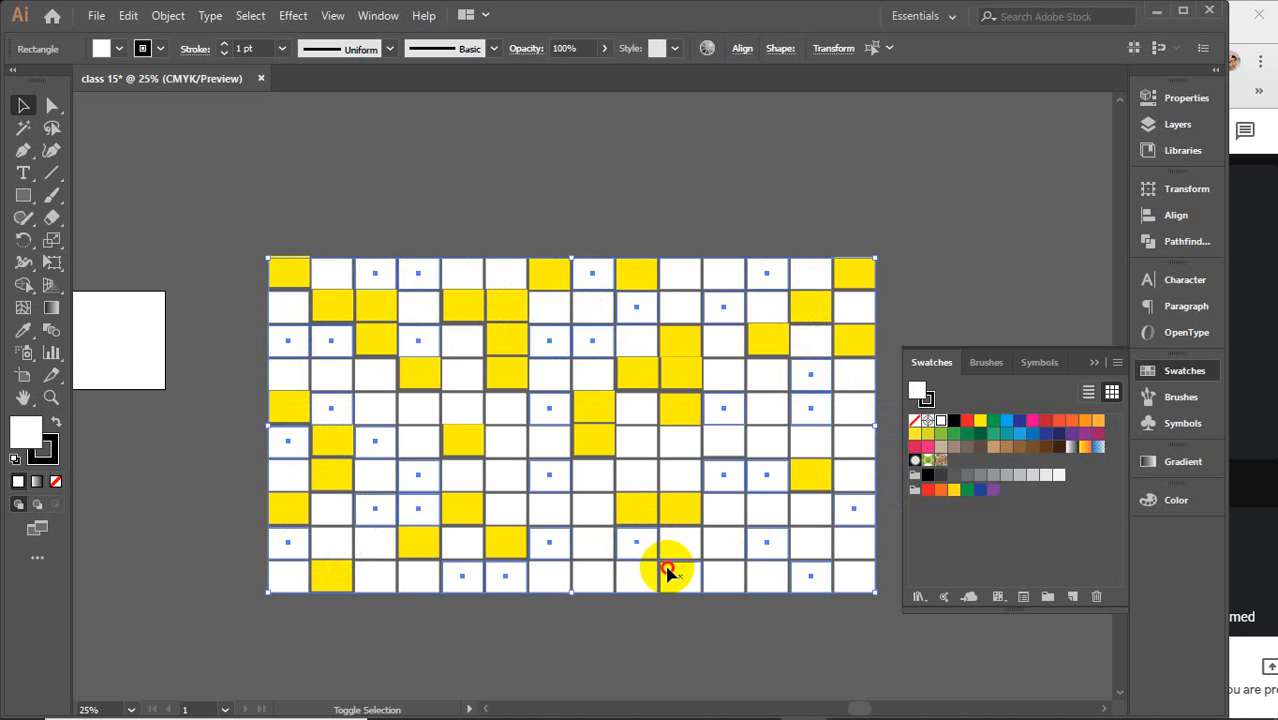
pyautogui.click(1020, 444)
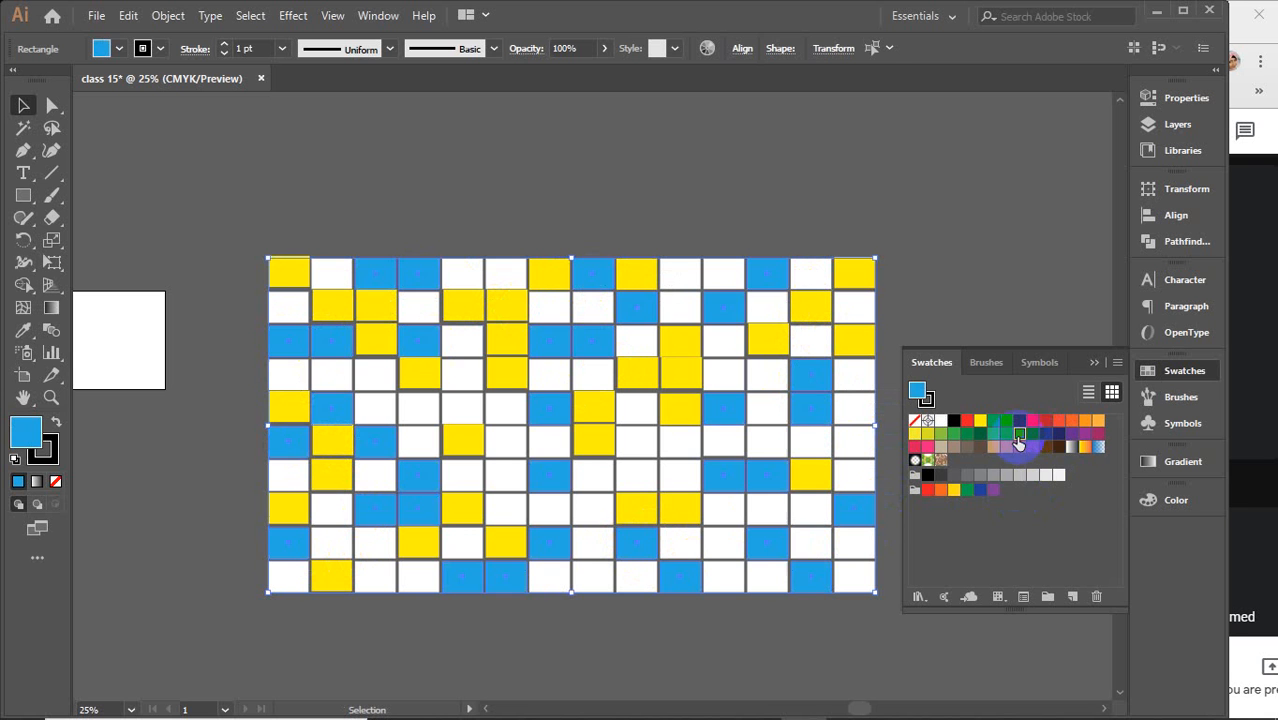
pyautogui.click(1090, 363)
pyautogui.click(967, 305)
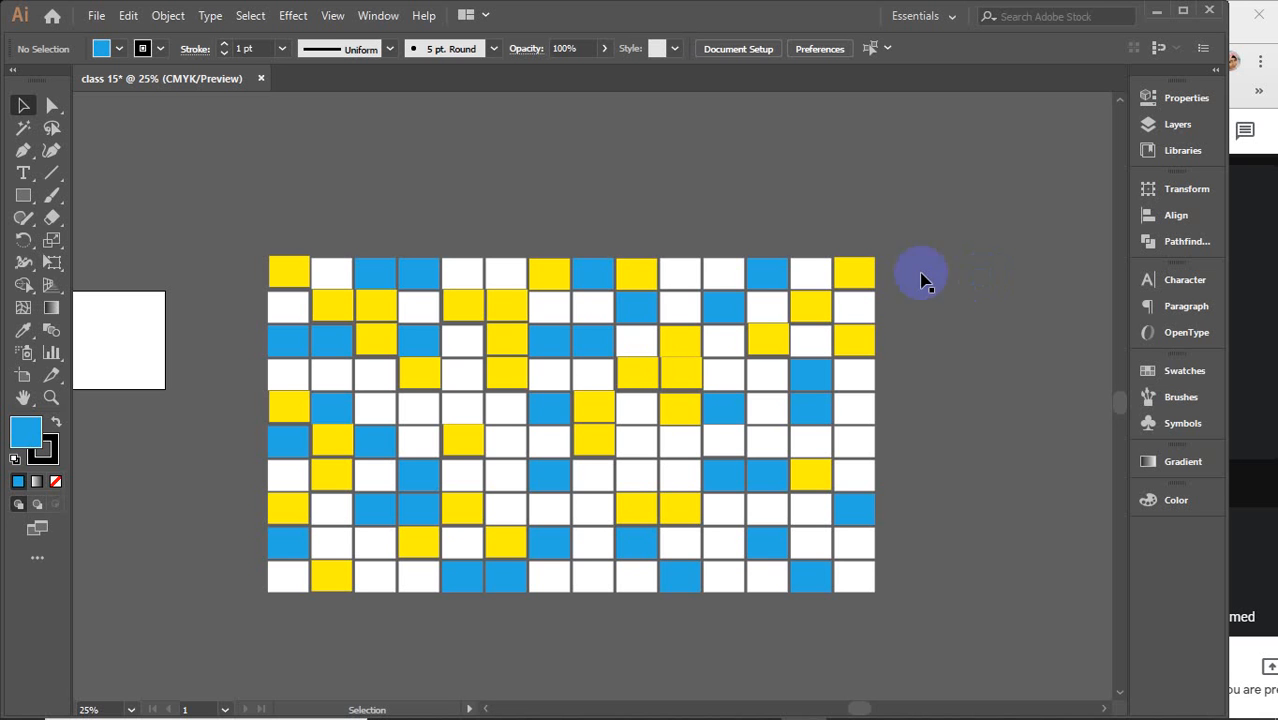
pyautogui.moveTo(243, 205); pyautogui.dragTo(907, 600)
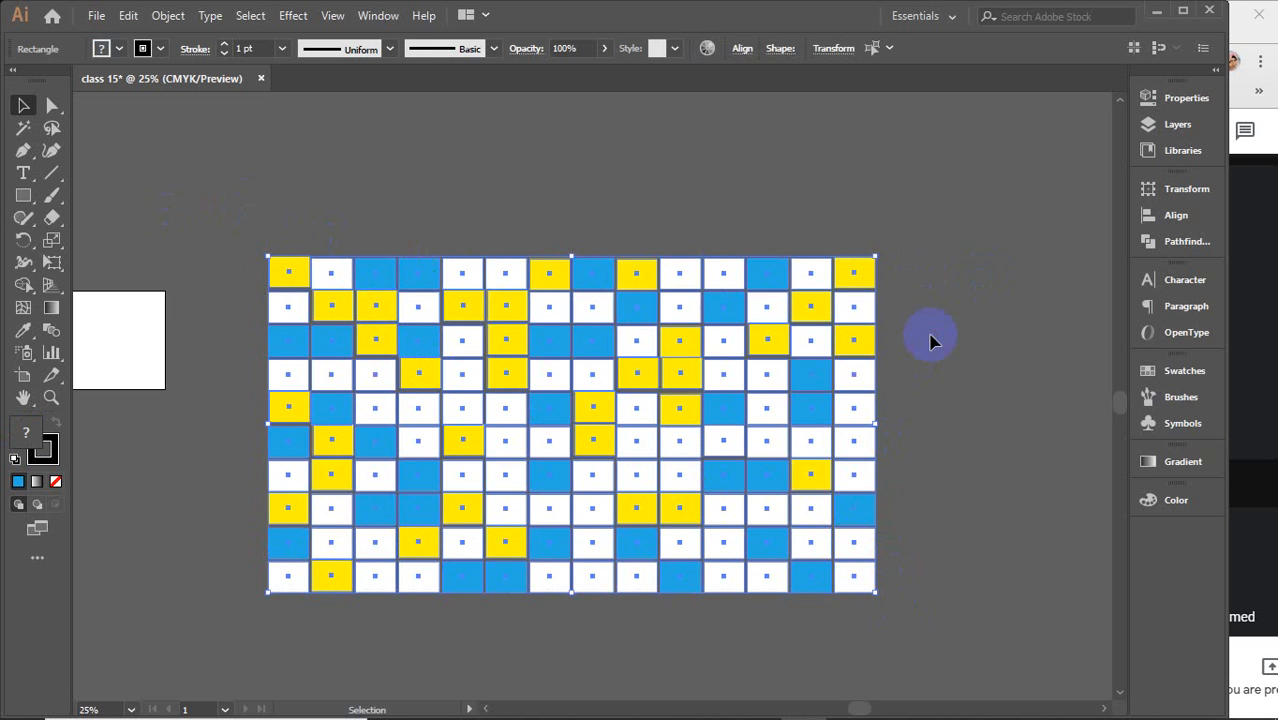
pyautogui.click(930, 341)
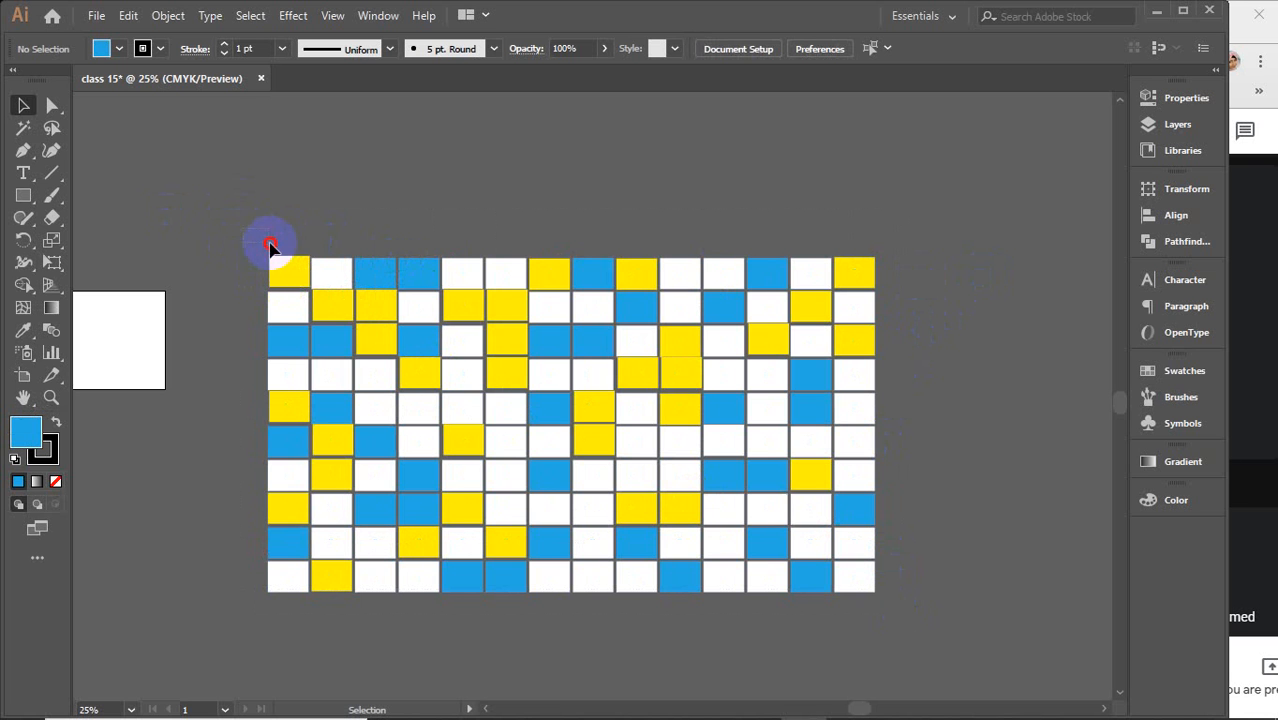
pyautogui.moveTo(270, 245); pyautogui.dragTo(850, 263)
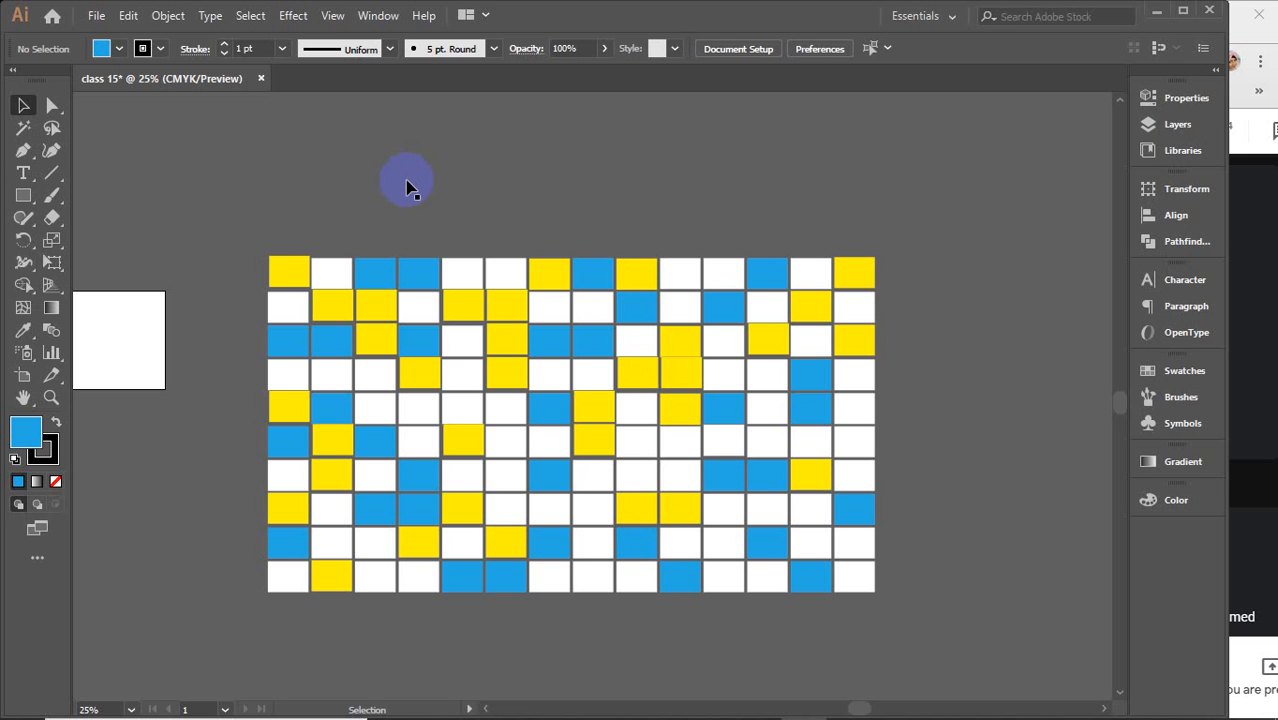
pyautogui.moveTo(1013, 712)
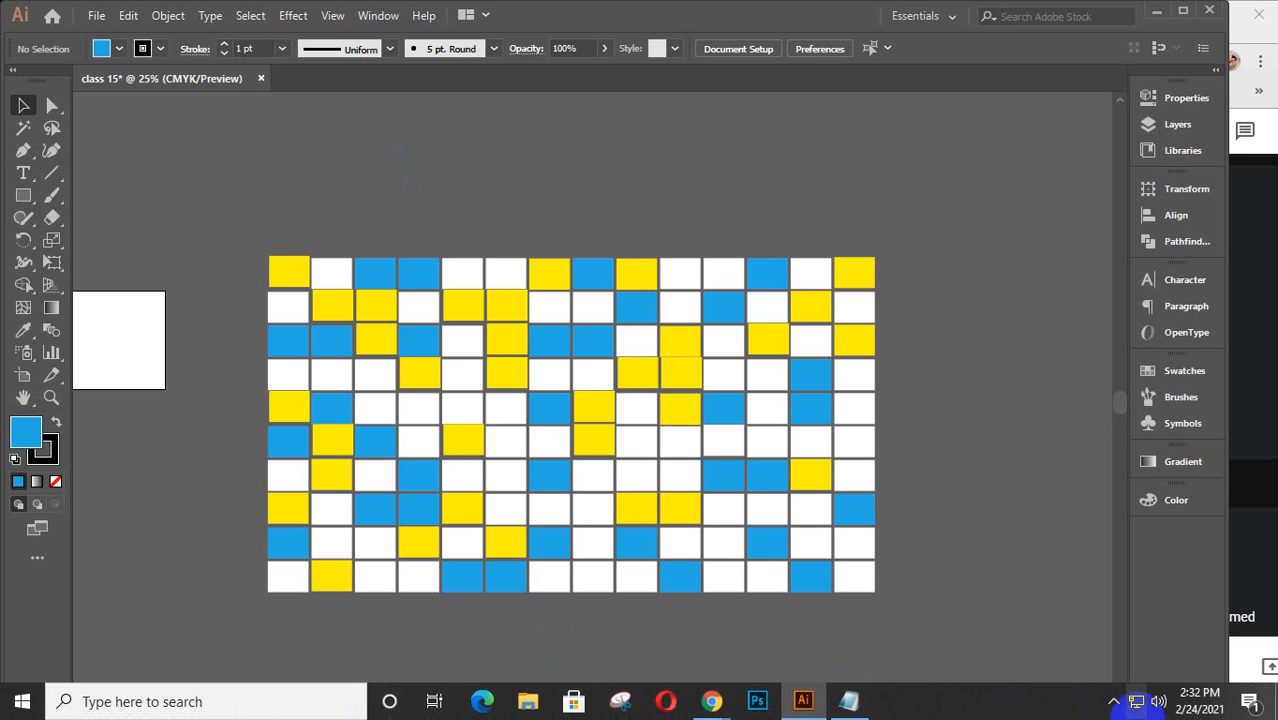
pyautogui.click(1113, 700)
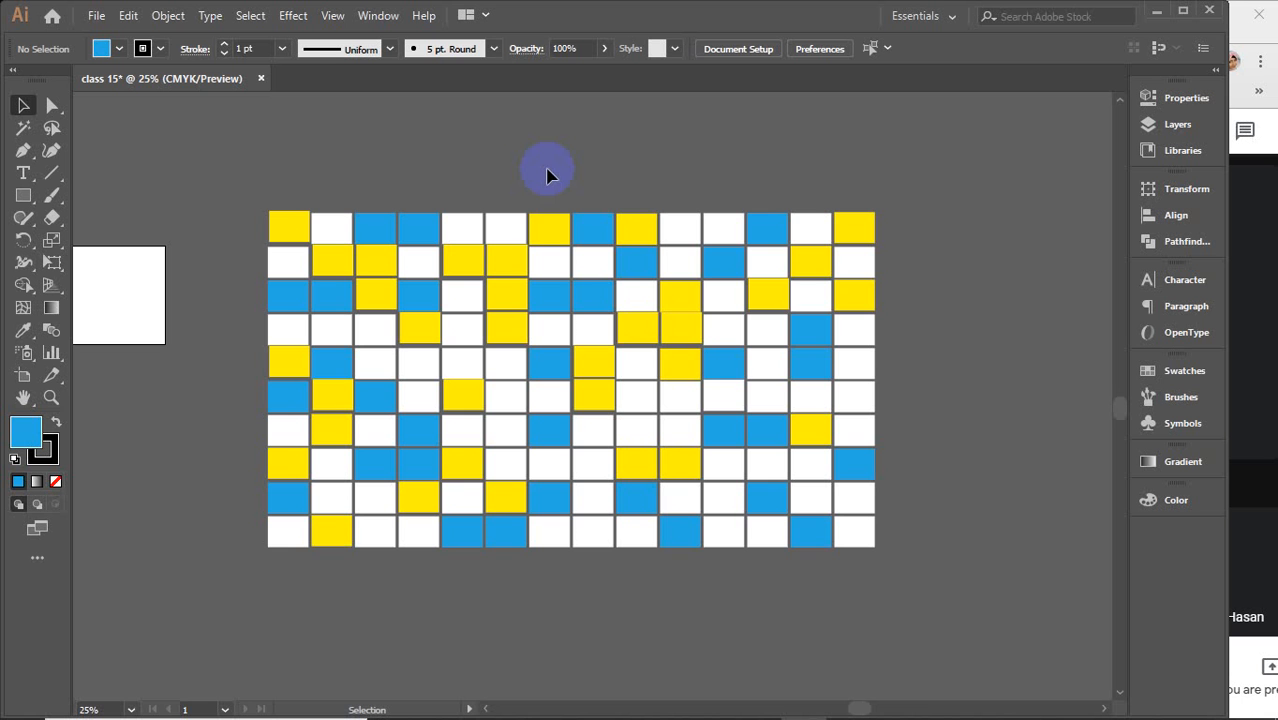
pyautogui.moveTo(238, 163); pyautogui.dragTo(950, 639)
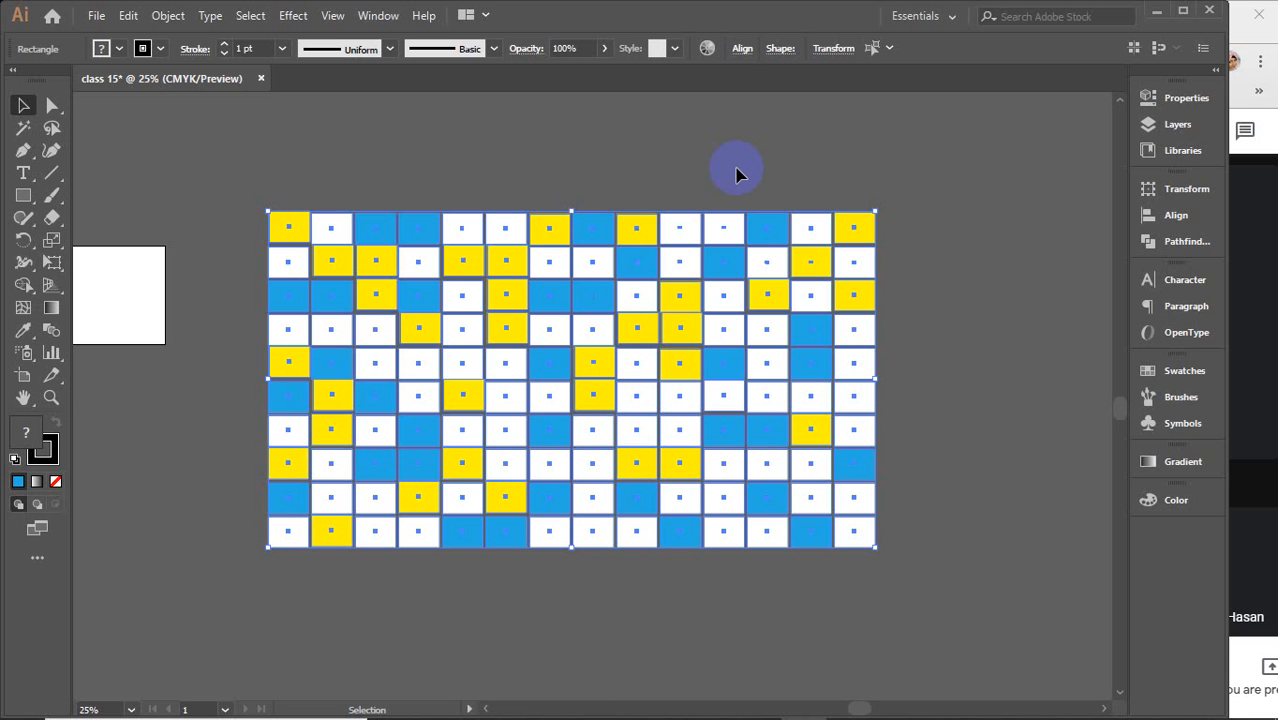
pyautogui.click(735, 175)
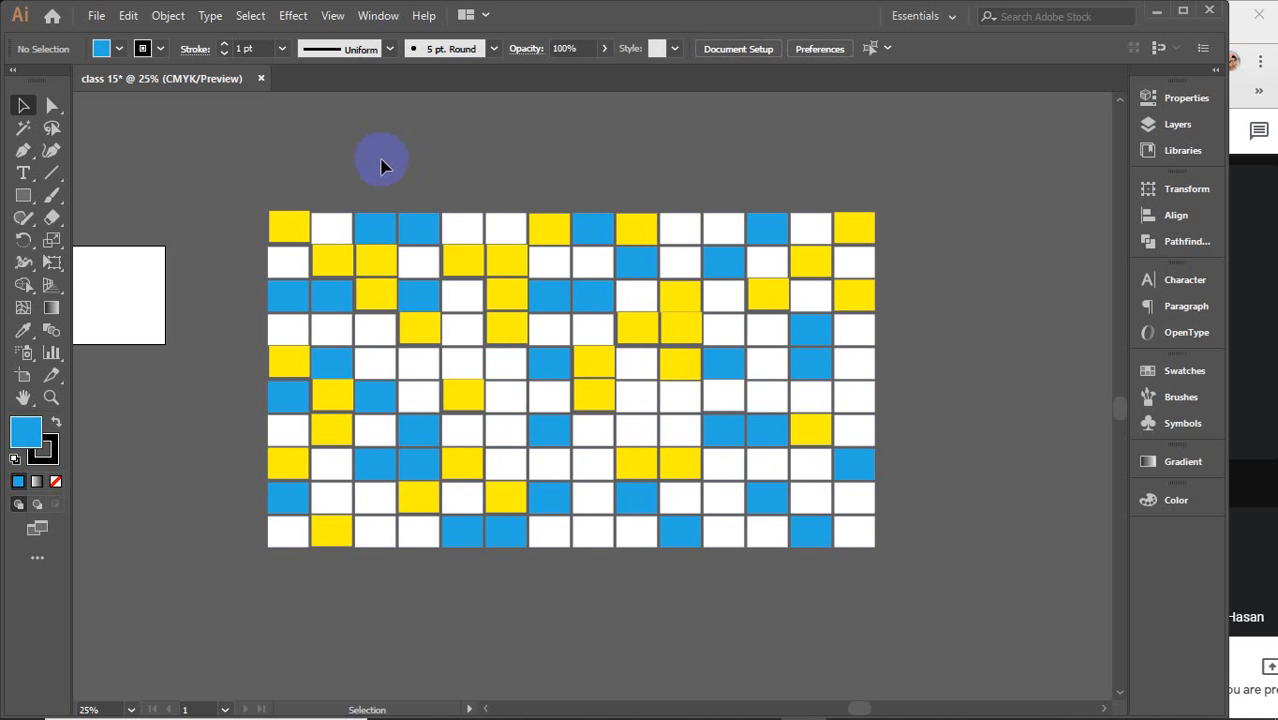
# Lock the blue rectangle in the third column of the grid's top row and test that it can no longer be selected
pyautogui.click(368, 229)
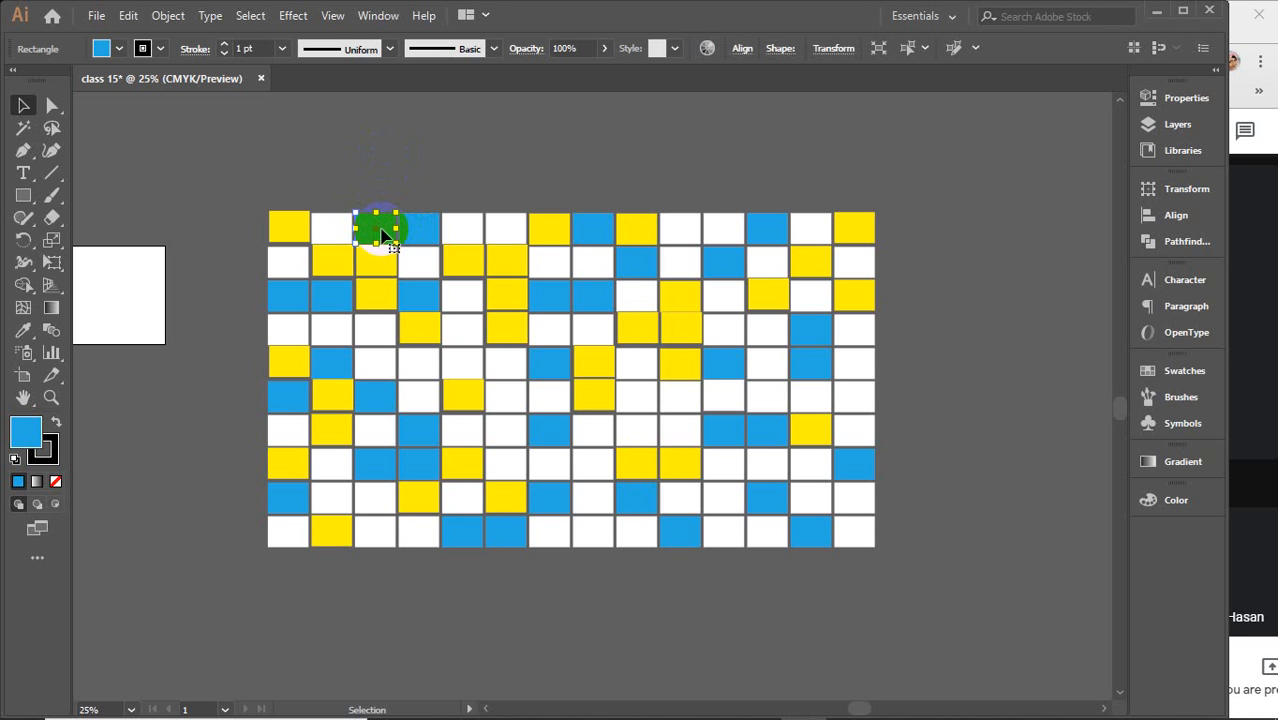
pyautogui.press('ctrl')
pyautogui.hotkey('ctrl', '2')
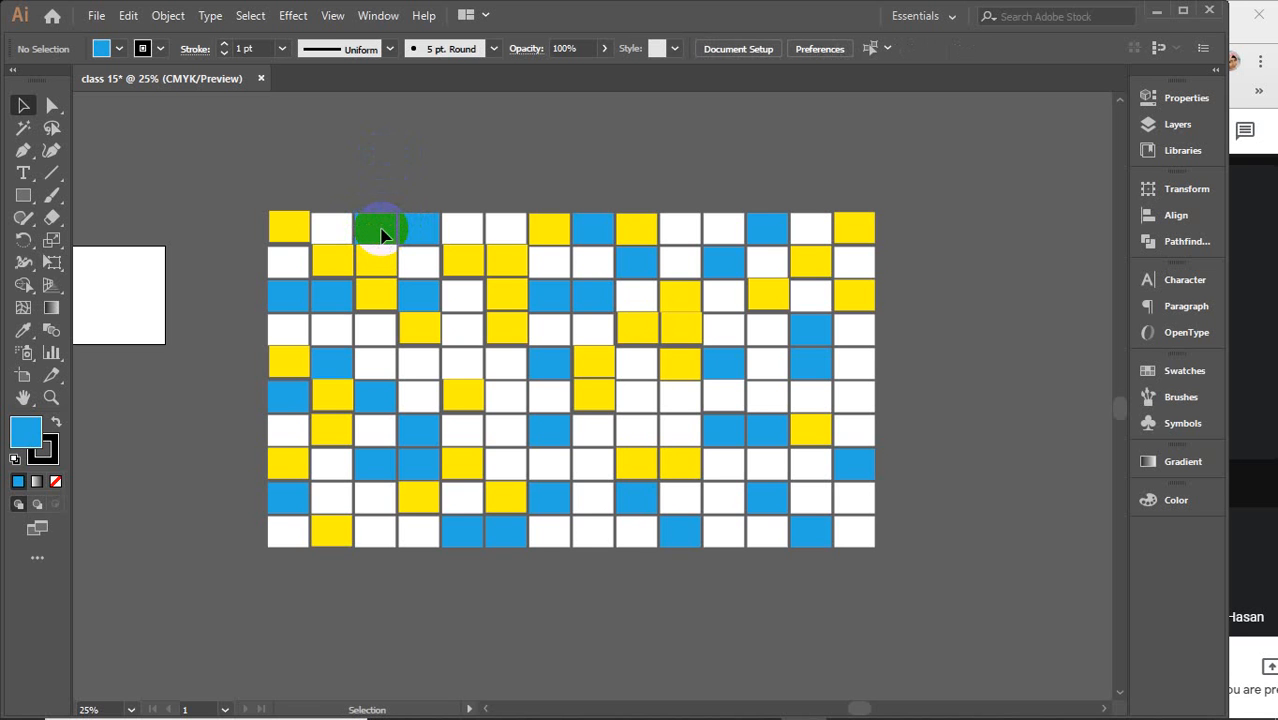
pyautogui.click(381, 231)
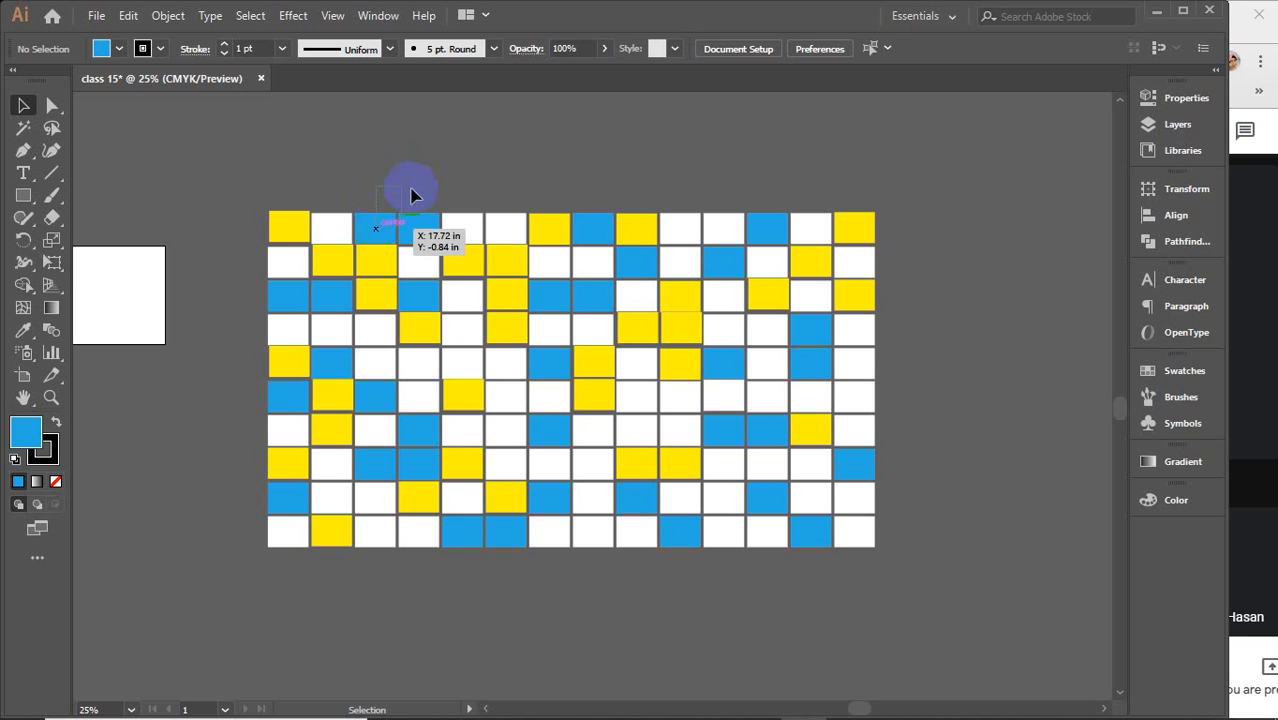
pyautogui.click(416, 226)
pyautogui.click(373, 229)
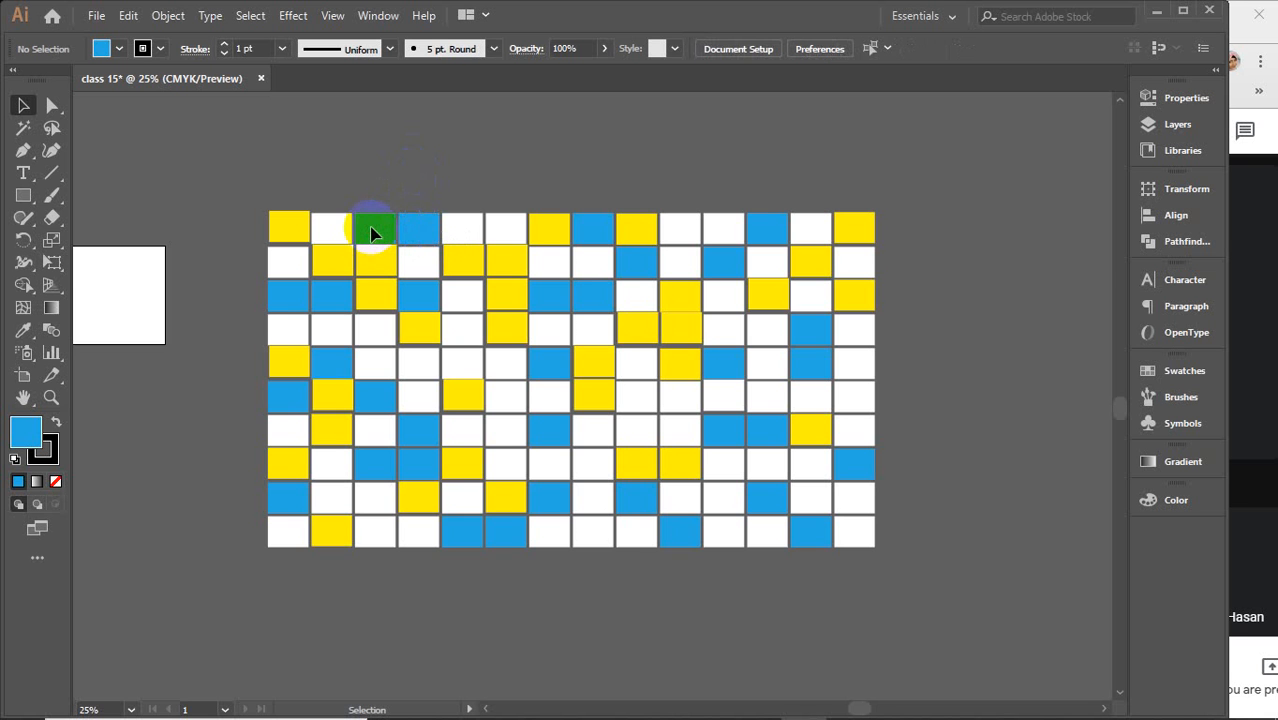
# Lock the block of rectangles in the grid's top-left corner, four columns by three rows
pyautogui.scroll(3, 370, 232)
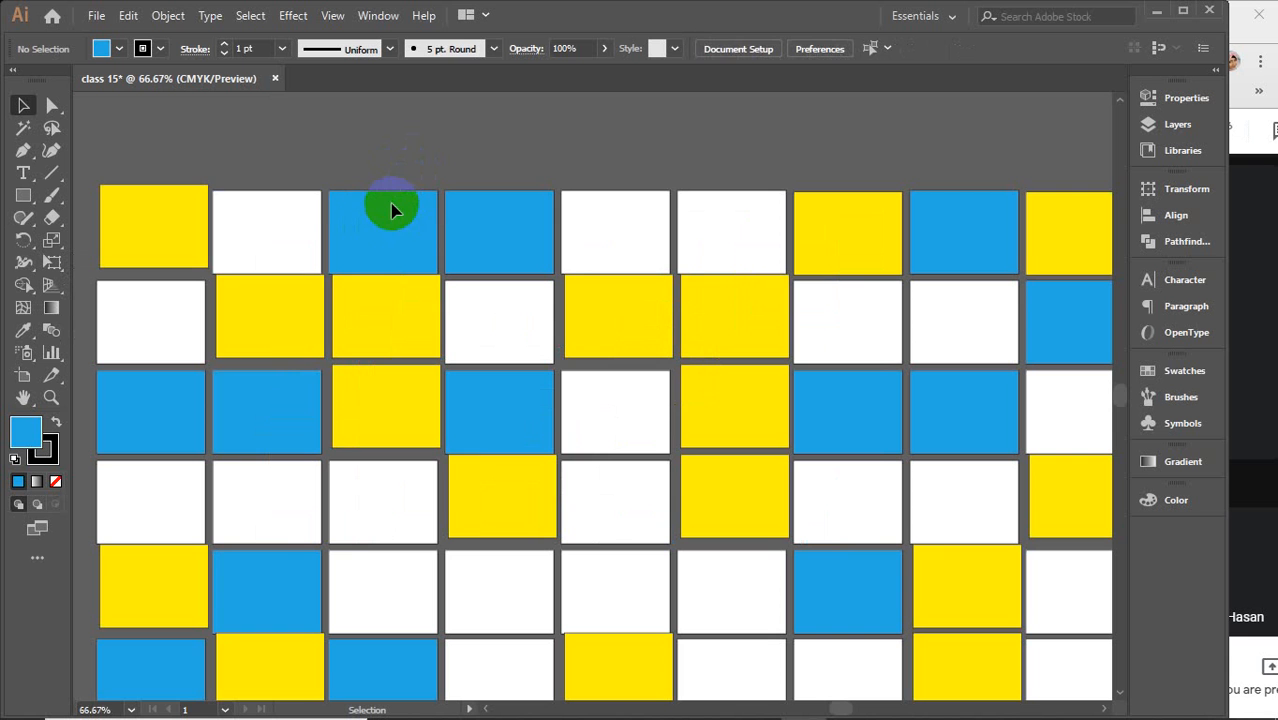
pyautogui.click(286, 219)
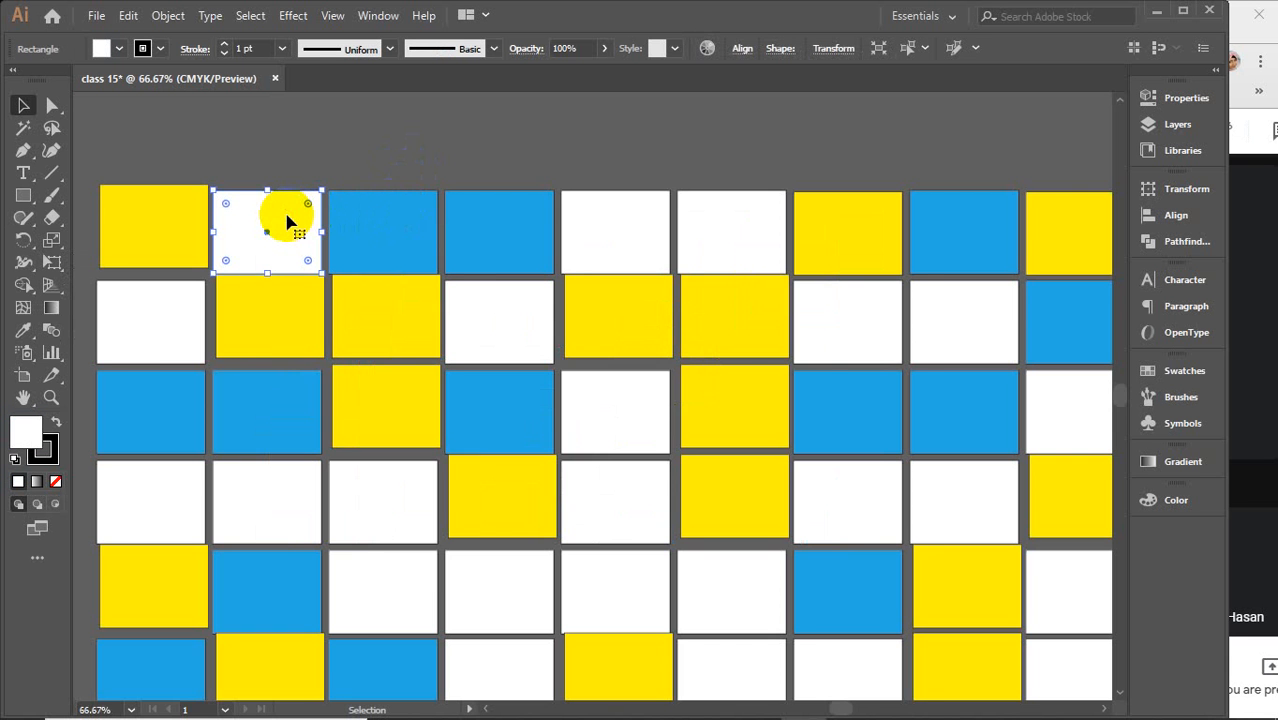
pyautogui.scroll(-2, 288, 215)
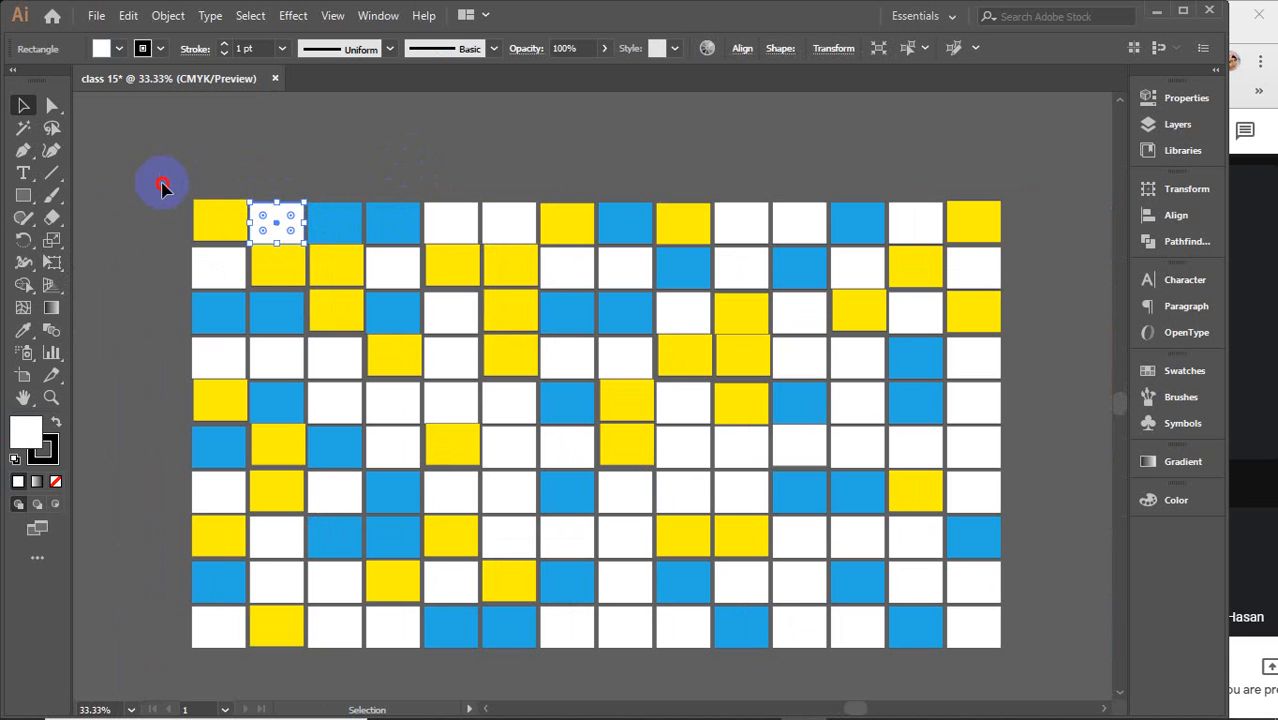
pyautogui.moveTo(161, 176); pyautogui.dragTo(395, 322)
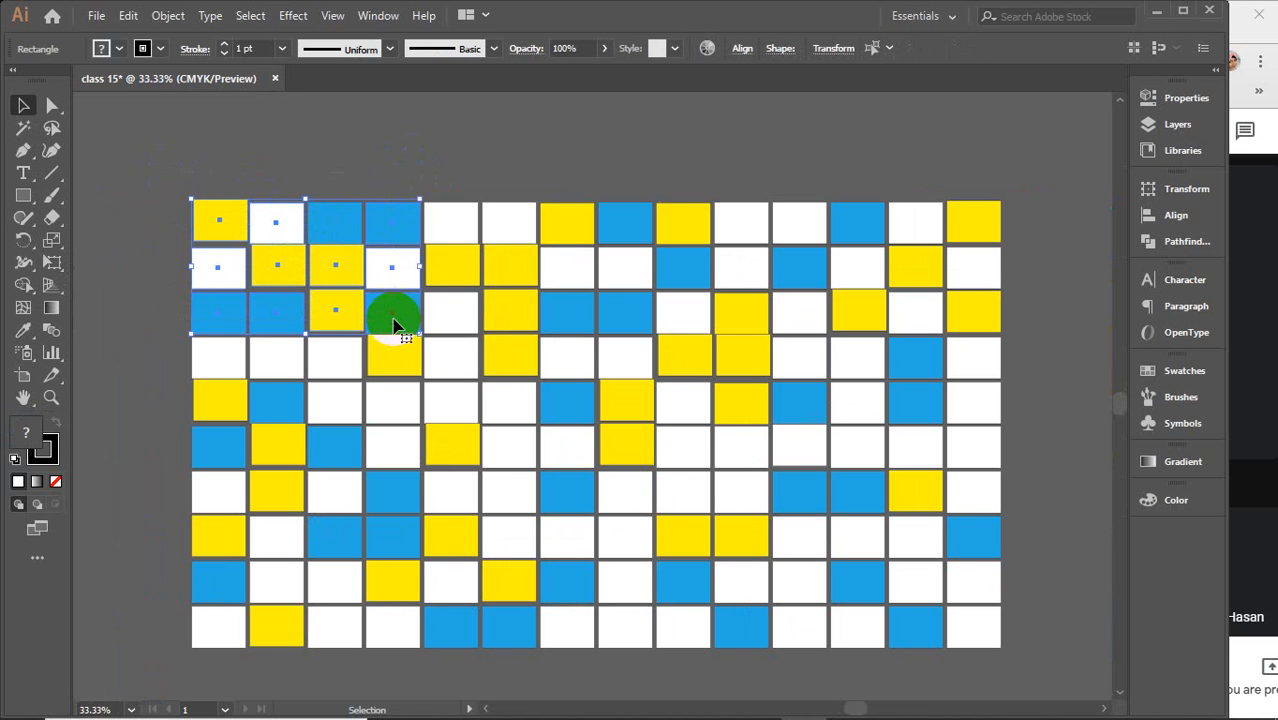
pyautogui.hotkey('ctrl', '2')
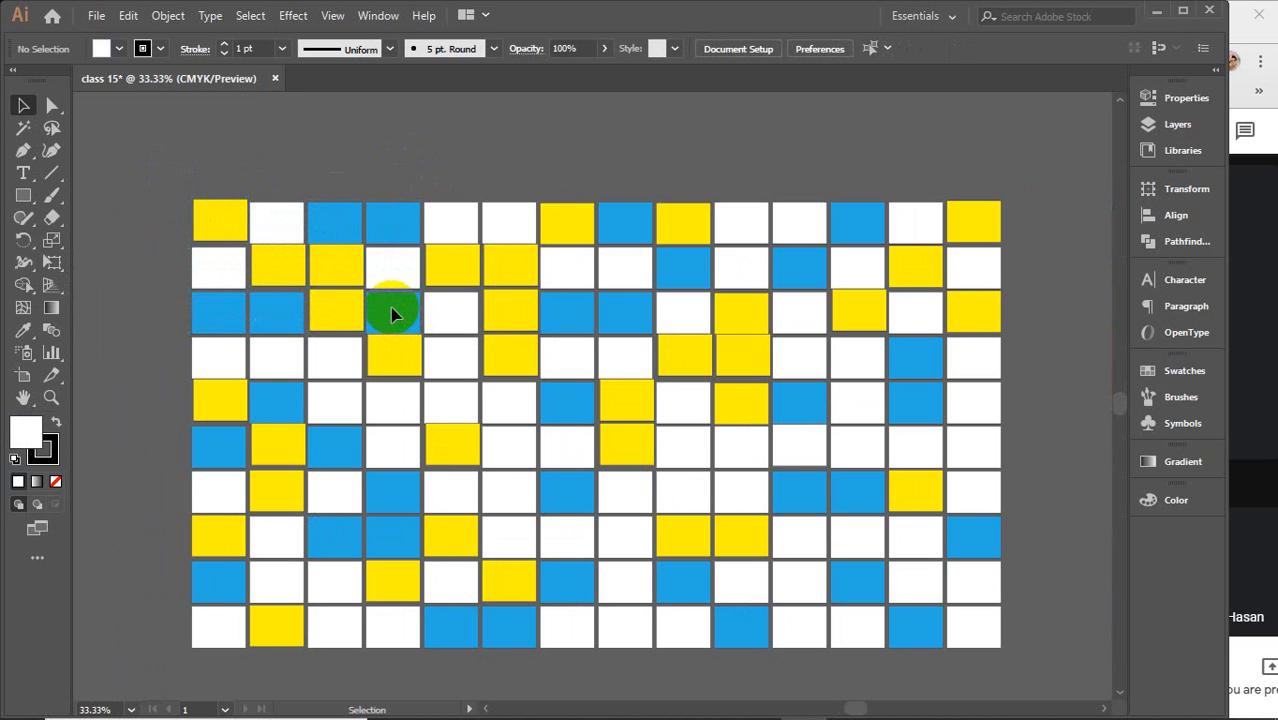
# Try to marquee-select the locked rectangles in the grid's top-left corner
pyautogui.moveTo(190, 192); pyautogui.dragTo(388, 311)
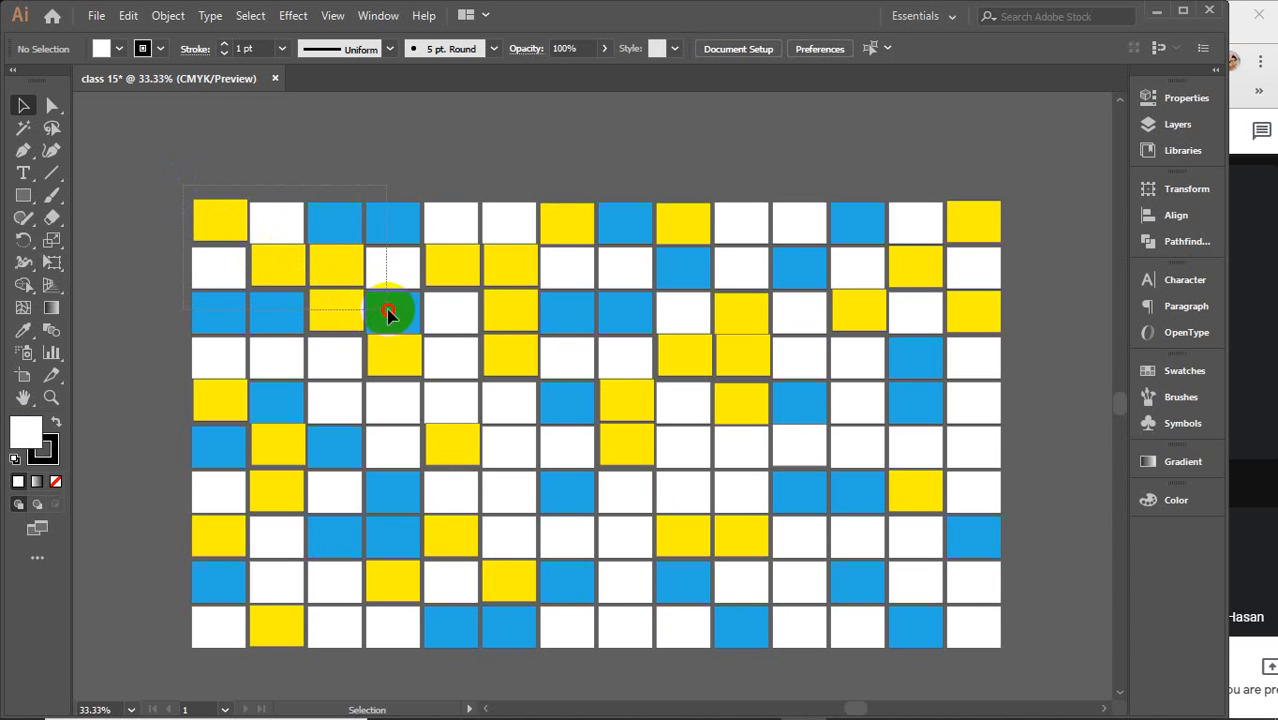
pyautogui.moveTo(240, 201); pyautogui.dragTo(332, 288)
pyautogui.moveTo(305, 208); pyautogui.dragTo(367, 289)
pyautogui.moveTo(359, 227); pyautogui.dragTo(377, 319)
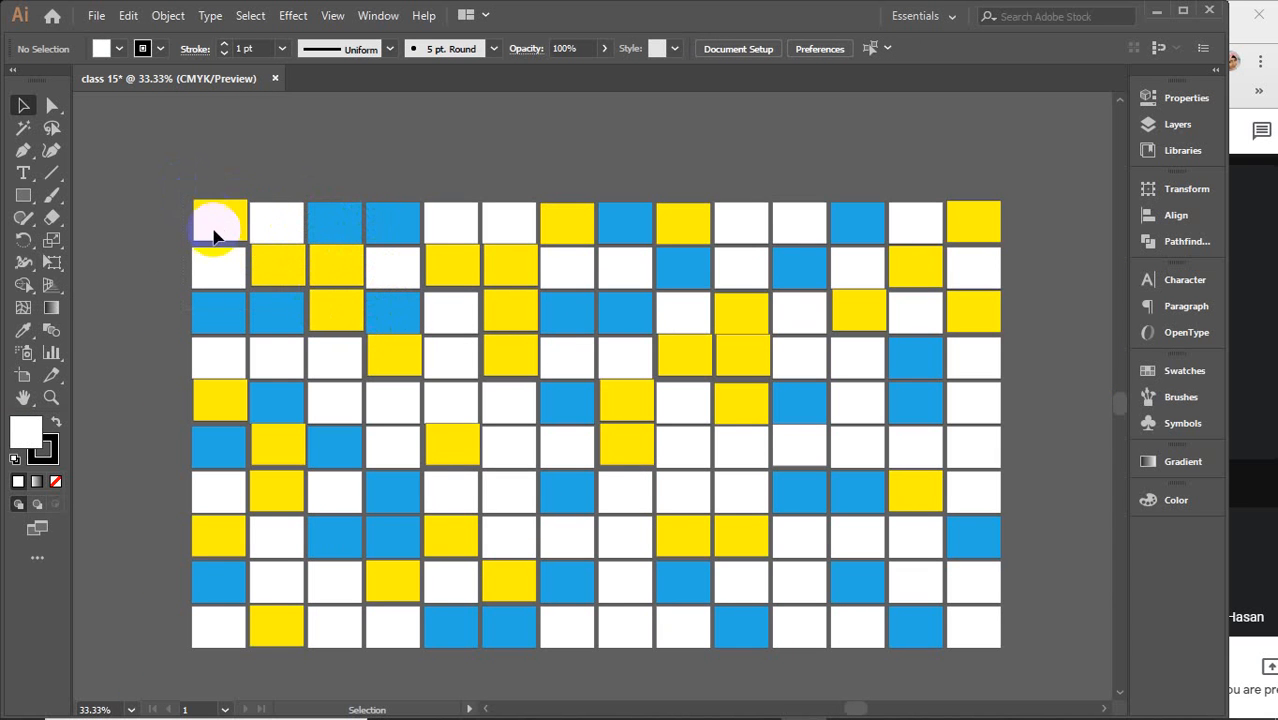
pyautogui.moveTo(214, 232); pyautogui.dragTo(350, 298)
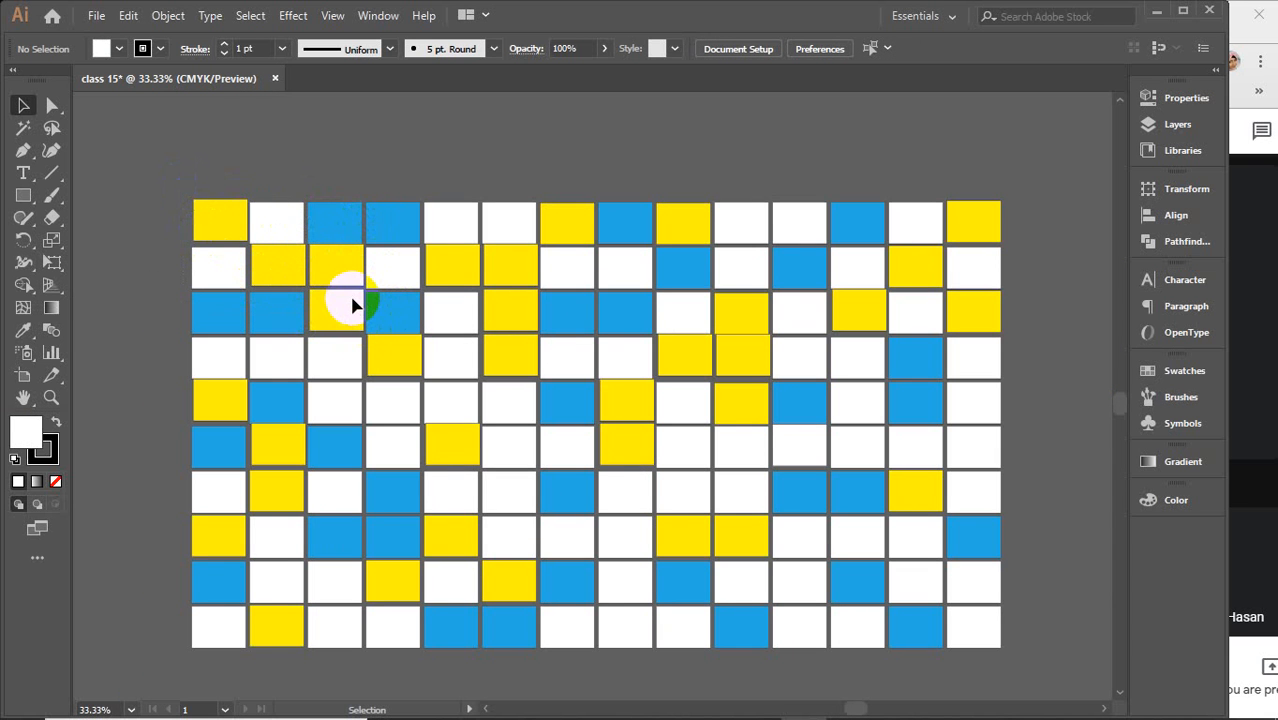
# Hide a block of rectangles four columns by four rows in the upper middle of the grid
pyautogui.click(450, 268)
pyautogui.click(503, 238)
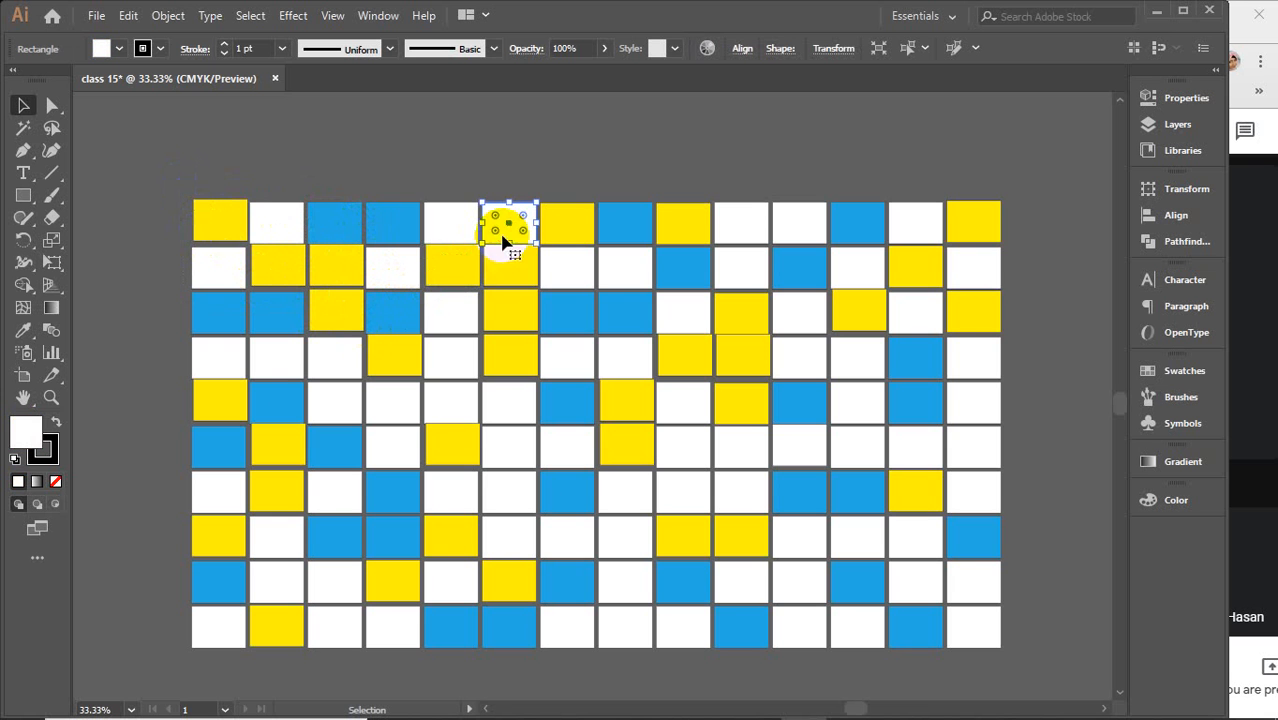
pyautogui.moveTo(438, 155); pyautogui.dragTo(625, 352)
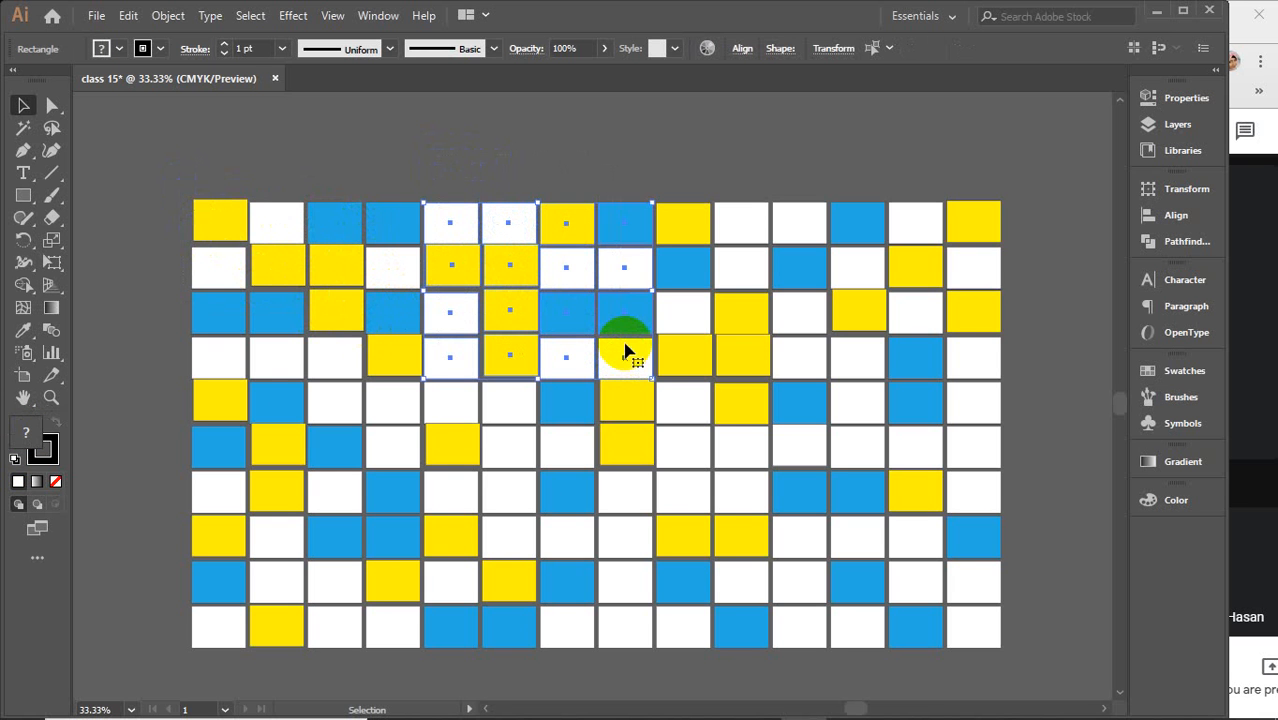
pyautogui.press('a')
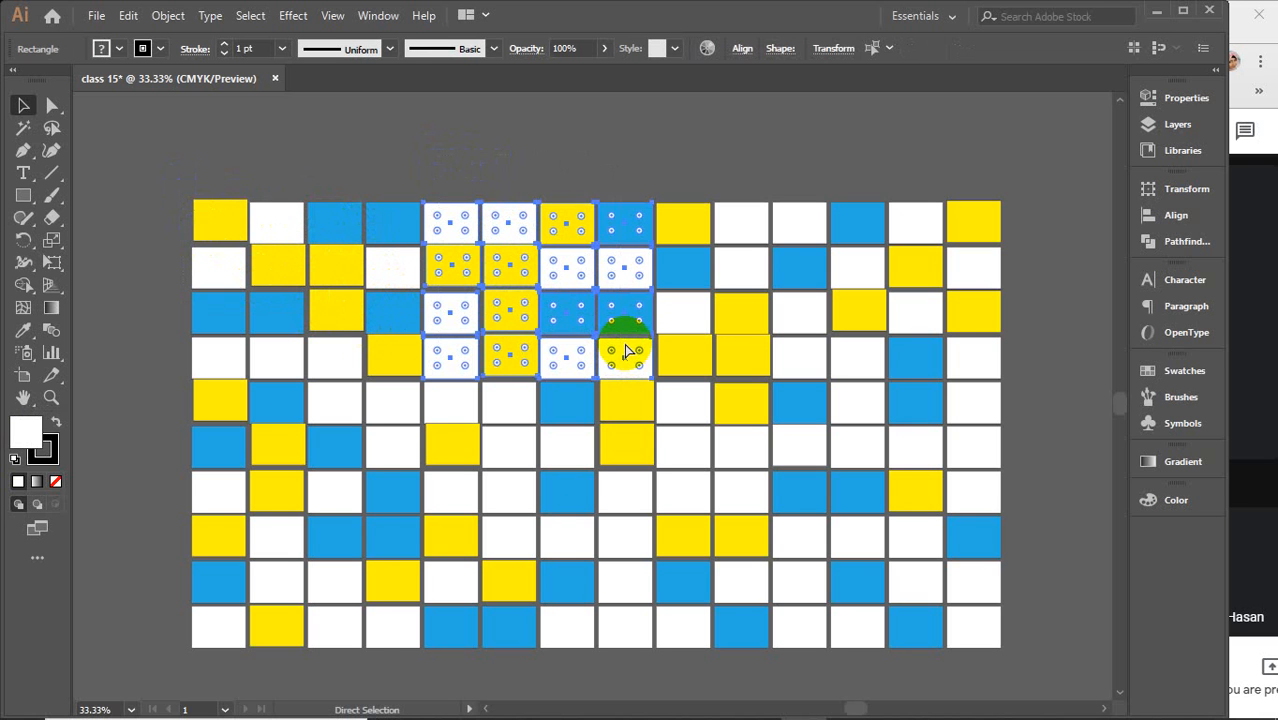
pyautogui.press('Delete')
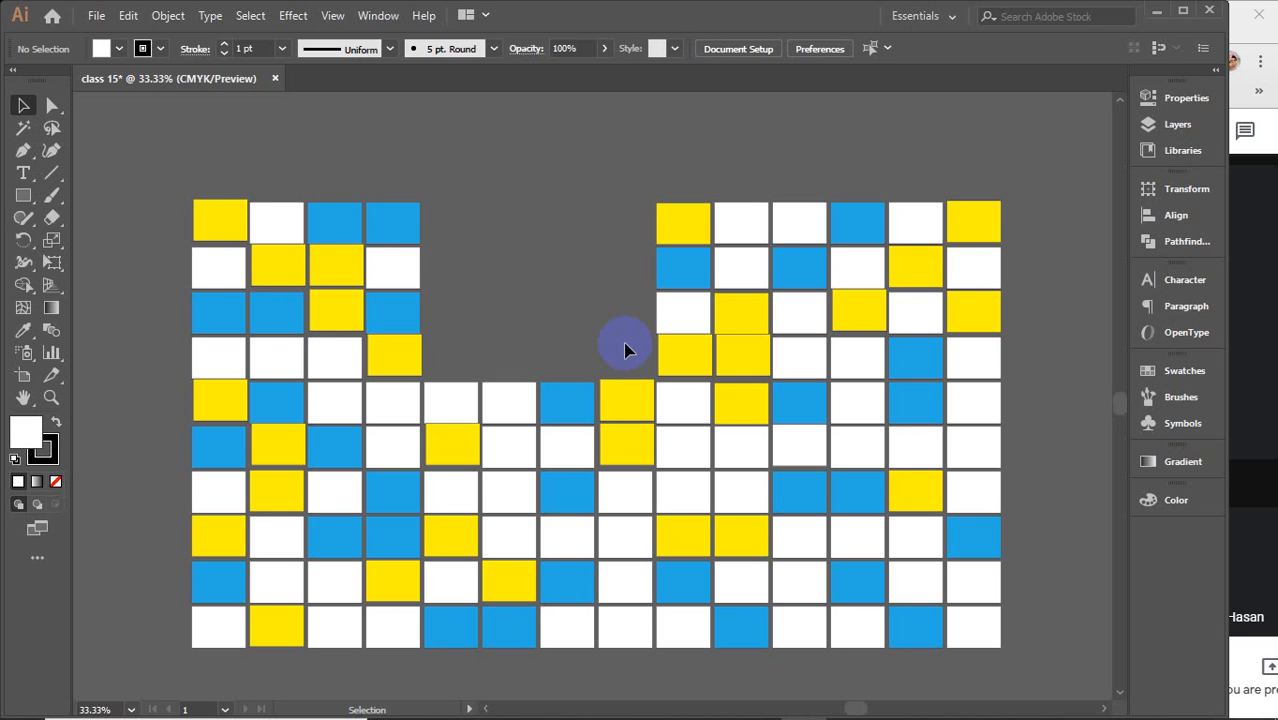
# Hide the block of rectangles in the grid's lower-right corner, six columns by six rows
pyautogui.scroll(-3, 624, 350)
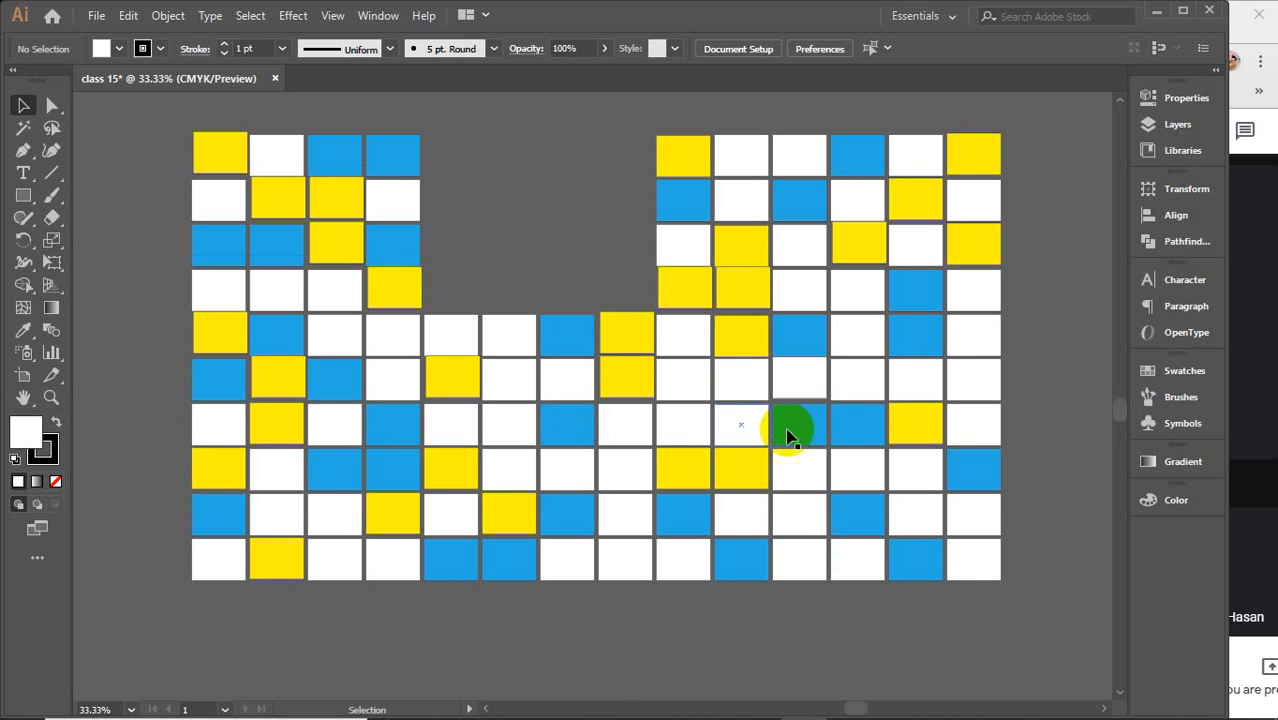
pyautogui.moveTo(1066, 636); pyautogui.dragTo(684, 353)
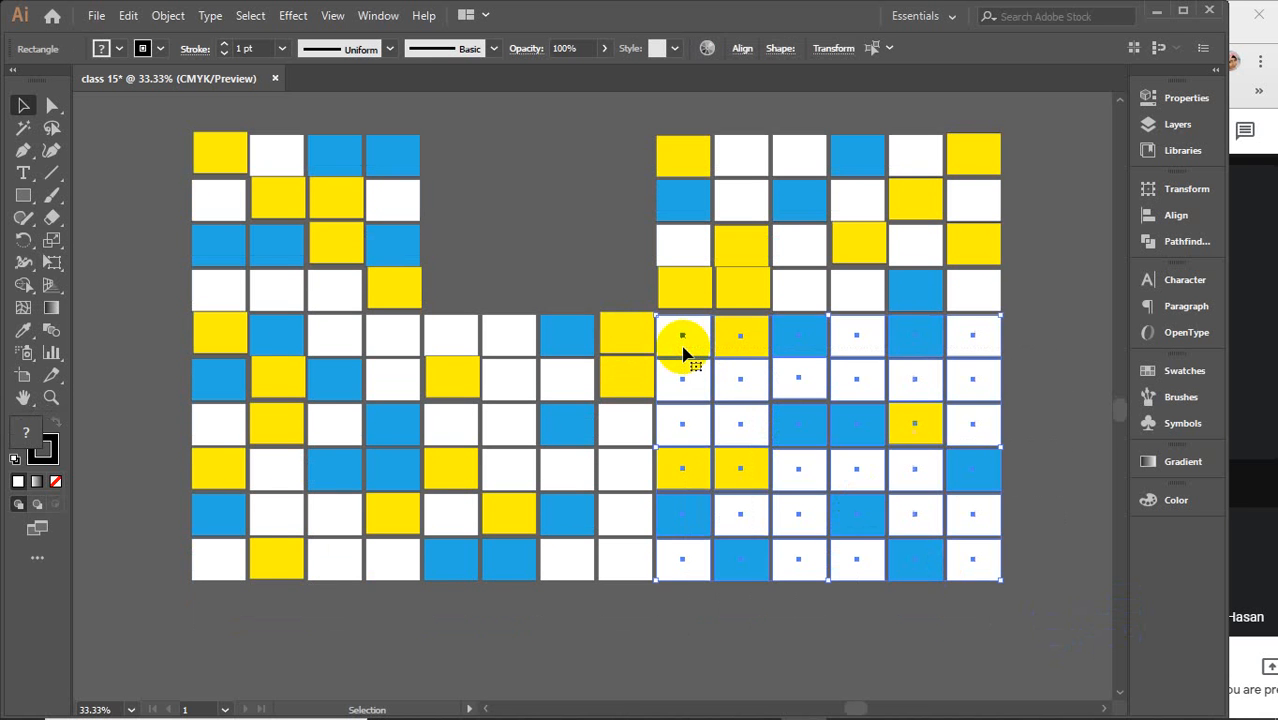
pyautogui.press('Delete')
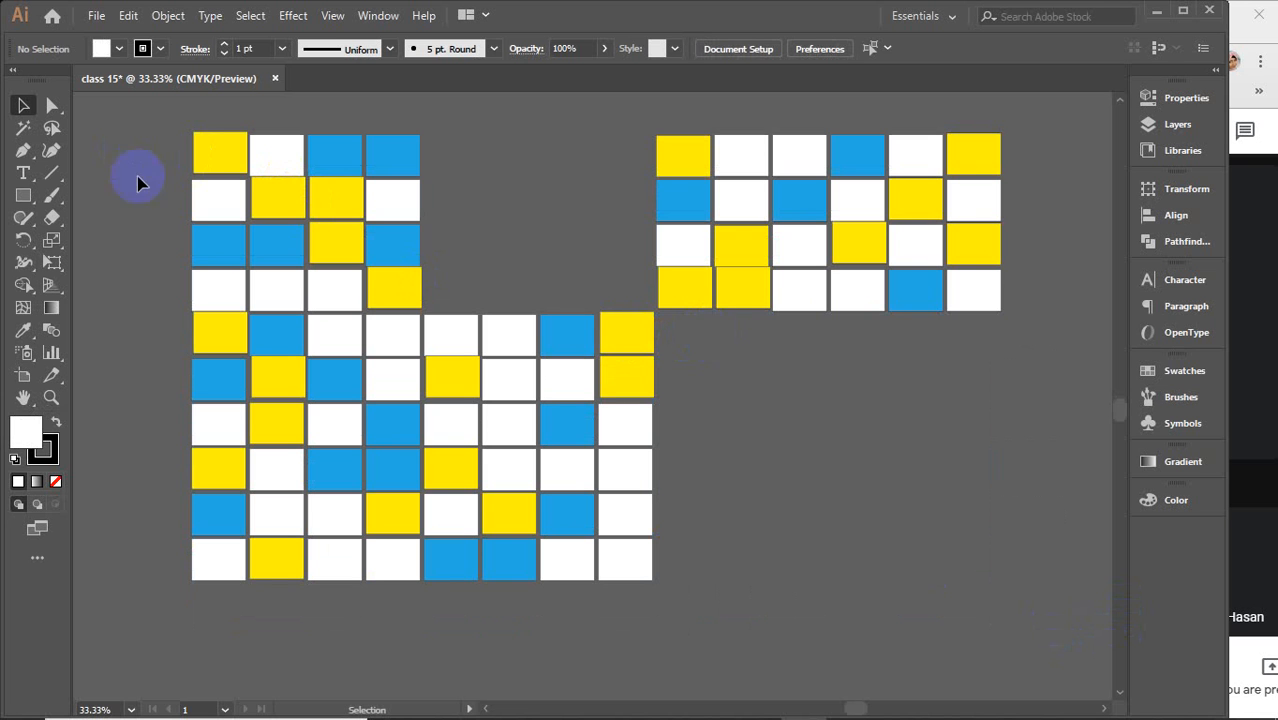
# Hide the top two rows of the rectangles remaining in the grid's upper-right section
pyautogui.moveTo(141, 238); pyautogui.dragTo(1047, 656)
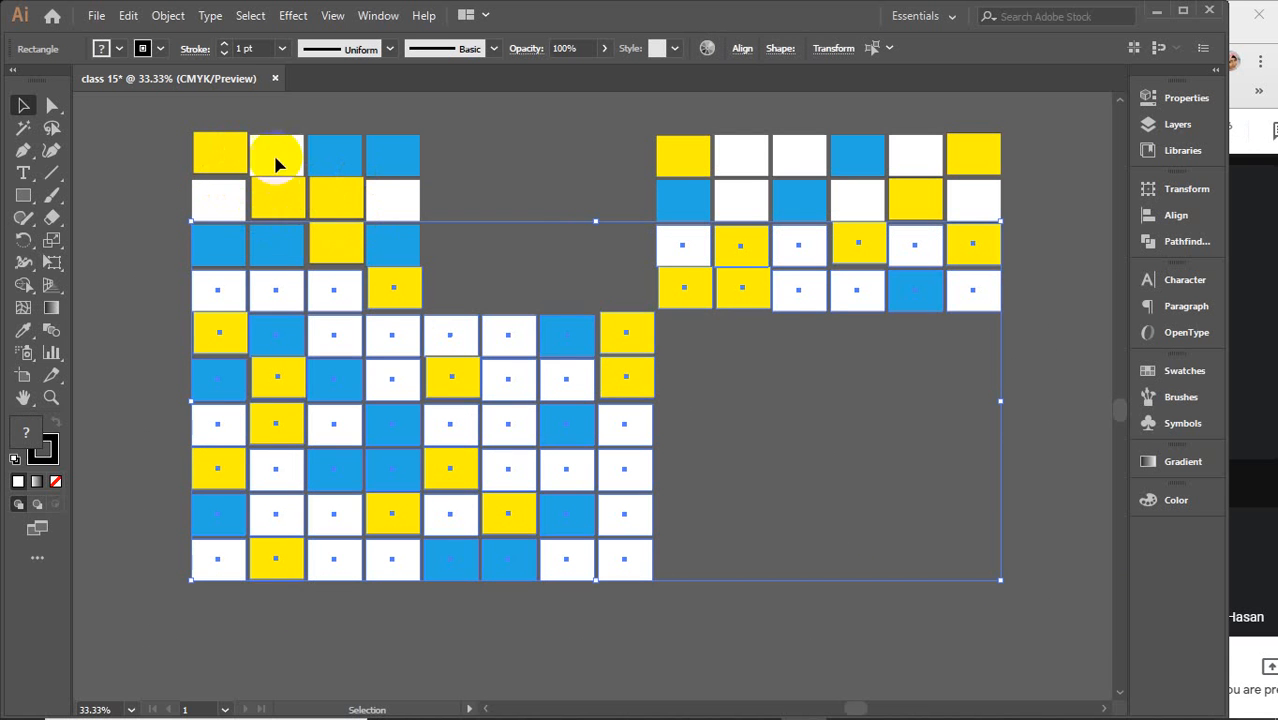
pyautogui.hotkey('ctrl', 'shift', 'a')
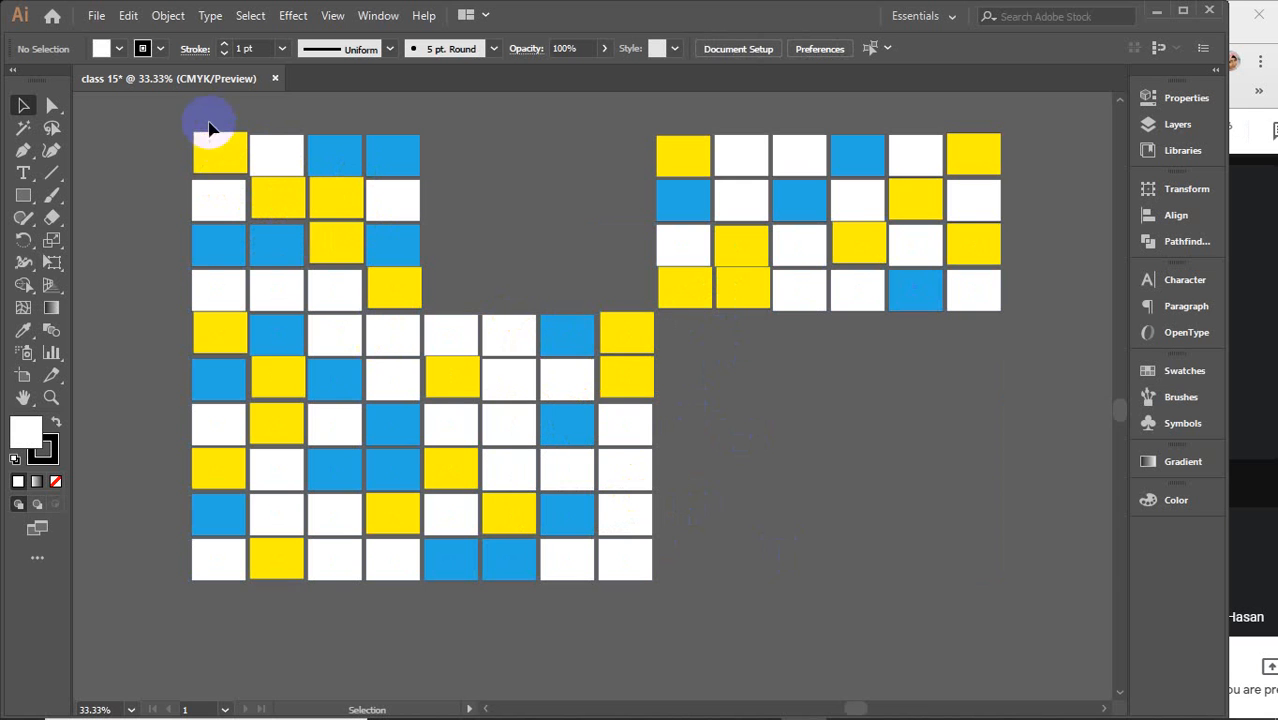
pyautogui.moveTo(626, 182); pyautogui.dragTo(704, 312)
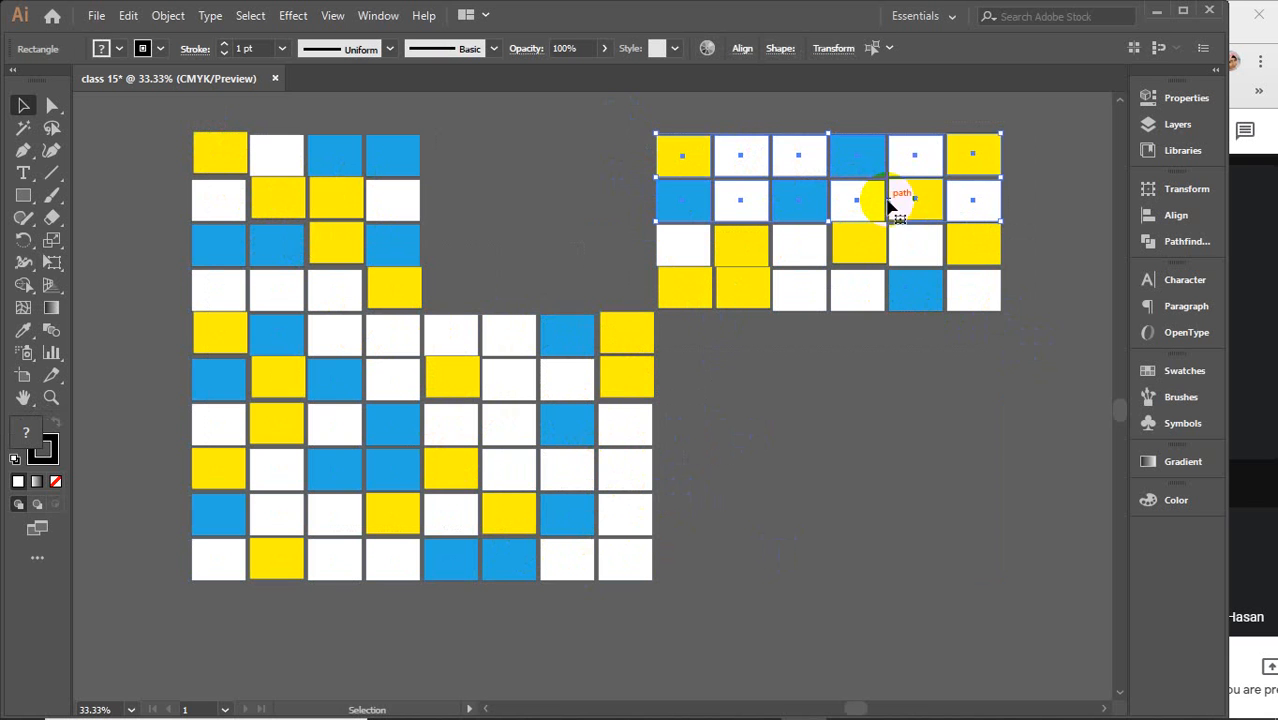
pyautogui.press('a')
pyautogui.press('Delete')
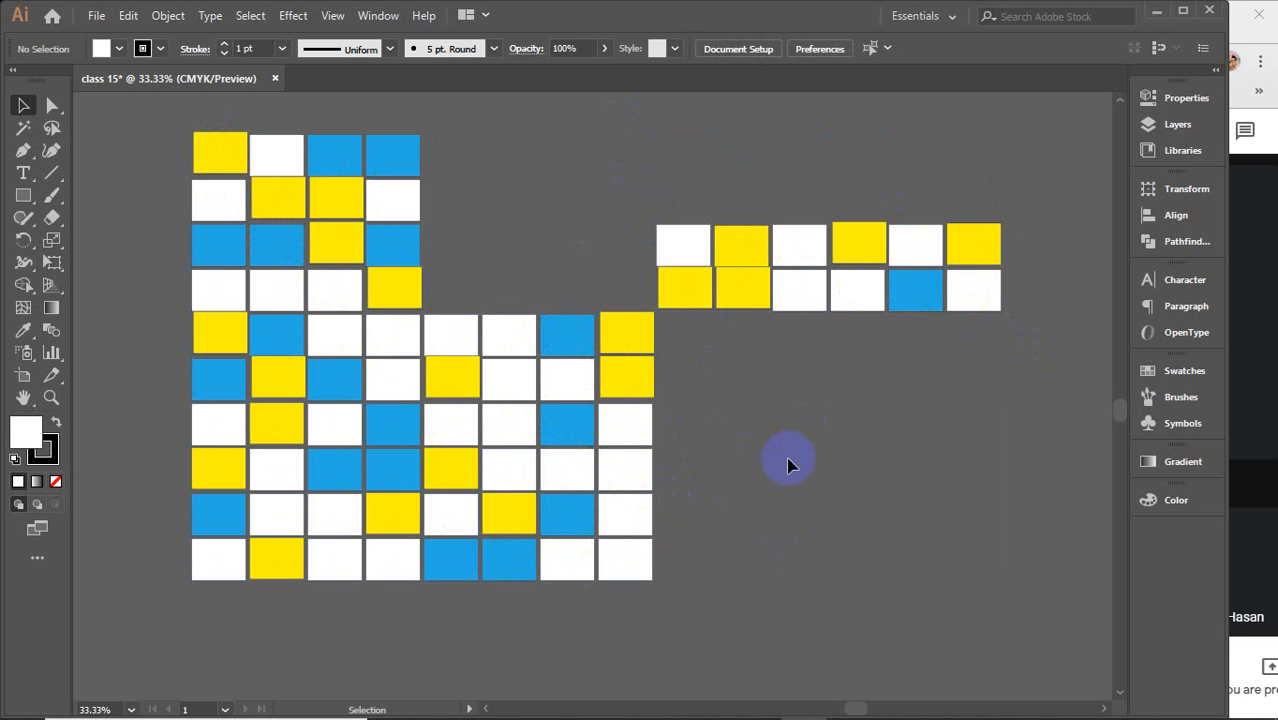
# Select all objects to check which rectangles remain selectable, then deselect
pyautogui.scroll(1, 785, 462)
pyautogui.scroll(-1, 490, 430)
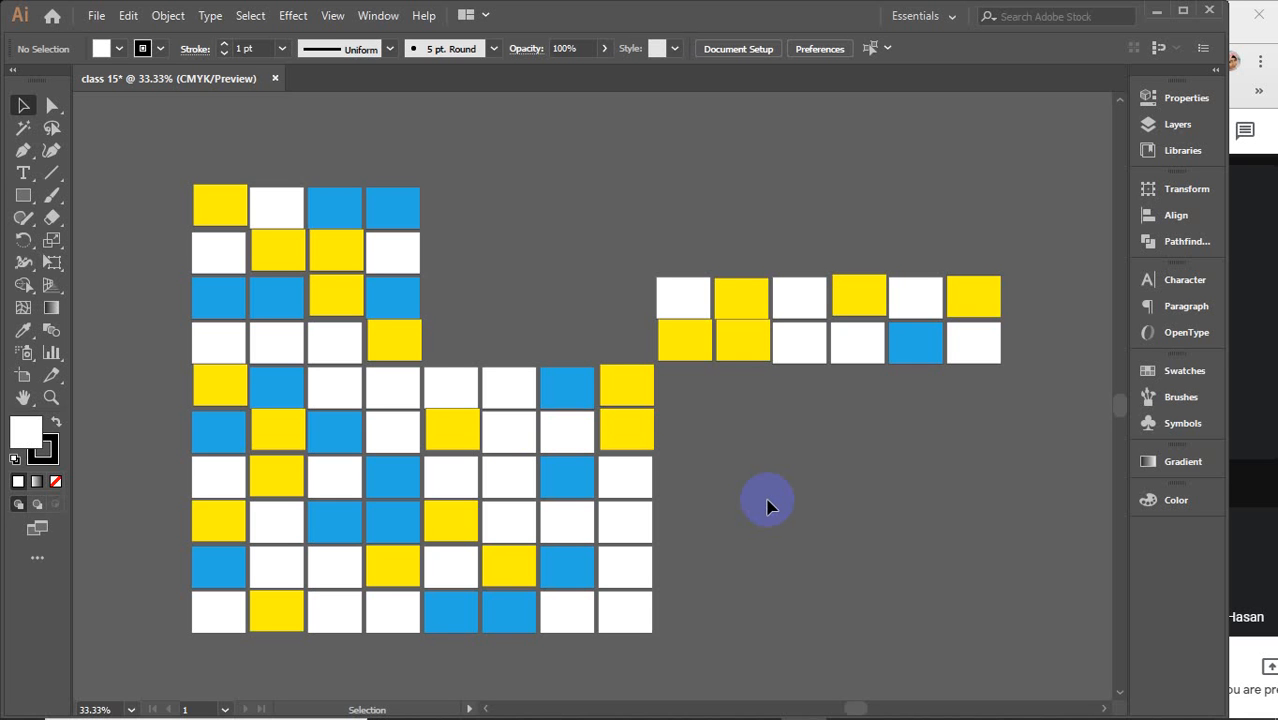
pyautogui.press('a')
pyautogui.press('alt')
pyautogui.hotkey('ctrl', 'a')
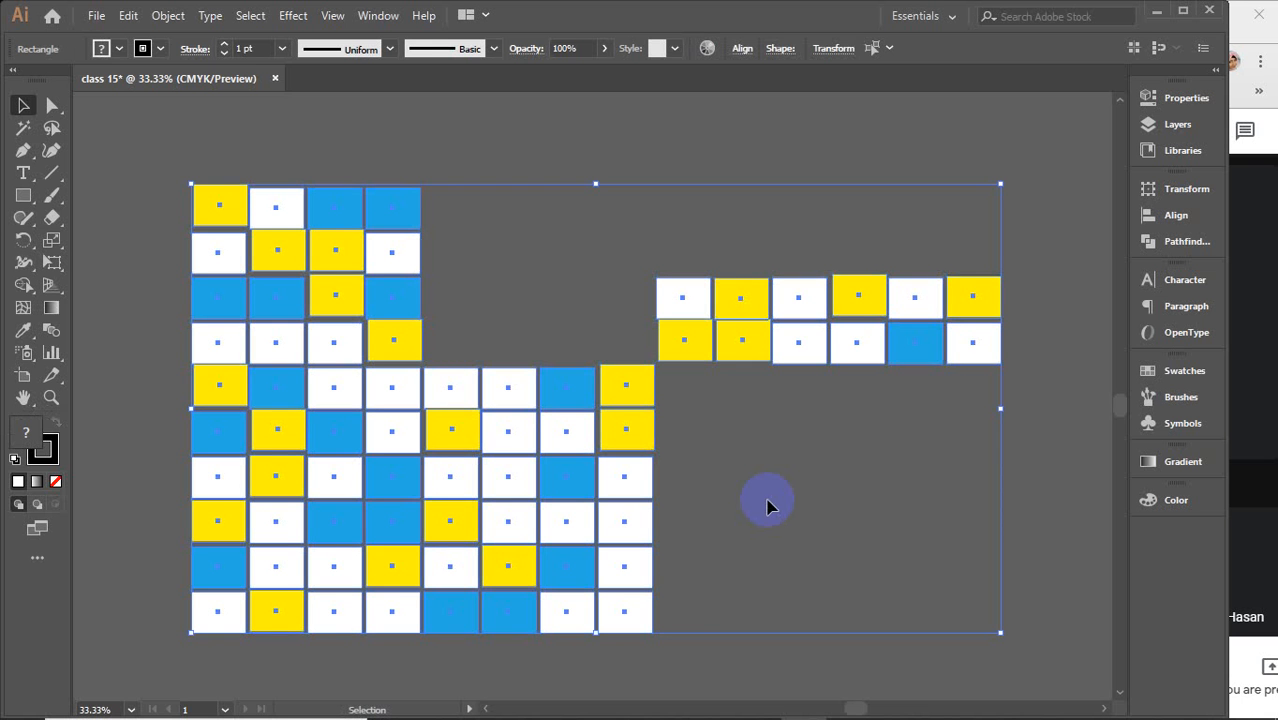
pyautogui.click(1058, 320)
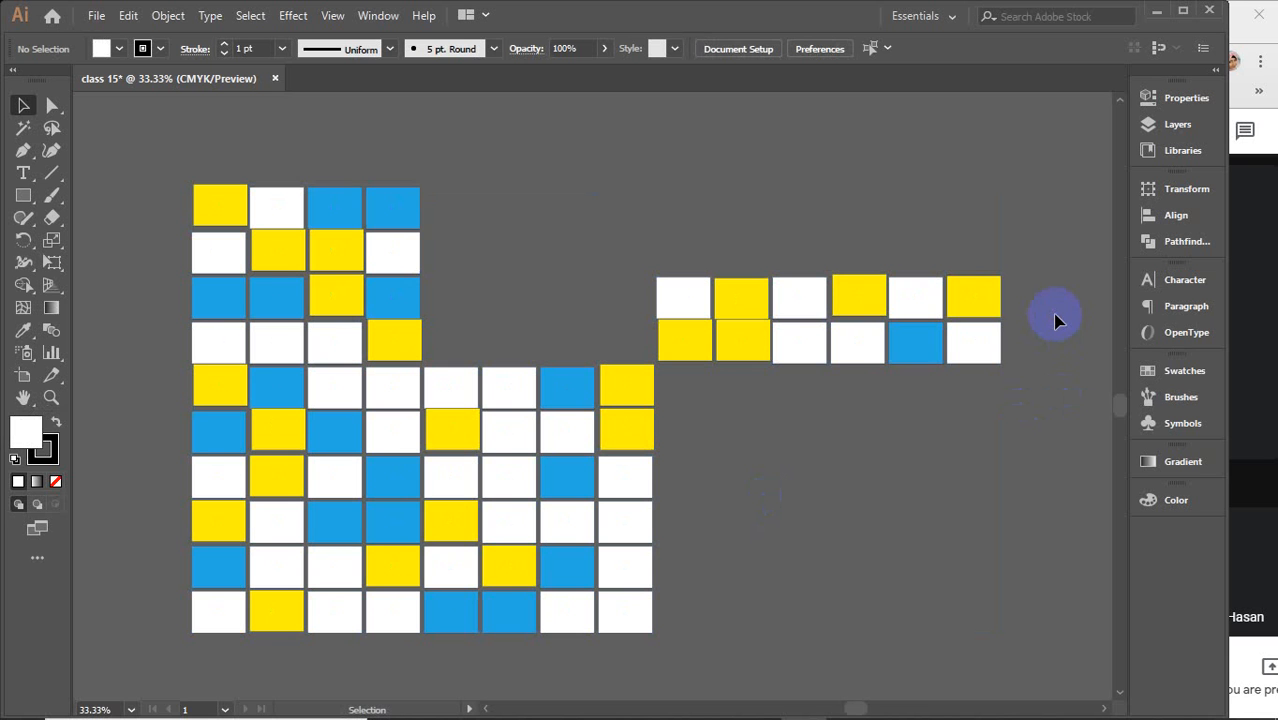
# Undo the last hide and hide the restored rectangles again
pyautogui.hotkey('ctrl', 'alt')
pyautogui.hotkey('ctrl', 'z')
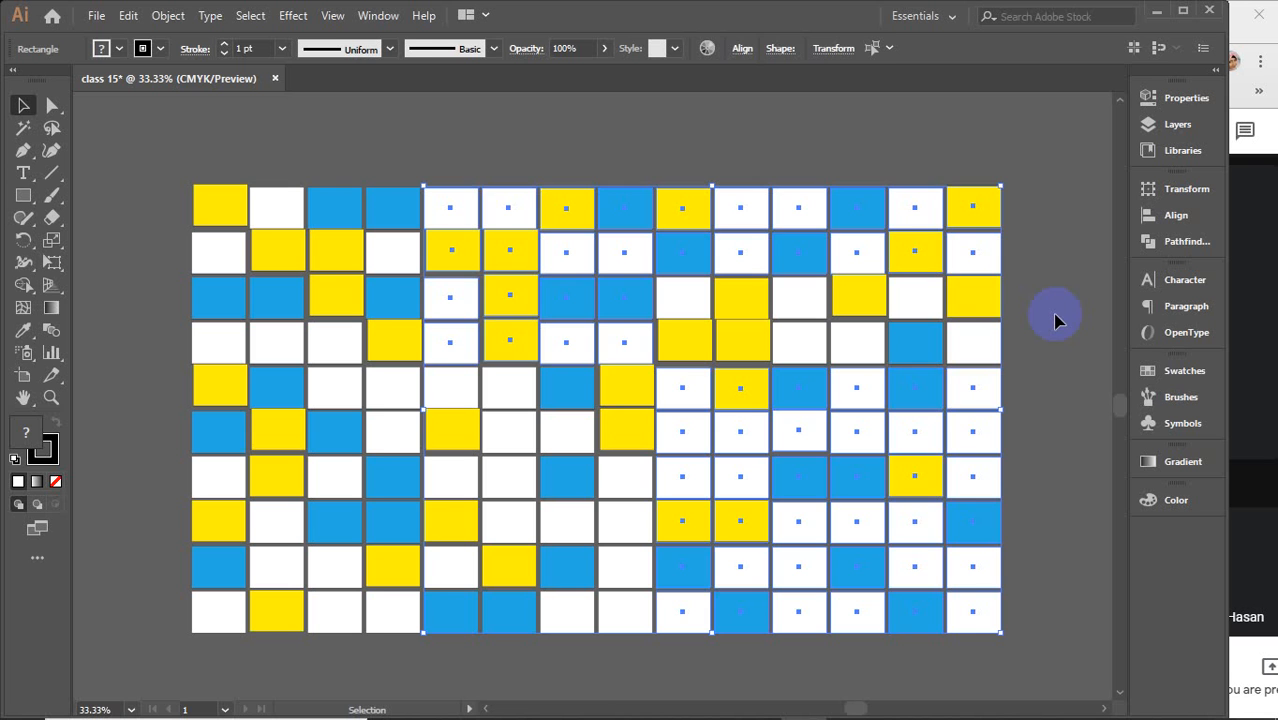
pyautogui.press('Delete')
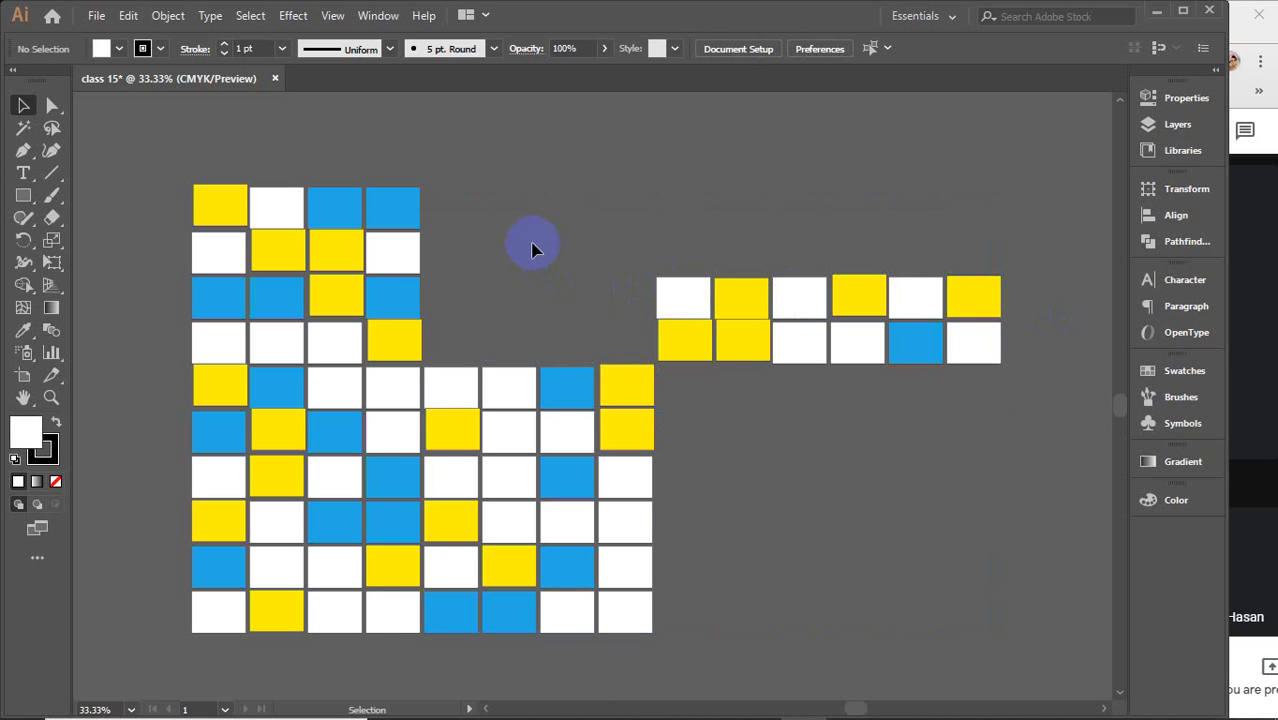
# Redo and then undo Unlock All from the canvas context menu
pyautogui.rightClick(379, 259)
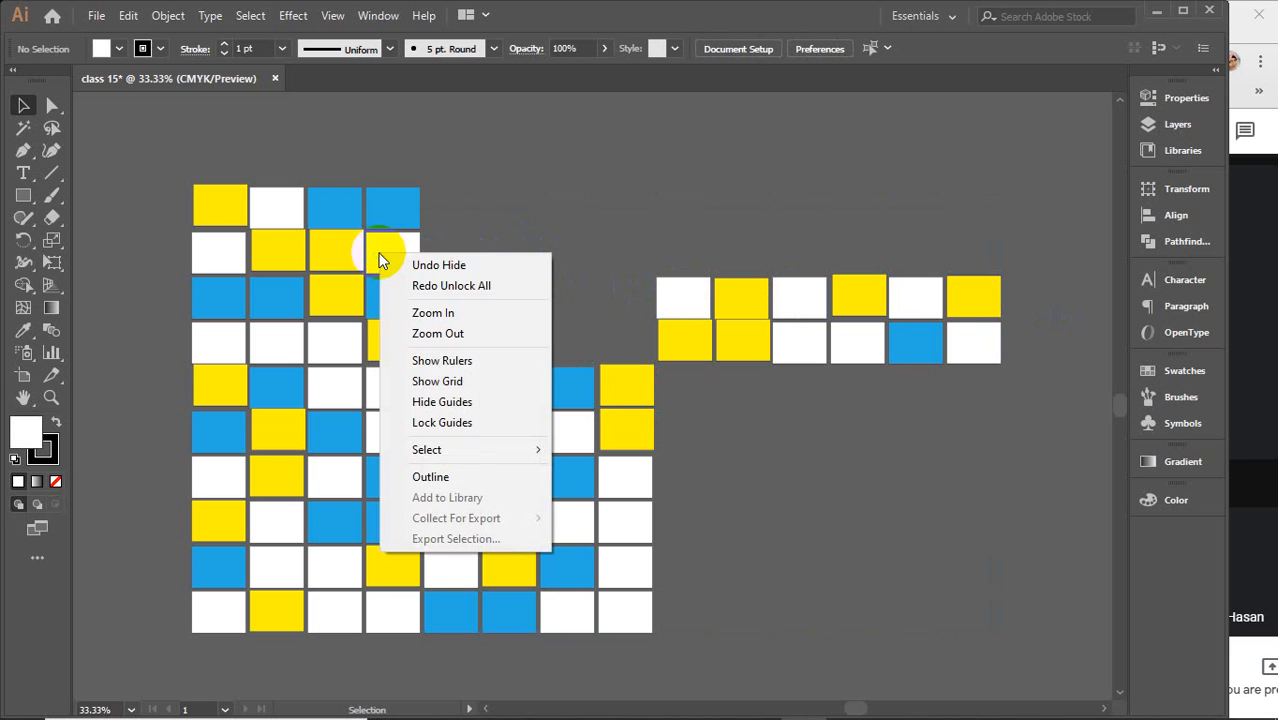
pyautogui.click(443, 287)
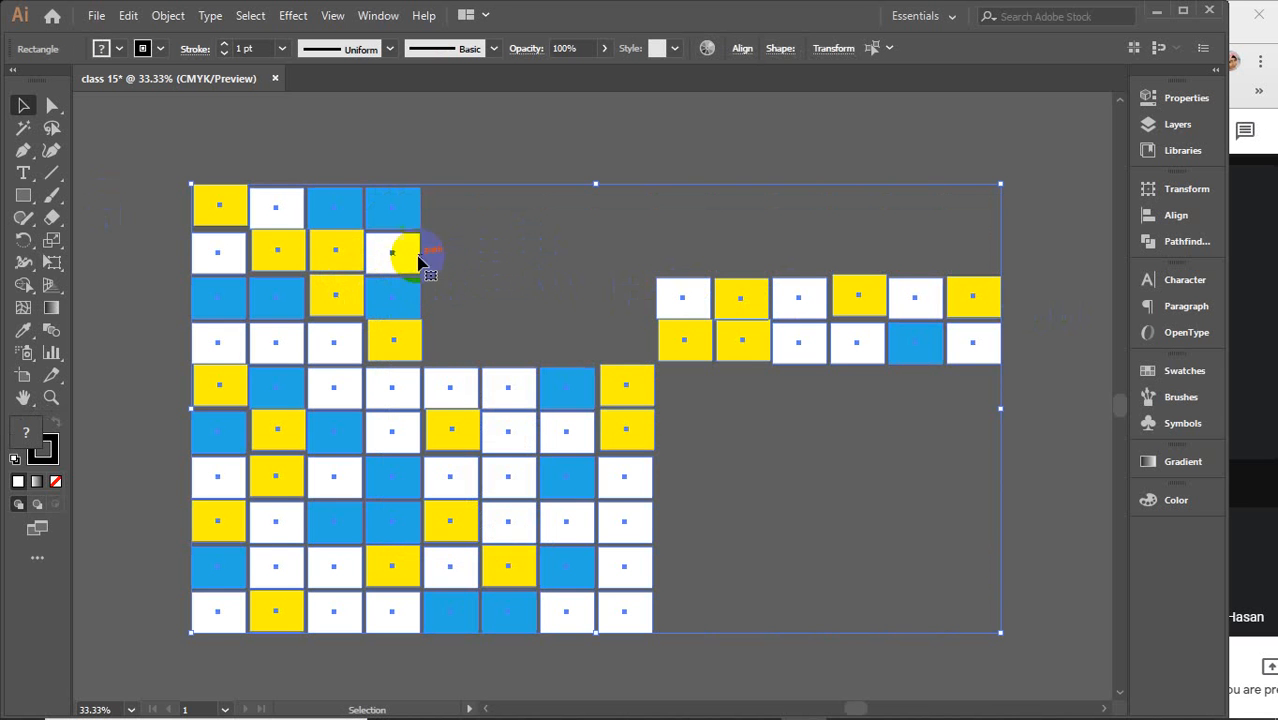
pyautogui.rightClick(454, 258)
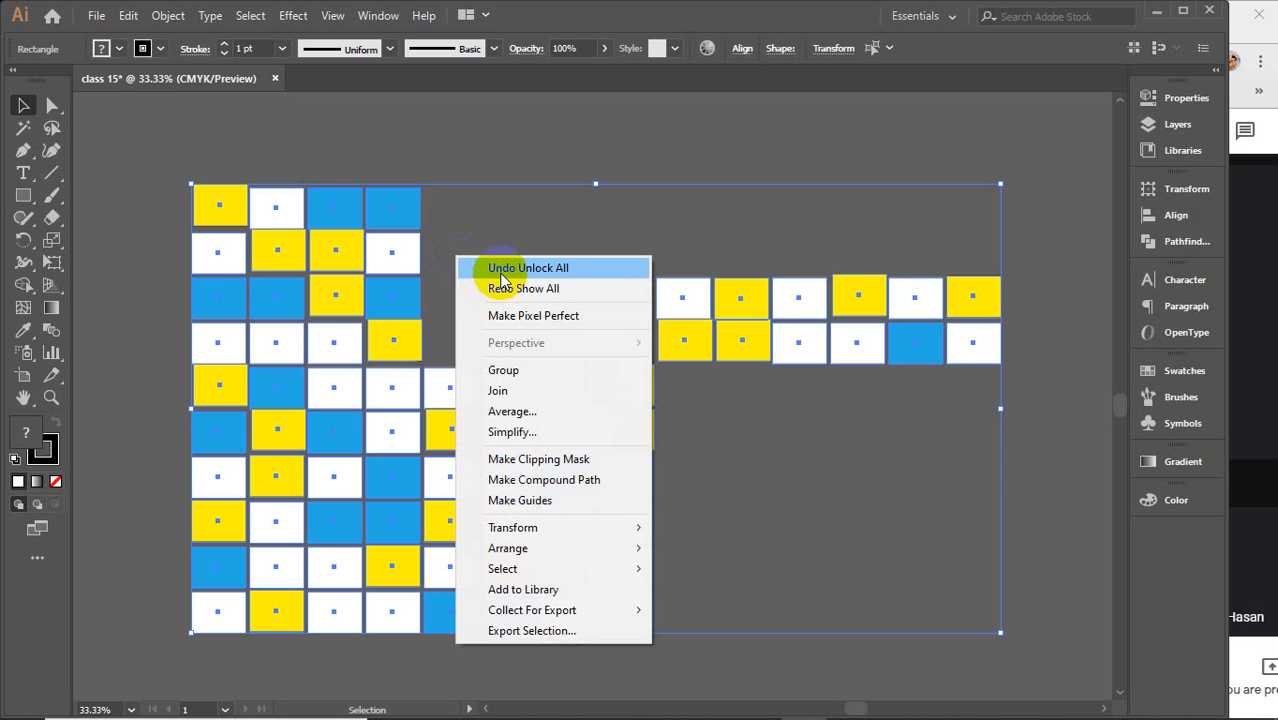
pyautogui.click(490, 268)
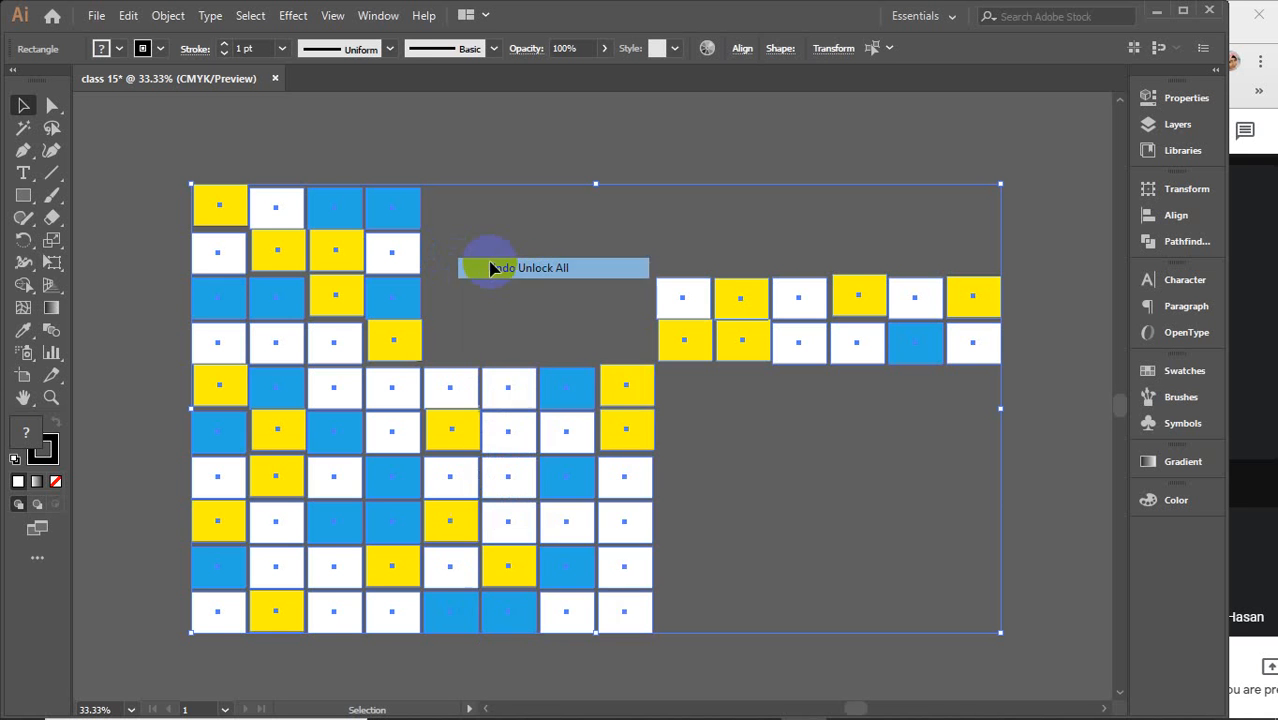
# Undo and then redo the last Hide from the canvas context menu
pyautogui.rightClick(466, 264)
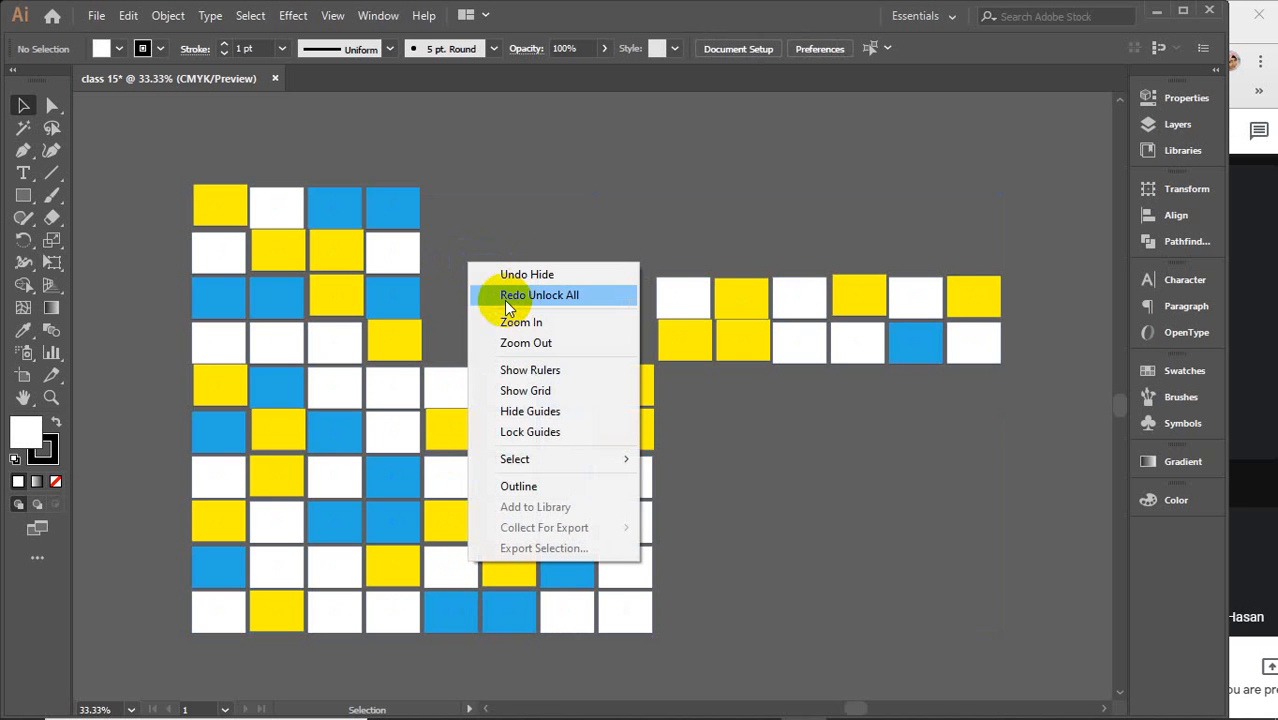
pyautogui.click(510, 276)
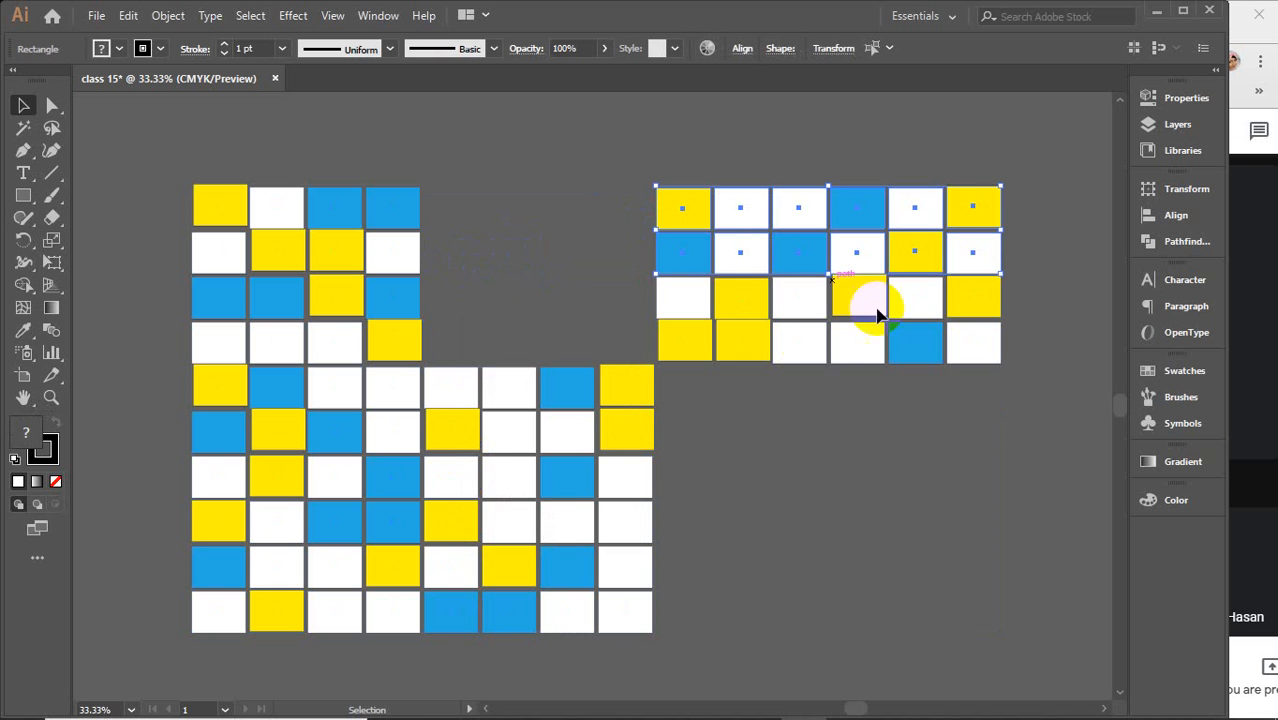
pyautogui.rightClick(515, 277)
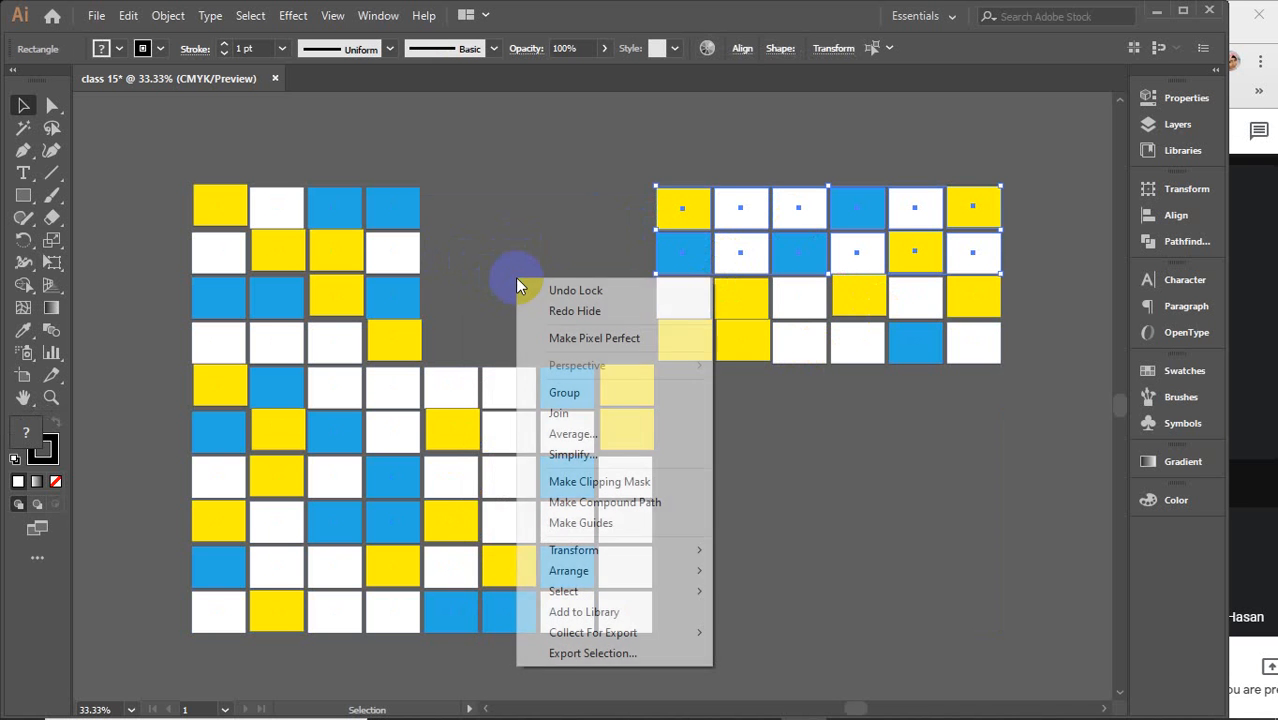
pyautogui.click(572, 311)
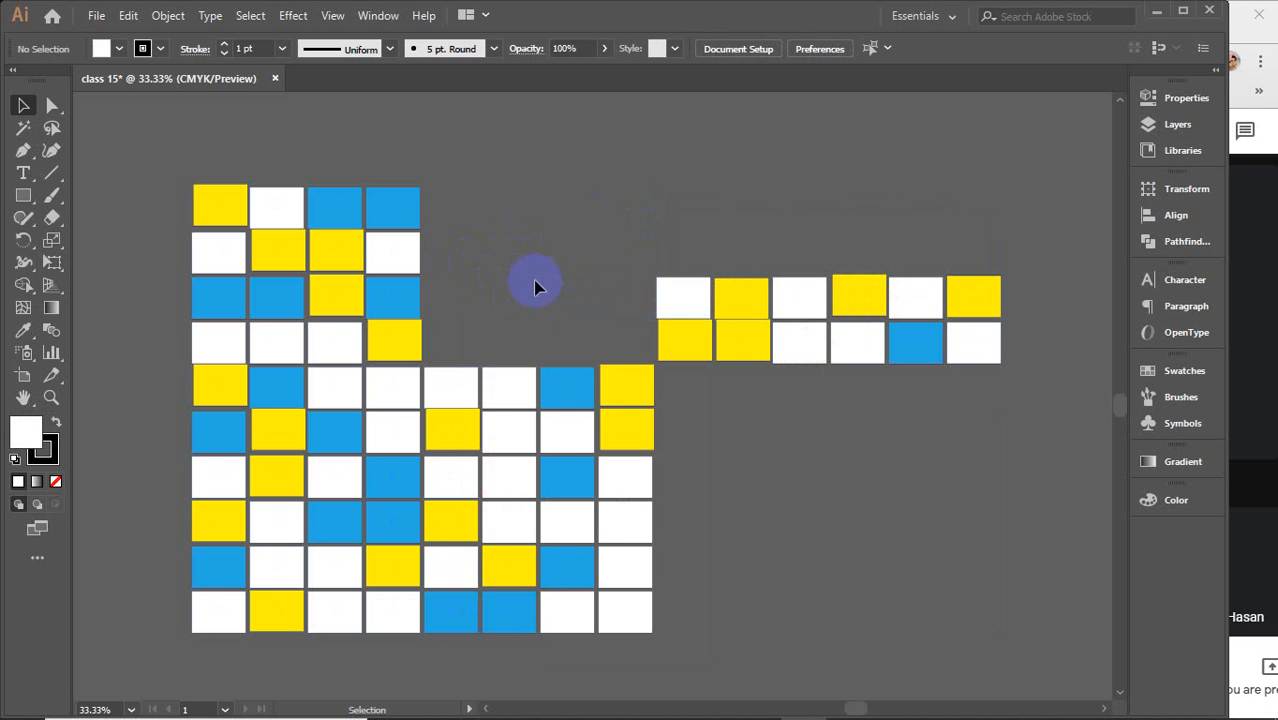
pyautogui.rightClick(535, 287)
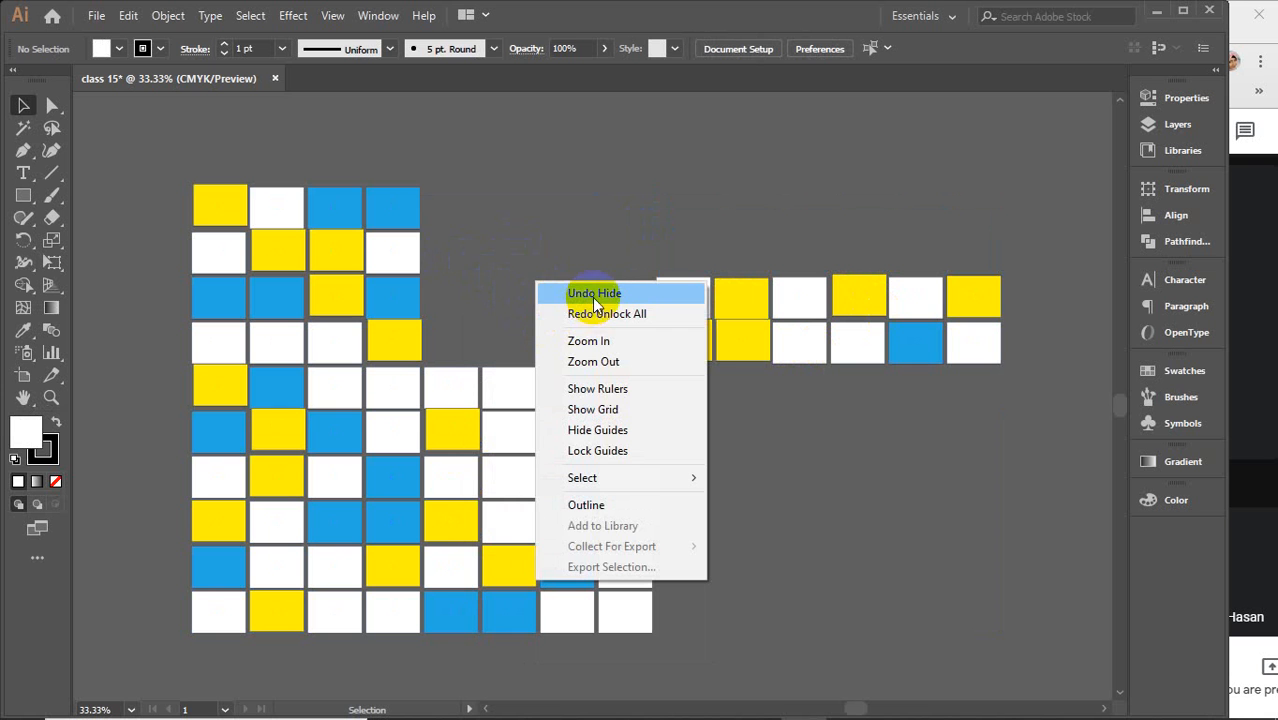
pyautogui.click(472, 244)
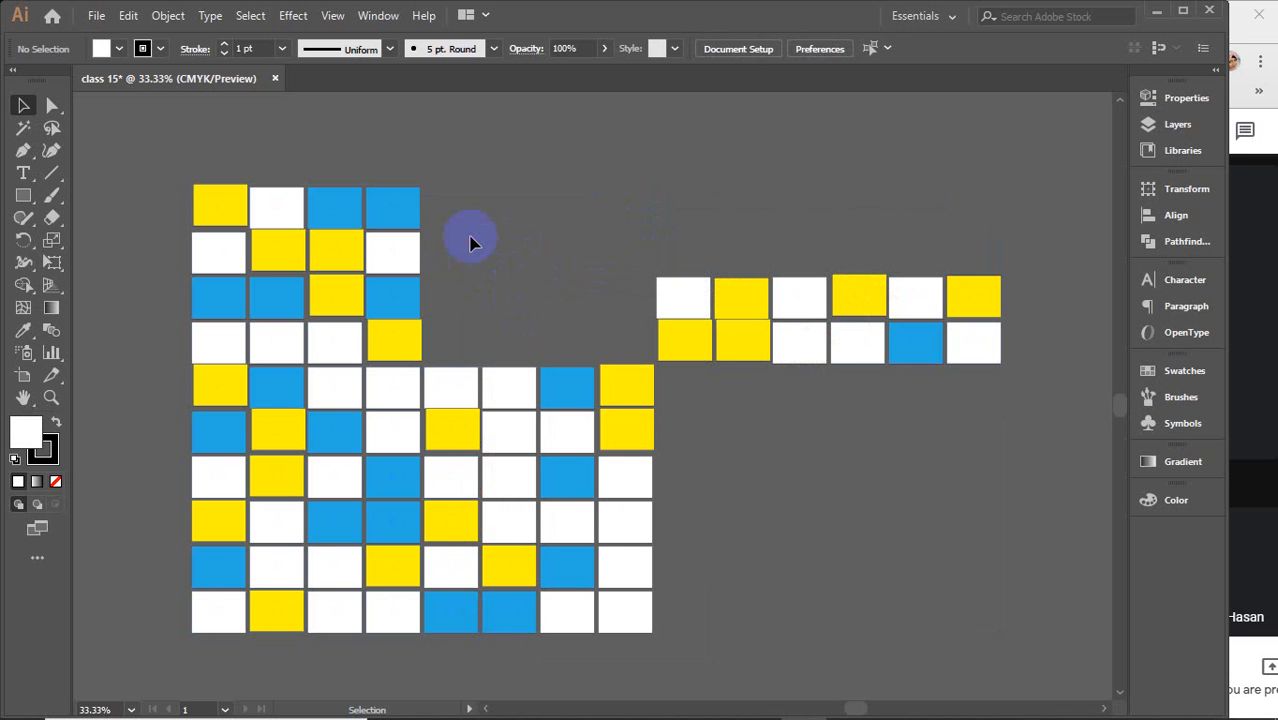
# Show all the hidden rectangles of the grid and deselect them
pyautogui.hotkey('ctrl', 'a')
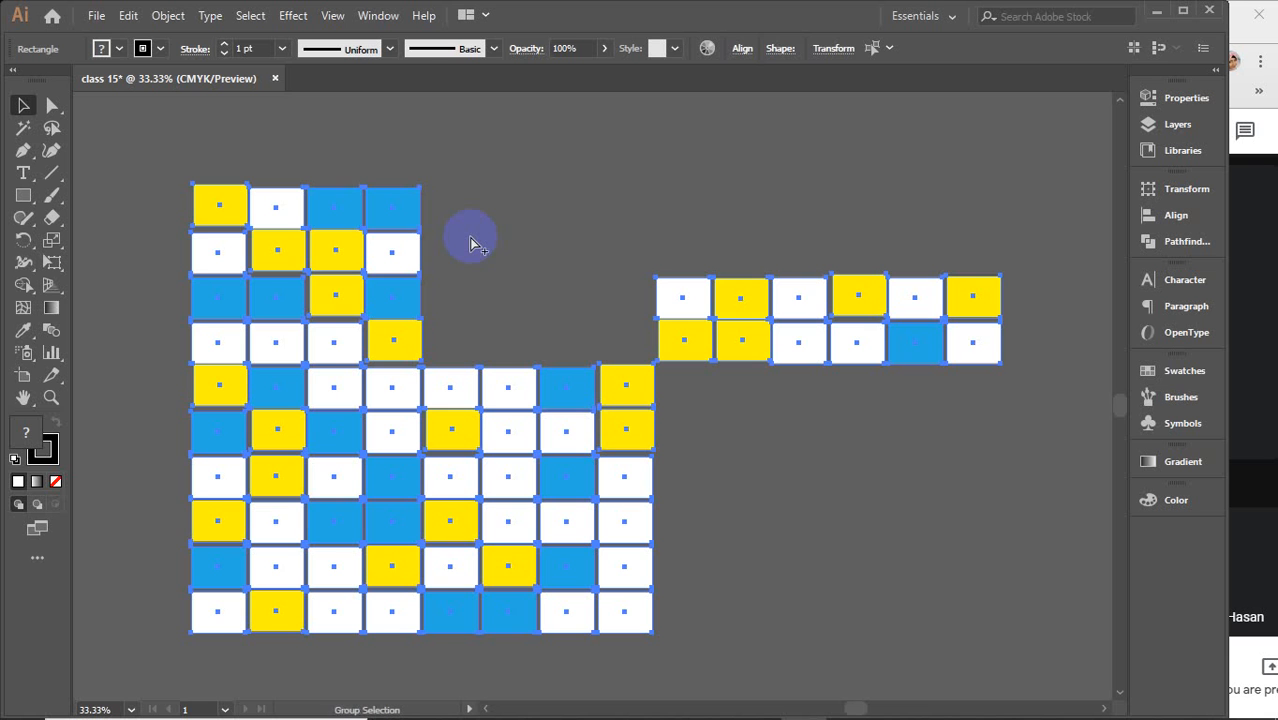
pyautogui.hotkey('ctrl', 'alt', '3')
pyautogui.click(444, 166)
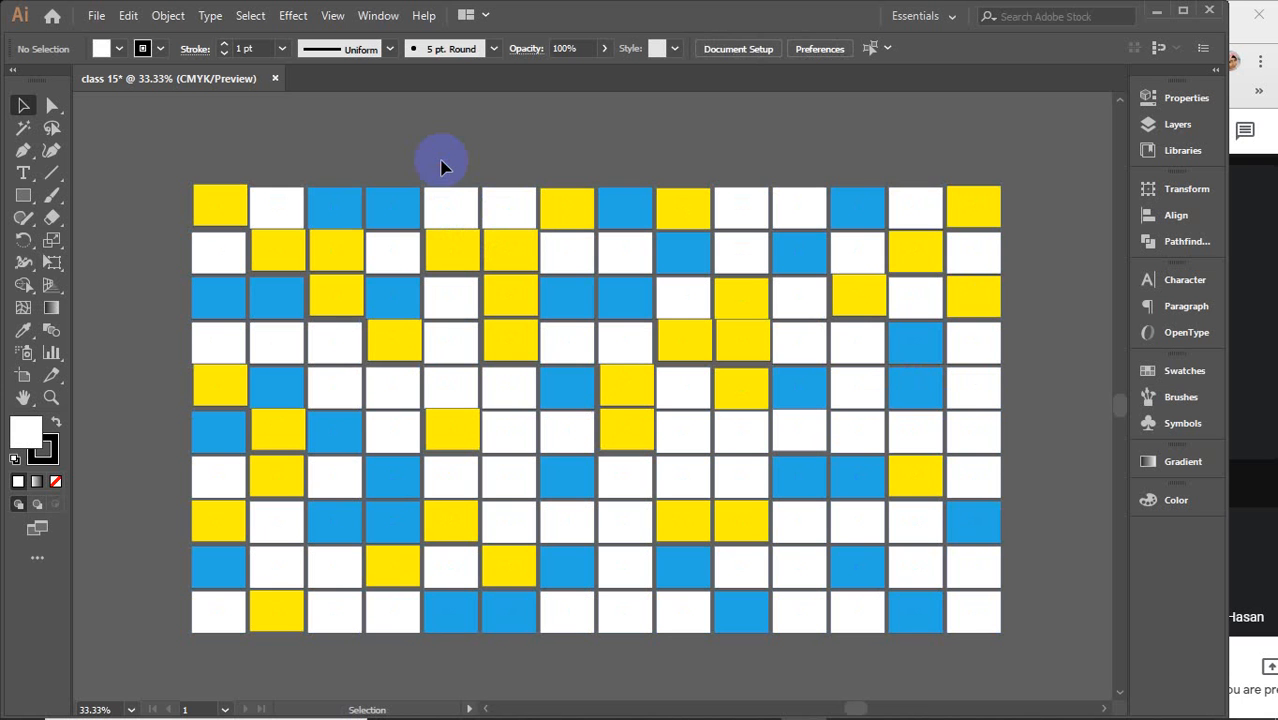
# Delete the entire grid together with the stray rectangles elsewhere on the canvas
pyautogui.moveTo(128, 171); pyautogui.dragTo(1030, 670)
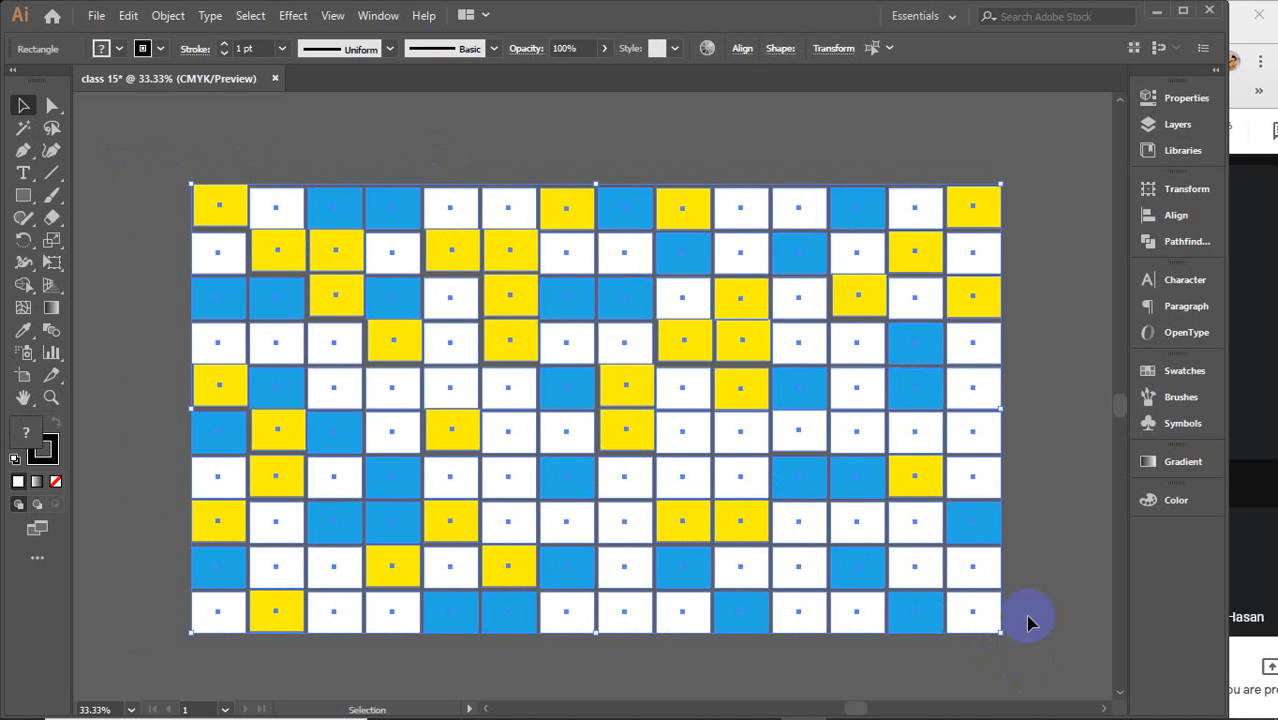
pyautogui.press('Delete')
pyautogui.scroll(-7, 1028, 616)
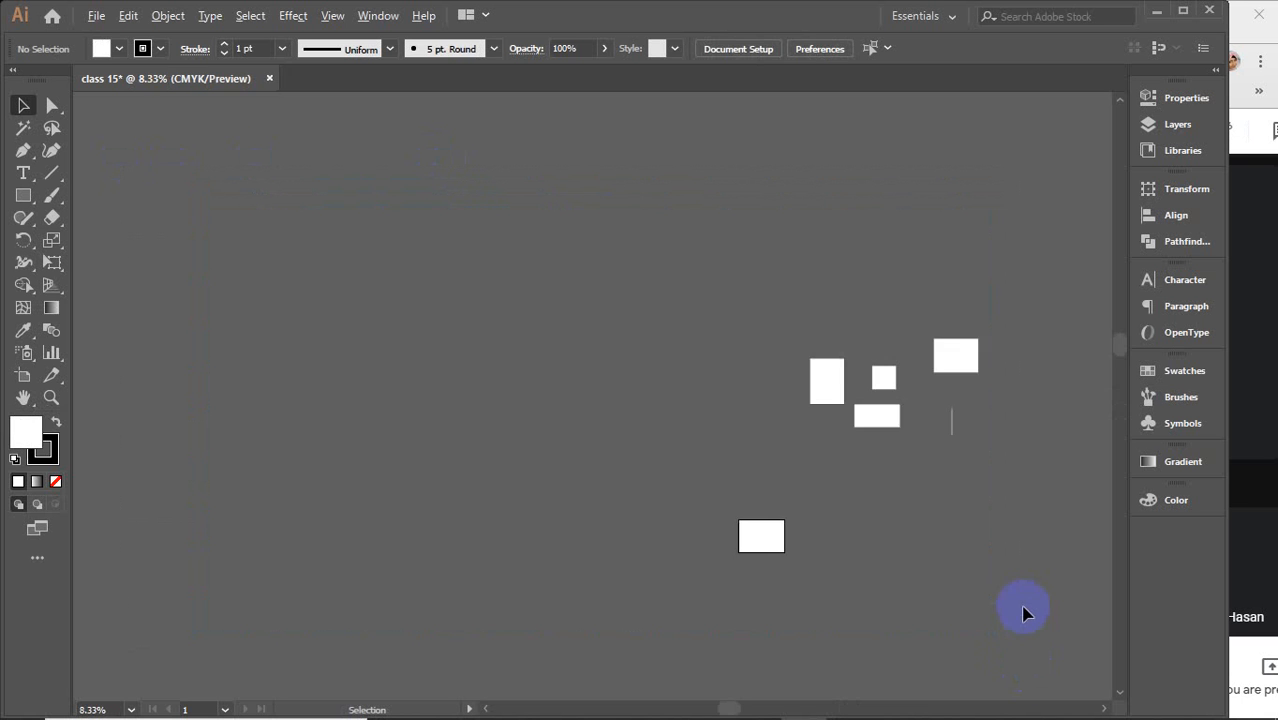
pyautogui.moveTo(442, 209); pyautogui.dragTo(987, 545)
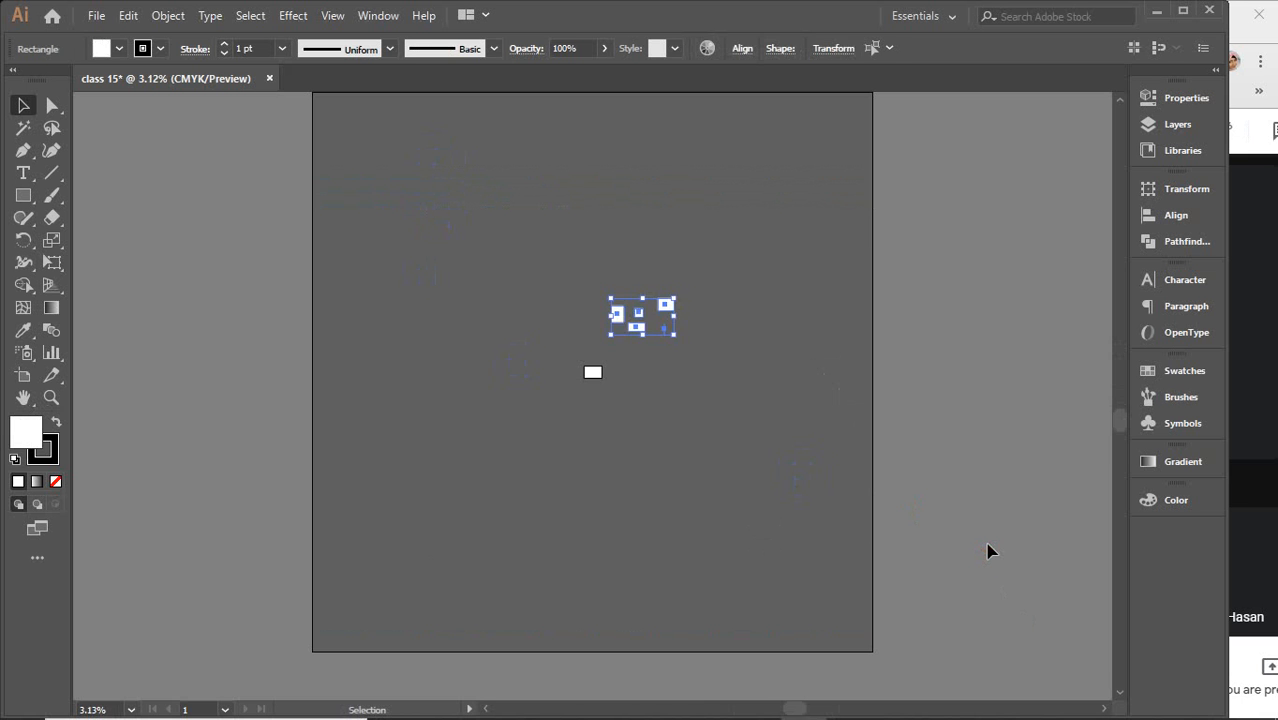
pyautogui.press('Delete')
# Open the Swatches panel, draw a new rectangle near the canvas's upper-left, and switch to the Selection tool
pyautogui.scroll(3, 653, 351)
pyautogui.scroll(2, 519, 266)
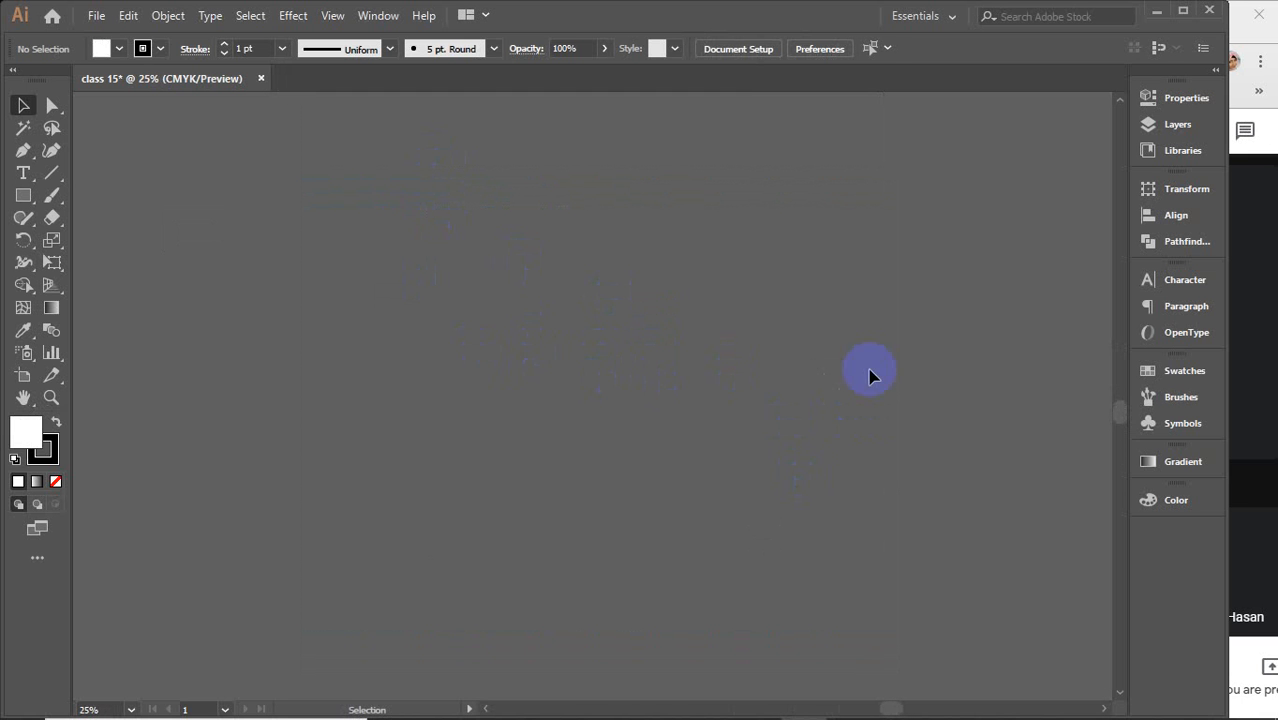
pyautogui.click(1190, 374)
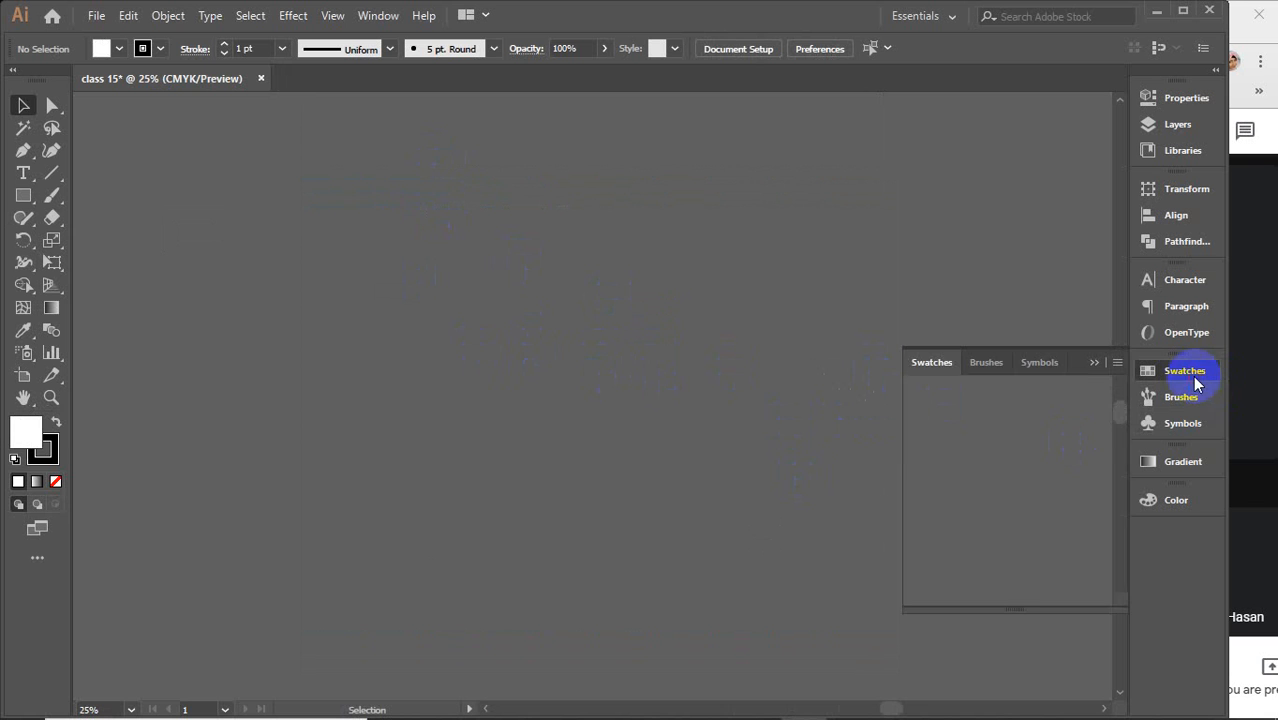
pyautogui.click(24, 197)
pyautogui.moveTo(197, 178); pyautogui.dragTo(375, 291)
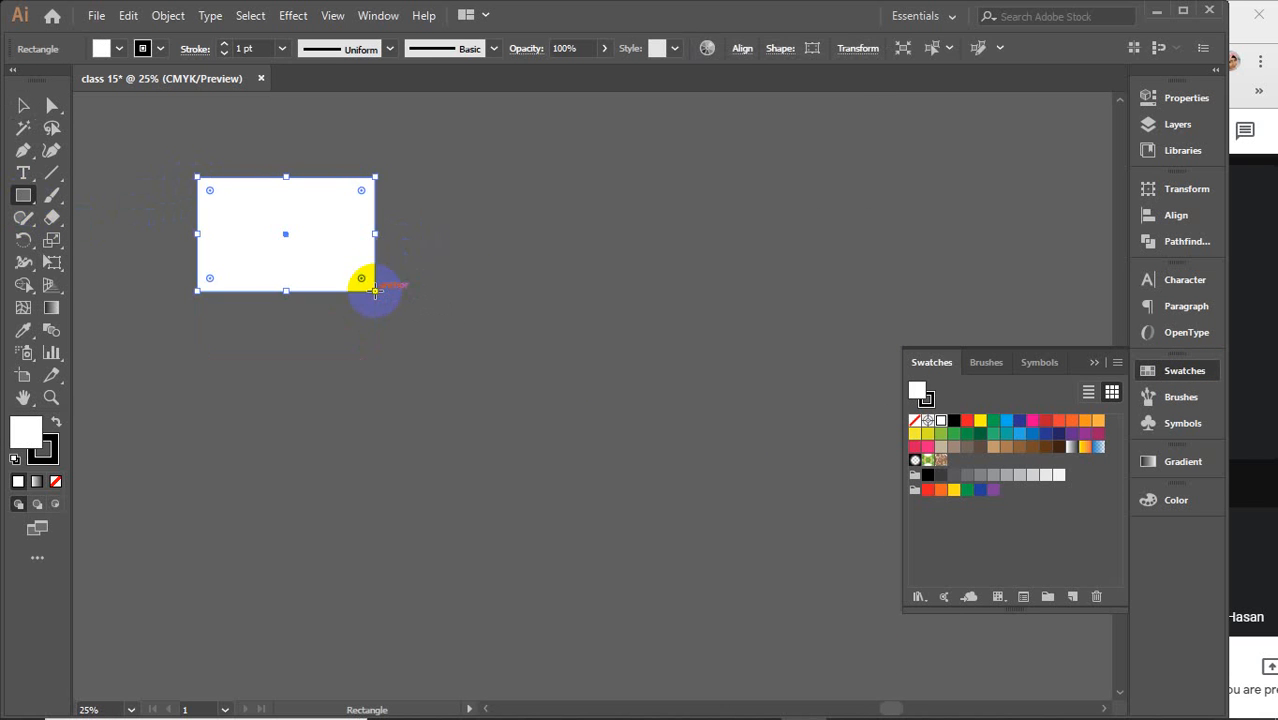
pyautogui.click(20, 176)
pyautogui.click(20, 107)
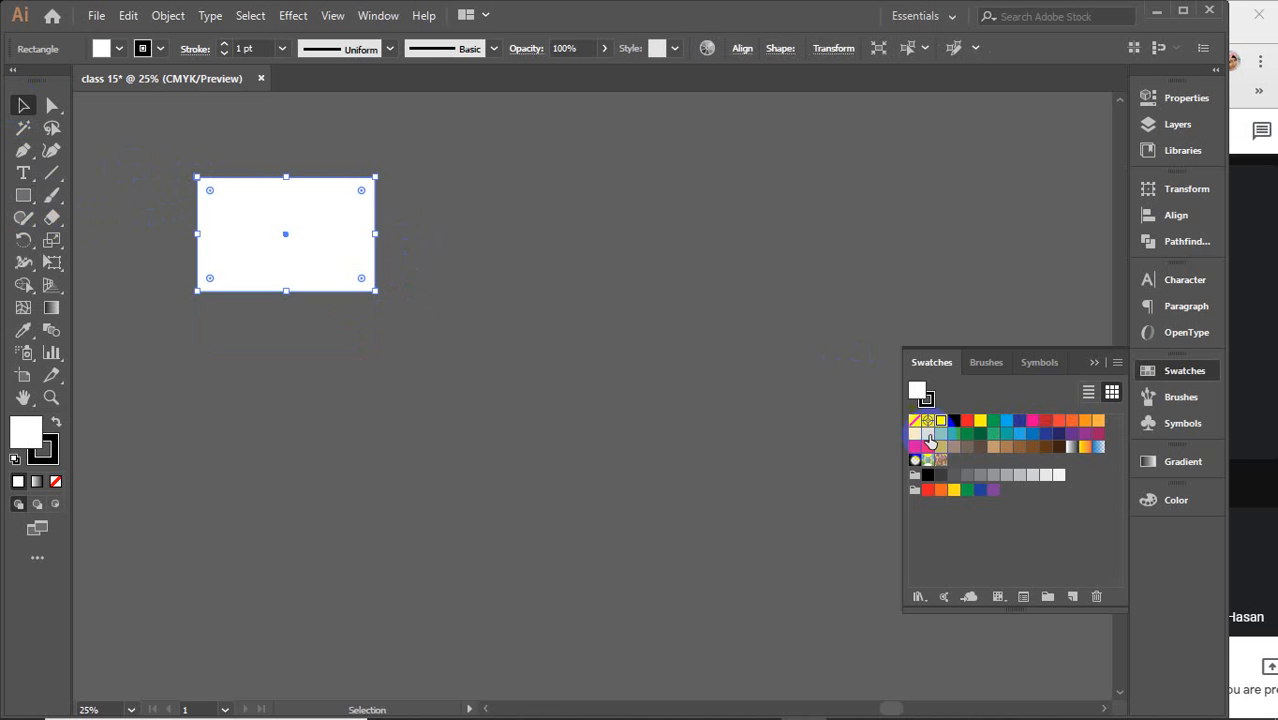
# Fill the rectangle red, then duplicate it to the right and fill the copy yellow
pyautogui.click(954, 421)
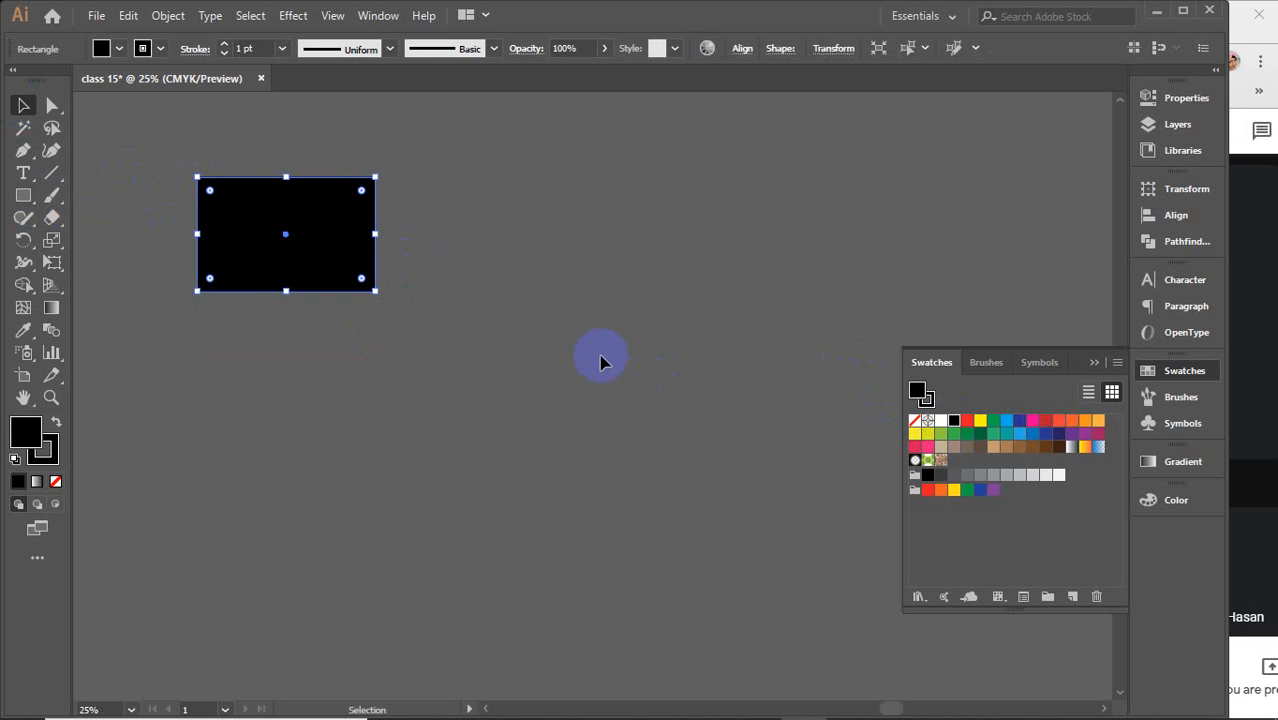
pyautogui.click(967, 420)
pyautogui.moveTo(328, 248); pyautogui.dragTo(503, 256)
pyautogui.click(980, 421)
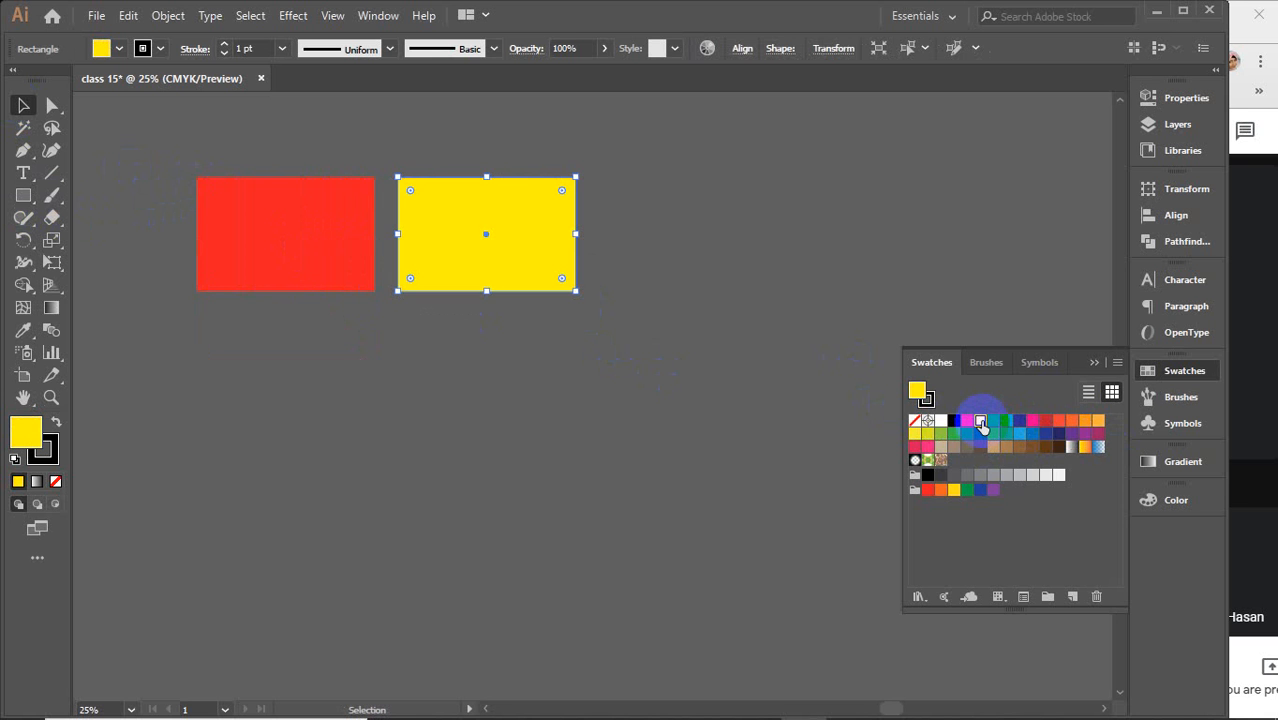
# Repeat the duplication to add a third rectangle in the row and fill it green
pyautogui.hotkey('ctrl', 'd')
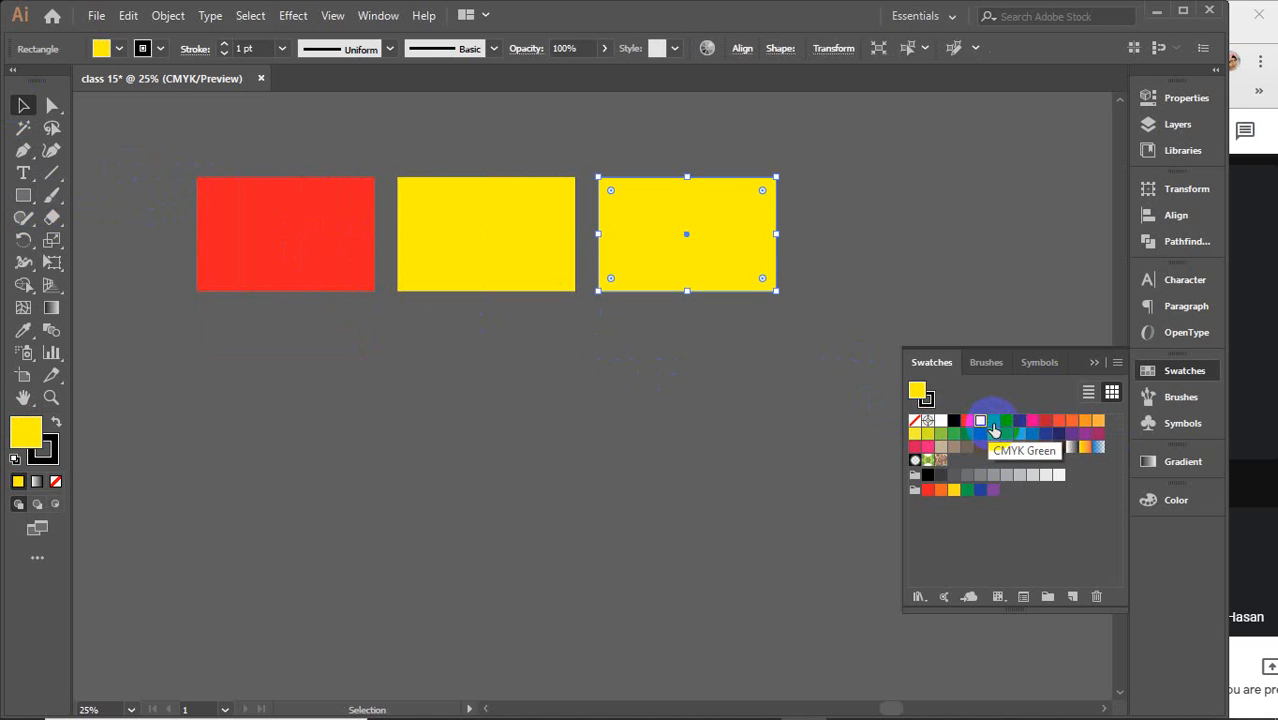
pyautogui.click(993, 422)
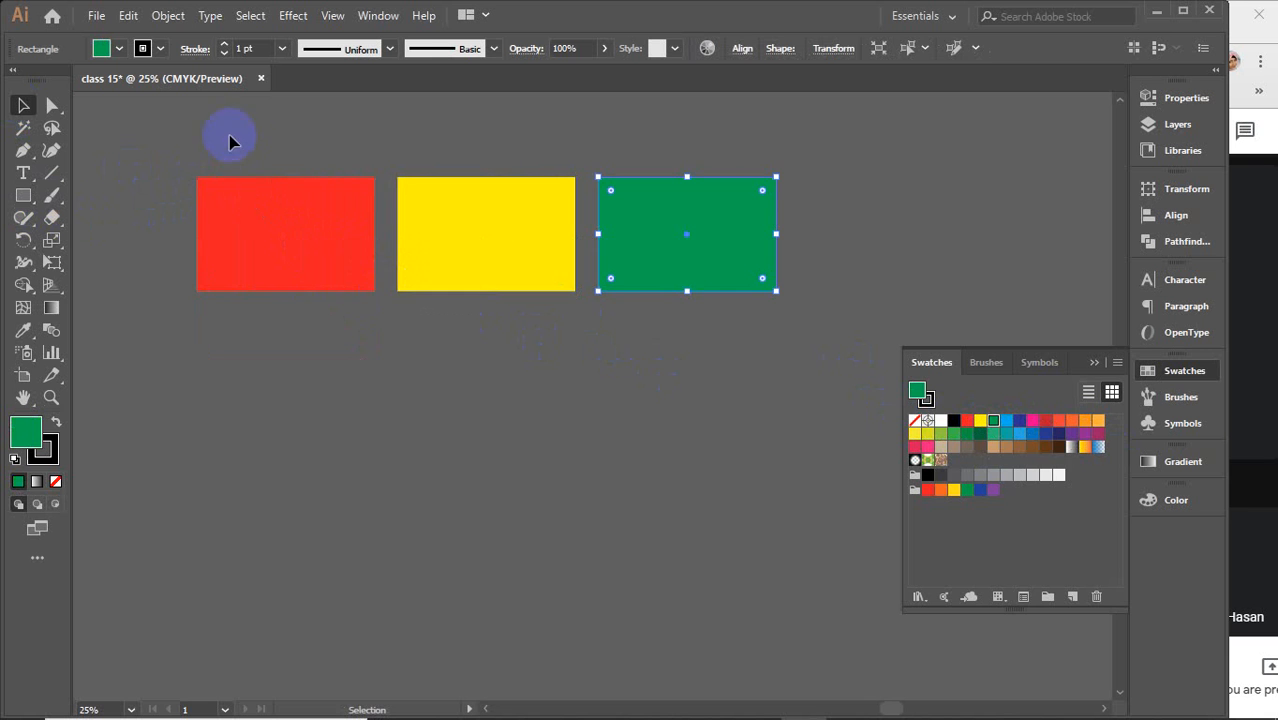
# Select the row of three rectangles and duplicate it directly below as a second row
pyautogui.moveTo(228, 134); pyautogui.dragTo(690, 298)
pyautogui.moveTo(537, 258); pyautogui.dragTo(541, 371)
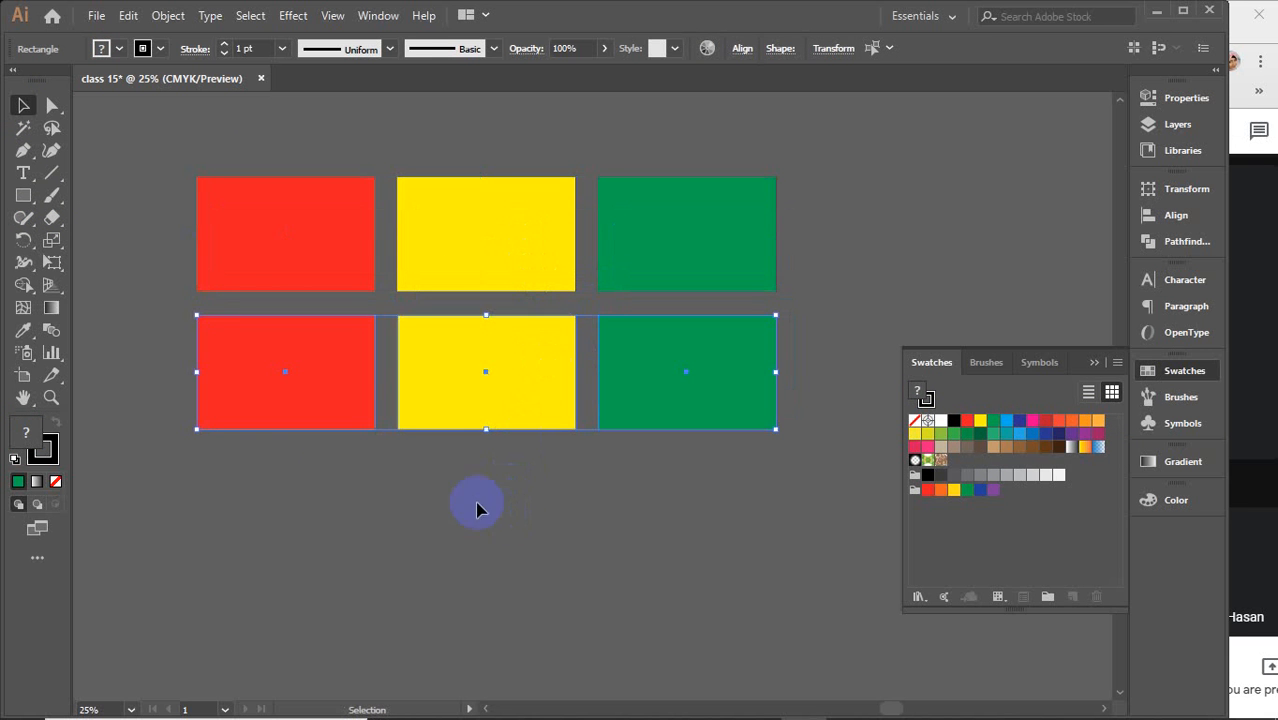
# Recolour the second row's rectangles blue, pink and orange from left to right, then deselect
pyautogui.click(230, 374)
pyautogui.click(996, 432)
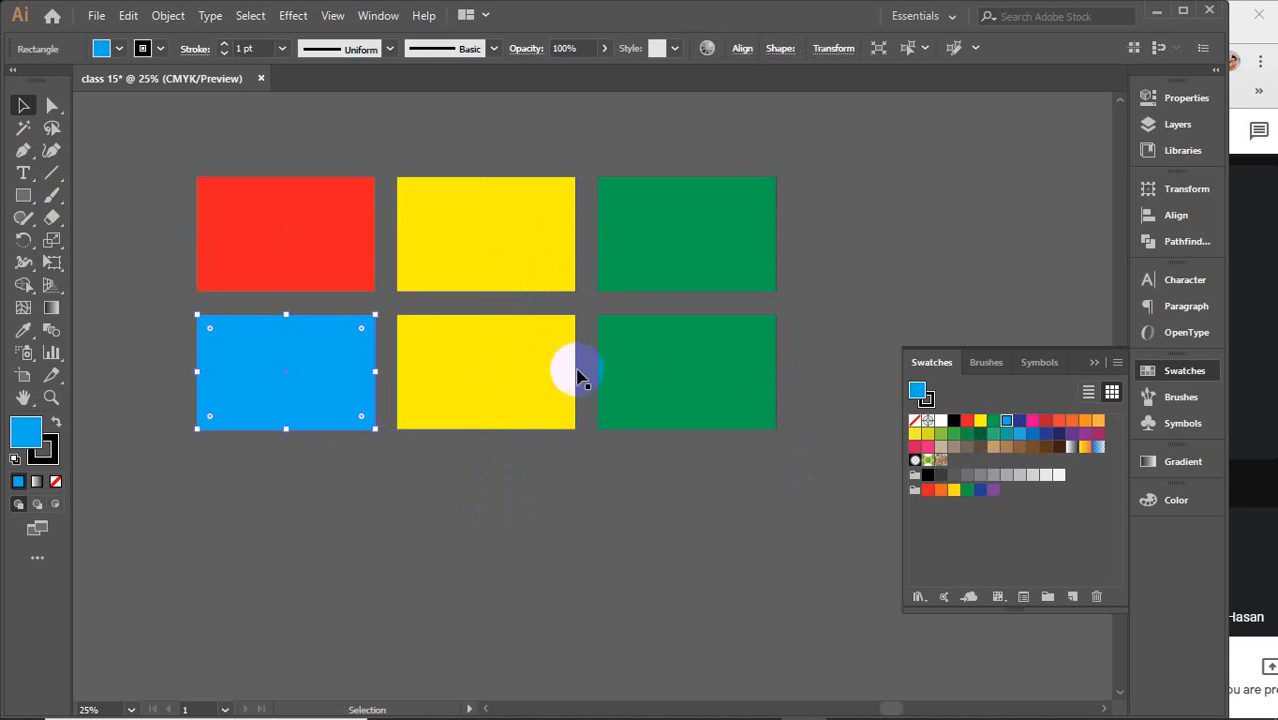
pyautogui.click(528, 368)
pyautogui.click(1033, 421)
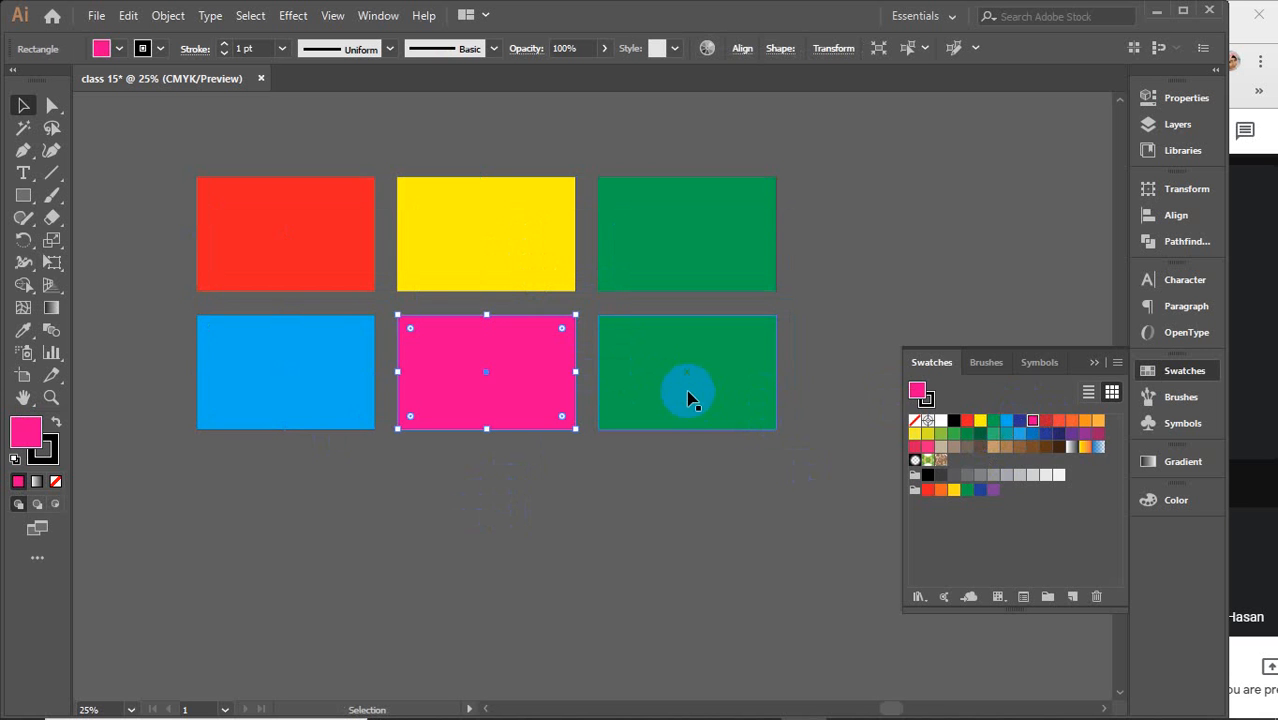
pyautogui.click(690, 394)
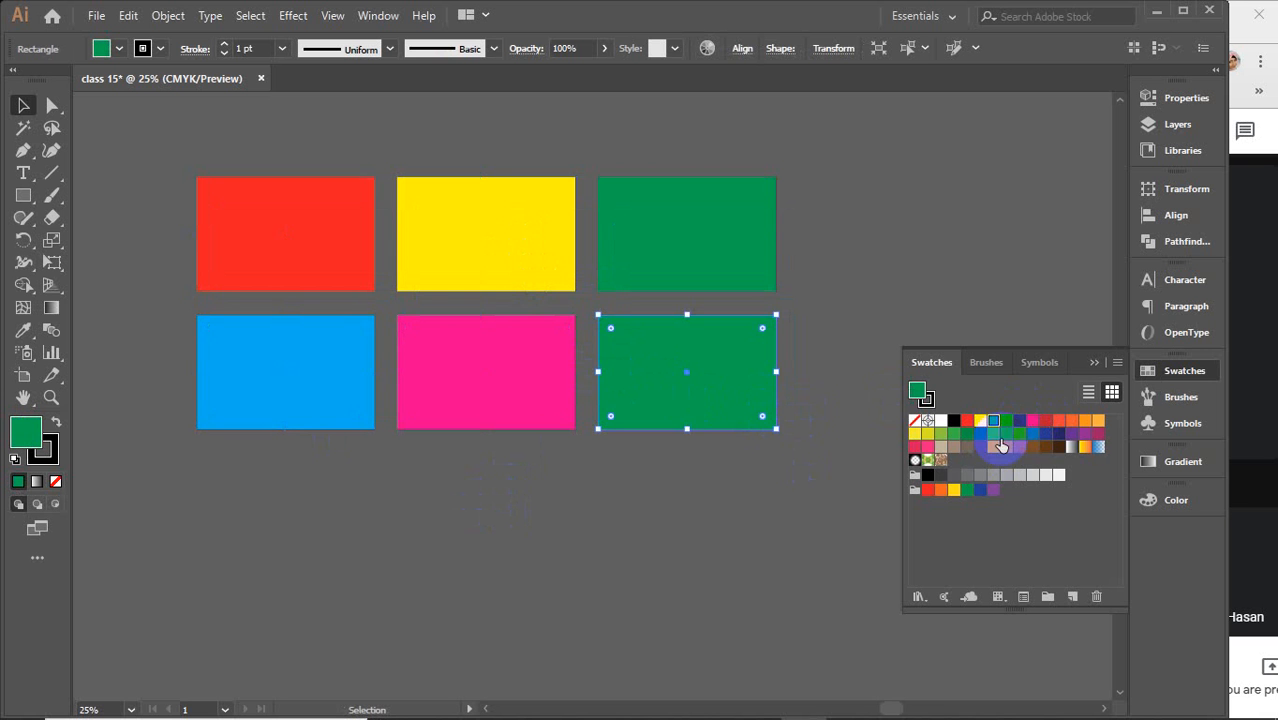
pyautogui.click(1072, 420)
pyautogui.click(475, 500)
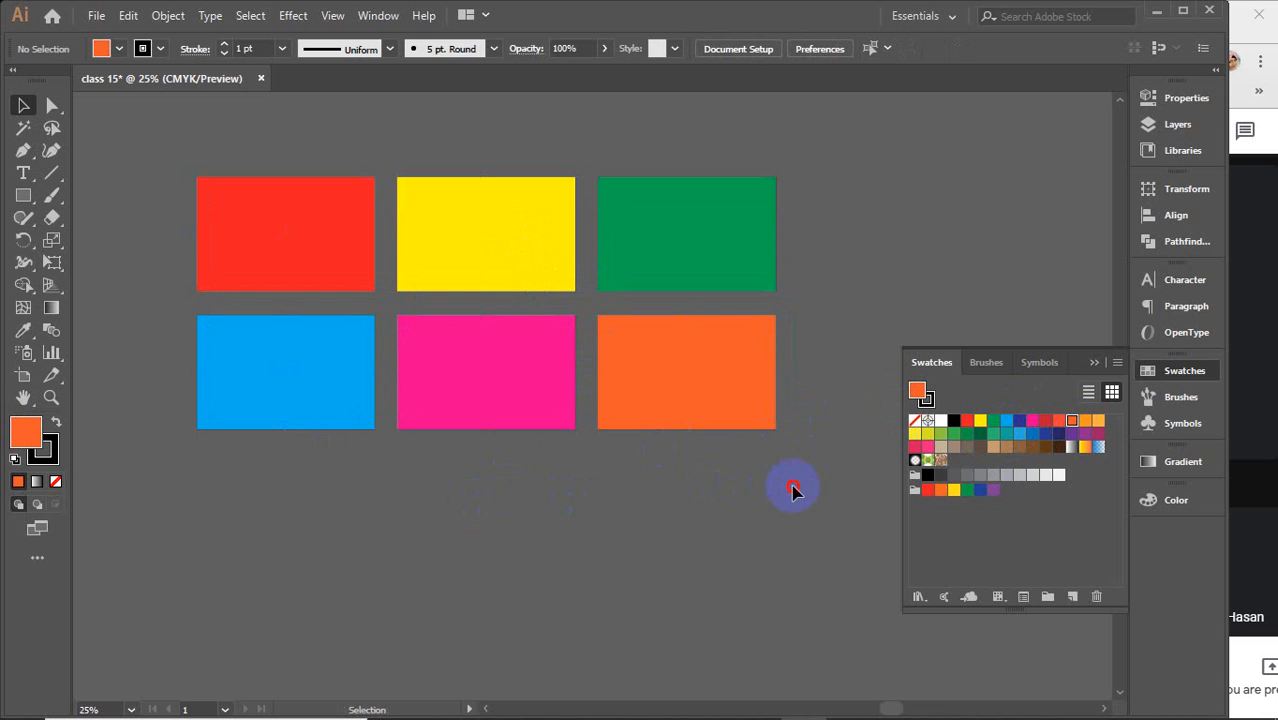
# Select the second row and duplicate it below to create a third row
pyautogui.moveTo(793, 488); pyautogui.dragTo(310, 507)
pyautogui.click(285, 513)
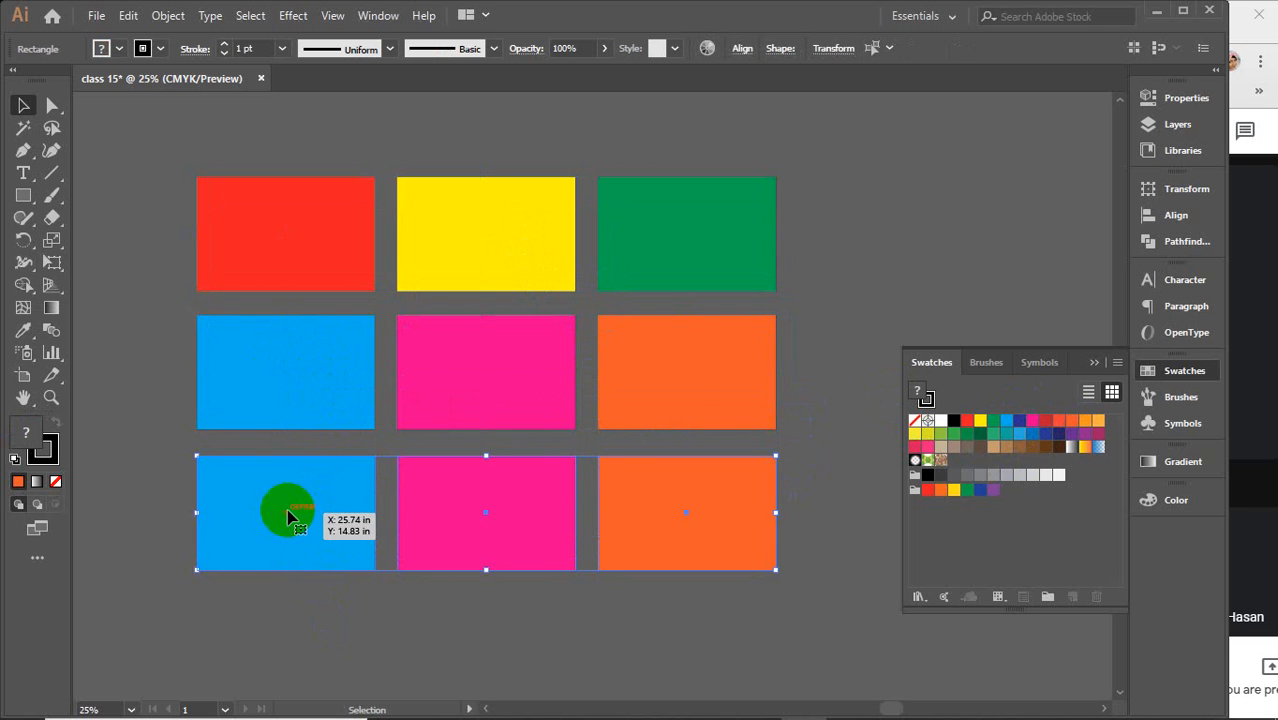
pyautogui.click(300, 599)
# Fill the bottom-left rectangle with a dark navy blue swatch
pyautogui.click(277, 508)
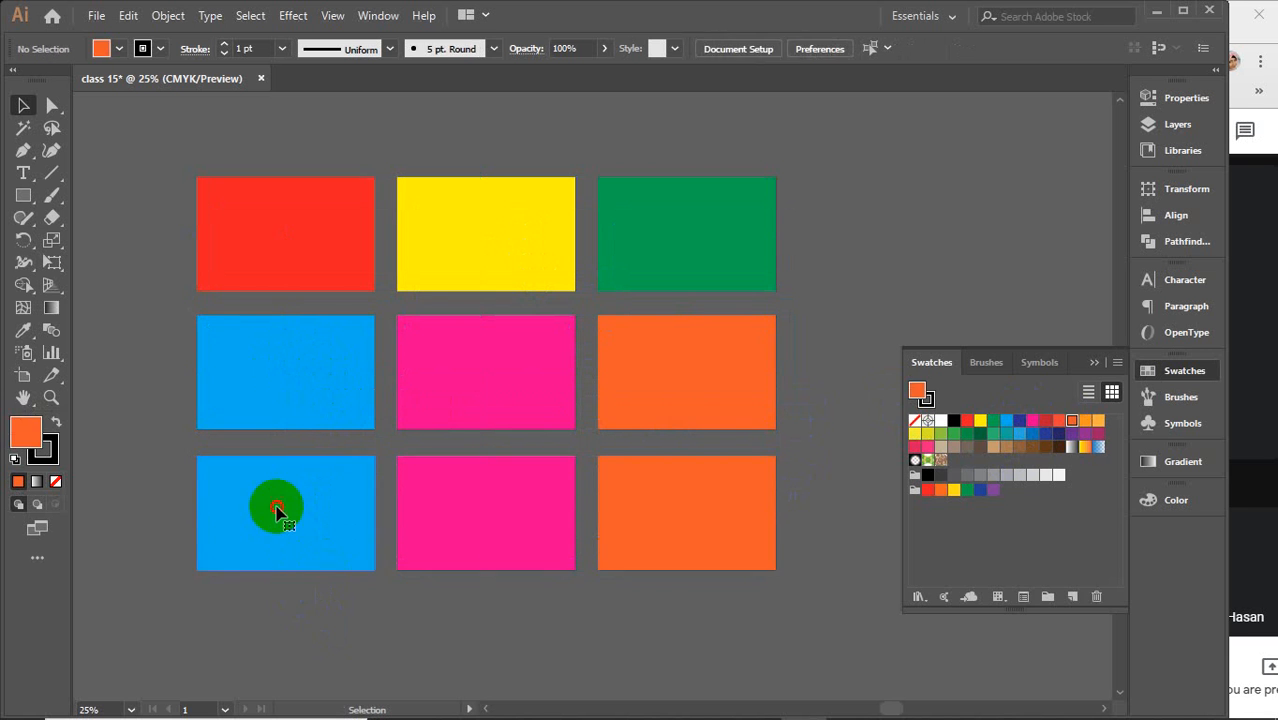
pyautogui.moveTo(920, 447); pyautogui.dragTo(1060, 443)
pyautogui.click(1060, 443)
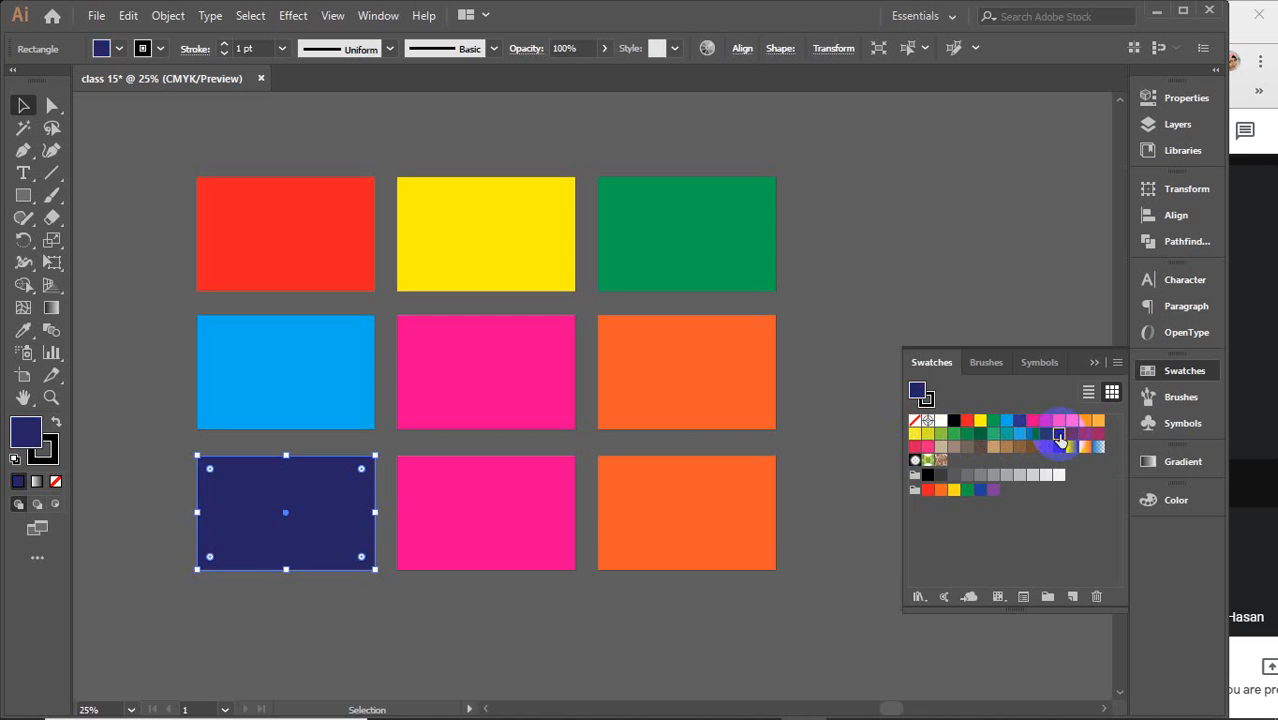
# Fill the bottom-middle rectangle with the tan brown swatch C=30 M=50 Y=75 K=10
pyautogui.click(562, 532)
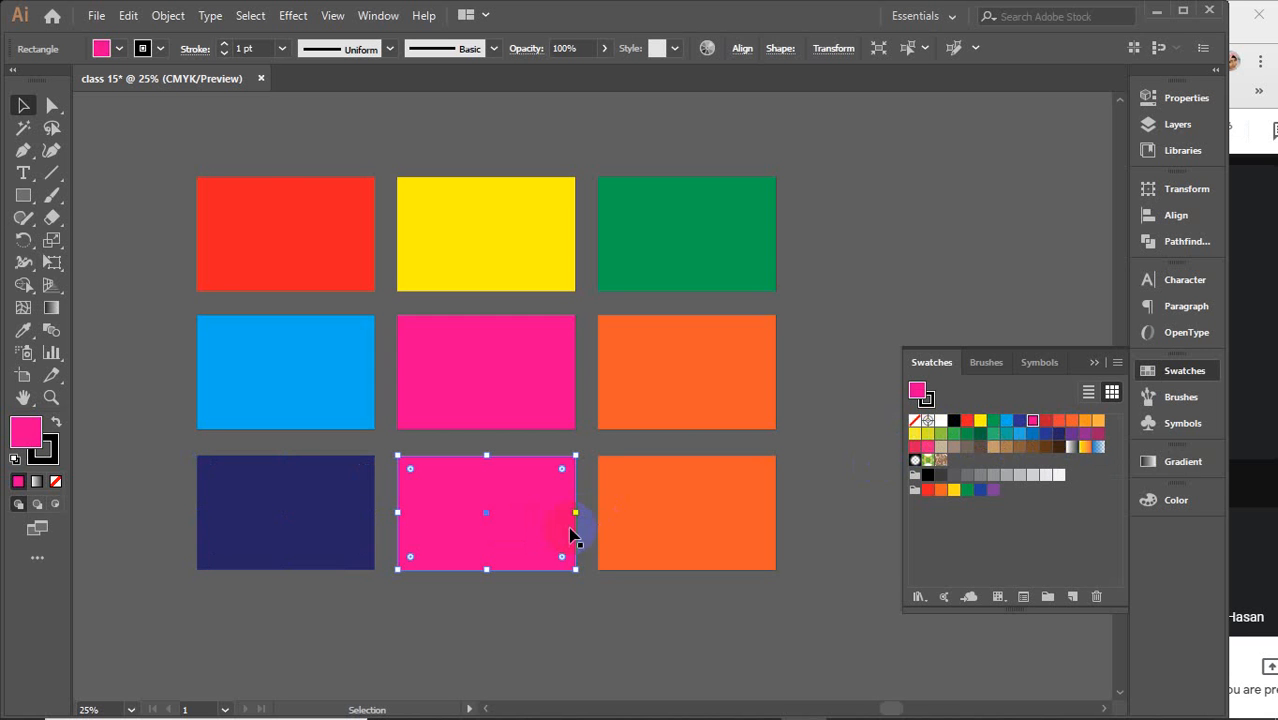
pyautogui.click(1097, 433)
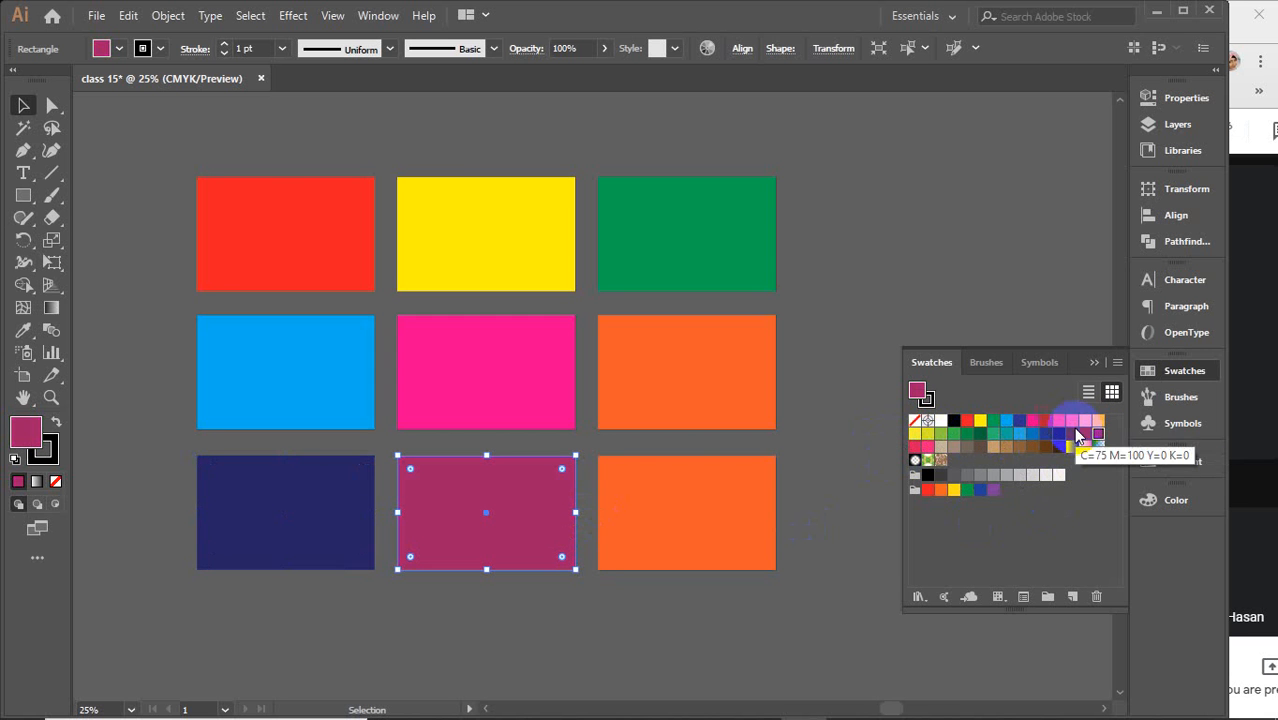
pyautogui.click(996, 447)
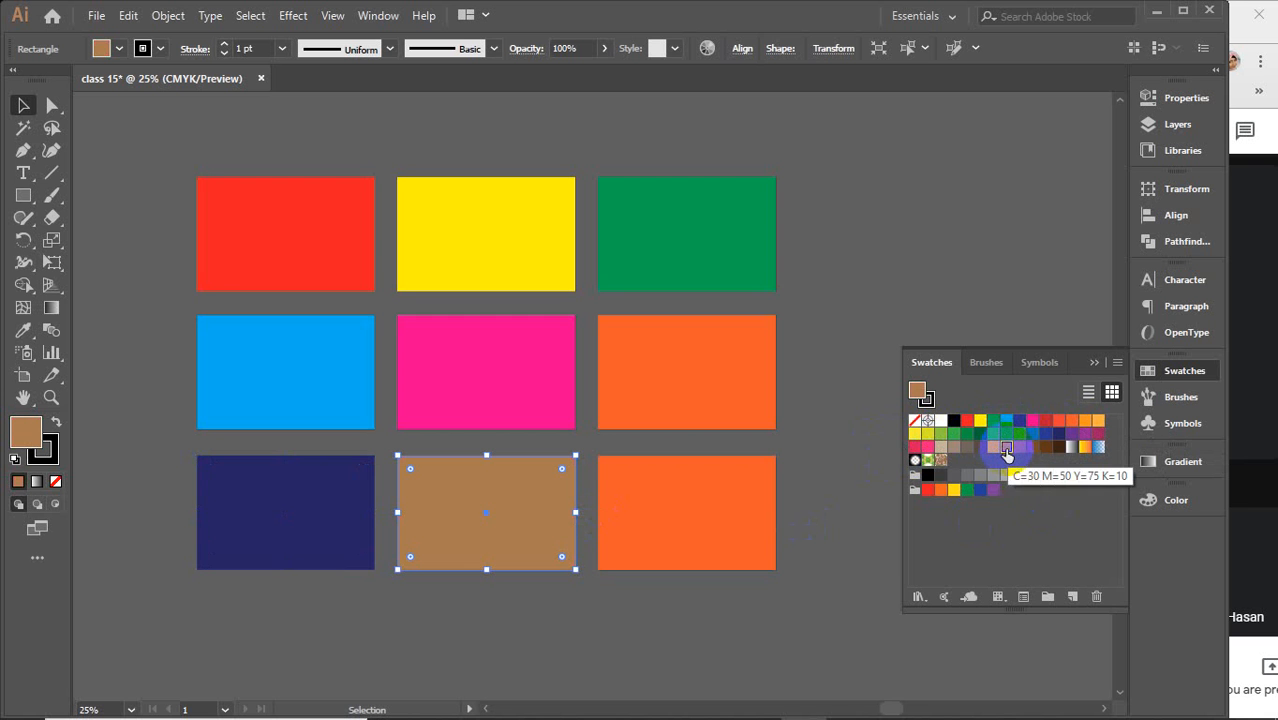
# Try several swatches on the bottom-right rectangle and finish with the light grey C=0 M=0 Y=0 K=5
pyautogui.click(660, 521)
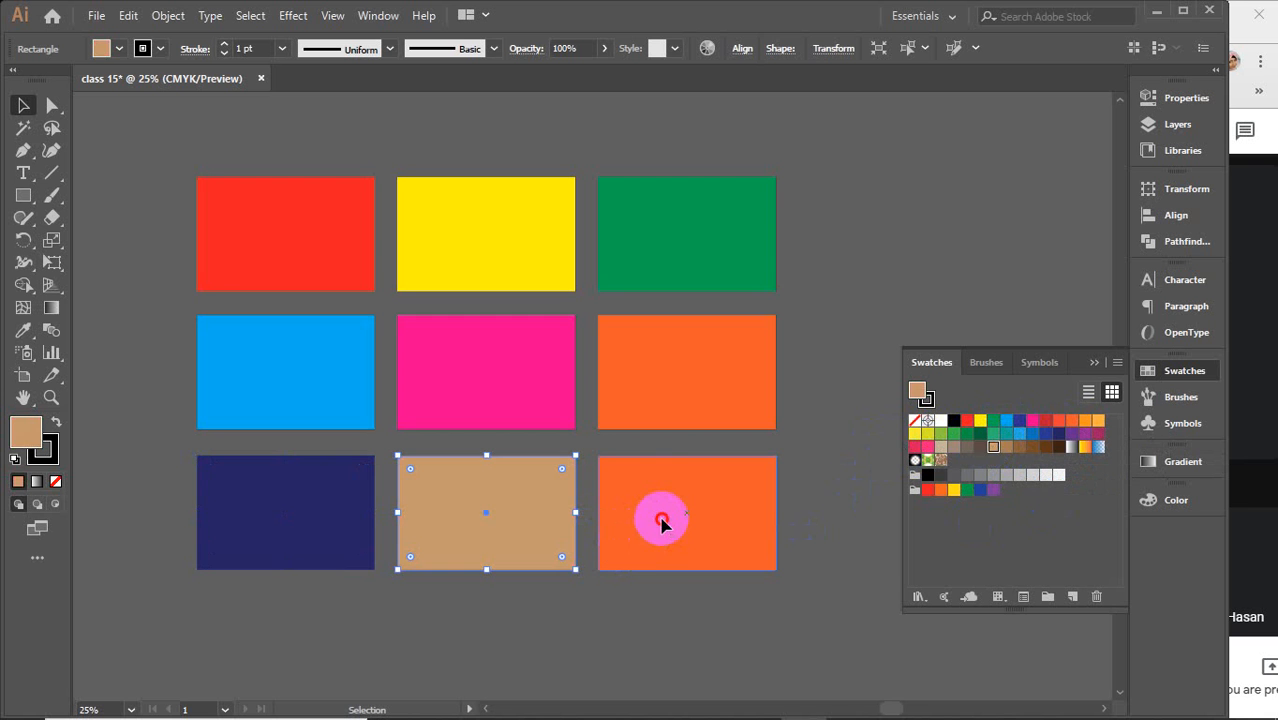
pyautogui.click(940, 435)
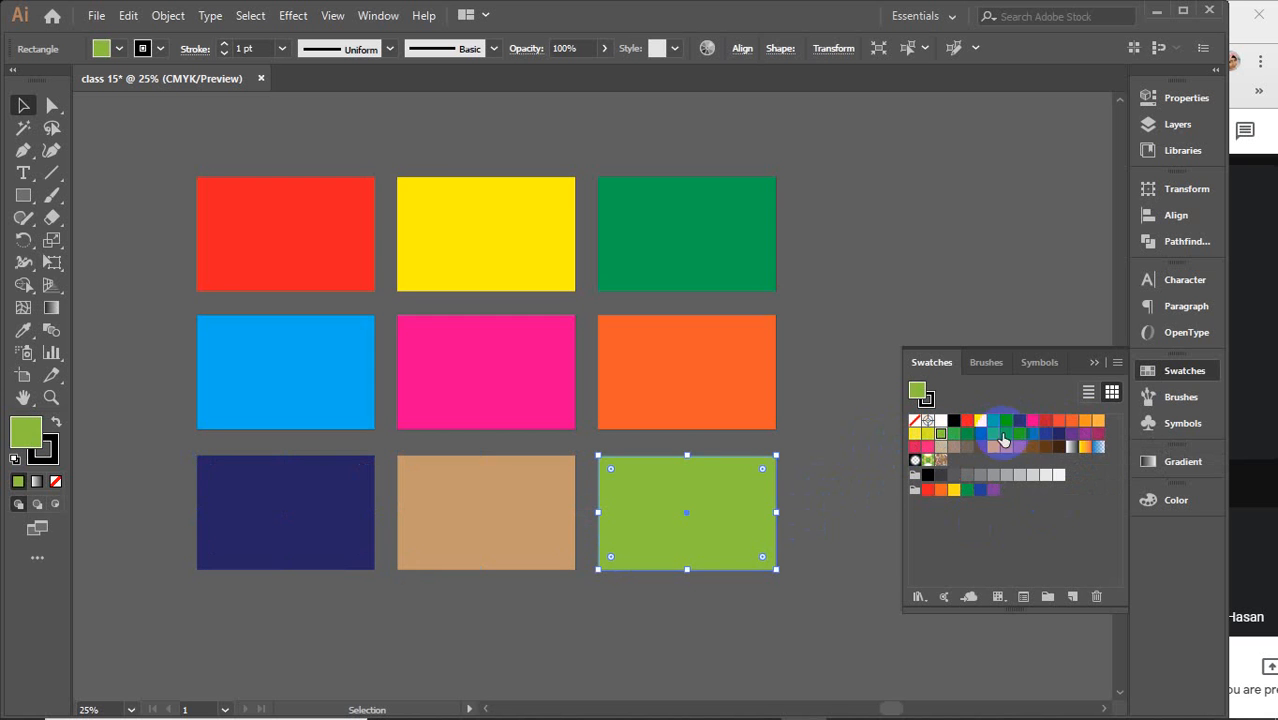
pyautogui.click(1097, 423)
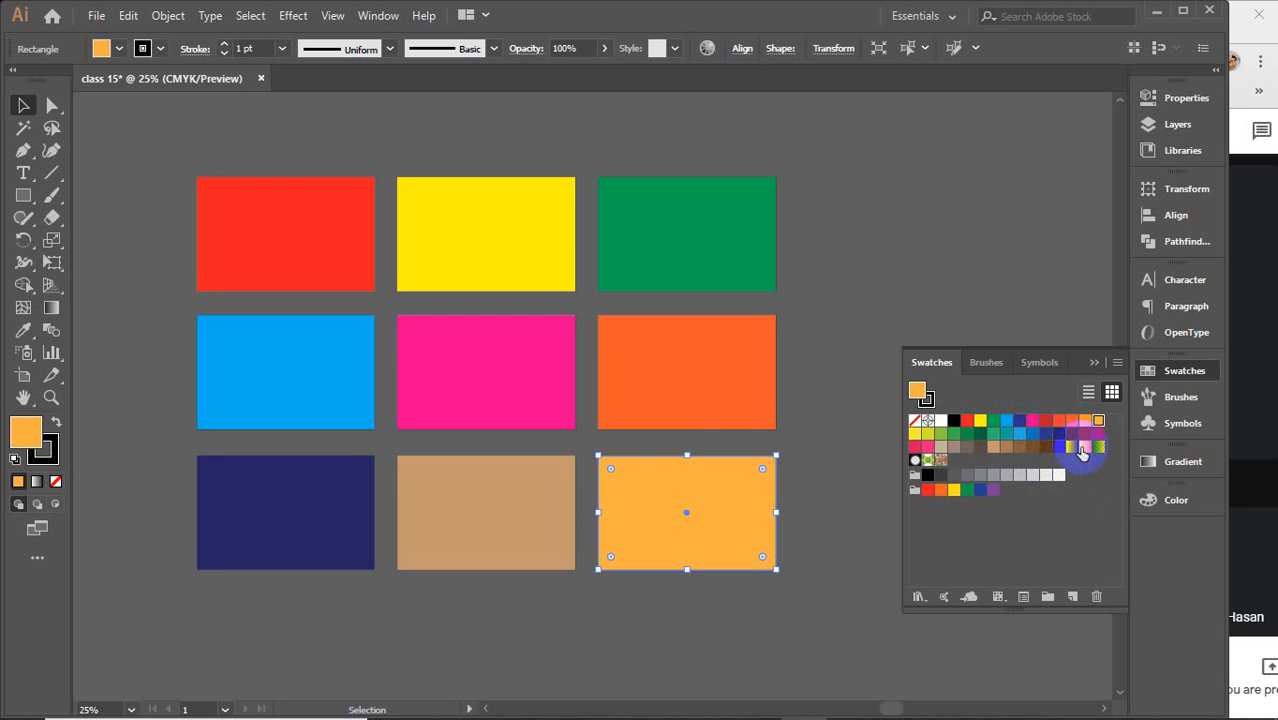
pyautogui.click(1086, 436)
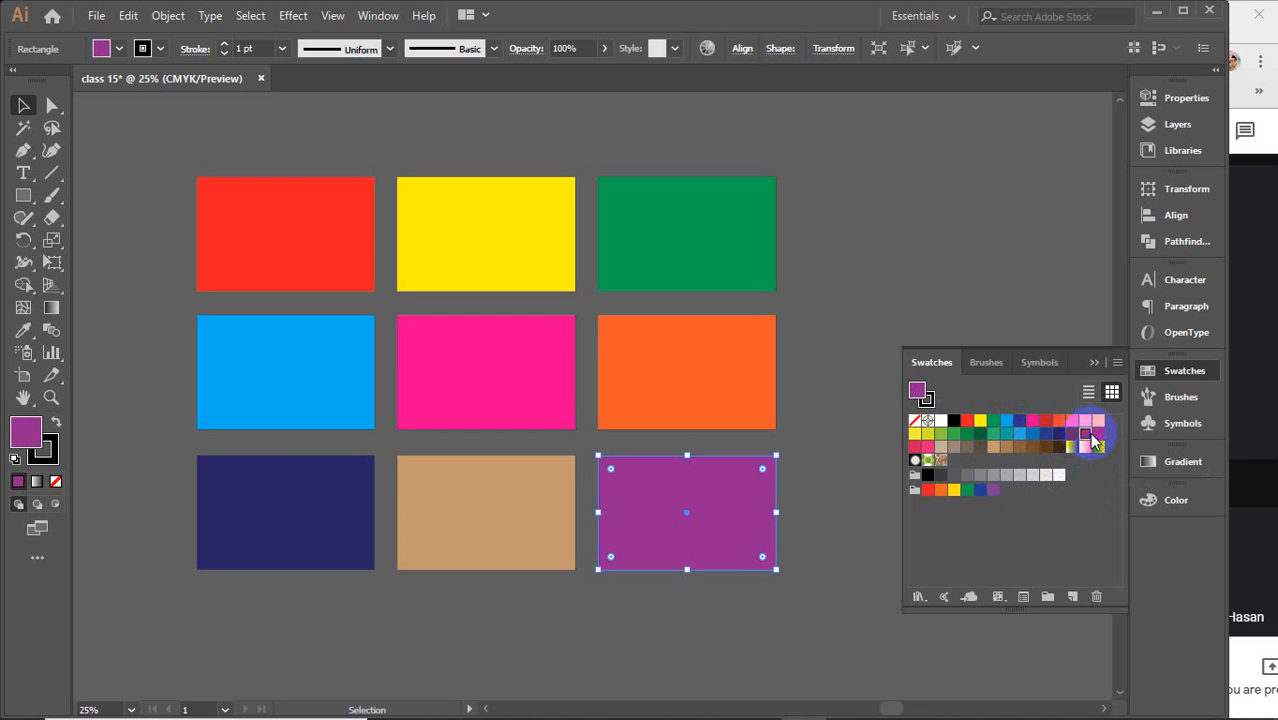
pyautogui.click(914, 447)
pyautogui.click(915, 449)
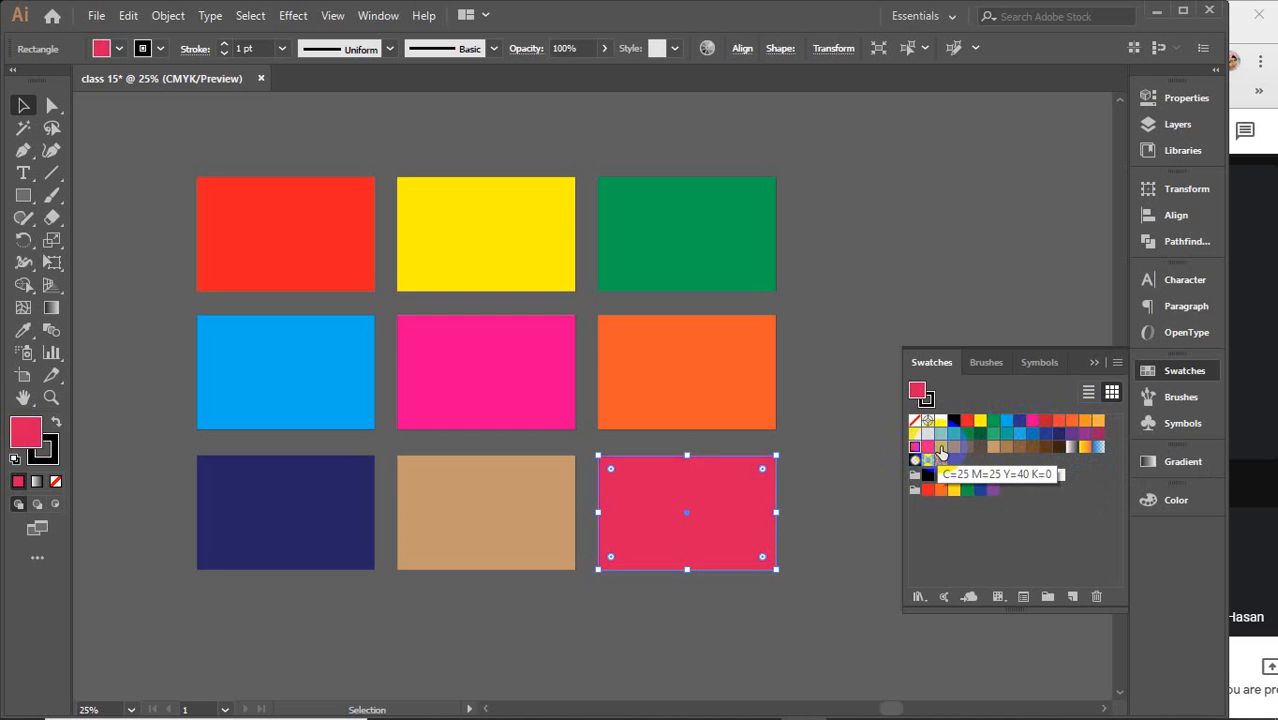
pyautogui.click(993, 477)
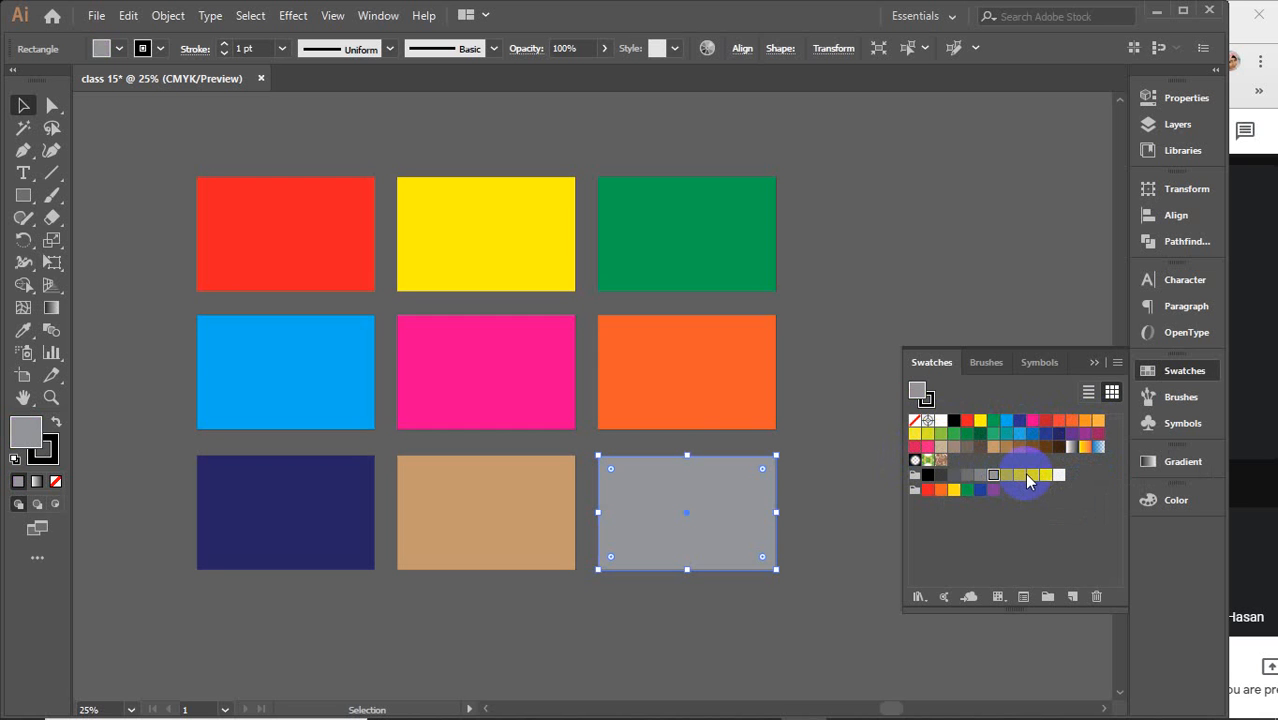
pyautogui.click(1032, 476)
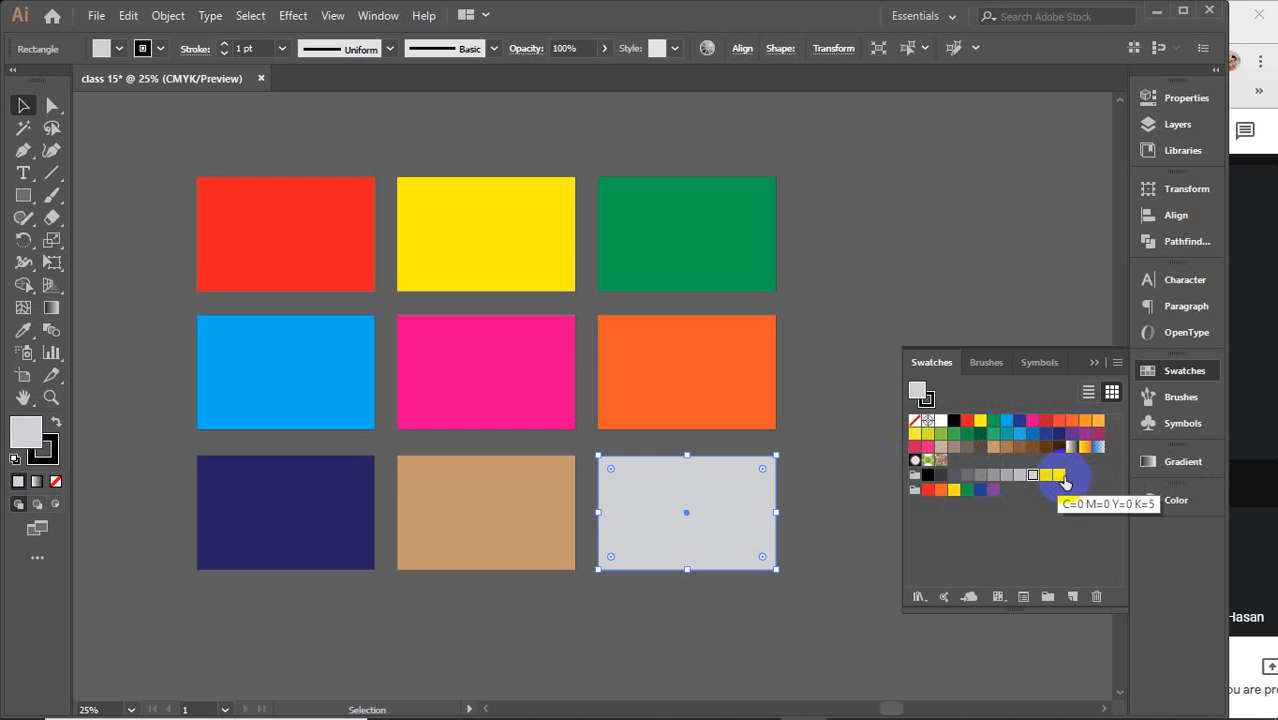
pyautogui.click(1059, 475)
# Collapse the Swatches panel, group all nine rectangles and move the group slightly to the right
pyautogui.click(1094, 362)
pyautogui.click(991, 305)
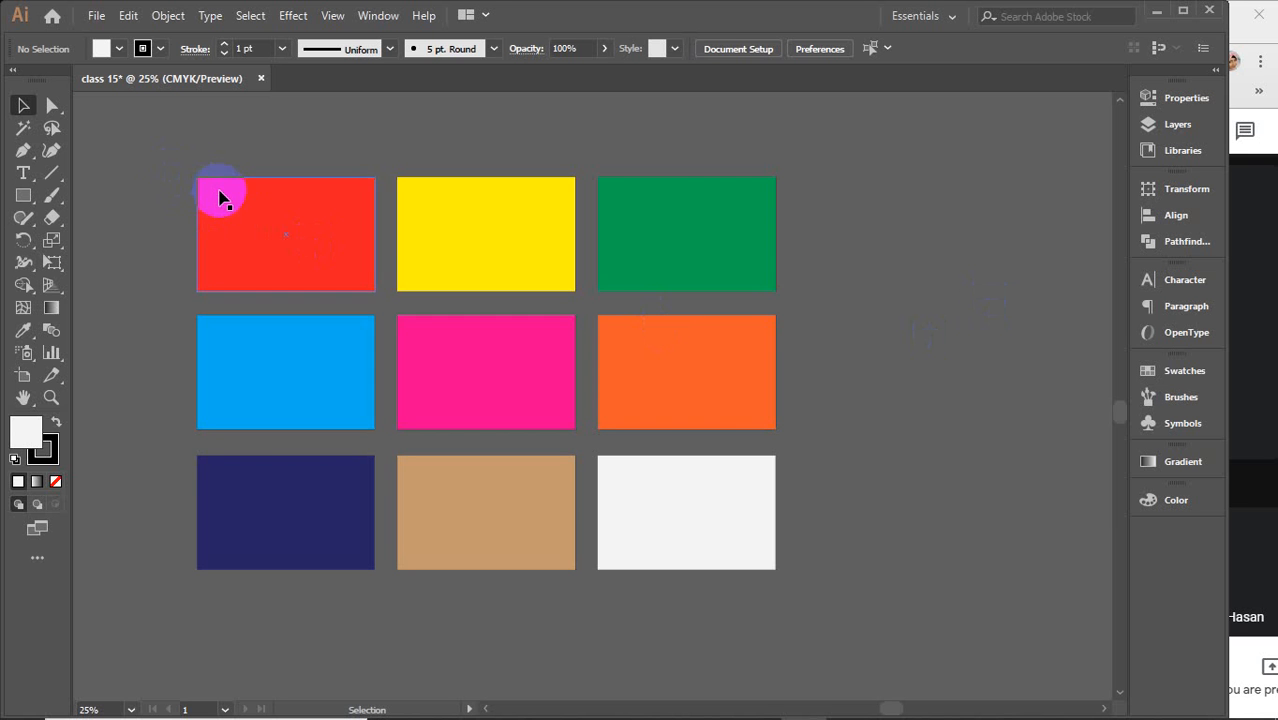
pyautogui.moveTo(165, 149); pyautogui.dragTo(785, 599)
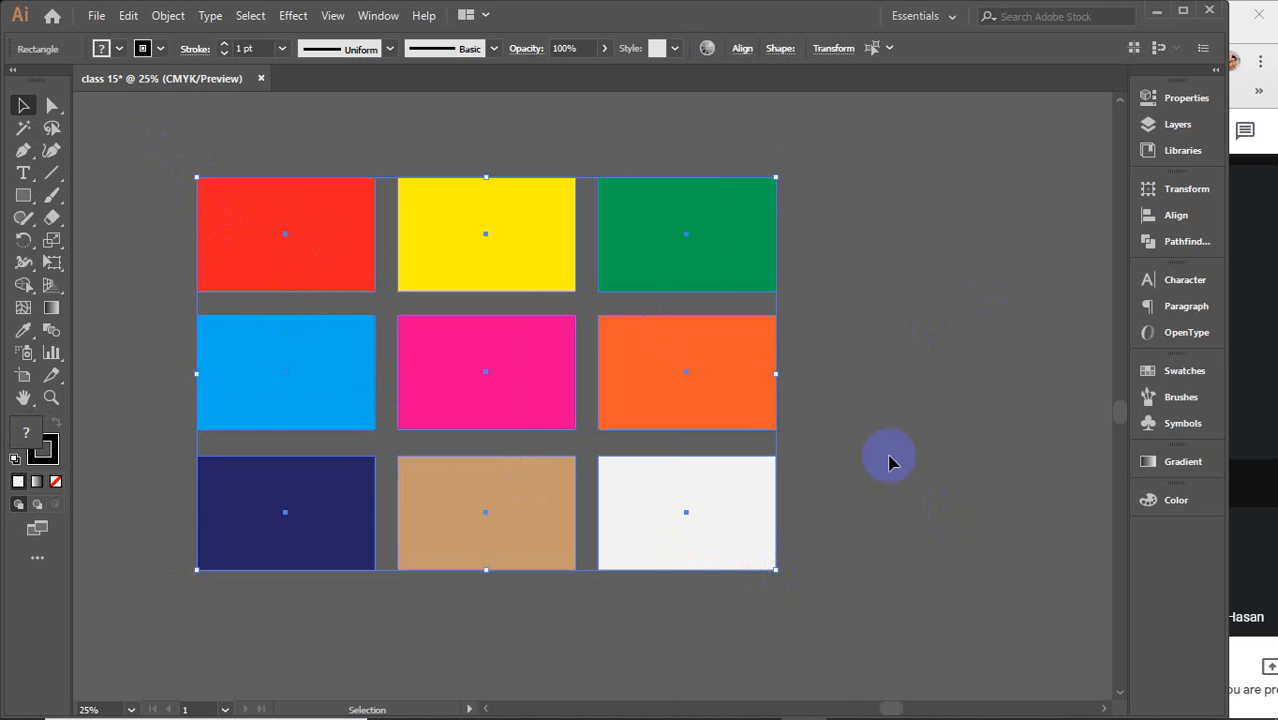
pyautogui.click(806, 476)
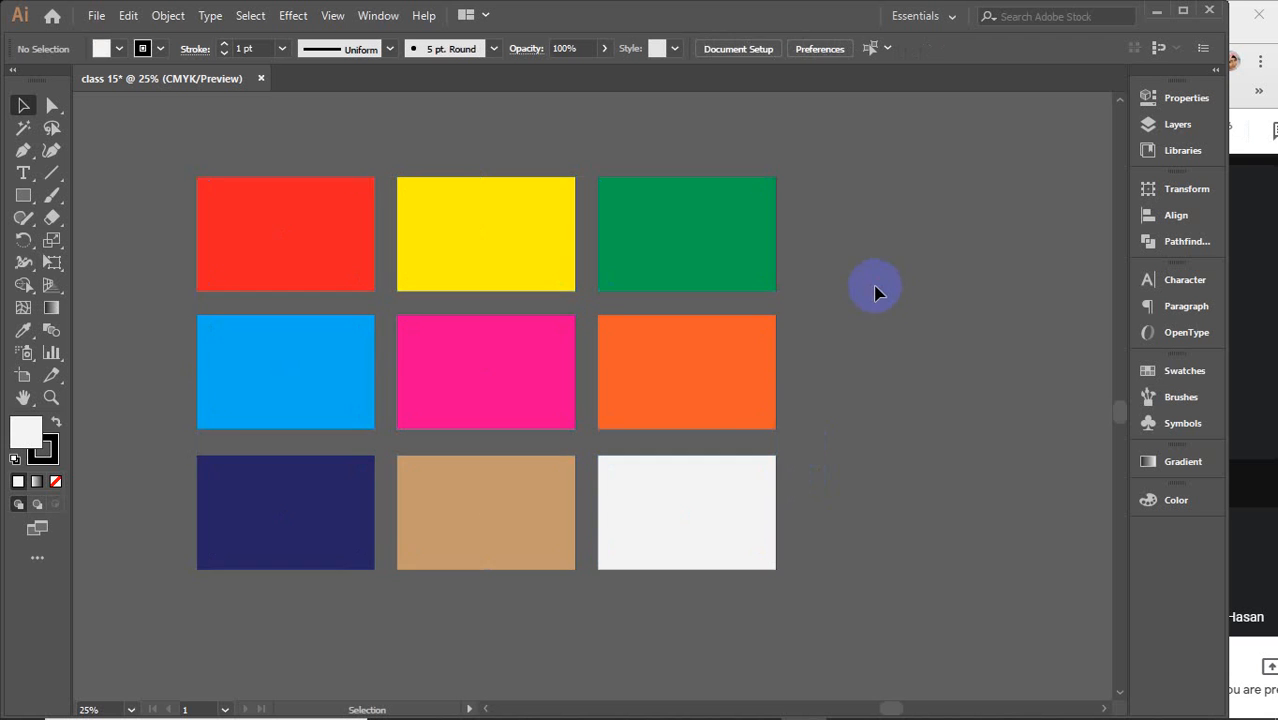
pyautogui.click(702, 234)
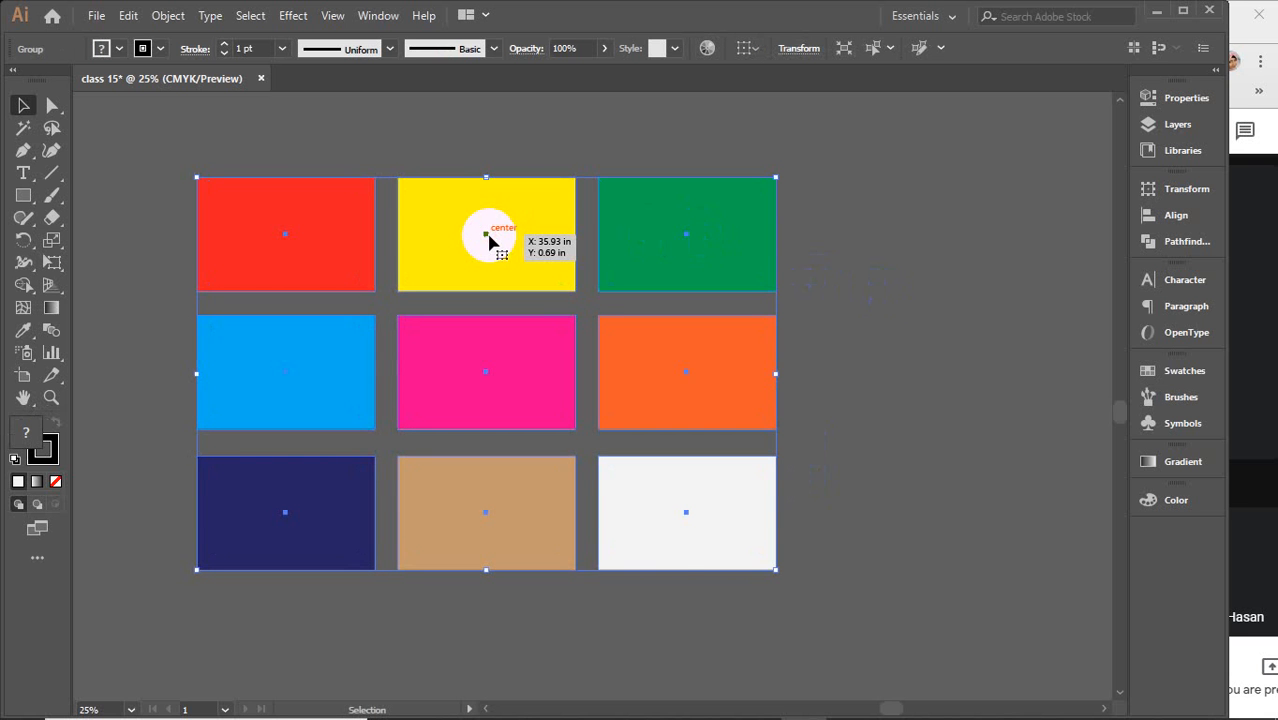
pyautogui.moveTo(488, 242); pyautogui.dragTo(562, 233)
# Ungroup the nine rectangles
pyautogui.press('a')
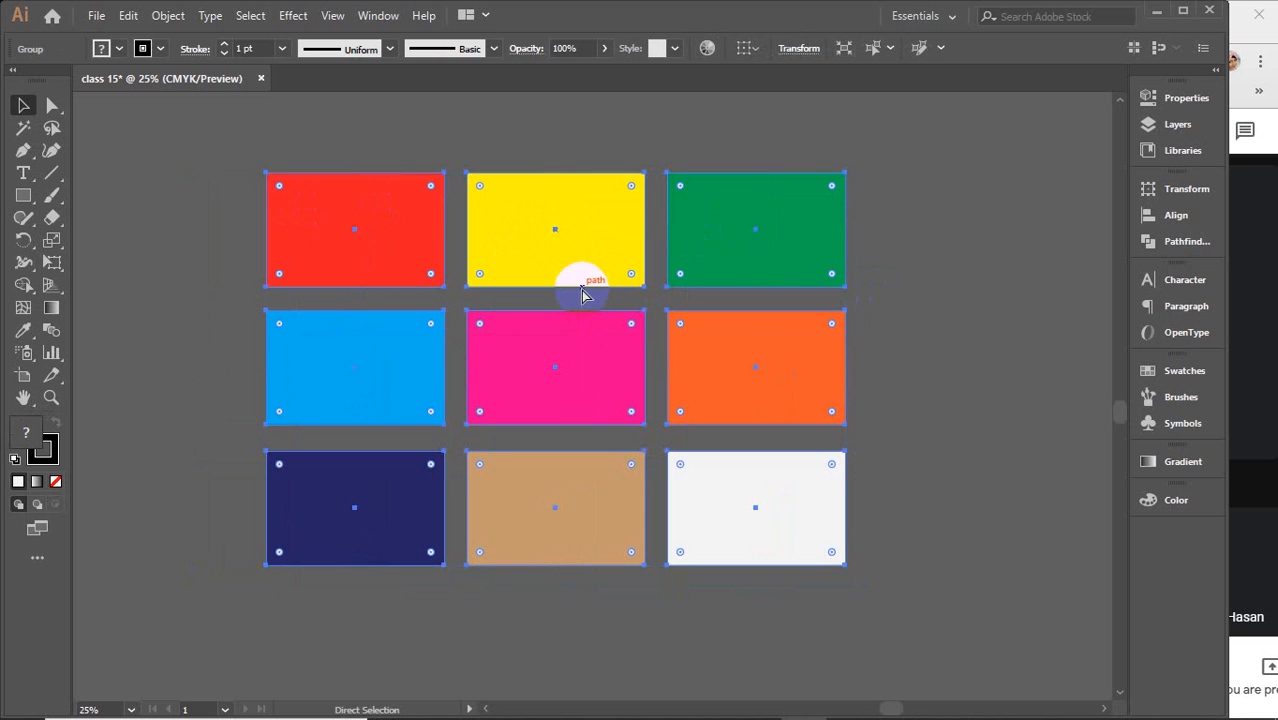
pyautogui.press('ctrl')
pyautogui.press('v')
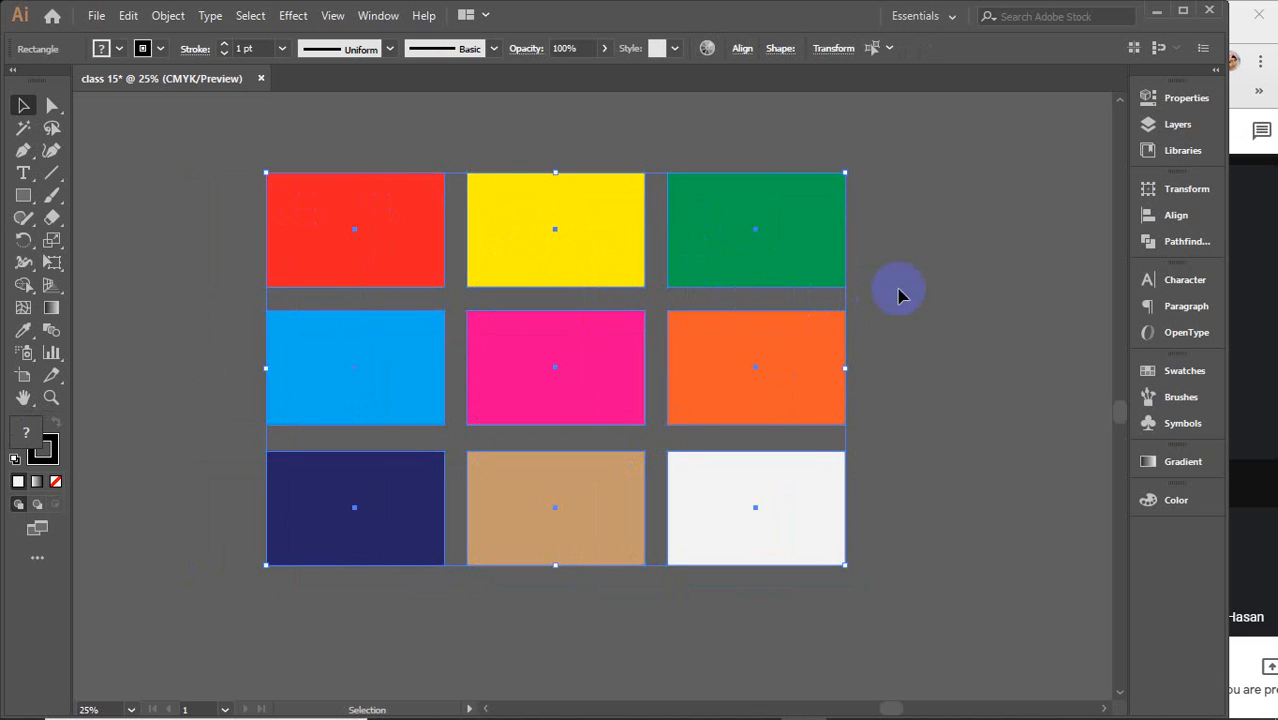
# Select each rectangle of the grid one by one to check they are separate objects, then deselect
pyautogui.click(1005, 288)
pyautogui.click(750, 258)
pyautogui.click(559, 231)
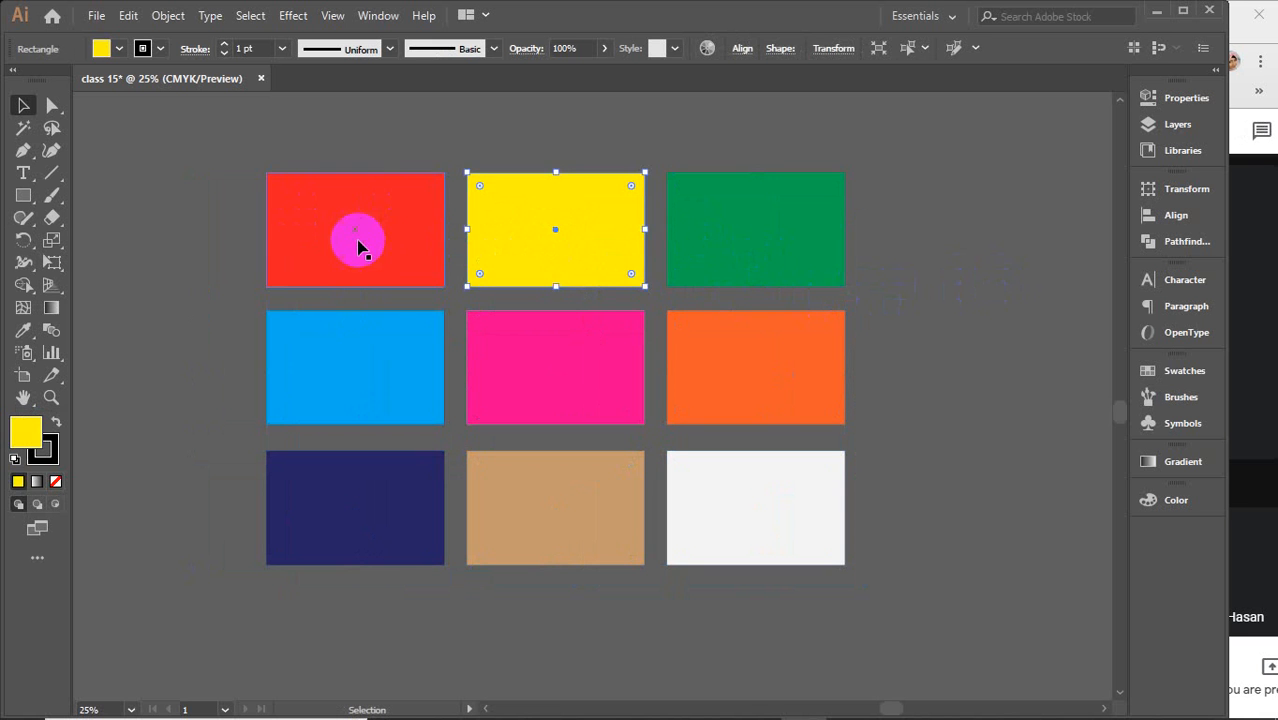
pyautogui.click(357, 242)
pyautogui.click(337, 363)
pyautogui.click(540, 357)
pyautogui.click(703, 353)
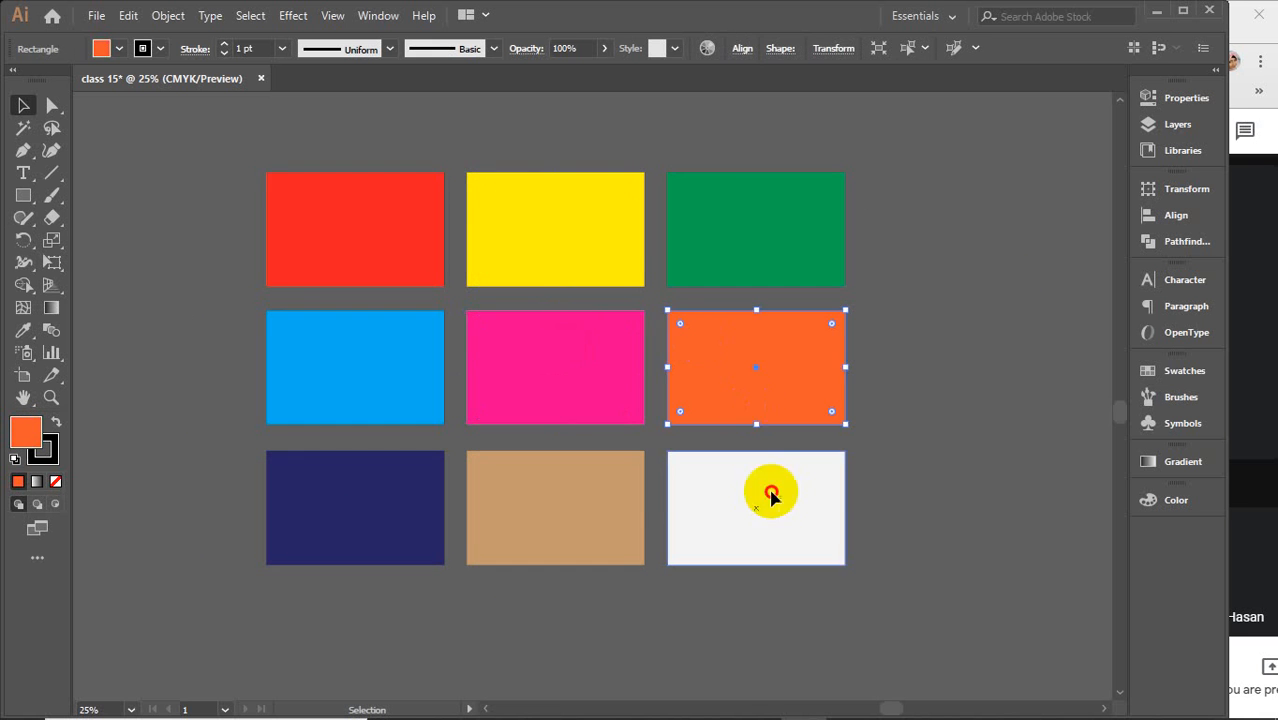
pyautogui.click(765, 491)
pyautogui.click(556, 479)
pyautogui.click(337, 479)
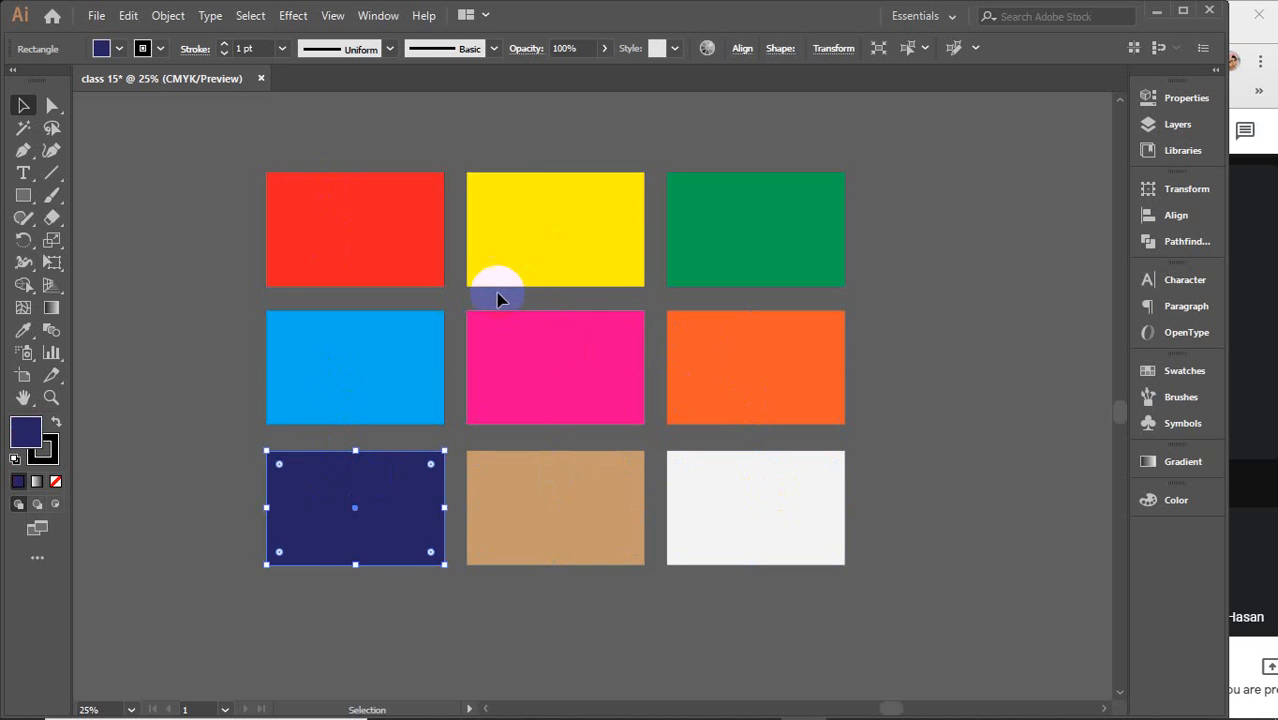
pyautogui.click(168, 175)
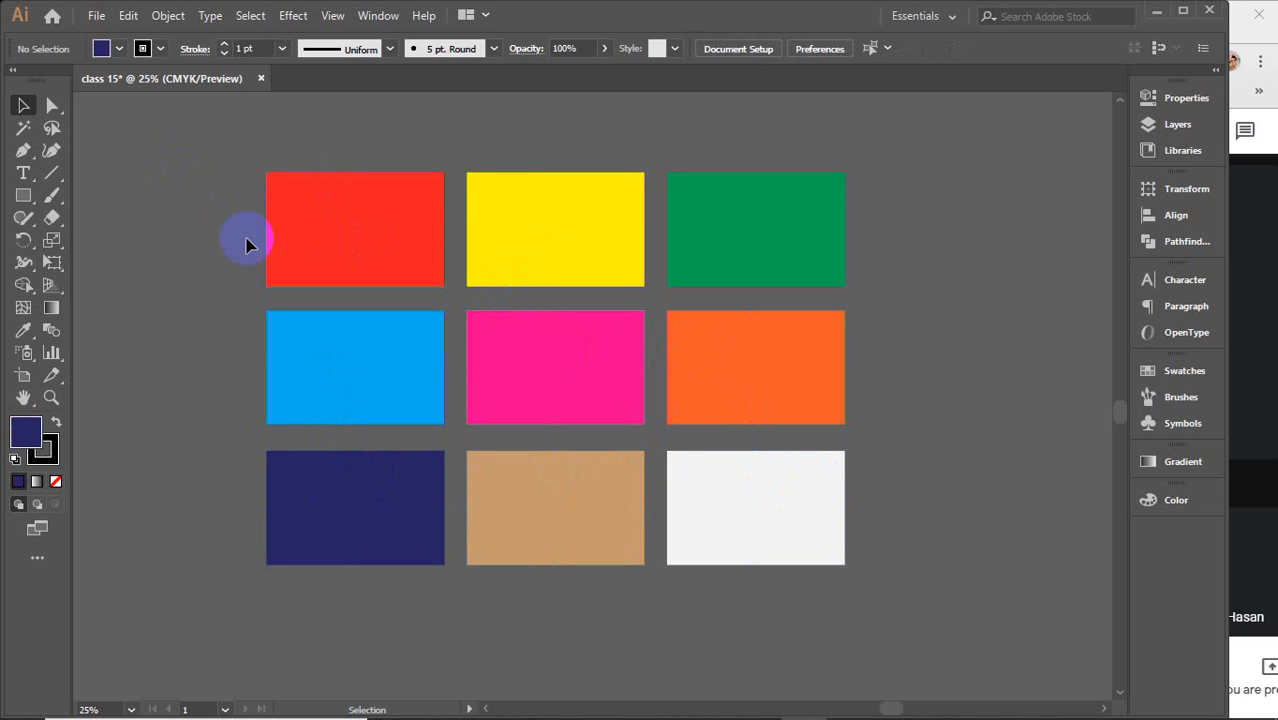
pyautogui.click(129, 17)
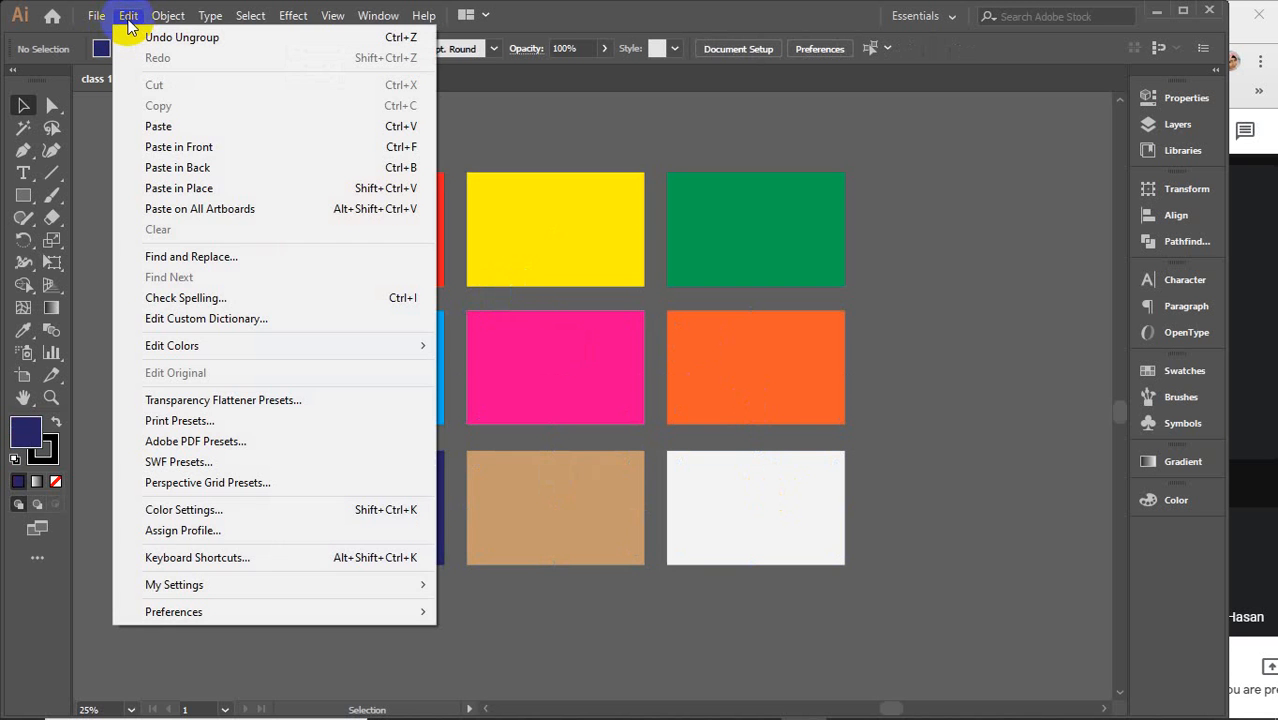
pyautogui.click(129, 17)
pyautogui.click(129, 17)
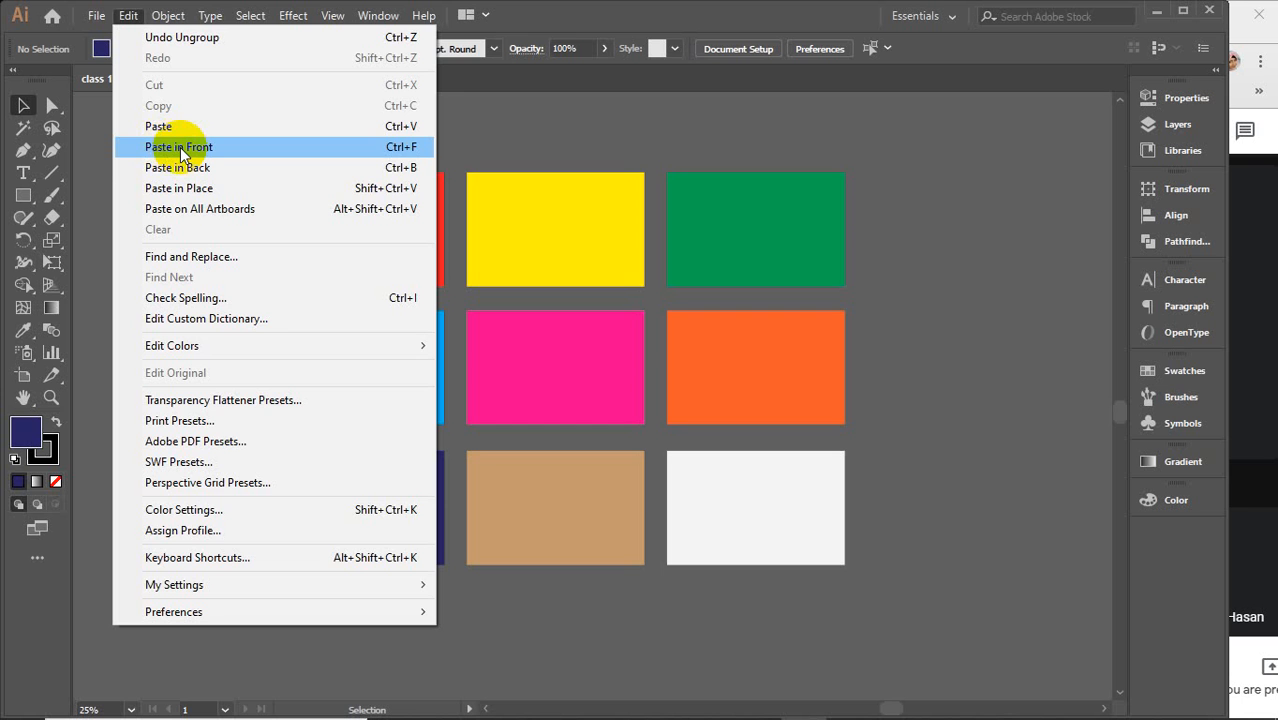
pyautogui.click(168, 18)
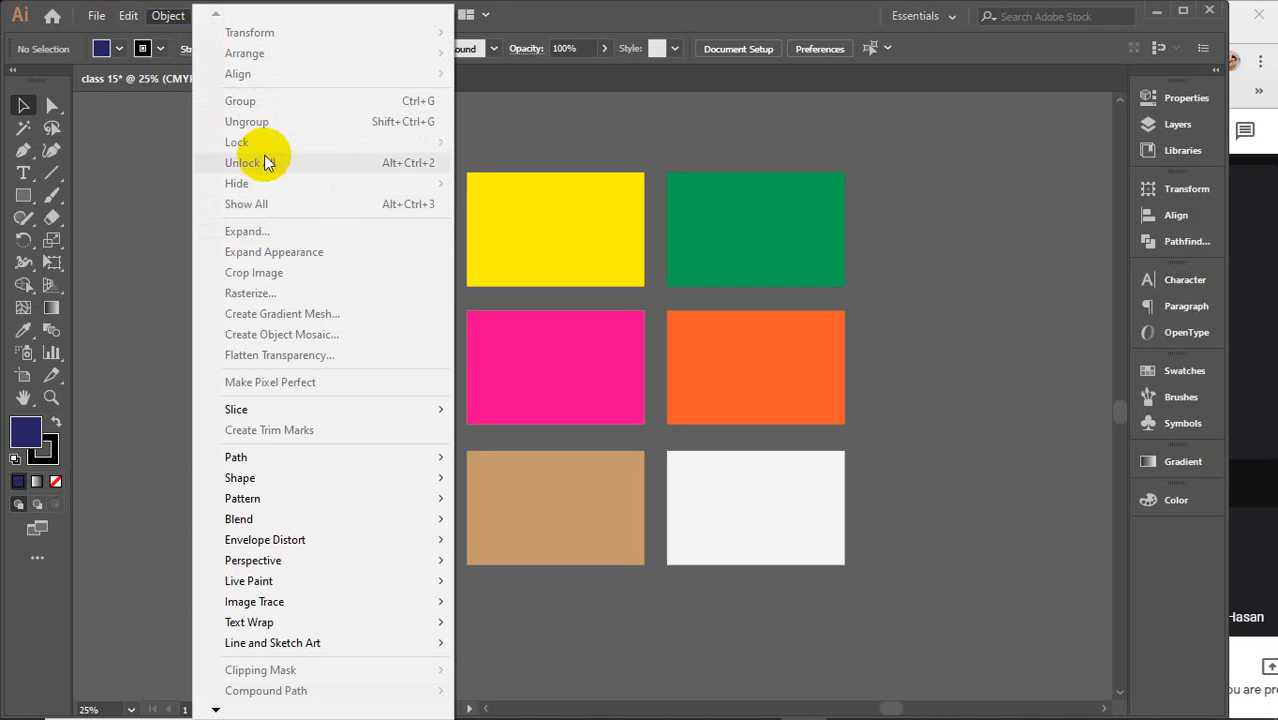
pyautogui.click(122, 116)
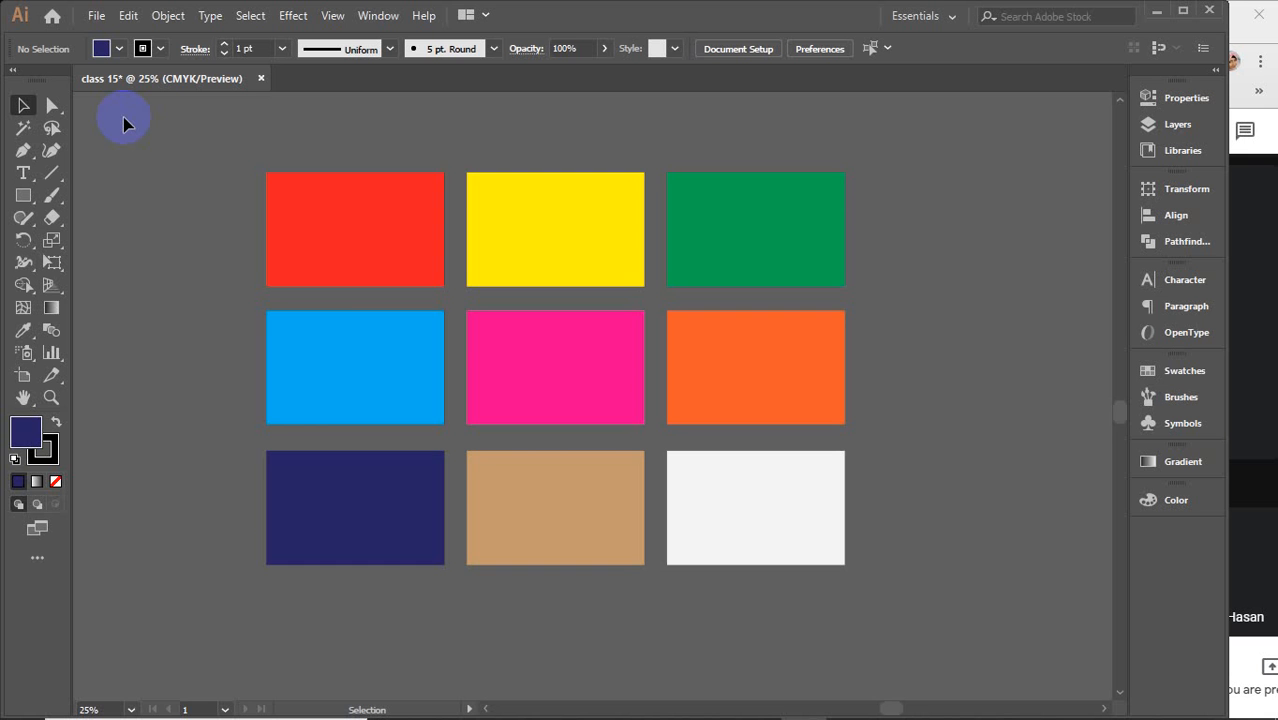
# Draw a large rectangle over the colour grid and give it a white fill, then deselect it
pyautogui.scroll(-1, 172, 198)
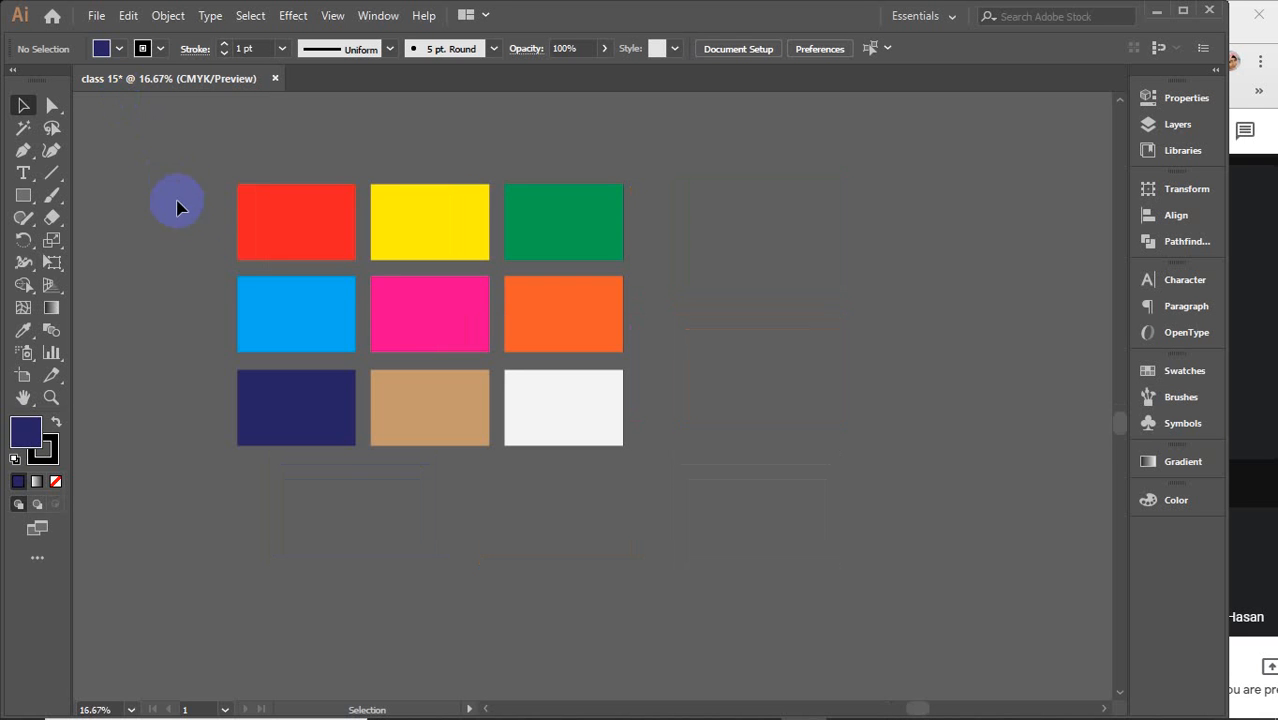
pyautogui.moveTo(746, 447); pyautogui.dragTo(108, 369)
pyautogui.click(23, 195)
pyautogui.moveTo(255, 217); pyautogui.dragTo(635, 460)
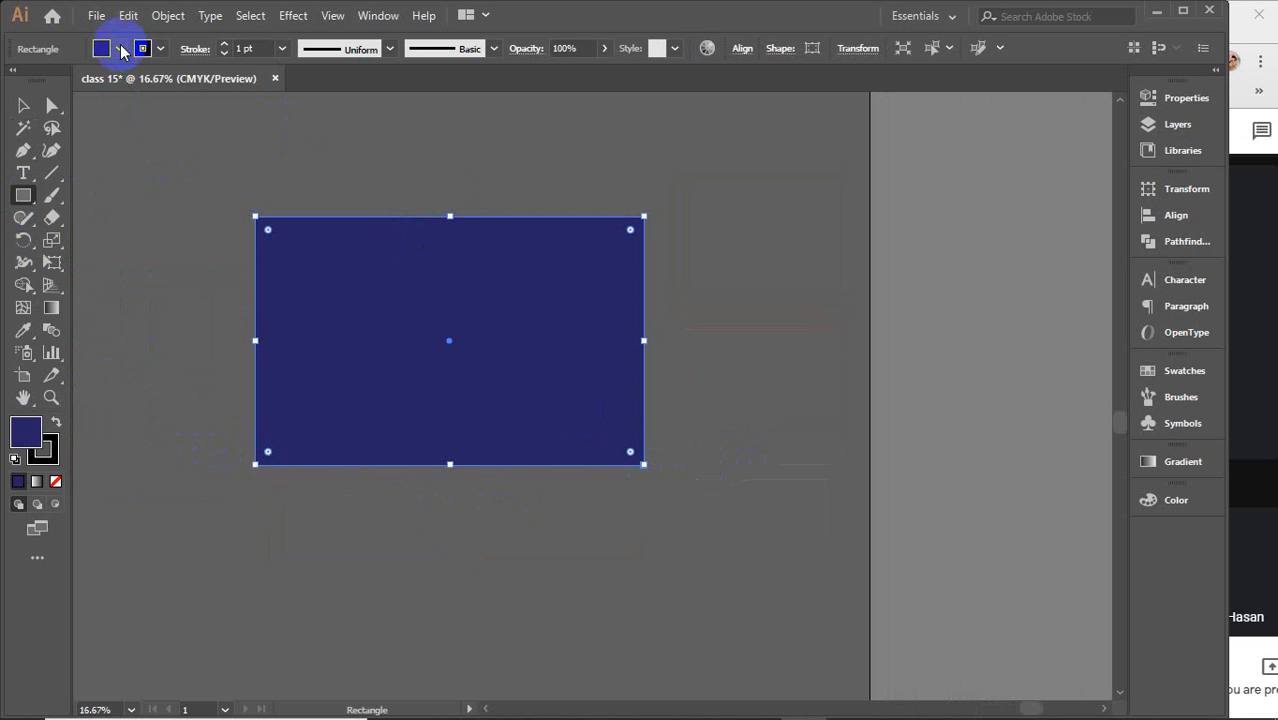
pyautogui.click(104, 48)
pyautogui.click(39, 80)
pyautogui.click(104, 48)
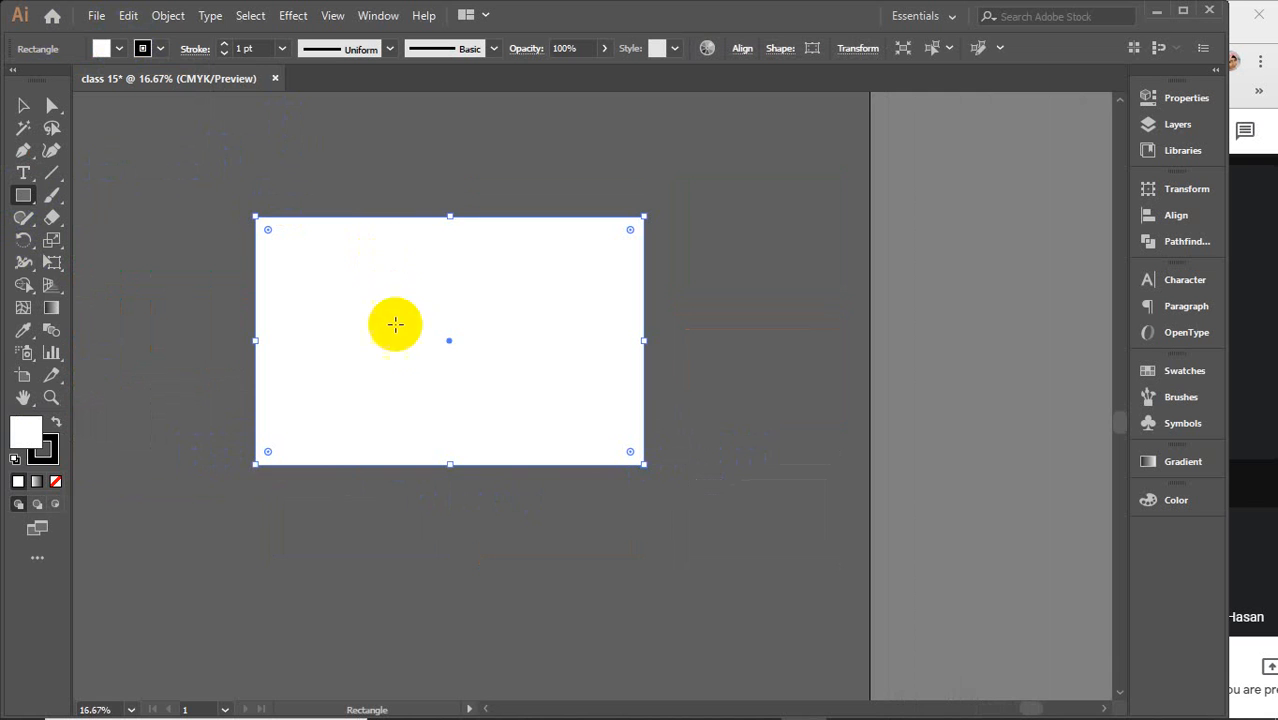
pyautogui.scroll(1, 407, 338)
pyautogui.click(271, 134)
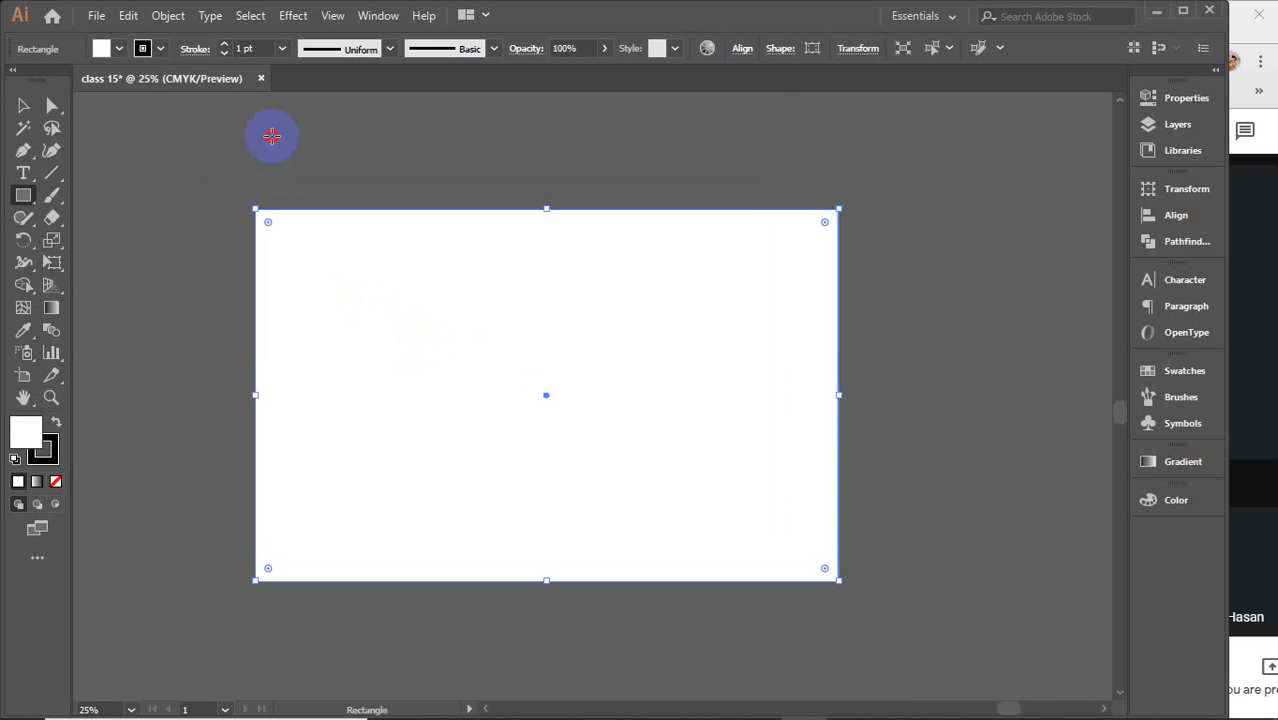
pyautogui.click(965, 395)
pyautogui.click(23, 105)
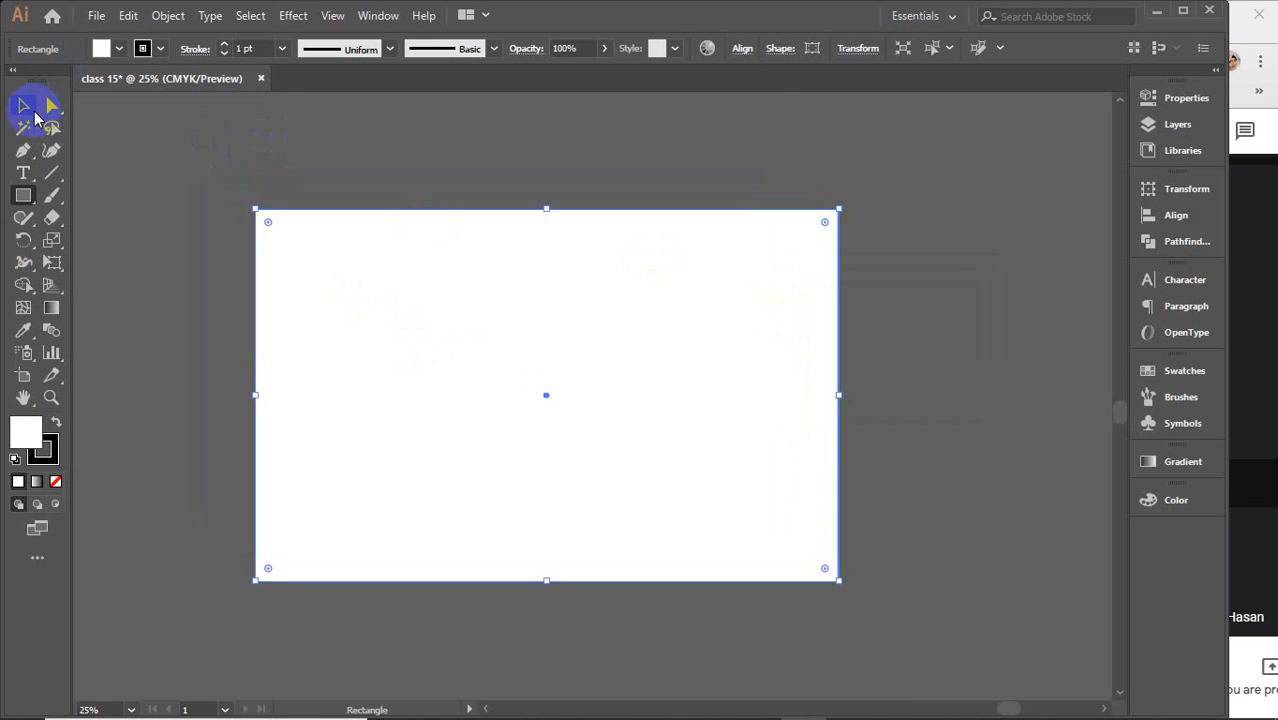
pyautogui.click(145, 150)
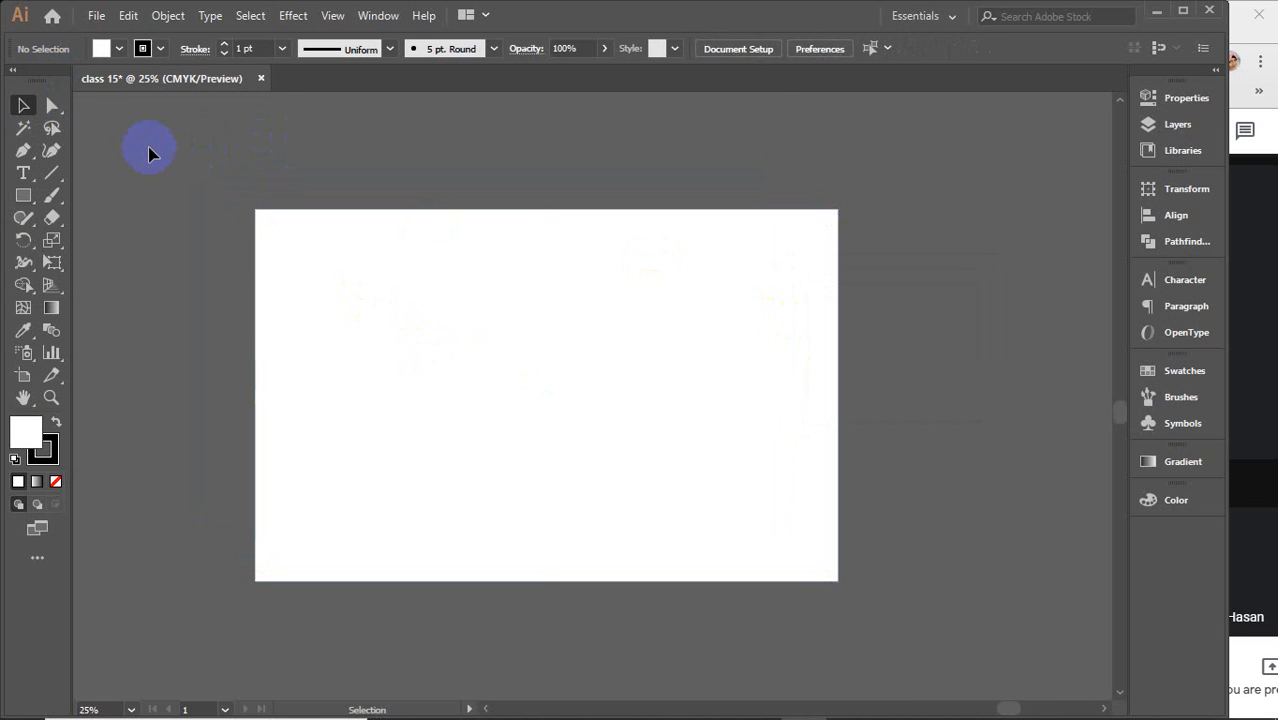
# Move the white rectangle slightly to the right with the Selection tool
pyautogui.click(23, 106)
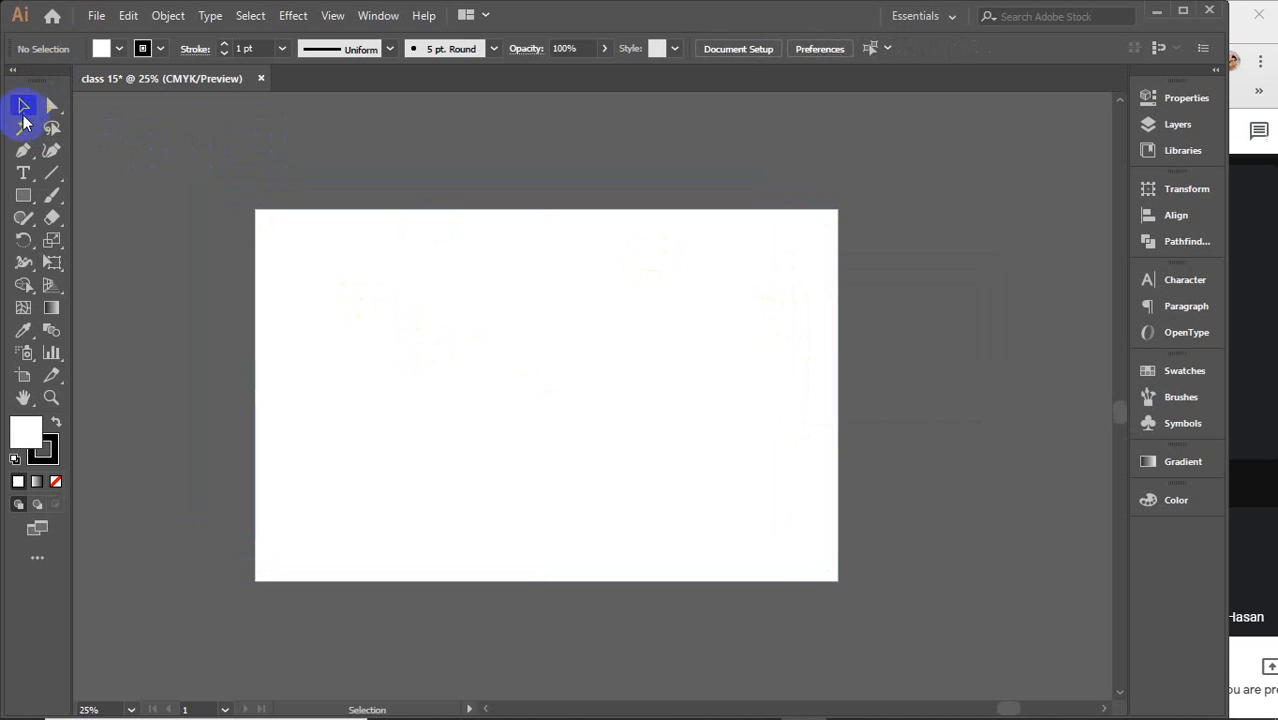
pyautogui.click(362, 303)
pyautogui.moveTo(351, 294); pyautogui.dragTo(437, 305)
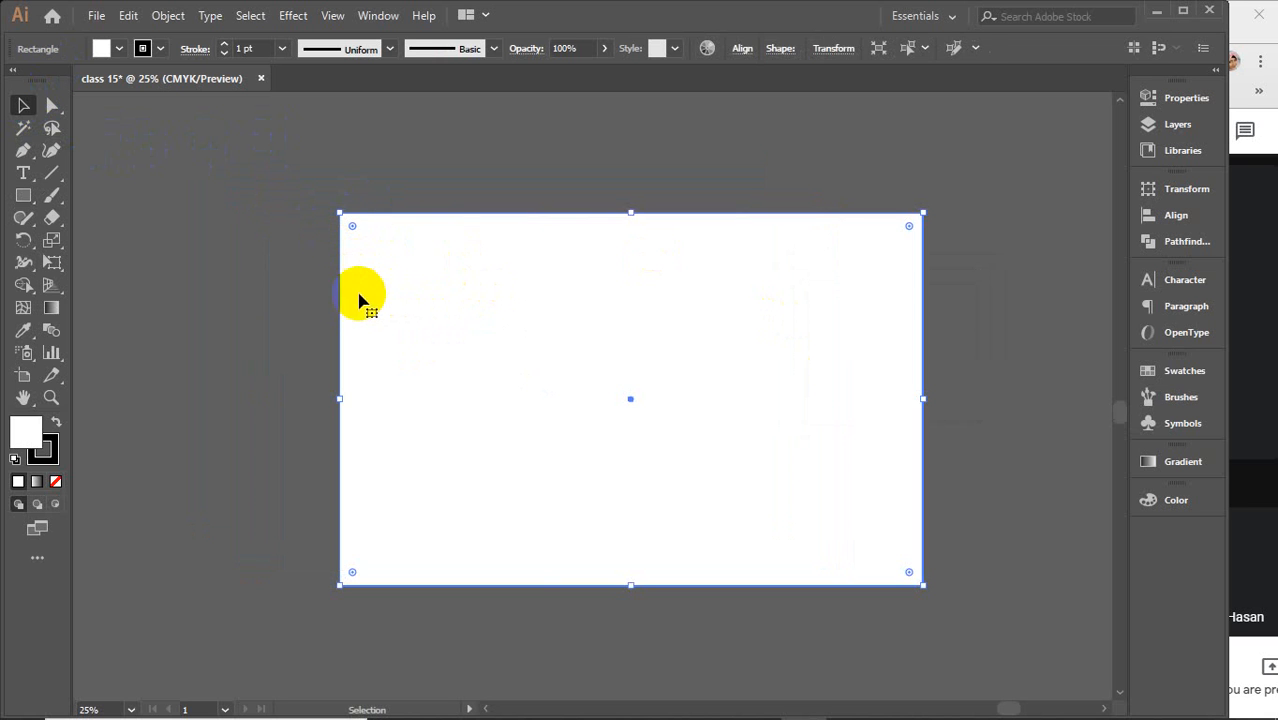
pyautogui.click(242, 268)
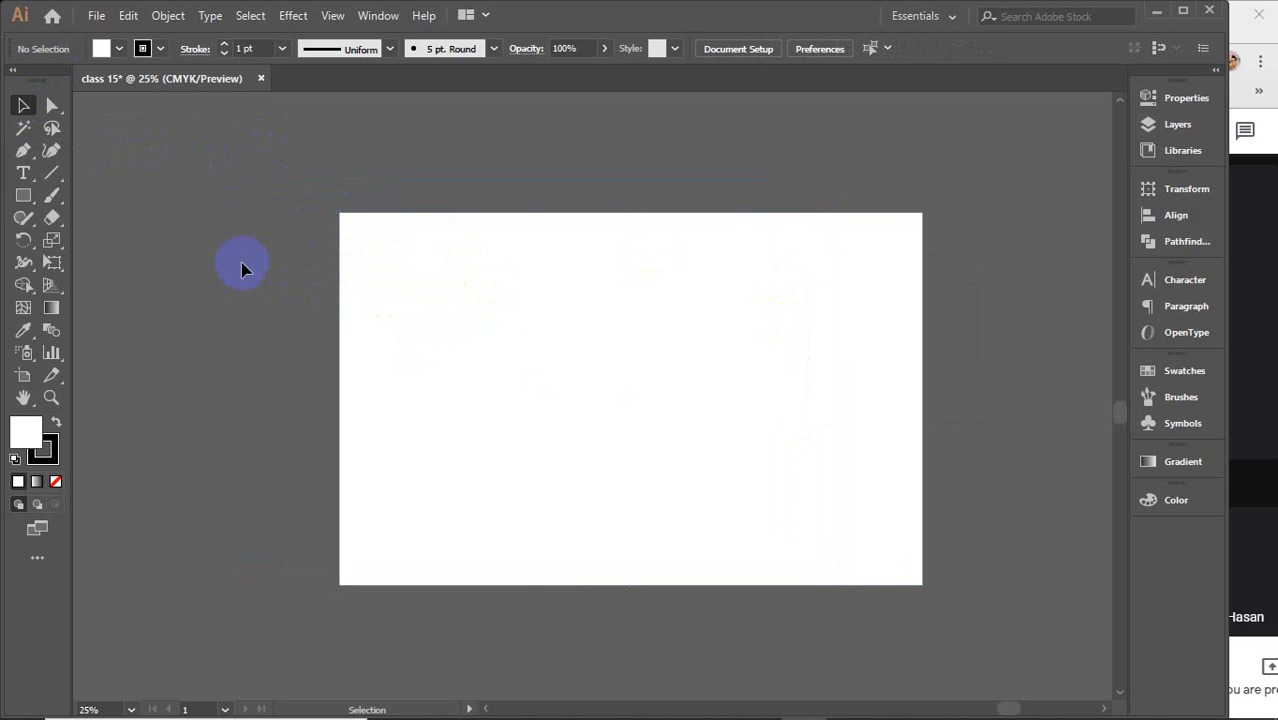
# Switch to the Group Selection tool and drag the white rectangle slightly up and to the left
pyautogui.click(50, 105)
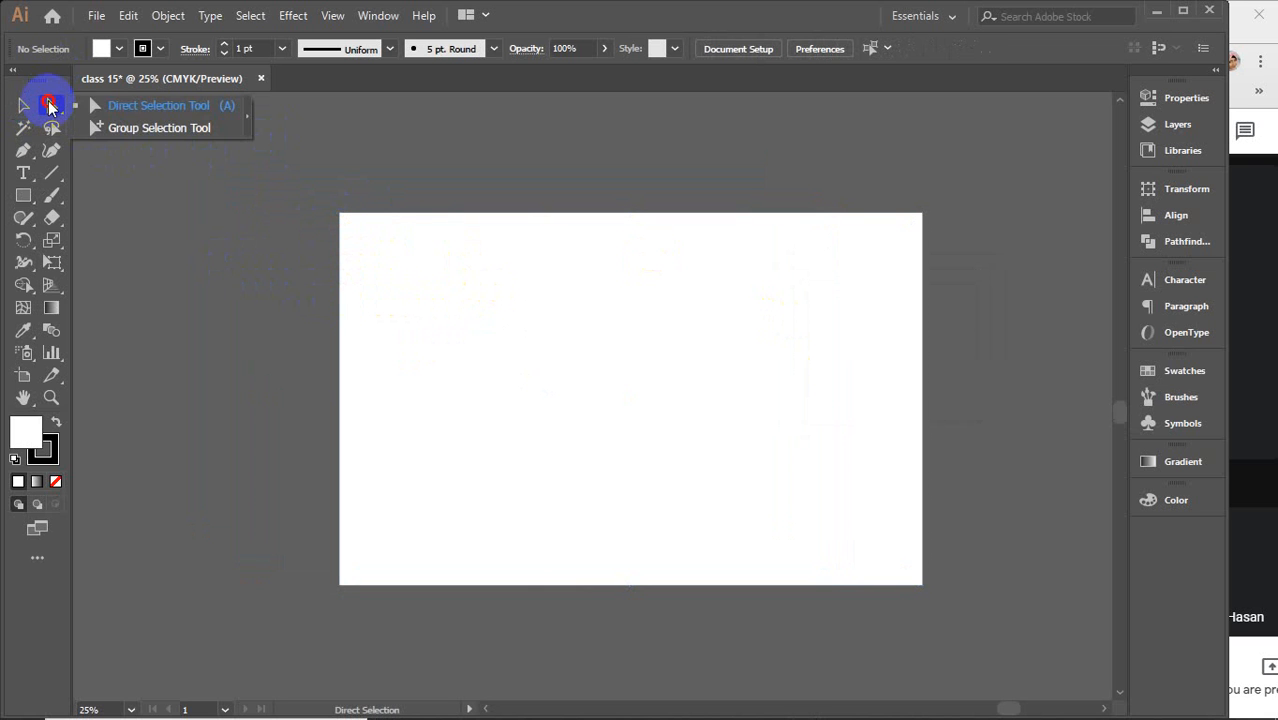
pyautogui.click(144, 128)
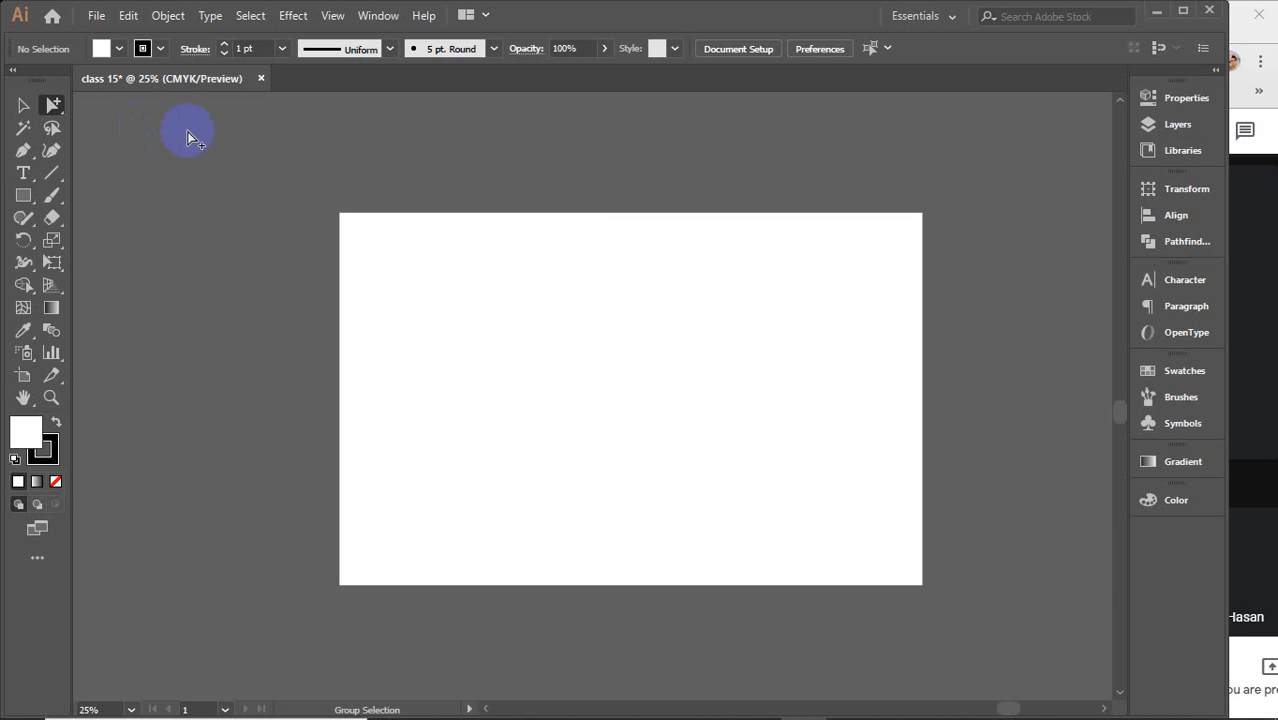
pyautogui.click(744, 474)
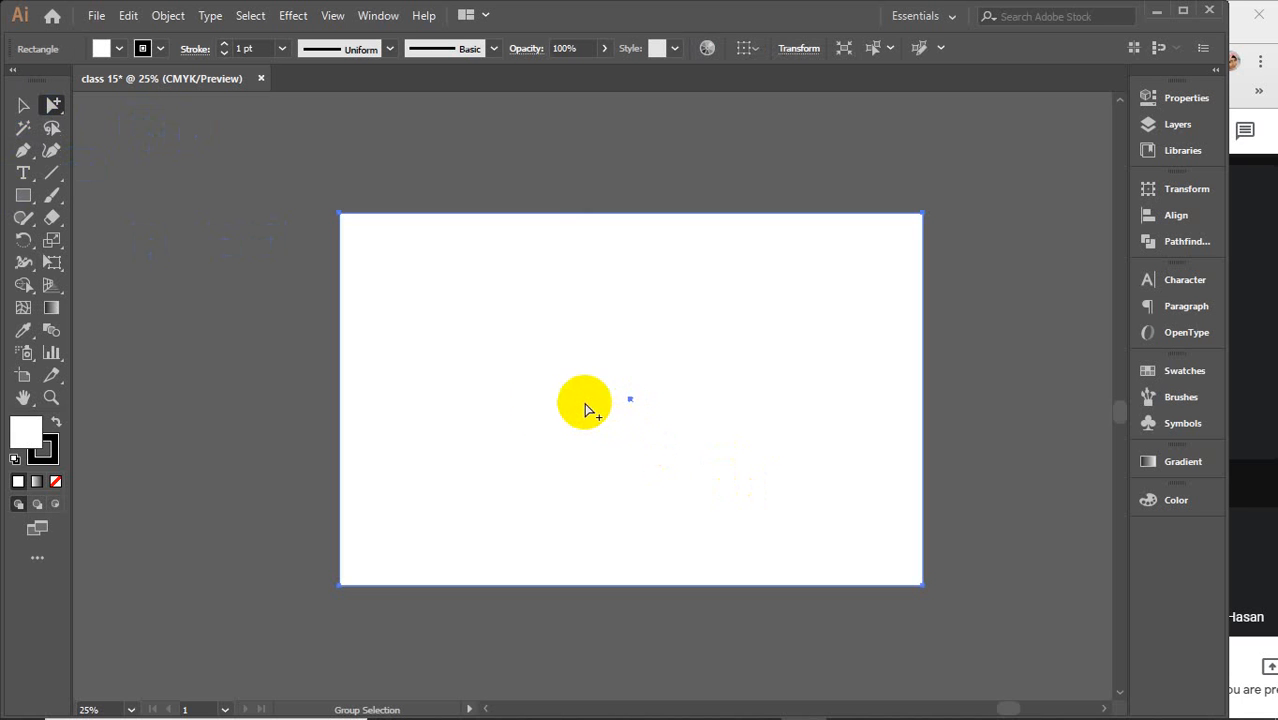
pyautogui.moveTo(543, 403); pyautogui.dragTo(641, 395)
pyautogui.moveTo(837, 289); pyautogui.dragTo(706, 320)
pyautogui.moveTo(596, 378); pyautogui.dragTo(613, 325)
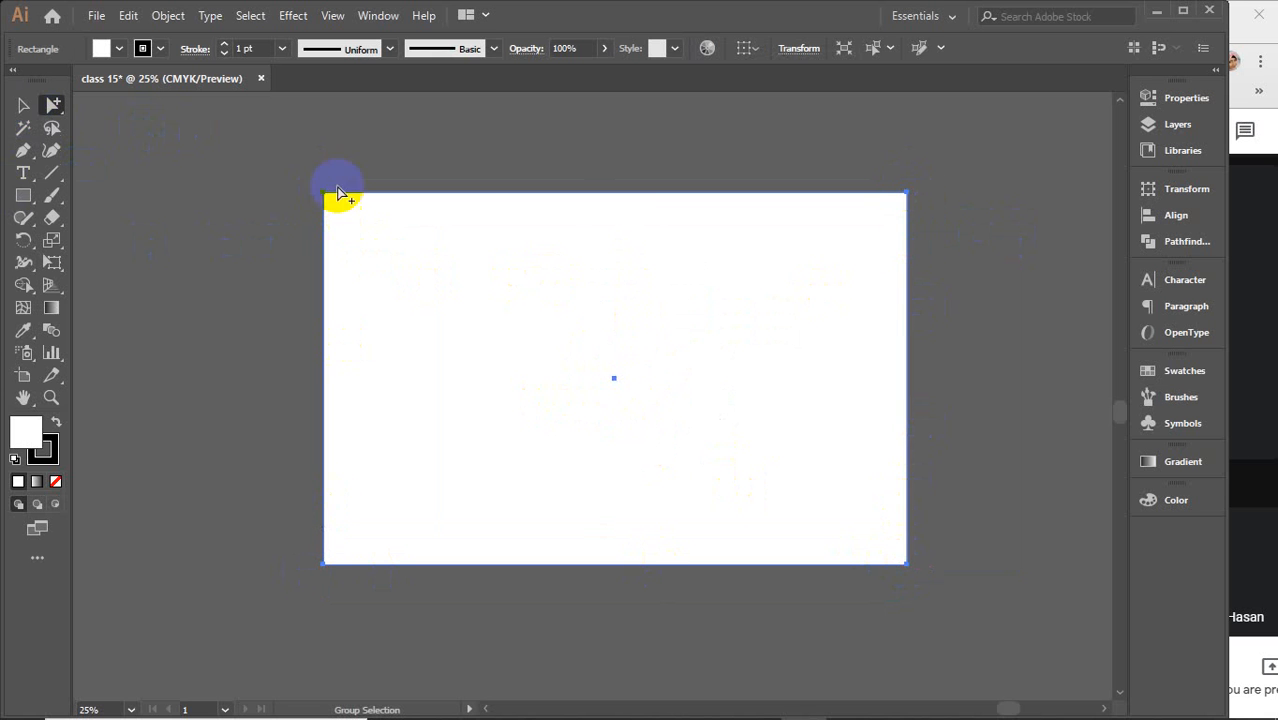
pyautogui.click(55, 107)
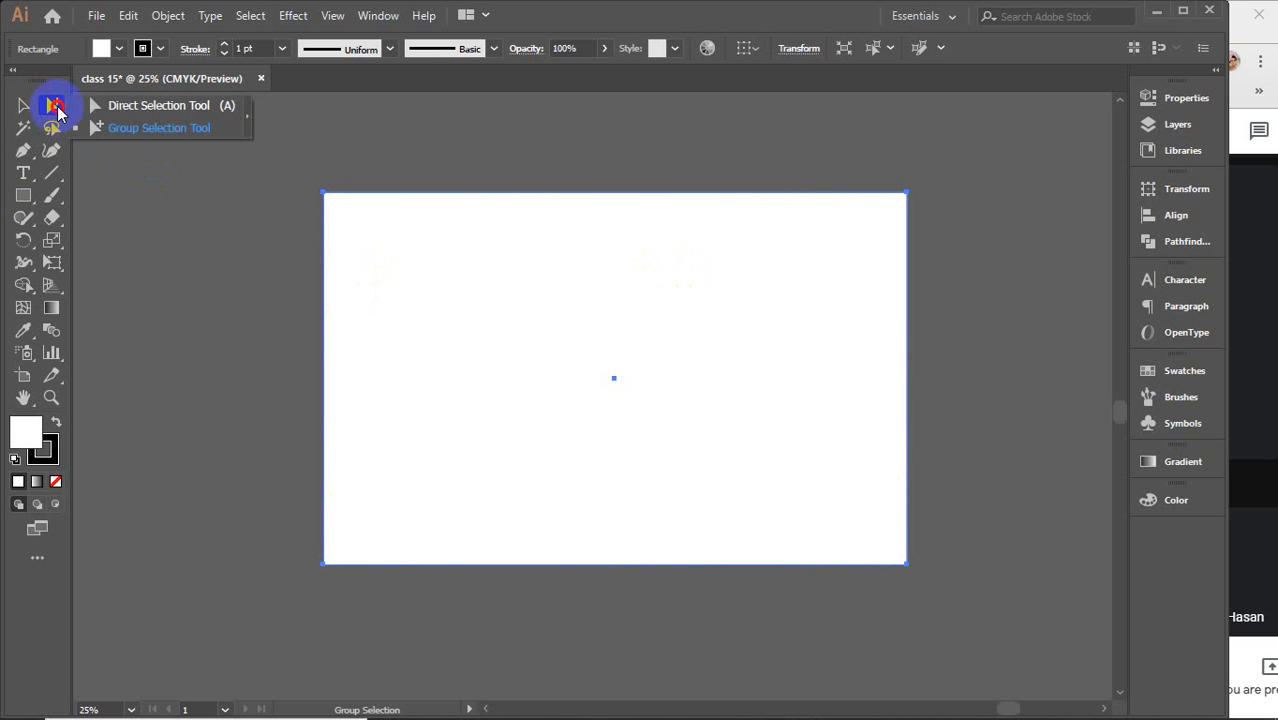
pyautogui.click(459, 317)
pyautogui.moveTo(459, 317)
pyautogui.mouseDown()
pyautogui.moveTo(484, 317)
pyautogui.moveTo(470, 314)
pyautogui.mouseUp()
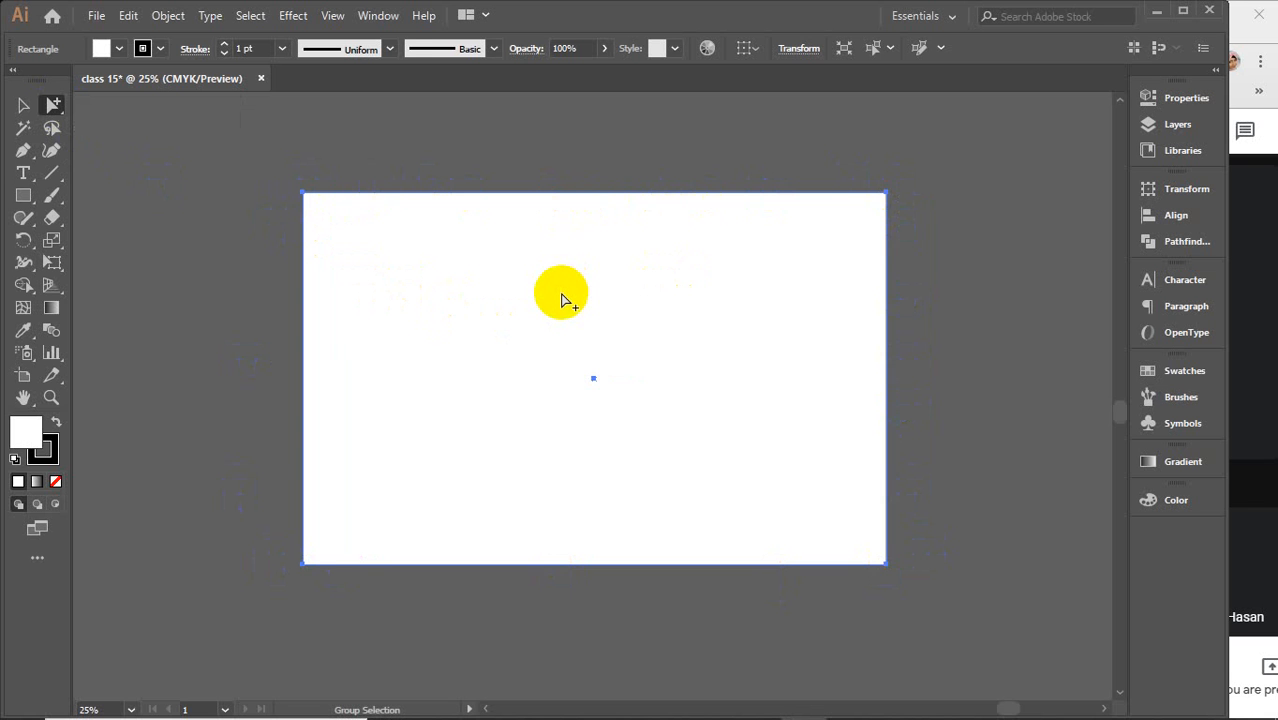
pyautogui.click(200, 262)
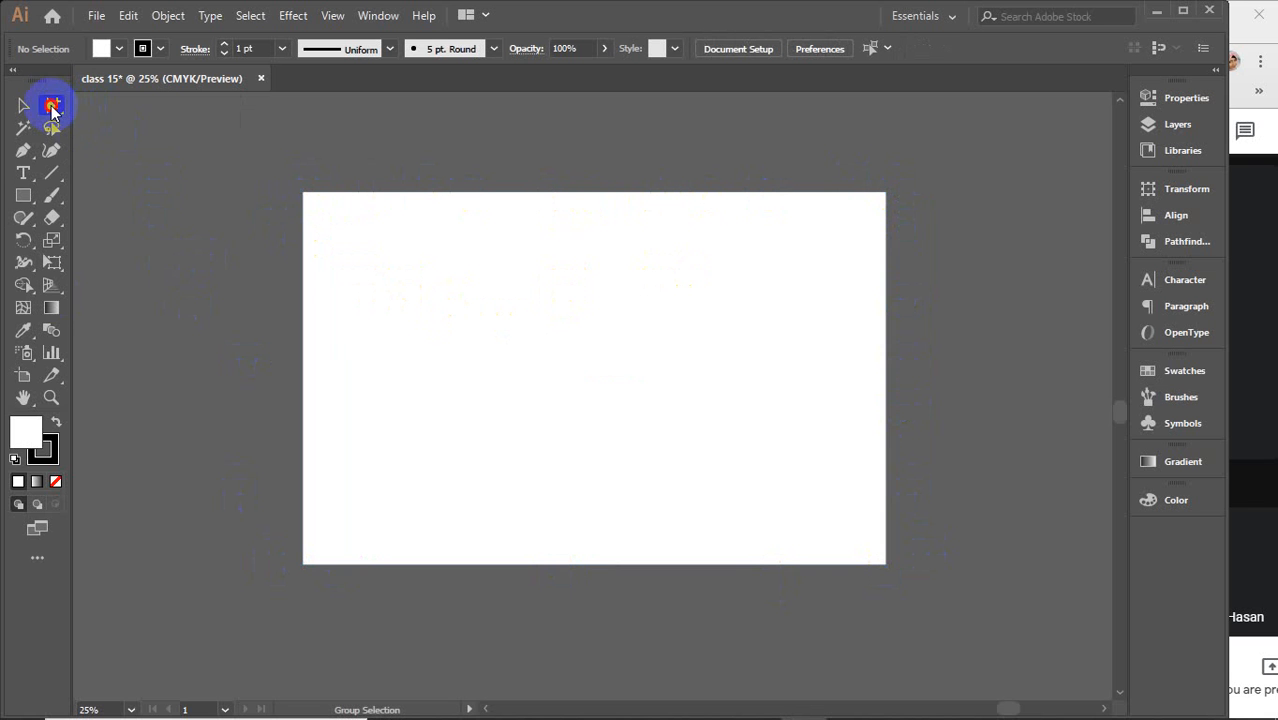
# Switch to the Direct Selection tool, select the whole white rectangle and nudge it slightly upward
pyautogui.click(53, 106)
pyautogui.click(113, 105)
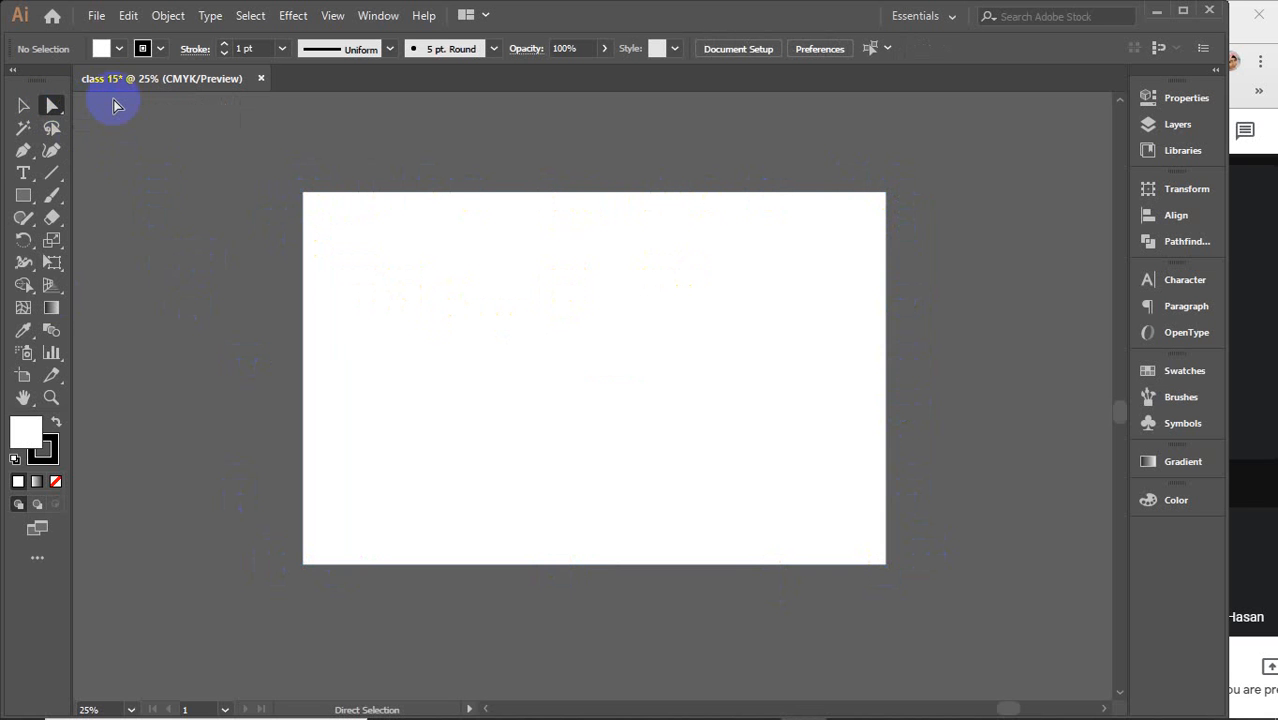
pyautogui.click(417, 305)
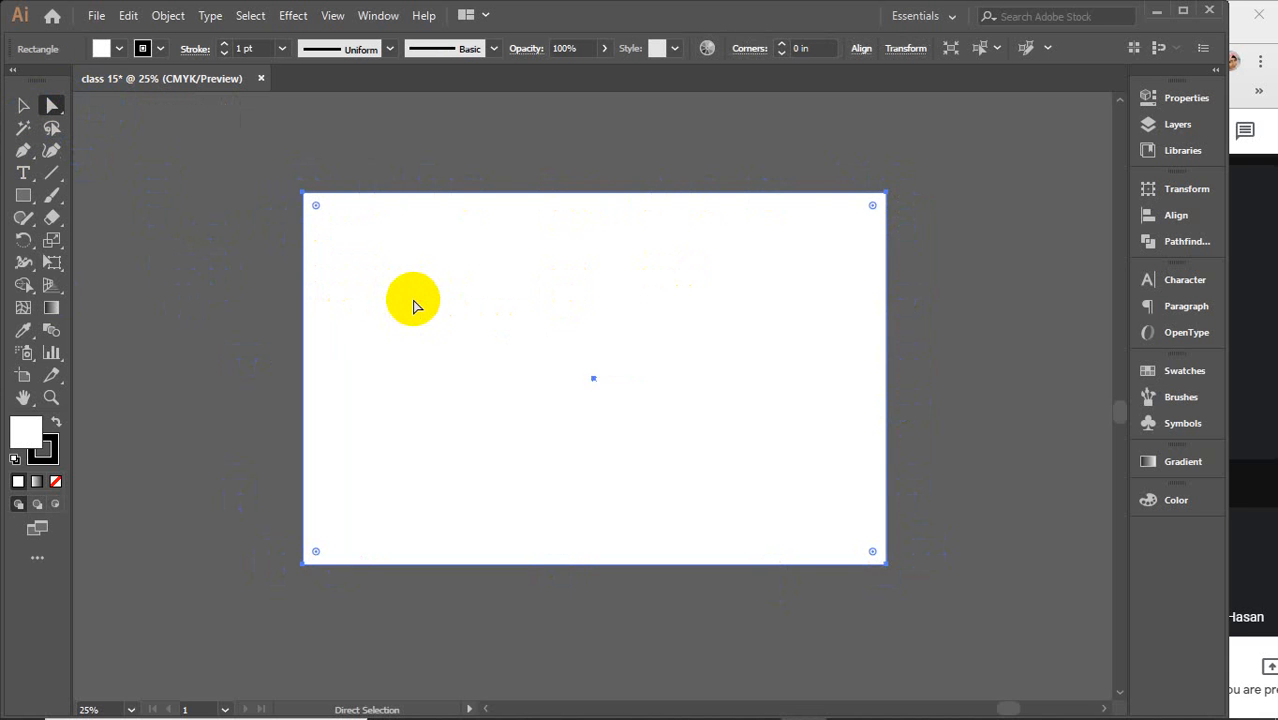
pyautogui.moveTo(414, 300); pyautogui.dragTo(522, 306)
pyautogui.moveTo(655, 306); pyautogui.dragTo(551, 288)
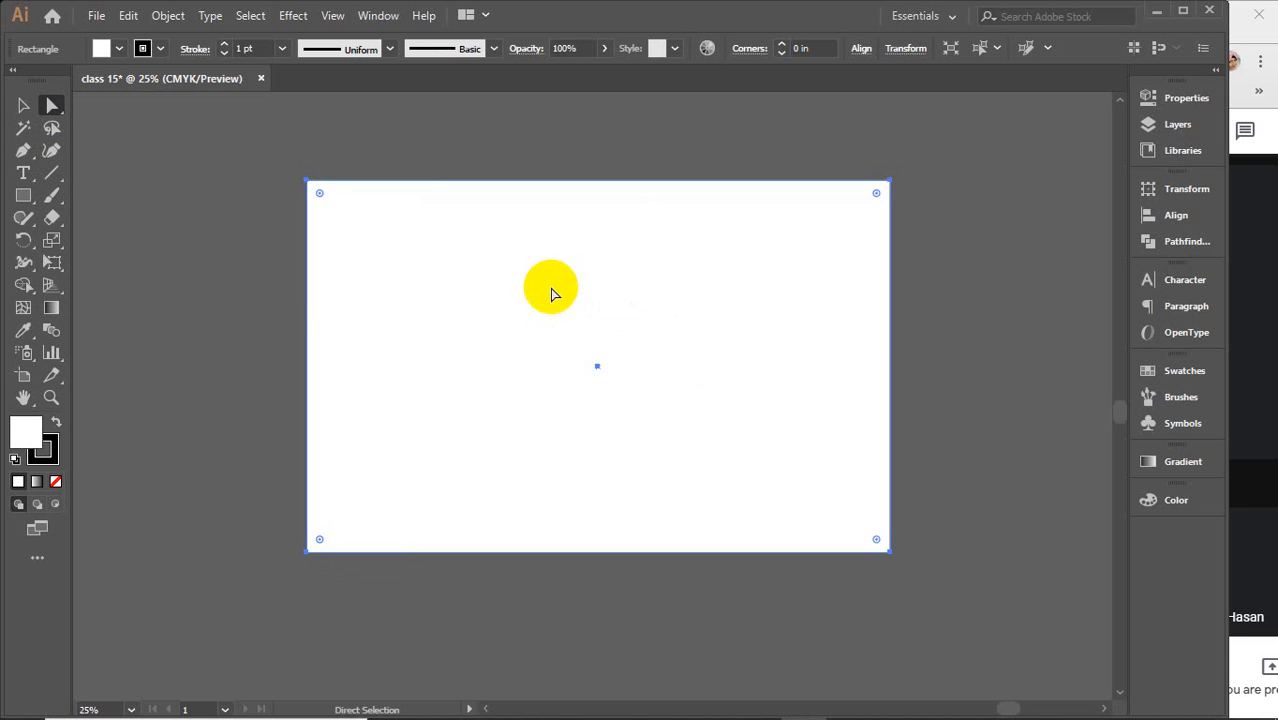
# Distort the rectangle by dragging its top-right anchor down and its bottom-left anchor down and to the right
pyautogui.click(324, 196)
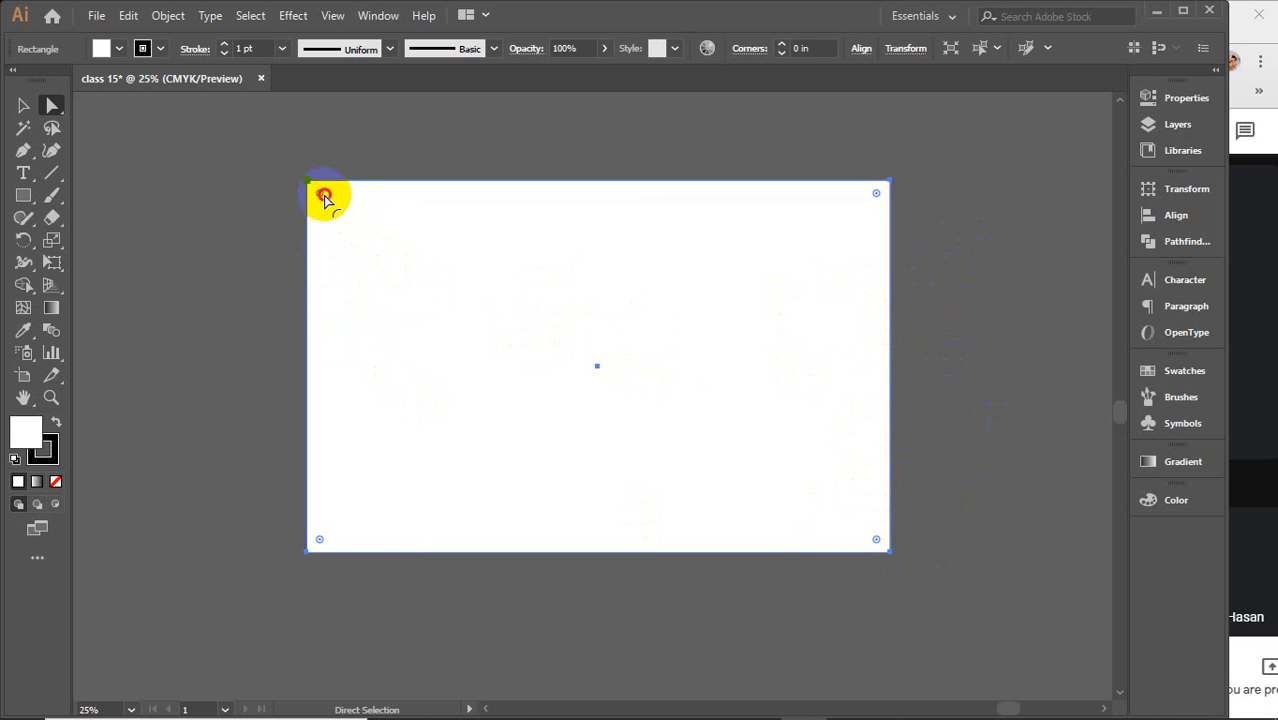
pyautogui.moveTo(324, 196); pyautogui.dragTo(296, 170)
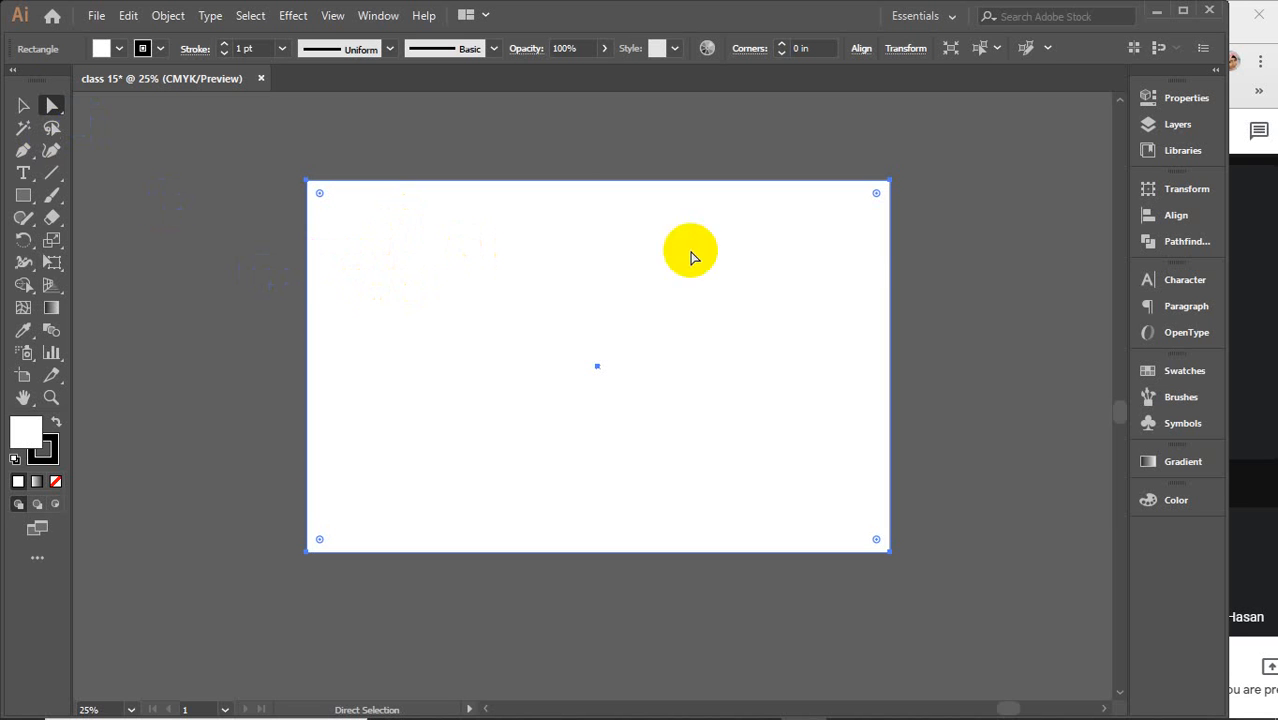
pyautogui.moveTo(889, 183); pyautogui.dragTo(891, 187)
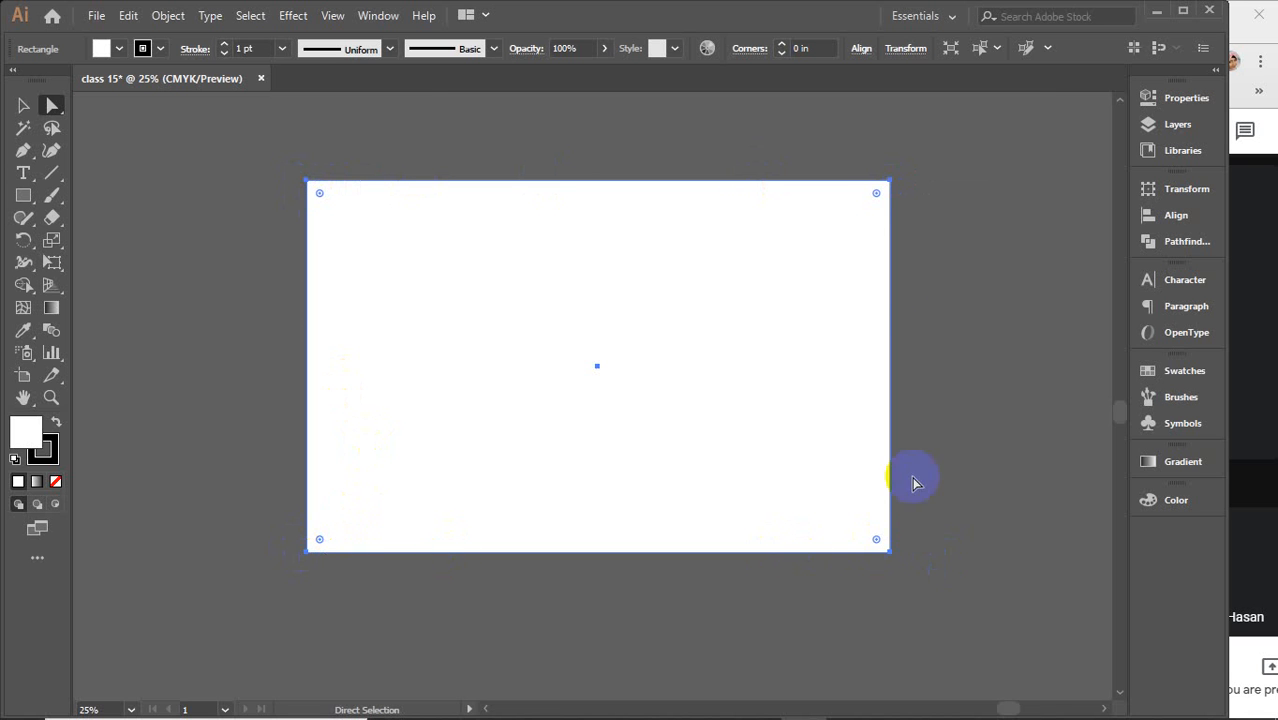
pyautogui.moveTo(889, 182); pyautogui.dragTo(889, 181)
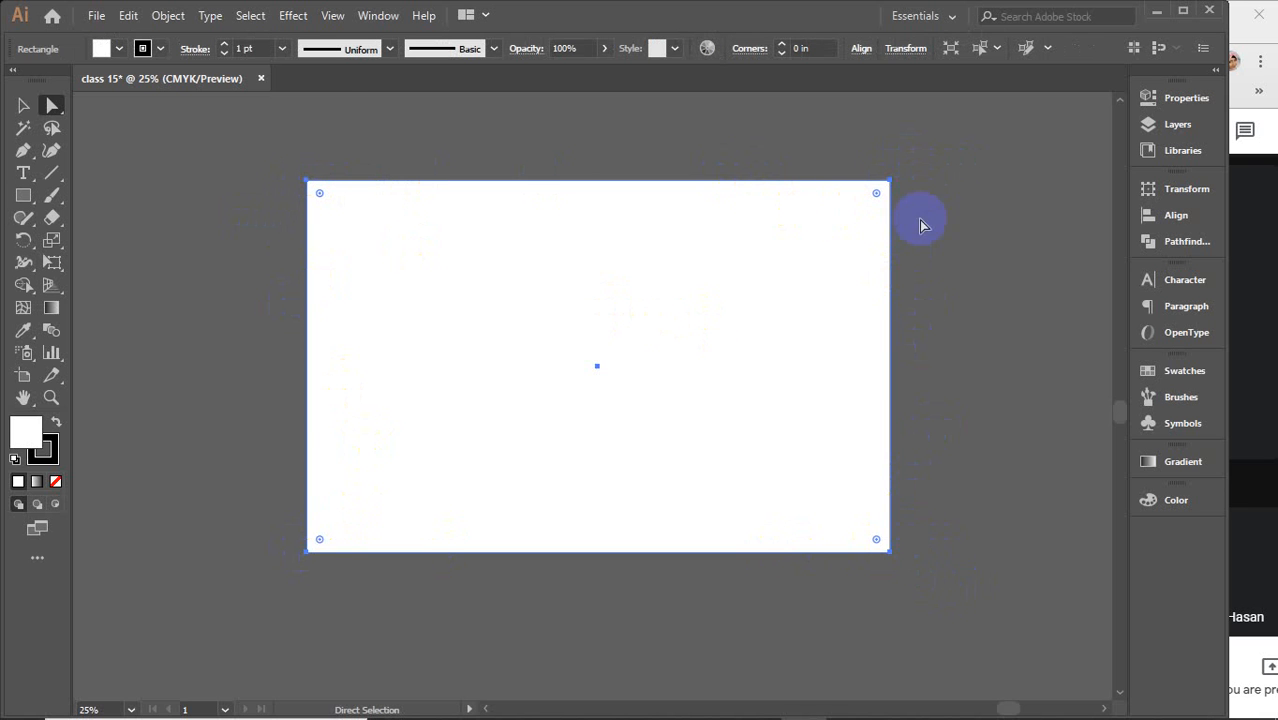
pyautogui.click(889, 186)
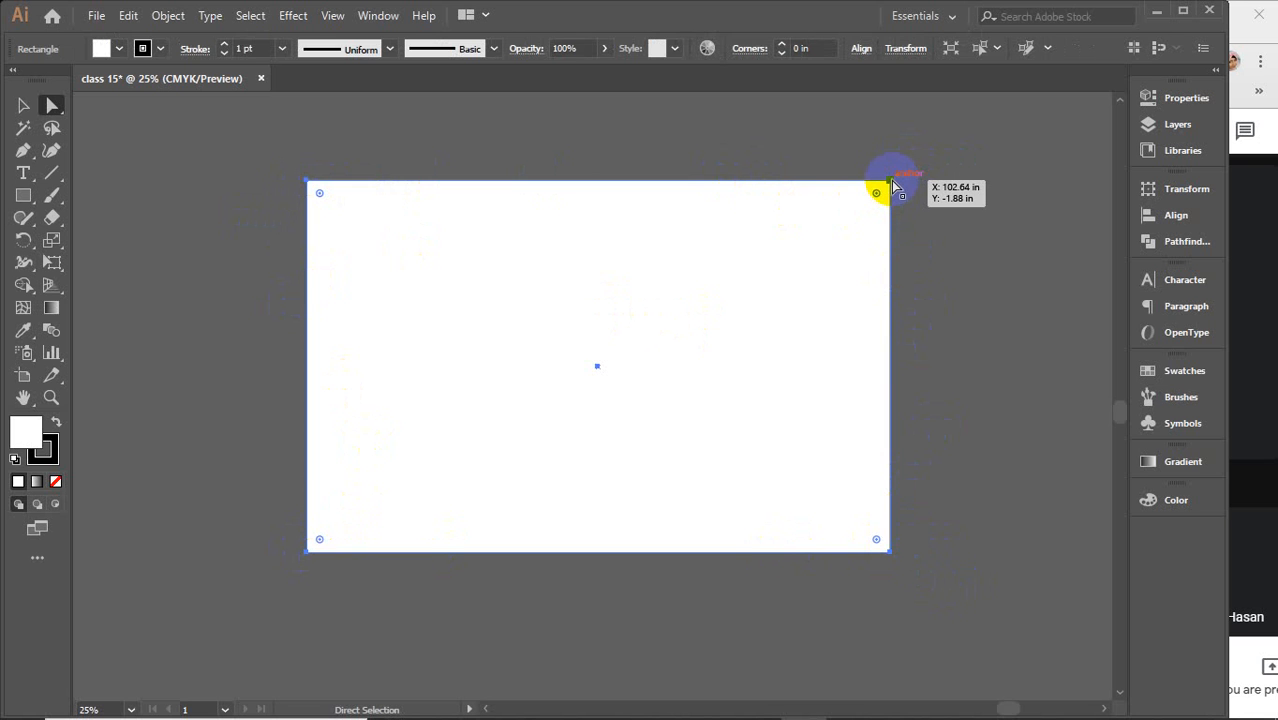
pyautogui.click(891, 183)
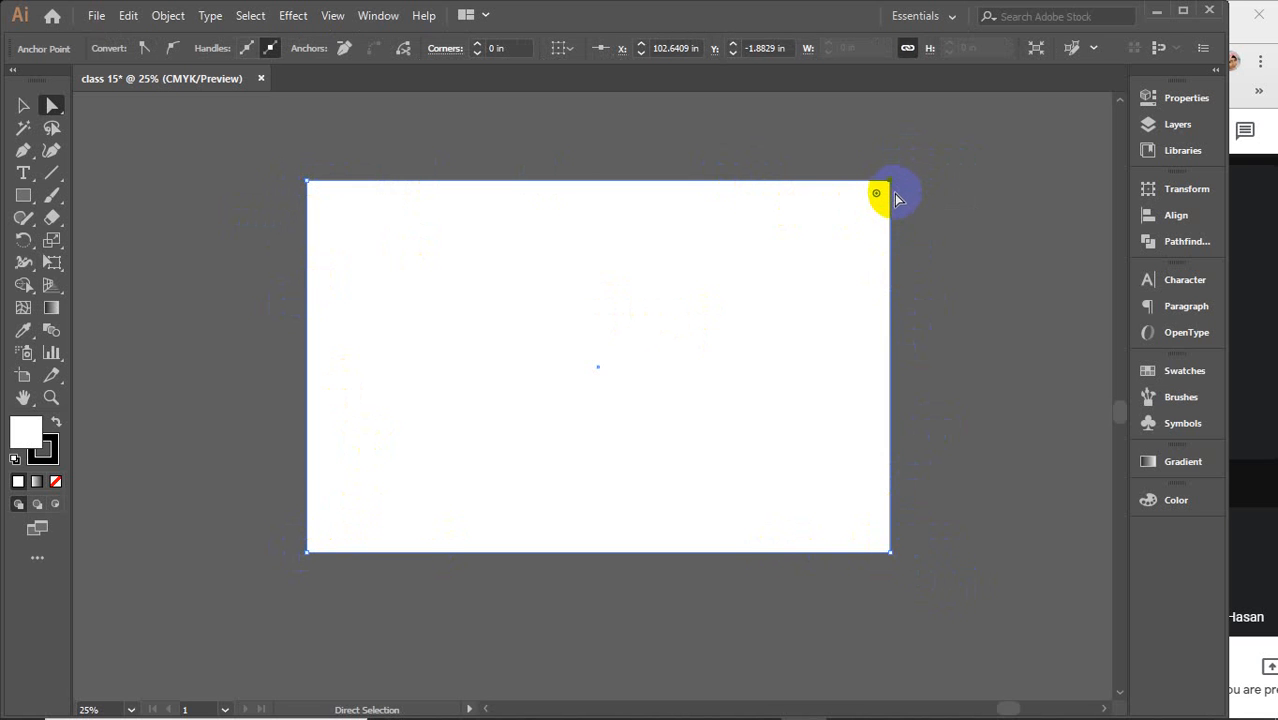
pyautogui.click(310, 553)
pyautogui.moveTo(888, 182); pyautogui.dragTo(912, 228)
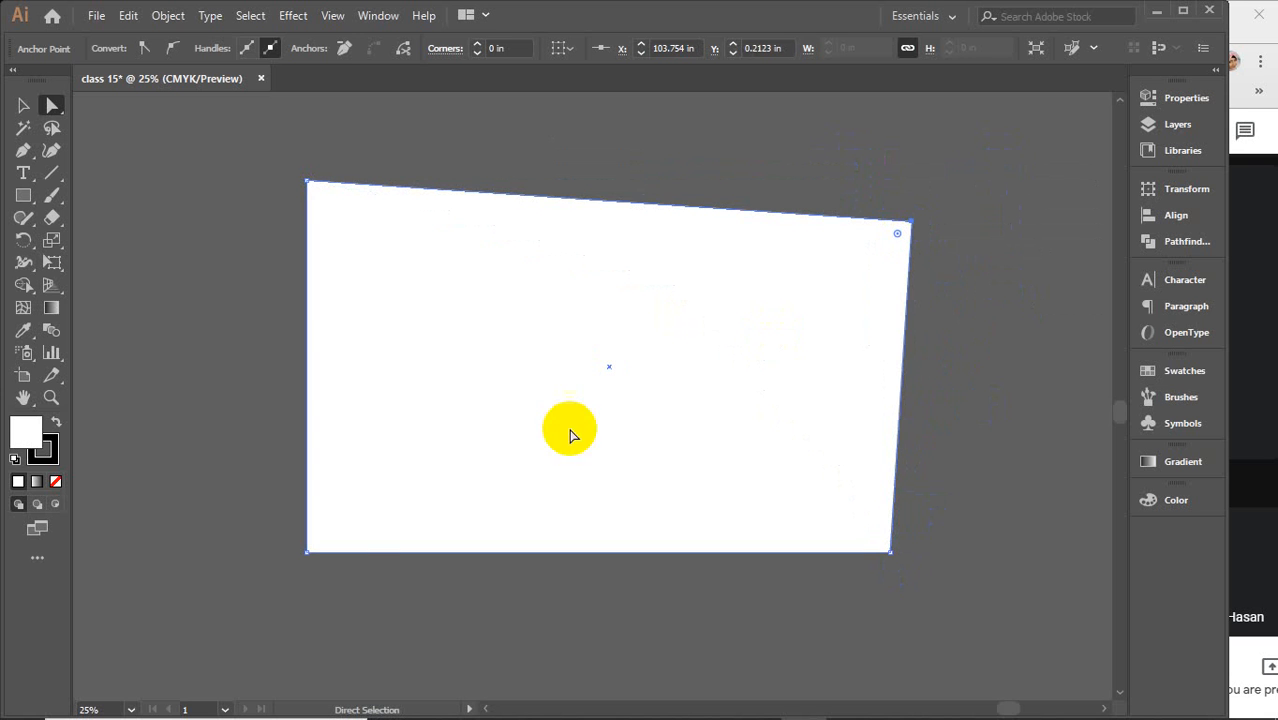
pyautogui.keyDown('shift'); pyautogui.click(307, 552); pyautogui.keyUp('shift')
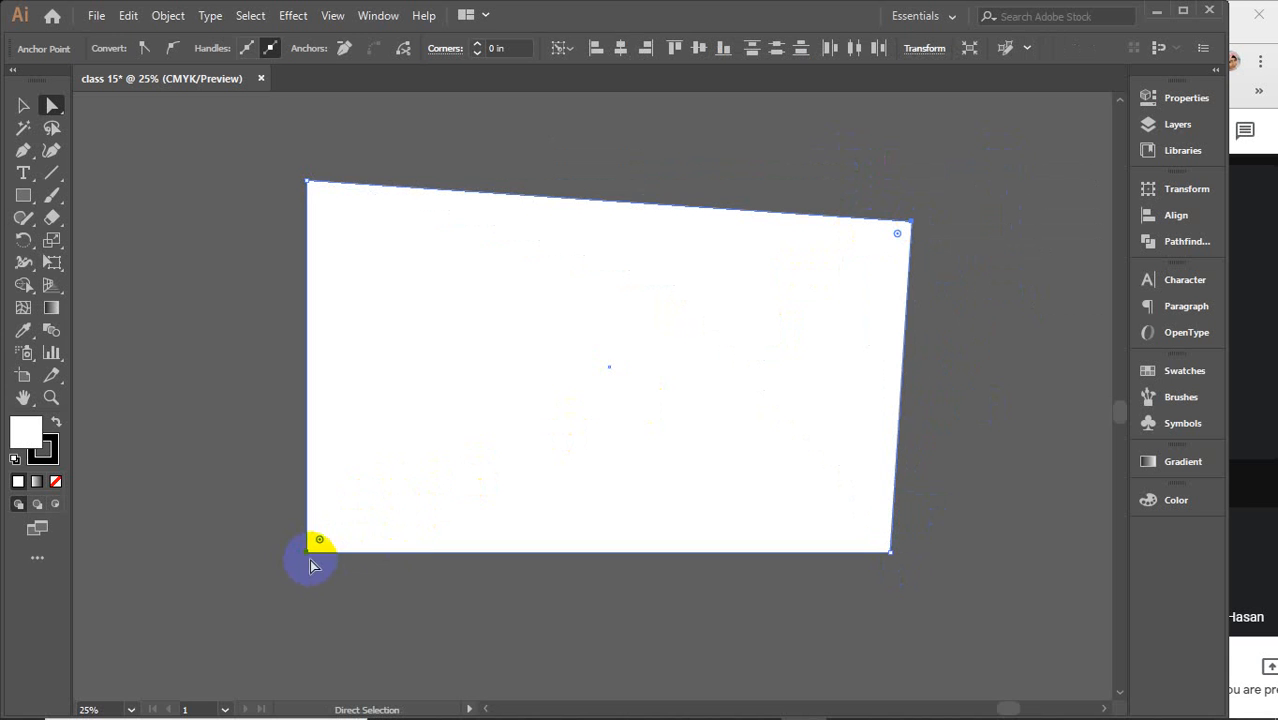
pyautogui.moveTo(308, 550); pyautogui.dragTo(414, 630)
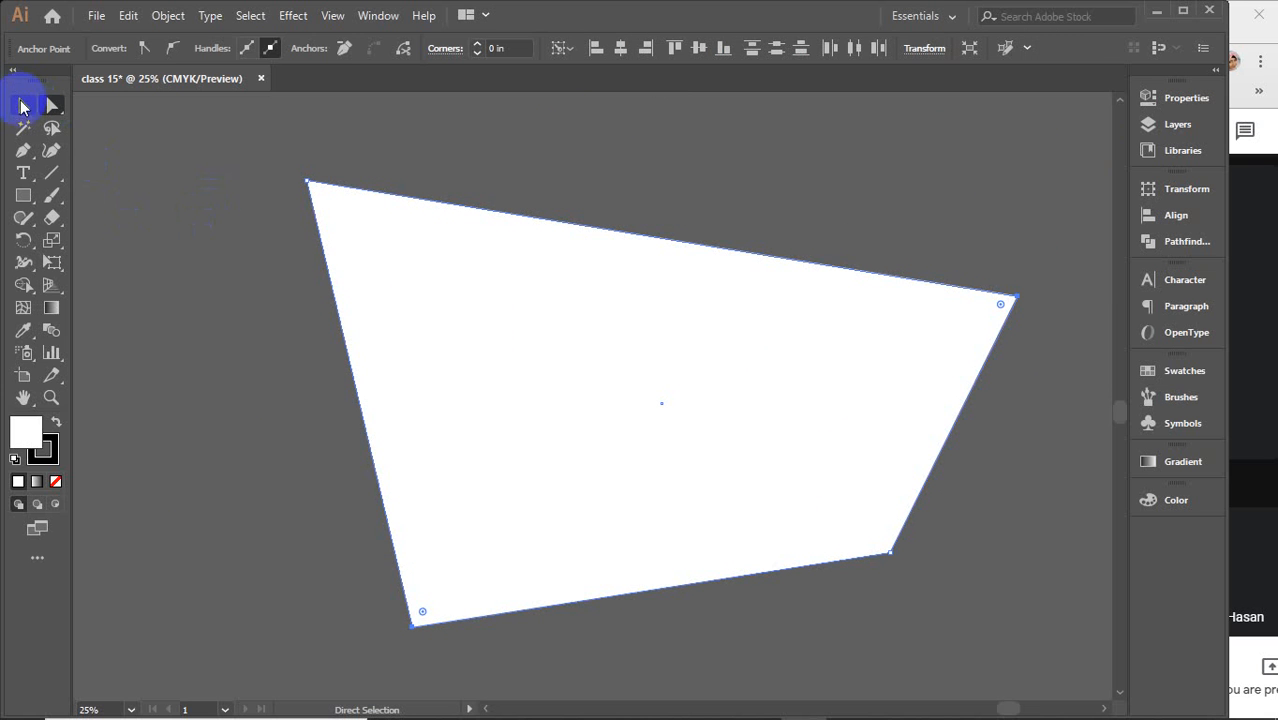
# Select the distorted shape with the Selection tool and delete it
pyautogui.click(23, 105)
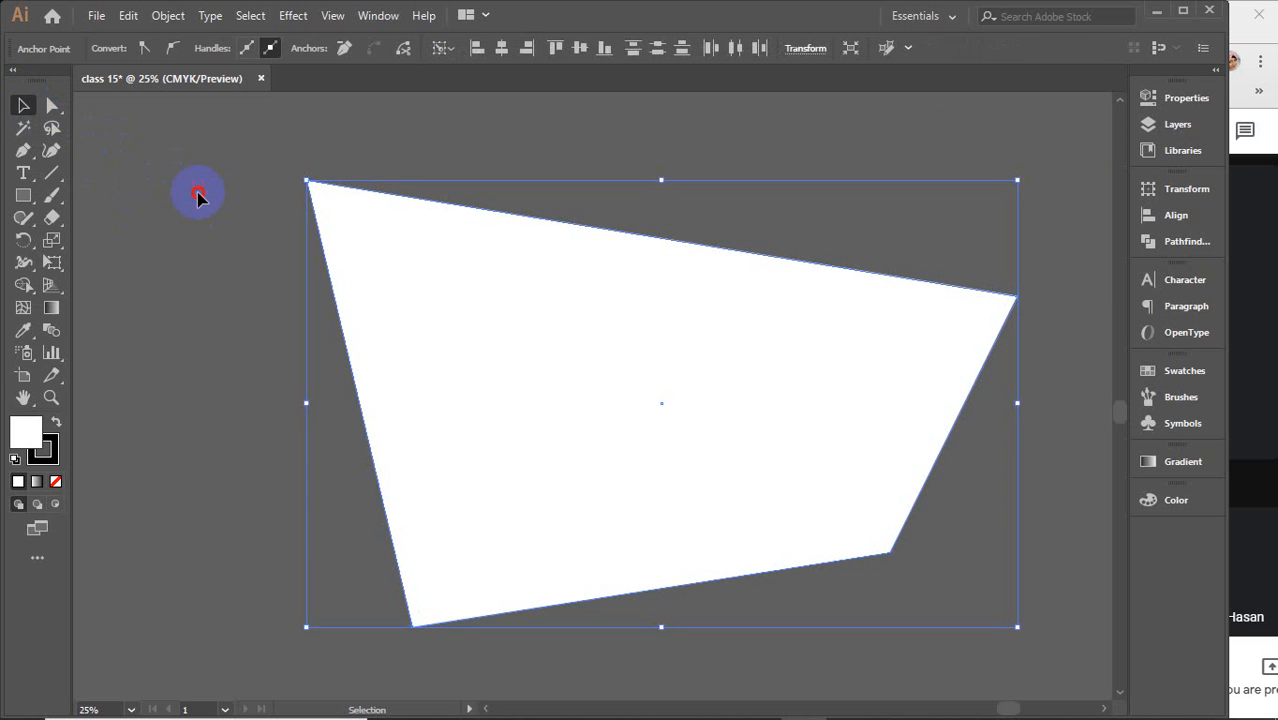
pyautogui.click(198, 196)
pyautogui.click(371, 237)
pyautogui.press('Delete')
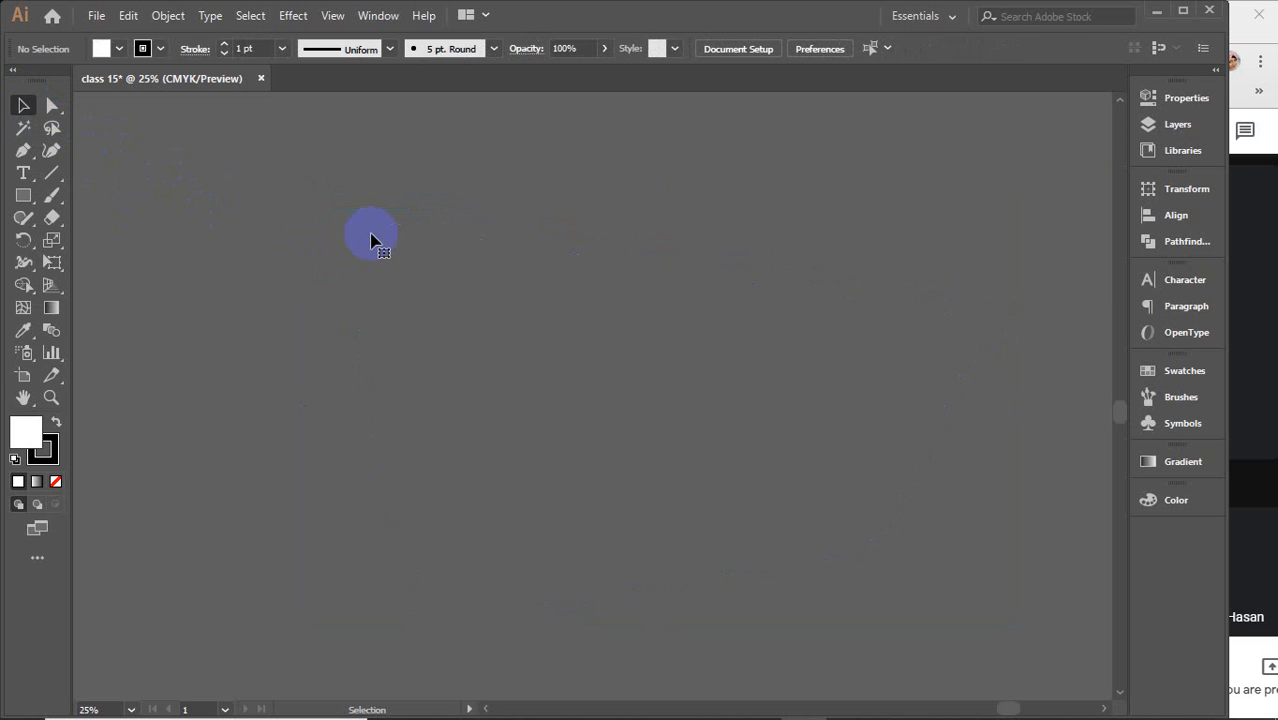
pyautogui.click(25, 105)
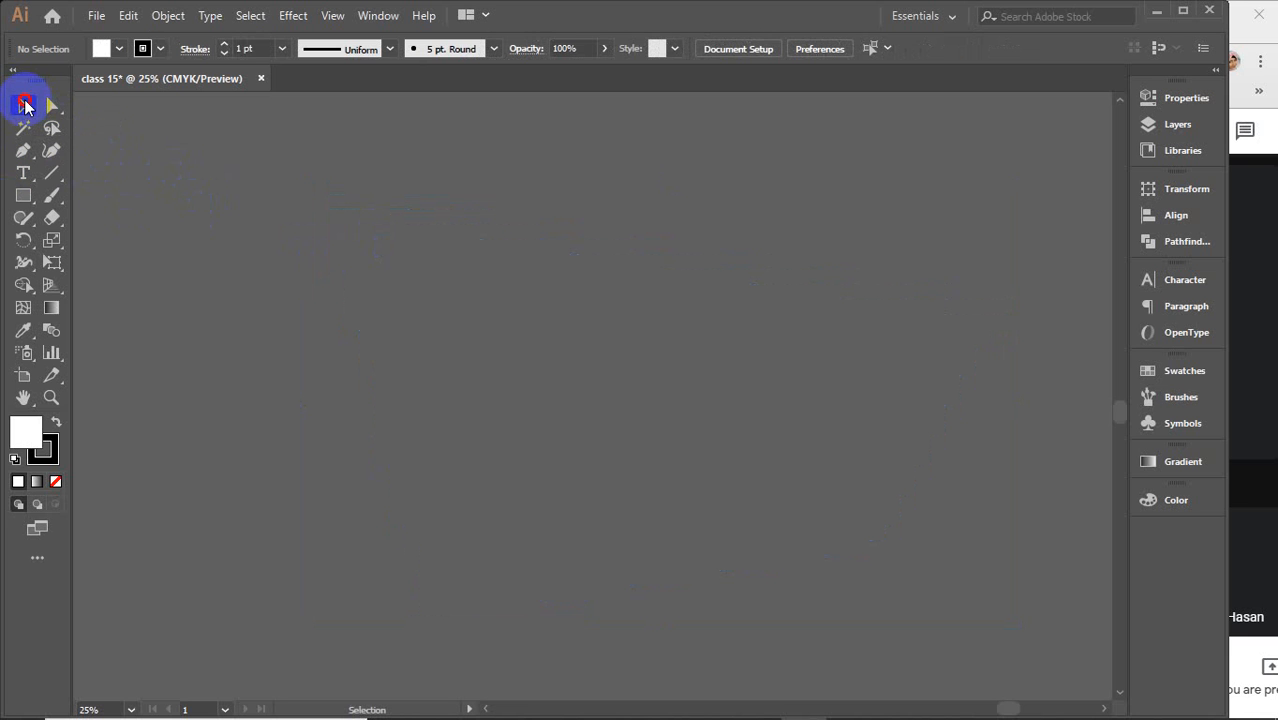
pyautogui.click(48, 105)
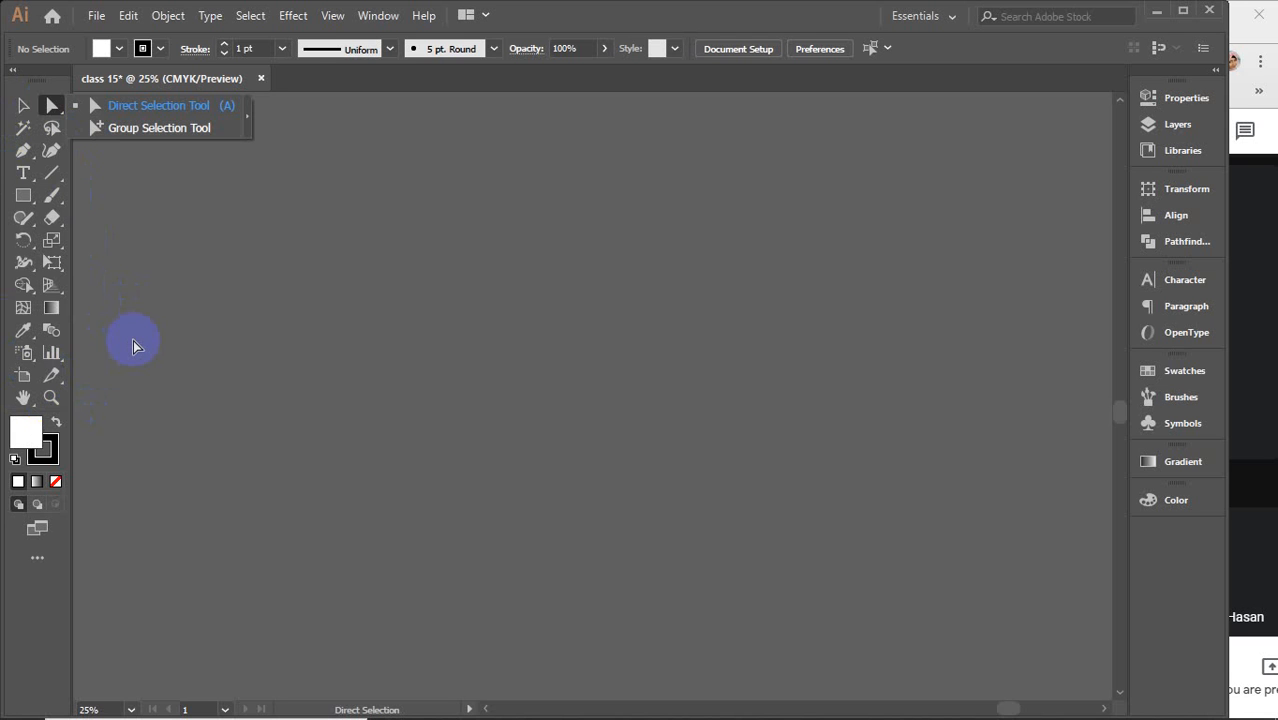
pyautogui.click(48, 108)
pyautogui.moveTo(48, 108); pyautogui.dragTo(97, 106)
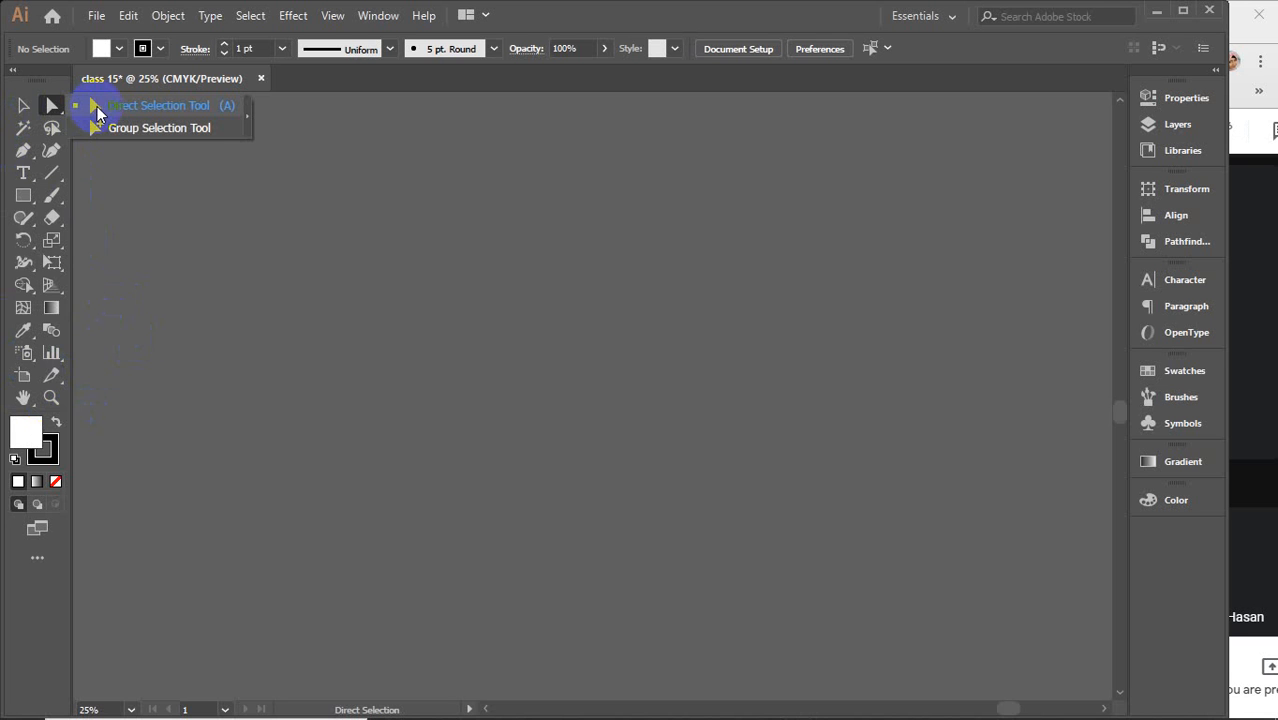
pyautogui.moveTo(98, 106); pyautogui.dragTo(22, 112)
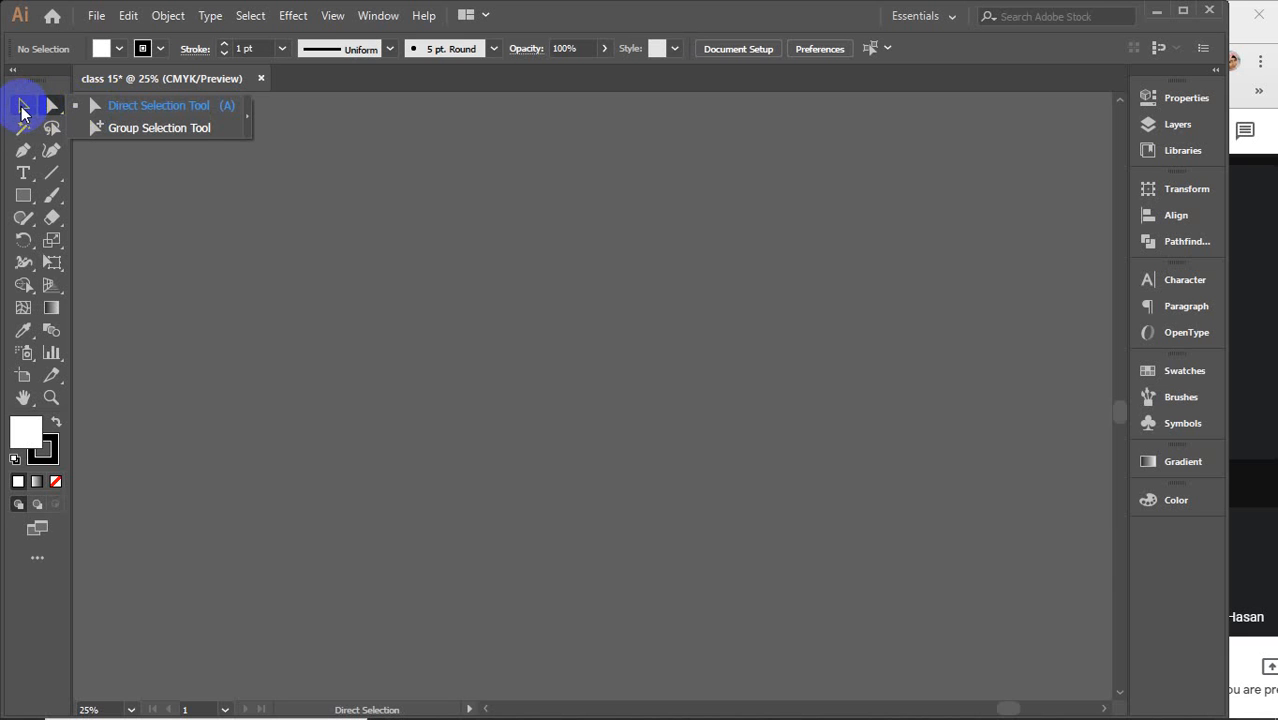
pyautogui.moveTo(22, 112); pyautogui.dragTo(126, 112)
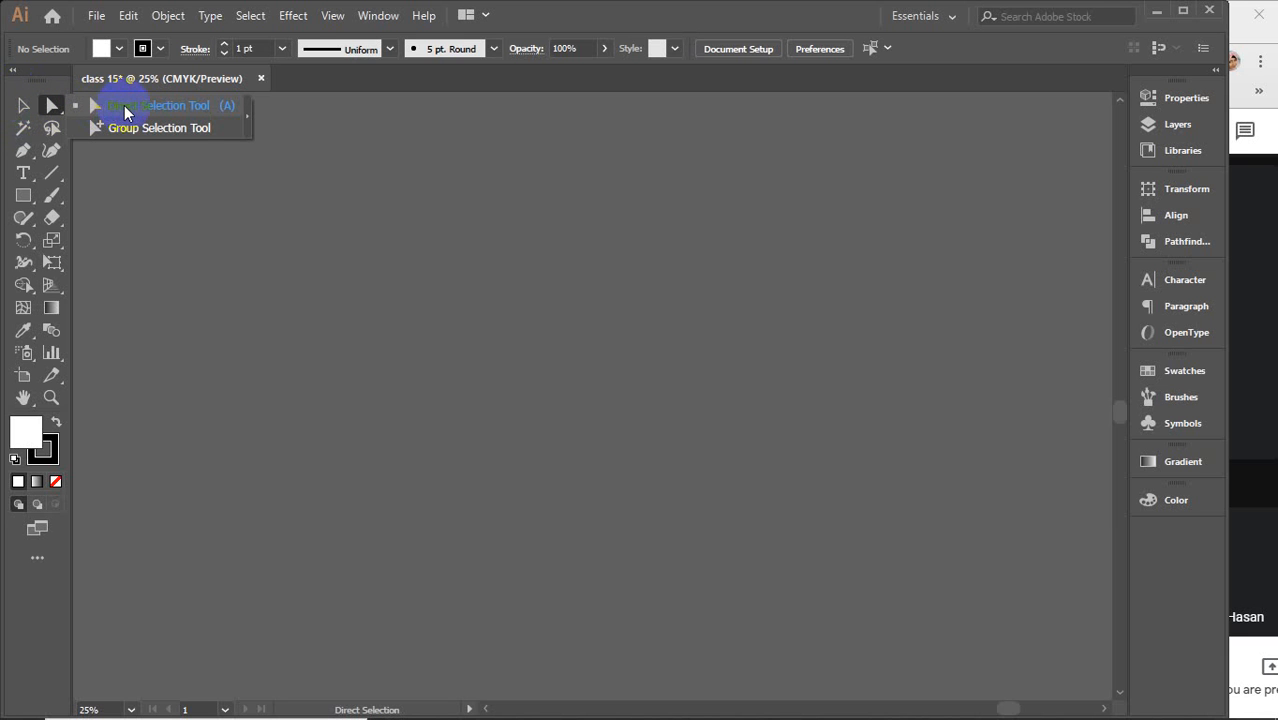
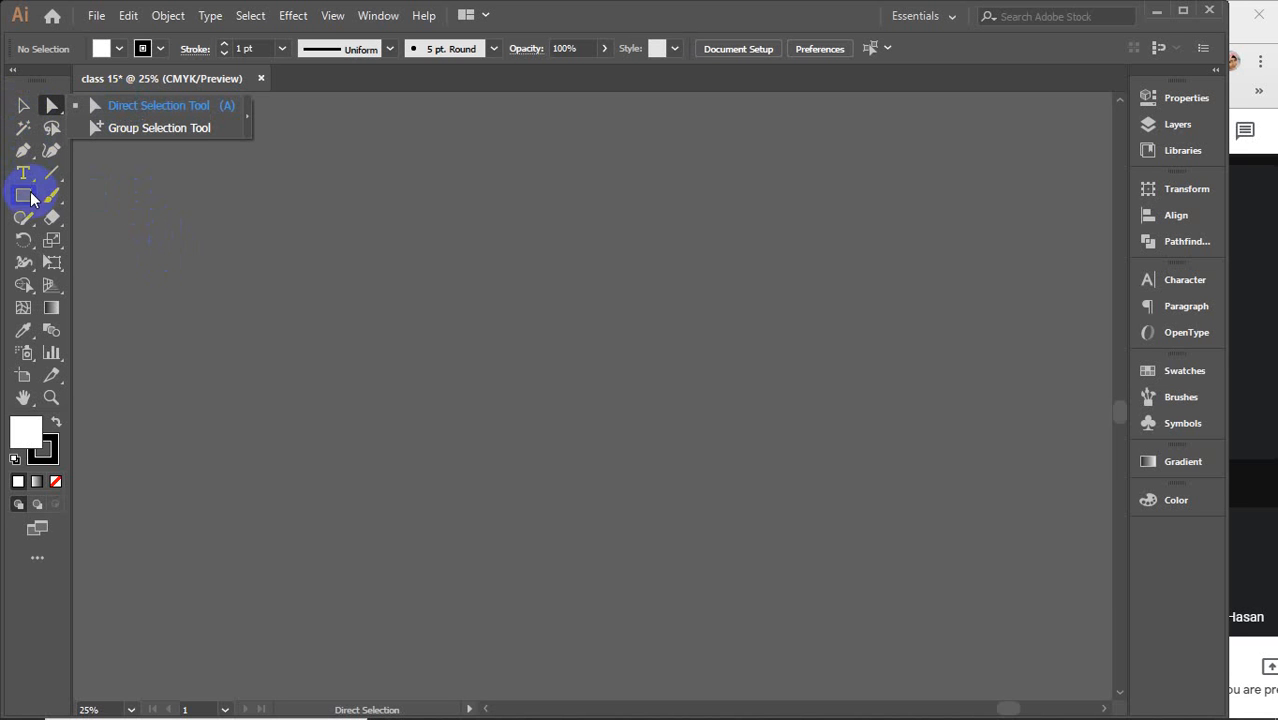
# Create a six-sided polygon with the Polygon tool by clicking on the canvas and setting Sides to 6
pyautogui.moveTo(23, 194); pyautogui.dragTo(92, 265)
pyautogui.click(680, 370)
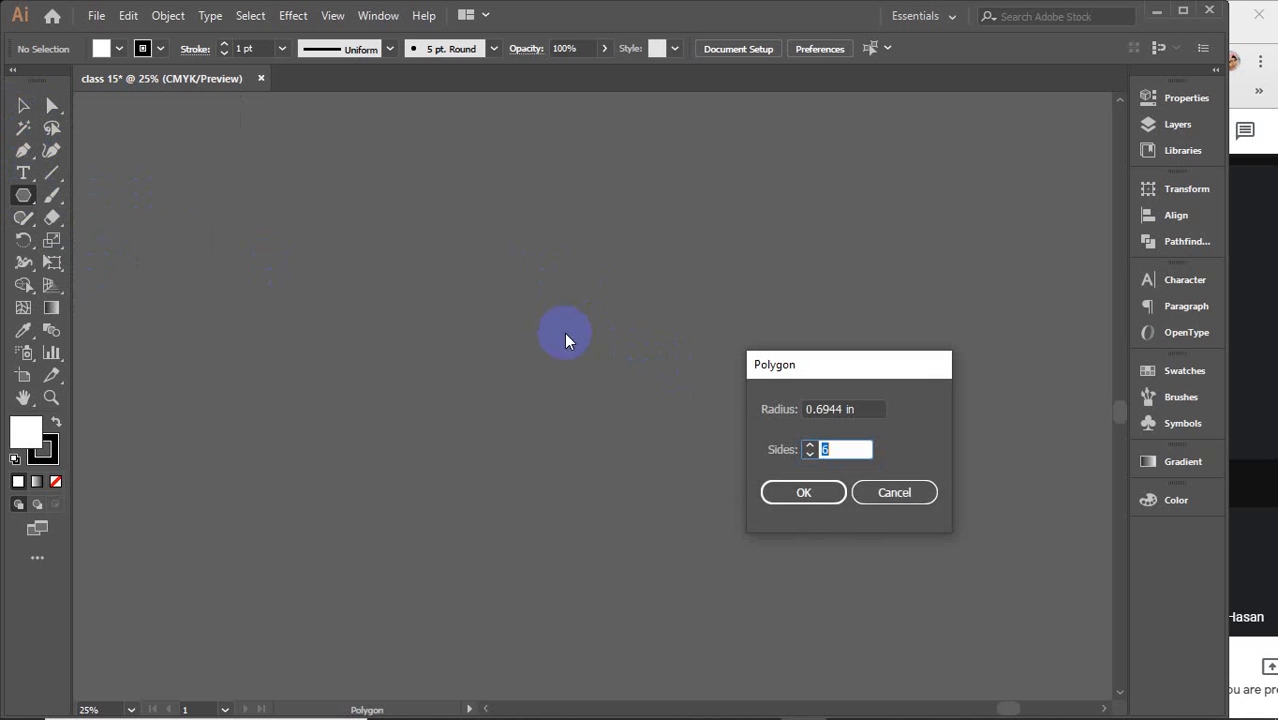
pyautogui.doubleClick(827, 448)
pyautogui.write('6')
pyautogui.click(807, 490)
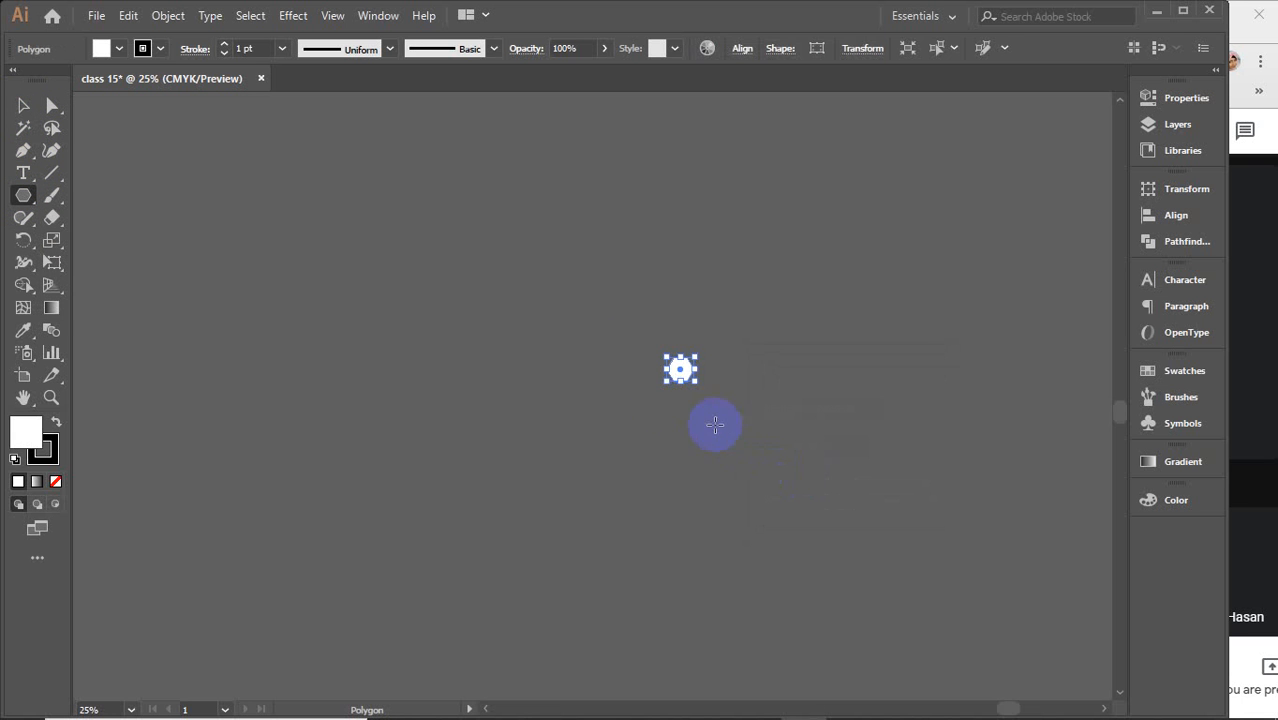
# Scale the hexagon up with the Selection tool, move it slightly up and left, and delete it
pyautogui.press('v')
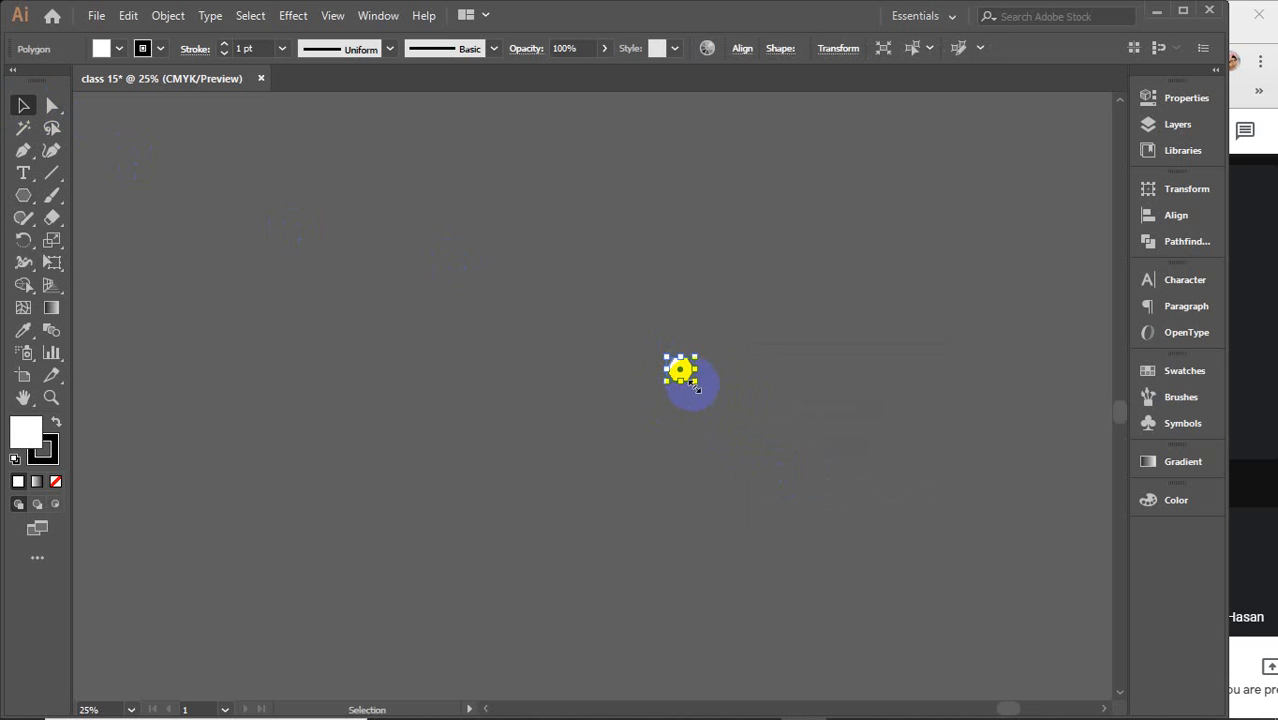
pyautogui.moveTo(696, 388); pyautogui.dragTo(855, 520)
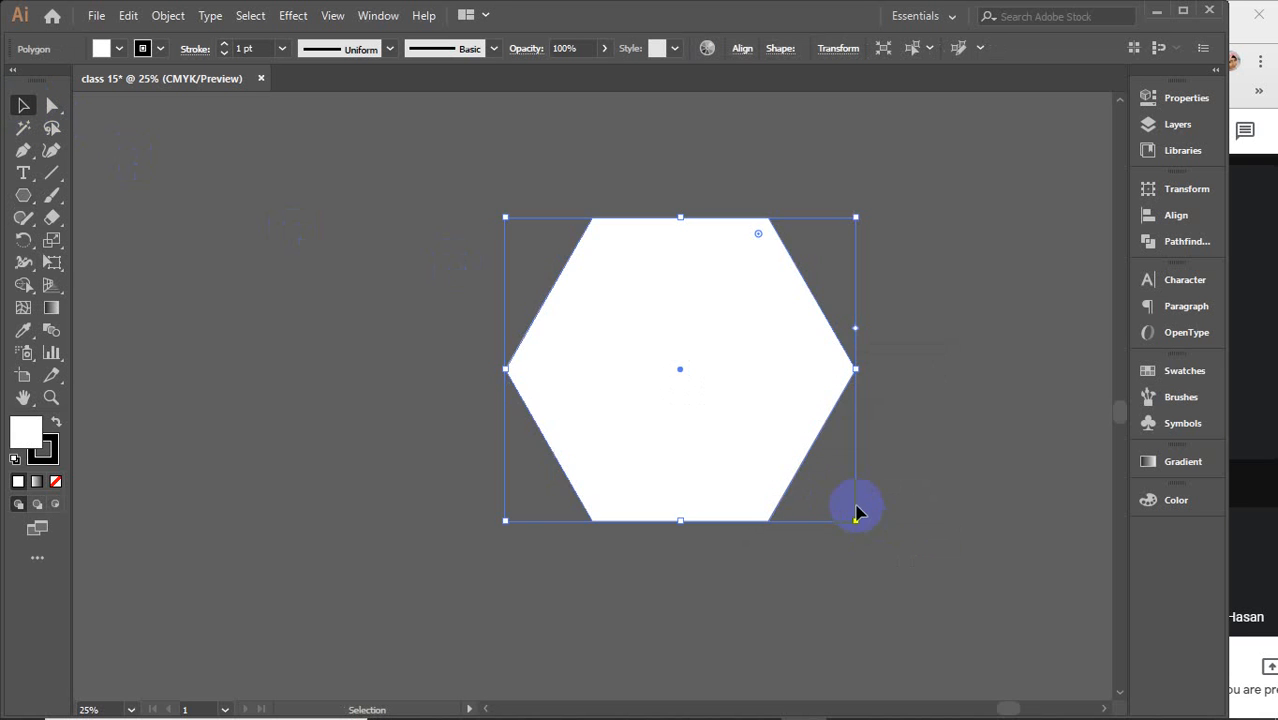
pyautogui.moveTo(745, 366); pyautogui.dragTo(676, 381)
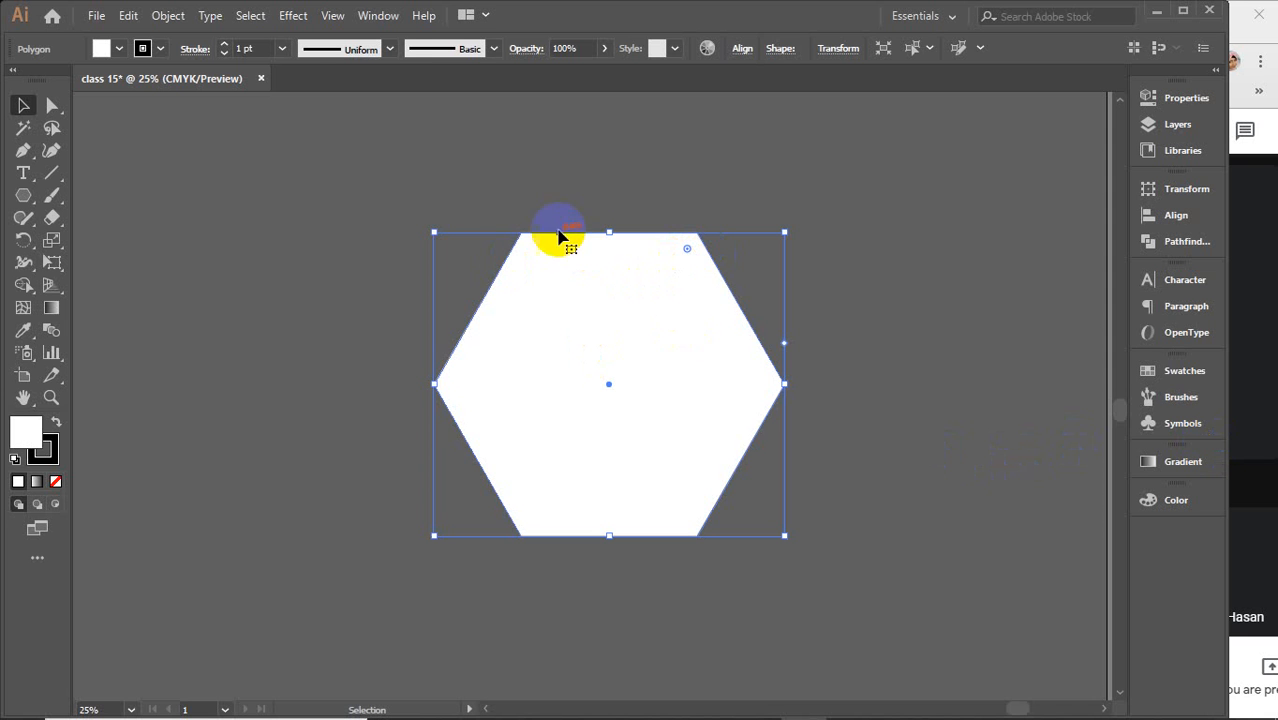
pyautogui.click(612, 228)
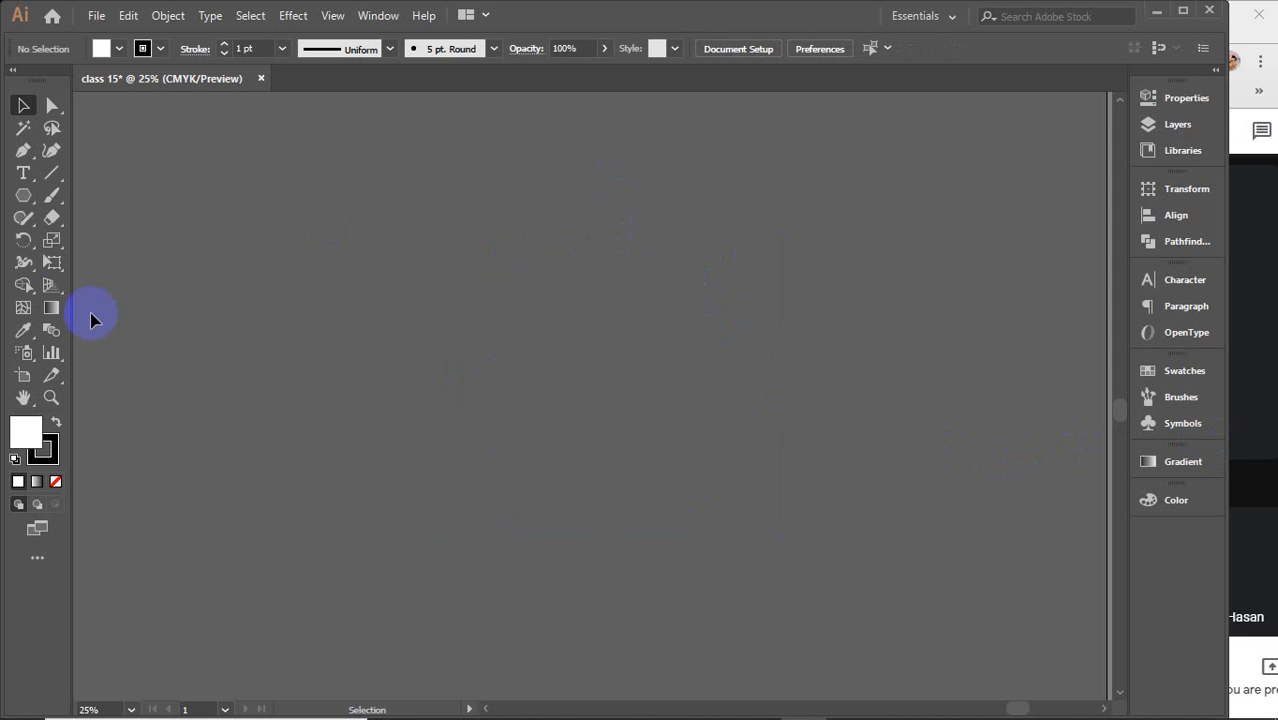
# Create a 10-point star with the Star tool by clicking on the canvas and setting its points
pyautogui.click(24, 195)
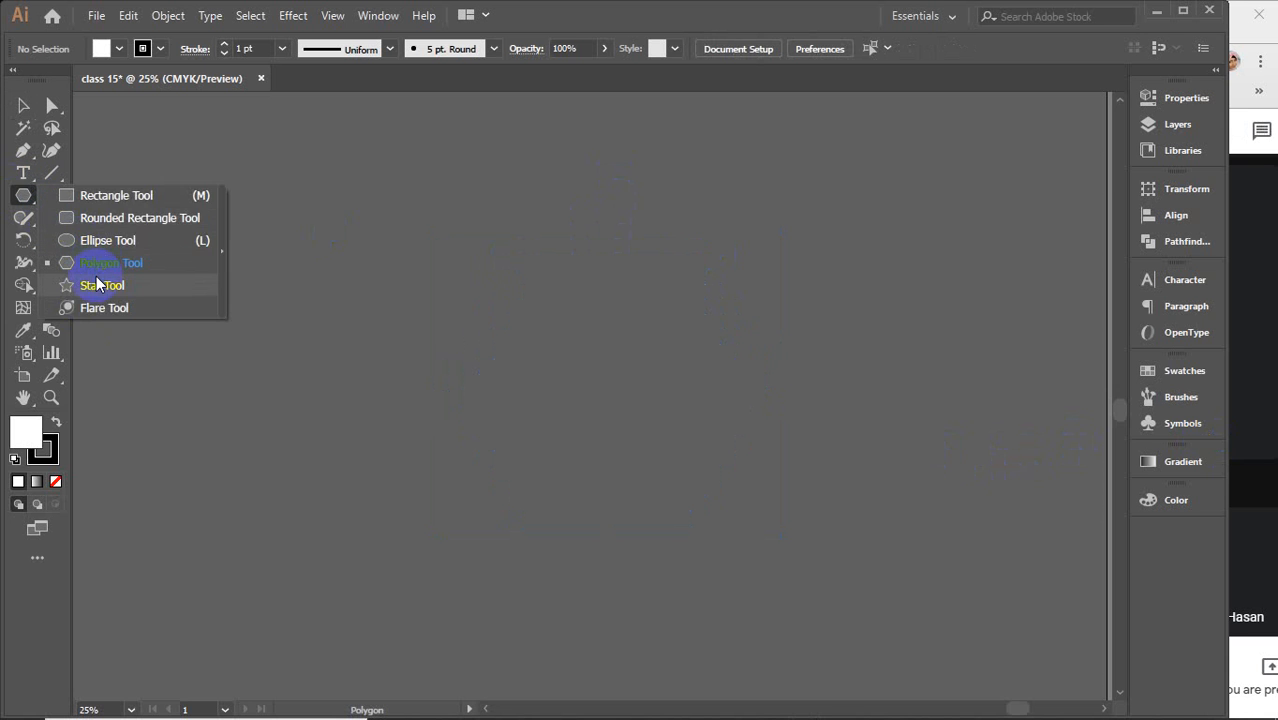
pyautogui.click(96, 285)
pyautogui.click(566, 367)
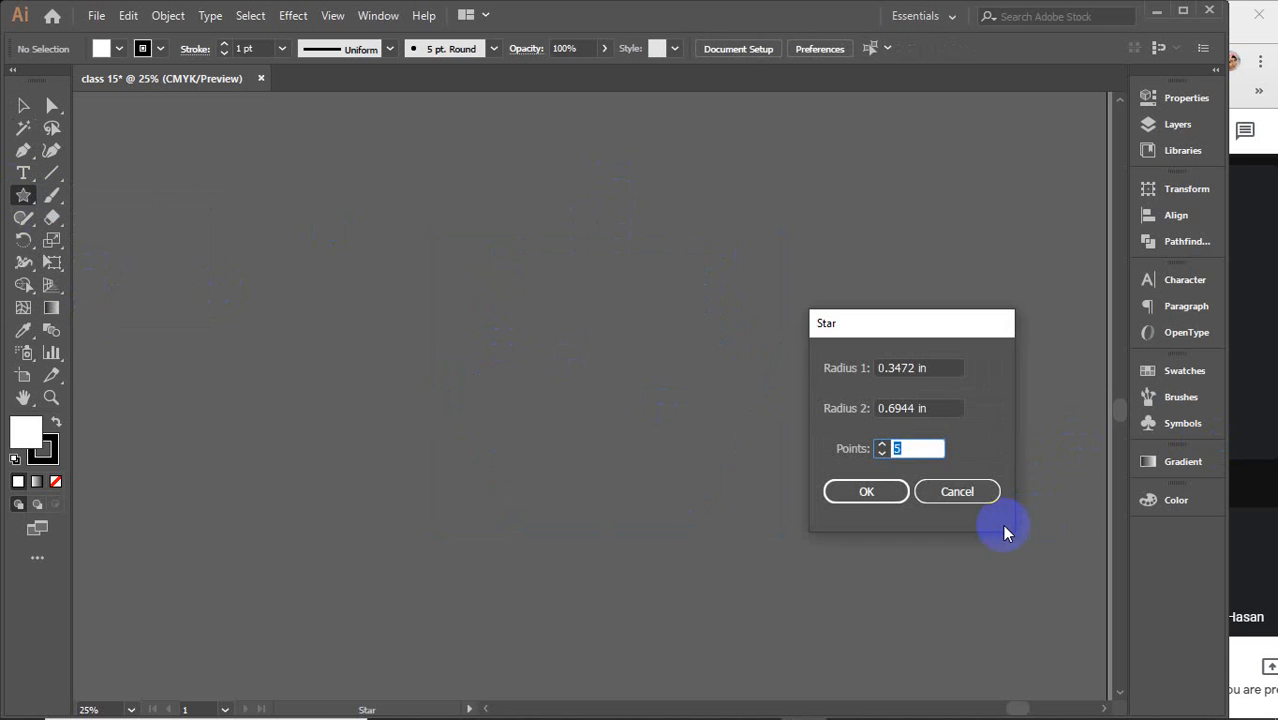
pyautogui.write('18')
pyautogui.press('Return')
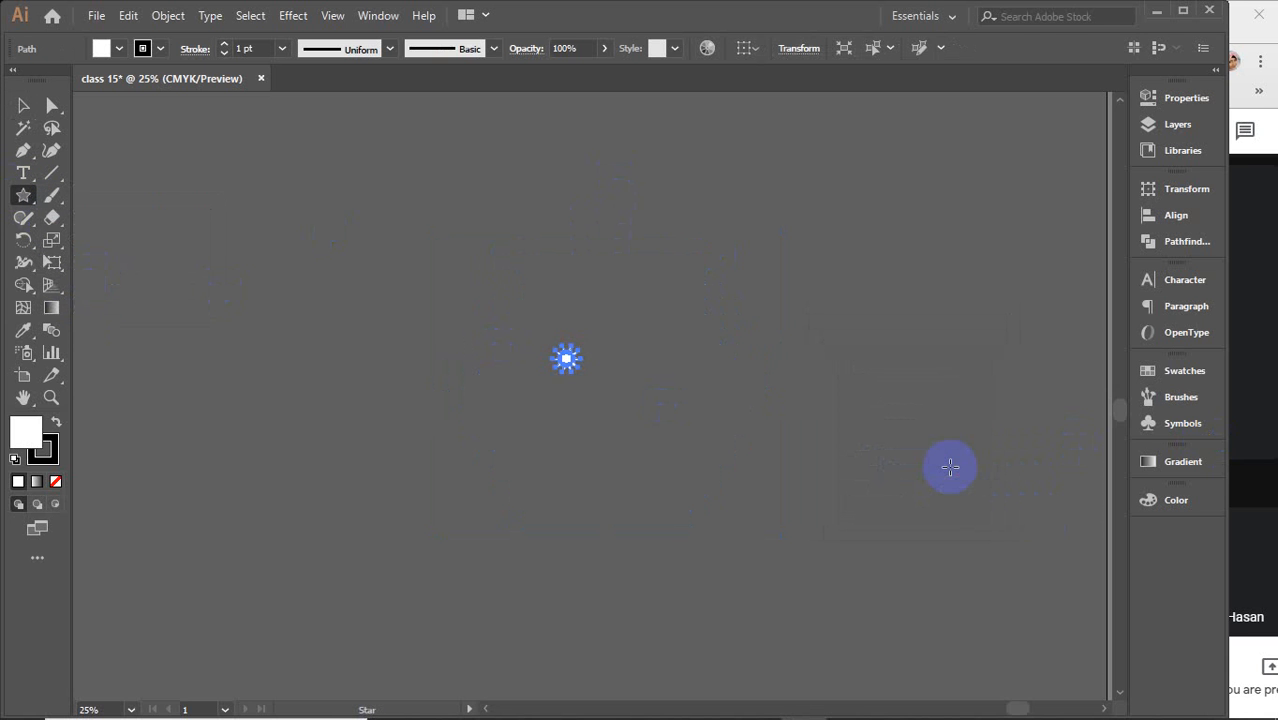
# Scale the star up by a corner handle with the Selection tool and reposition it near the centre
pyautogui.press('v')
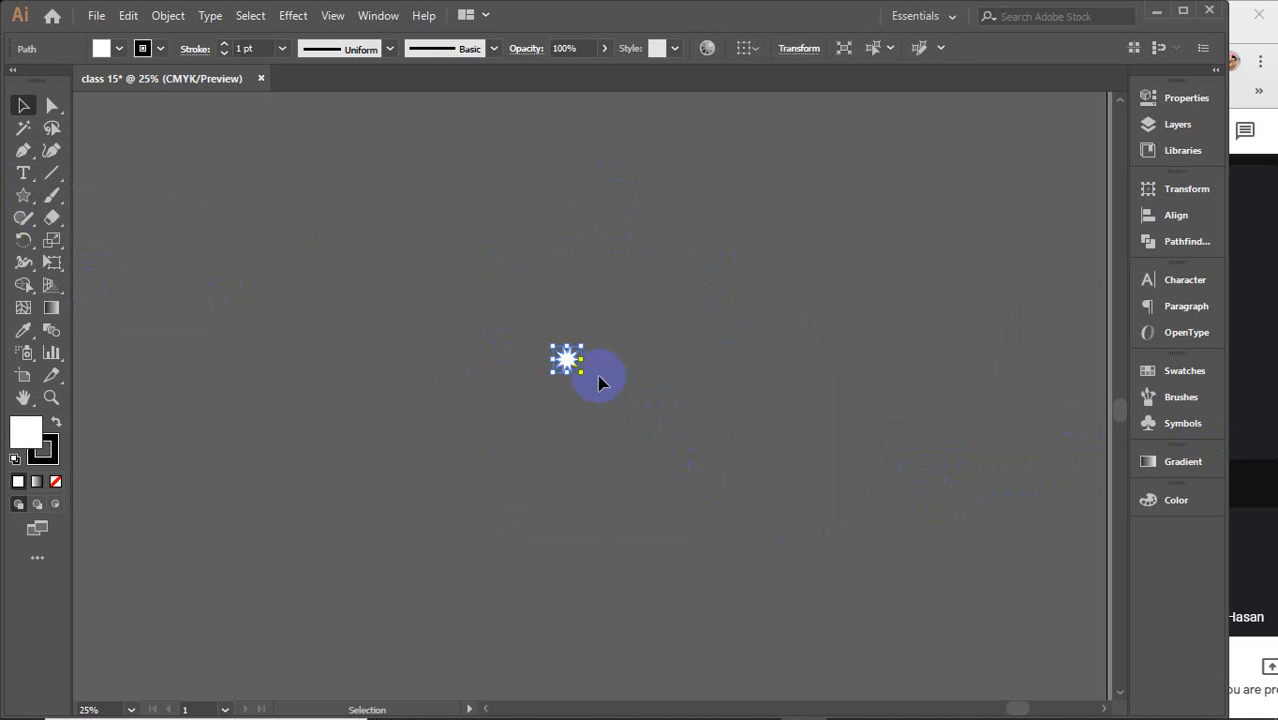
pyautogui.moveTo(588, 372); pyautogui.dragTo(858, 594)
pyautogui.moveTo(636, 347); pyautogui.dragTo(711, 398)
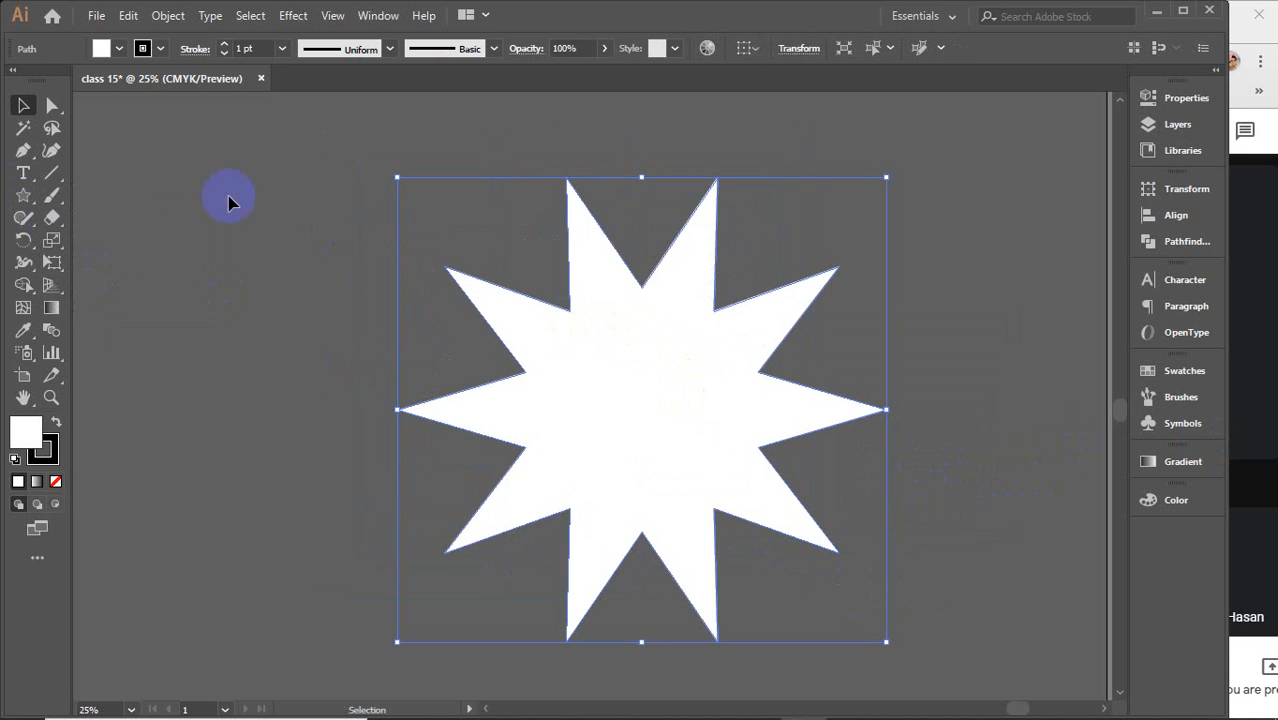
# Reselect the star, nudge it slightly upward and shrink it a little from its bottom-right corner
pyautogui.click(160, 176)
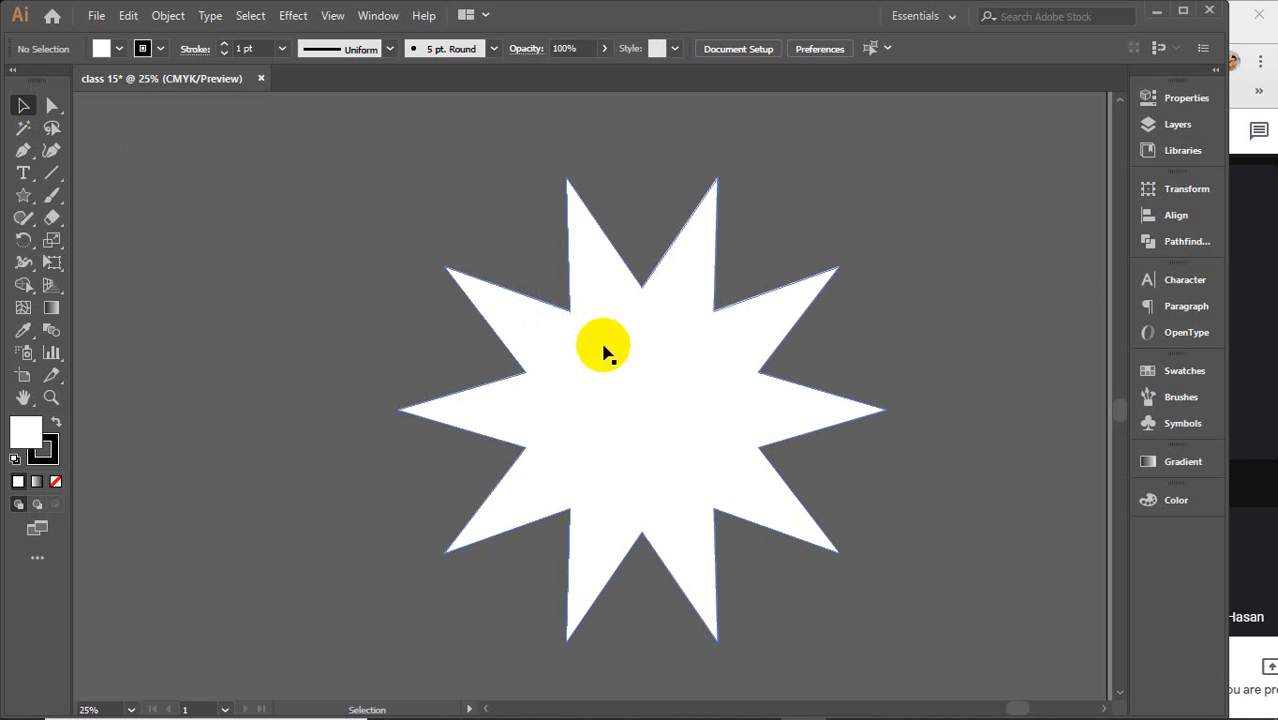
pyautogui.click(630, 412)
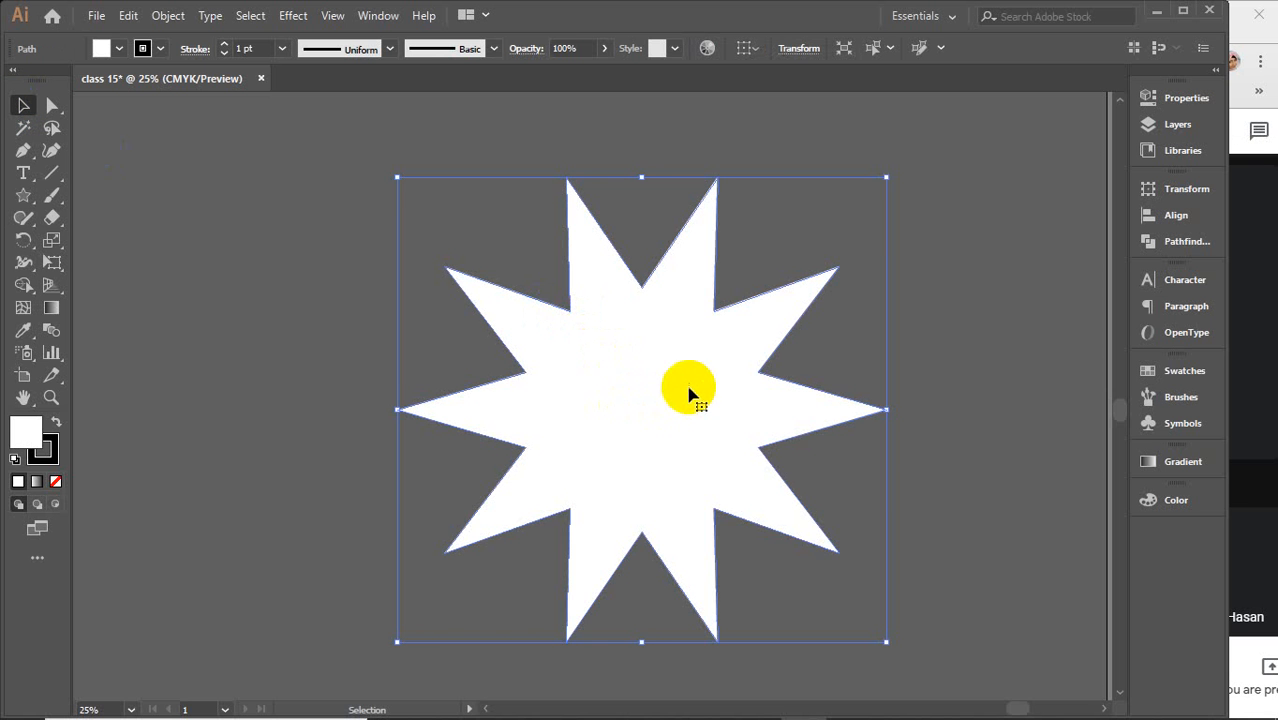
pyautogui.moveTo(668, 395)
pyautogui.mouseDown()
pyautogui.moveTo(508, 381)
pyautogui.moveTo(736, 355)
pyautogui.moveTo(665, 371)
pyautogui.mouseUp()
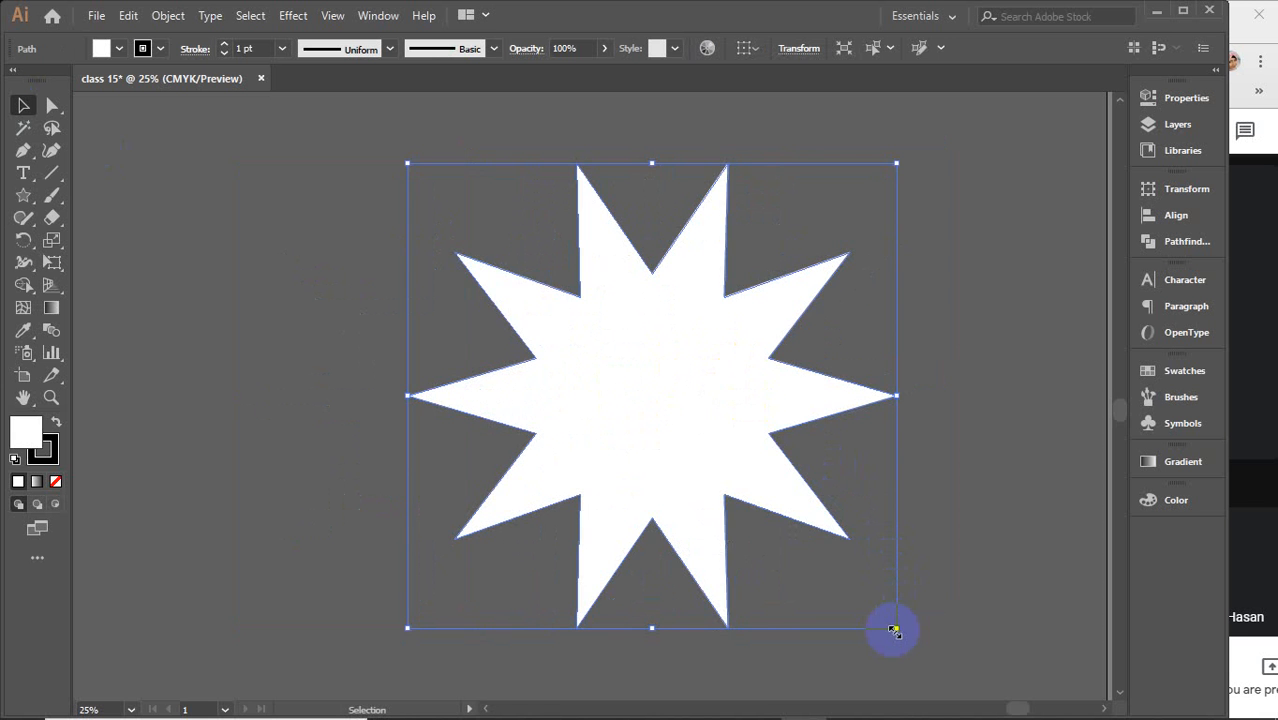
pyautogui.moveTo(893, 630)
pyautogui.mouseDown()
pyautogui.moveTo(850, 562)
pyautogui.moveTo(880, 618)
pyautogui.mouseUp()
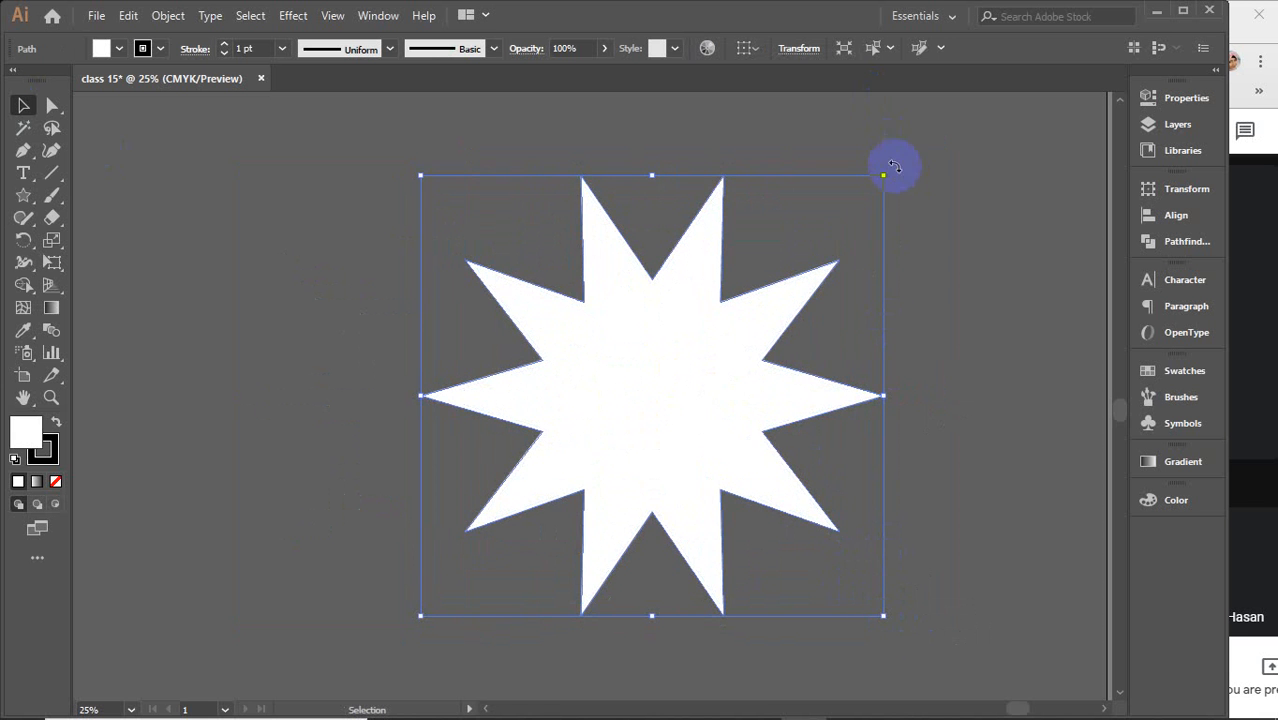
# Try rotating the star from outside its top-right corner and undo the rotation
pyautogui.moveTo(889, 172); pyautogui.dragTo(893, 222)
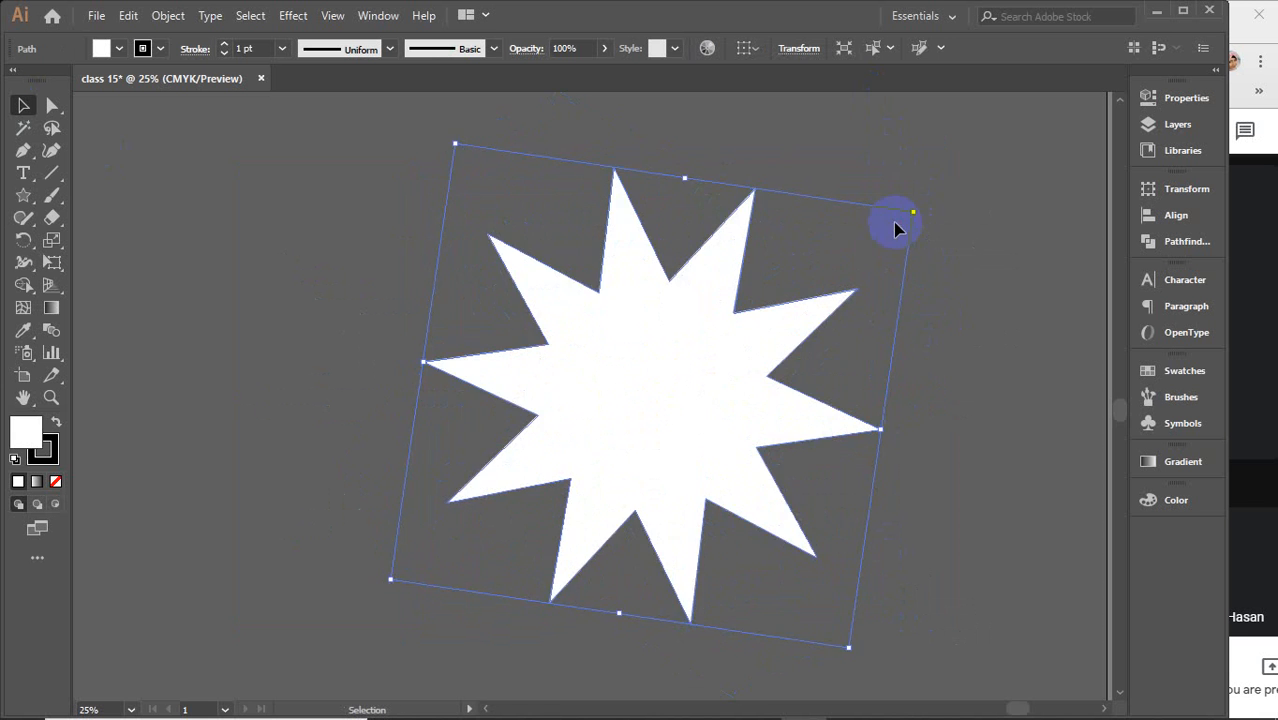
pyautogui.hotkey('ctrl', 'z')
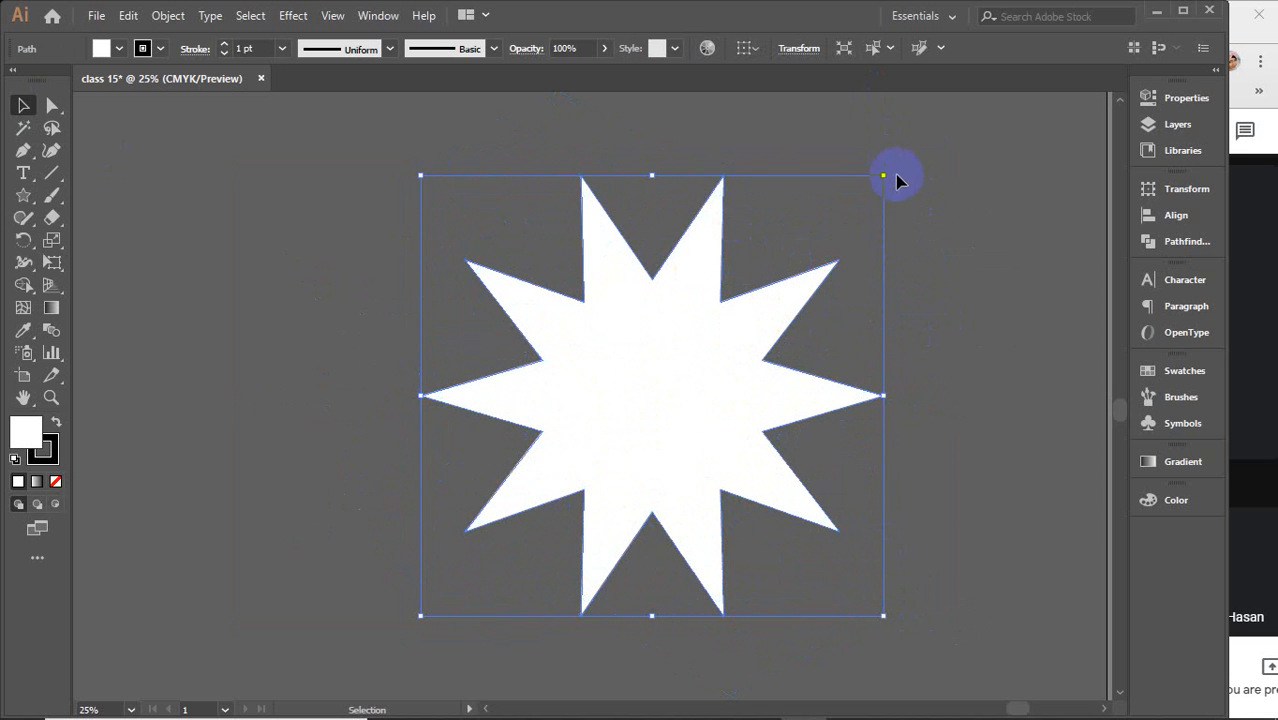
pyautogui.moveTo(889, 167); pyautogui.dragTo(908, 193)
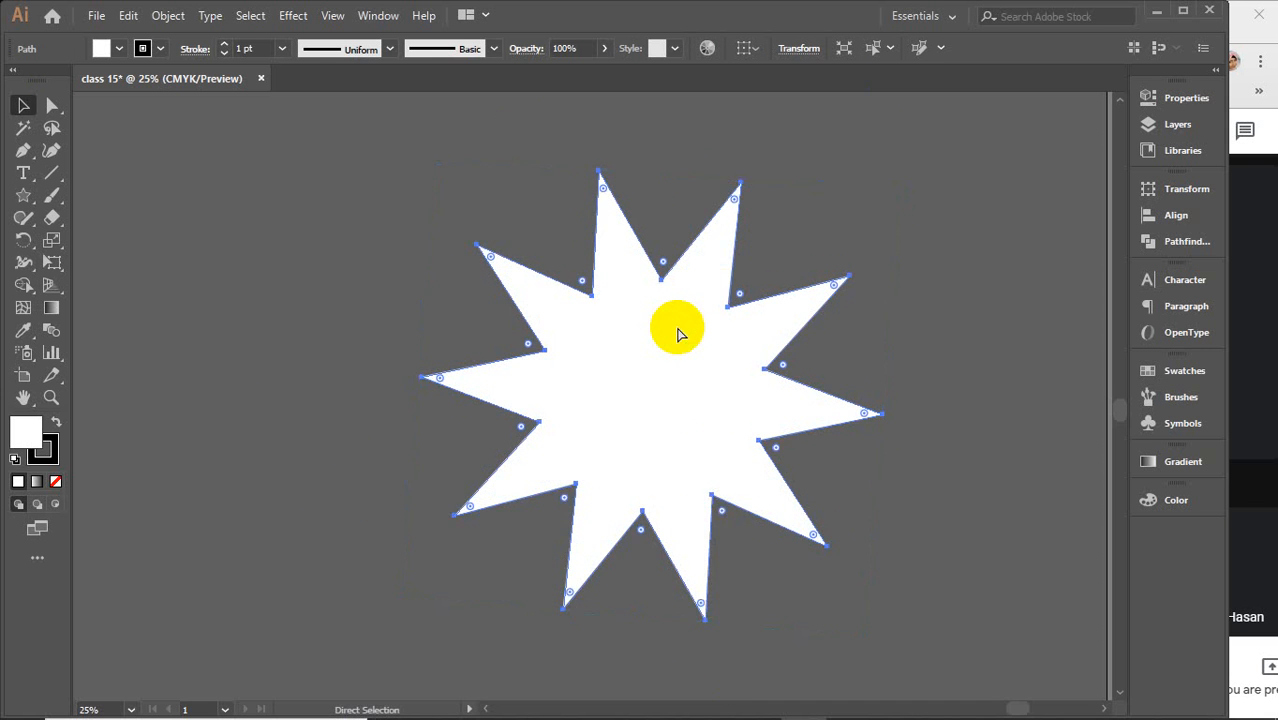
pyautogui.hotkey('ctrl', 'z')
pyautogui.hotkey('ctrl', 'c')
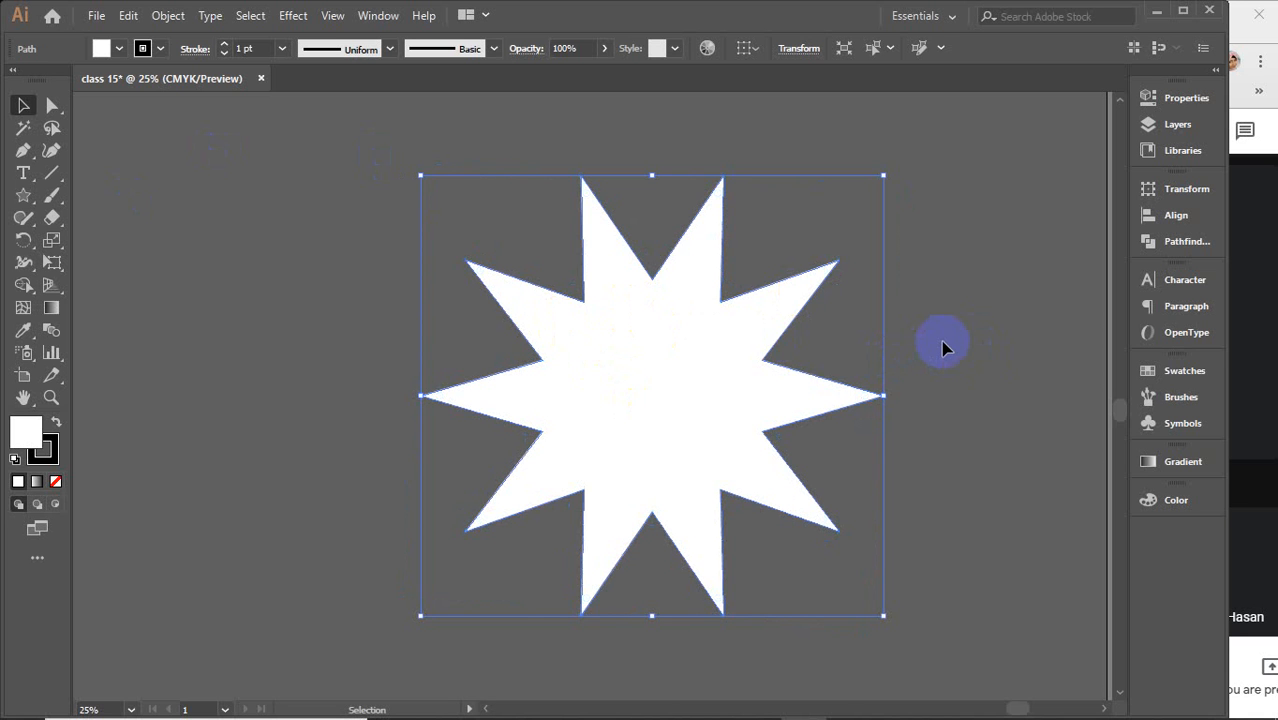
# Try dragging a star point with the Direct Selection tool, undo it and deselect the star
pyautogui.press('a')
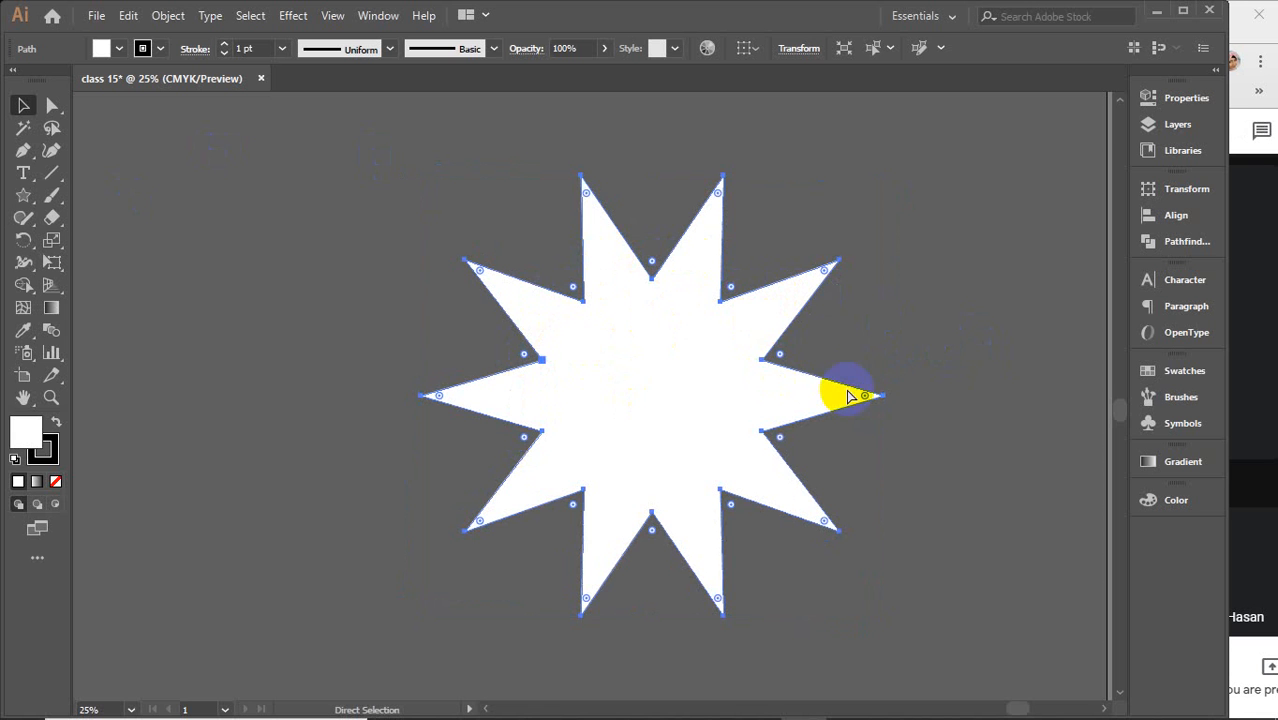
pyautogui.moveTo(783, 360); pyautogui.dragTo(830, 345)
pyautogui.hotkey('ctrl', 'z')
pyautogui.press('v')
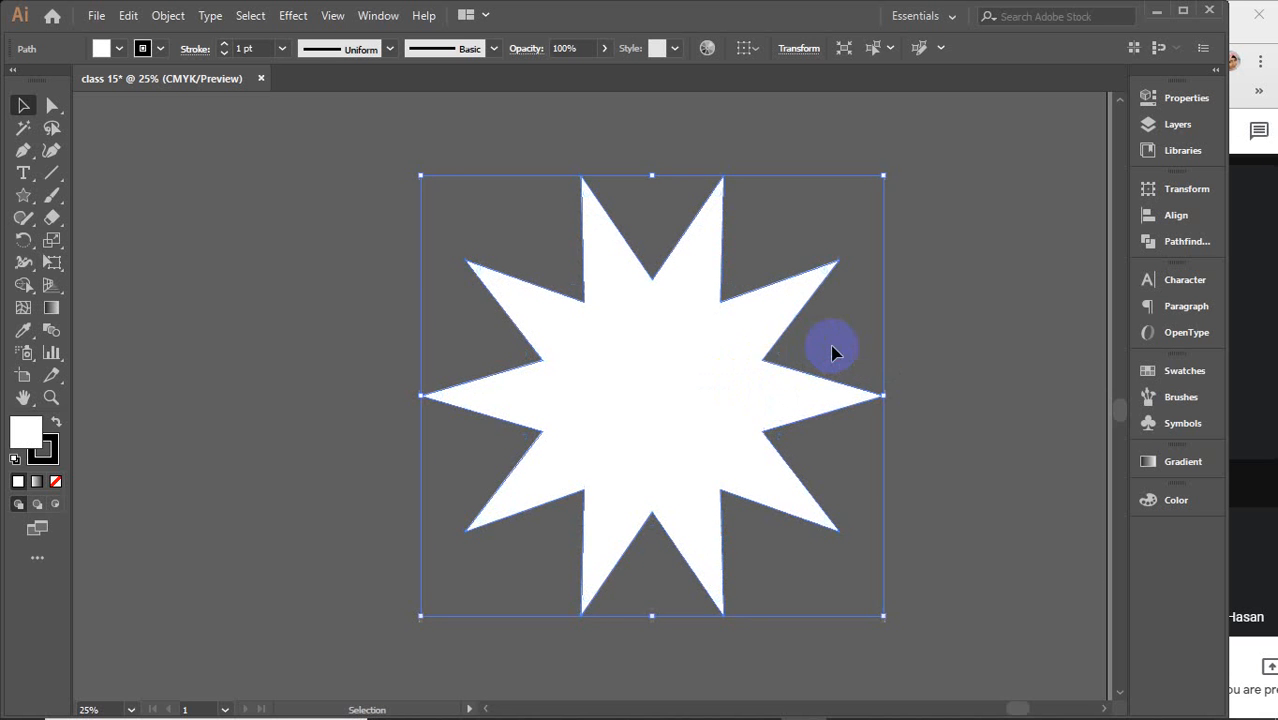
pyautogui.click(164, 174)
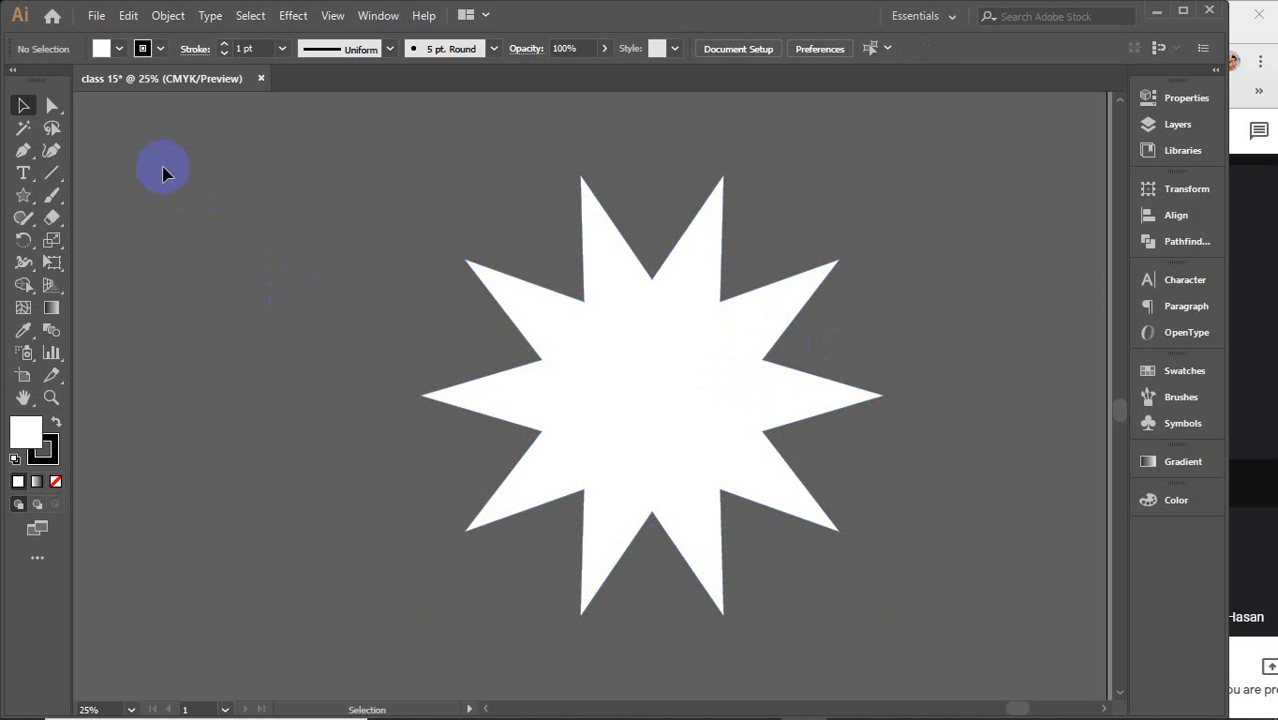
# Inspect the star's anchor points with the Direct Selection tool, then deselect it with the Selection tool
pyautogui.click(52, 105)
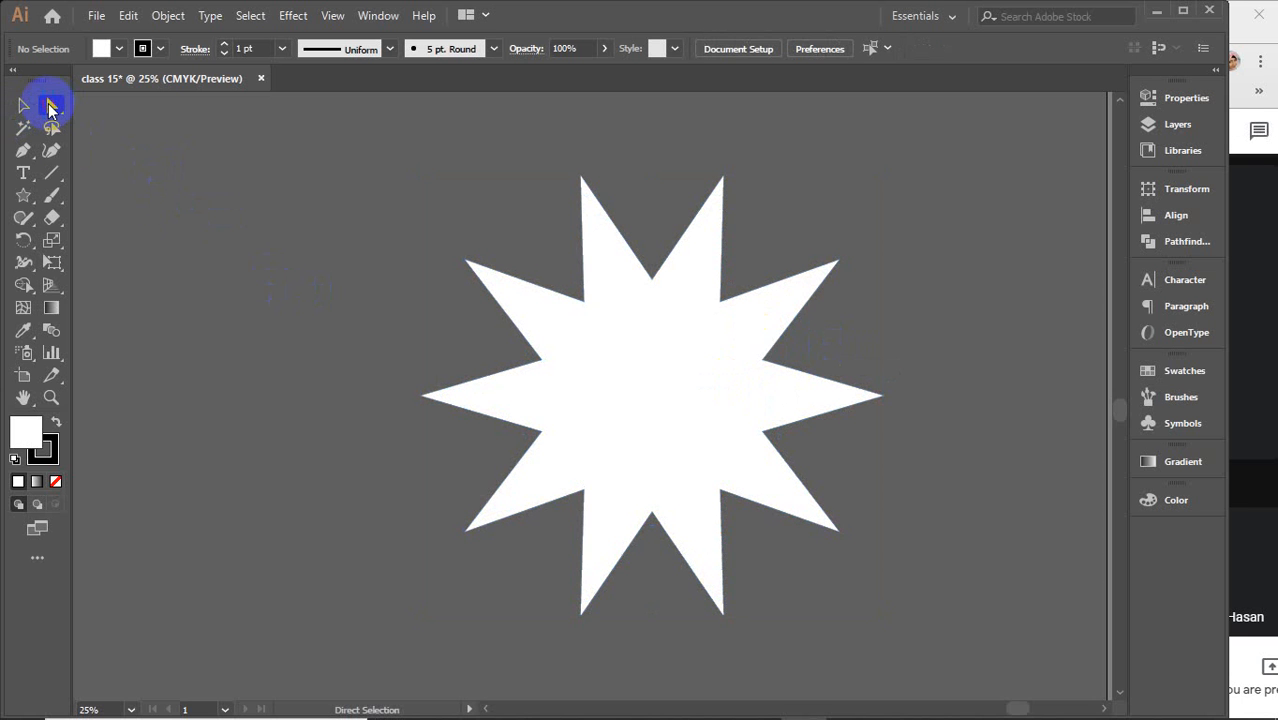
pyautogui.click(657, 388)
pyautogui.click(651, 278)
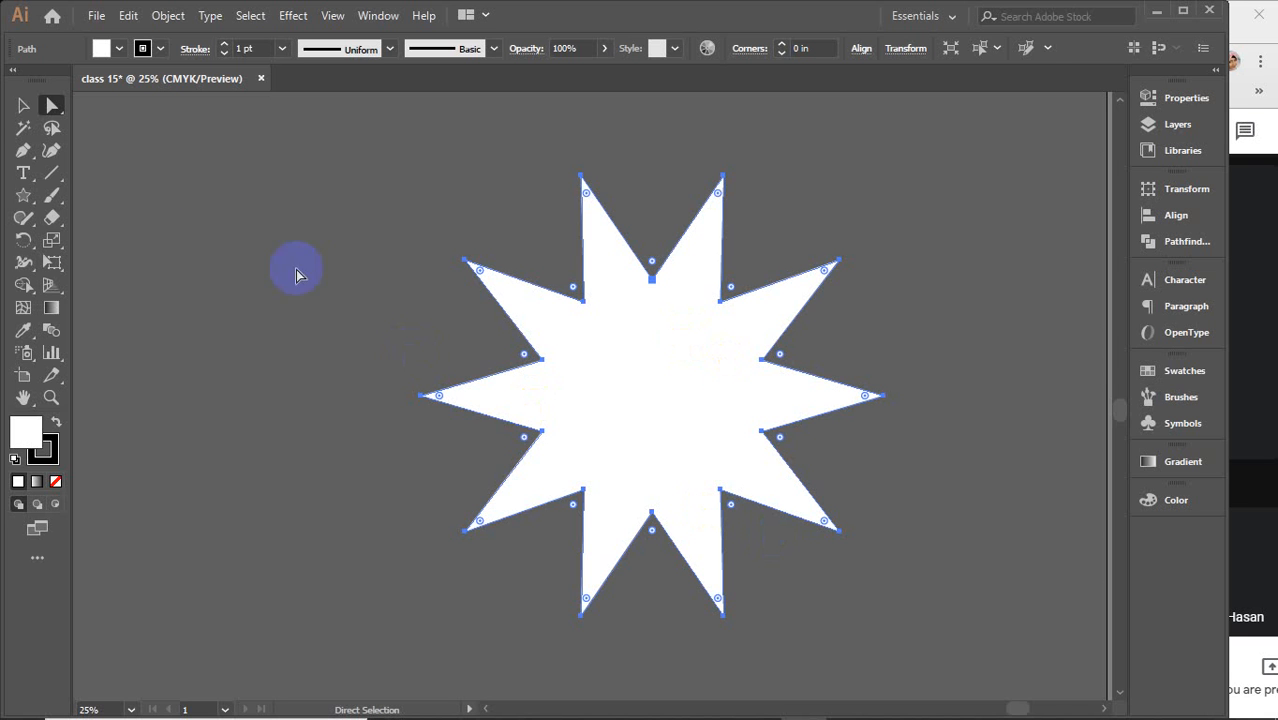
pyautogui.click(24, 108)
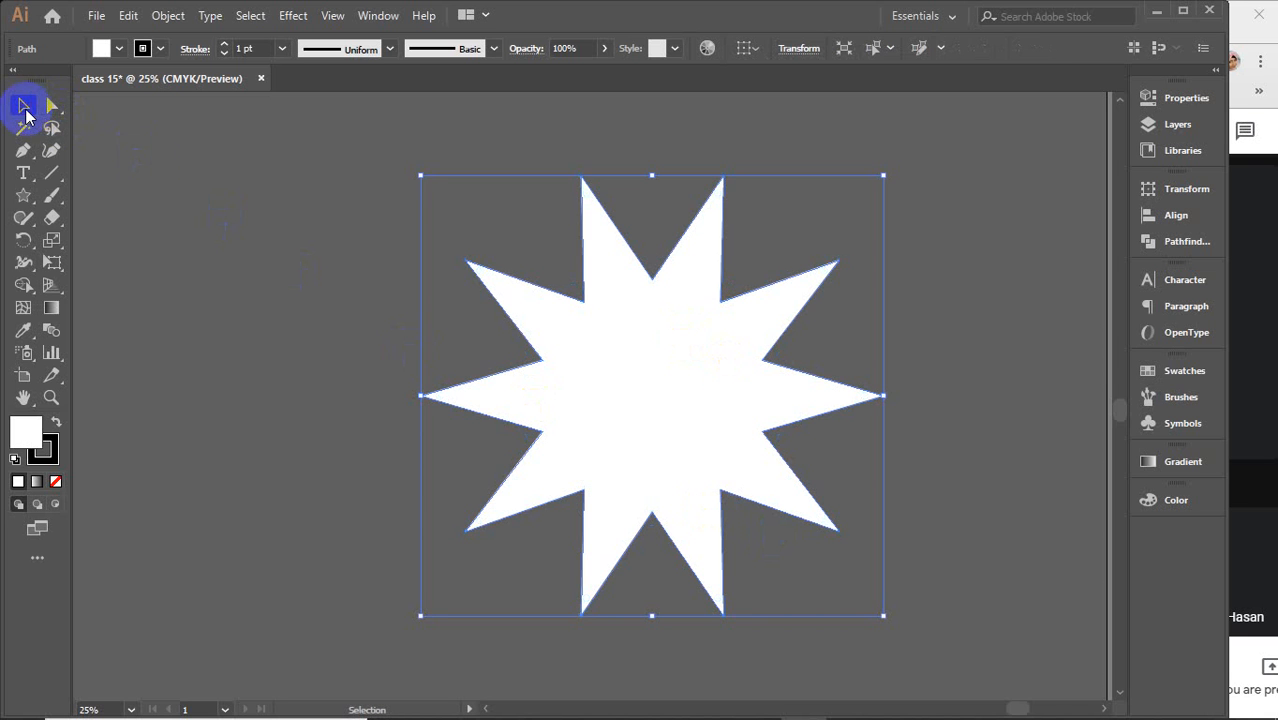
pyautogui.click(297, 271)
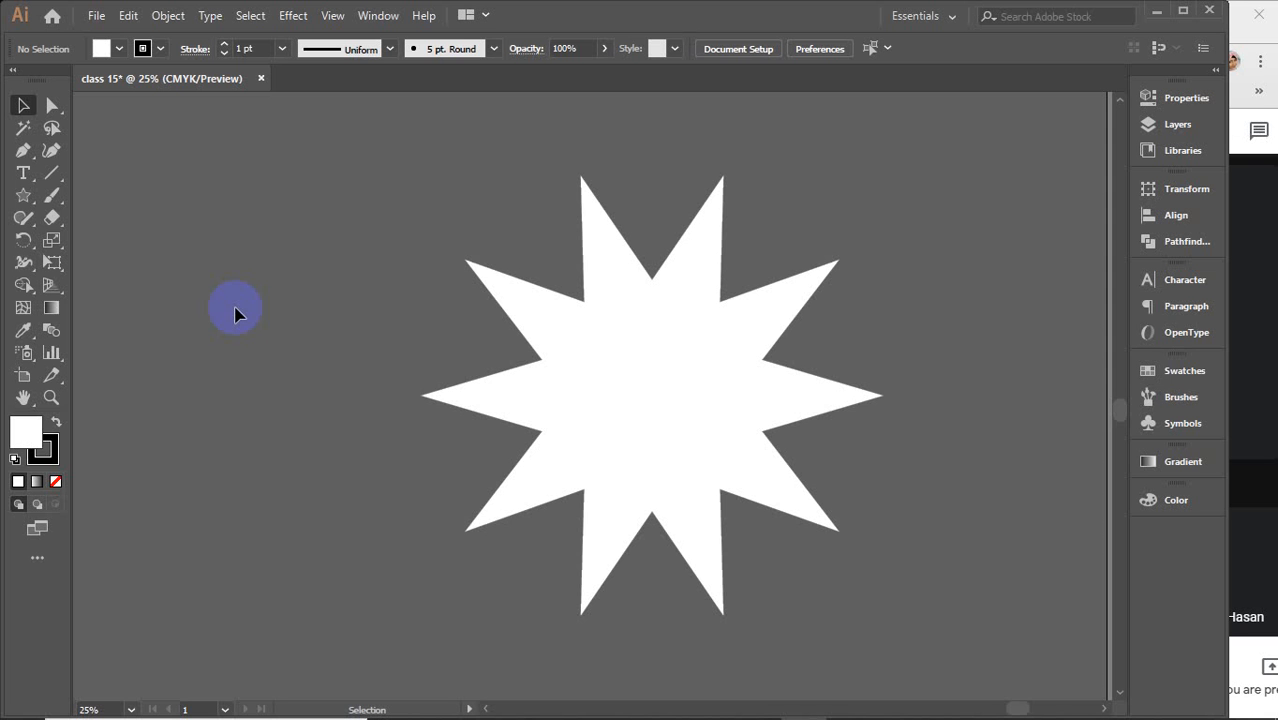
# Select the star with the Selection tool and delete it
pyautogui.click(580, 378)
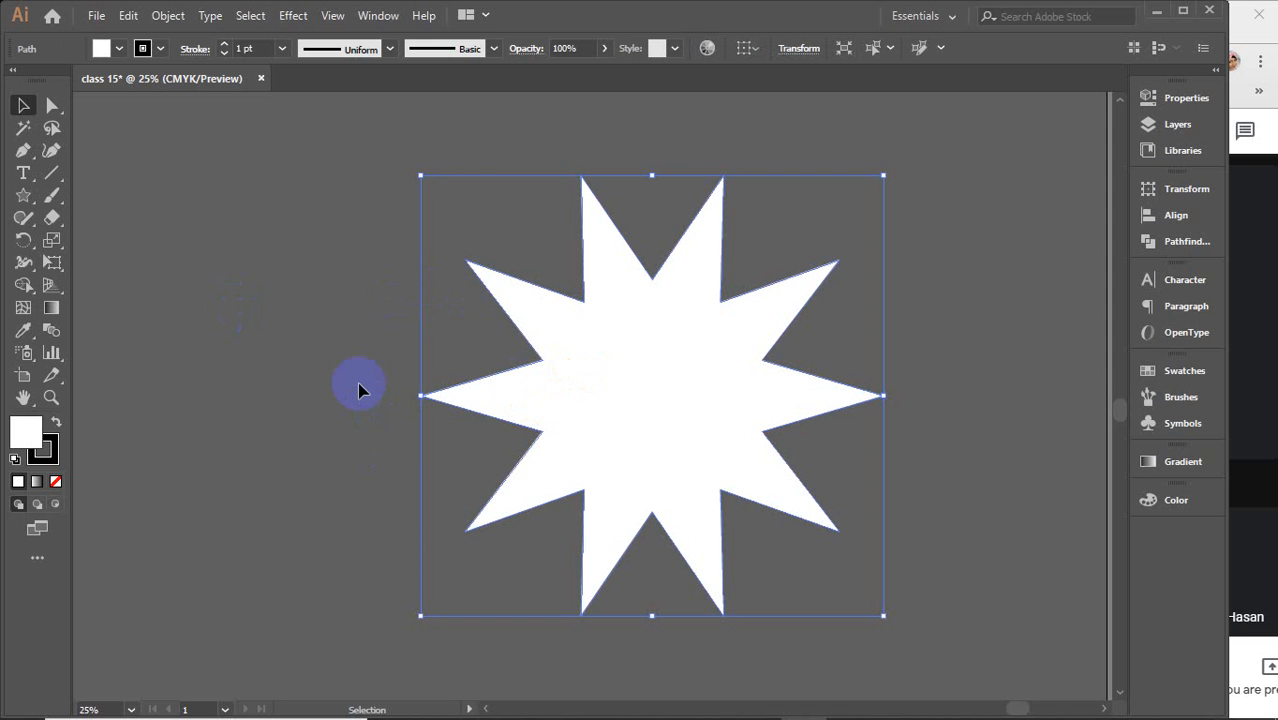
pyautogui.click(532, 430)
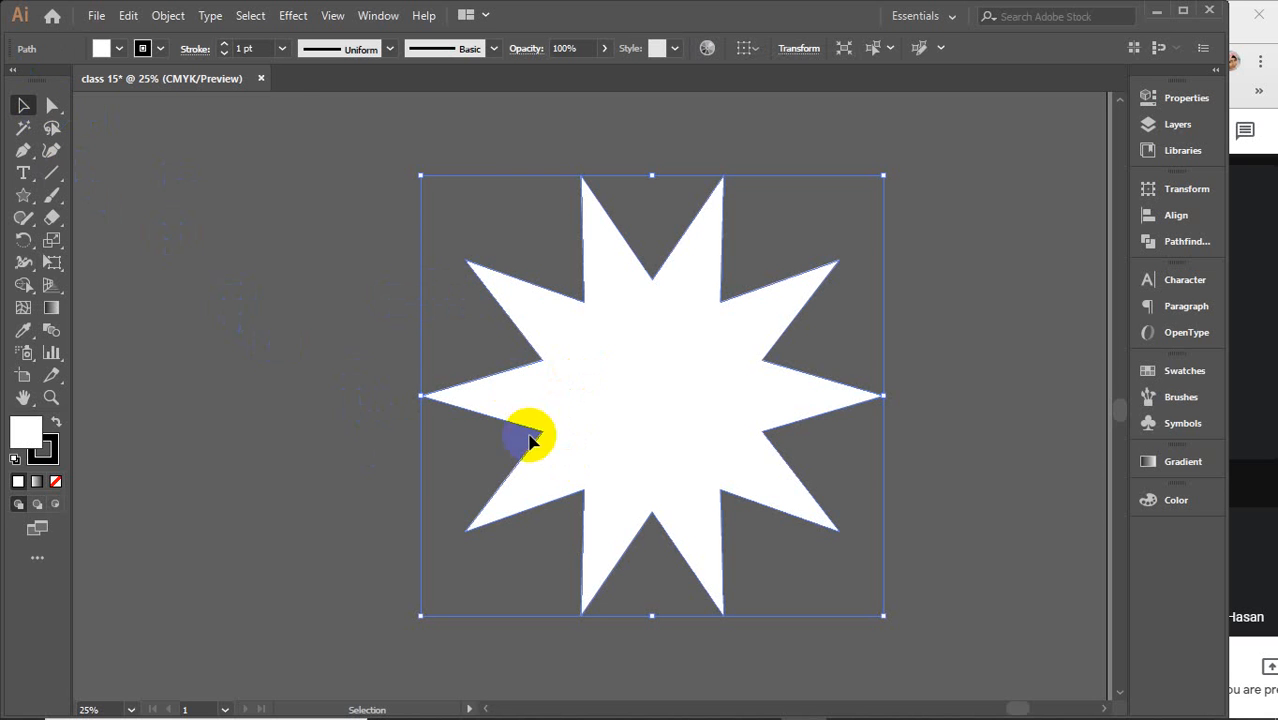
pyautogui.click(683, 293)
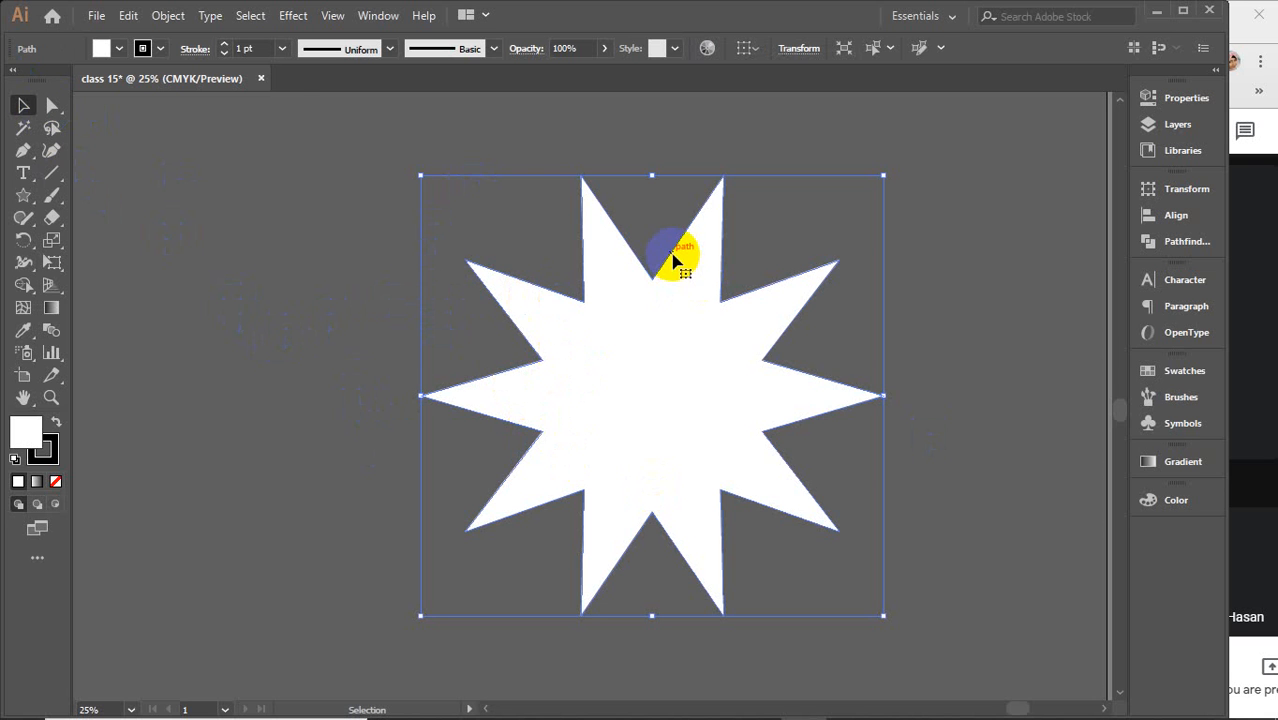
pyautogui.click(528, 408)
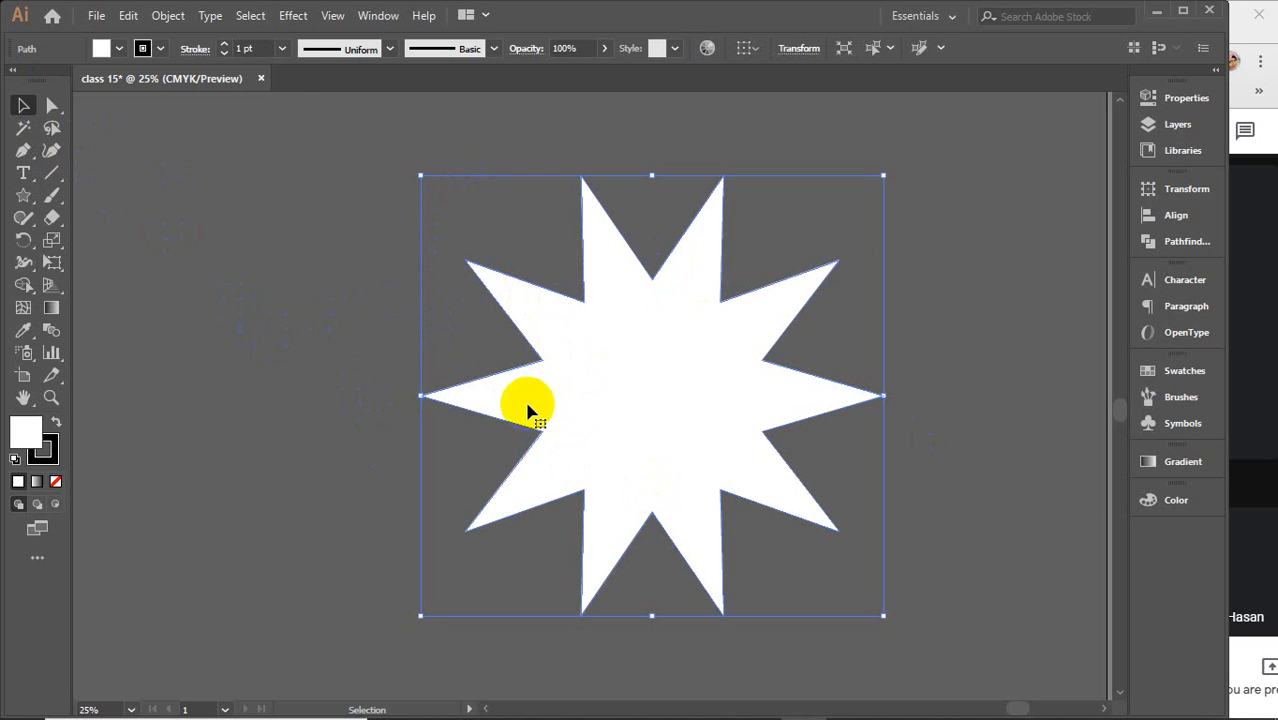
pyautogui.press('Delete')
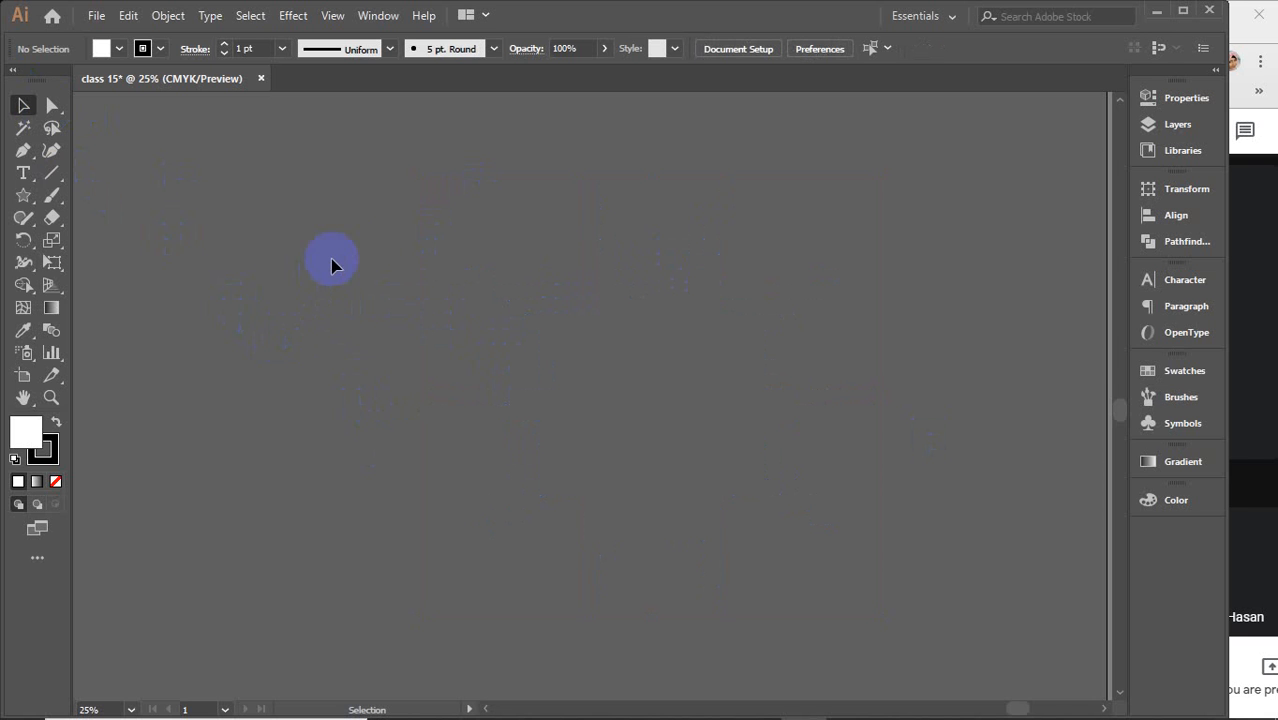
# Draw a circle with the Ellipse tool and switch to the Direct Selection tool
pyautogui.click(53, 106)
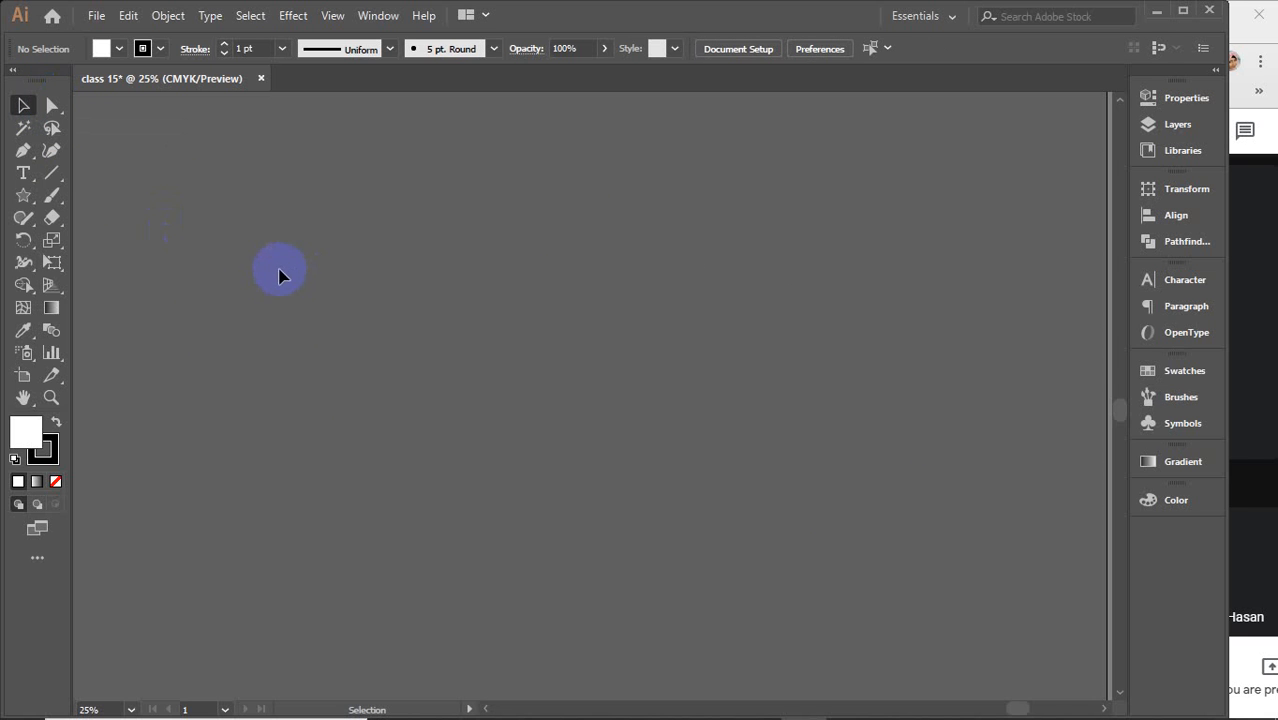
pyautogui.click(24, 197)
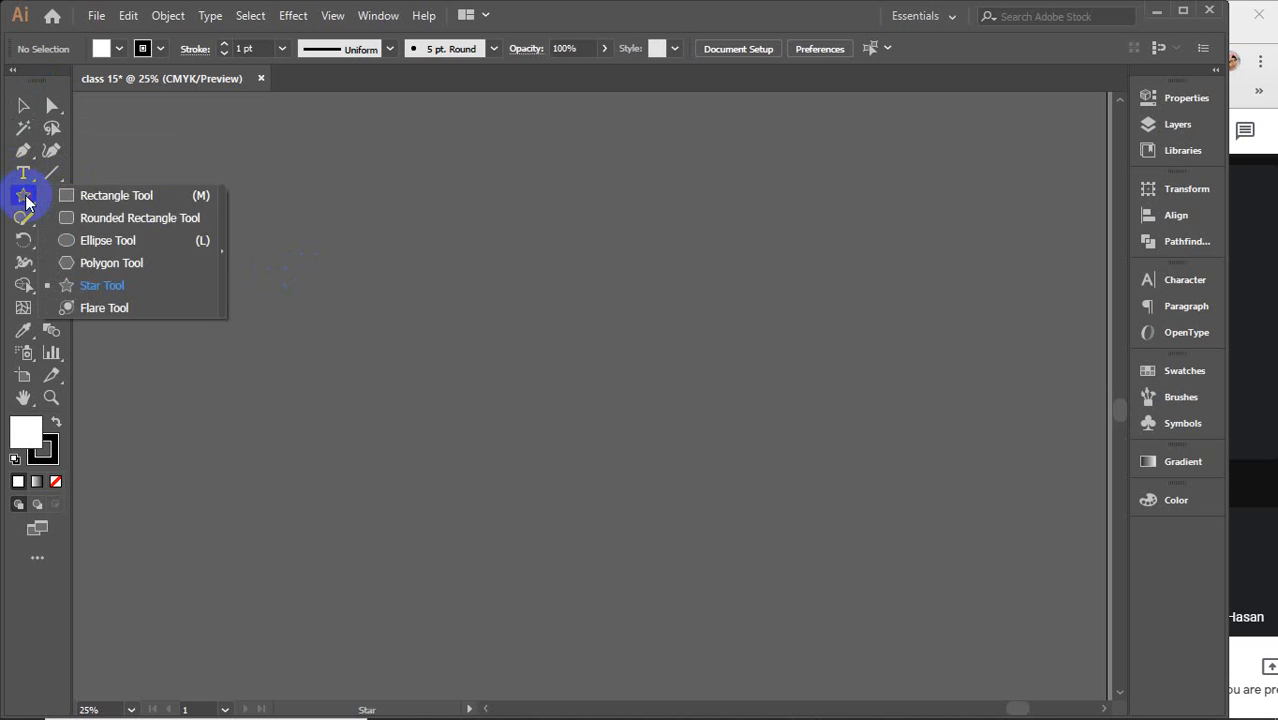
pyautogui.click(108, 241)
pyautogui.moveTo(411, 244)
pyautogui.mouseDown()
pyautogui.moveTo(551, 351)
pyautogui.moveTo(675, 508)
pyautogui.mouseUp()
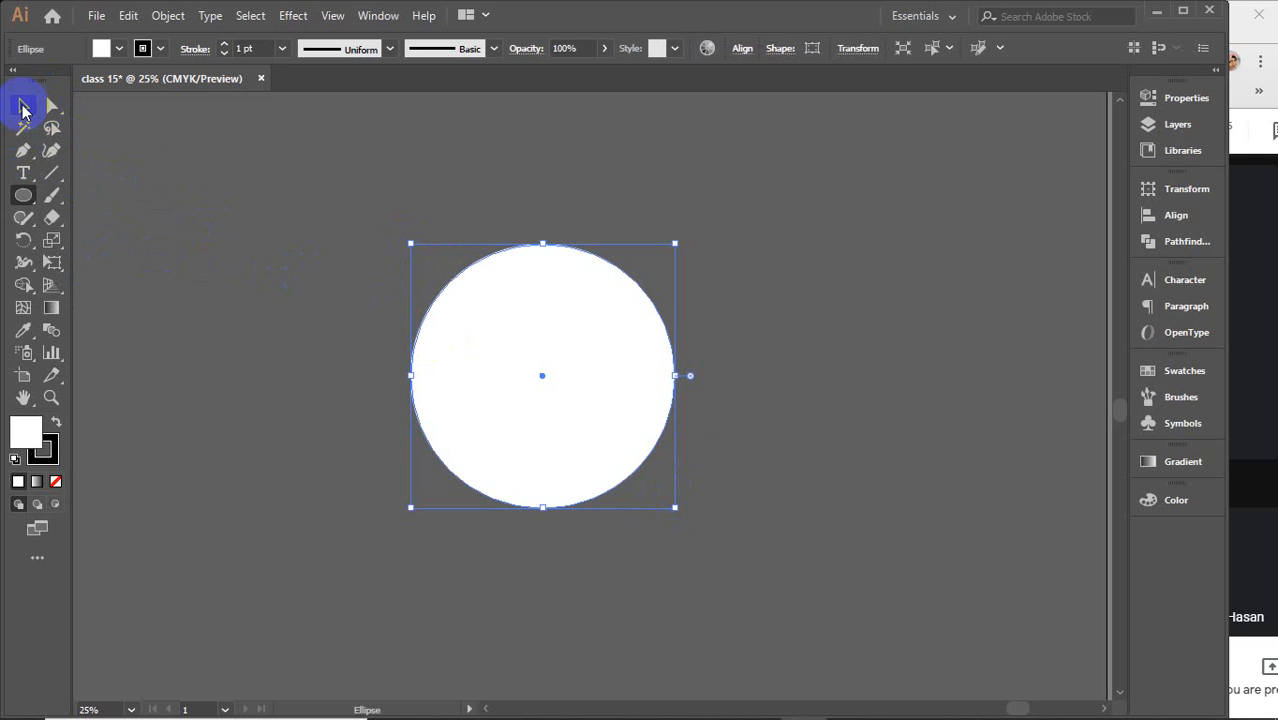
pyautogui.click(23, 106)
pyautogui.press('a')
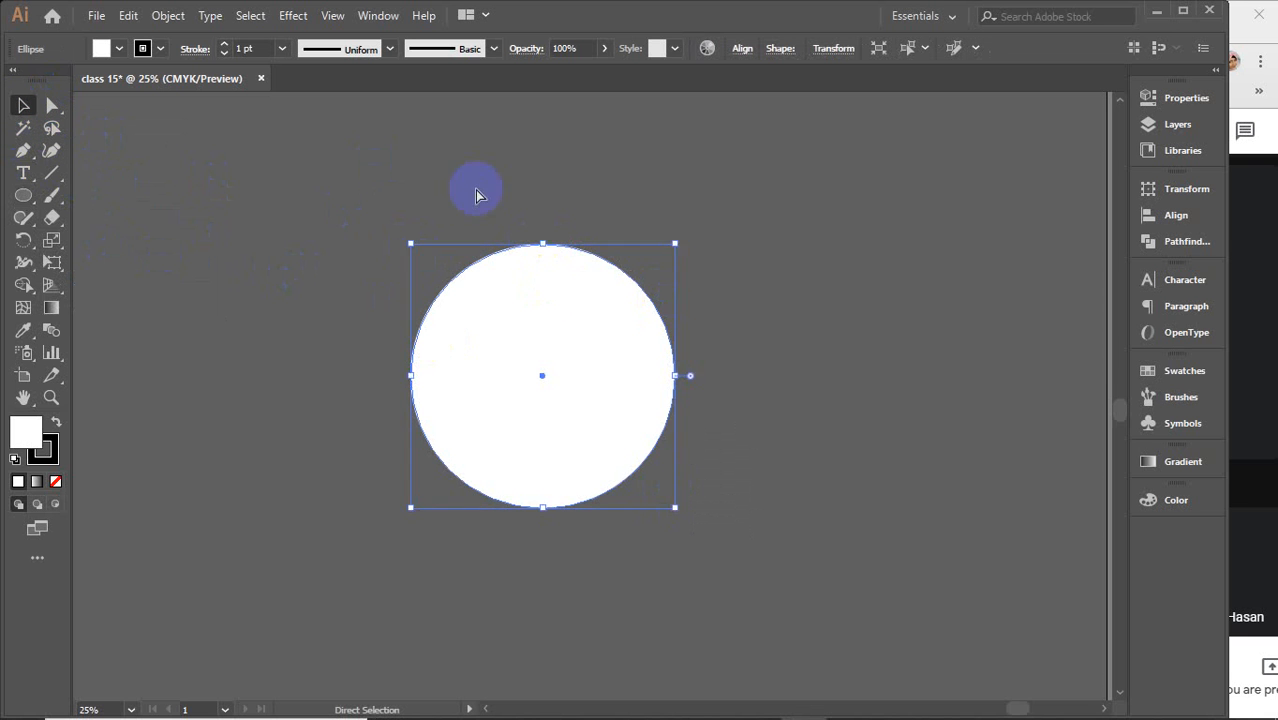
# Try dragging the circle's top anchor point upward with the Direct Selection tool, then undo the move
pyautogui.press('ctrl')
pyautogui.moveTo(543, 248); pyautogui.dragTo(546, 212)
pyautogui.hotkey('ctrl', 'z')
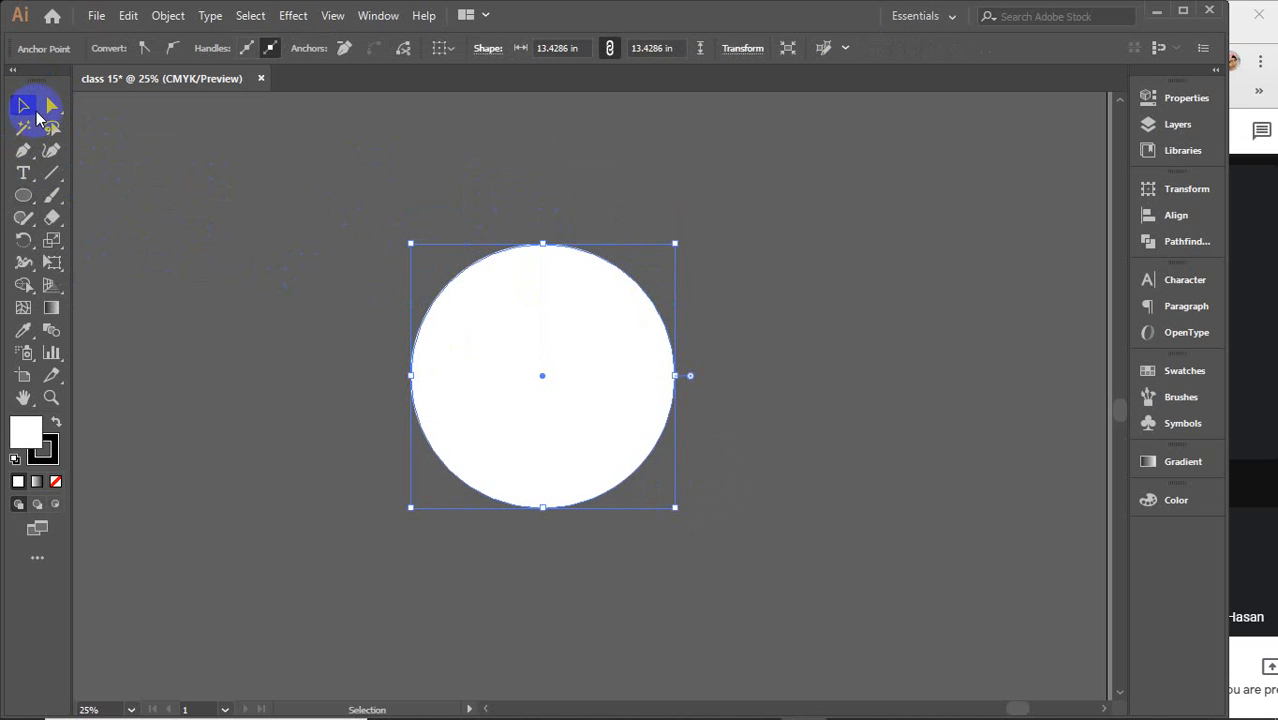
# Reselect the circle, select its top anchor with the Direct Selection tool and convert it to a corner point
pyautogui.click(174, 154)
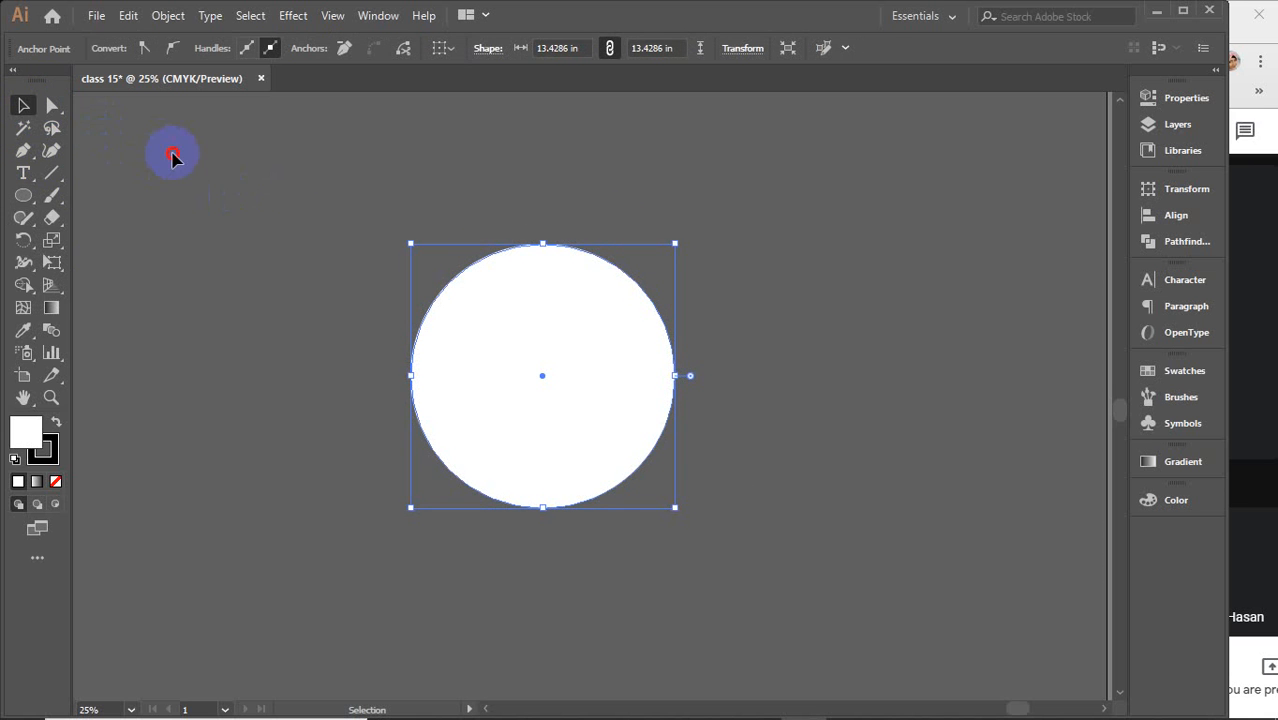
pyautogui.click(578, 340)
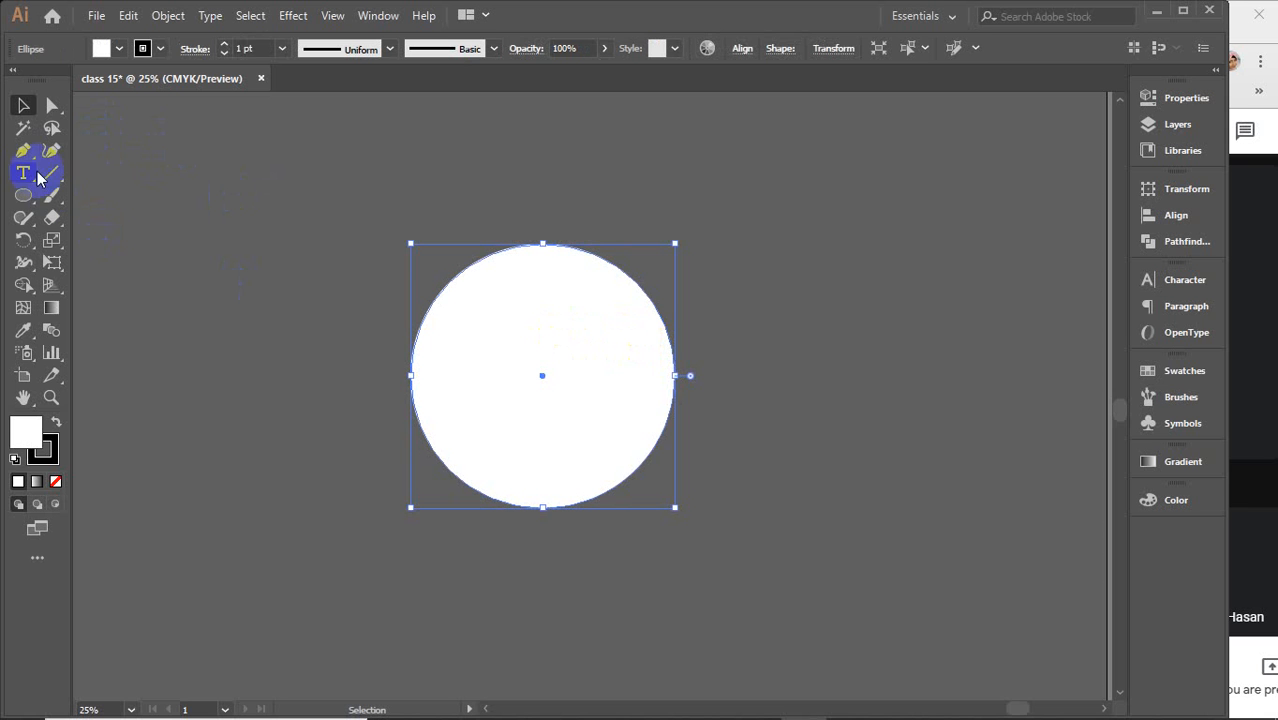
pyautogui.click(51, 107)
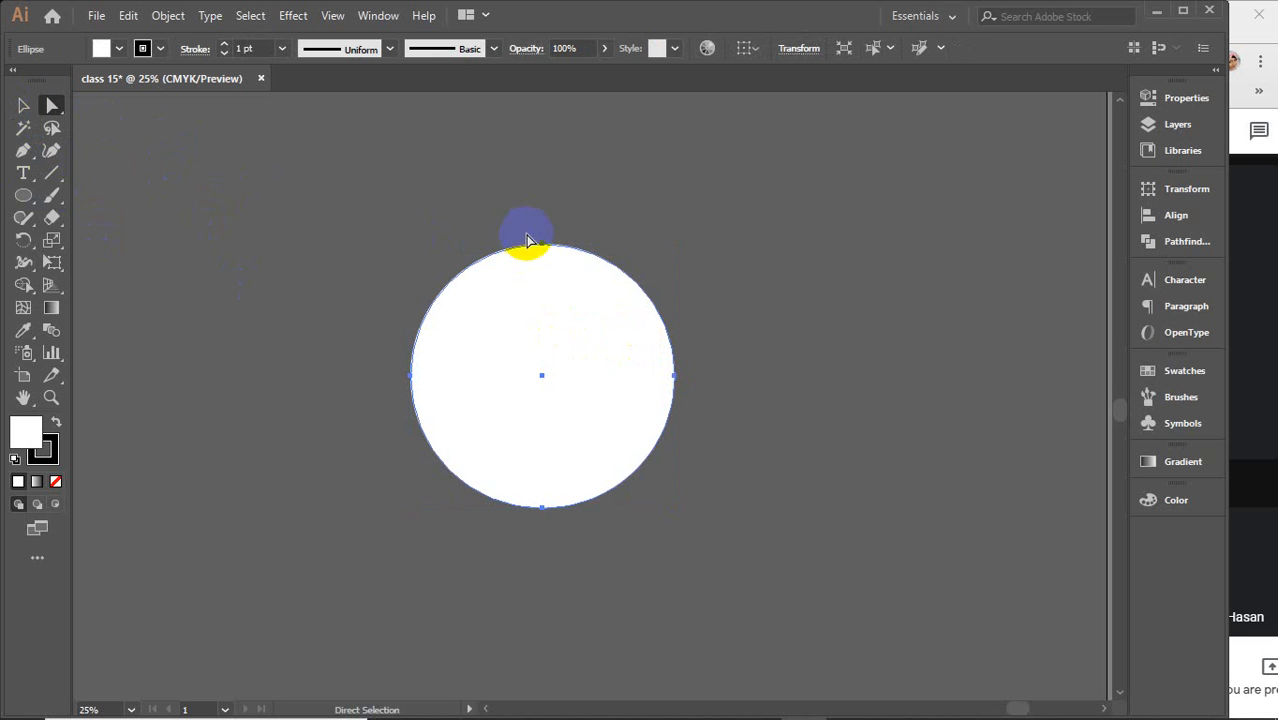
pyautogui.moveTo(545, 248); pyautogui.dragTo(545, 250)
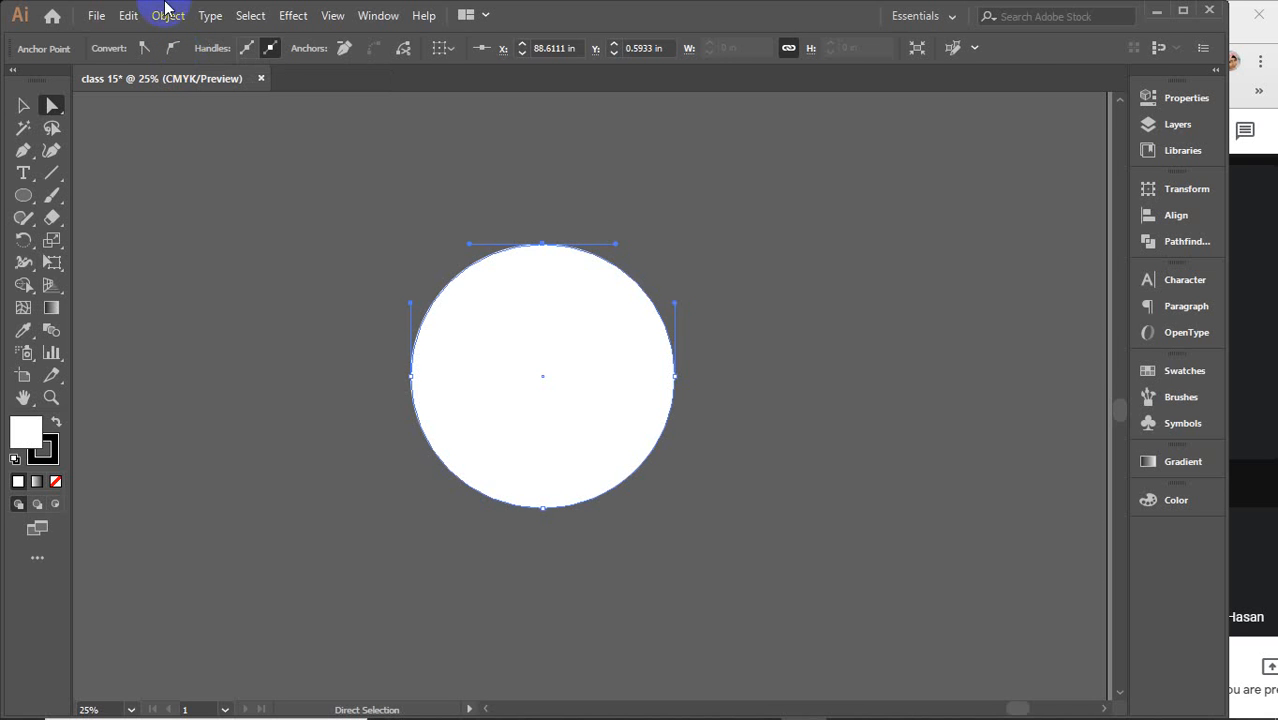
pyautogui.click(1170, 97)
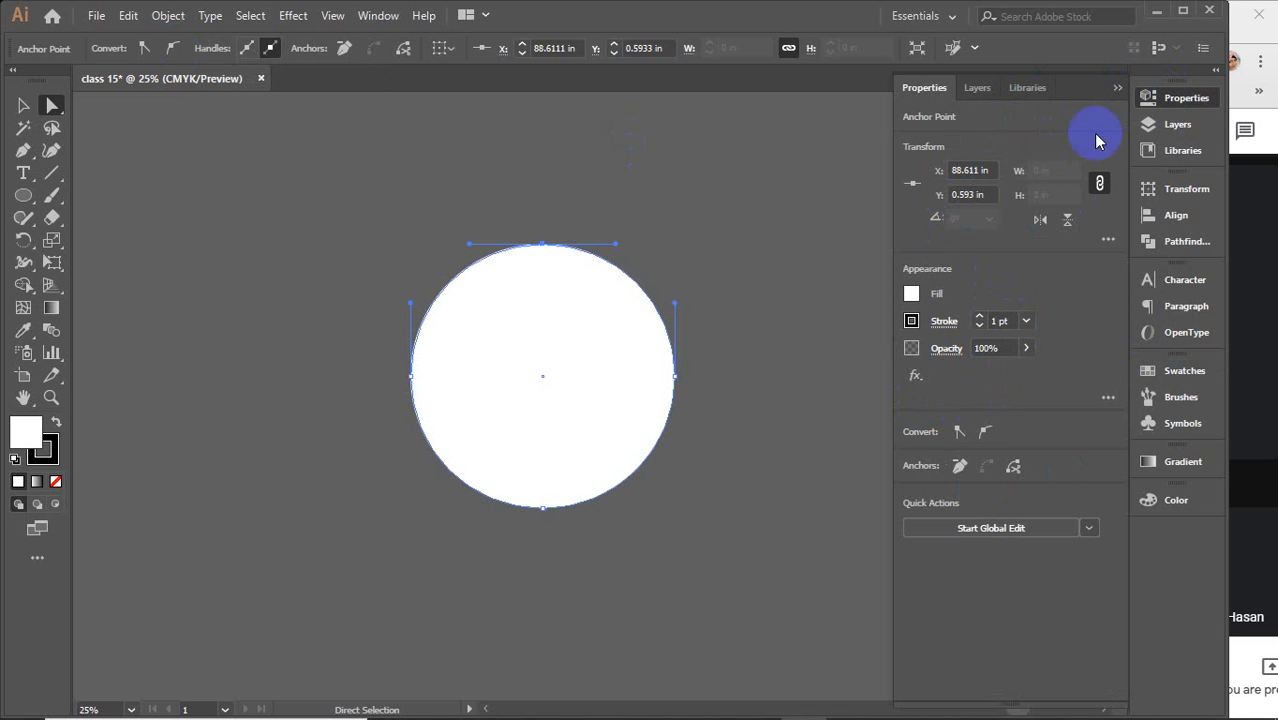
pyautogui.click(1117, 87)
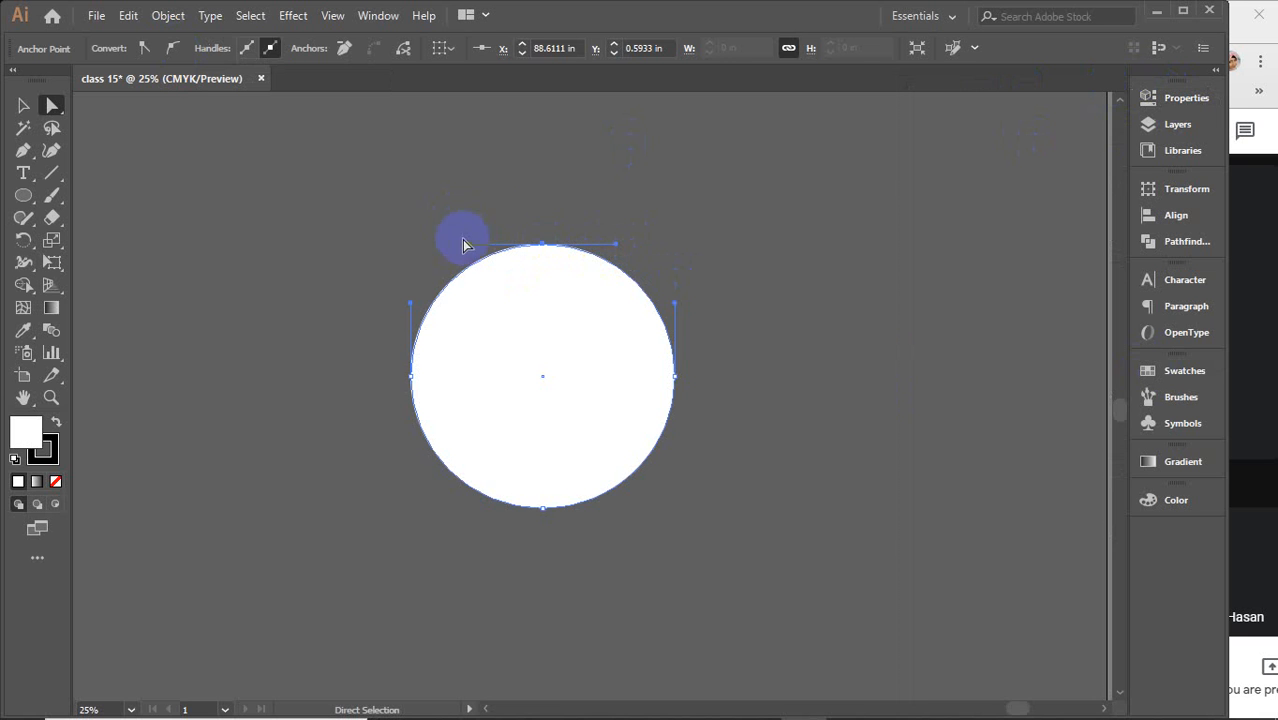
pyautogui.click(143, 48)
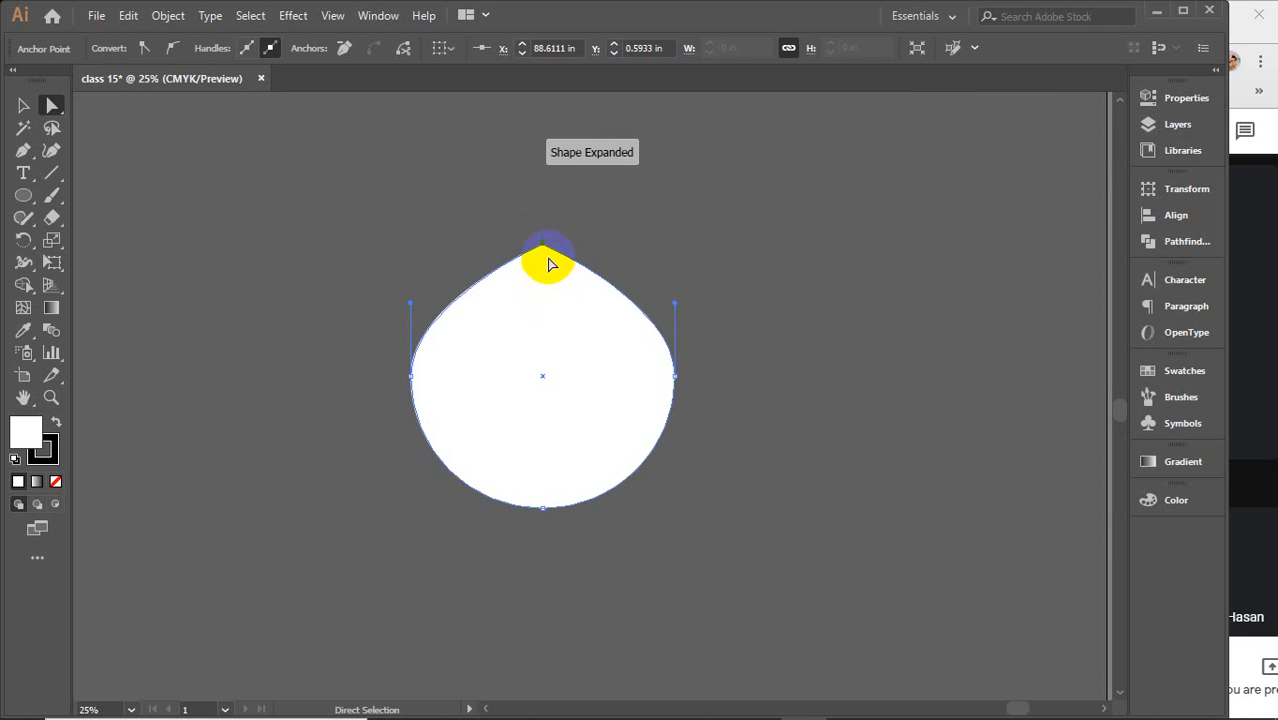
# Convert the circle's bottom, right and left anchor points to corner points, turning it into a diamond
pyautogui.click(543, 509)
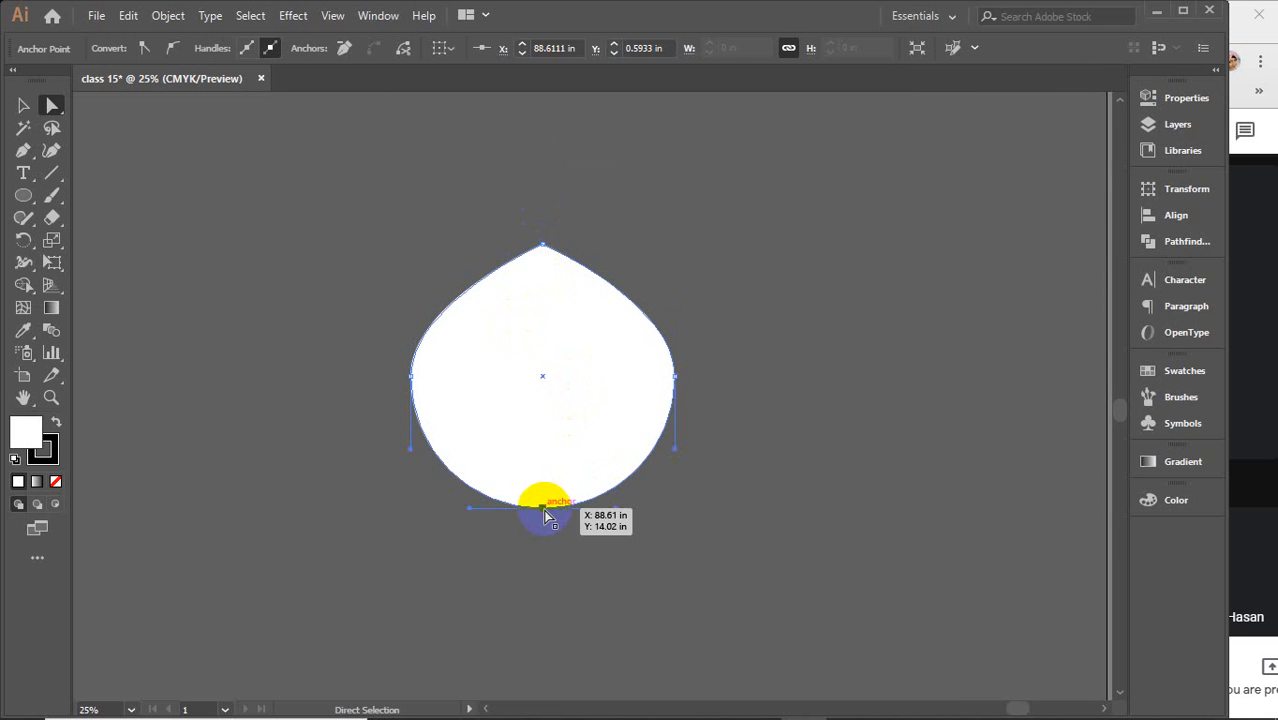
pyautogui.click(145, 52)
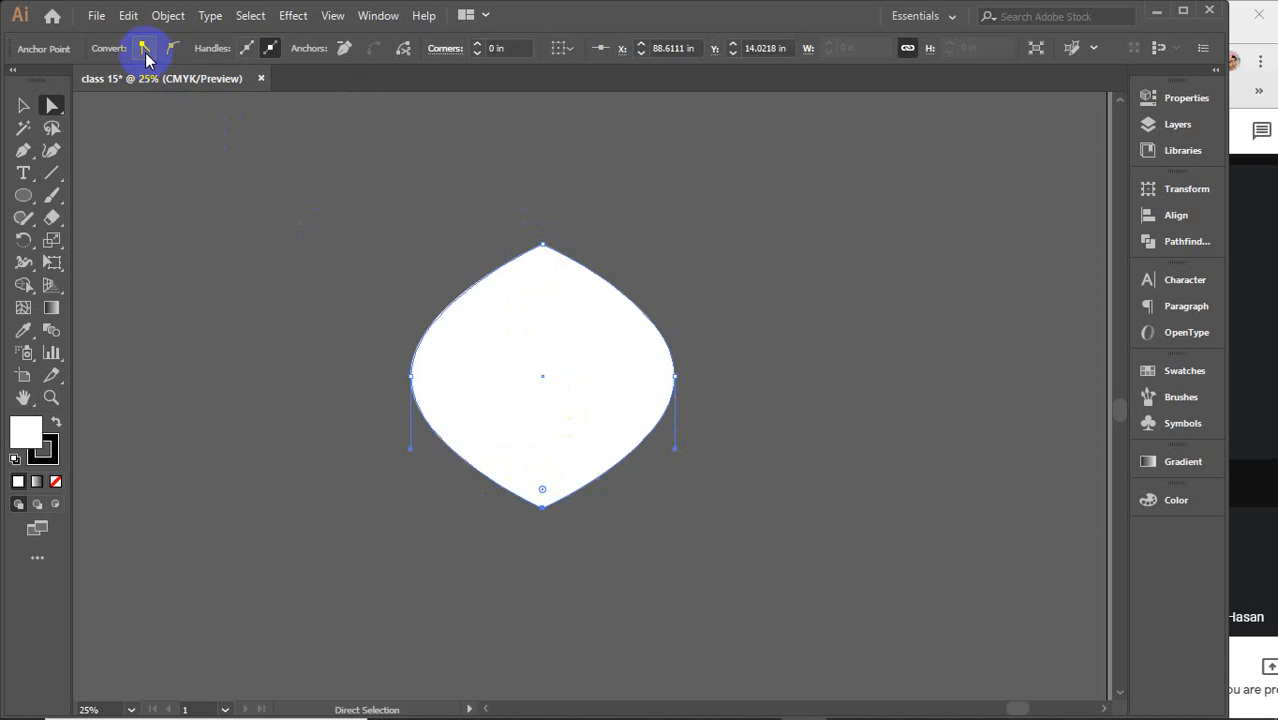
pyautogui.click(676, 378)
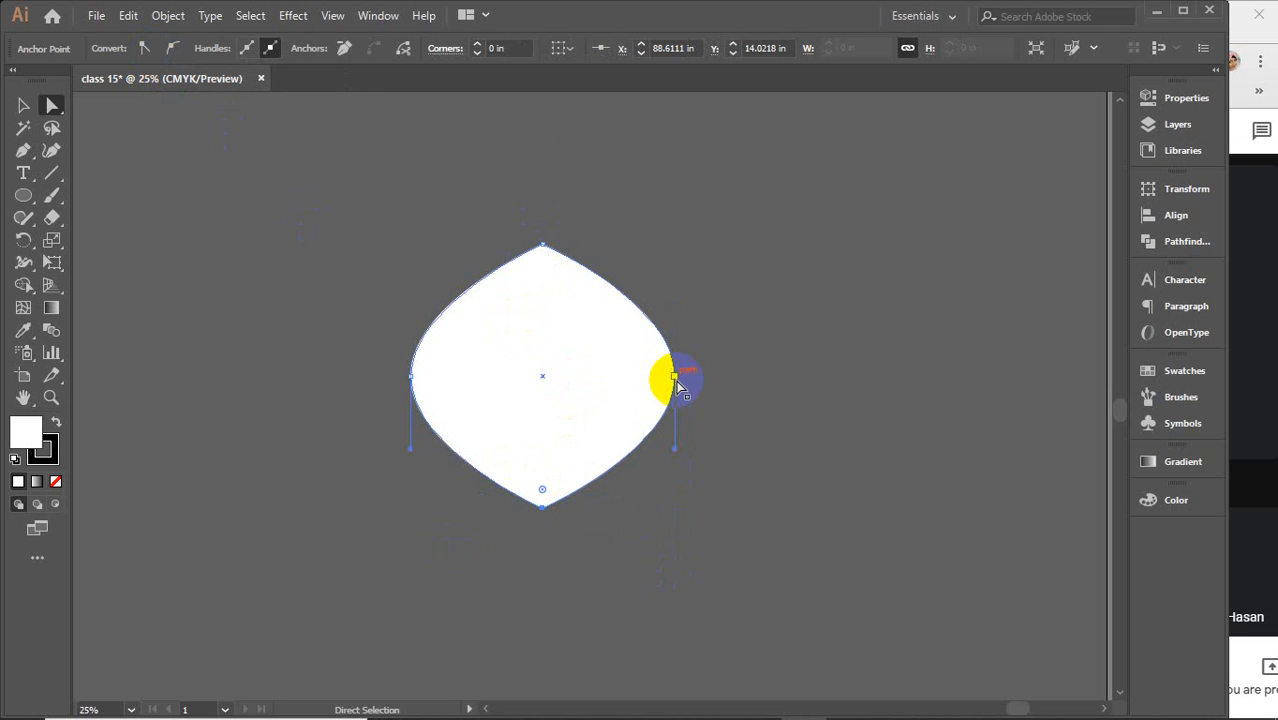
pyautogui.click(143, 50)
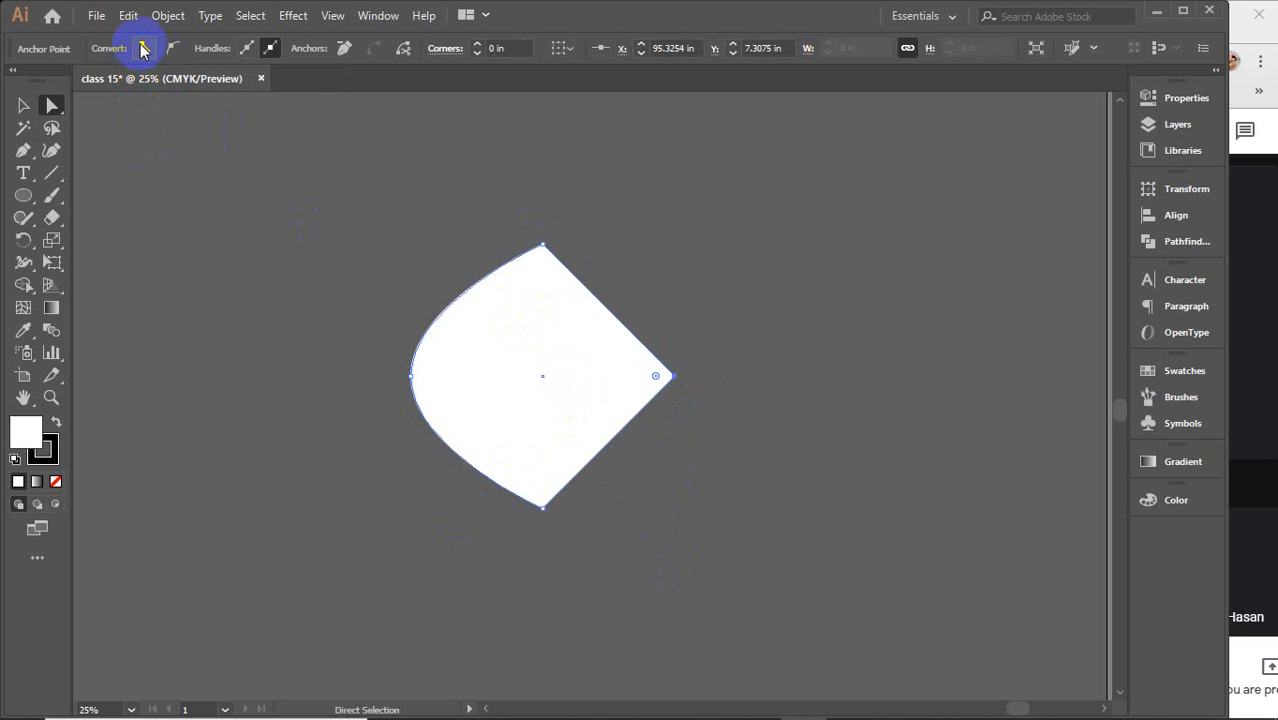
pyautogui.click(412, 377)
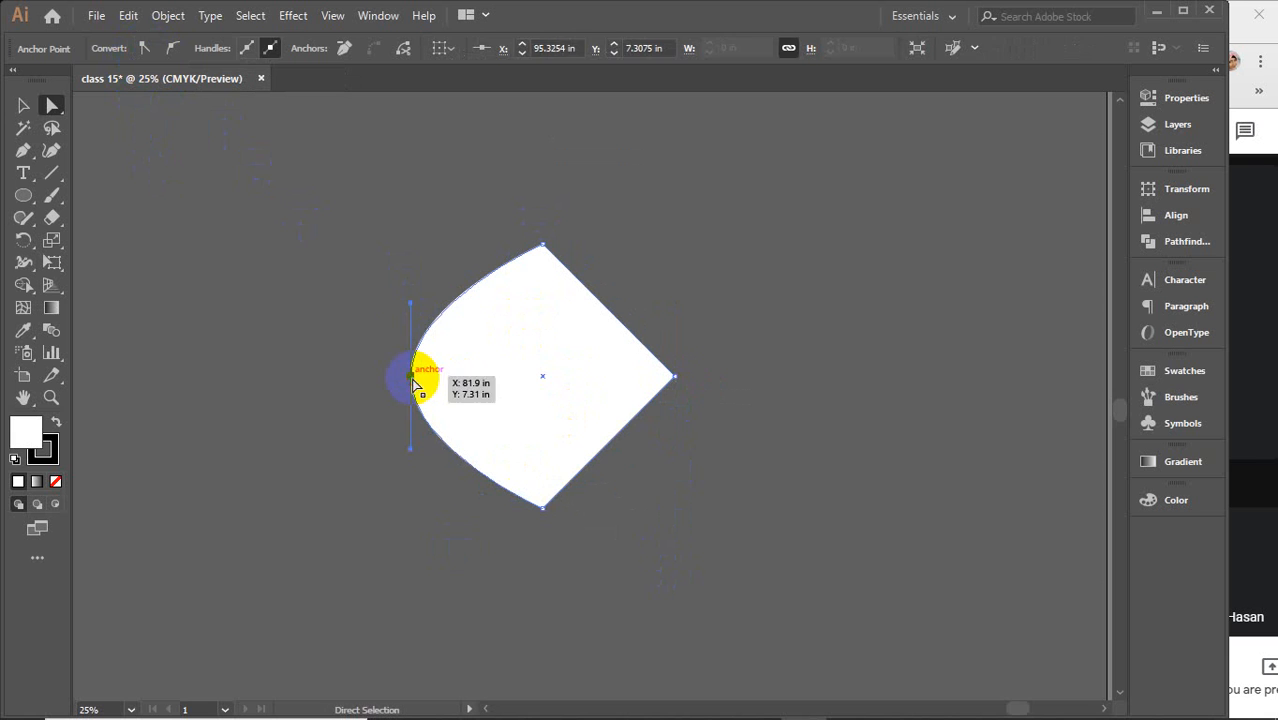
pyautogui.click(144, 53)
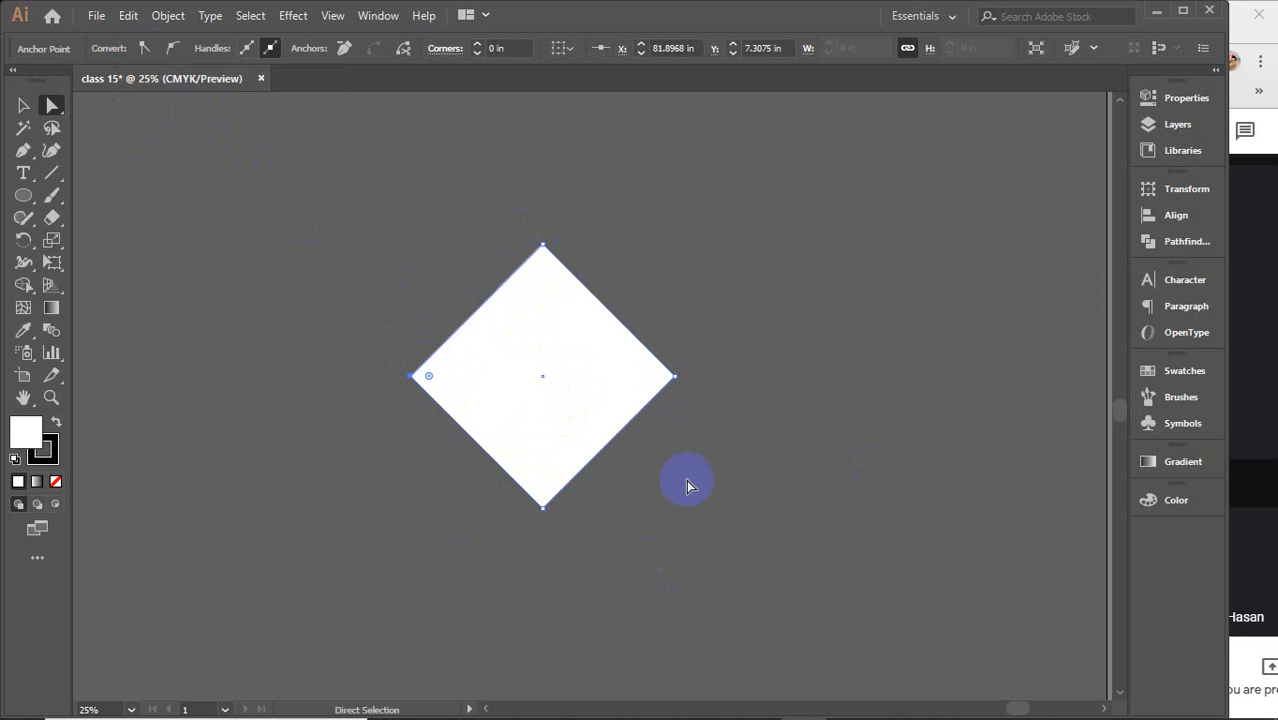
# Select the diamond's top, bottom and left anchor points and convert them to smooth points
pyautogui.click(548, 380)
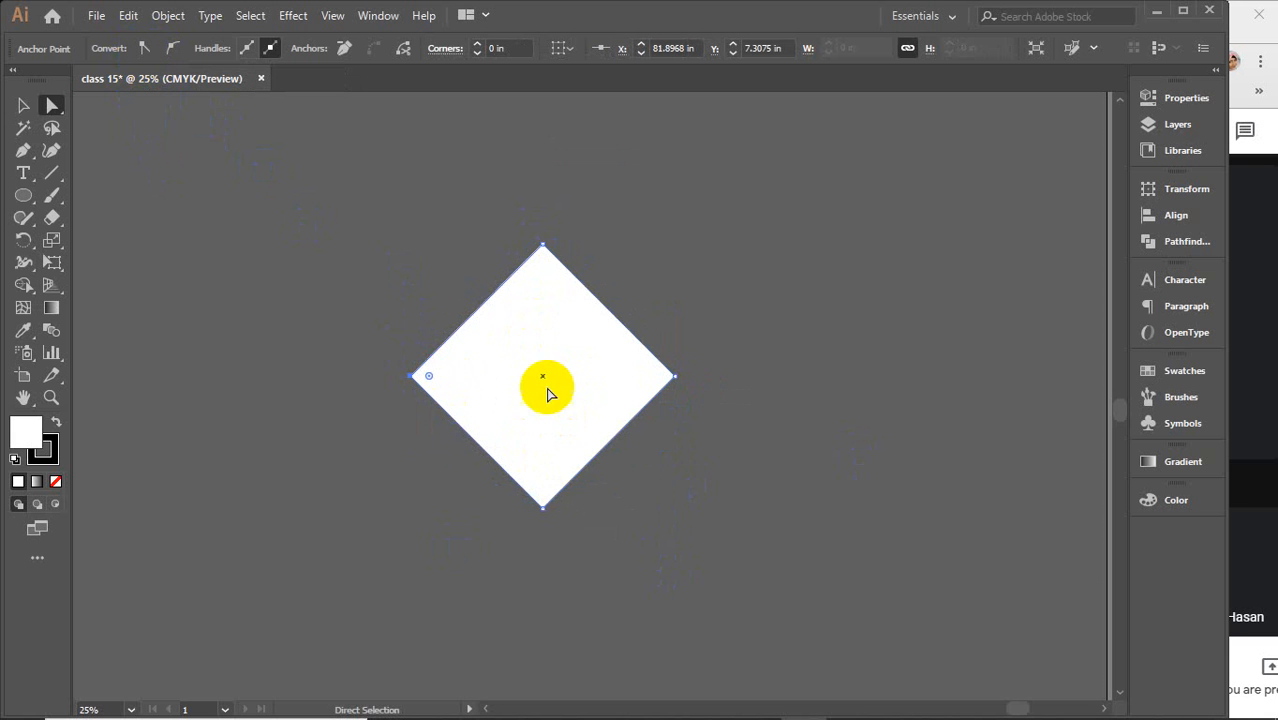
pyautogui.moveTo(311, 182); pyautogui.dragTo(768, 562)
pyautogui.moveTo(320, 207); pyautogui.dragTo(718, 545)
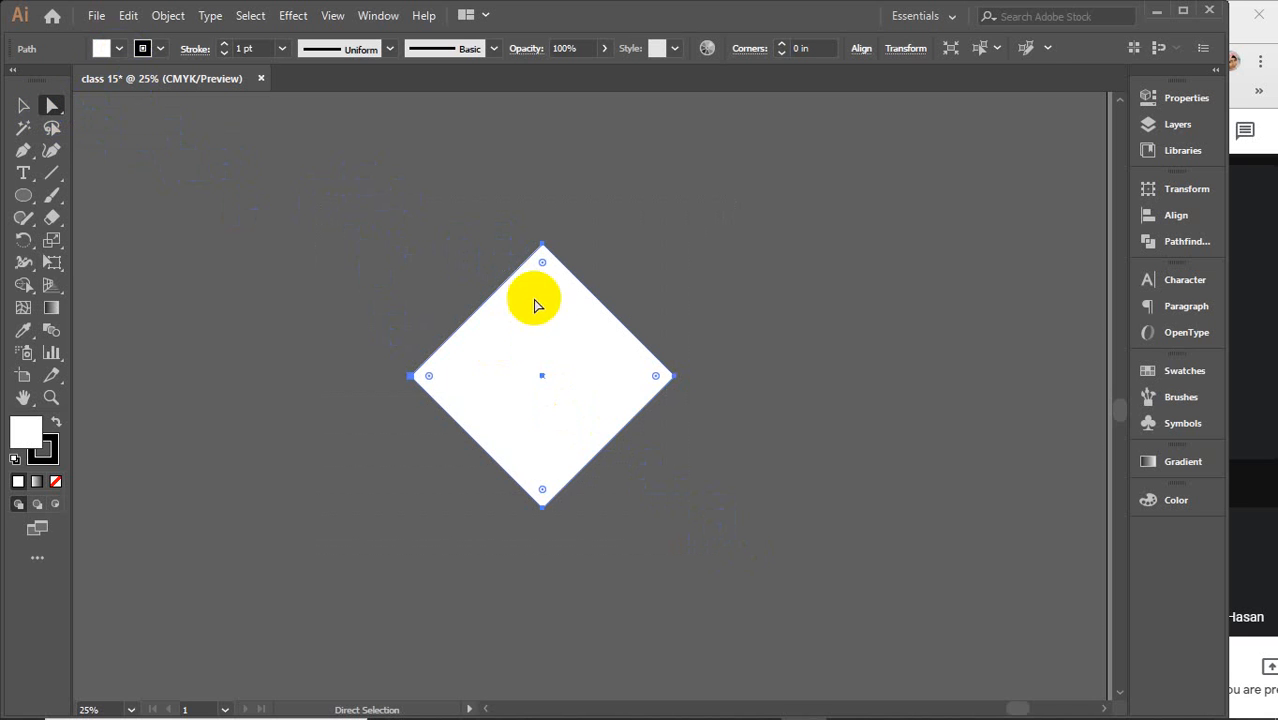
pyautogui.click(543, 248)
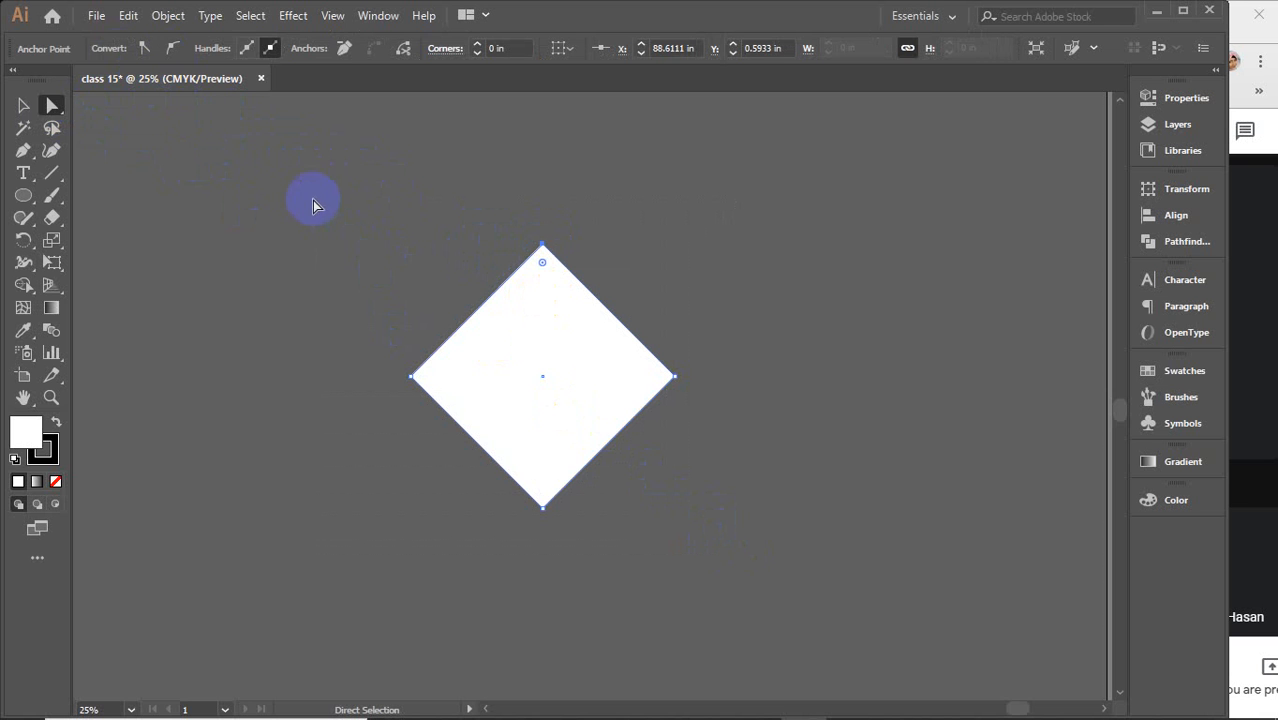
pyautogui.moveTo(296, 191); pyautogui.dragTo(741, 597)
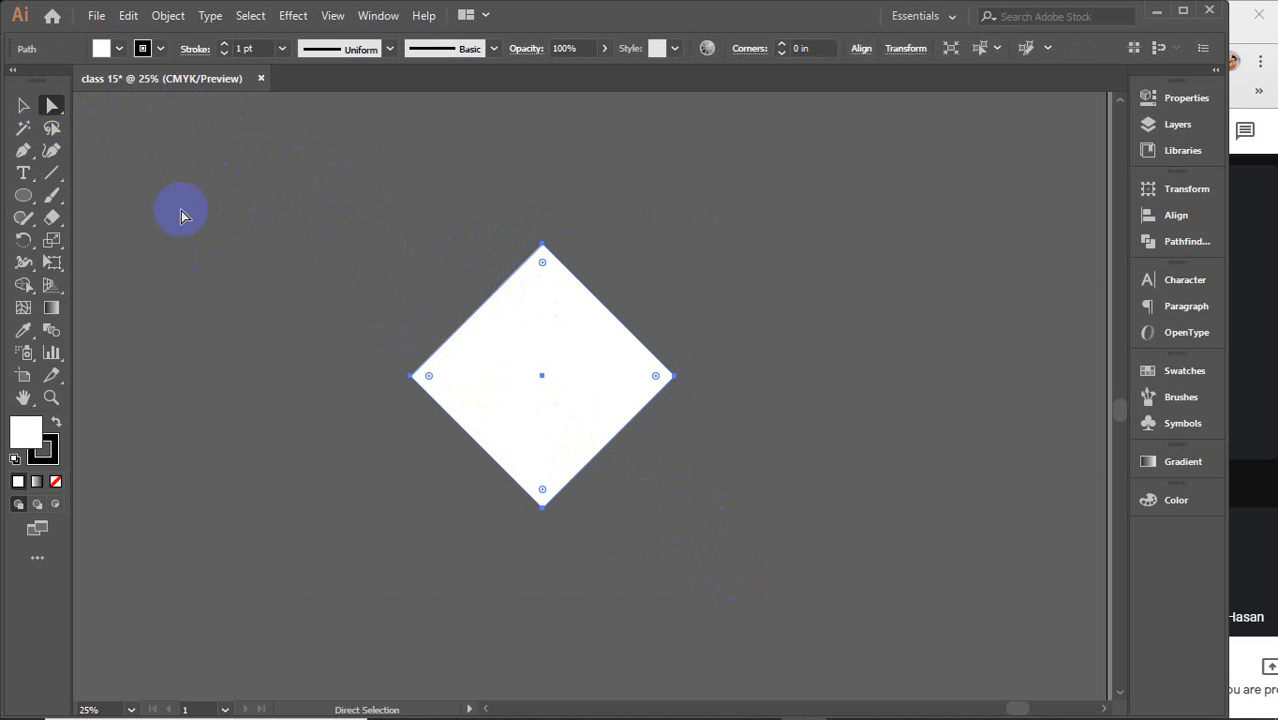
pyautogui.click(542, 245)
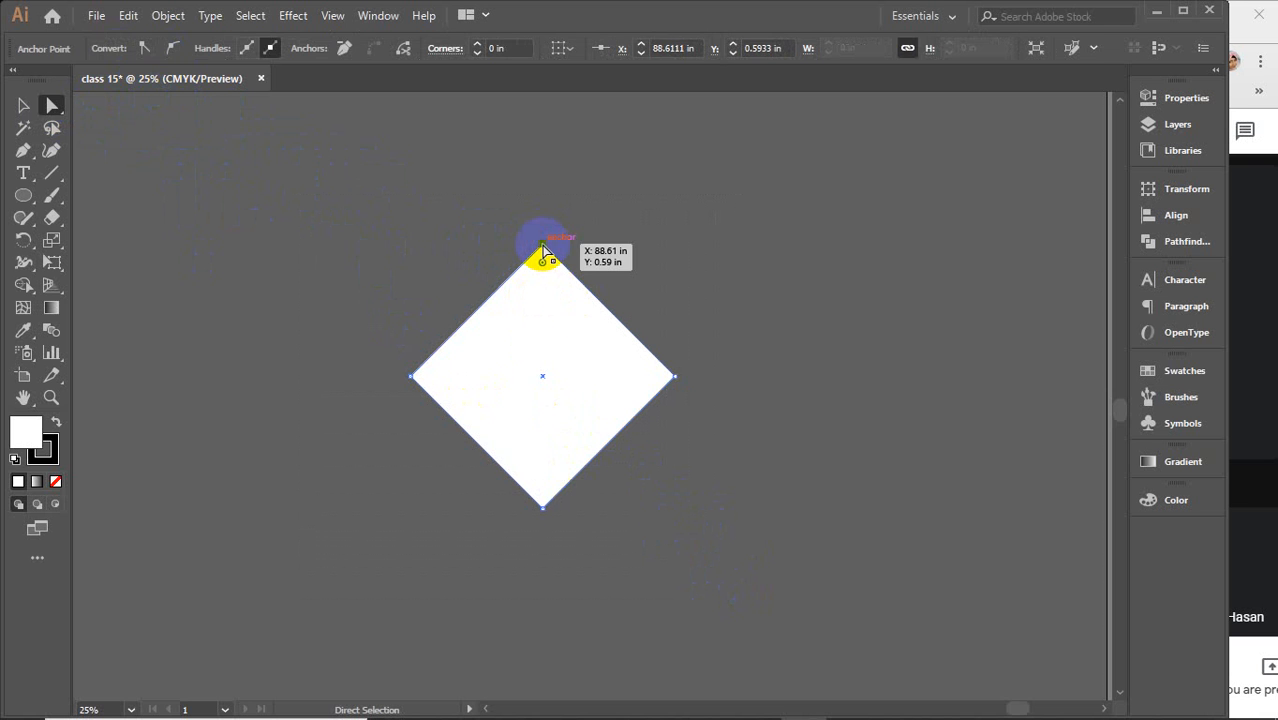
pyautogui.keyDown('shift'); pyautogui.click(545, 517); pyautogui.keyUp('shift')
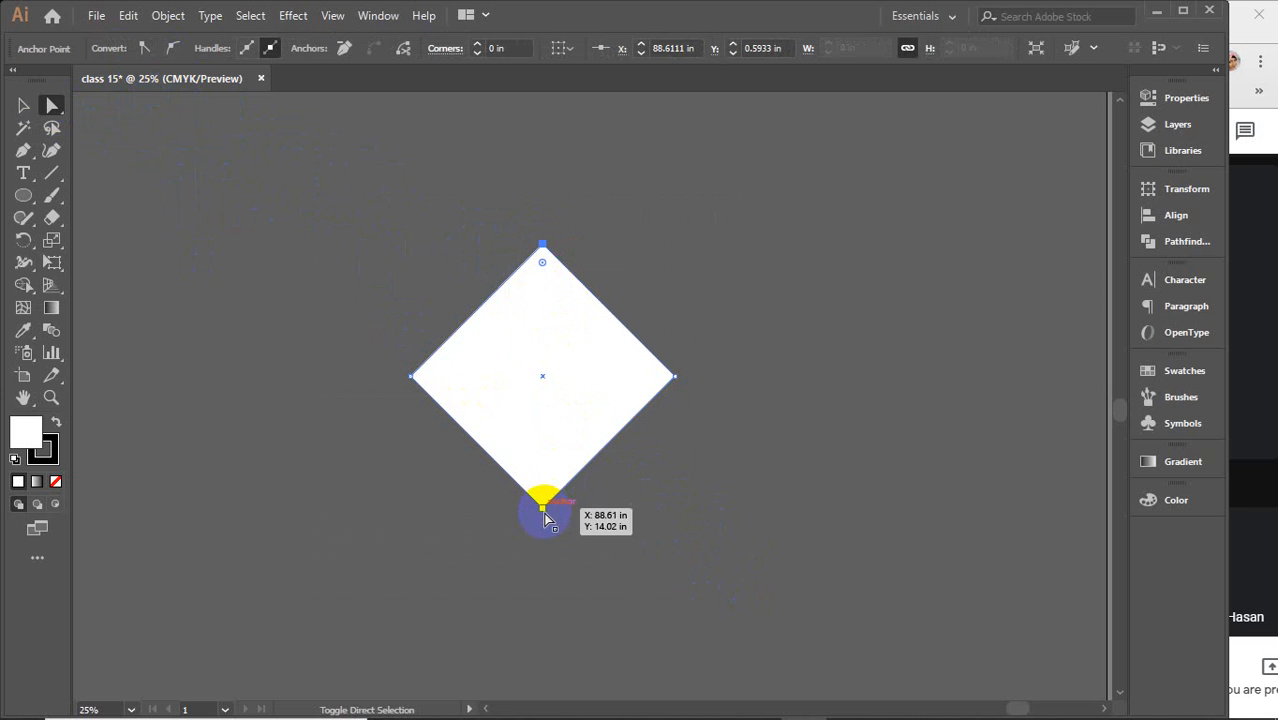
pyautogui.keyDown('shift'); pyautogui.click(413, 378); pyautogui.keyUp('shift')
pyautogui.keyDown('shift'); pyautogui.click(674, 377); pyautogui.keyUp('shift')
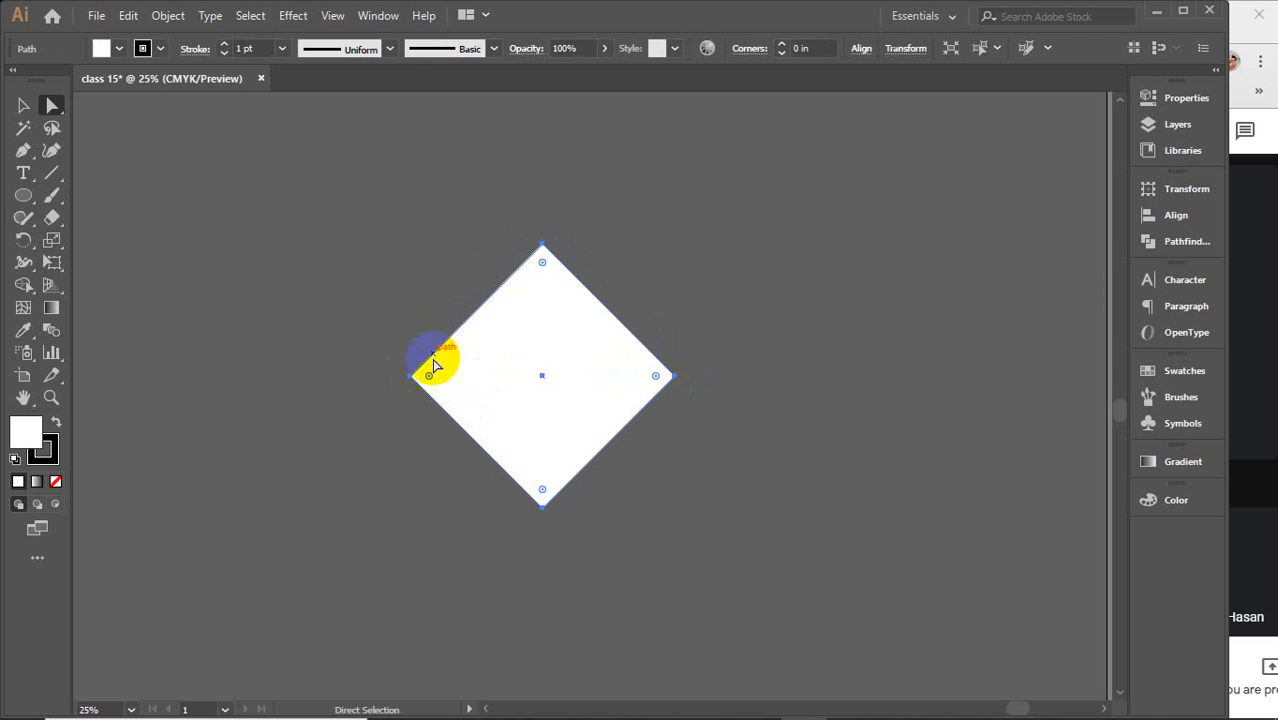
pyautogui.click(674, 376)
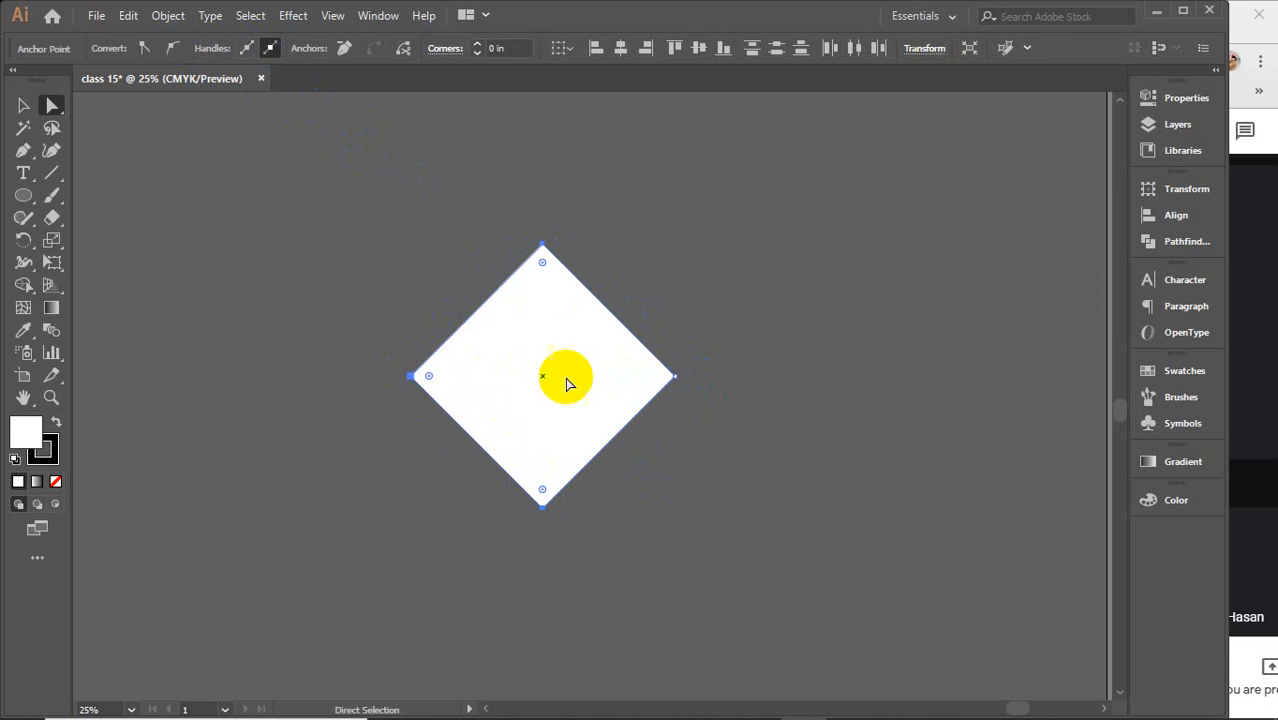
pyautogui.click(172, 48)
# Select the diamond's right anchor, convert it to a smooth point to finish the rounded shape, and deselect
pyautogui.click(689, 380)
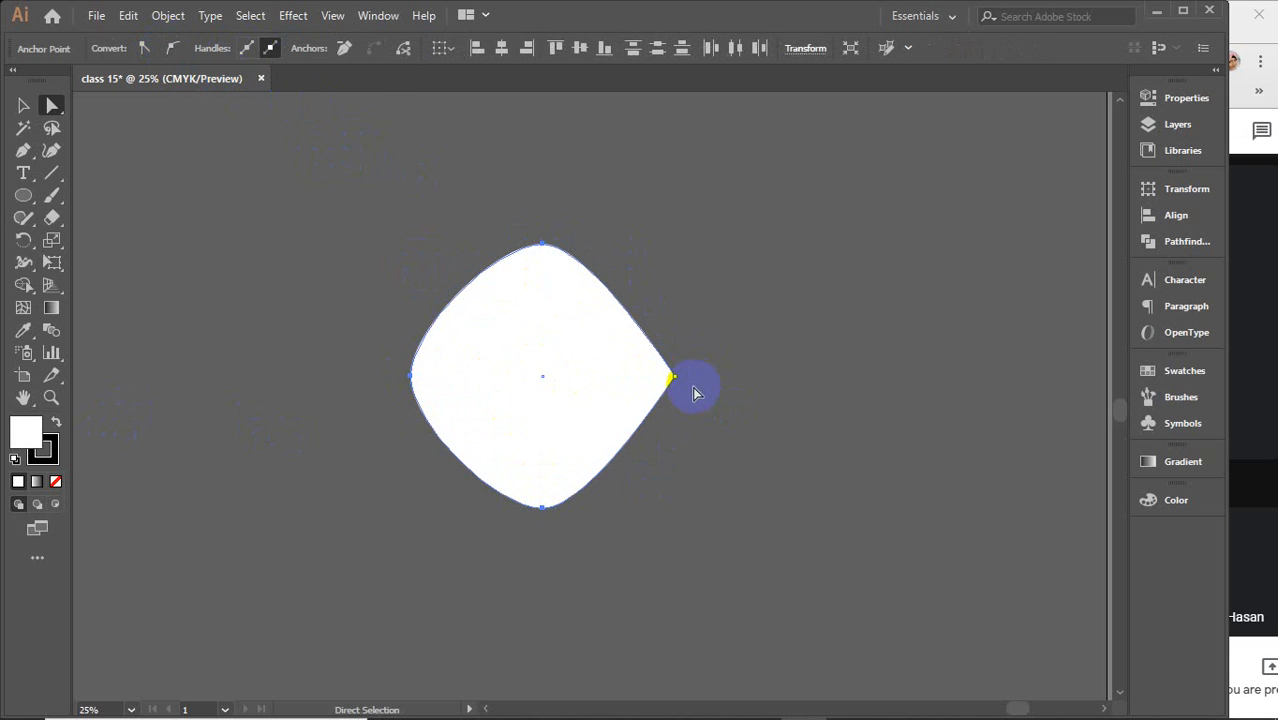
pyautogui.click(675, 378)
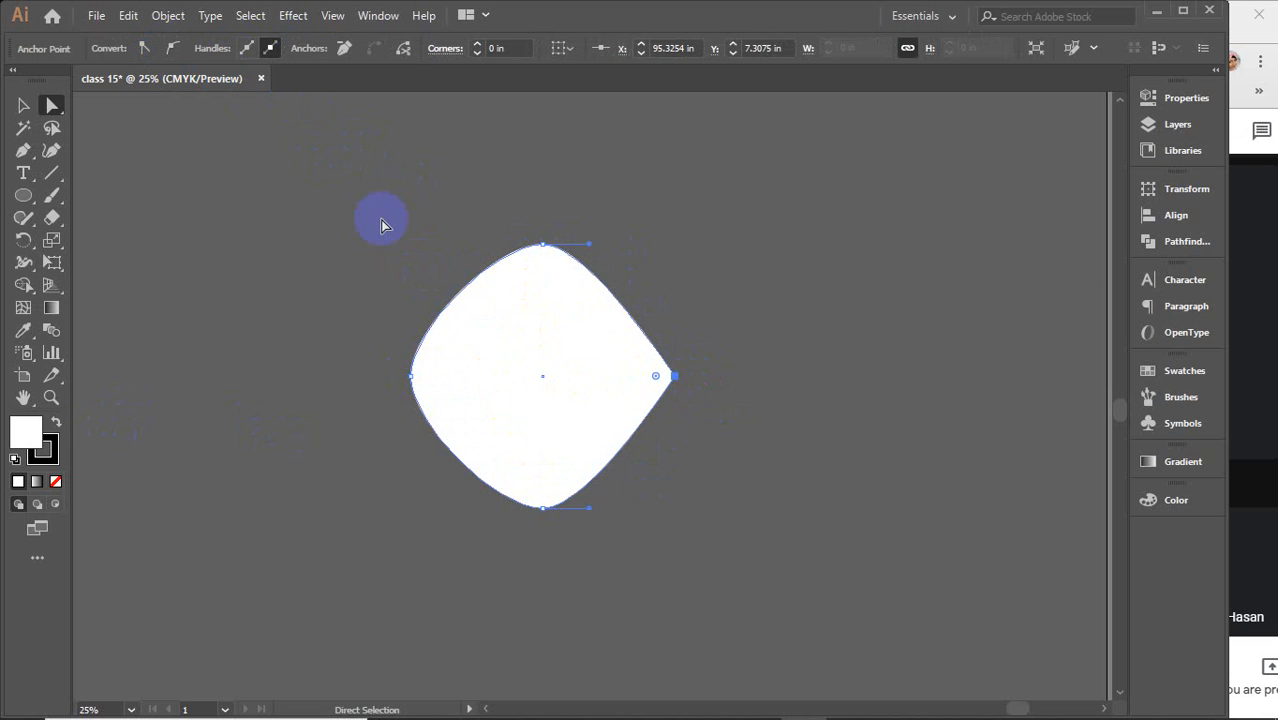
pyautogui.click(172, 52)
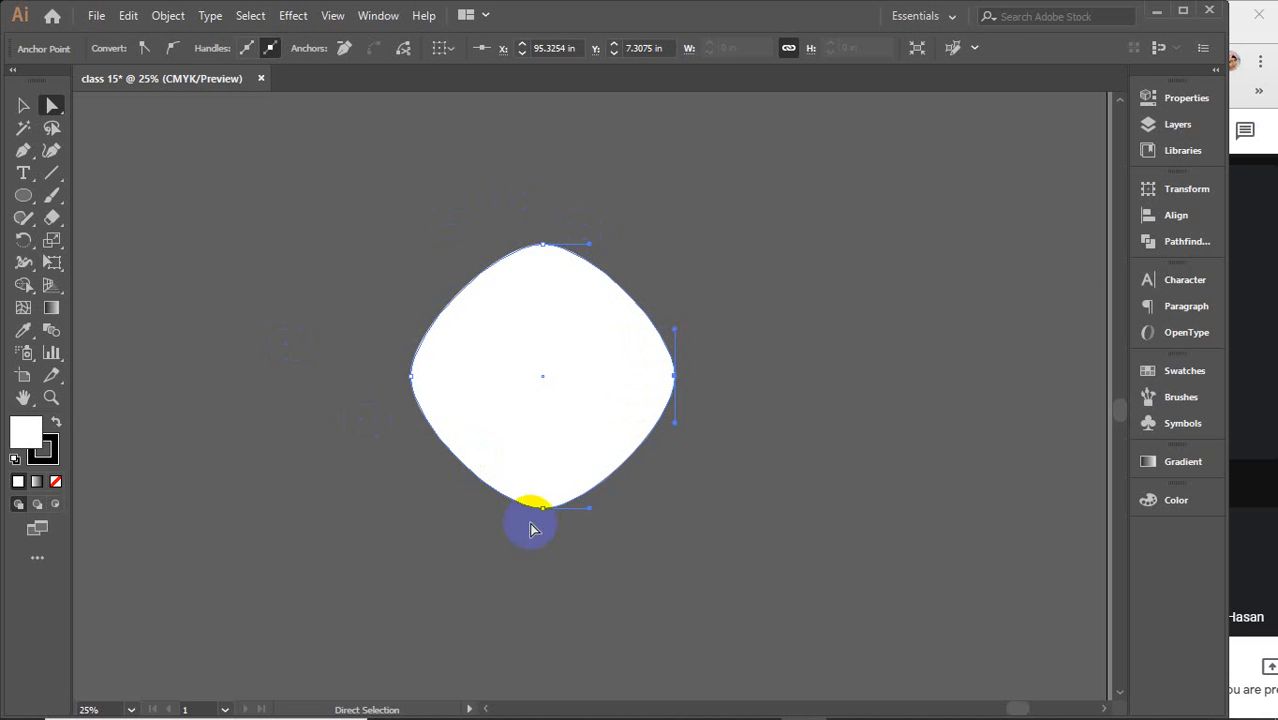
pyautogui.click(857, 416)
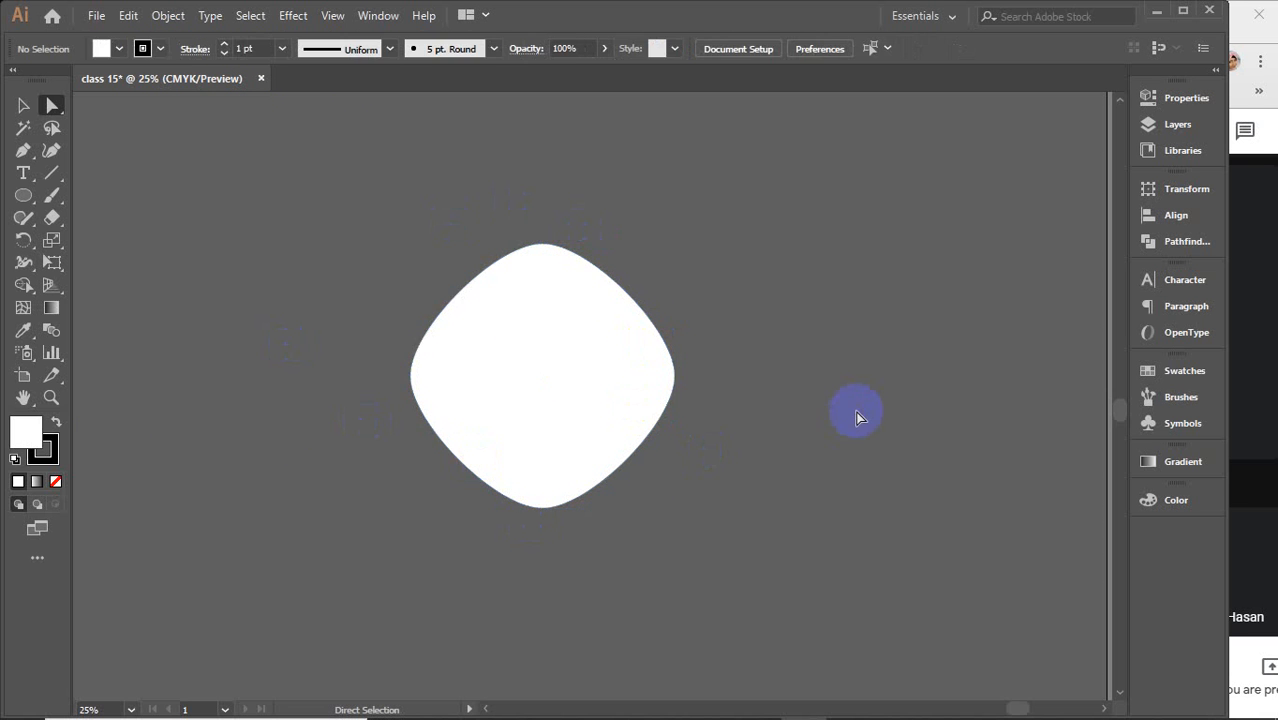
# Marquee-select the whole rounded shape with the Direct Selection tool, delete it and deselect
pyautogui.moveTo(392, 246); pyautogui.dragTo(776, 595)
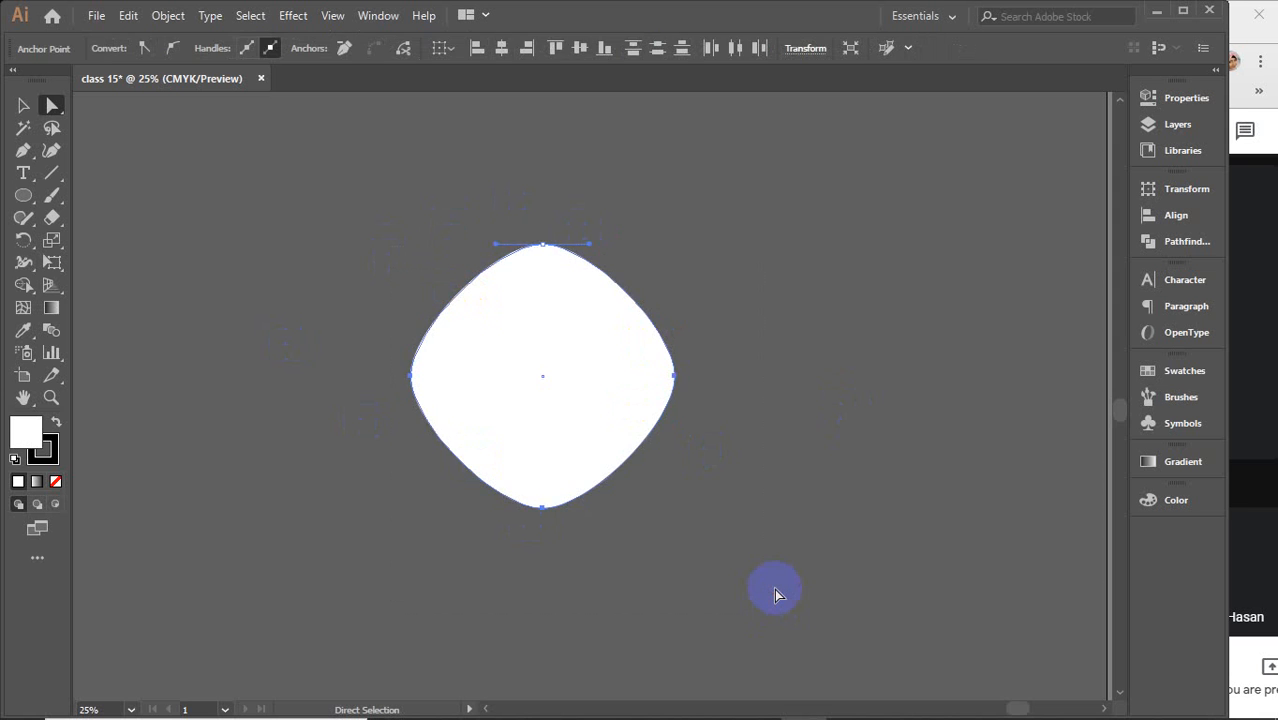
pyautogui.press('Delete')
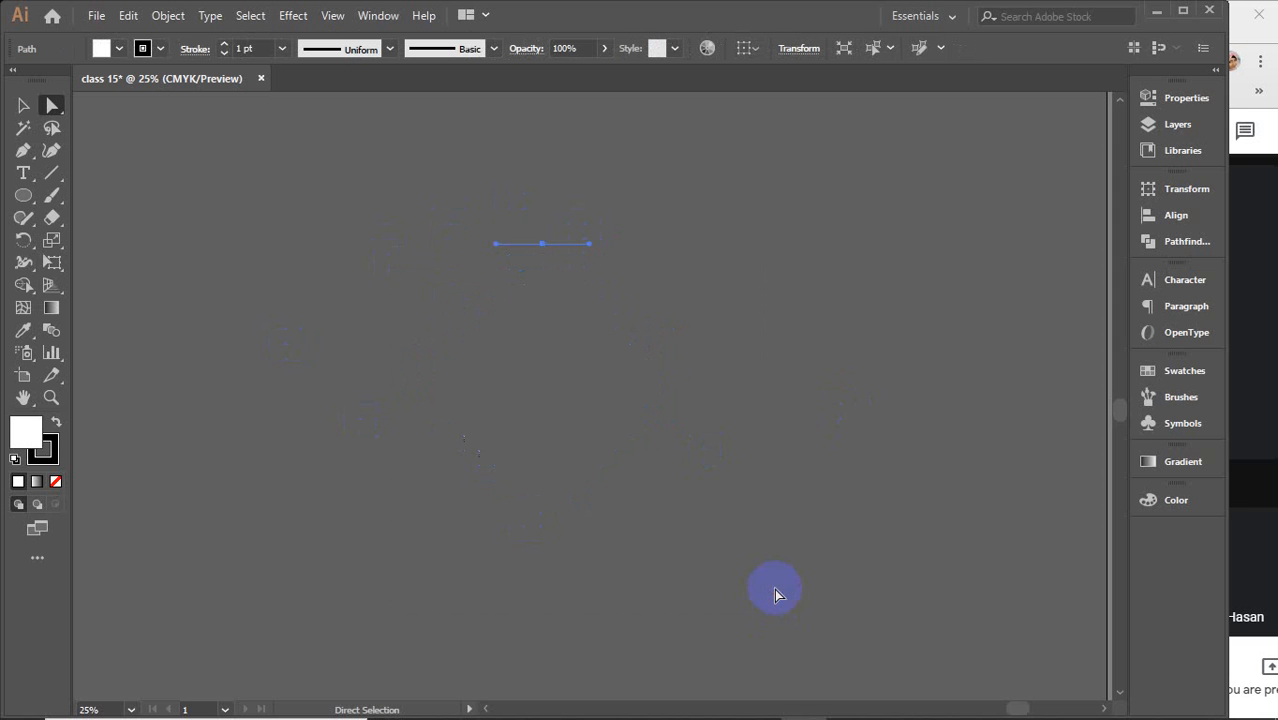
pyautogui.click(699, 362)
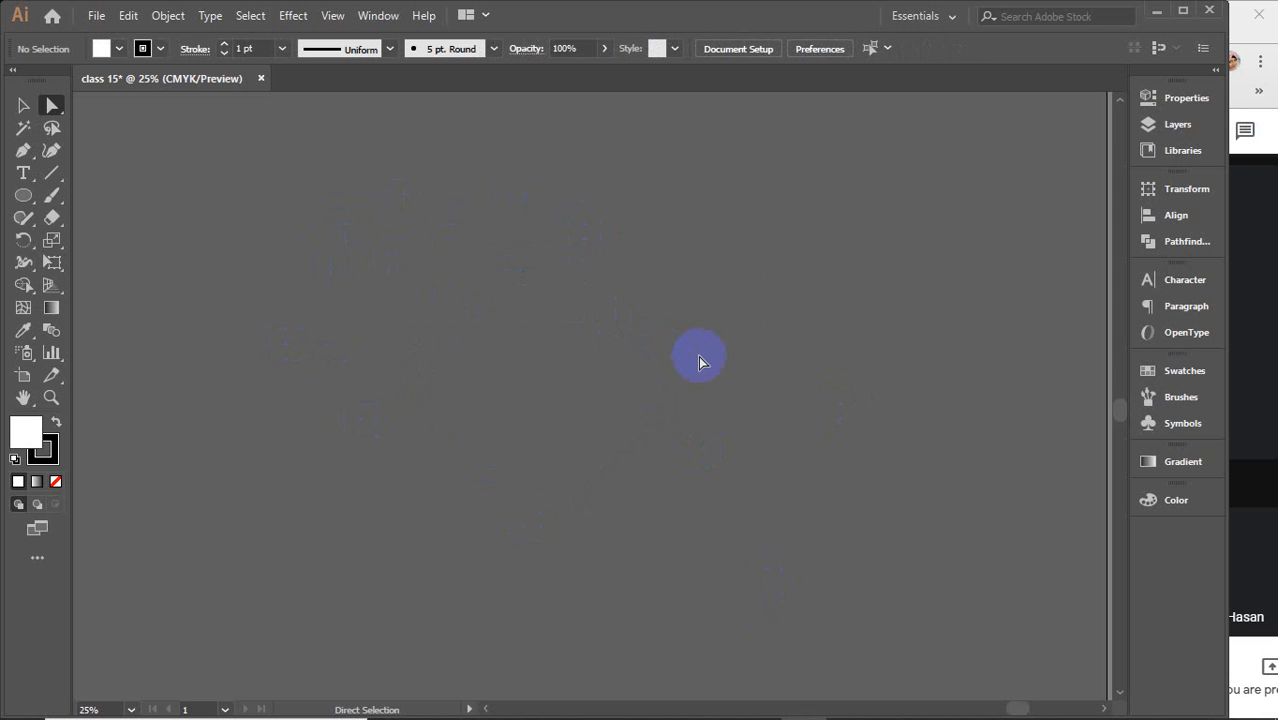
# Draw a new circle on the canvas with the Ellipse tool
pyautogui.press('e')
pyautogui.click(23, 195)
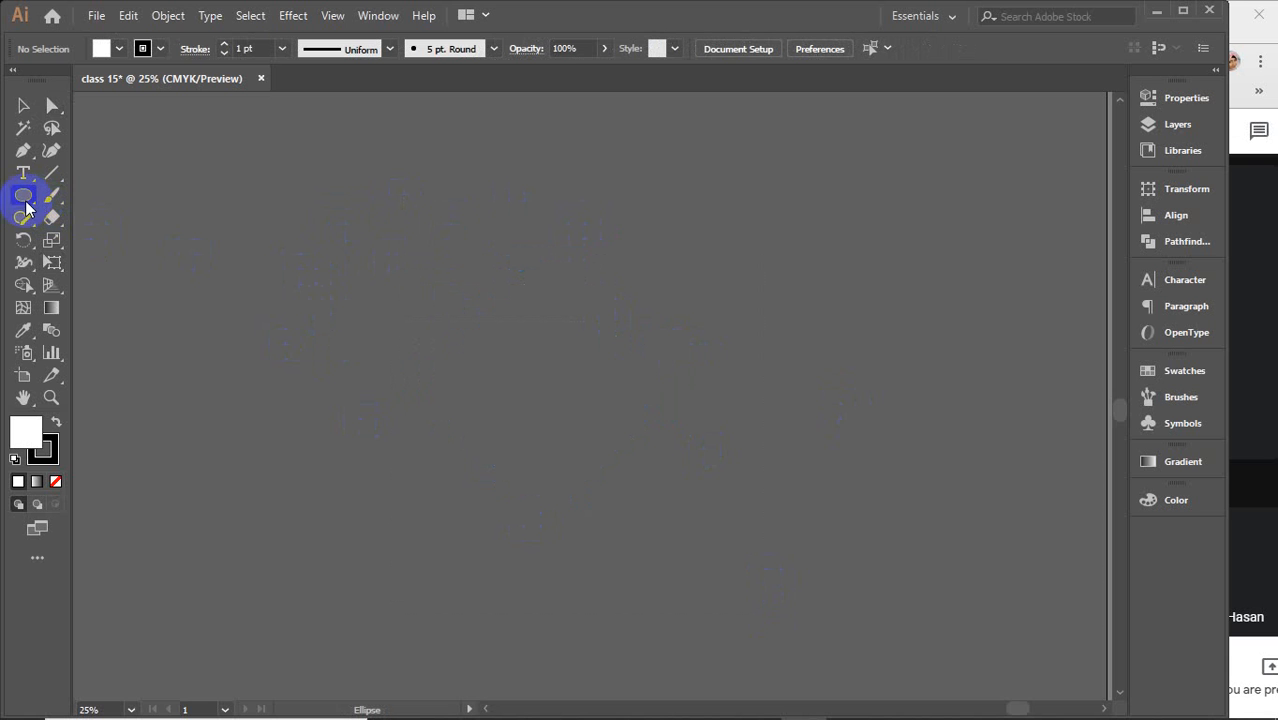
pyautogui.moveTo(329, 237); pyautogui.dragTo(585, 443)
# Move the circle to the right with the Selection tool, then switch between the Selection and Direct Selection tools
pyautogui.press('v')
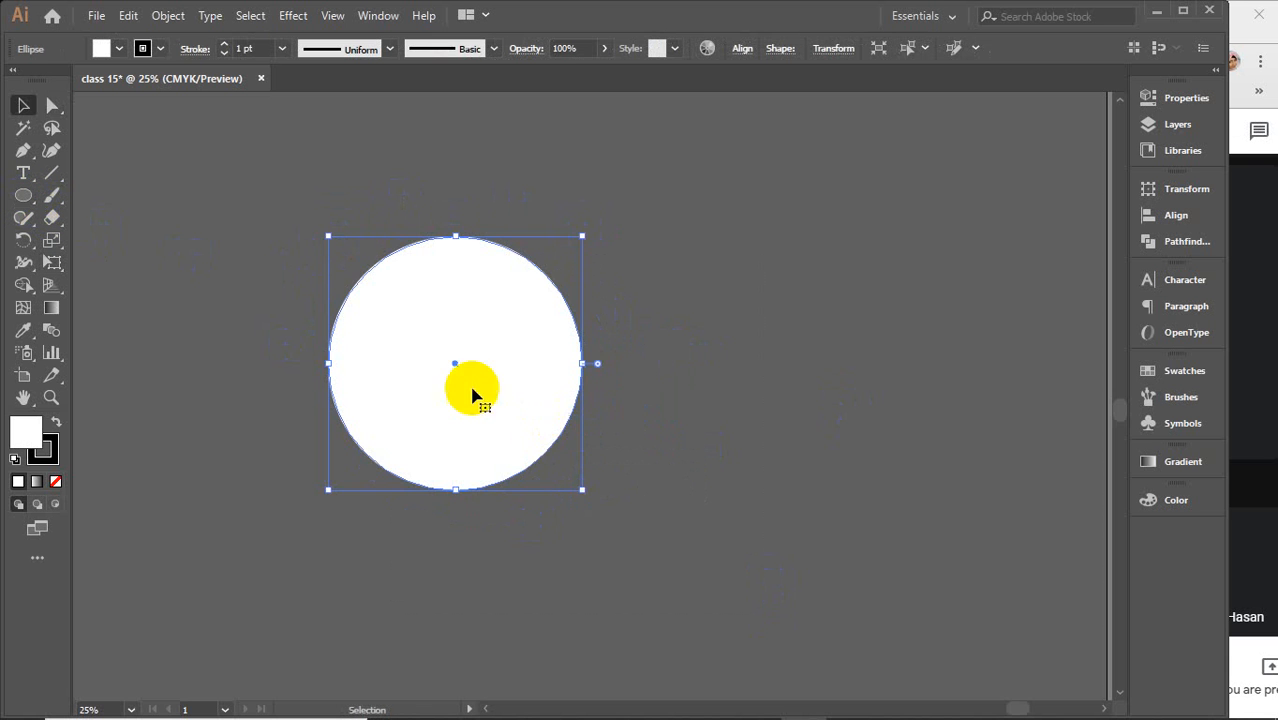
pyautogui.moveTo(476, 392); pyautogui.dragTo(646, 396)
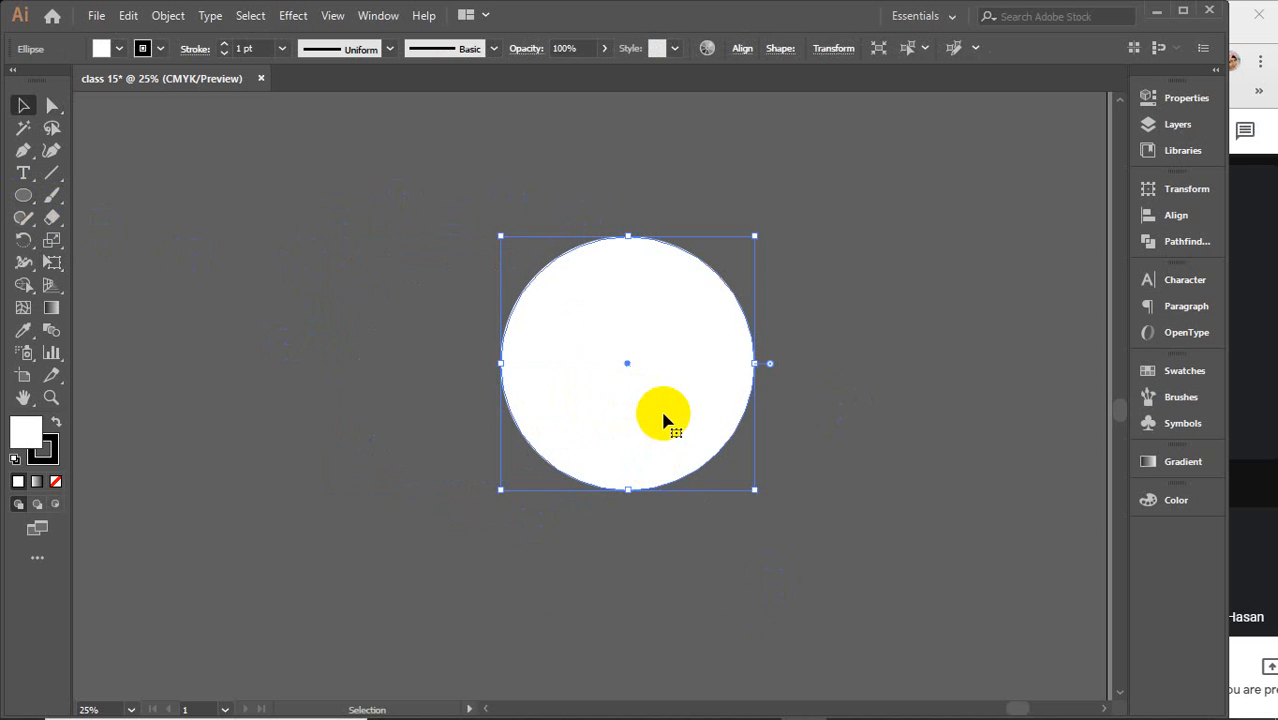
pyautogui.press('a')
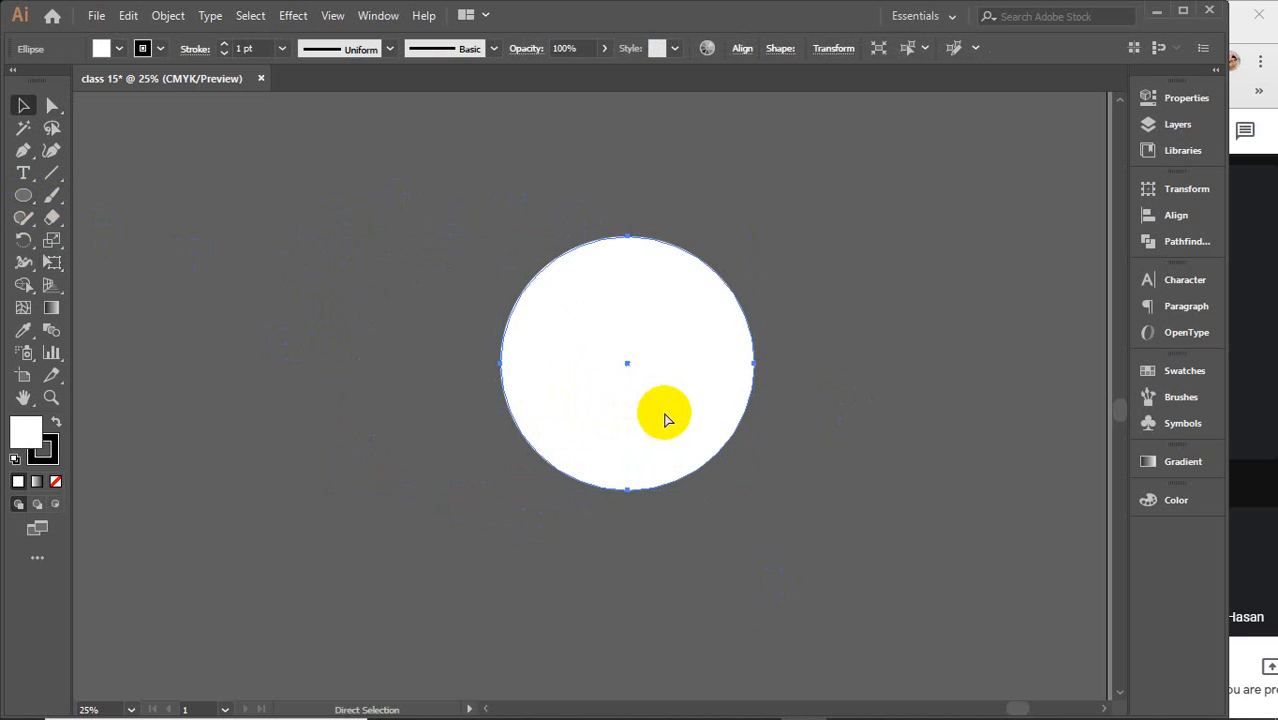
pyautogui.press('v')
pyautogui.press('a')
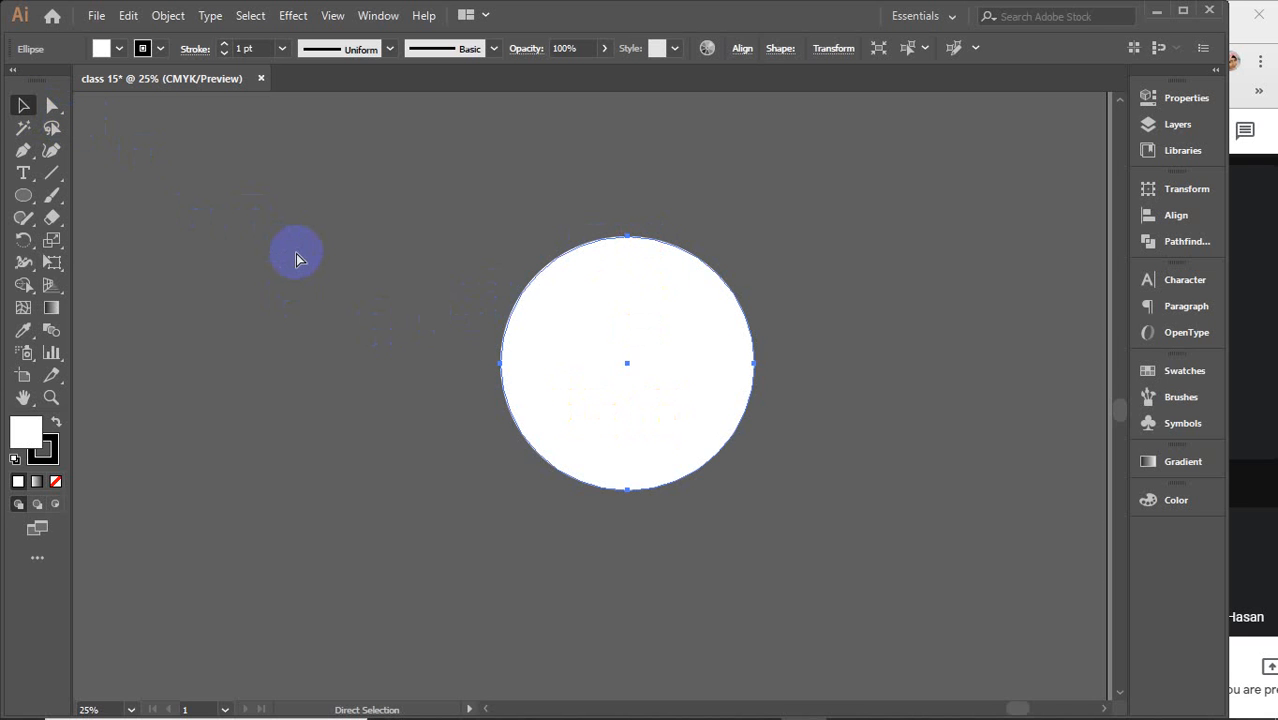
pyautogui.press('v')
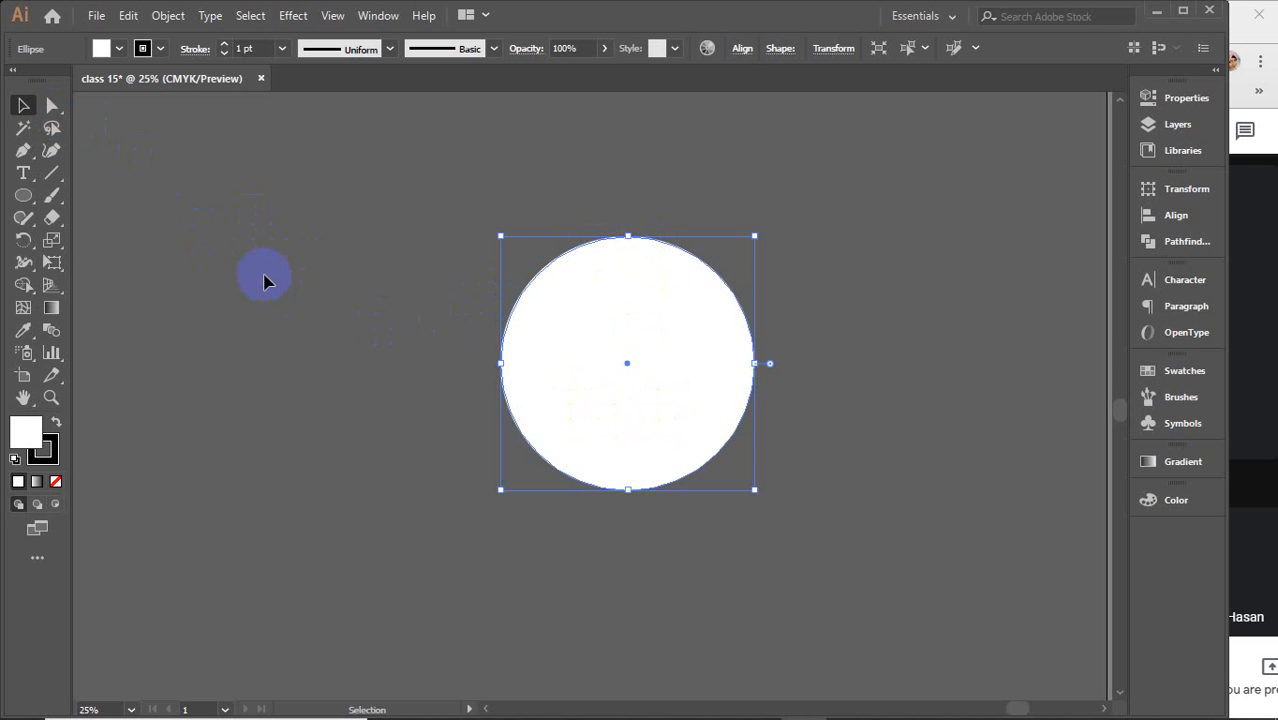
# With the Direct Selection tool, convert the circle's top anchor to a corner point and pull it upward into a teardrop point
pyautogui.click(52, 105)
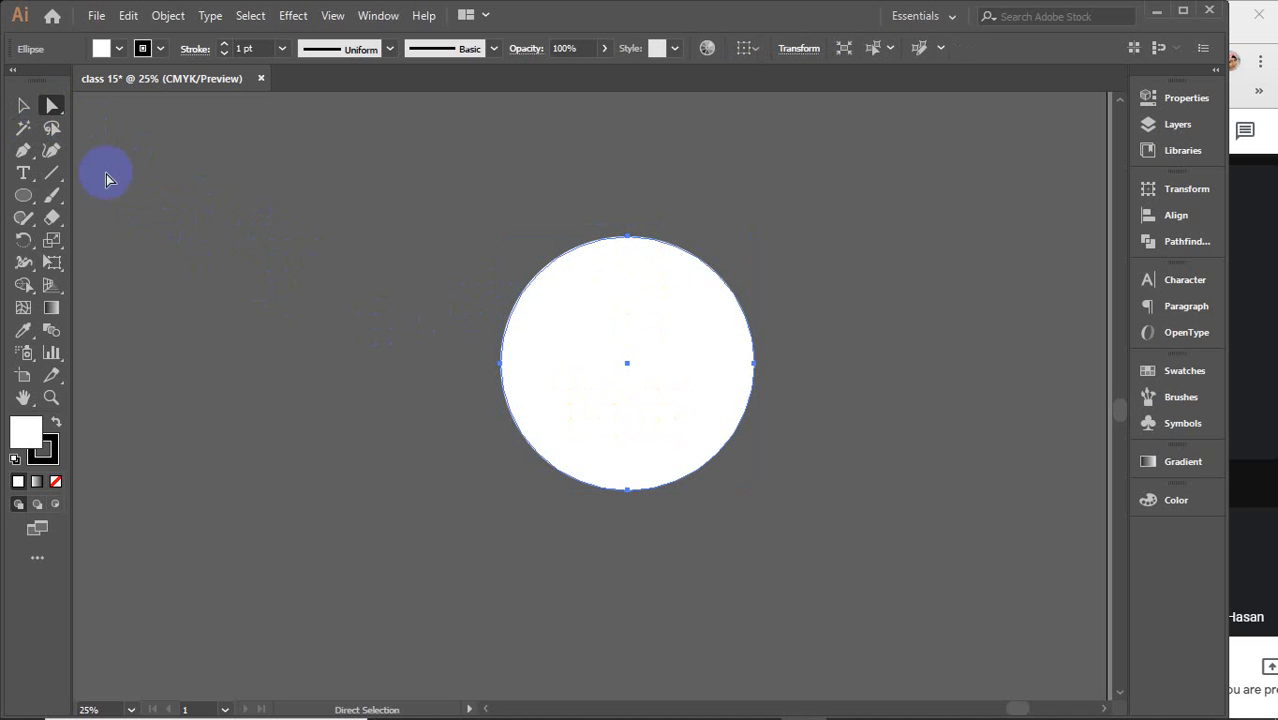
pyautogui.click(22, 105)
pyautogui.press('a')
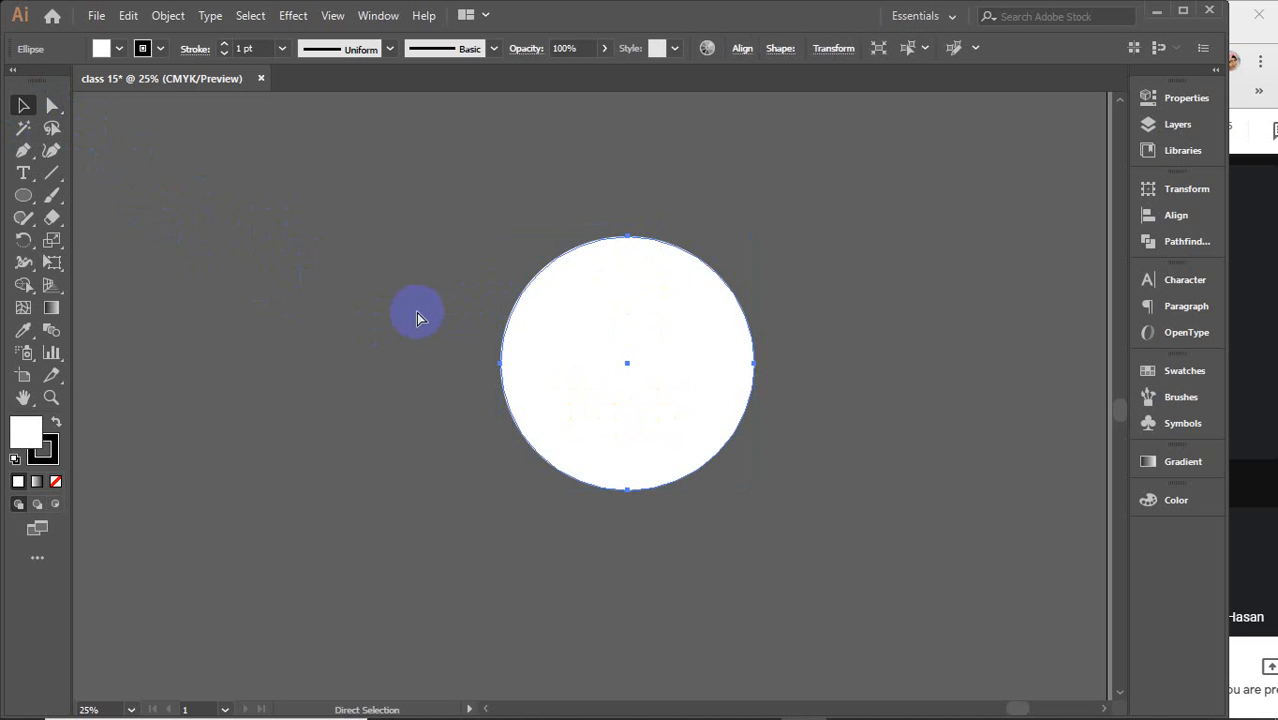
pyautogui.click(627, 237)
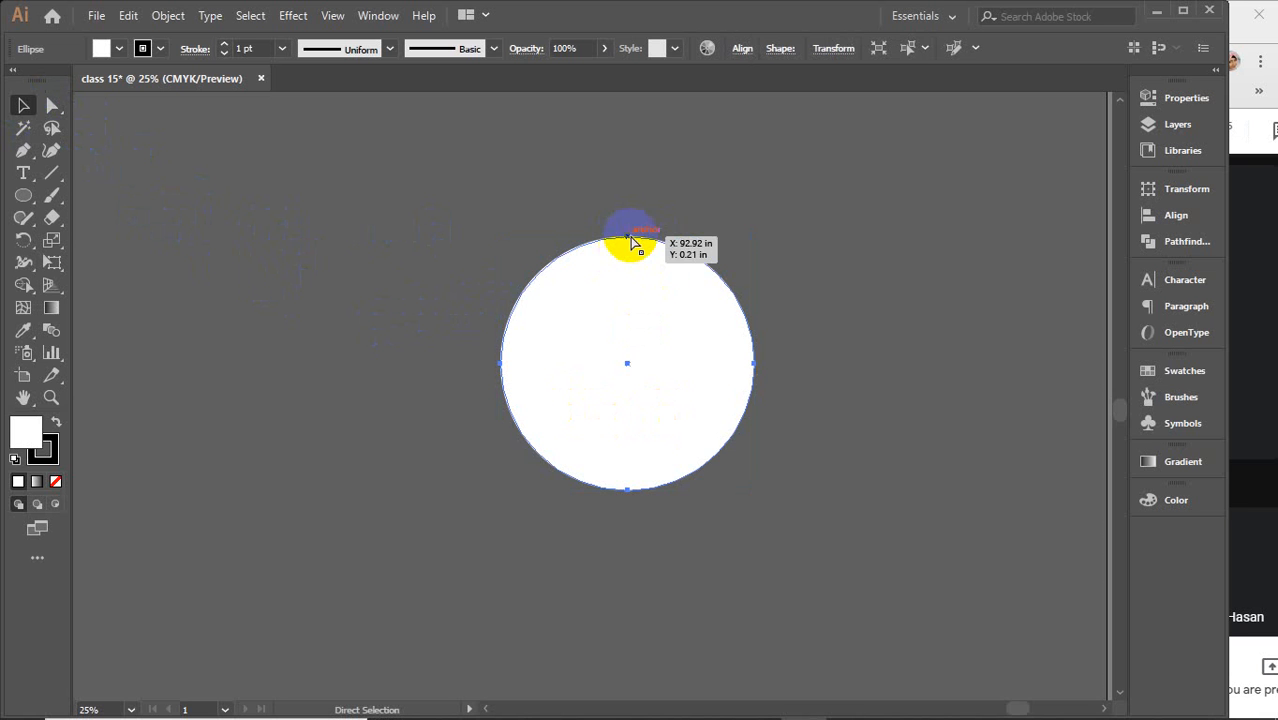
pyautogui.click(143, 48)
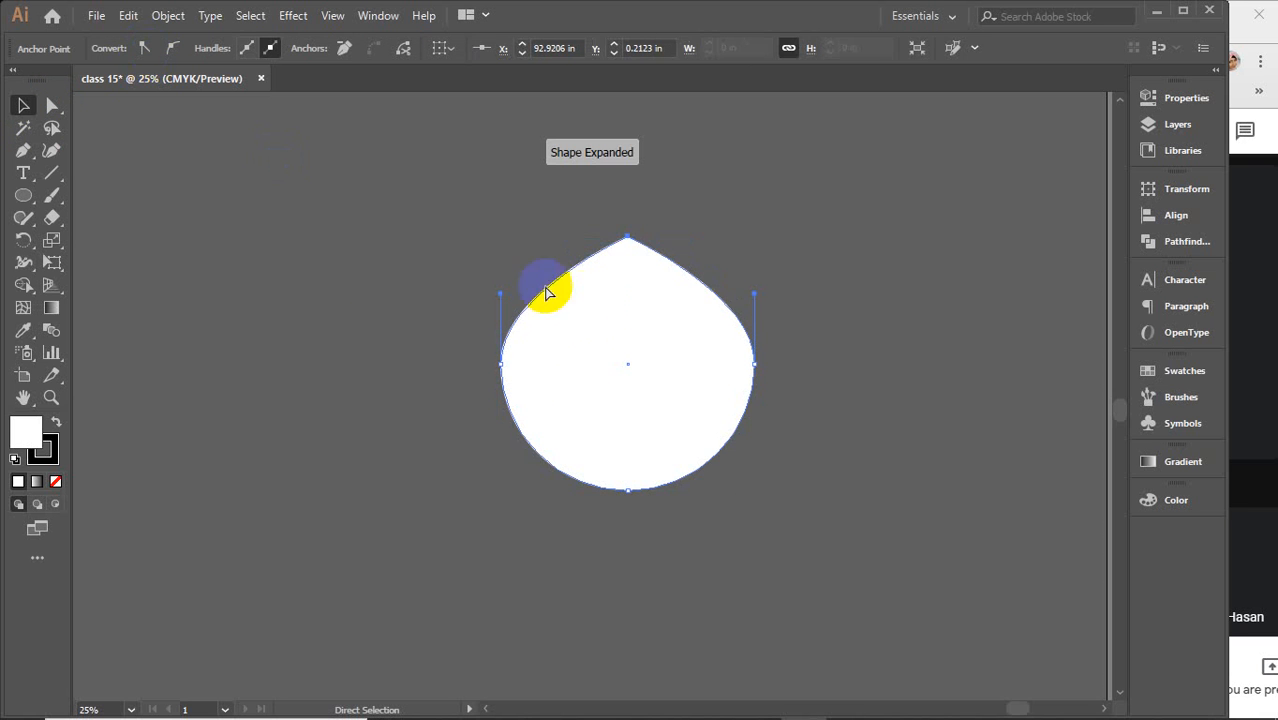
pyautogui.moveTo(627, 237); pyautogui.dragTo(617, 163)
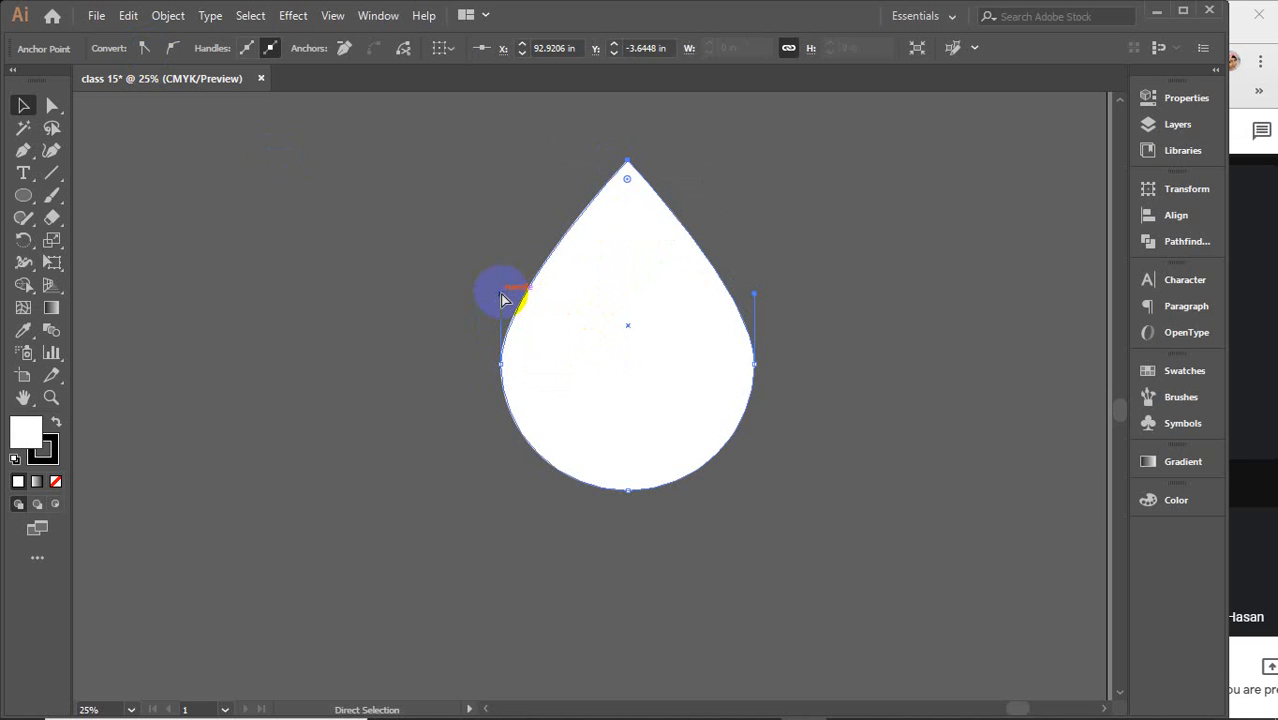
# Bend the teardrop by dragging its left anchor and handles inward, then deselect
pyautogui.moveTo(503, 298); pyautogui.dragTo(602, 232)
pyautogui.moveTo(505, 366); pyautogui.dragTo(592, 362)
pyautogui.moveTo(678, 228)
pyautogui.mouseDown()
pyautogui.moveTo(690, 253)
pyautogui.moveTo(676, 251)
pyautogui.mouseUp()
pyautogui.click(418, 308)
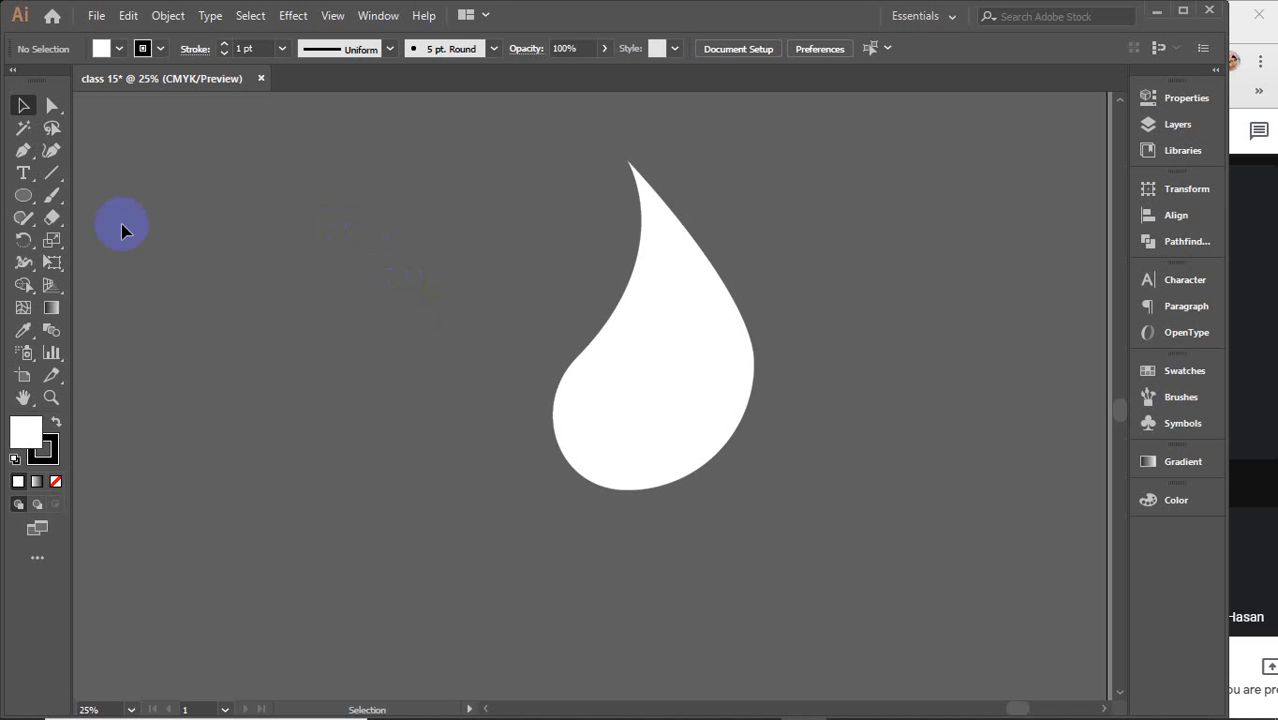
# Select the curved teardrop shape with the Selection tool and delete it
pyautogui.moveTo(655, 400); pyautogui.dragTo(628, 406)
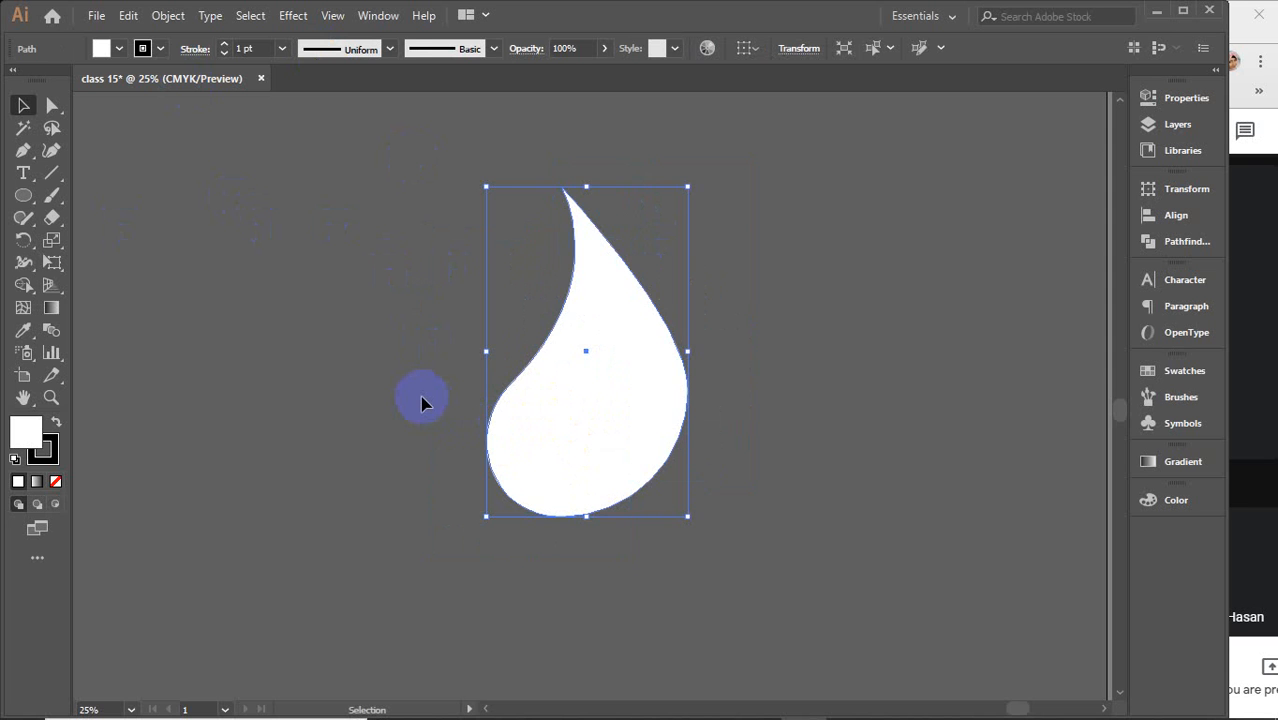
pyautogui.press('Delete')
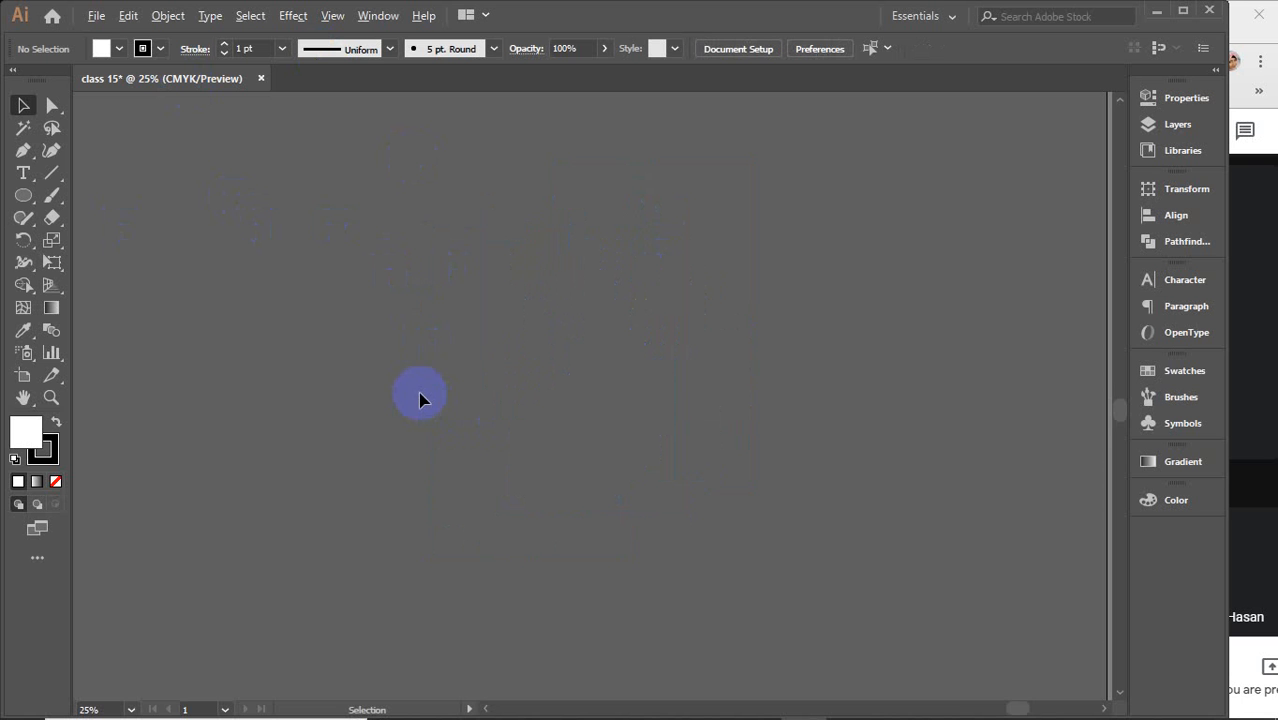
# Select the navy, tan and orange rectangles and give them the pink fill with the Eyedropper tool
pyautogui.scroll(-2, 420, 400)
pyautogui.scroll(-3, 420, 400)
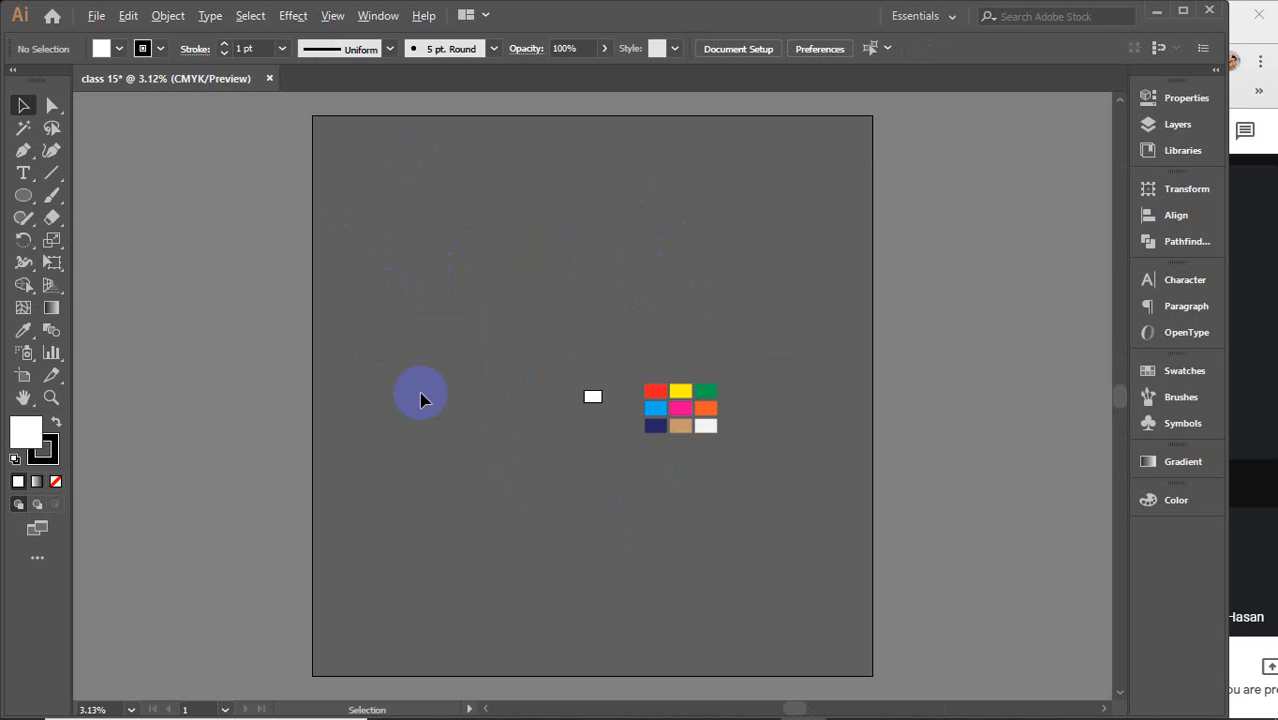
pyautogui.scroll(2, 665, 391)
pyautogui.scroll(2, 750, 448)
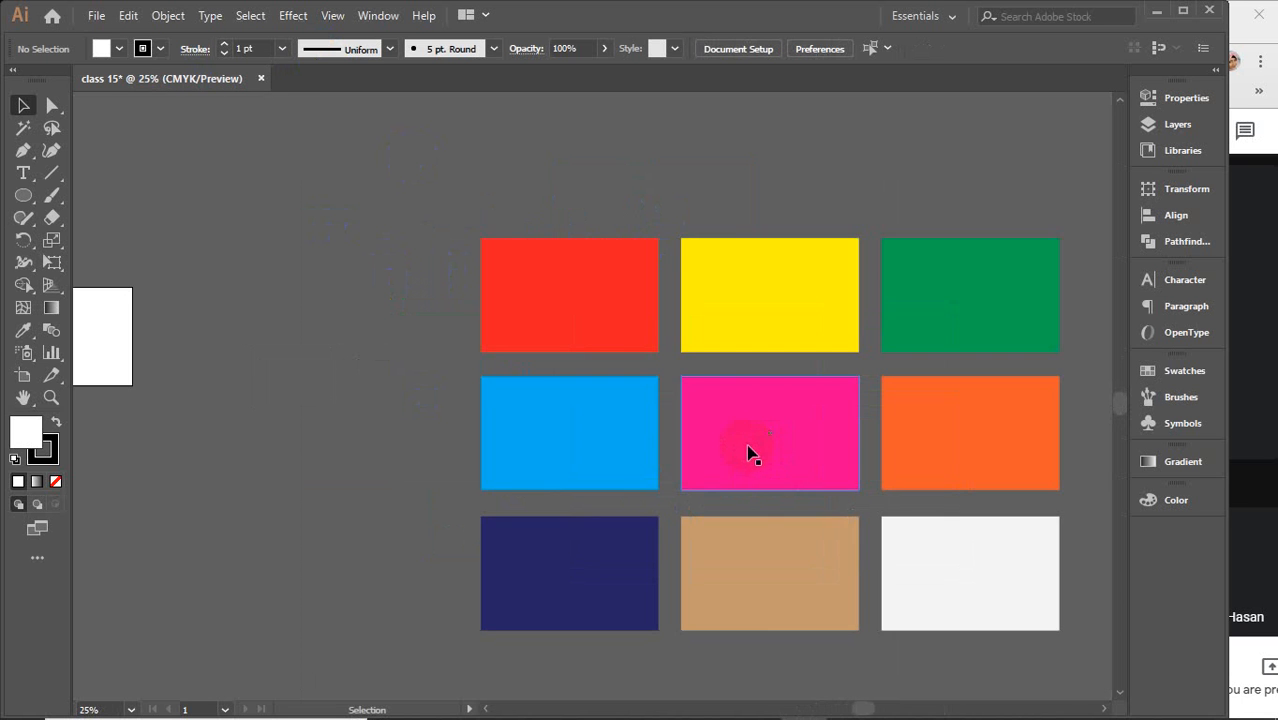
pyautogui.moveTo(734, 471); pyautogui.dragTo(531, 368)
pyautogui.scroll(-3, 533, 380)
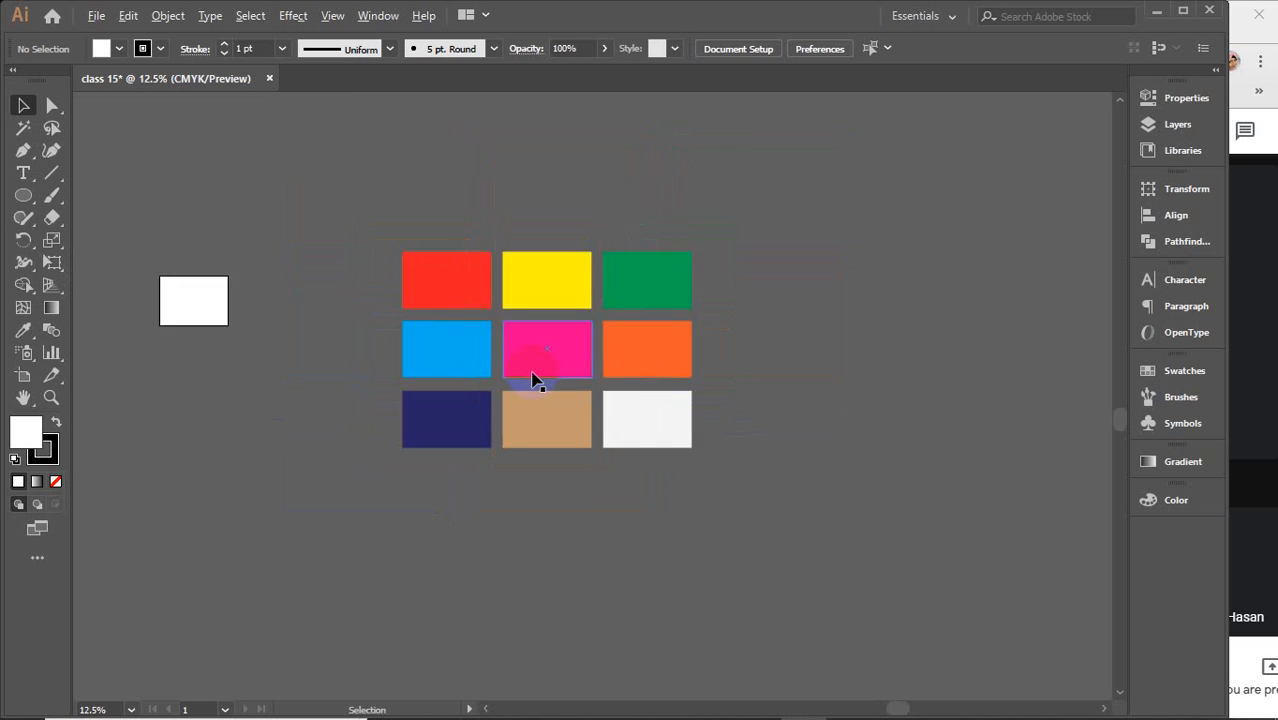
pyautogui.moveTo(650, 494); pyautogui.dragTo(602, 479)
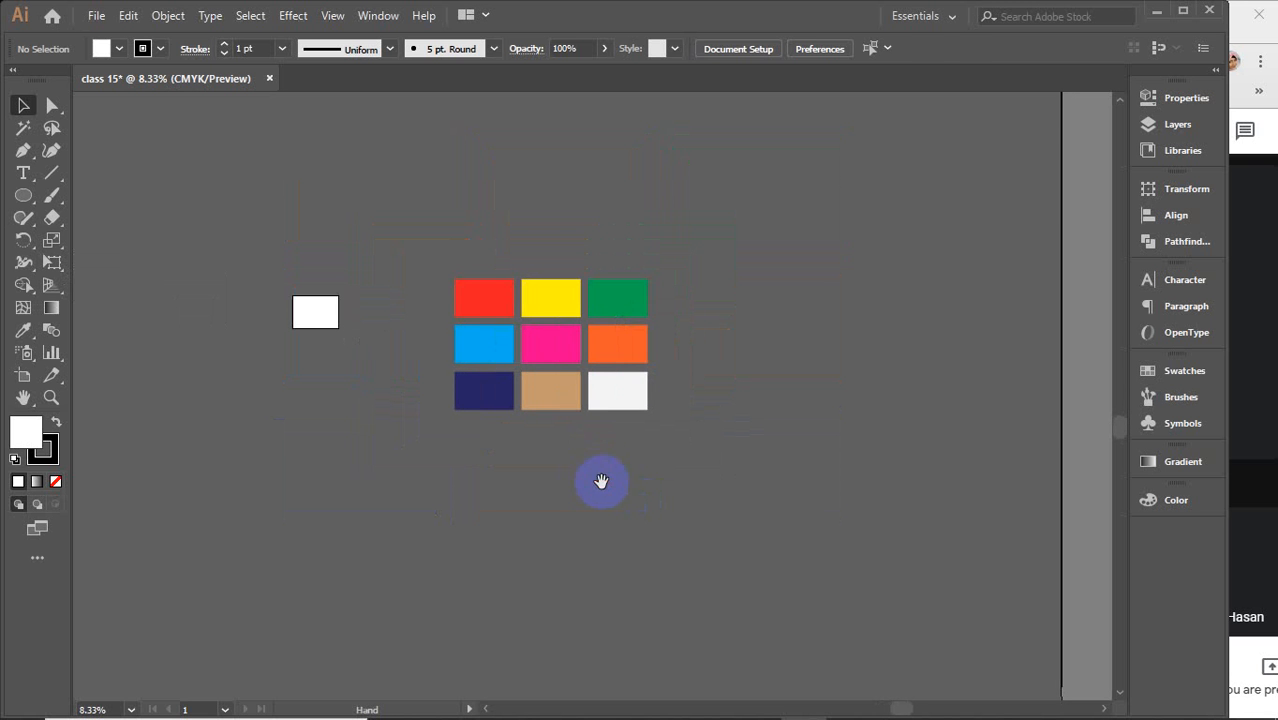
pyautogui.click(487, 404)
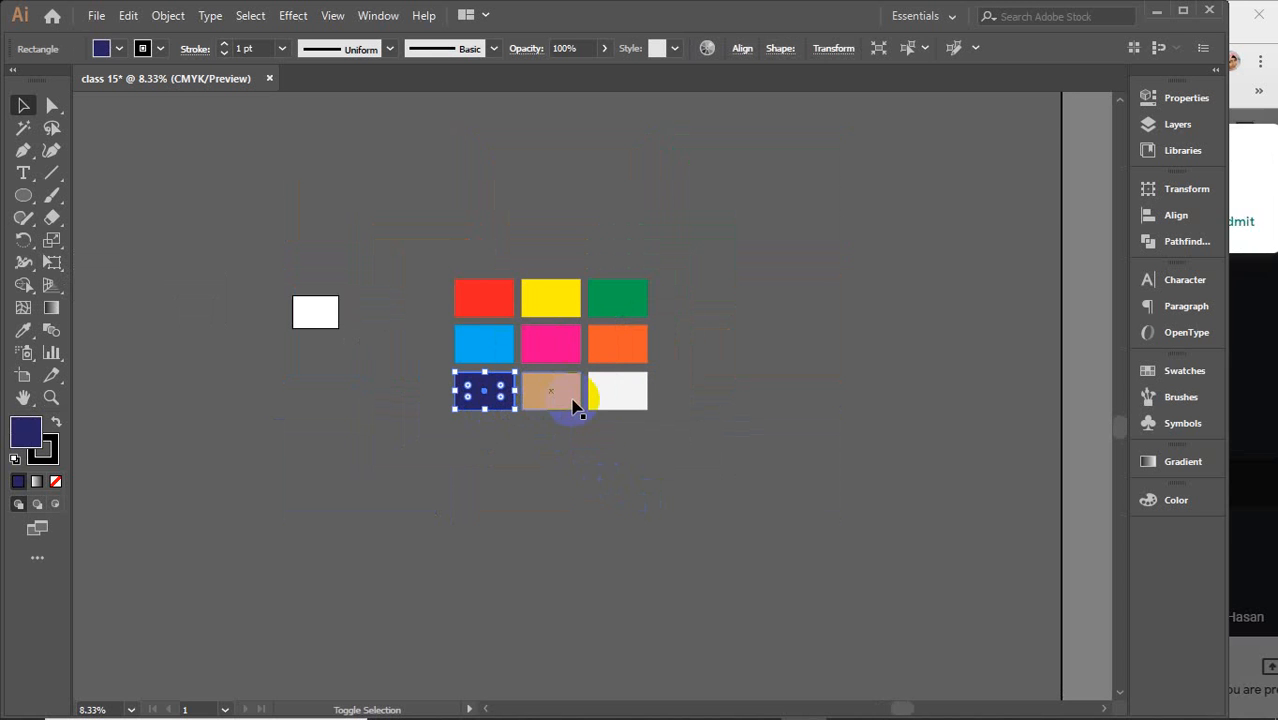
pyautogui.keyDown('shift'); pyautogui.click(576, 400); pyautogui.keyUp('shift')
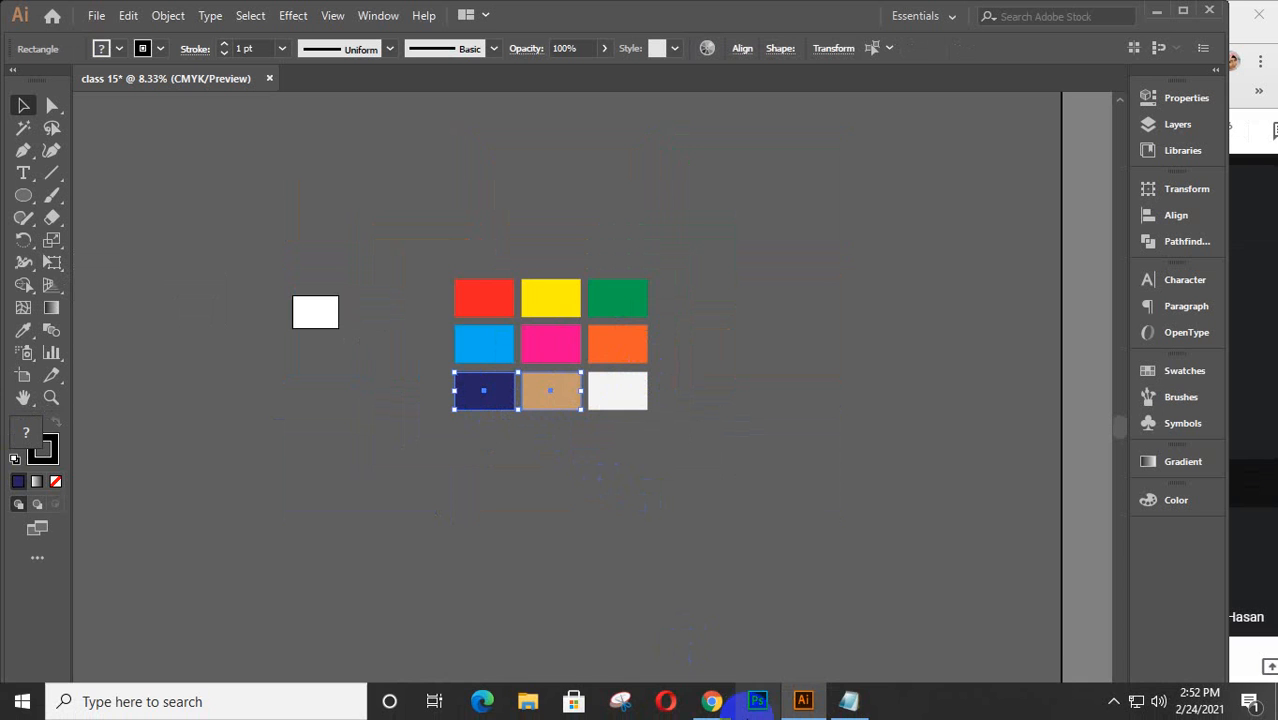
pyautogui.keyDown('shift'); pyautogui.click(620, 355); pyautogui.keyUp('shift')
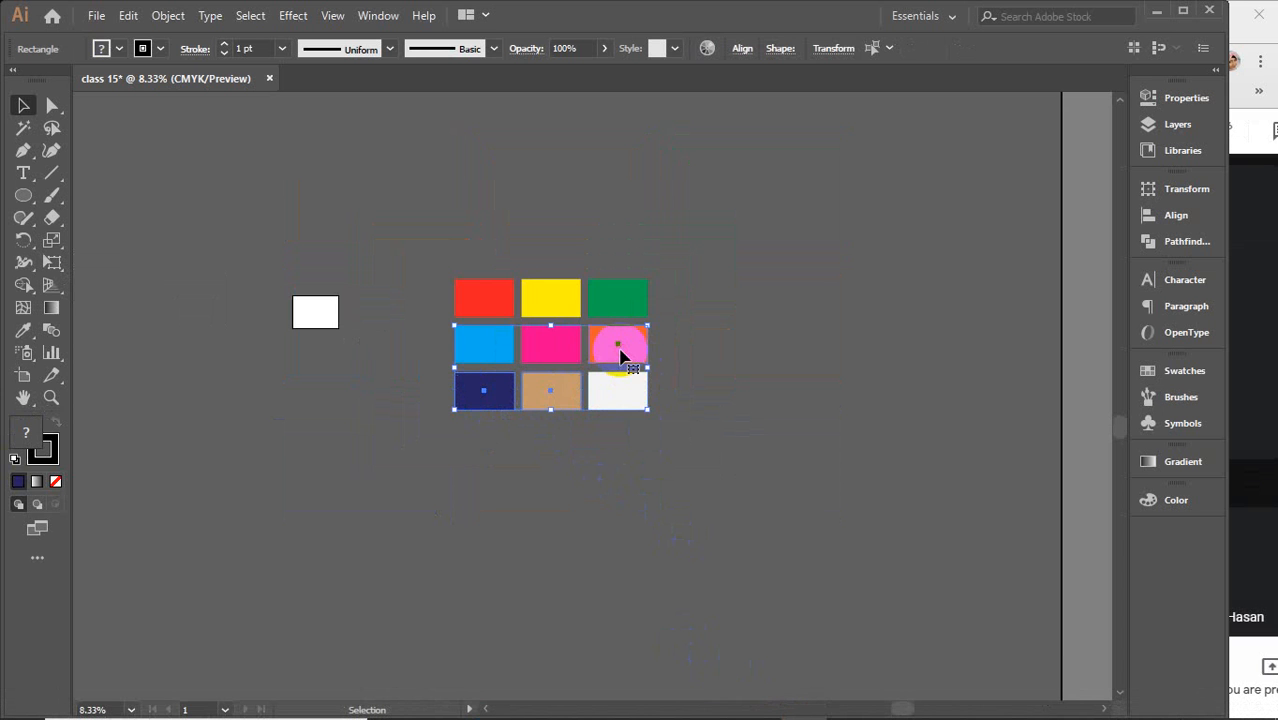
pyautogui.press('i')
pyautogui.click(568, 345)
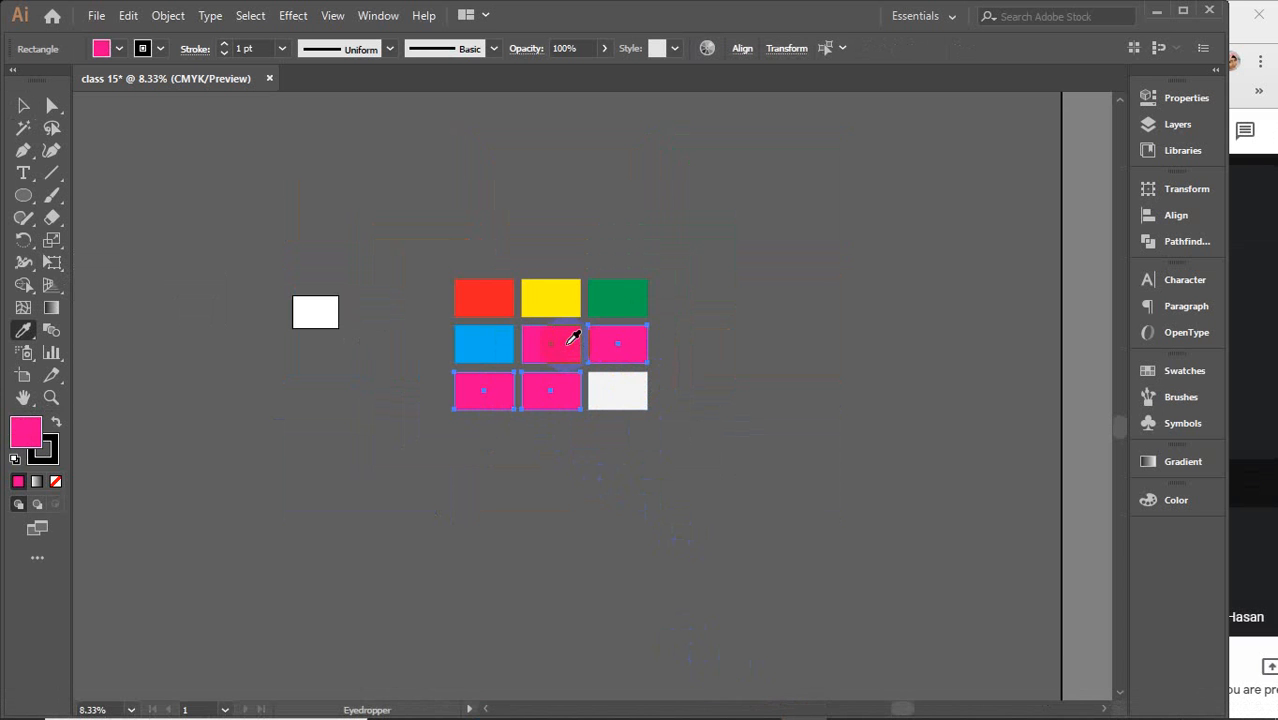
pyautogui.press('v')
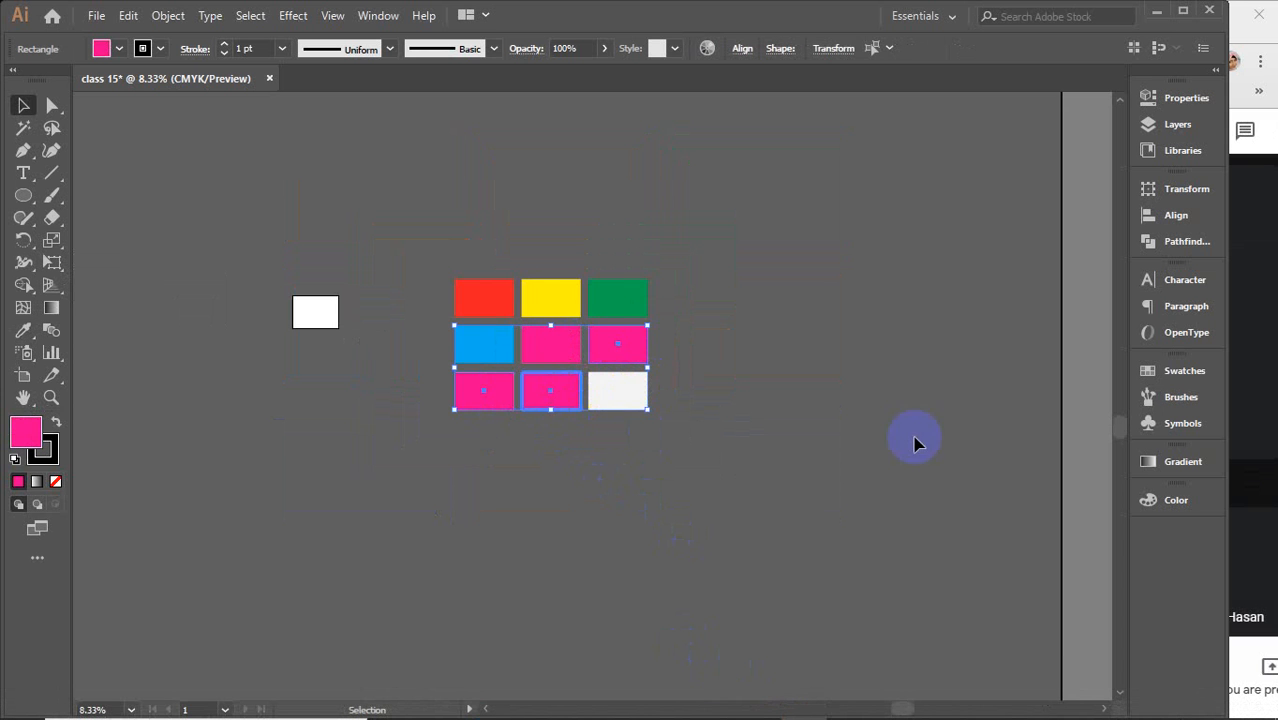
# Marquee-select all the colour rectangles and delete them
pyautogui.click(893, 405)
pyautogui.moveTo(443, 252); pyautogui.dragTo(736, 481)
pyautogui.press('Delete')
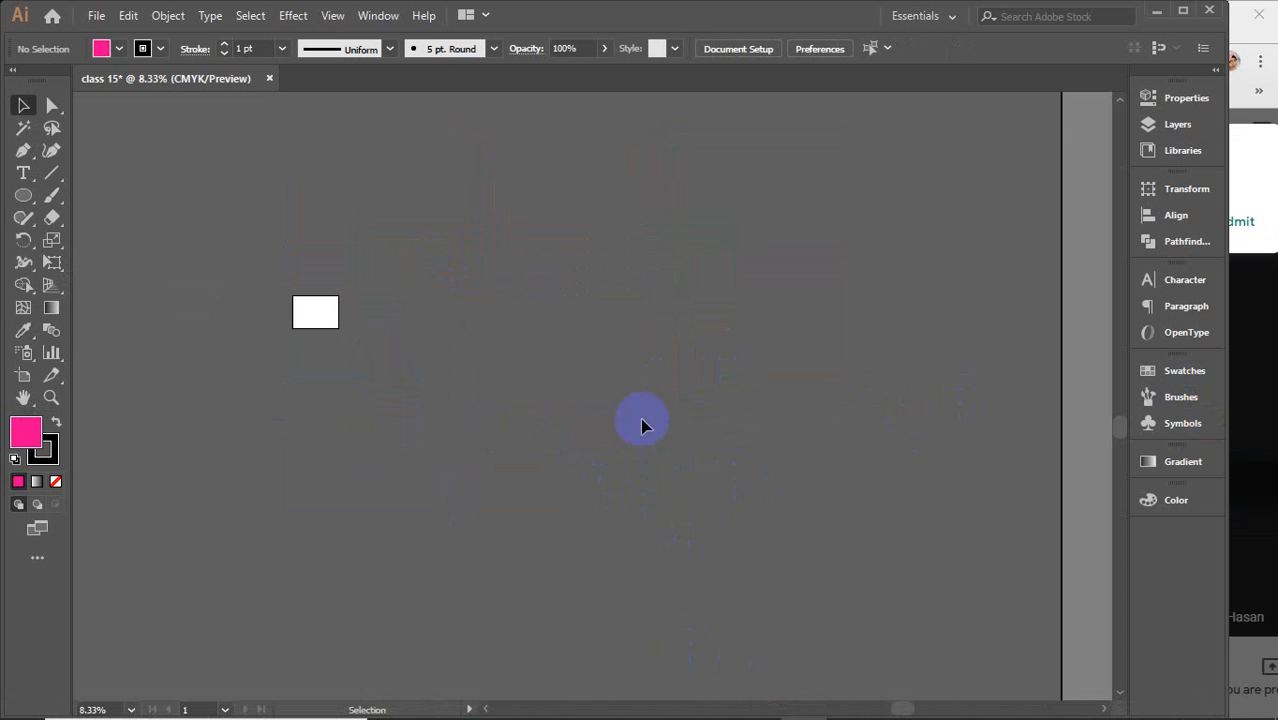
pyautogui.click(1247, 433)
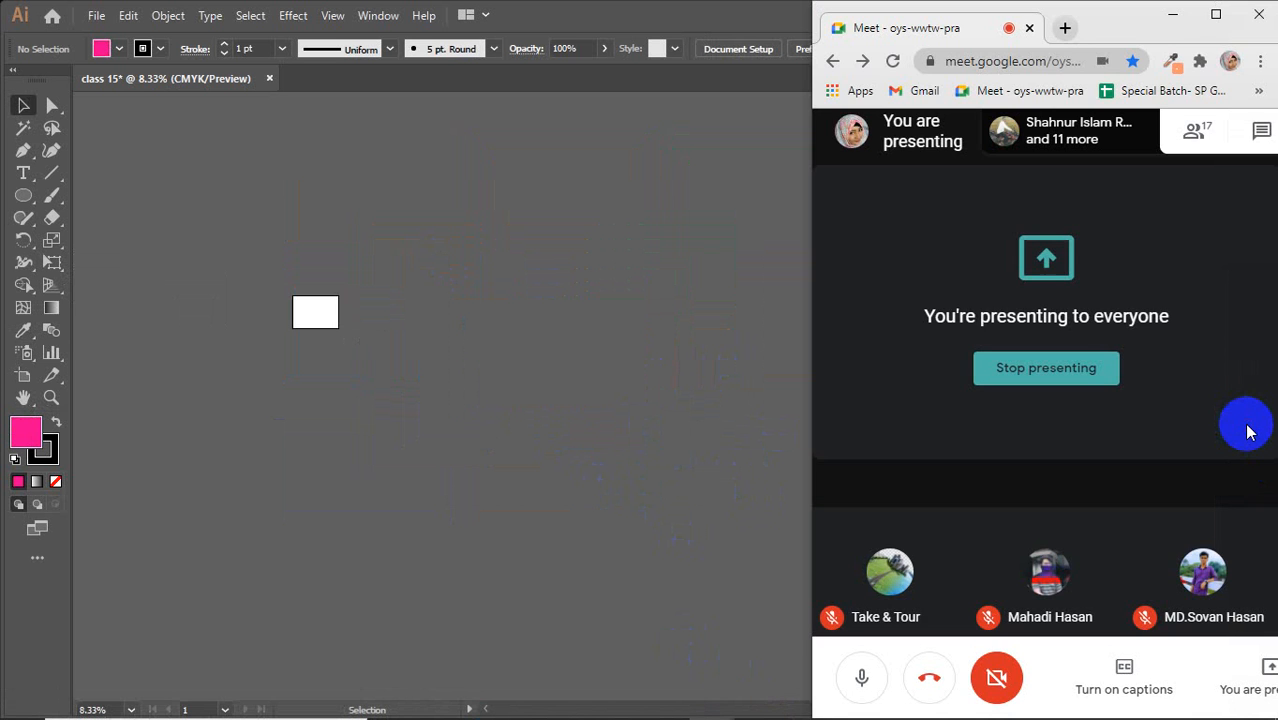
pyautogui.click(518, 415)
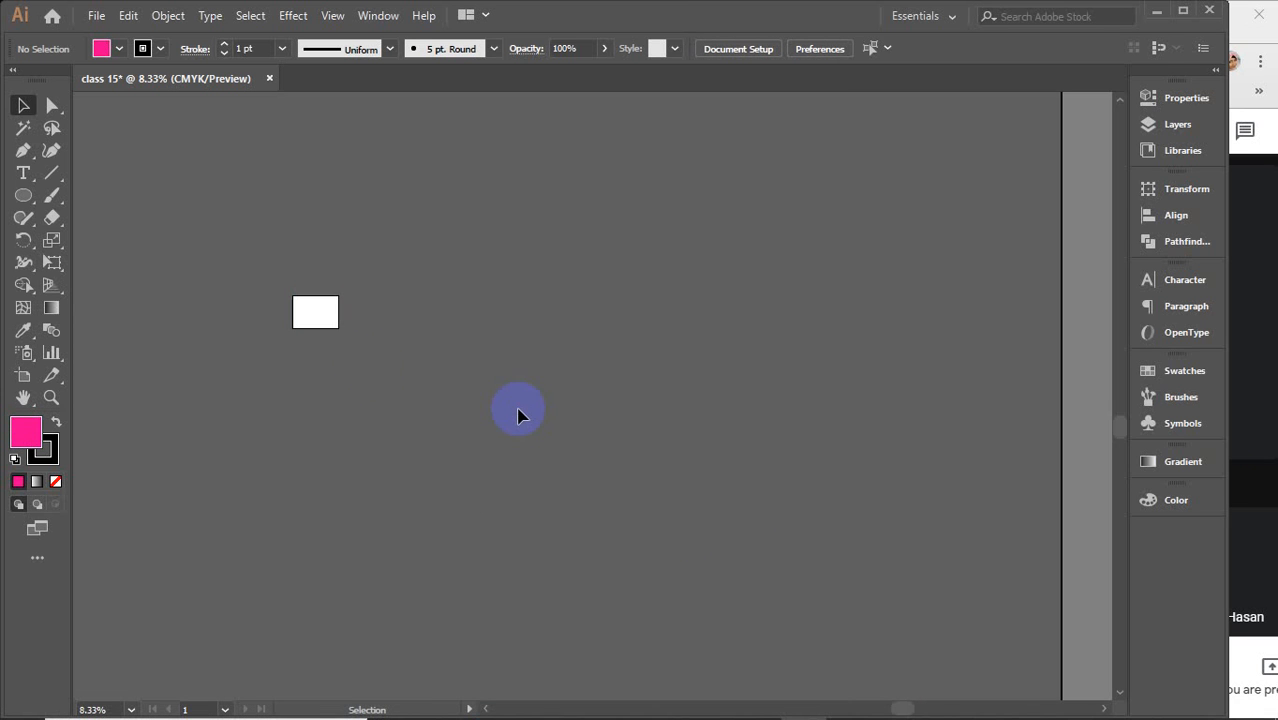
# Draw a small pink square near the top left of the canvas with the Rectangle tool
pyautogui.moveTo(23, 195); pyautogui.dragTo(100, 205)
pyautogui.scroll(1, 465, 322)
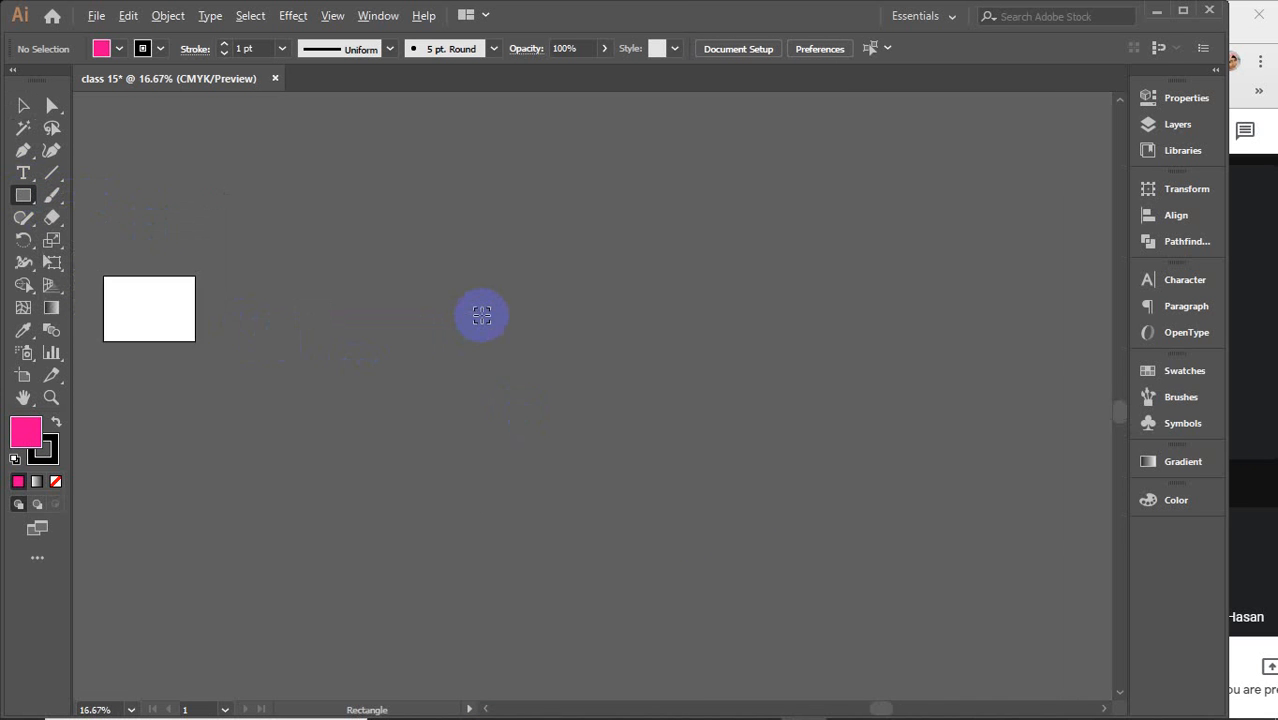
pyautogui.scroll(1, 482, 315)
pyautogui.moveTo(229, 187); pyautogui.dragTo(299, 220)
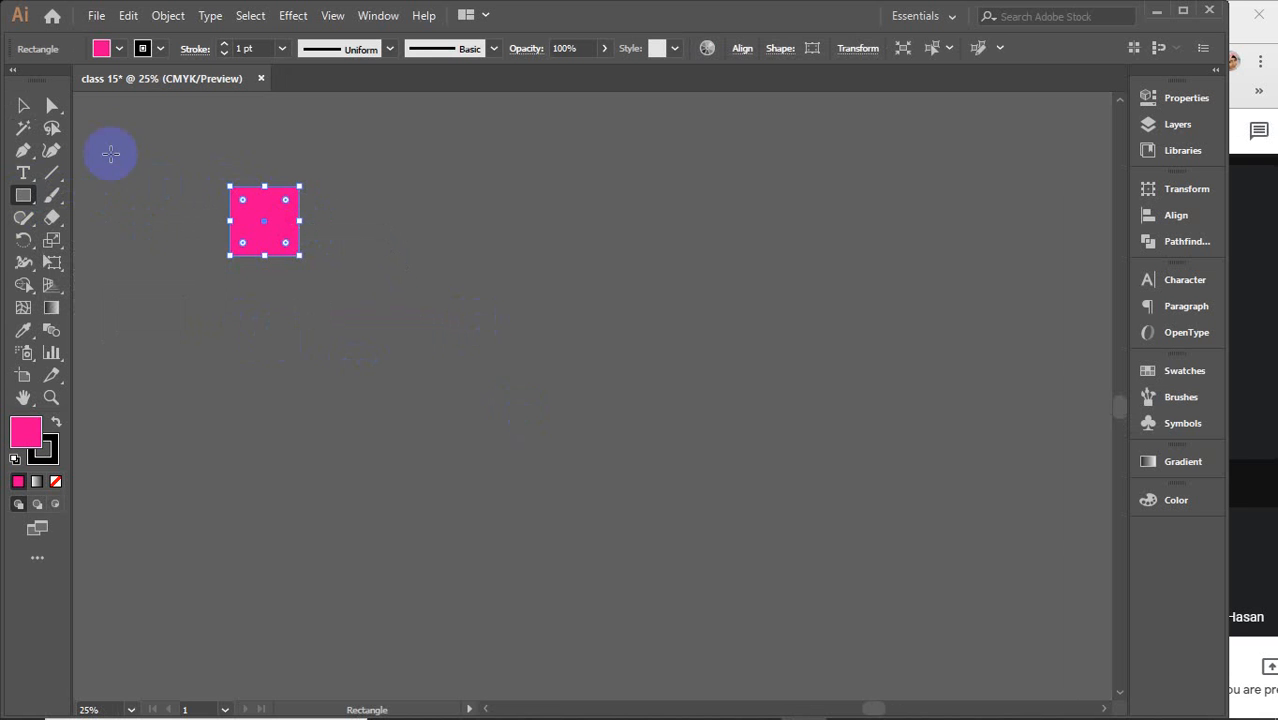
# Duplicate the square to the right and repeat the transform to build a row of squares
pyautogui.click(24, 105)
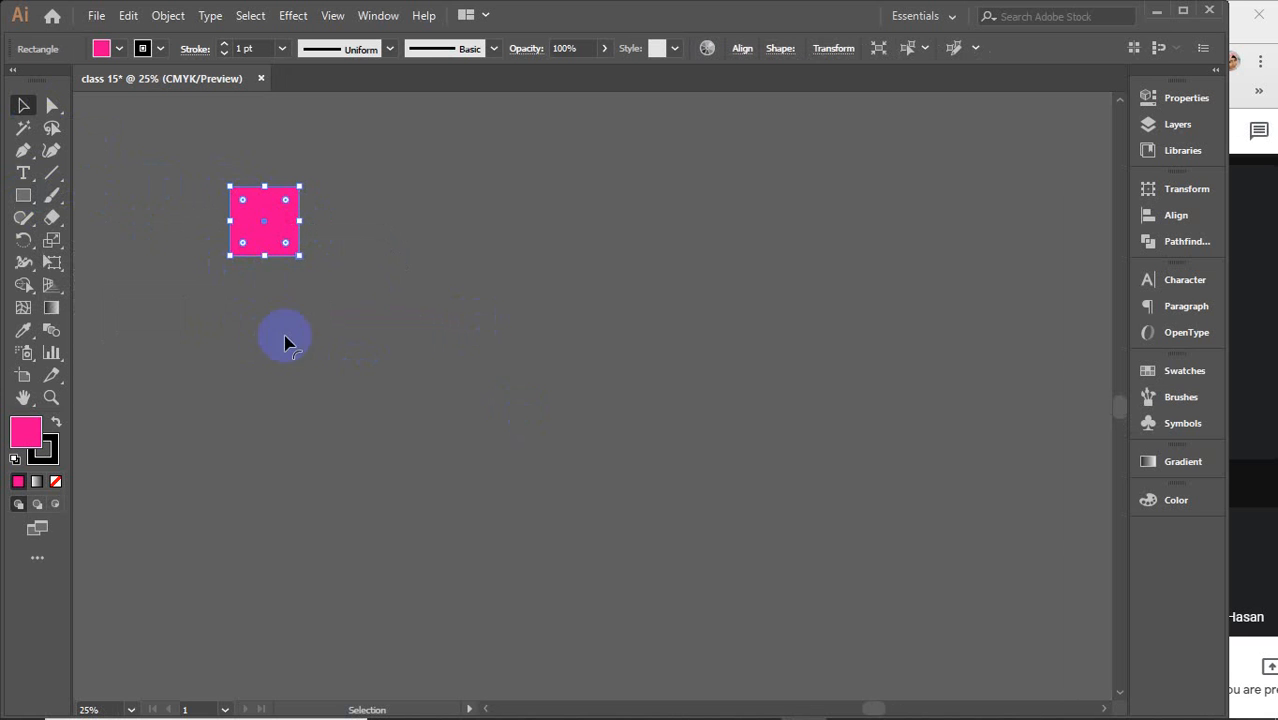
pyautogui.moveTo(250, 232); pyautogui.dragTo(324, 235)
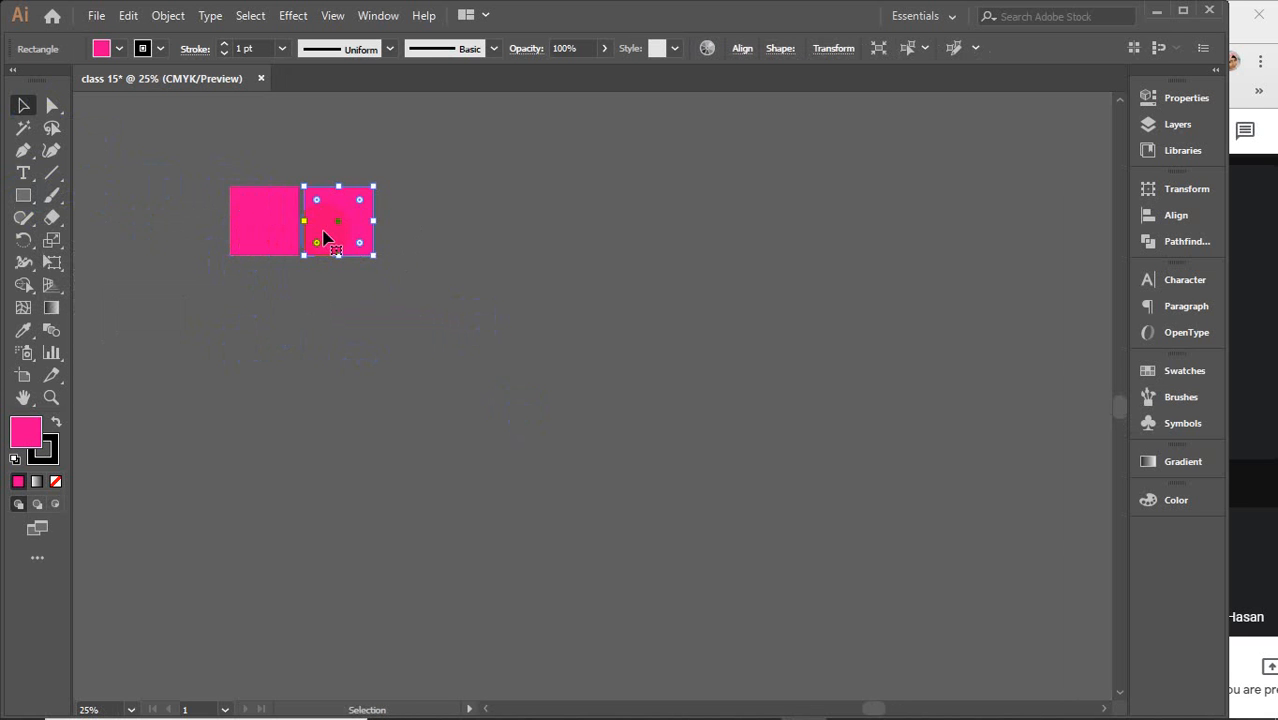
pyautogui.hotkey('ctrl', 'd')
pyautogui.hotkey('ctrl', 'd')
pyautogui.hotkey('ctrl', 'd')
pyautogui.hotkey('ctrl', 'd')
pyautogui.hotkey('ctrl', 'd')
pyautogui.hotkey('ctrl', 'd')
pyautogui.hotkey('ctrl', 'd')
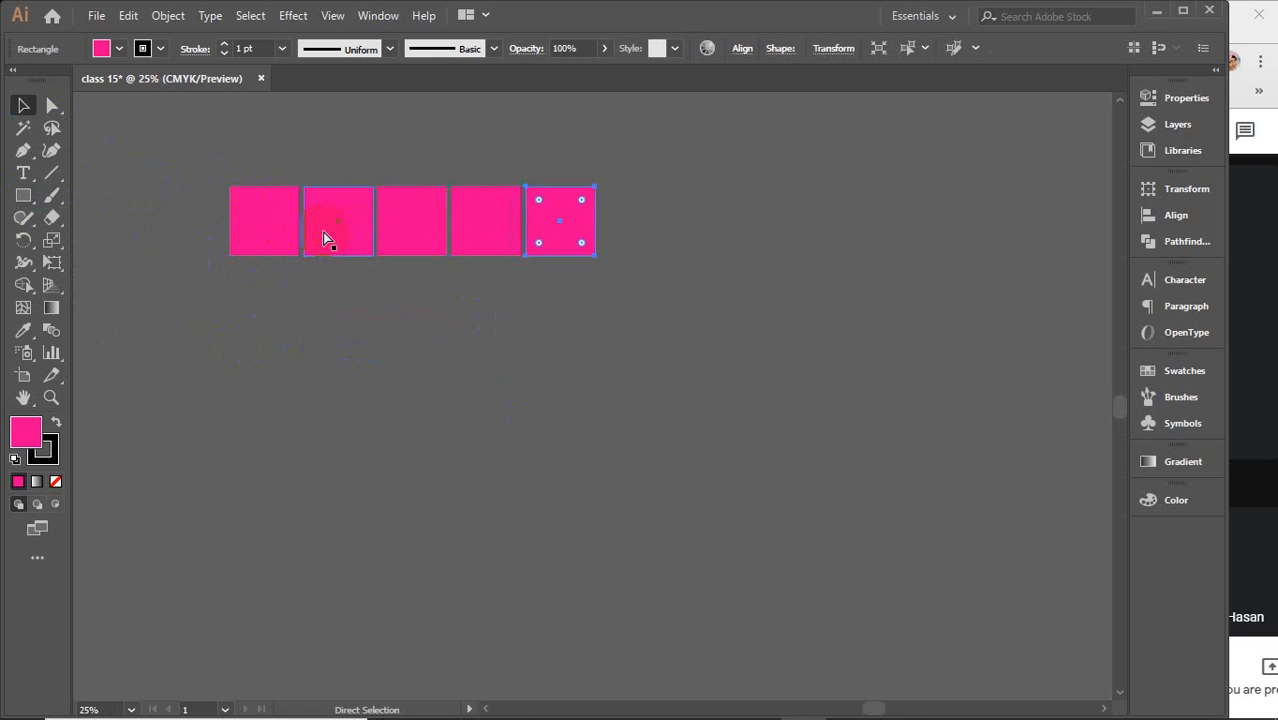
pyautogui.hotkey('ctrl', 'd')
# Select the whole row, duplicate it downward and repeat the transform to form a grid of six rows
pyautogui.moveTo(179, 149); pyautogui.dragTo(955, 282)
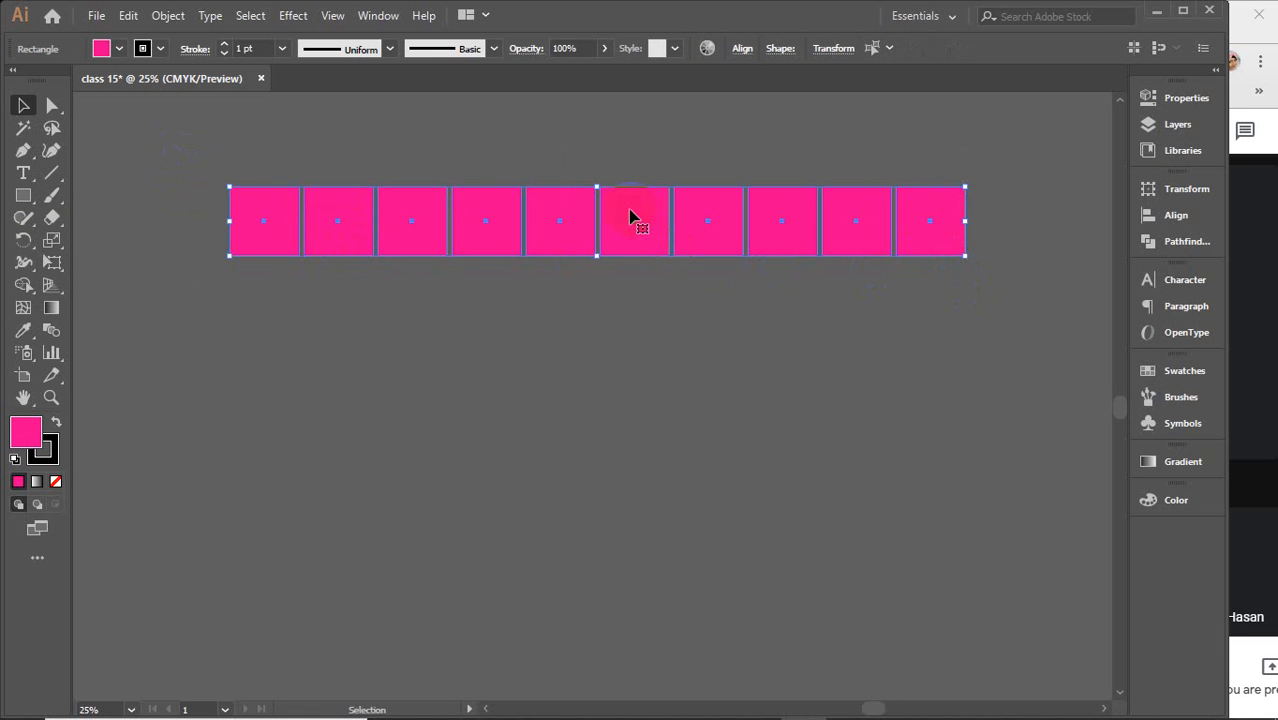
pyautogui.moveTo(630, 215); pyautogui.dragTo(630, 277)
pyautogui.hotkey('ctrl', 'd')
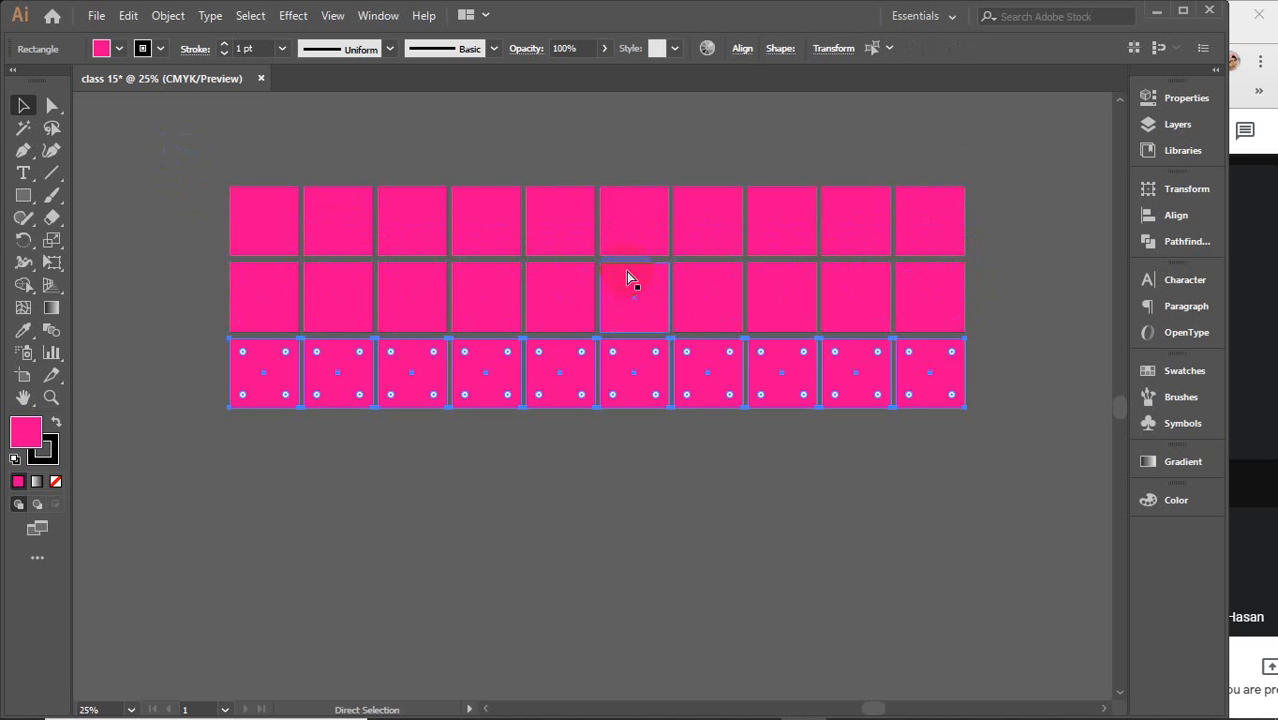
pyautogui.hotkey('ctrl', 'd')
pyautogui.hotkey('ctrl', 'd')
pyautogui.hotkey('ctrl', 'd')
pyautogui.scroll(-1, 449, 300)
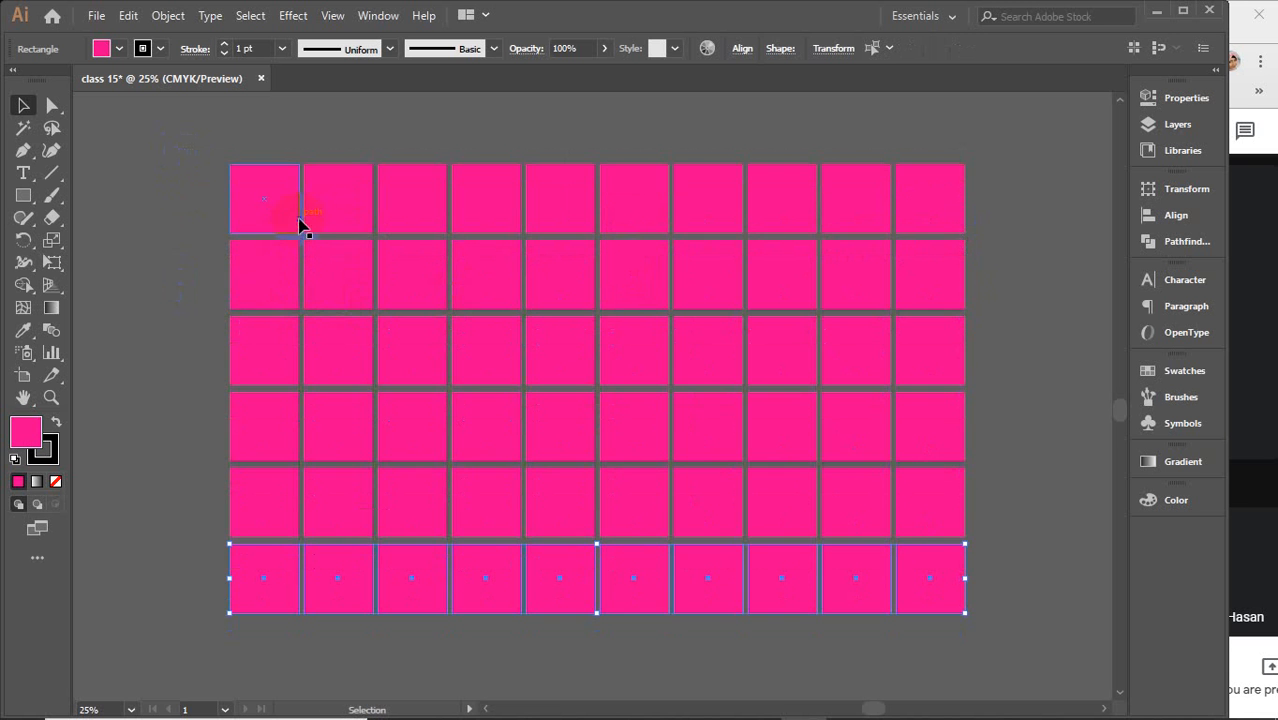
# Select a scattered set of squares across the grid and fill them with yellow from the Swatches panel
pyautogui.click(333, 210)
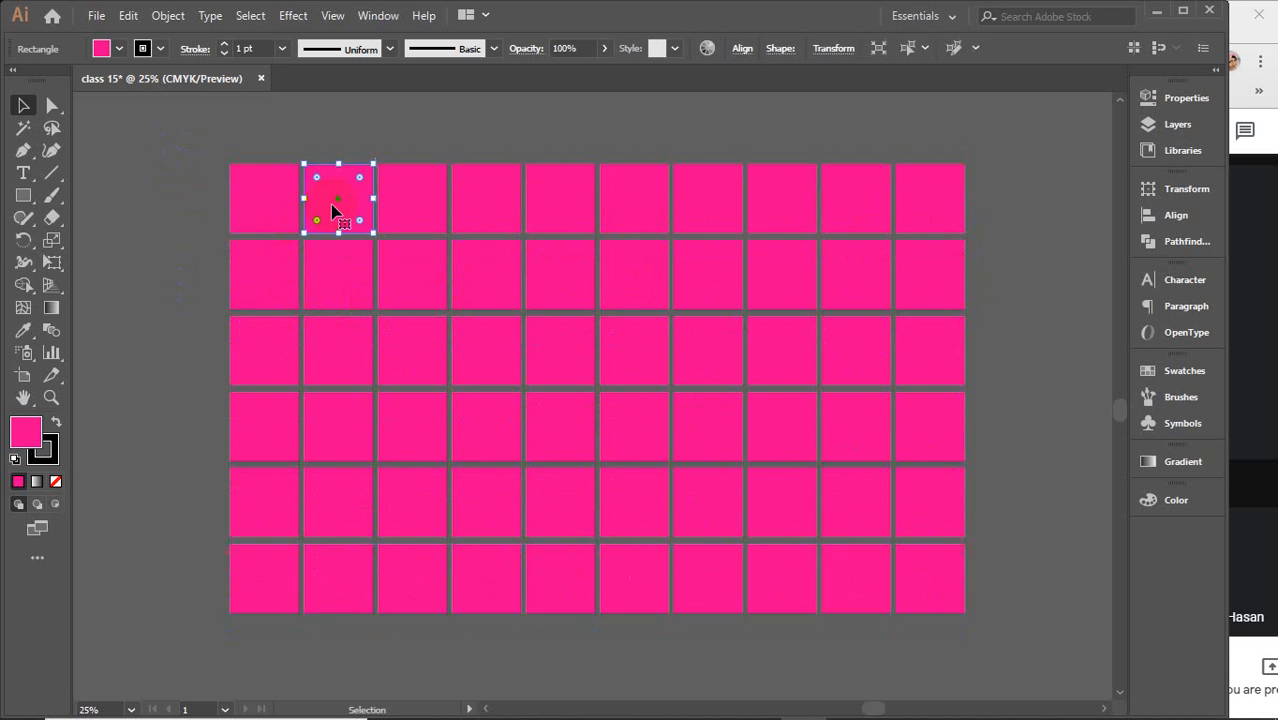
pyautogui.keyDown('shift'); pyautogui.click(270, 295); pyautogui.keyUp('shift')
pyautogui.keyDown('shift'); pyautogui.click(334, 351); pyautogui.keyUp('shift')
pyautogui.keyDown('shift'); pyautogui.click(475, 372); pyautogui.keyUp('shift')
pyautogui.keyDown('shift'); pyautogui.click(503, 420); pyautogui.keyUp('shift')
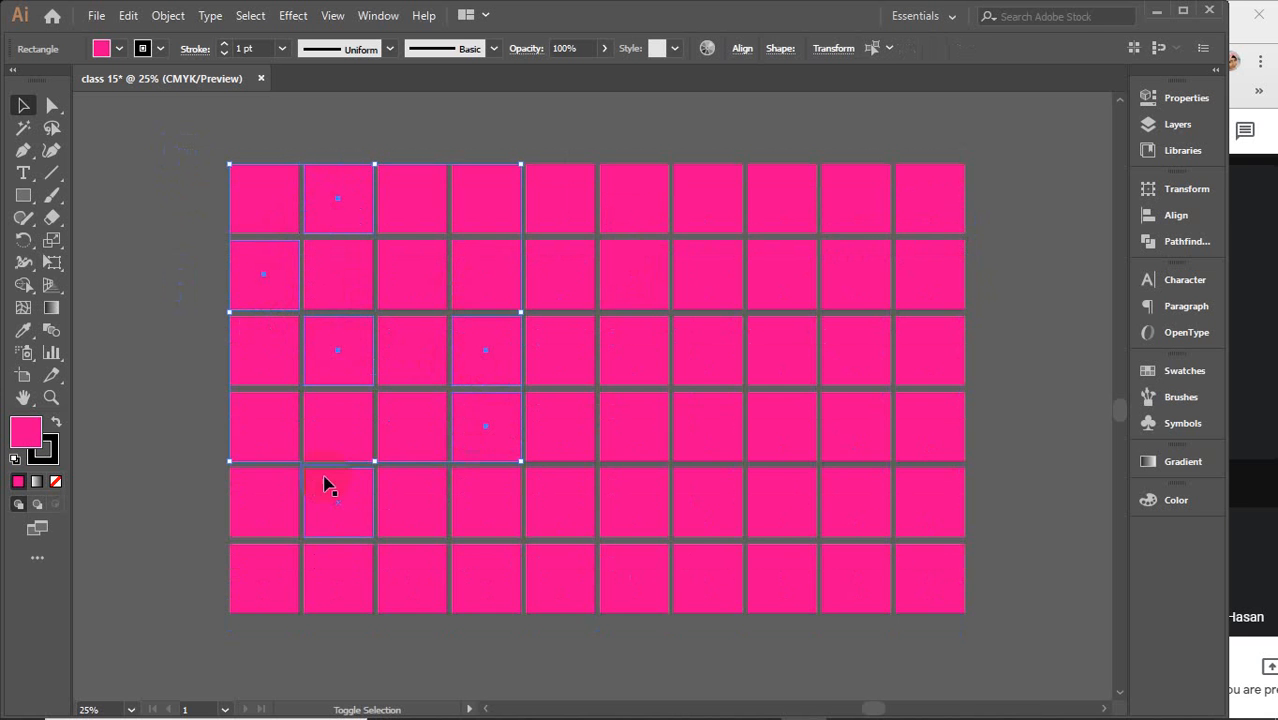
pyautogui.keyDown('shift'); pyautogui.click(330, 505); pyautogui.keyUp('shift')
pyautogui.keyDown('shift'); pyautogui.click(272, 578); pyautogui.keyUp('shift')
pyautogui.keyDown('shift'); pyautogui.click(640, 338); pyautogui.keyUp('shift')
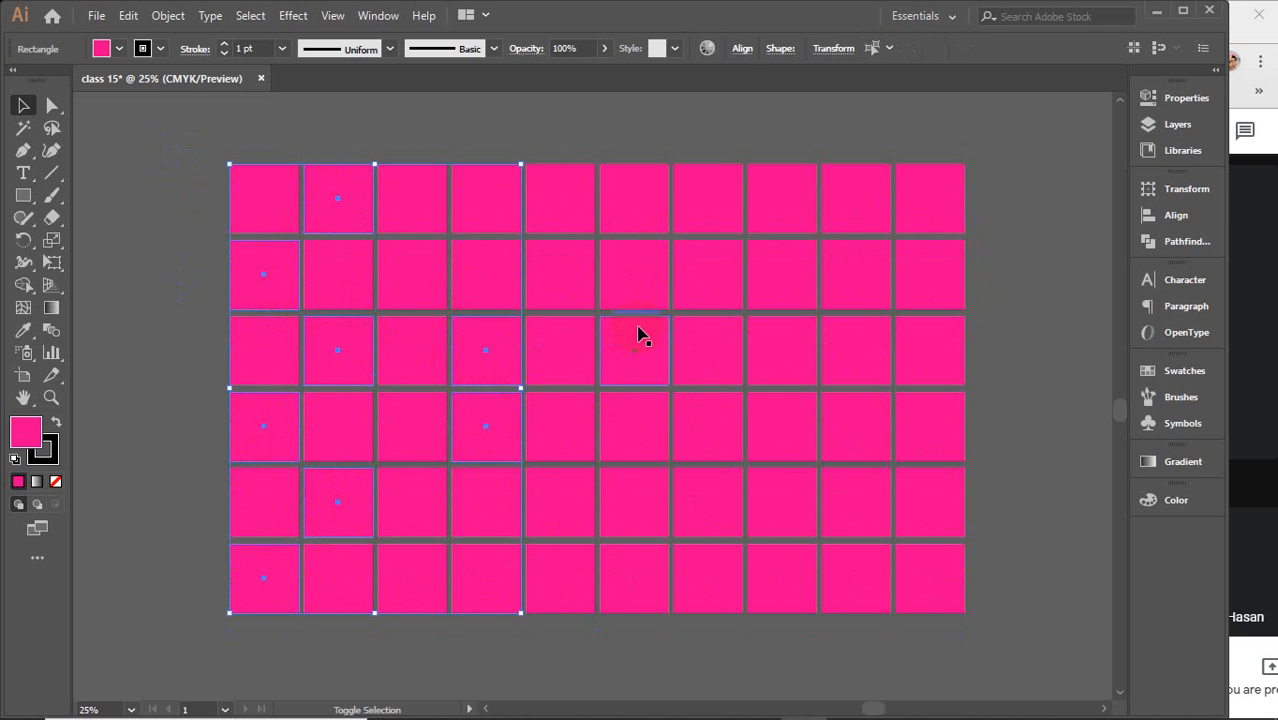
pyautogui.keyDown('shift'); pyautogui.click(549, 263); pyautogui.keyUp('shift')
pyautogui.keyDown('shift'); pyautogui.click(735, 194); pyautogui.keyUp('shift')
pyautogui.keyDown('shift'); pyautogui.click(826, 195); pyautogui.keyUp('shift')
pyautogui.keyDown('shift'); pyautogui.click(880, 261); pyautogui.keyUp('shift')
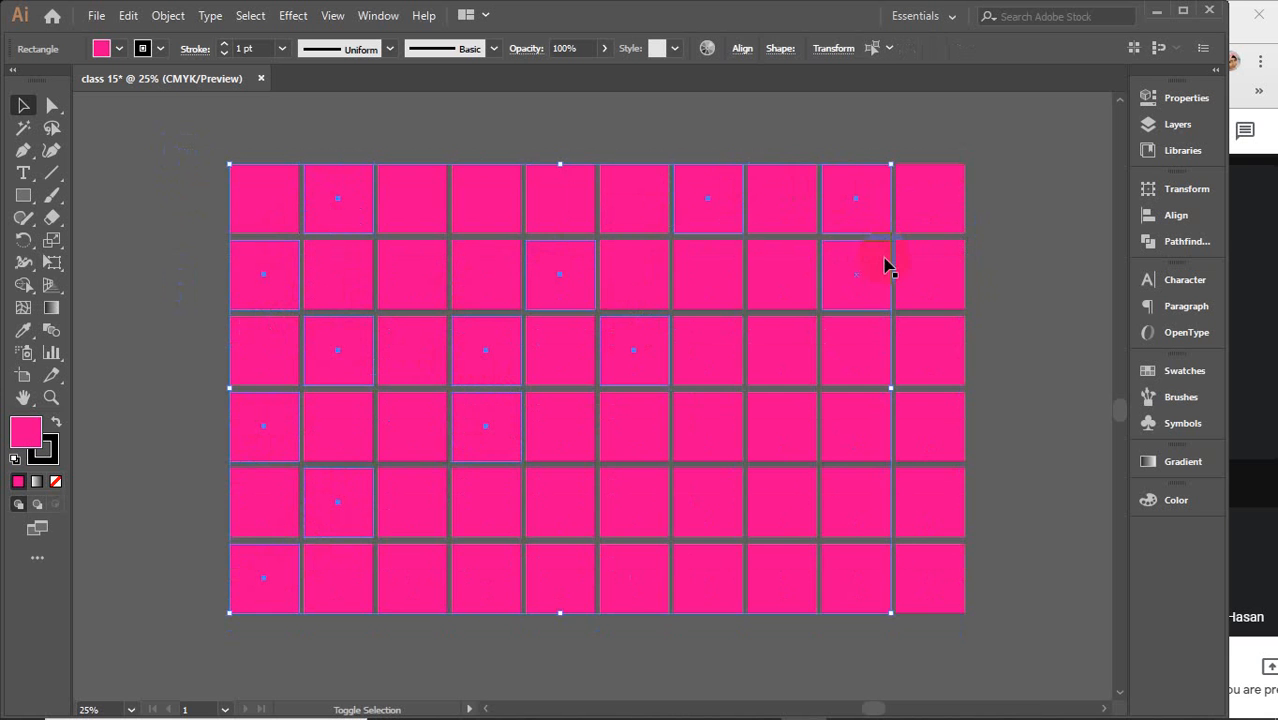
pyautogui.keyDown('shift'); pyautogui.click(919, 354); pyautogui.keyUp('shift')
pyautogui.keyDown('shift'); pyautogui.click(779, 450); pyautogui.keyUp('shift')
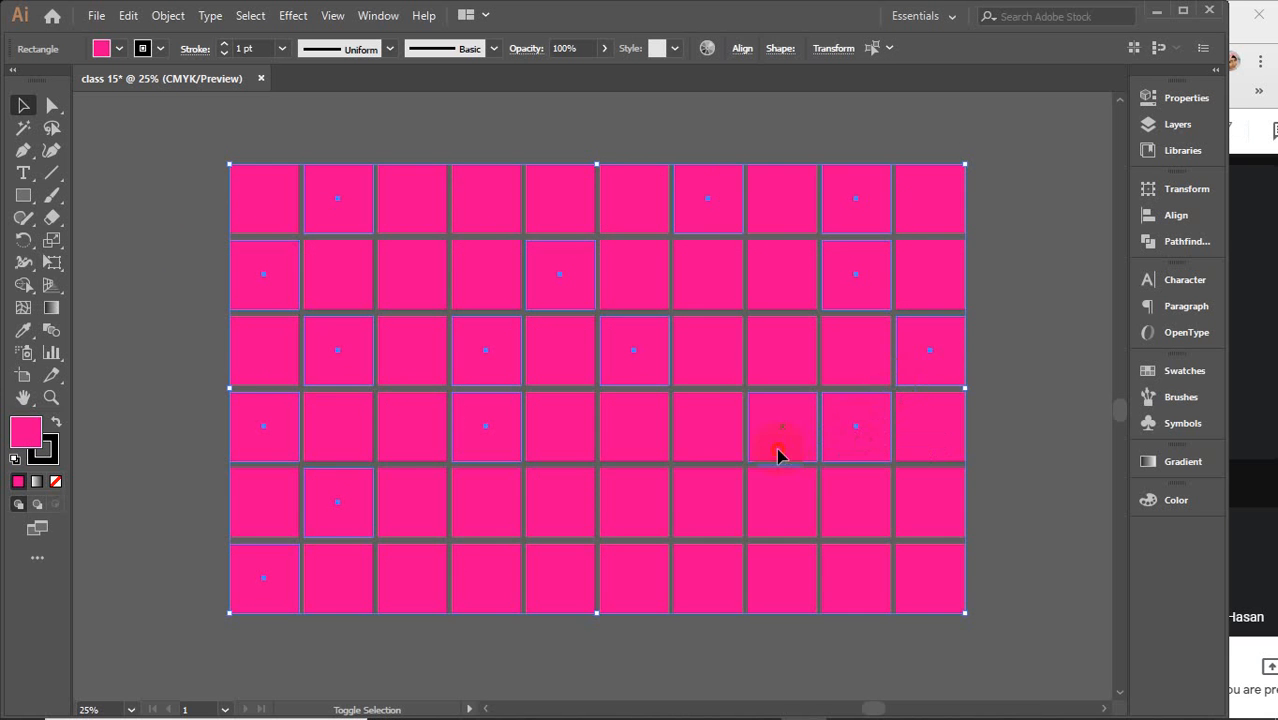
pyautogui.keyDown('shift'); pyautogui.click(700, 565); pyautogui.keyUp('shift')
pyautogui.keyDown('shift'); pyautogui.click(637, 511); pyautogui.keyUp('shift')
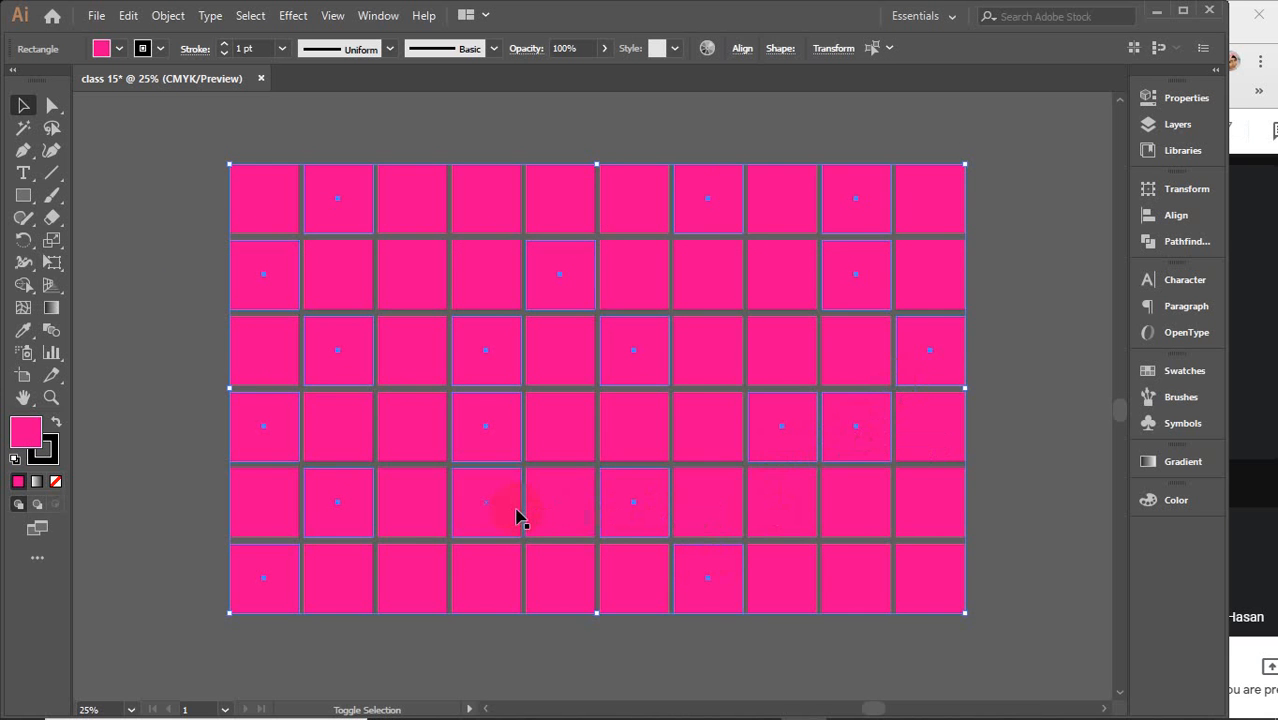
pyautogui.keyDown('shift'); pyautogui.click(560, 505); pyautogui.keyUp('shift')
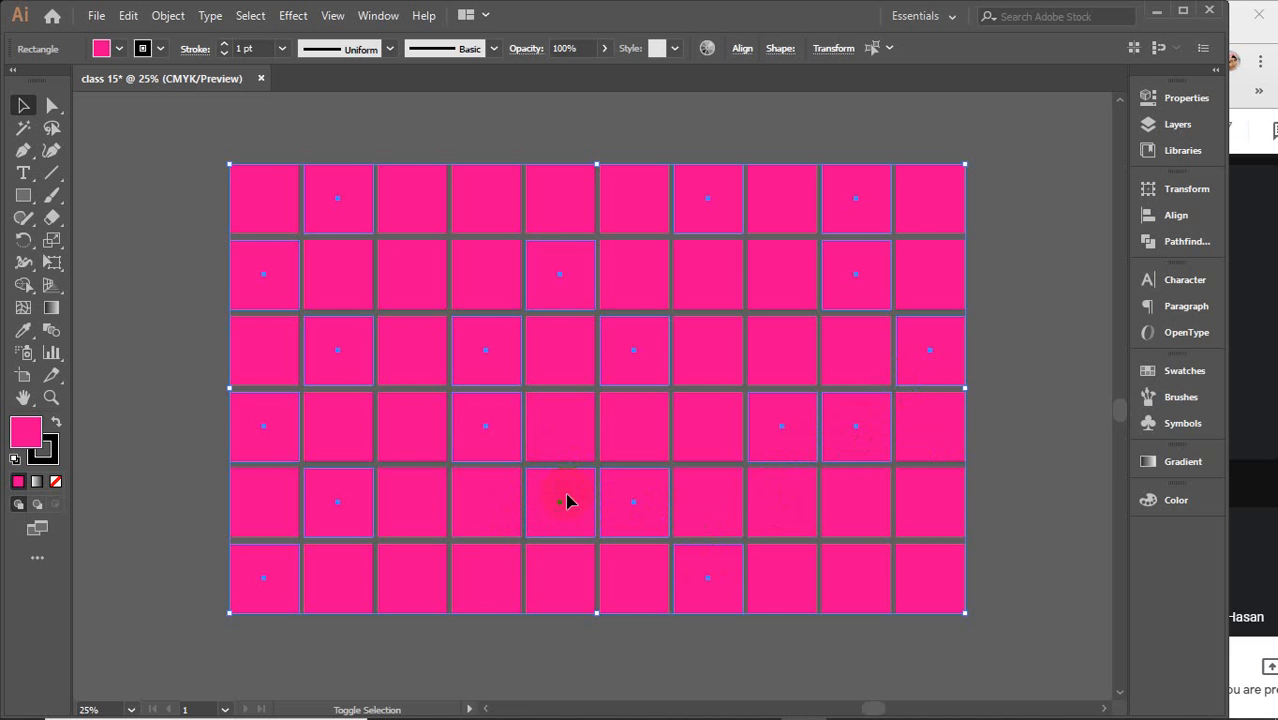
pyautogui.keyDown('shift'); pyautogui.click(772, 350); pyautogui.keyUp('shift')
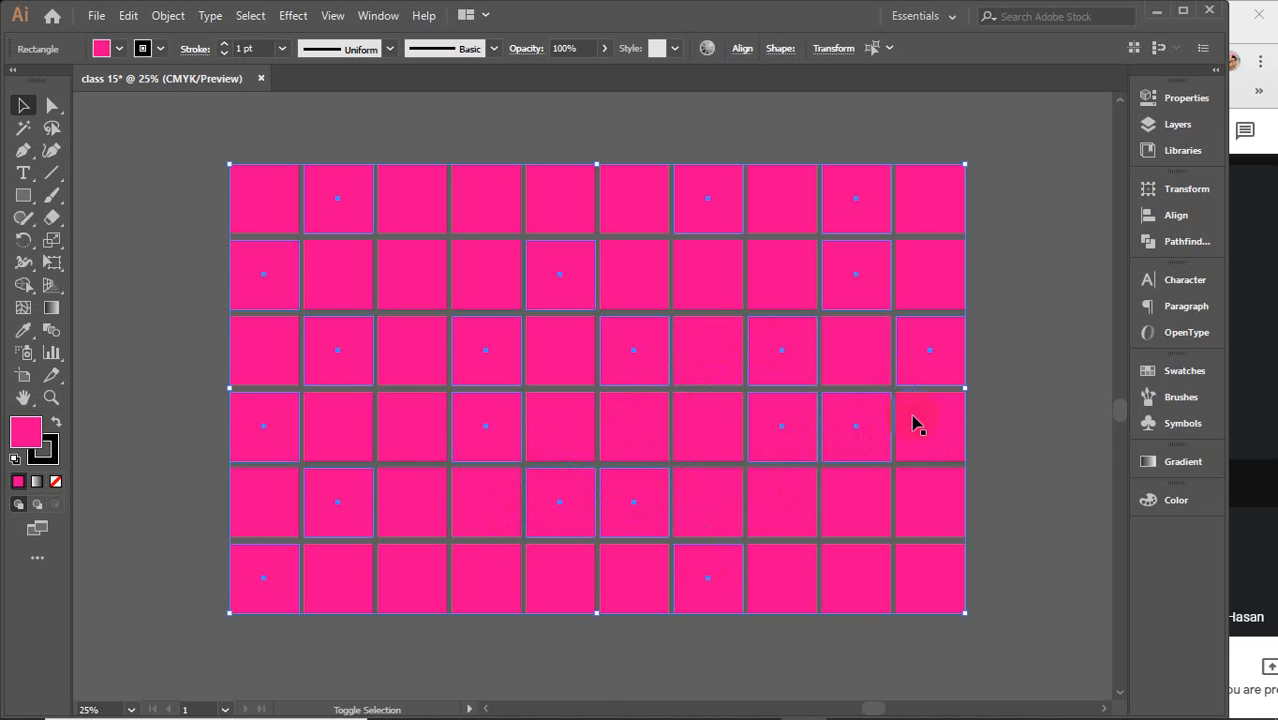
pyautogui.keyDown('shift'); pyautogui.click(932, 582); pyautogui.keyUp('shift')
pyautogui.keyDown('shift'); pyautogui.click(799, 512); pyautogui.keyUp('shift')
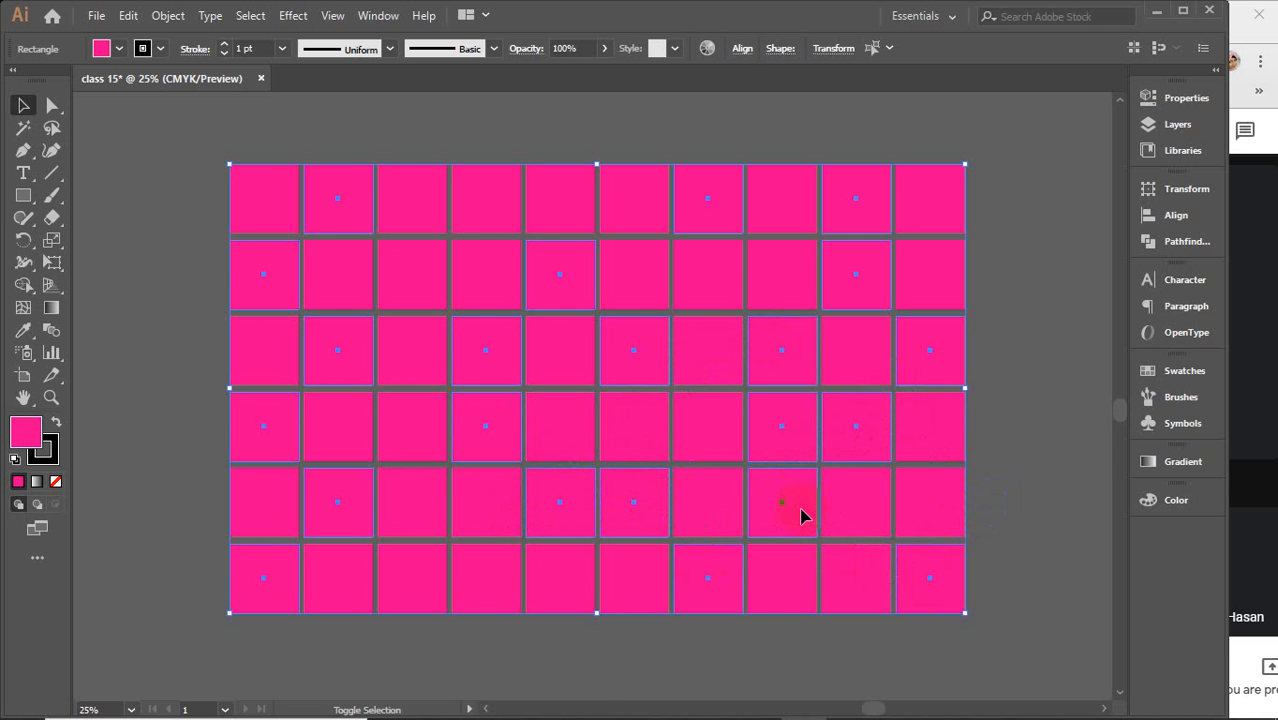
pyautogui.keyDown('shift'); pyautogui.click(424, 288); pyautogui.keyUp('shift')
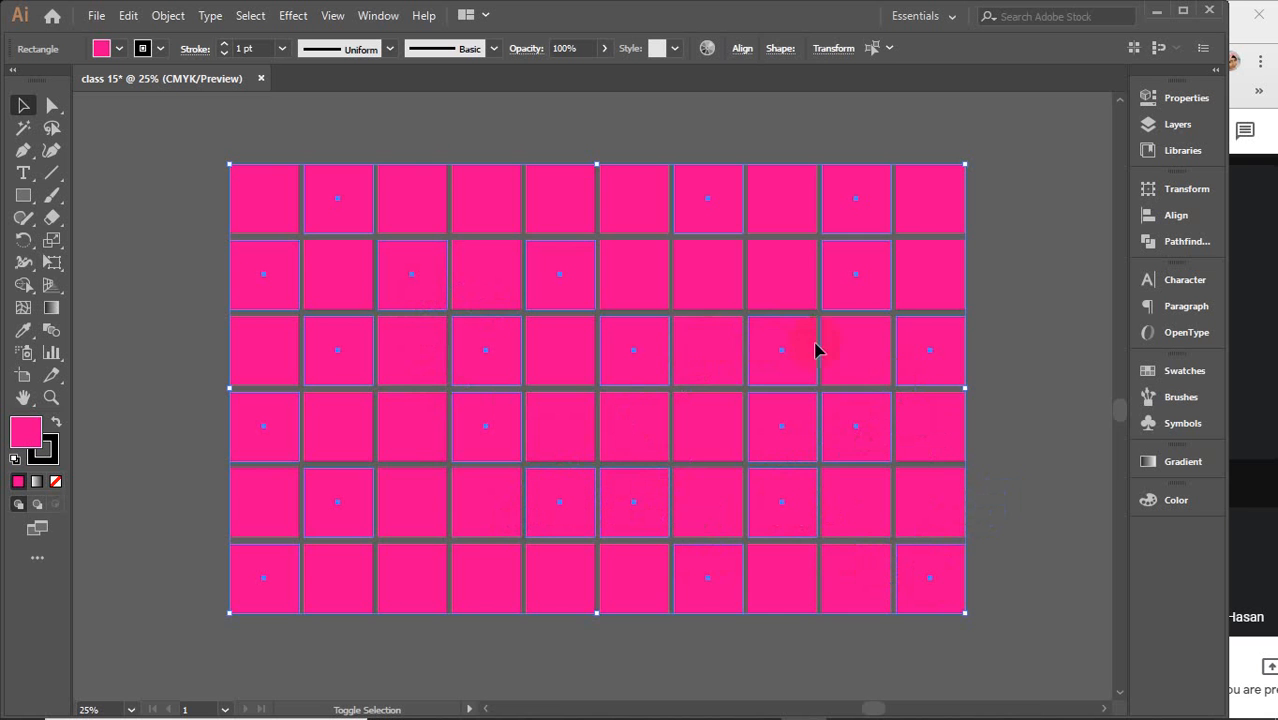
pyautogui.keyDown('shift'); pyautogui.click(630, 220); pyautogui.keyUp('shift')
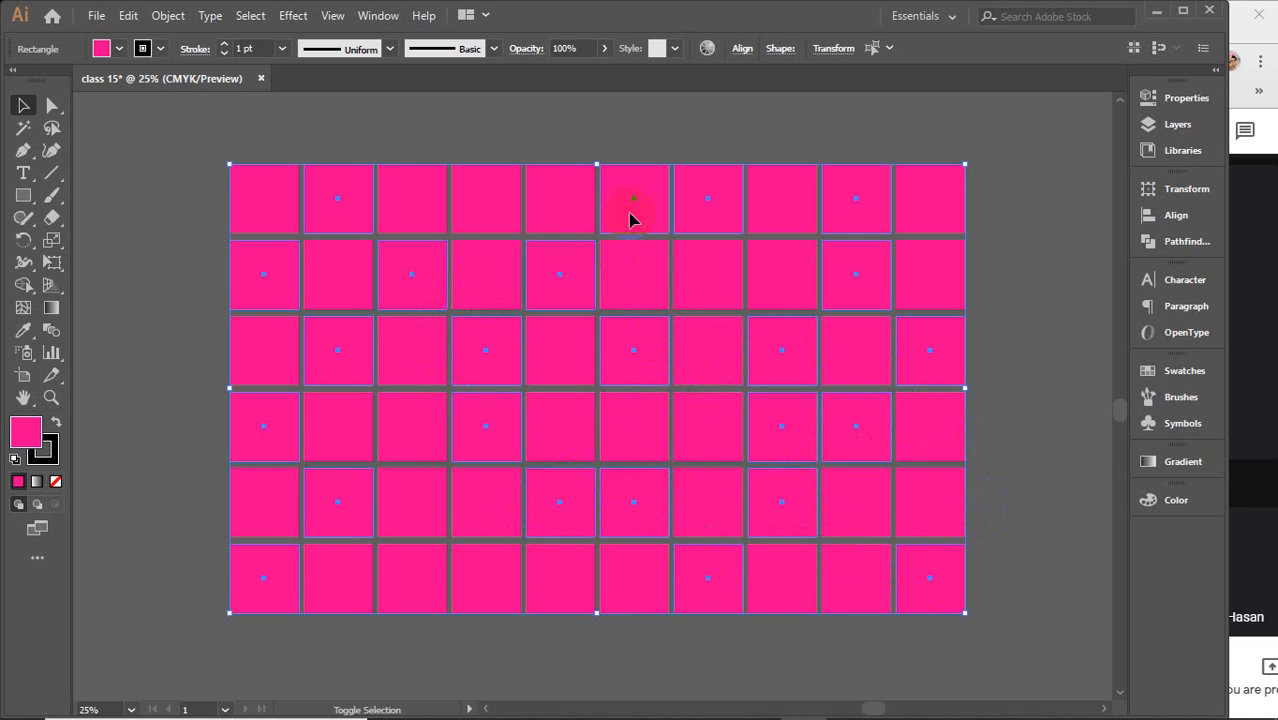
pyautogui.keyDown('shift'); pyautogui.click(470, 597); pyautogui.keyUp('shift')
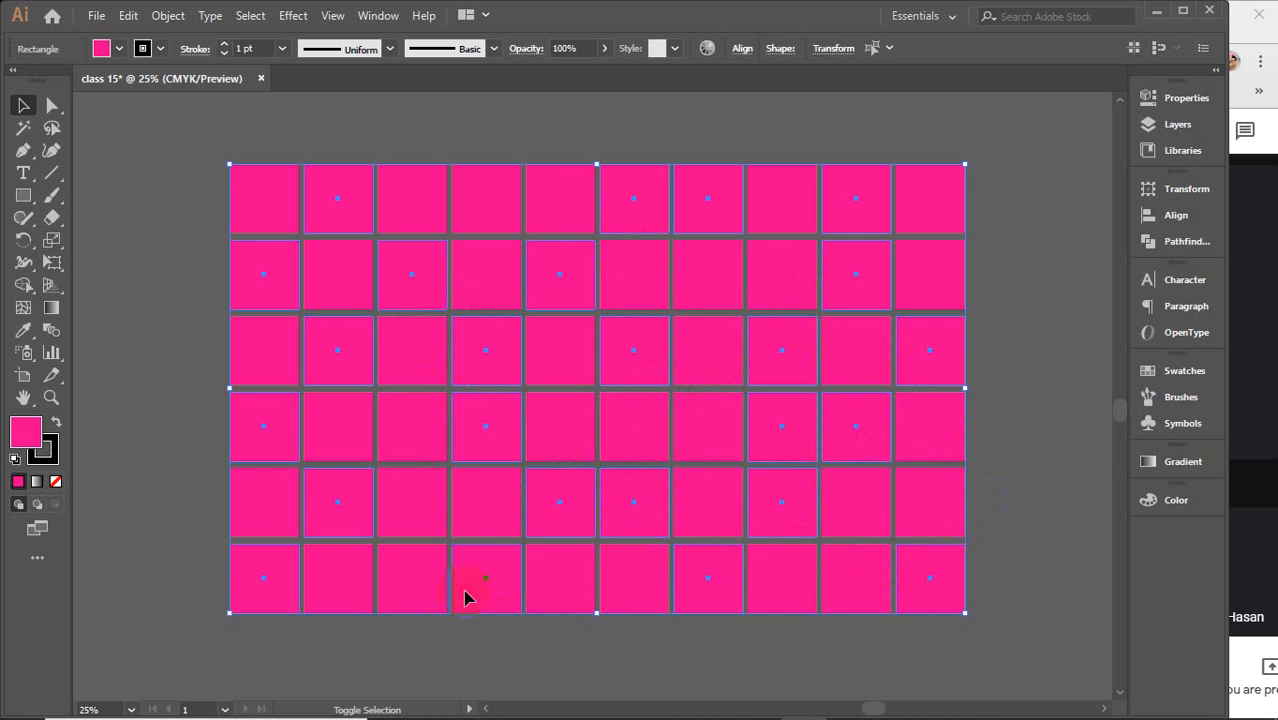
pyautogui.keyDown('shift'); pyautogui.click(414, 594); pyautogui.keyUp('shift')
pyautogui.click(1163, 378)
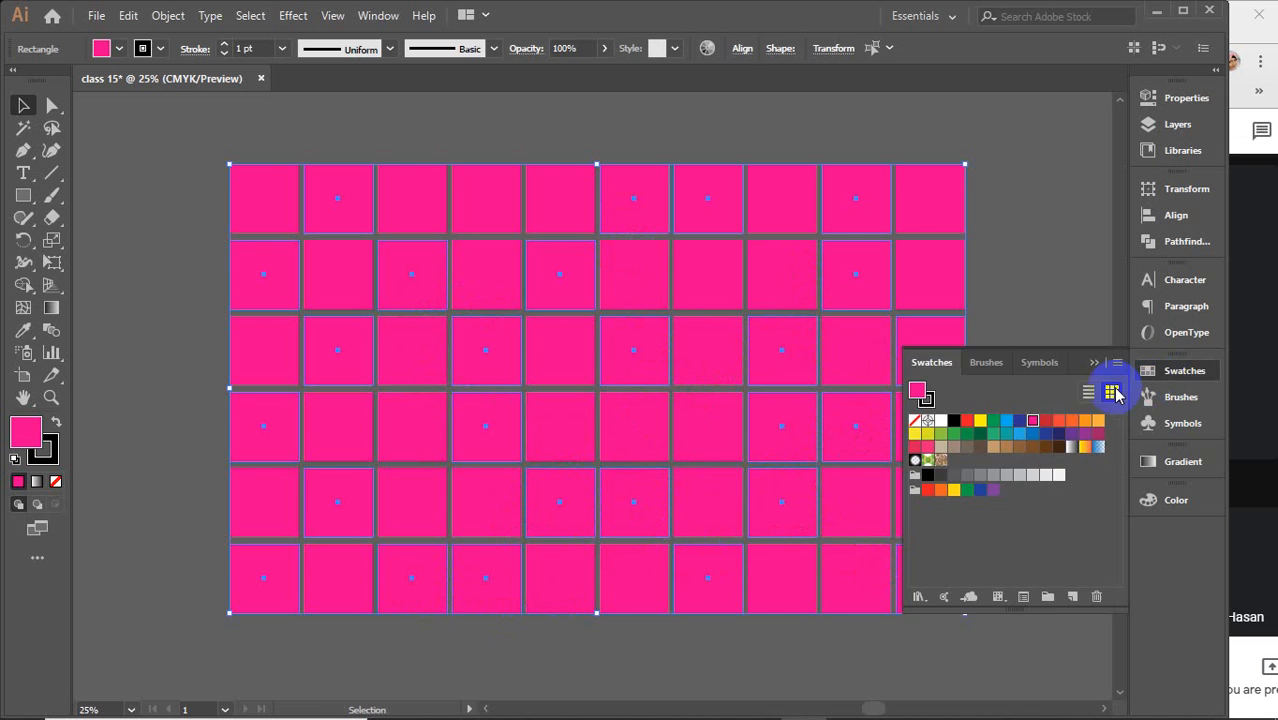
pyautogui.click(980, 421)
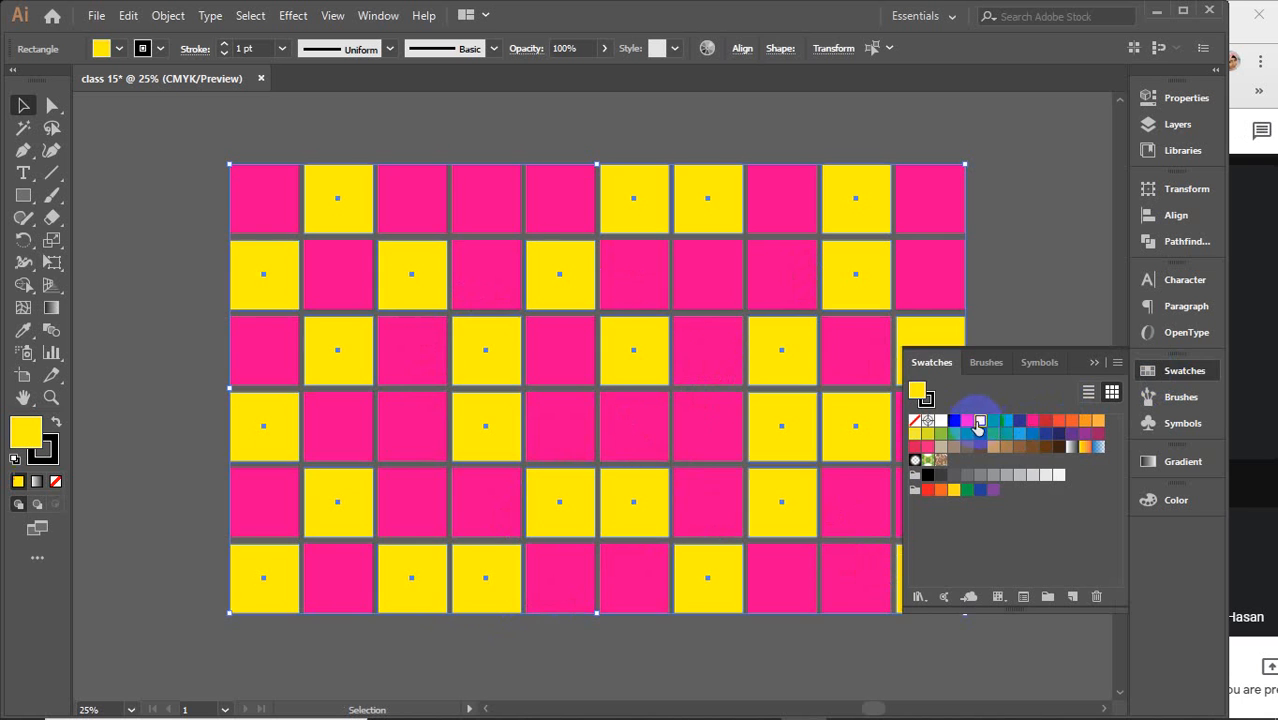
pyautogui.click(1094, 362)
pyautogui.click(1032, 301)
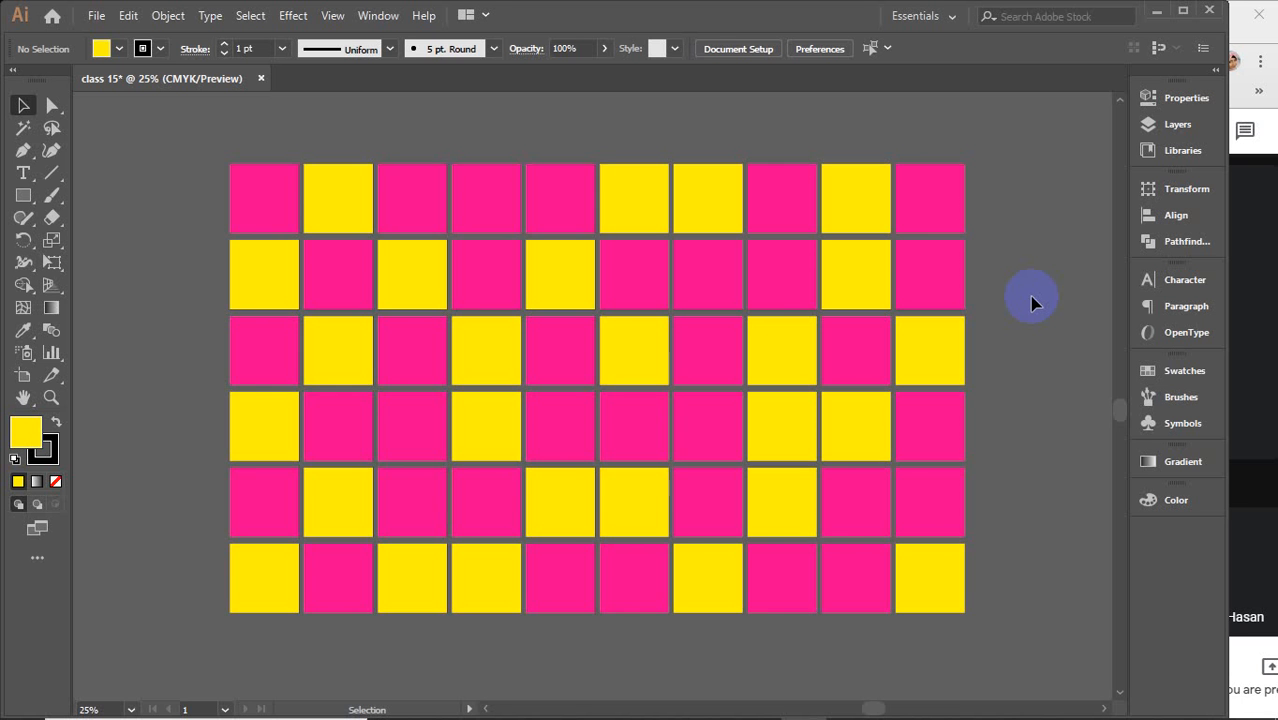
# Select the whole two-colour grid and duplicate it to an empty area at the upper left of the artboard
pyautogui.scroll(-4, 1029, 296)
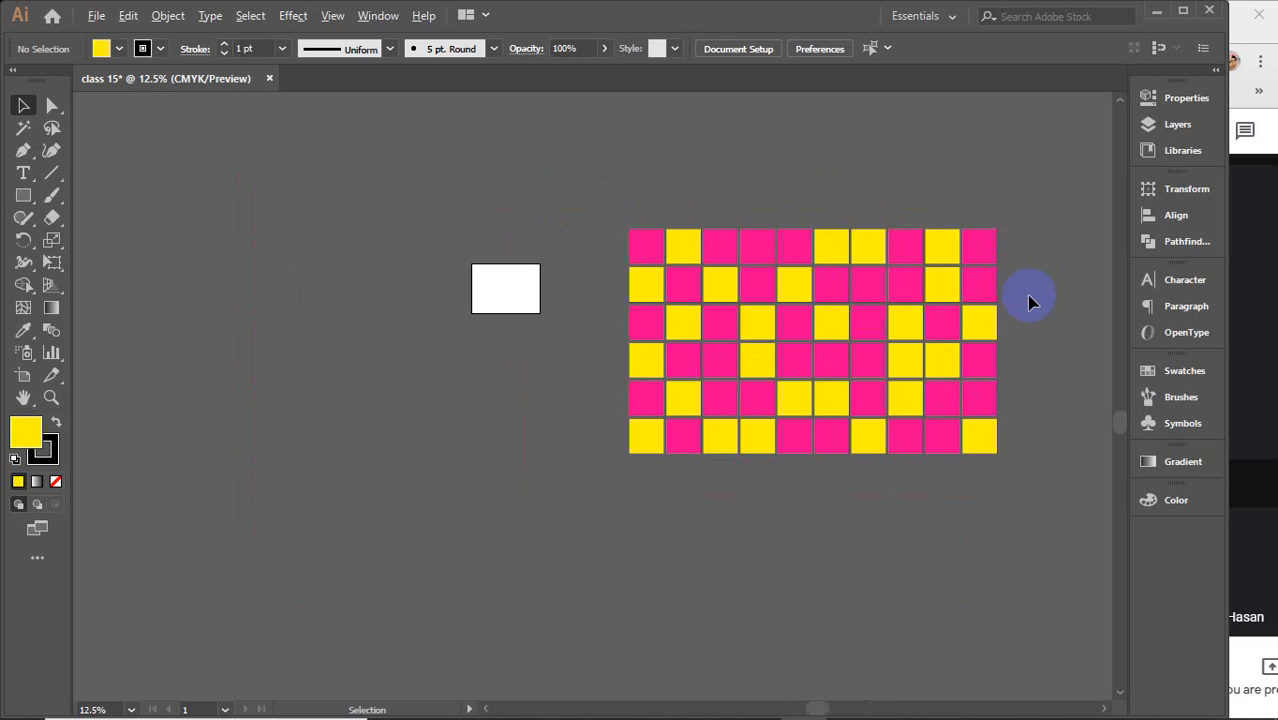
pyautogui.moveTo(671, 154); pyautogui.dragTo(974, 558)
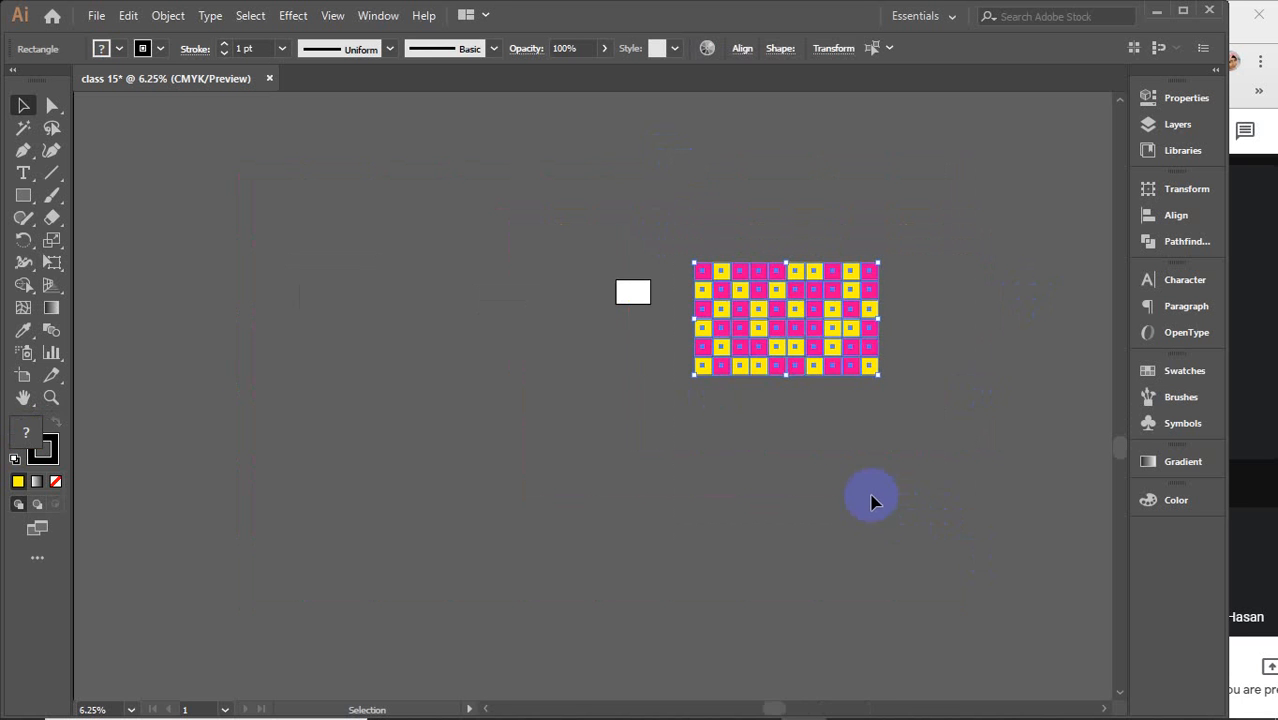
pyautogui.hotkey('ctrl', '0')
pyautogui.moveTo(677, 418); pyautogui.dragTo(468, 272)
pyautogui.click(540, 290)
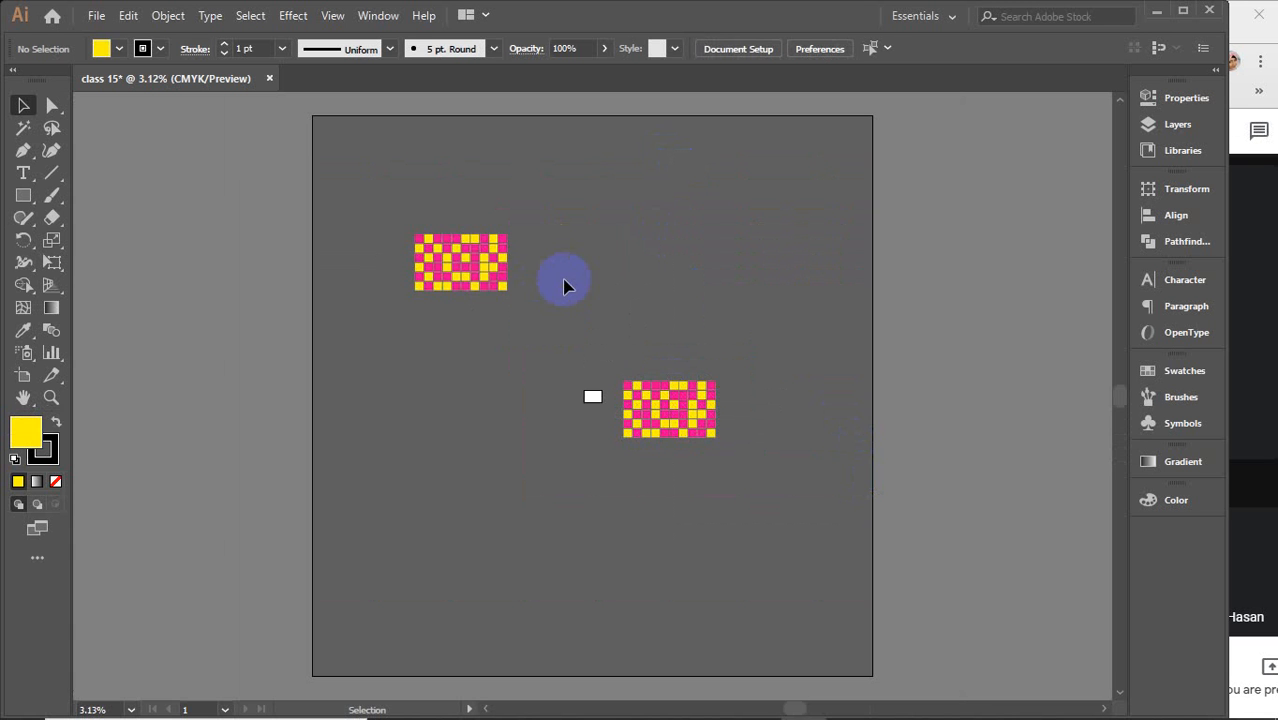
# Use the Magic Wand to select all the yellow squares and delete them
pyautogui.scroll(5, 716, 418)
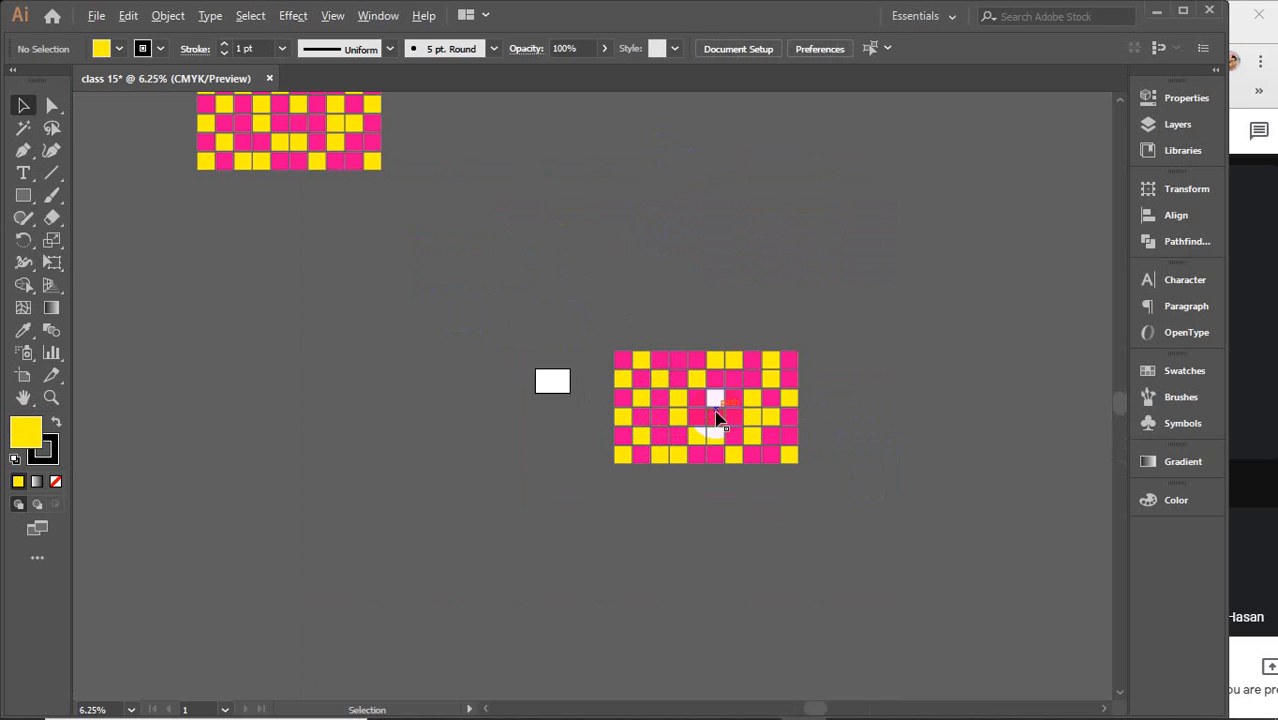
pyautogui.moveTo(746, 428); pyautogui.dragTo(705, 442)
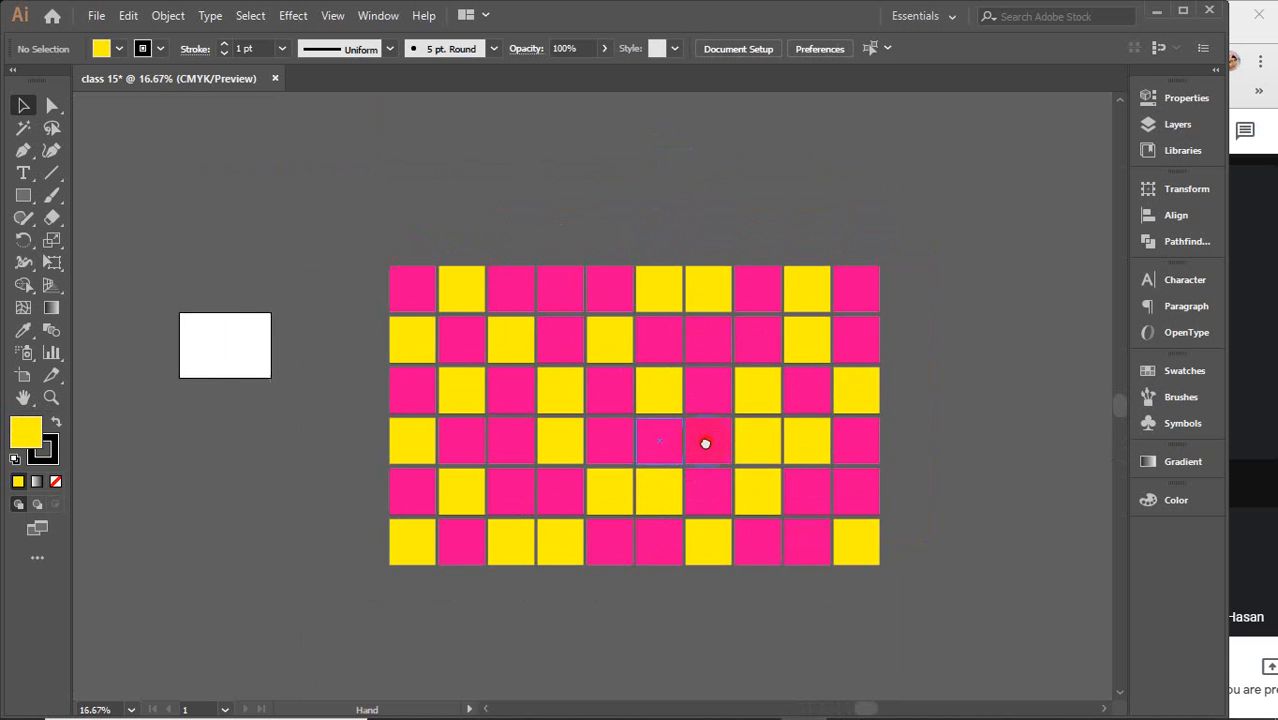
pyautogui.scroll(1, 705, 445)
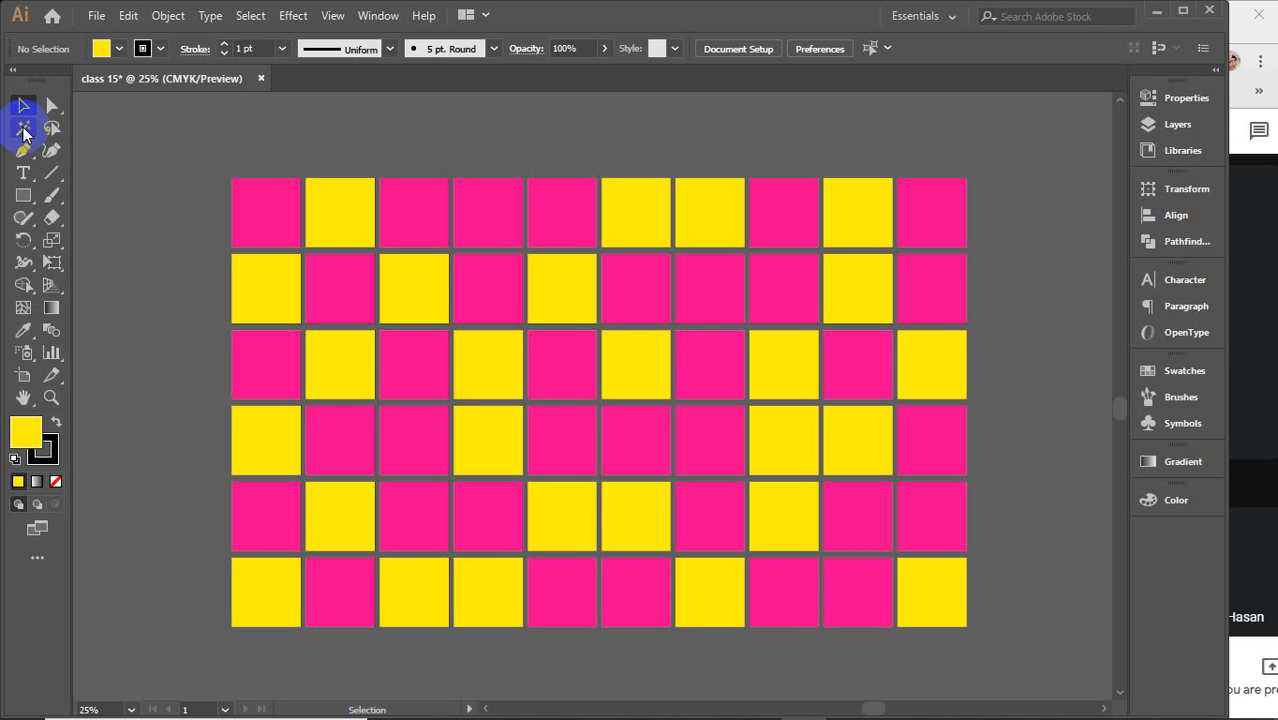
pyautogui.click(24, 130)
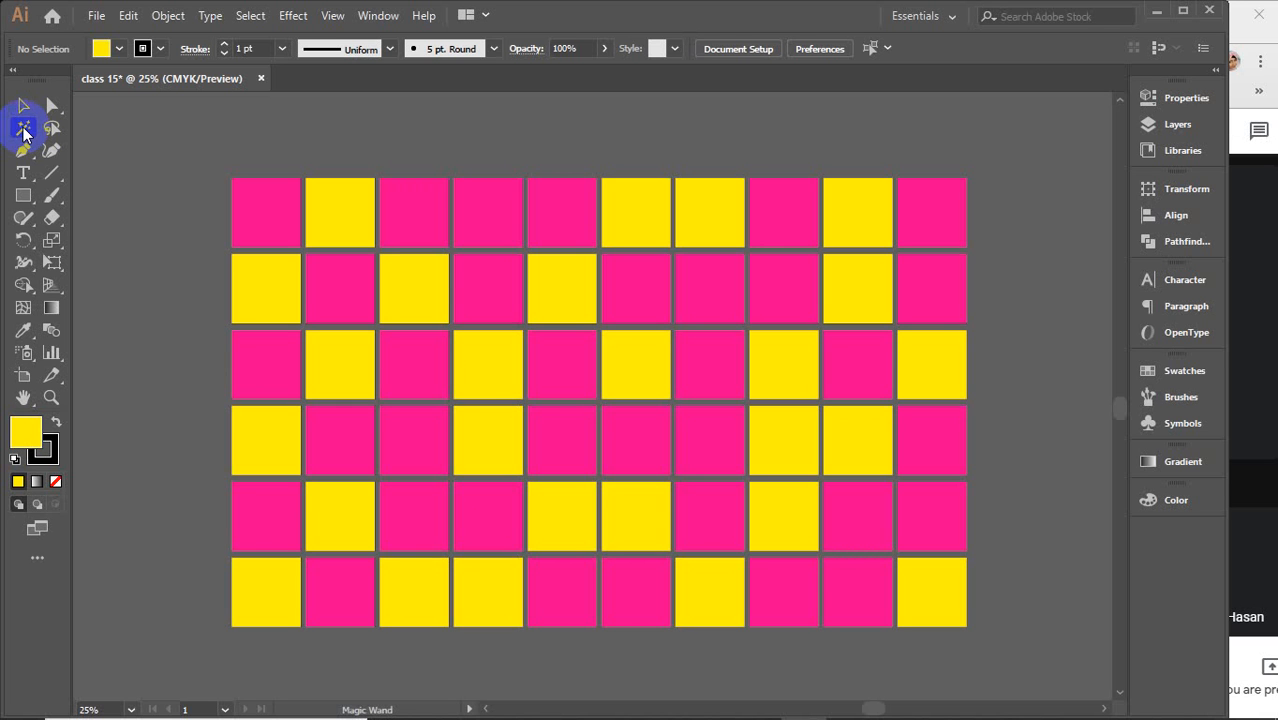
pyautogui.click(257, 201)
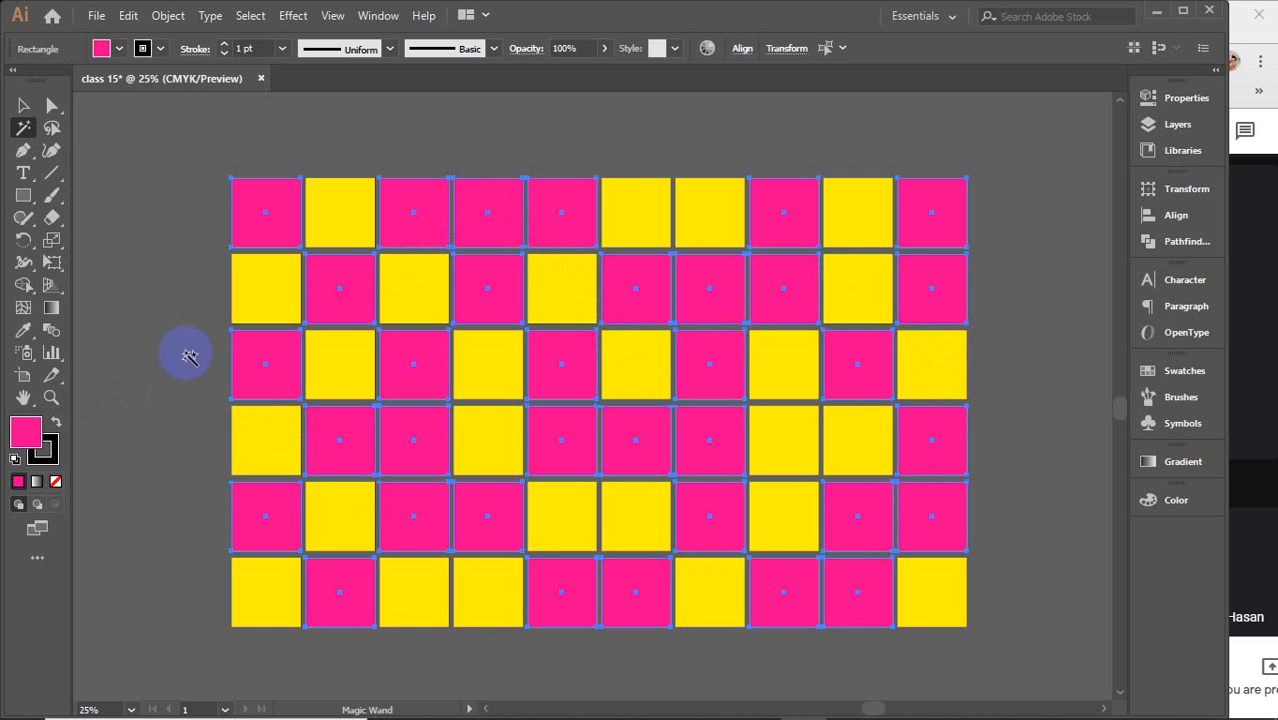
pyautogui.click(263, 296)
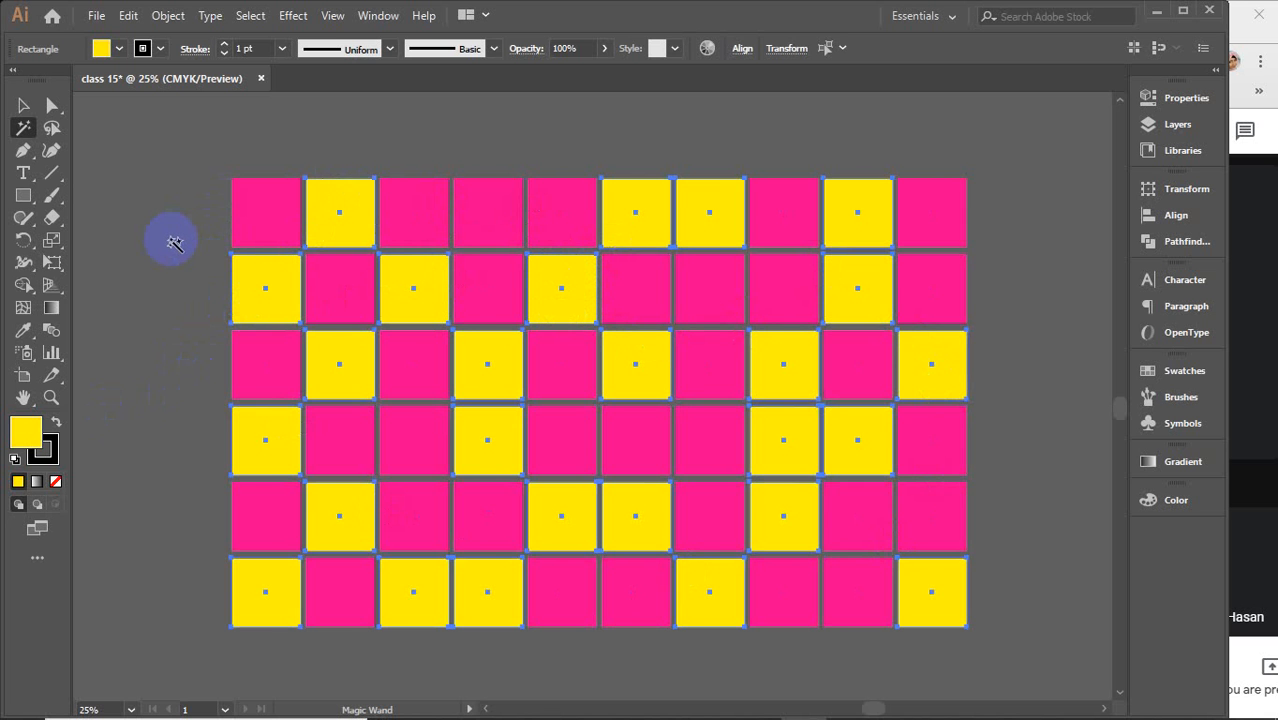
pyautogui.press('Delete')
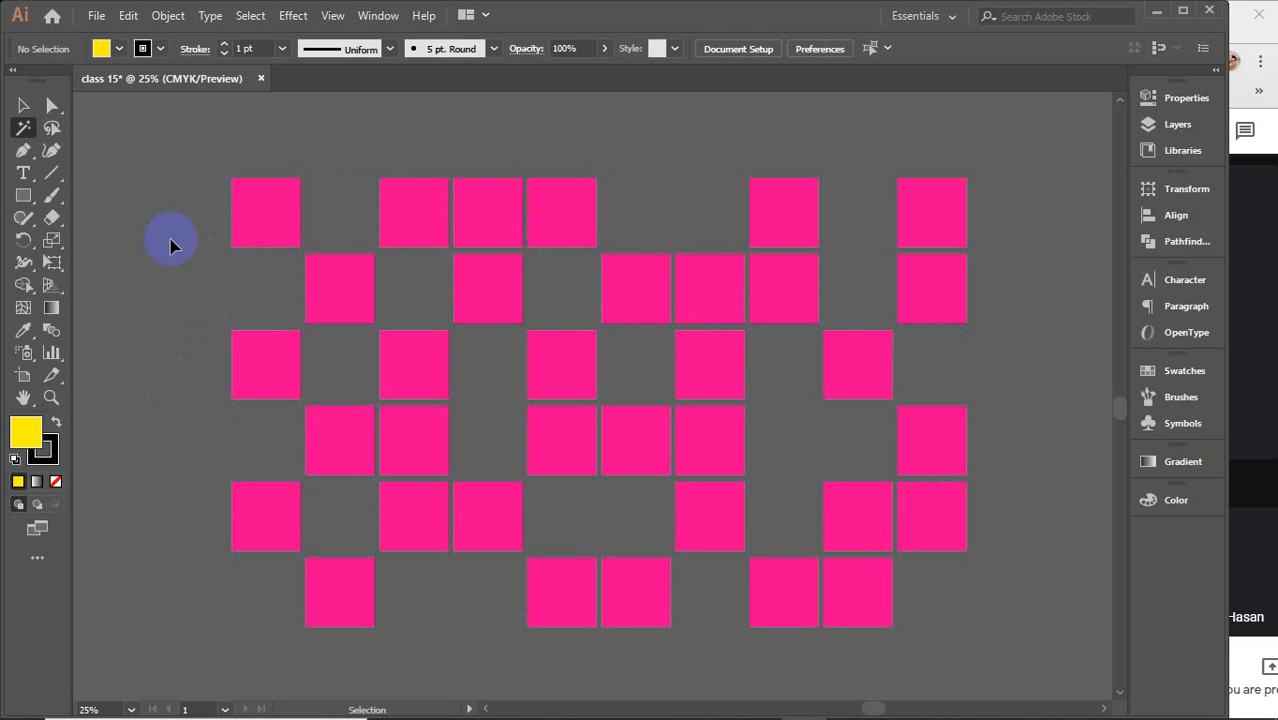
pyautogui.hotkey('ctrl', 'z')
pyautogui.press('Delete')
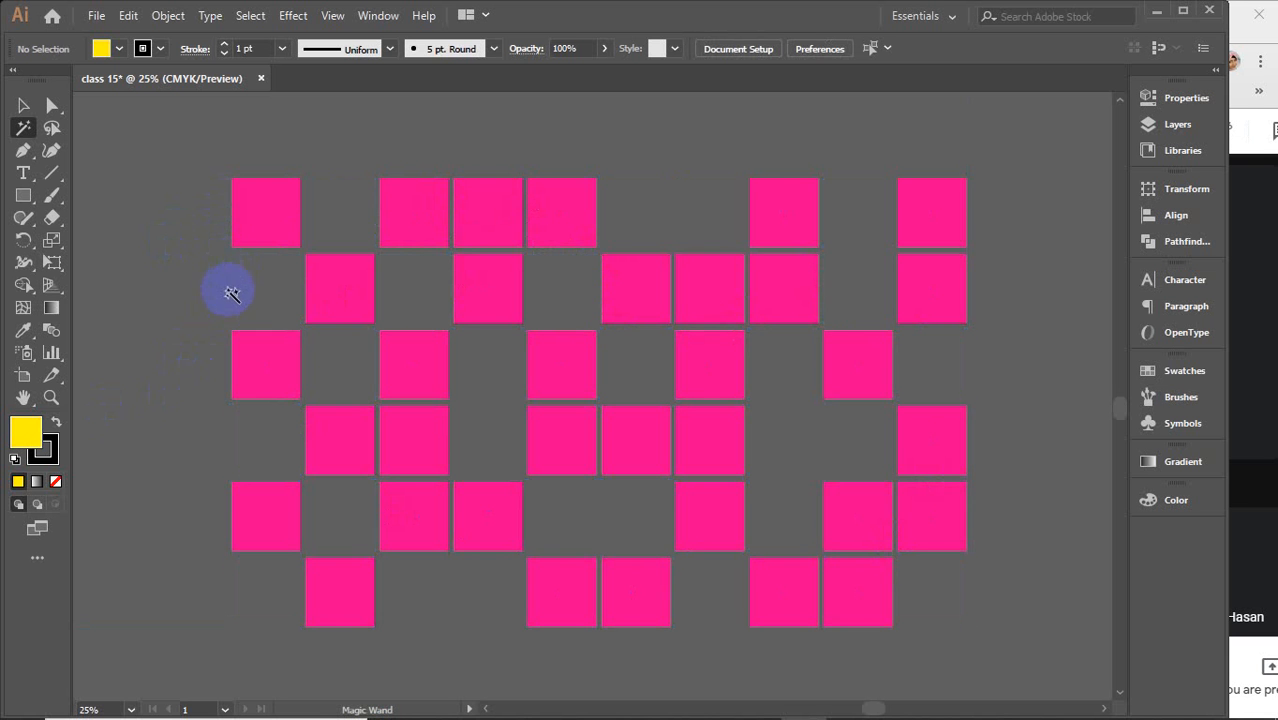
# Undo the deletion to restore the yellow squares in both grids
pyautogui.hotkey('ctrl', '-')
pyautogui.hotkey('ctrl', '-')
pyautogui.hotkey('ctrl', '-')
pyautogui.hotkey('ctrl', '-')
pyautogui.hotkey('ctrl', '-')
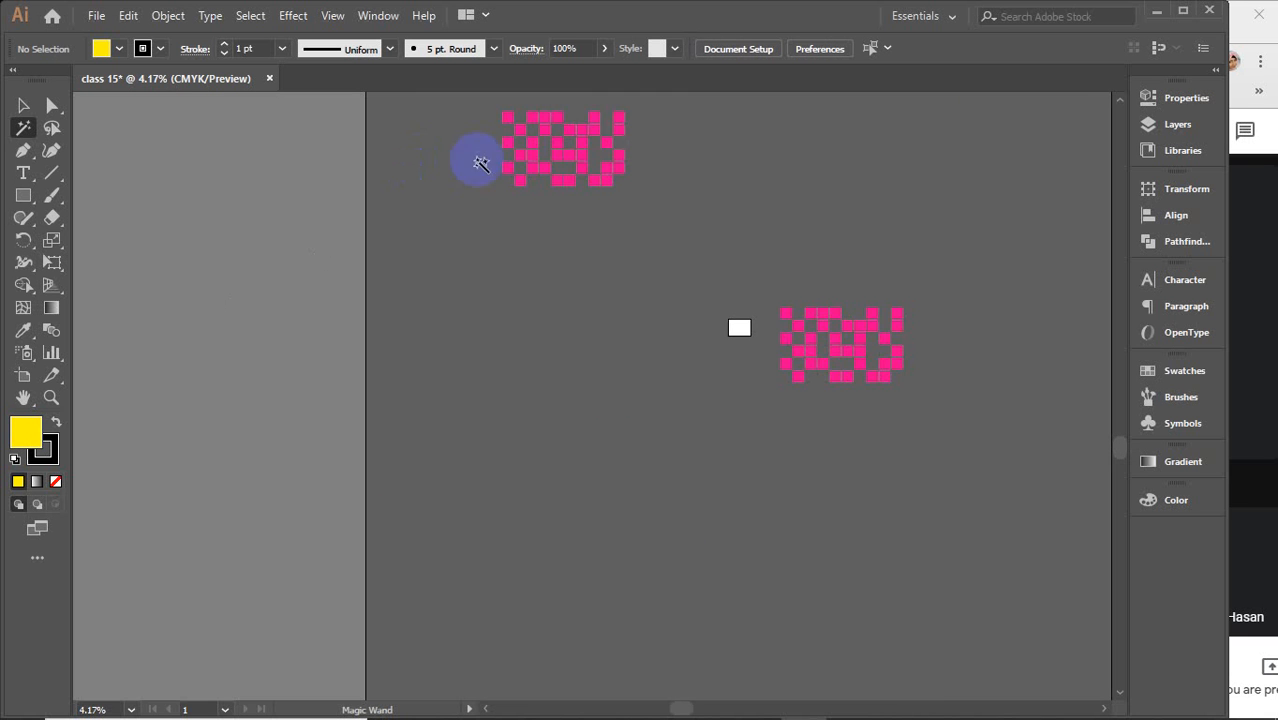
pyautogui.press('space')
pyautogui.moveTo(591, 207); pyautogui.dragTo(543, 318)
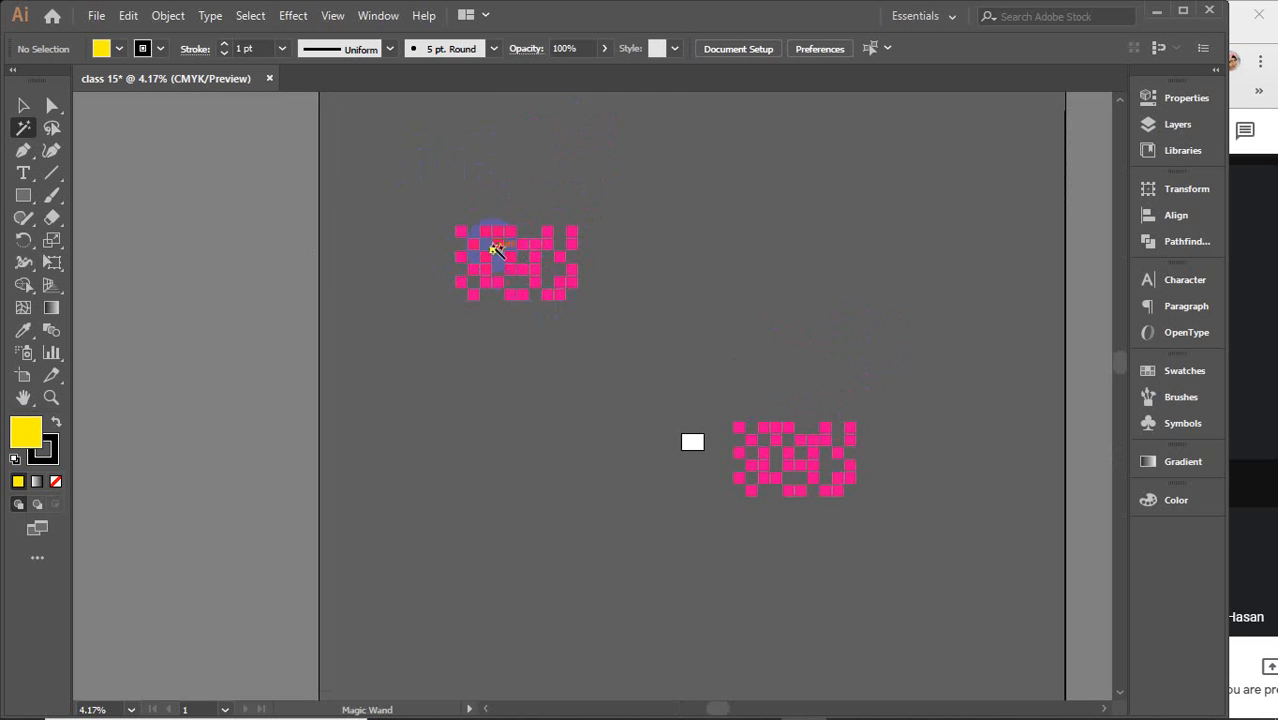
pyautogui.click(328, 266)
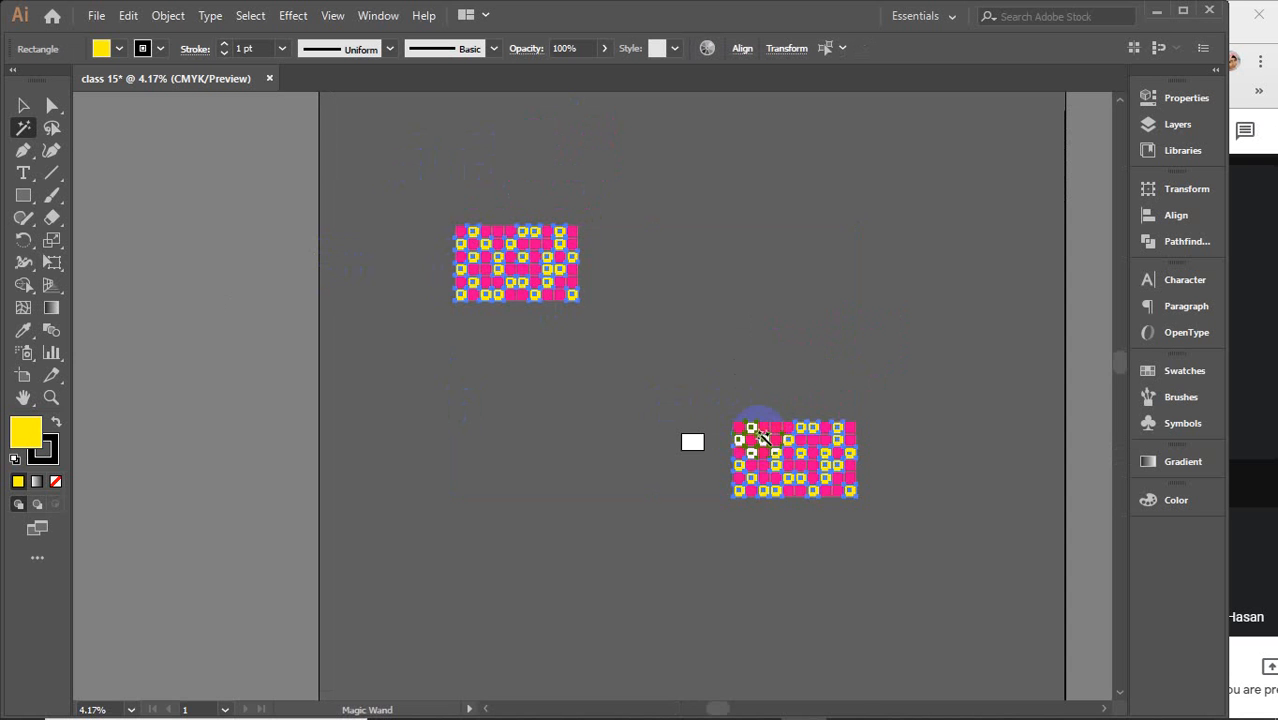
pyautogui.hotkey('ctrl', '-')
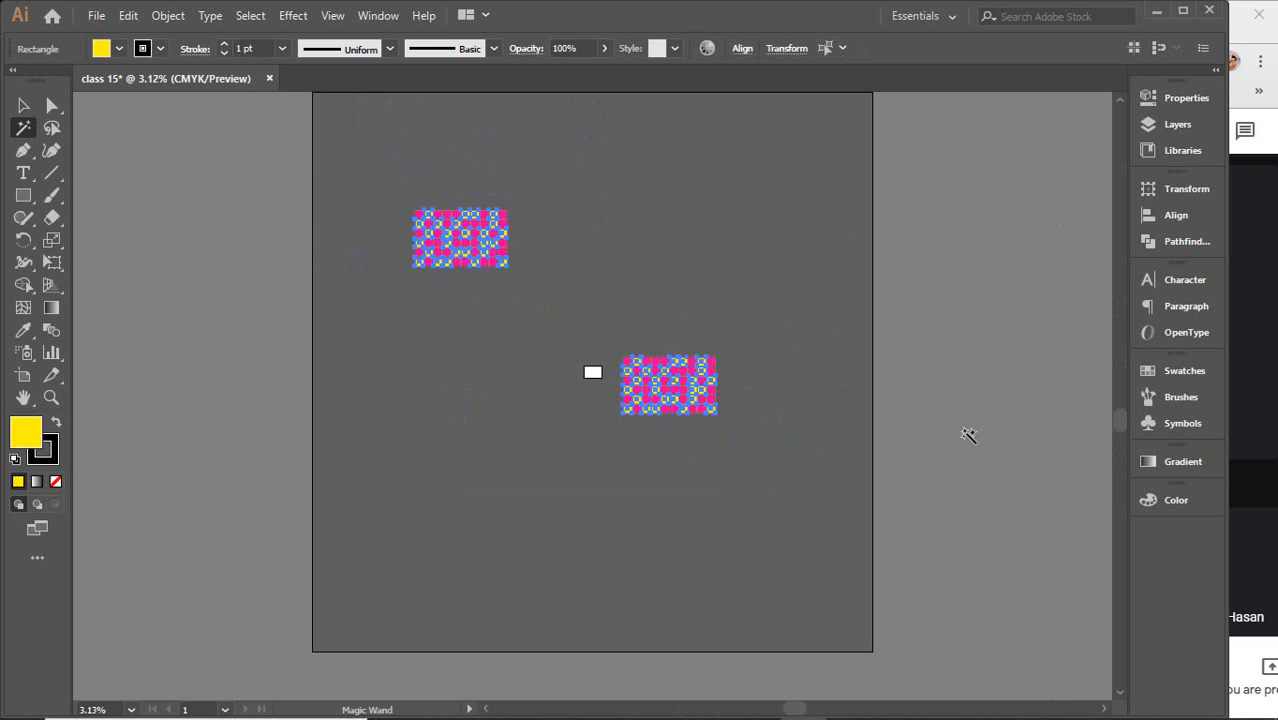
pyautogui.click(660, 380)
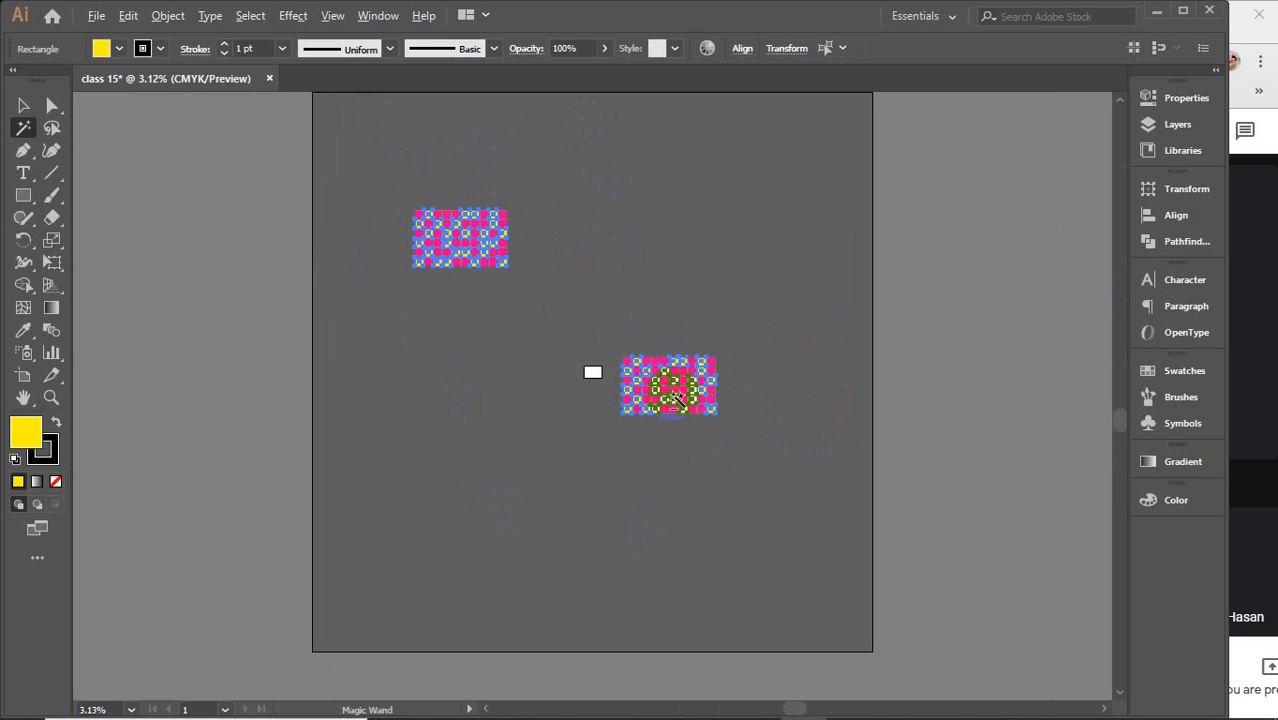
pyautogui.hotkey('ctrl', '+')
pyautogui.hotkey('ctrl', '+')
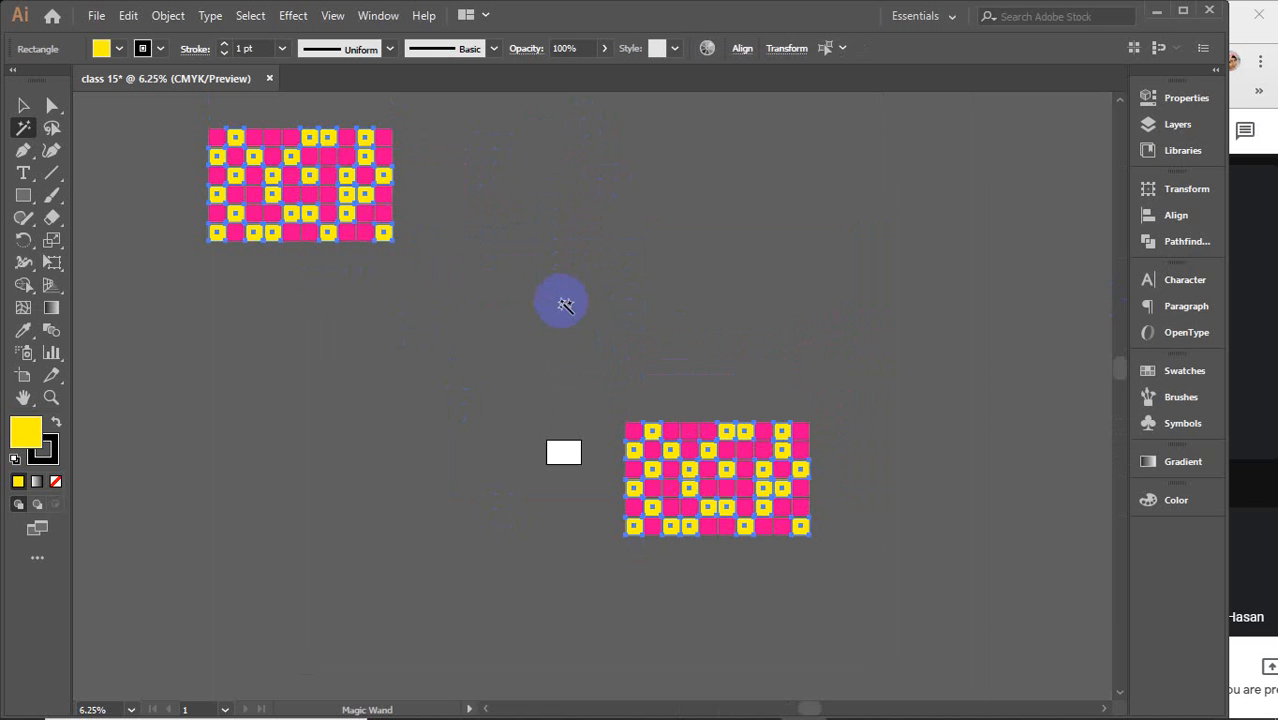
pyautogui.click(22, 105)
pyautogui.click(492, 334)
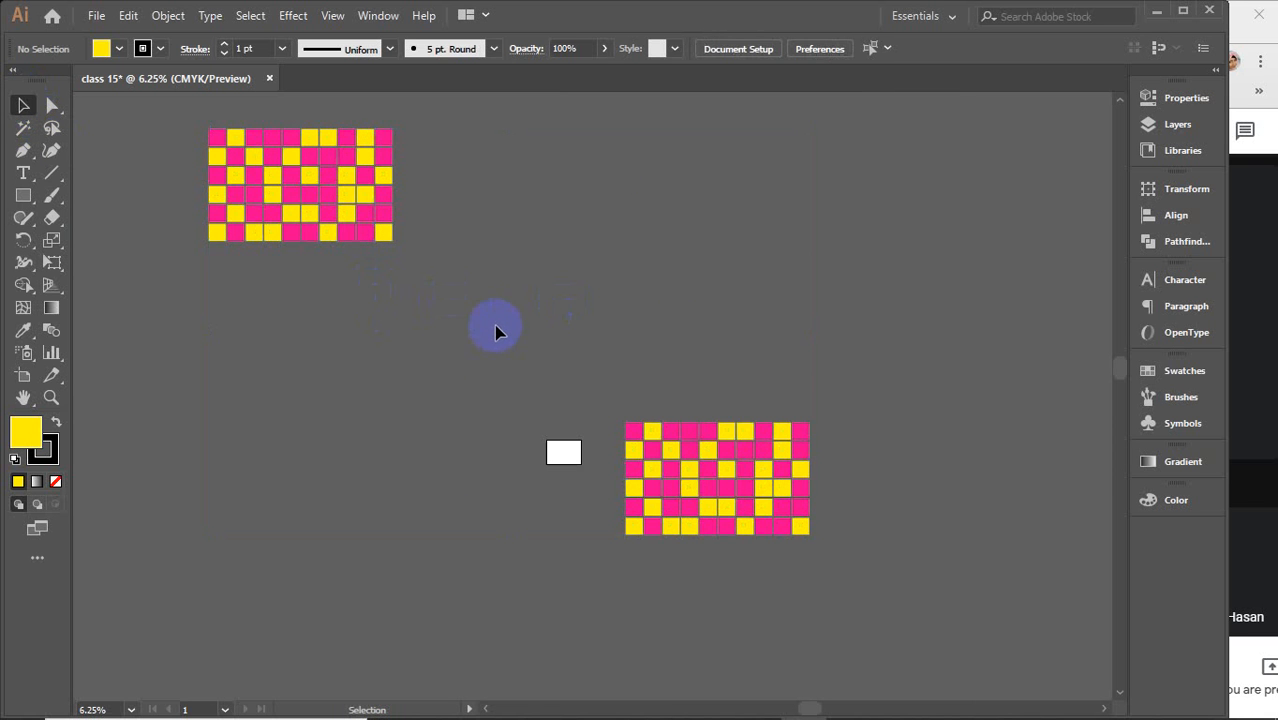
pyautogui.moveTo(613, 392); pyautogui.dragTo(825, 584)
pyautogui.moveTo(442, 371); pyautogui.dragTo(470, 418)
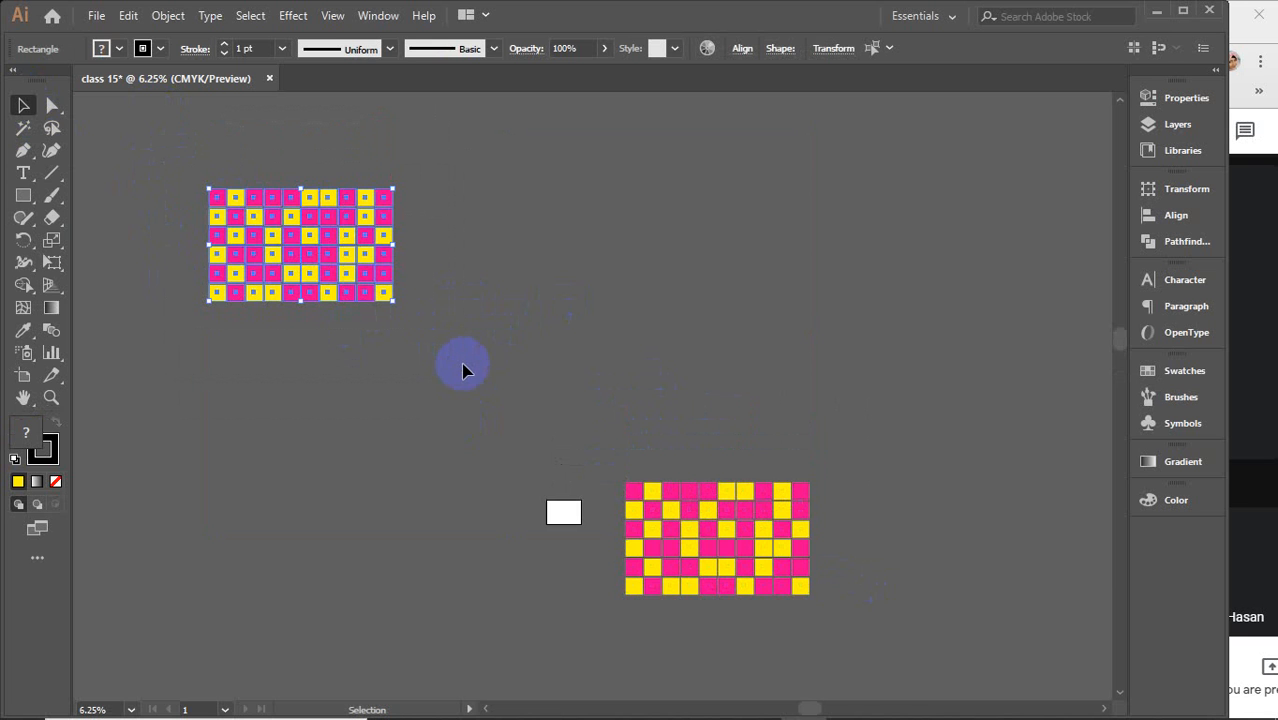
pyautogui.press('a')
pyautogui.hotkey('ctrl', 'shift', 'a')
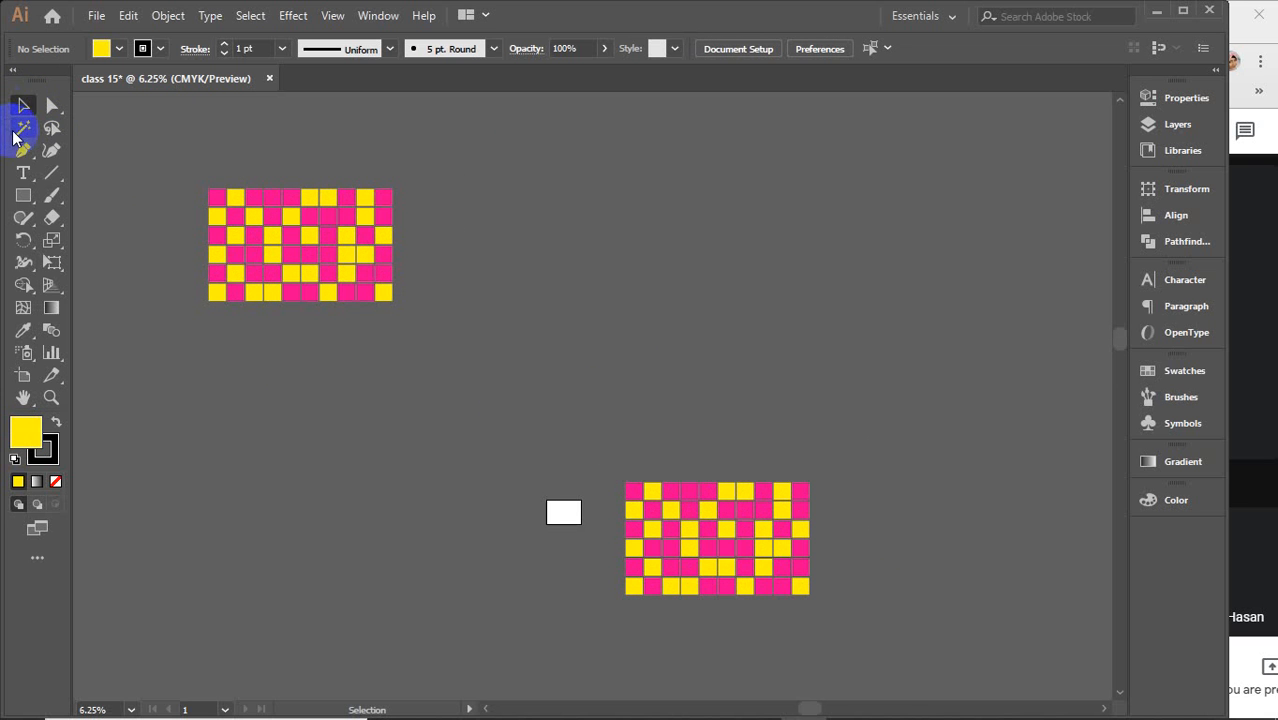
# With the Magic Wand, select the yellow squares of the lower grid and delete them
pyautogui.click(22, 128)
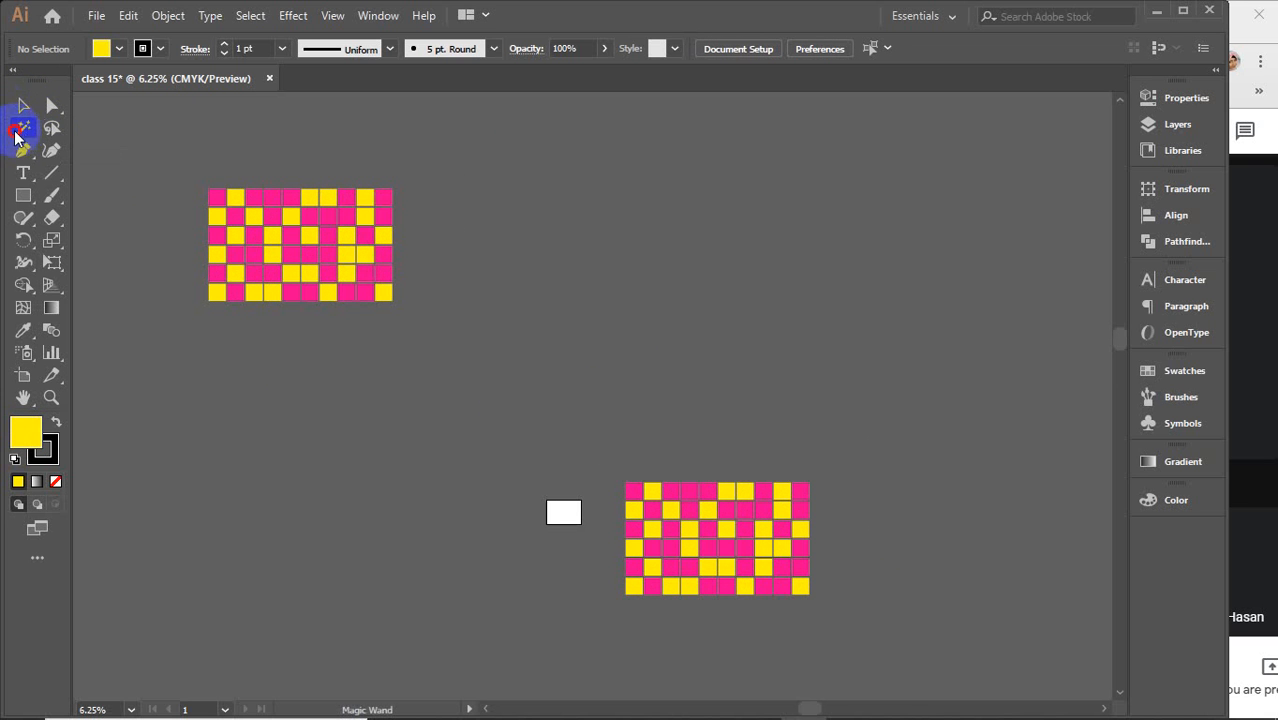
pyautogui.click(652, 492)
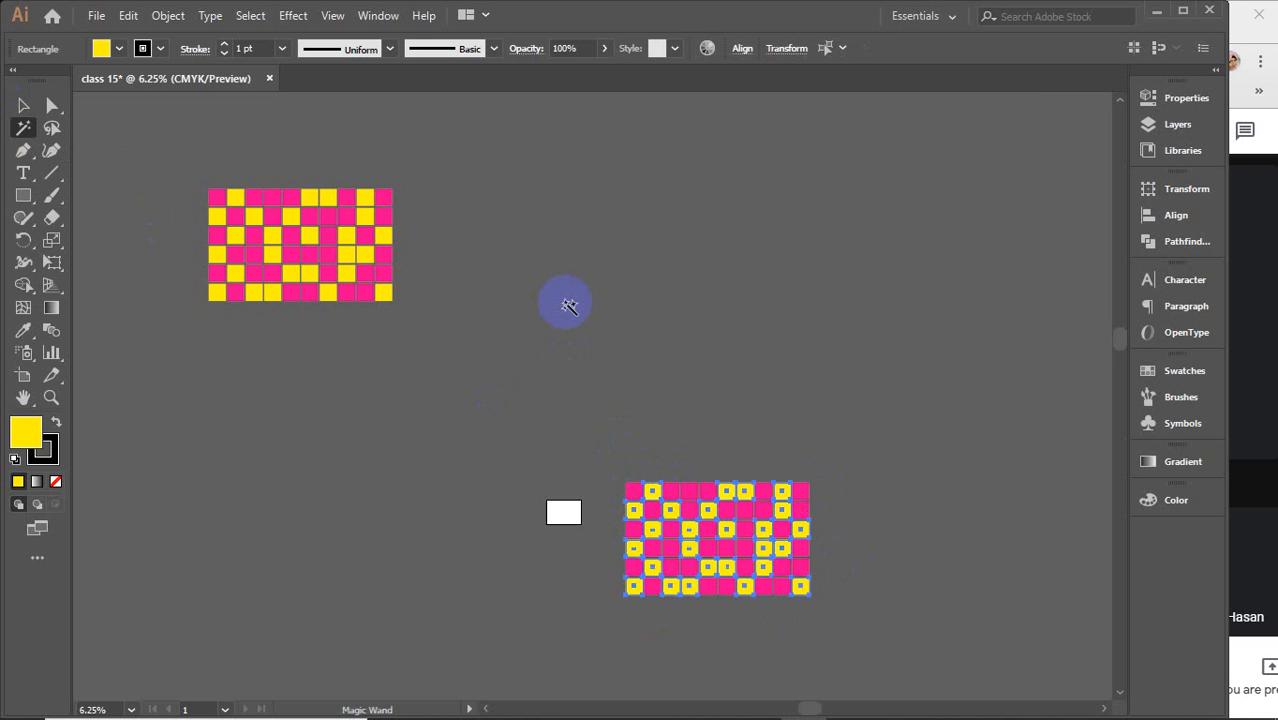
pyautogui.press('Delete')
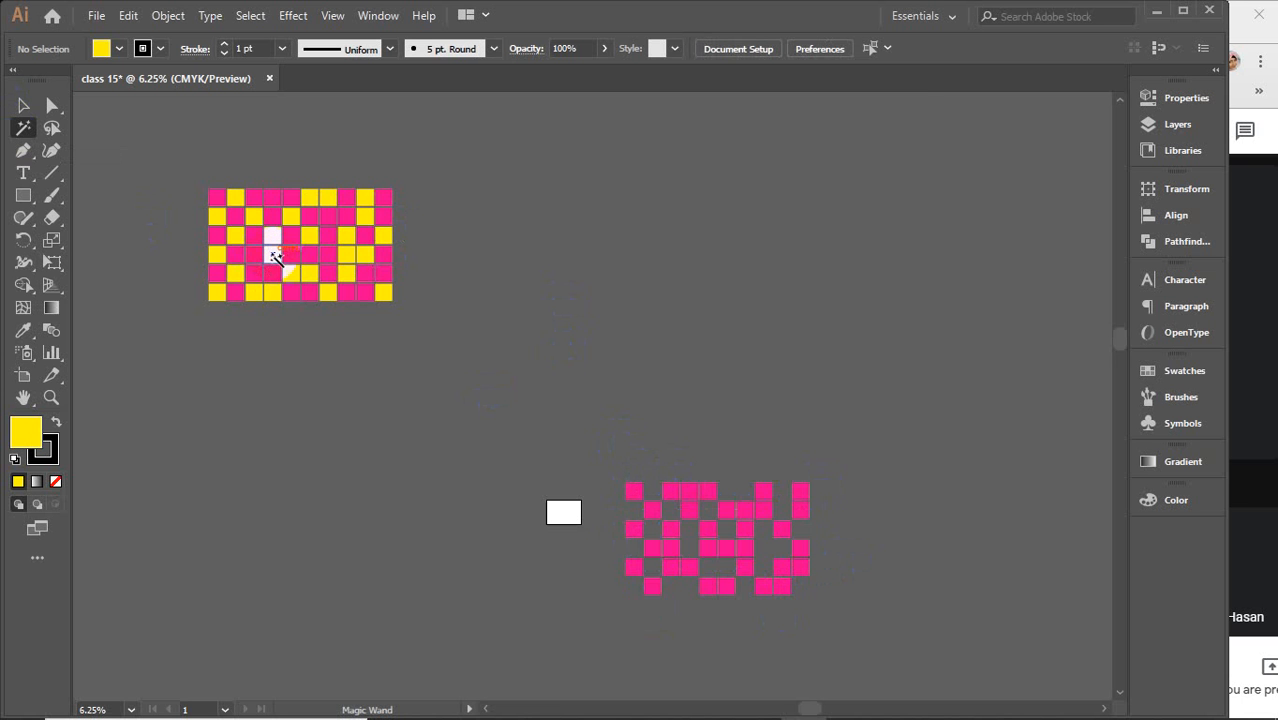
pyautogui.click(237, 224)
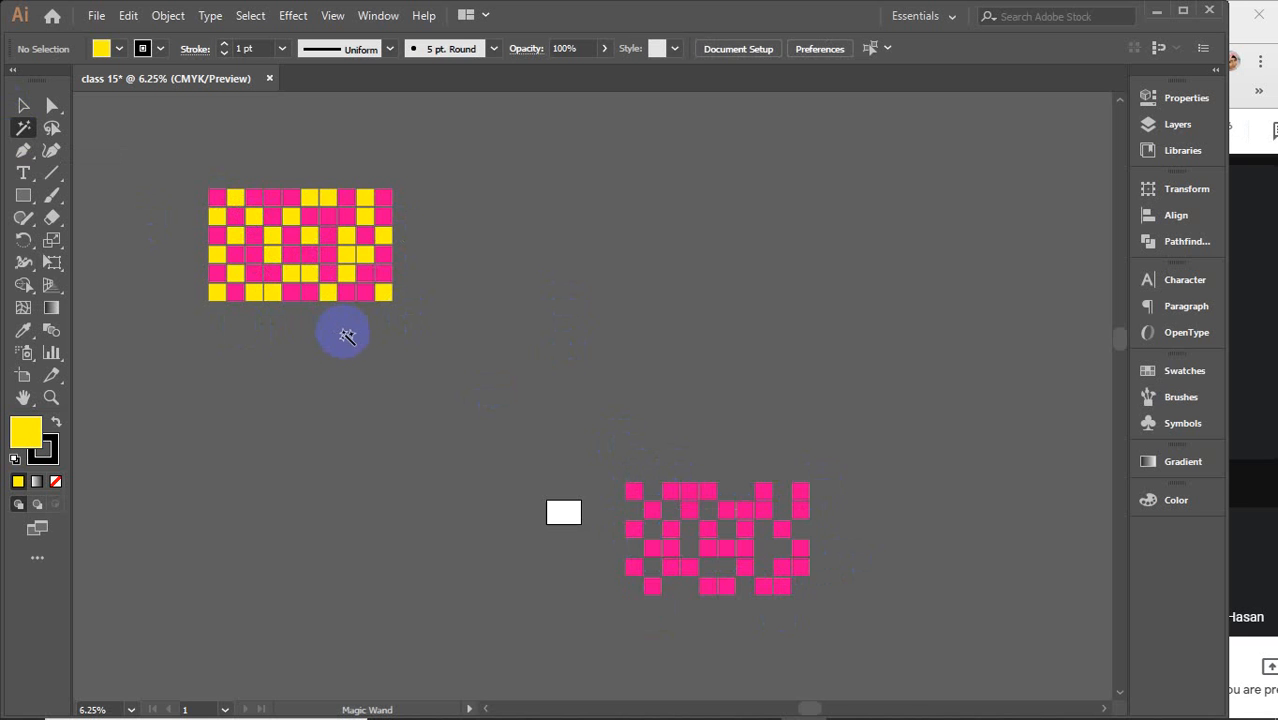
pyautogui.press('v')
pyautogui.press('a')
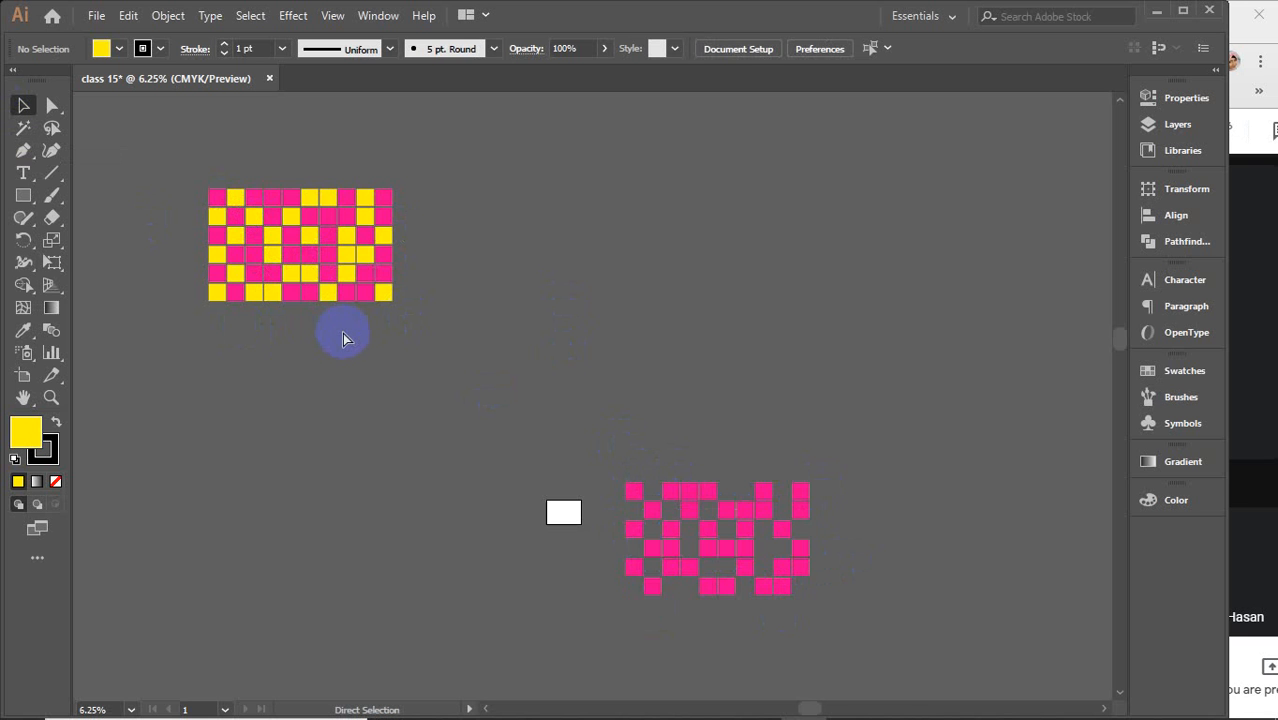
# Paste the copied yellow squares back in front into the lower grid
pyautogui.hotkey('ctrl', 'f')
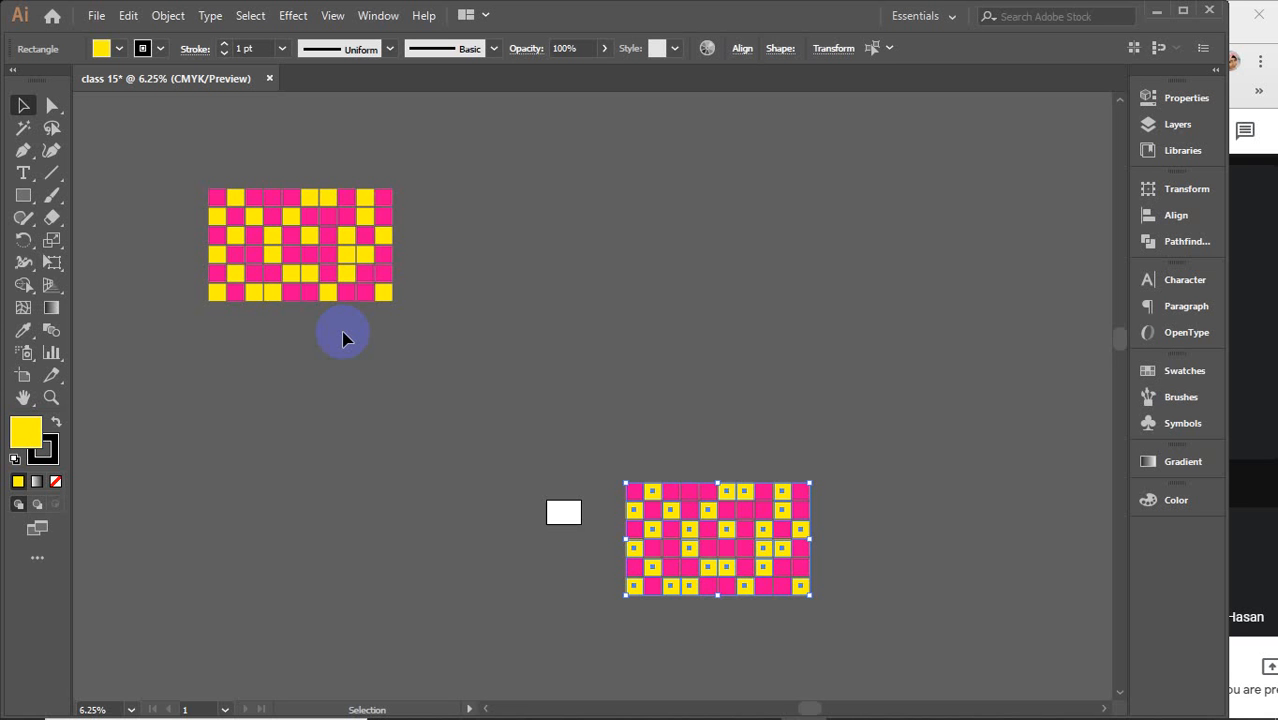
pyautogui.scroll(4, 684, 535)
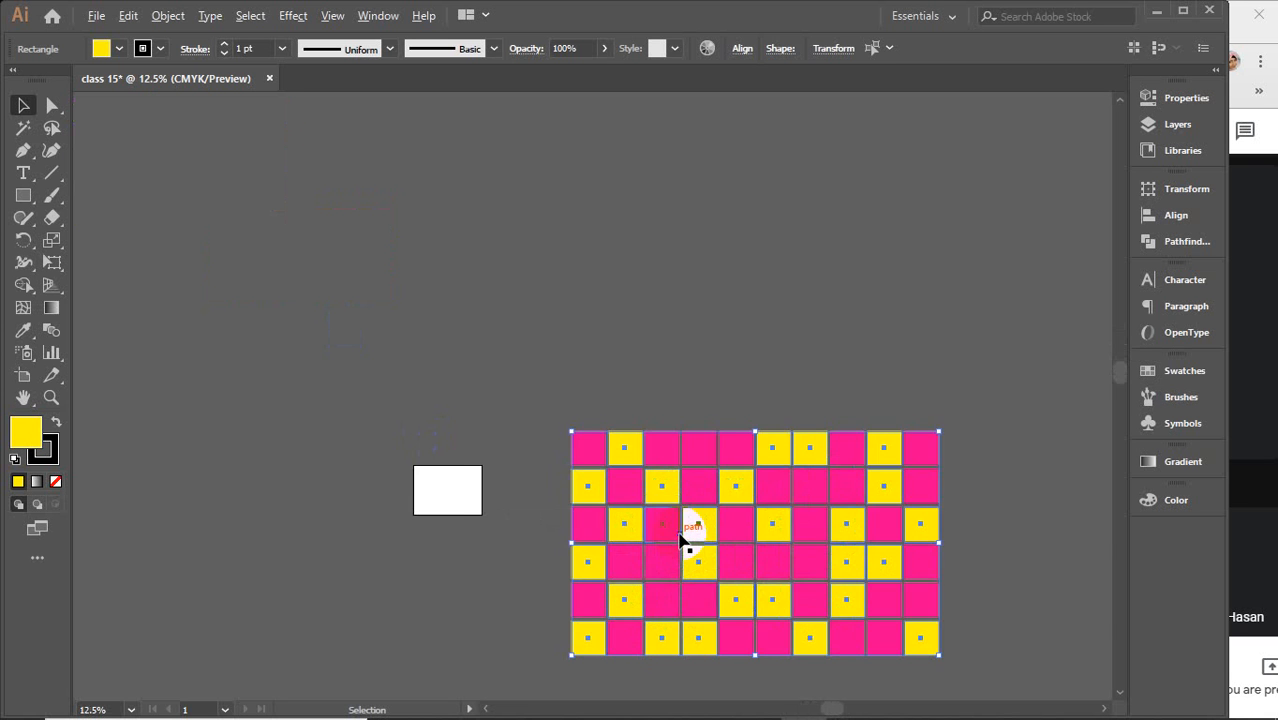
pyautogui.moveTo(677, 553); pyautogui.dragTo(510, 408)
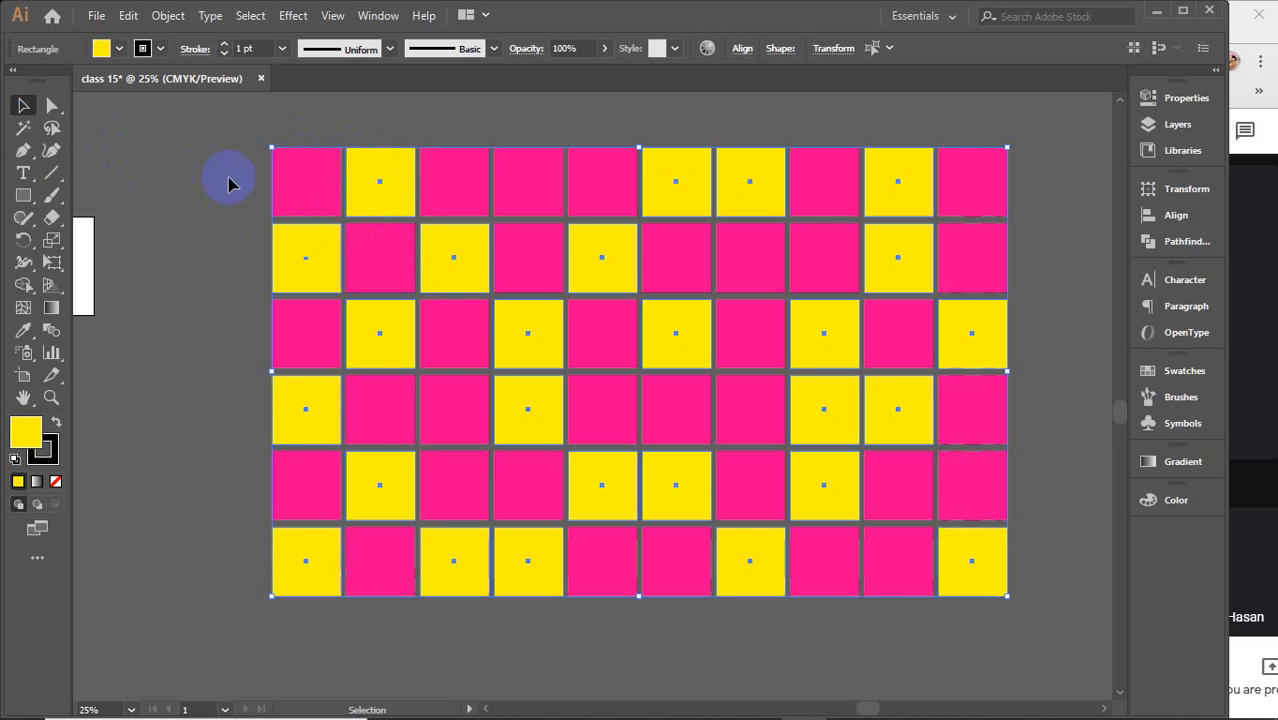
pyautogui.scroll(-1, 228, 183)
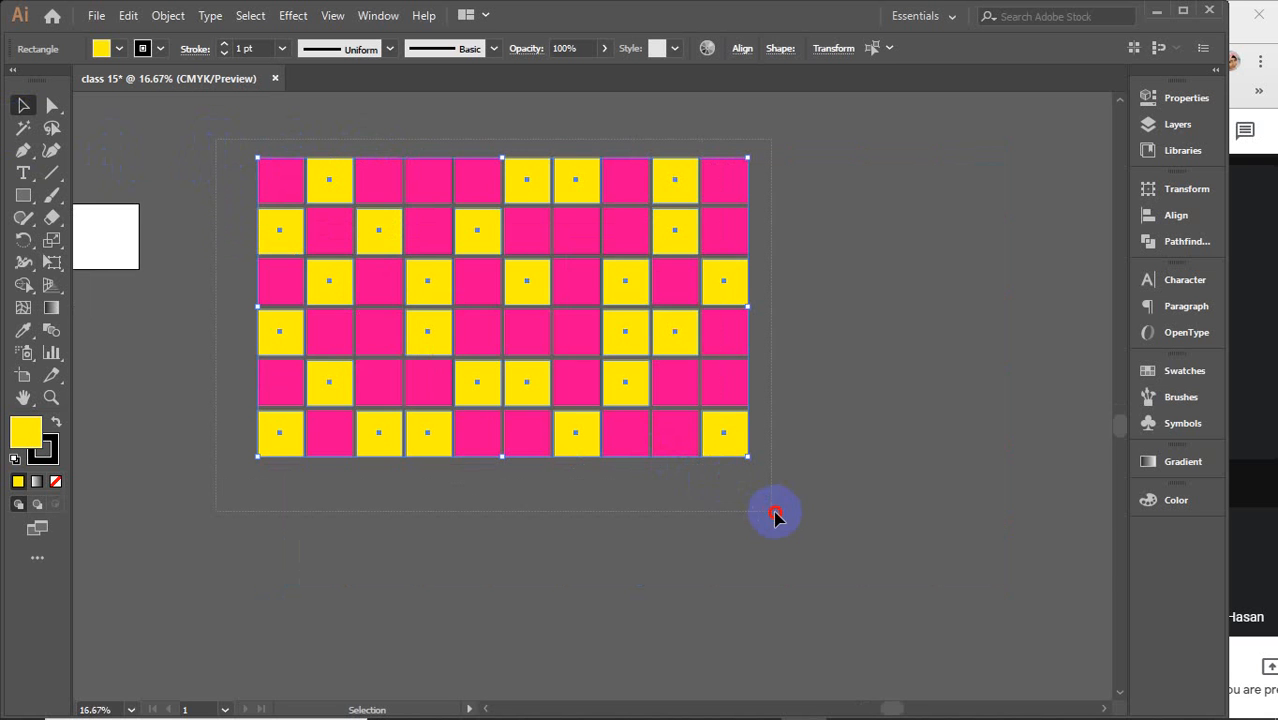
# Select all the artwork on the canvas and delete it
pyautogui.hotkey('ctrl', 'a')
pyautogui.press('Delete')
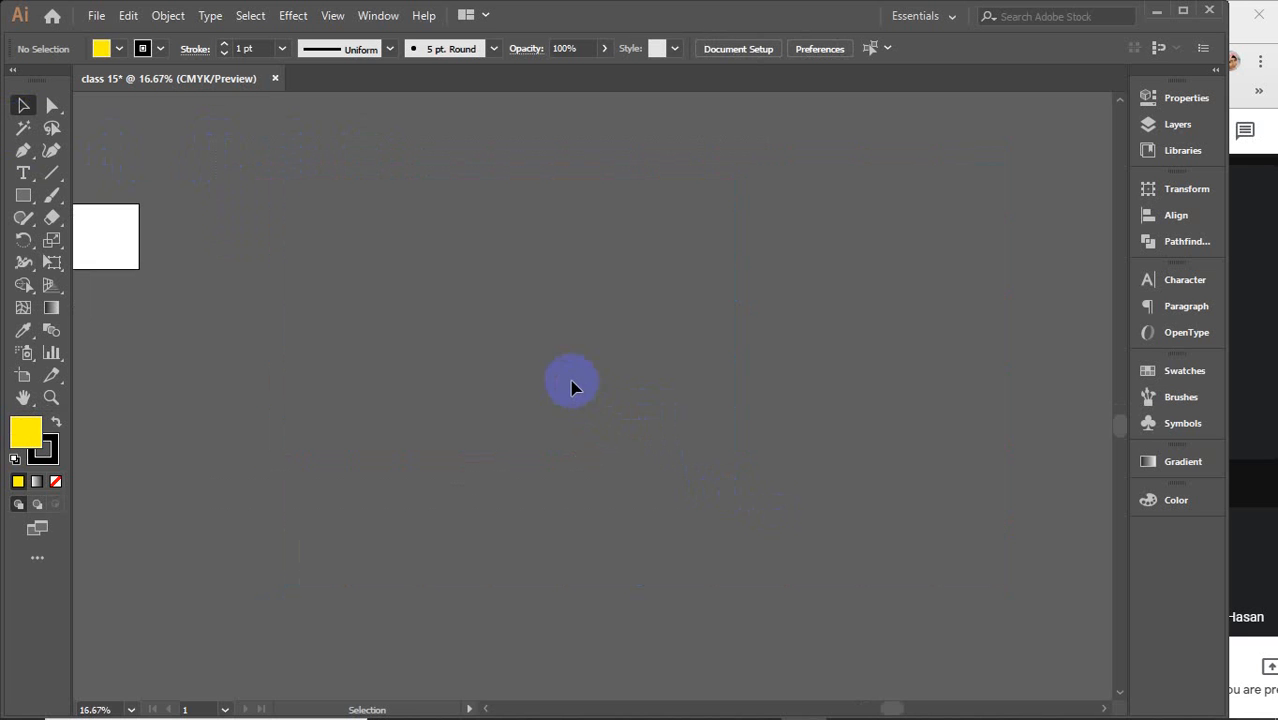
# Draw a large yellow rectangle in the middle of the canvas
pyautogui.click(23, 195)
pyautogui.moveTo(337, 244); pyautogui.dragTo(803, 533)
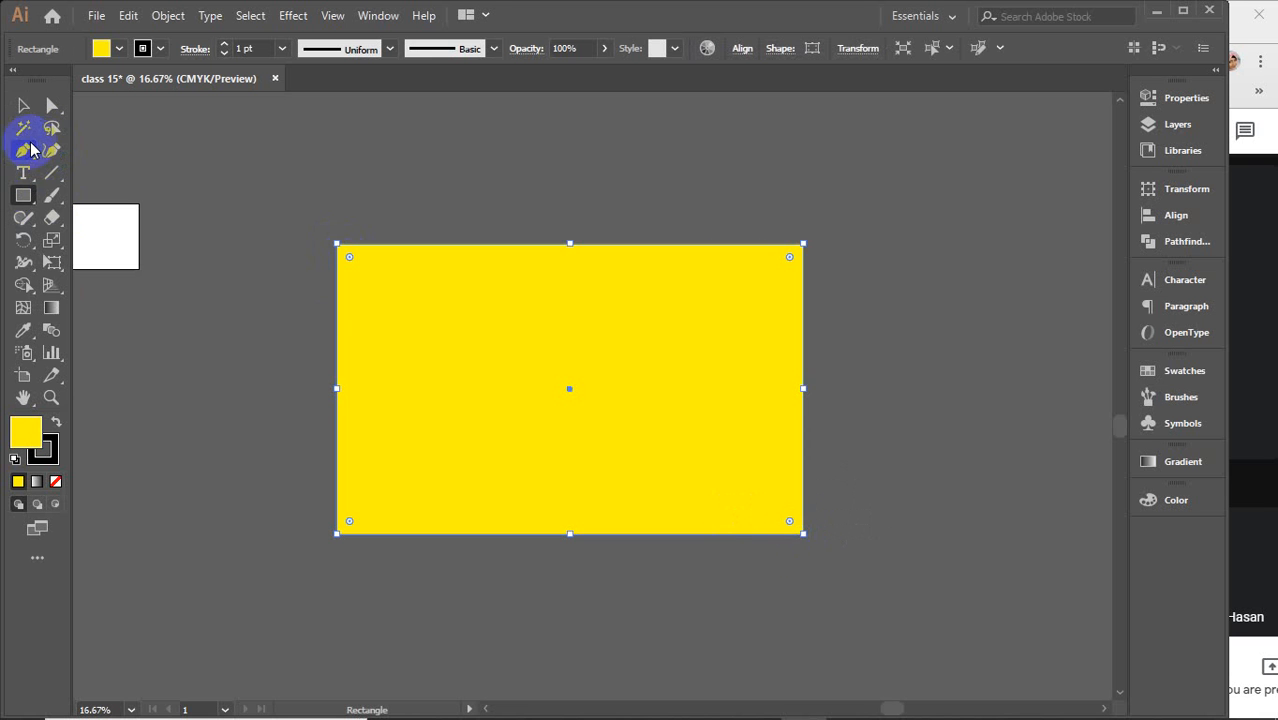
pyautogui.click(22, 105)
pyautogui.click(313, 234)
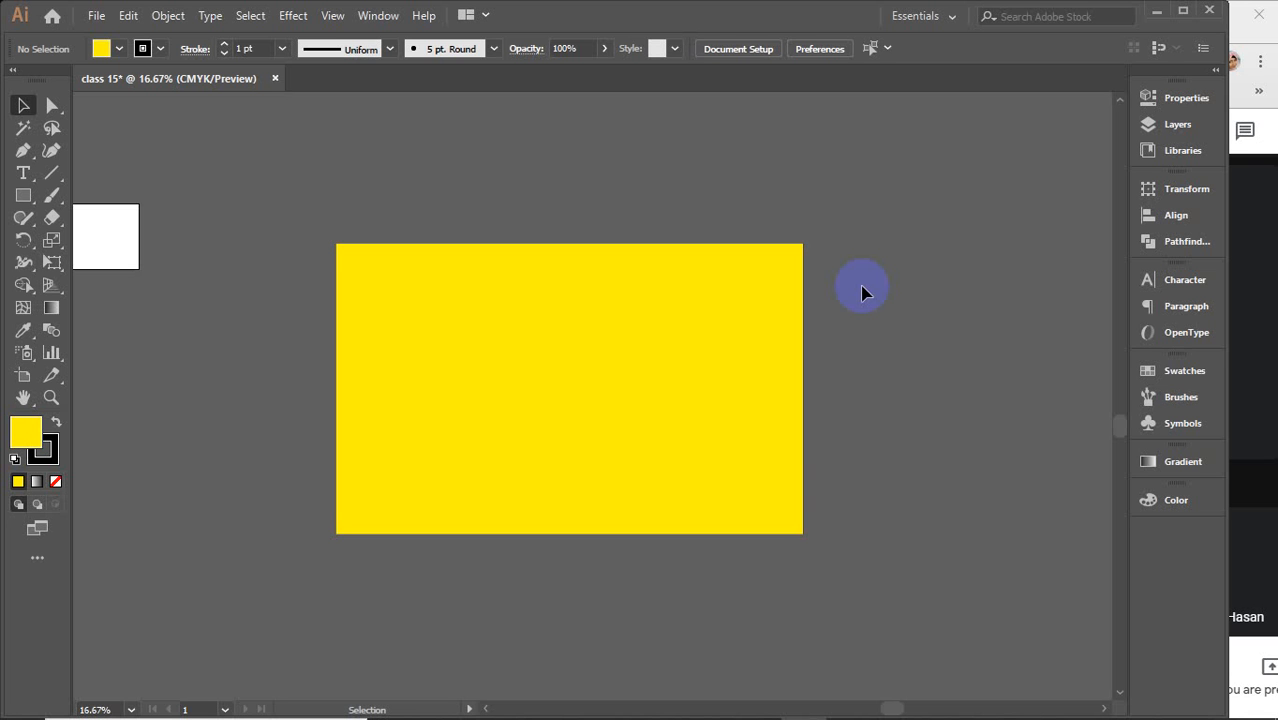
# Lasso-select the rectangle's top anchors and drag them down and to the left to slant it
pyautogui.click(51, 128)
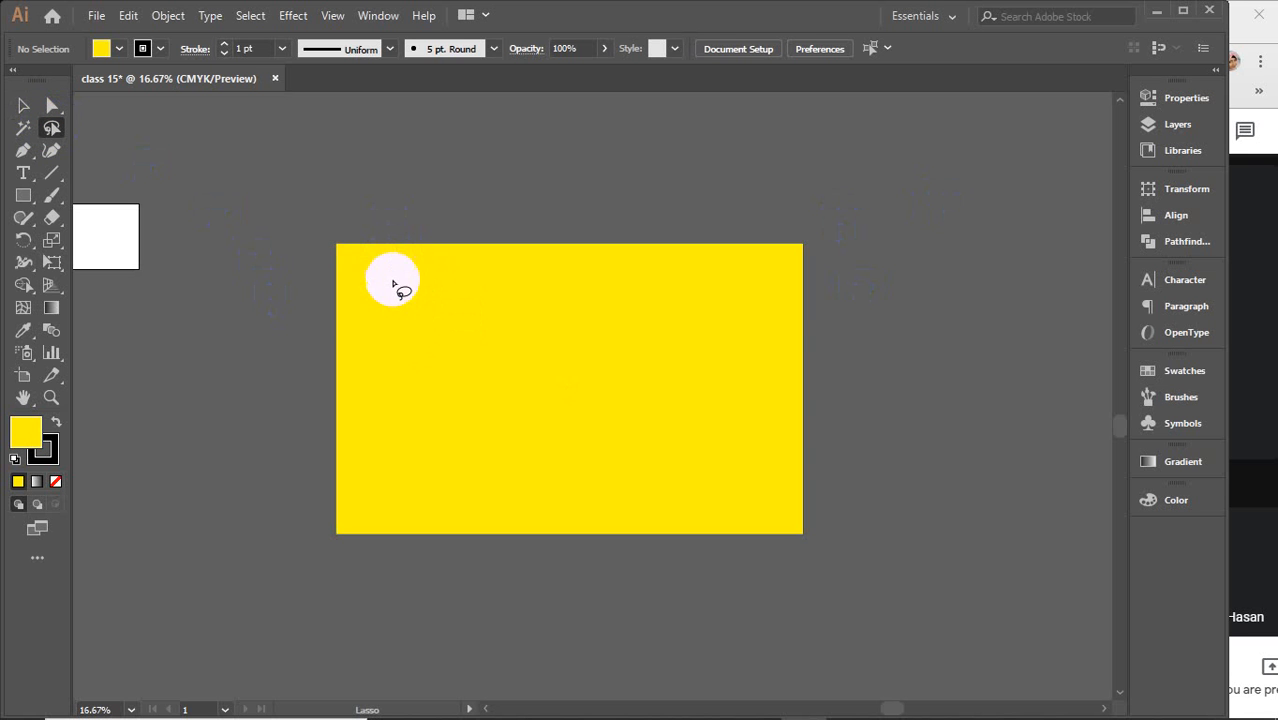
pyautogui.moveTo(393, 284)
pyautogui.mouseDown()
pyautogui.moveTo(434, 362)
pyautogui.moveTo(522, 339)
pyautogui.moveTo(488, 282)
pyautogui.moveTo(432, 269)
pyautogui.moveTo(393, 279)
pyautogui.moveTo(465, 325)
pyautogui.moveTo(565, 353)
pyautogui.moveTo(544, 300)
pyautogui.moveTo(466, 278)
pyautogui.mouseUp()
pyautogui.moveTo(667, 294)
pyautogui.mouseDown()
pyautogui.moveTo(564, 330)
pyautogui.moveTo(643, 393)
pyautogui.moveTo(663, 316)
pyautogui.moveTo(646, 298)
pyautogui.moveTo(473, 422)
pyautogui.moveTo(642, 426)
pyautogui.moveTo(679, 336)
pyautogui.moveTo(633, 320)
pyautogui.moveTo(620, 442)
pyautogui.moveTo(652, 349)
pyautogui.moveTo(602, 326)
pyautogui.mouseUp()
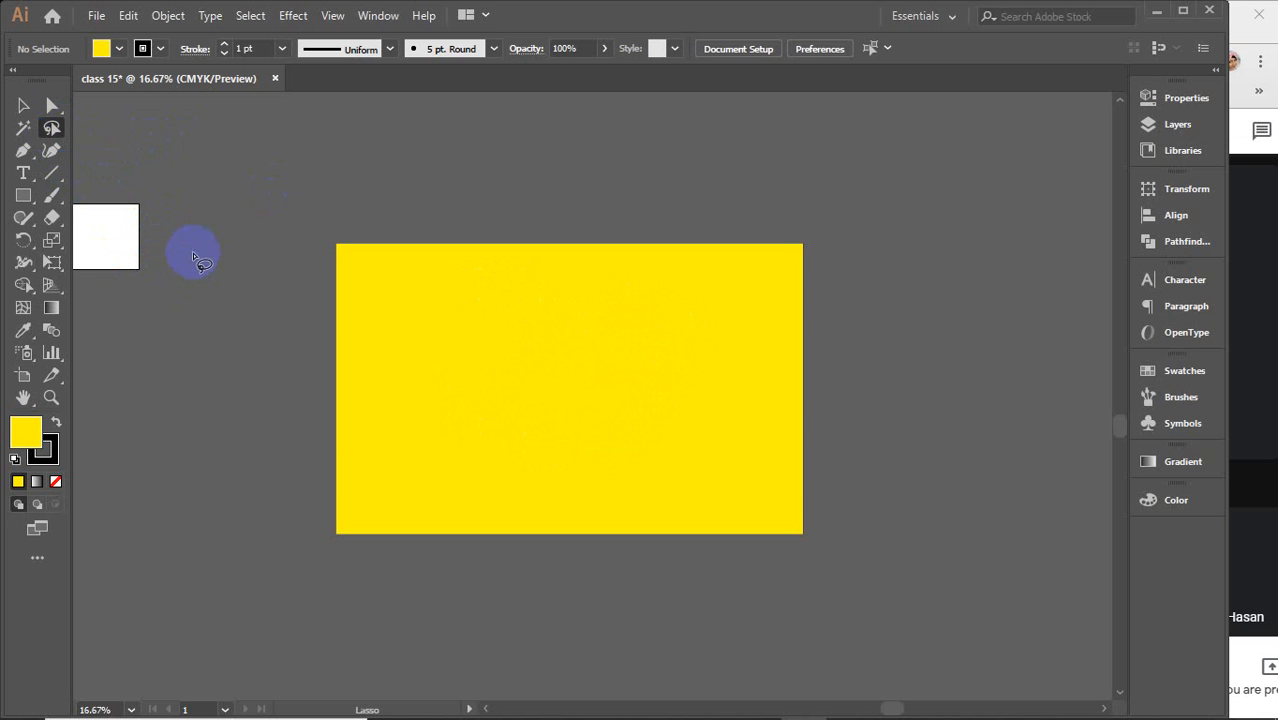
pyautogui.moveTo(248, 222)
pyautogui.mouseDown()
pyautogui.moveTo(267, 301)
pyautogui.moveTo(298, 320)
pyautogui.moveTo(377, 316)
pyautogui.moveTo(408, 270)
pyautogui.moveTo(410, 213)
pyautogui.moveTo(341, 177)
pyautogui.moveTo(251, 229)
pyautogui.mouseUp()
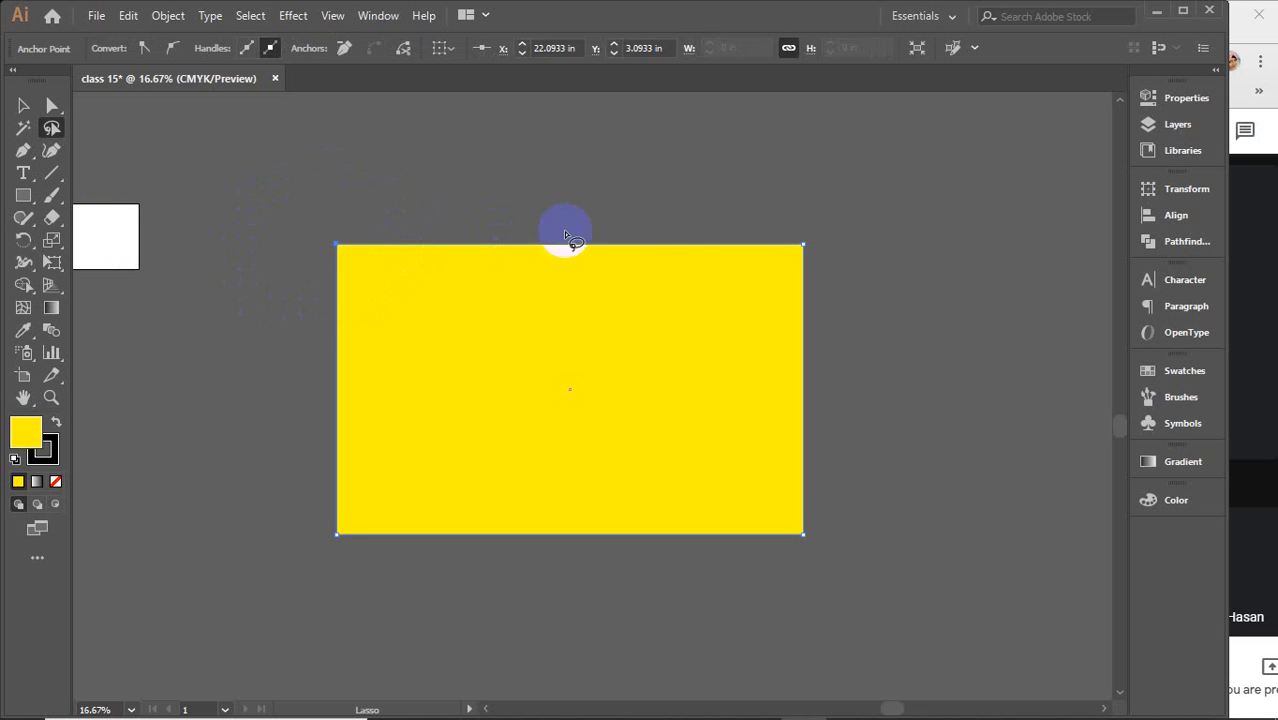
pyautogui.moveTo(565, 234)
pyautogui.mouseDown()
pyautogui.moveTo(829, 274)
pyautogui.moveTo(838, 368)
pyautogui.moveTo(575, 534)
pyautogui.moveTo(391, 493)
pyautogui.moveTo(361, 223)
pyautogui.moveTo(310, 234)
pyautogui.moveTo(331, 270)
pyautogui.moveTo(359, 220)
pyautogui.moveTo(293, 236)
pyautogui.moveTo(293, 318)
pyautogui.moveTo(334, 245)
pyautogui.moveTo(715, 306)
pyautogui.moveTo(797, 248)
pyautogui.moveTo(770, 540)
pyautogui.mouseUp()
pyautogui.moveTo(228, 194)
pyautogui.mouseDown()
pyautogui.moveTo(244, 227)
pyautogui.moveTo(429, 326)
pyautogui.moveTo(806, 347)
pyautogui.moveTo(870, 292)
pyautogui.moveTo(618, 183)
pyautogui.moveTo(379, 174)
pyautogui.moveTo(258, 207)
pyautogui.moveTo(237, 229)
pyautogui.mouseUp()
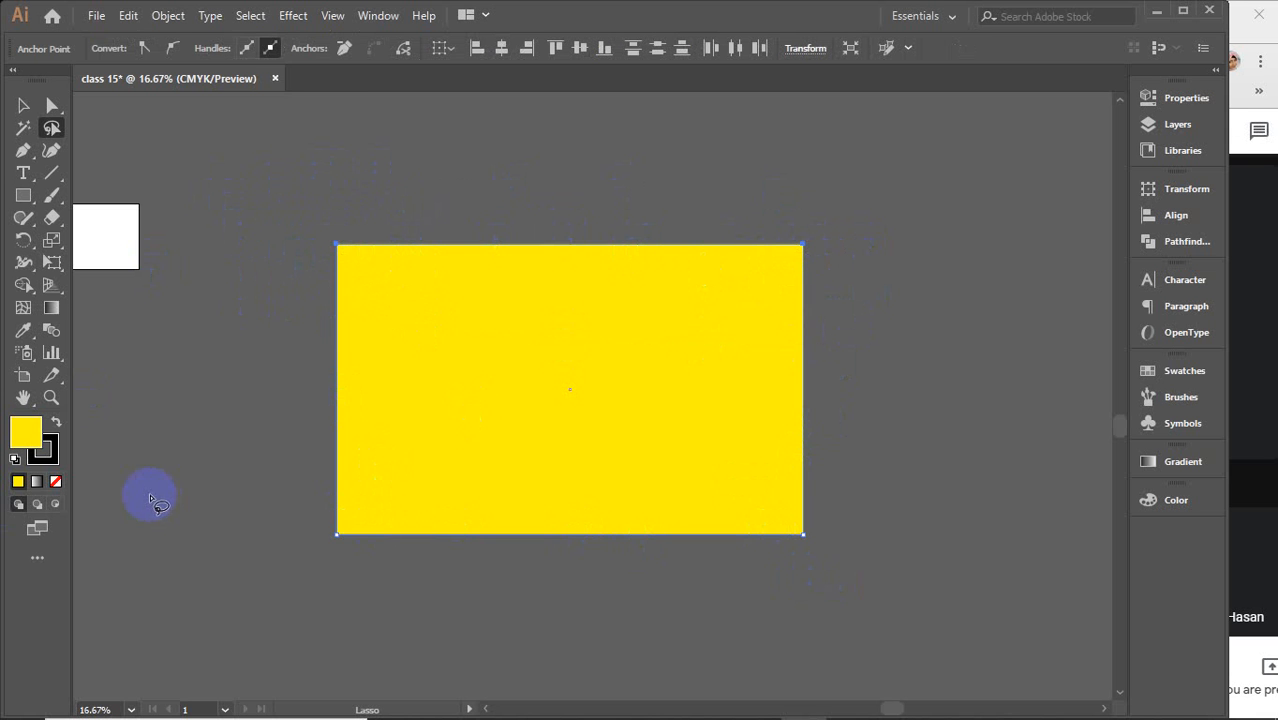
pyautogui.click(52, 105)
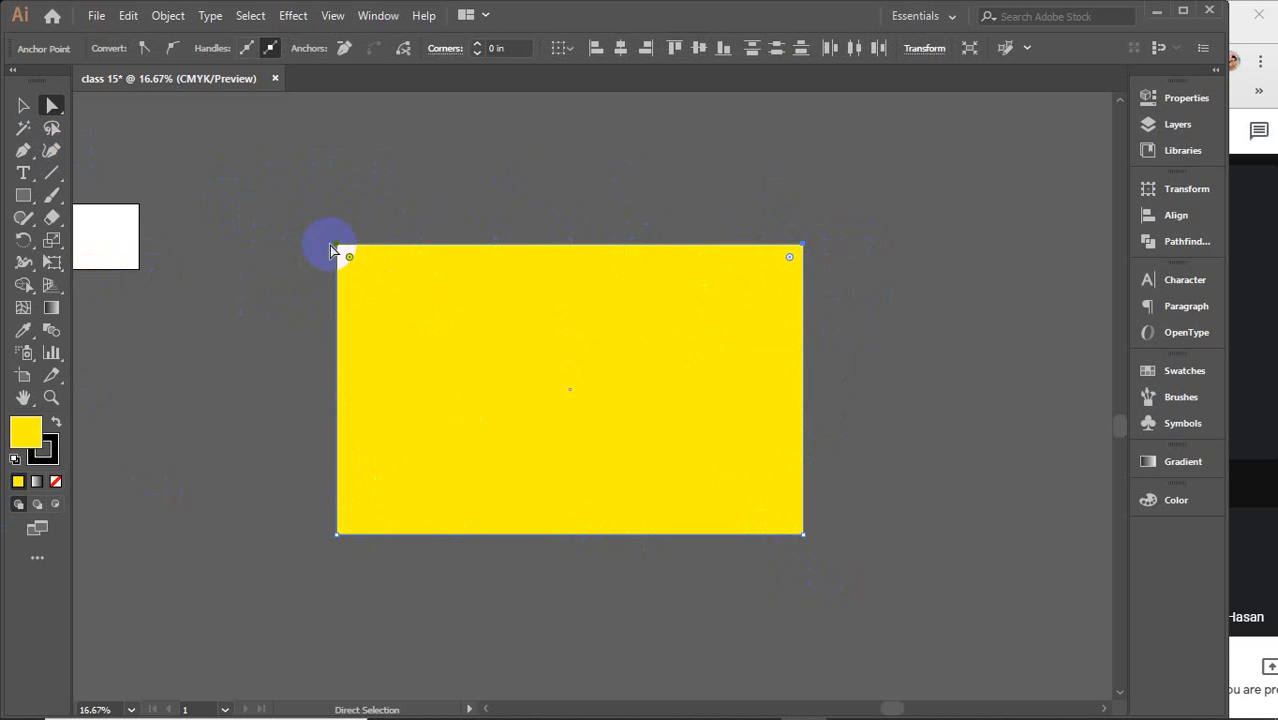
pyautogui.moveTo(337, 245); pyautogui.dragTo(136, 333)
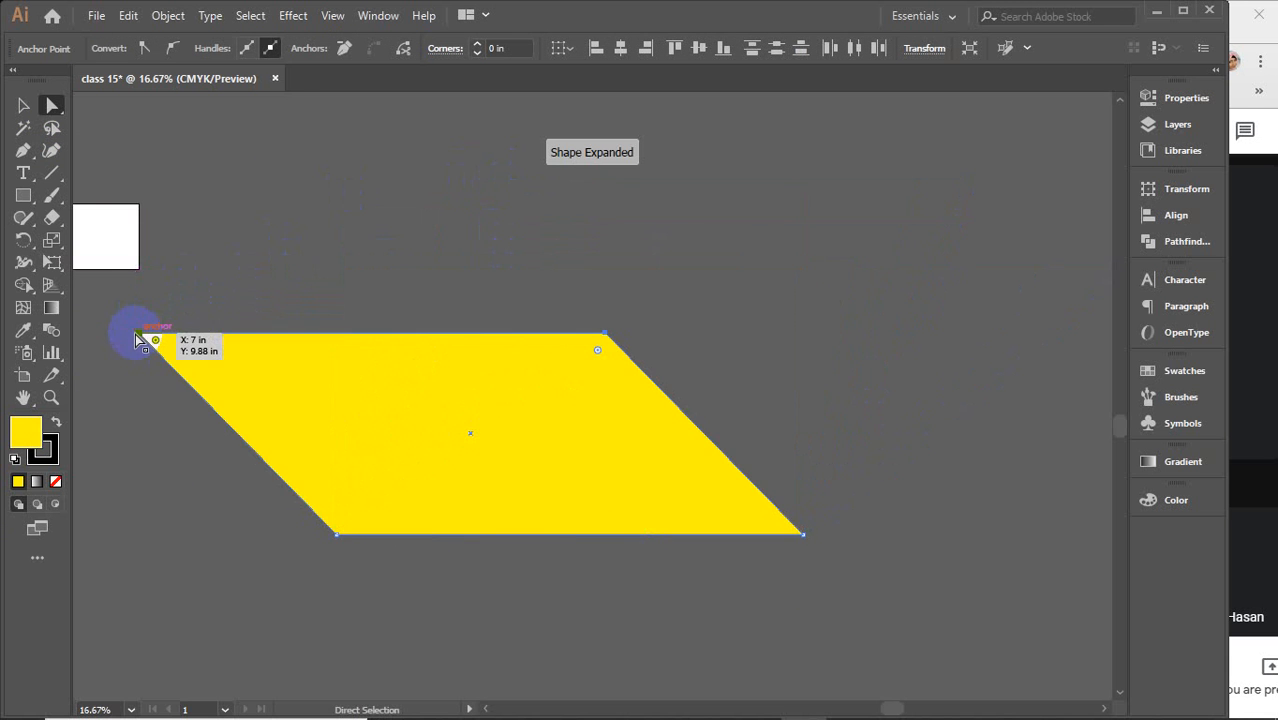
# Undo the anchor move and the rectangle drawing
pyautogui.click(25, 105)
pyautogui.hotkey('ctrl', 'z')
pyautogui.hotkey('ctrl', 'z')
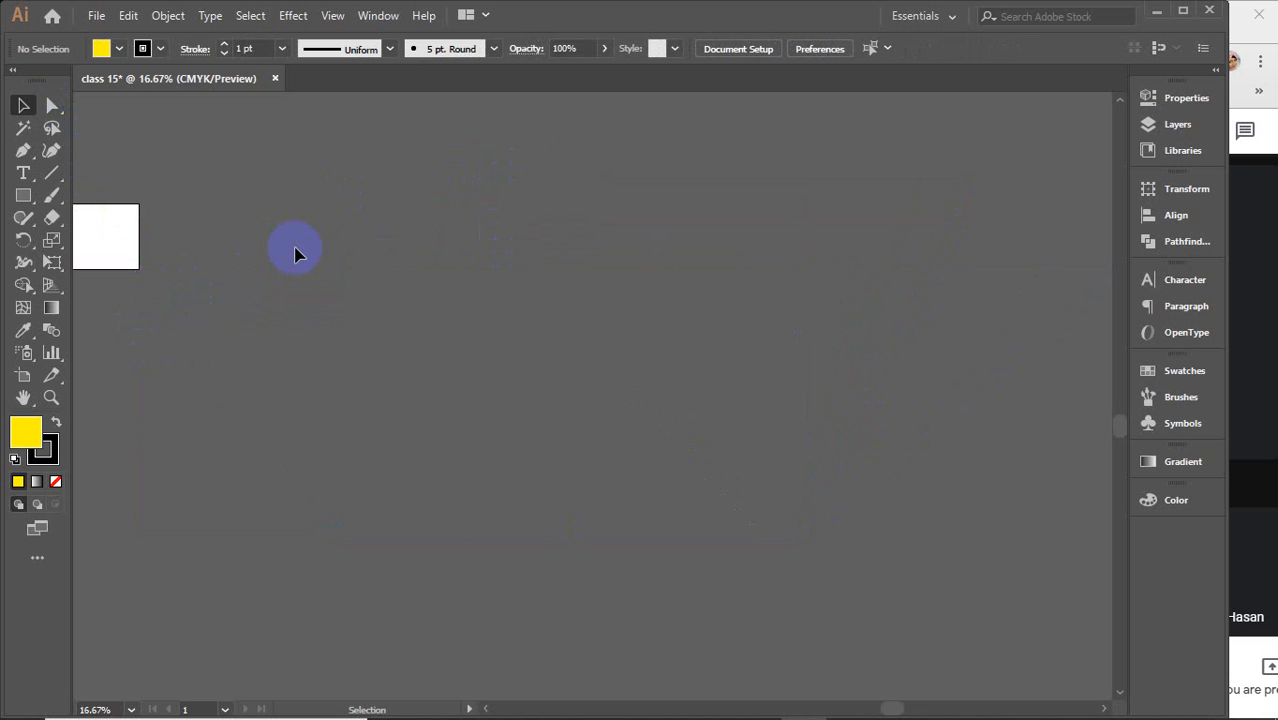
# Draw a Star with Radius 1 of 5 in and Radius 2 of 4 in, then delete it
pyautogui.click(23, 196)
pyautogui.moveTo(25, 200); pyautogui.dragTo(86, 288)
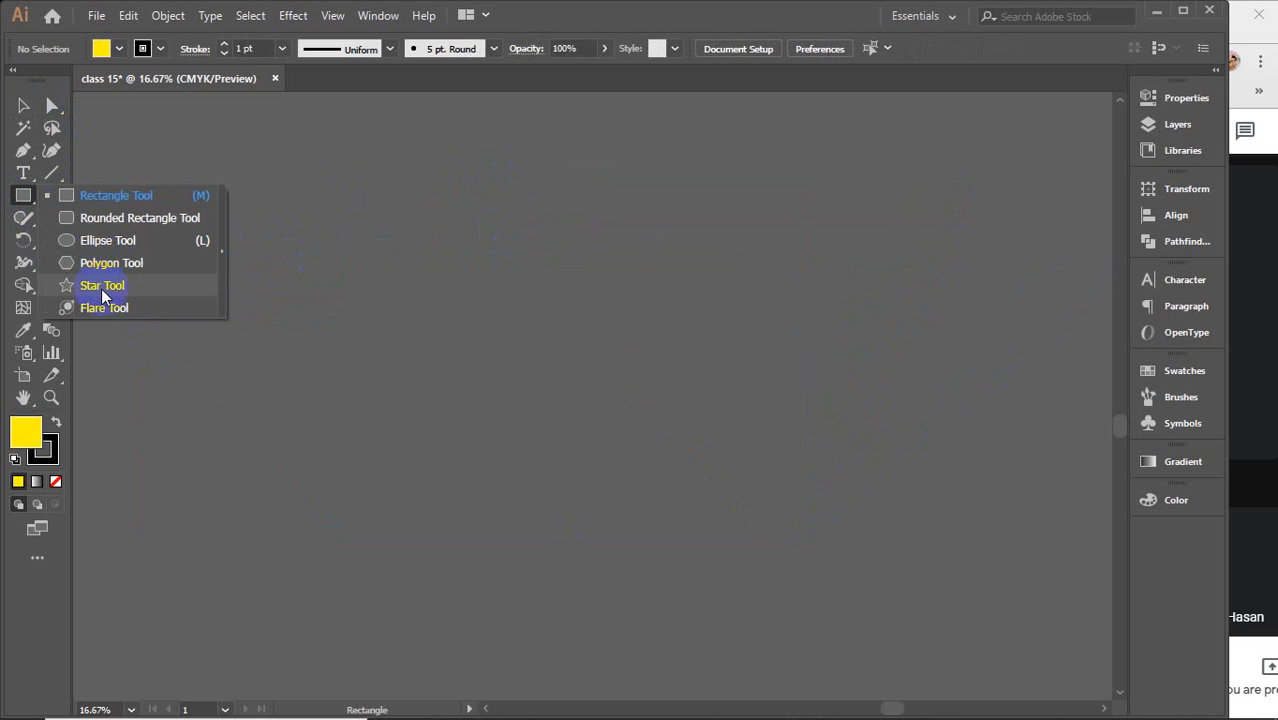
pyautogui.click(571, 352)
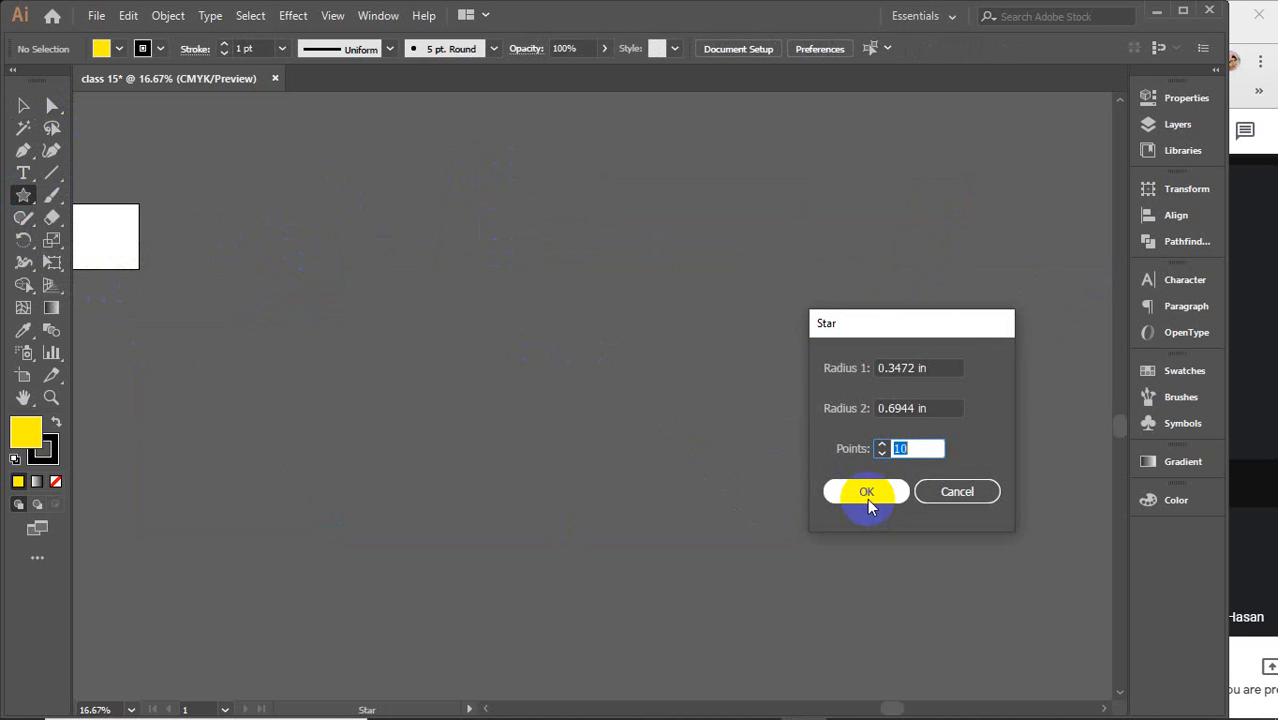
pyautogui.moveTo(946, 366); pyautogui.dragTo(855, 366)
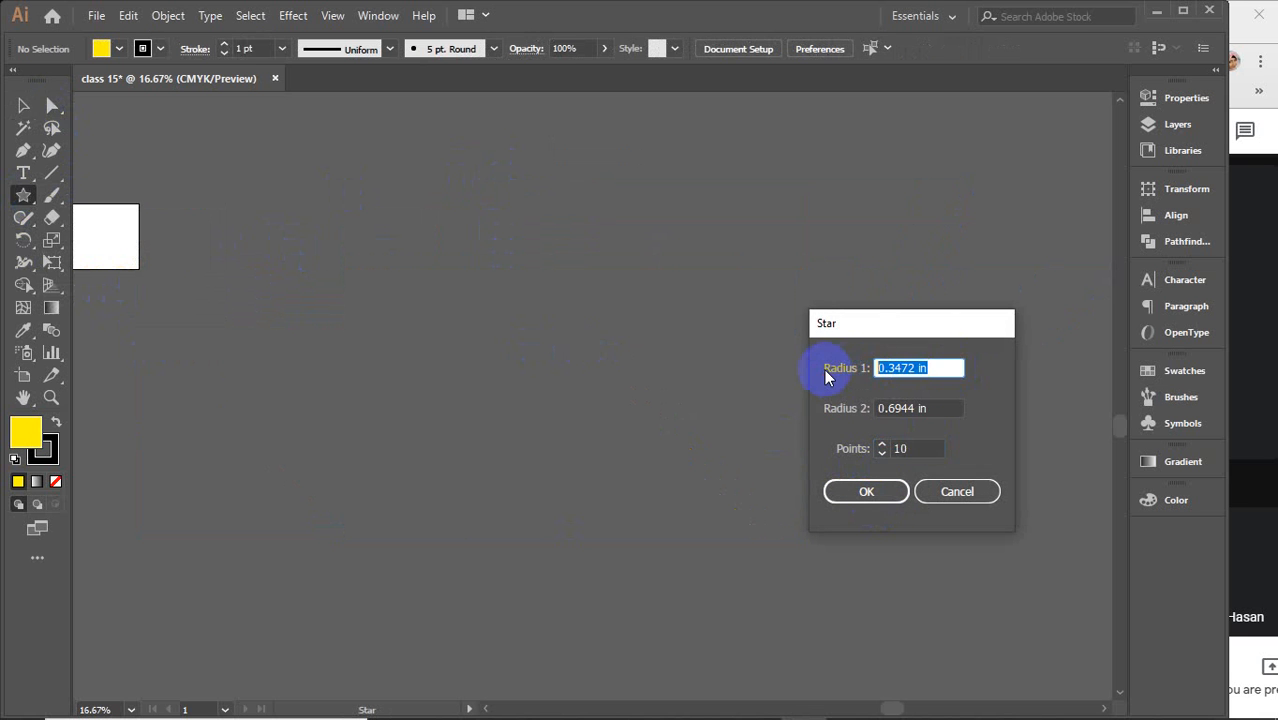
pyautogui.write('5')
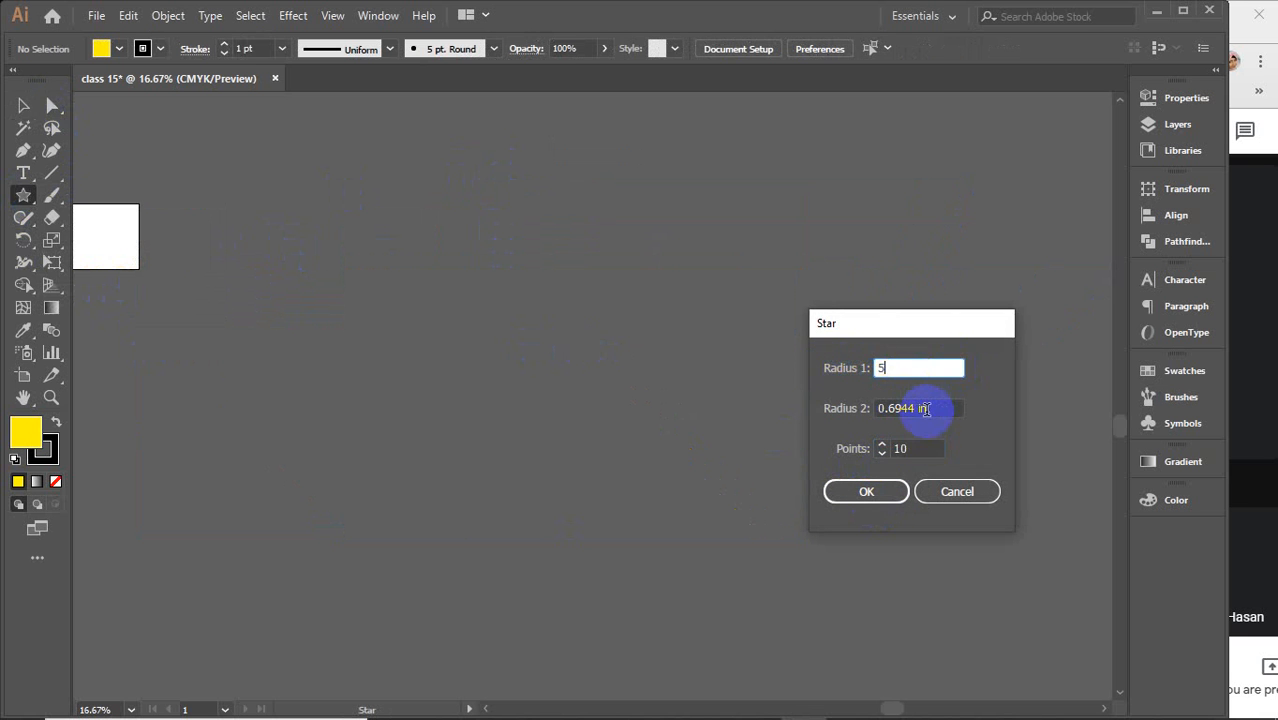
pyautogui.moveTo(935, 410); pyautogui.dragTo(838, 415)
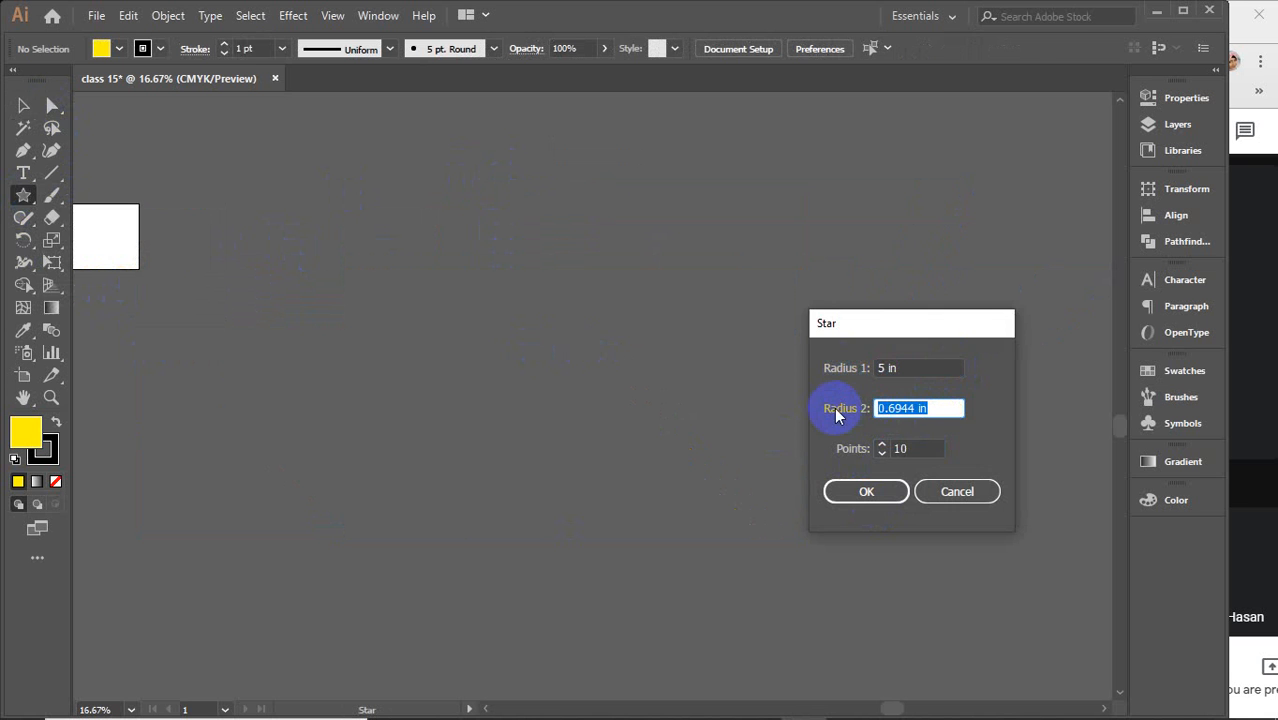
pyautogui.write('4')
pyautogui.press('Return')
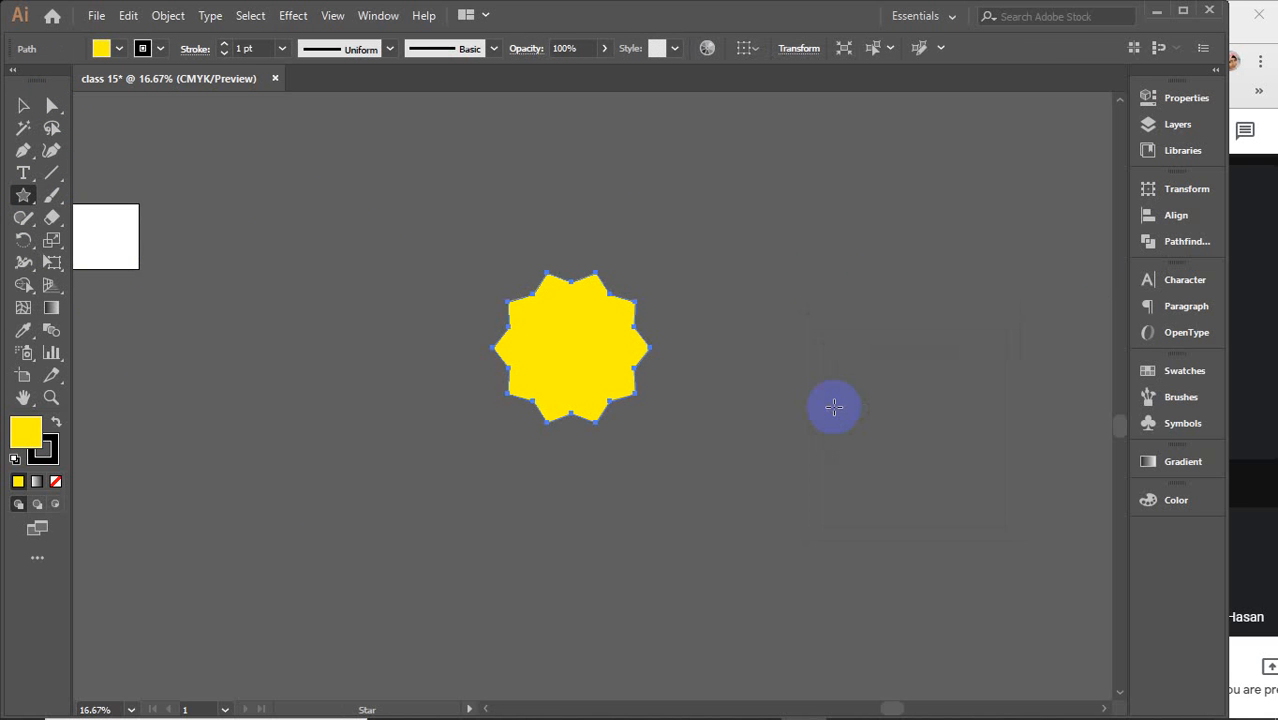
pyautogui.press('Delete')
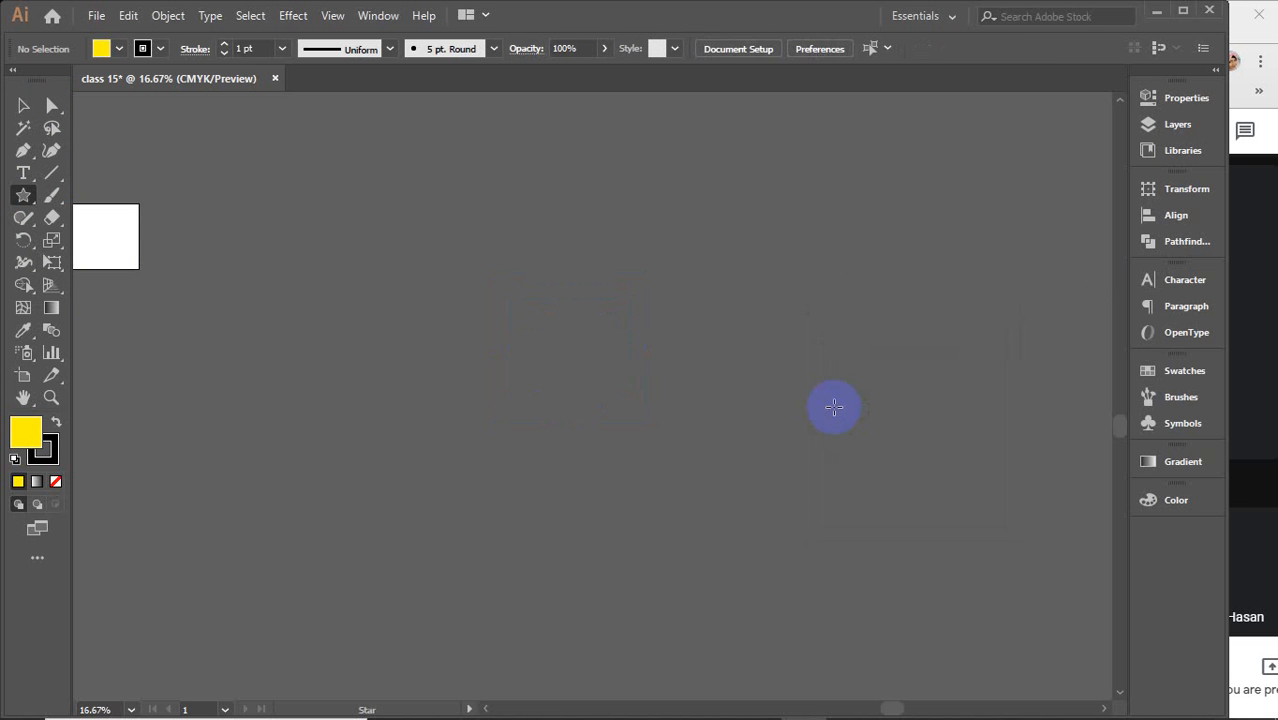
# Draw another star with Radius 2 set to 4 in, then undo it
pyautogui.click(707, 374)
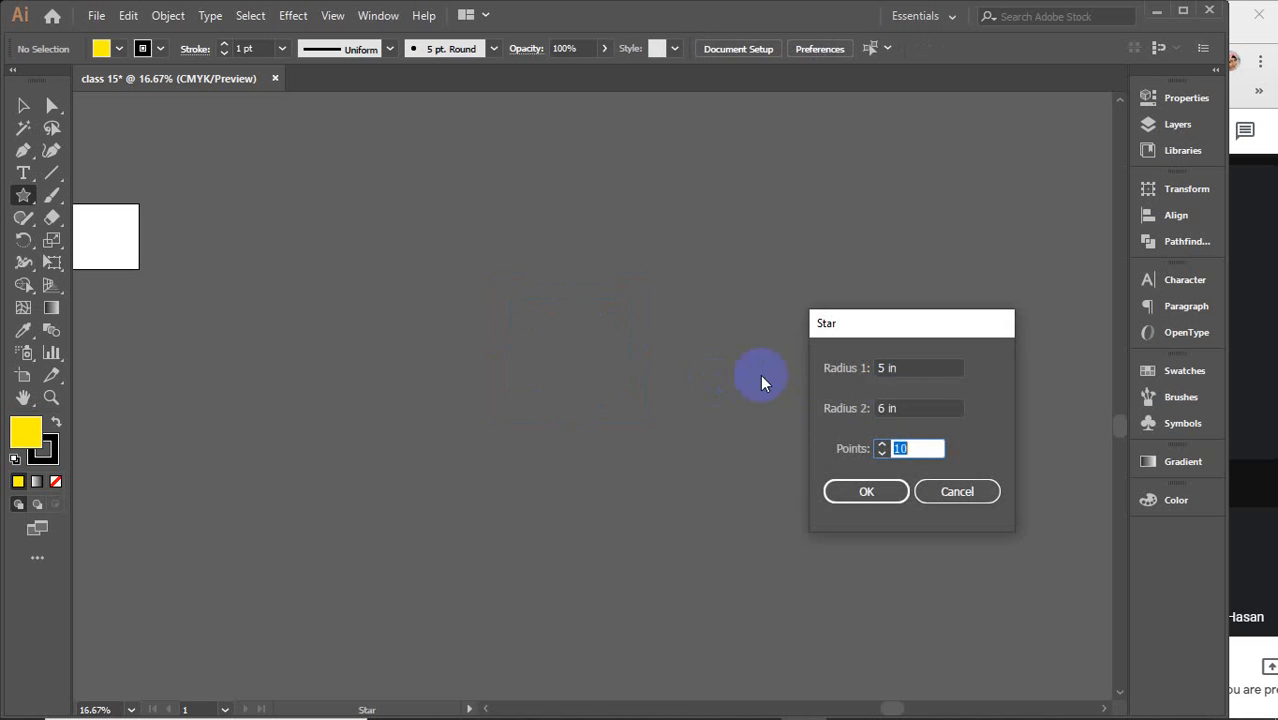
pyautogui.doubleClick(910, 405)
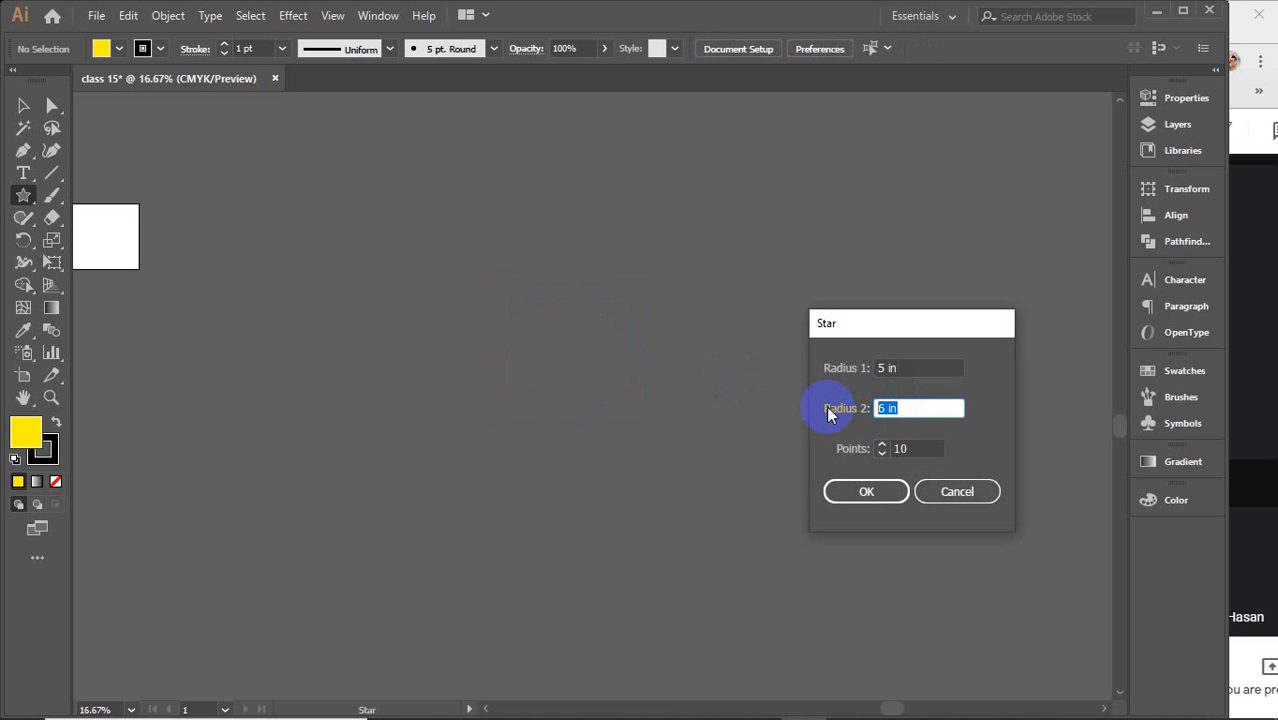
pyautogui.write('4')
pyautogui.press('Return')
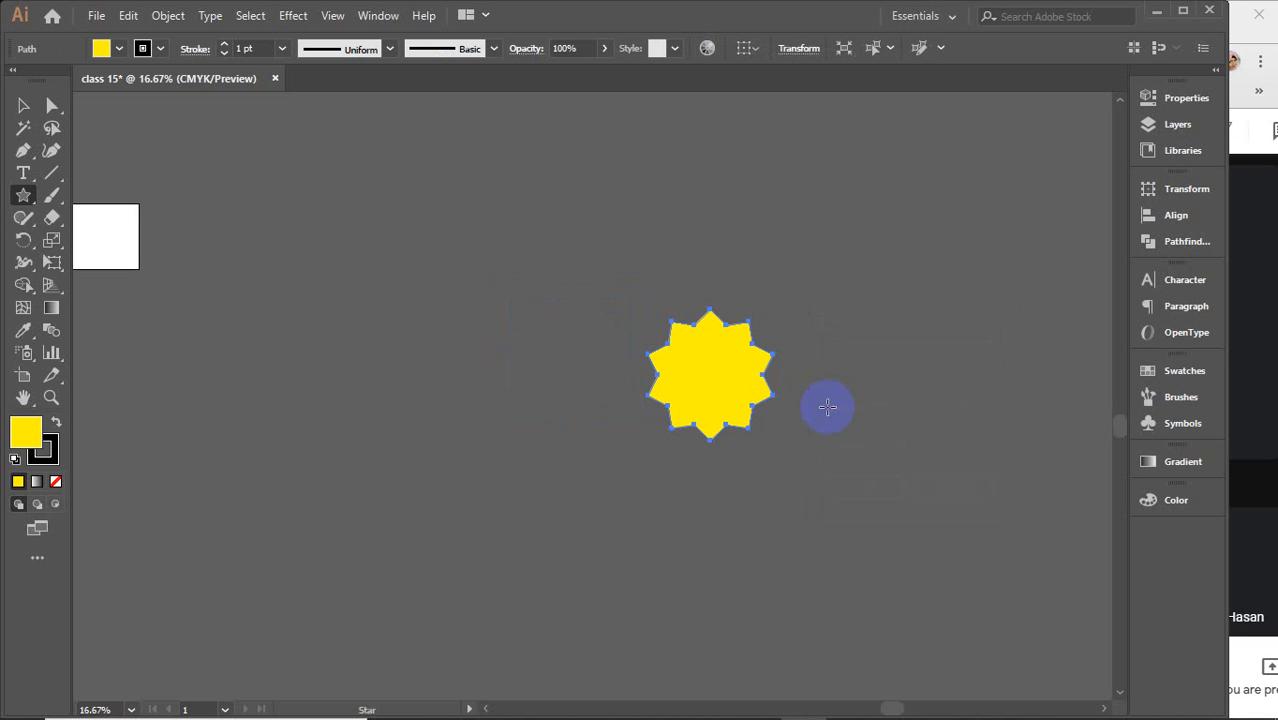
pyautogui.hotkey('ctrl', 'z')
# Draw a 10-point star with Radius 1 of 5 in and Radius 2 of 3 in
pyautogui.click(827, 406)
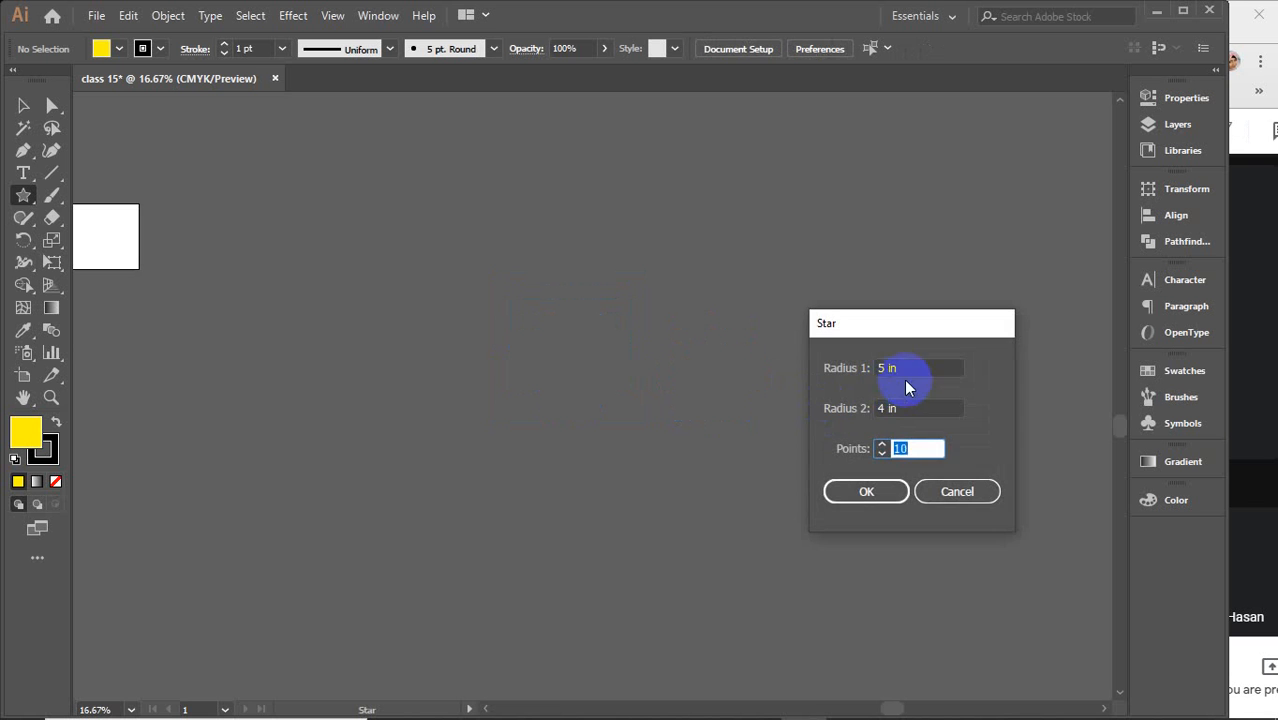
pyautogui.doubleClick(904, 408)
pyautogui.write('3')
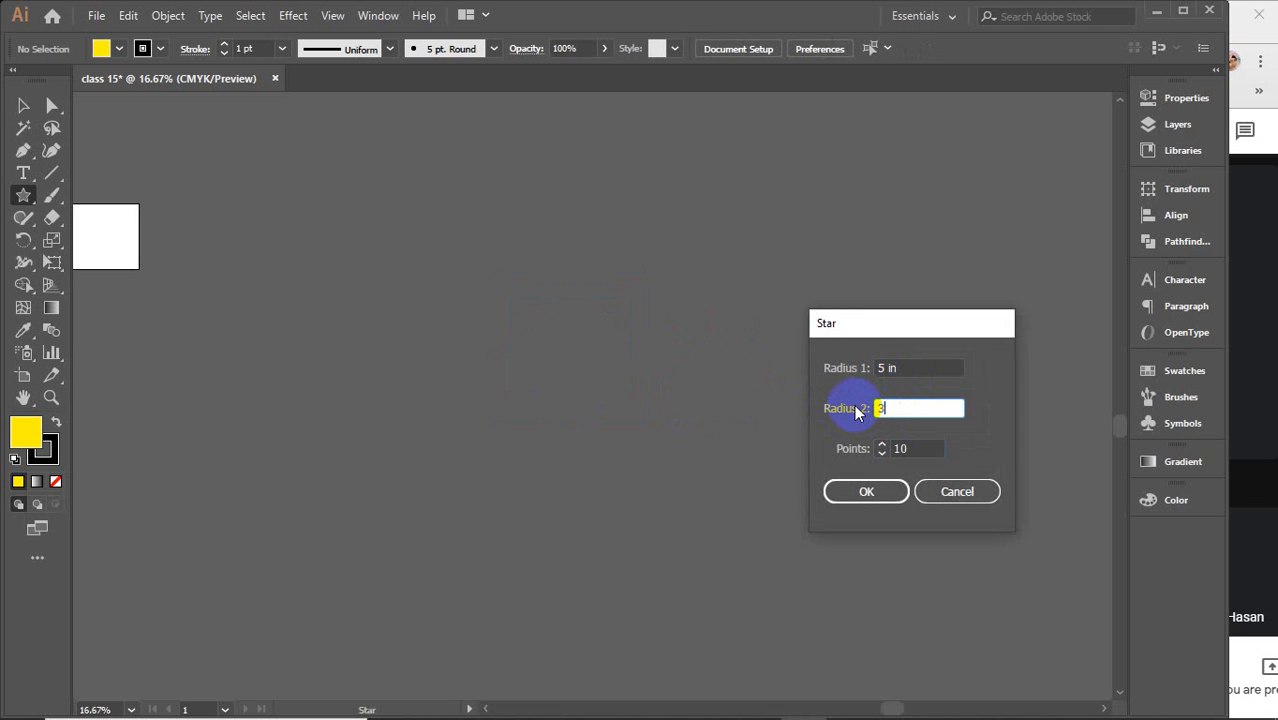
pyautogui.press('Return')
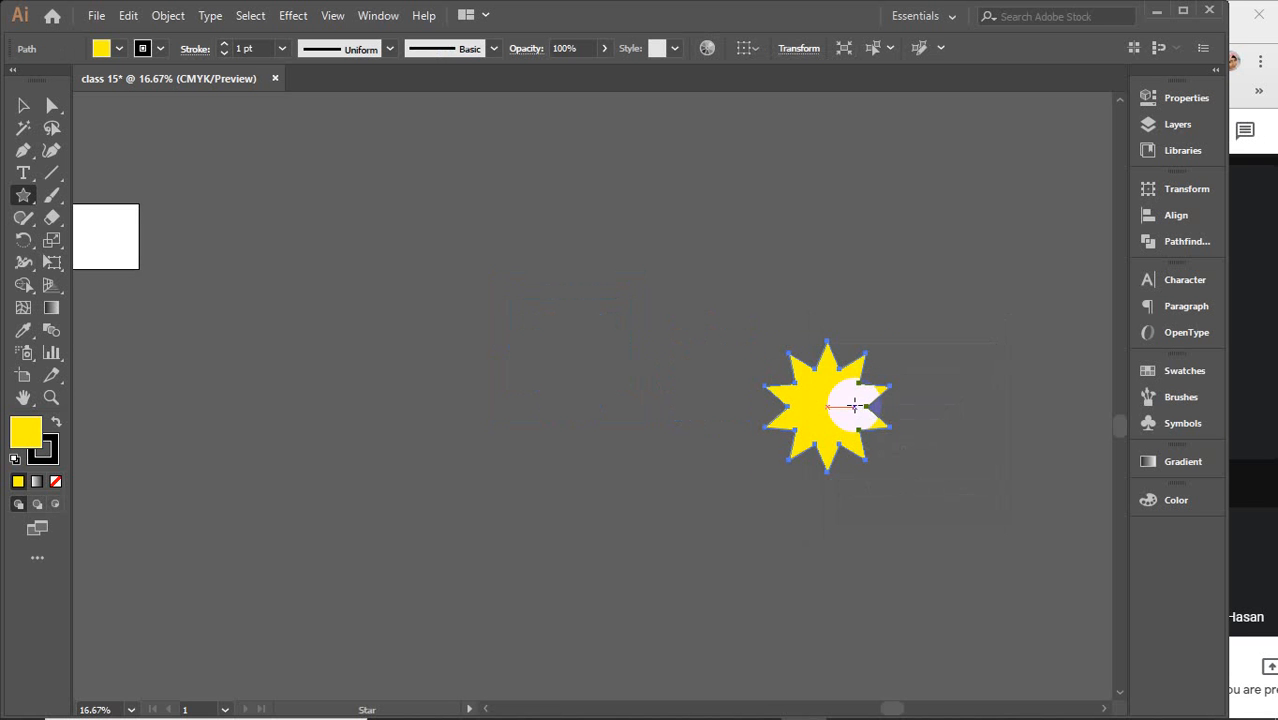
# Move the star toward the centre of the canvas and enlarge it from its corner handle
pyautogui.press('v')
pyautogui.moveTo(855, 405); pyautogui.dragTo(646, 340)
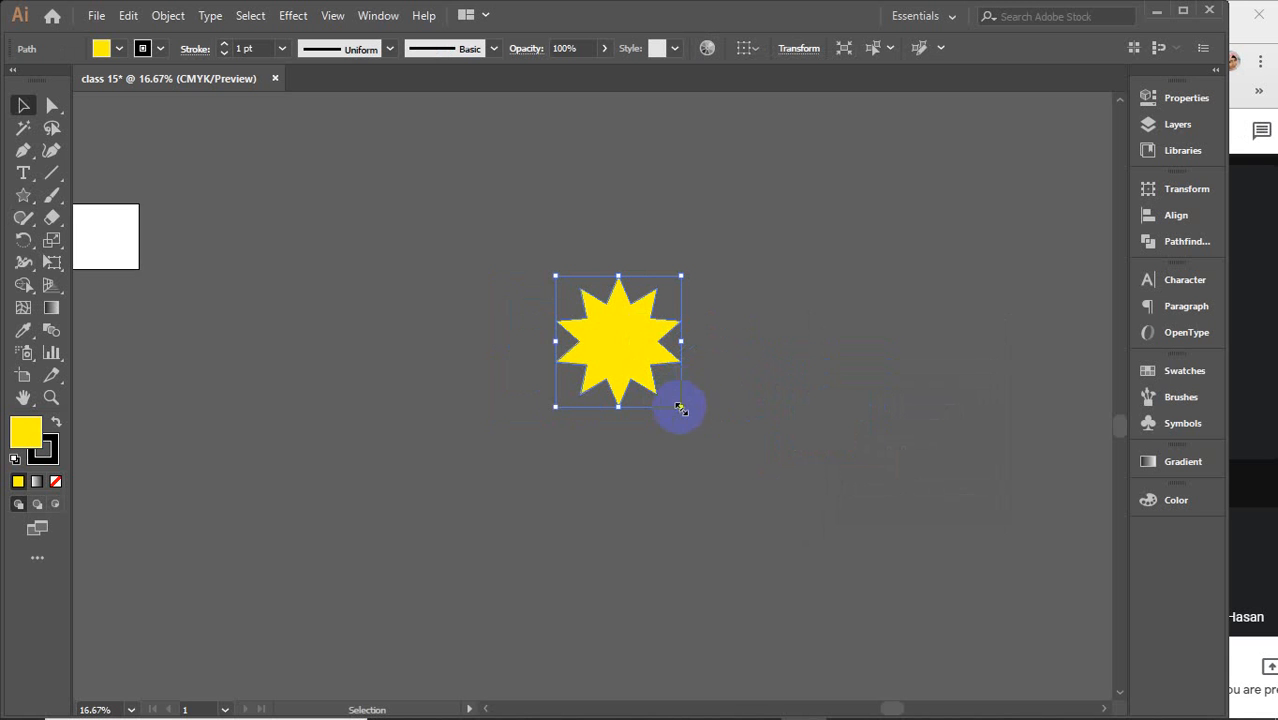
pyautogui.hotkey('ctrl', '=')
pyautogui.hotkey('ctrl', '=')
pyautogui.hotkey('ctrl', '=')
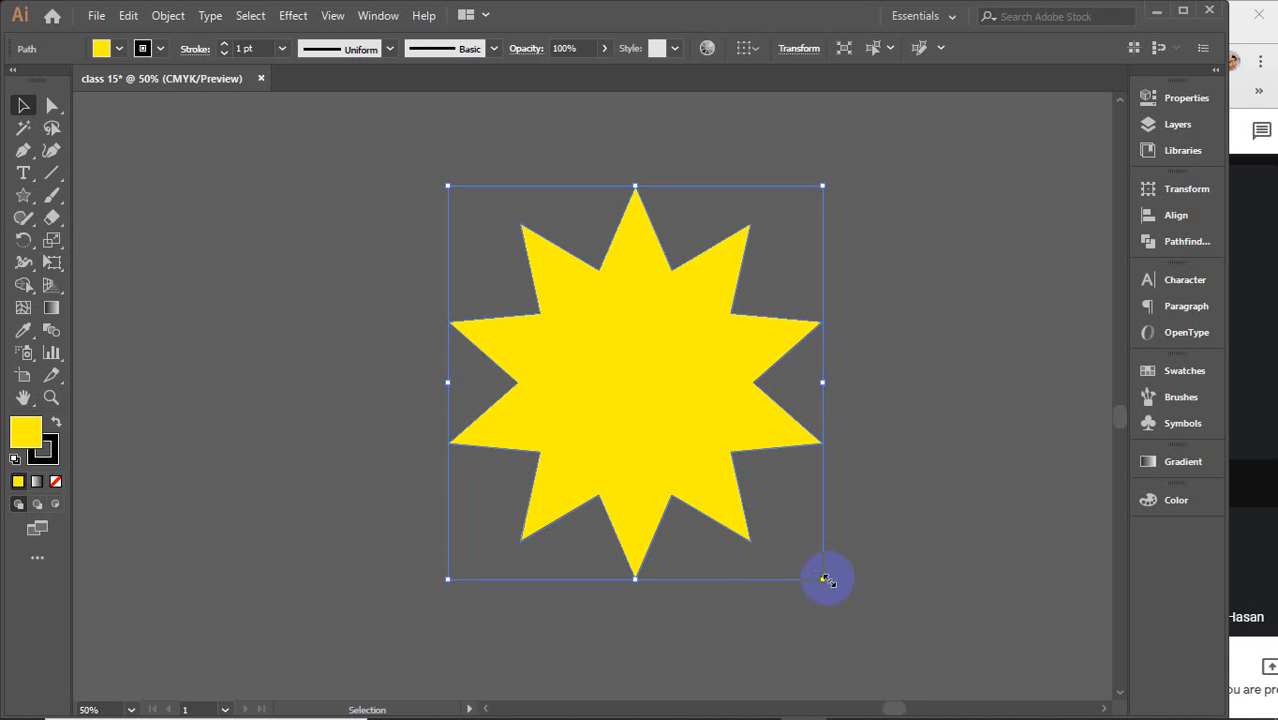
pyautogui.moveTo(824, 579); pyautogui.dragTo(889, 652)
pyautogui.click(933, 449)
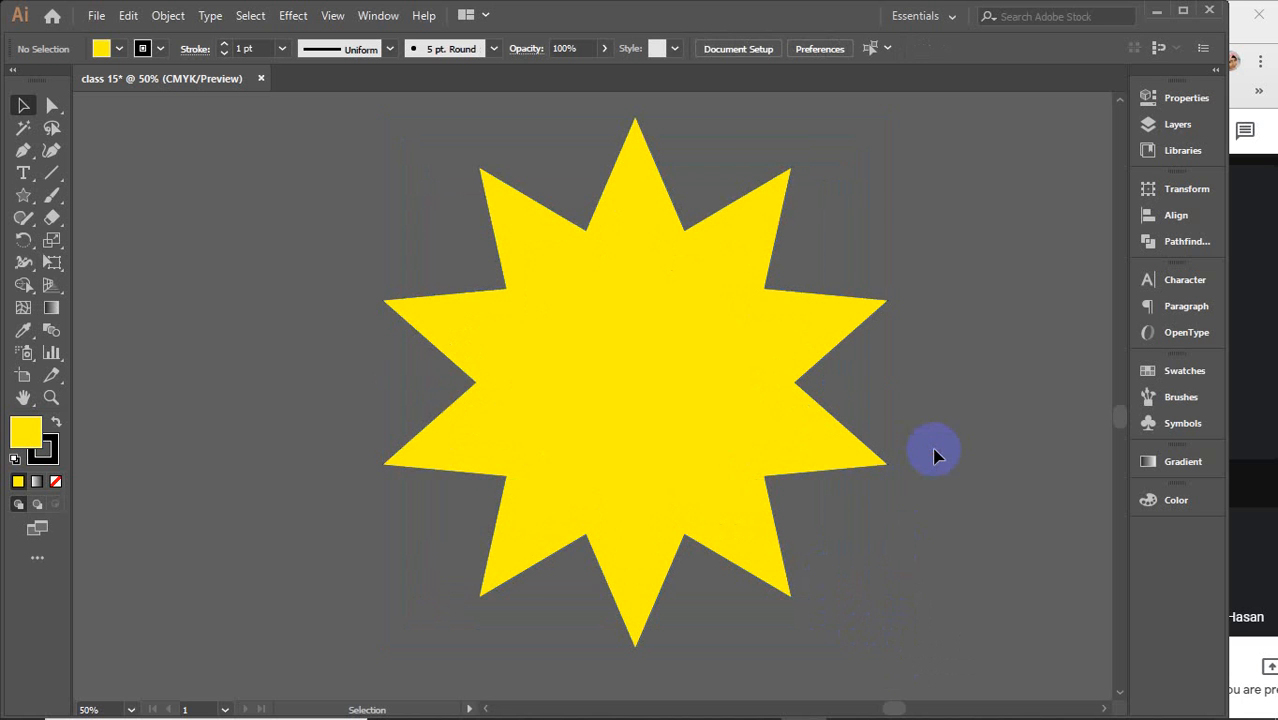
# Select the star's anchors and try rounding its corners with the corner widget, then undo the rounding
pyautogui.click(586, 335)
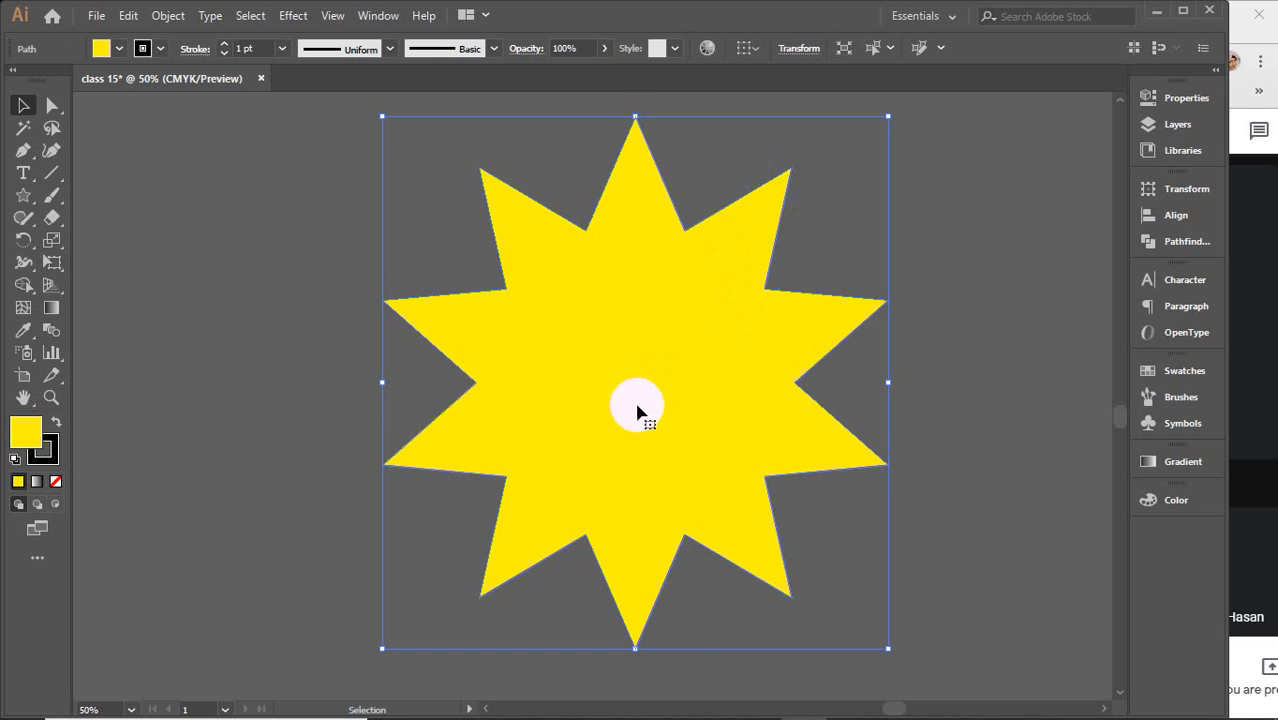
pyautogui.press('a')
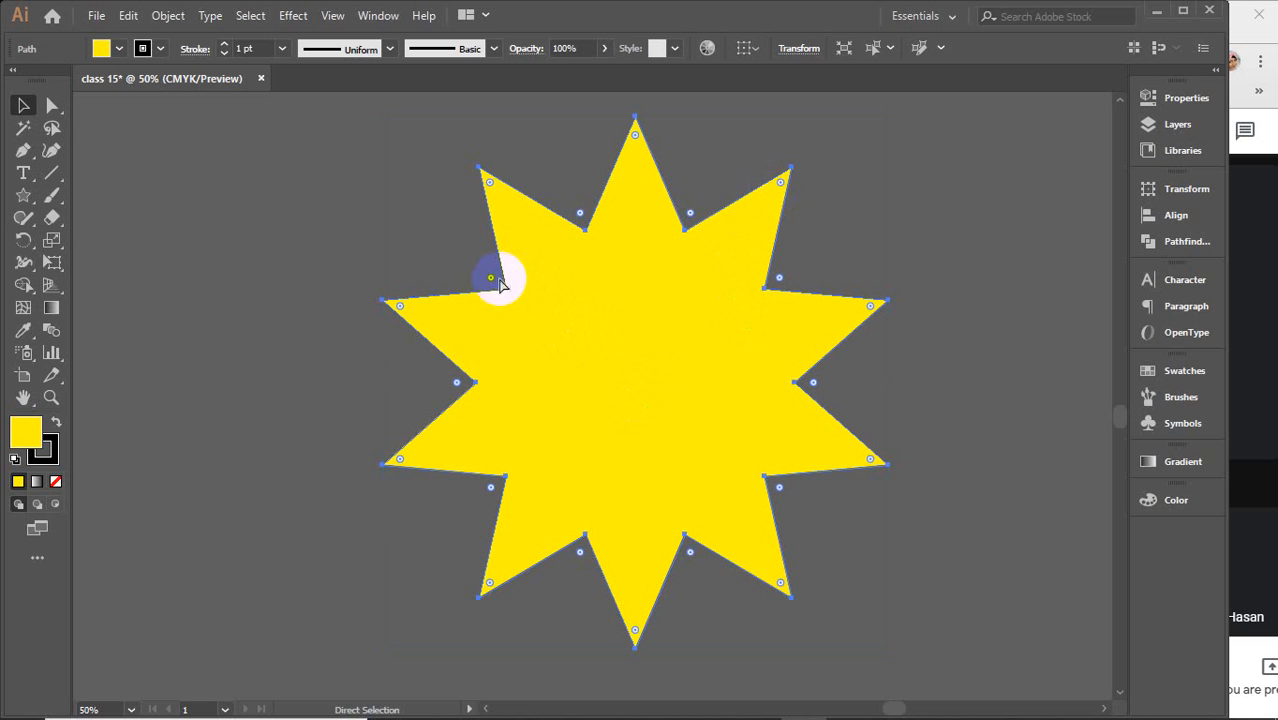
pyautogui.press('v')
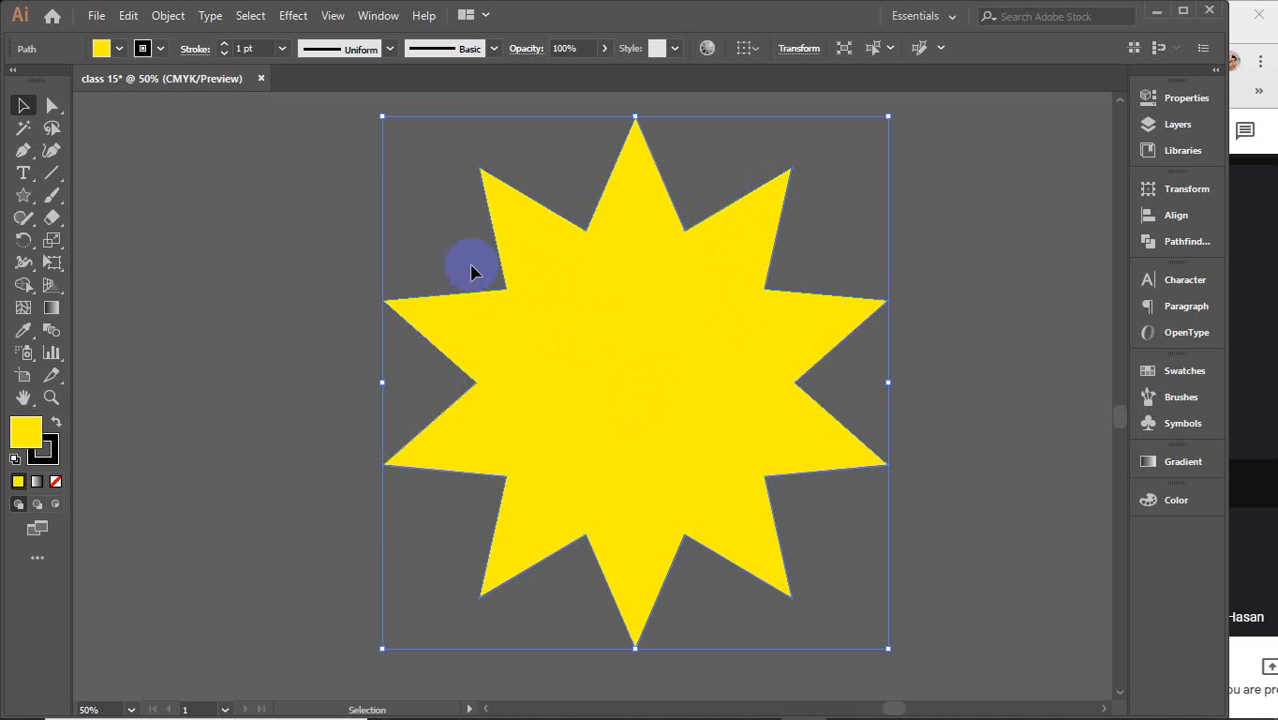
pyautogui.click(51, 105)
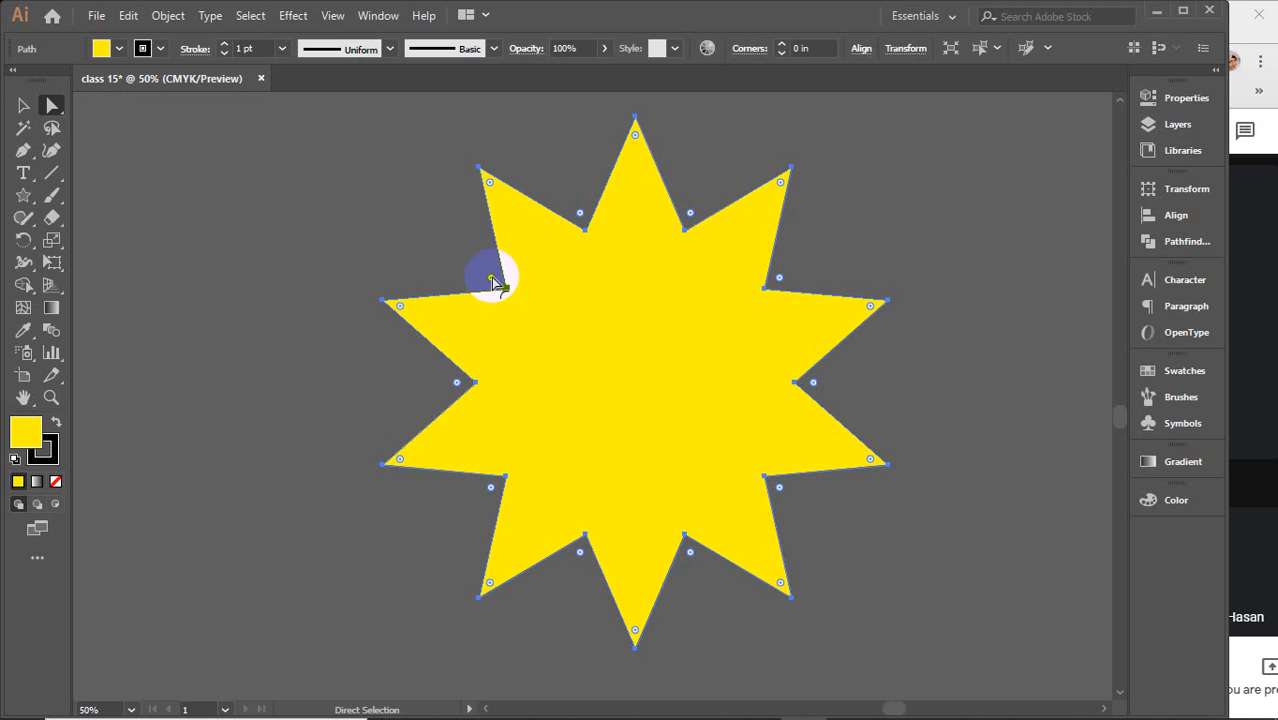
pyautogui.moveTo(492, 280)
pyautogui.mouseDown()
pyautogui.moveTo(474, 262)
pyautogui.moveTo(493, 252)
pyautogui.moveTo(491, 286)
pyautogui.moveTo(533, 342)
pyautogui.mouseUp()
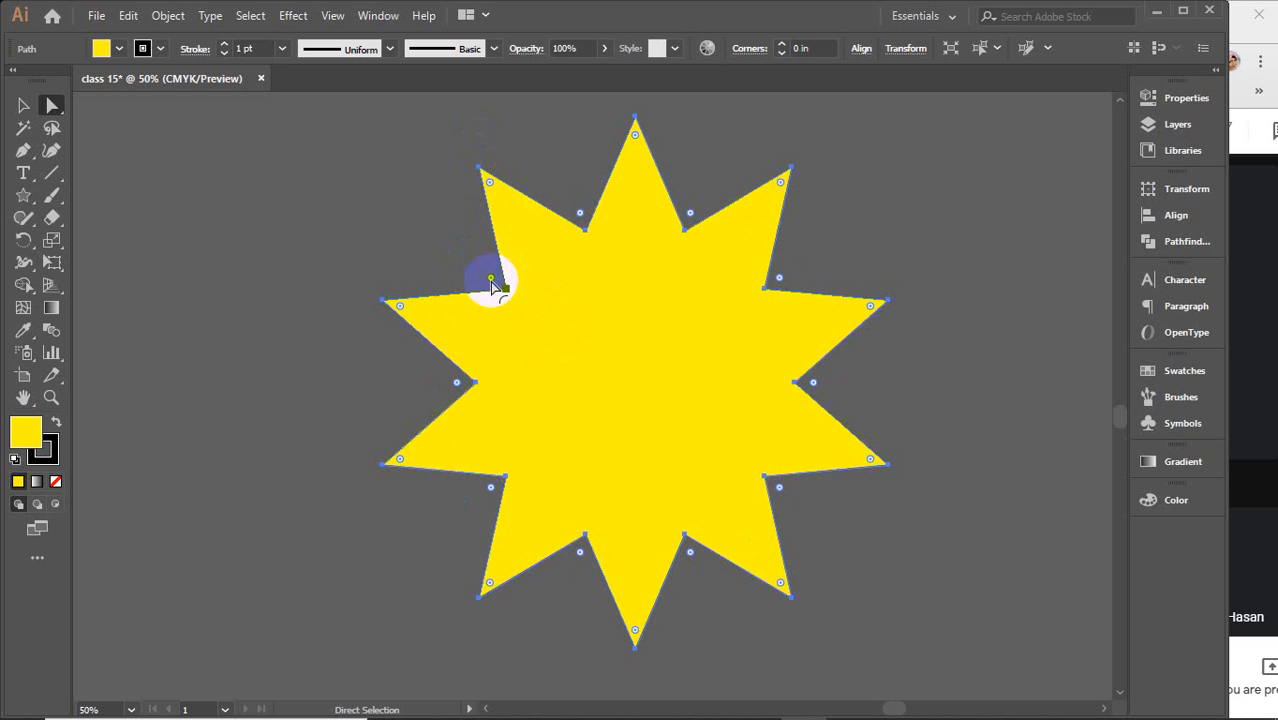
pyautogui.moveTo(488, 277)
pyautogui.mouseDown()
pyautogui.moveTo(466, 262)
pyautogui.moveTo(478, 268)
pyautogui.mouseUp()
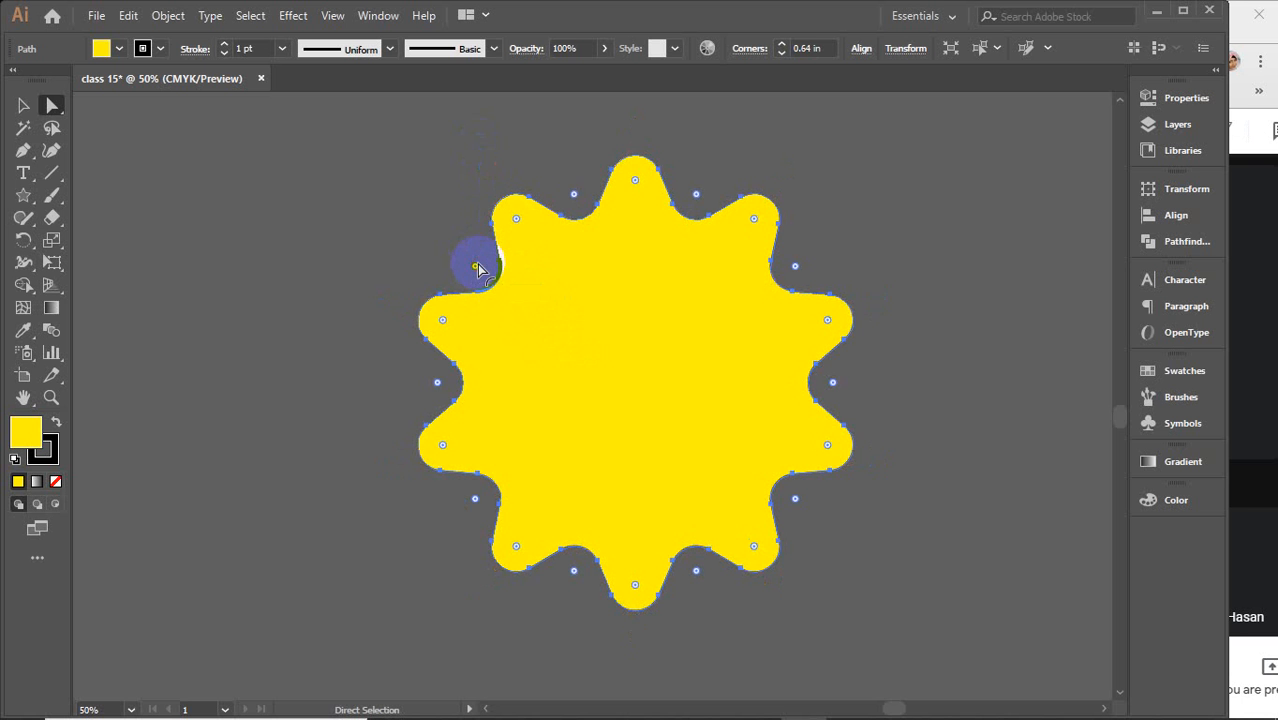
pyautogui.hotkey('ctrl', 'z')
pyautogui.hotkey('ctrl', 'z')
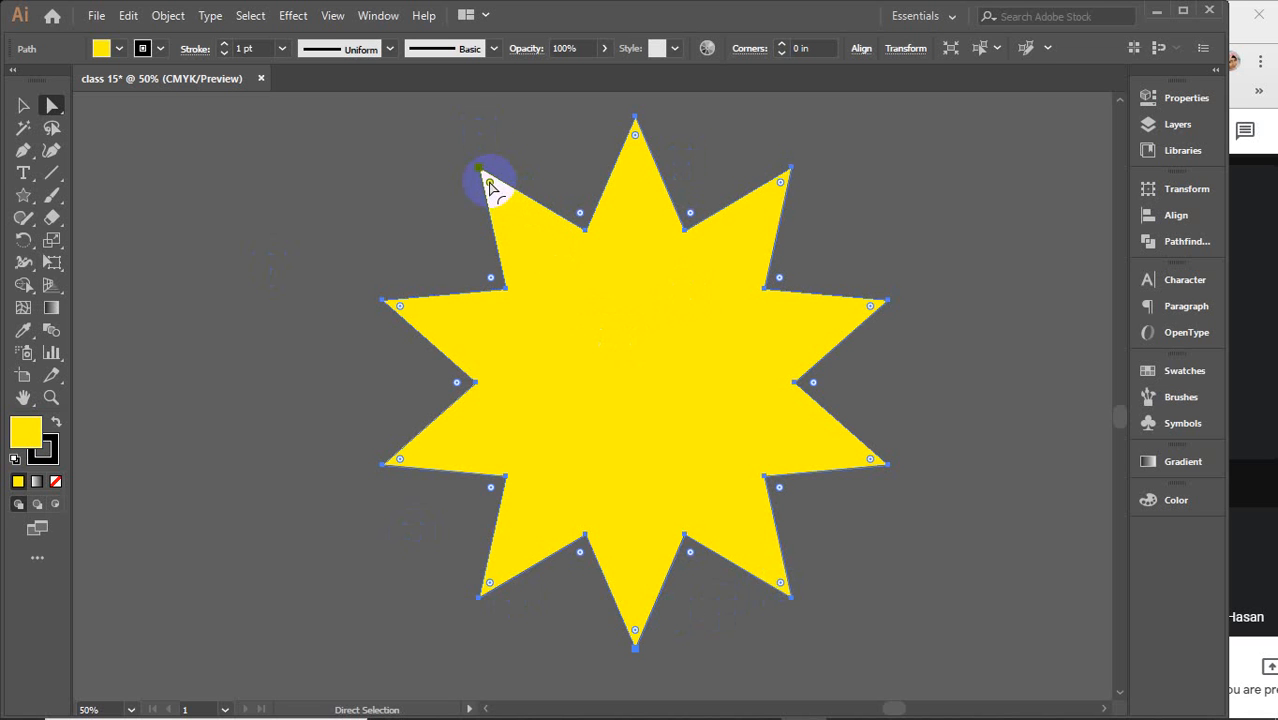
# Round the corners of the upper-left and top spikes with their corner widgets, then undo both changes
pyautogui.moveTo(489, 186); pyautogui.dragTo(500, 202)
pyautogui.moveTo(635, 135); pyautogui.dragTo(634, 185)
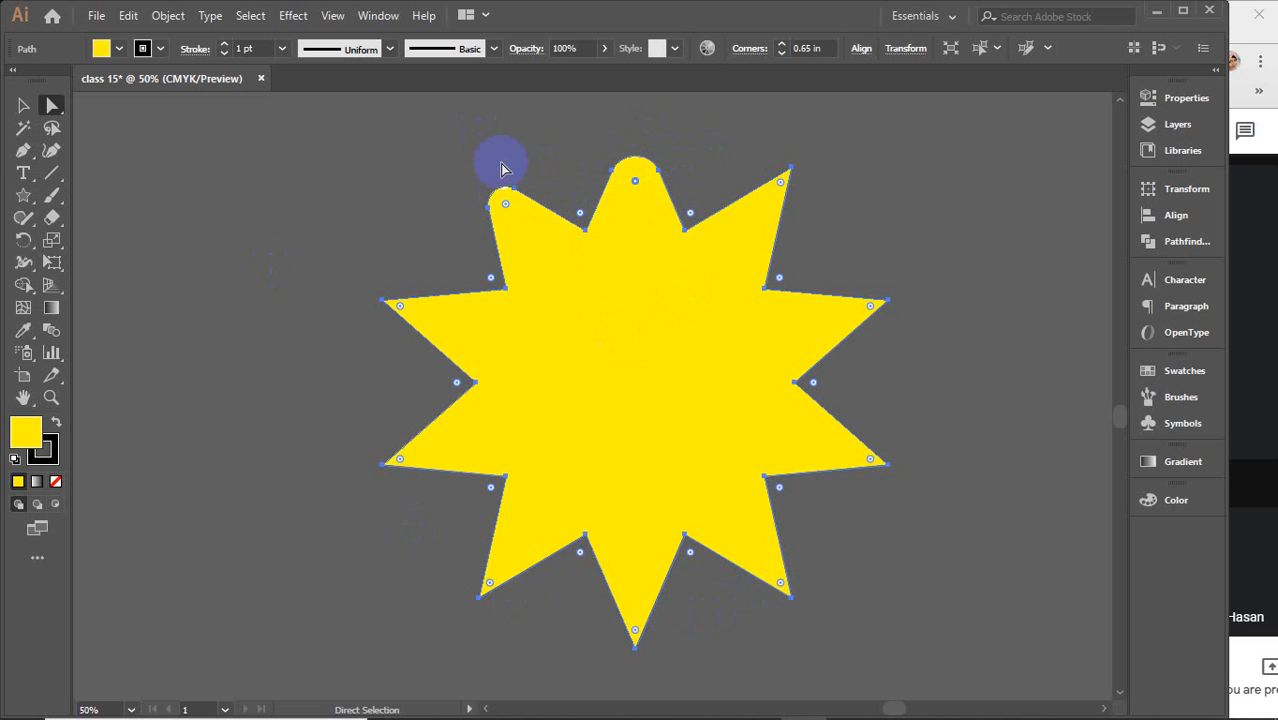
pyautogui.hotkey('ctrl', 'z')
pyautogui.hotkey('ctrl', 'z')
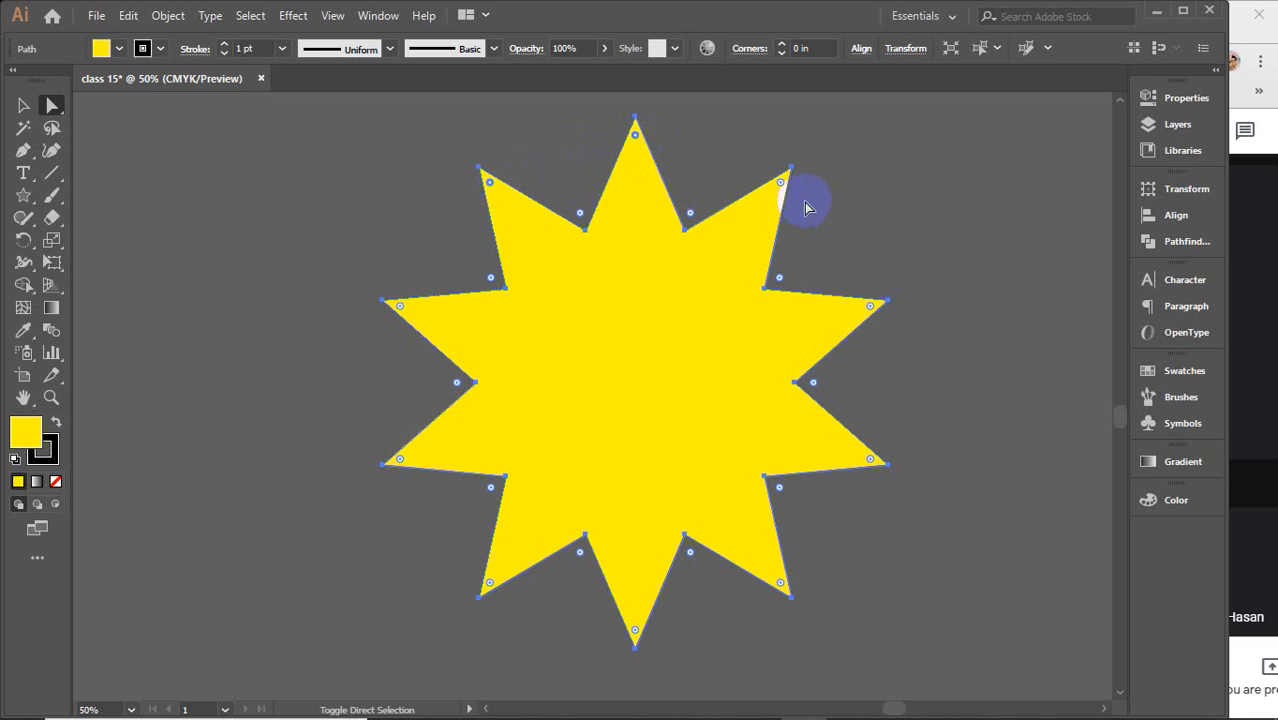
# Select an outer anchor, round all the star's corners about 0.74 in, then undo it
pyautogui.click(872, 302)
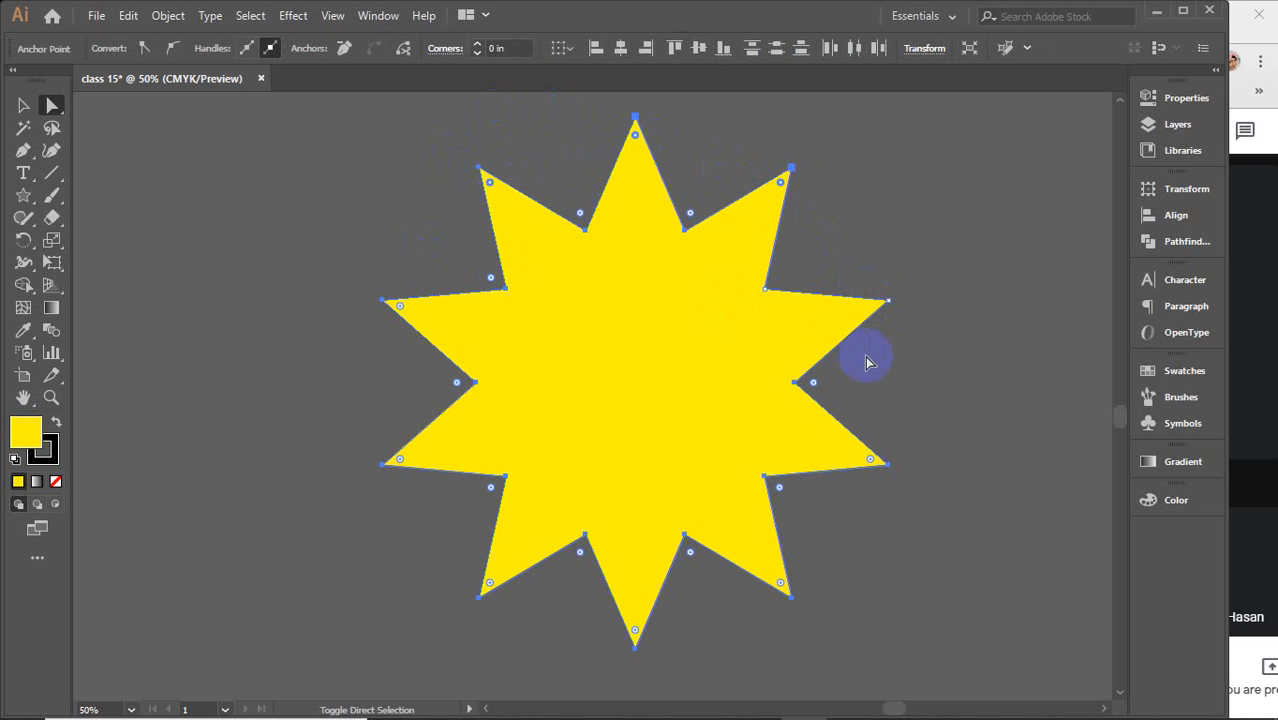
pyautogui.click(866, 311)
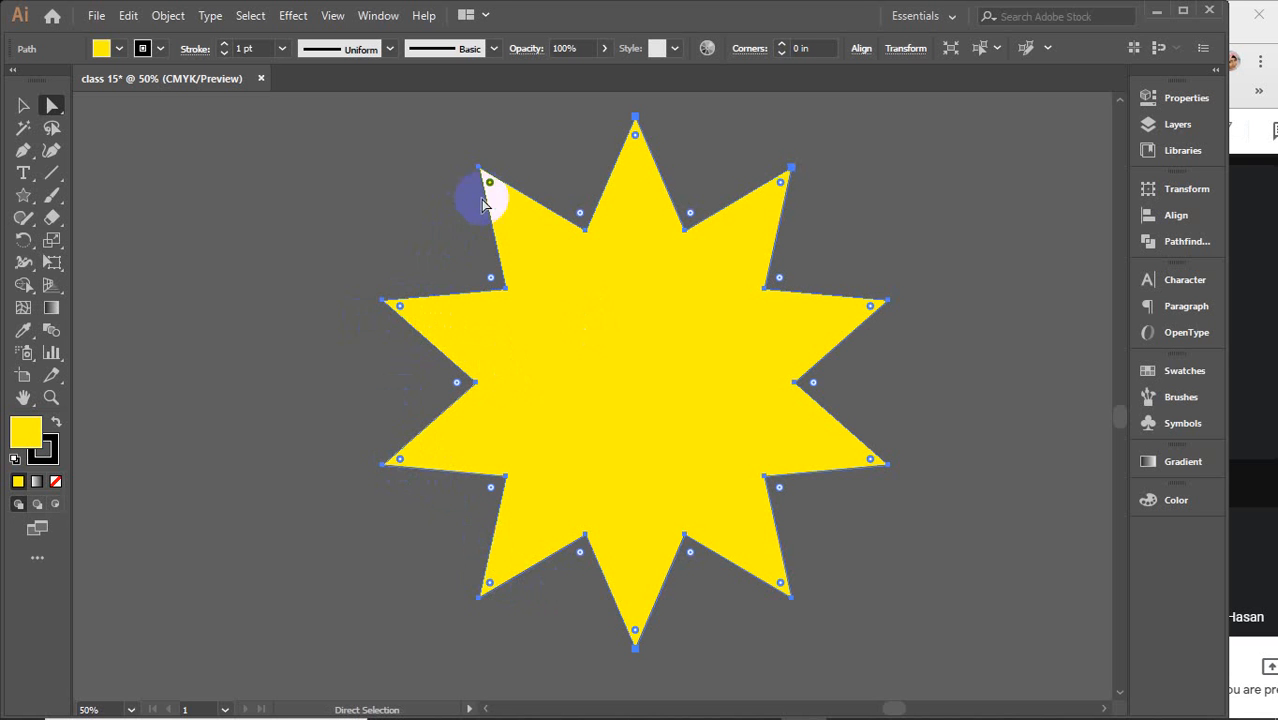
pyautogui.moveTo(400, 305); pyautogui.dragTo(447, 347)
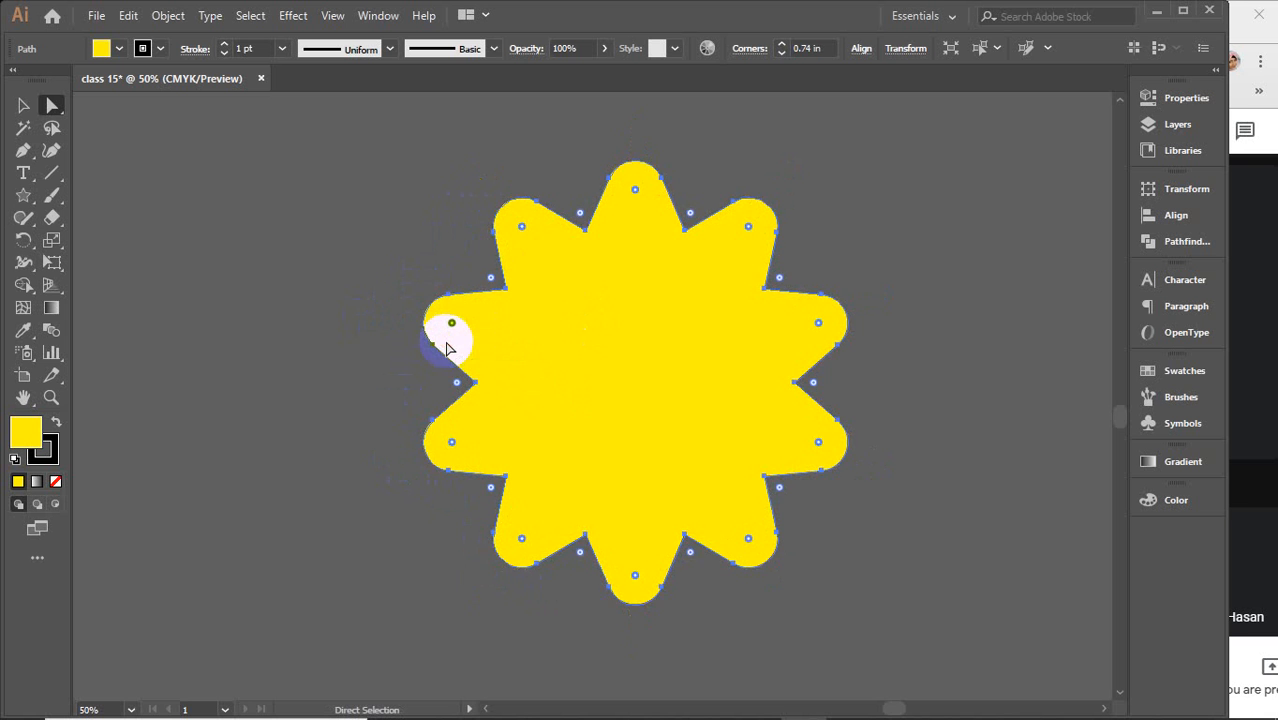
pyautogui.press('ctrl')
pyautogui.hotkey('ctrl', 'z')
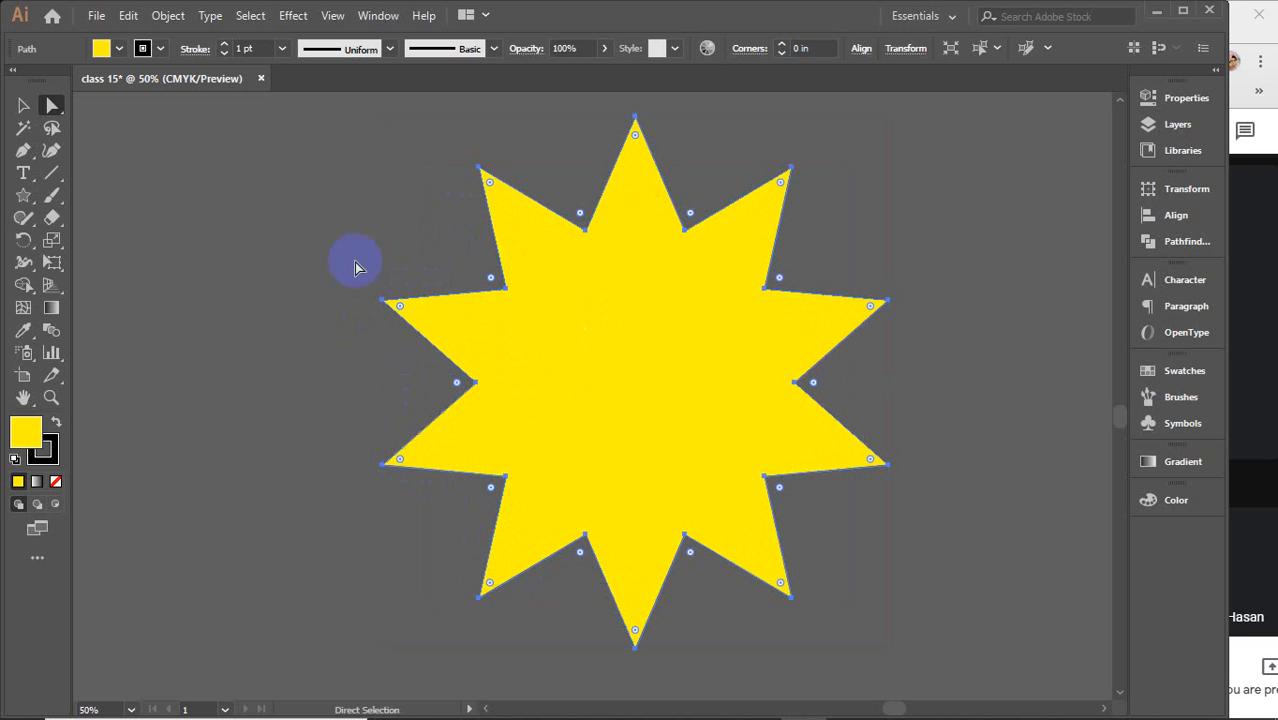
# Lasso-select anchors of the star and round its corners about 1.37 in into a scalloped shape
pyautogui.click(51, 130)
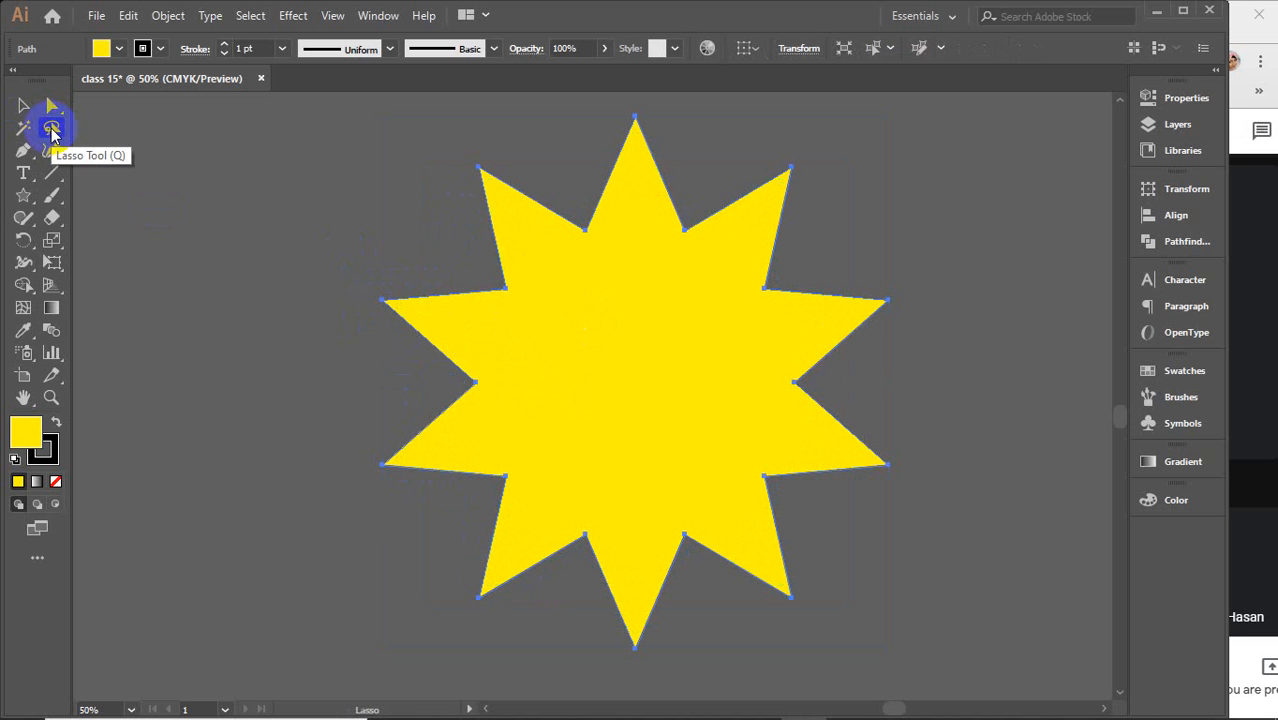
pyautogui.moveTo(446, 229)
pyautogui.mouseDown()
pyautogui.moveTo(582, 175)
pyautogui.moveTo(699, 170)
pyautogui.moveTo(786, 231)
pyautogui.moveTo(842, 321)
pyautogui.moveTo(842, 432)
pyautogui.moveTo(819, 490)
pyautogui.moveTo(772, 547)
pyautogui.moveTo(736, 573)
pyautogui.moveTo(588, 591)
pyautogui.moveTo(521, 566)
pyautogui.moveTo(481, 525)
pyautogui.moveTo(441, 459)
pyautogui.moveTo(408, 278)
pyautogui.moveTo(363, 281)
pyautogui.moveTo(345, 323)
pyautogui.moveTo(350, 459)
pyautogui.moveTo(397, 569)
pyautogui.moveTo(441, 610)
pyautogui.moveTo(520, 650)
pyautogui.moveTo(670, 679)
pyautogui.moveTo(835, 631)
pyautogui.moveTo(972, 451)
pyautogui.moveTo(965, 324)
pyautogui.moveTo(920, 224)
pyautogui.moveTo(837, 159)
pyautogui.moveTo(741, 119)
pyautogui.moveTo(661, 105)
pyautogui.moveTo(581, 231)
pyautogui.moveTo(464, 241)
pyautogui.moveTo(416, 276)
pyautogui.moveTo(417, 331)
pyautogui.moveTo(450, 344)
pyautogui.mouseUp()
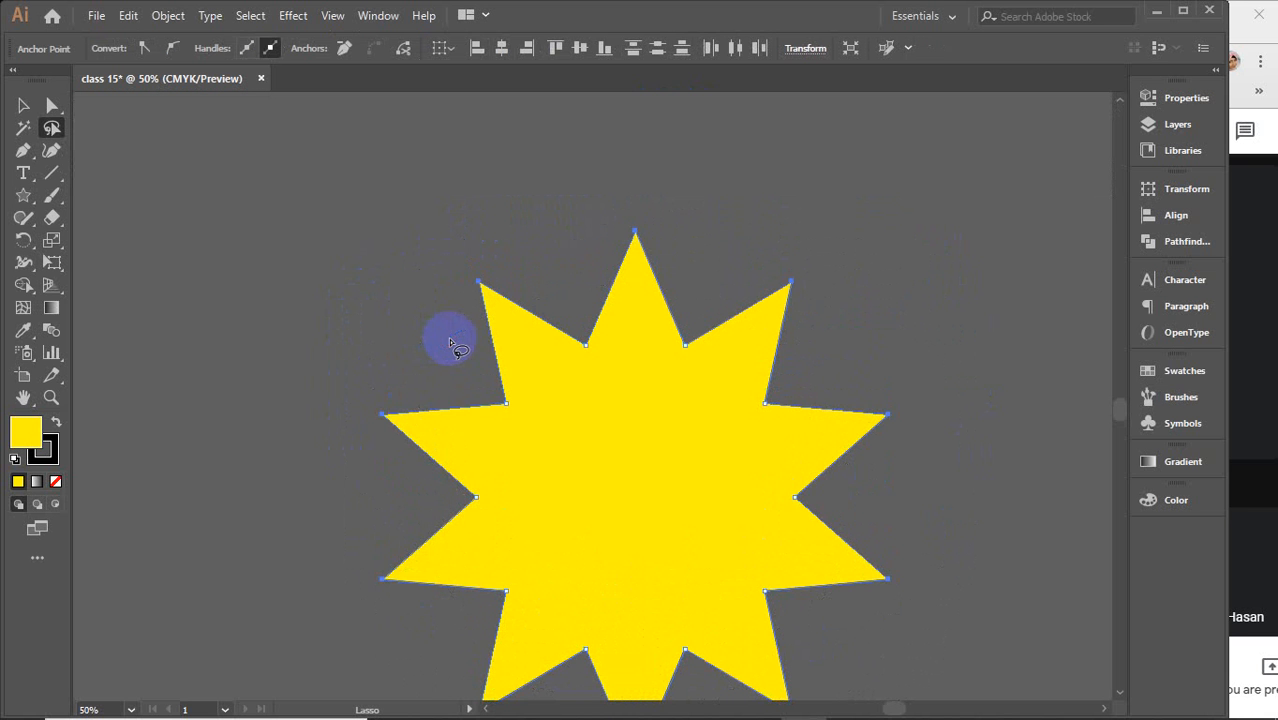
pyautogui.scroll(-1, 450, 342)
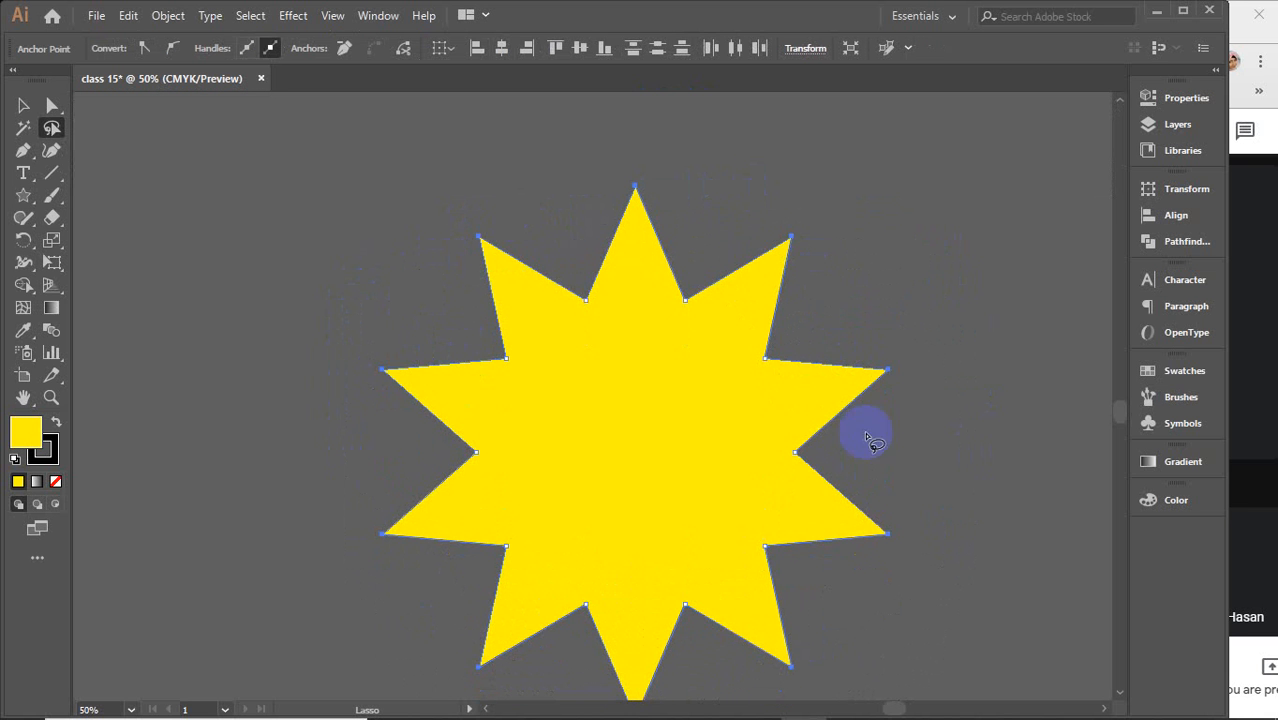
pyautogui.scroll(-2, 322, 517)
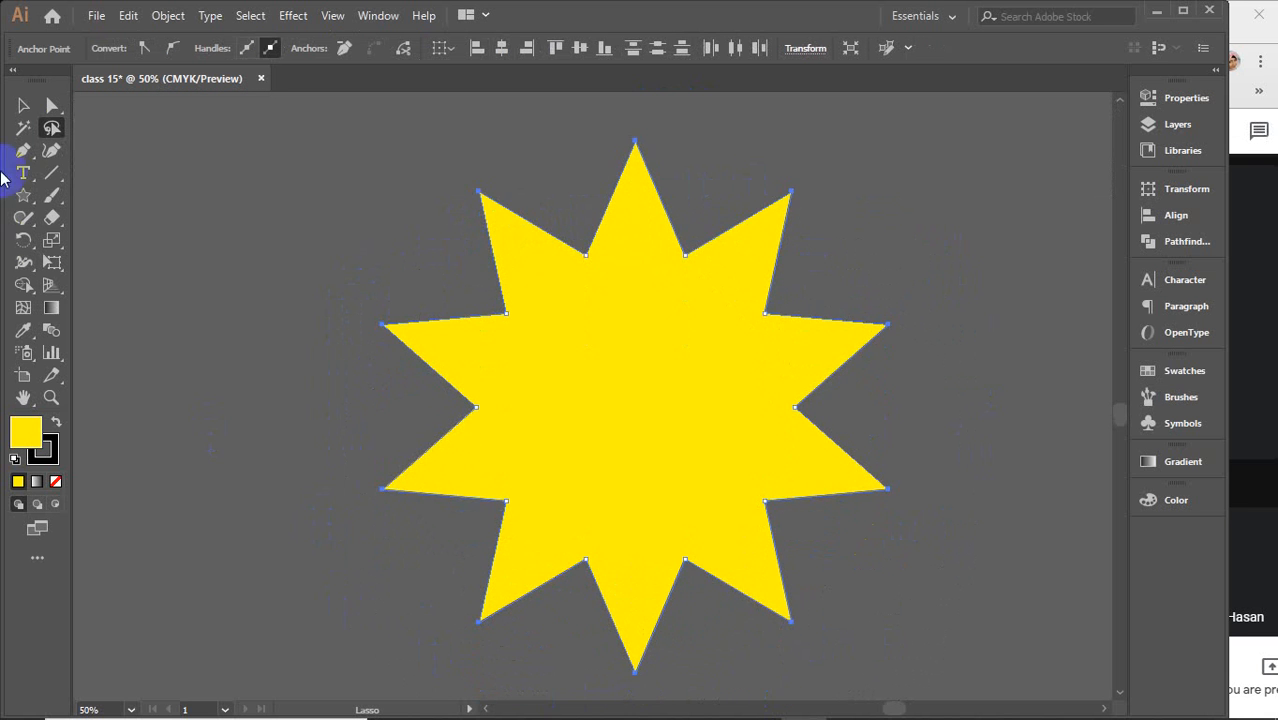
pyautogui.click(53, 108)
pyautogui.moveTo(483, 206)
pyautogui.mouseDown()
pyautogui.moveTo(528, 272)
pyautogui.moveTo(533, 333)
pyautogui.mouseUp()
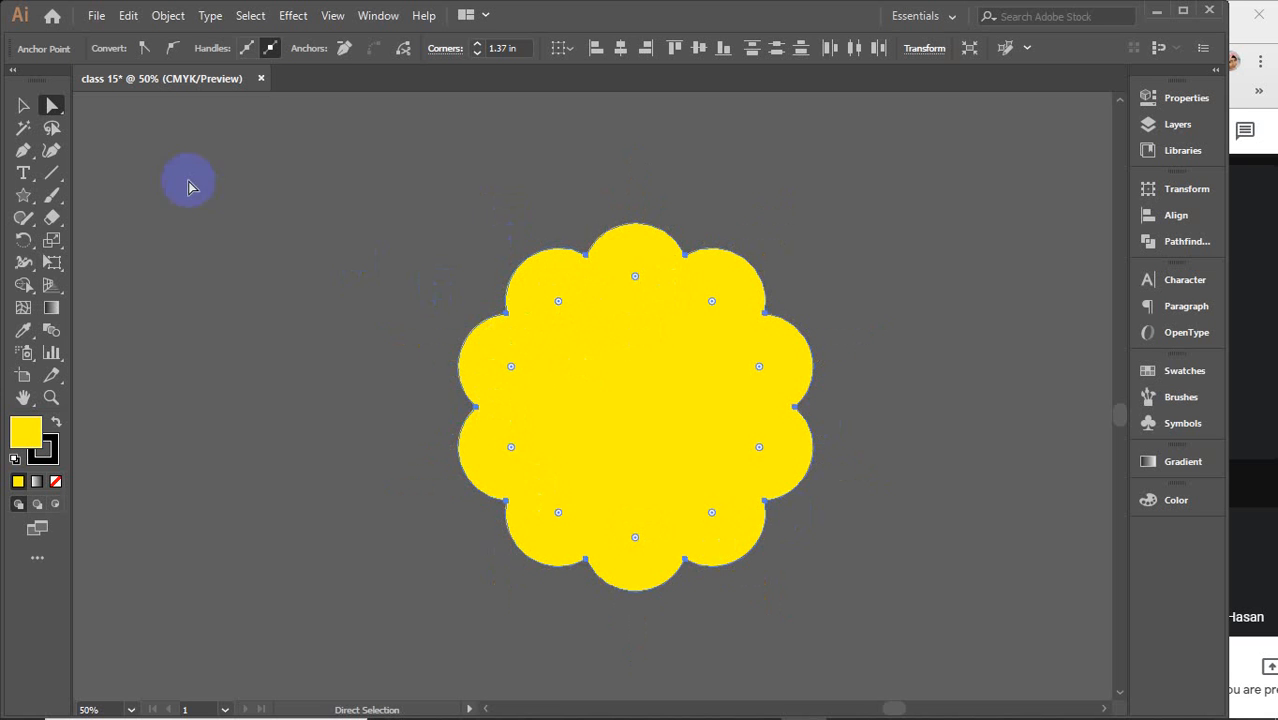
# Reselect the scalloped shape's anchors and drag a corner widget back to restore sharp star points
pyautogui.click(52, 128)
pyautogui.moveTo(675, 300)
pyautogui.mouseDown()
pyautogui.moveTo(647, 279)
pyautogui.moveTo(570, 268)
pyautogui.moveTo(498, 368)
pyautogui.moveTo(502, 460)
pyautogui.moveTo(522, 500)
pyautogui.moveTo(569, 538)
pyautogui.moveTo(701, 529)
pyautogui.moveTo(739, 506)
pyautogui.moveTo(777, 422)
pyautogui.moveTo(767, 358)
pyautogui.moveTo(738, 307)
pyautogui.moveTo(677, 273)
pyautogui.moveTo(565, 275)
pyautogui.mouseUp()
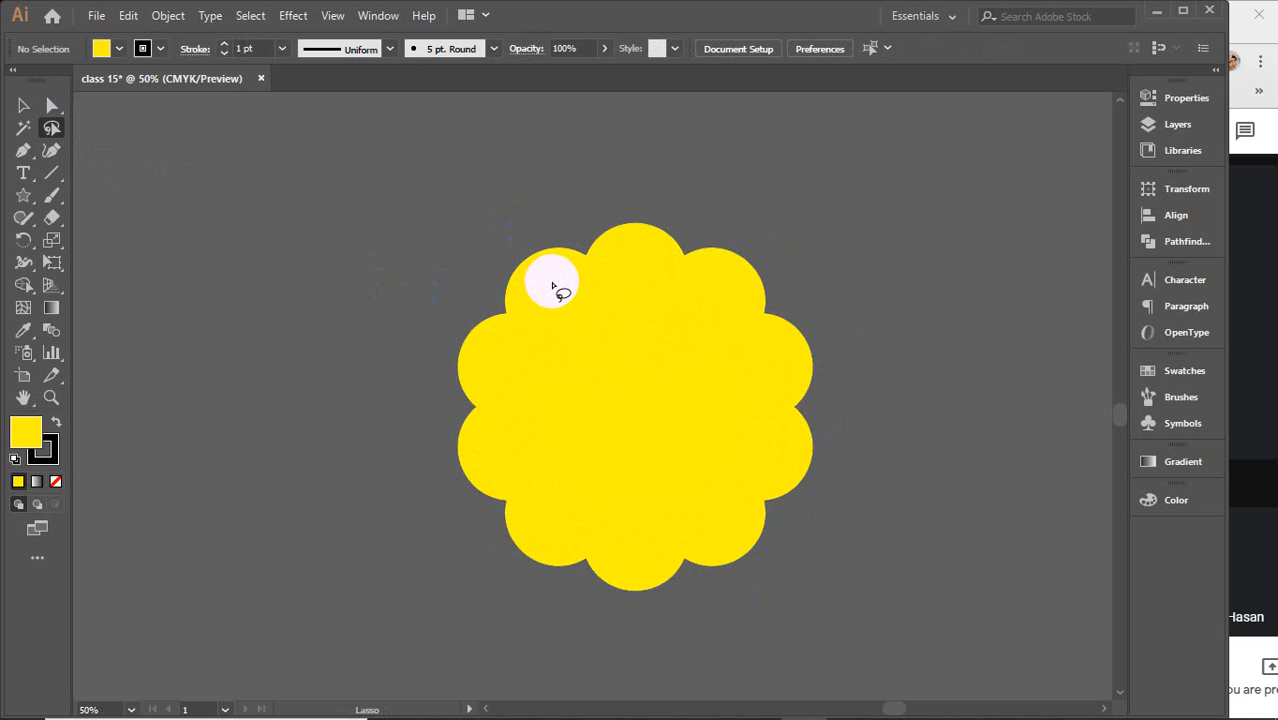
pyautogui.click(51, 106)
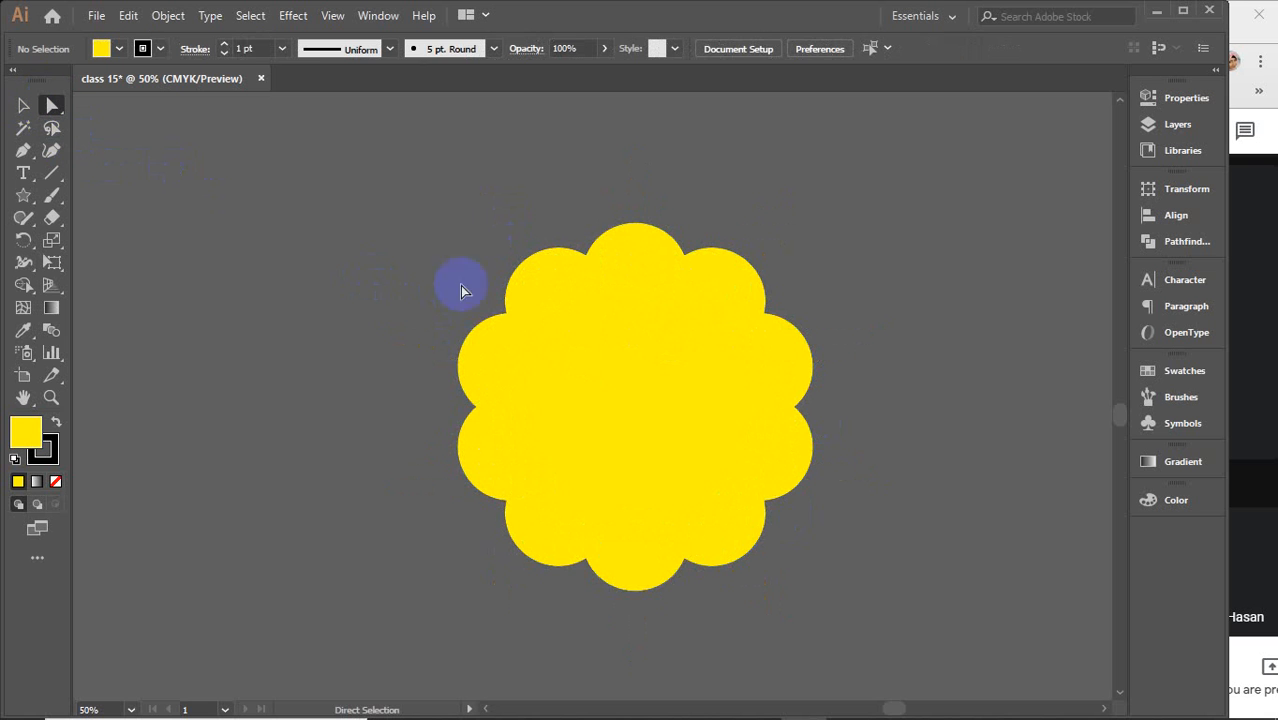
pyautogui.click(557, 318)
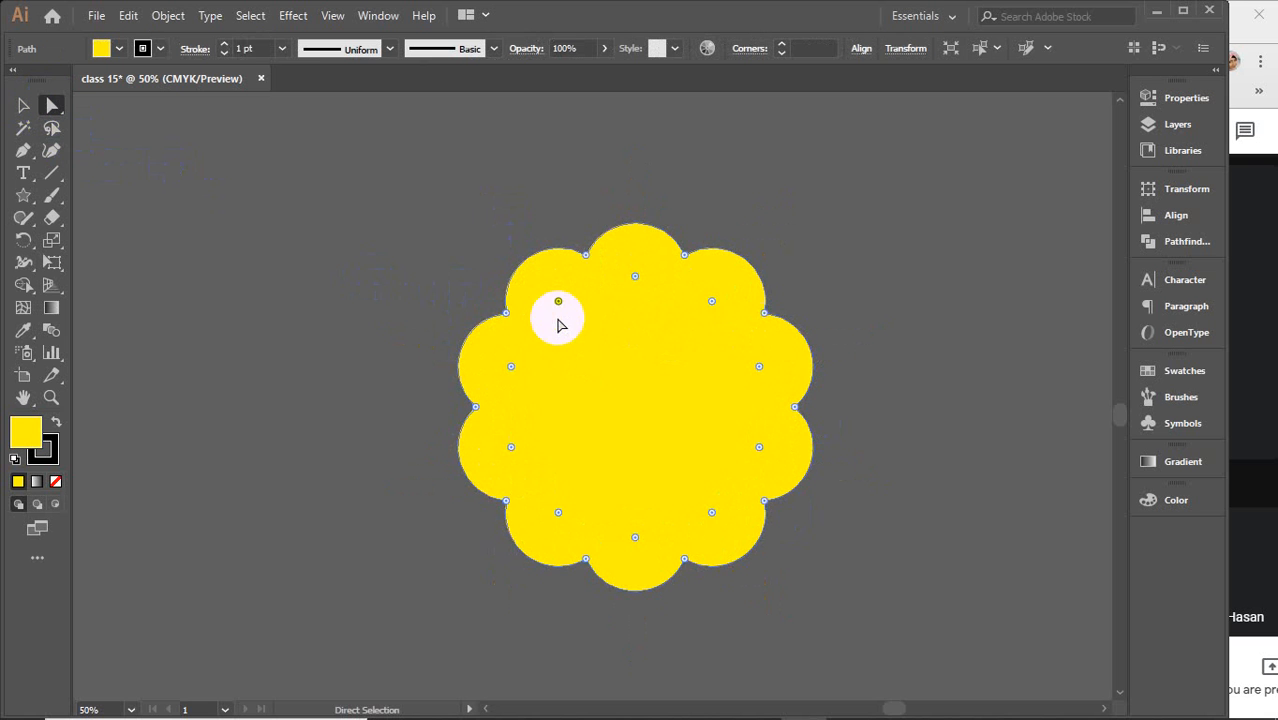
pyautogui.click(586, 256)
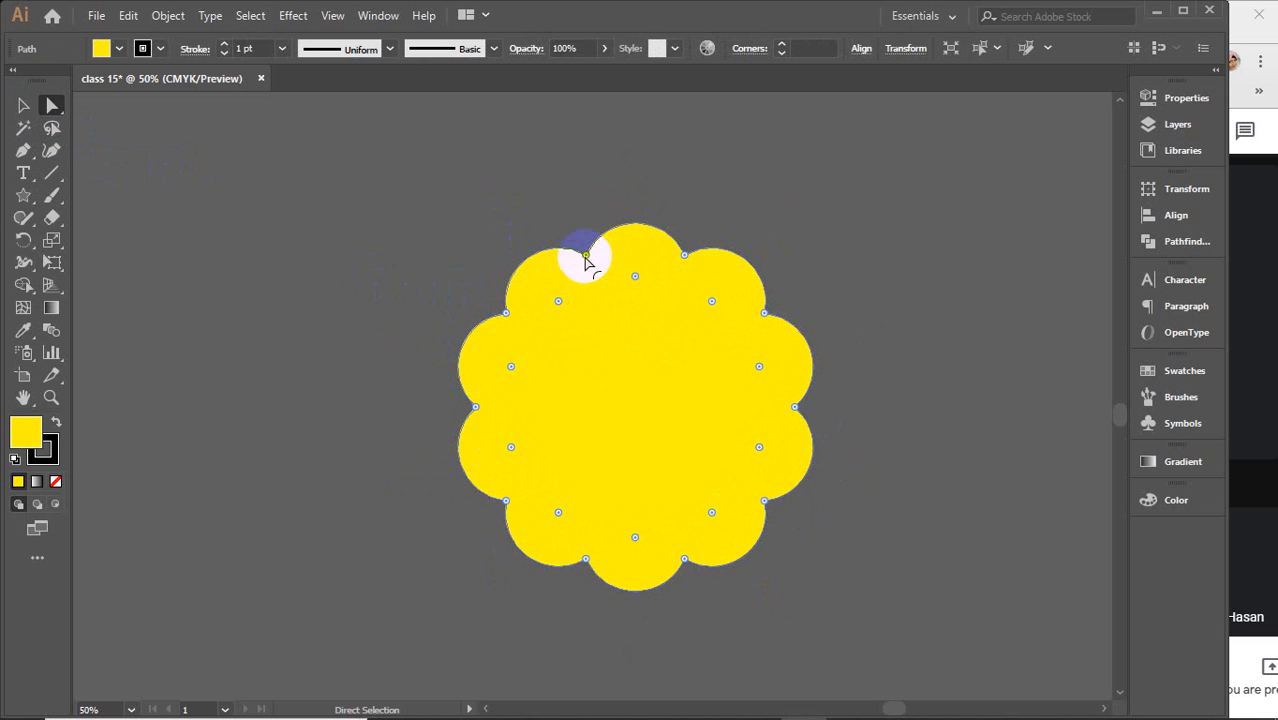
pyautogui.click(558, 301)
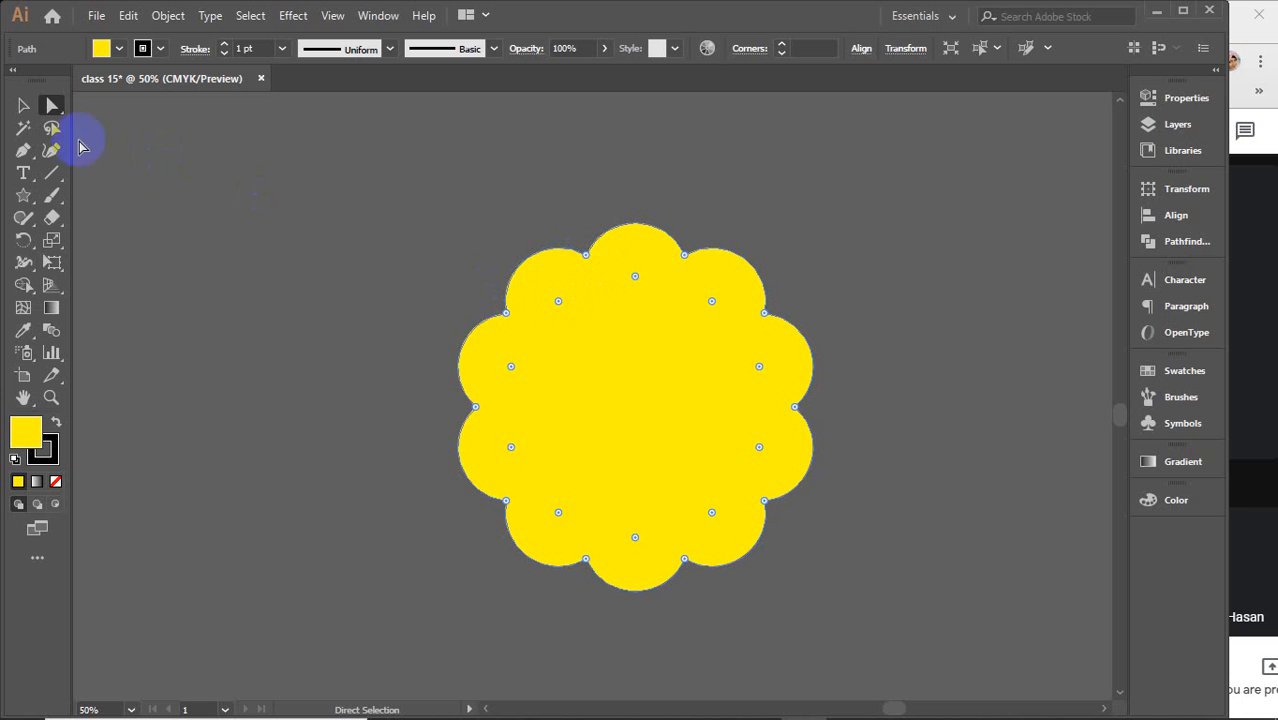
pyautogui.click(51, 128)
pyautogui.moveTo(598, 262)
pyautogui.mouseDown()
pyautogui.moveTo(515, 320)
pyautogui.moveTo(492, 382)
pyautogui.moveTo(489, 429)
pyautogui.moveTo(531, 506)
pyautogui.moveTo(660, 538)
pyautogui.moveTo(755, 499)
pyautogui.moveTo(786, 406)
pyautogui.moveTo(760, 344)
pyautogui.moveTo(736, 312)
pyautogui.moveTo(666, 279)
pyautogui.moveTo(577, 268)
pyautogui.mouseUp()
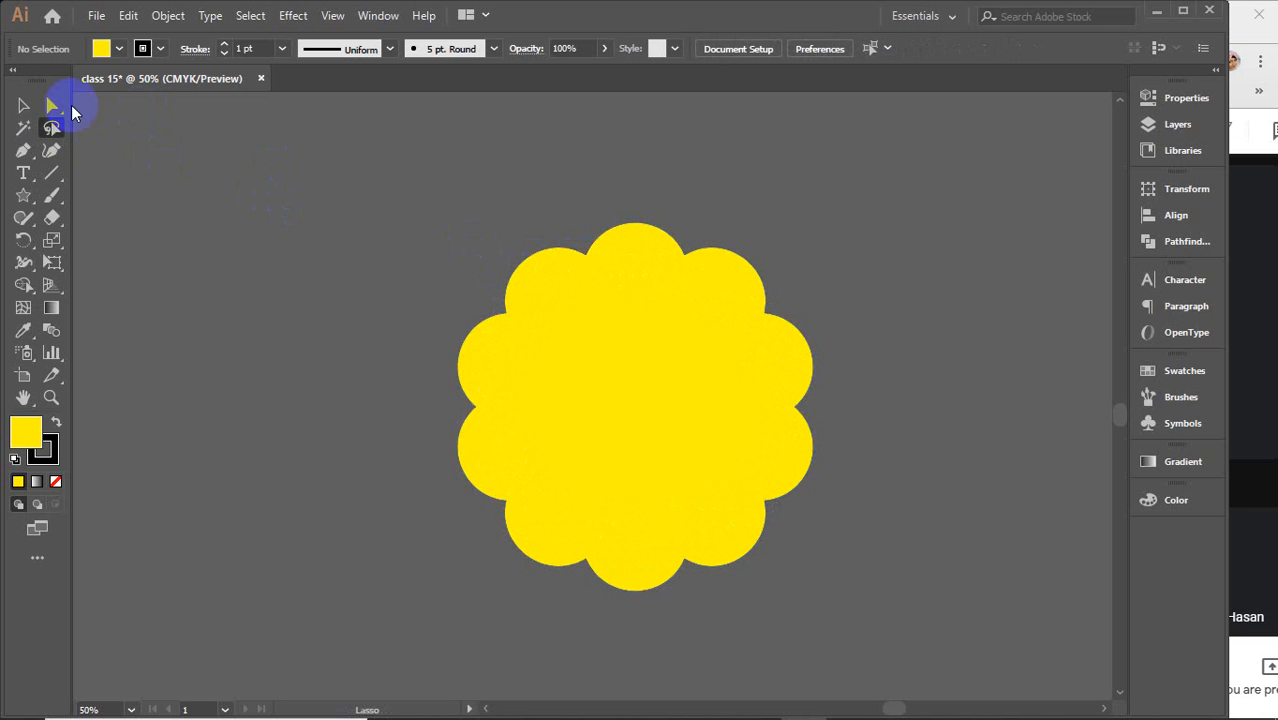
pyautogui.click(52, 105)
pyautogui.click(655, 358)
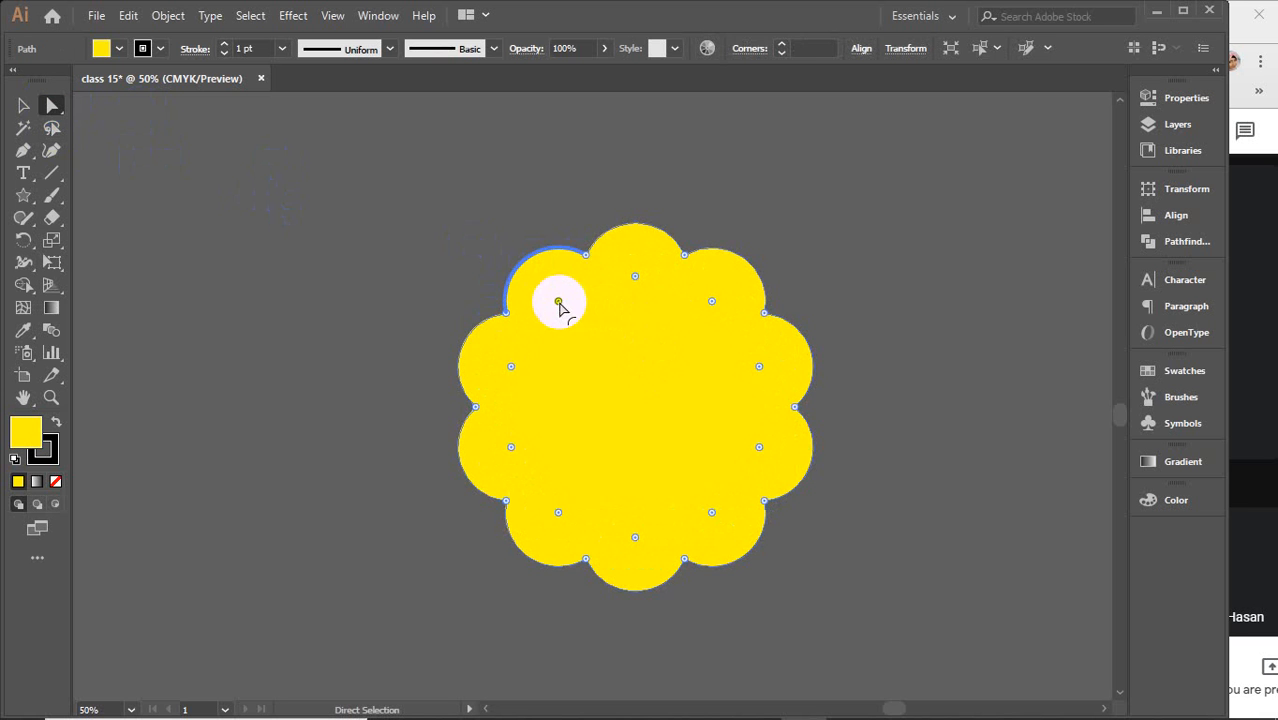
pyautogui.moveTo(560, 301); pyautogui.dragTo(420, 137)
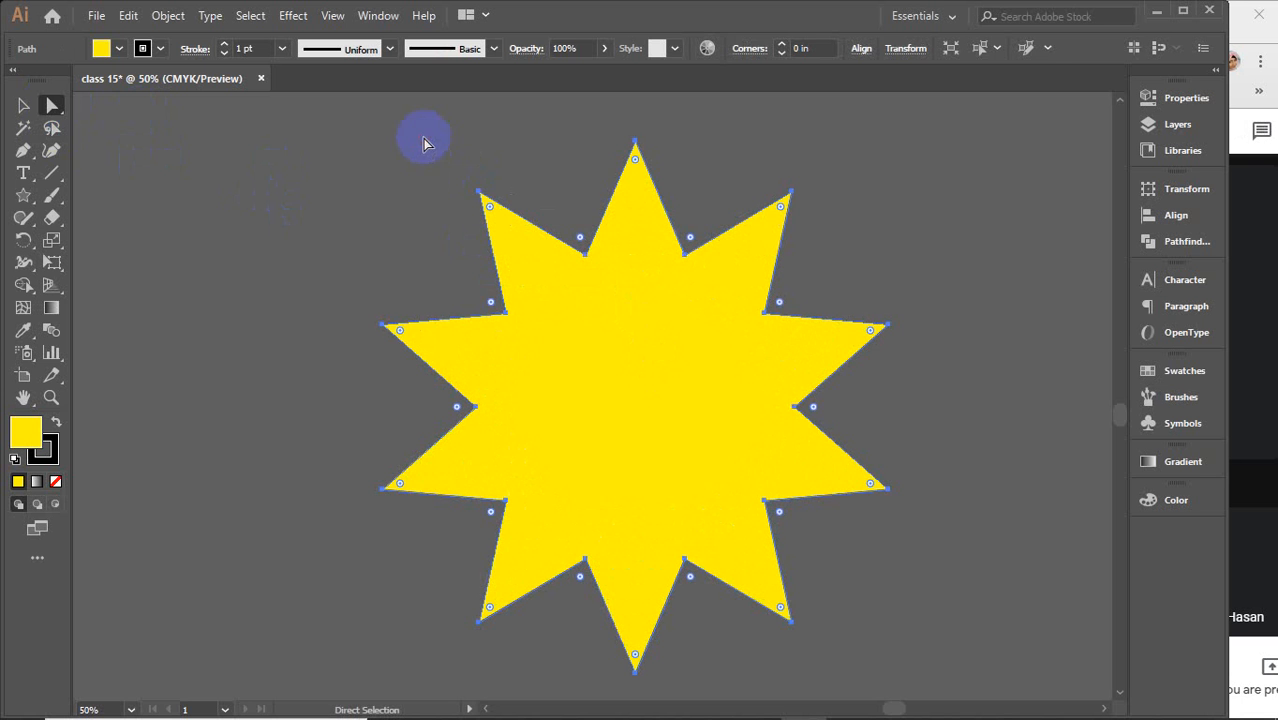
# Lasso-select an inner anchor, round the star's inner corners, then drag them back to sharp
pyautogui.click(52, 128)
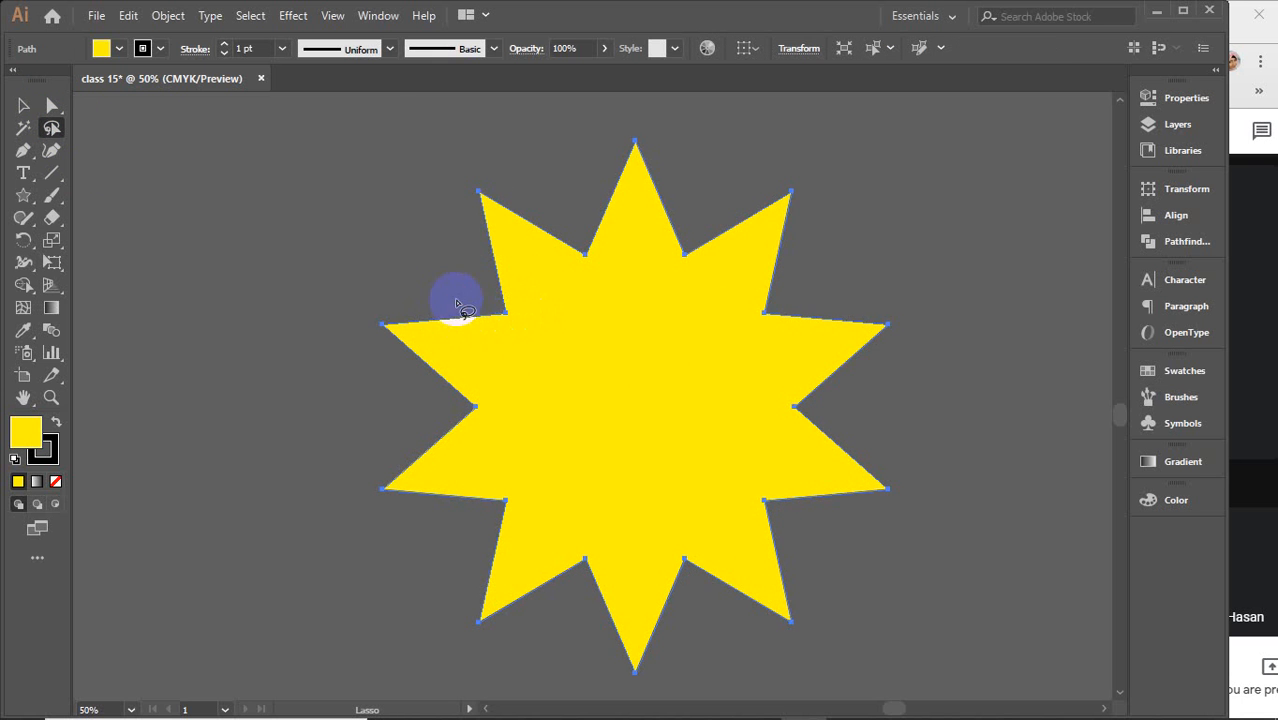
pyautogui.moveTo(458, 298)
pyautogui.mouseDown()
pyautogui.moveTo(580, 218)
pyautogui.moveTo(724, 223)
pyautogui.moveTo(804, 321)
pyautogui.moveTo(821, 374)
pyautogui.moveTo(819, 498)
pyautogui.moveTo(770, 545)
pyautogui.moveTo(682, 580)
pyautogui.moveTo(630, 593)
pyautogui.moveTo(554, 578)
pyautogui.moveTo(510, 548)
pyautogui.moveTo(458, 473)
pyautogui.moveTo(445, 412)
pyautogui.moveTo(468, 292)
pyautogui.mouseUp()
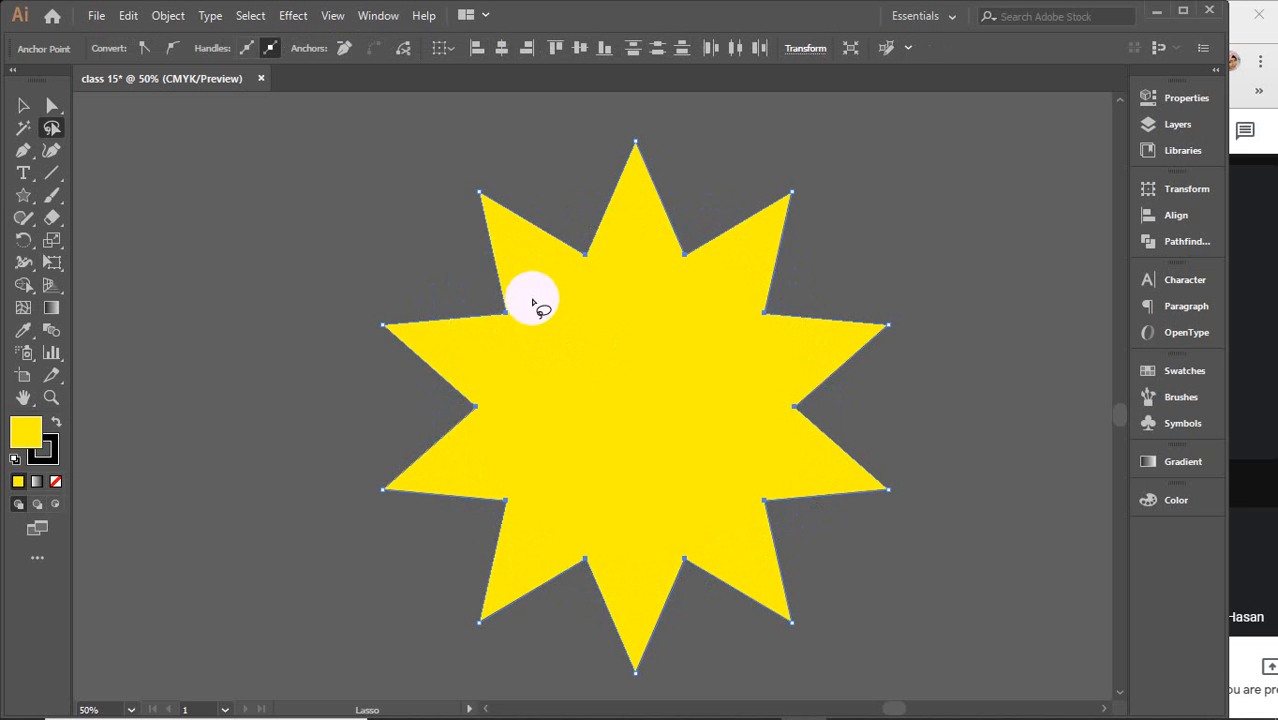
pyautogui.click(52, 106)
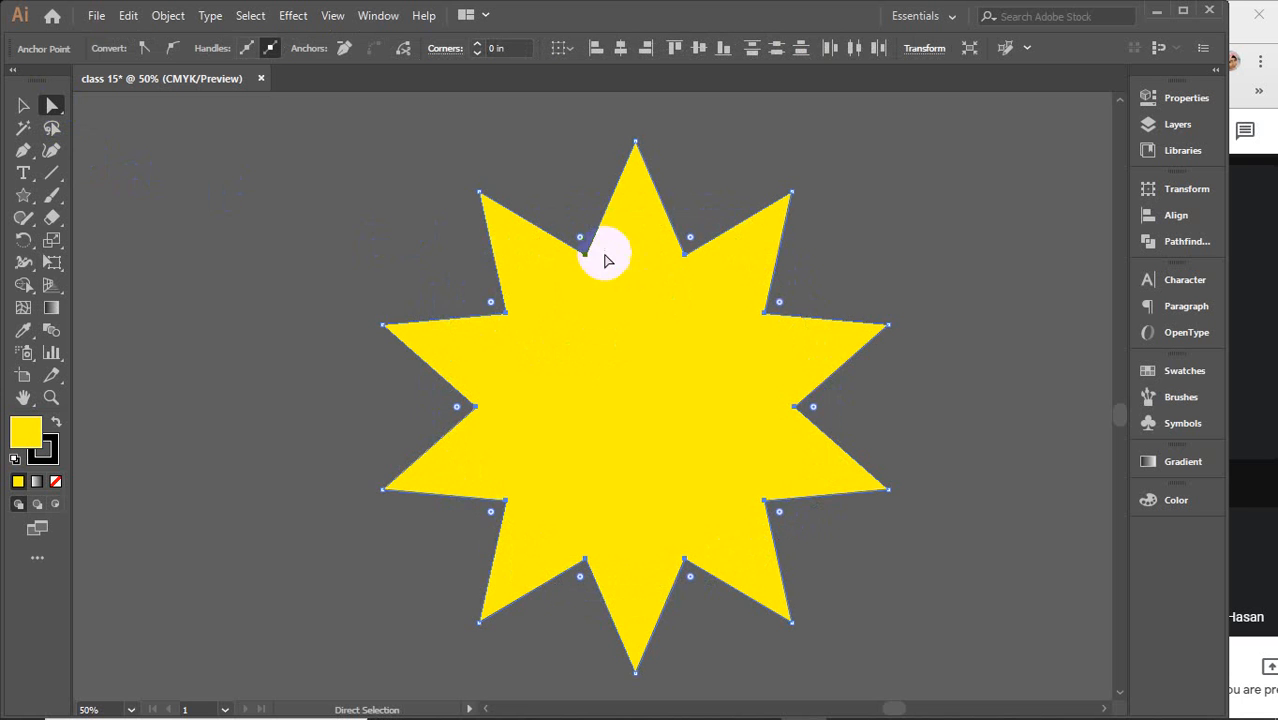
pyautogui.moveTo(585, 245); pyautogui.dragTo(588, 172)
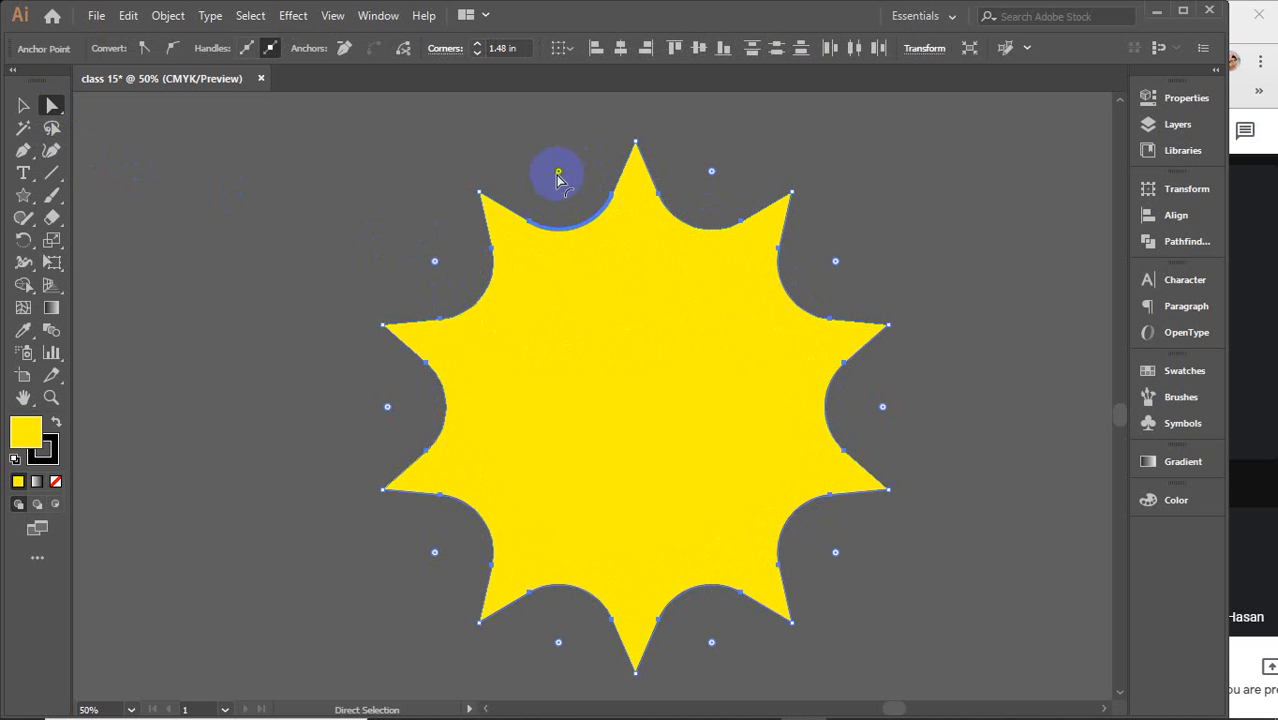
pyautogui.moveTo(560, 175); pyautogui.dragTo(613, 457)
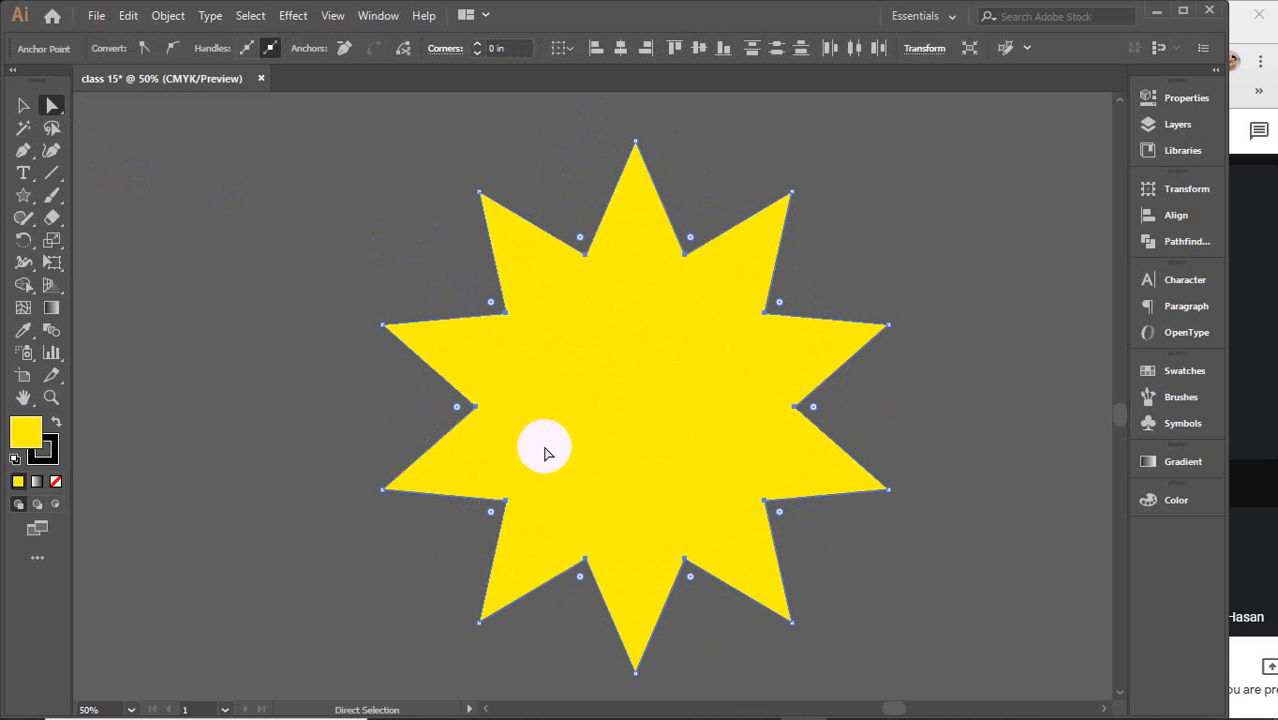
# Select the whole star and delete it
pyautogui.click(23, 105)
pyautogui.click(138, 202)
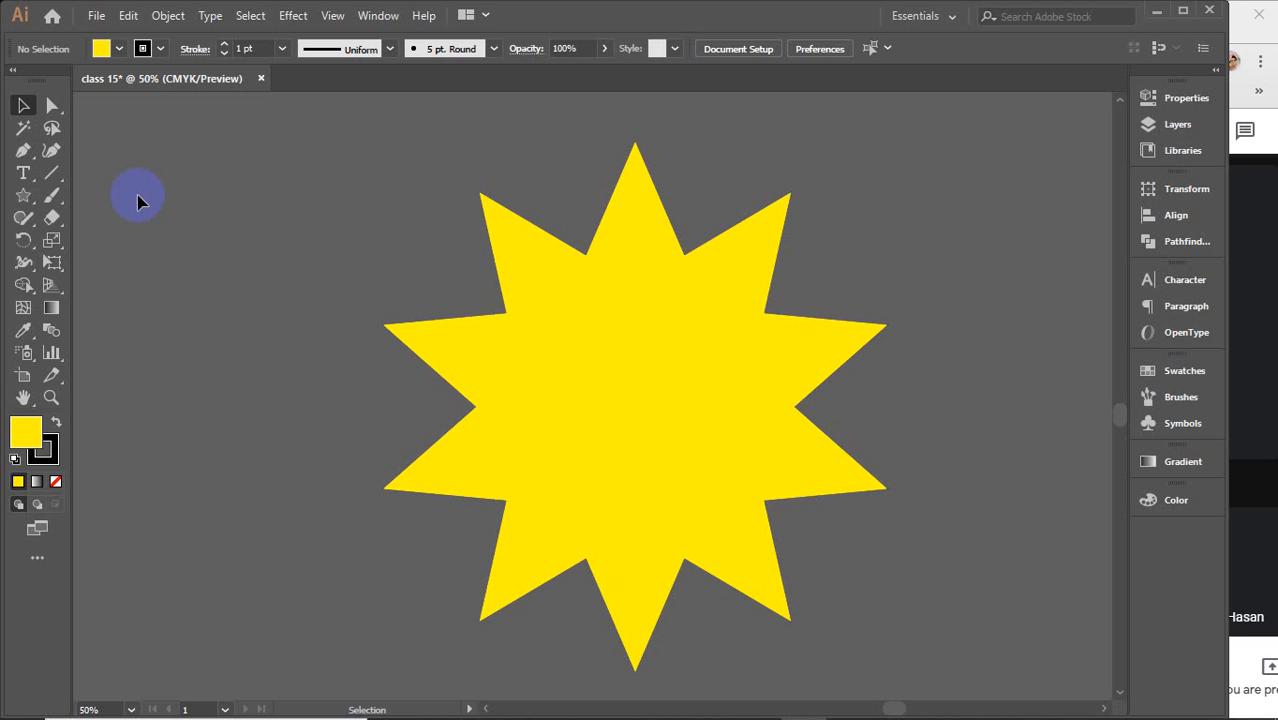
pyautogui.click(604, 368)
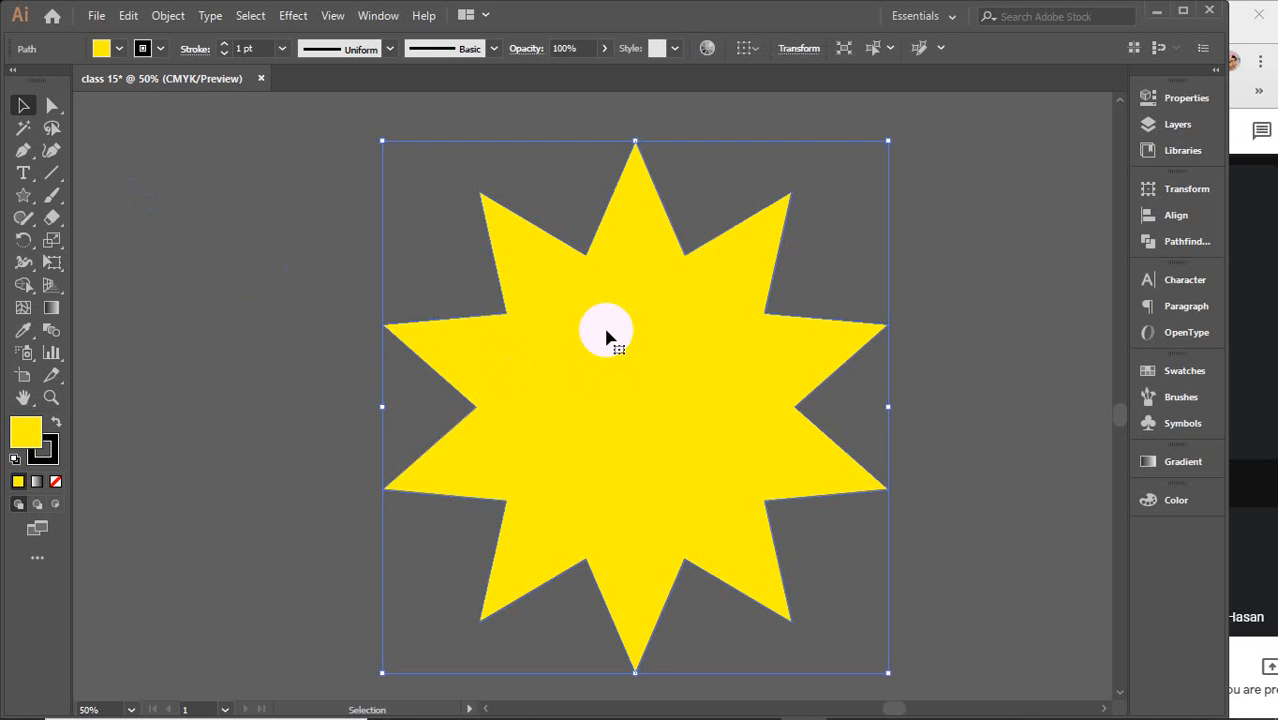
pyautogui.press('Delete')
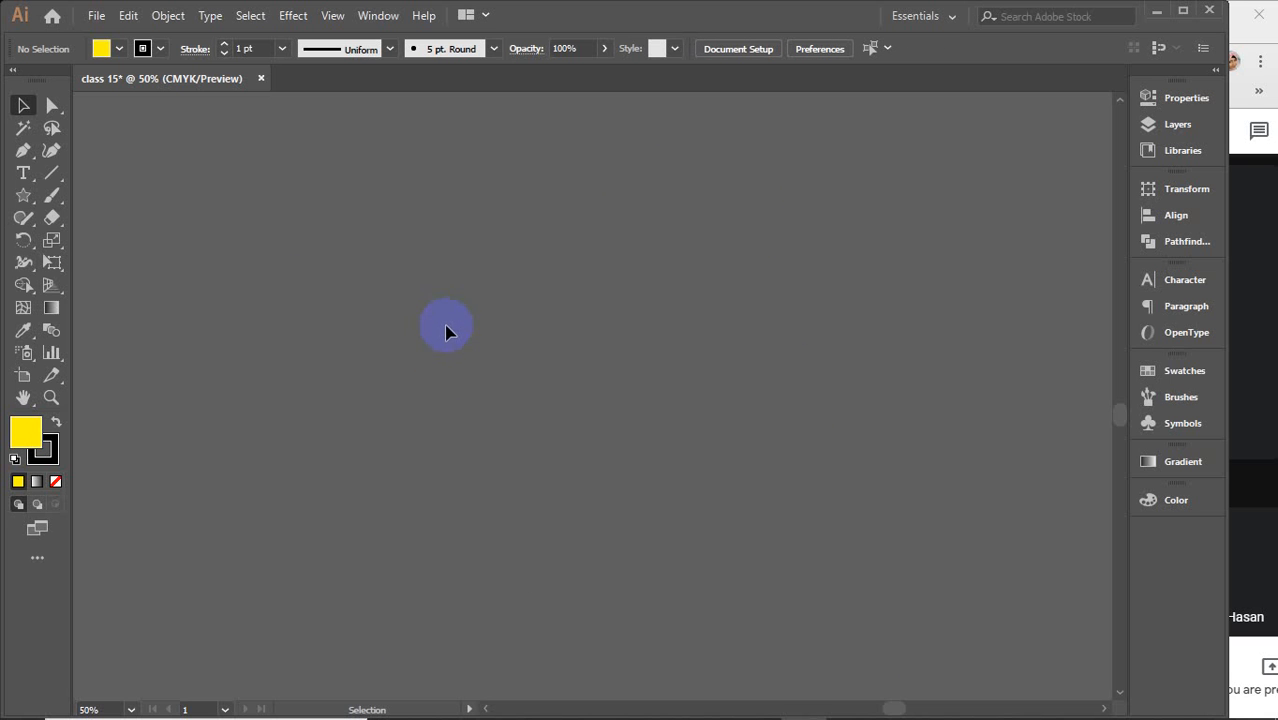
# Switch to the Rectangle Tool and draw four rectangles of different proportions plus a square across the artboard
pyautogui.click(23, 198)
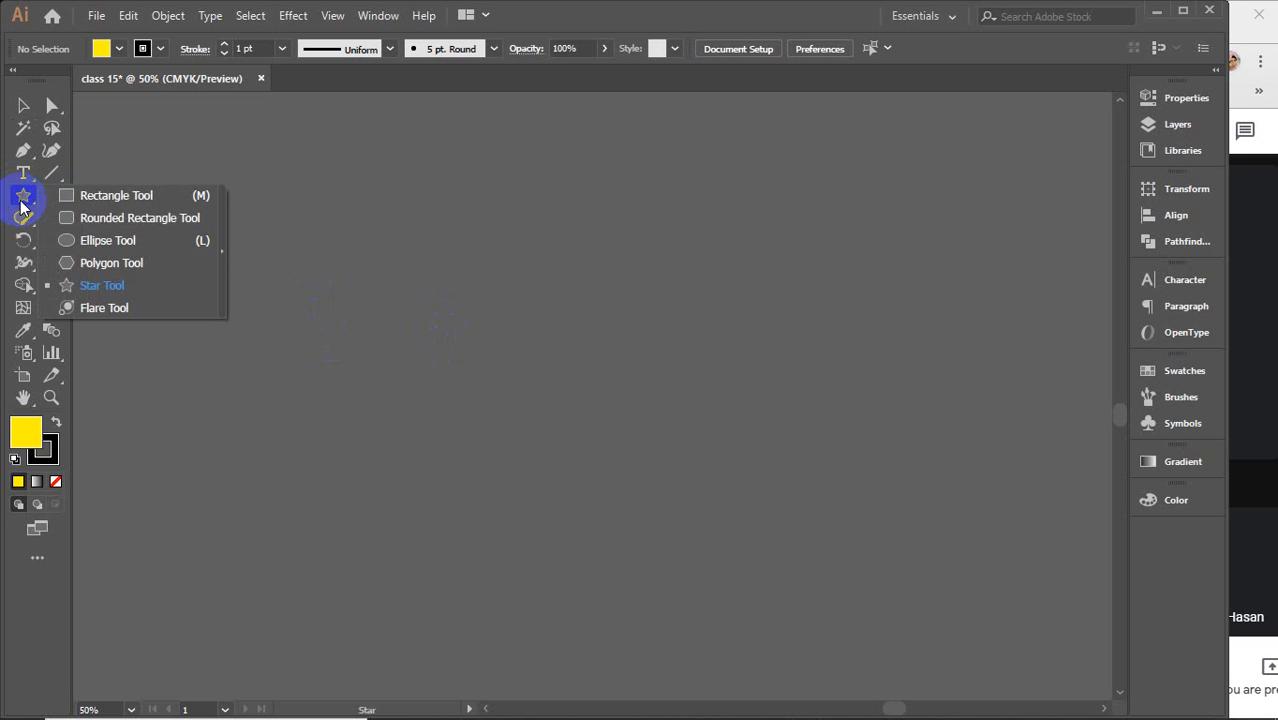
pyautogui.click(108, 196)
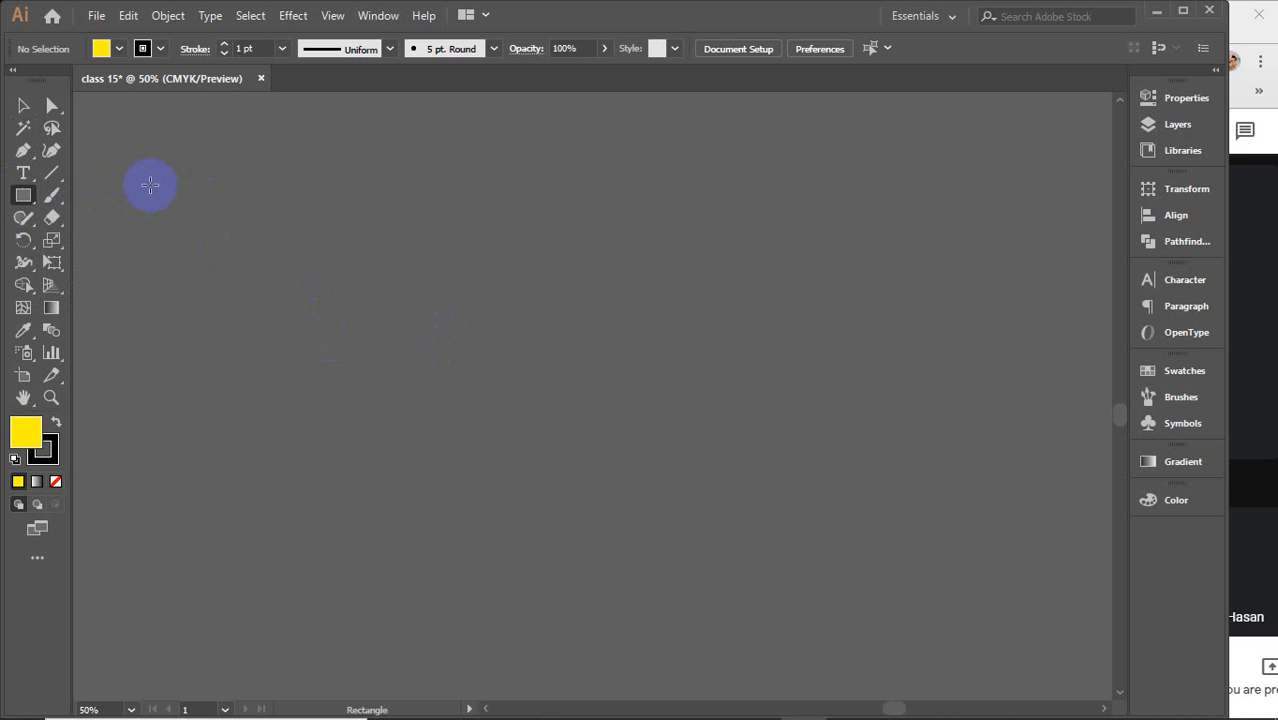
pyautogui.moveTo(150, 185)
pyautogui.mouseDown()
pyautogui.moveTo(288, 277)
pyautogui.moveTo(316, 312)
pyautogui.mouseUp()
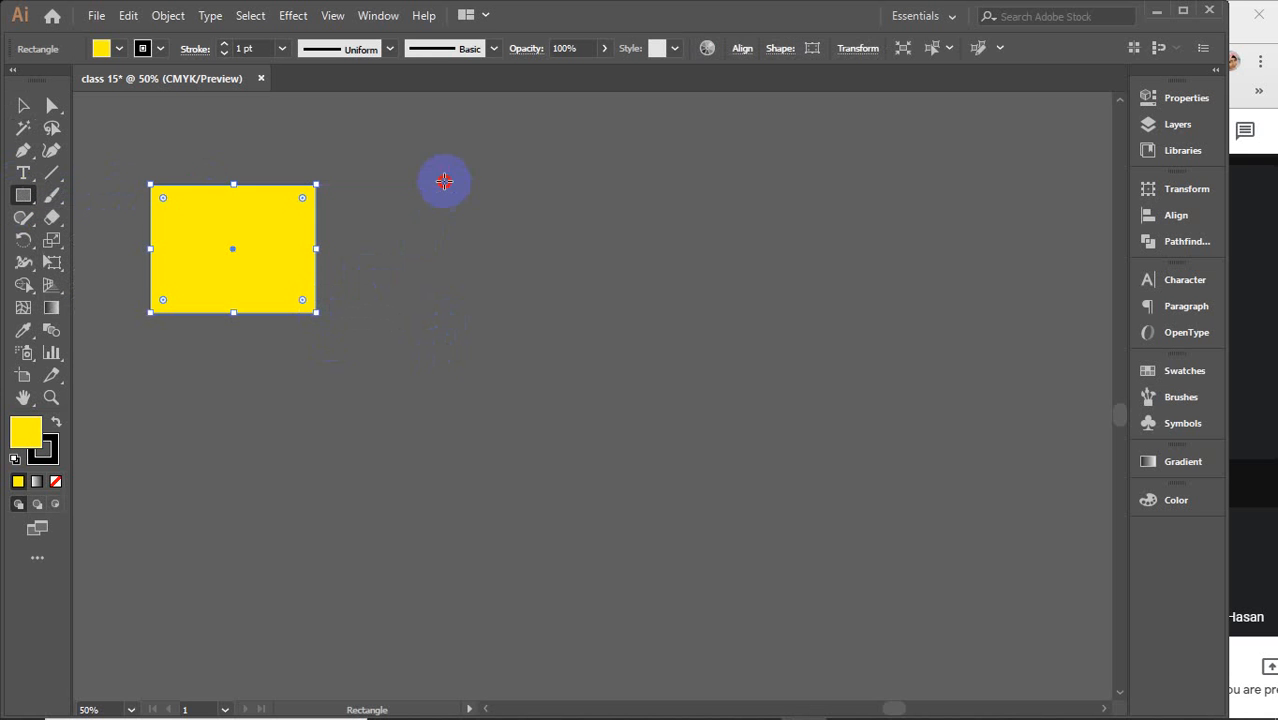
pyautogui.moveTo(444, 181); pyautogui.dragTo(571, 347)
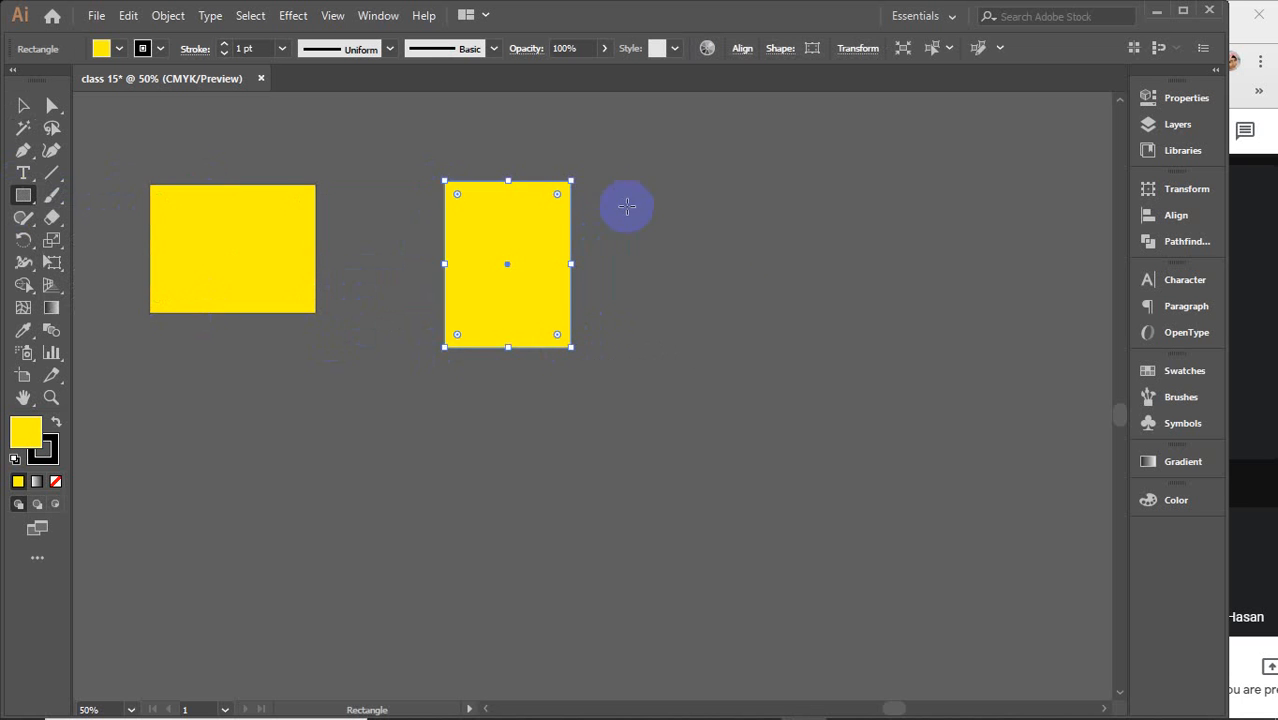
pyautogui.moveTo(629, 203)
pyautogui.mouseDown()
pyautogui.moveTo(877, 248)
pyautogui.moveTo(1038, 432)
pyautogui.mouseUp()
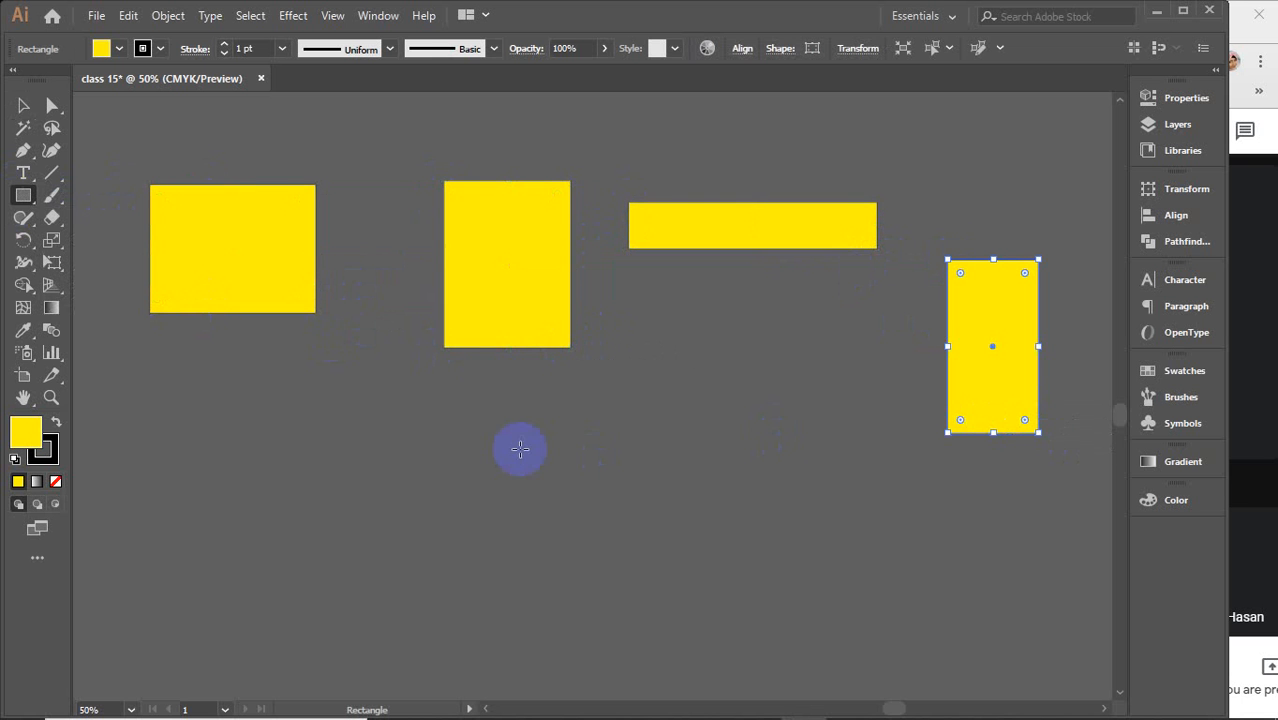
pyautogui.moveTo(329, 433); pyautogui.dragTo(491, 594)
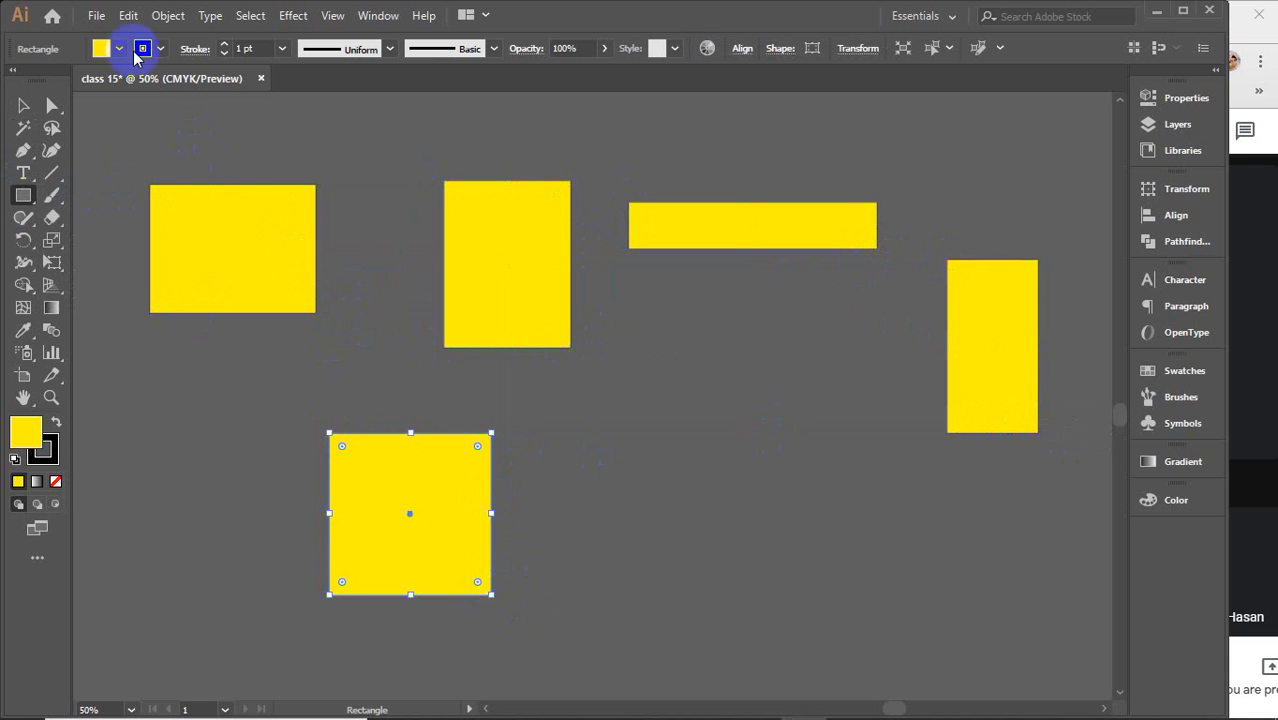
# Change the square's fill colour to pink-red FF0055 in the Color Picker
pyautogui.doubleClick(20, 432)
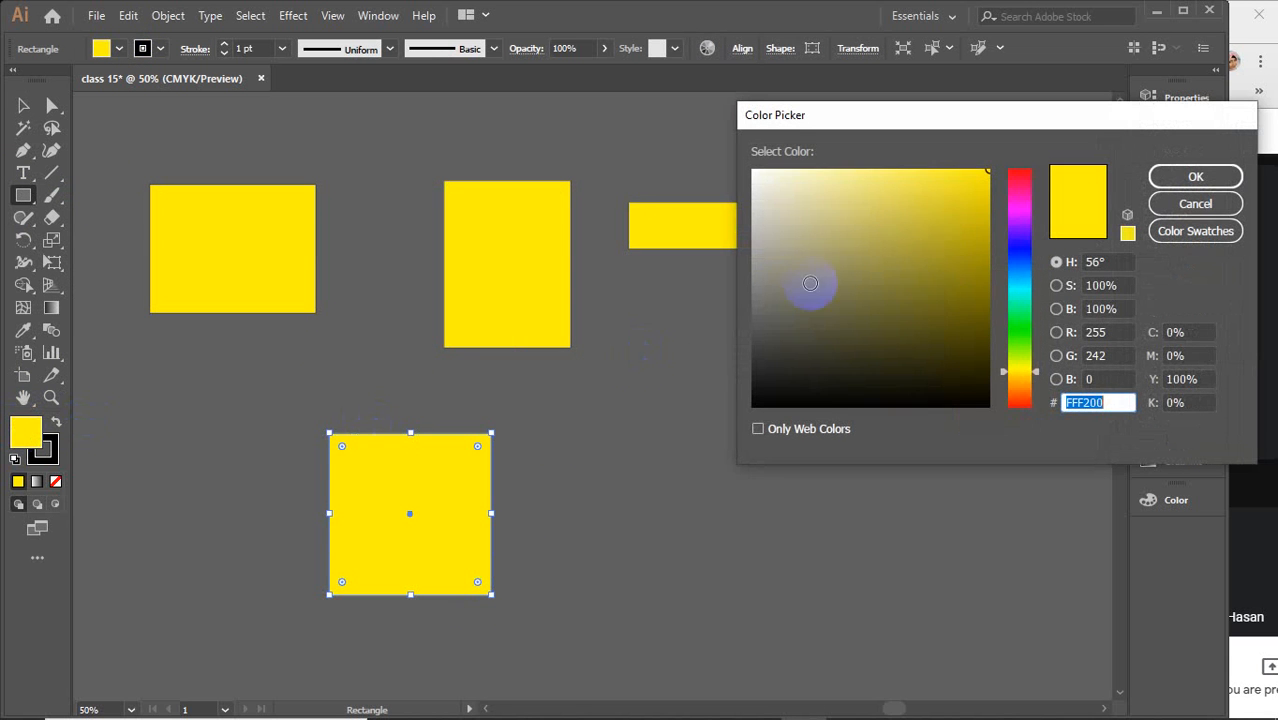
pyautogui.click(1015, 205)
pyautogui.moveTo(1015, 205); pyautogui.dragTo(1013, 176)
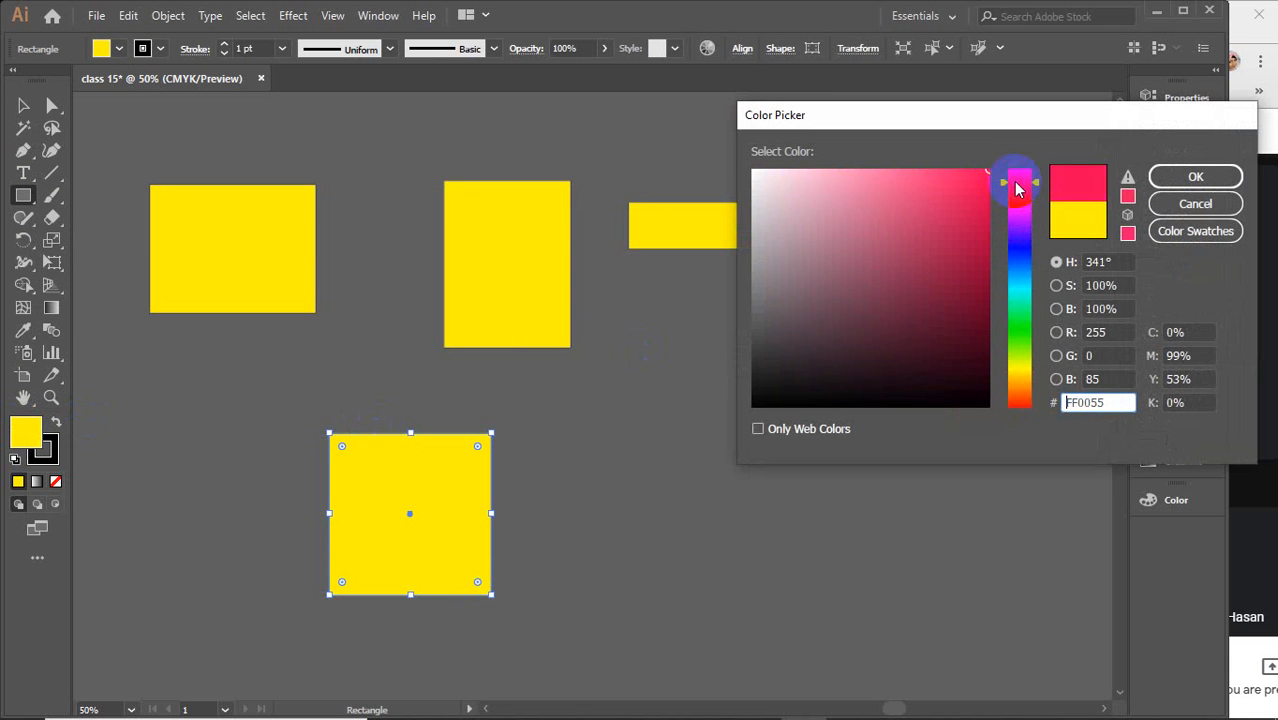
pyautogui.click(1195, 176)
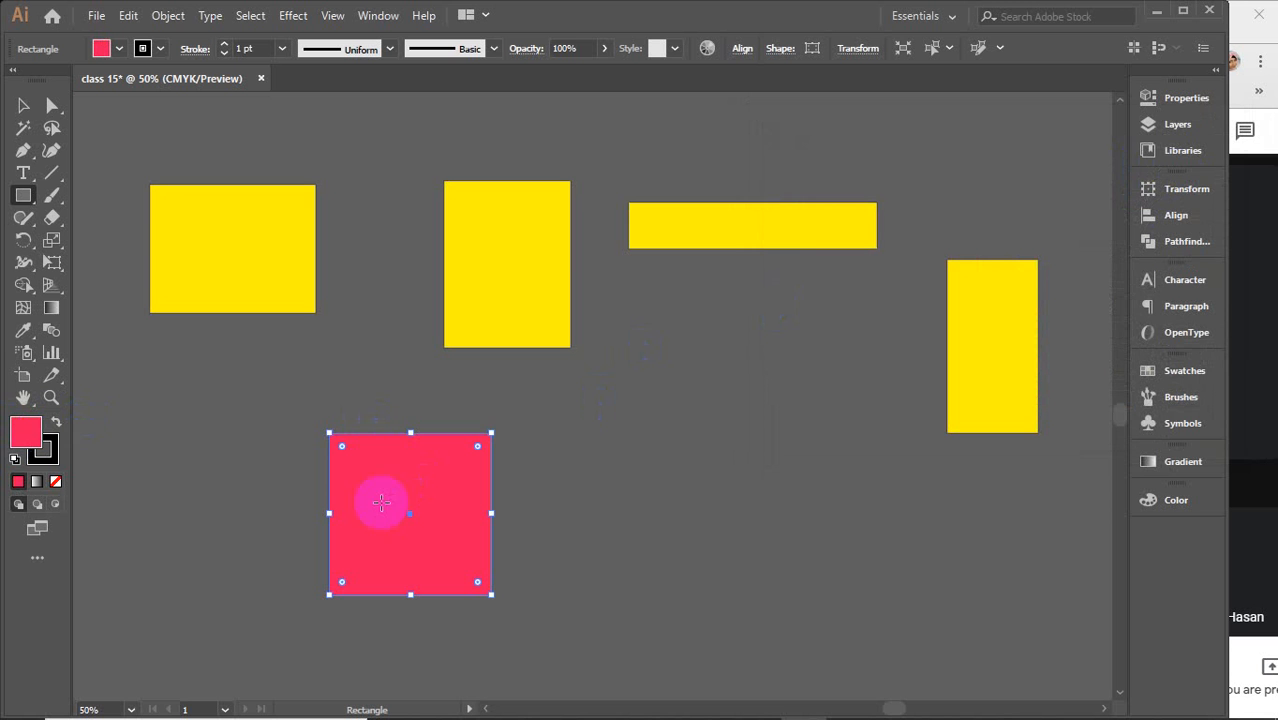
# Set the square's stroke colour to a light blue in the Color Picker
pyautogui.click(45, 452)
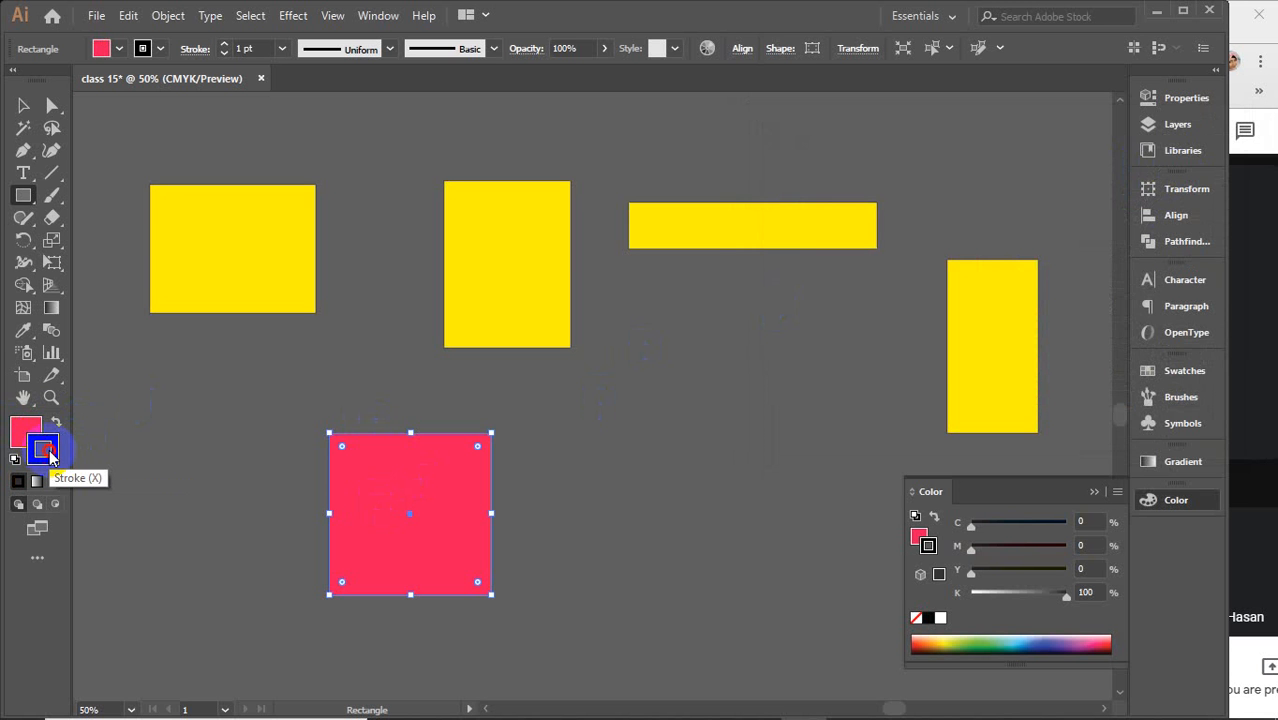
pyautogui.doubleClick(47, 452)
pyautogui.moveTo(916, 334); pyautogui.dragTo(1000, 416)
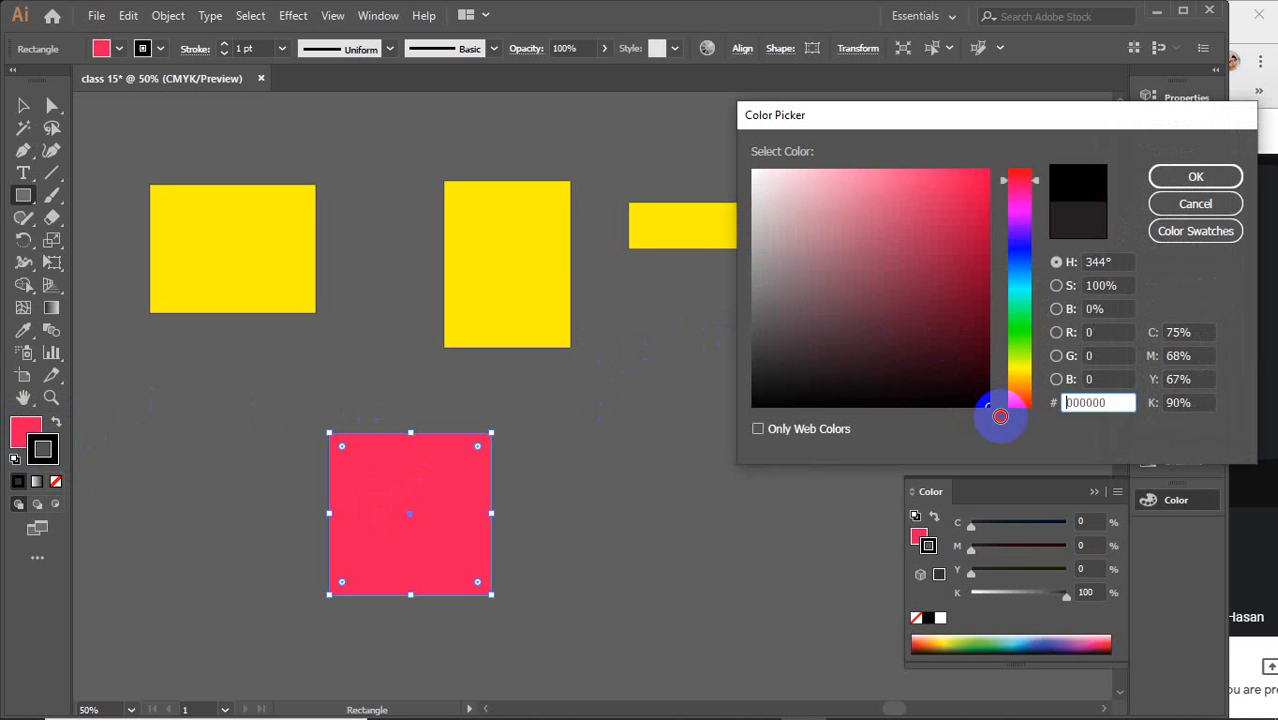
pyautogui.click(1019, 286)
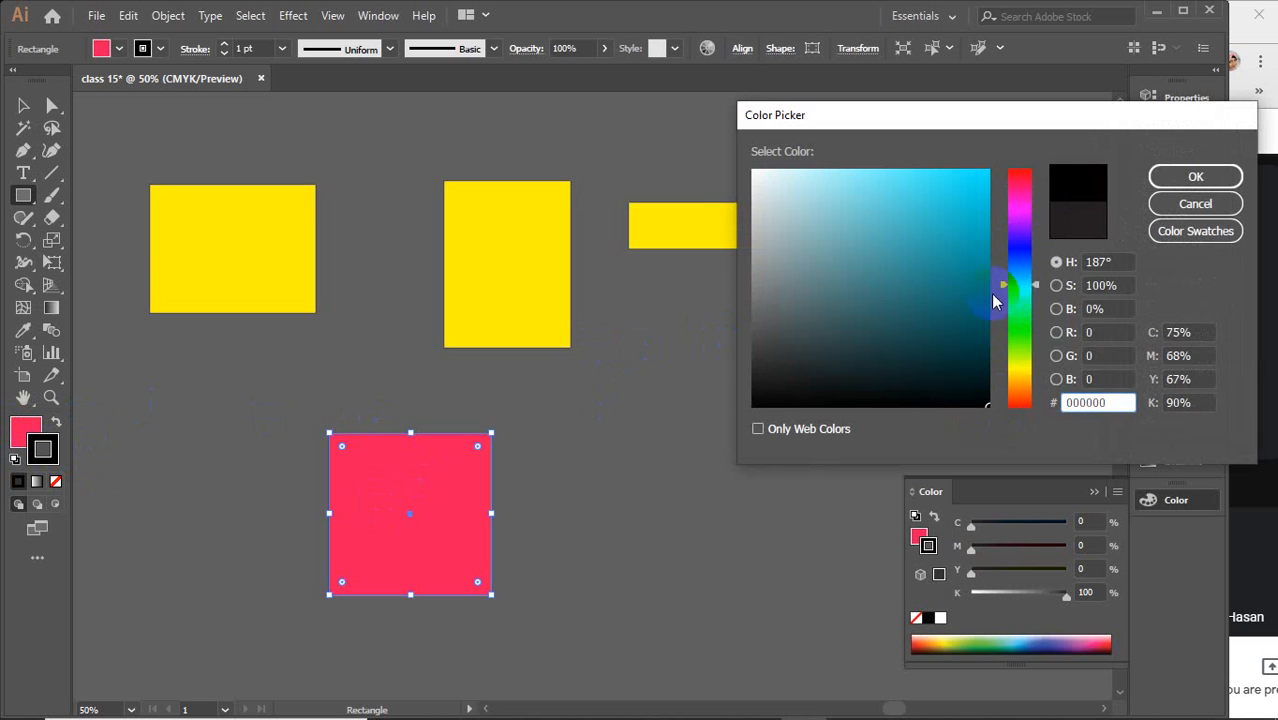
pyautogui.moveTo(975, 200); pyautogui.dragTo(1118, 177)
pyautogui.click(1195, 177)
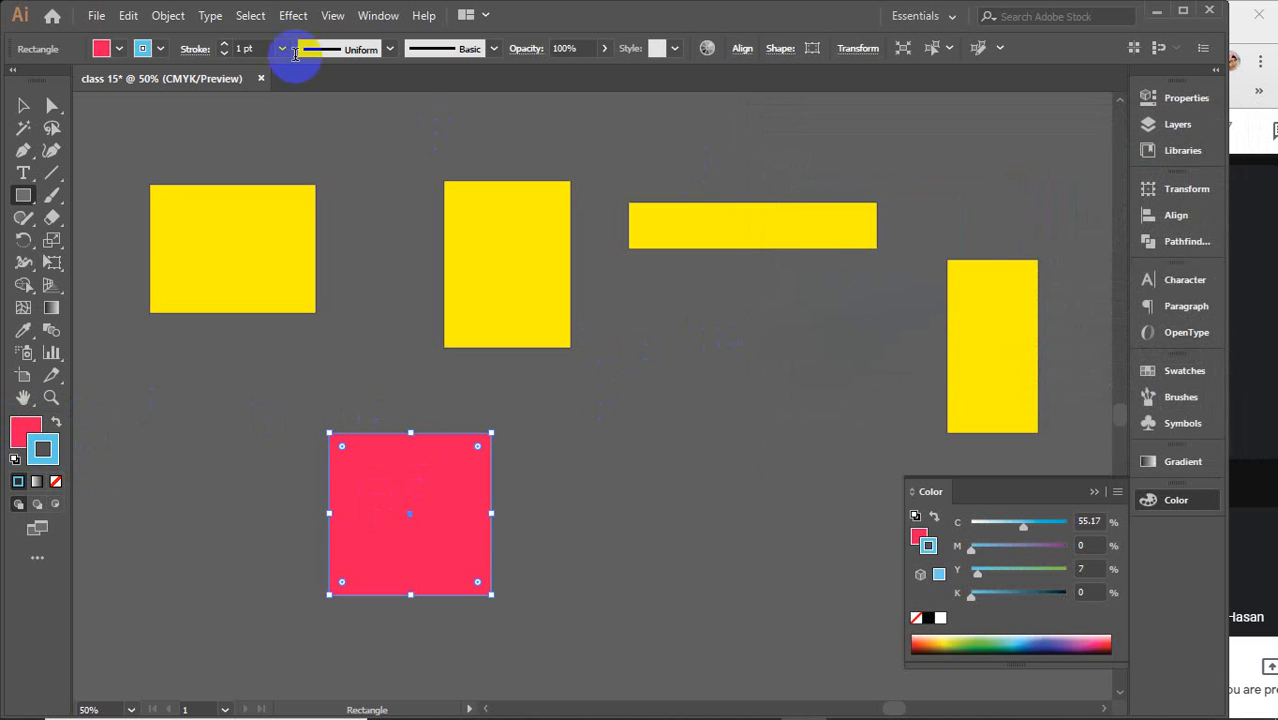
# Set the square's stroke weight to 15 pt
pyautogui.click(250, 47)
pyautogui.write('6')
pyautogui.press('Return')
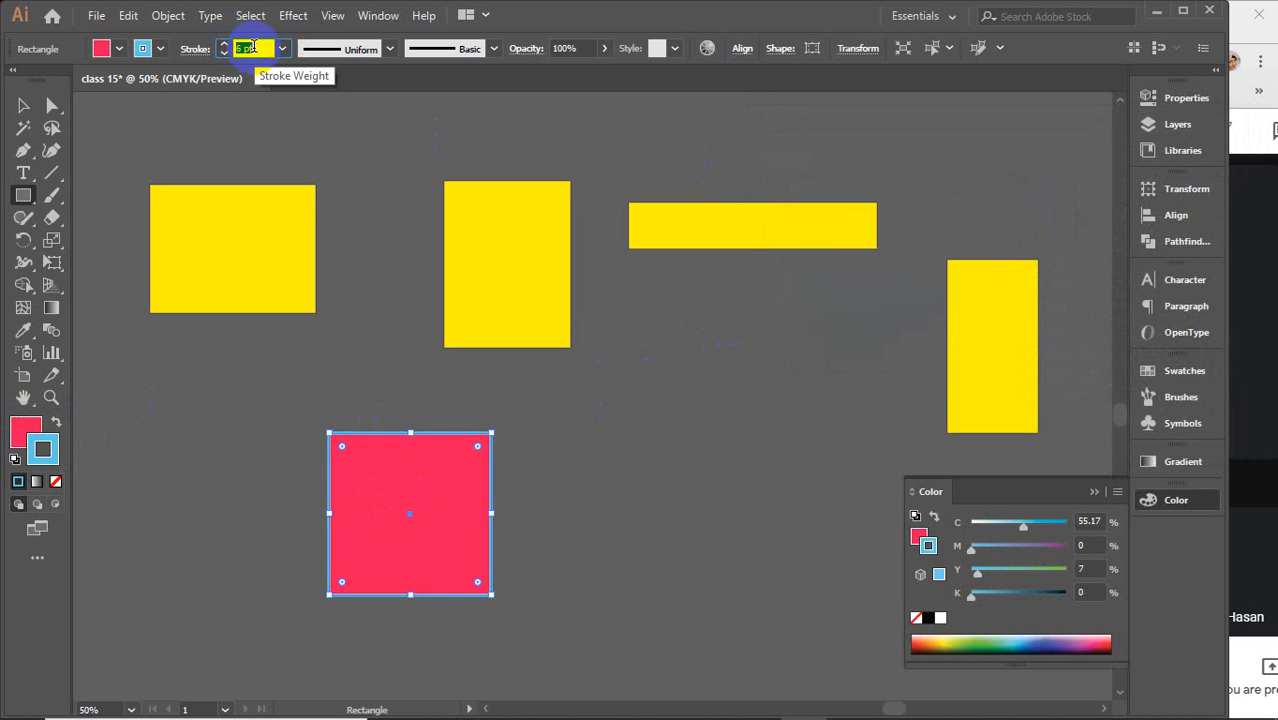
pyautogui.write('15')
pyautogui.press('Return')
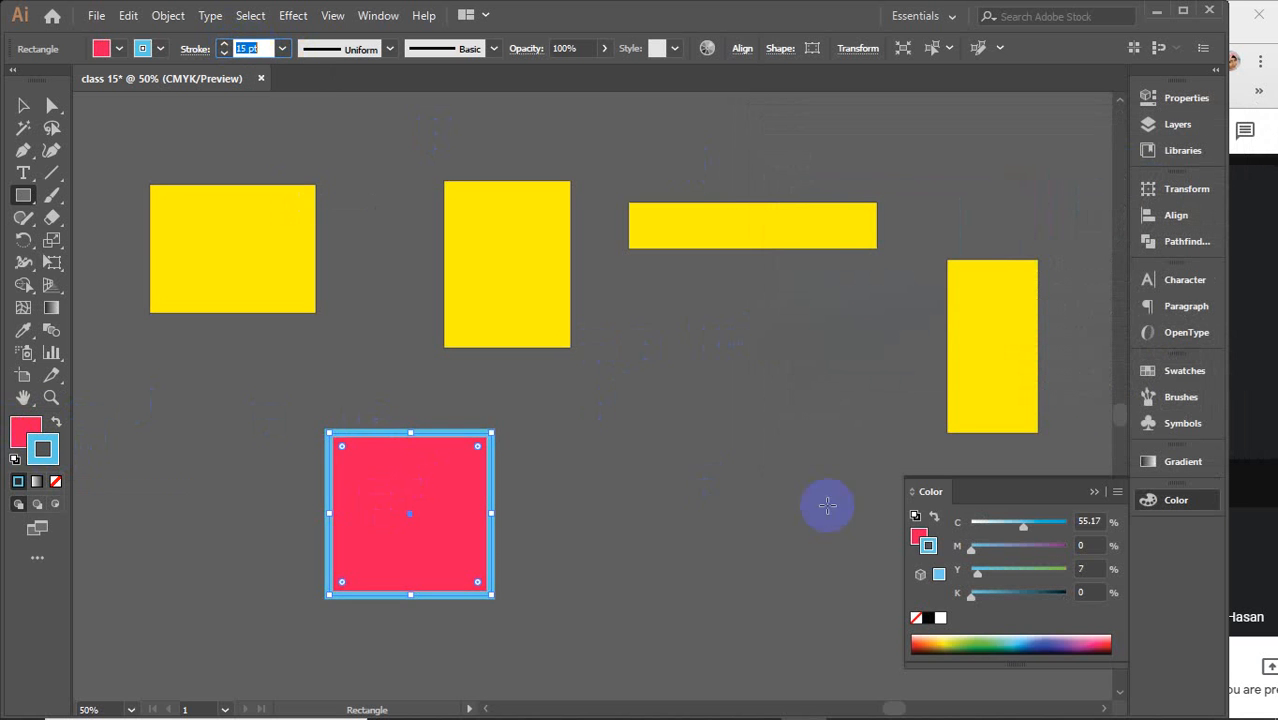
# Create a precise 4.119 in by 4.119 in square with the Rectangle Tool dialog
pyautogui.click(1092, 493)
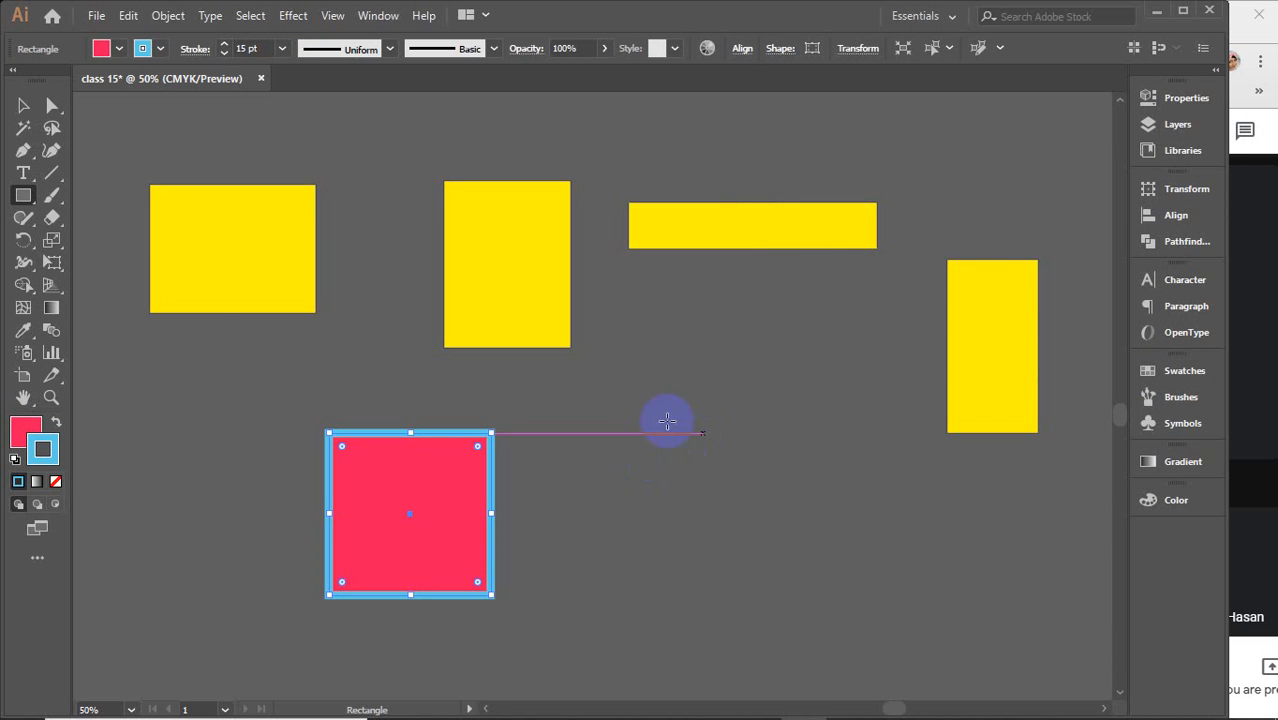
pyautogui.click(25, 193)
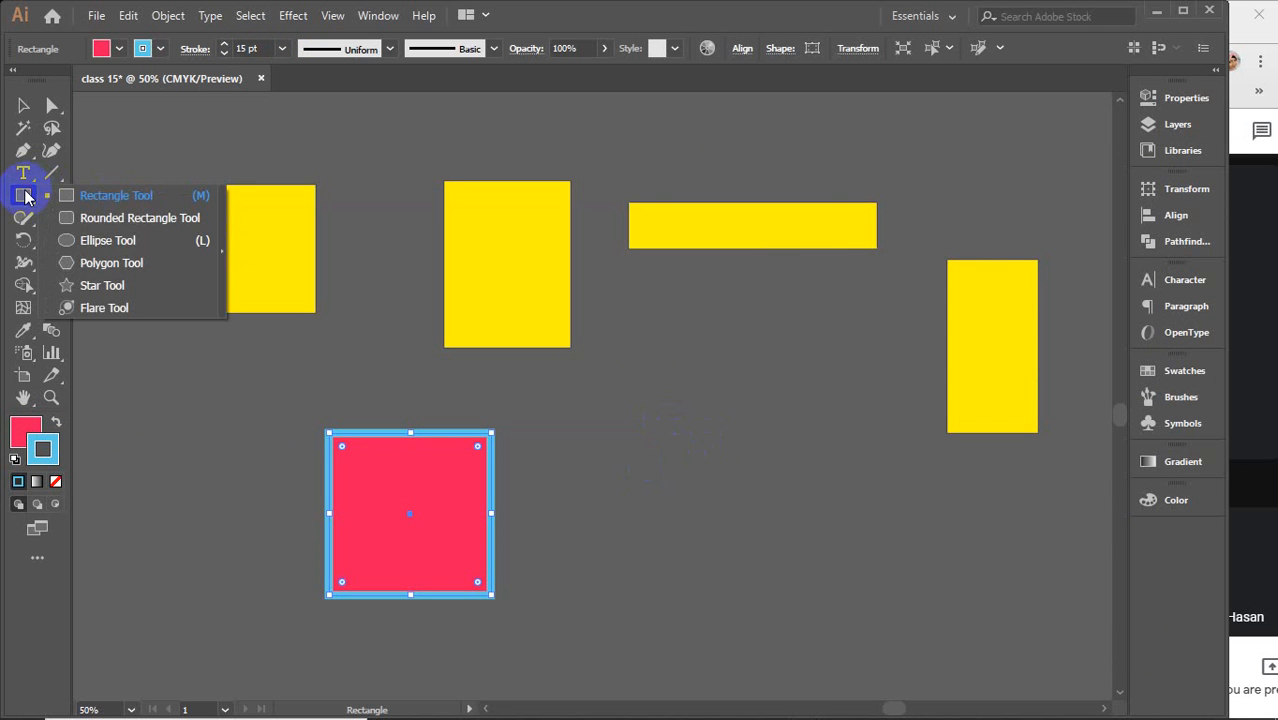
pyautogui.click(659, 420)
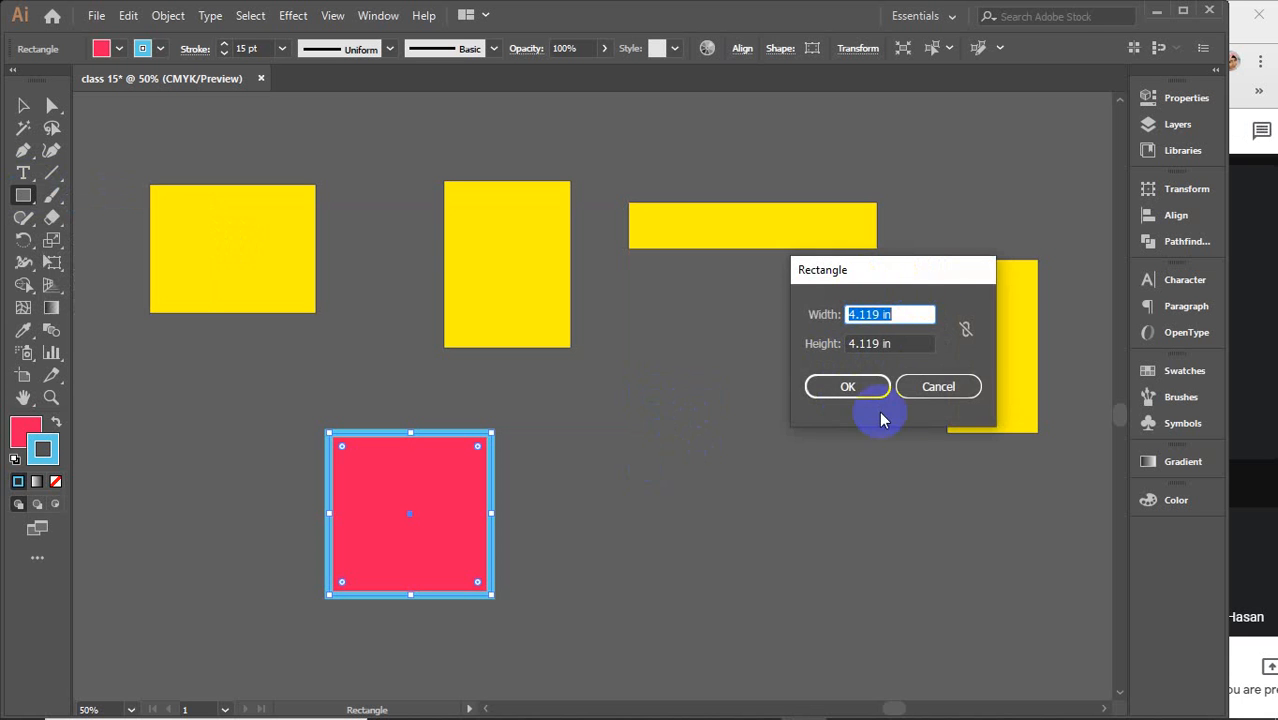
pyautogui.moveTo(933, 266); pyautogui.dragTo(843, 372)
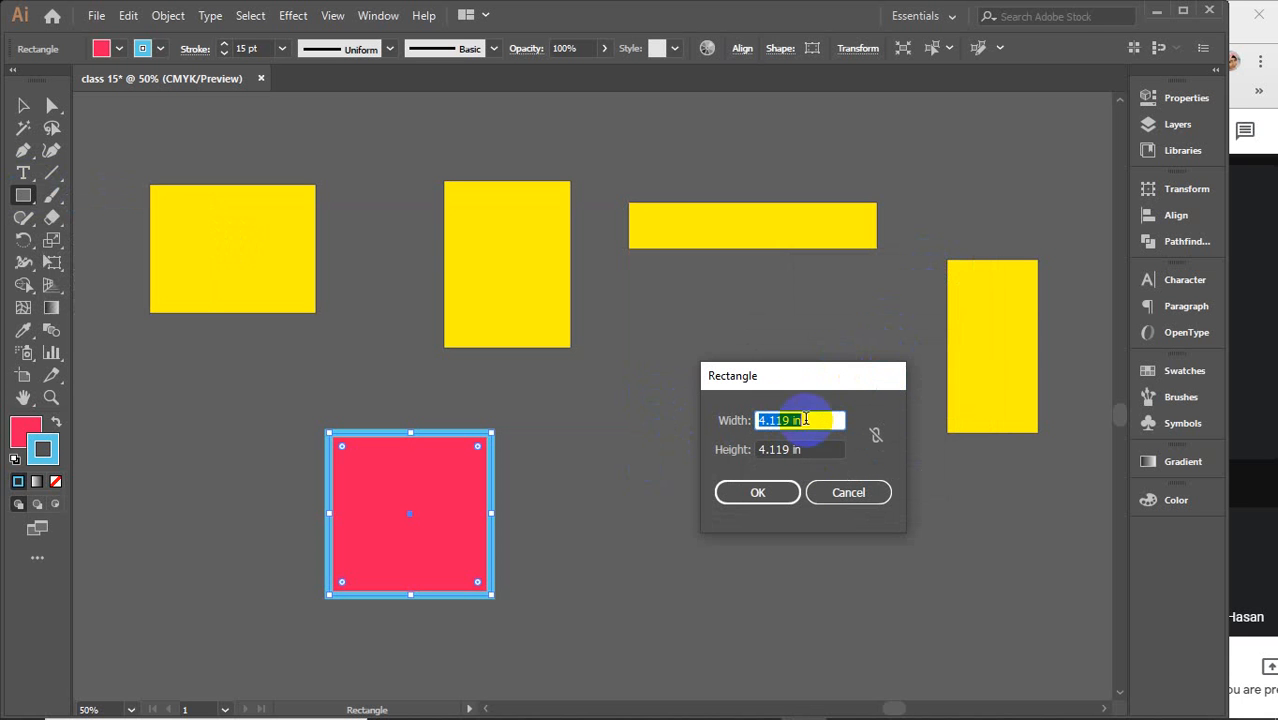
pyautogui.click(757, 496)
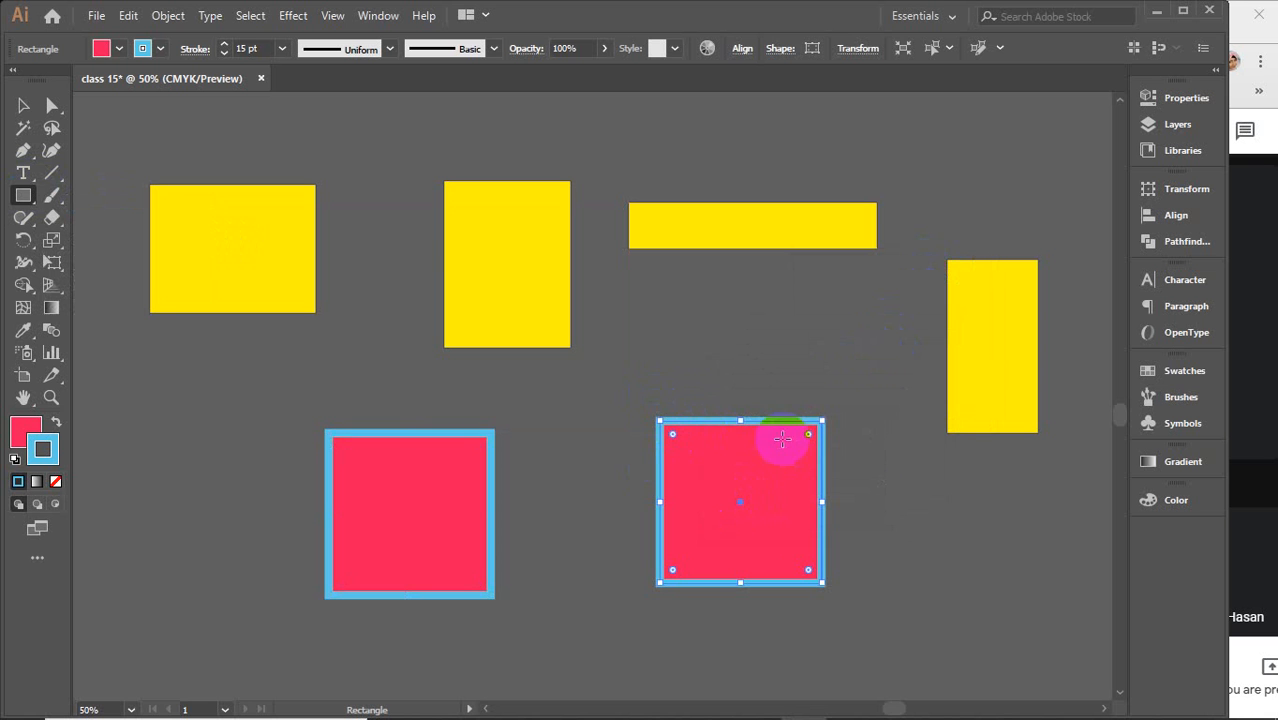
# Marquee-select all shapes on the artboard and delete them
pyautogui.press('v')
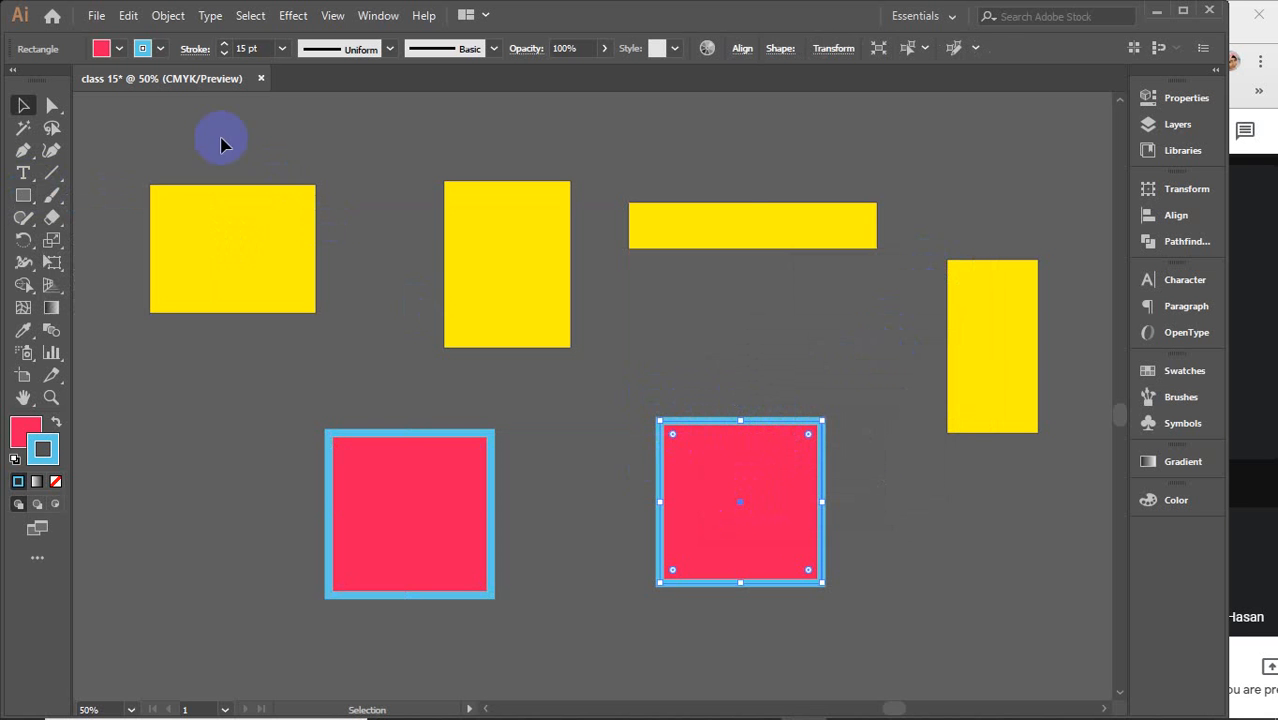
pyautogui.moveTo(217, 137); pyautogui.dragTo(962, 556)
pyautogui.press('Delete')
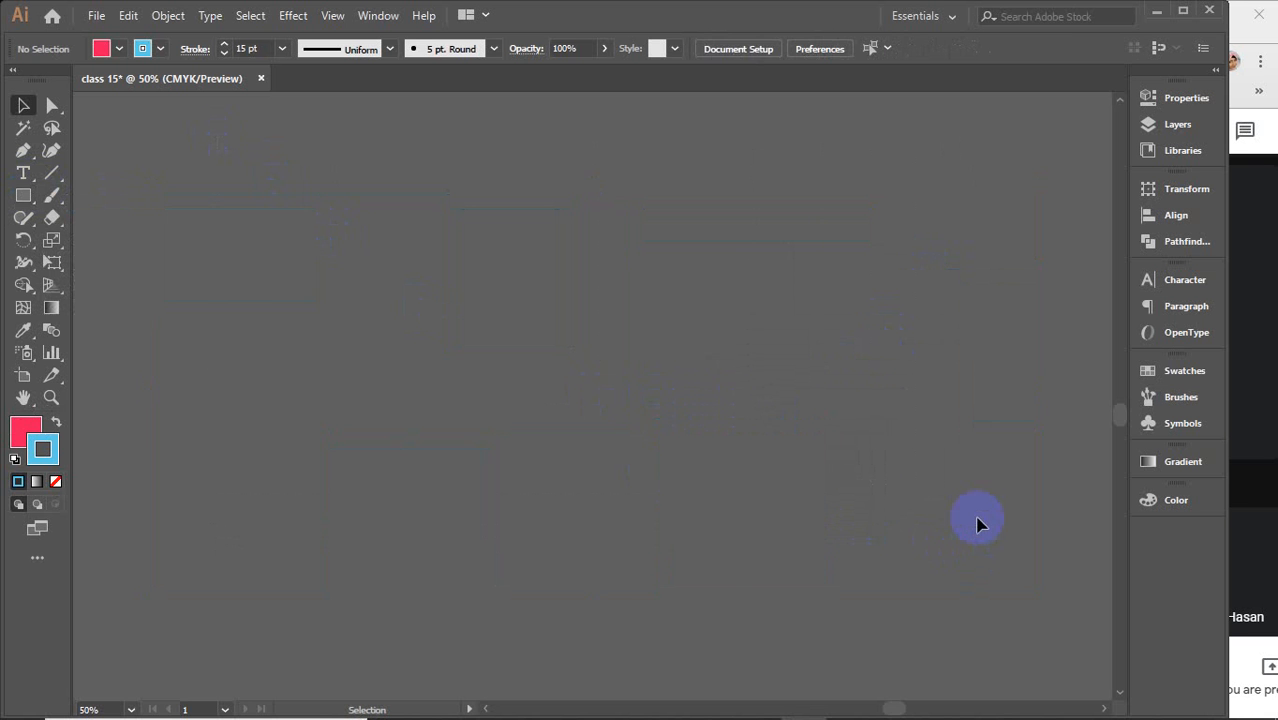
# Draw a large rectangle and drag its corner widget to round all its corners heavily
pyautogui.moveTo(23, 196); pyautogui.dragTo(128, 195)
pyautogui.moveTo(260, 255); pyautogui.dragTo(669, 502)
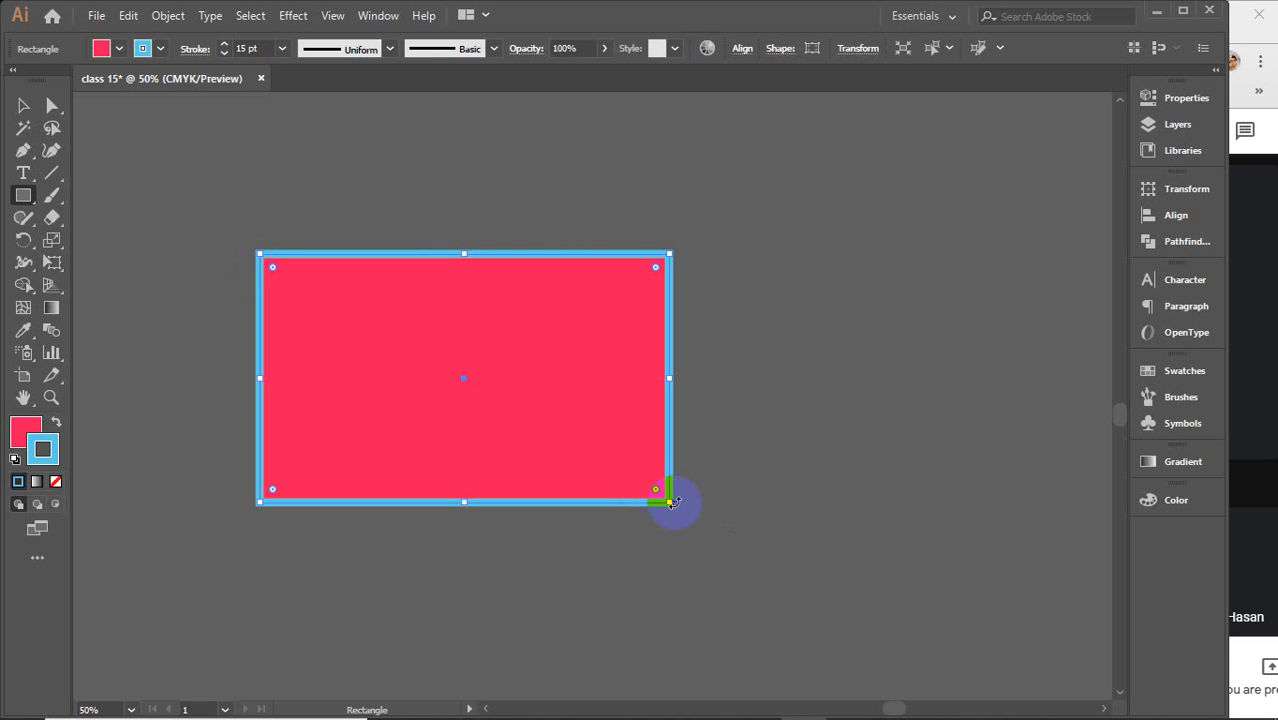
pyautogui.press('v')
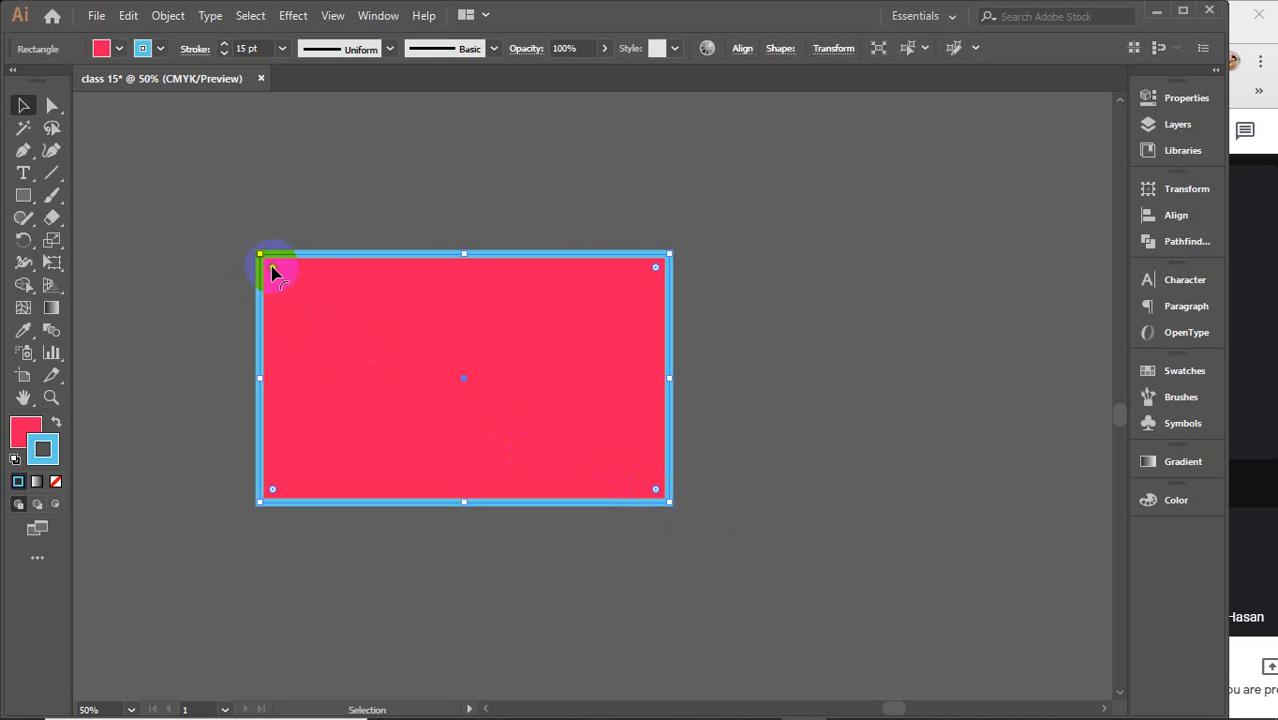
pyautogui.moveTo(272, 272); pyautogui.dragTo(153, 120)
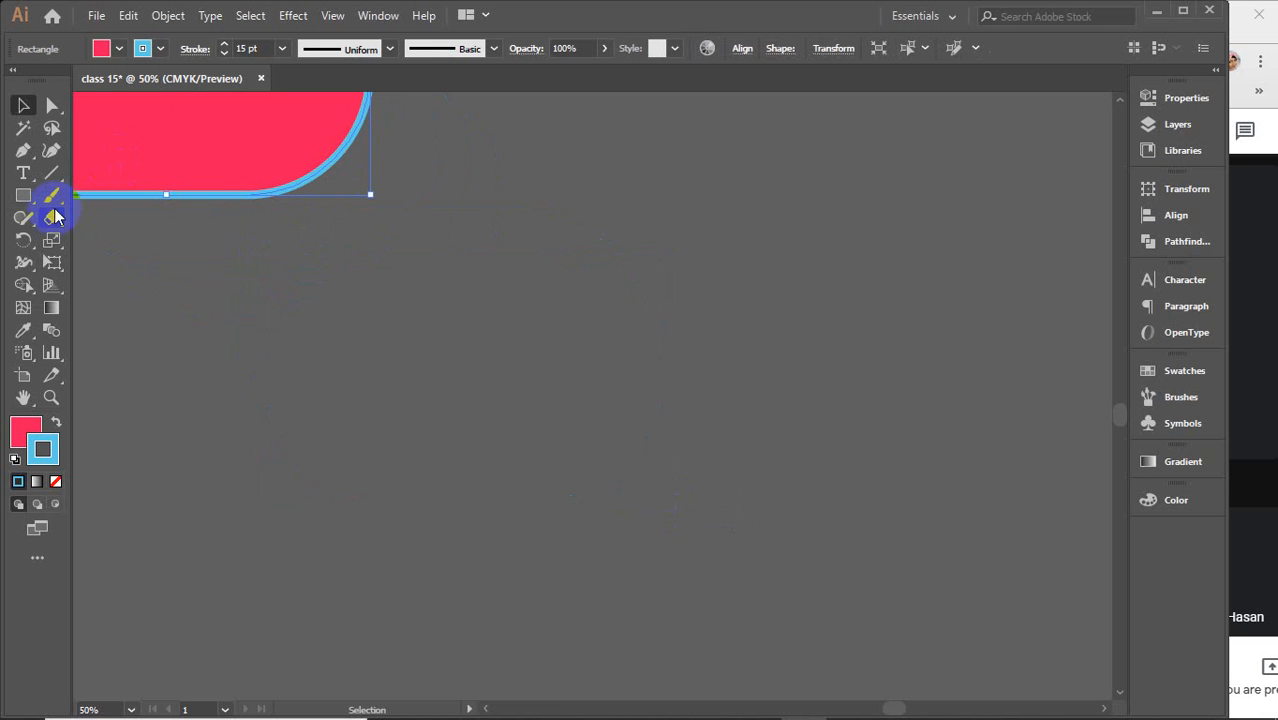
# Draw a rounded rectangle with the Rounded Rectangle Tool and move it higher on the artboard
pyautogui.moveTo(23, 196); pyautogui.dragTo(78, 218)
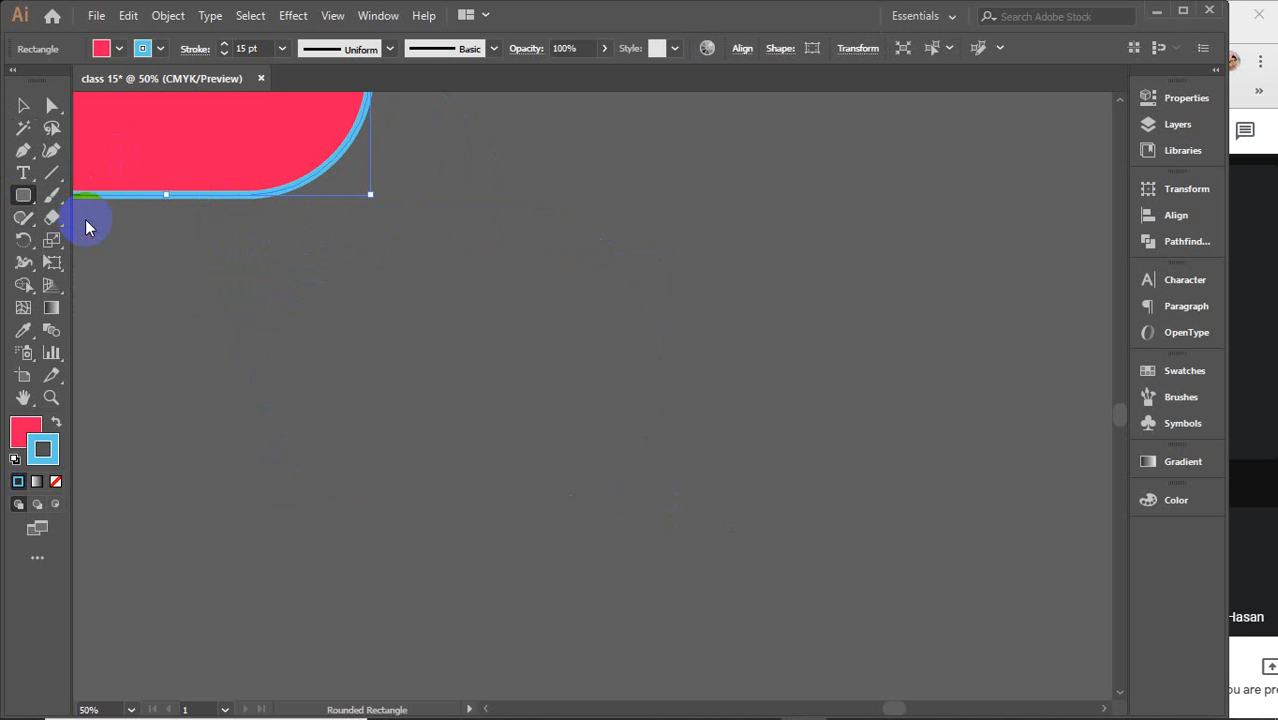
pyautogui.moveTo(314, 283)
pyautogui.mouseDown()
pyautogui.moveTo(633, 506)
pyautogui.moveTo(775, 547)
pyautogui.mouseUp()
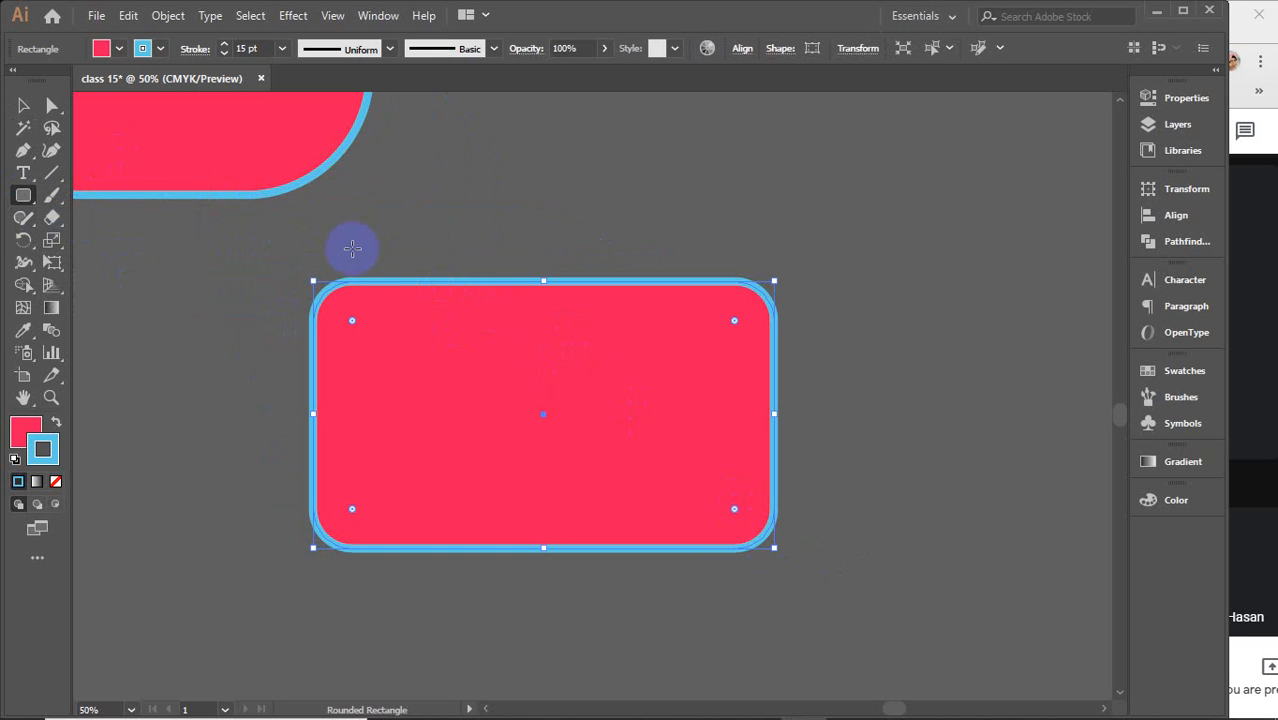
pyautogui.click(23, 105)
pyautogui.moveTo(633, 522); pyautogui.dragTo(745, 145)
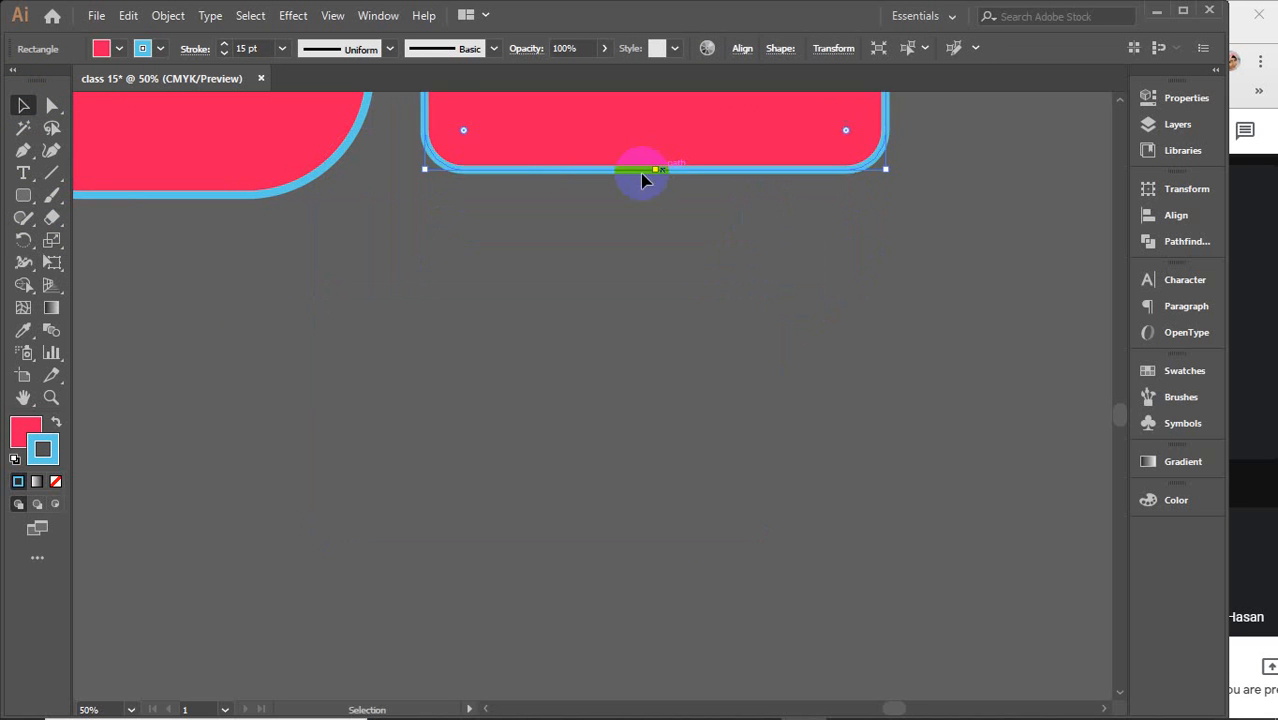
# Create an 11.7143 in by 6.7857 in rounded rectangle with a corner radius of 10 through the tool dialog
pyautogui.click(23, 195)
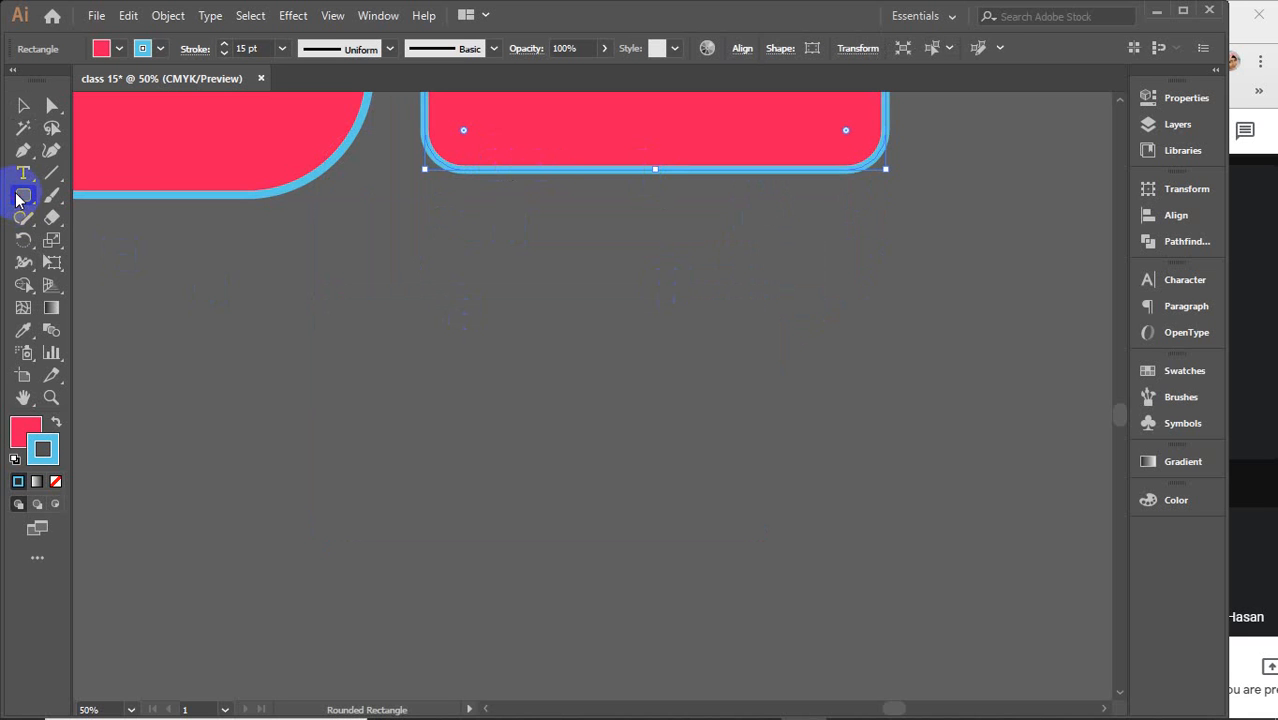
pyautogui.click(594, 376)
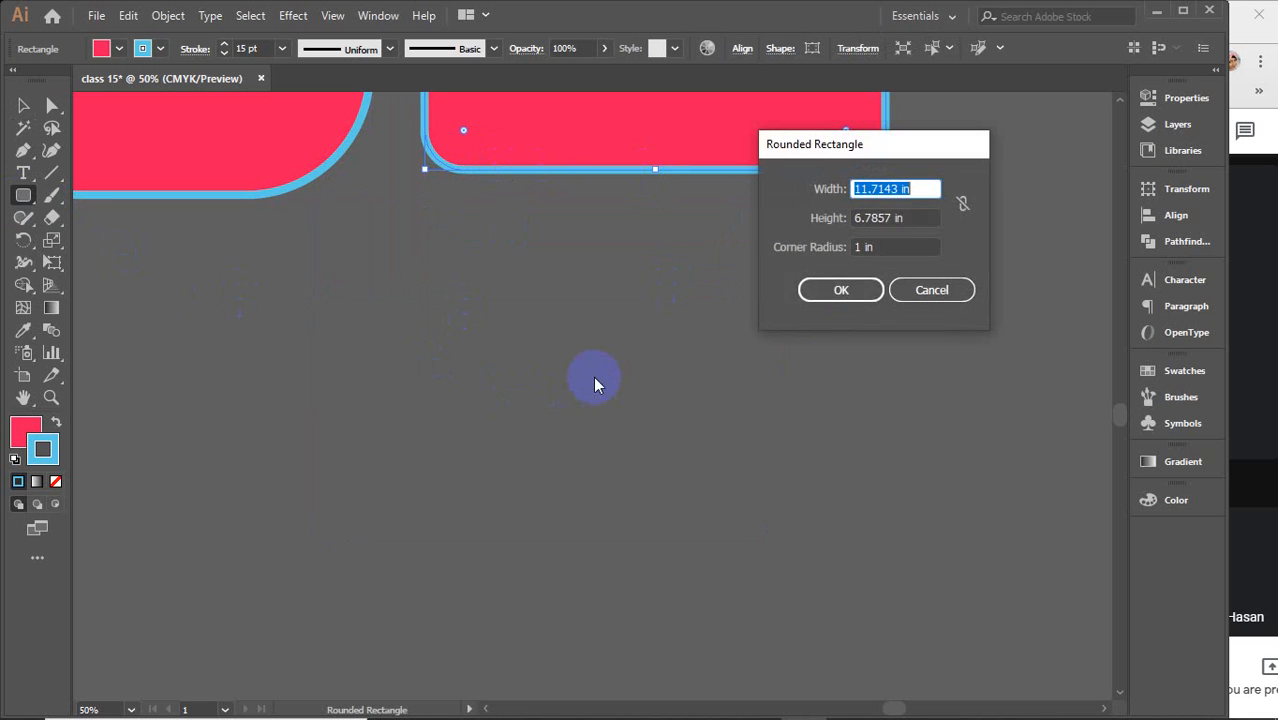
pyautogui.click(862, 247)
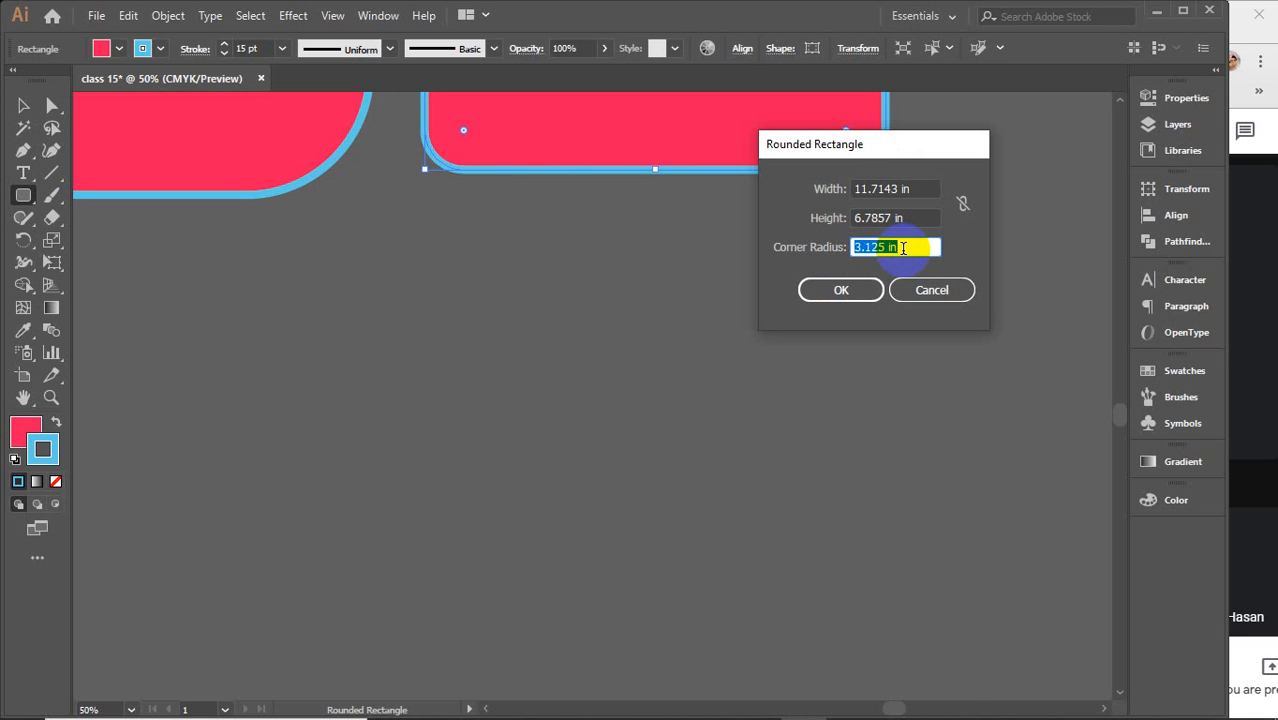
pyautogui.scroll(7, 903, 248)
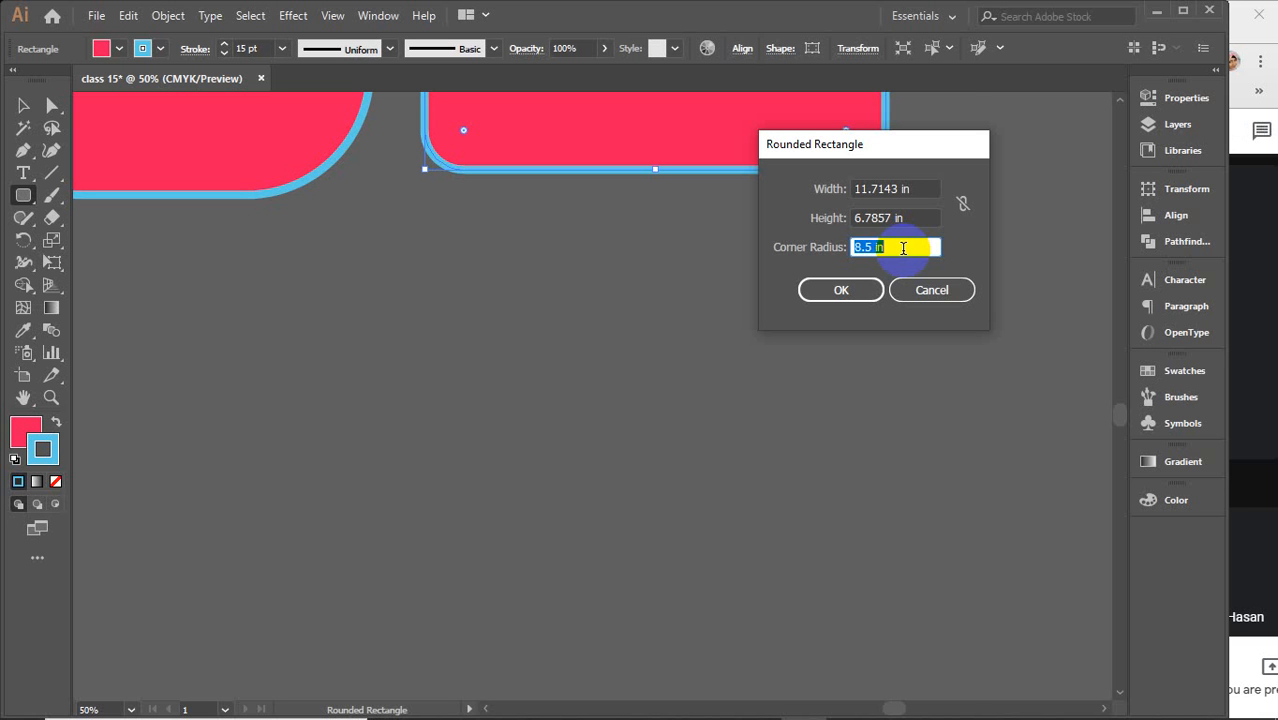
pyautogui.write('10')
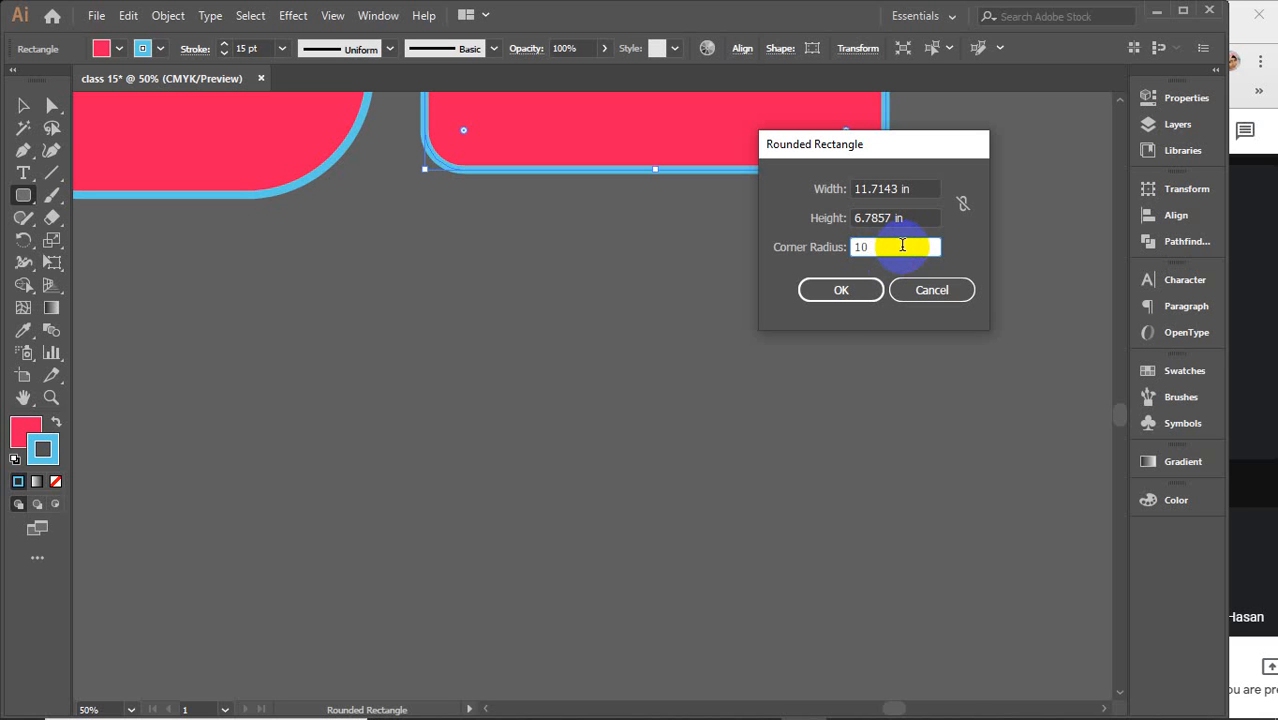
pyautogui.click(828, 290)
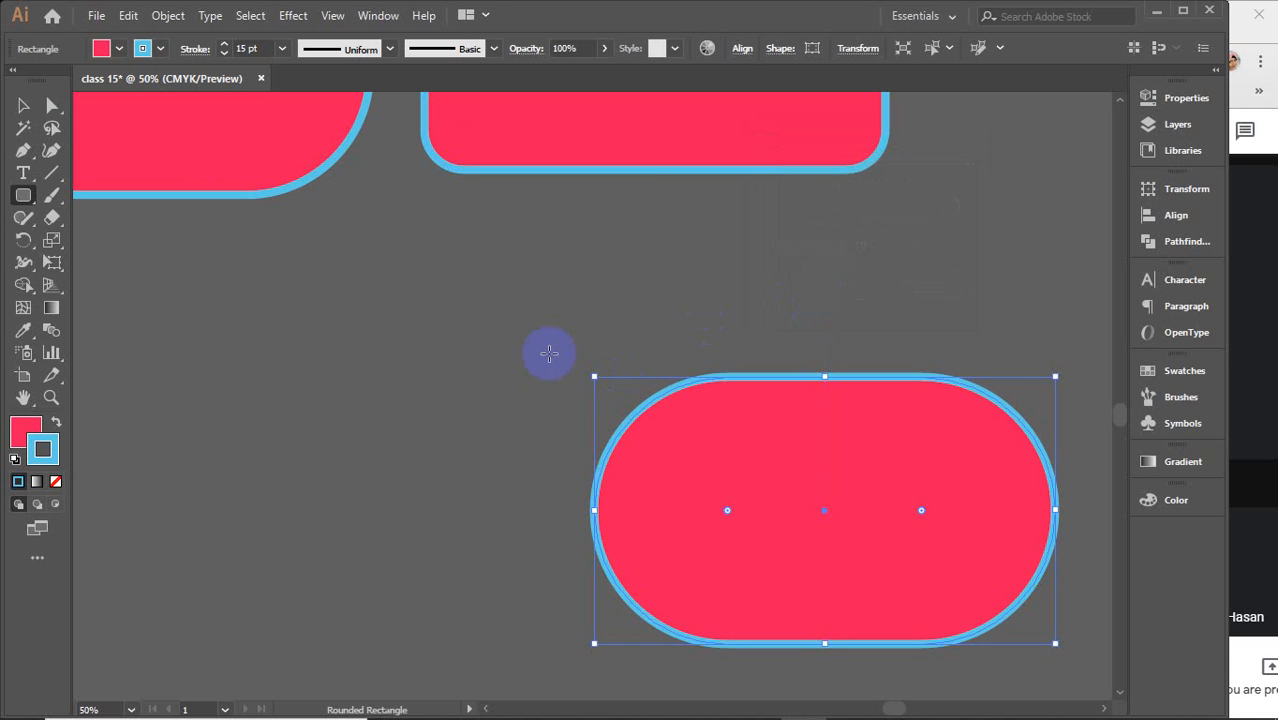
# Move the pill-shaped rounded rectangle up and to the left toward the artboard centre
pyautogui.click(23, 105)
pyautogui.moveTo(797, 540); pyautogui.dragTo(585, 400)
pyautogui.moveTo(701, 335); pyautogui.dragTo(693, 385)
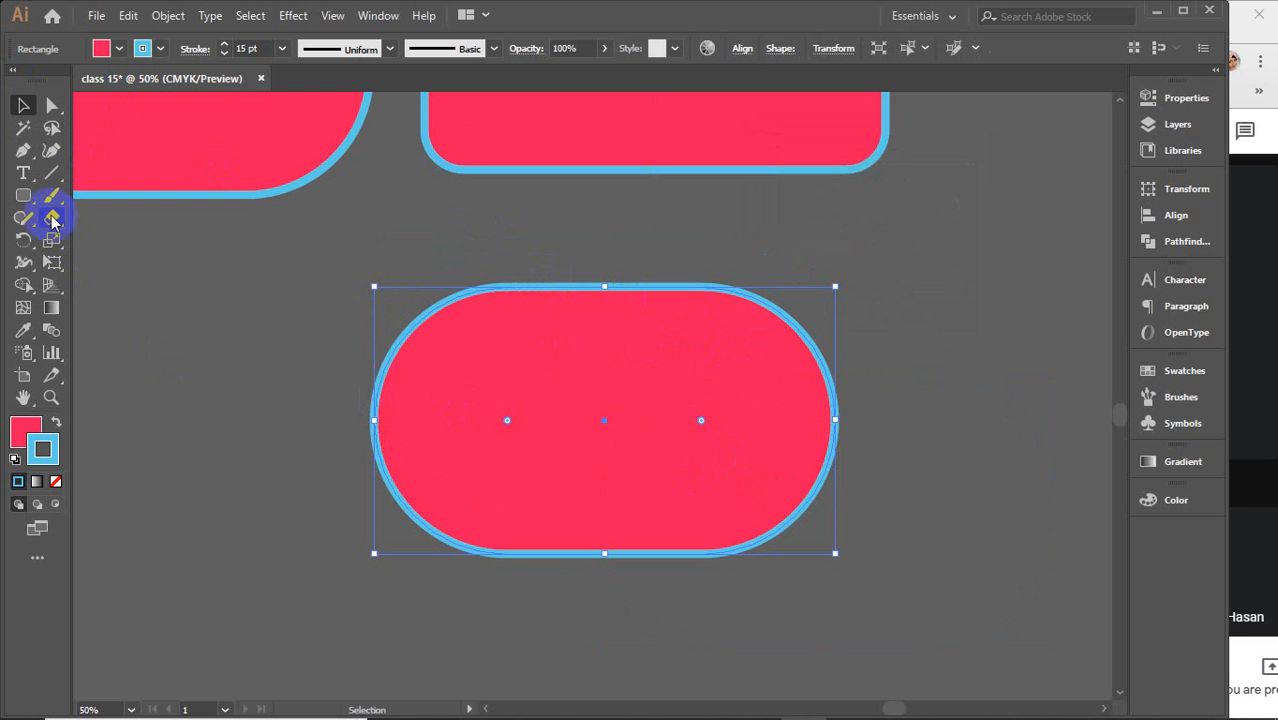
pyautogui.click(23, 194)
pyautogui.click(1017, 343)
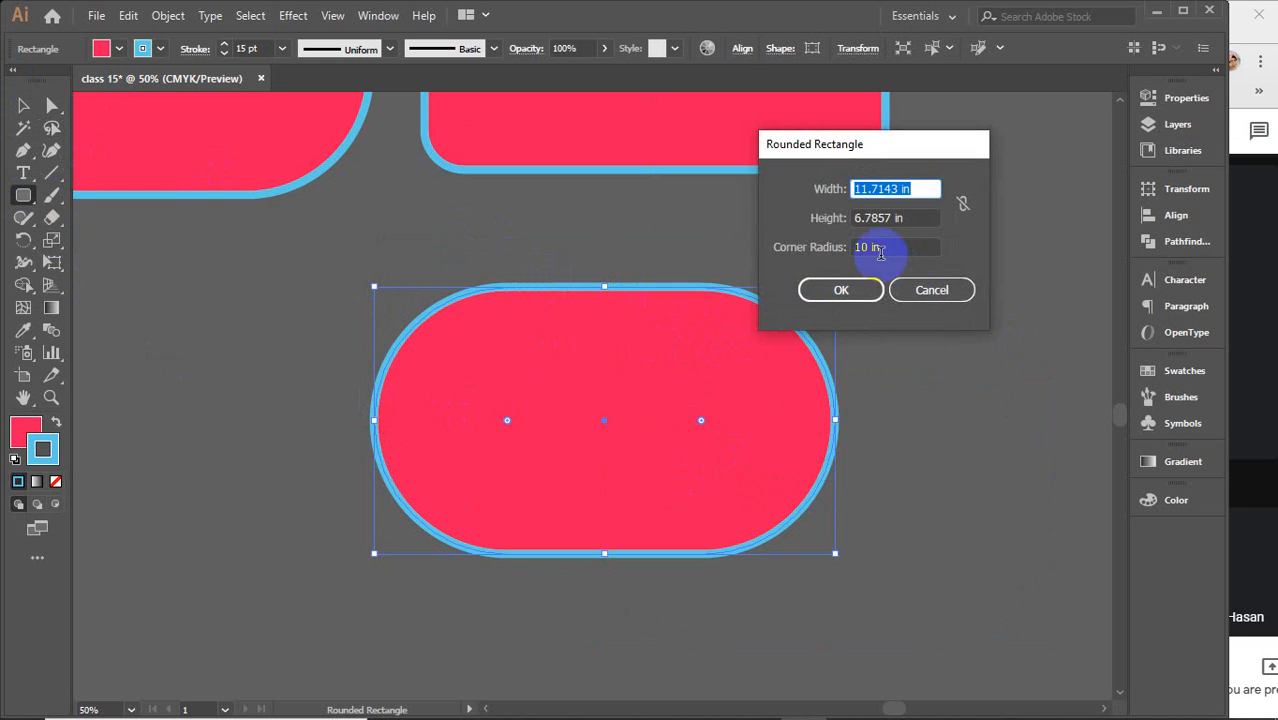
pyautogui.click(934, 292)
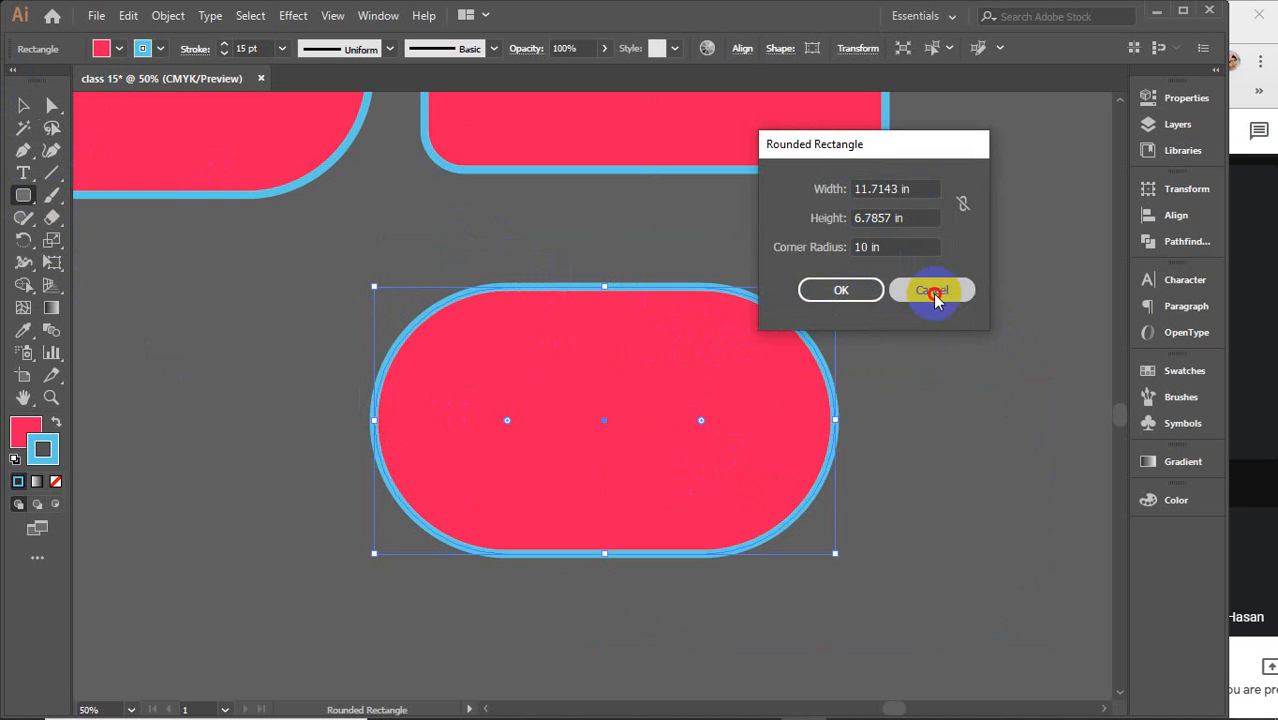
# Delete the pill-shaped rounded rectangle and the remaining rounded rectangles from the artboard
pyautogui.click(23, 106)
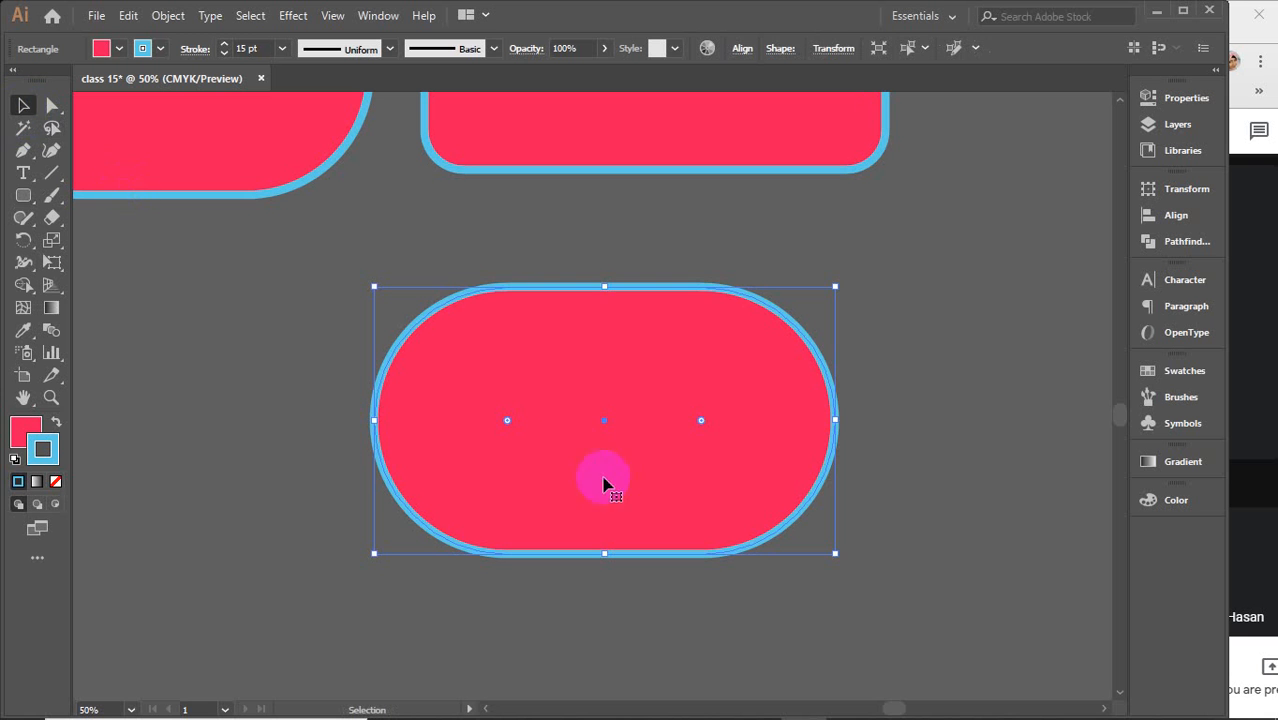
pyautogui.moveTo(505, 424); pyautogui.dragTo(605, 488)
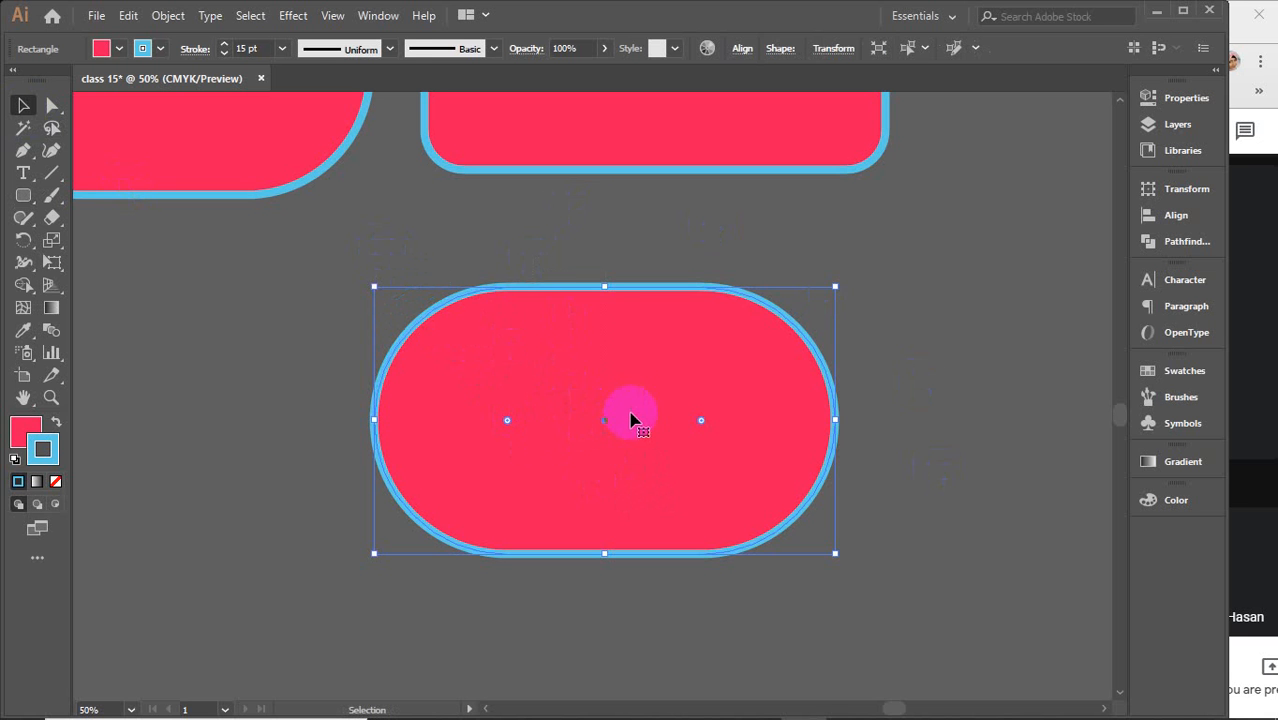
pyautogui.press('Delete')
pyautogui.scroll(2, 631, 418)
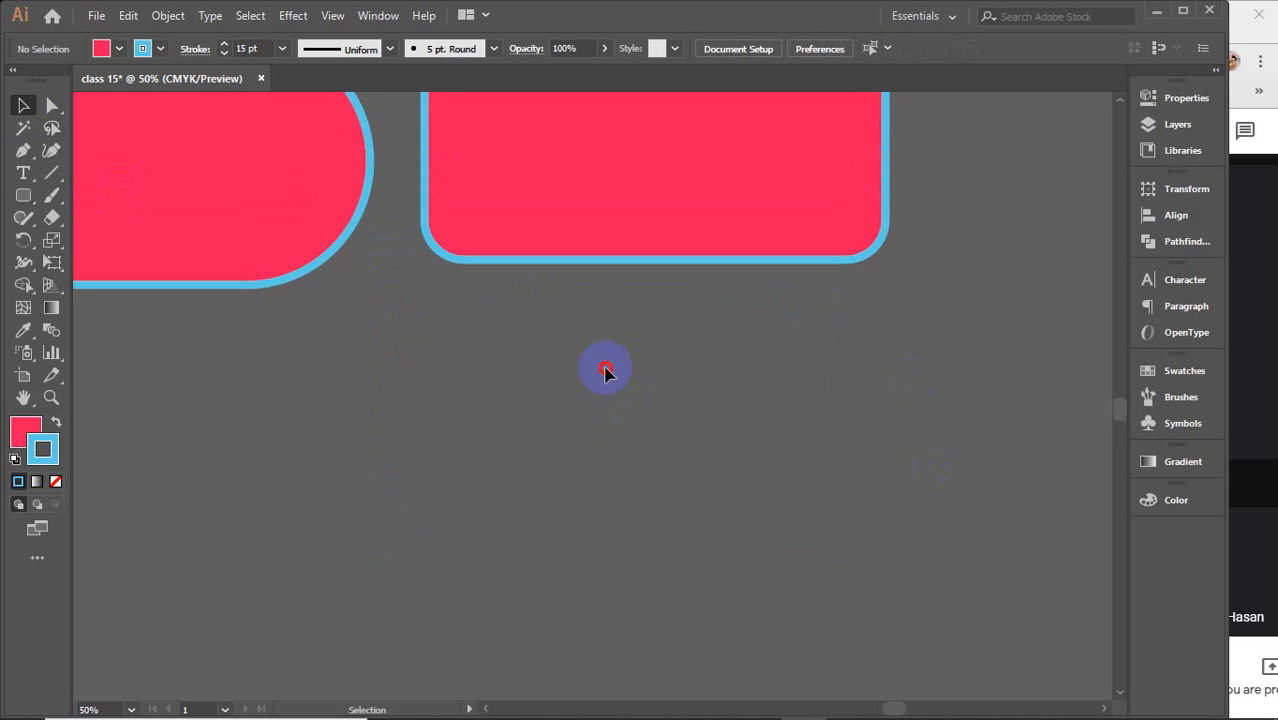
pyautogui.moveTo(605, 365); pyautogui.dragTo(240, 197)
pyautogui.press('Delete')
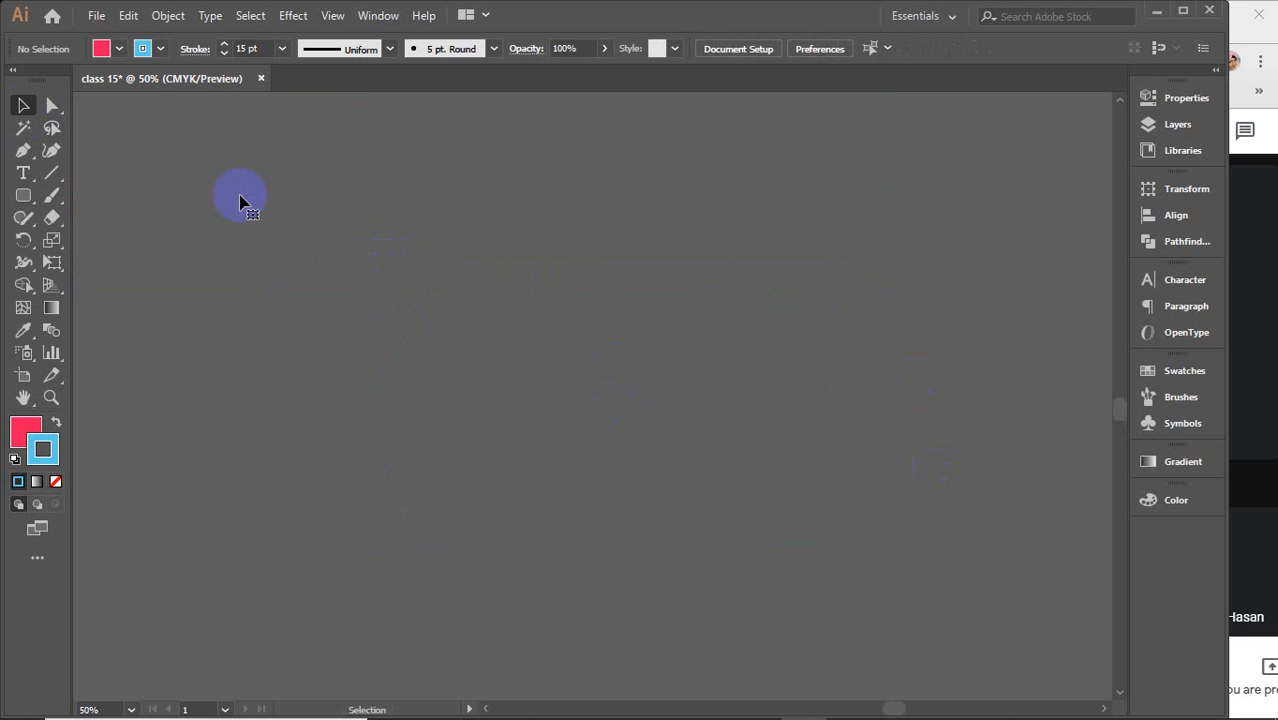
# Draw a tall ellipse, a wide ellipse, a large oval and a circle with the Ellipse Tool
pyautogui.click(23, 194)
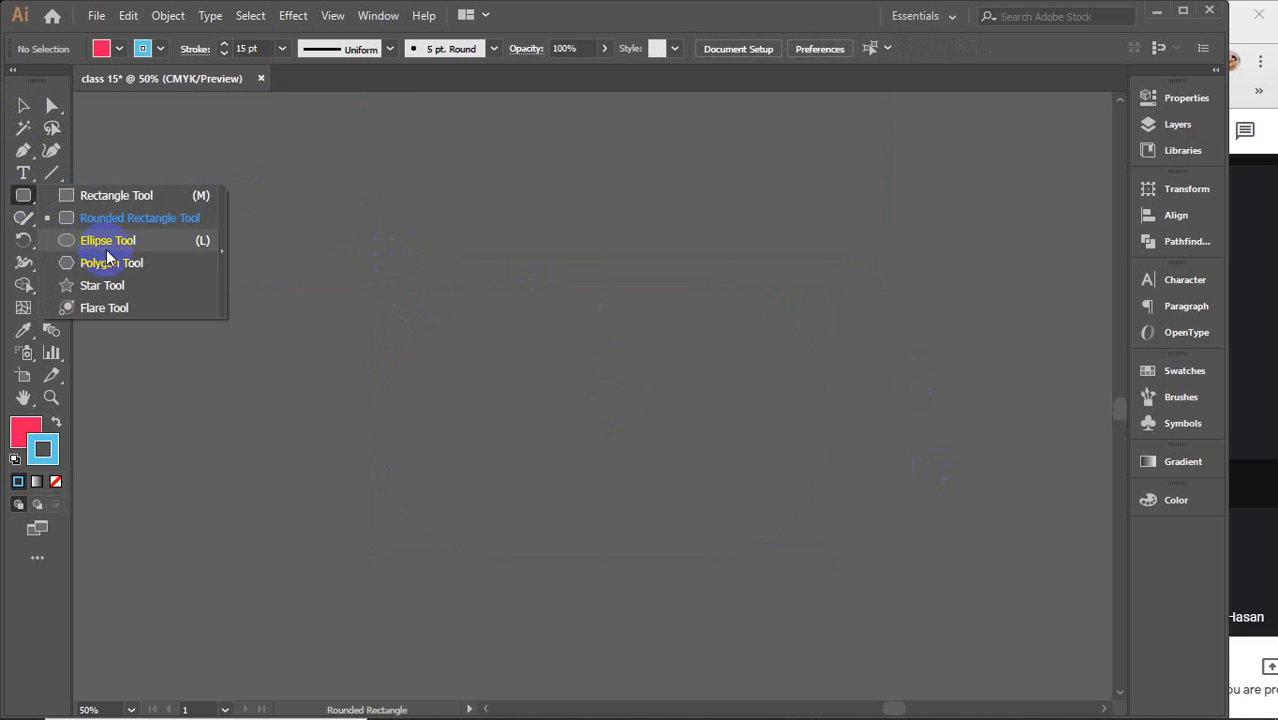
pyautogui.click(107, 241)
pyautogui.moveTo(165, 156)
pyautogui.mouseDown()
pyautogui.moveTo(305, 331)
pyautogui.moveTo(284, 369)
pyautogui.mouseUp()
pyautogui.moveTo(352, 203); pyautogui.dragTo(654, 318)
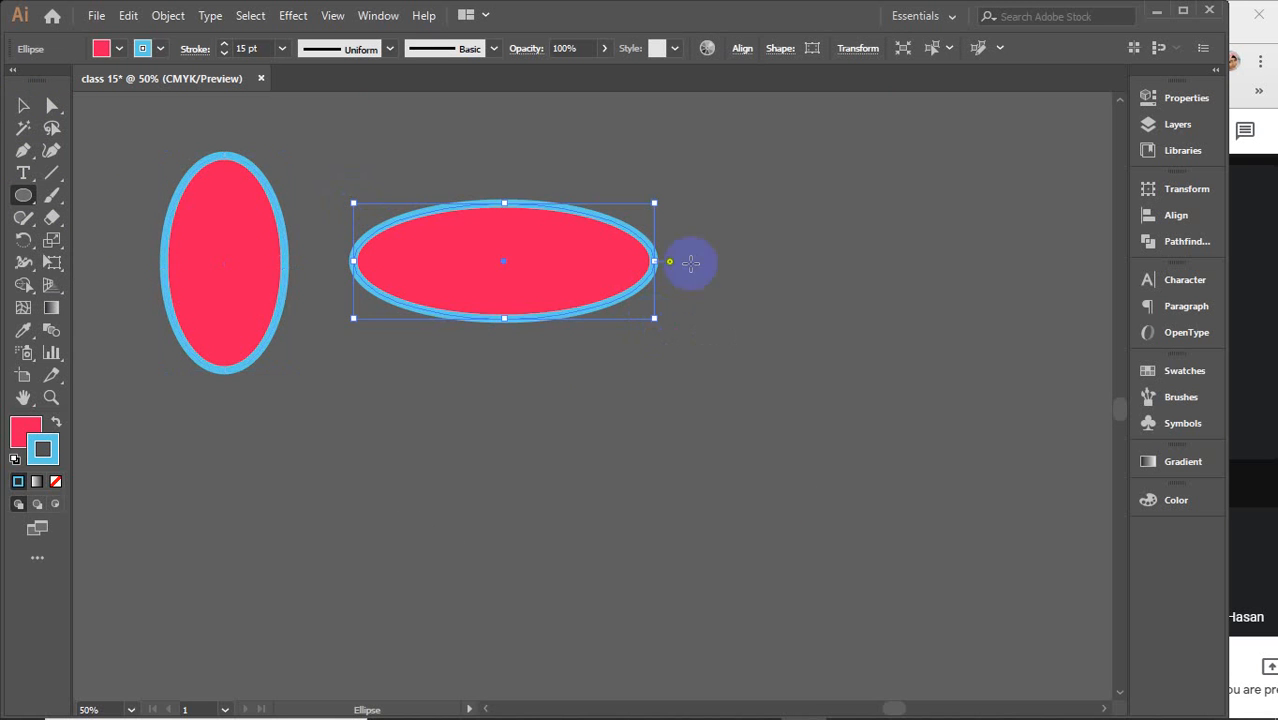
pyautogui.moveTo(799, 181); pyautogui.dragTo(1020, 429)
pyautogui.moveTo(369, 410)
pyautogui.mouseDown()
pyautogui.moveTo(417, 474)
pyautogui.moveTo(557, 598)
pyautogui.mouseUp()
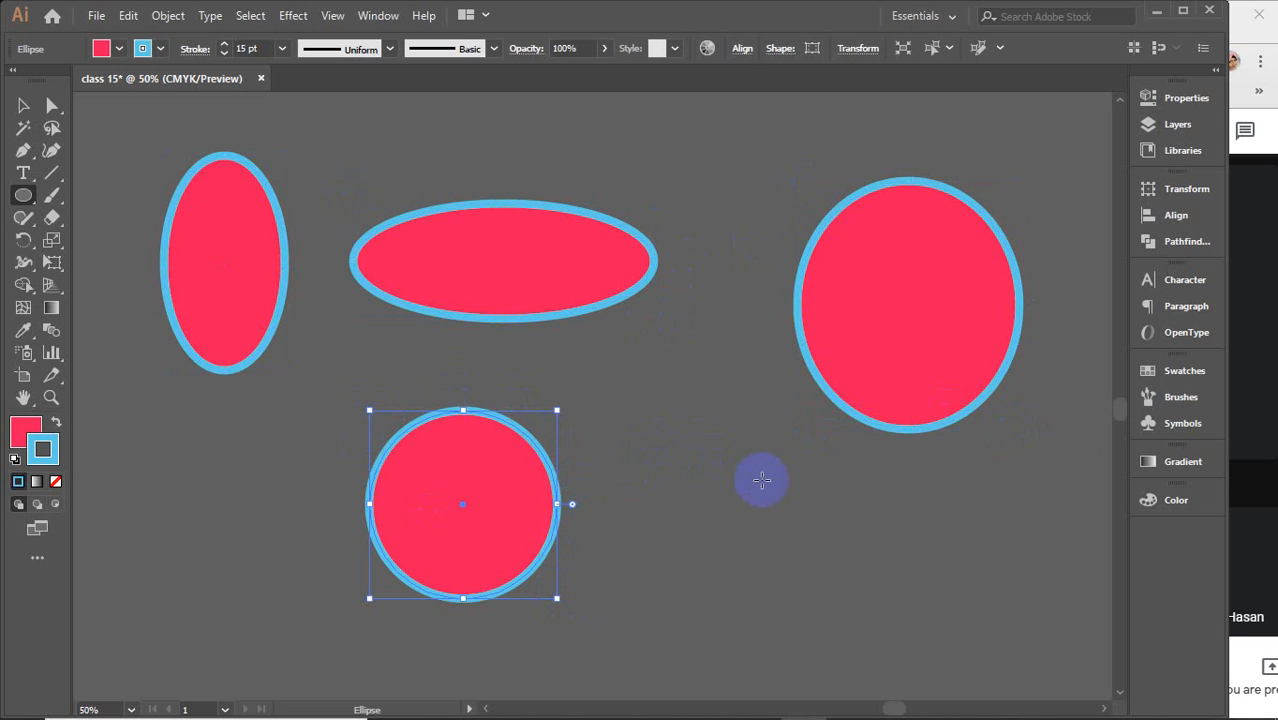
# Create a 4.7738 in by 4.7738 in circle through the Ellipse dialog
pyautogui.click(761, 479)
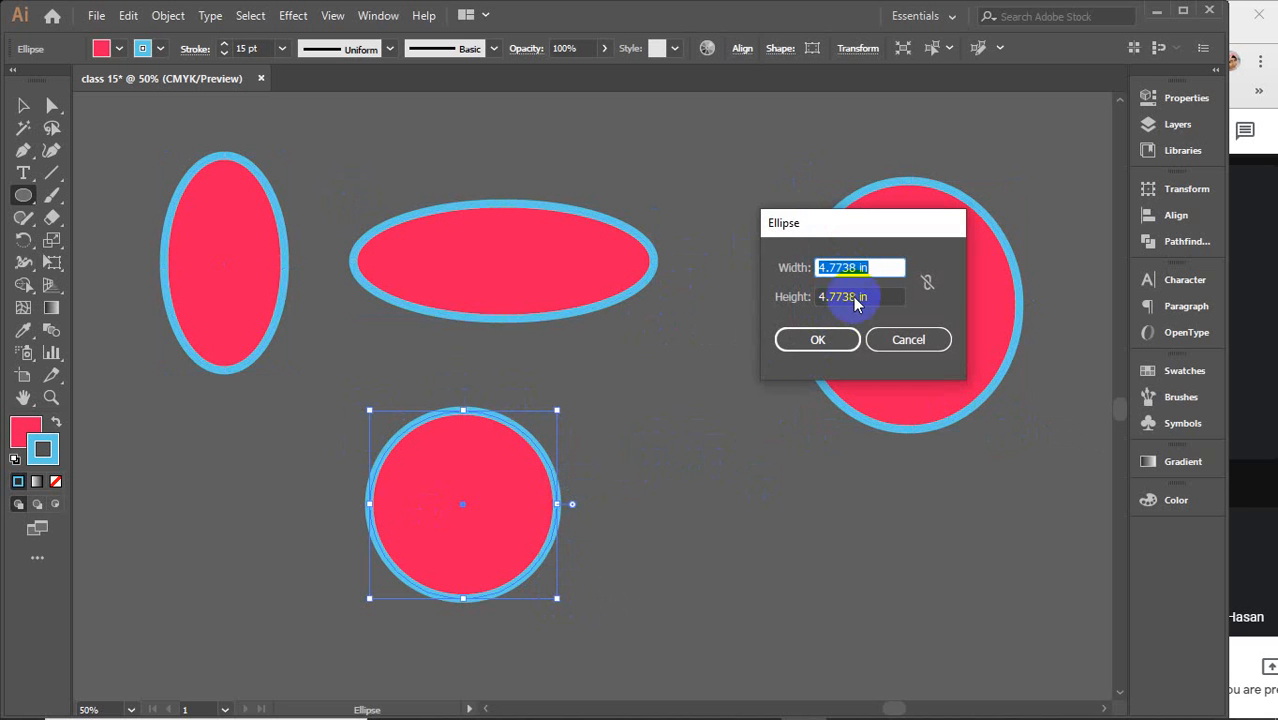
pyautogui.click(787, 338)
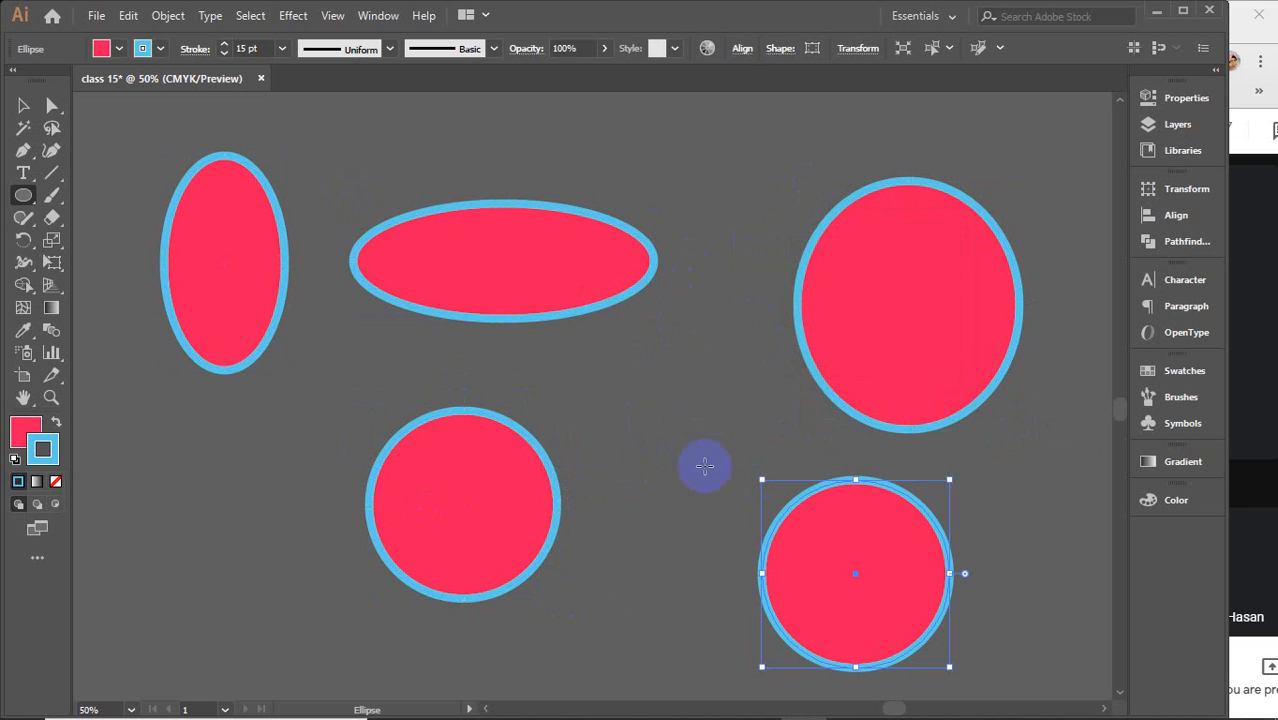
# Select all the ellipses on the artboard and delete them
pyautogui.click(23, 105)
pyautogui.moveTo(143, 130); pyautogui.dragTo(617, 448)
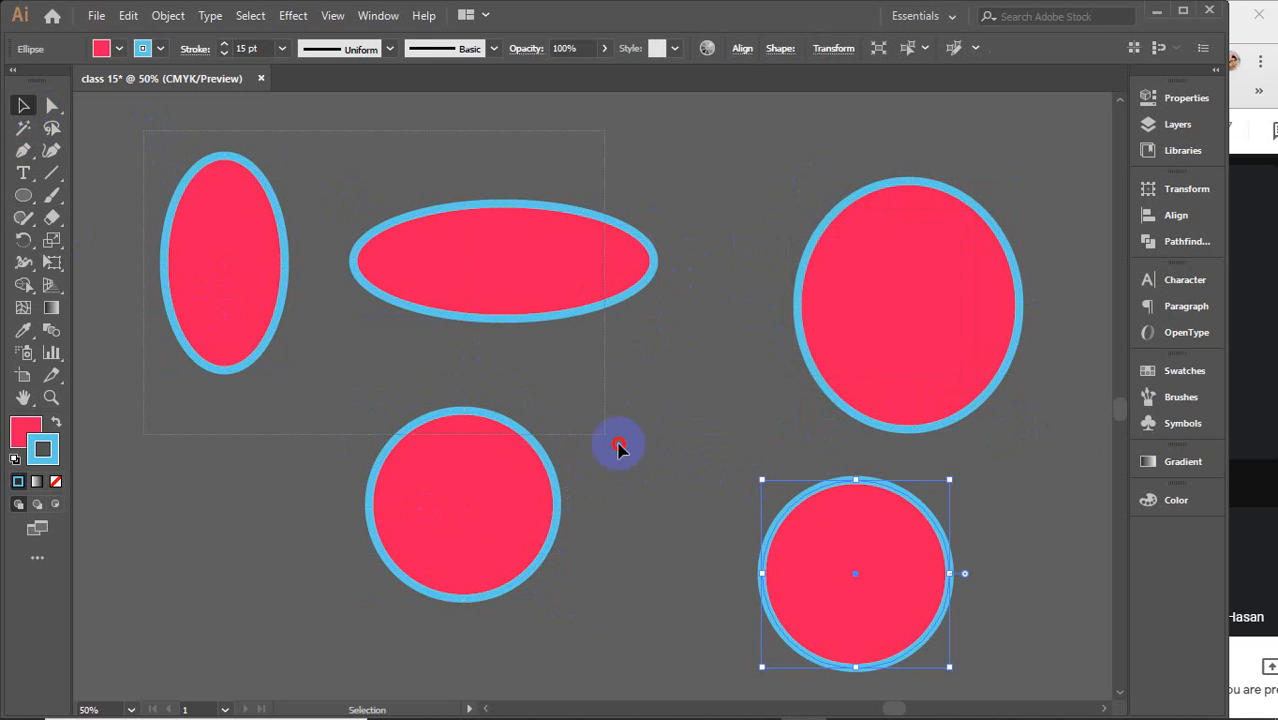
pyautogui.hotkey('ctrl', 'a')
pyautogui.press('Delete')
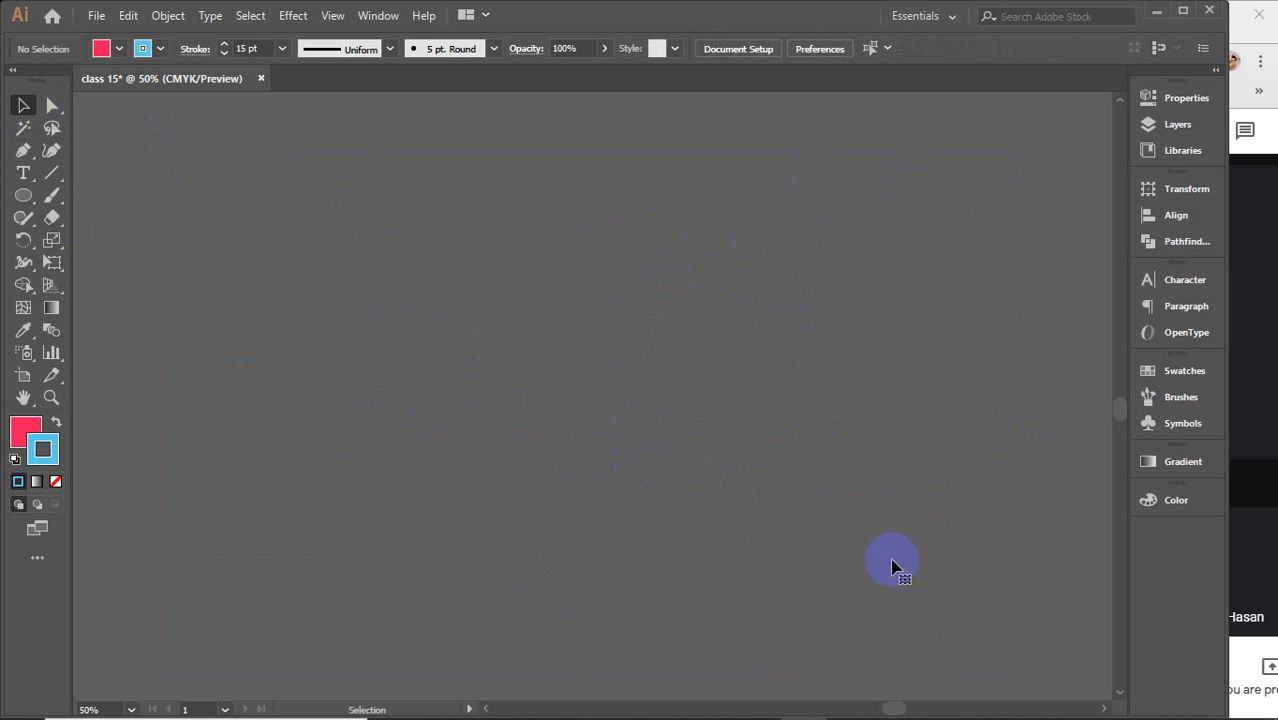
# Draw two hexagons with the Polygon Tool, the second smaller and slightly rotated
pyautogui.moveTo(23, 195); pyautogui.dragTo(112, 263)
pyautogui.moveTo(200, 247); pyautogui.dragTo(261, 298)
pyautogui.moveTo(477, 283); pyautogui.dragTo(453, 236)
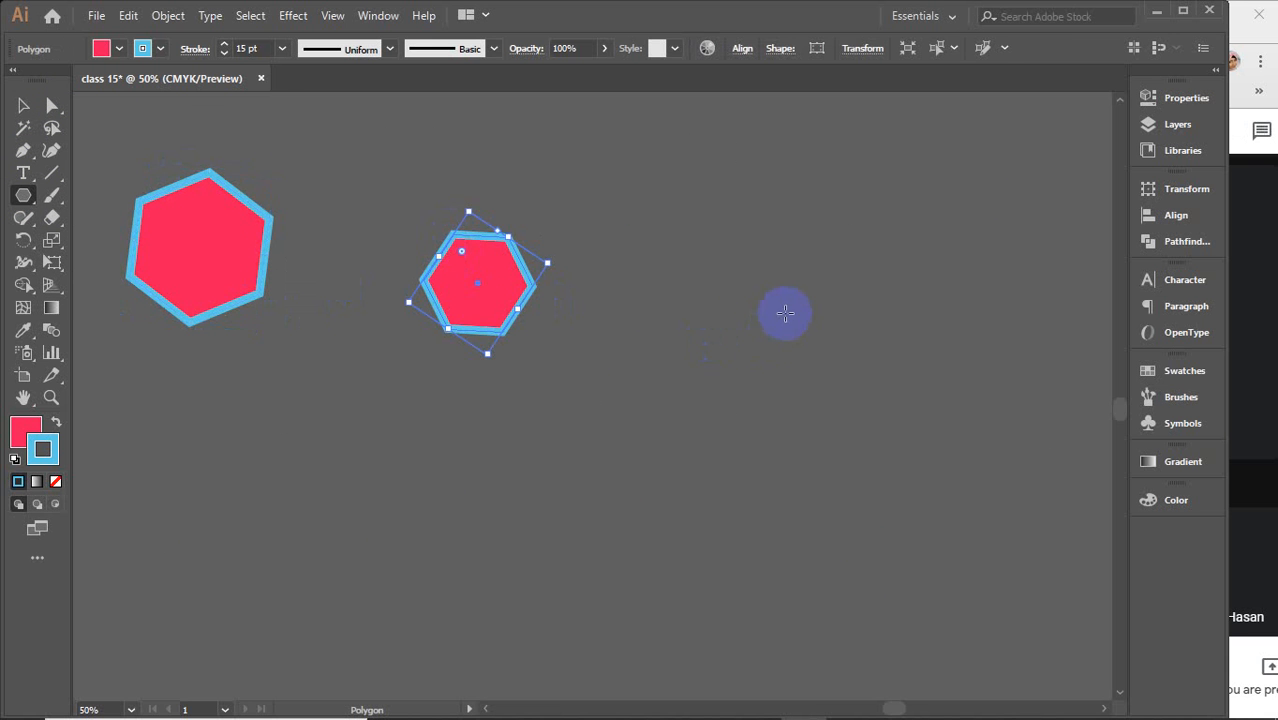
# Create a triangle through the Polygon dialog by setting the sides to 3
pyautogui.click(785, 313)
pyautogui.moveTo(822, 449); pyautogui.dragTo(785, 446)
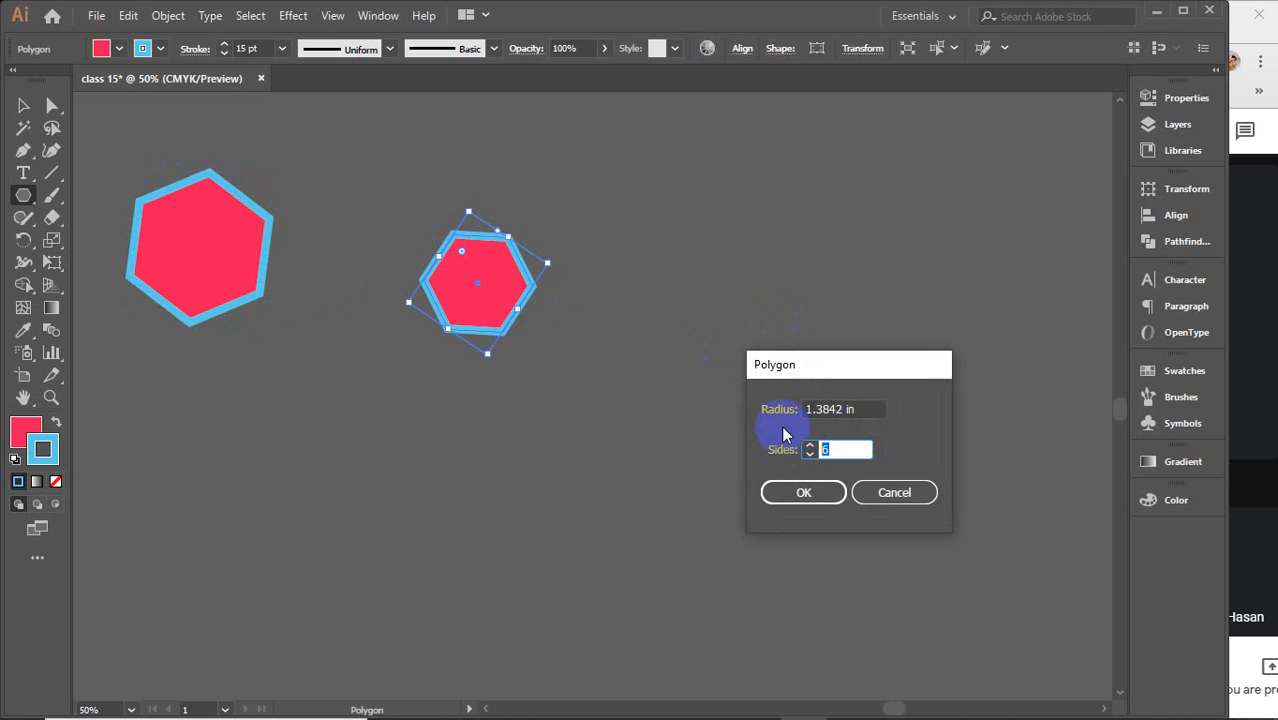
pyautogui.press('Return')
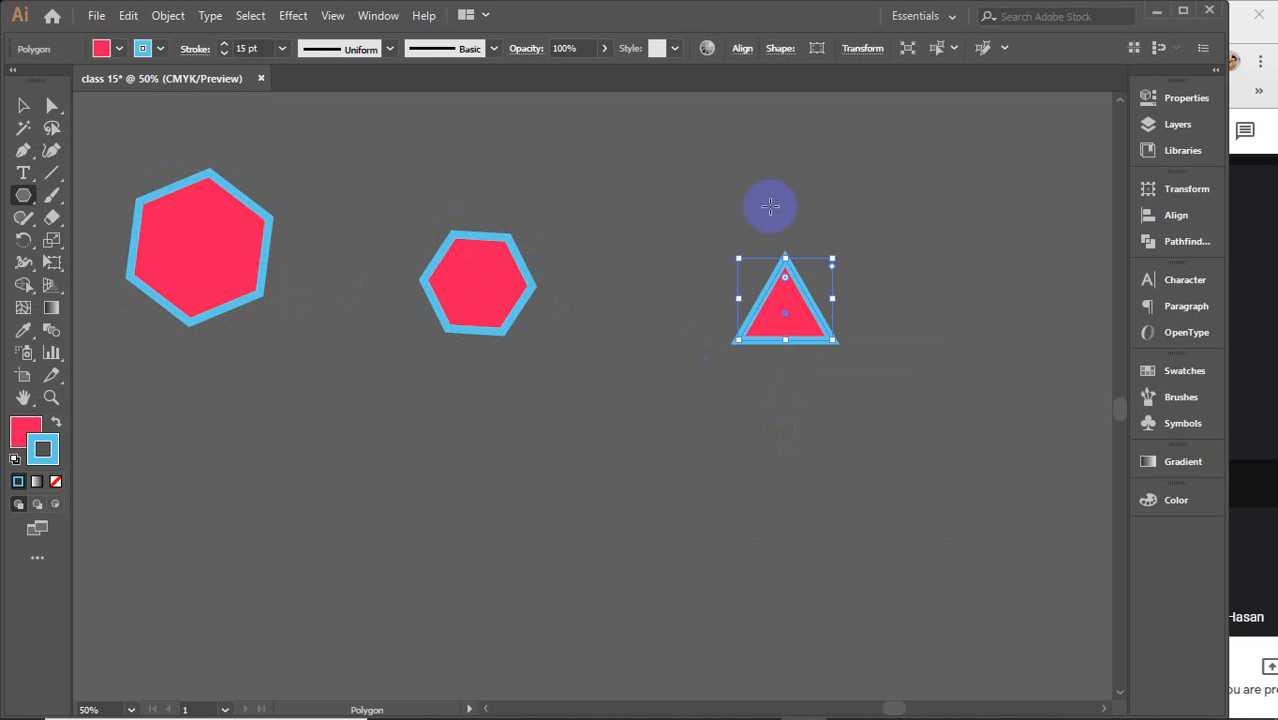
# Set the triangle's stroke weight to 3 pt
pyautogui.click(258, 49)
pyautogui.write('3')
pyautogui.press('Return')
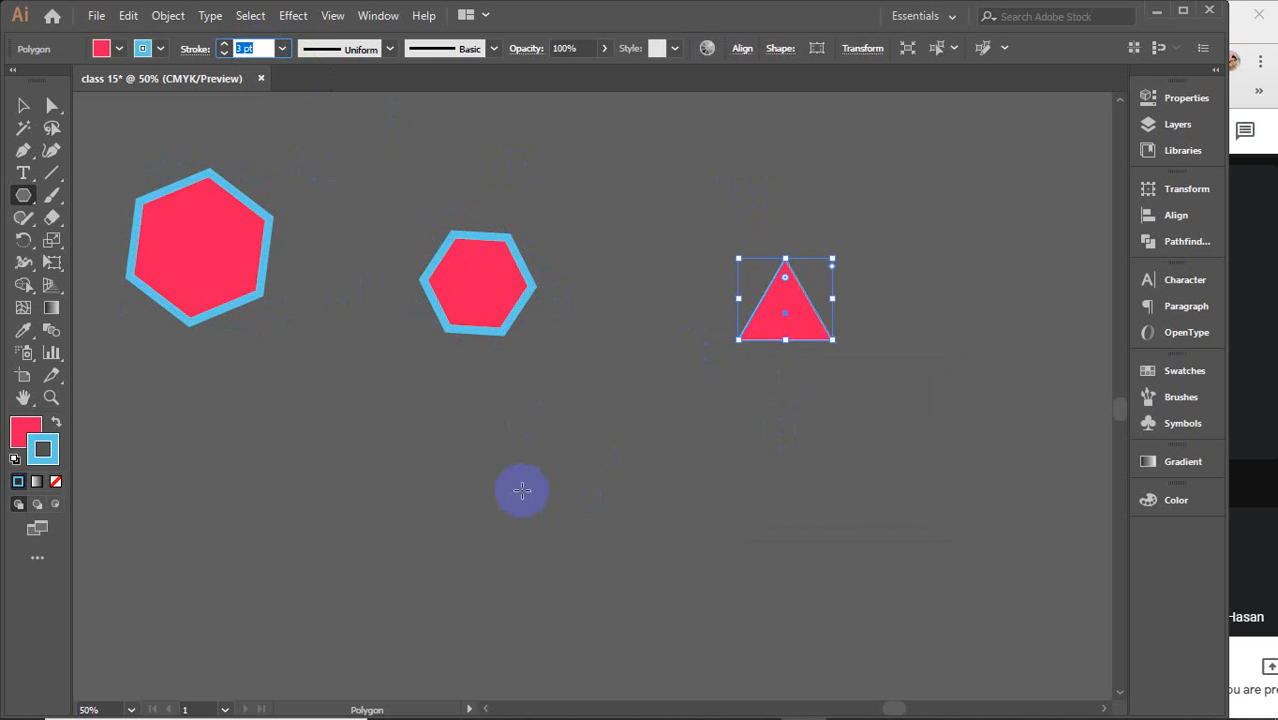
# Create a 10-sided polygon below the hexagon through the Polygon dialog
pyautogui.click(522, 490)
pyautogui.doubleClick(834, 452)
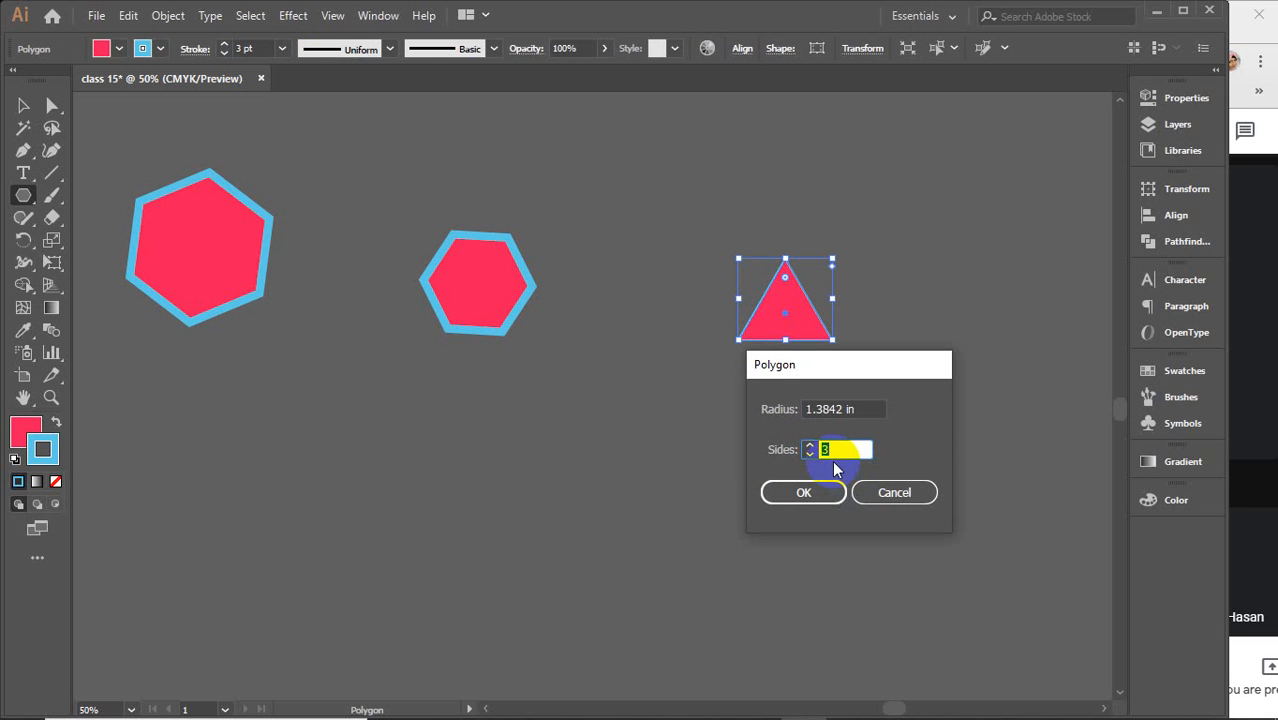
pyautogui.write('12')
pyautogui.press('Return')
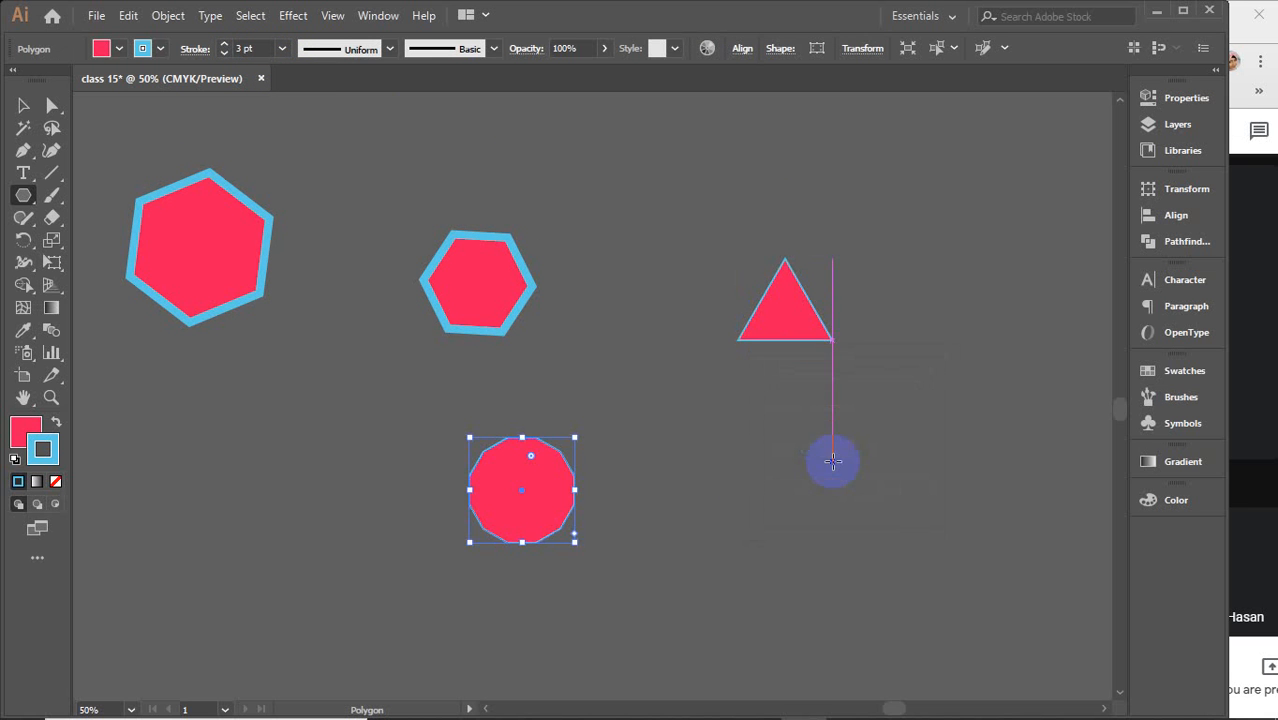
# Create a 50-sided polygon through the Polygon dialog
pyautogui.click(889, 484)
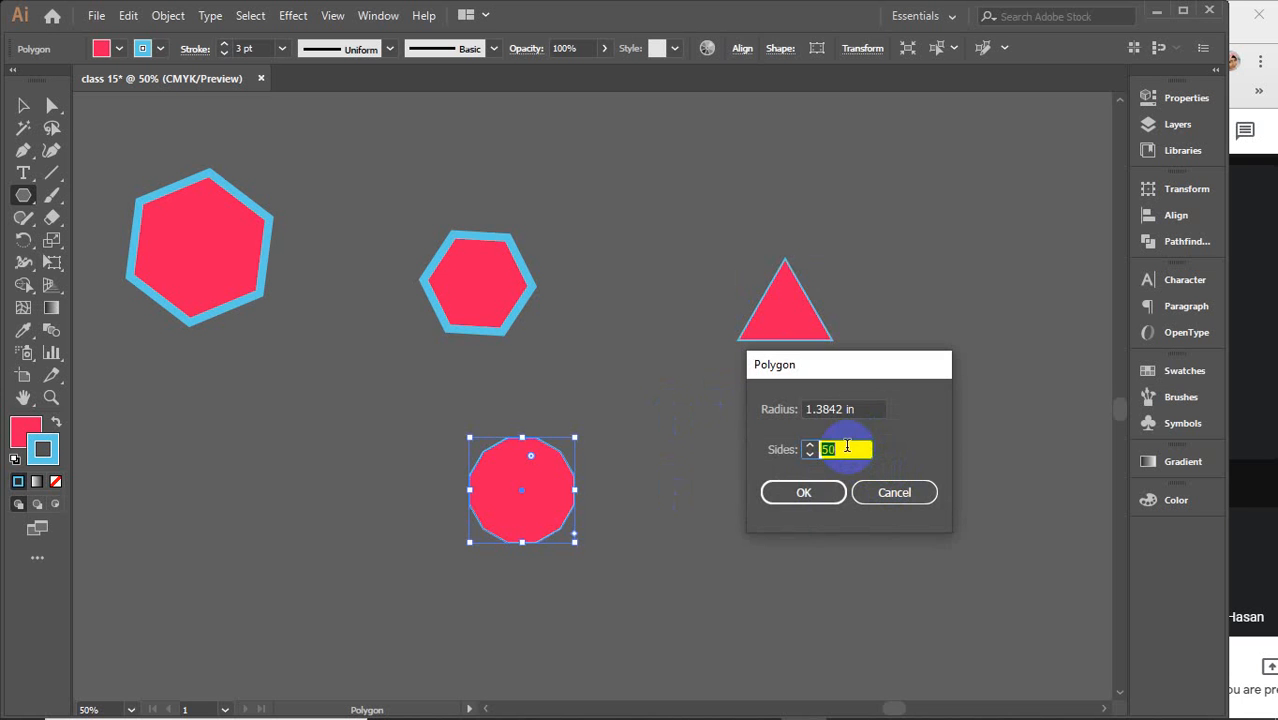
pyautogui.click(803, 492)
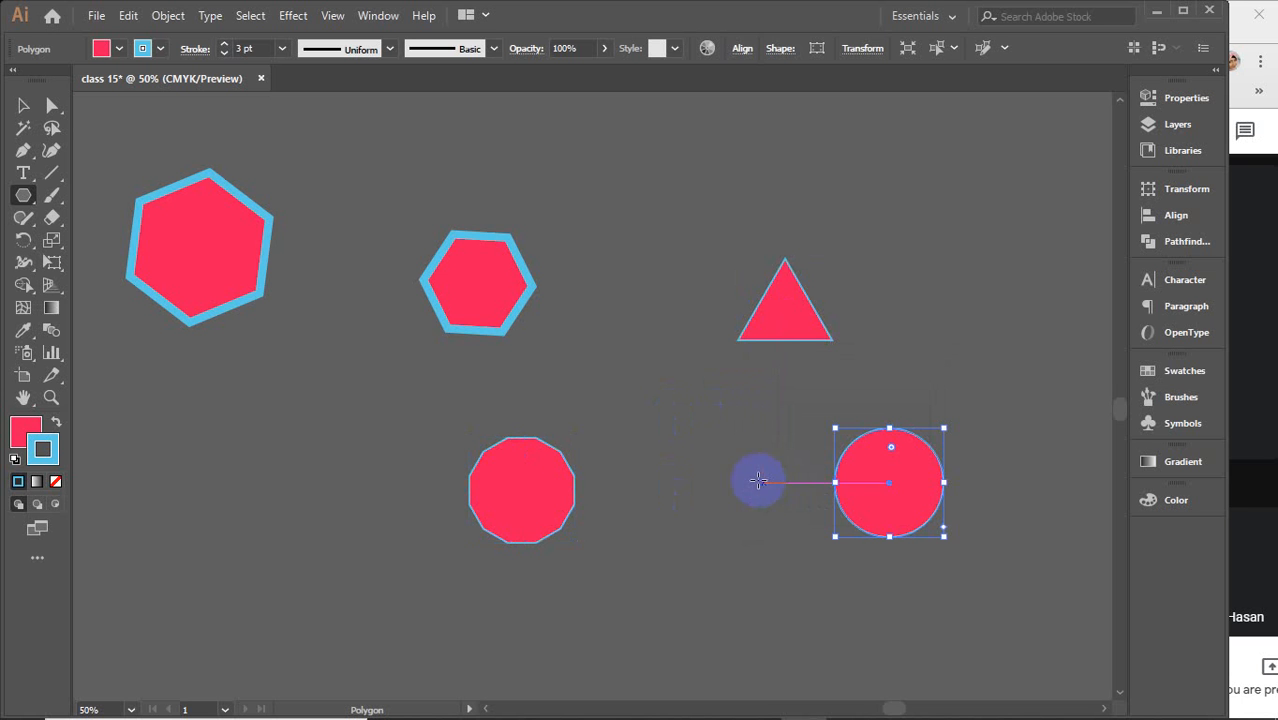
# Select all anchors of the 50-sided polygon and drag its corner widget to round the corners to about 1.38 in
pyautogui.click(23, 105)
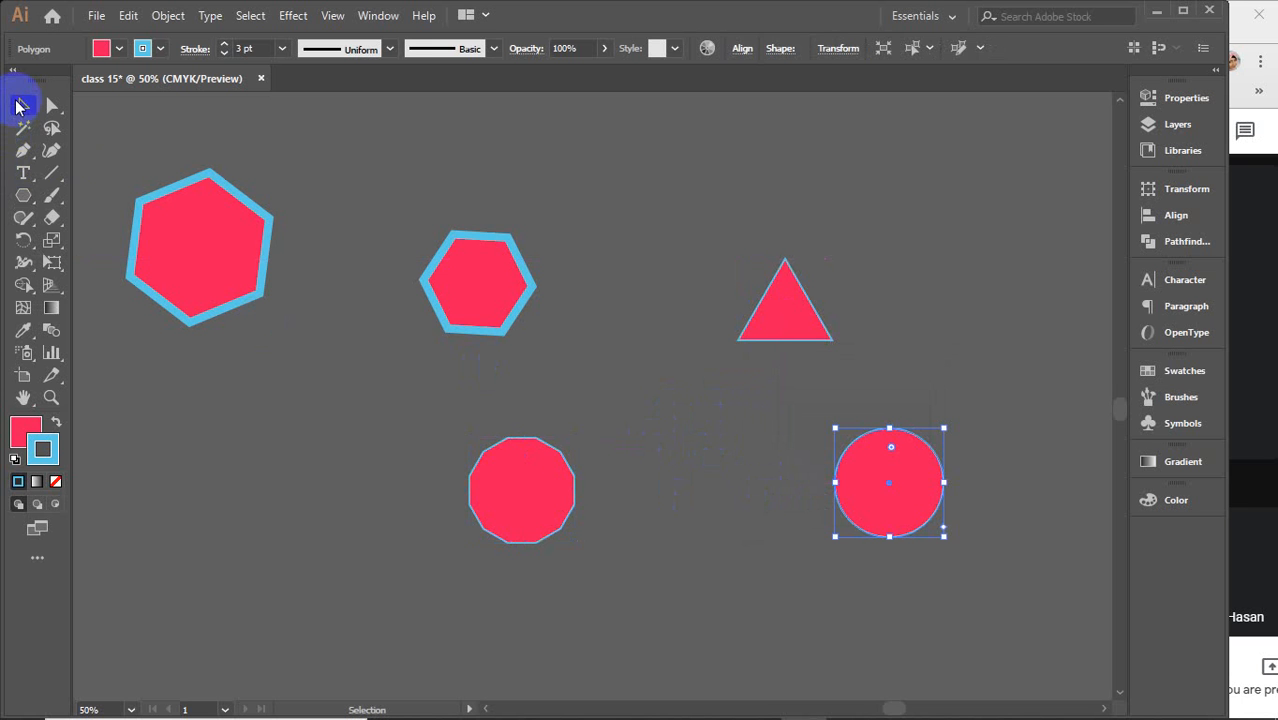
pyautogui.click(832, 432)
pyautogui.scroll(4, 935, 455)
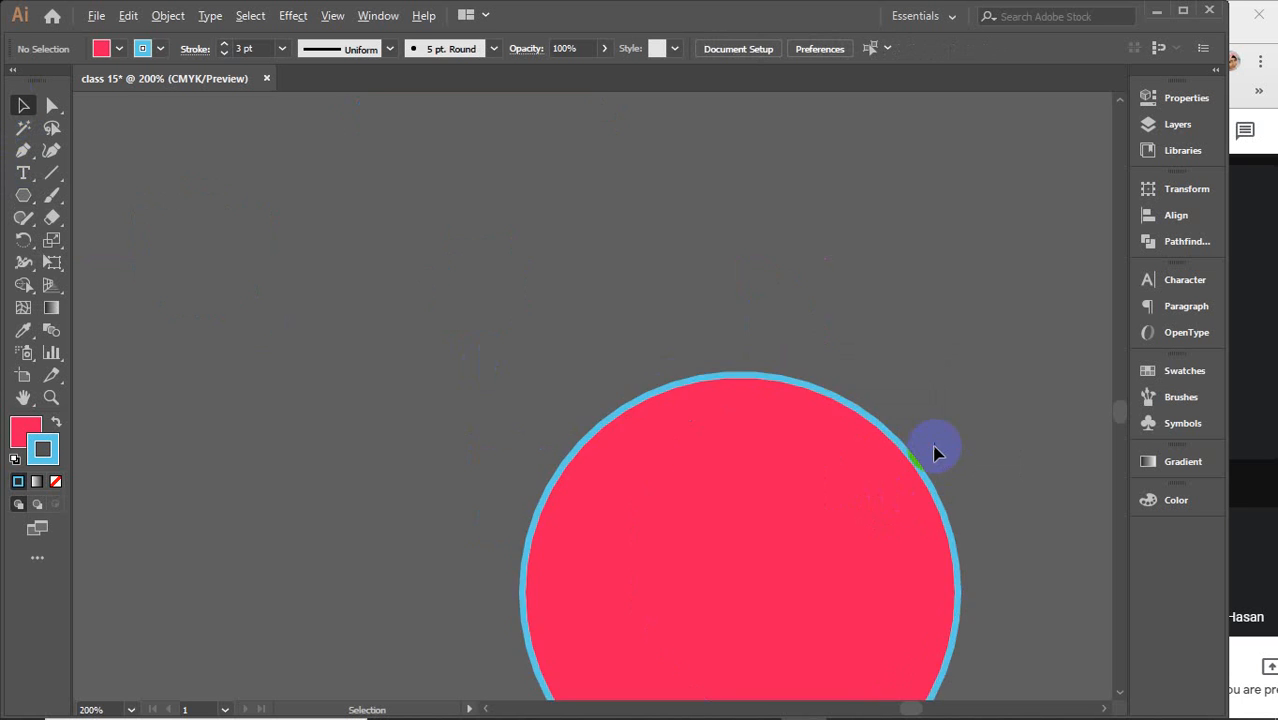
pyautogui.moveTo(747, 533); pyautogui.dragTo(603, 358)
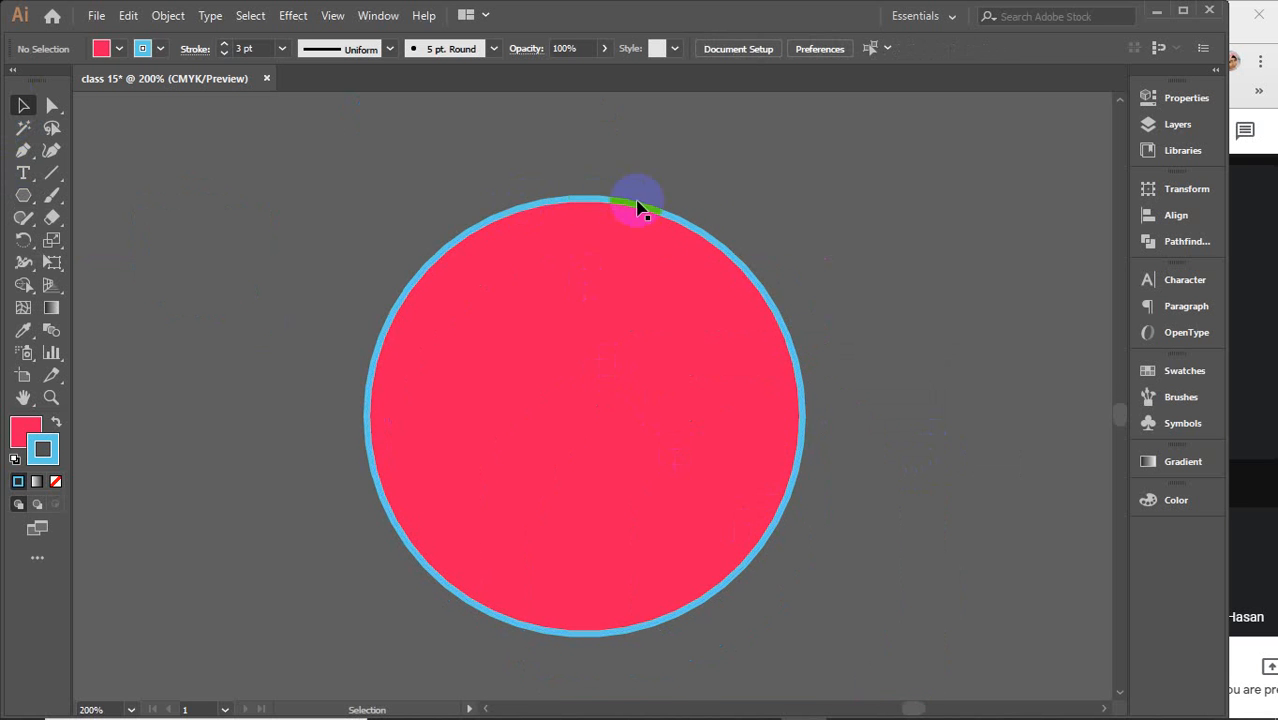
pyautogui.scroll(6, 697, 350)
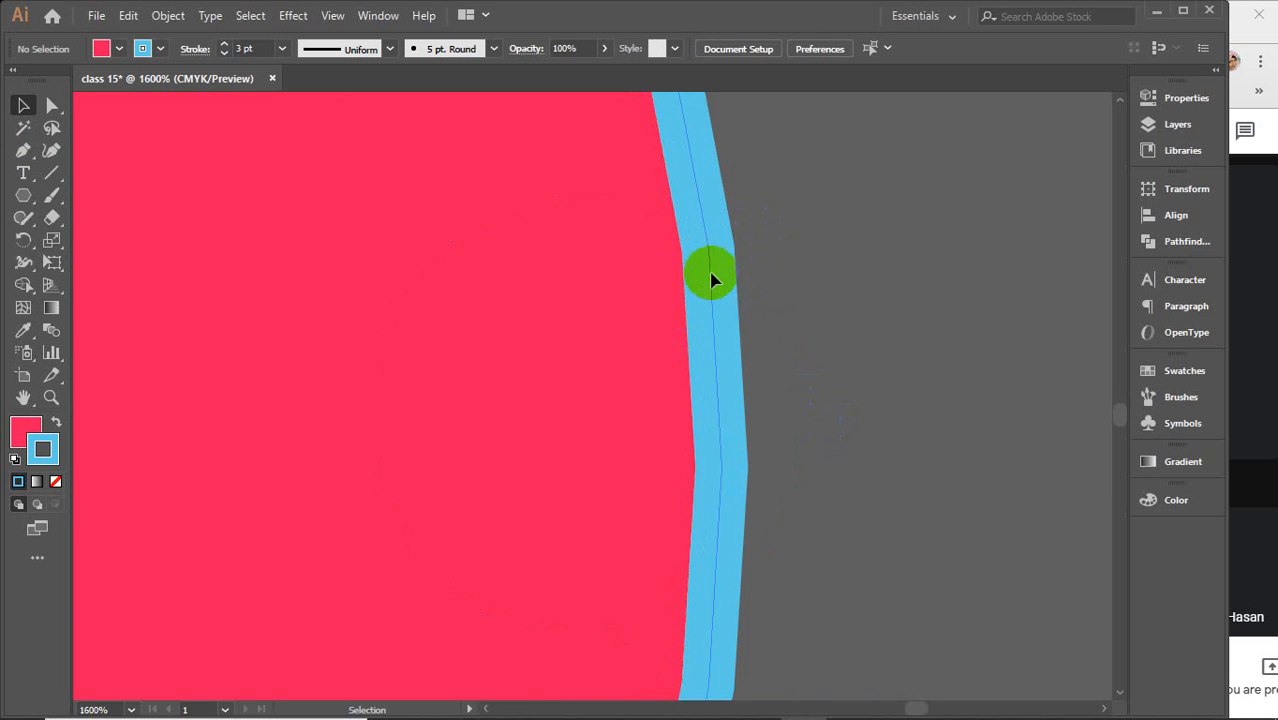
pyautogui.click(222, 205)
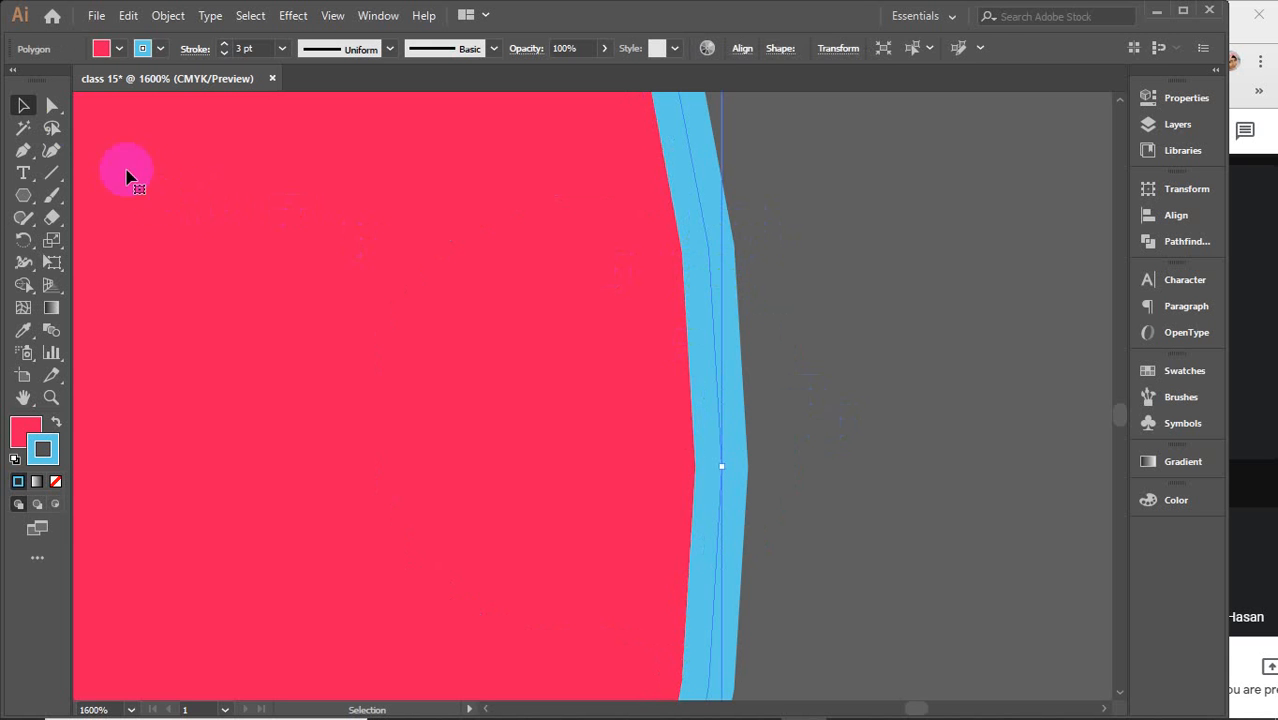
pyautogui.click(52, 105)
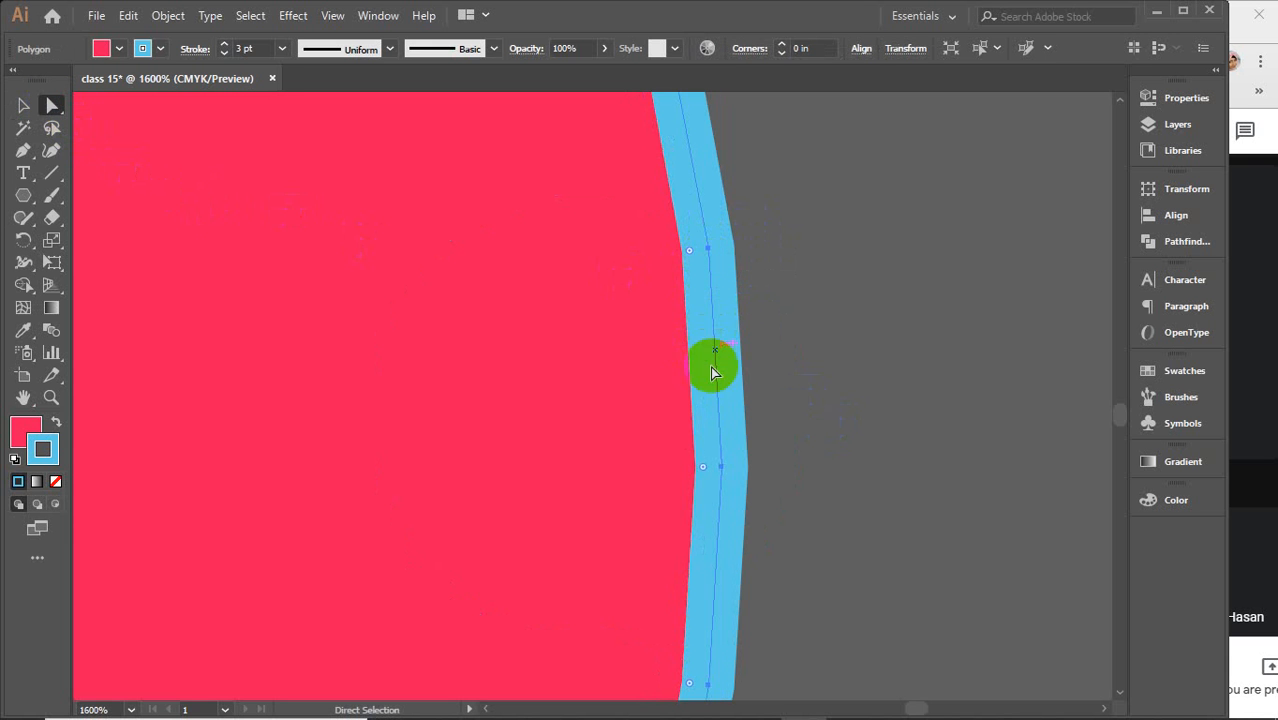
pyautogui.scroll(-6, 703, 362)
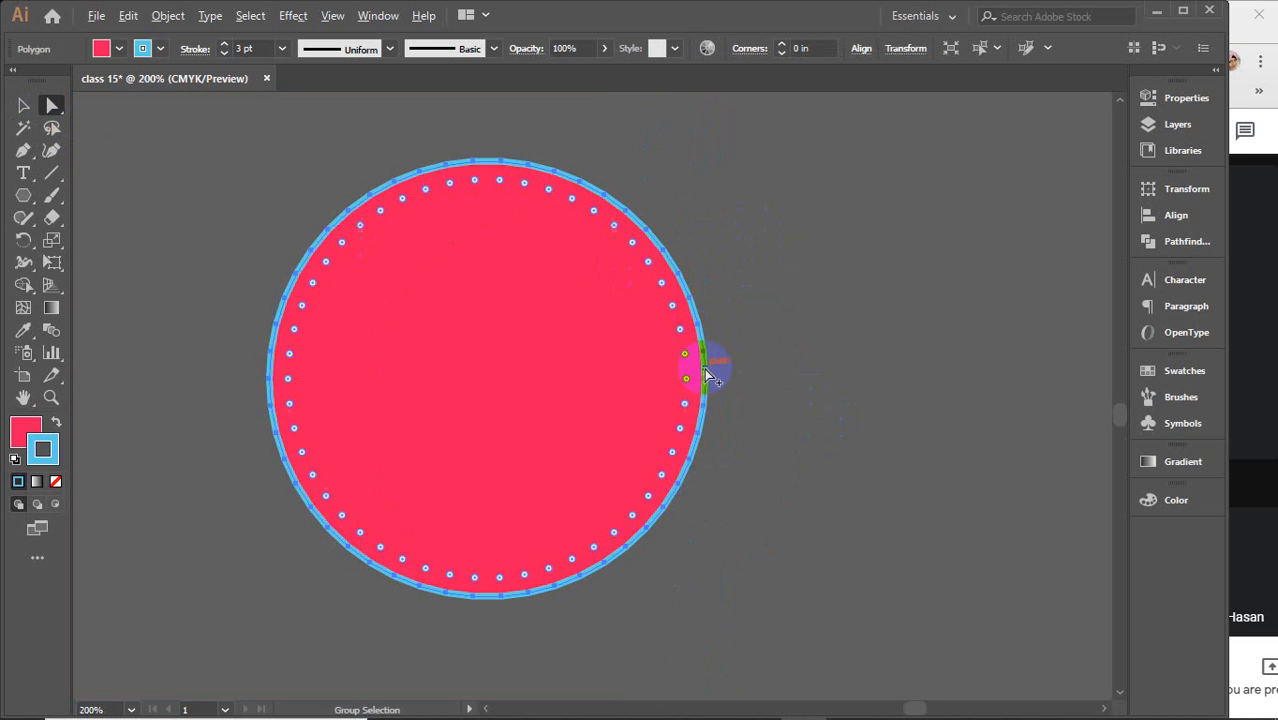
pyautogui.scroll(-1, 706, 374)
pyautogui.moveTo(542, 402); pyautogui.dragTo(800, 432)
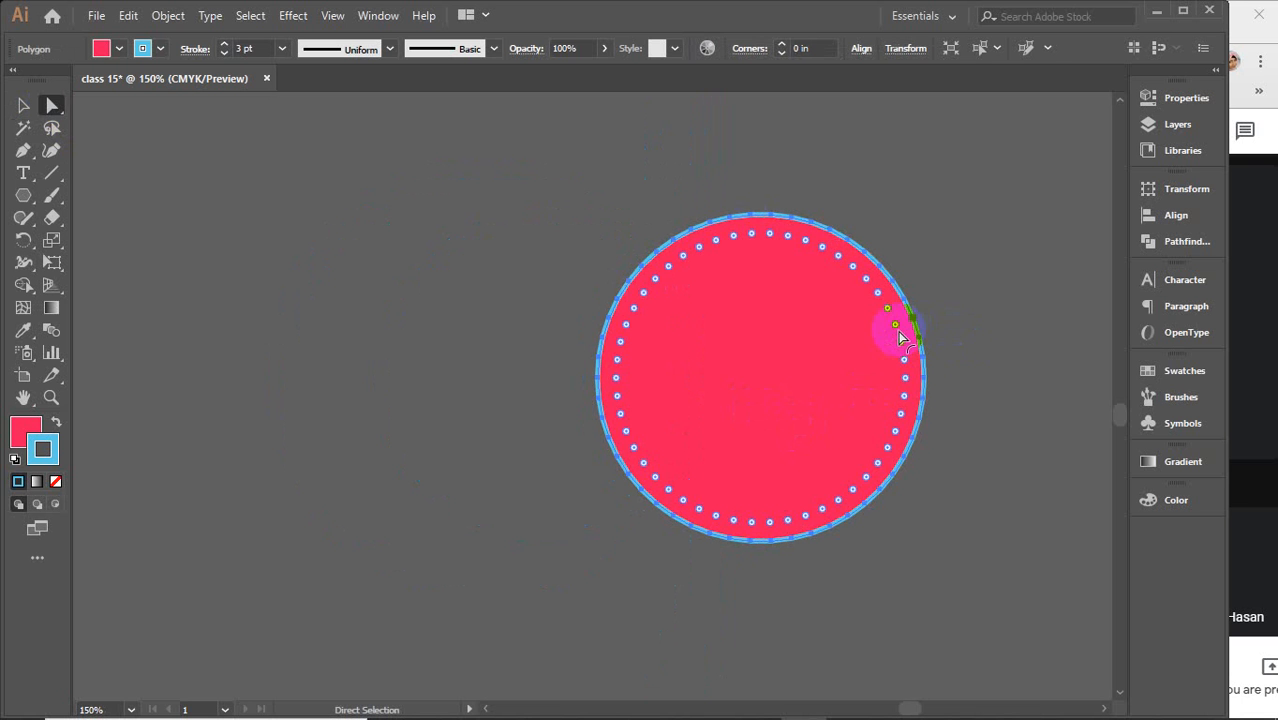
pyautogui.moveTo(898, 328); pyautogui.dragTo(550, 396)
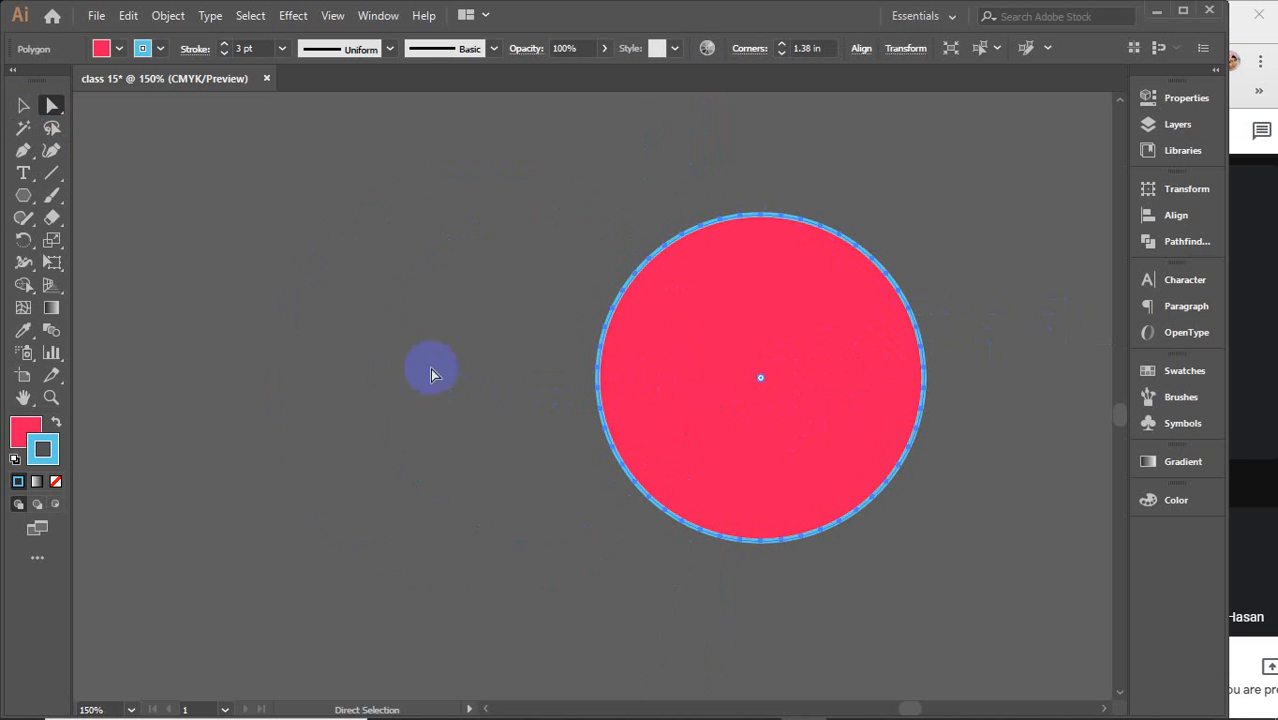
# Select all the polygons on the artboard and delete them
pyautogui.click(23, 105)
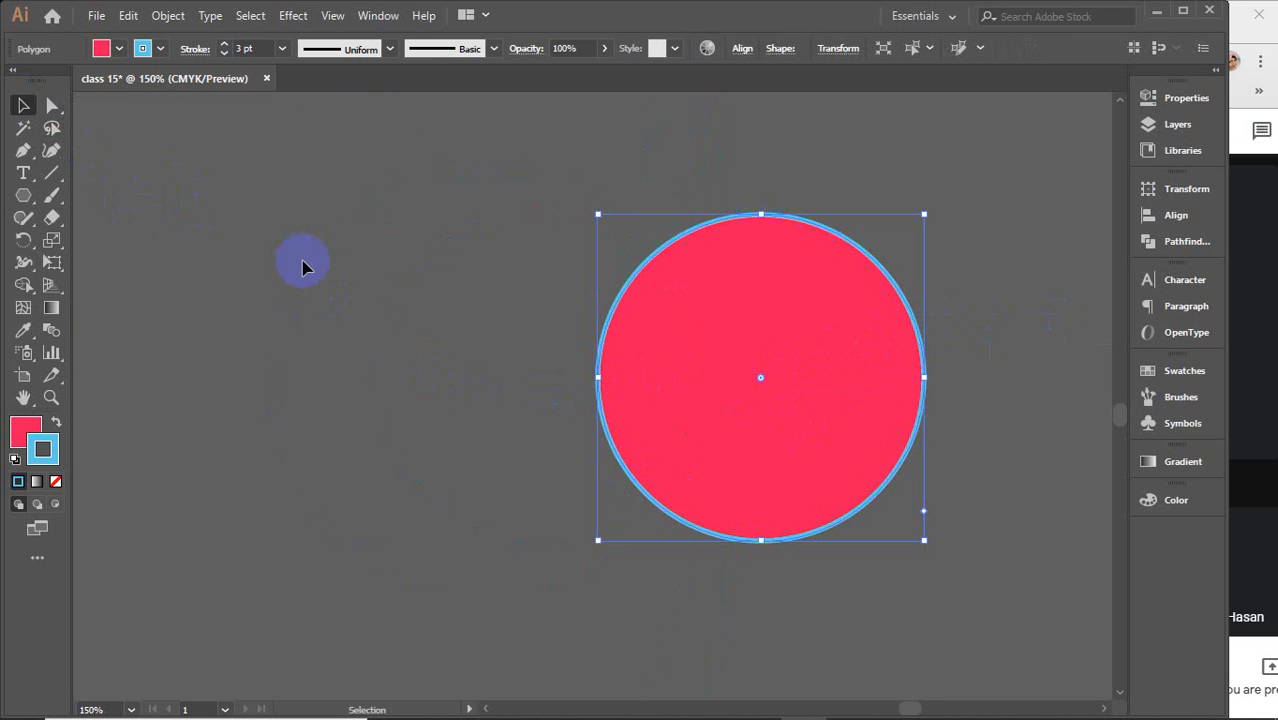
pyautogui.scroll(-3, 303, 265)
pyautogui.moveTo(305, 265); pyautogui.dragTo(705, 435)
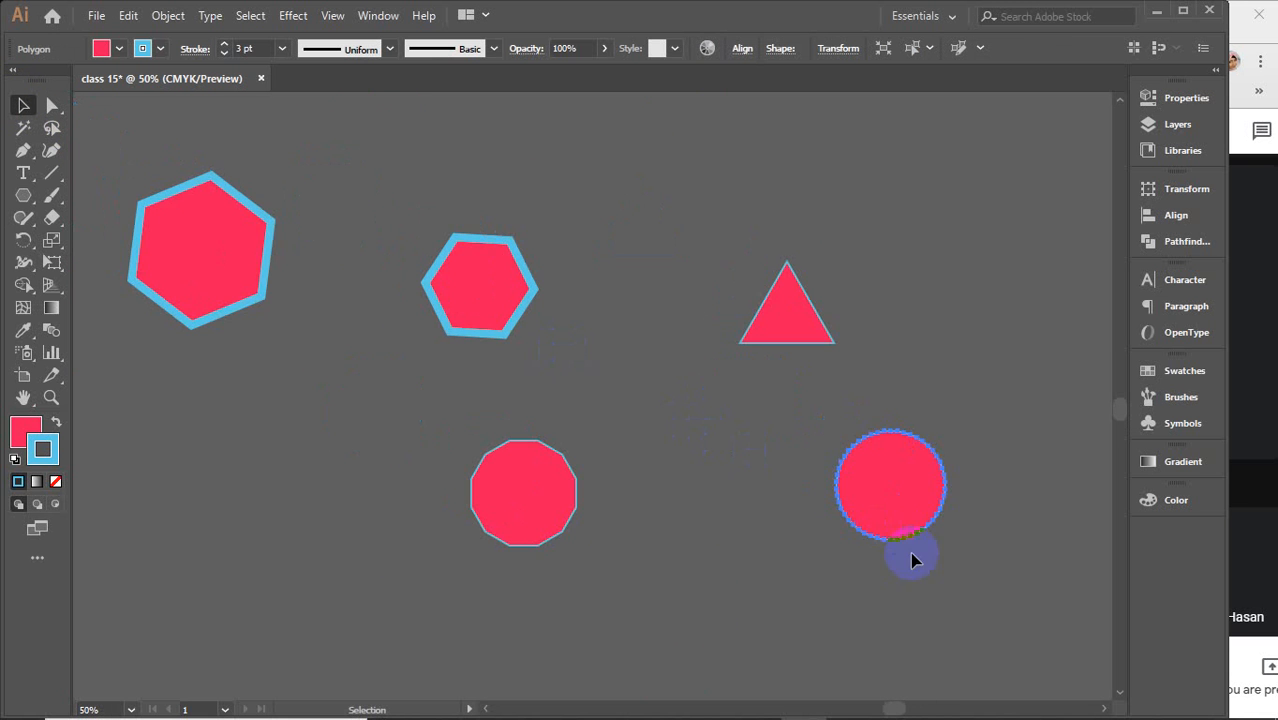
pyautogui.moveTo(910, 552); pyautogui.dragTo(194, 200)
pyautogui.press('Delete')
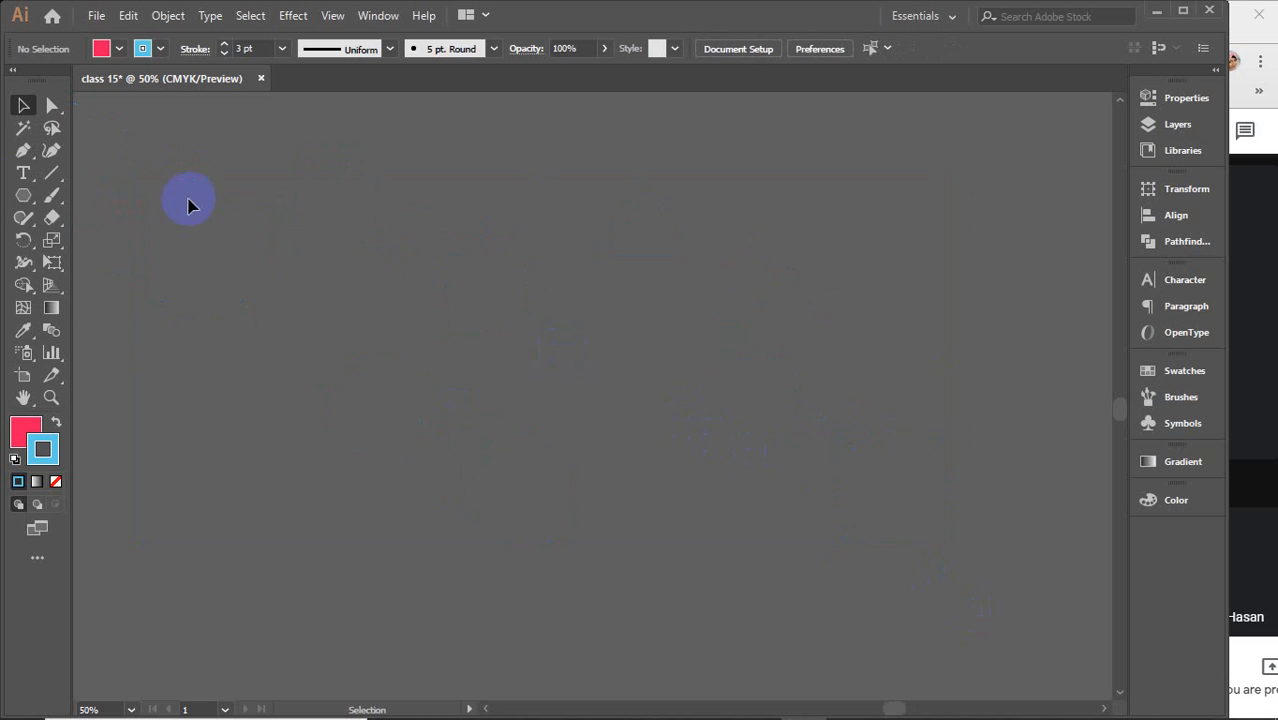
# Draw two ten-pointed stars with the Star Tool
pyautogui.moveTo(23, 196); pyautogui.dragTo(130, 285)
pyautogui.moveTo(284, 264); pyautogui.dragTo(332, 296)
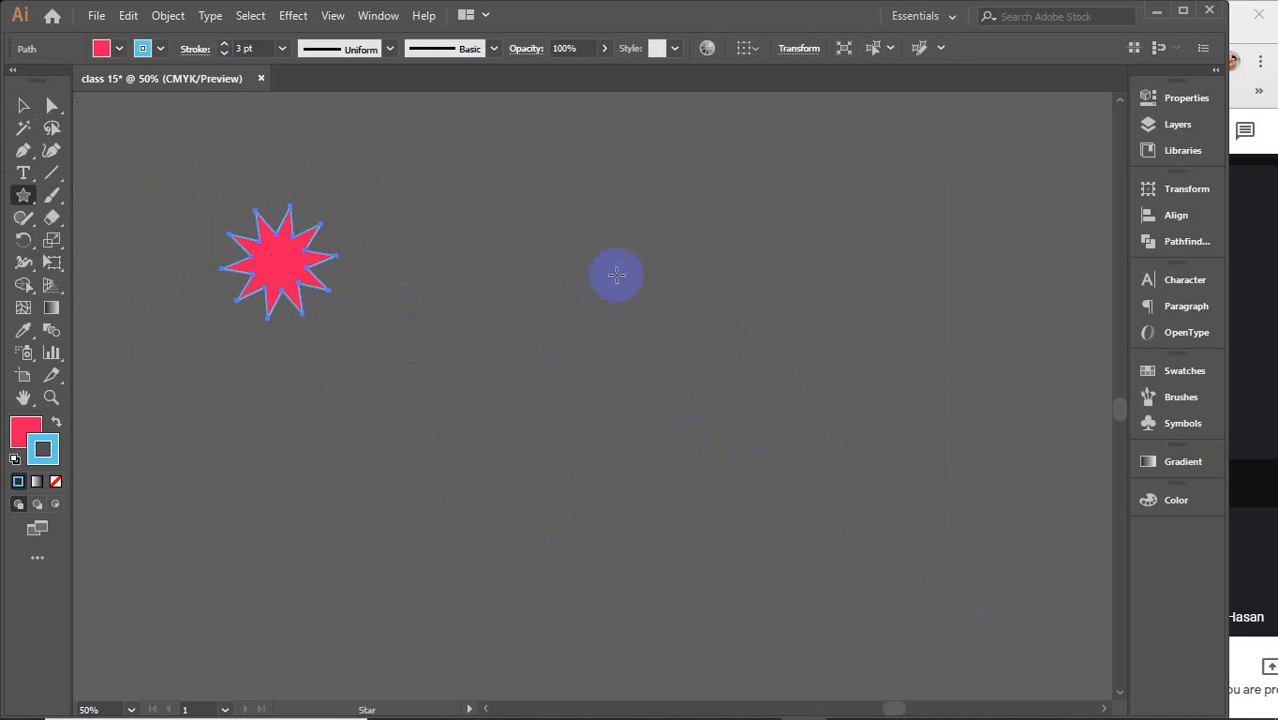
pyautogui.moveTo(613, 274); pyautogui.dragTo(707, 235)
# Open the Star dialog on the canvas and start editing Radius 1
pyautogui.click(872, 334)
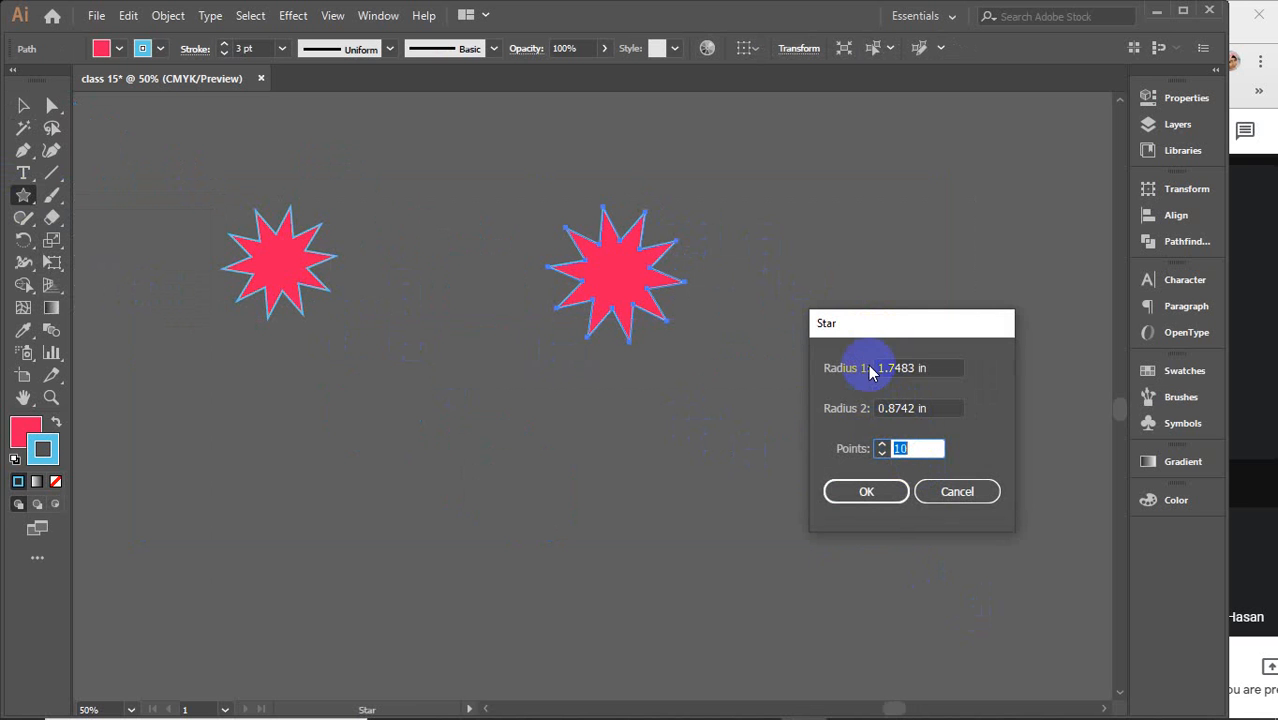
pyautogui.click(936, 369)
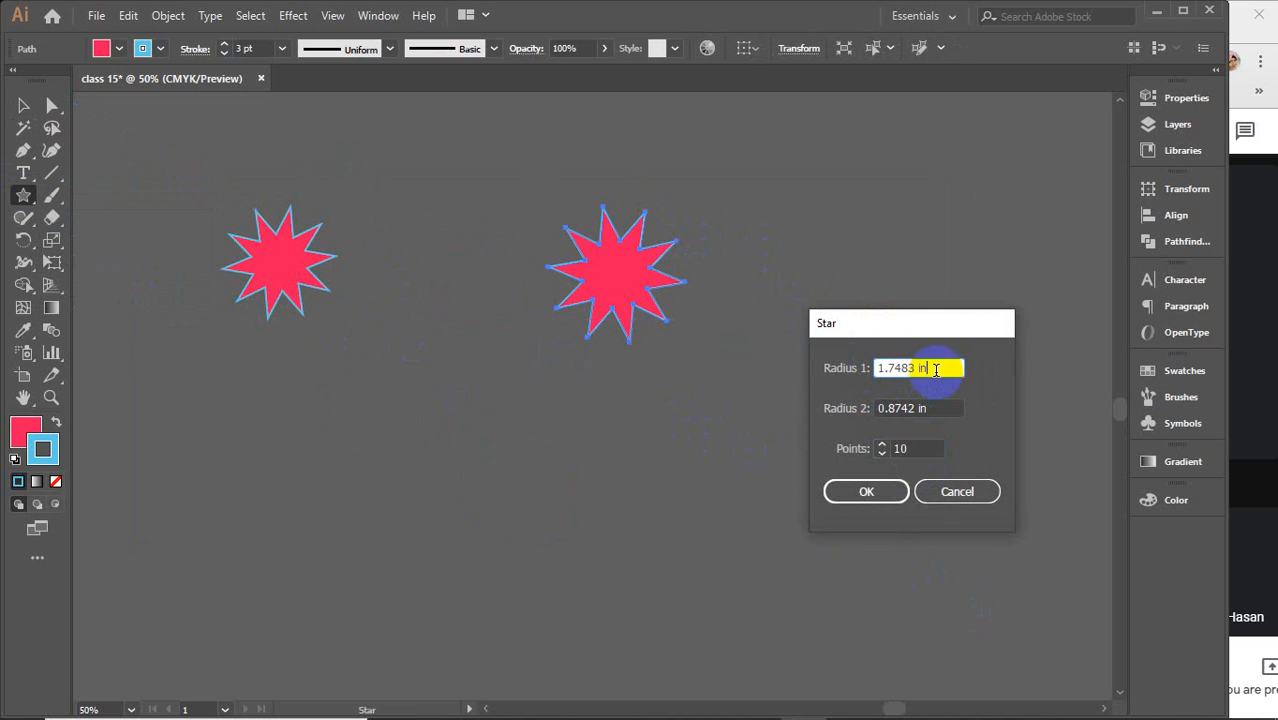
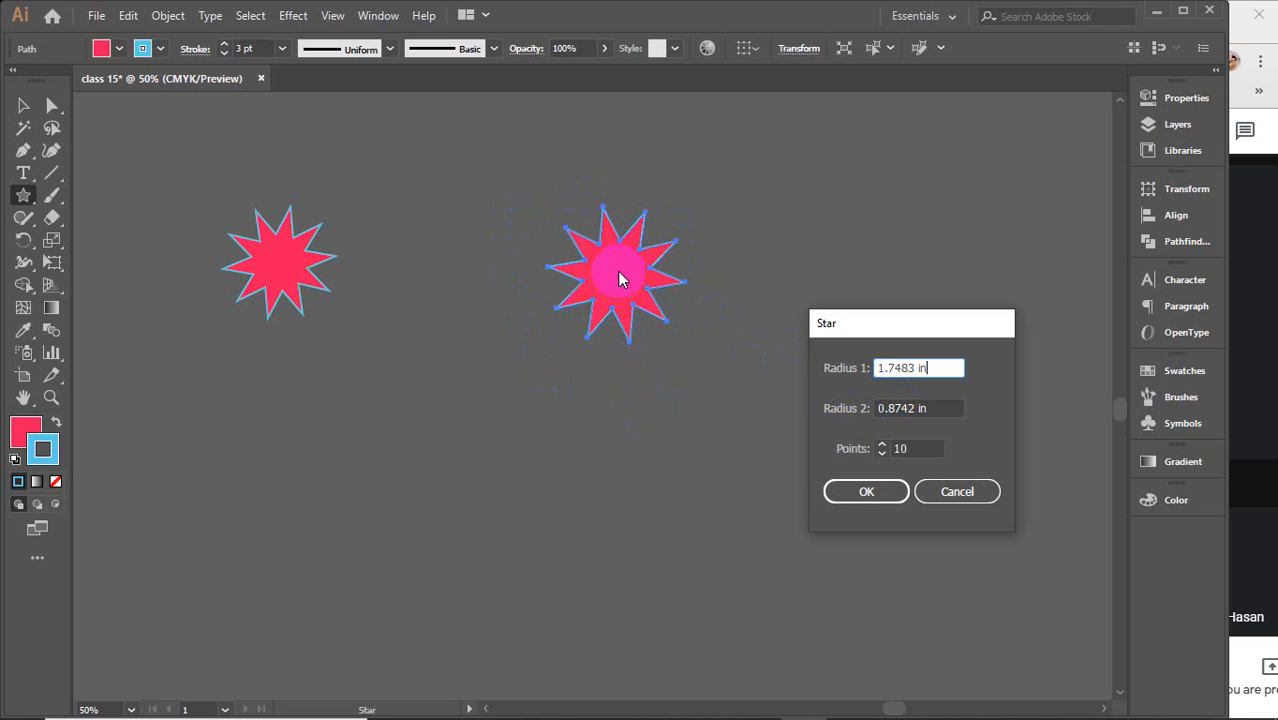
# Create a star with Radius 1 of 5 in, Radius 2 of 3 in and 20 points
pyautogui.click(917, 448)
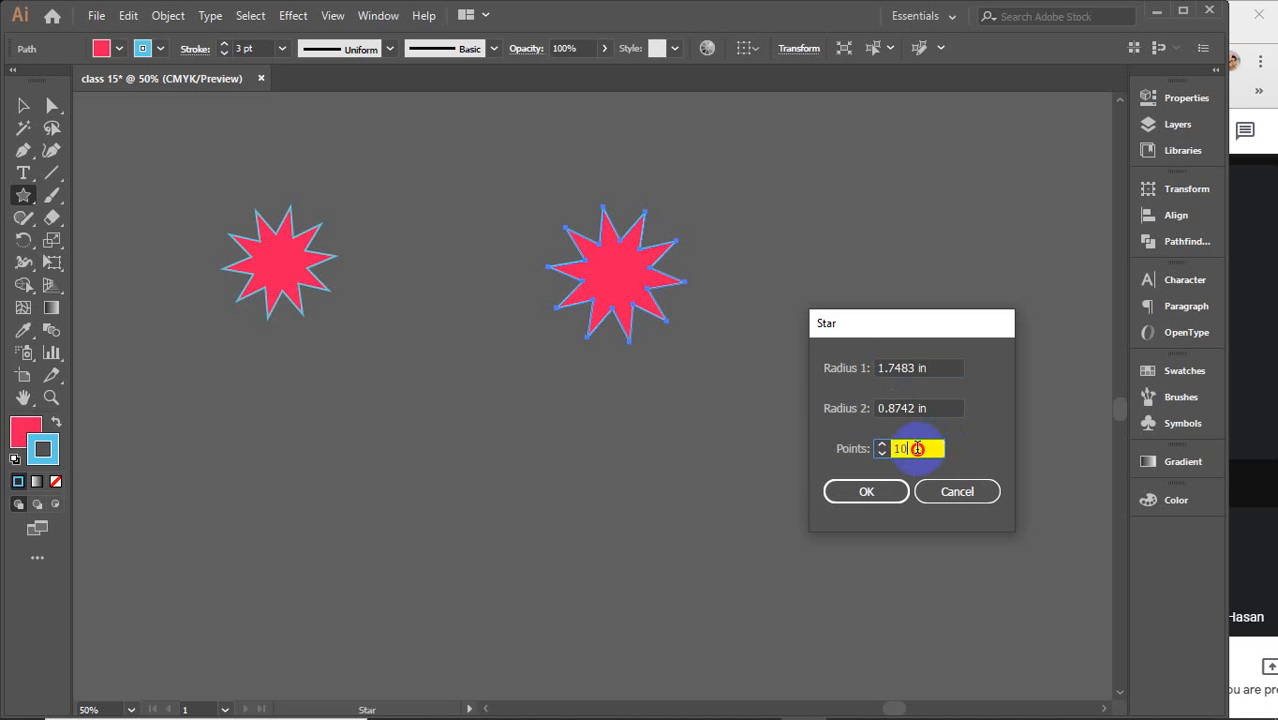
pyautogui.doubleClick(917, 448)
pyautogui.moveTo(895, 448); pyautogui.dragTo(916, 448)
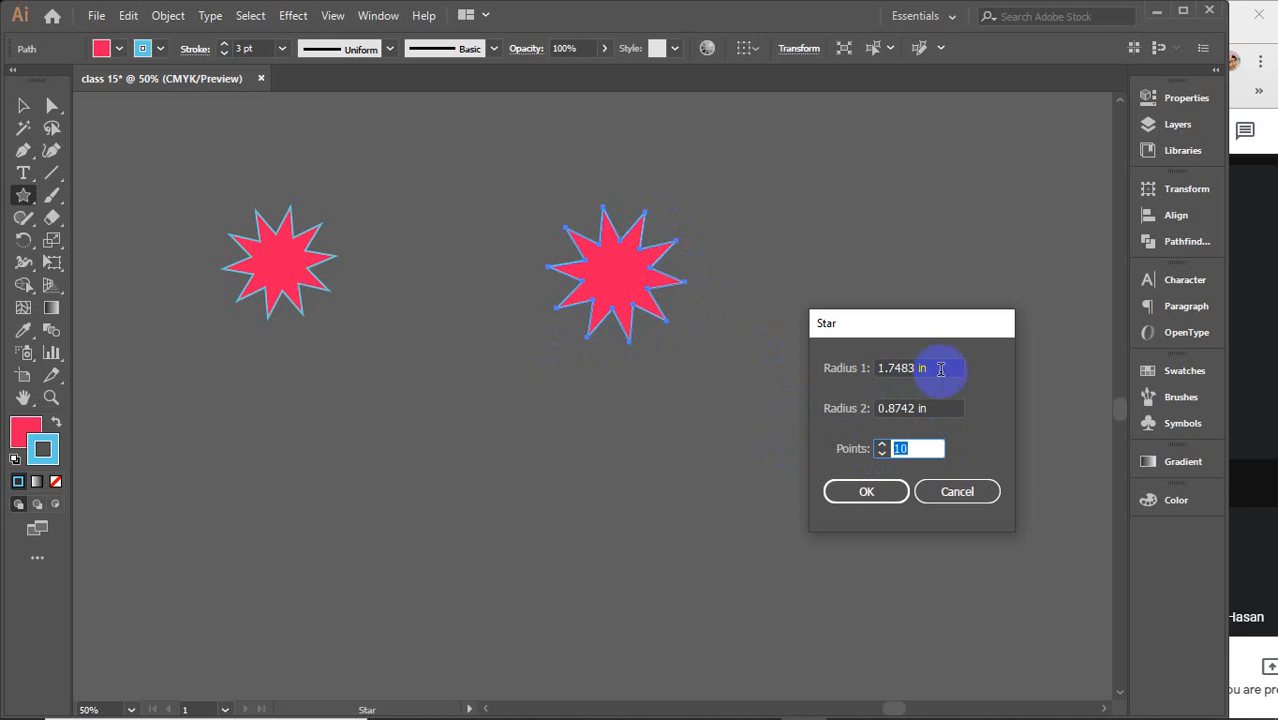
pyautogui.moveTo(941, 366); pyautogui.dragTo(833, 370)
pyautogui.write('5')
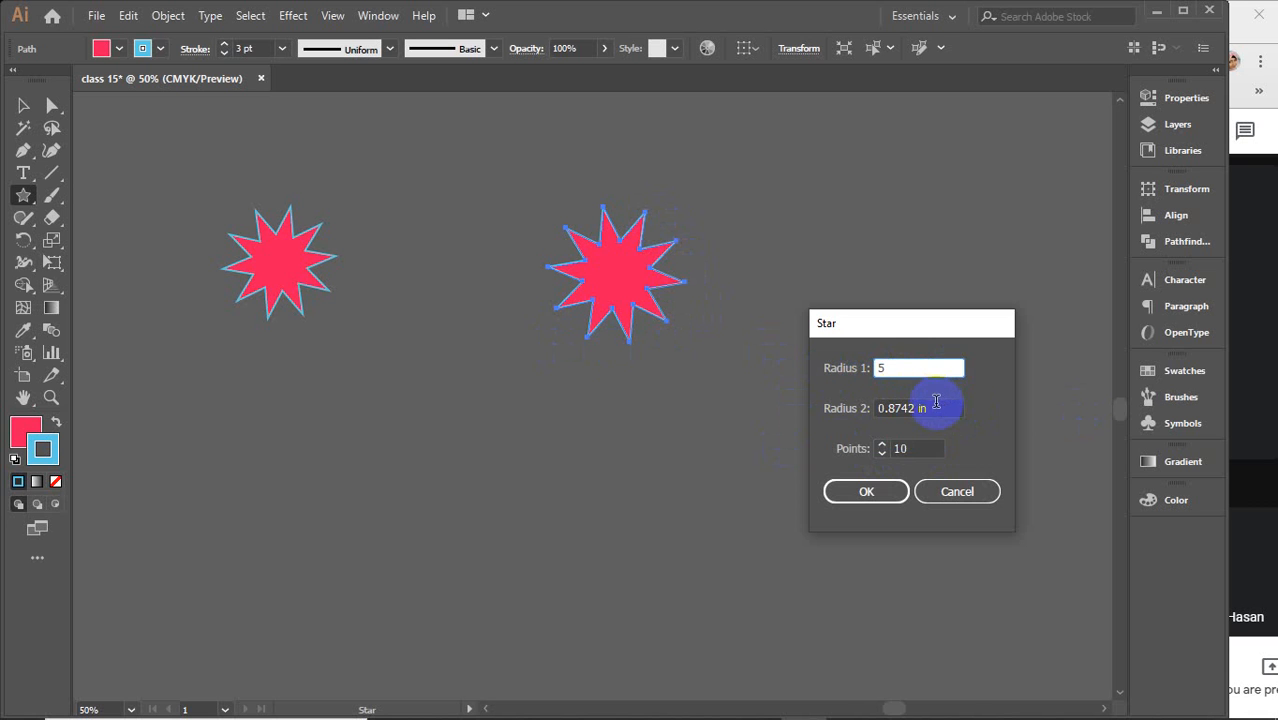
pyautogui.moveTo(936, 402); pyautogui.dragTo(827, 415)
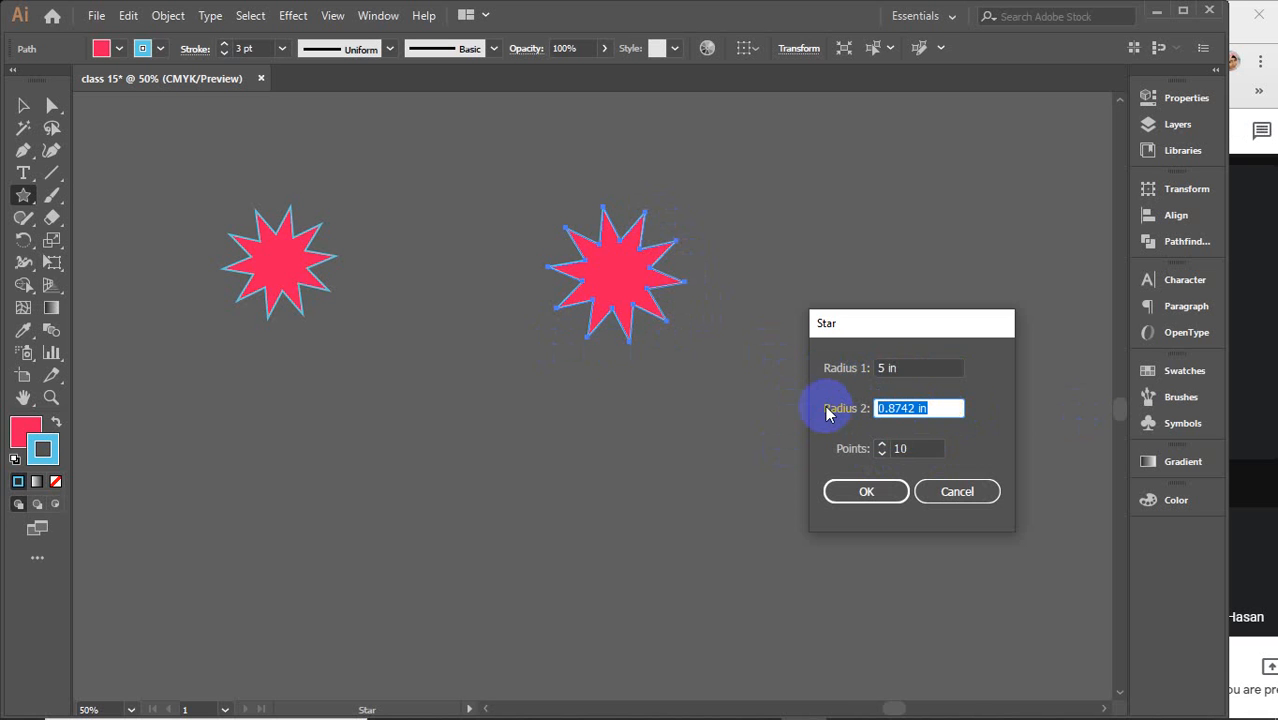
pyautogui.write('3')
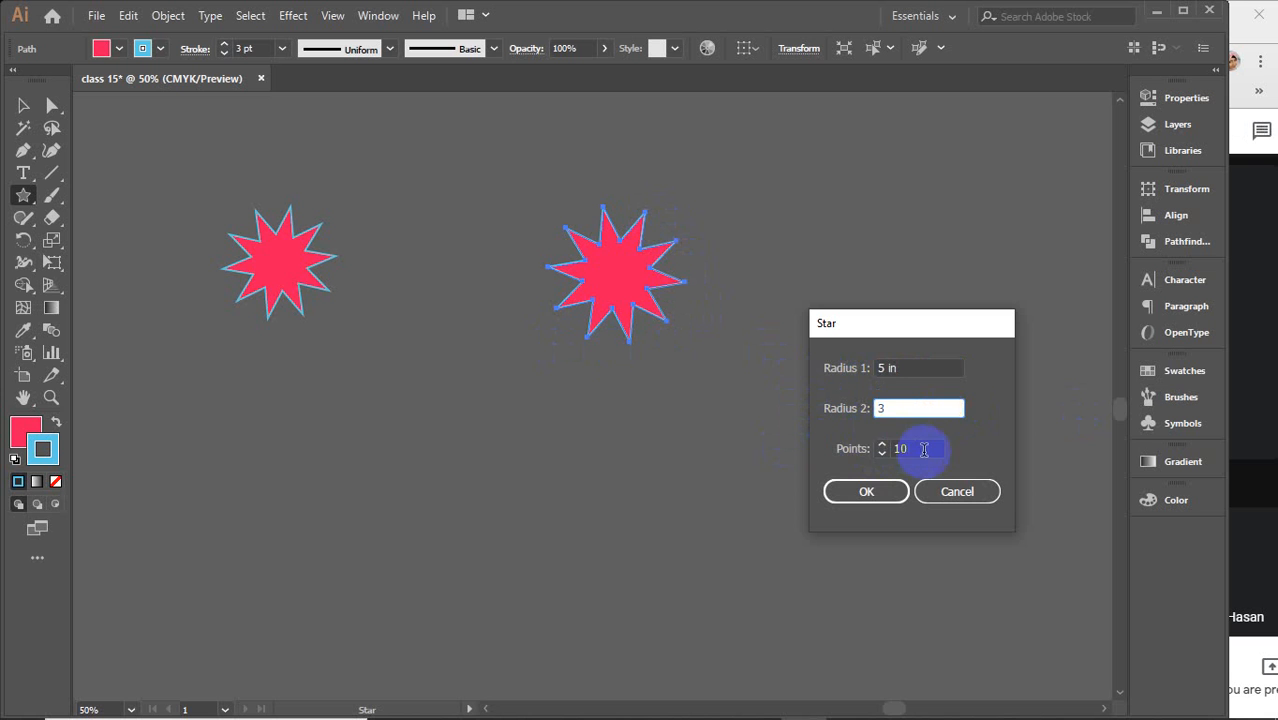
pyautogui.moveTo(920, 448); pyautogui.dragTo(851, 441)
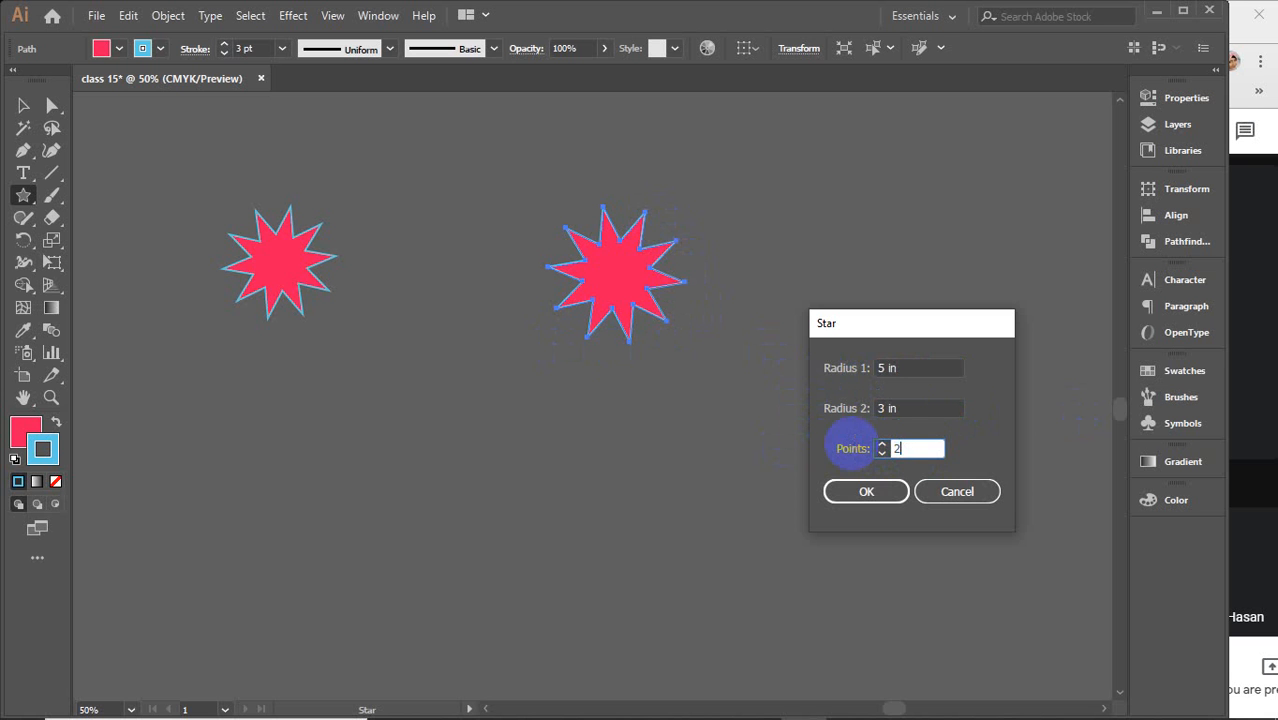
pyautogui.write('20')
pyautogui.press('Return')
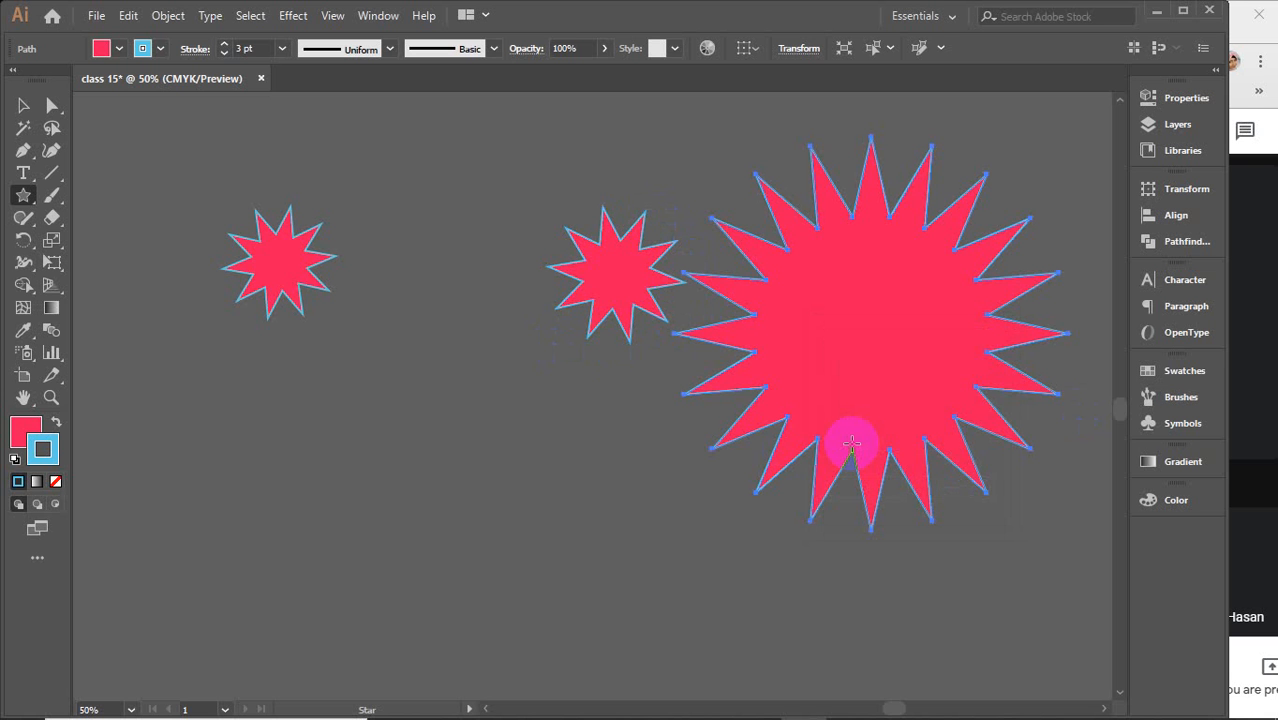
# Move the second ten-pointed star next to the first and shift the 20-point star to the left
pyautogui.press('v')
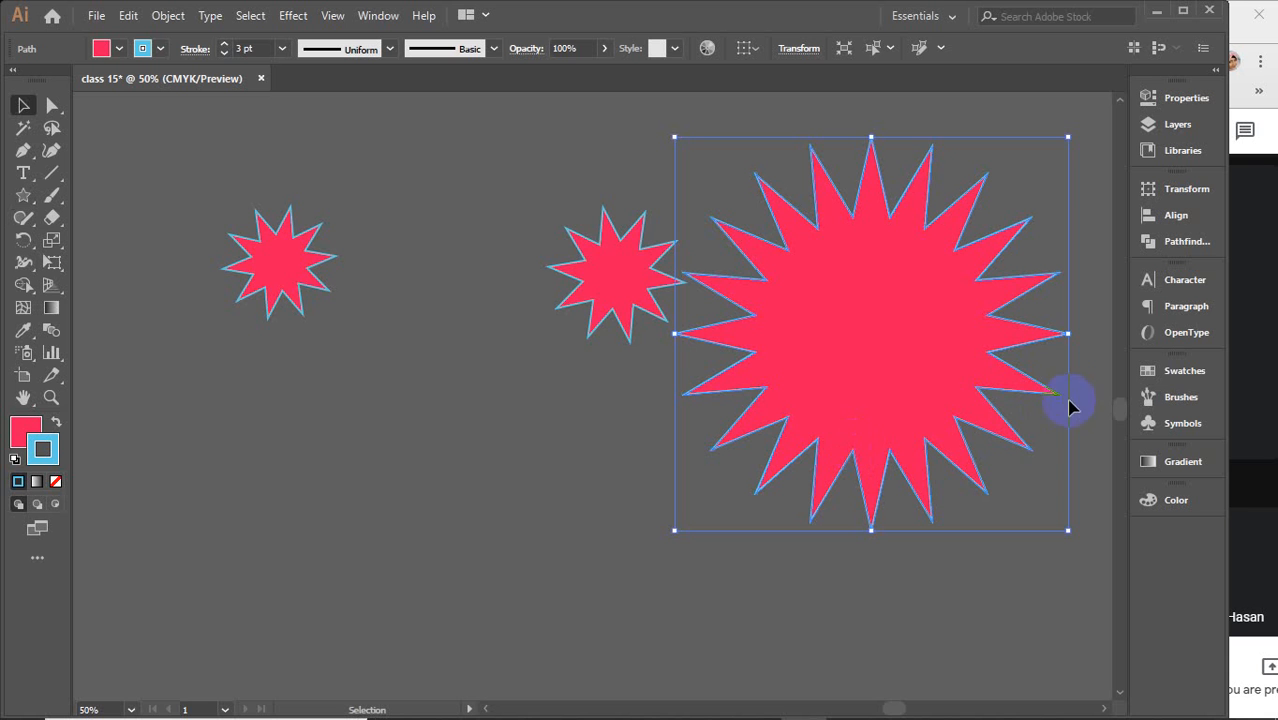
pyautogui.moveTo(580, 298); pyautogui.dragTo(316, 298)
pyautogui.moveTo(937, 322); pyautogui.dragTo(776, 358)
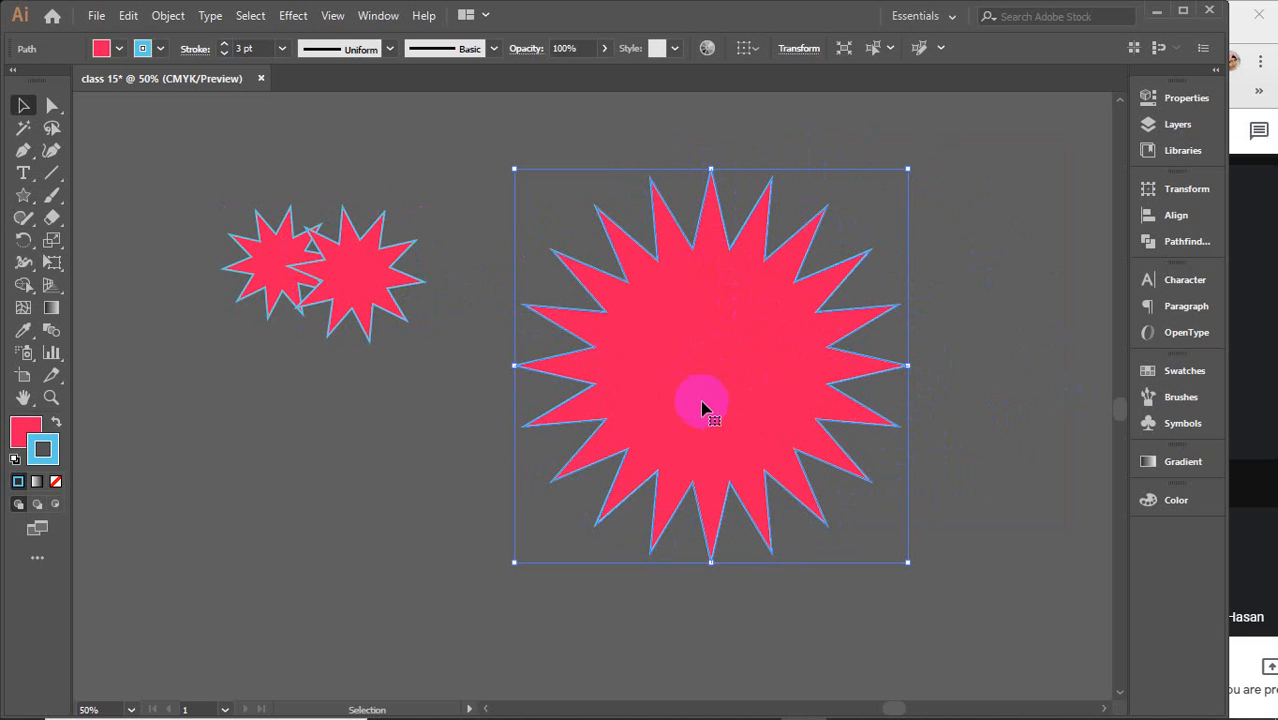
# Select all the stars on the artboard and delete them
pyautogui.moveTo(199, 179); pyautogui.dragTo(676, 407)
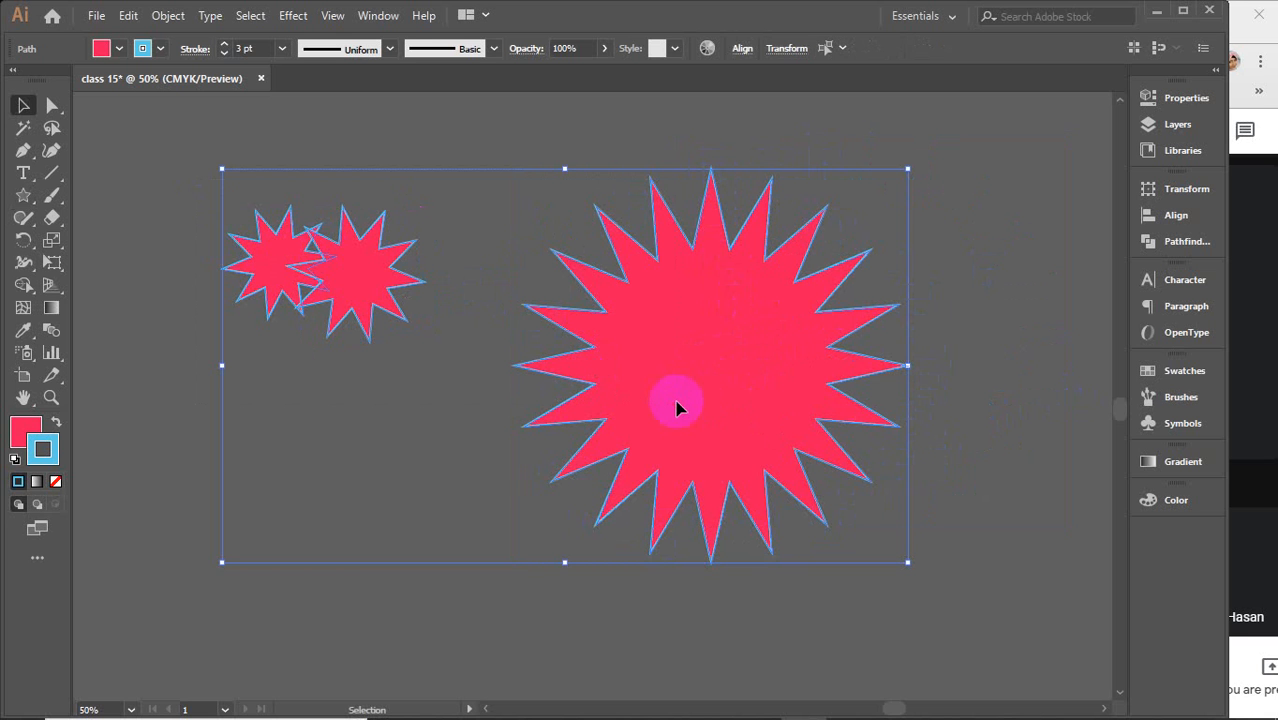
pyautogui.press('Delete')
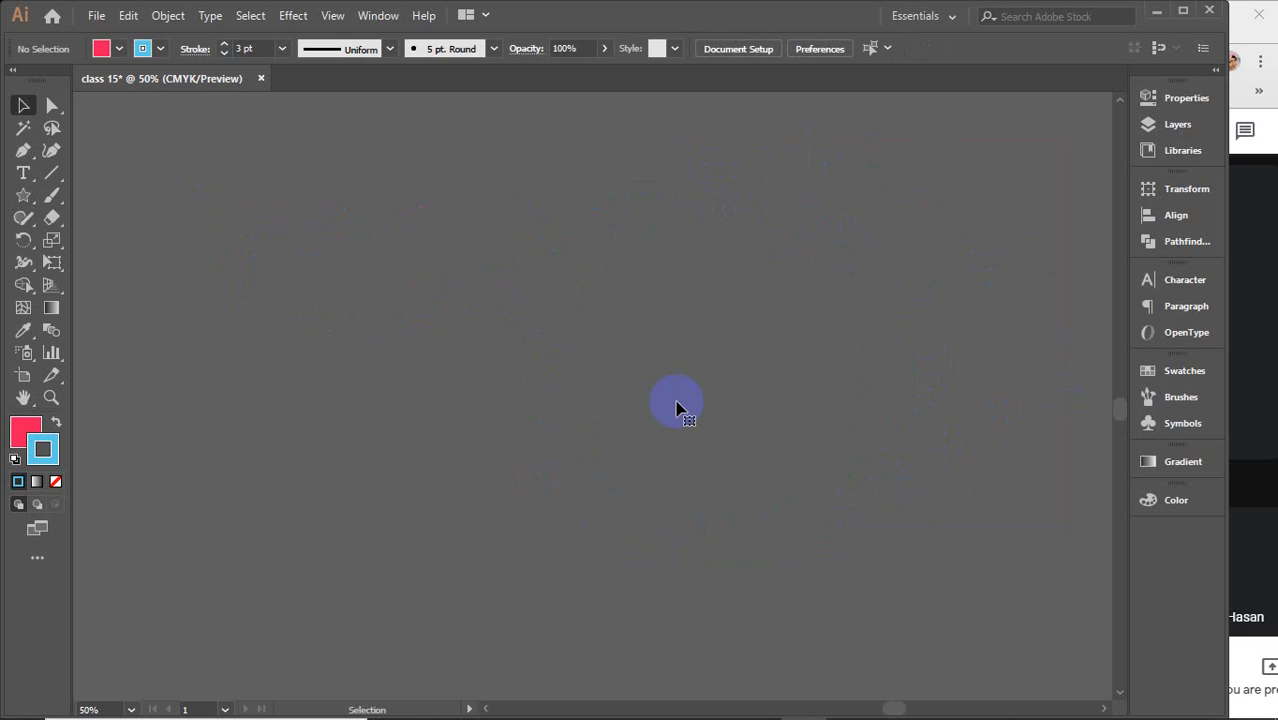
# Select the Flare Tool and draw a lens flare by dragging out its center and then its ring end
pyautogui.click(20, 203)
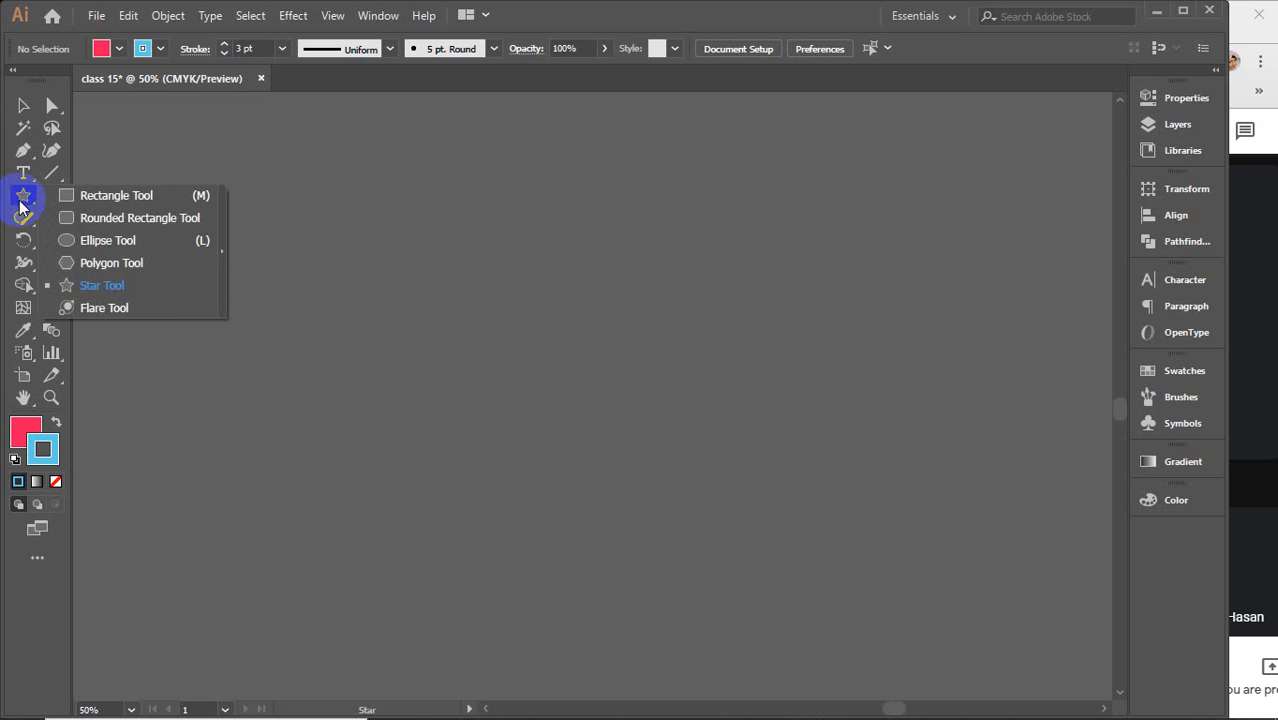
pyautogui.click(124, 307)
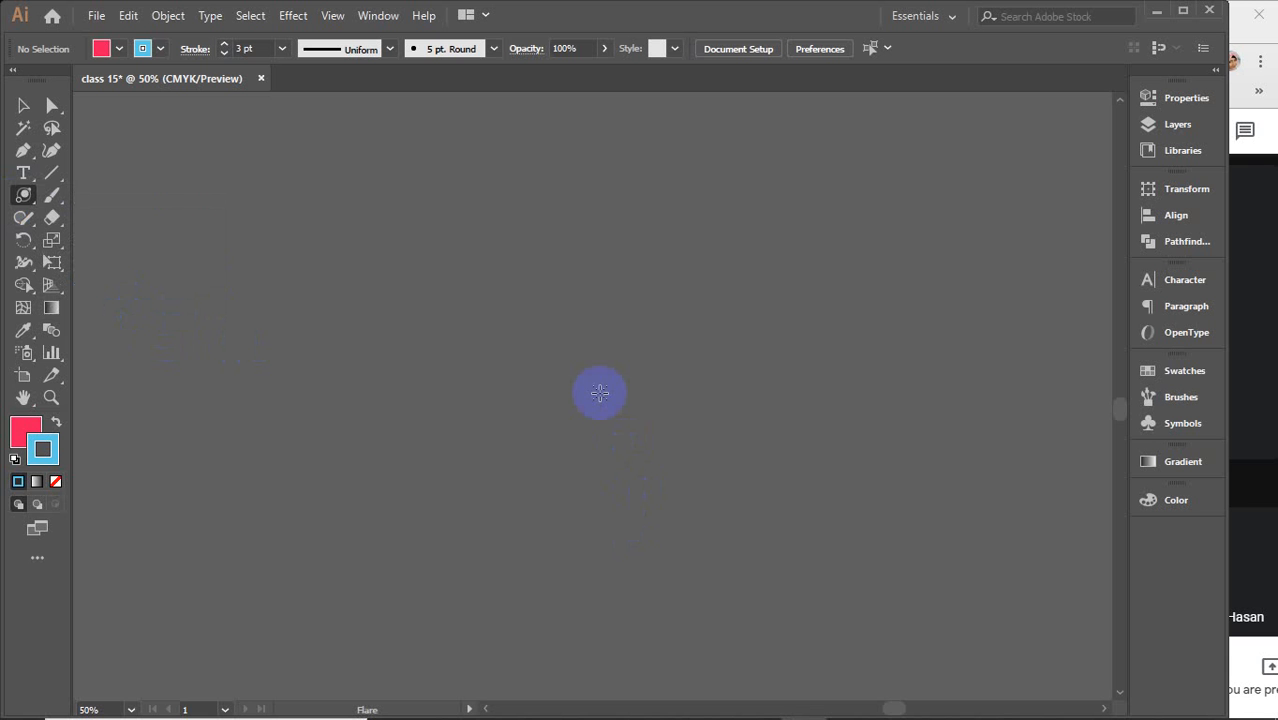
pyautogui.click(572, 417)
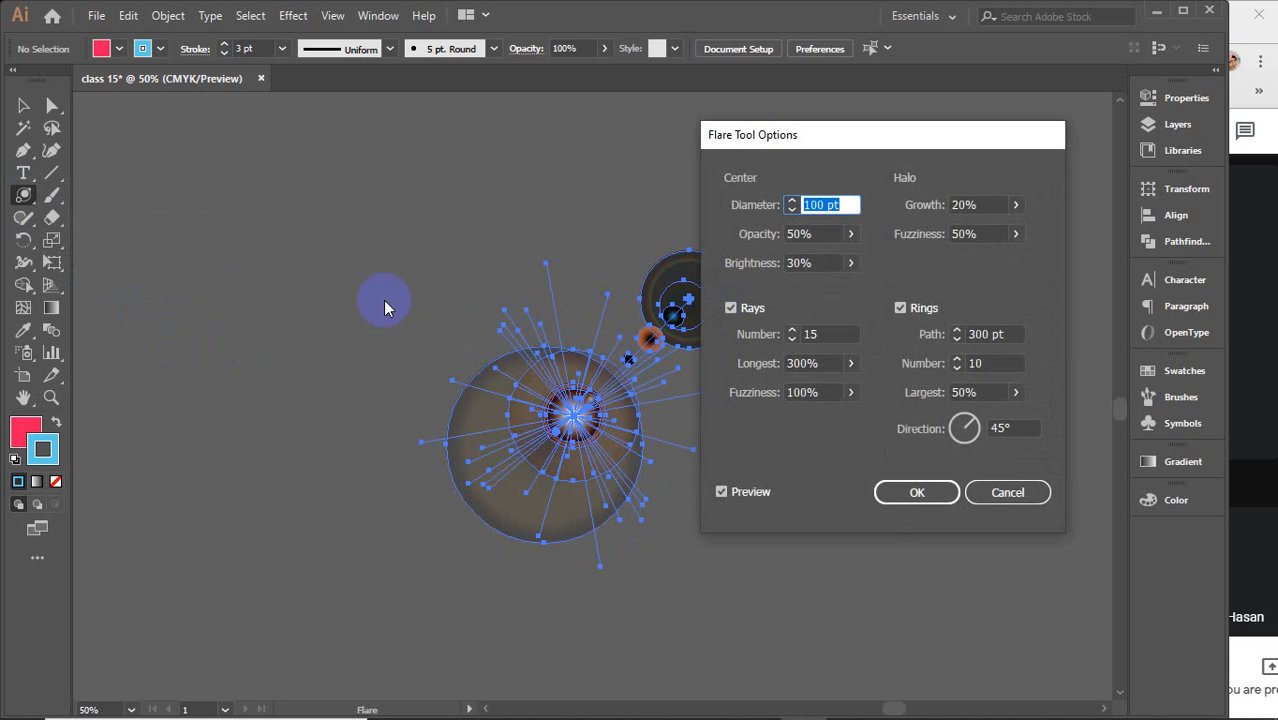
pyautogui.click(1017, 491)
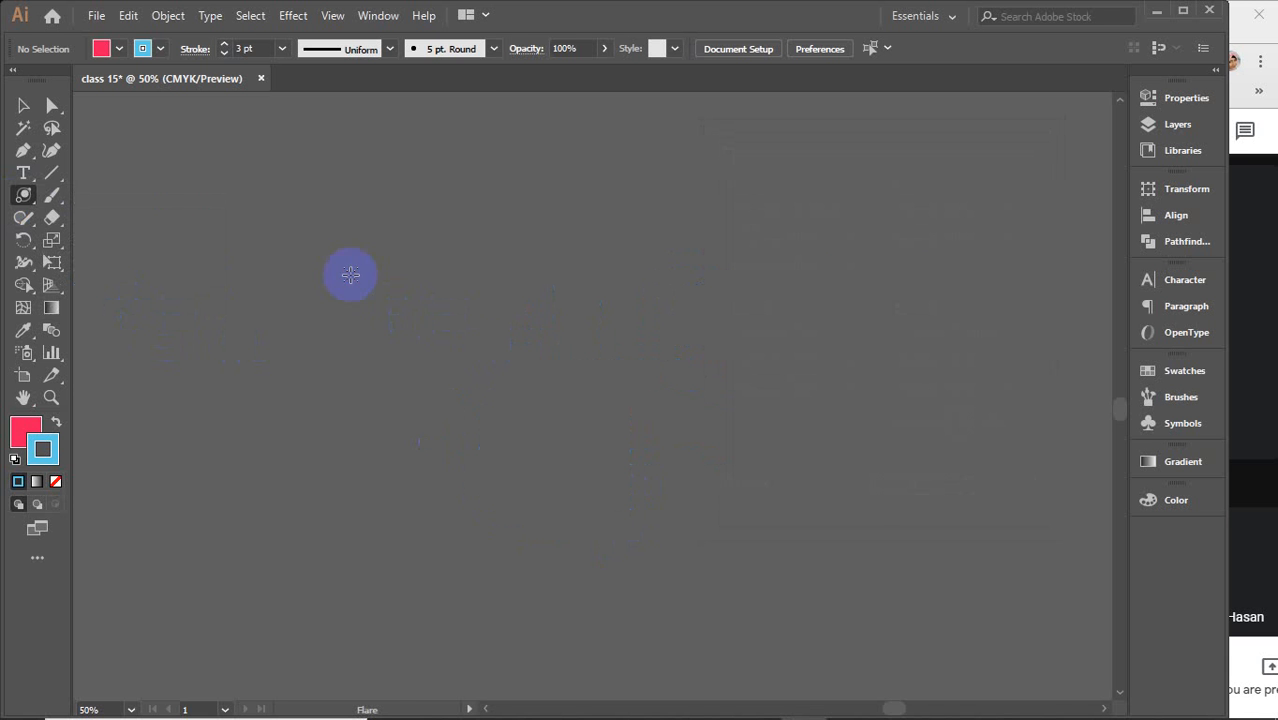
pyautogui.moveTo(352, 274); pyautogui.dragTo(550, 350)
pyautogui.moveTo(735, 374); pyautogui.dragTo(806, 329)
# Draw two more lens flares, a small one near the upper right and a large one lower left
pyautogui.moveTo(949, 250); pyautogui.dragTo(937, 268)
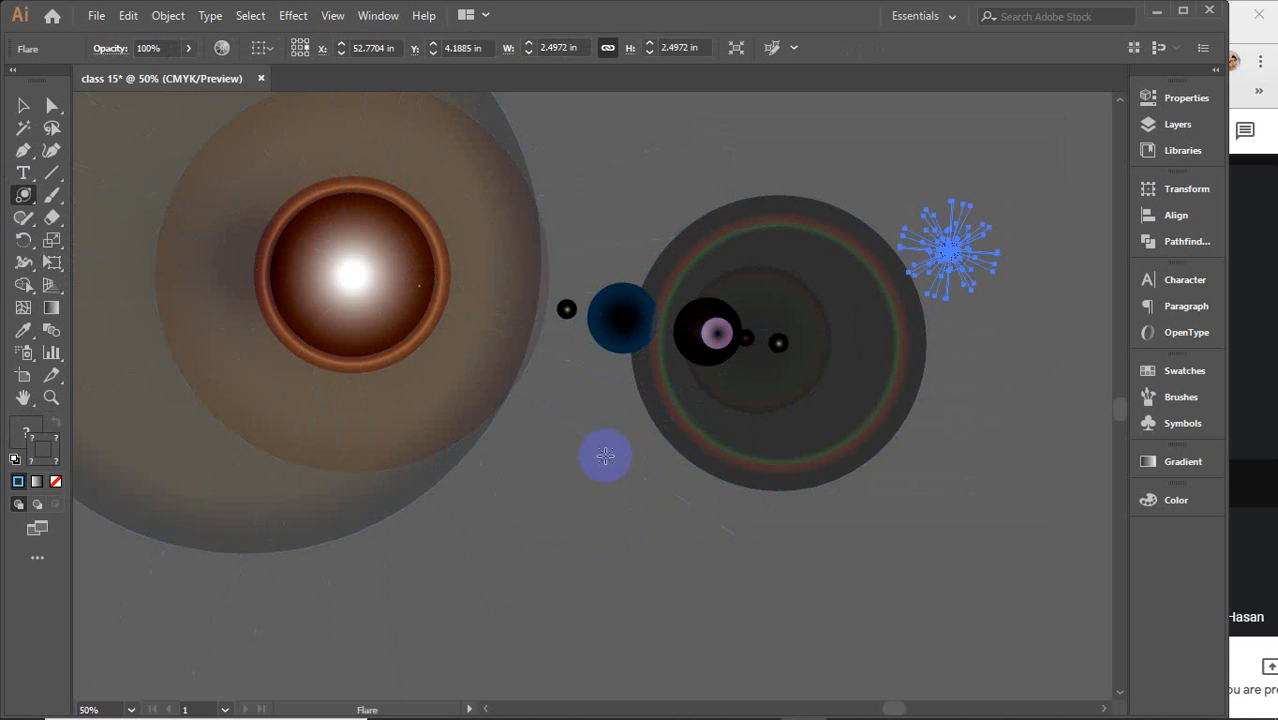
pyautogui.click(591, 502)
pyautogui.moveTo(473, 542); pyautogui.dragTo(621, 377)
pyautogui.click(740, 190)
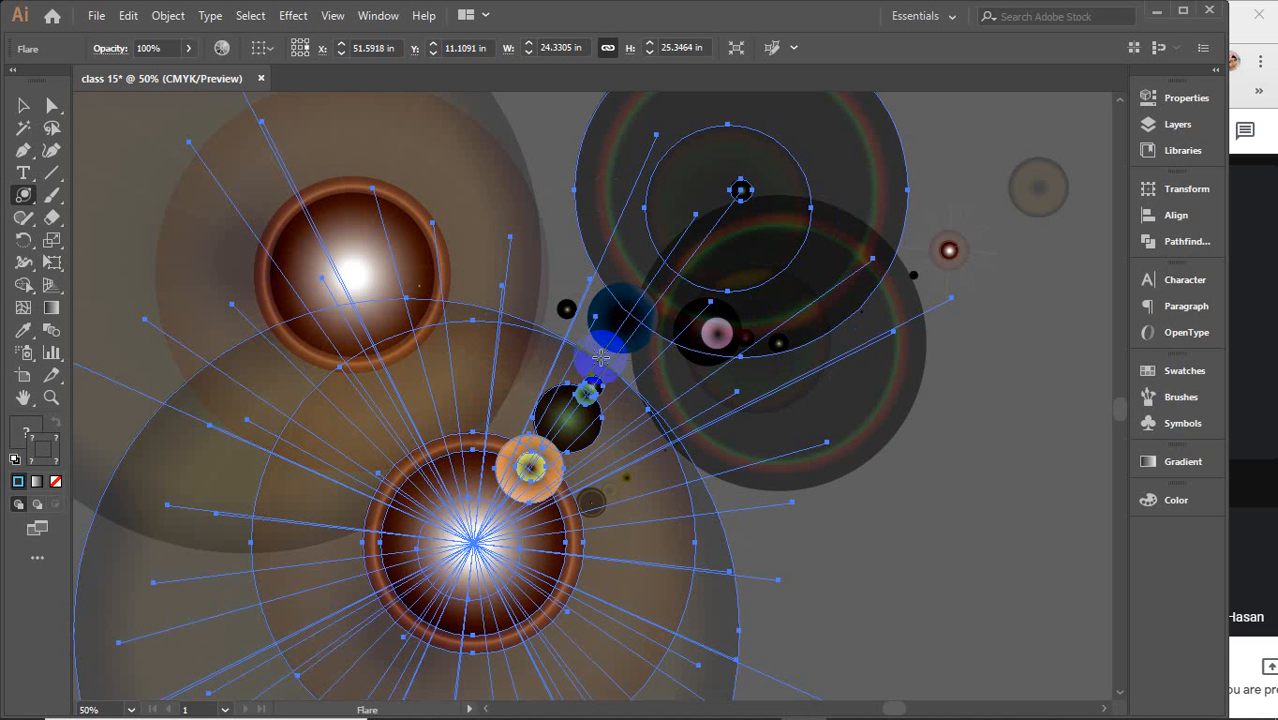
# Open the Flare Tool Options at a new point and set Center Opacity to 82% and Brightness to 58%
pyautogui.click(946, 485)
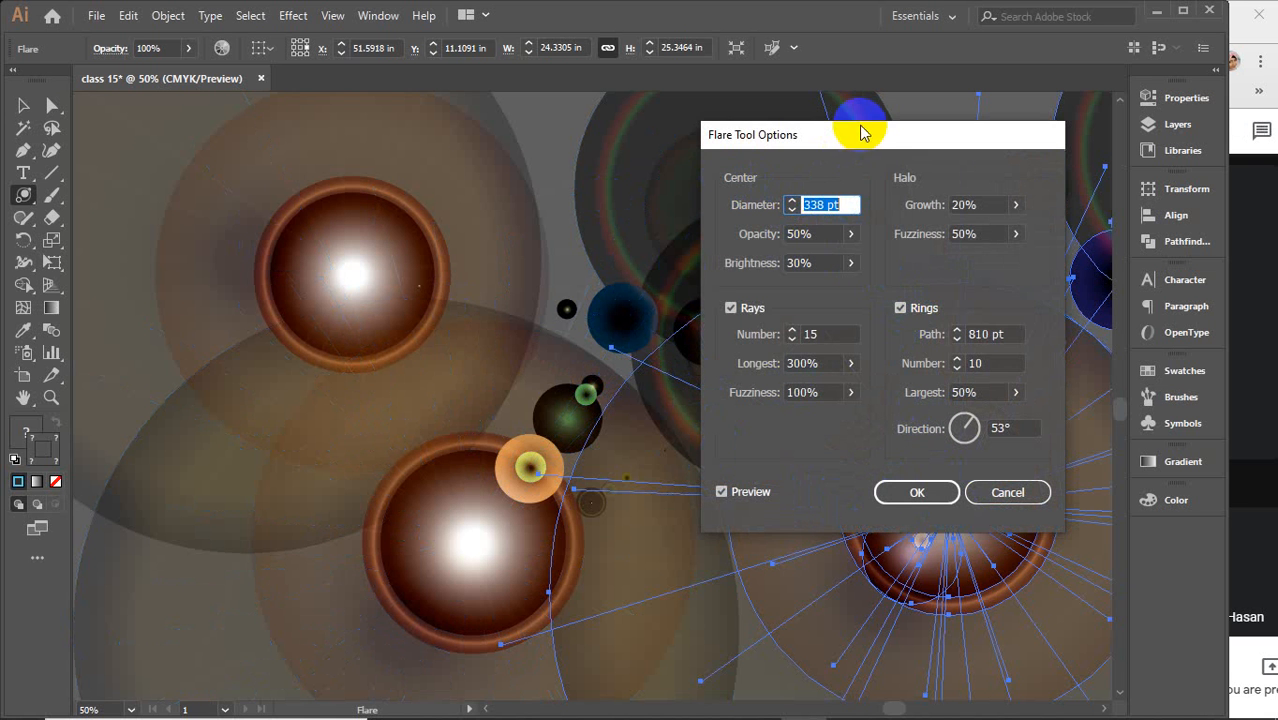
pyautogui.moveTo(859, 130); pyautogui.dragTo(489, 131)
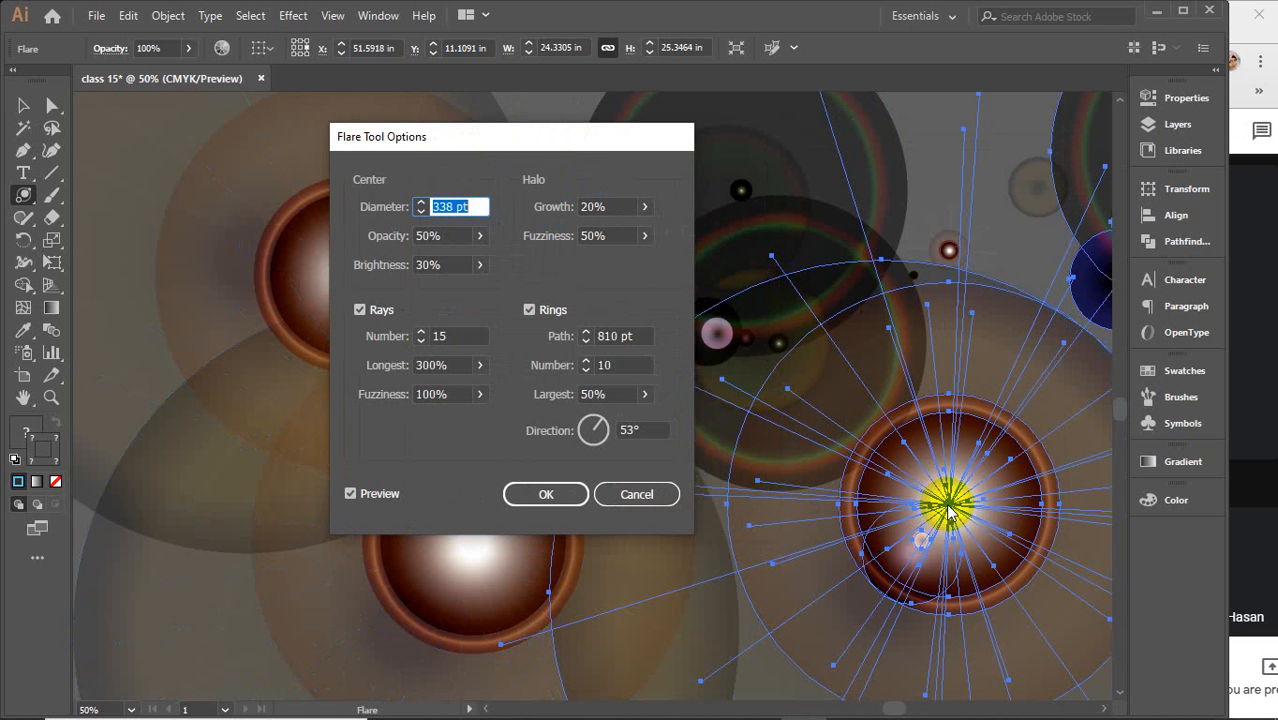
pyautogui.moveTo(455, 147); pyautogui.dragTo(304, 144)
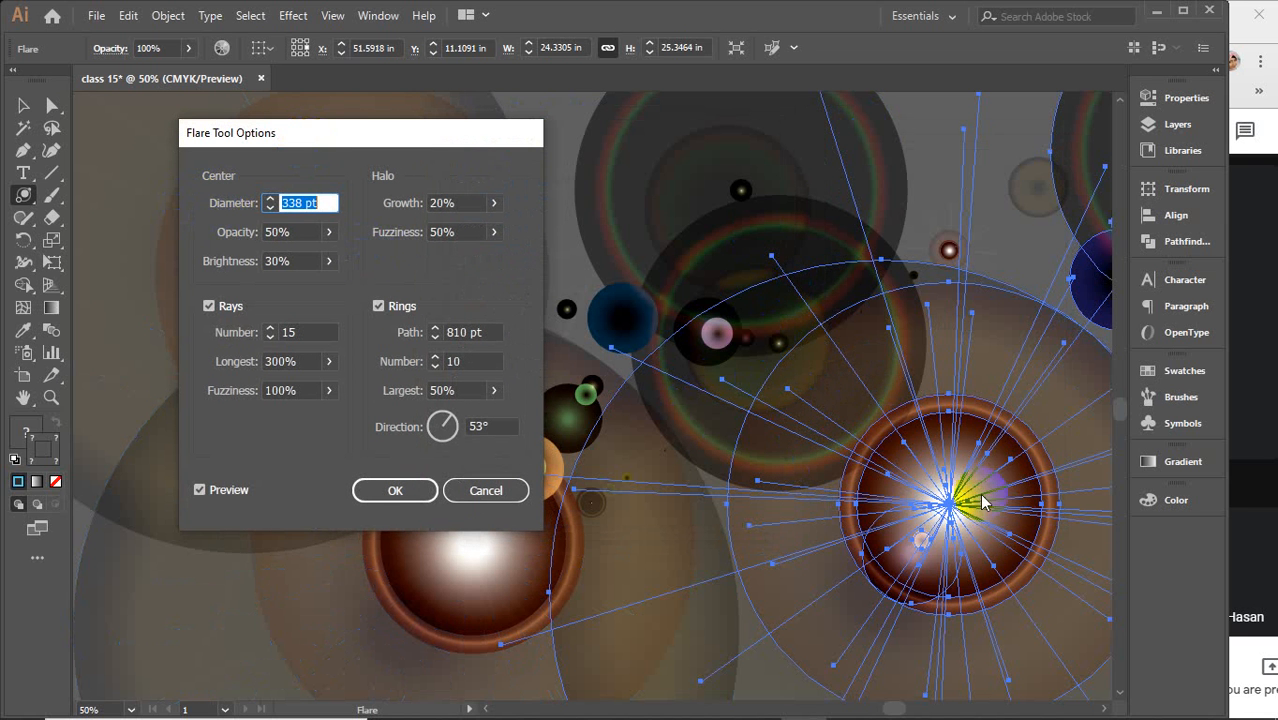
pyautogui.click(329, 231)
pyautogui.moveTo(288, 258); pyautogui.dragTo(381, 275)
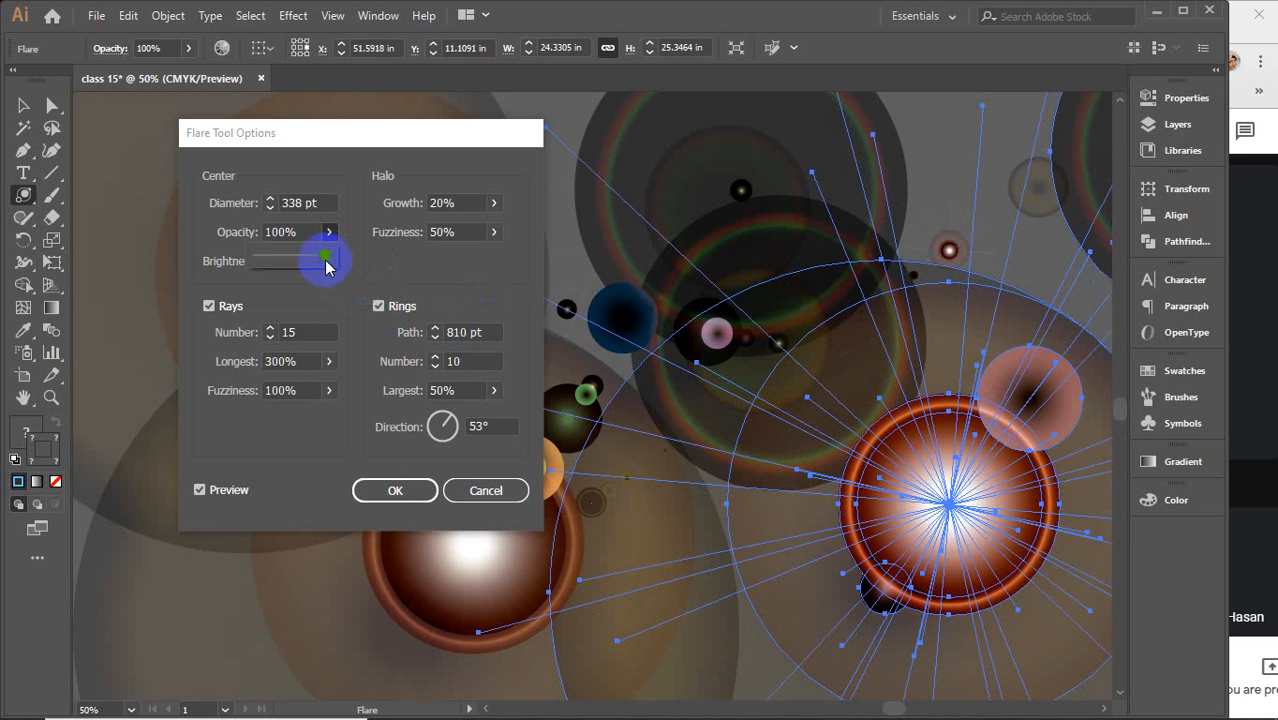
pyautogui.moveTo(325, 258); pyautogui.dragTo(297, 284)
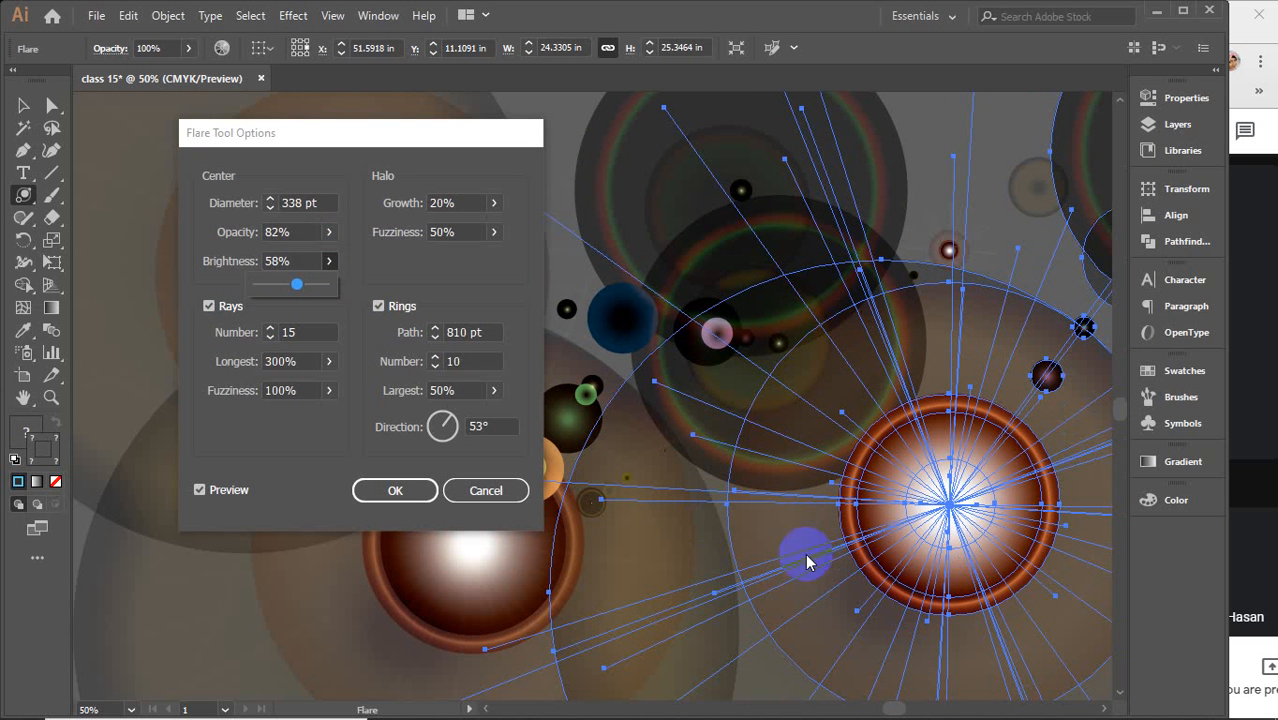
# Try stepping the Rays Number up and down, returning it to 15
pyautogui.click(296, 332)
pyautogui.click(950, 480)
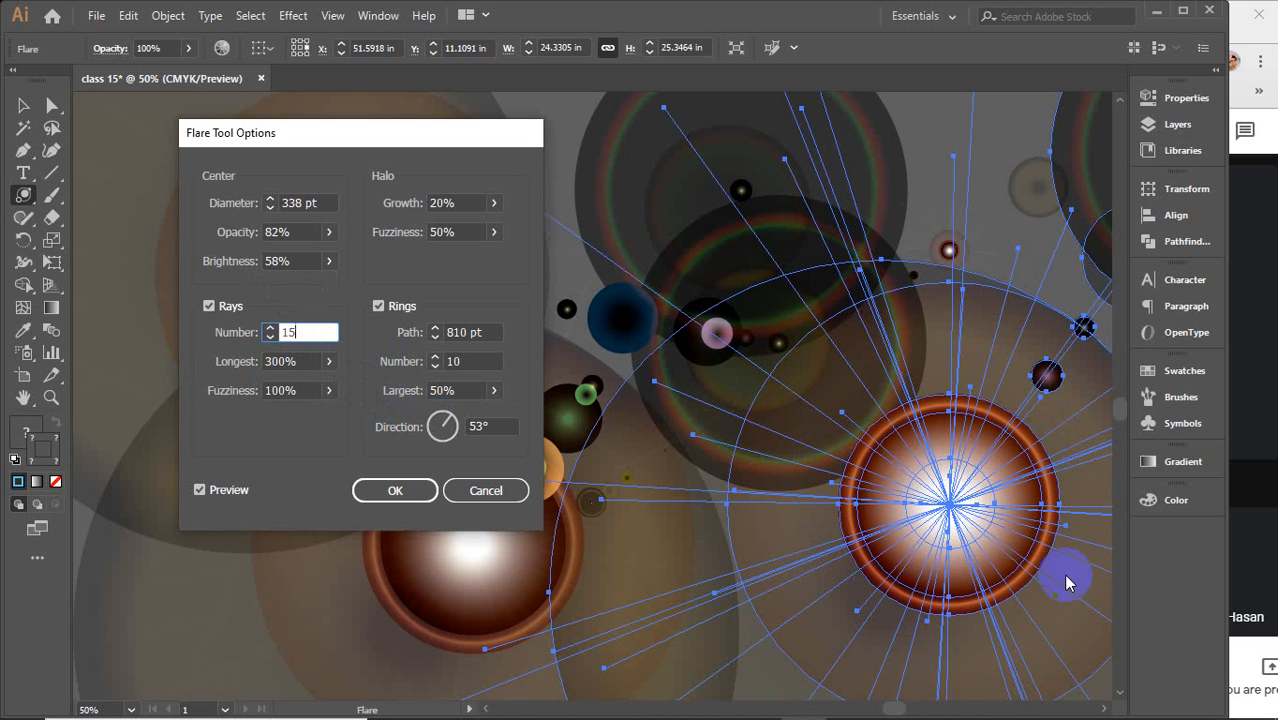
pyautogui.click(945, 506)
pyautogui.click(945, 510)
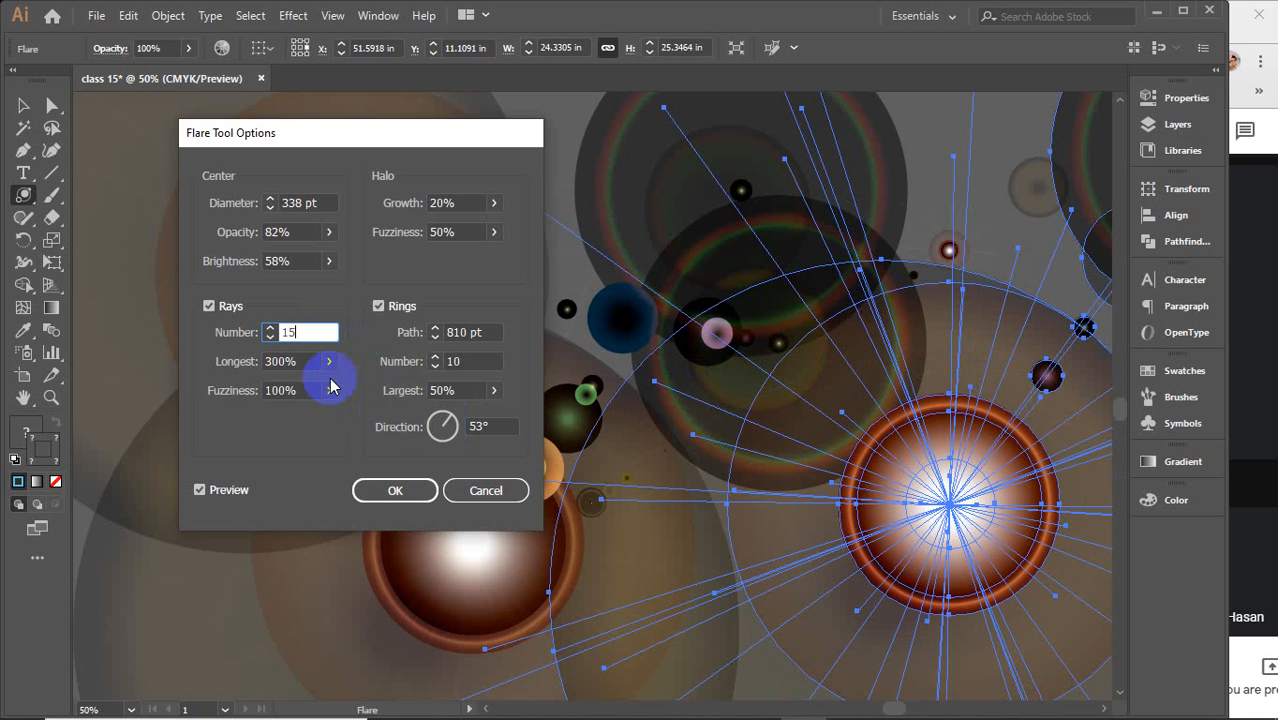
pyautogui.doubleClick(313, 333)
pyautogui.press('Up')
pyautogui.press('Up')
pyautogui.press('Up')
pyautogui.press('Up')
pyautogui.press('Up')
pyautogui.press('Up')
pyautogui.press('Up')
pyautogui.press('Up')
pyautogui.press('Up')
pyautogui.press('Up')
pyautogui.press('Up')
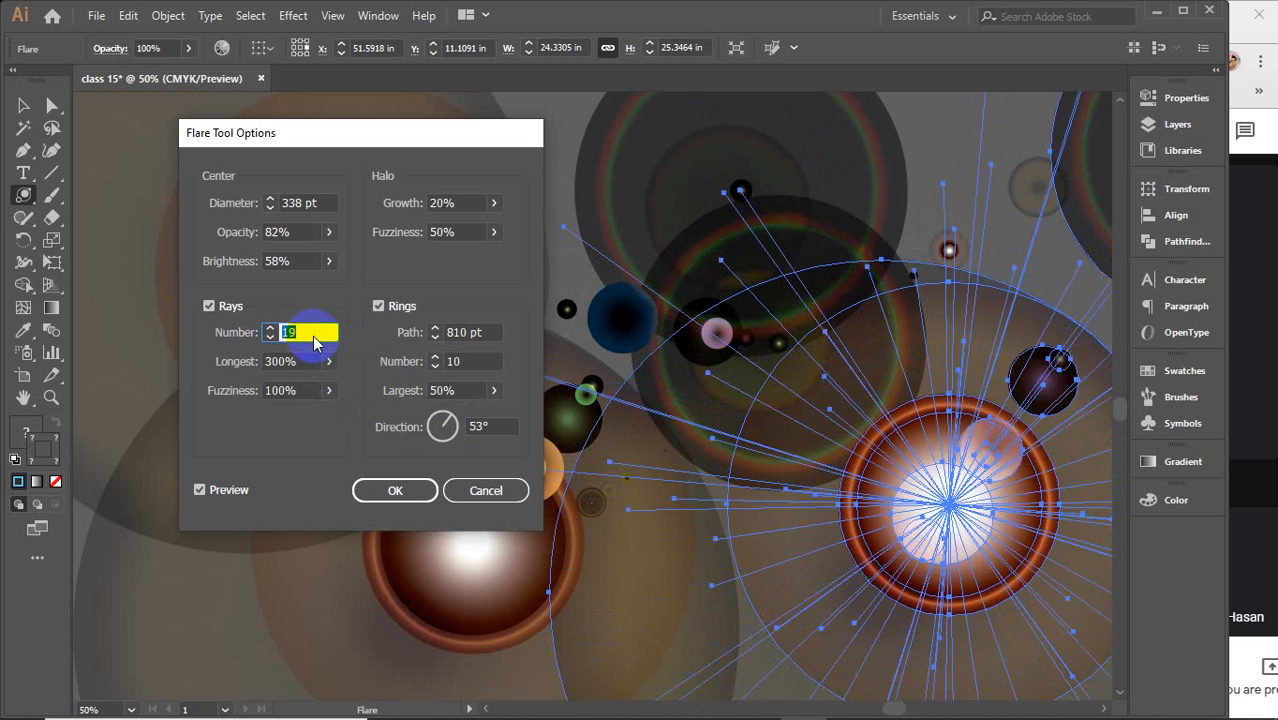
pyautogui.press('Up')
pyautogui.press('Up')
pyautogui.press('Up')
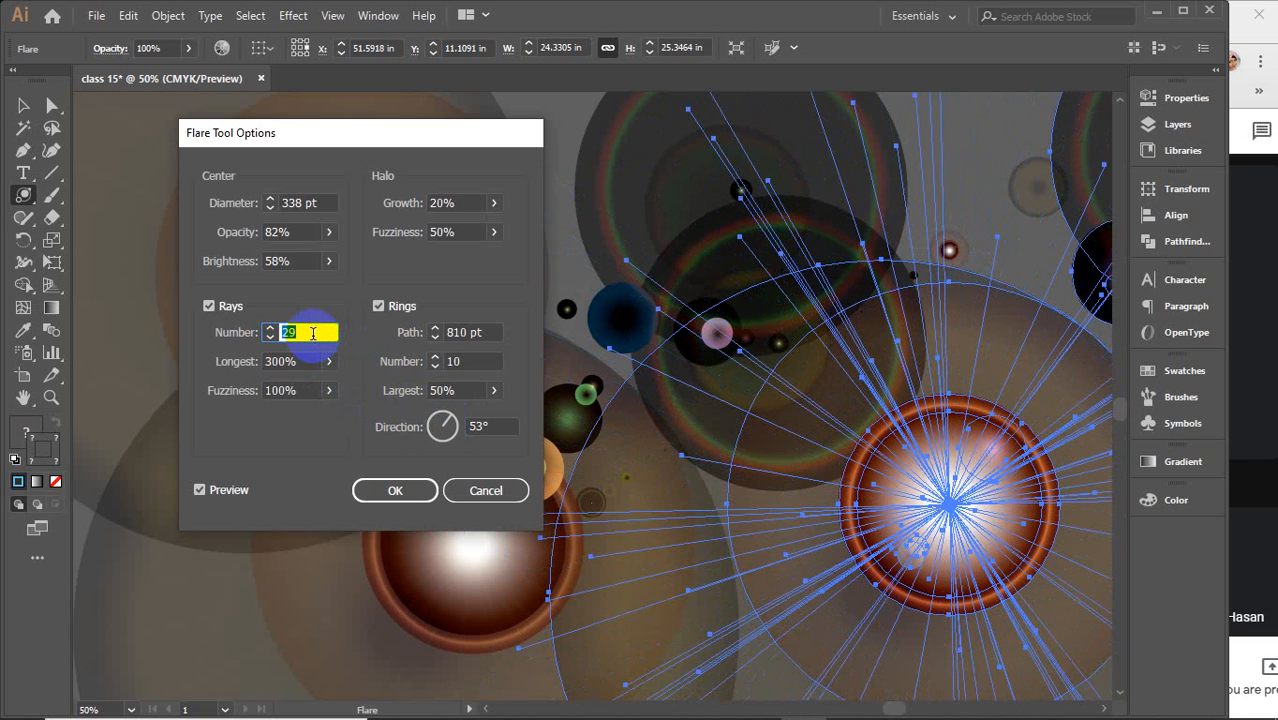
pyautogui.press('Down')
pyautogui.press('Down')
pyautogui.press('Down')
pyautogui.press('Down')
pyautogui.press('Down')
pyautogui.press('Down')
pyautogui.press('Down')
pyautogui.press('Down')
pyautogui.press('Down')
pyautogui.press('Down')
pyautogui.press('Down')
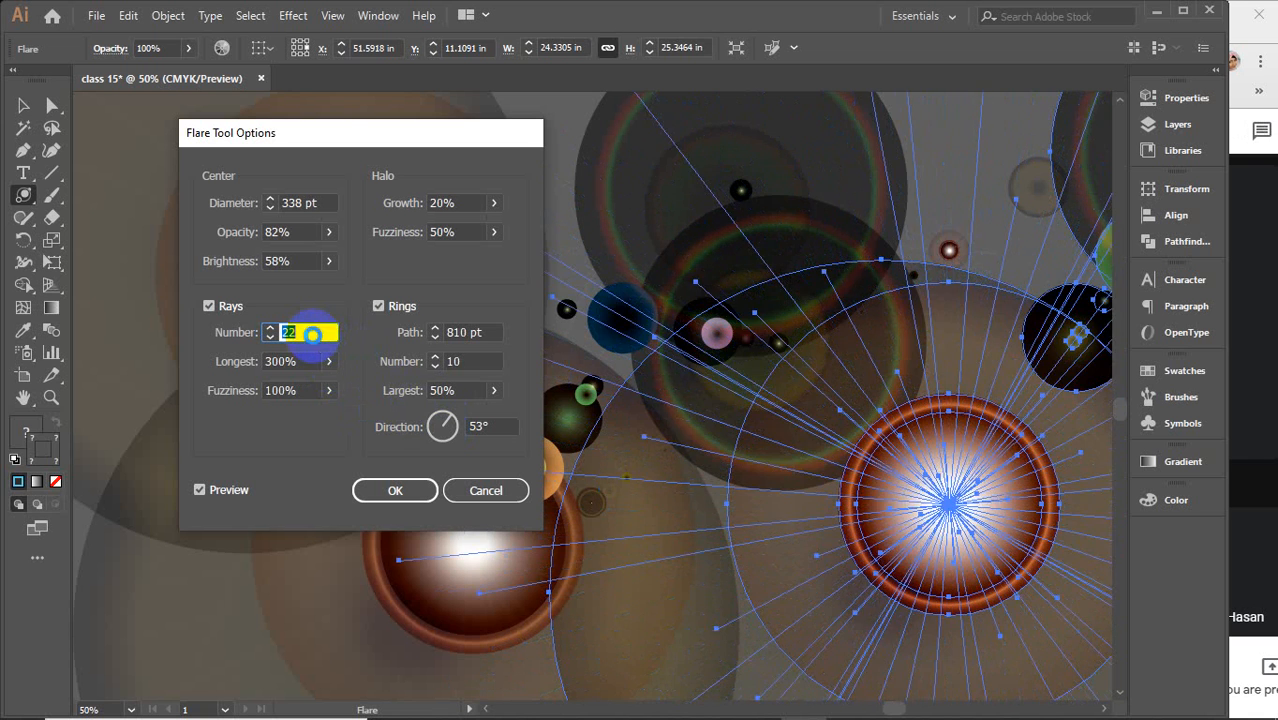
pyautogui.press('Down')
pyautogui.press('Down')
pyautogui.press('Down')
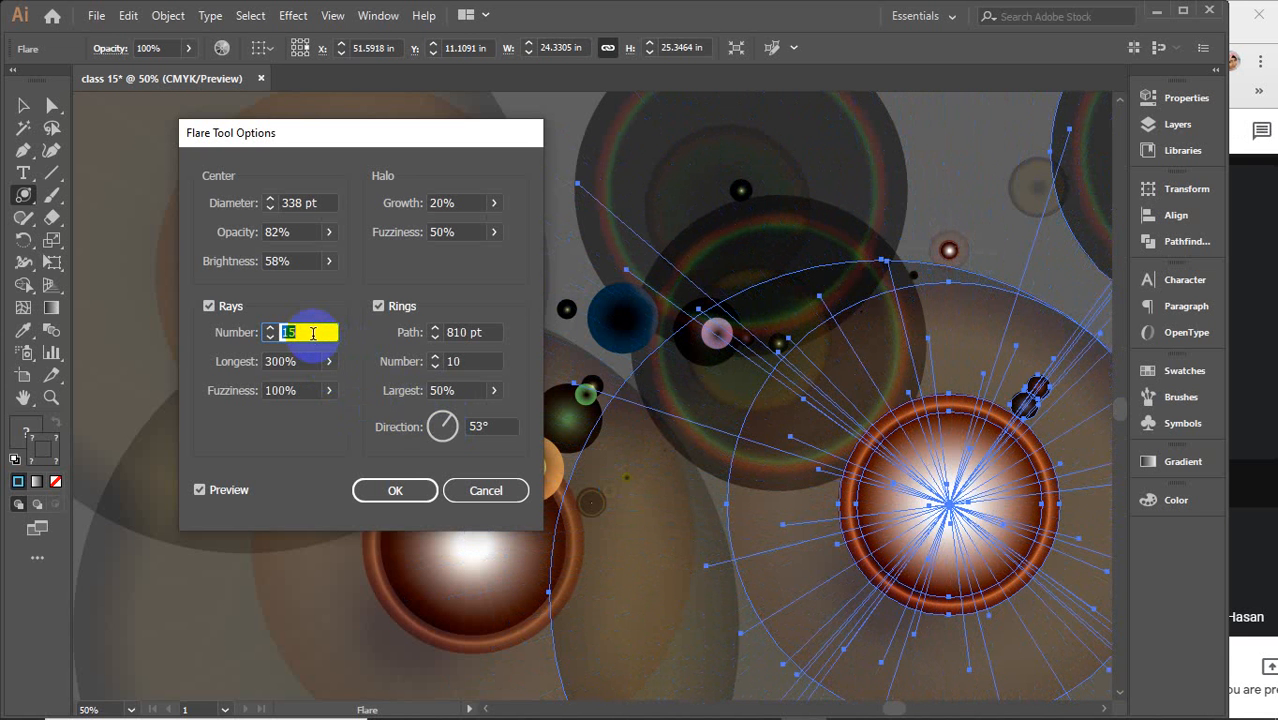
pyautogui.press('Down')
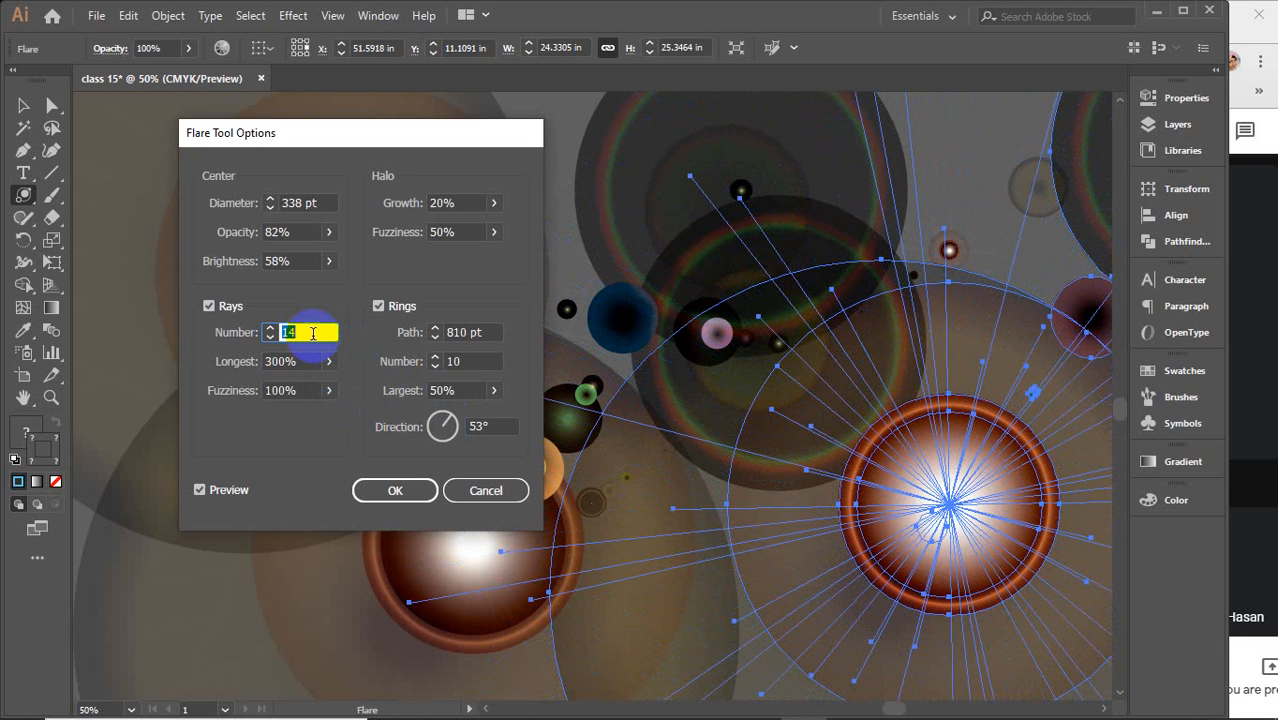
pyautogui.press('Up')
# Set the Rays Longest value to 722%
pyautogui.moveTo(331, 371)
pyautogui.mouseDown()
pyautogui.moveTo(300, 362)
pyautogui.moveTo(285, 379)
pyautogui.moveTo(337, 391)
pyautogui.moveTo(226, 393)
pyautogui.moveTo(316, 390)
pyautogui.mouseUp()
pyautogui.click(331, 363)
pyautogui.click(326, 367)
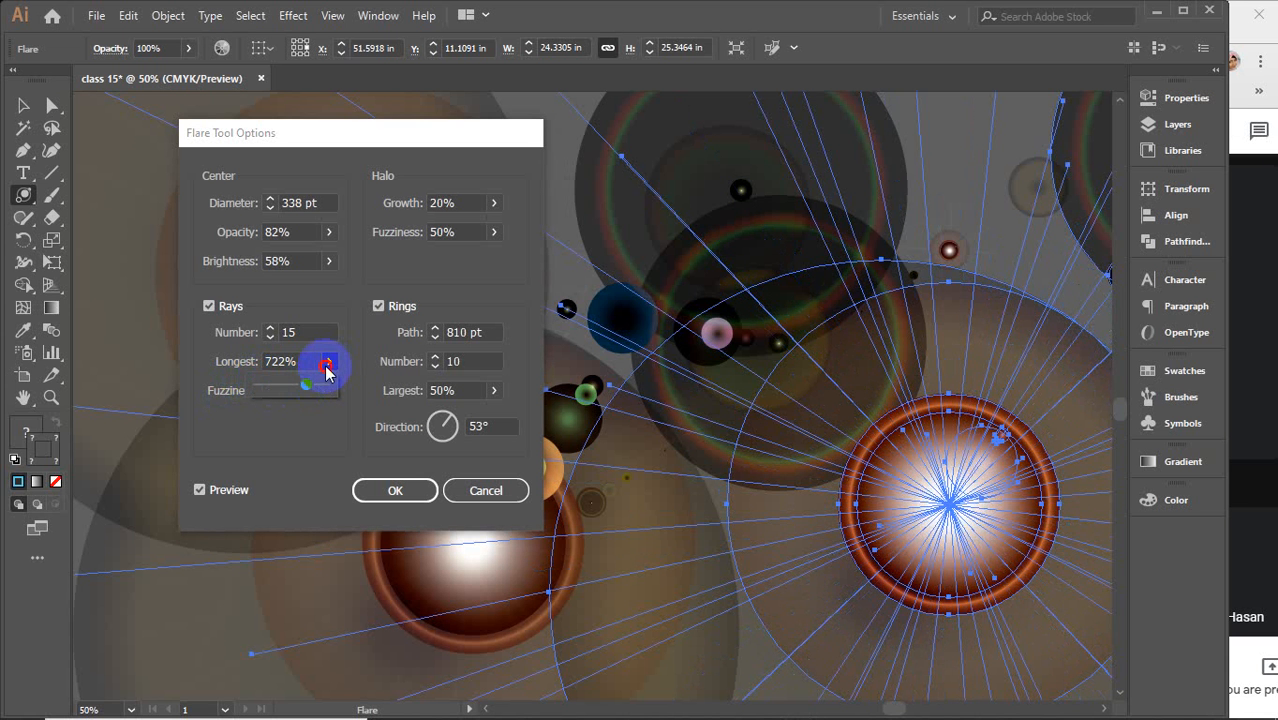
pyautogui.click(327, 366)
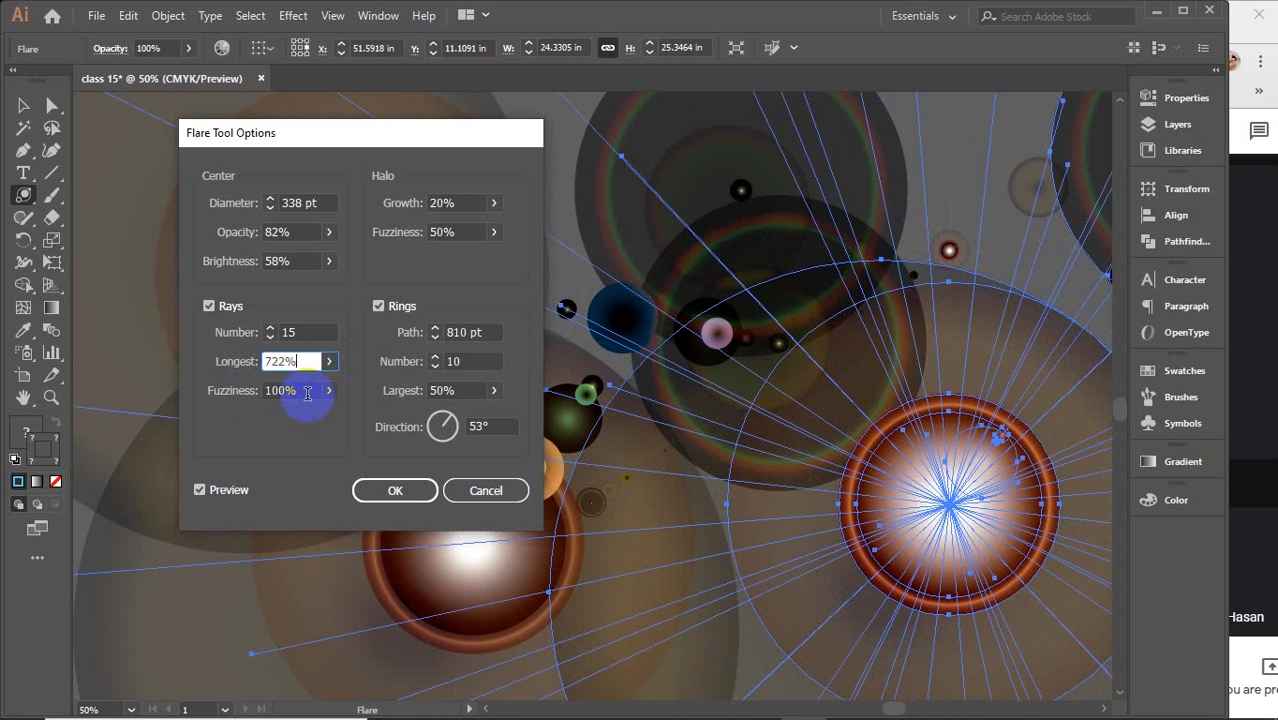
# Slide the Rays Fuzziness down to 0% and back up to 100%
pyautogui.click(331, 393)
pyautogui.moveTo(322, 420); pyautogui.dragTo(251, 414)
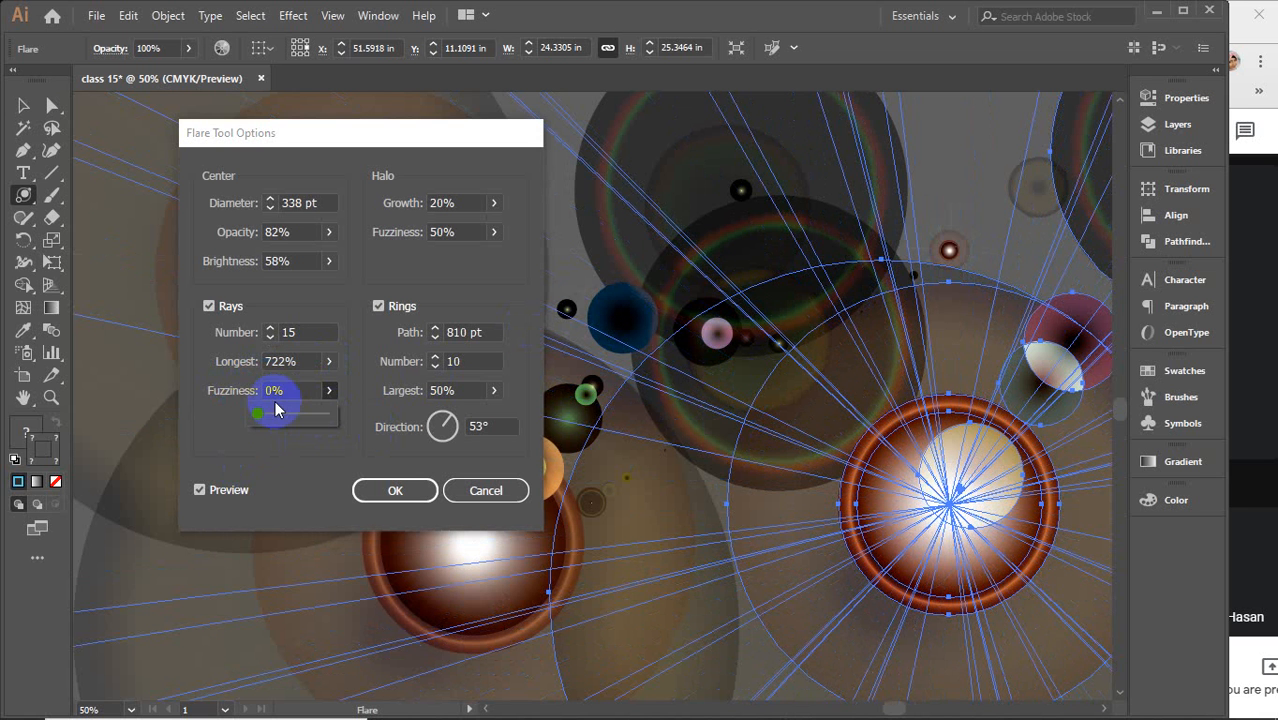
pyautogui.moveTo(257, 414); pyautogui.dragTo(348, 420)
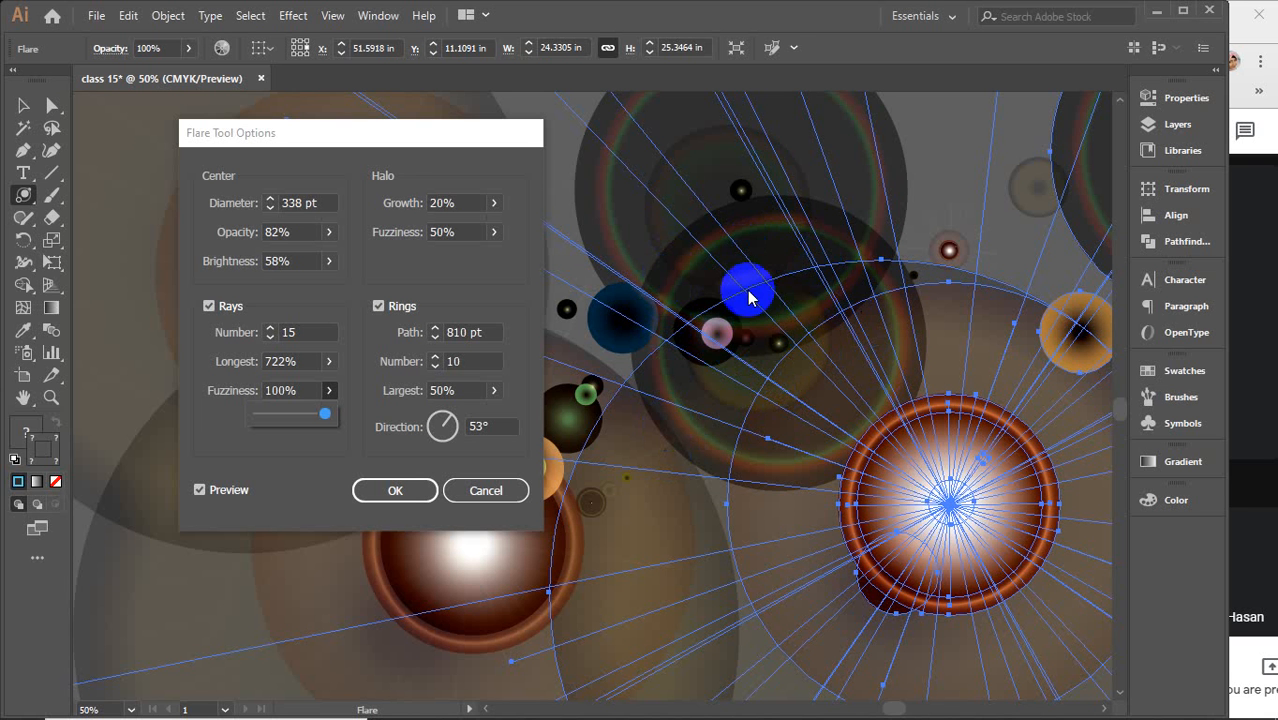
# Set the Halo Growth to 109%
pyautogui.click(493, 231)
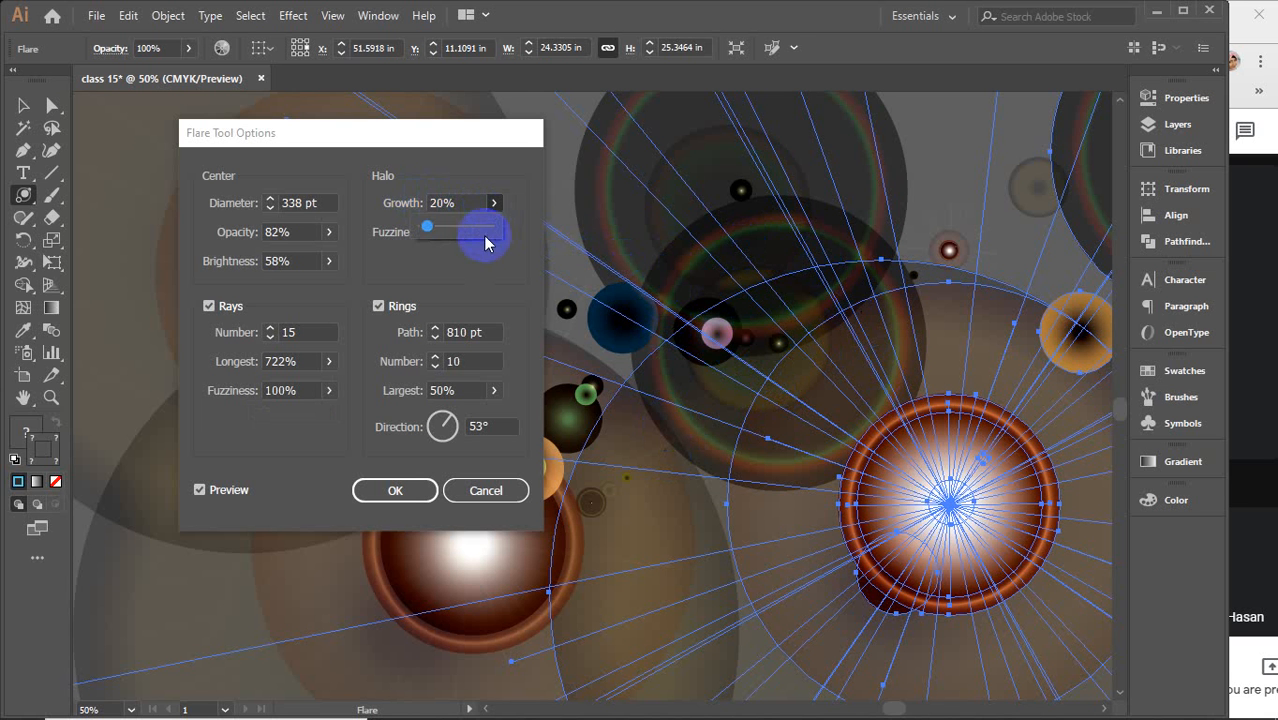
pyautogui.moveTo(440, 231)
pyautogui.mouseDown()
pyautogui.moveTo(513, 229)
pyautogui.moveTo(421, 241)
pyautogui.moveTo(442, 228)
pyautogui.mouseUp()
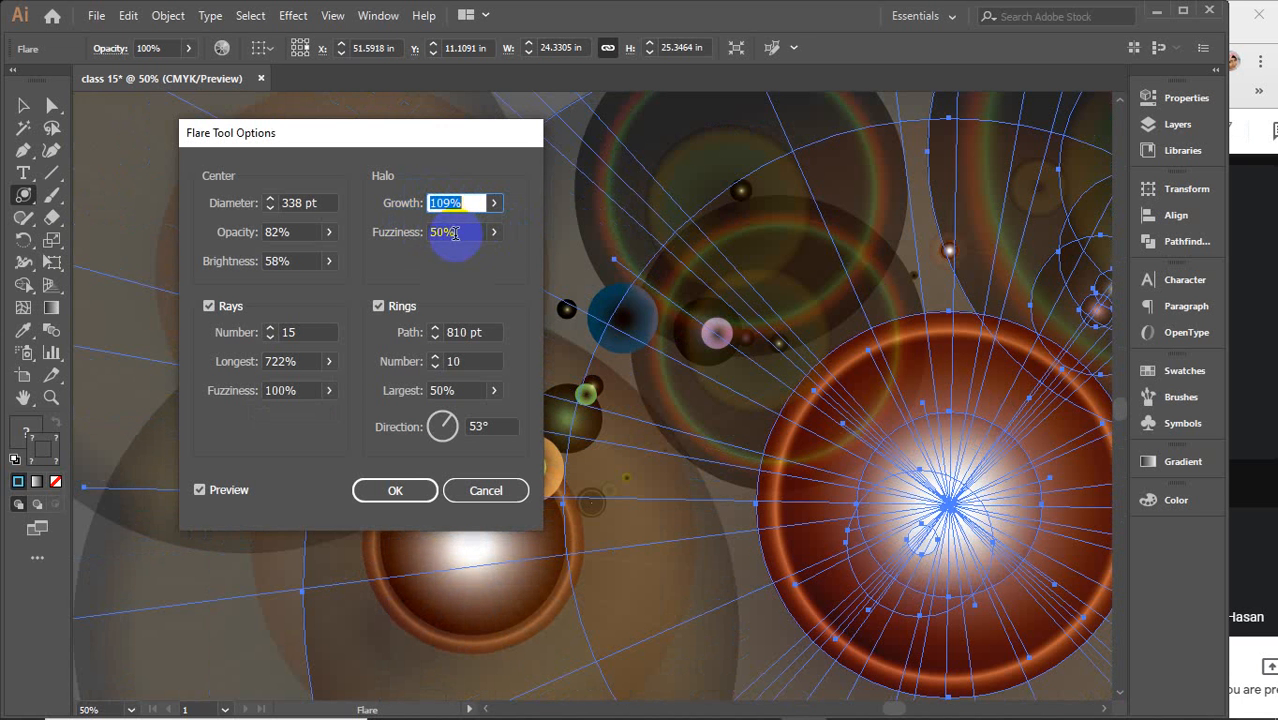
# Slide the Halo Fuzziness down to 0%
pyautogui.click(494, 232)
pyautogui.moveTo(467, 254); pyautogui.dragTo(424, 268)
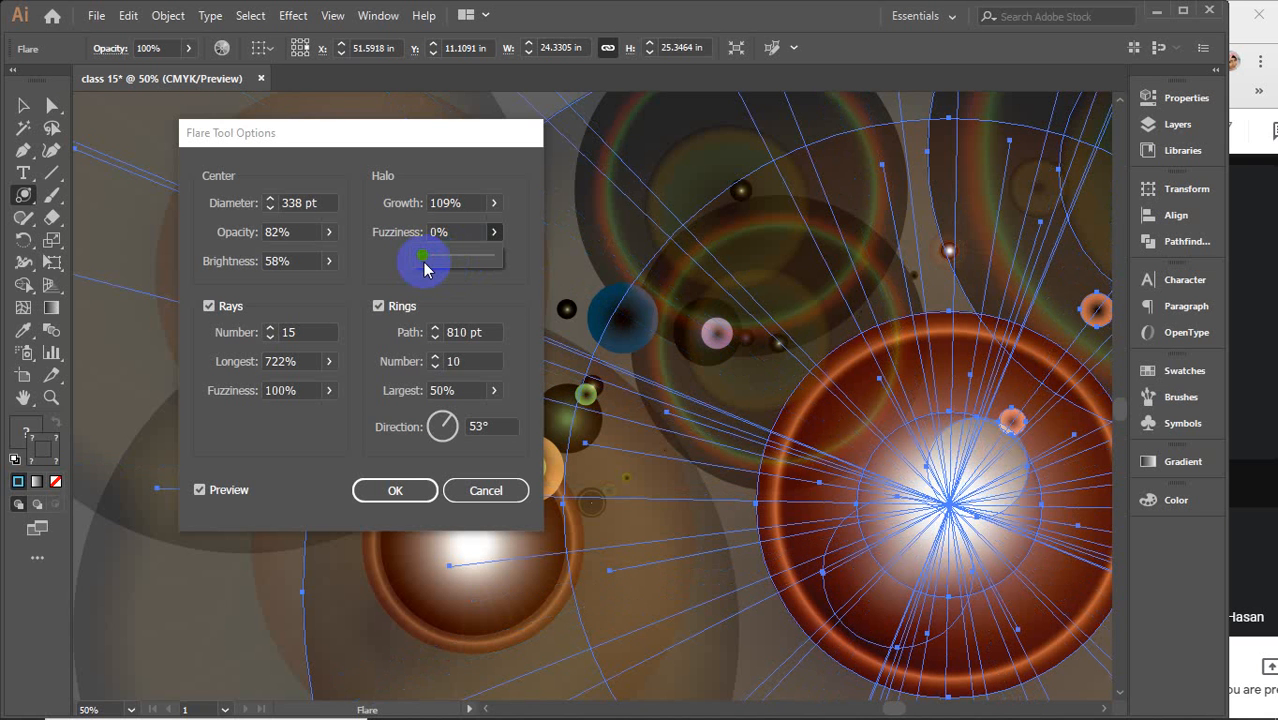
pyautogui.click(456, 229)
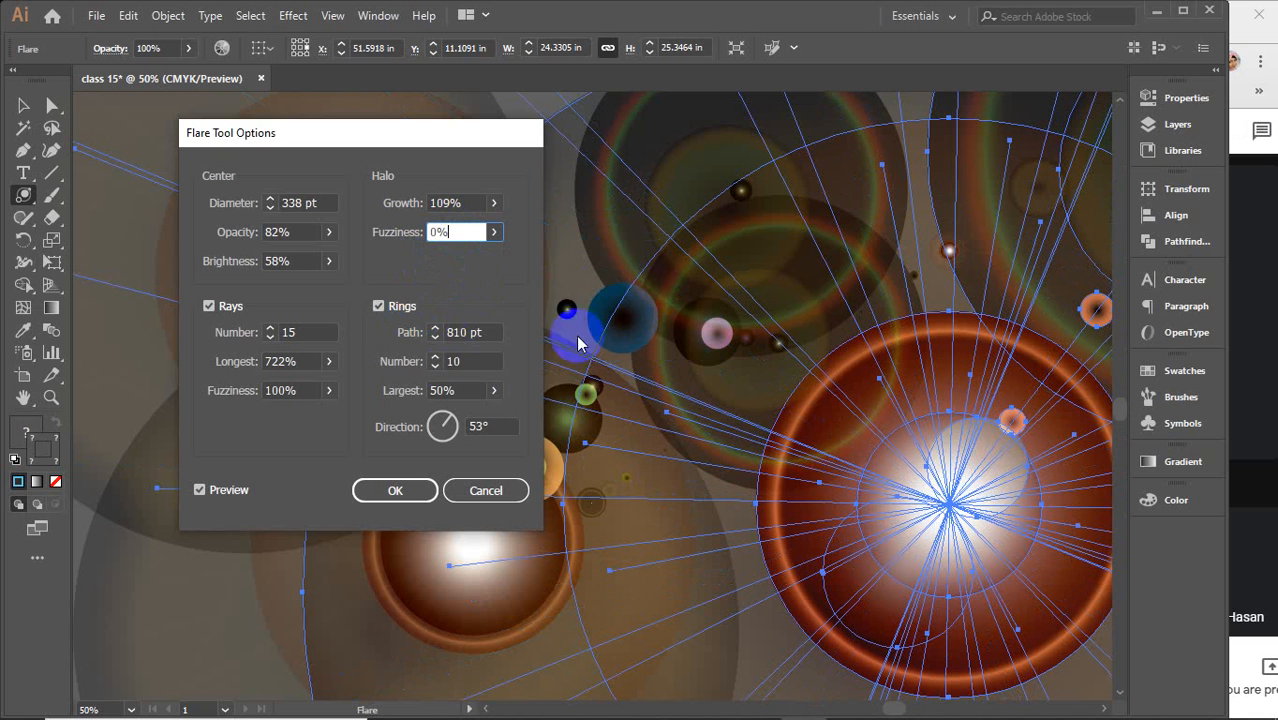
# Step the Rings Path value down to 771 pt
pyautogui.doubleClick(470, 333)
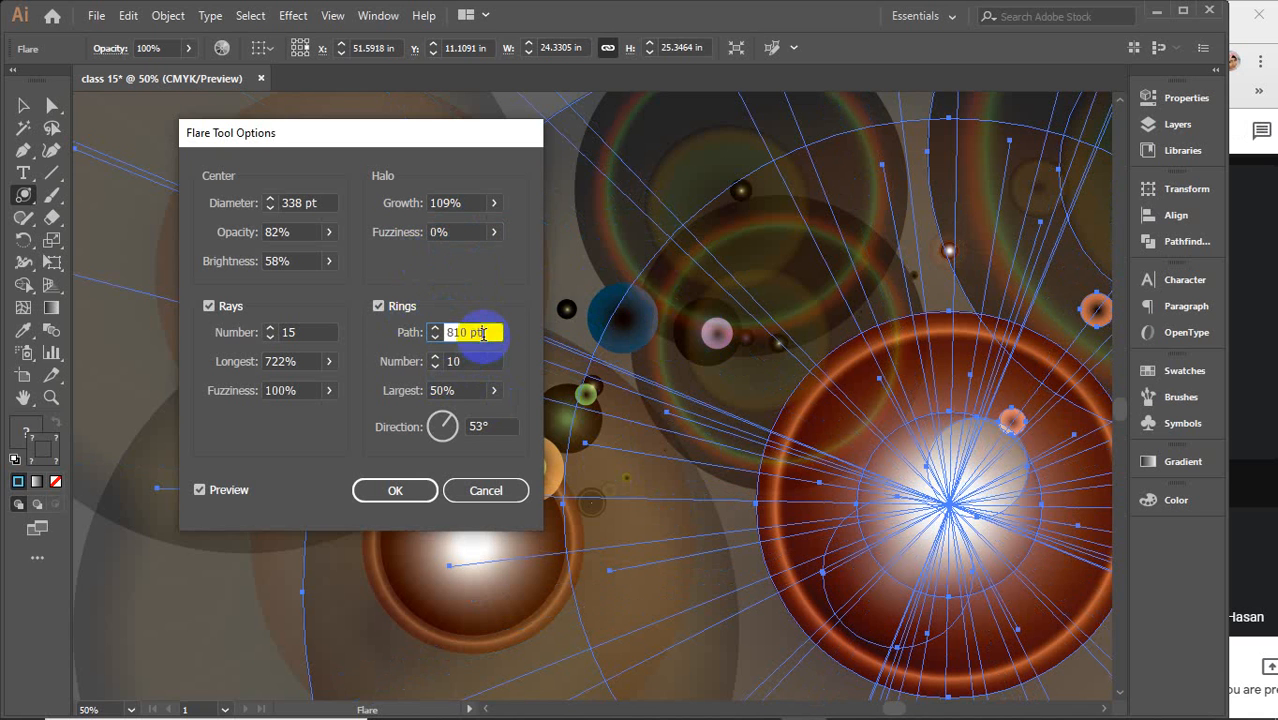
pyautogui.scroll(-16, 486, 333)
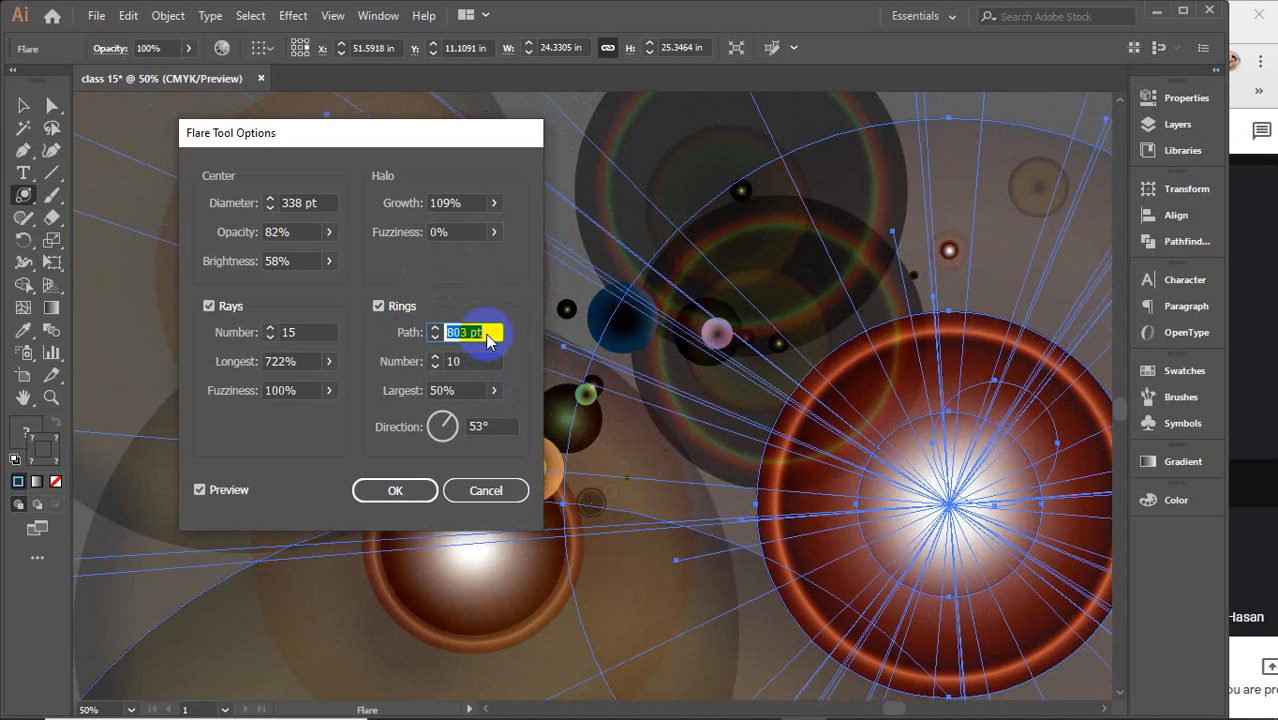
pyautogui.scroll(-18, 489, 341)
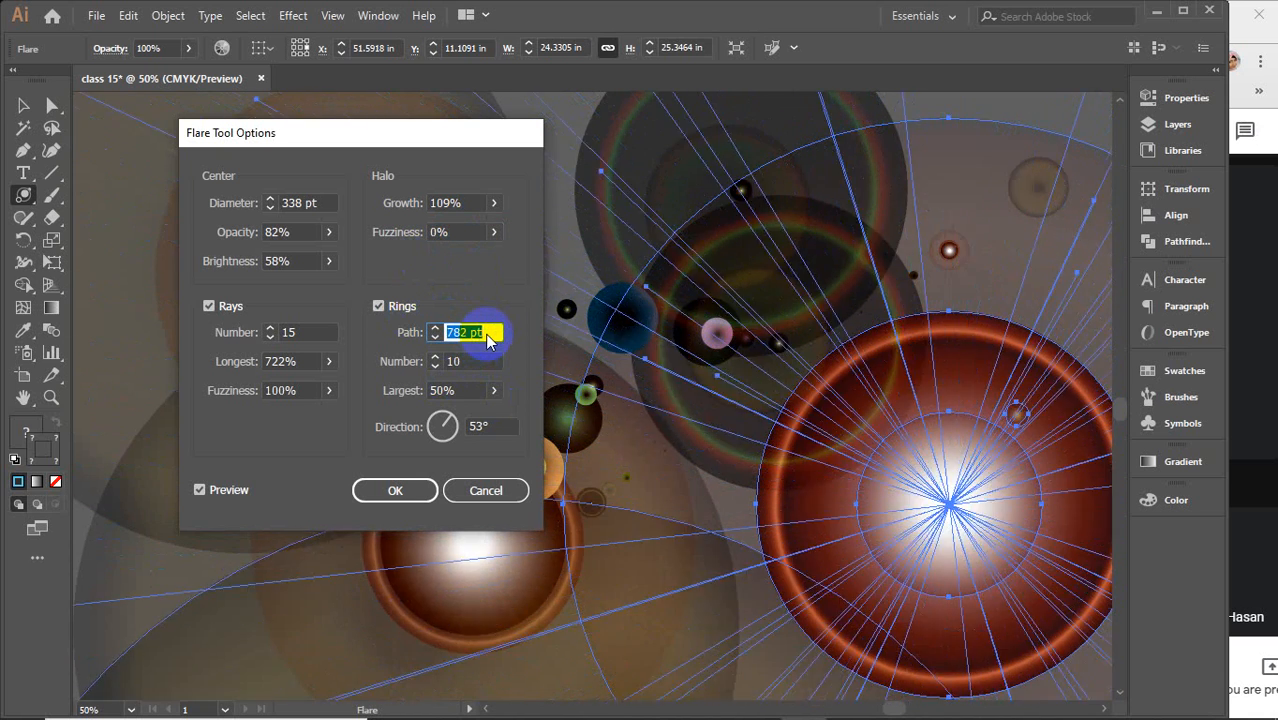
pyautogui.scroll(-5, 489, 341)
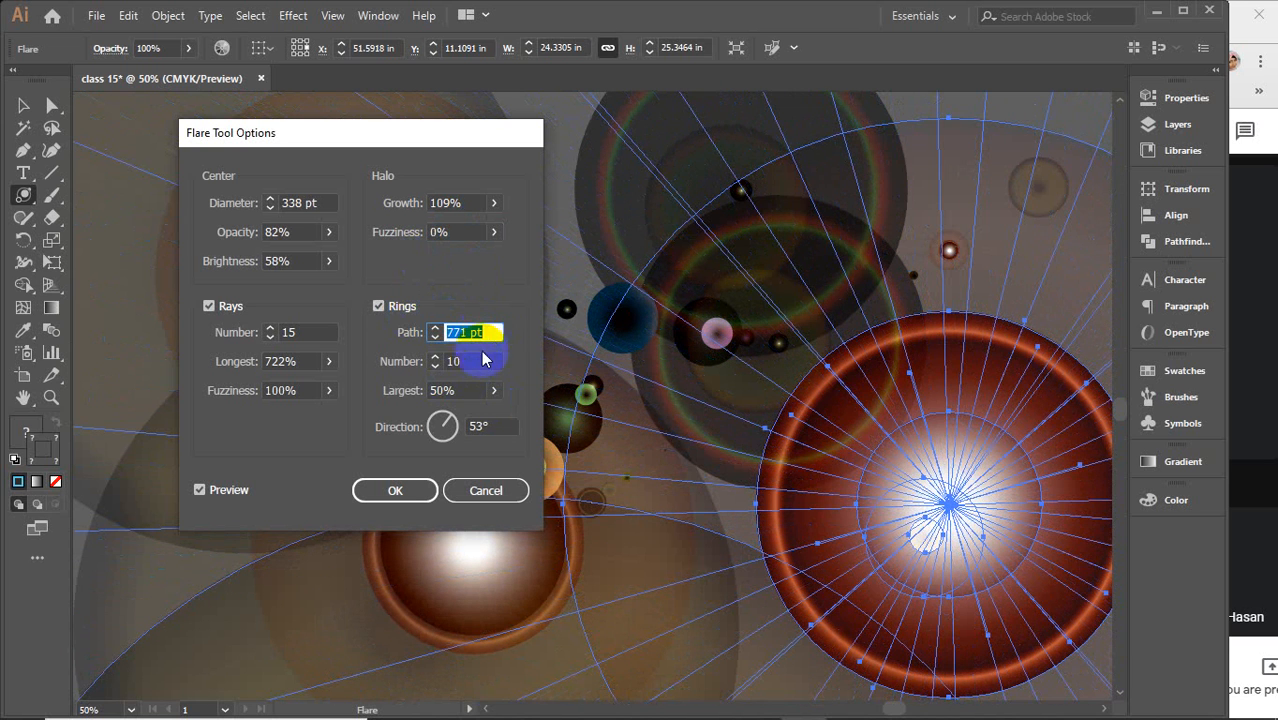
# Try stepping the Rings Number up and back down, returning it to 10
pyautogui.doubleClick(466, 362)
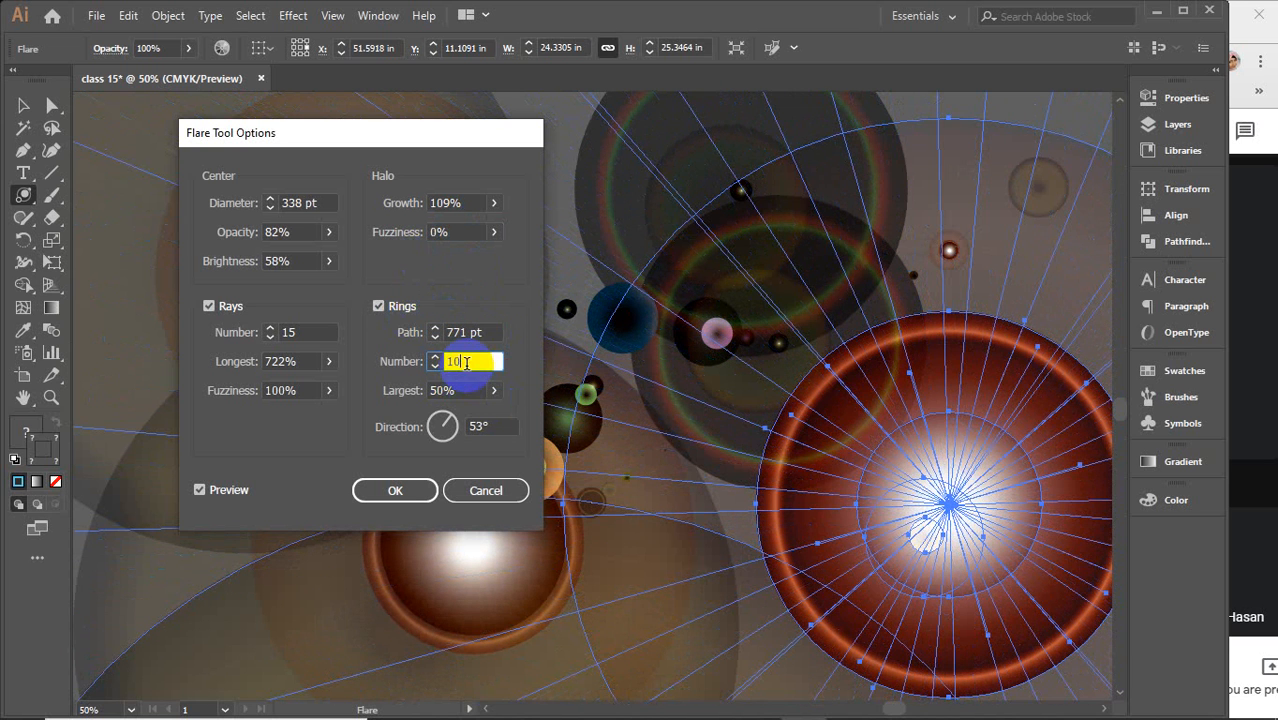
pyautogui.scroll(9, 466, 363)
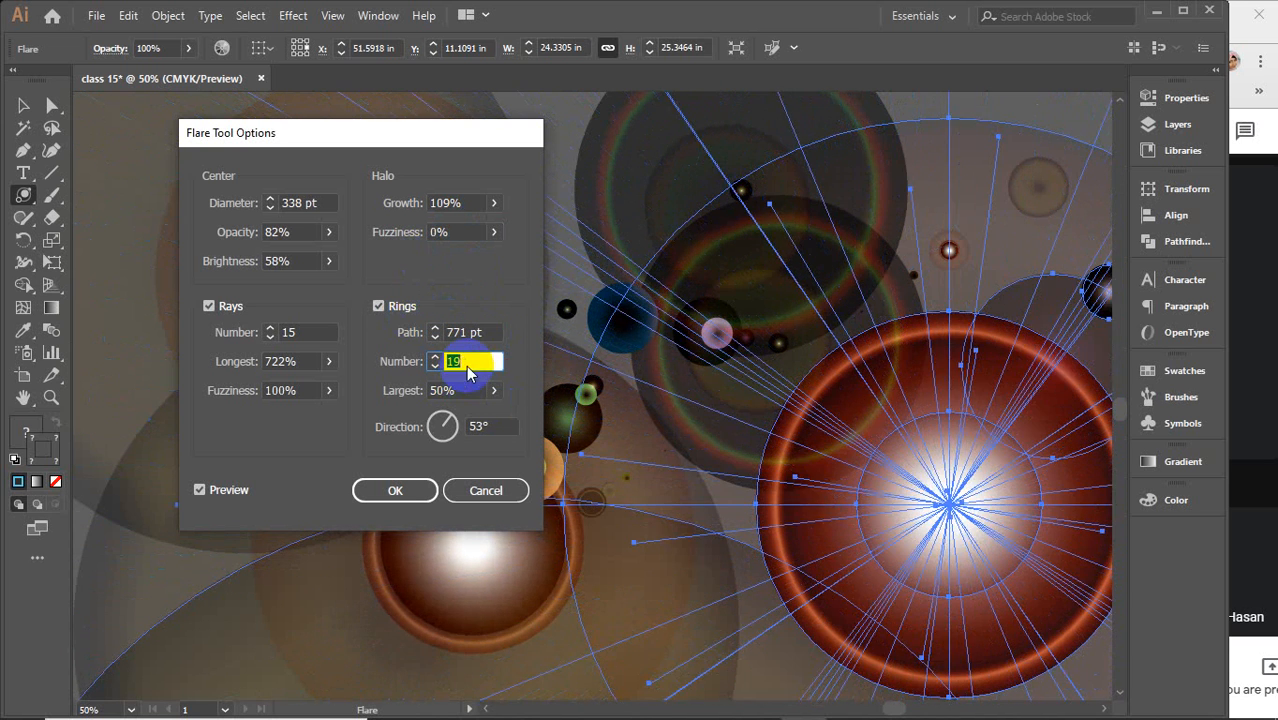
pyautogui.scroll(-9, 466, 372)
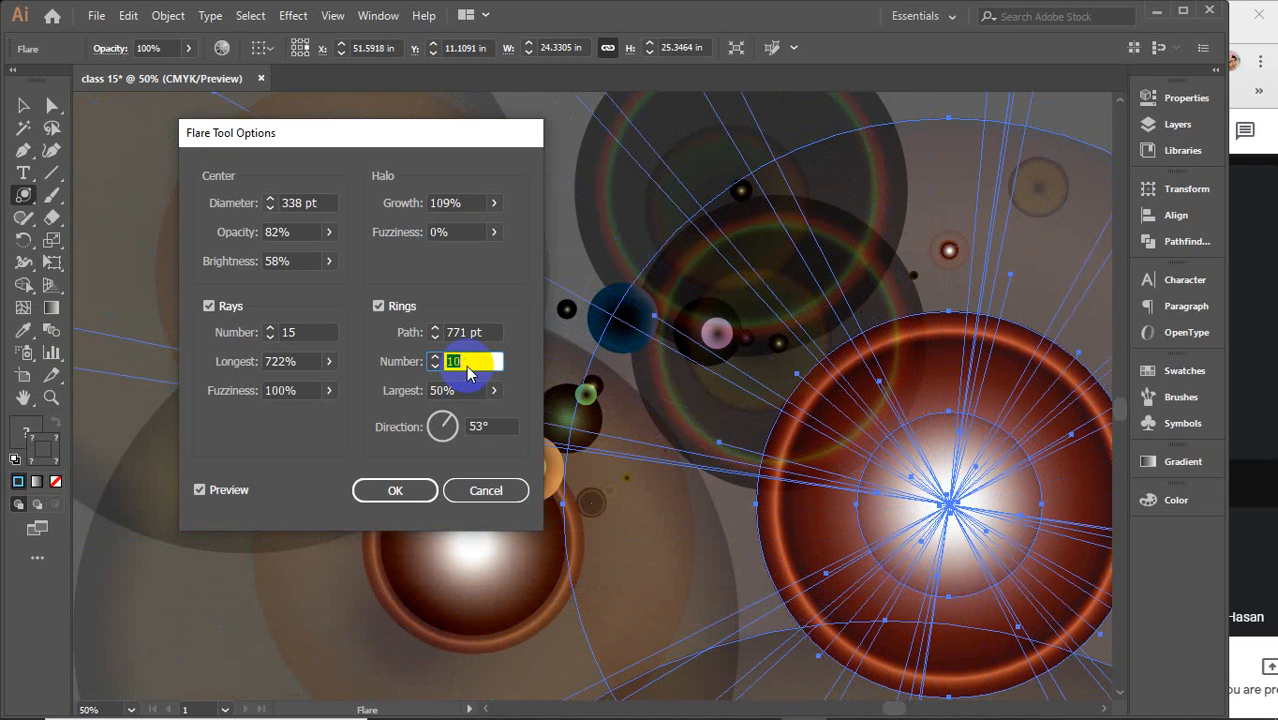
# Slide the Rings Largest value to 76% and apply the flare options
pyautogui.click(494, 390)
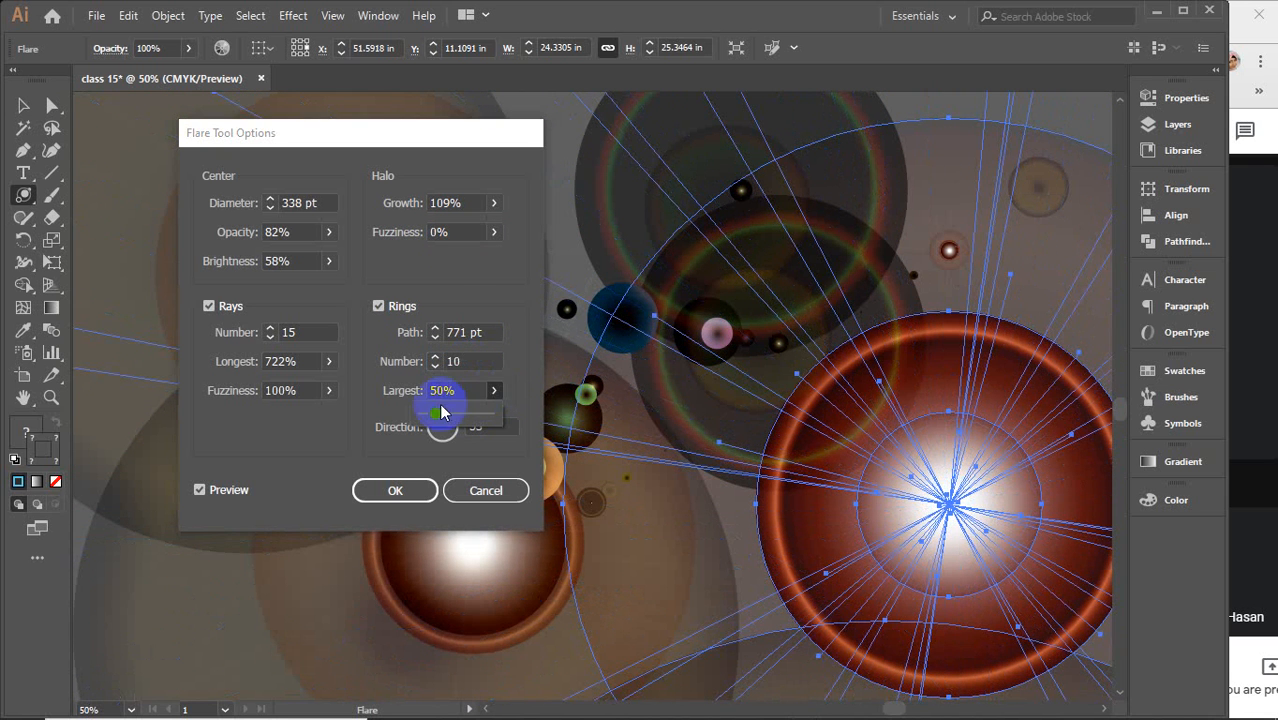
pyautogui.moveTo(442, 414)
pyautogui.mouseDown()
pyautogui.moveTo(484, 417)
pyautogui.moveTo(416, 420)
pyautogui.moveTo(434, 414)
pyautogui.mouseUp()
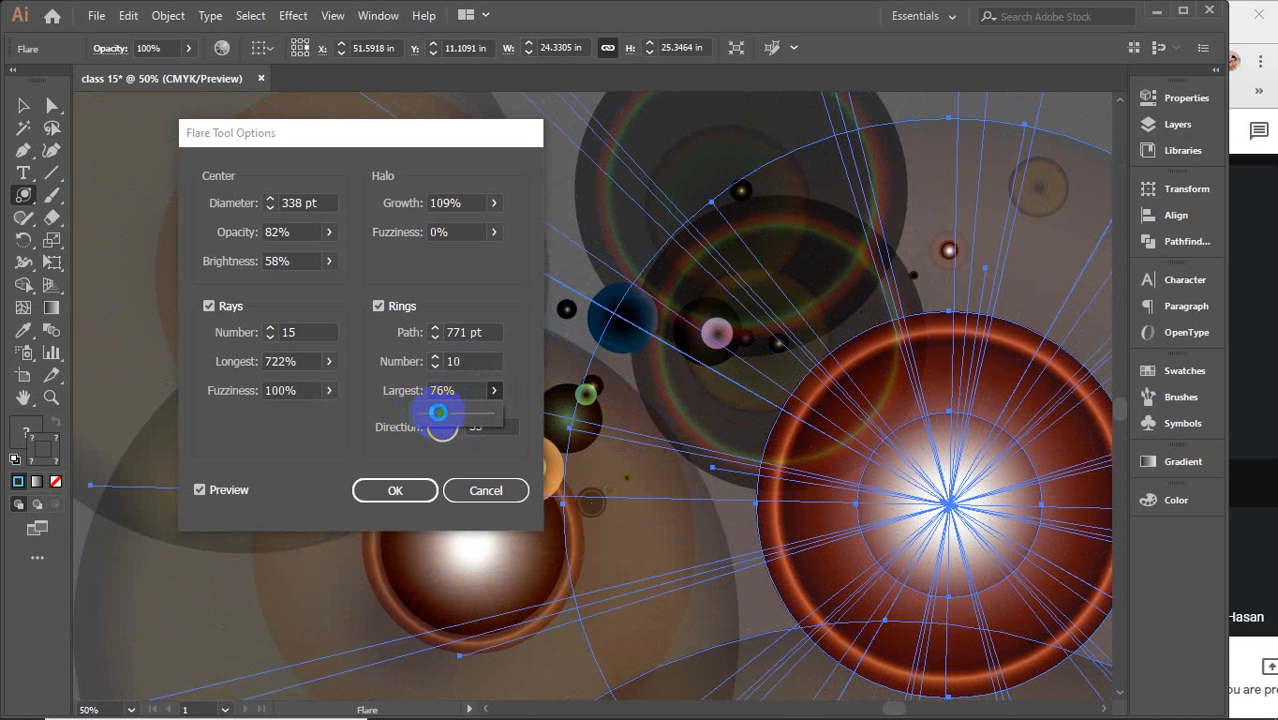
pyautogui.click(392, 430)
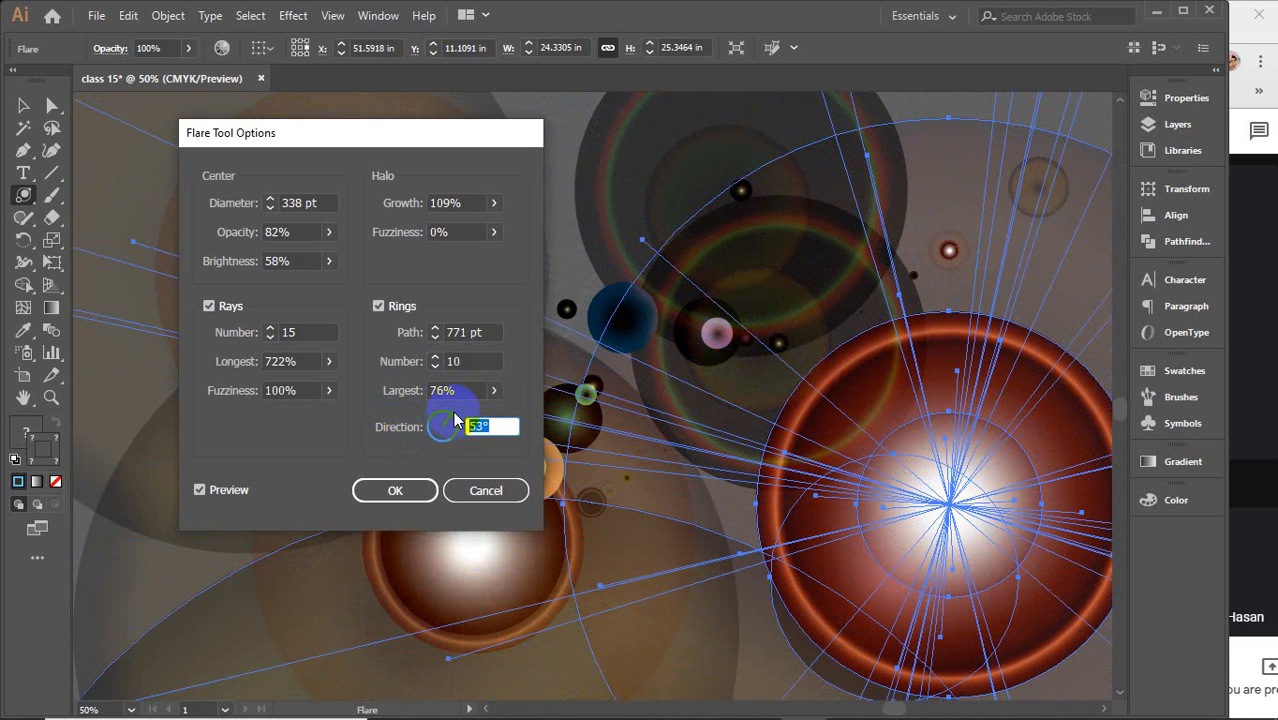
pyautogui.click(400, 489)
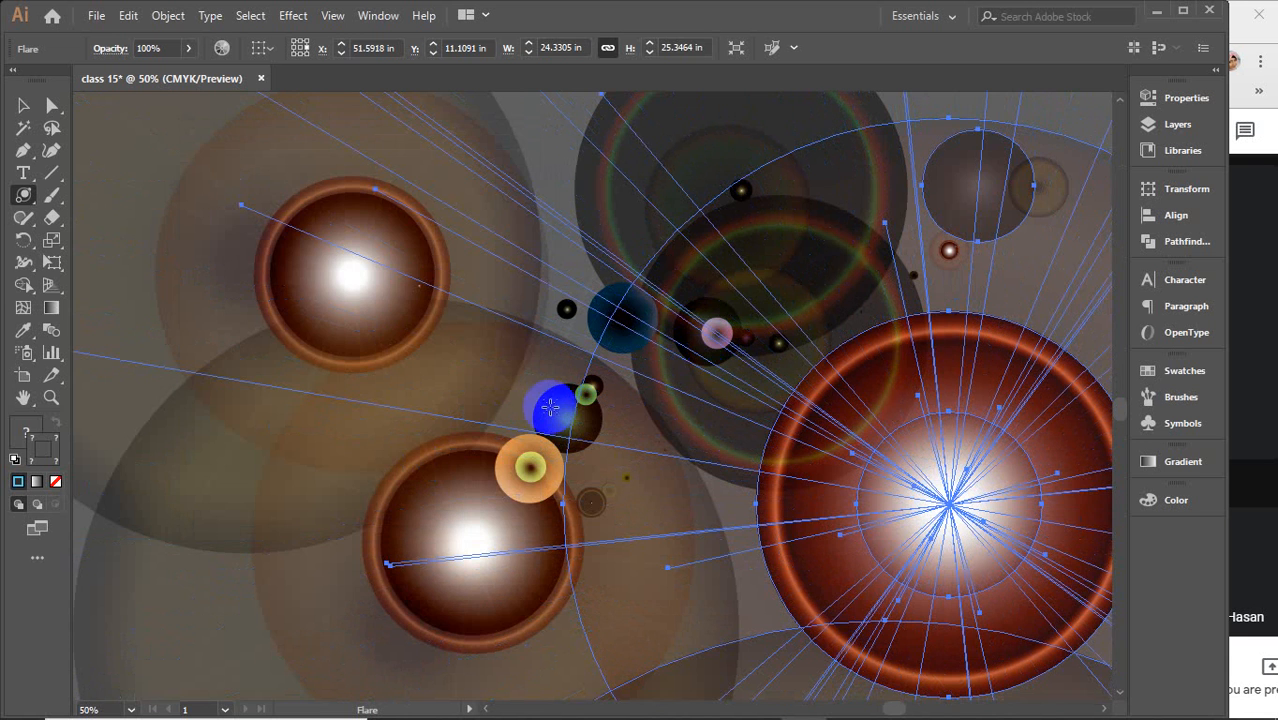
# Delete all the lens flares from the artboard
pyautogui.scroll(-5, 543, 405)
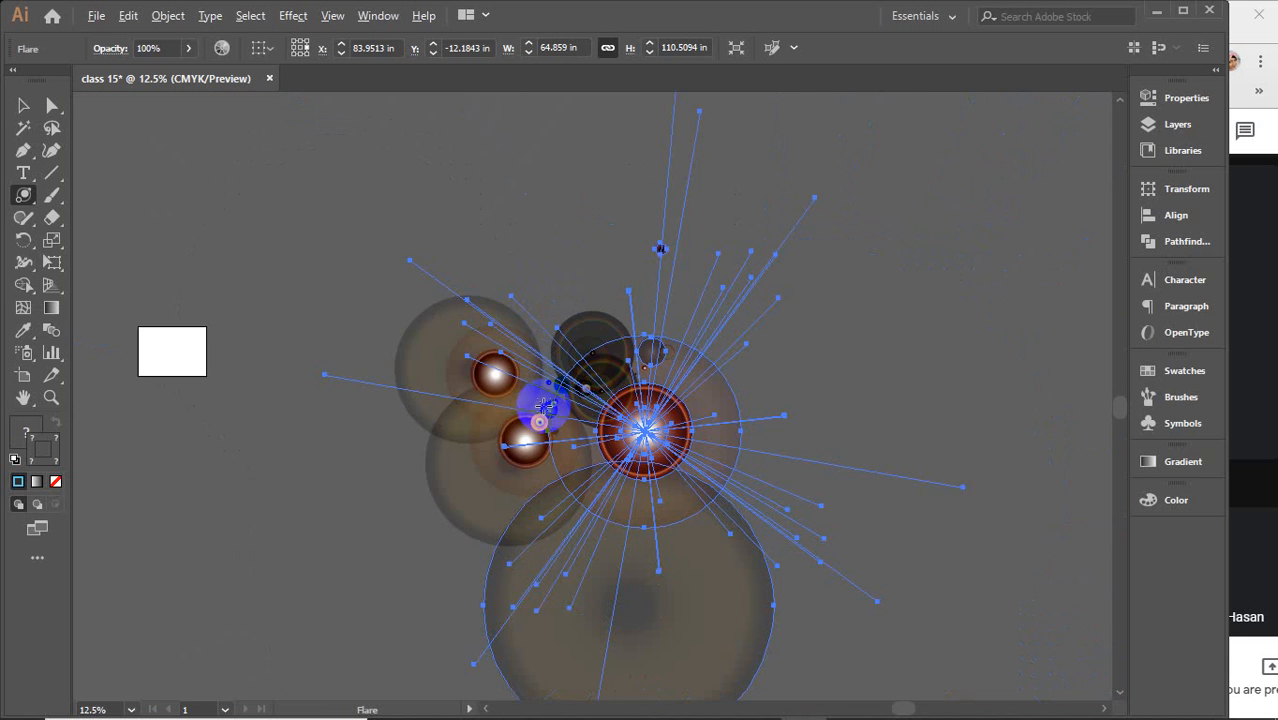
pyautogui.press('v')
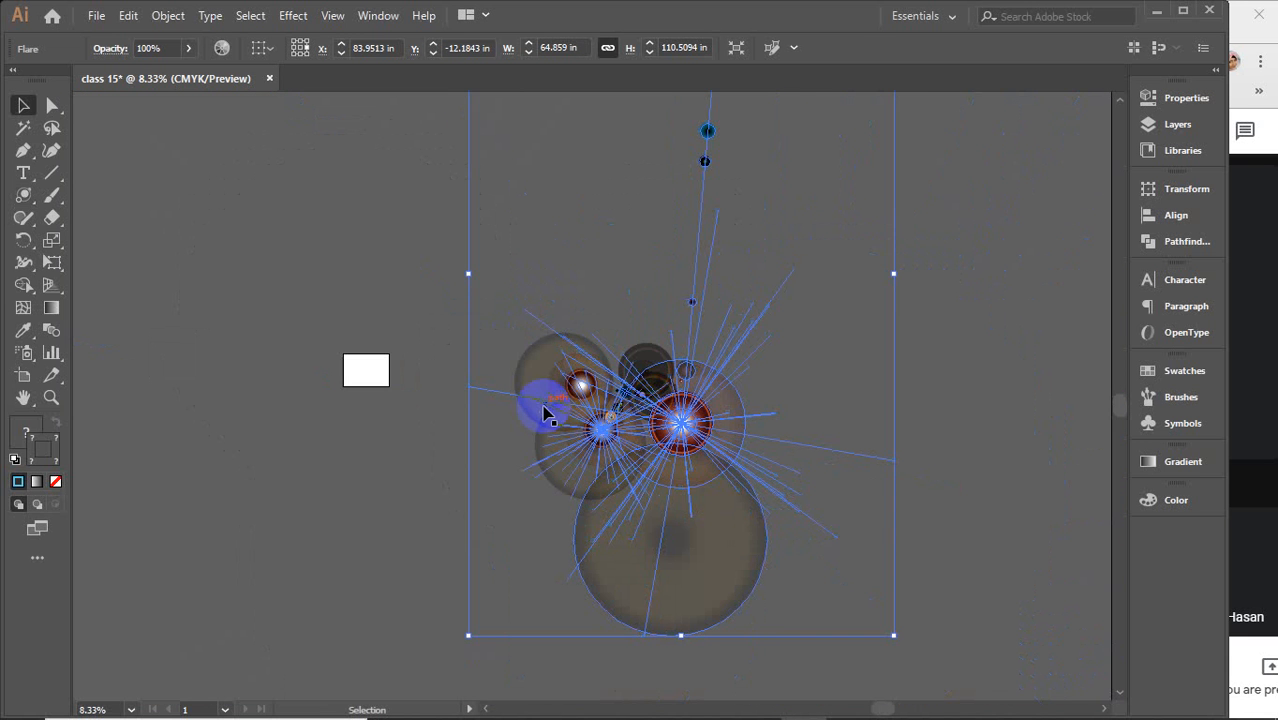
pyautogui.scroll(-3, 543, 412)
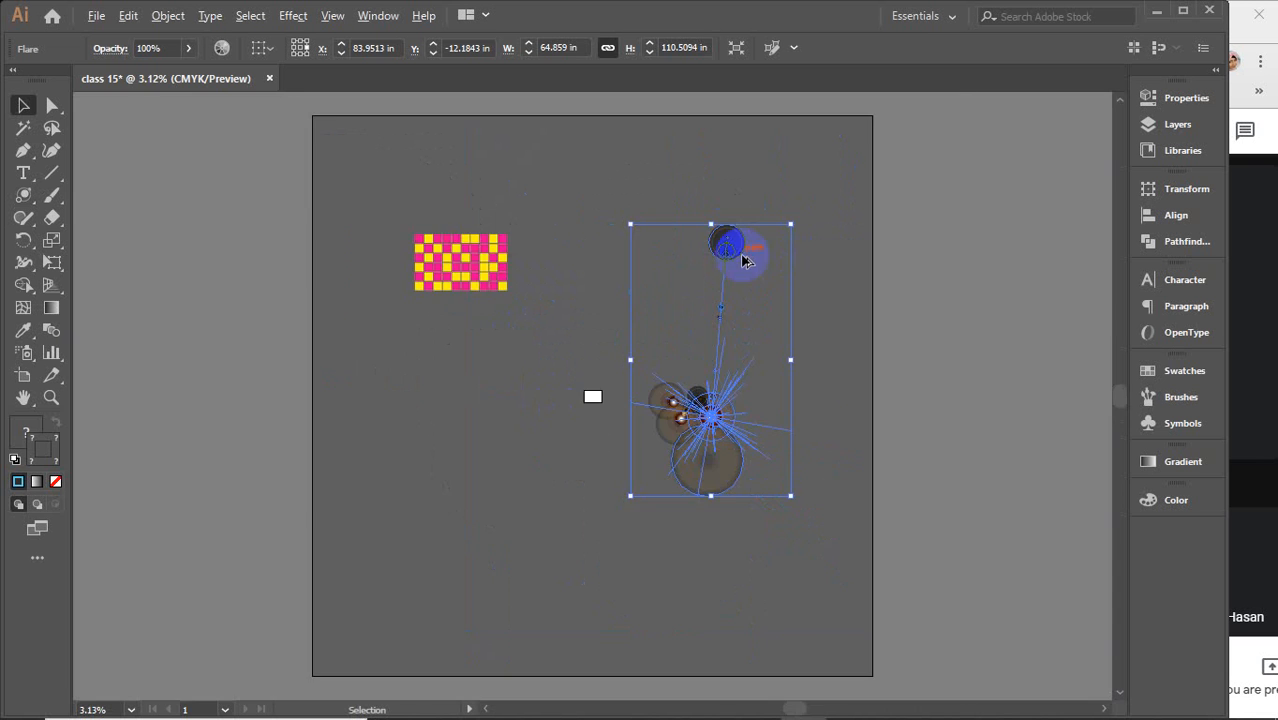
pyautogui.scroll(3, 742, 258)
pyautogui.moveTo(757, 450); pyautogui.dragTo(573, 362)
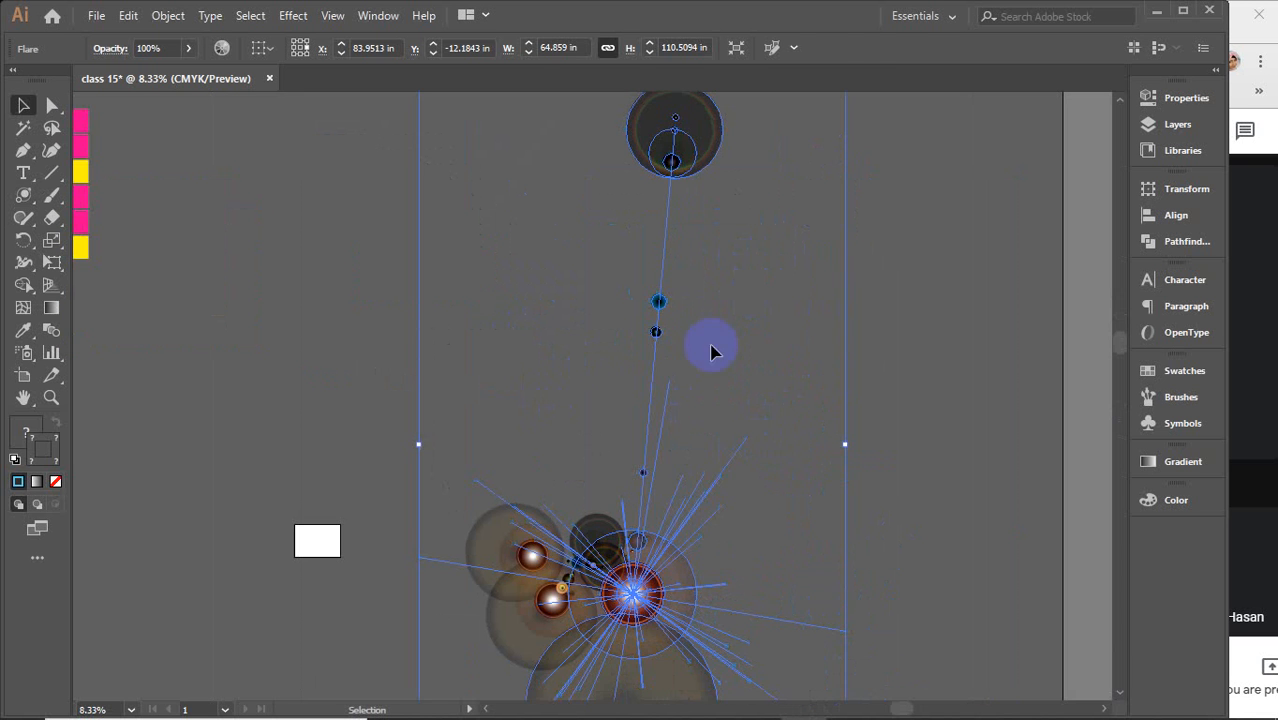
pyautogui.click(829, 331)
pyautogui.scroll(-1, 922, 252)
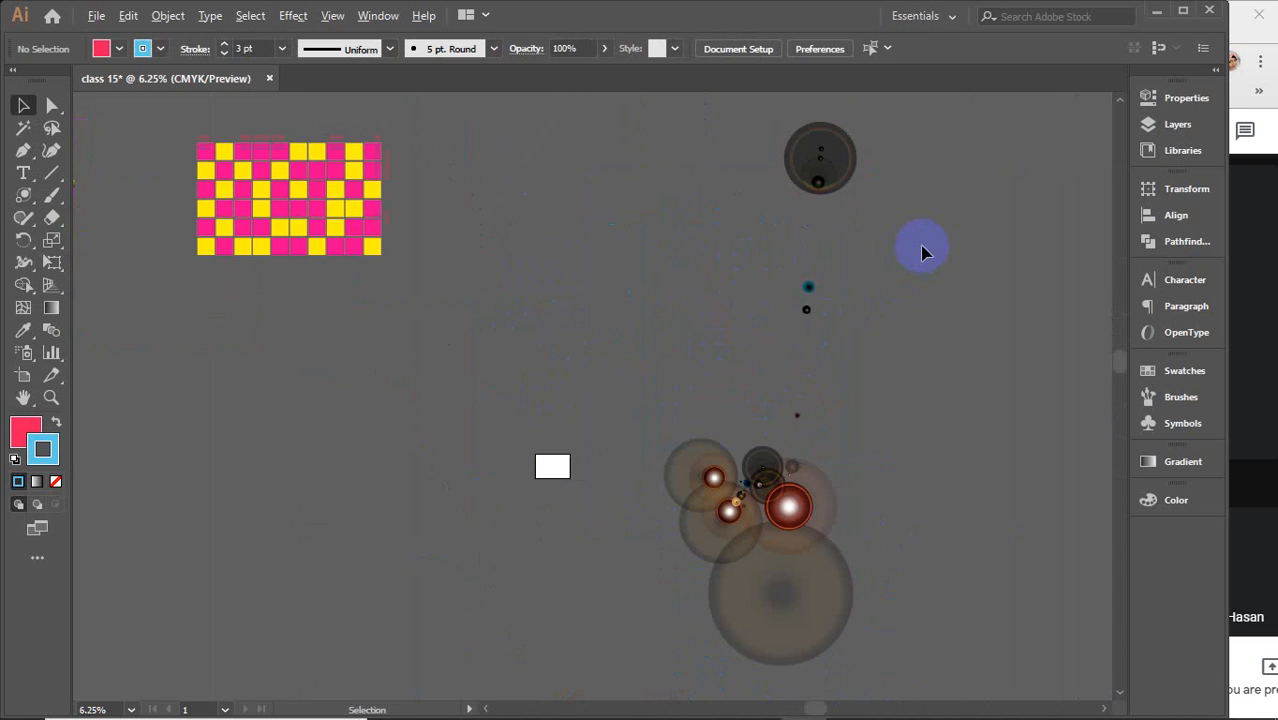
pyautogui.moveTo(907, 127); pyautogui.dragTo(522, 678)
pyautogui.press('Delete')
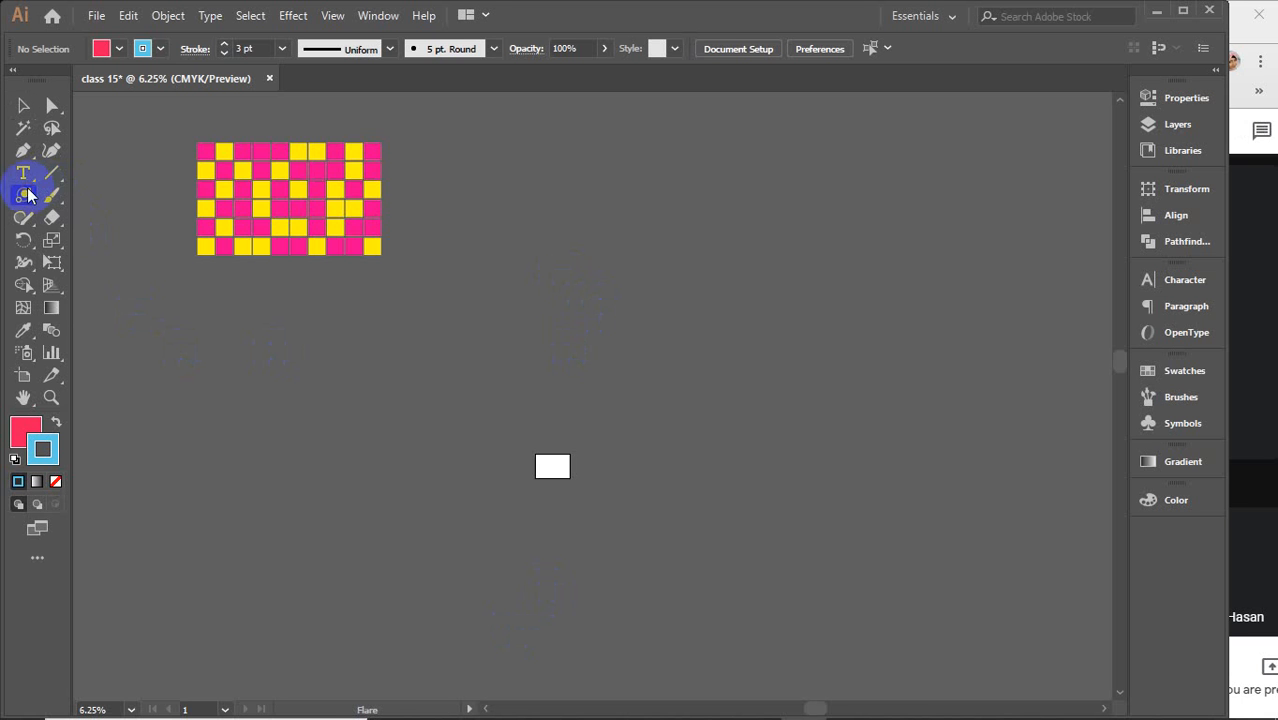
# Draw a new small lens flare near the middle of the canvas with the Flare tool
pyautogui.moveTo(28, 195); pyautogui.dragTo(118, 310)
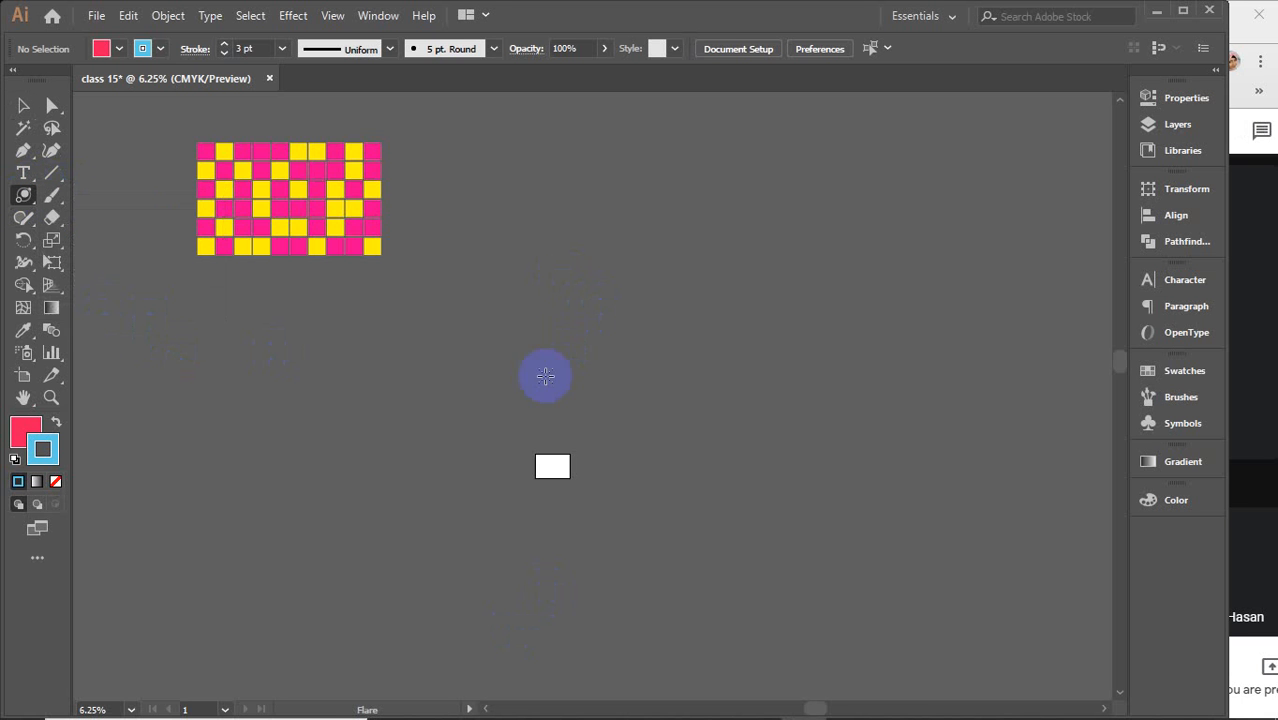
pyautogui.moveTo(728, 397); pyautogui.dragTo(730, 377)
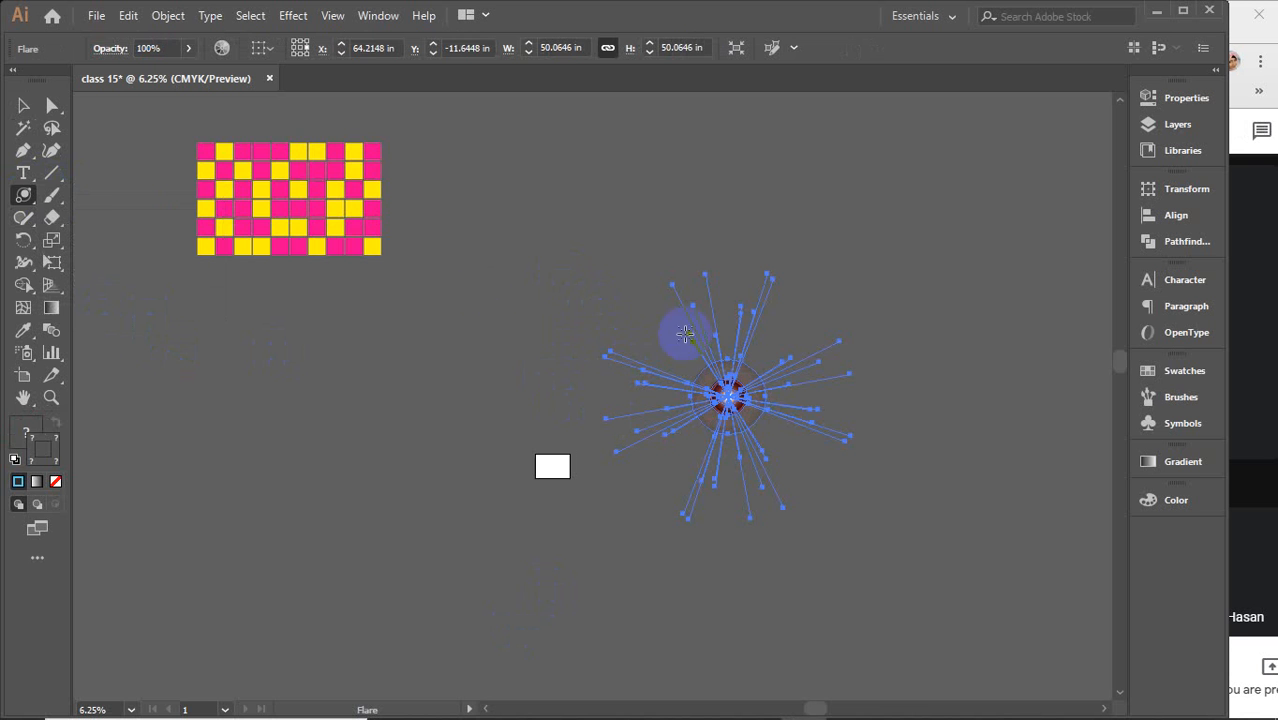
# Select the new flare and try giving it a dark green fill picked from the color spectrum
pyautogui.click(19, 101)
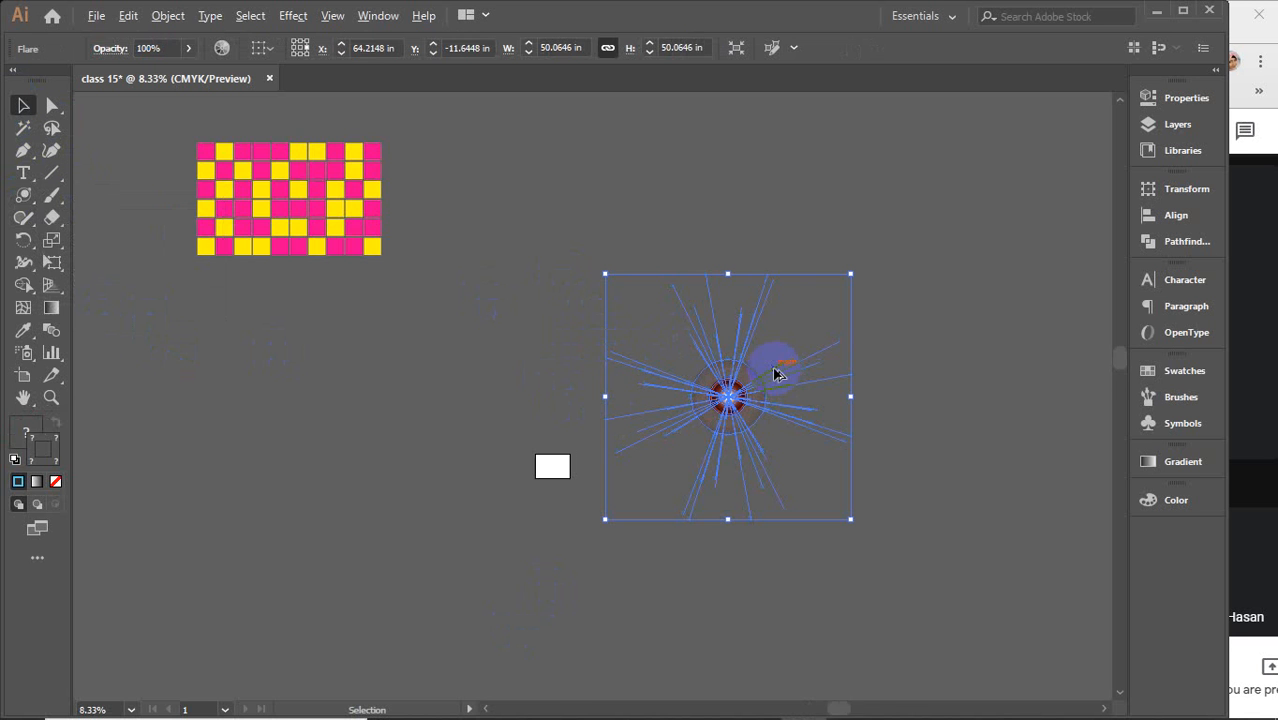
pyautogui.scroll(3, 776, 371)
pyautogui.click(773, 205)
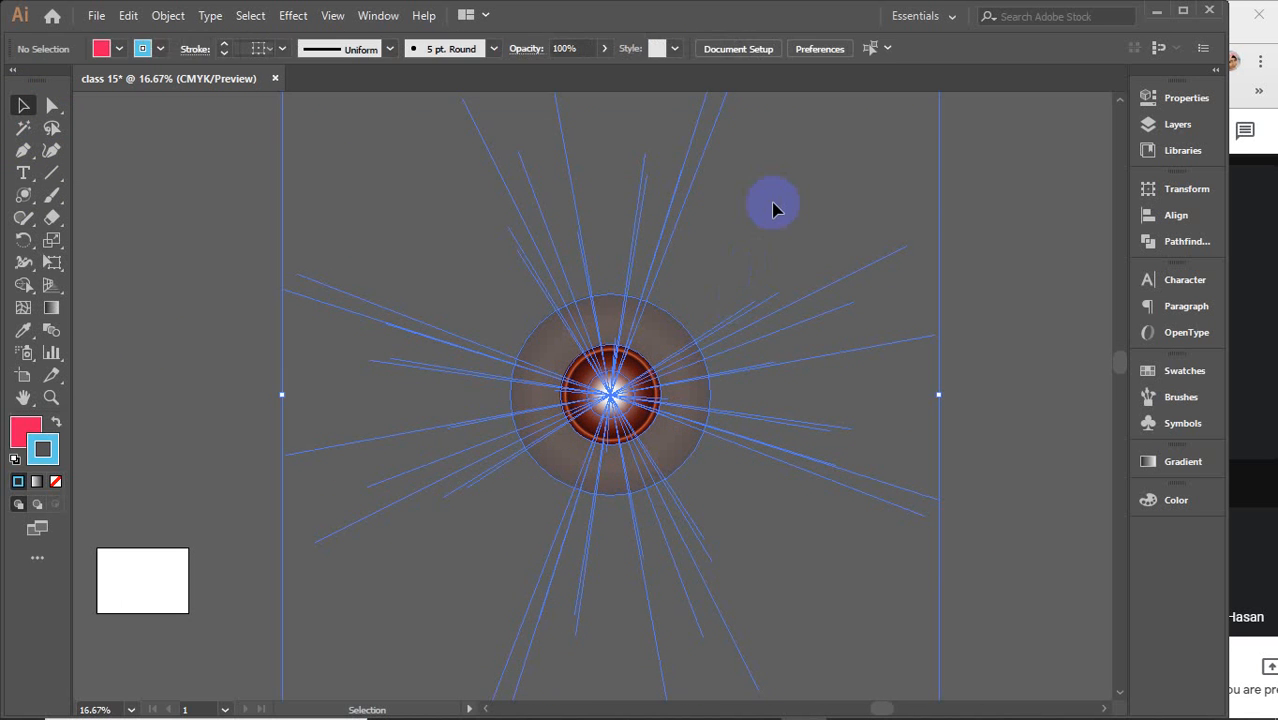
pyautogui.click(620, 372)
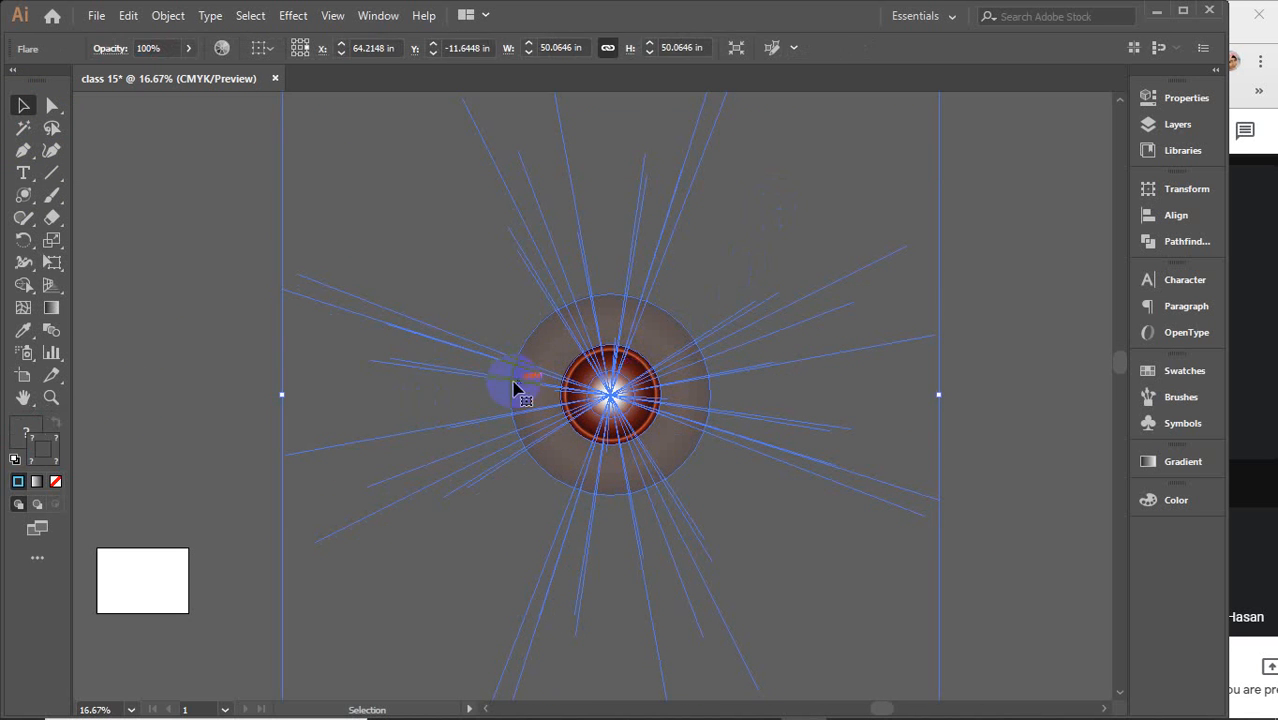
pyautogui.click(25, 433)
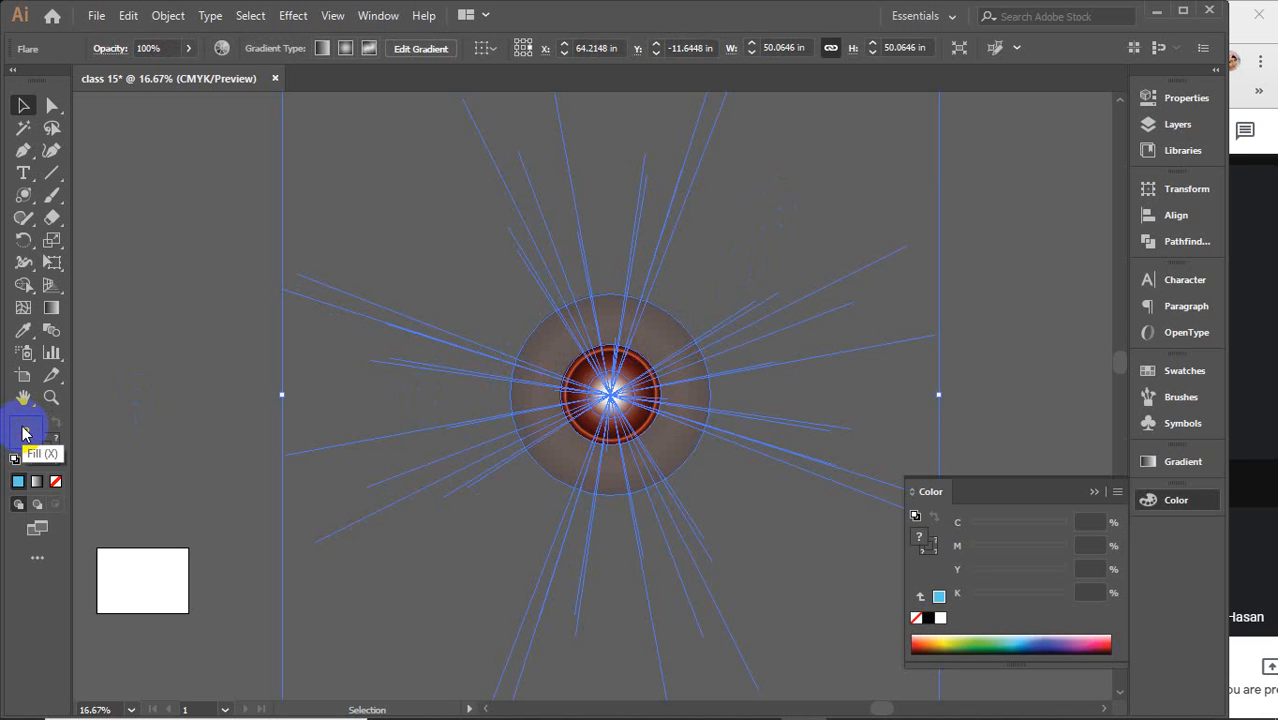
pyautogui.doubleClick(25, 432)
pyautogui.moveTo(966, 228); pyautogui.dragTo(1008, 173)
pyautogui.click(1165, 187)
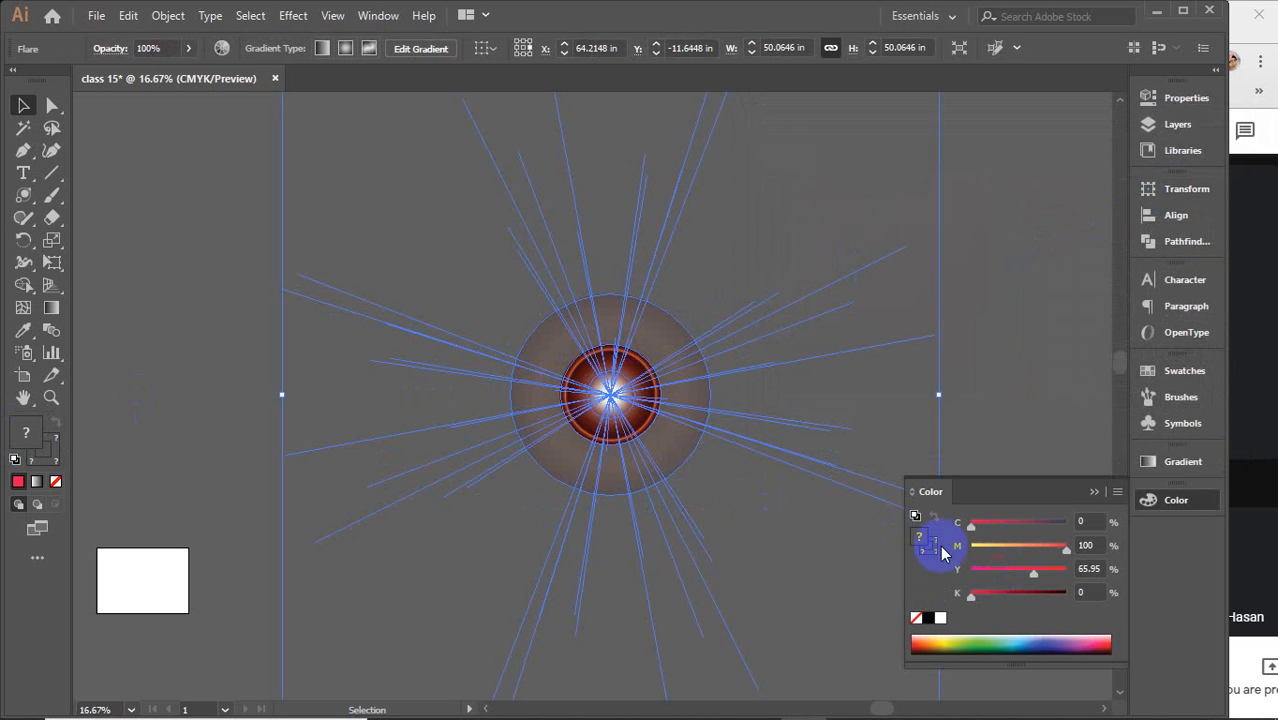
pyautogui.click(965, 650)
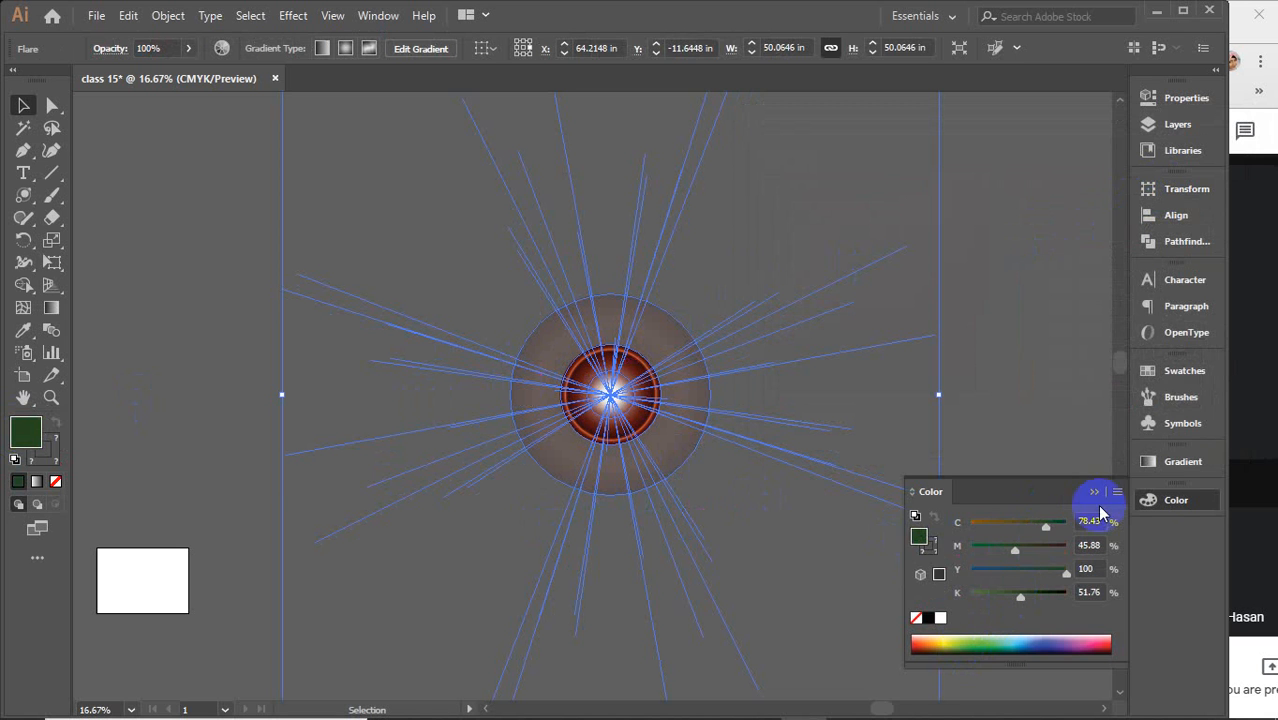
pyautogui.click(1165, 371)
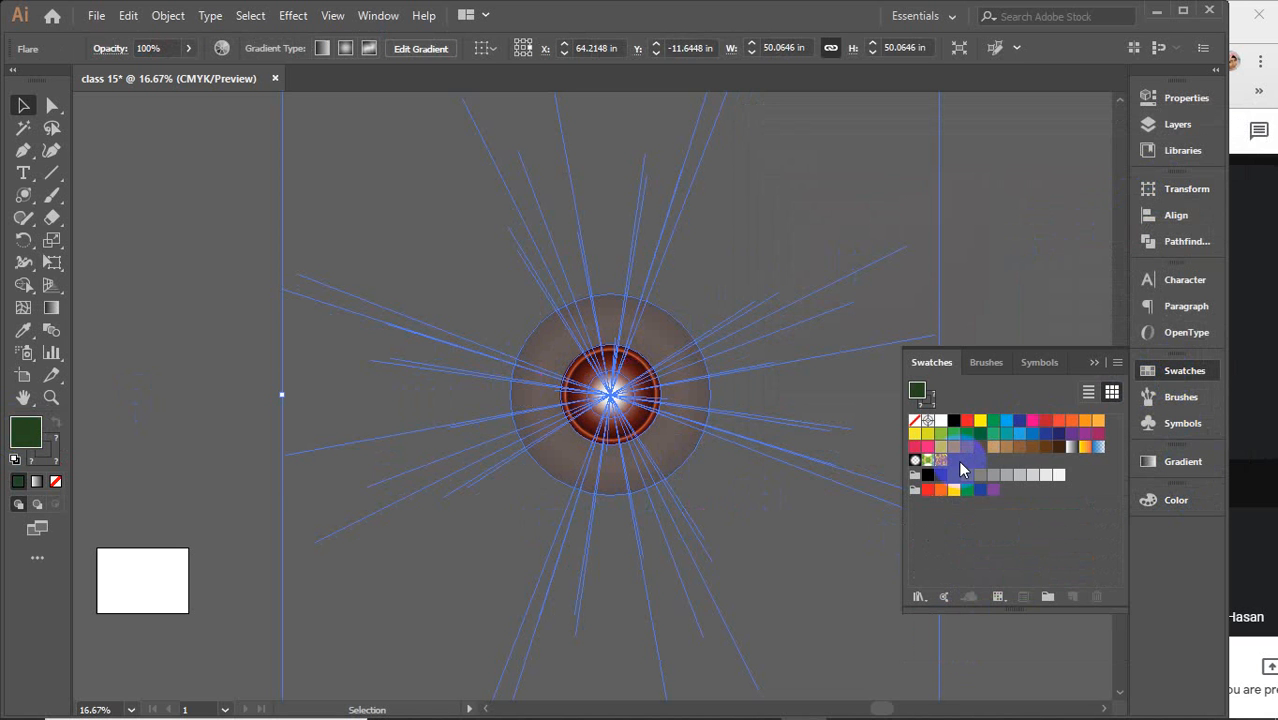
pyautogui.click(1097, 364)
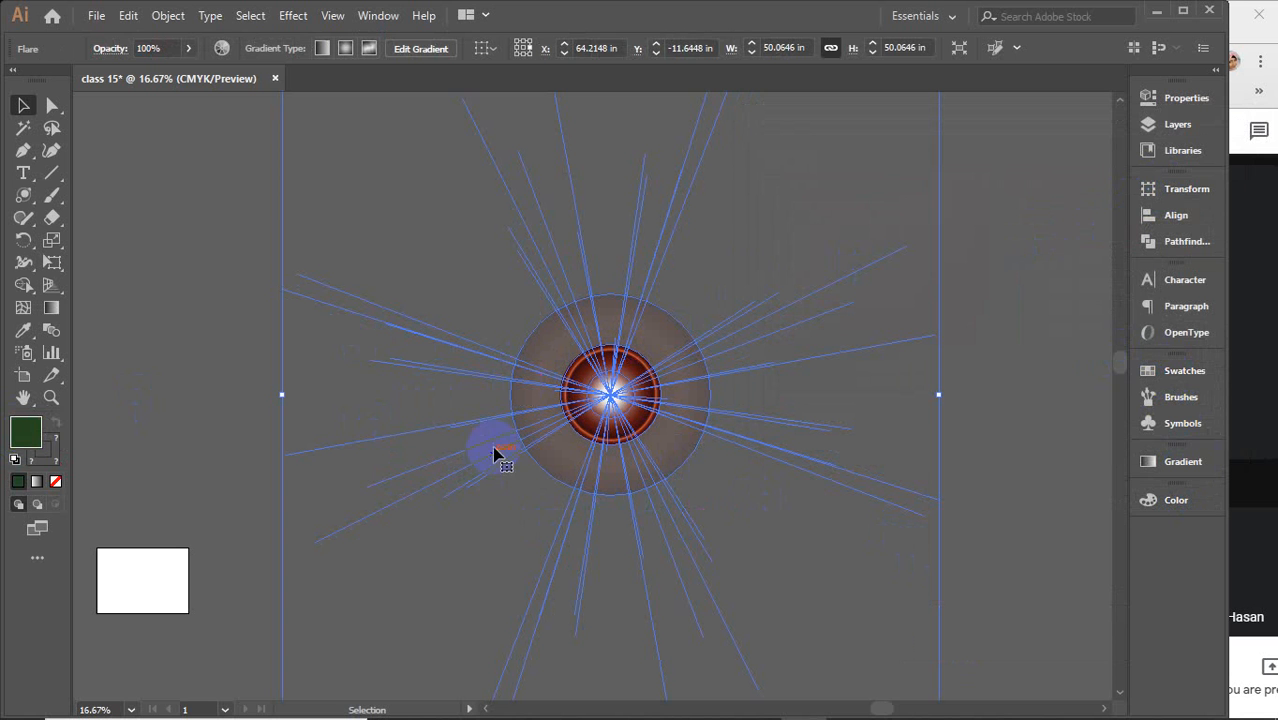
# Expand the flare with Object, Fill and Stroke, specifying 255 objects for gradients
pyautogui.click(166, 15)
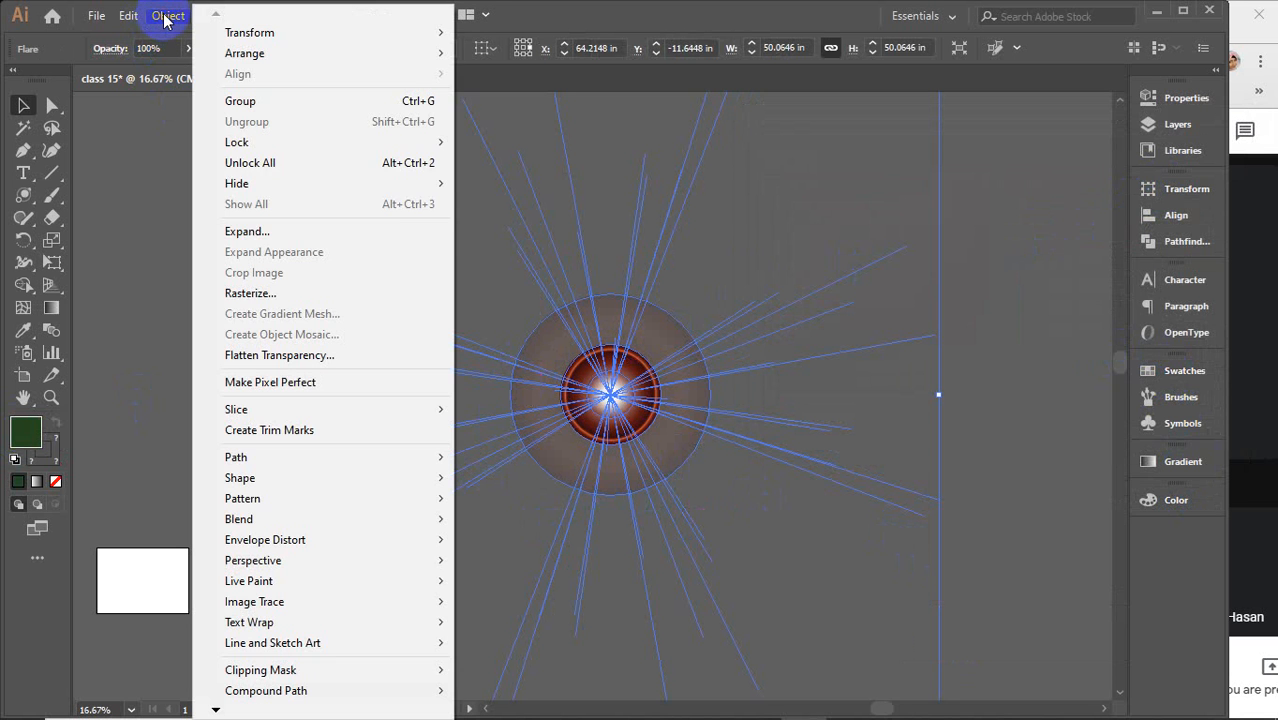
pyautogui.click(258, 231)
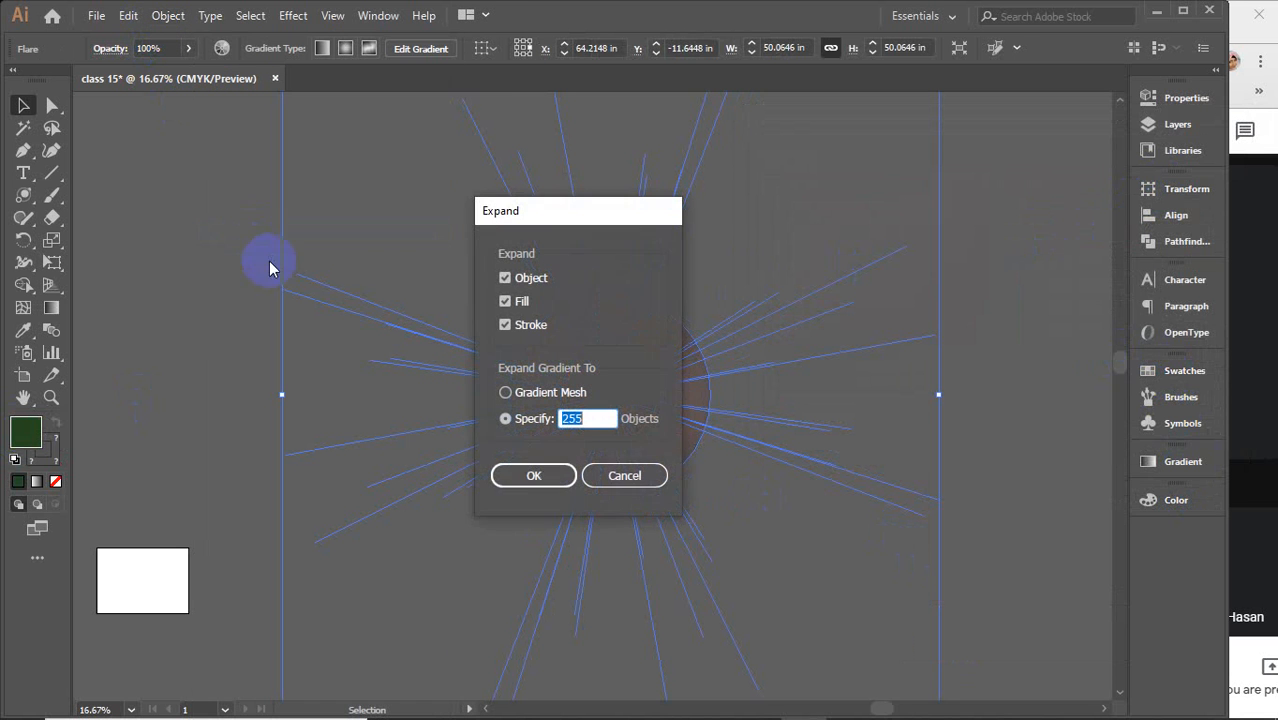
pyautogui.click(540, 477)
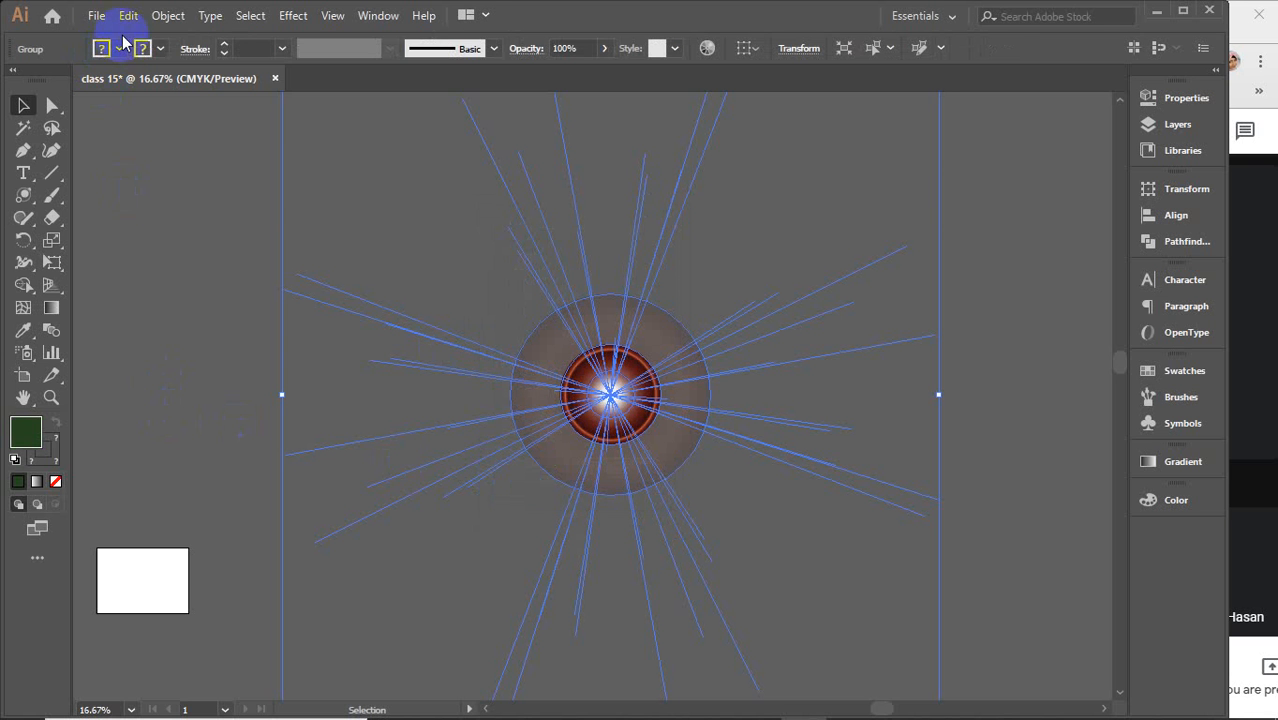
# Expand the flare group again, expanding gradients to Gradient Mesh
pyautogui.click(166, 15)
pyautogui.click(245, 231)
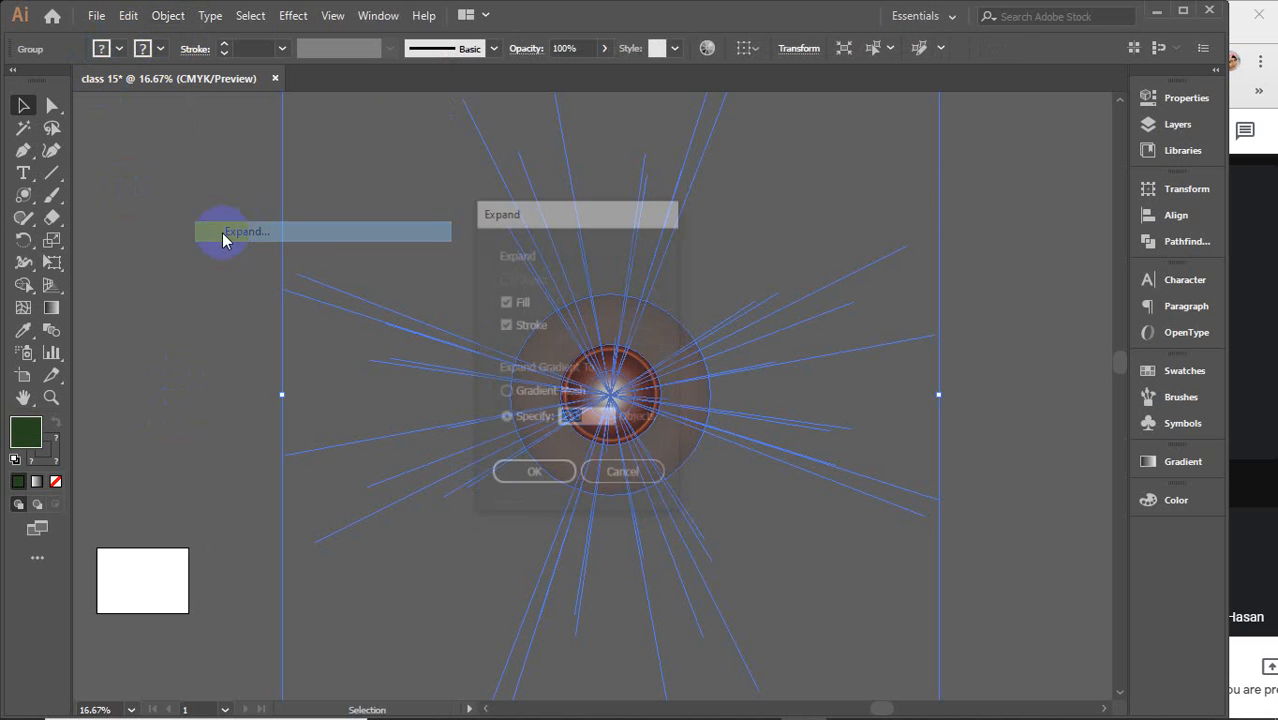
pyautogui.click(545, 395)
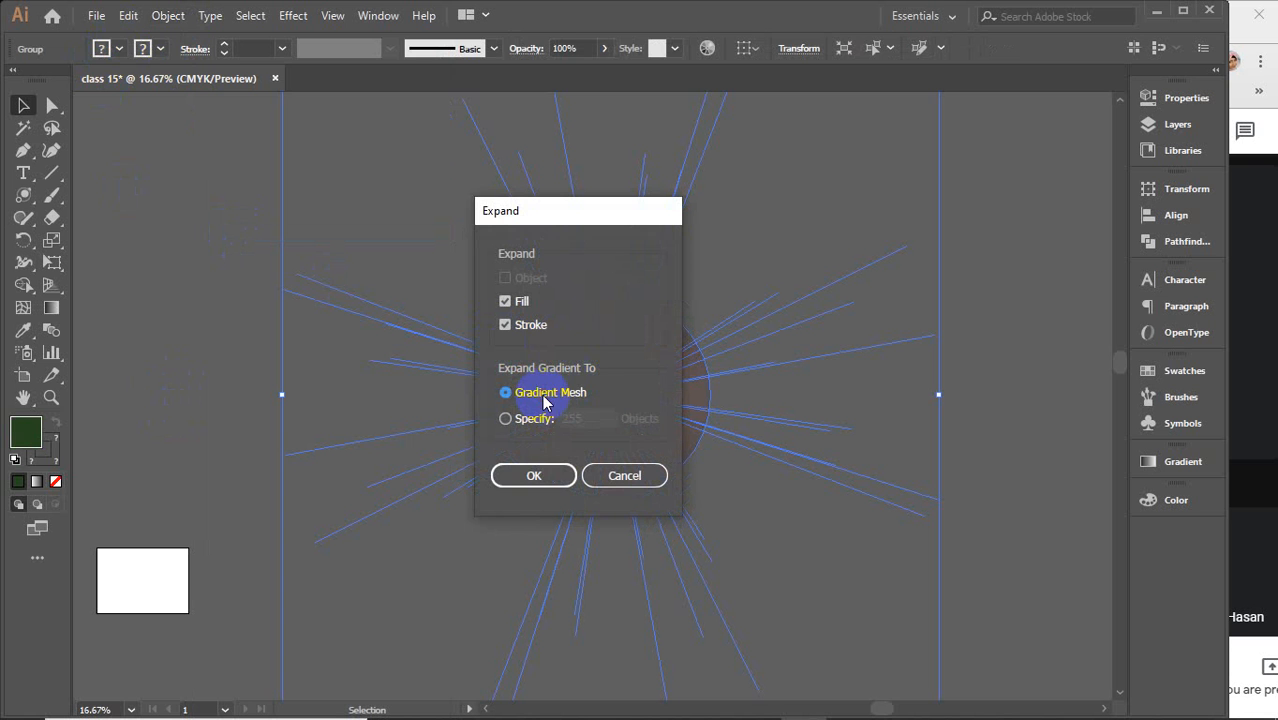
pyautogui.click(535, 476)
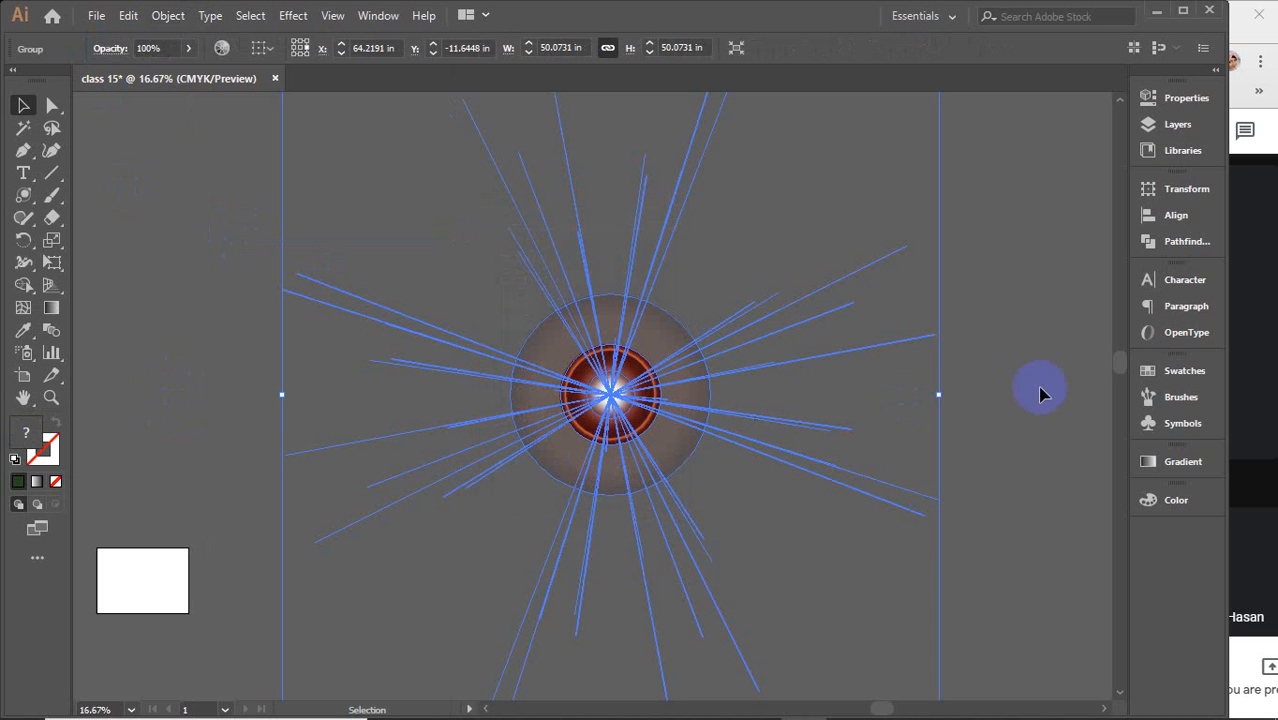
# Ungroup the expanded lens flare
pyautogui.click(168, 15)
pyautogui.click(247, 232)
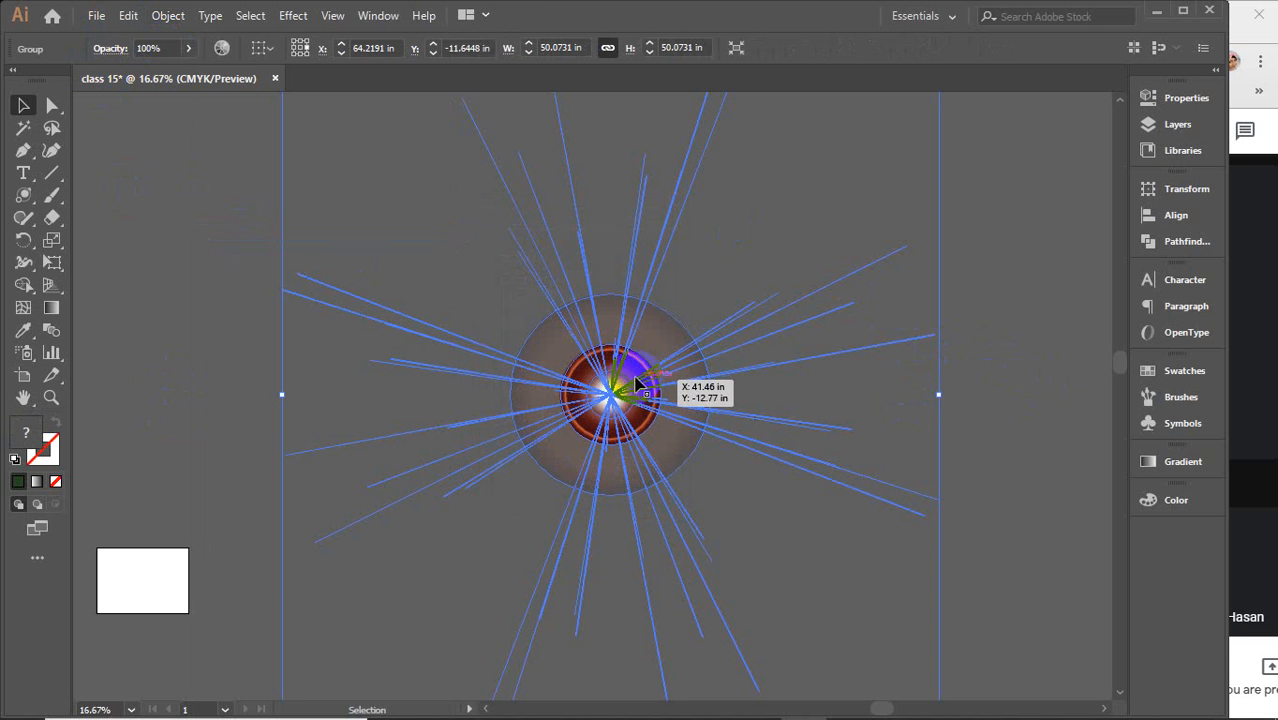
pyautogui.click(1000, 392)
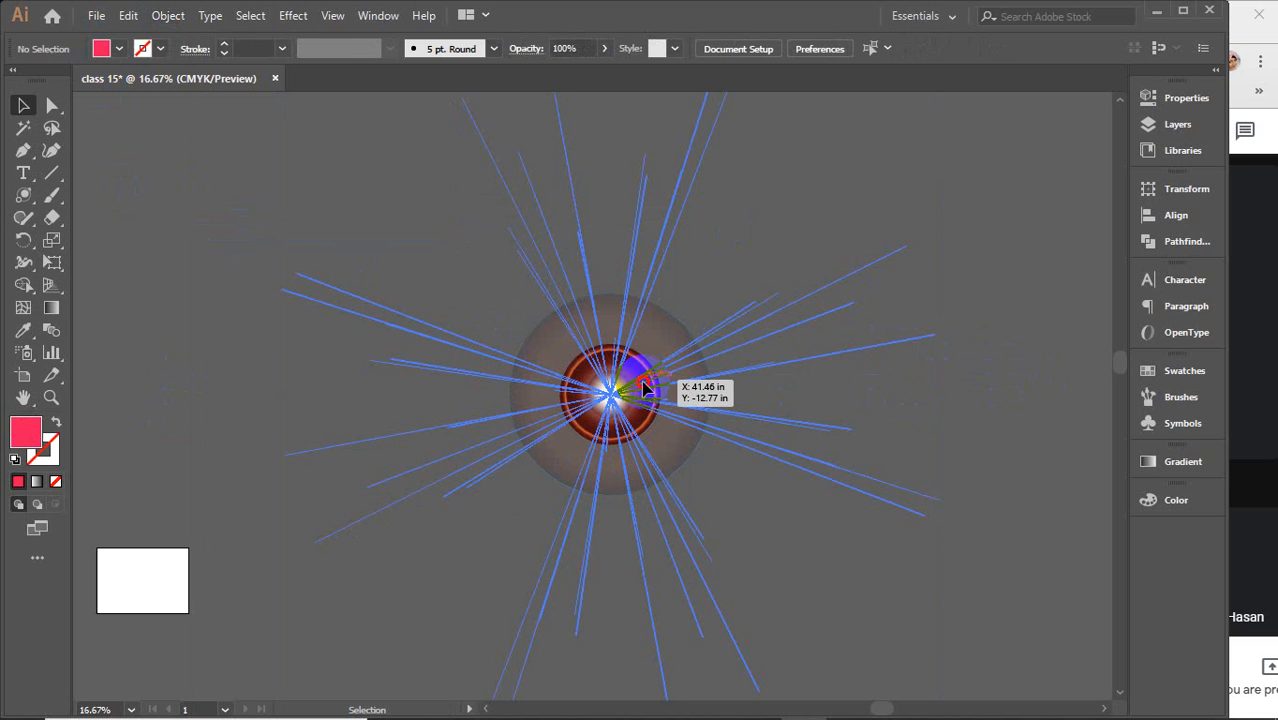
pyautogui.click(625, 393)
pyautogui.rightClick(643, 390)
pyautogui.click(700, 536)
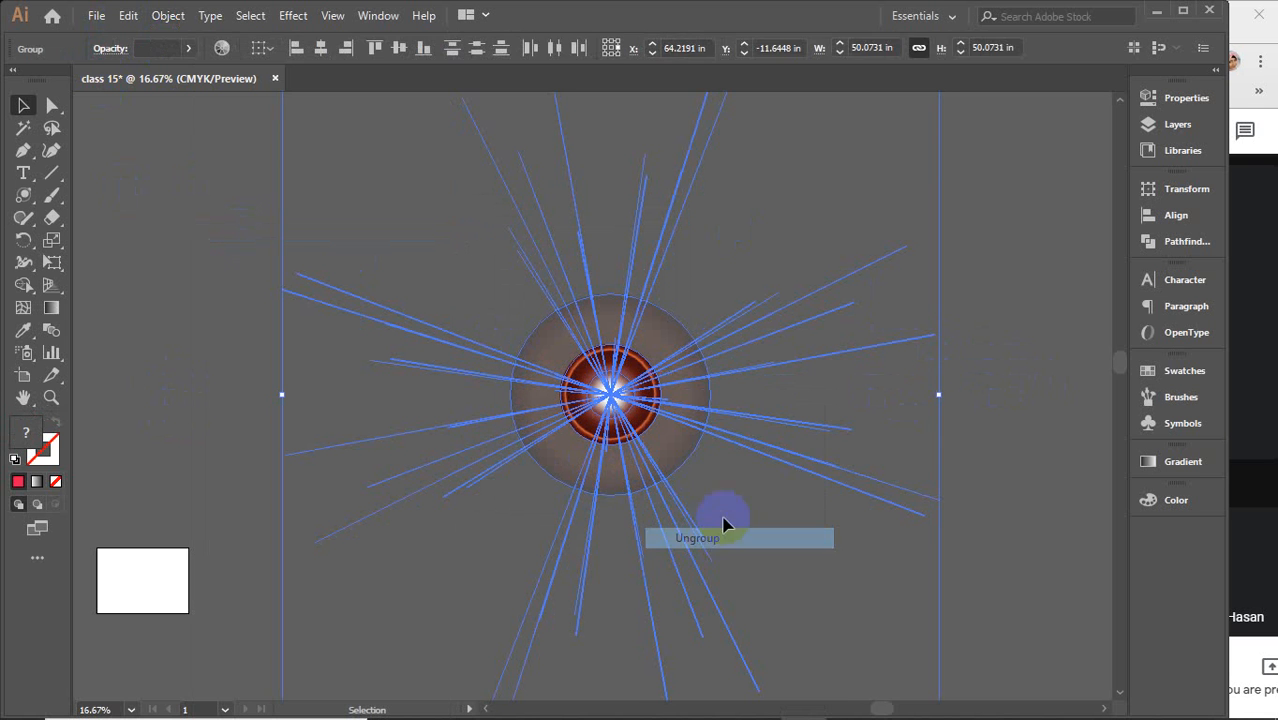
# Select the faint group inside the flare and ungroup it
pyautogui.click(1004, 308)
pyautogui.click(630, 347)
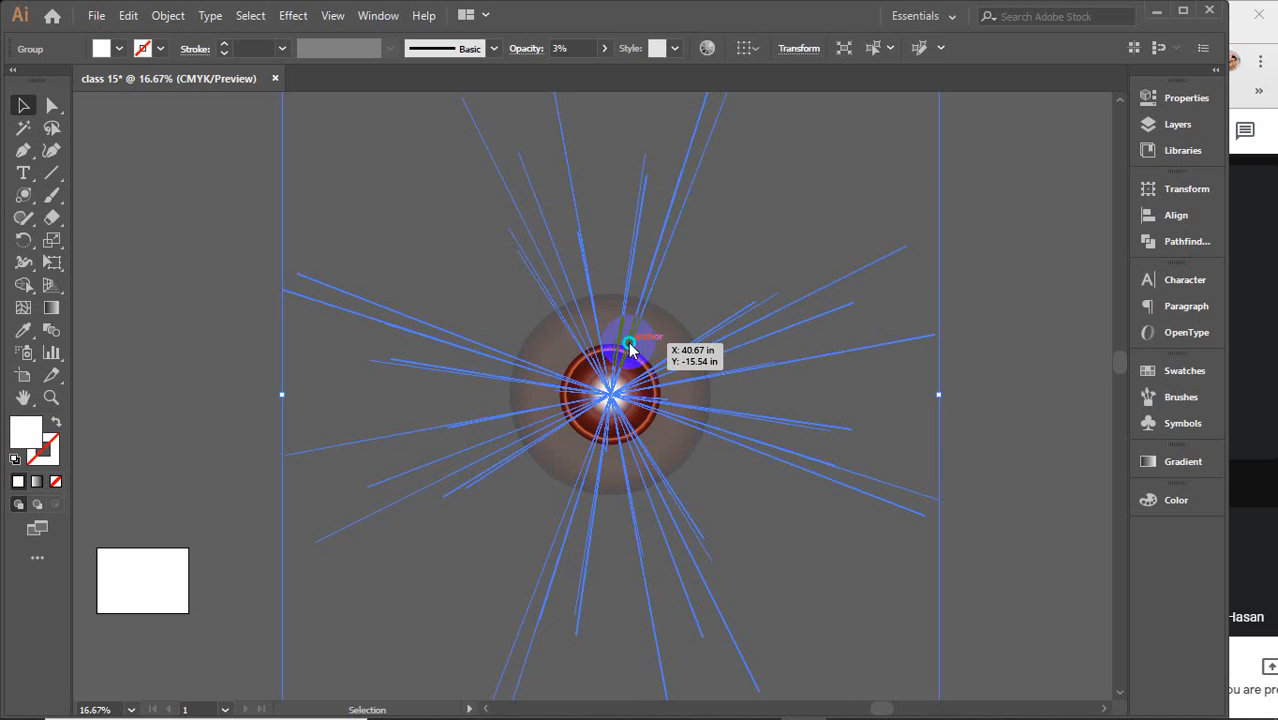
pyautogui.rightClick(628, 347)
pyautogui.click(713, 496)
pyautogui.click(1070, 288)
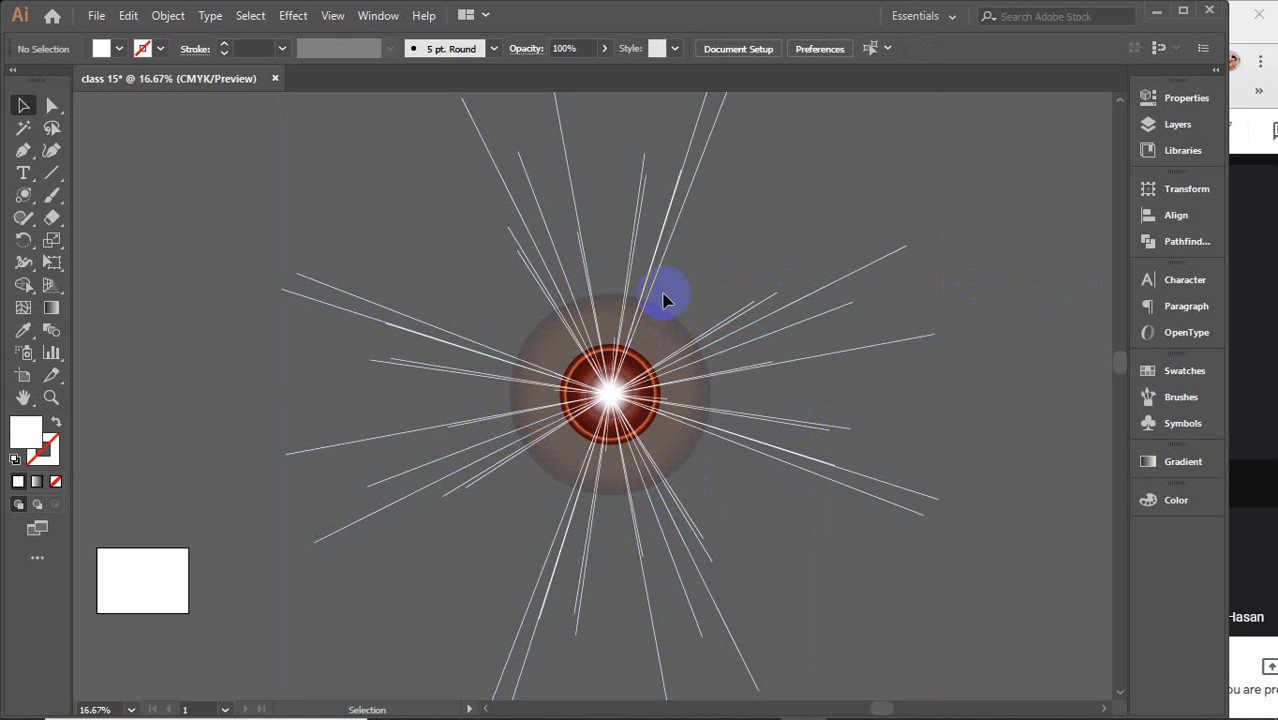
# Select the flare's glow group and ungroup it
pyautogui.click(662, 328)
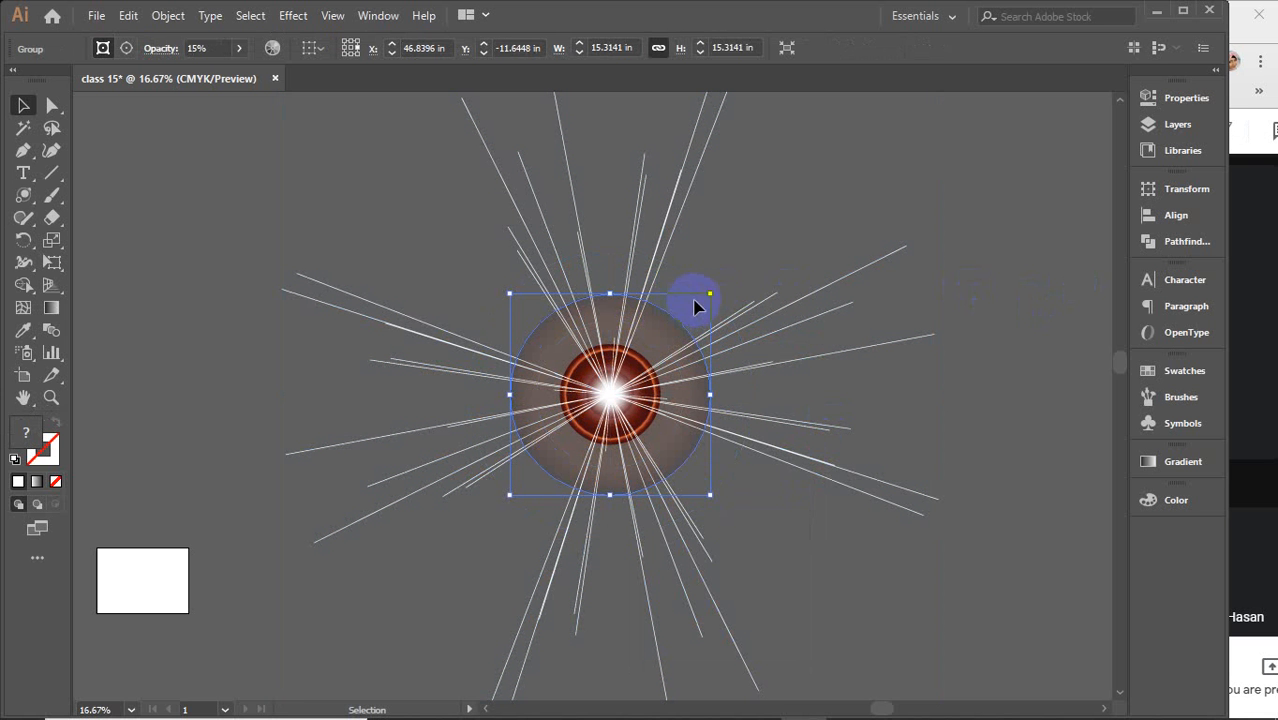
pyautogui.rightClick(662, 337)
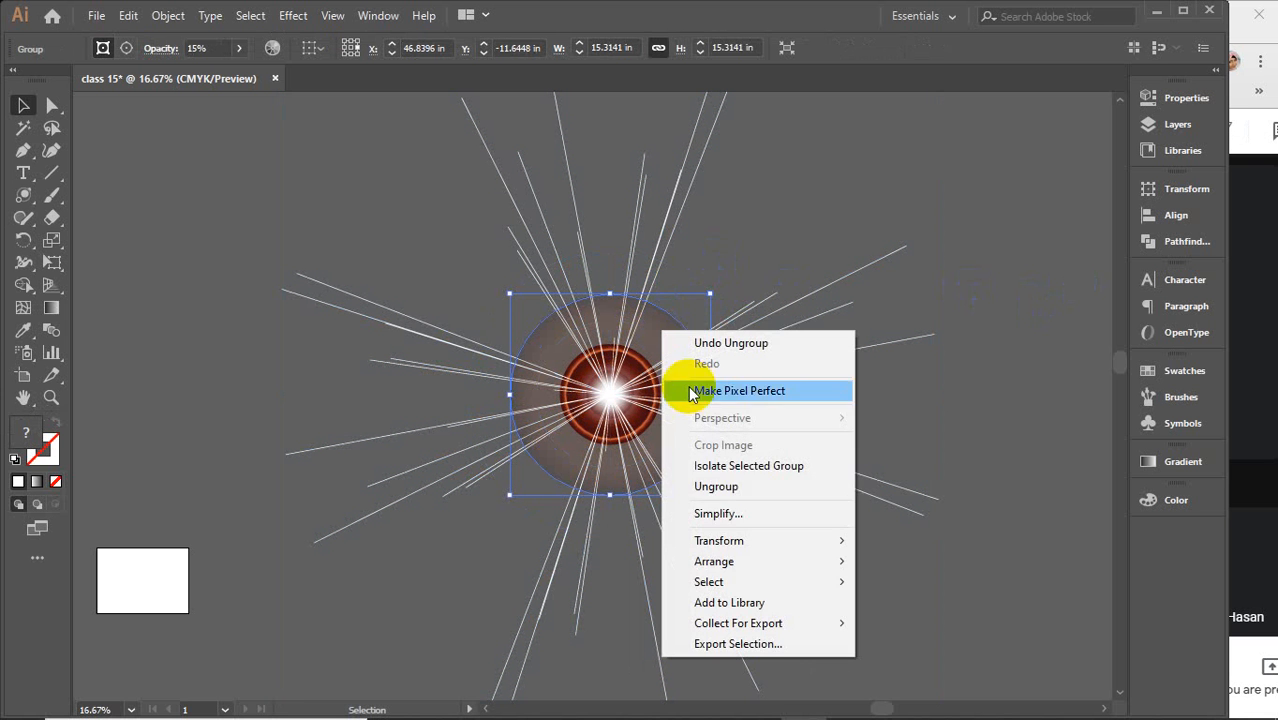
pyautogui.click(708, 485)
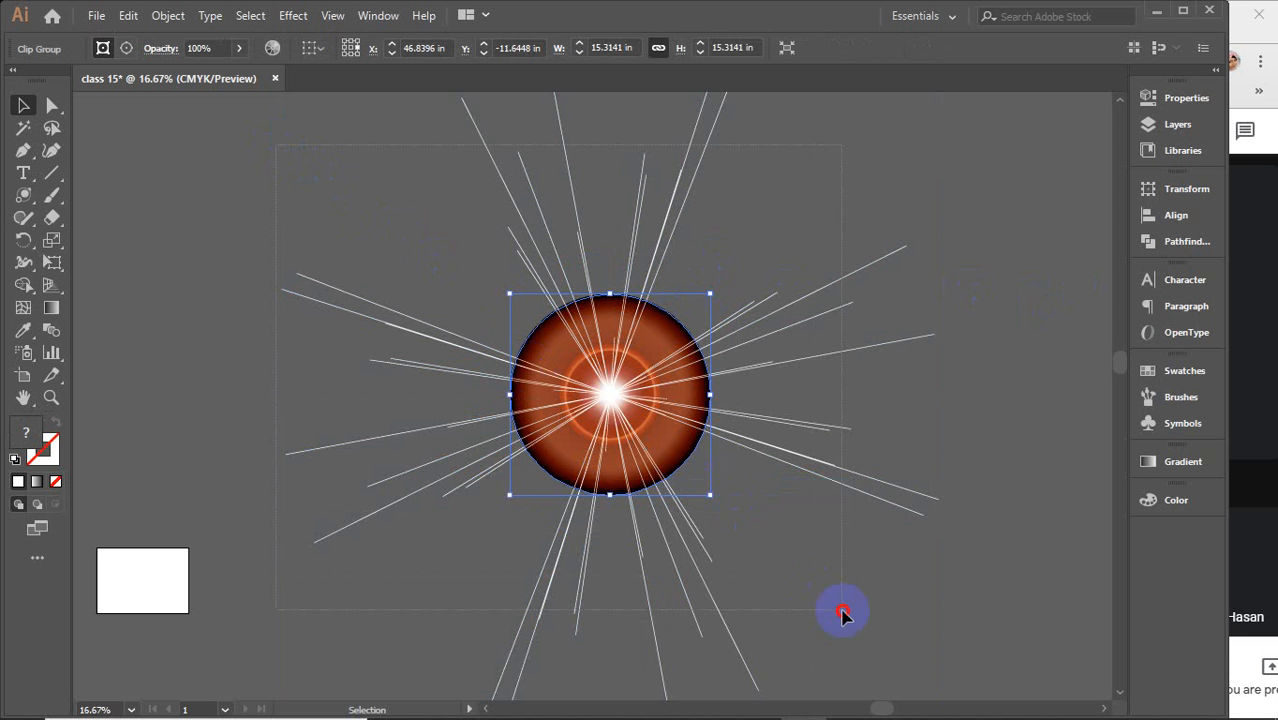
pyautogui.moveTo(866, 634); pyautogui.dragTo(679, 457)
pyautogui.rightClick(638, 408)
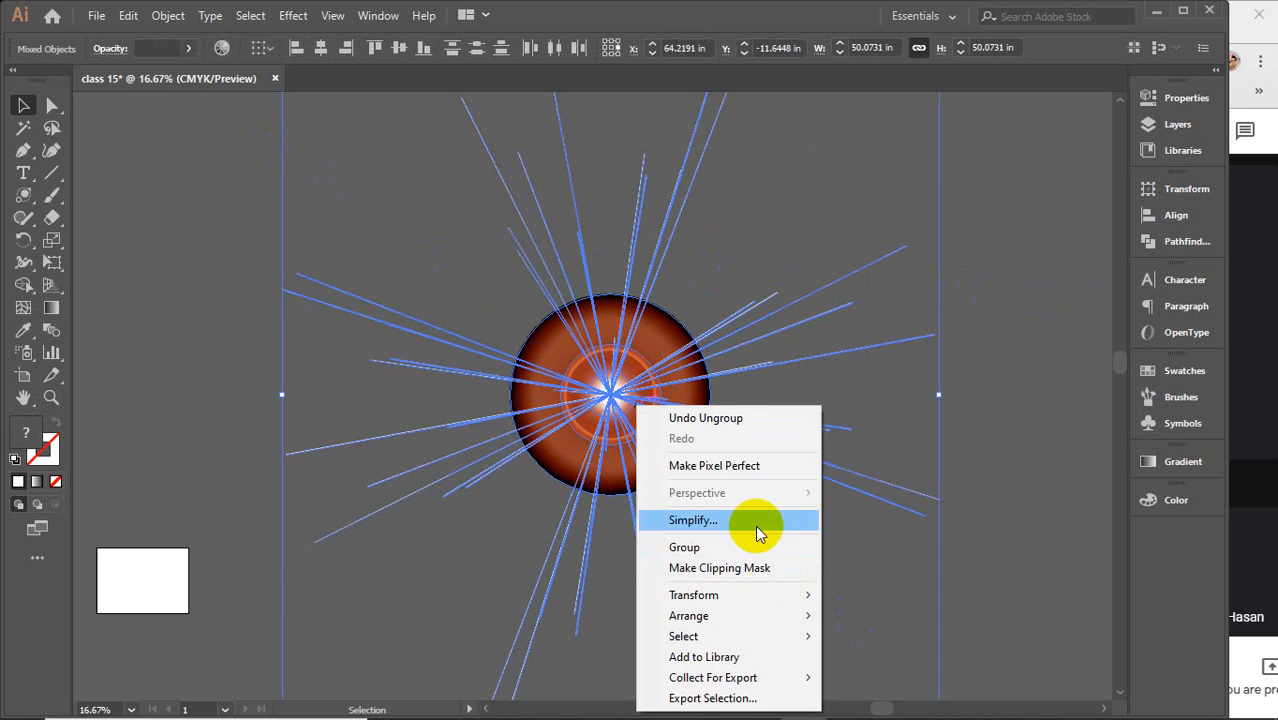
pyautogui.click(1021, 423)
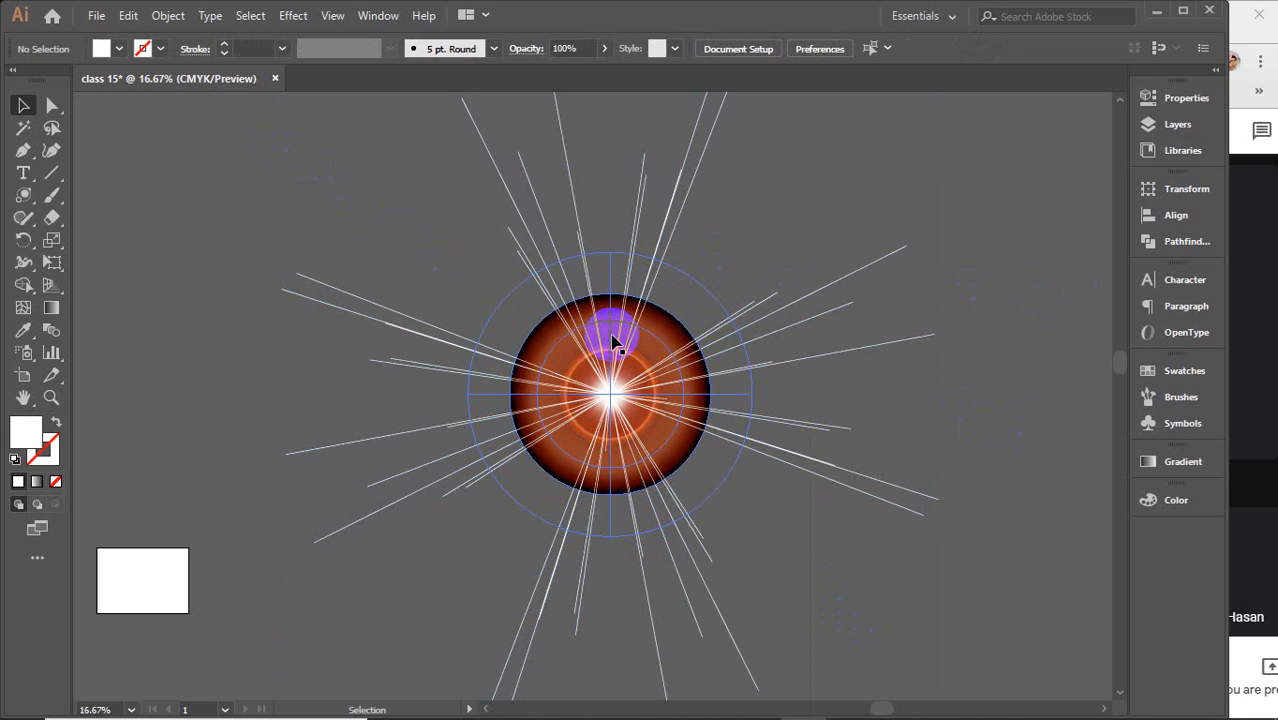
# Release the clipping mask on the glow disc, then undo the release
pyautogui.click(608, 338)
pyautogui.rightClick(611, 337)
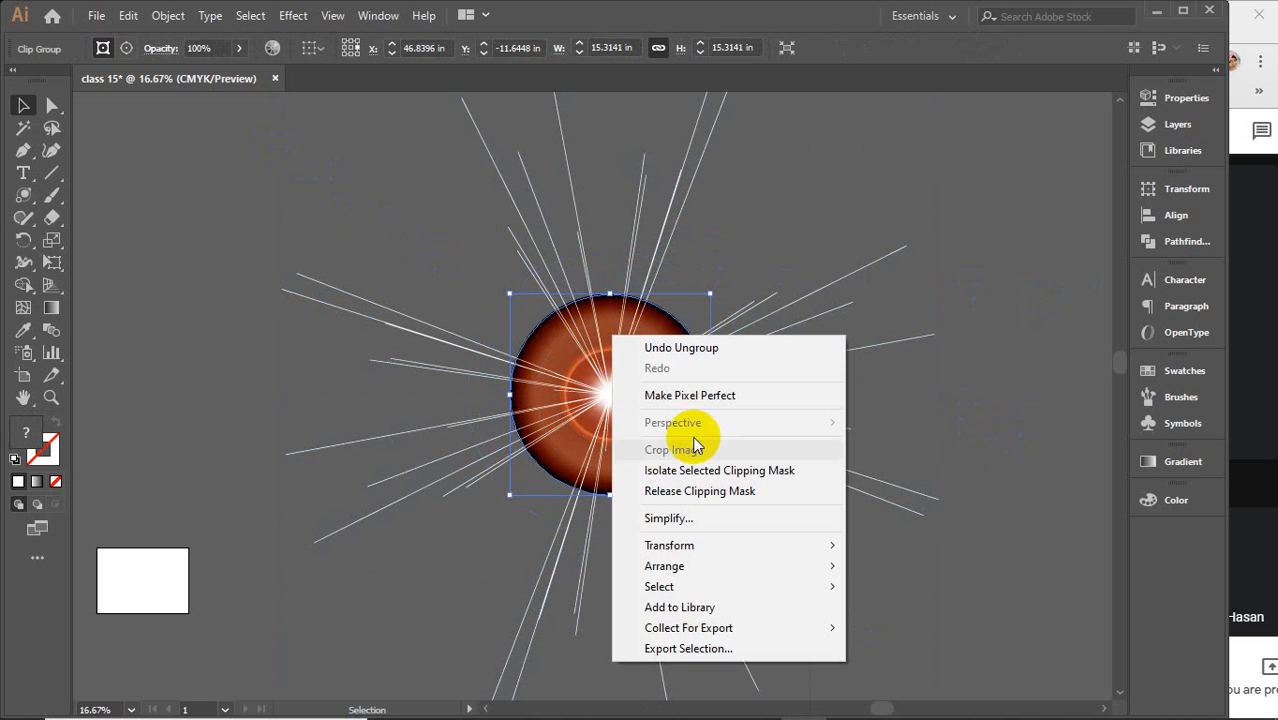
pyautogui.click(684, 492)
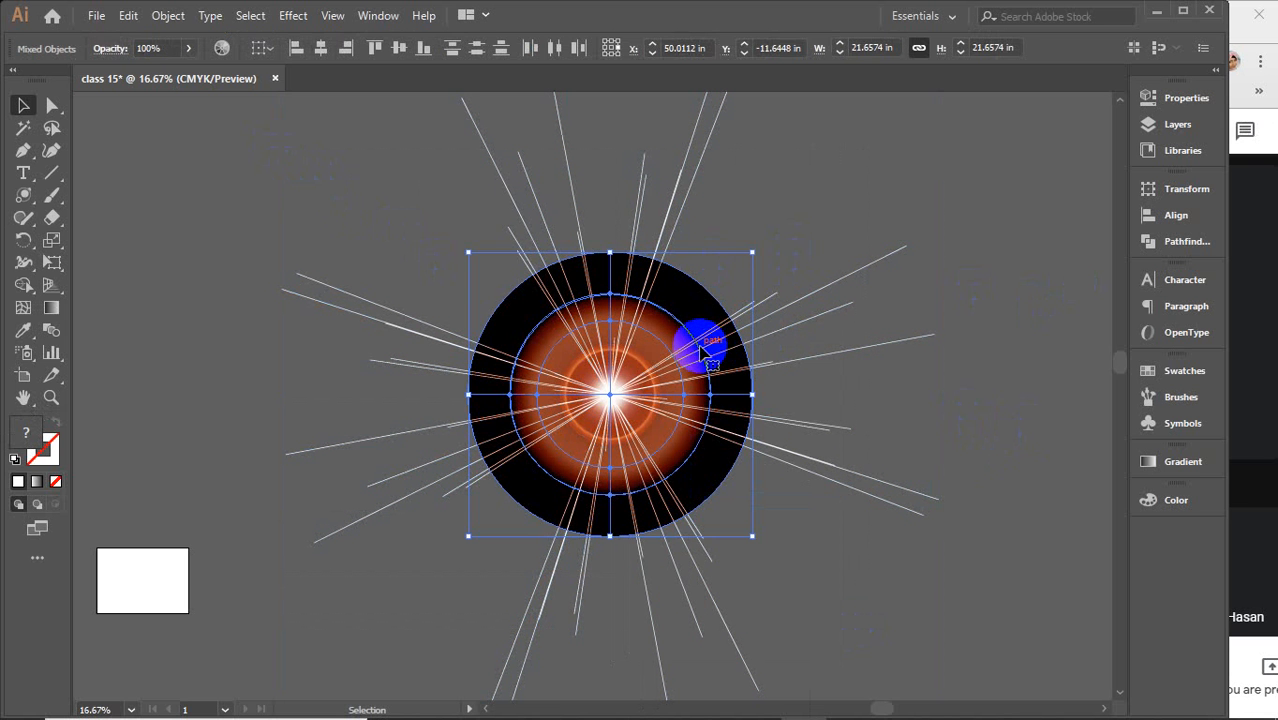
pyautogui.hotkey('ctrl', 'z')
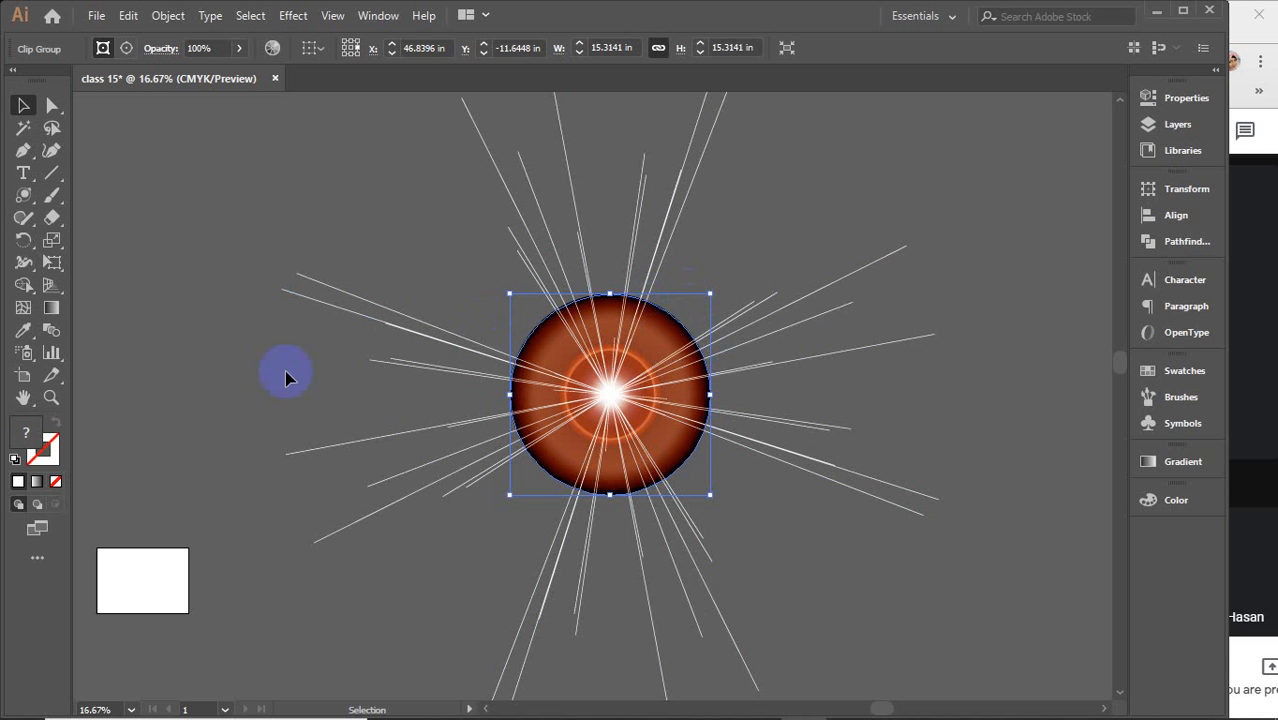
# Fill the clipped glow disc with a bright pink-red picked in the Color Picker
pyautogui.doubleClick(30, 435)
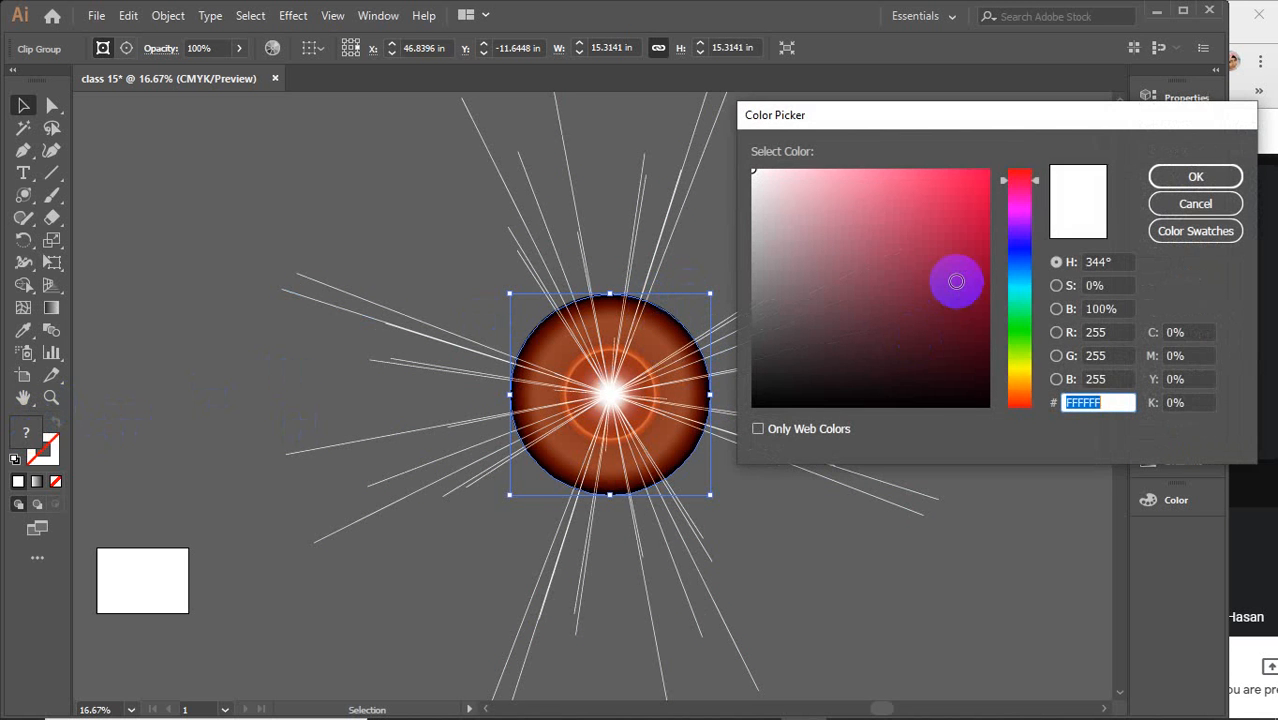
pyautogui.moveTo(956, 283); pyautogui.dragTo(988, 170)
pyautogui.click(1183, 178)
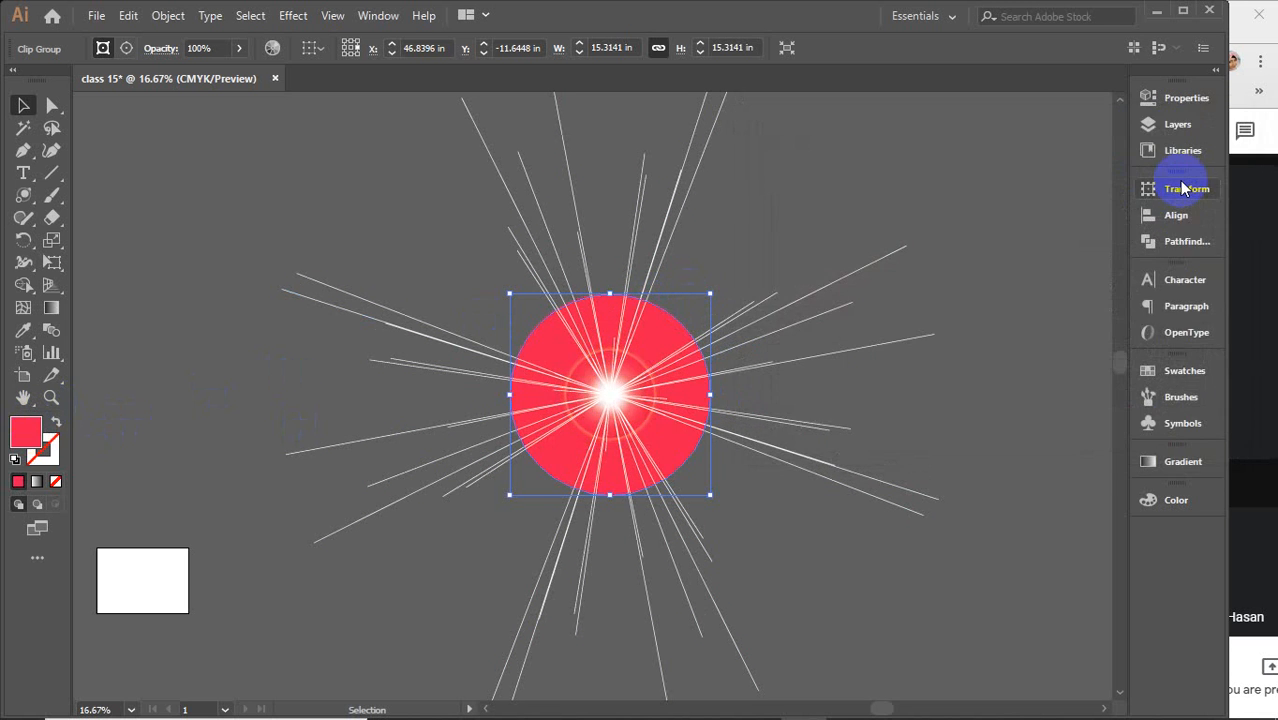
# Fill the flare's inner center group with teal 00FFC2 from the Color Picker
pyautogui.click(578, 370)
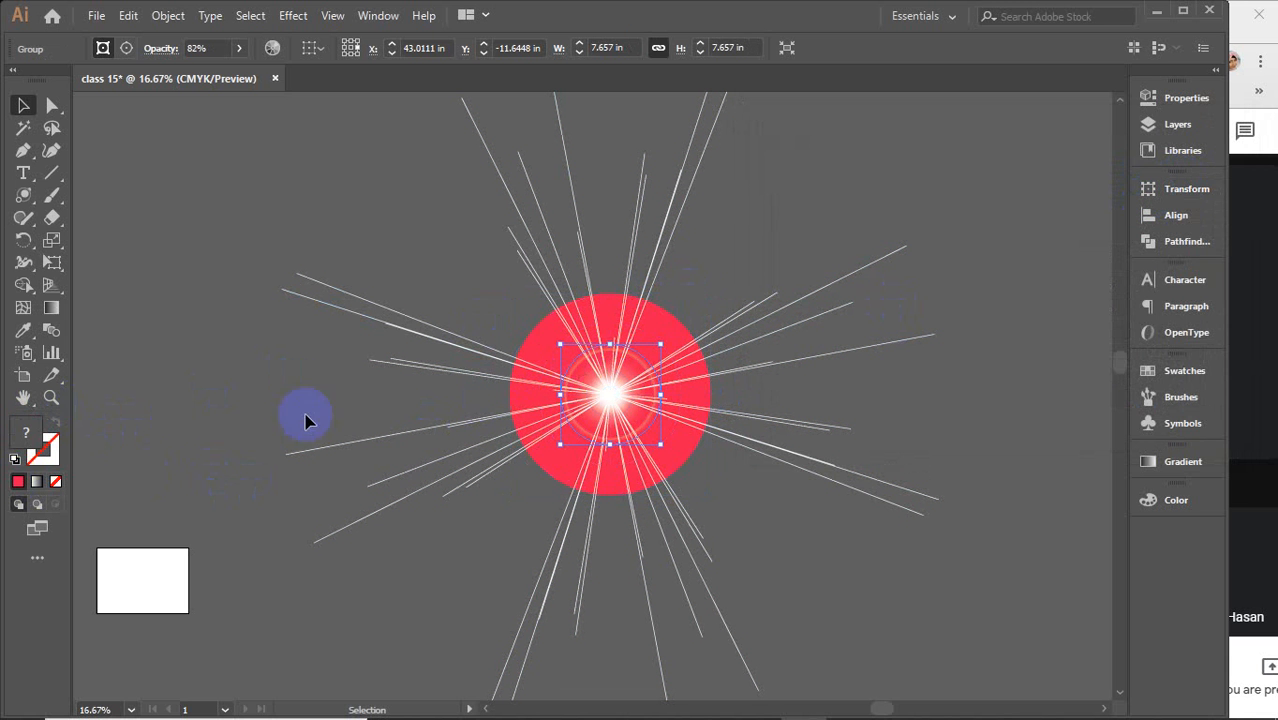
pyautogui.doubleClick(27, 434)
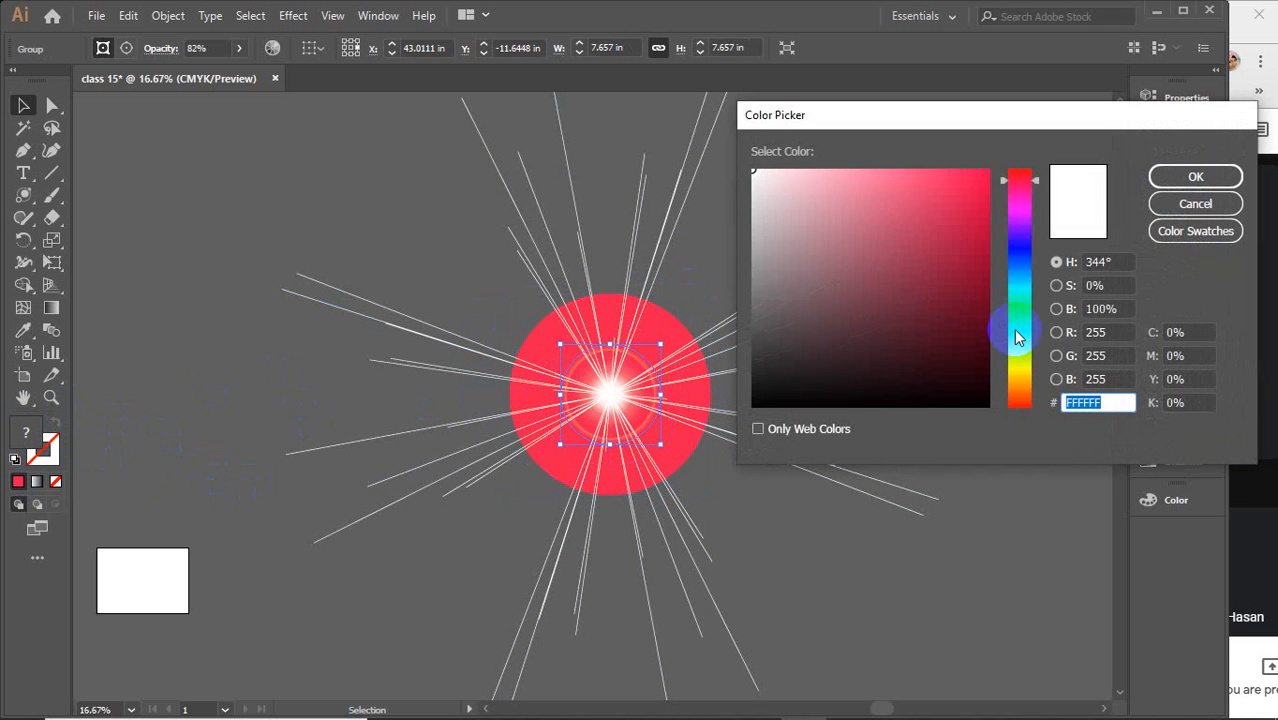
pyautogui.click(1018, 298)
pyautogui.click(950, 207)
pyautogui.moveTo(950, 207); pyautogui.dragTo(1013, 163)
pyautogui.click(1195, 176)
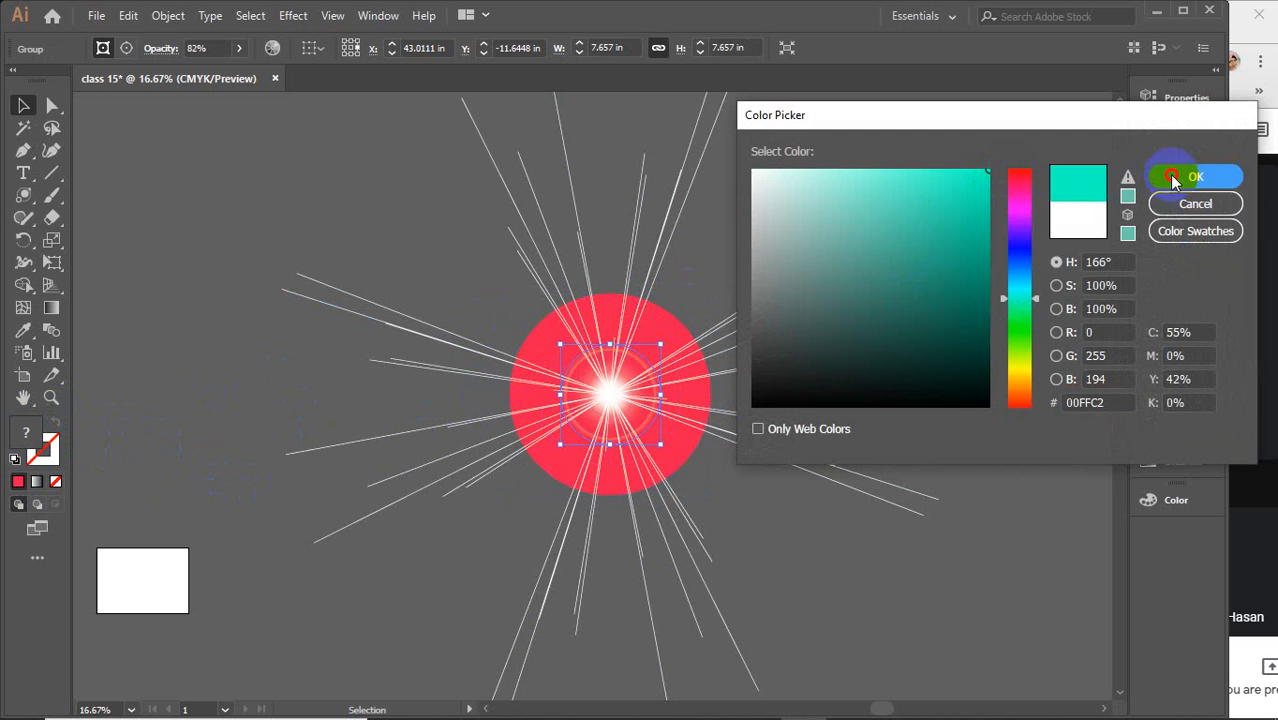
pyautogui.click(743, 231)
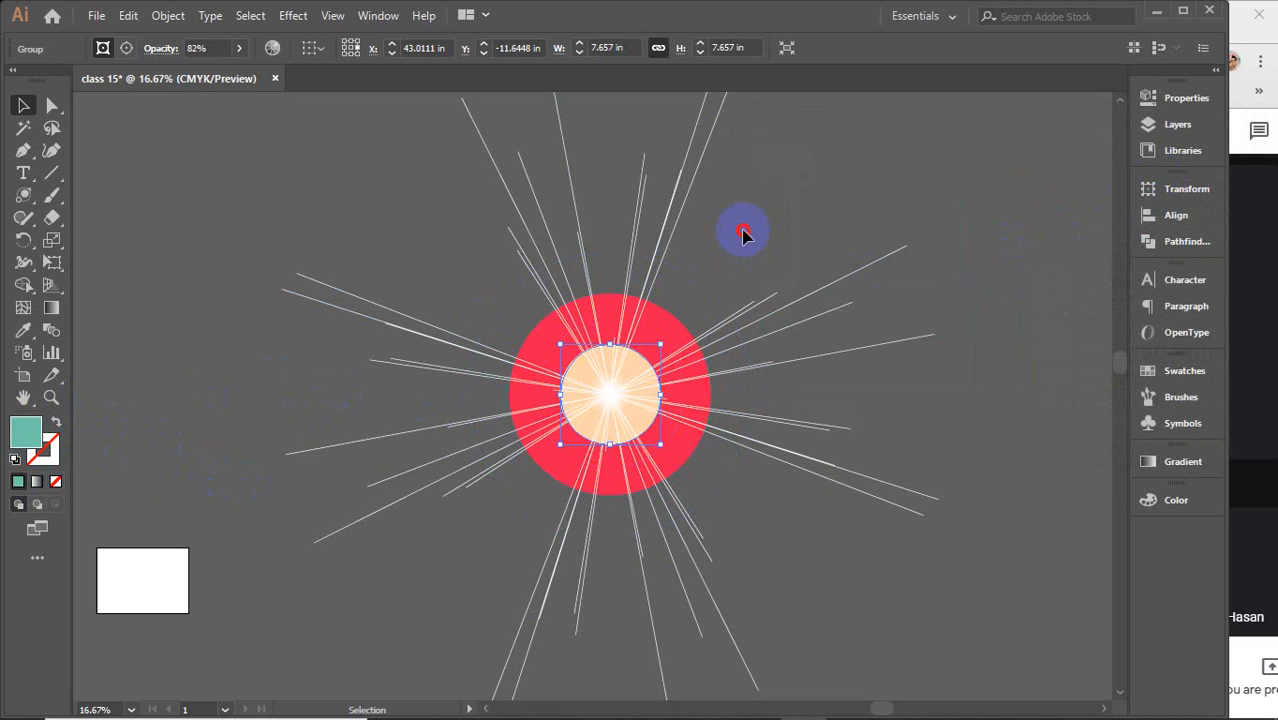
# Select every part of the flare and delete it
pyautogui.moveTo(358, 158); pyautogui.dragTo(785, 613)
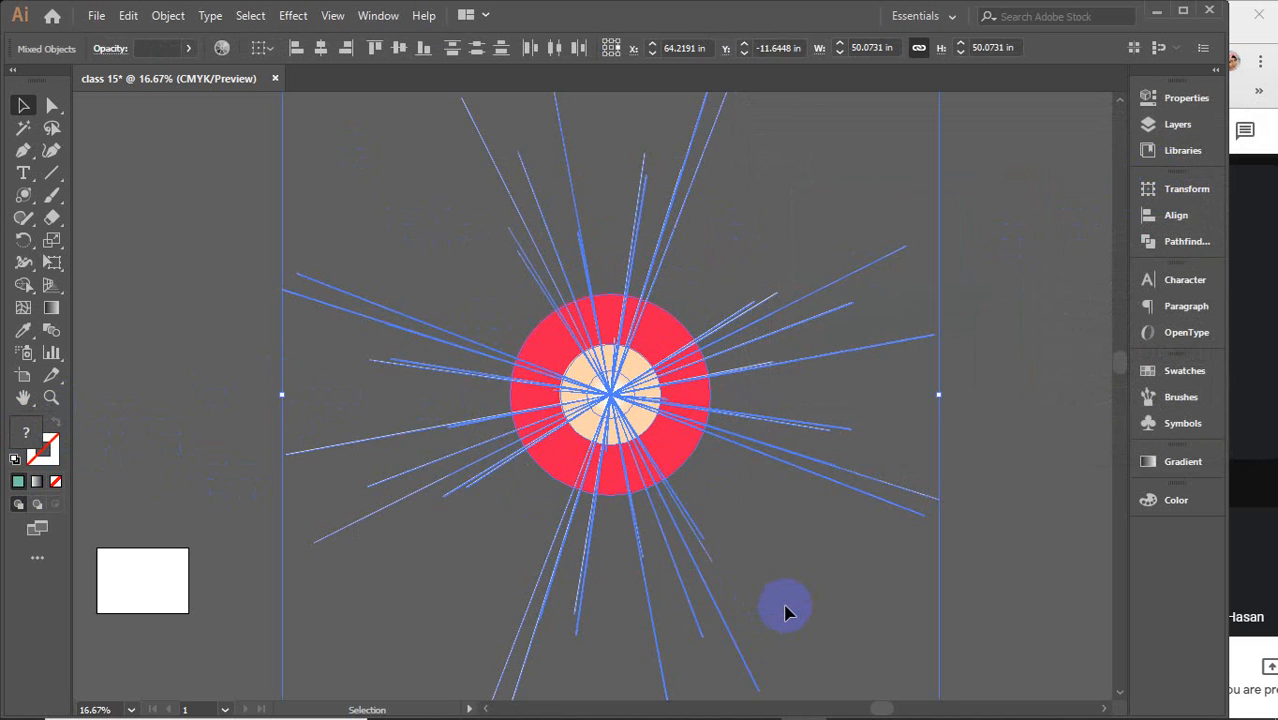
pyautogui.press('Delete')
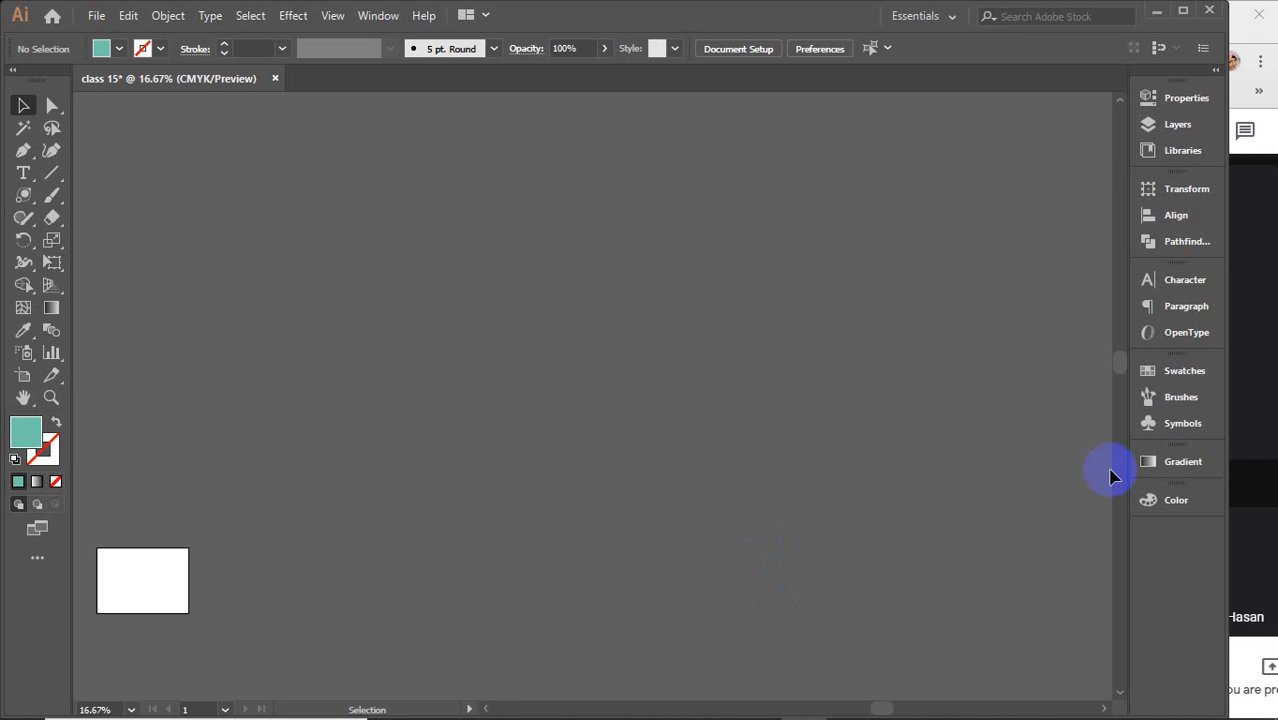
# Switch to the Google Meet call, scroll through the participant list, then return to Illustrator
pyautogui.click(1247, 354)
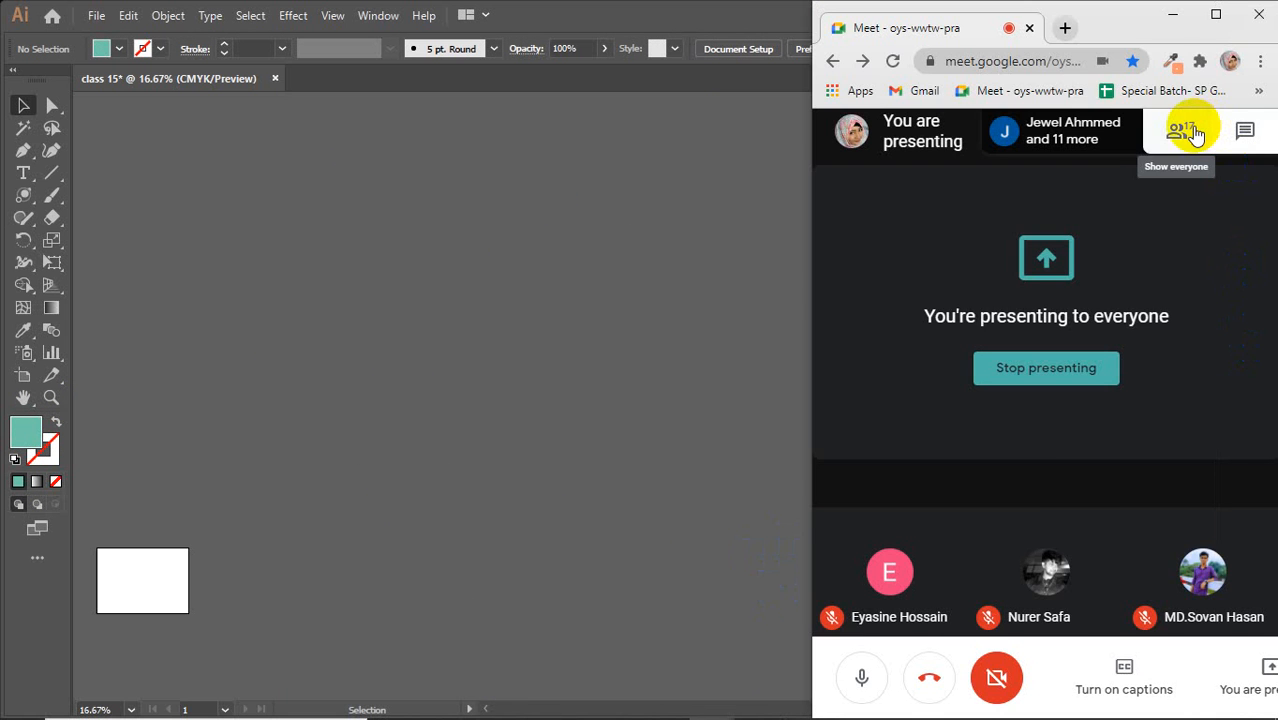
pyautogui.click(1190, 132)
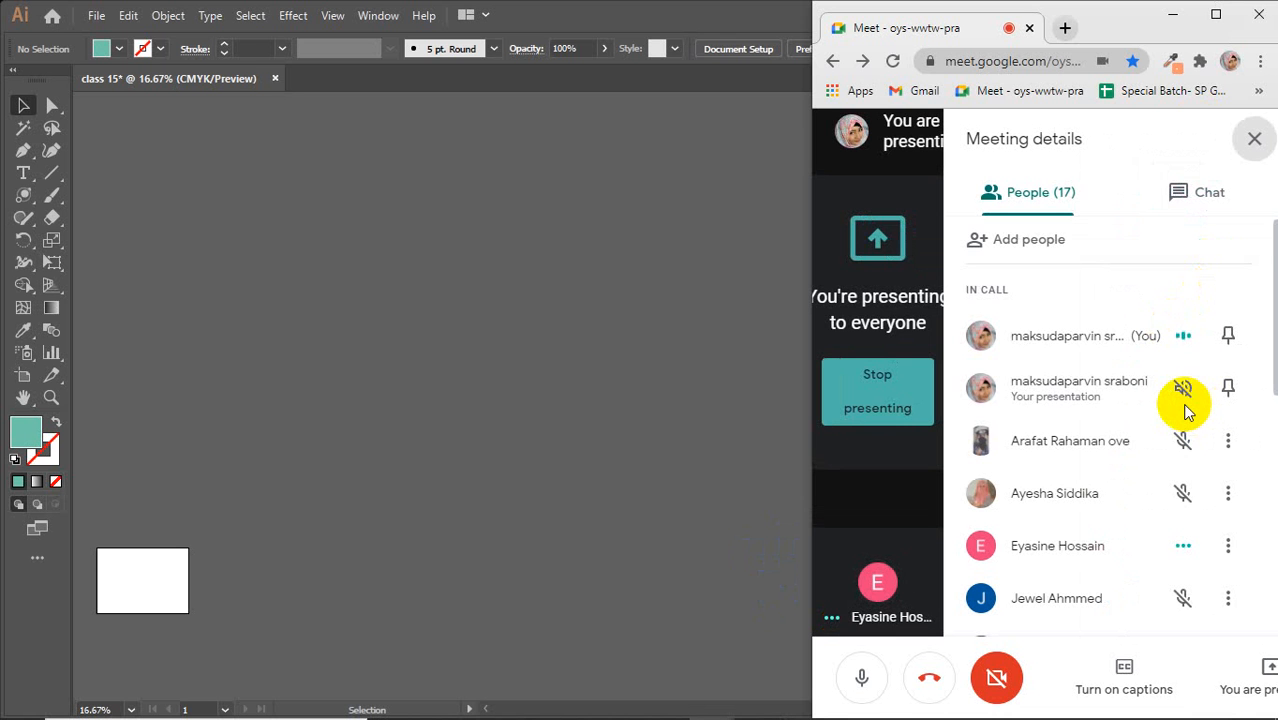
pyautogui.scroll(-2, 1180, 405)
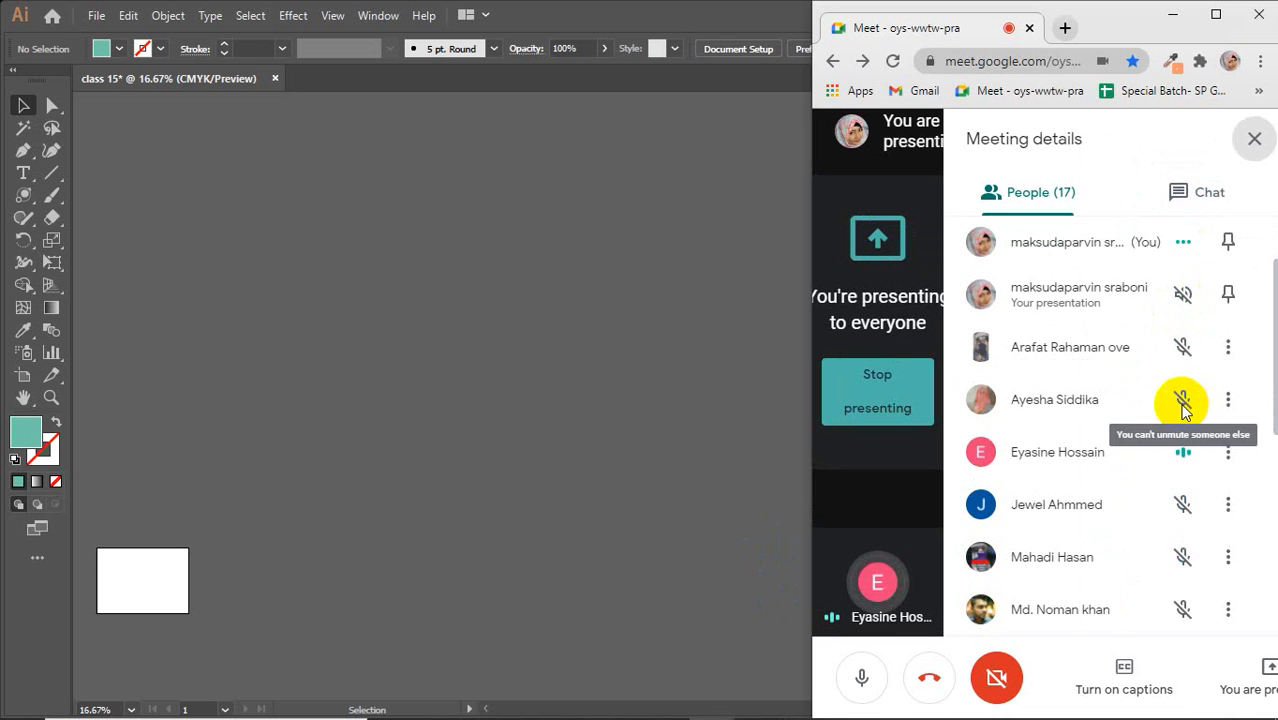
pyautogui.scroll(-4, 1268, 423)
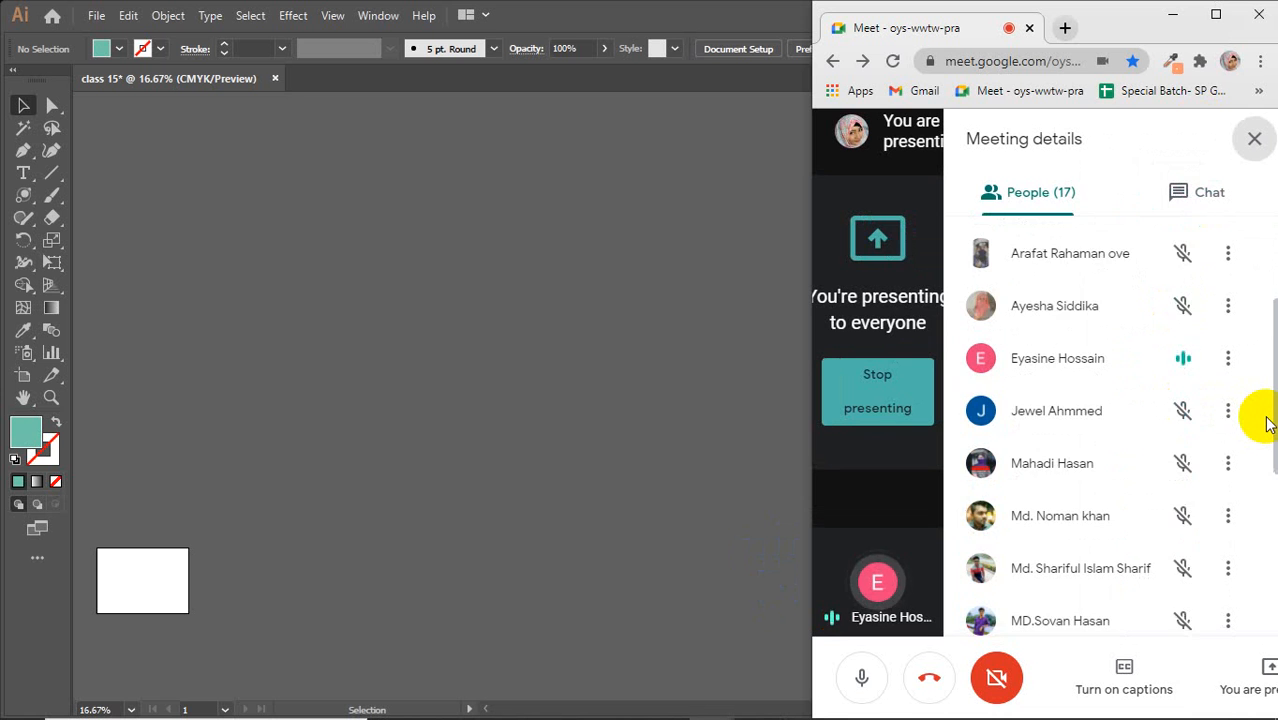
pyautogui.scroll(-2, 1268, 423)
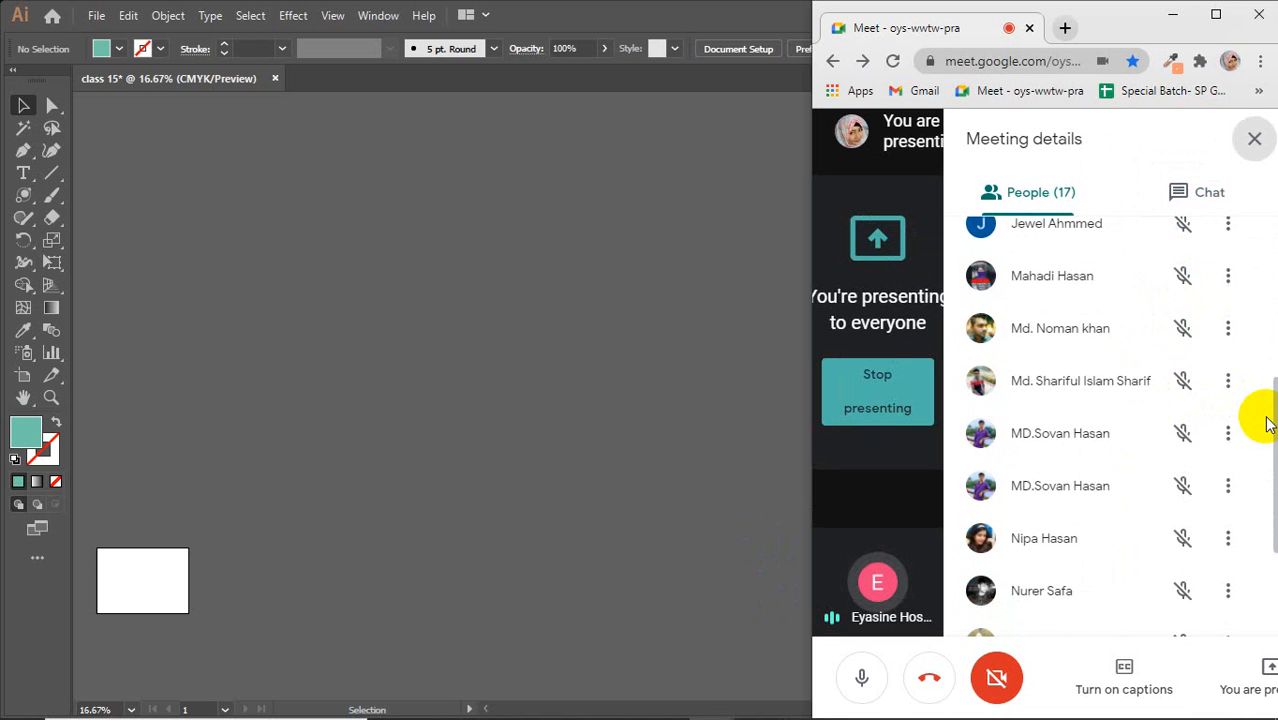
pyautogui.scroll(-2, 1268, 423)
pyautogui.scroll(-2, 1268, 423)
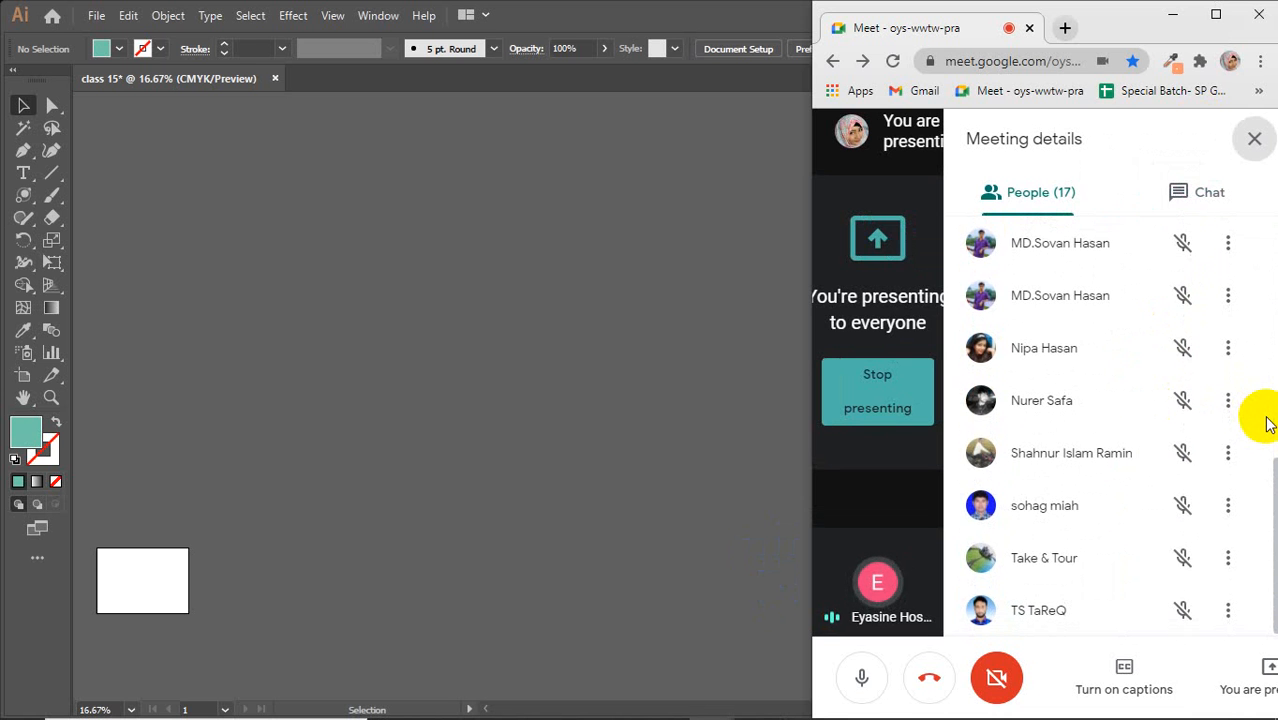
pyautogui.click(1254, 139)
pyautogui.click(722, 291)
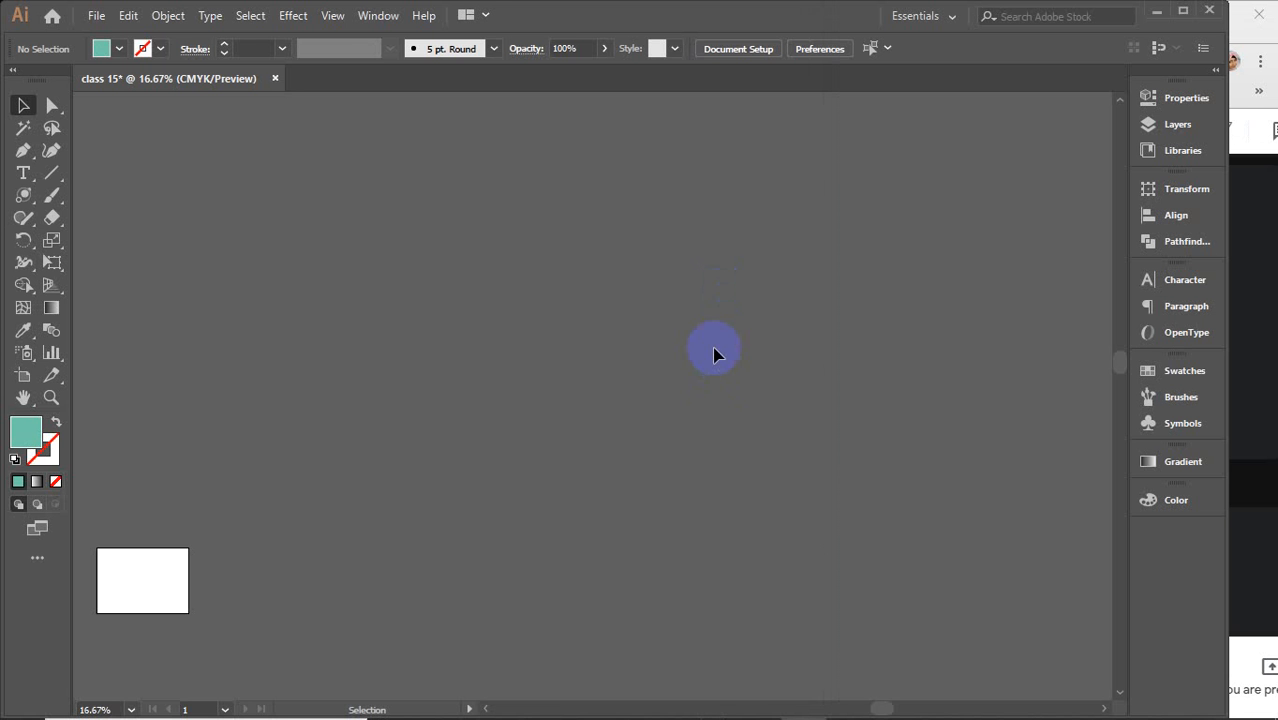
# Open the General and Selection & Anchor Display preferences, then cancel without changes
pyautogui.click(128, 16)
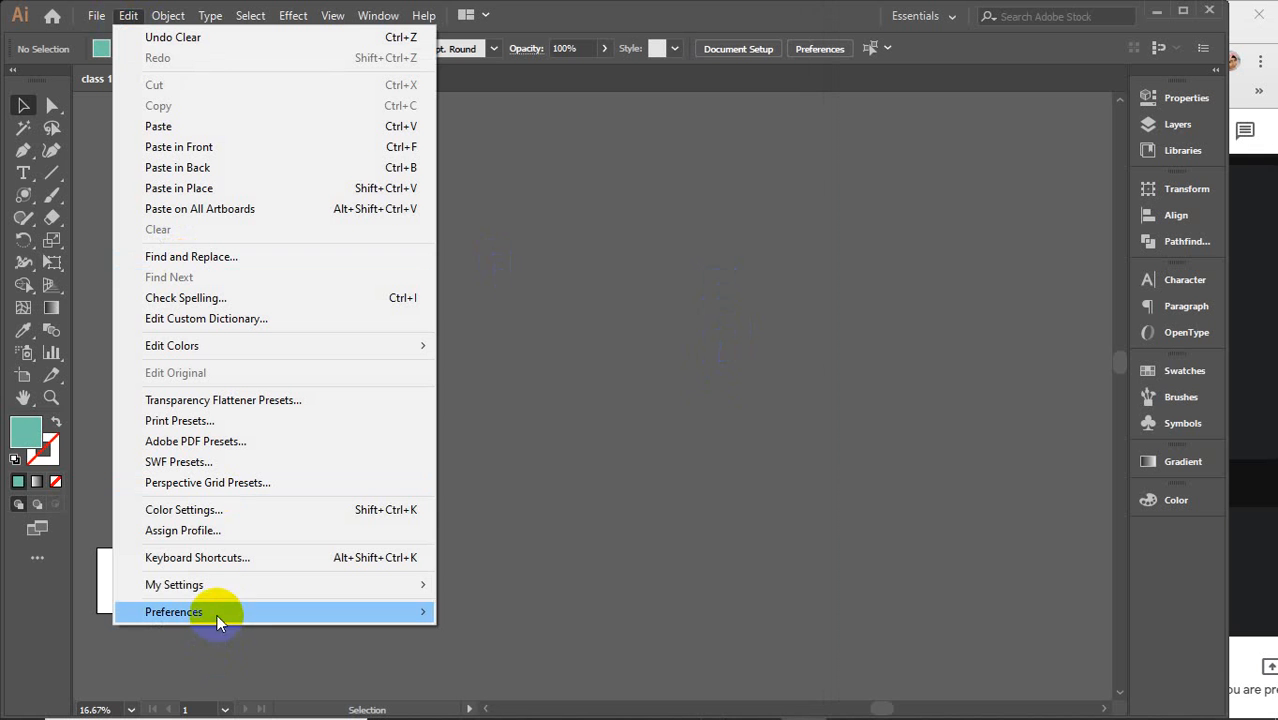
pyautogui.moveTo(214, 610)
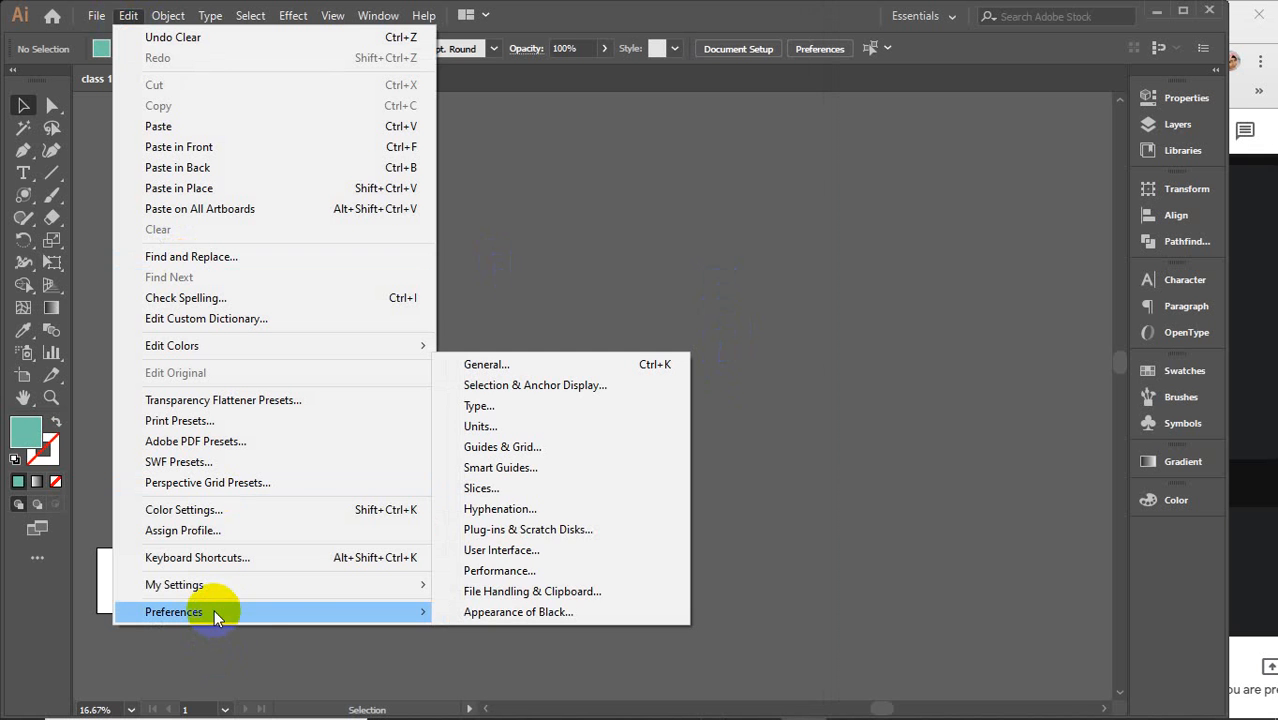
pyautogui.click(517, 366)
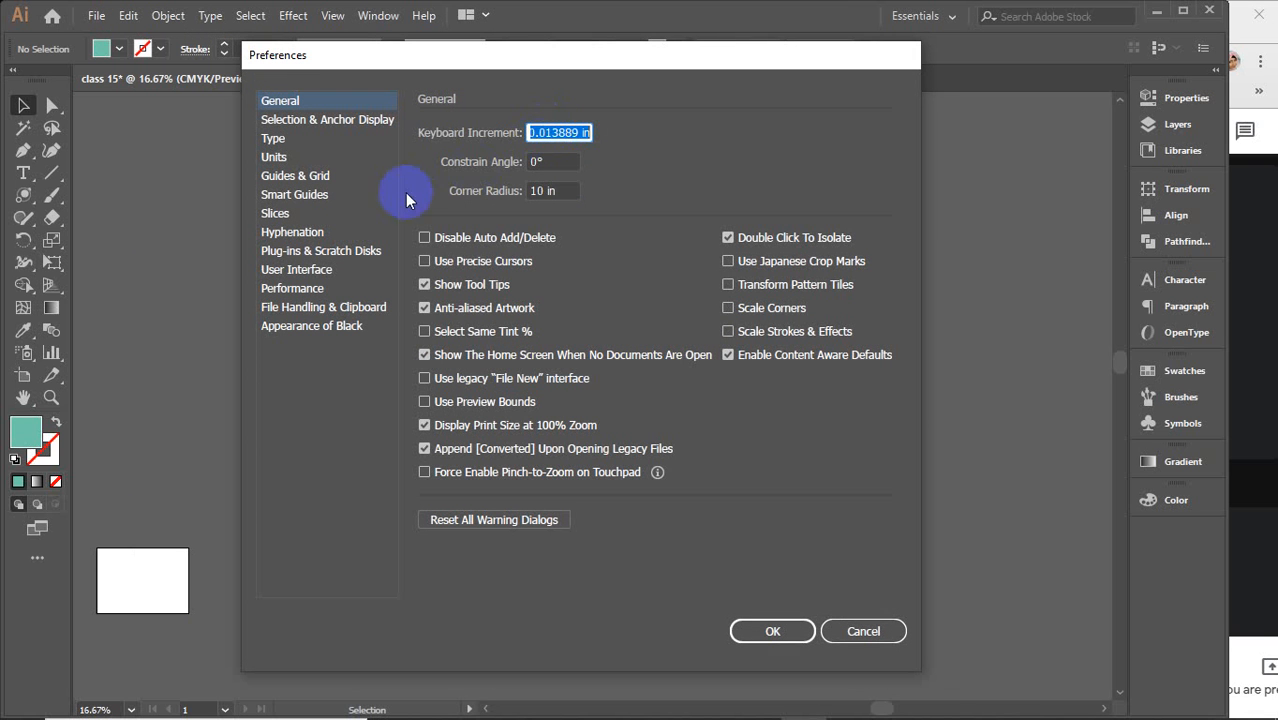
pyautogui.click(287, 121)
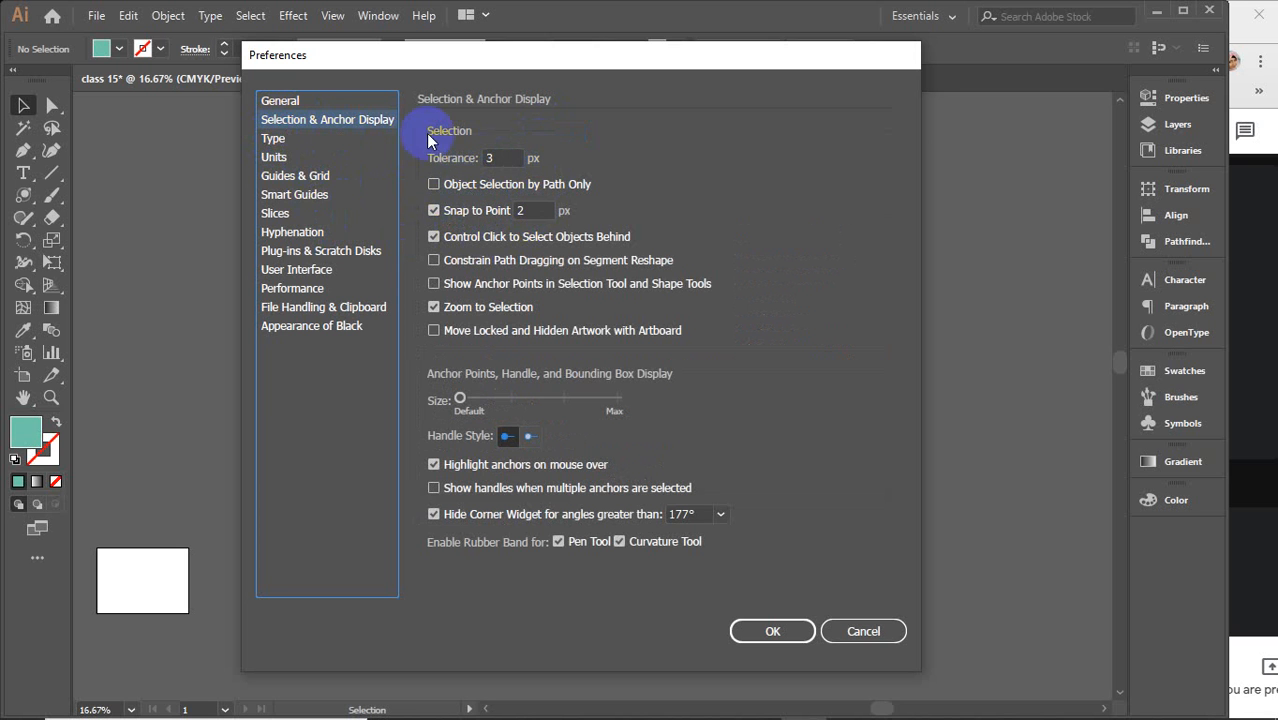
pyautogui.click(858, 631)
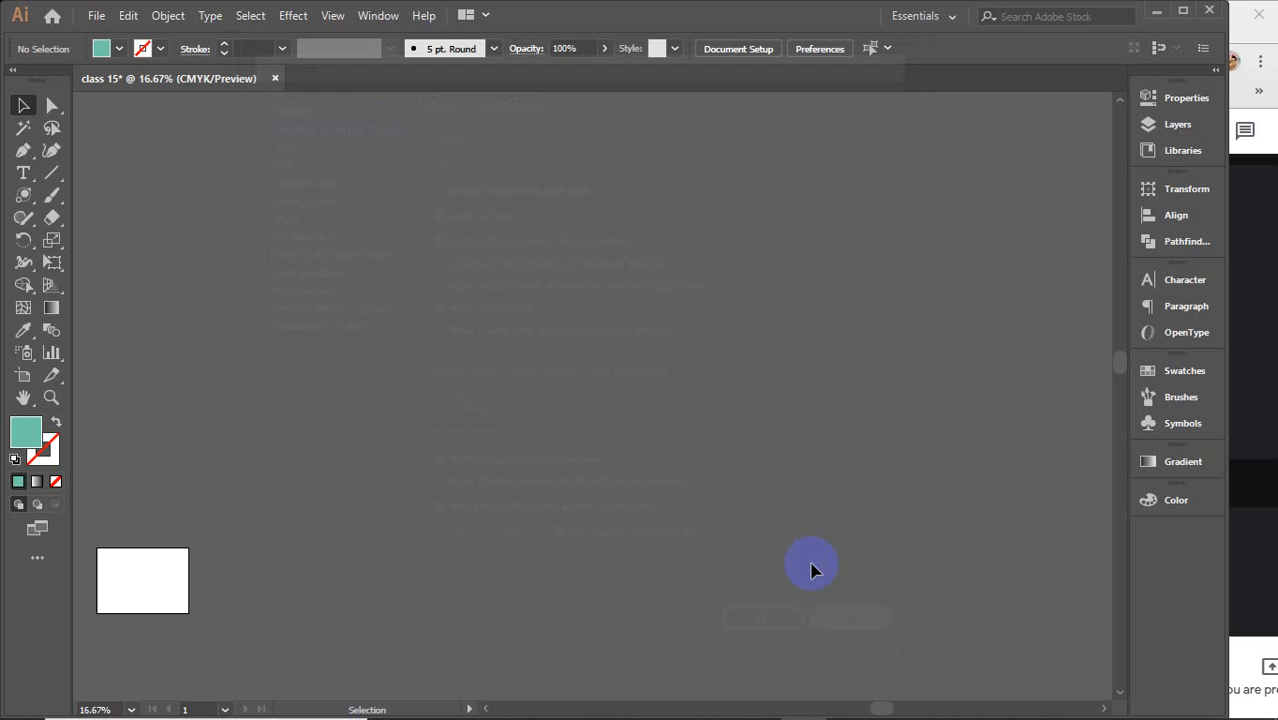
# Draw a large teal circle near the canvas center with the Ellipse tool, then switch to Direct Selection
pyautogui.click(26, 198)
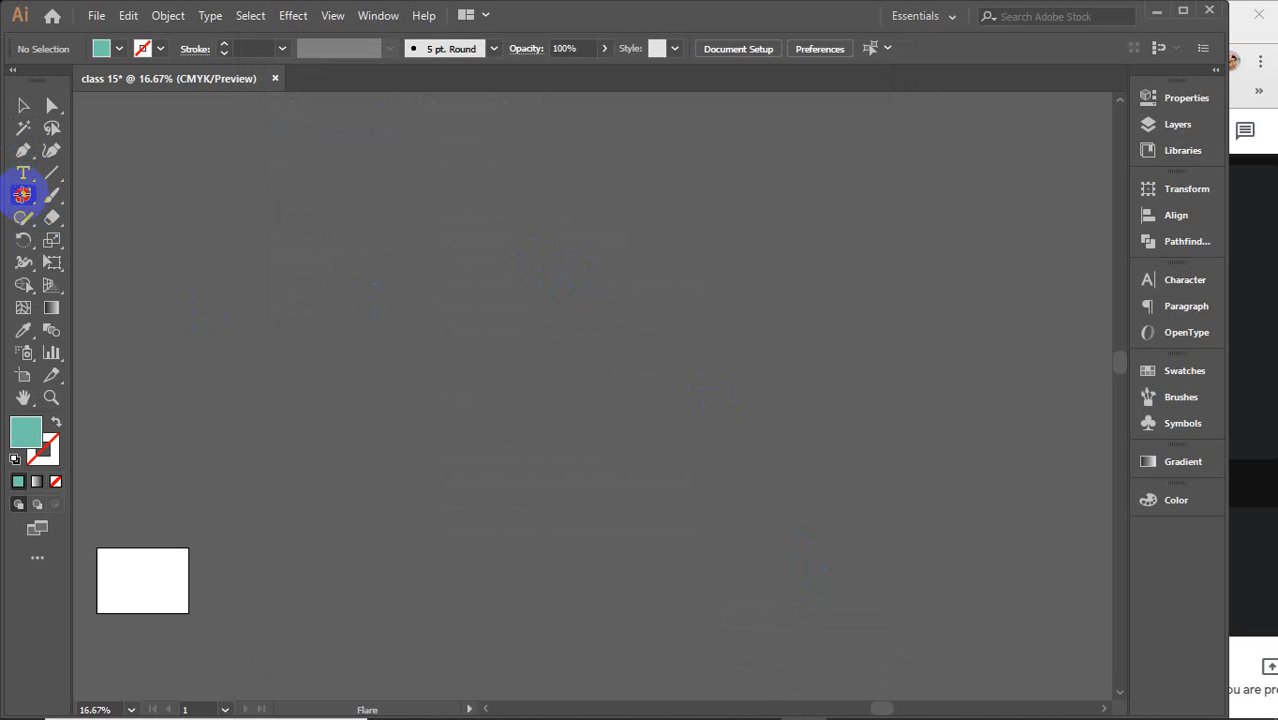
pyautogui.click(110, 240)
pyautogui.moveTo(346, 243); pyautogui.dragTo(688, 585)
pyautogui.click(50, 106)
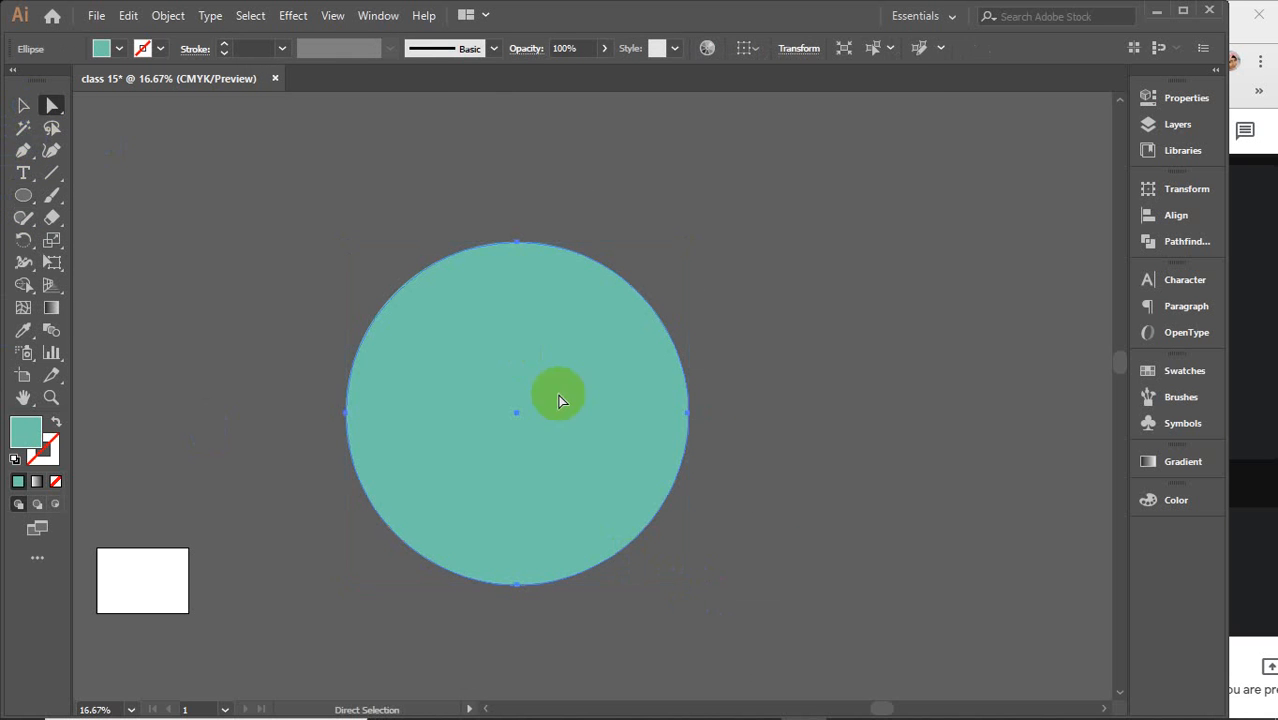
pyautogui.scroll(3, 742, 445)
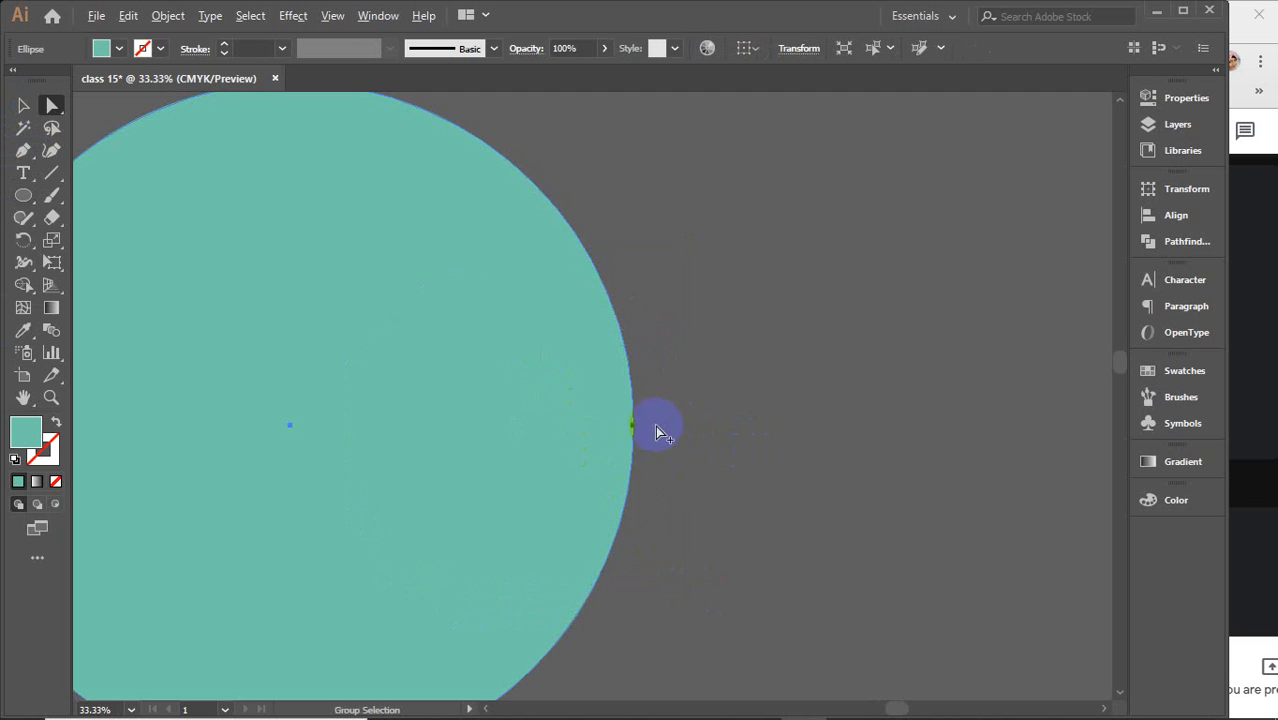
# Select the circle's right anchor point and drag it outward to distort the circle
pyautogui.click(633, 427)
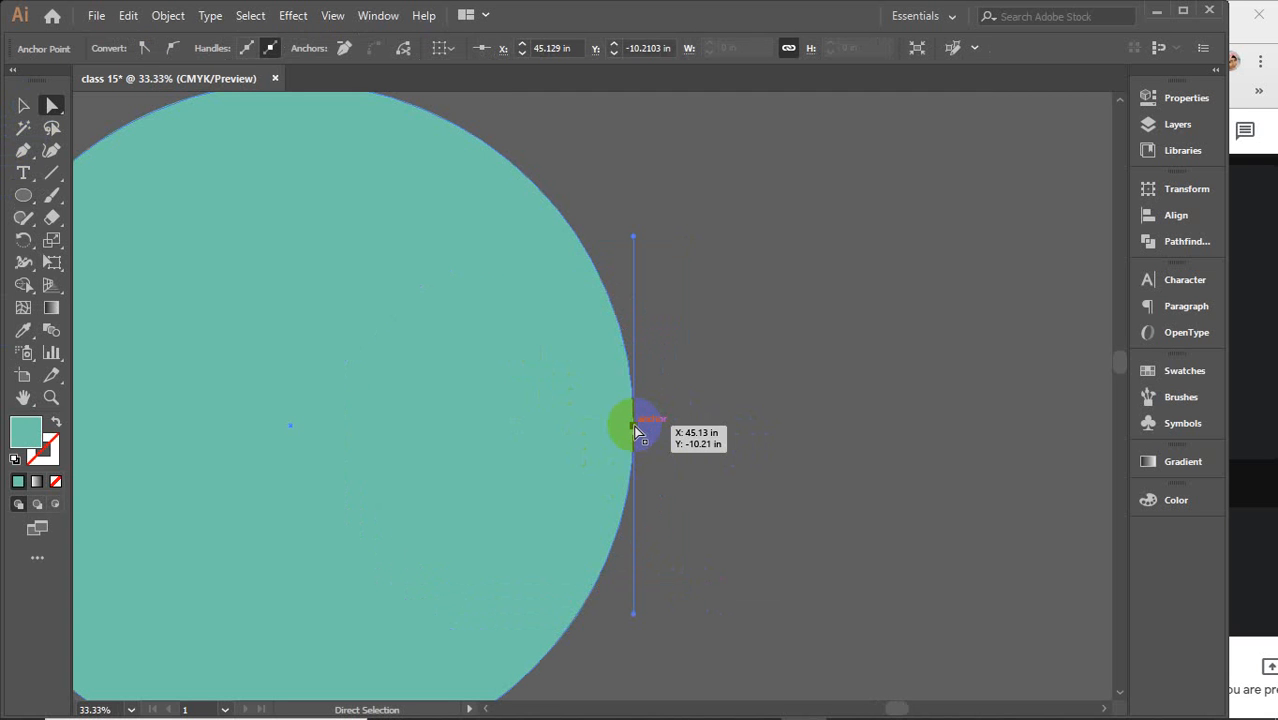
pyautogui.moveTo(635, 430); pyautogui.dragTo(636, 431)
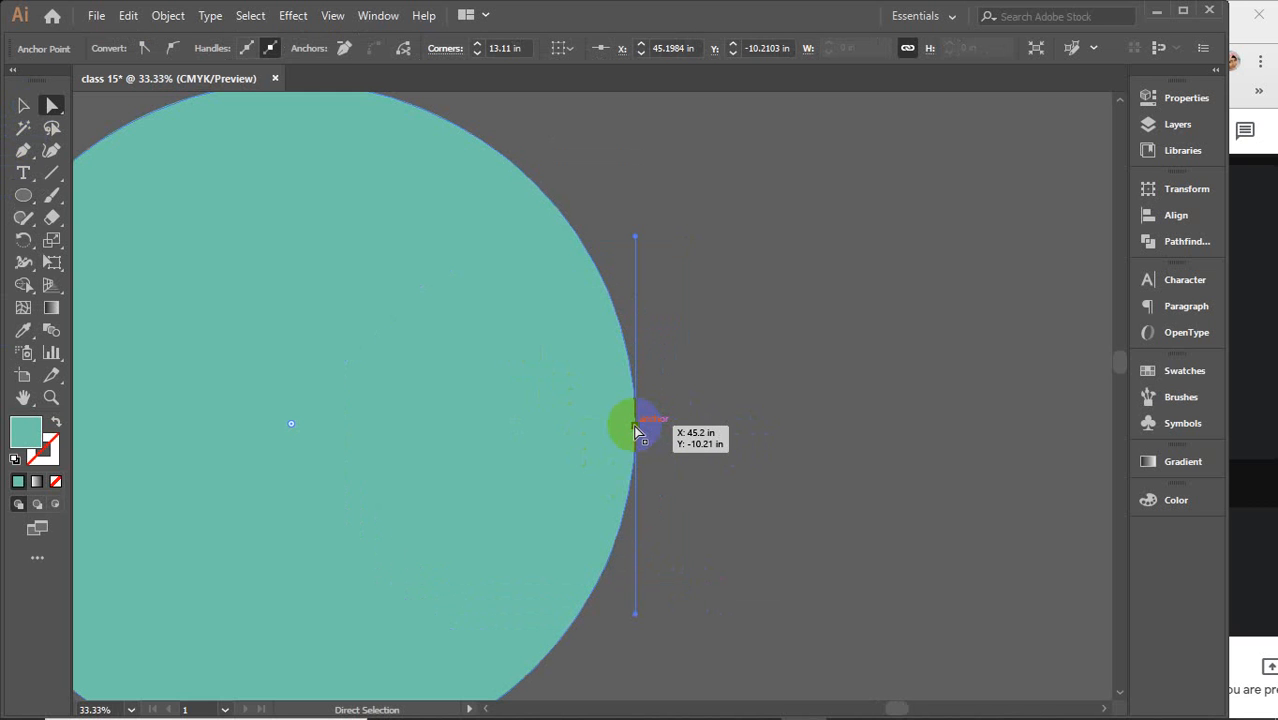
pyautogui.moveTo(635, 430); pyautogui.dragTo(636, 430)
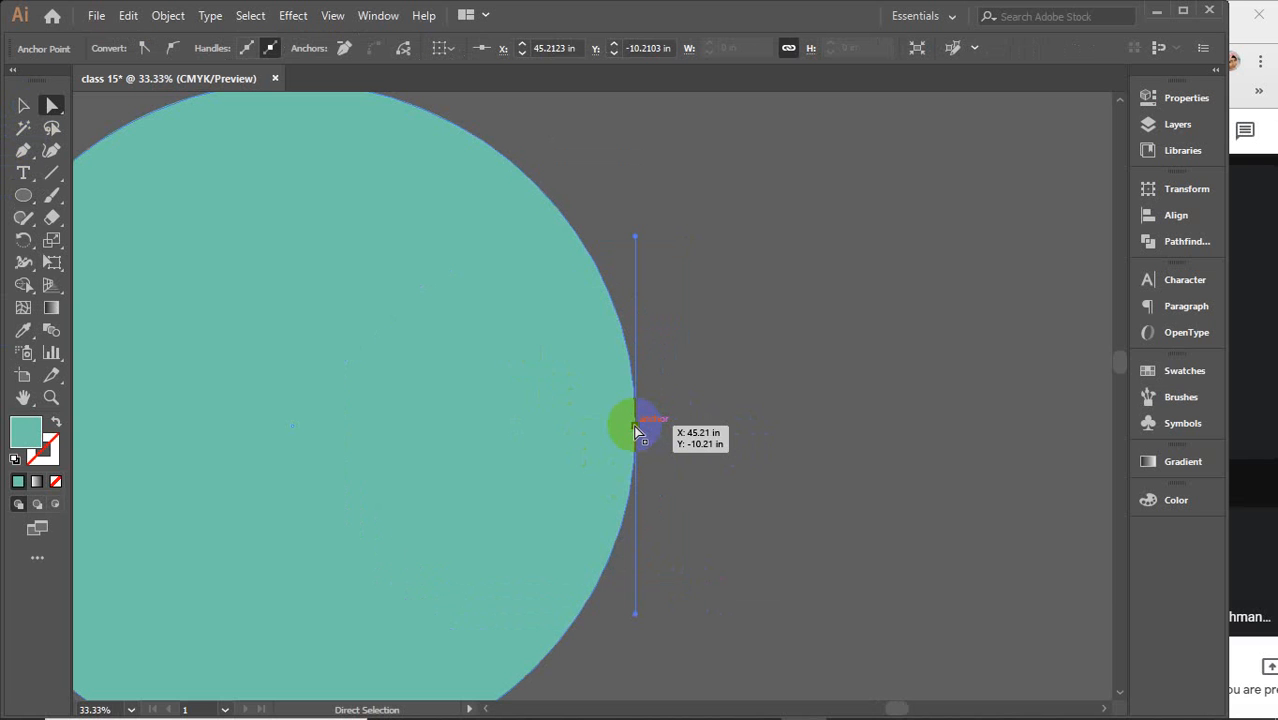
pyautogui.moveTo(635, 430); pyautogui.dragTo(636, 432)
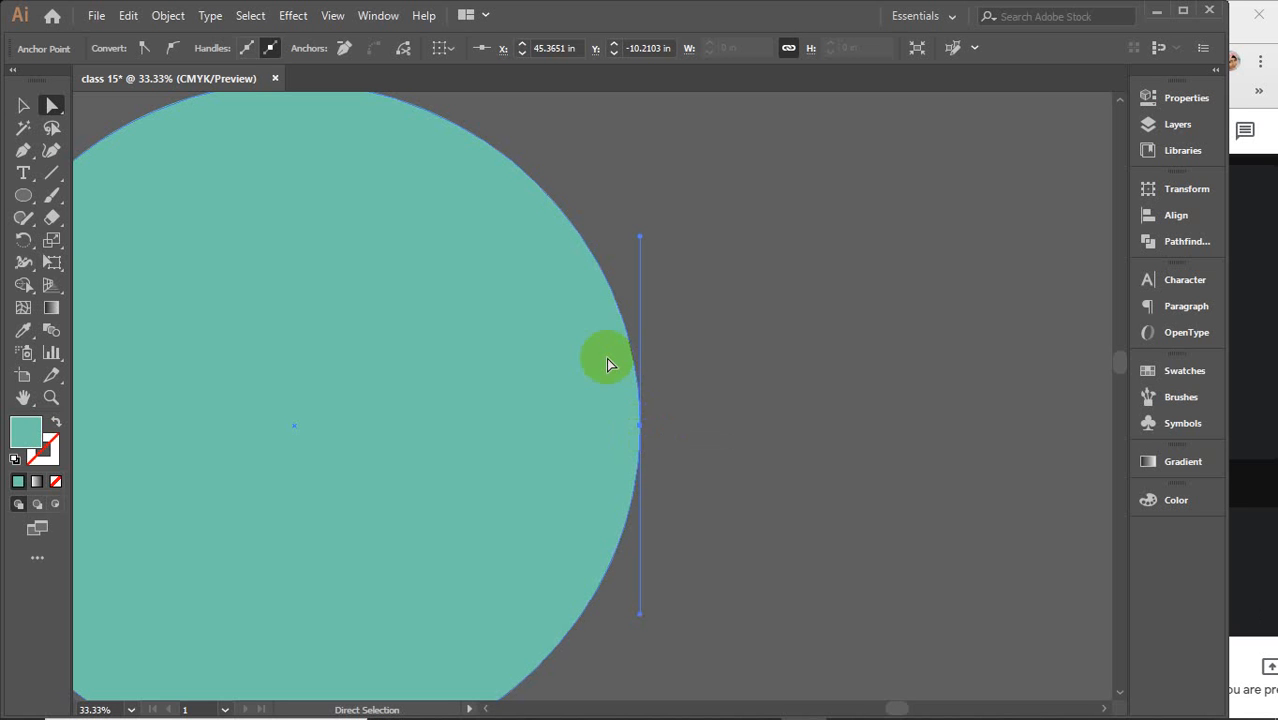
pyautogui.click(636, 368)
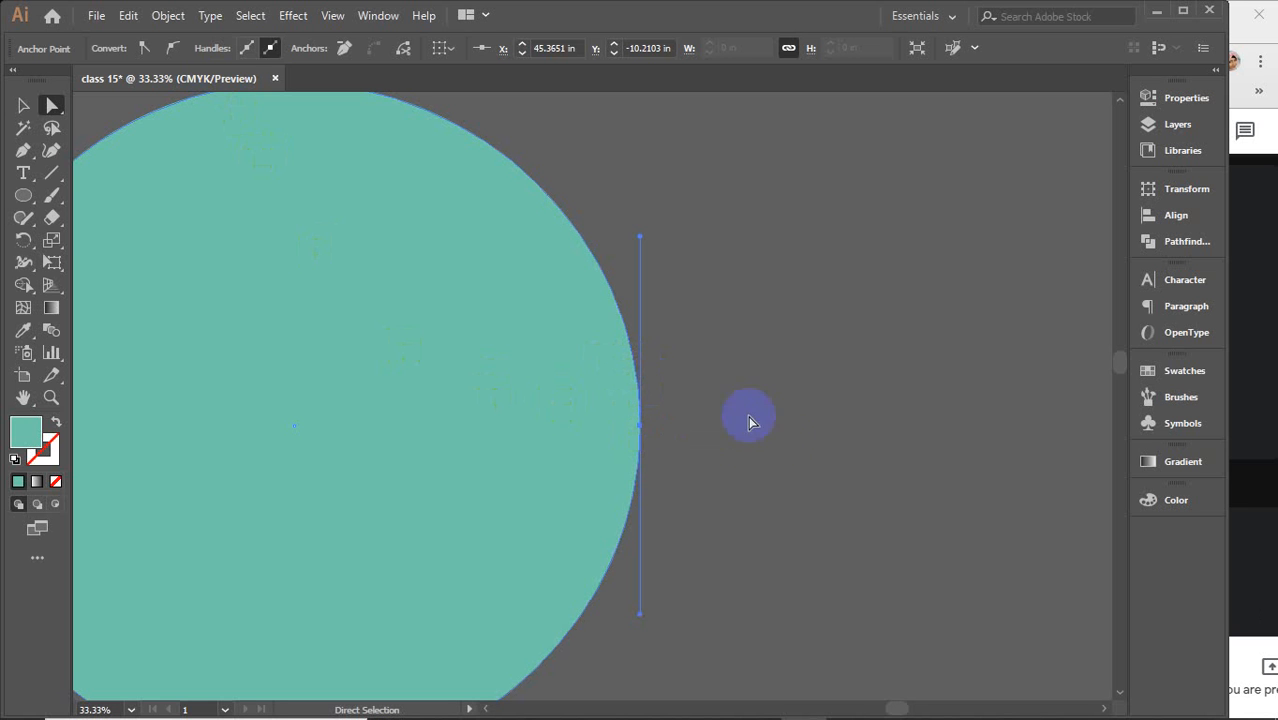
pyautogui.hotkey('ctrl', '1')
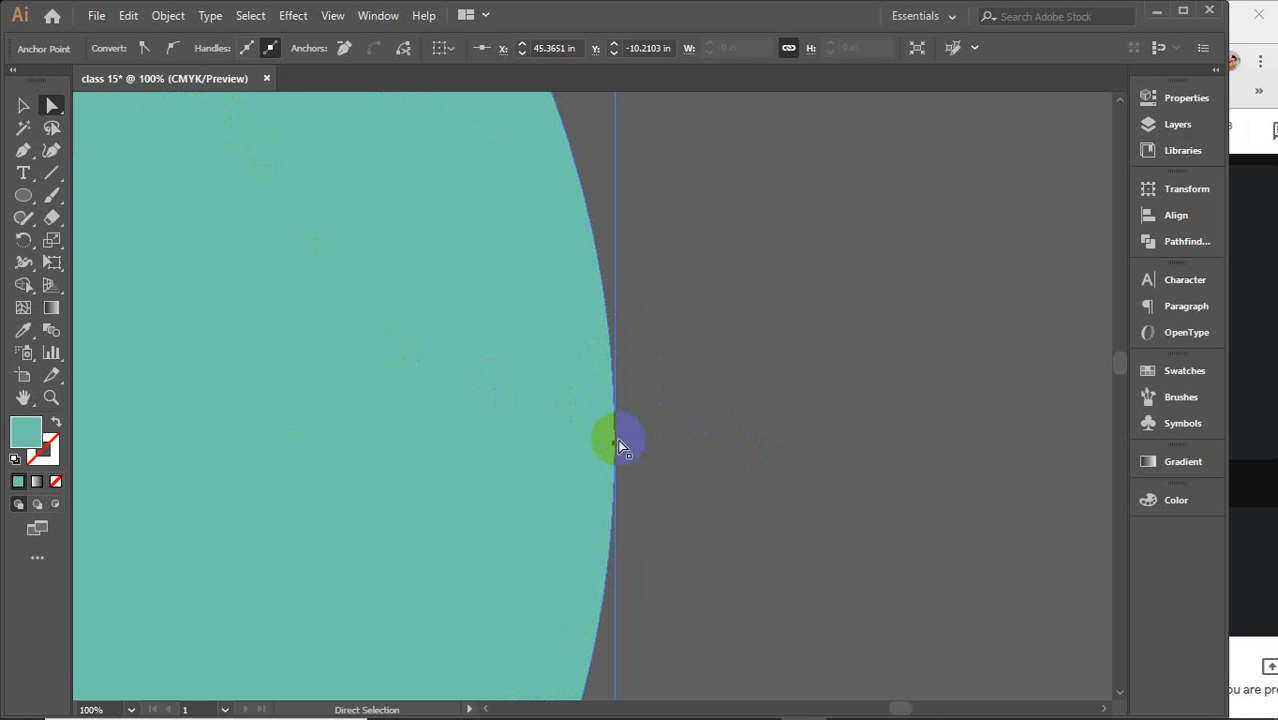
pyautogui.moveTo(616, 441); pyautogui.dragTo(618, 443)
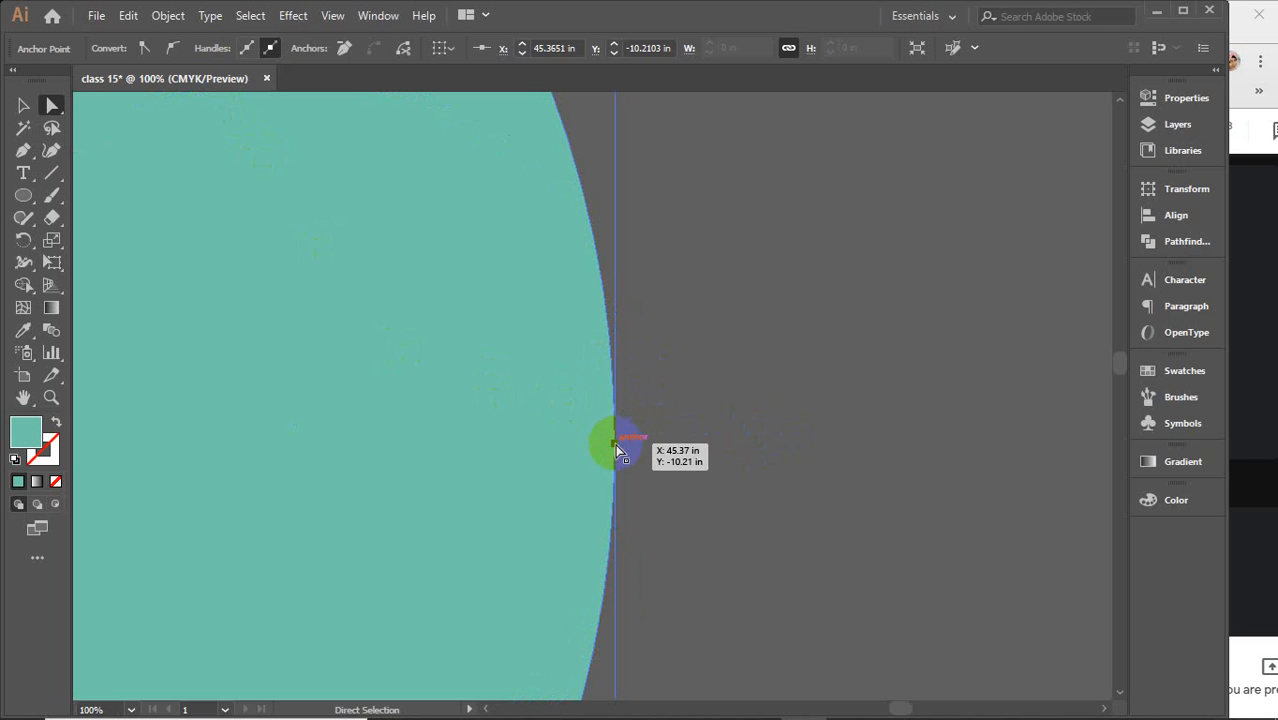
pyautogui.moveTo(616, 444); pyautogui.dragTo(720, 454)
# Switch to the Selection tool and undo the last two changes
pyautogui.scroll(-5, 720, 454)
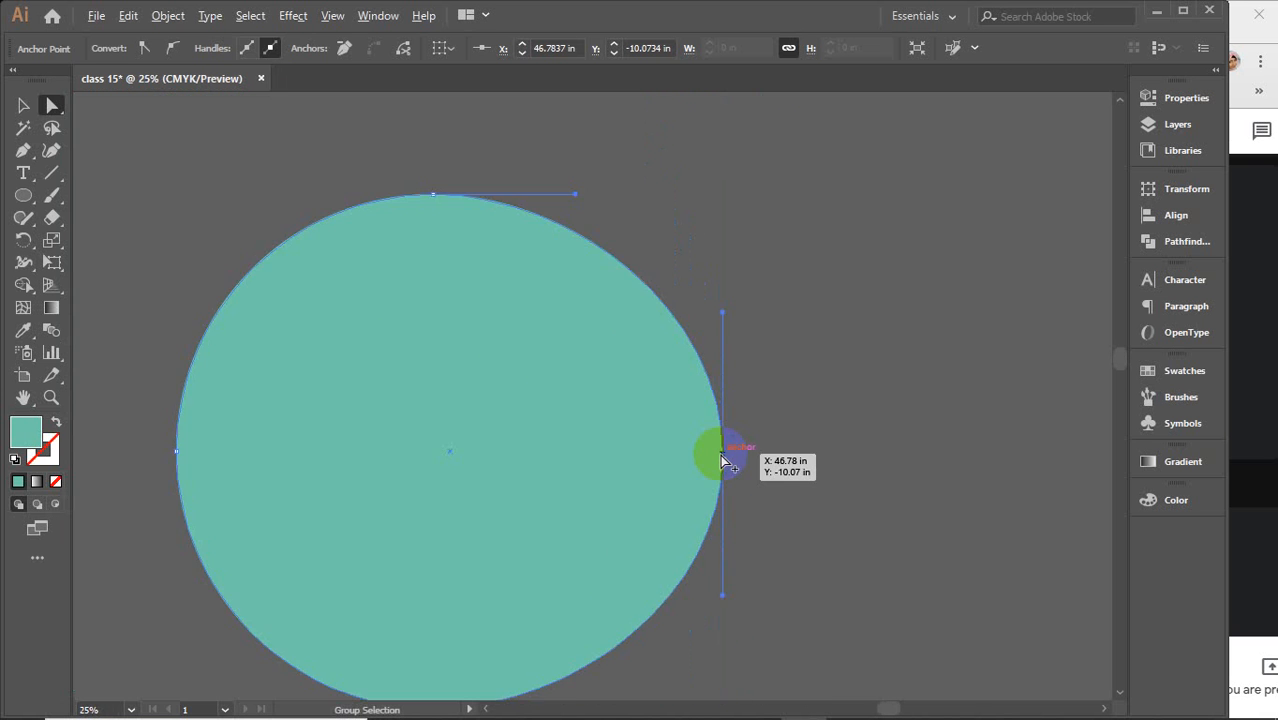
pyautogui.scroll(-1, 720, 454)
pyautogui.press('v')
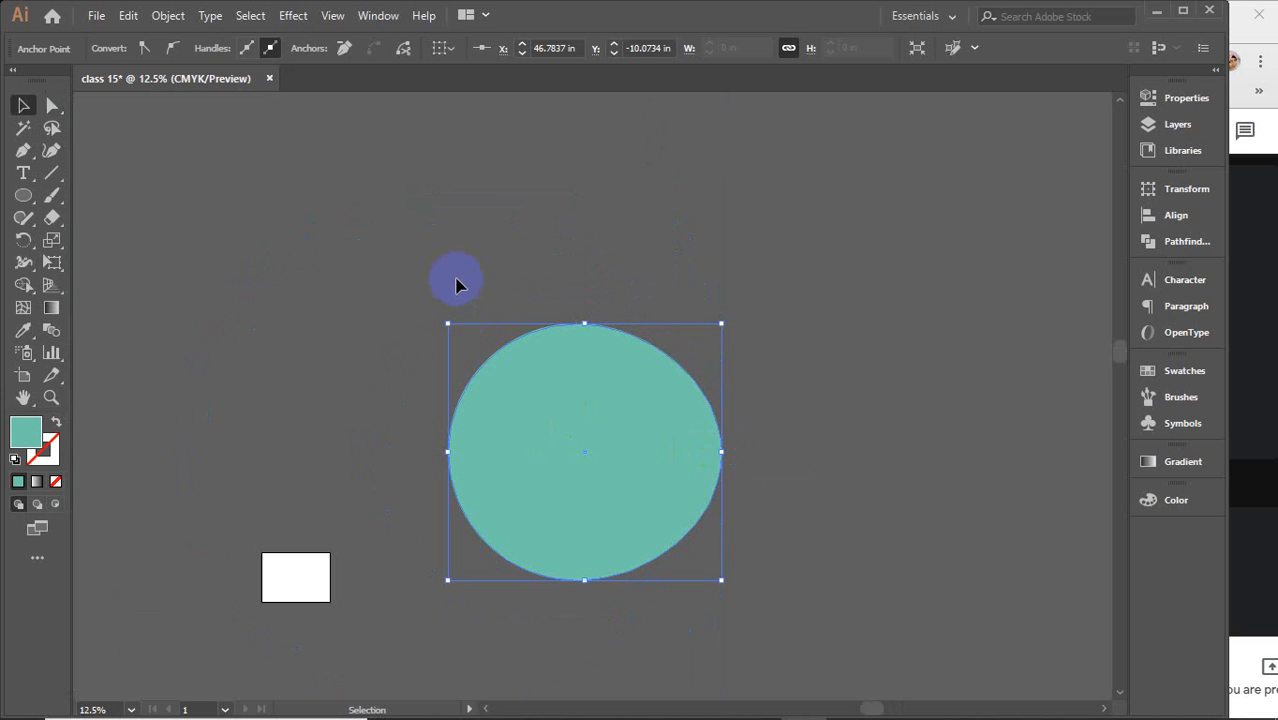
pyautogui.hotkey('ctrl', 'z')
pyautogui.hotkey('ctrl', 'z')
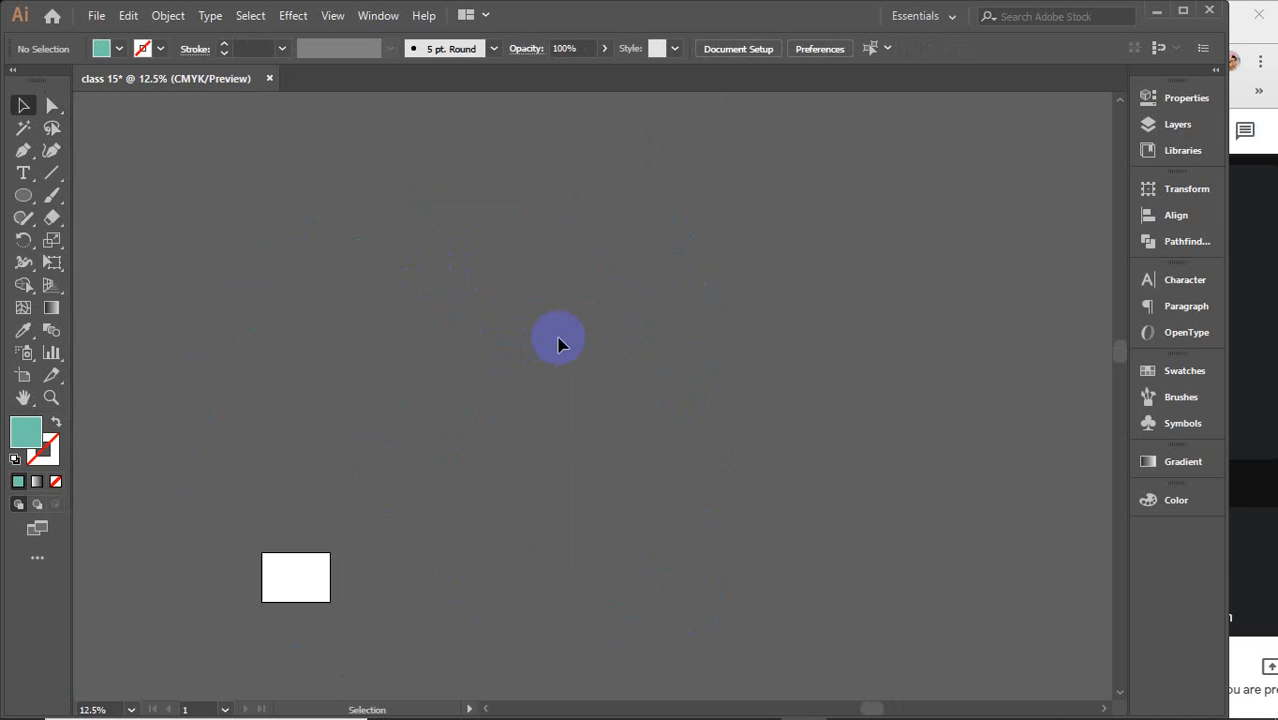
# Switch to the Google Meet call, stop presenting, maximize the window and pin the other presenter's screen
pyautogui.click(1235, 388)
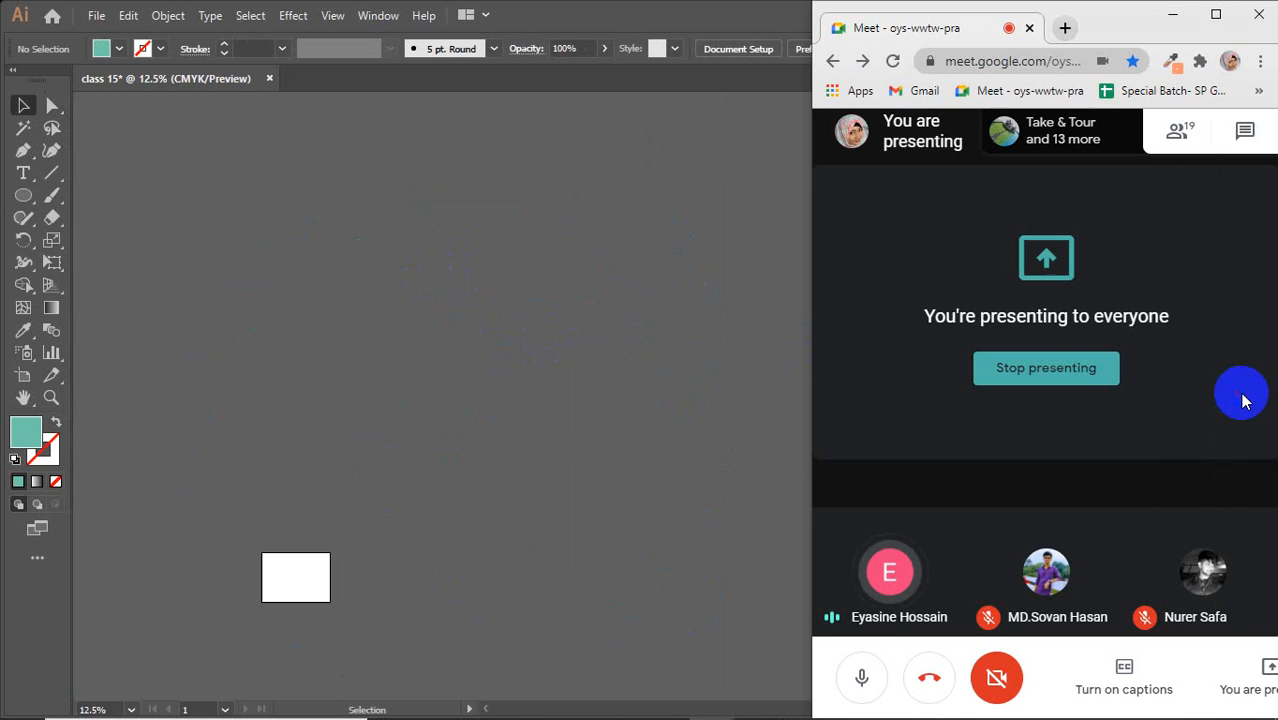
pyautogui.click(1075, 382)
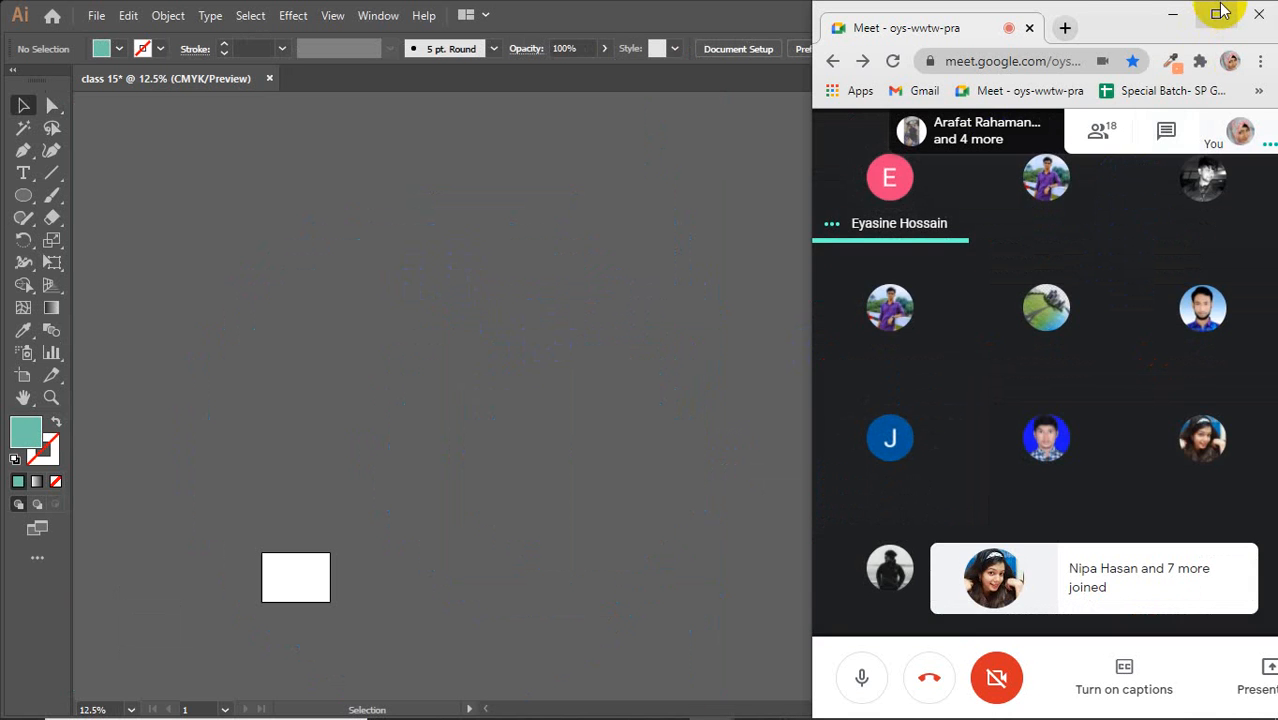
pyautogui.click(1219, 12)
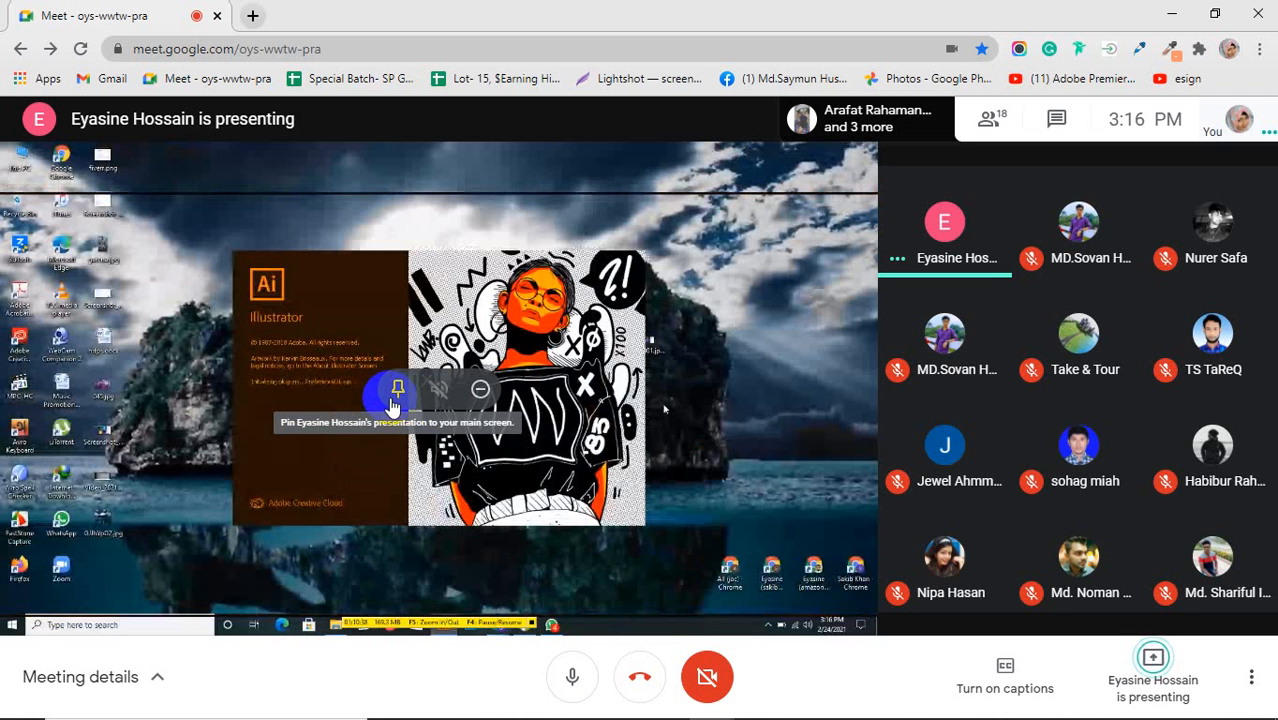
pyautogui.click(396, 392)
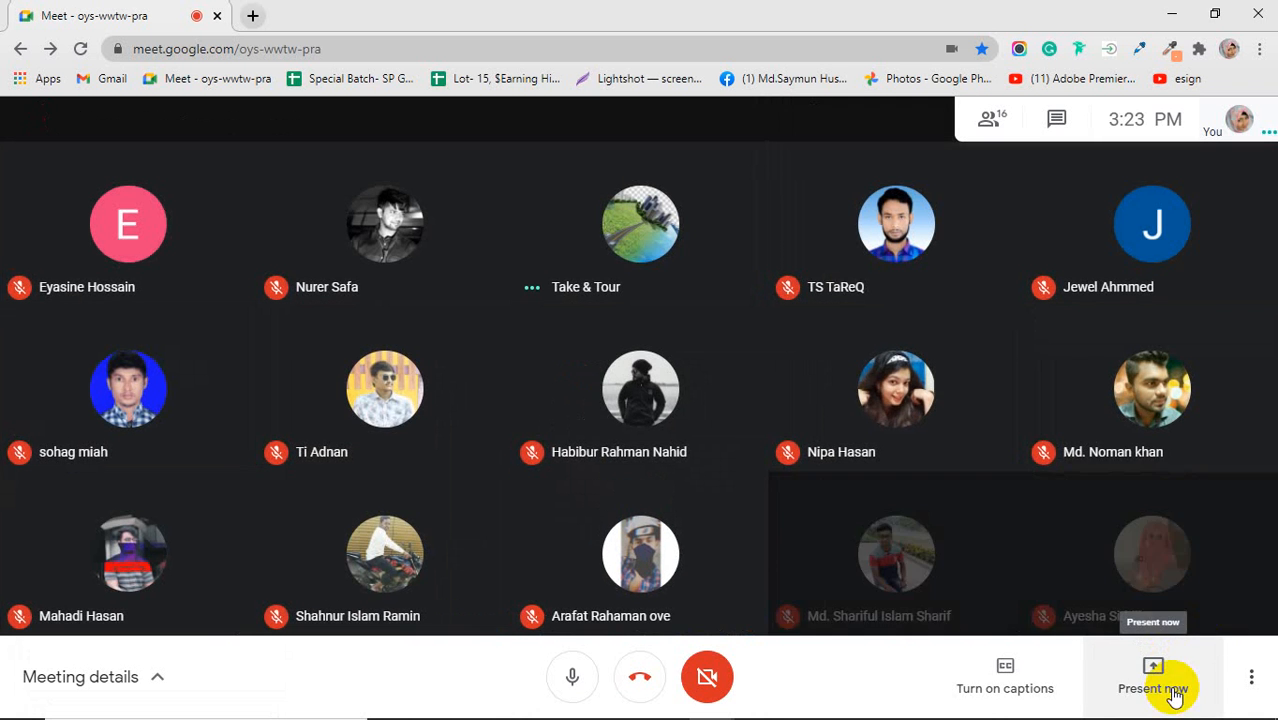
# Share the entire screen in the Google Meet call again and restore the browser window
pyautogui.click(1175, 697)
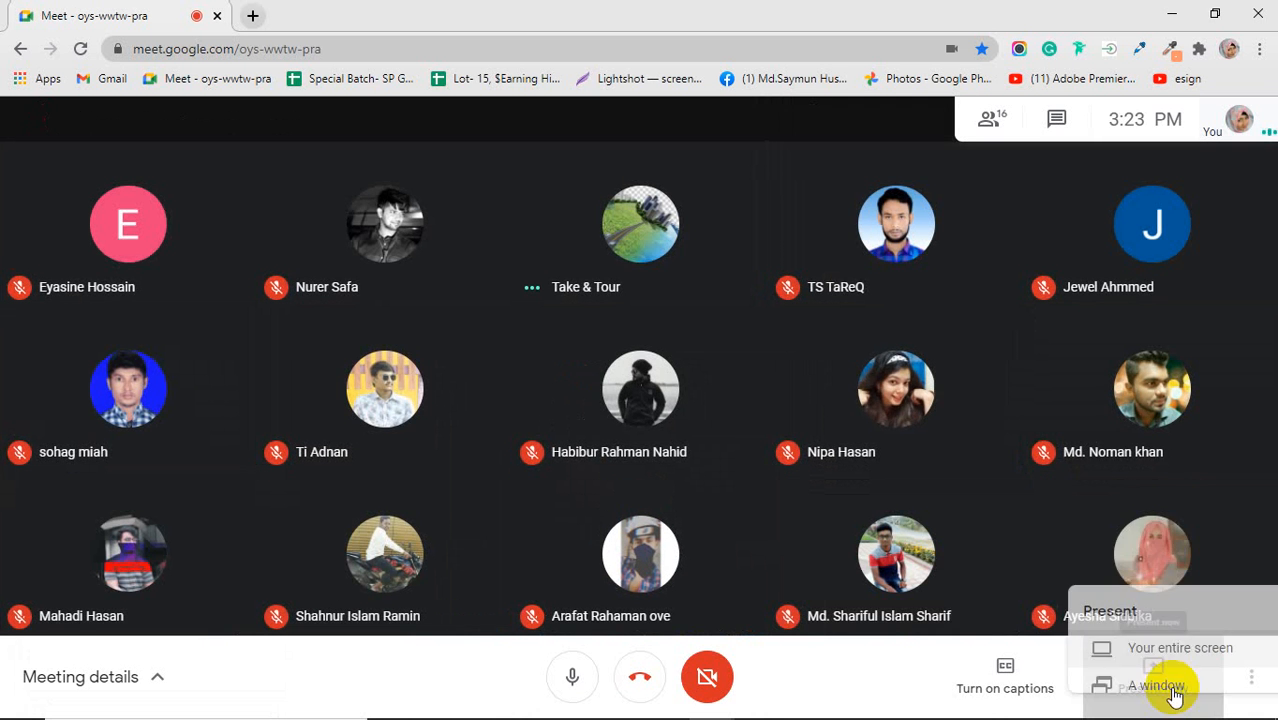
pyautogui.click(1122, 512)
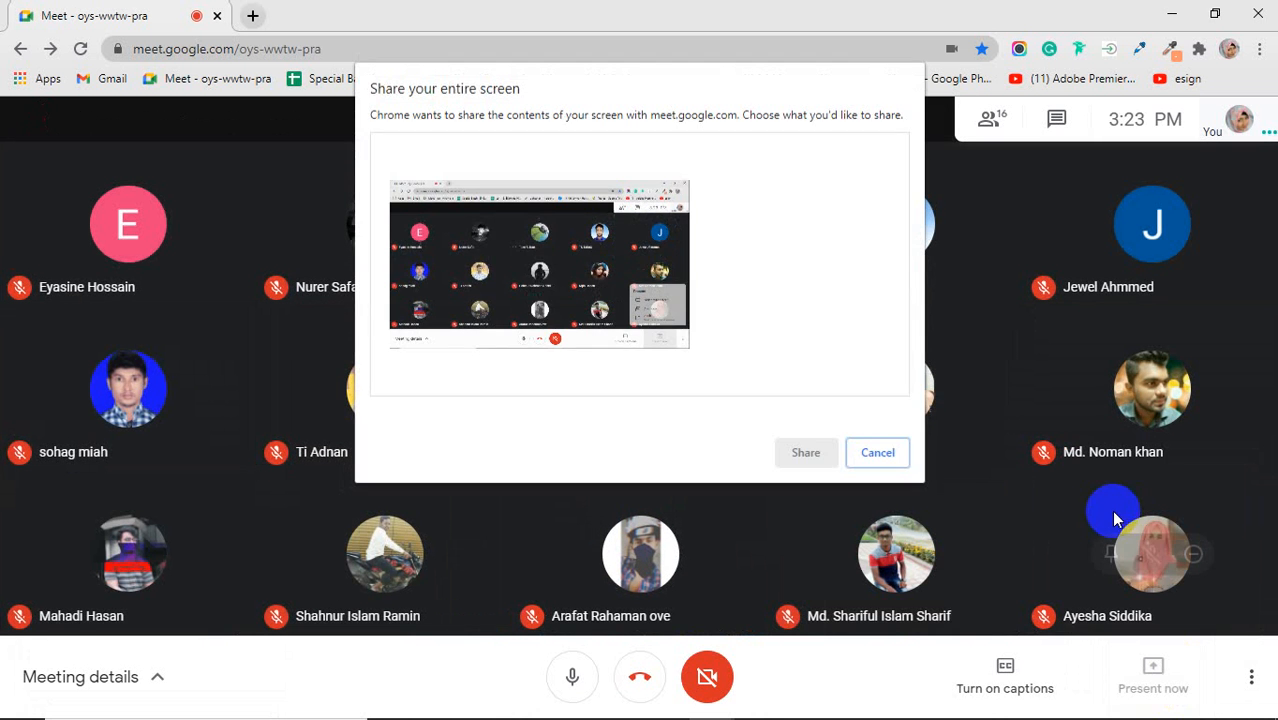
pyautogui.click(556, 291)
pyautogui.click(810, 451)
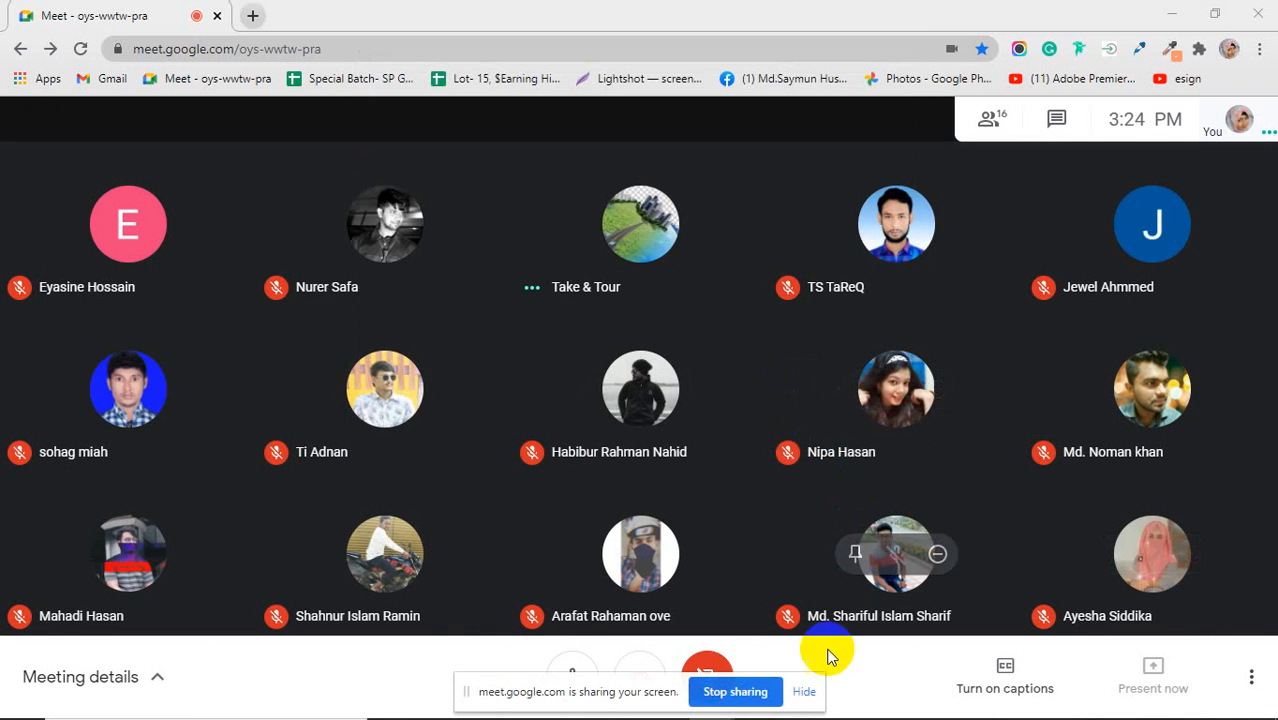
pyautogui.click(806, 693)
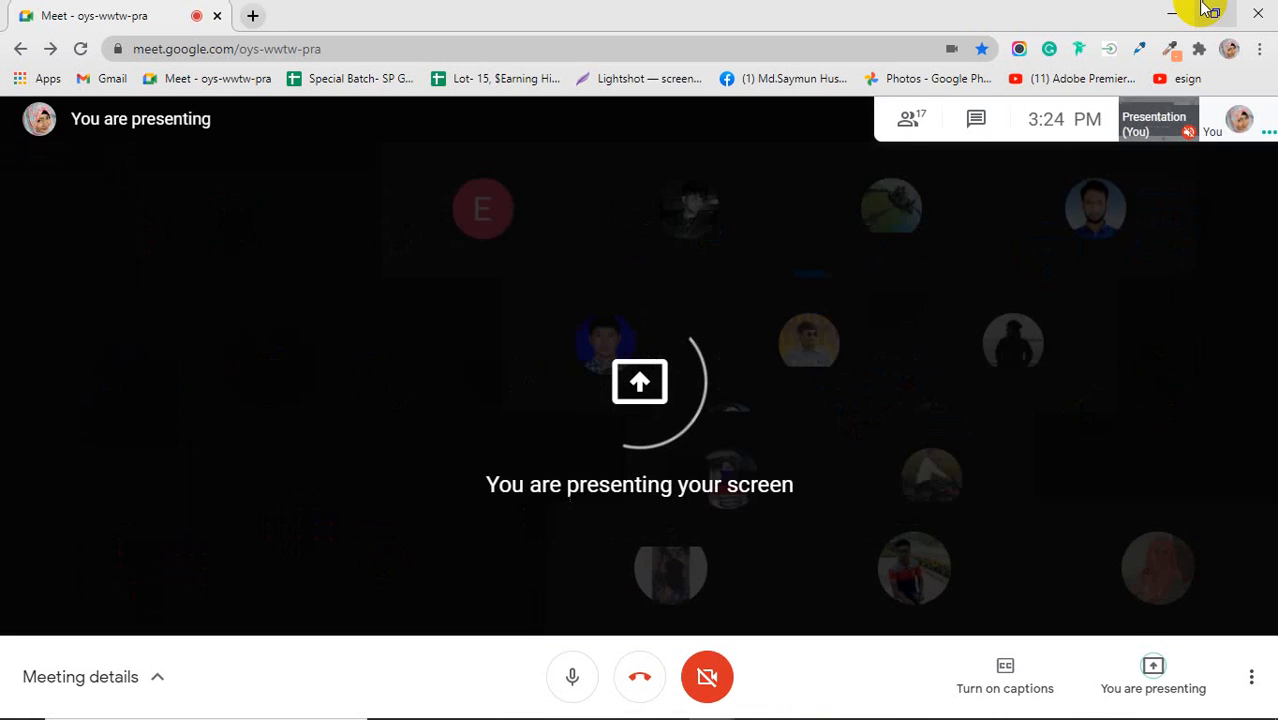
pyautogui.click(1214, 13)
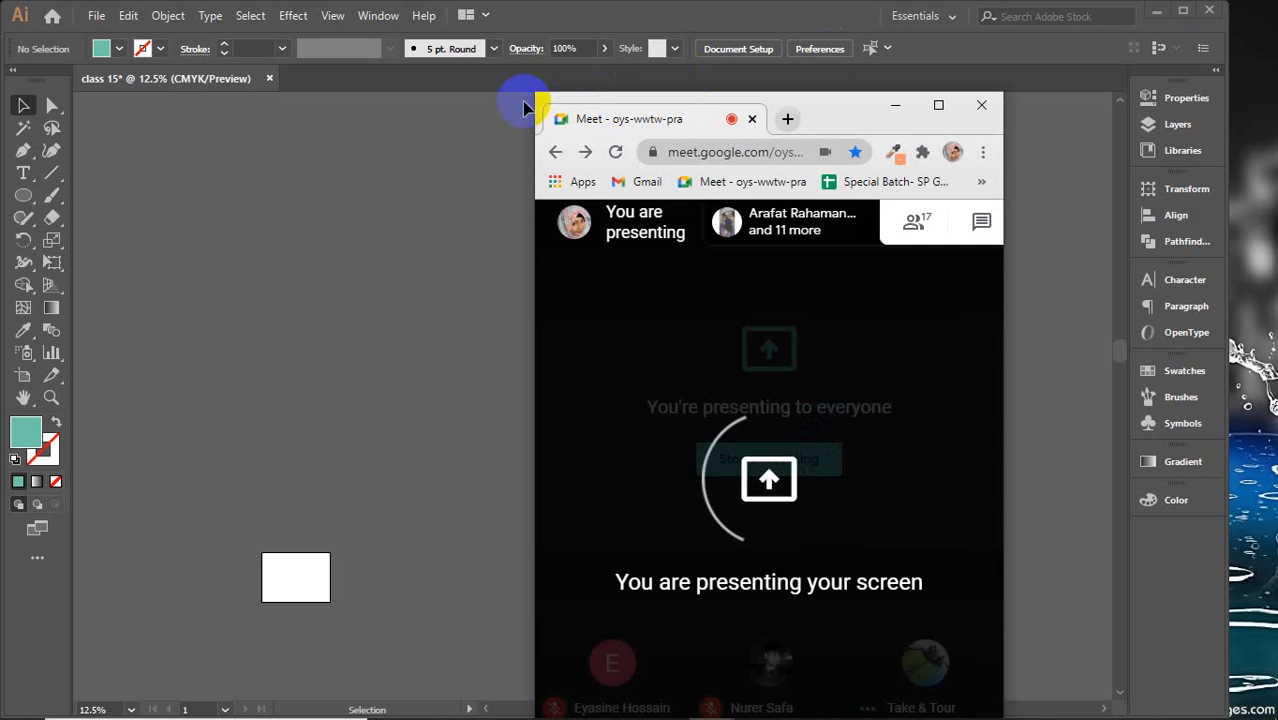
# Move the Meet window out of the way and return to Illustrator
pyautogui.moveTo(540, 98); pyautogui.dragTo(559, 24)
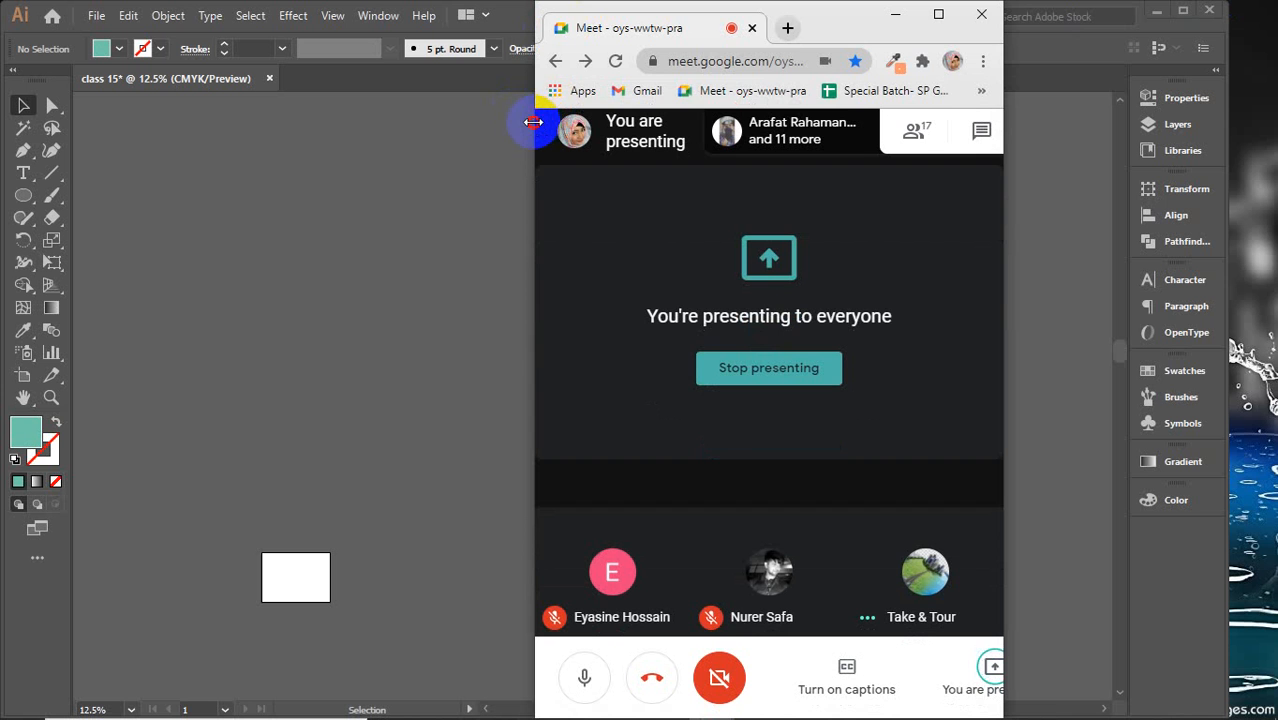
pyautogui.moveTo(836, 33); pyautogui.dragTo(1113, 20)
pyautogui.click(677, 228)
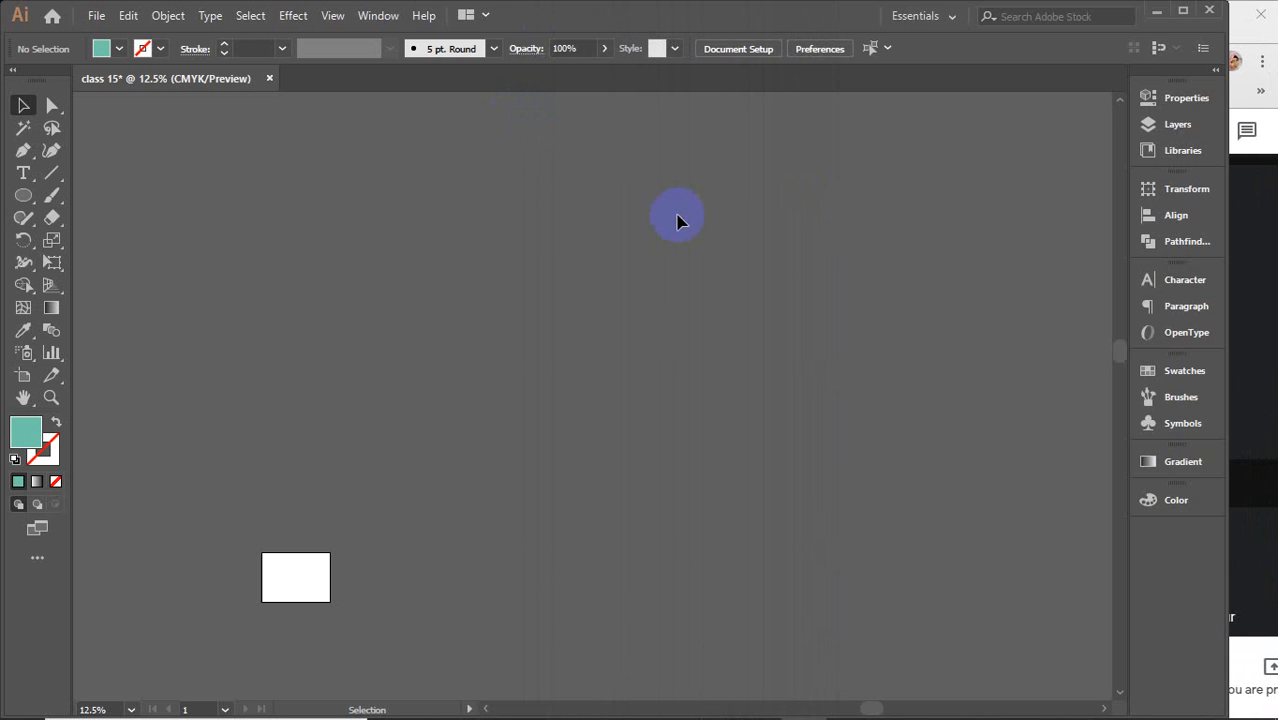
# Show the rulers and open the ruler units options, closing them without a change
pyautogui.scroll(4, 397, 562)
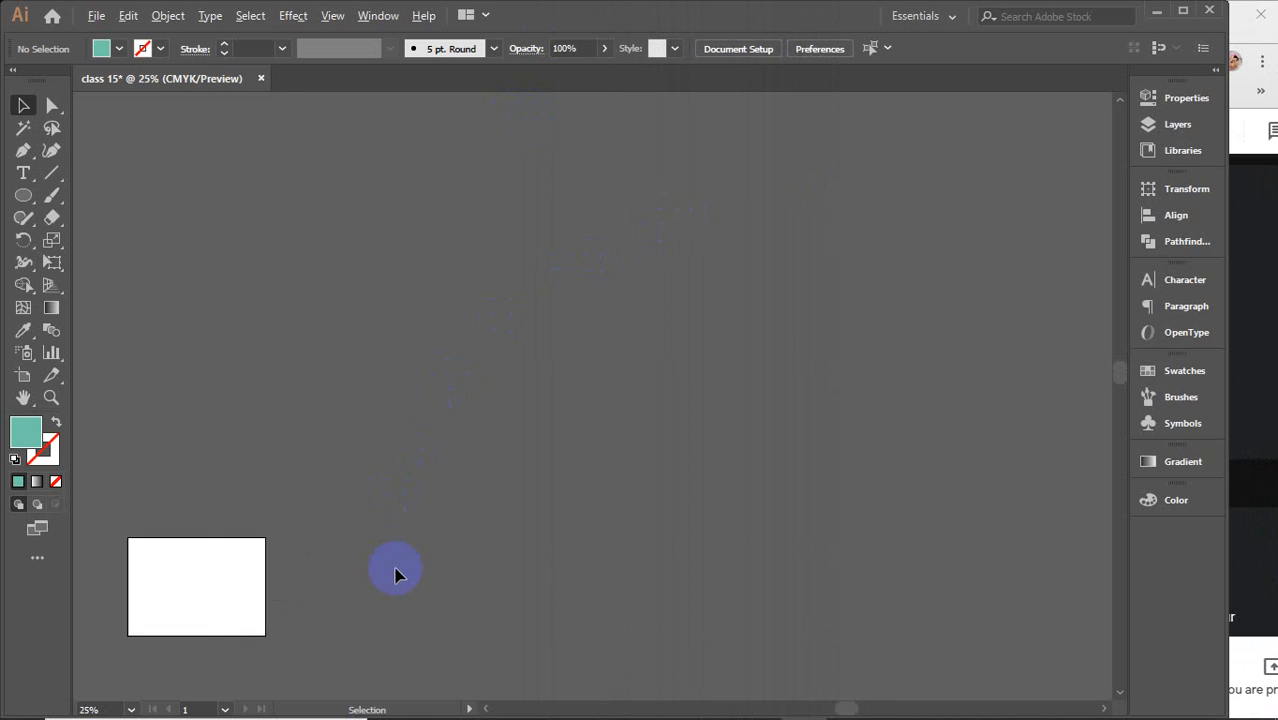
pyautogui.press('space')
pyautogui.moveTo(313, 552); pyautogui.dragTo(544, 355)
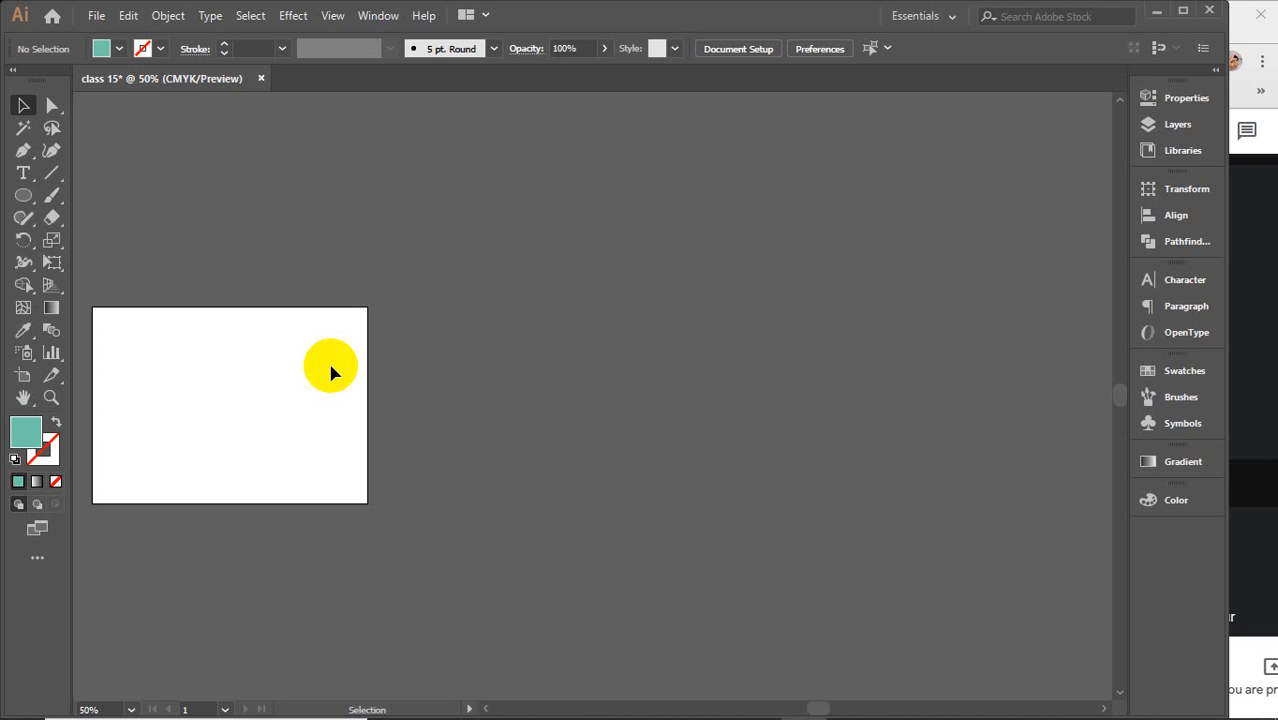
pyautogui.press('a')
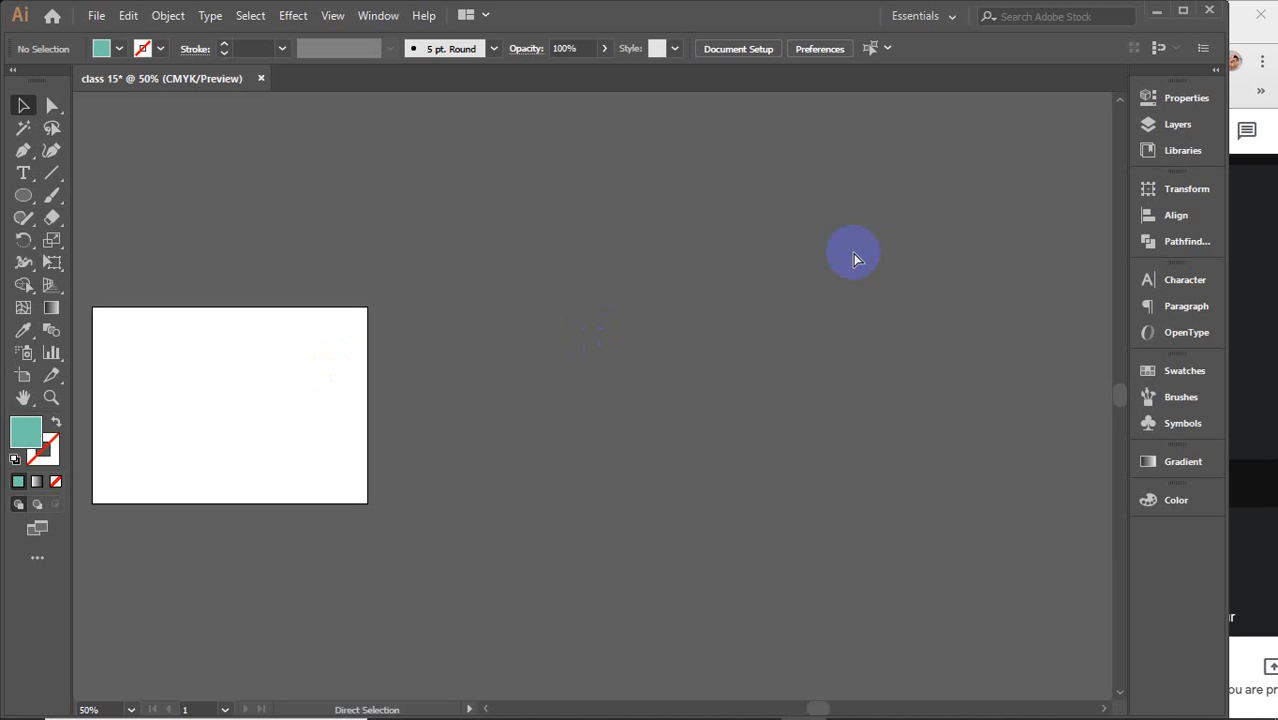
pyautogui.hotkey('ctrl', 'r')
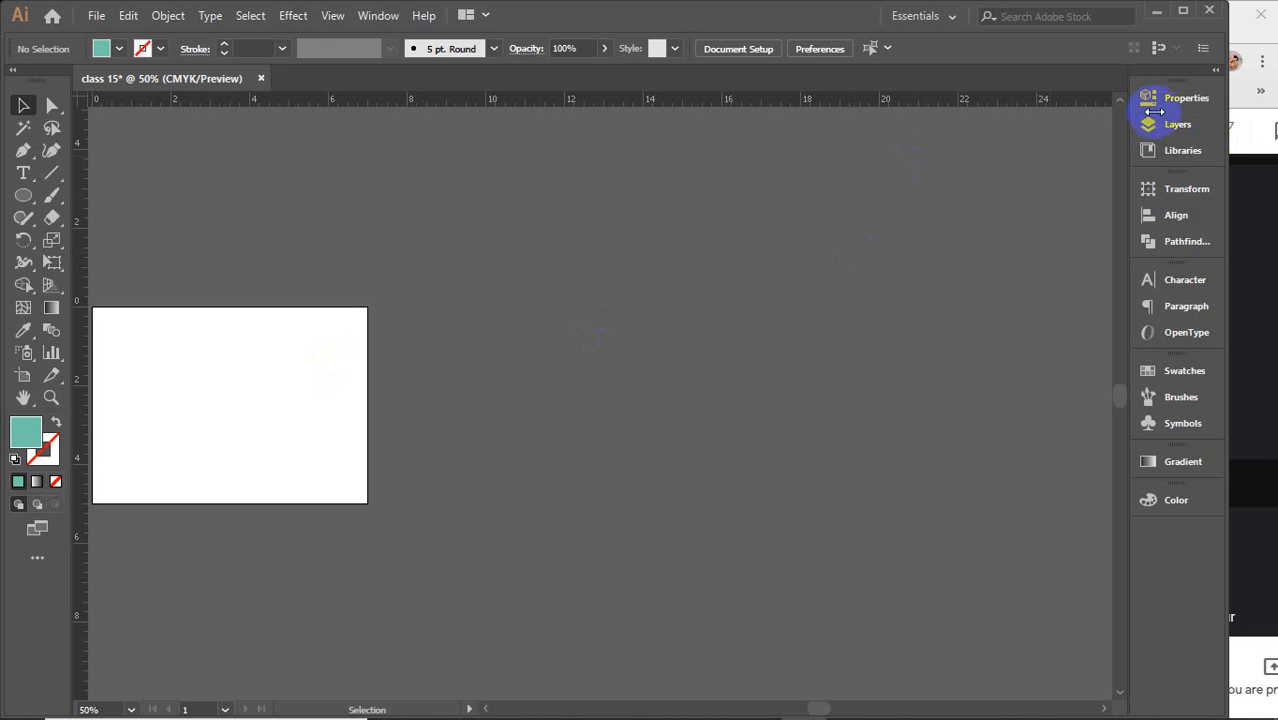
pyautogui.rightClick(455, 110)
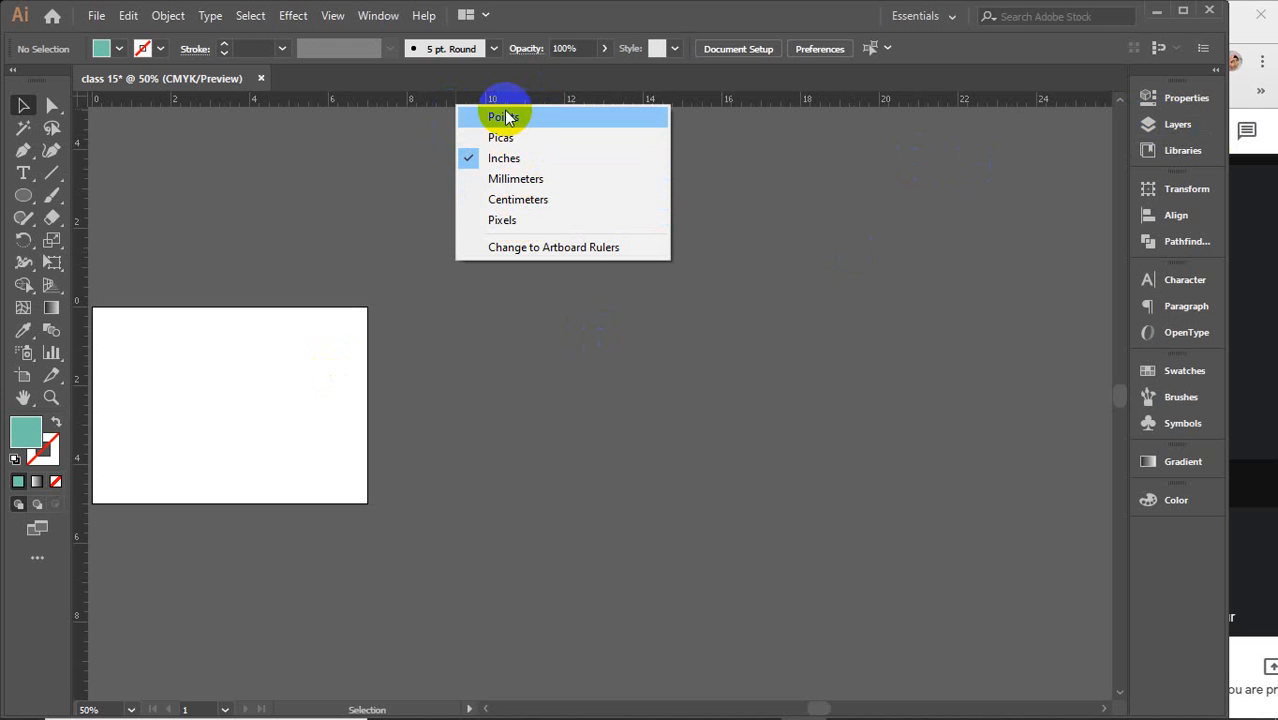
pyautogui.click(410, 103)
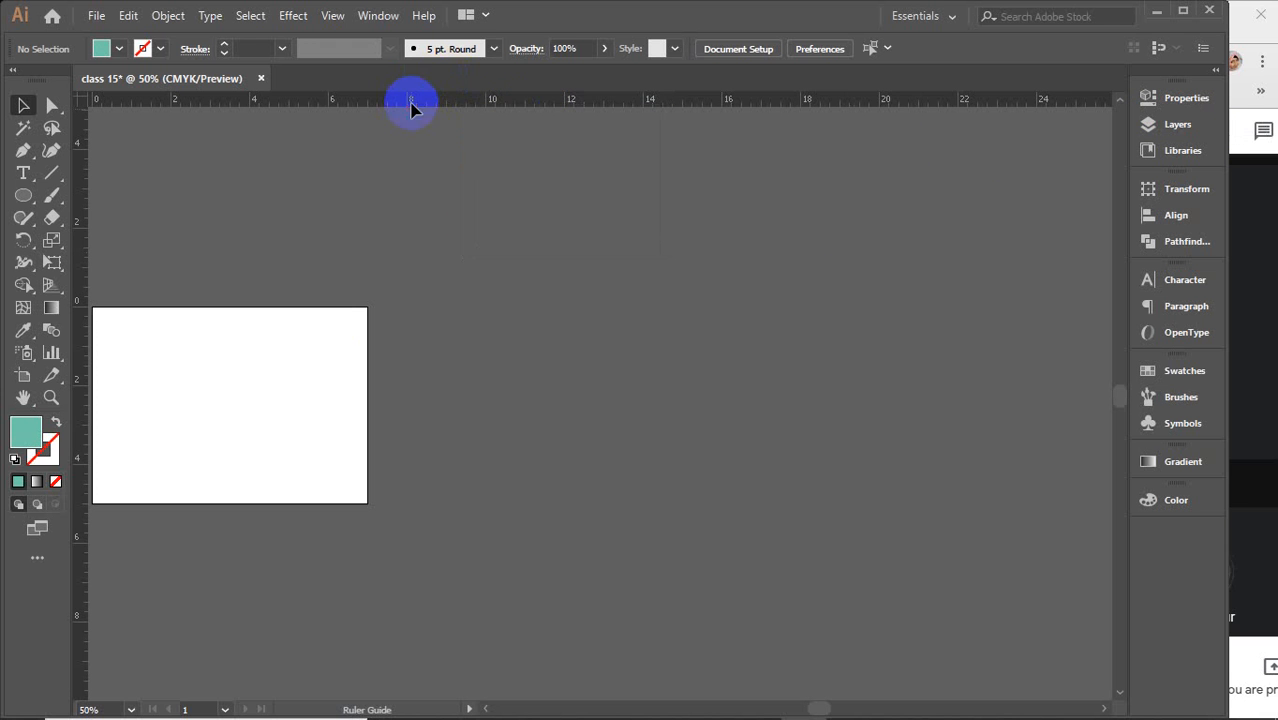
# Open the document units options in the Properties panel, close them unchanged, and hide the rulers
pyautogui.click(1187, 97)
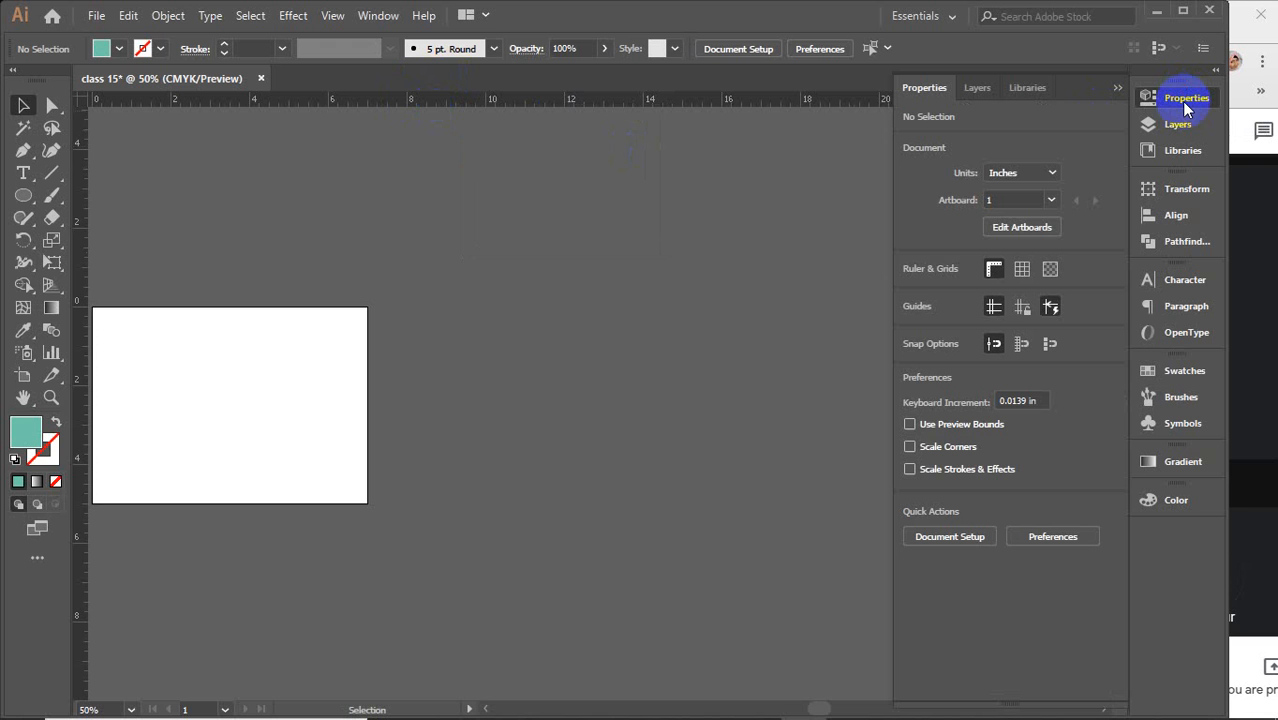
pyautogui.click(1050, 173)
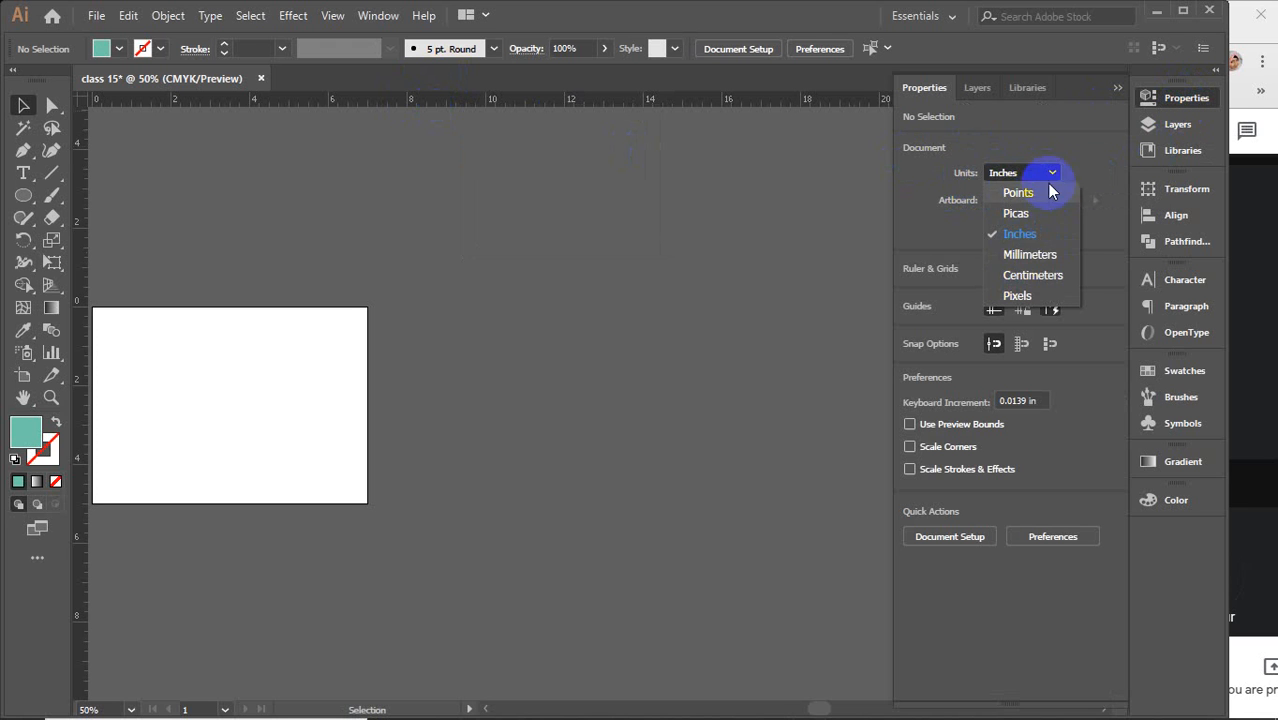
pyautogui.click(958, 175)
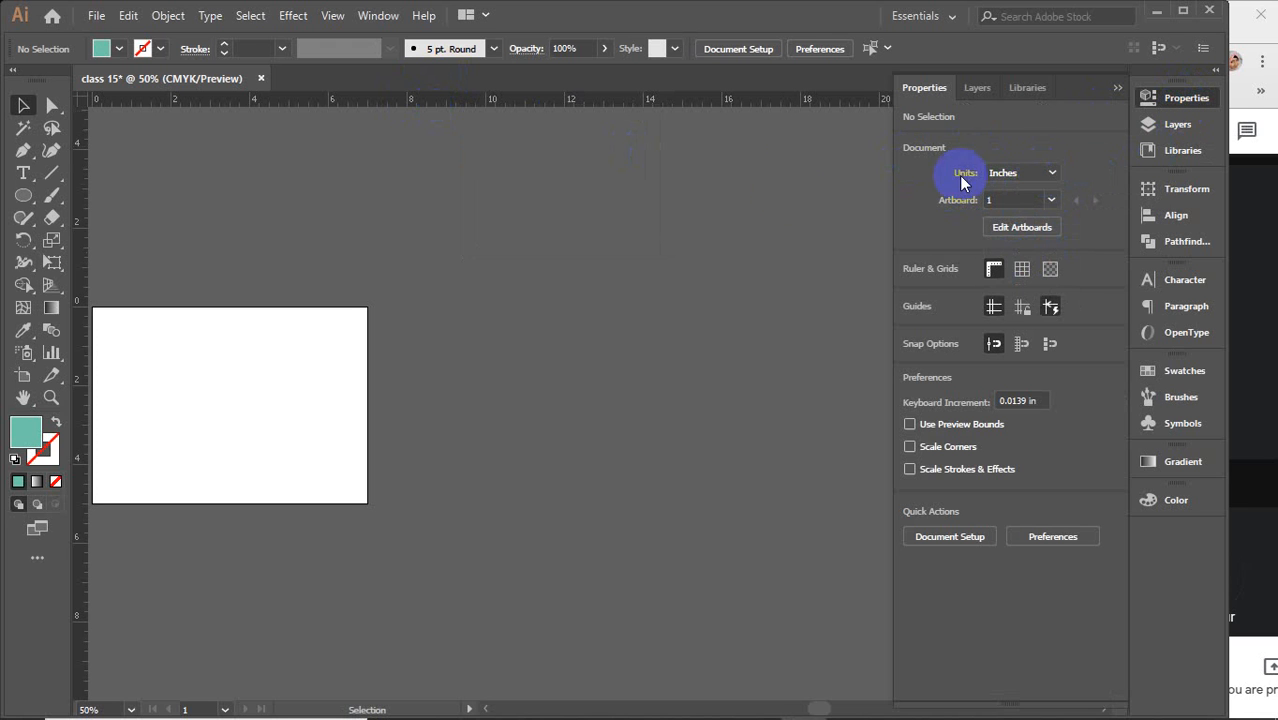
pyautogui.click(1118, 88)
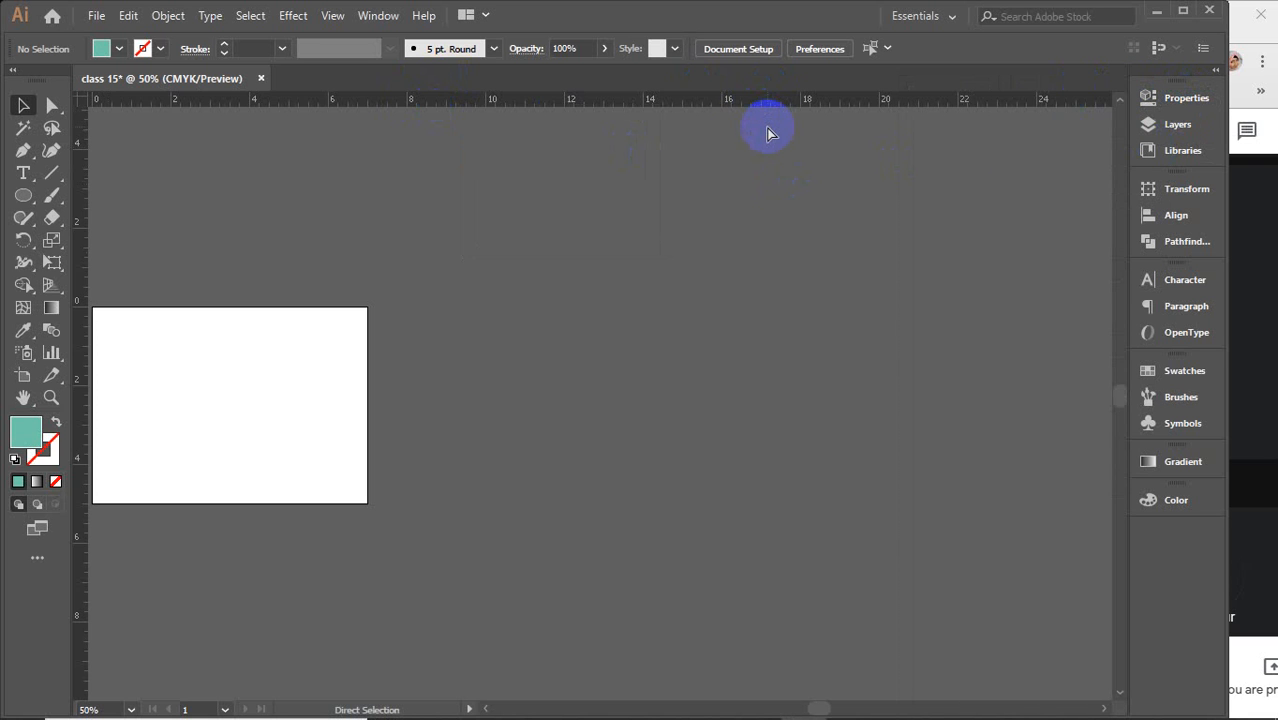
pyautogui.hotkey('ctrl', 'r')
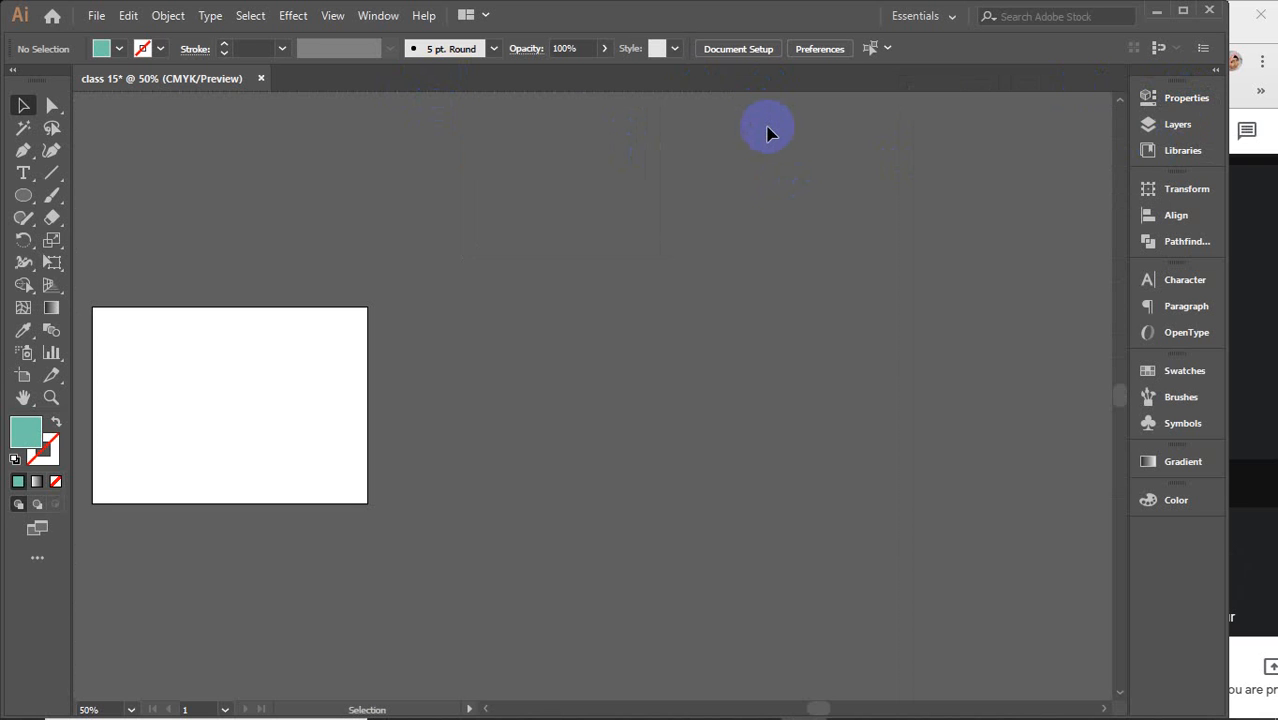
# Zoom in to 150% and draw an open curved path of several smooth anchors with the Pen tool
pyautogui.click(312, 412)
pyautogui.click(370, 380)
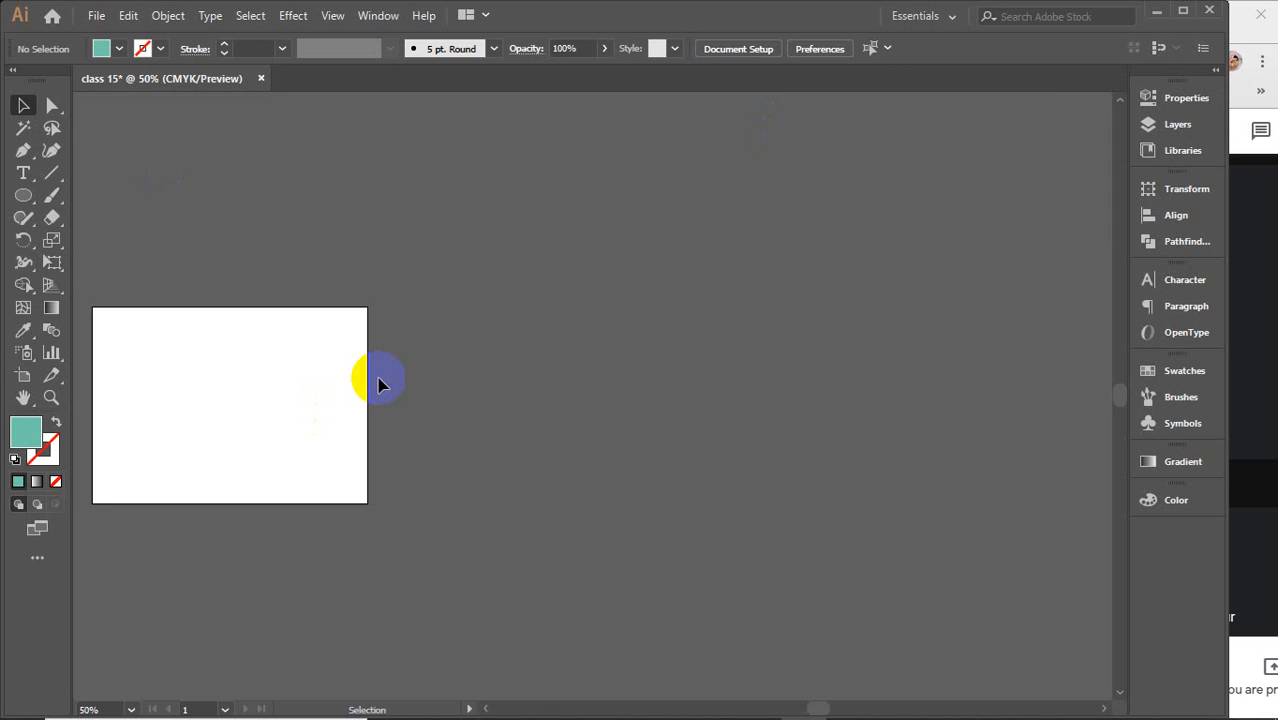
pyautogui.scroll(3, 613, 502)
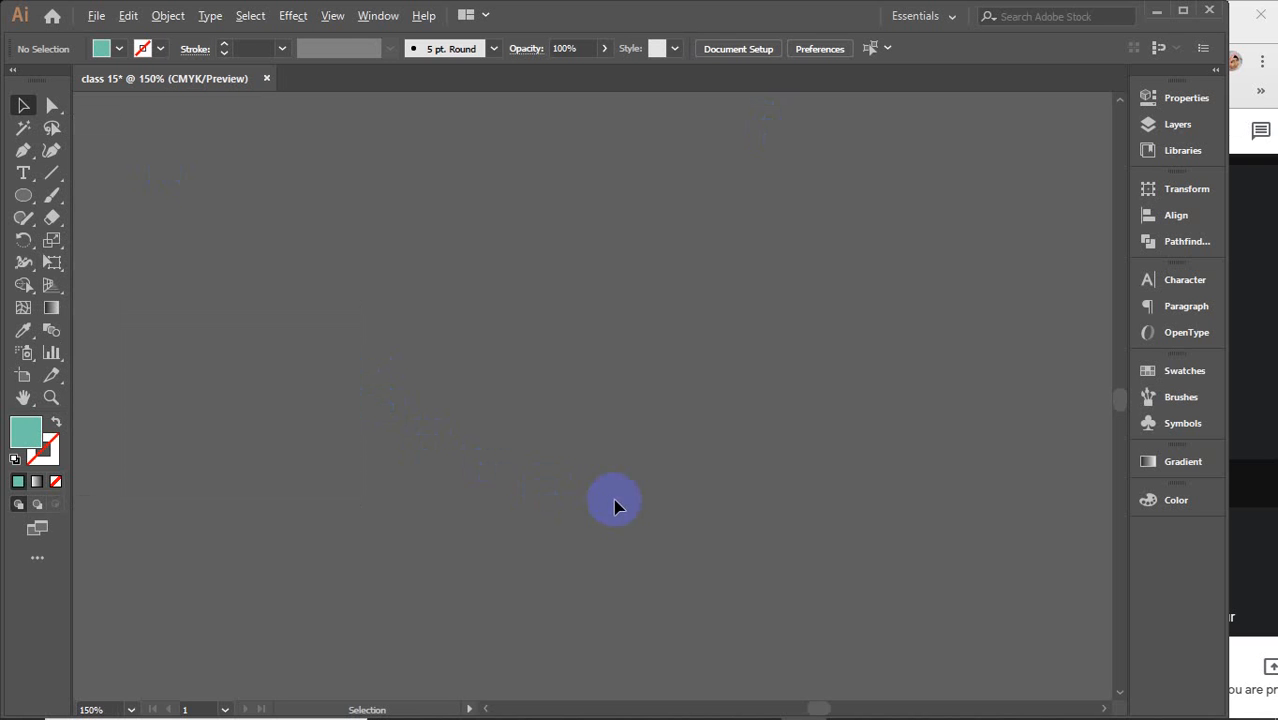
pyautogui.moveTo(646, 441)
pyautogui.mouseDown()
pyautogui.moveTo(551, 496)
pyautogui.moveTo(537, 537)
pyautogui.mouseUp()
pyautogui.click(23, 150)
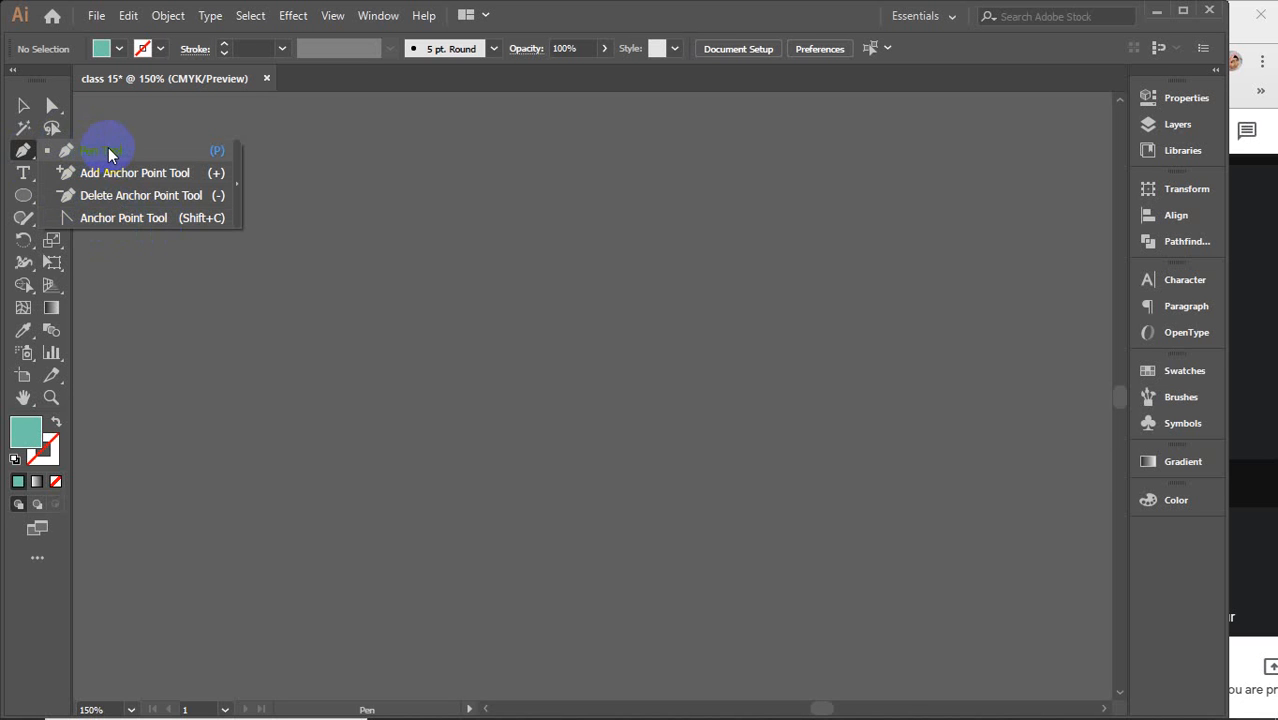
pyautogui.click(24, 155)
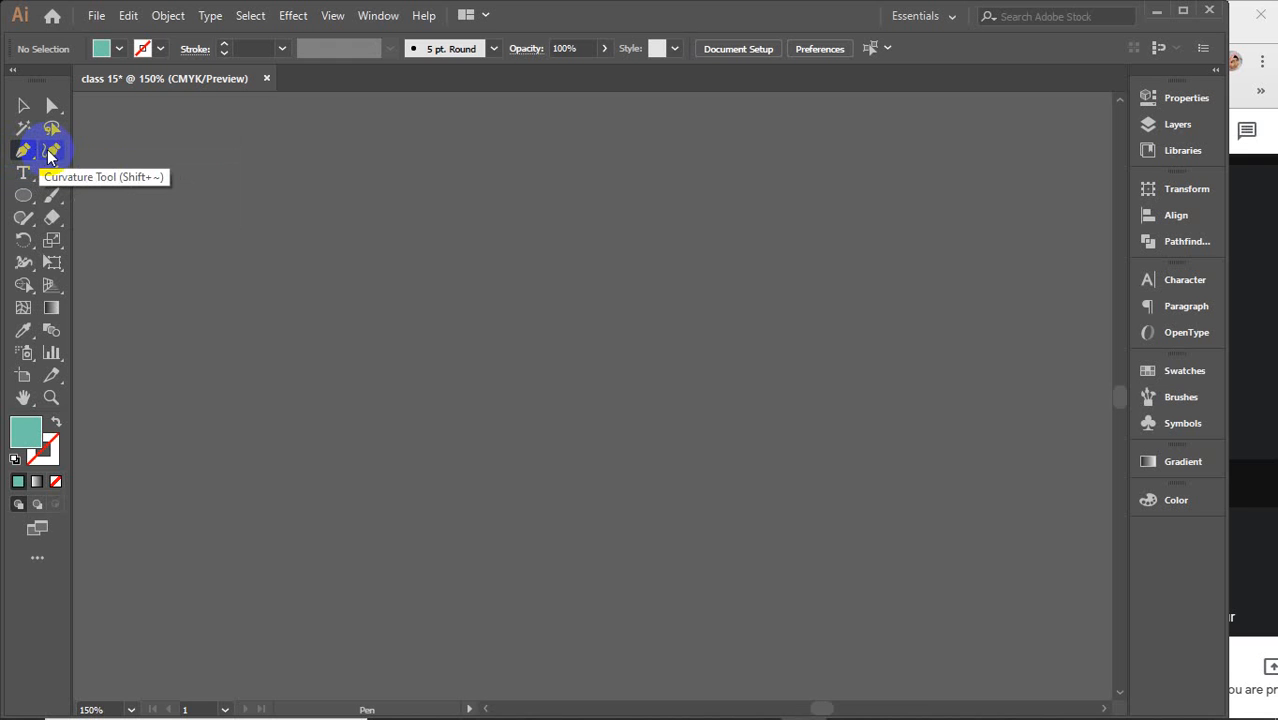
pyautogui.click(23, 150)
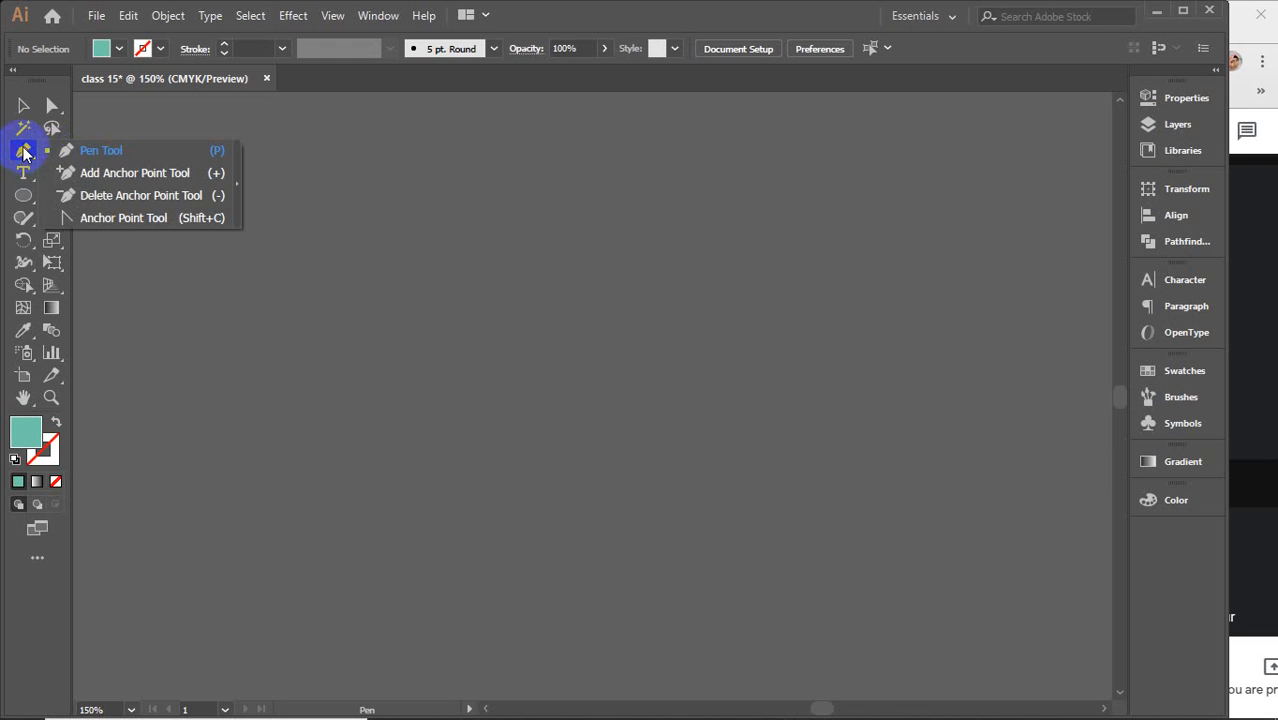
pyautogui.click(110, 160)
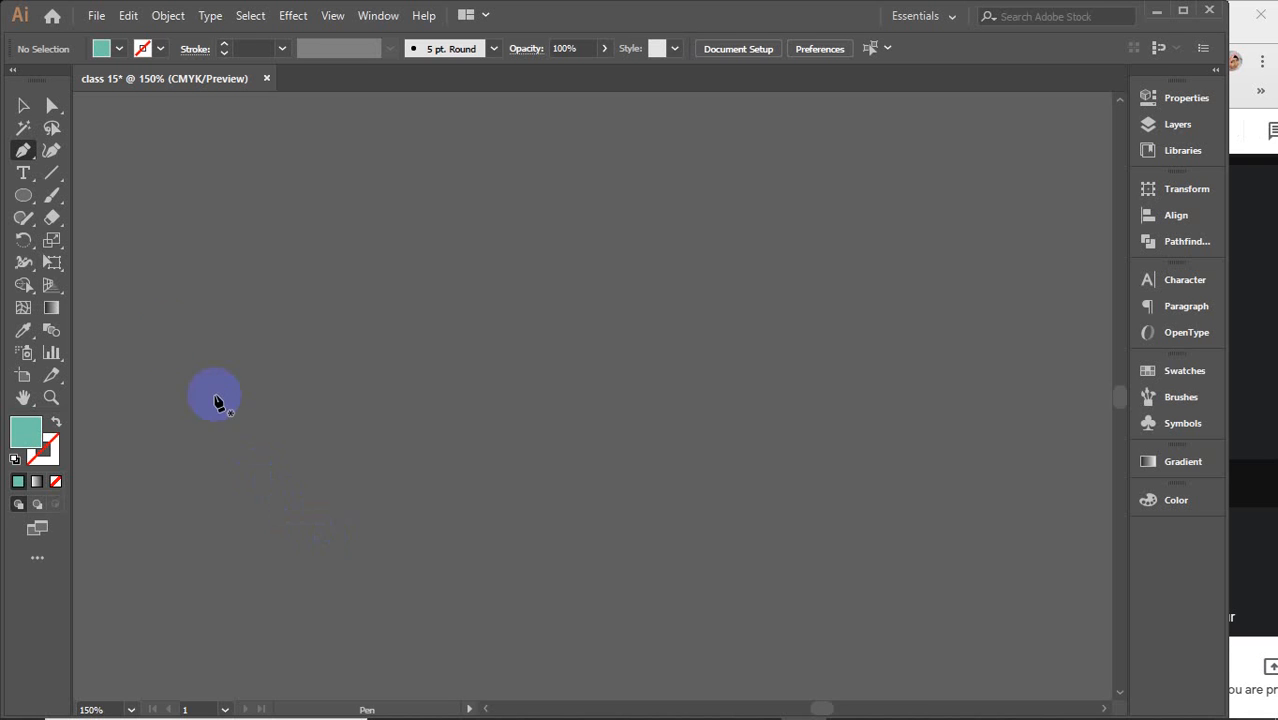
pyautogui.click(273, 466)
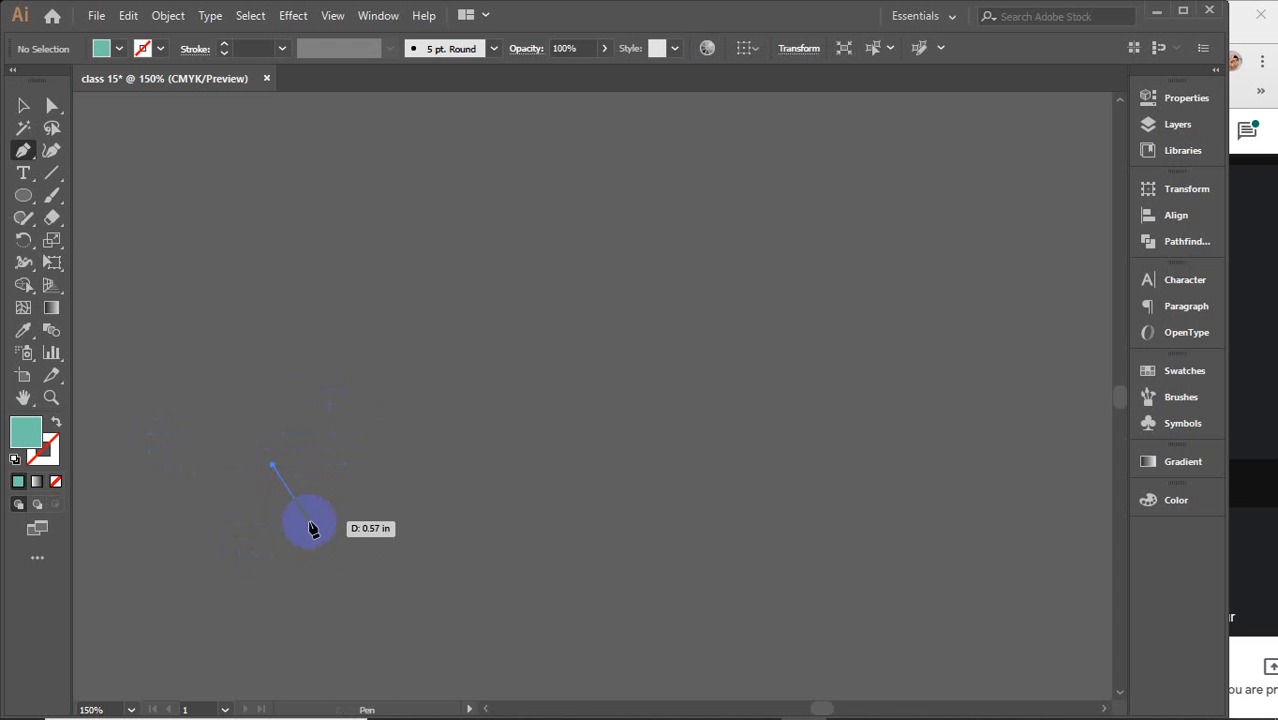
pyautogui.moveTo(463, 329); pyautogui.dragTo(528, 349)
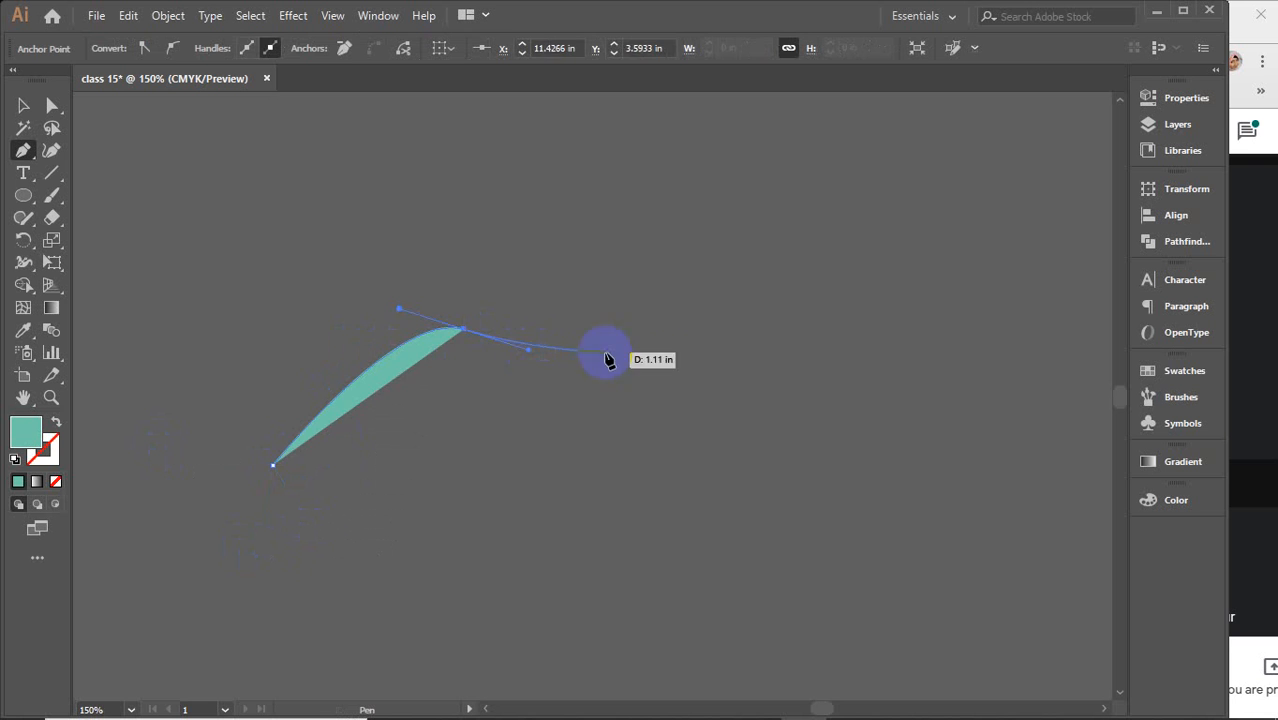
pyautogui.moveTo(694, 373); pyautogui.dragTo(770, 312)
pyautogui.moveTo(886, 270); pyautogui.dragTo(932, 370)
pyautogui.moveTo(922, 487); pyautogui.dragTo(881, 540)
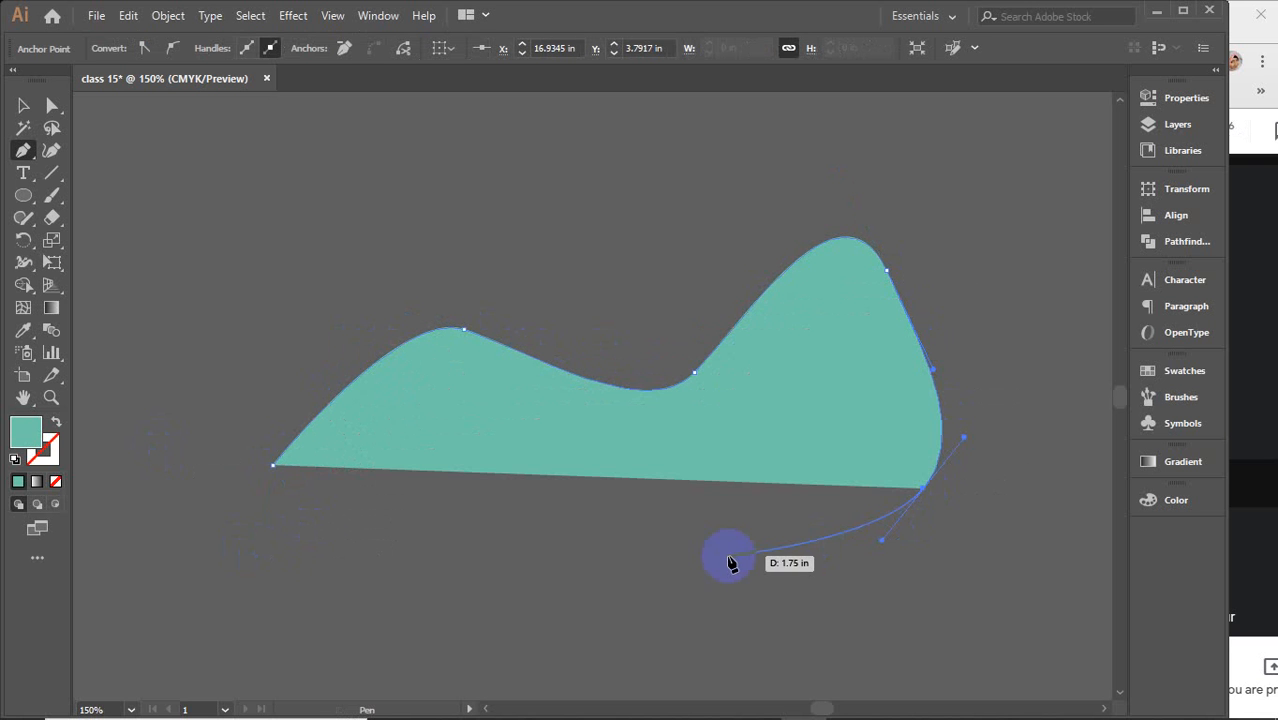
pyautogui.moveTo(1019, 260); pyautogui.dragTo(881, 124)
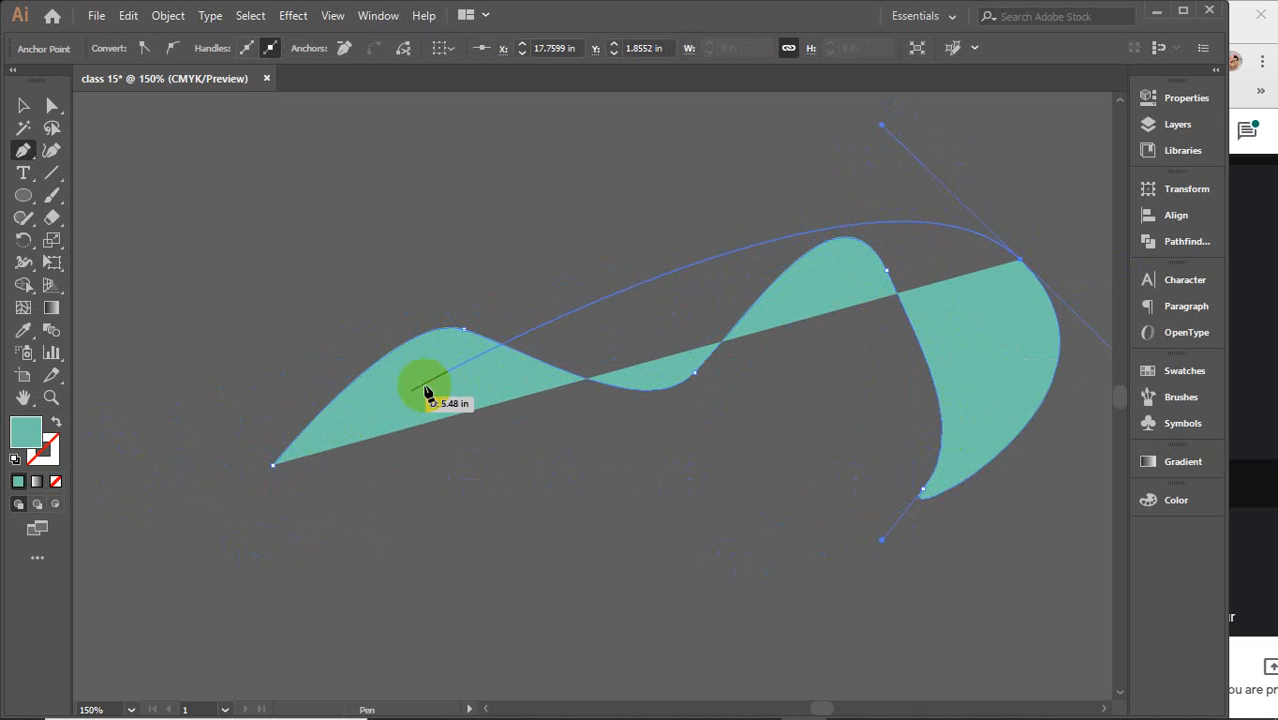
# Set the path's fill to None and close the Color panel
pyautogui.click(57, 481)
pyautogui.click(43, 450)
pyautogui.click(18, 481)
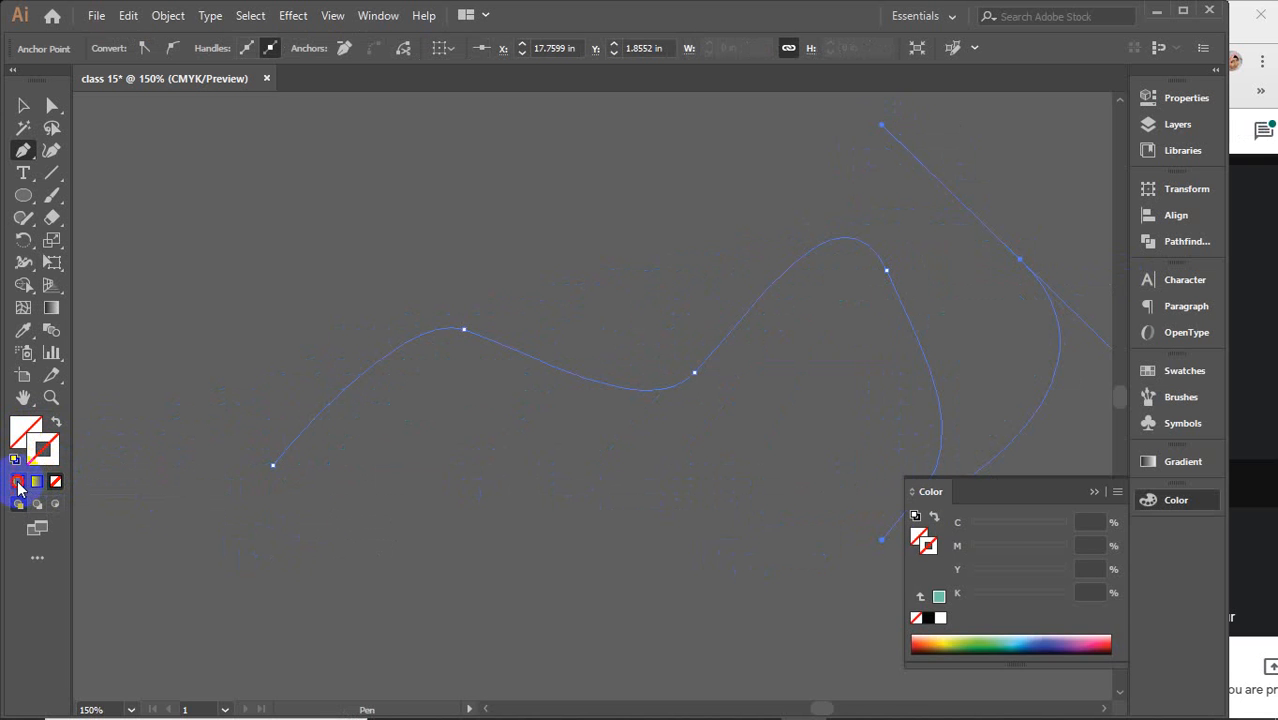
pyautogui.click(1094, 491)
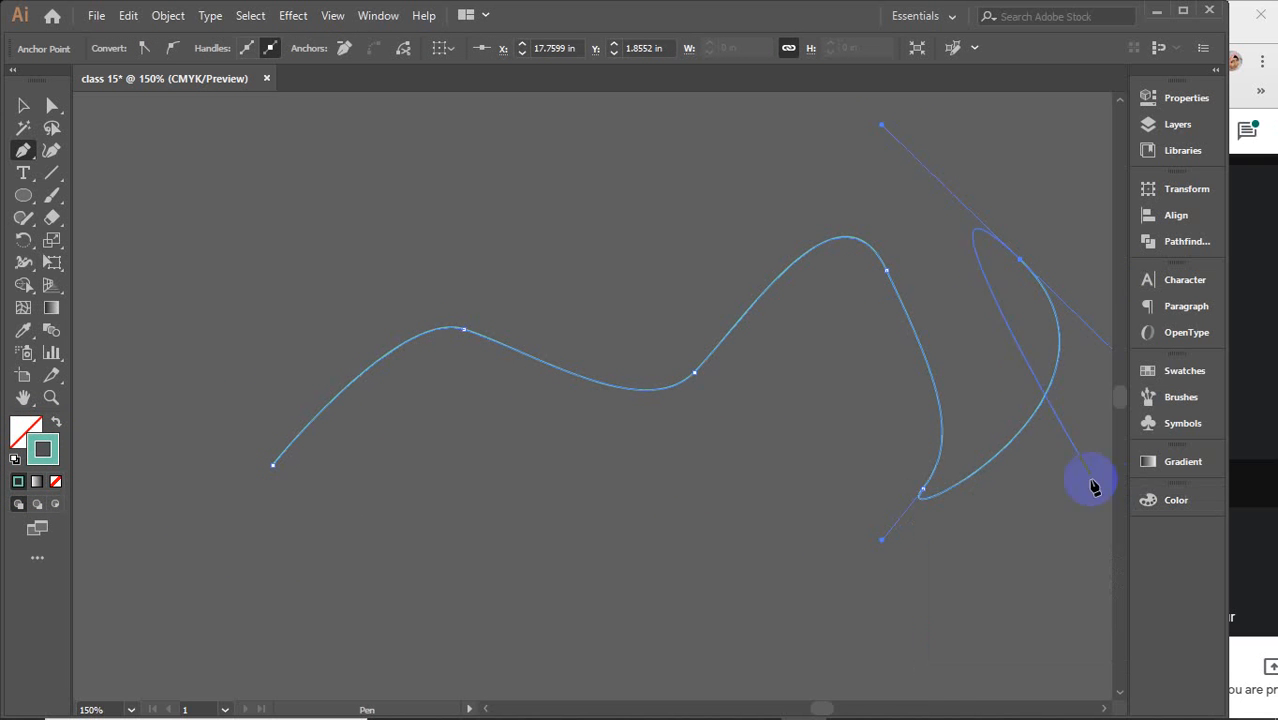
# Add two more curved anchors and close the path on its starting point
pyautogui.moveTo(721, 192); pyautogui.dragTo(594, 279)
pyautogui.moveTo(477, 187); pyautogui.dragTo(335, 194)
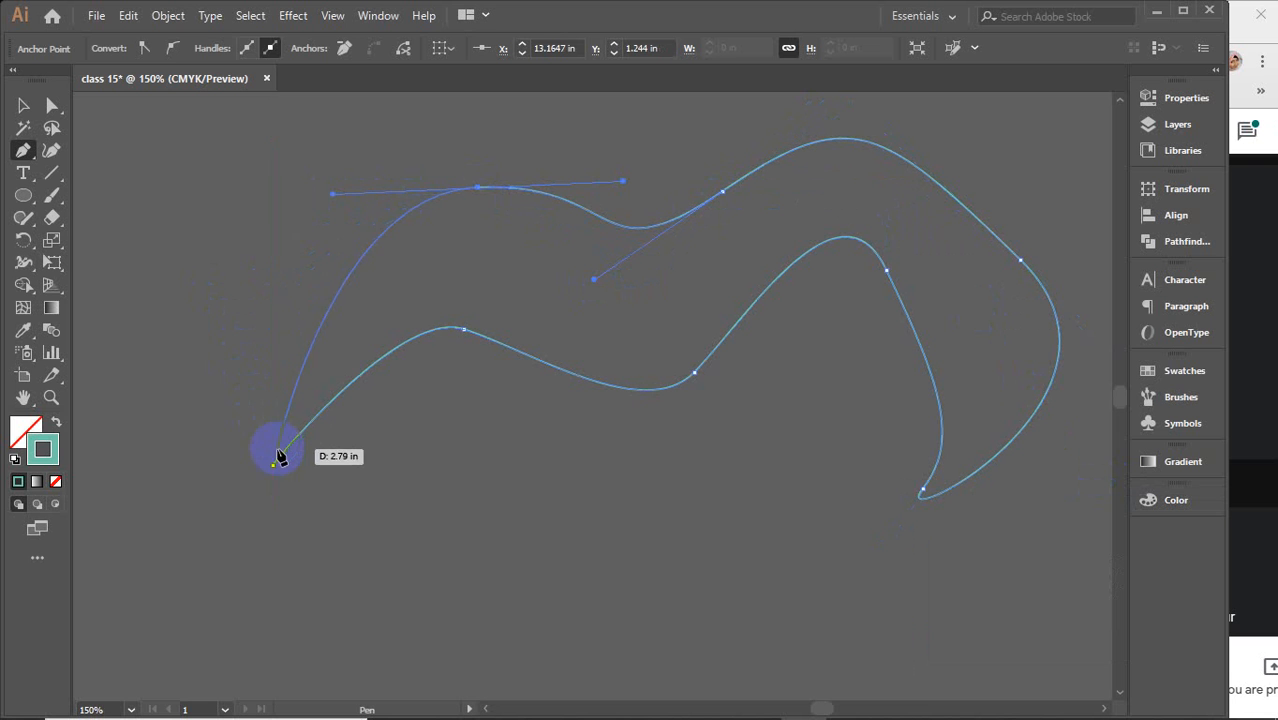
pyautogui.moveTo(272, 464); pyautogui.dragTo(445, 556)
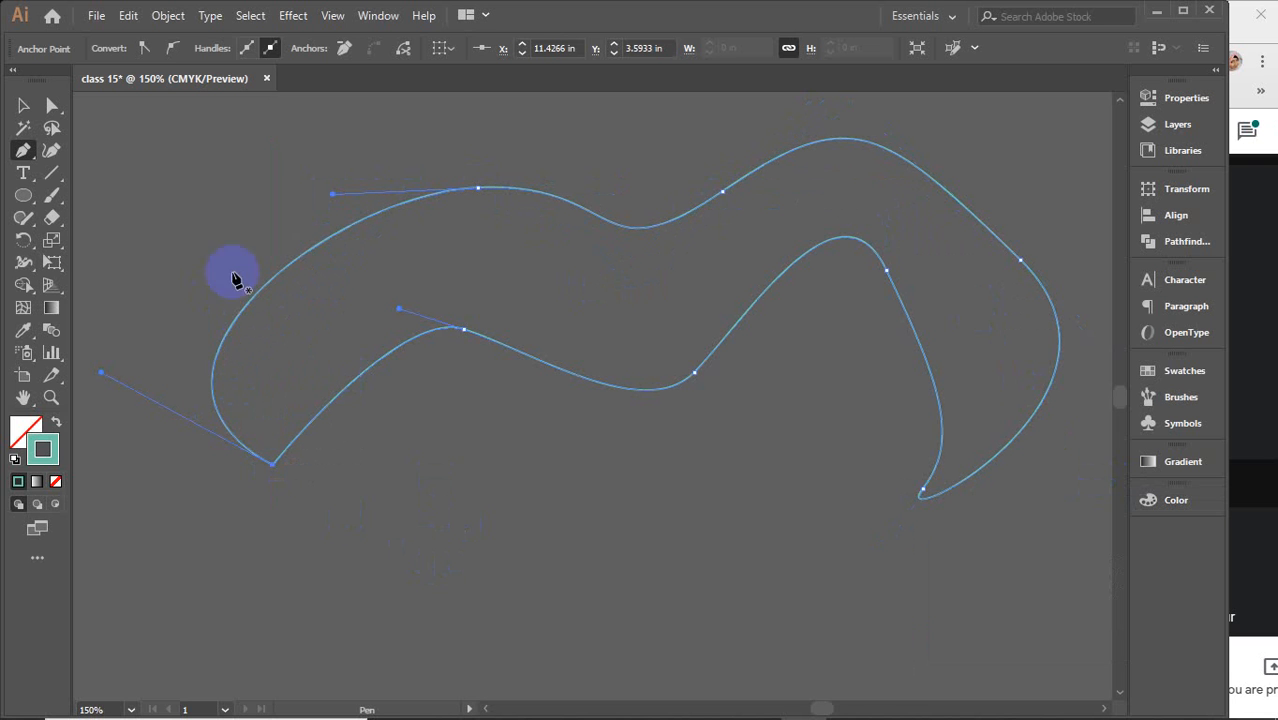
# Select the closed shape, apply the teal fill, then undo the last two changes
pyautogui.click(20, 108)
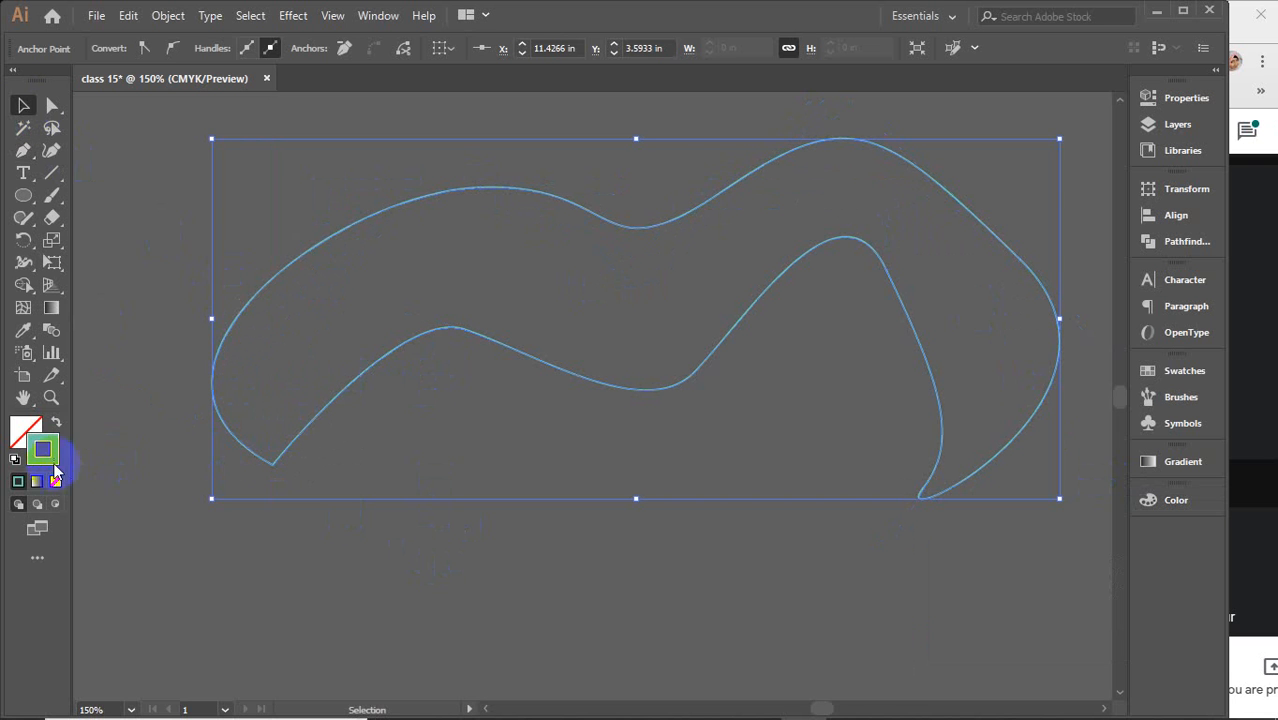
pyautogui.click(22, 440)
pyautogui.click(18, 481)
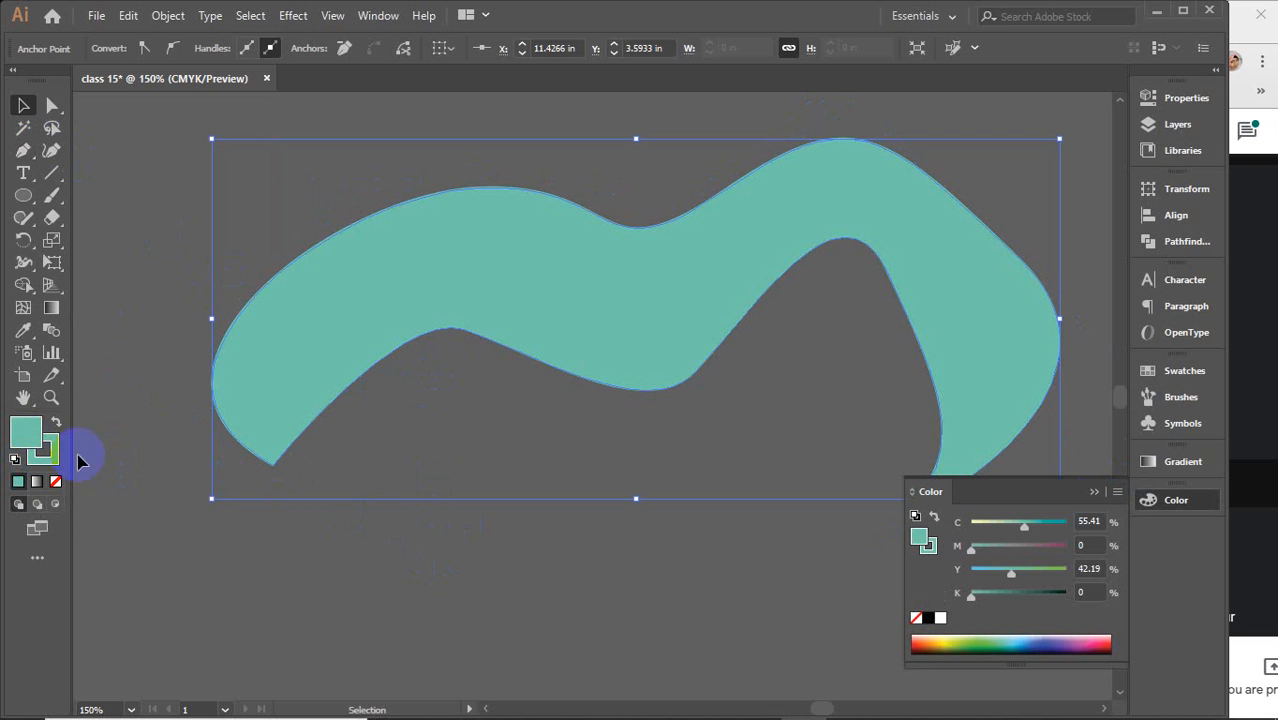
pyautogui.click(1093, 493)
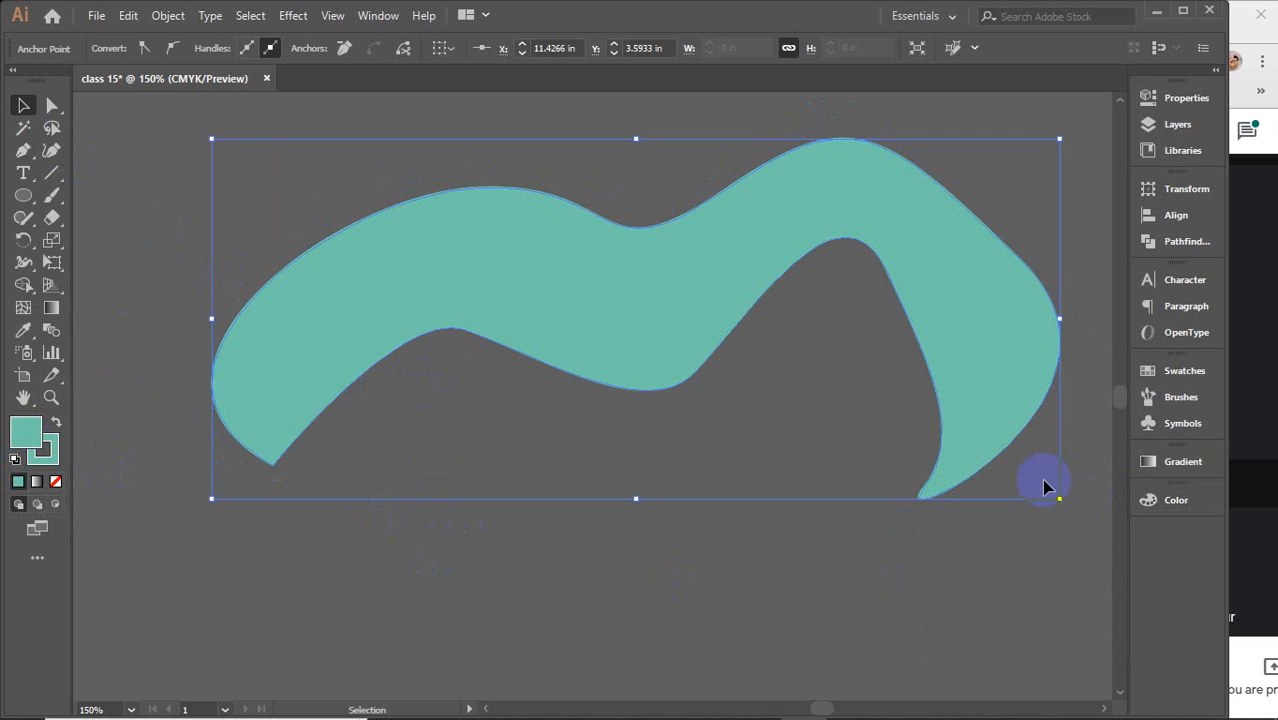
pyautogui.hotkey('ctrl', 'z')
pyautogui.hotkey('ctrl', 'z')
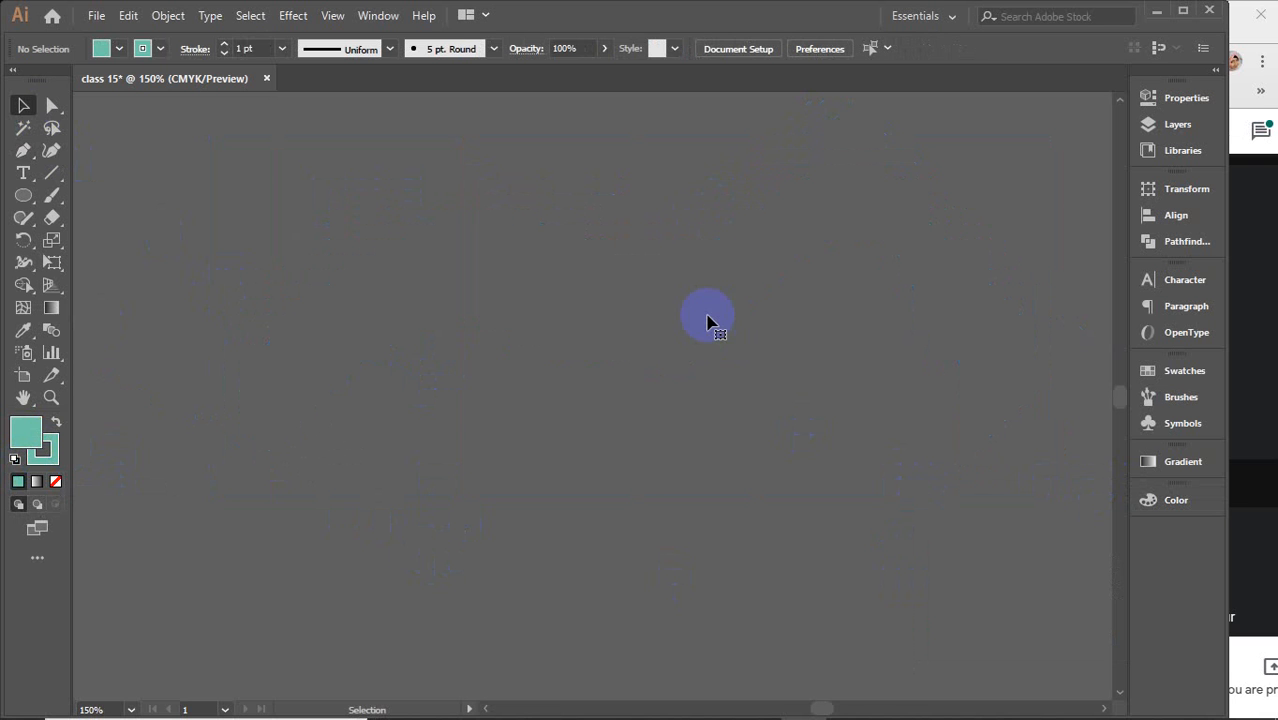
# Start a new Pen path with one curved segment and set its fill to None
pyautogui.press('p')
pyautogui.click(225, 497)
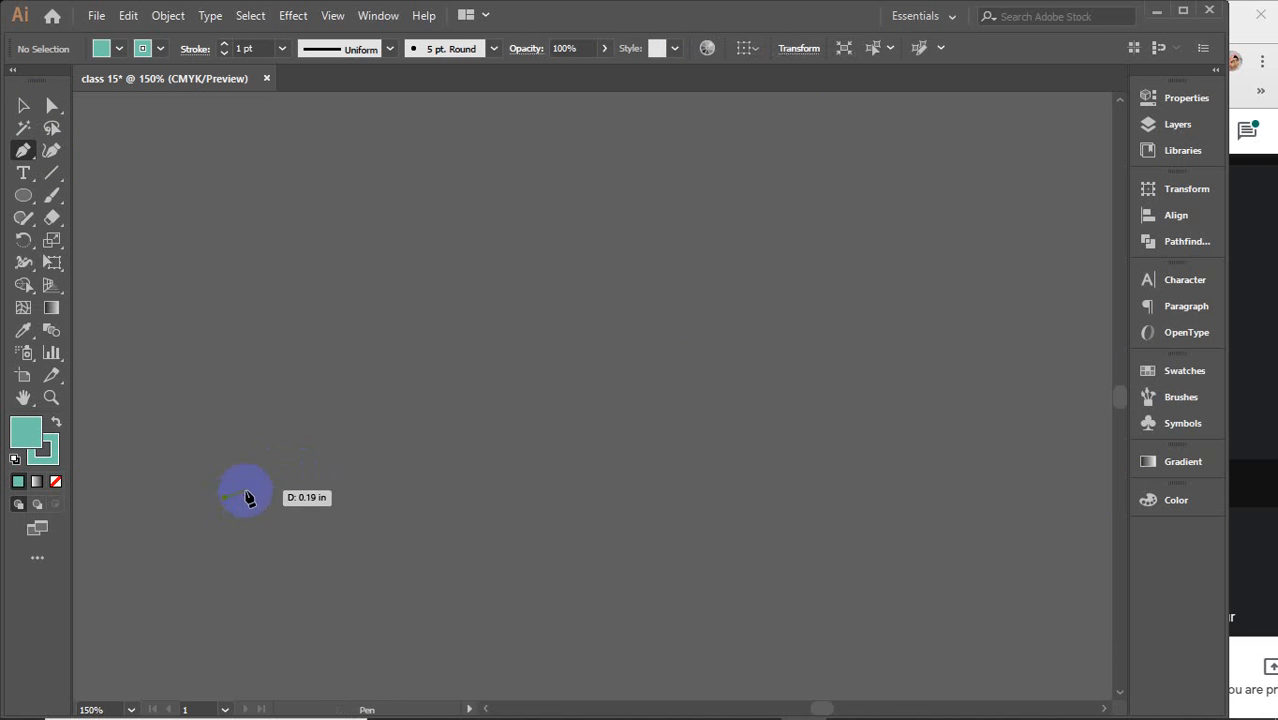
pyautogui.moveTo(371, 384); pyautogui.dragTo(545, 440)
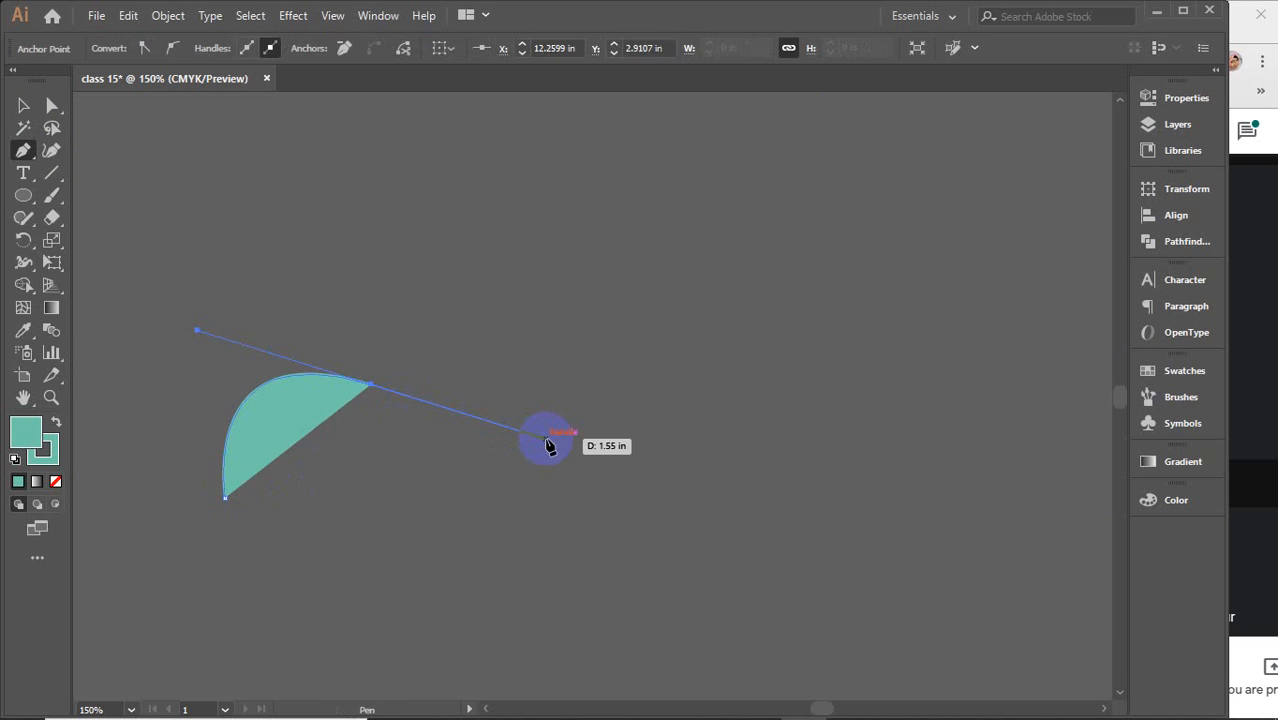
pyautogui.click(54, 484)
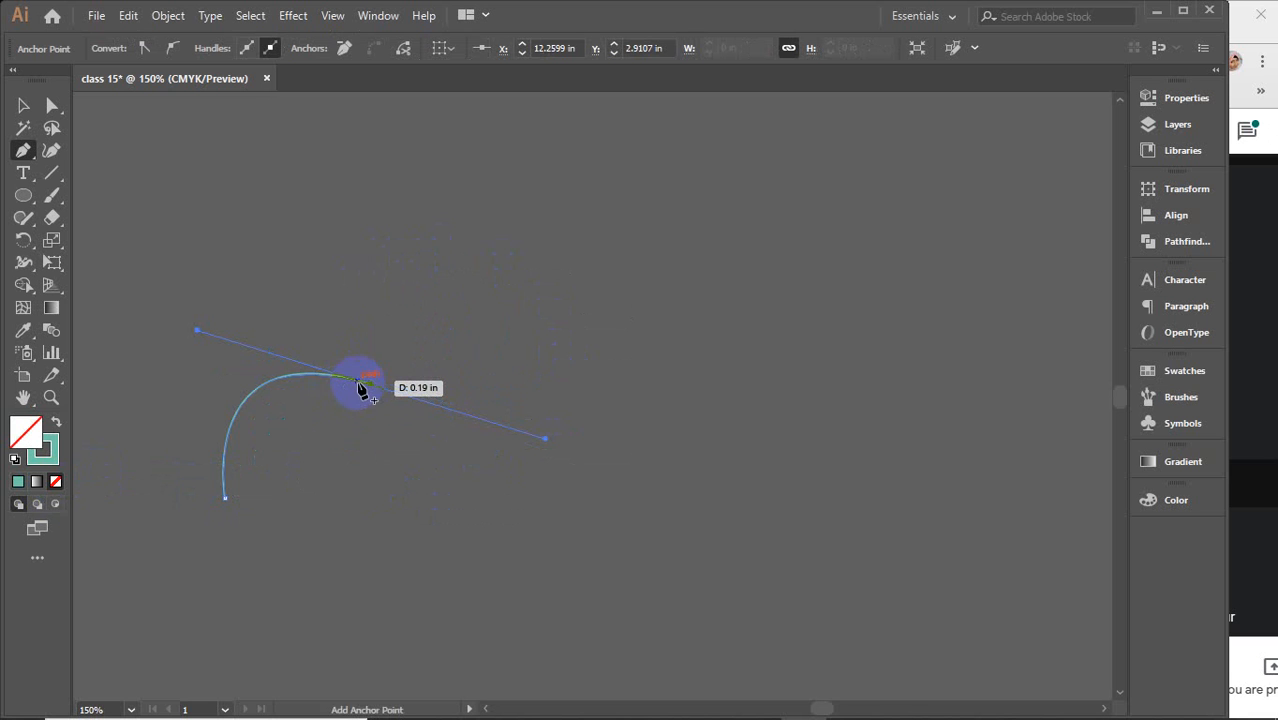
# Continue from the path's endpoint with a second scallop curve, undoing and redrawing misplaced anchors
pyautogui.click(226, 496)
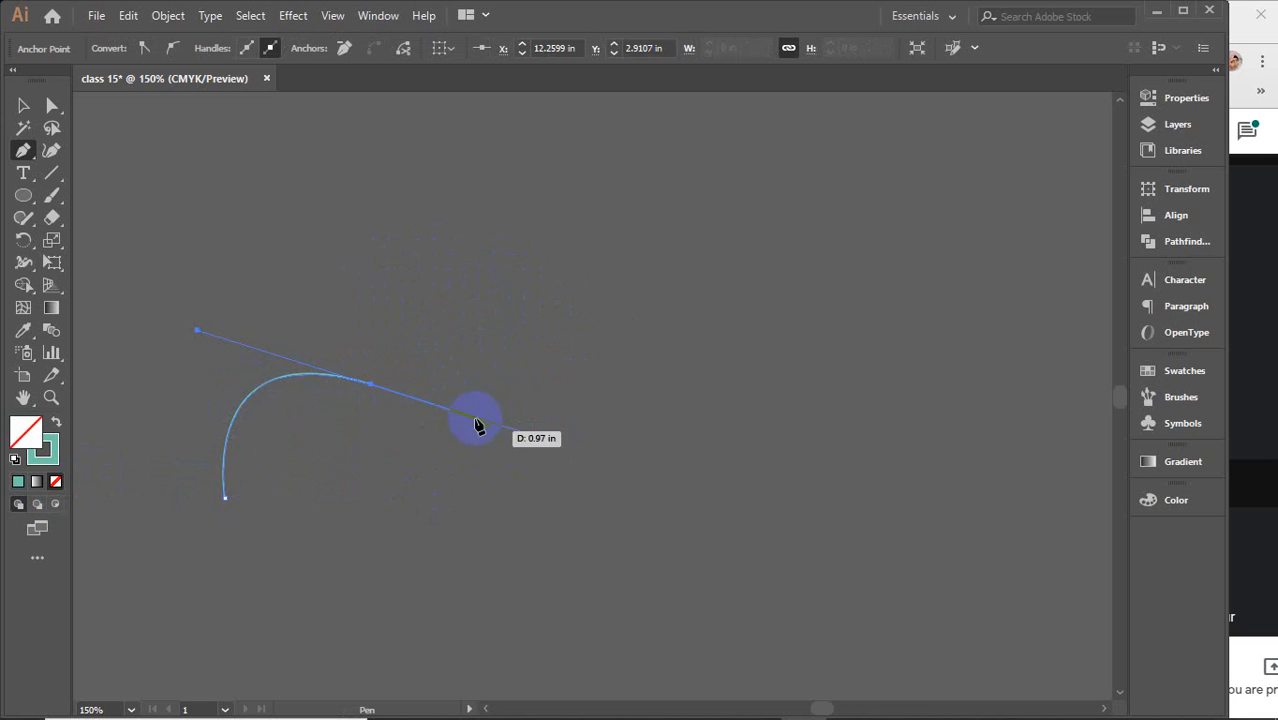
pyautogui.moveTo(536, 283); pyautogui.dragTo(736, 331)
pyautogui.hotkey('ctrl', 'z')
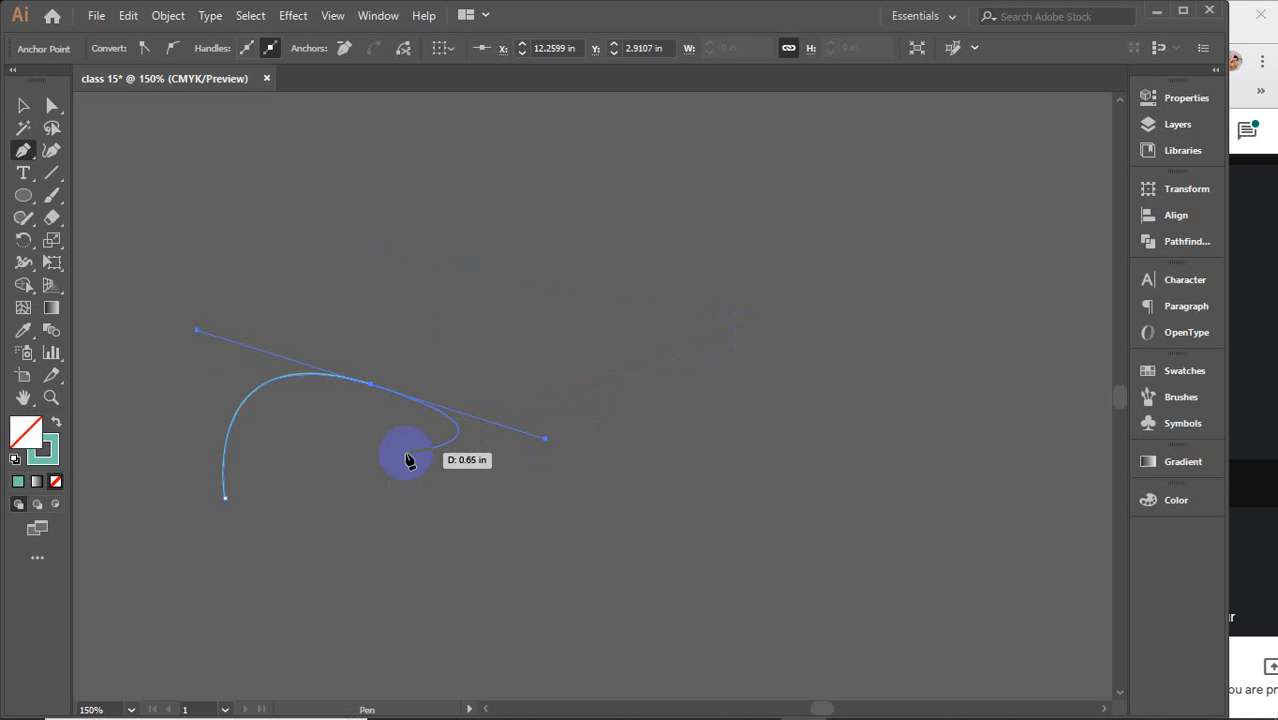
pyautogui.moveTo(408, 459); pyautogui.dragTo(452, 497)
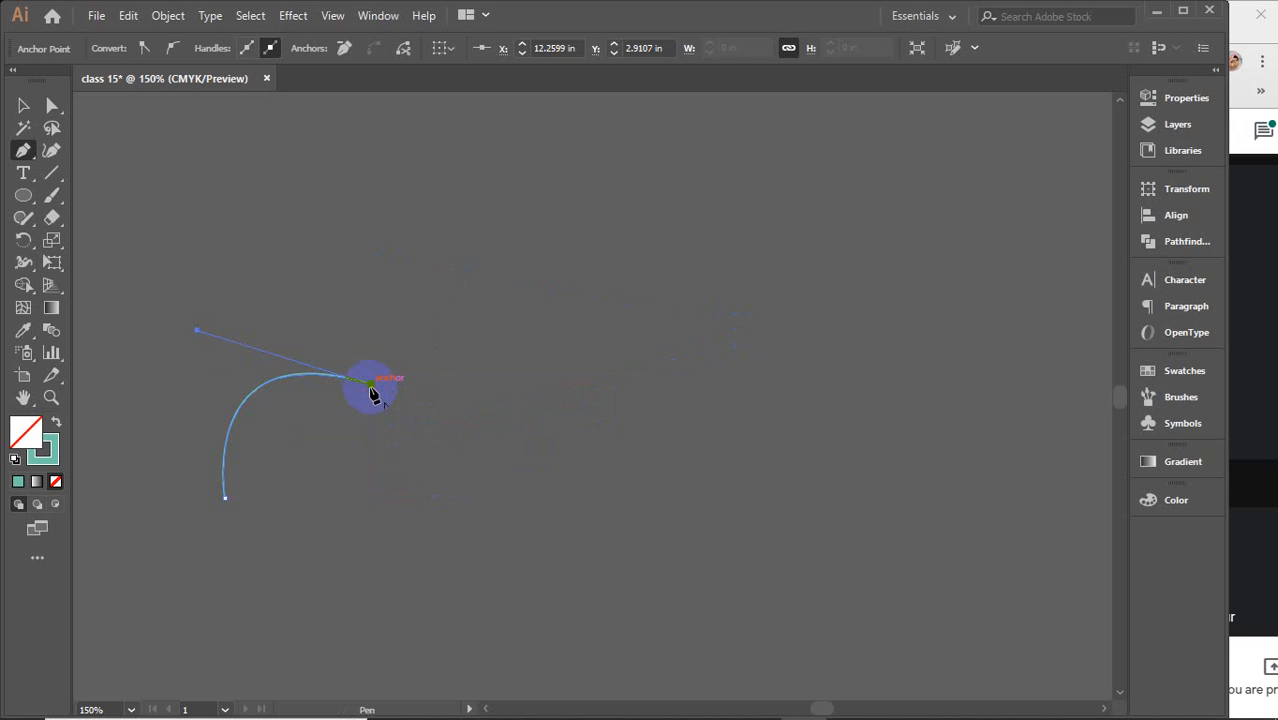
pyautogui.moveTo(372, 393); pyautogui.dragTo(565, 325)
pyautogui.moveTo(667, 358); pyautogui.dragTo(667, 385)
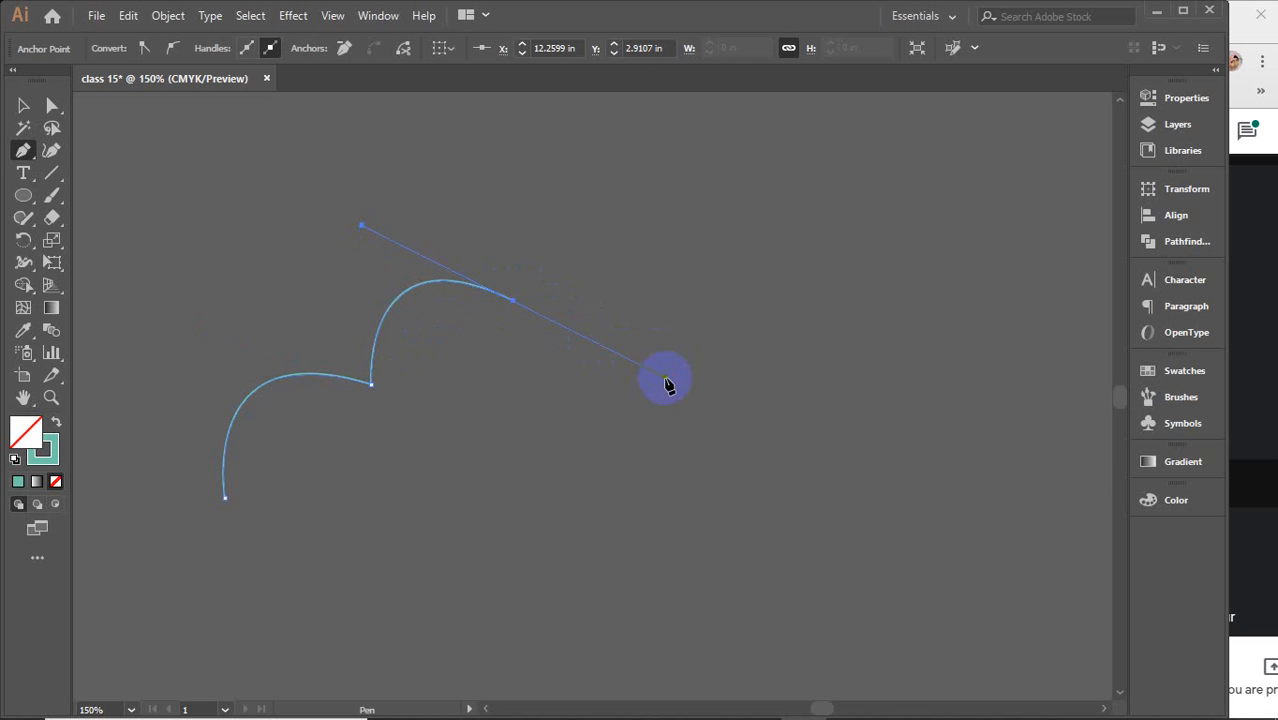
pyautogui.hotkey('ctrl', 'z')
pyautogui.moveTo(617, 346); pyautogui.dragTo(531, 305)
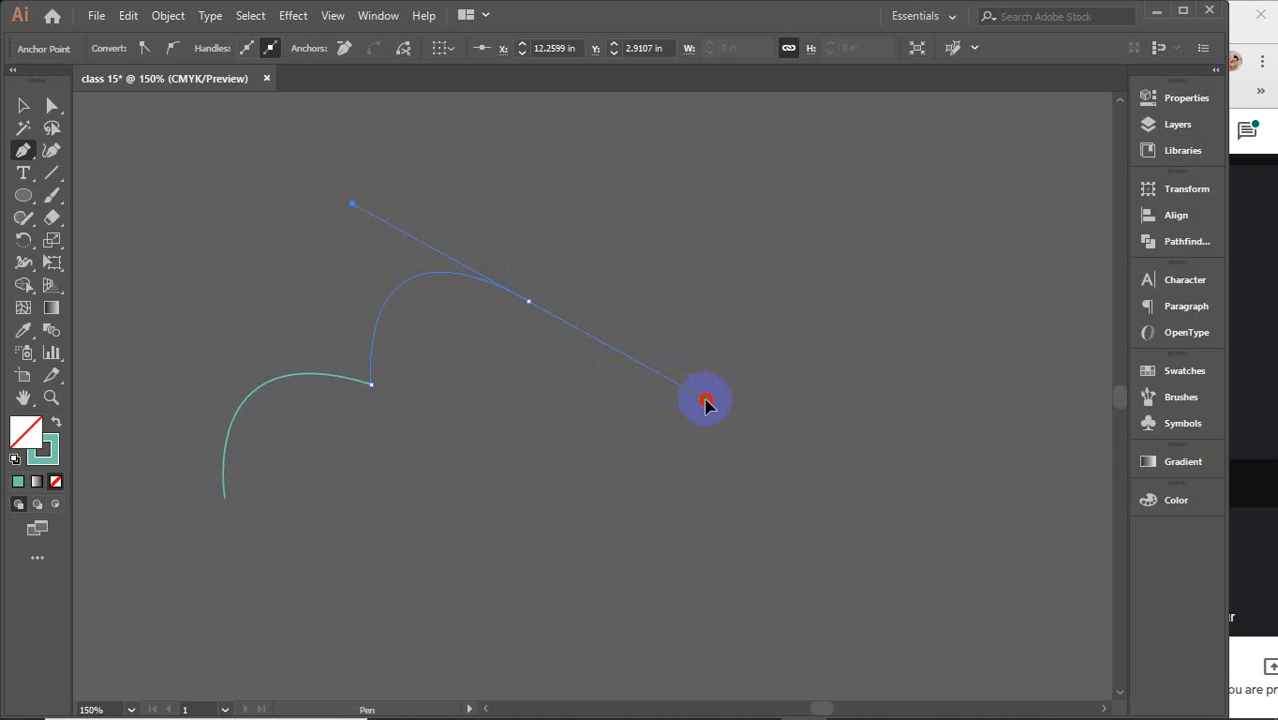
pyautogui.moveTo(707, 414); pyautogui.dragTo(740, 420)
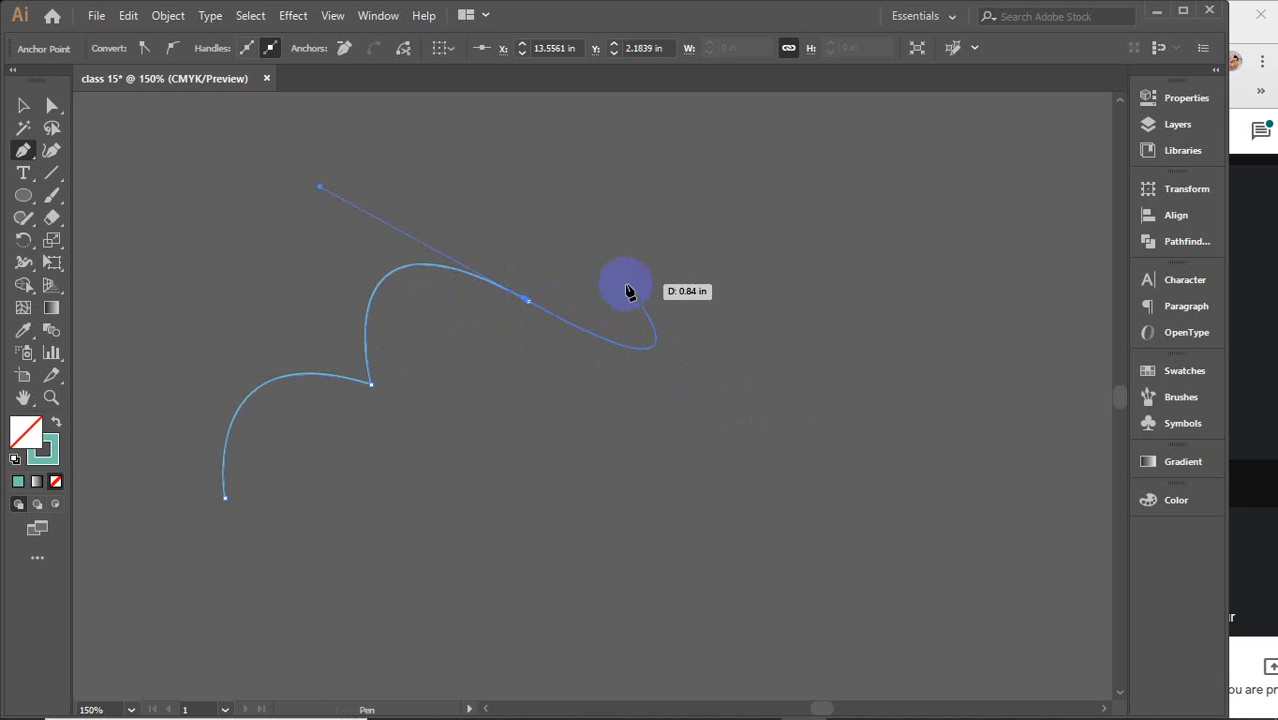
# Add two more scallop curves along the cloud's right side, converting each new anchor into a corner point
pyautogui.click(529, 302)
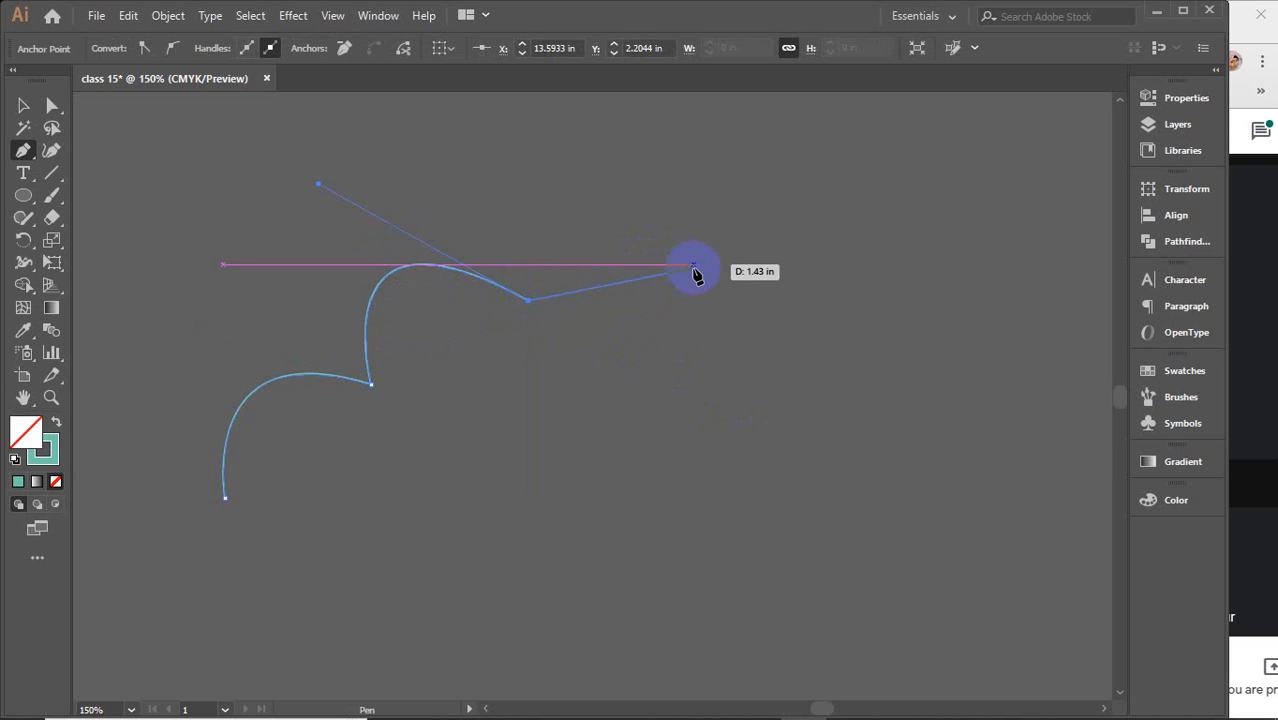
pyautogui.moveTo(694, 269); pyautogui.dragTo(805, 413)
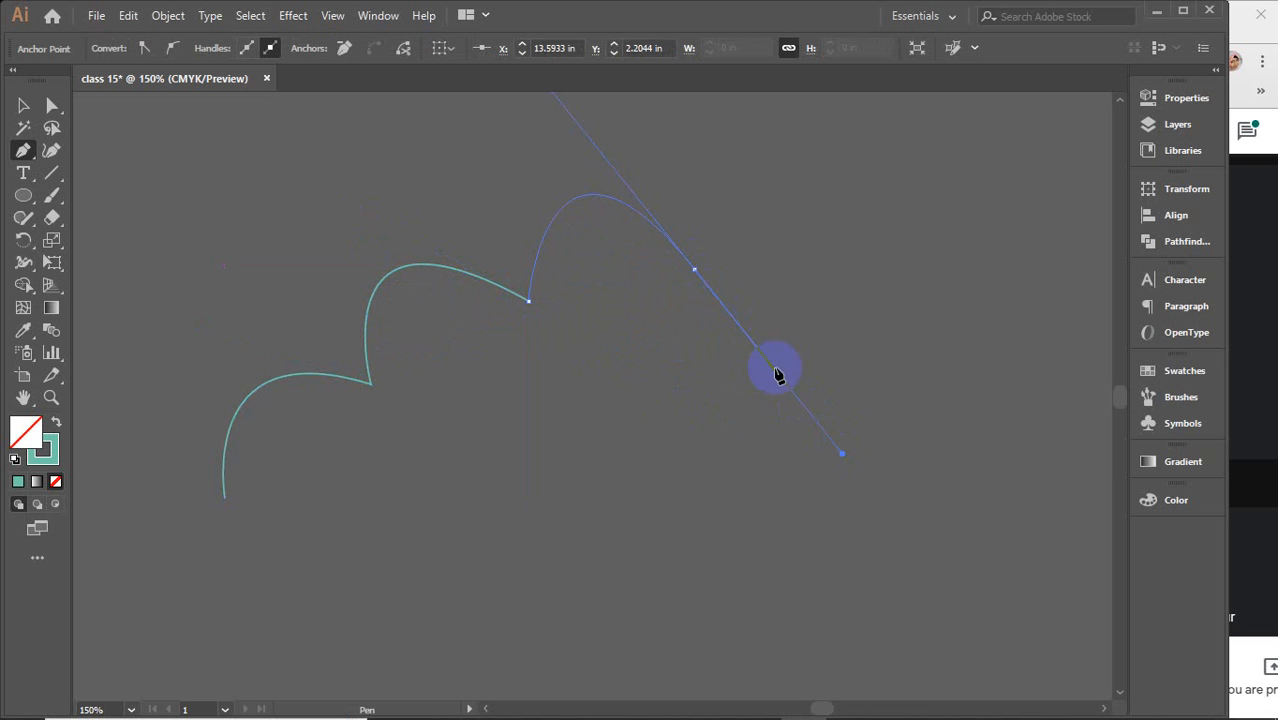
pyautogui.click(694, 271)
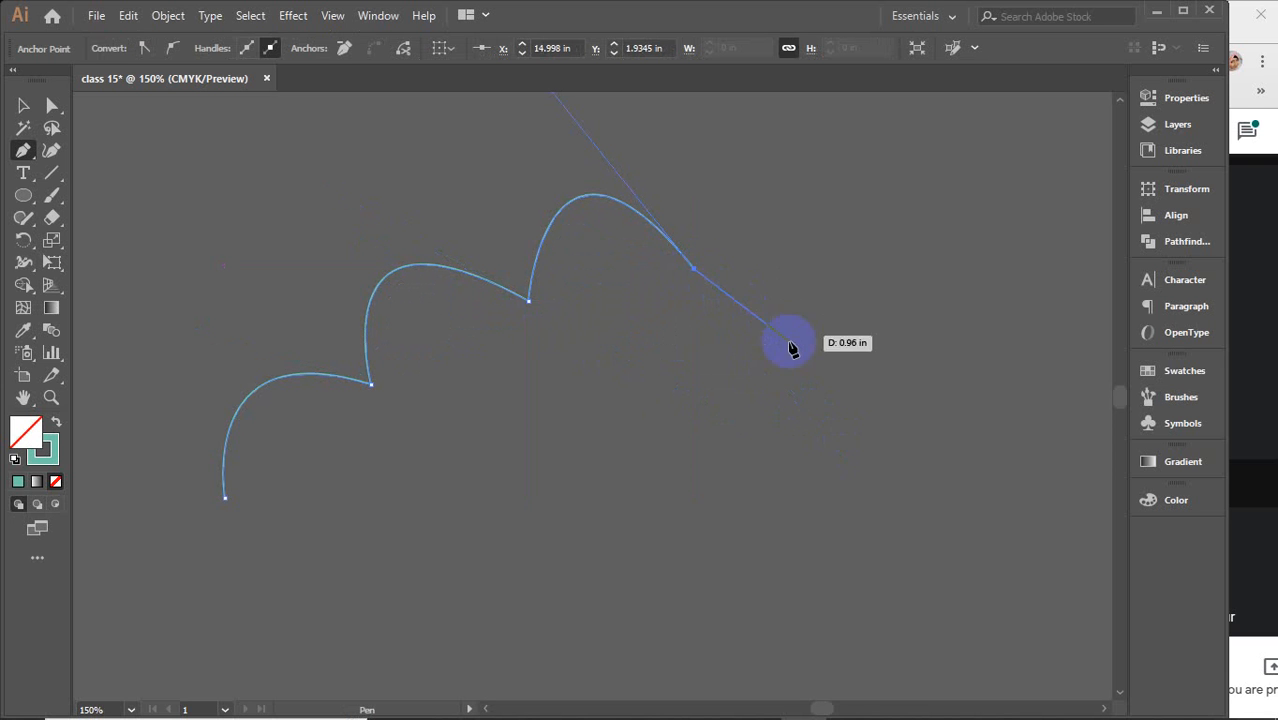
pyautogui.moveTo(824, 377); pyautogui.dragTo(702, 598)
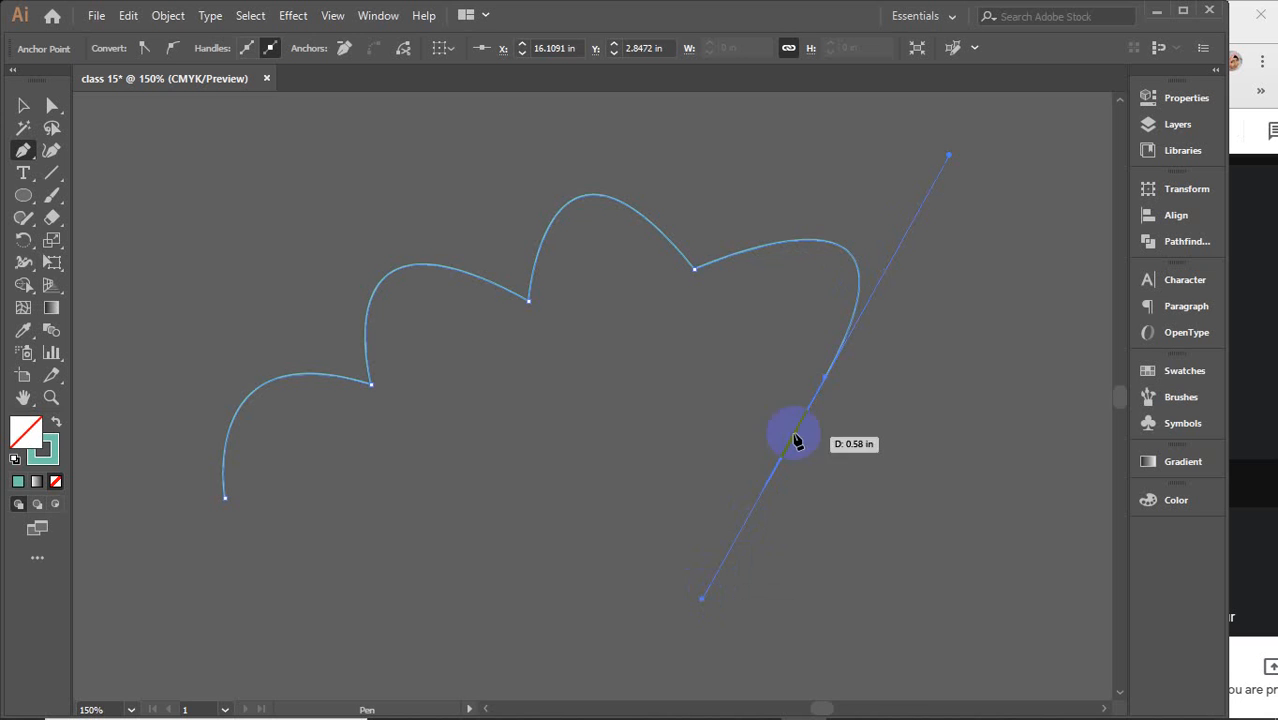
pyautogui.click(825, 380)
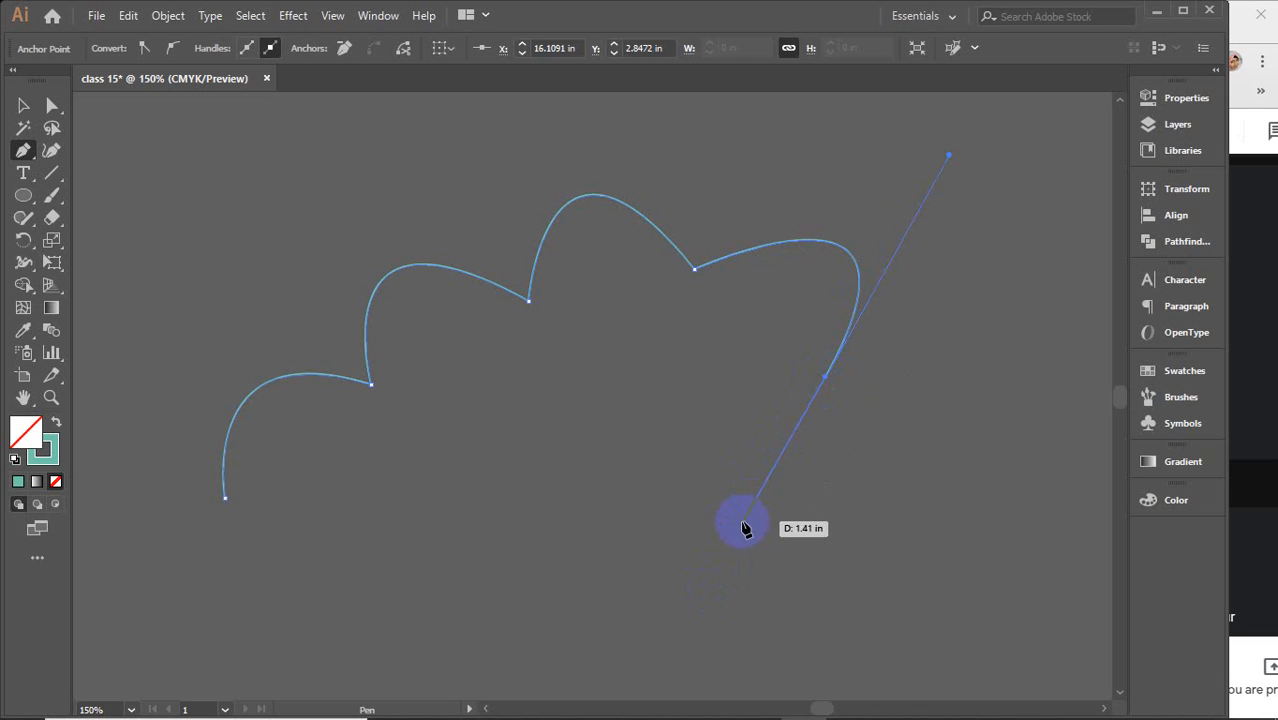
pyautogui.moveTo(592, 555); pyautogui.dragTo(455, 495)
pyautogui.click(752, 530)
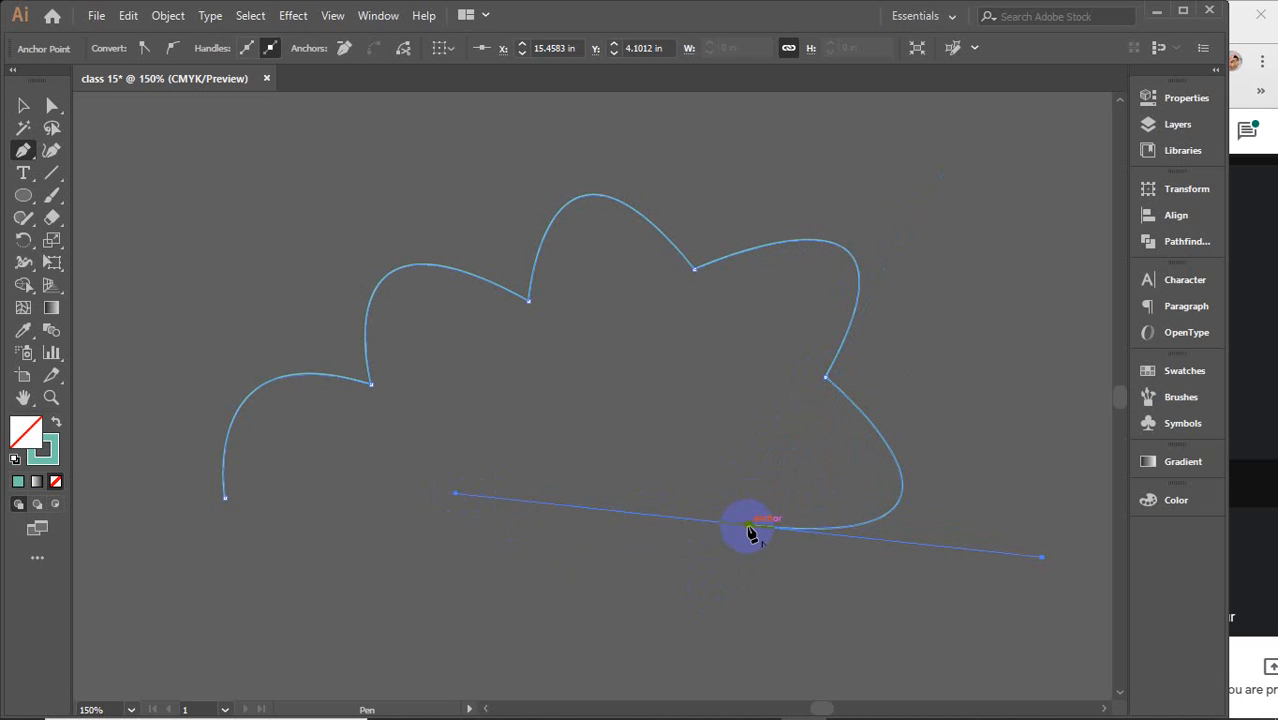
# Draw the bottom scallops and close the cloud path on its starting anchor
pyautogui.click(752, 530)
pyautogui.moveTo(580, 608); pyautogui.dragTo(500, 554)
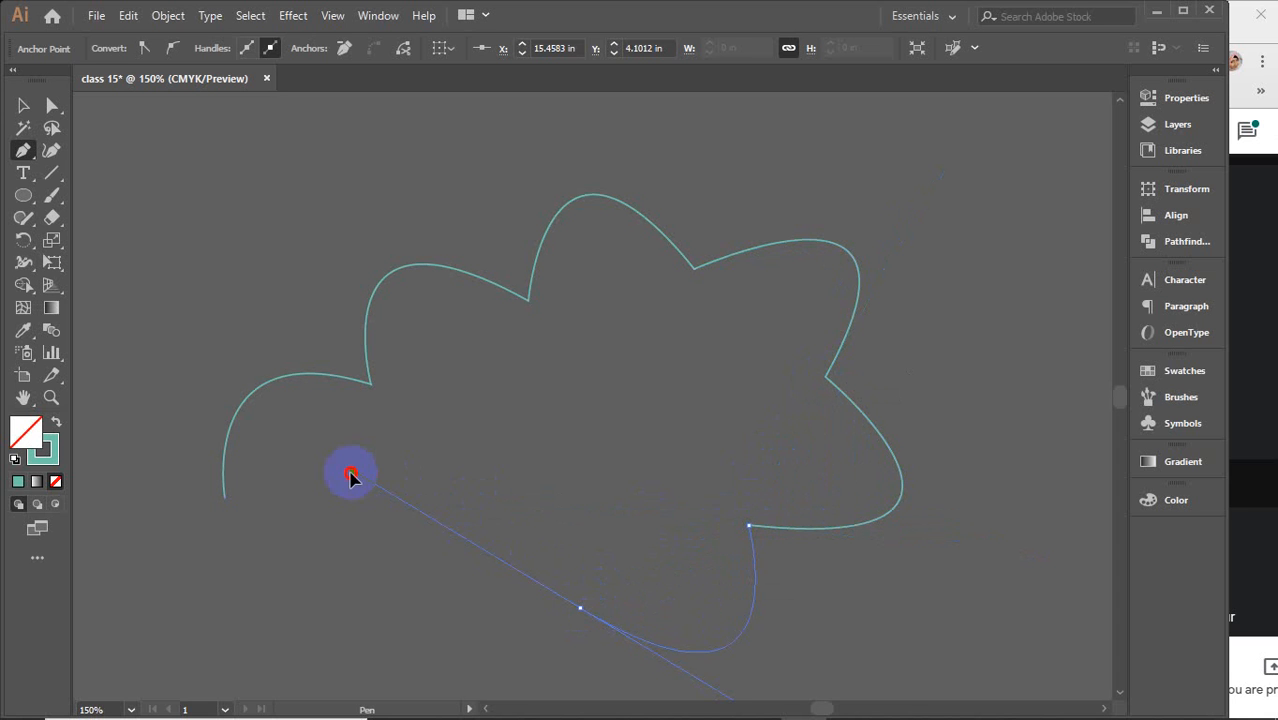
pyautogui.moveTo(350, 478); pyautogui.dragTo(350, 476)
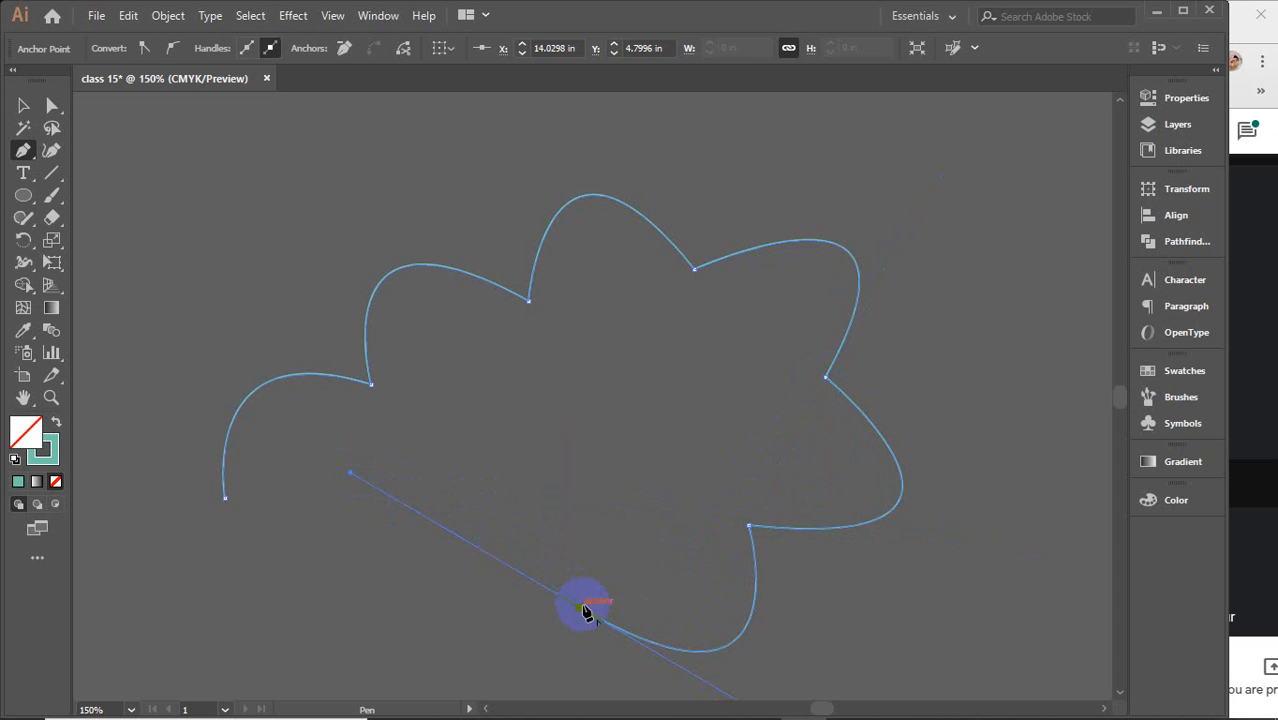
pyautogui.click(580, 608)
pyautogui.moveTo(400, 607); pyautogui.dragTo(355, 435)
pyautogui.moveTo(338, 383); pyautogui.dragTo(338, 382)
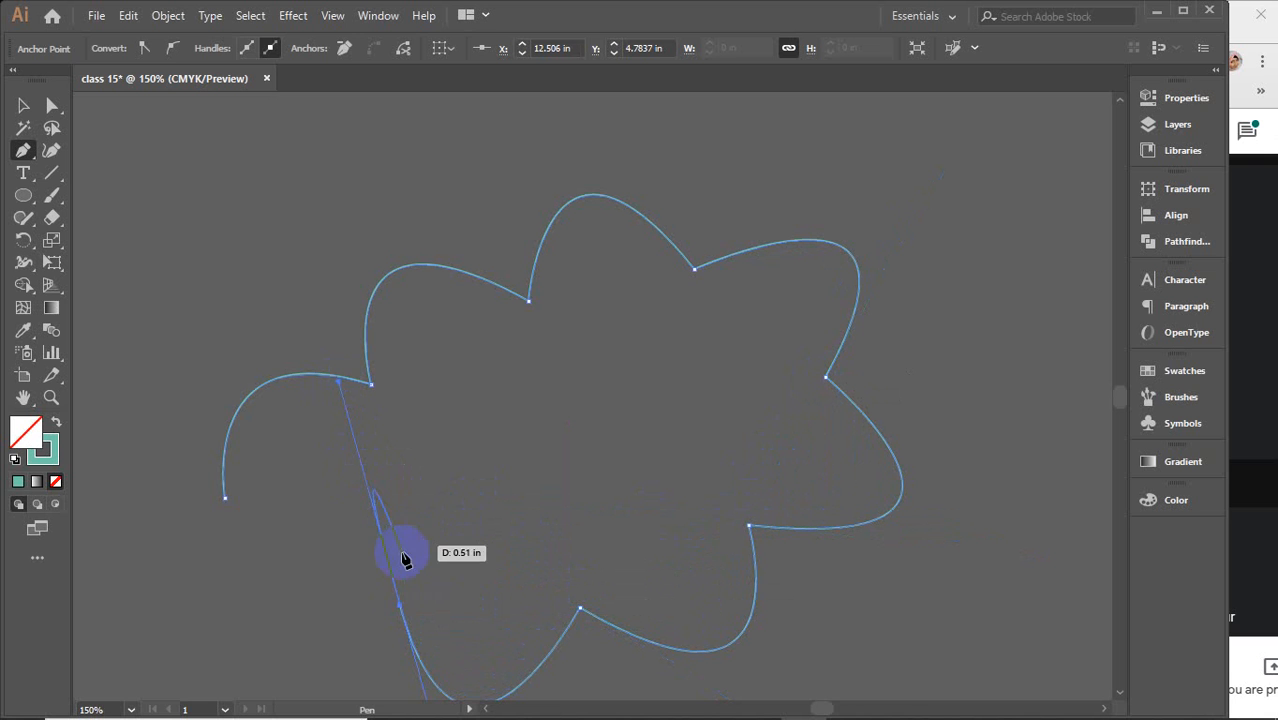
pyautogui.click(399, 606)
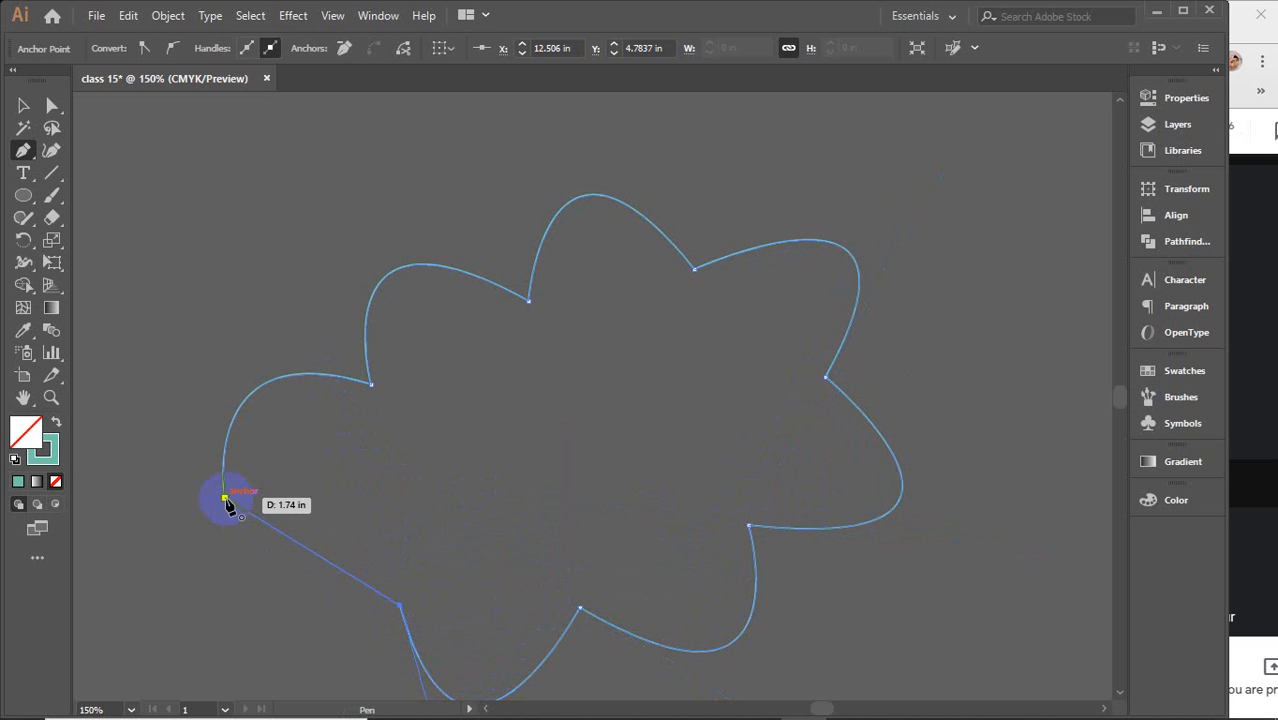
pyautogui.moveTo(225, 498); pyautogui.dragTo(375, 200)
# Switch to the Selection tool and move the whole cloud slightly upward
pyautogui.click(23, 105)
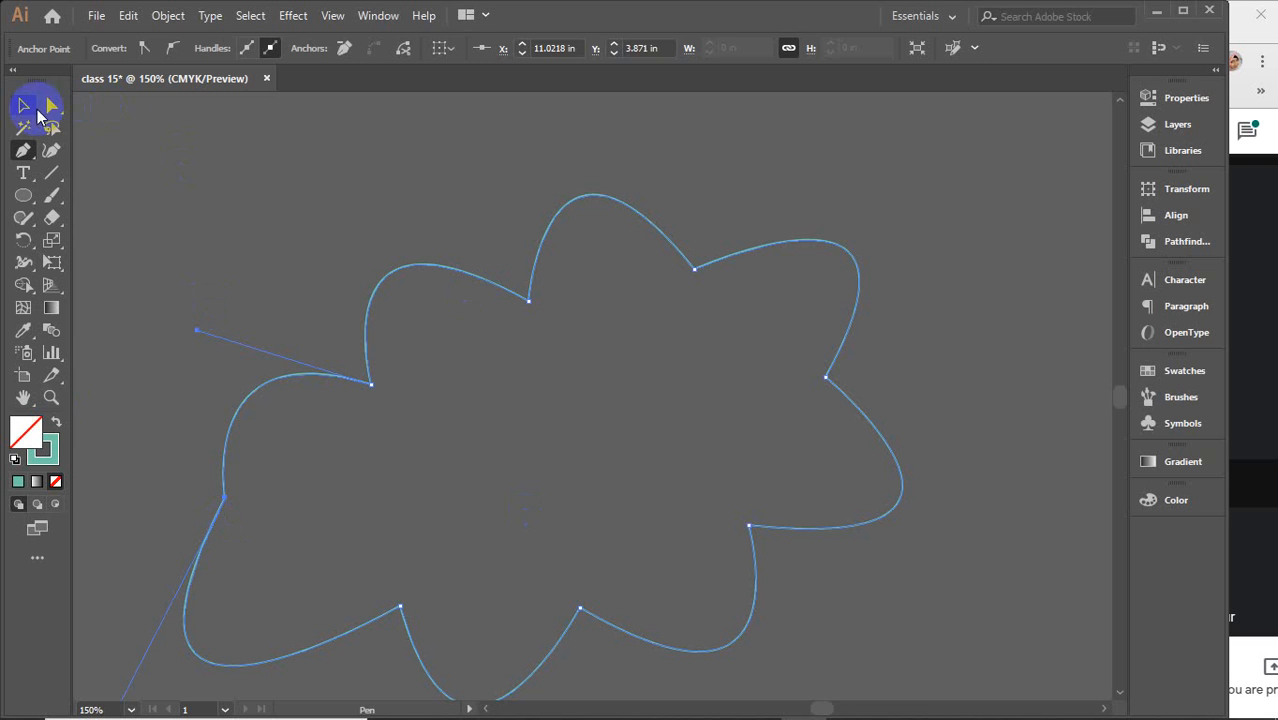
pyautogui.click(205, 171)
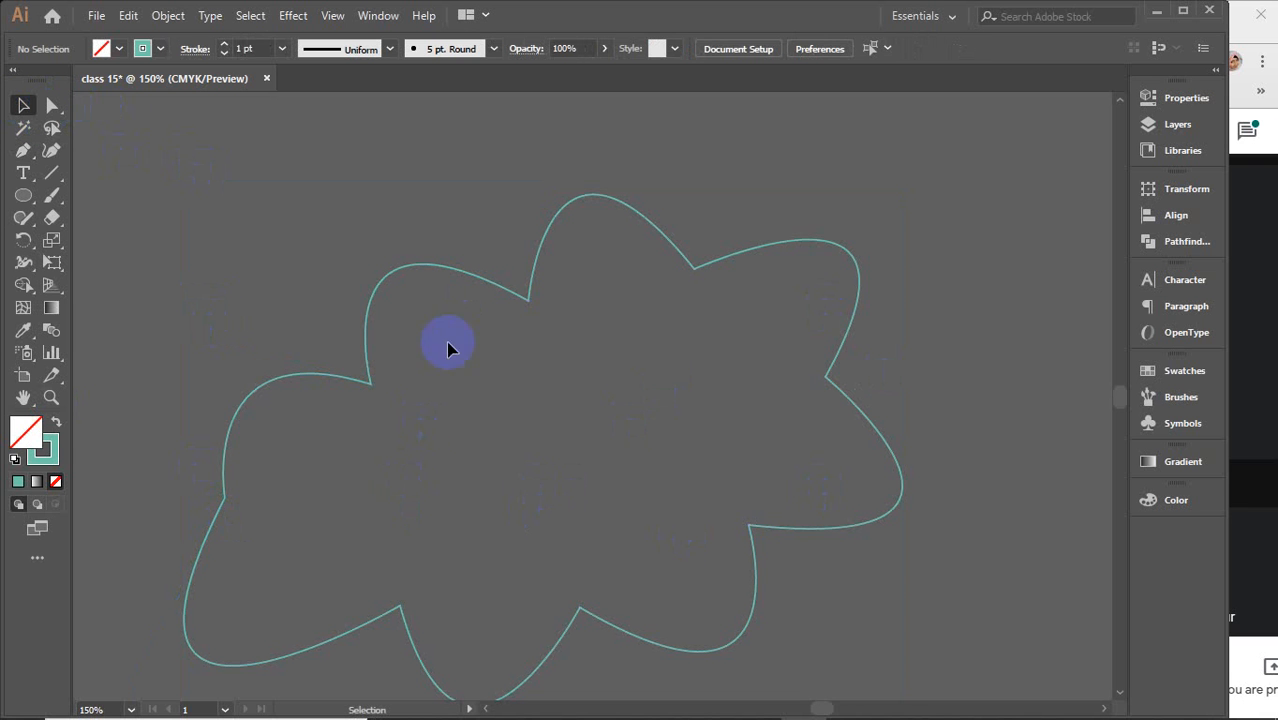
pyautogui.moveTo(503, 292); pyautogui.dragTo(496, 231)
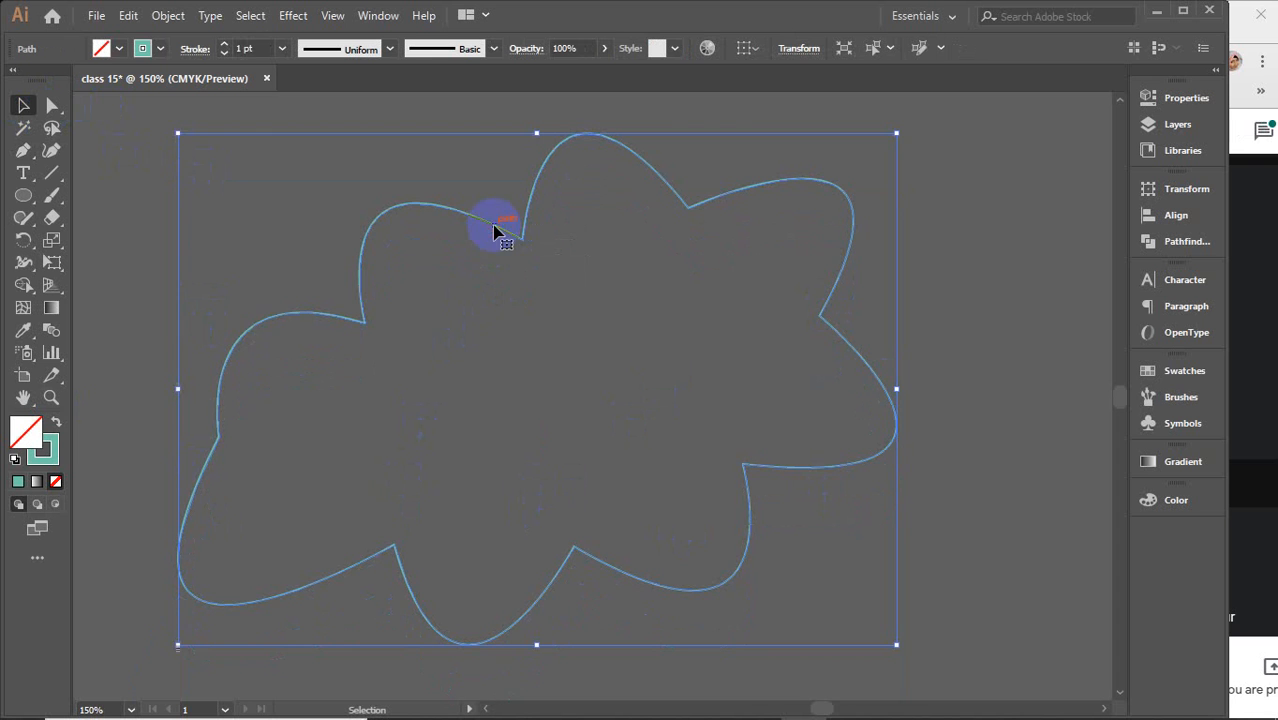
# Draw an open curved Pen path inside the cloud's upper right area, then deselect it
pyautogui.click(22, 152)
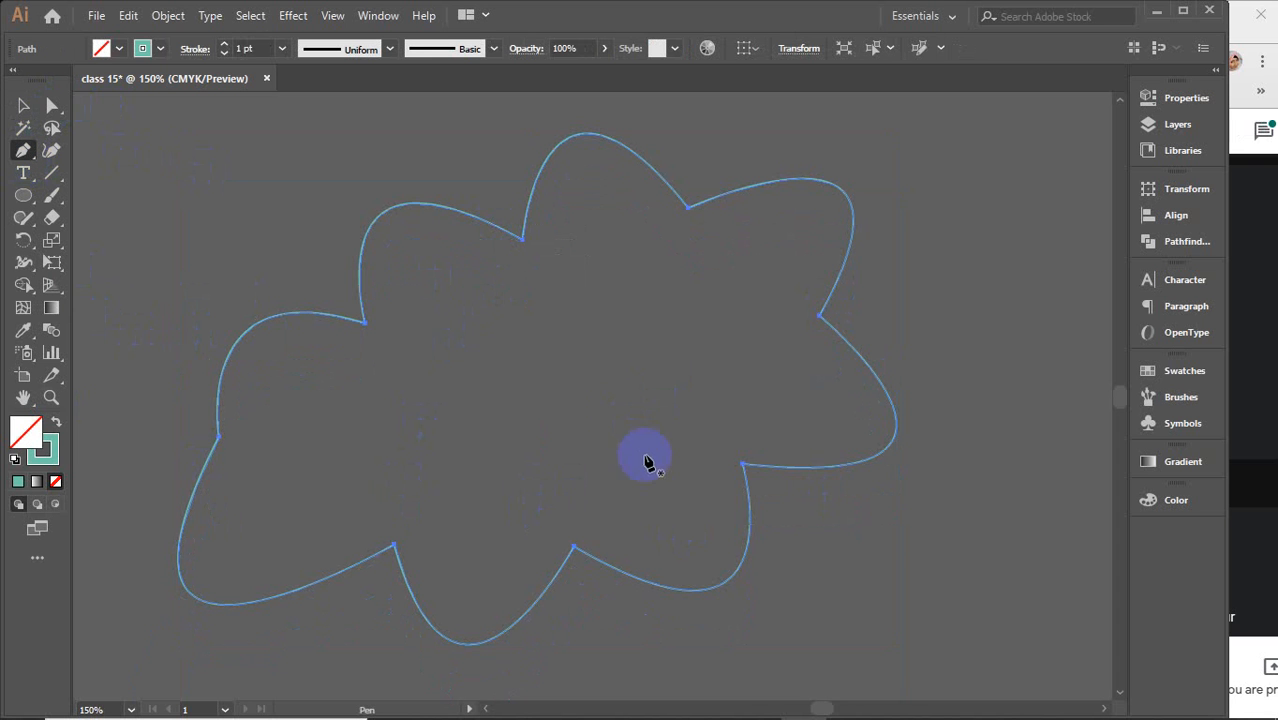
pyautogui.click(566, 349)
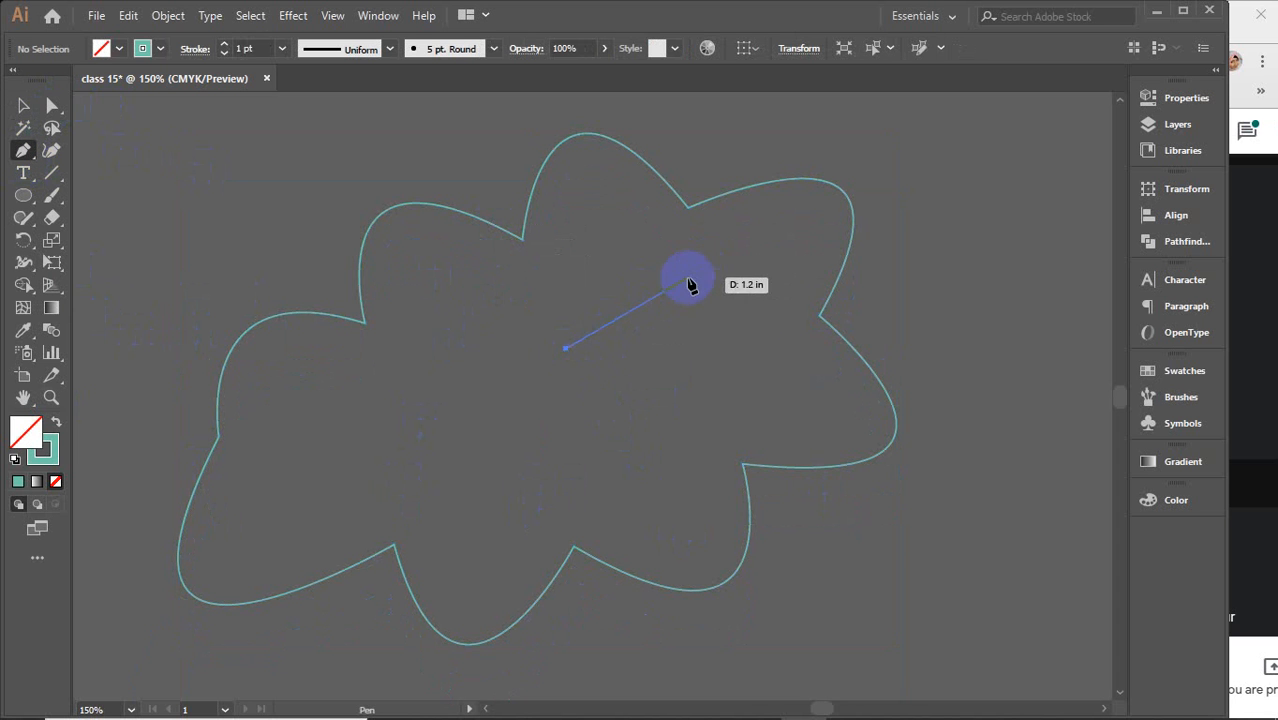
pyautogui.moveTo(688, 278); pyautogui.dragTo(778, 271)
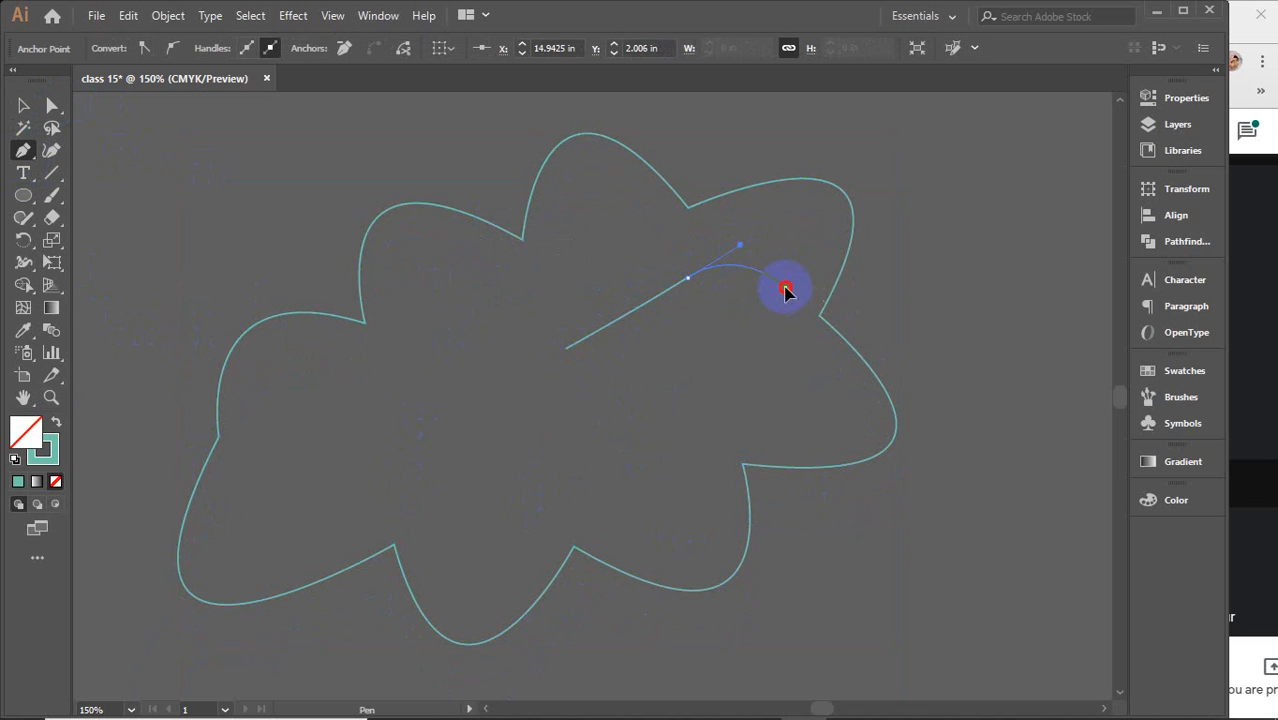
pyautogui.moveTo(785, 287); pyautogui.dragTo(690, 276)
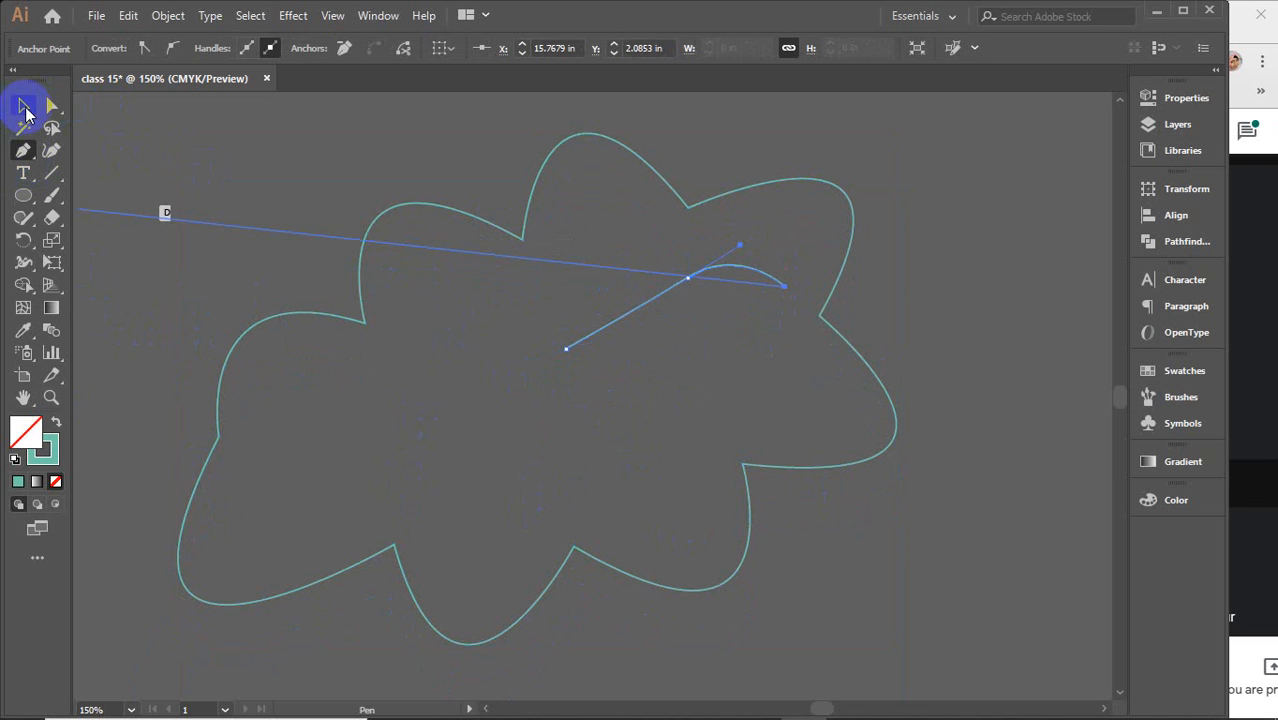
pyautogui.click(23, 106)
pyautogui.click(925, 255)
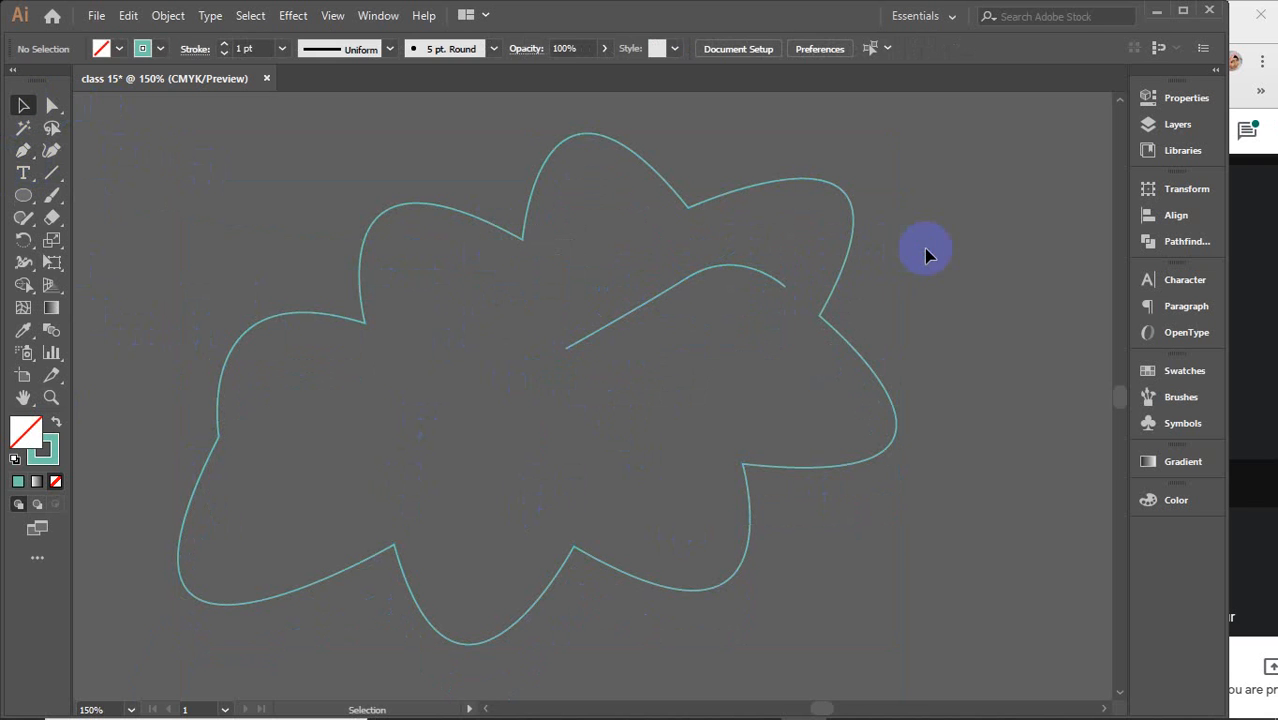
# Set the inner curve's stroke weight to 8 pt and apply a tapered width profile
pyautogui.click(700, 279)
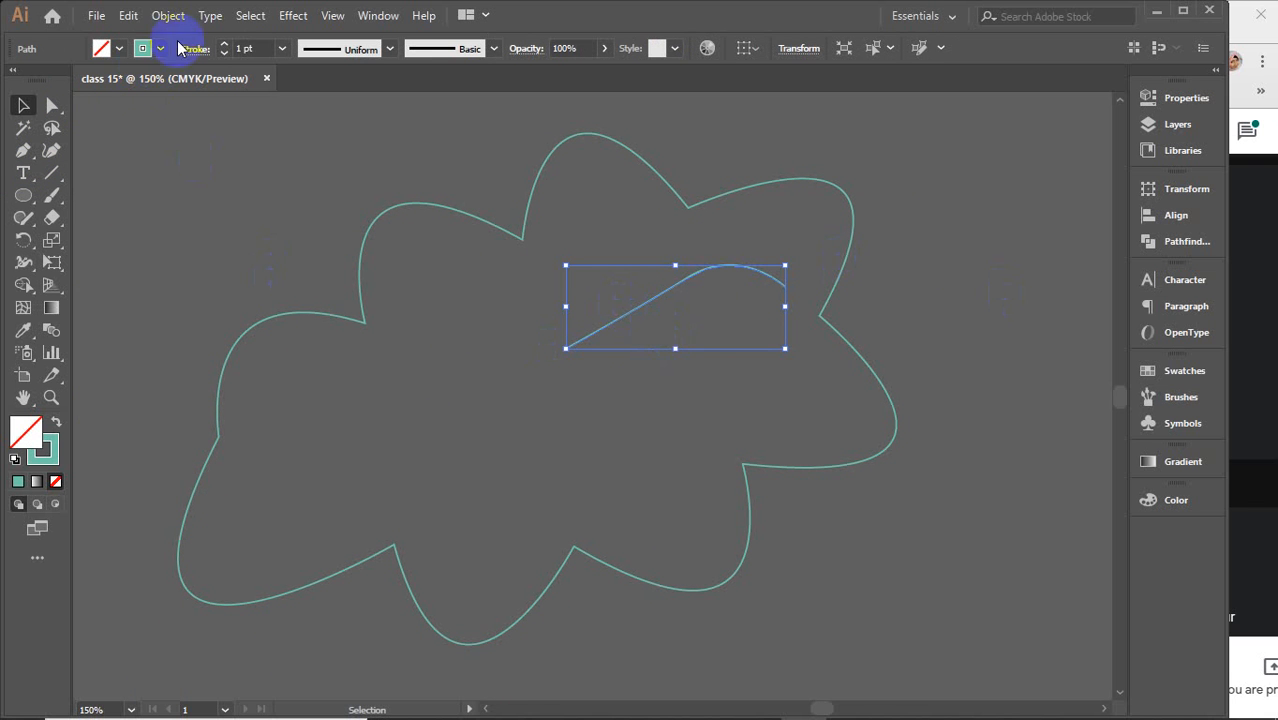
pyautogui.click(246, 48)
pyautogui.write('3')
pyautogui.press('Return')
pyautogui.press('Up')
pyautogui.press('Up')
pyautogui.press('Up')
pyautogui.press('Up')
pyautogui.press('Up')
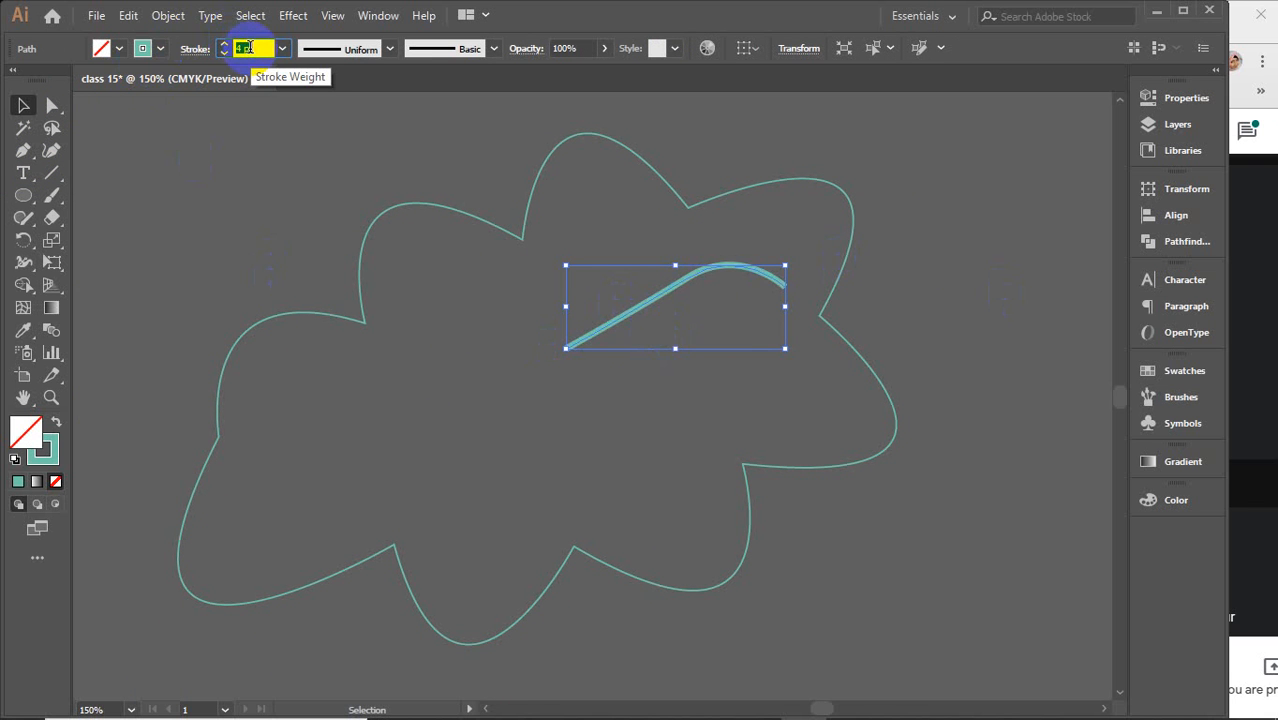
pyautogui.click(389, 48)
pyautogui.click(352, 108)
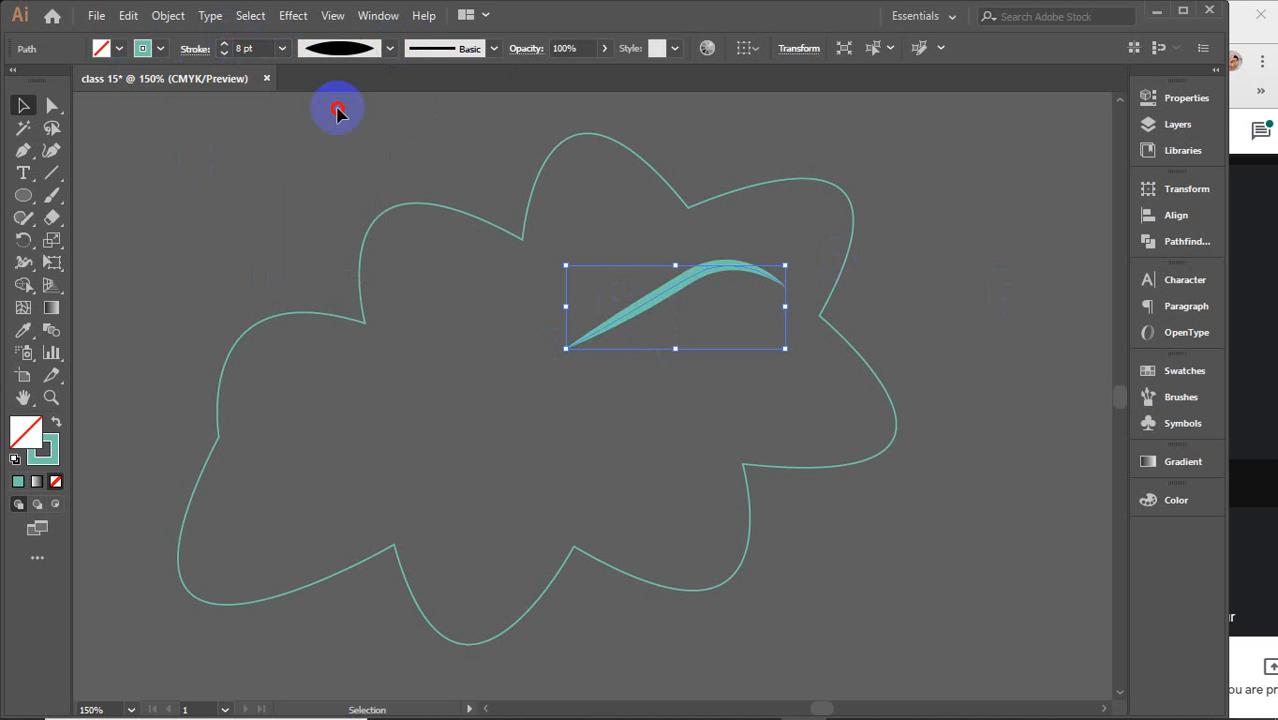
pyautogui.click(925, 295)
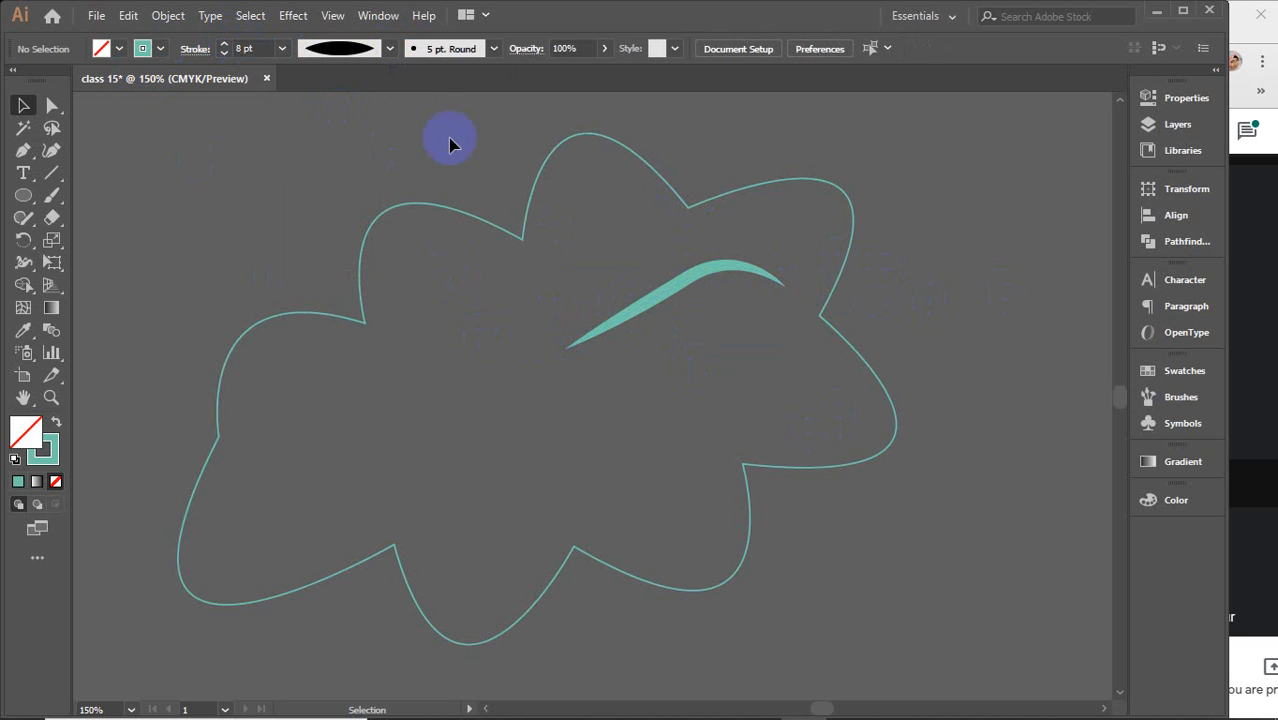
pyautogui.click(374, 46)
pyautogui.click(393, 113)
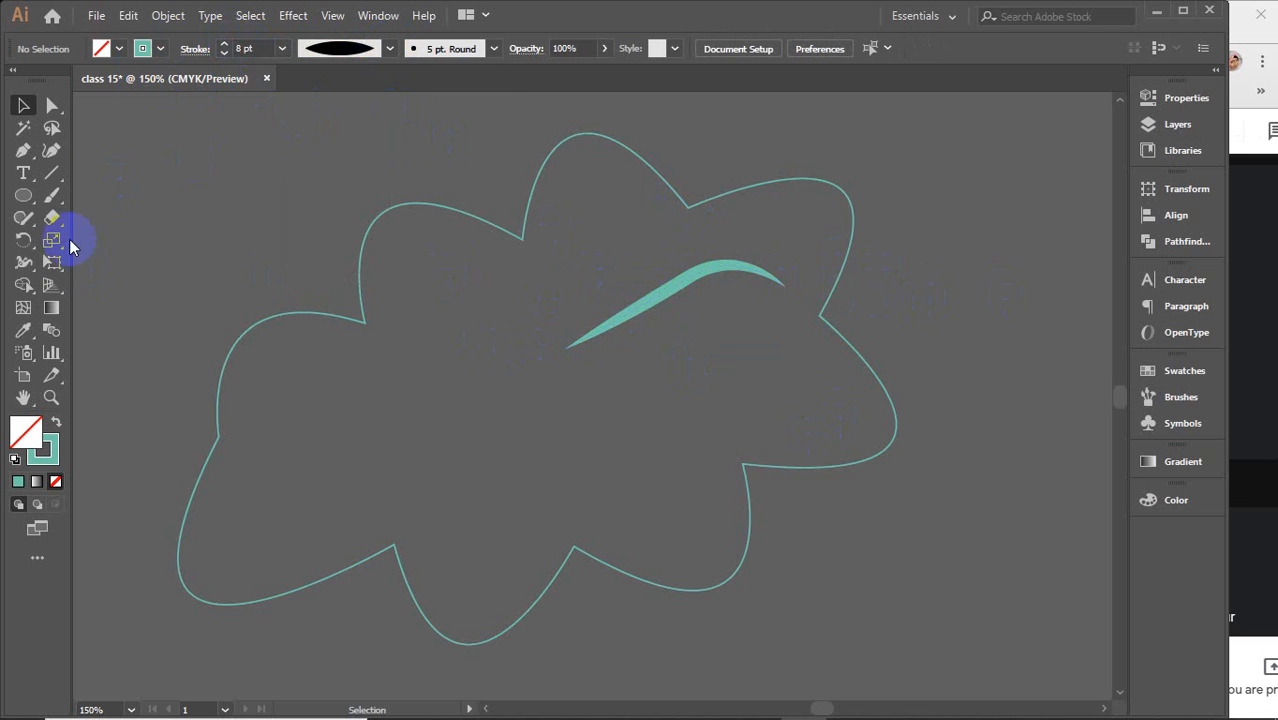
# Draw a second open curved Pen path inside the cloud's left area, then deselect it
pyautogui.click(29, 152)
pyautogui.click(503, 385)
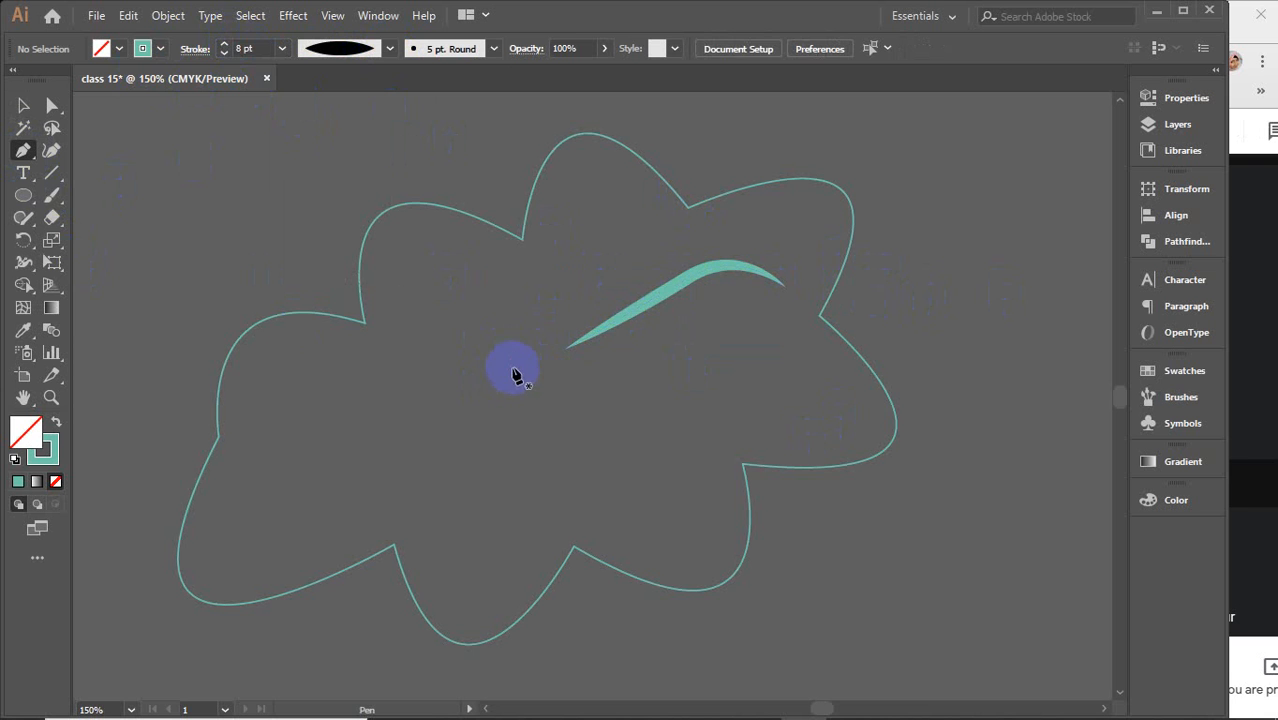
pyautogui.click(312, 378)
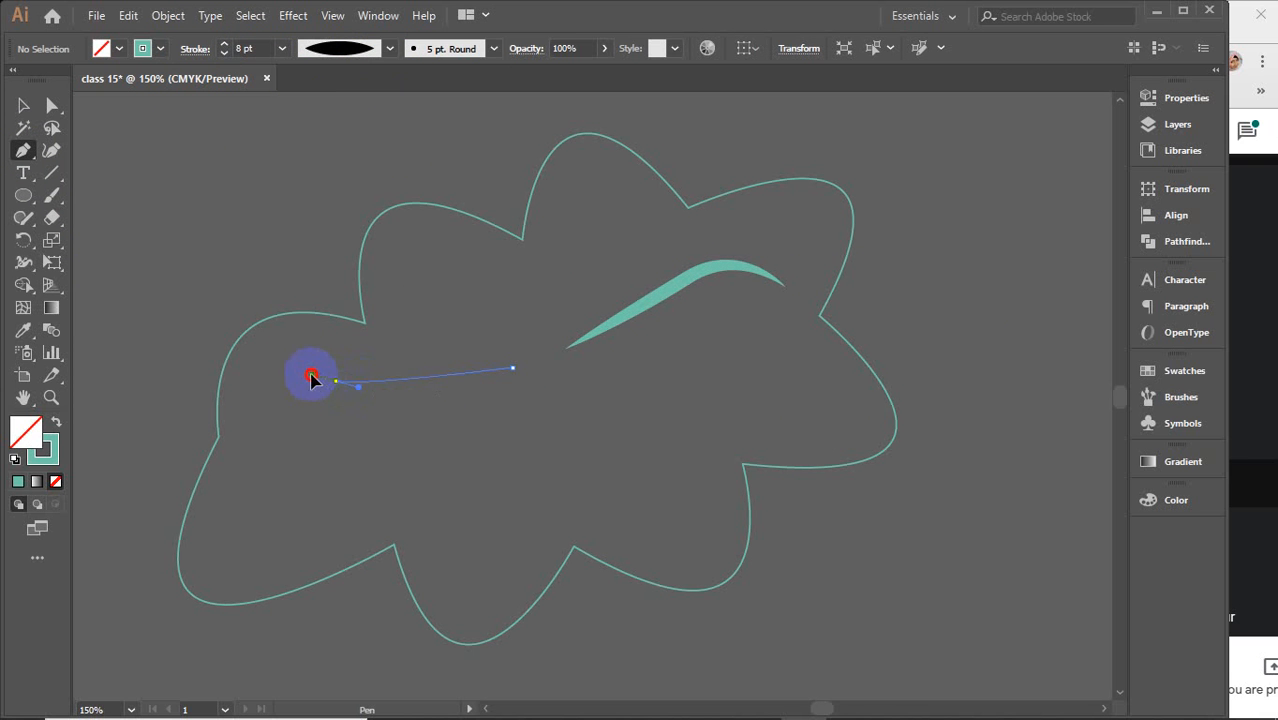
pyautogui.moveTo(277, 467); pyautogui.dragTo(197, 202)
pyautogui.click(23, 104)
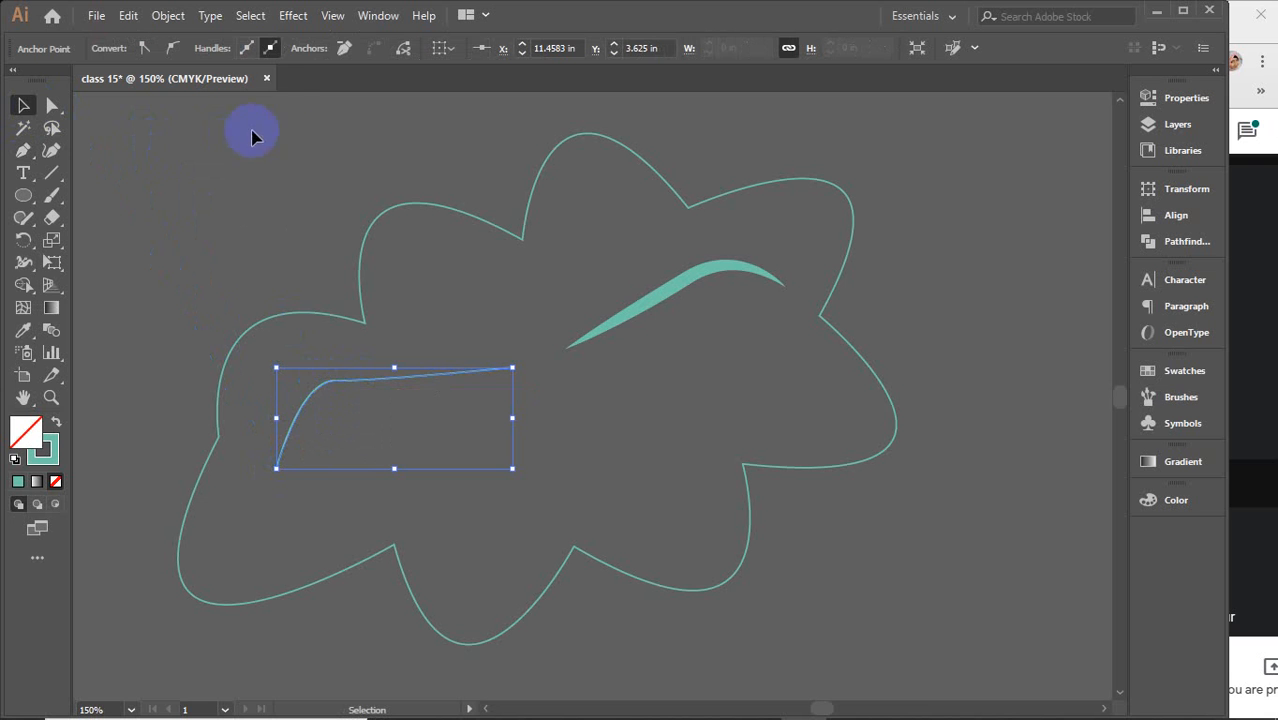
pyautogui.click(467, 358)
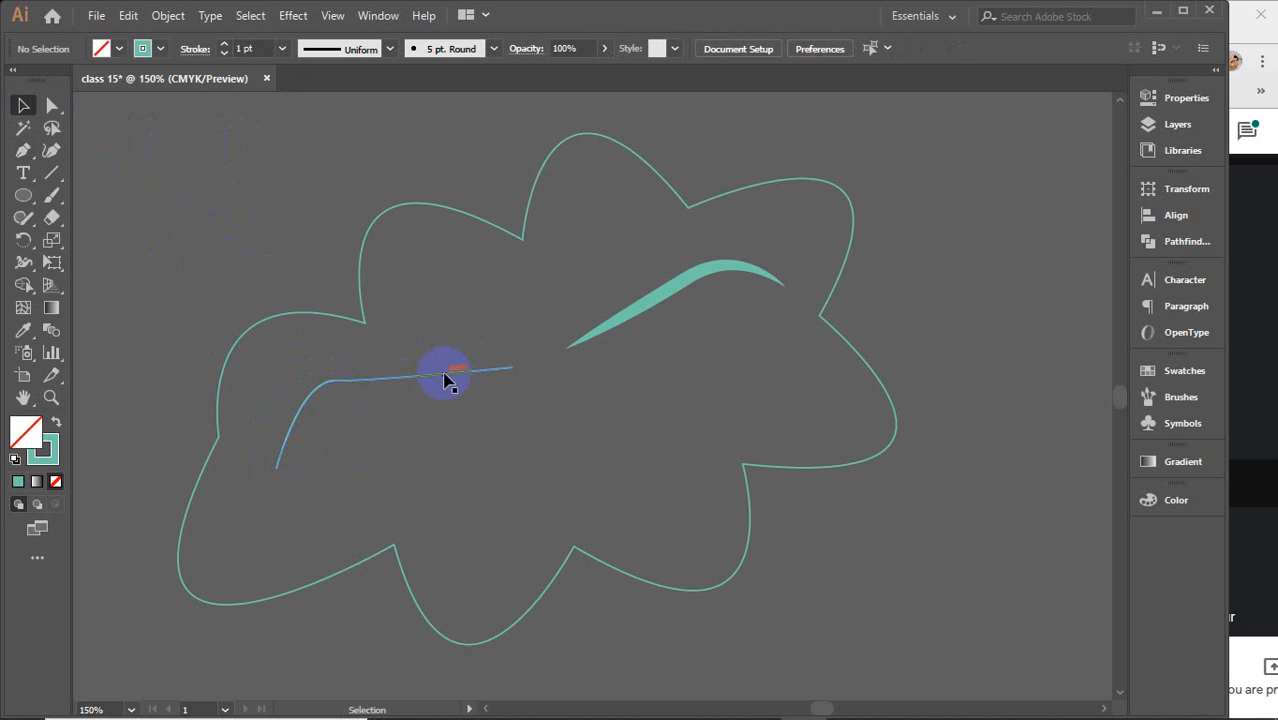
# Give the second curve an 8 pt stroke with the same tapered width profile
pyautogui.click(447, 376)
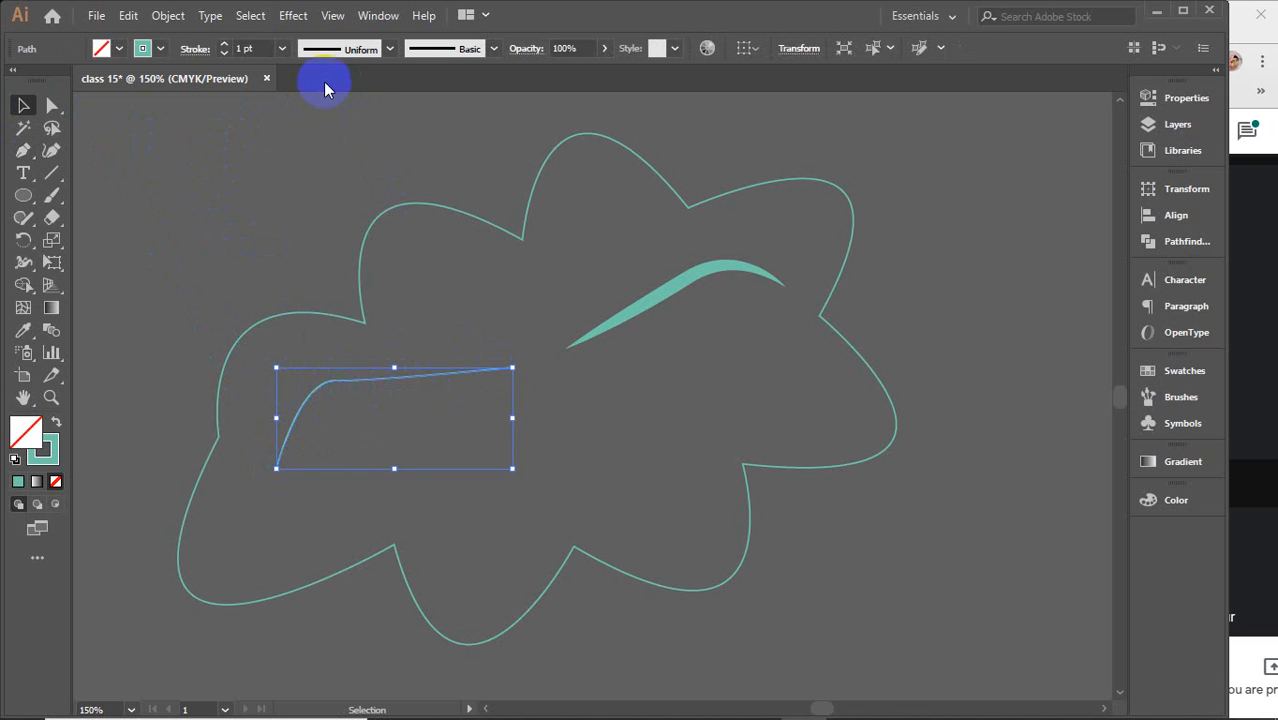
pyautogui.click(250, 48)
pyautogui.scroll(5, 253, 48)
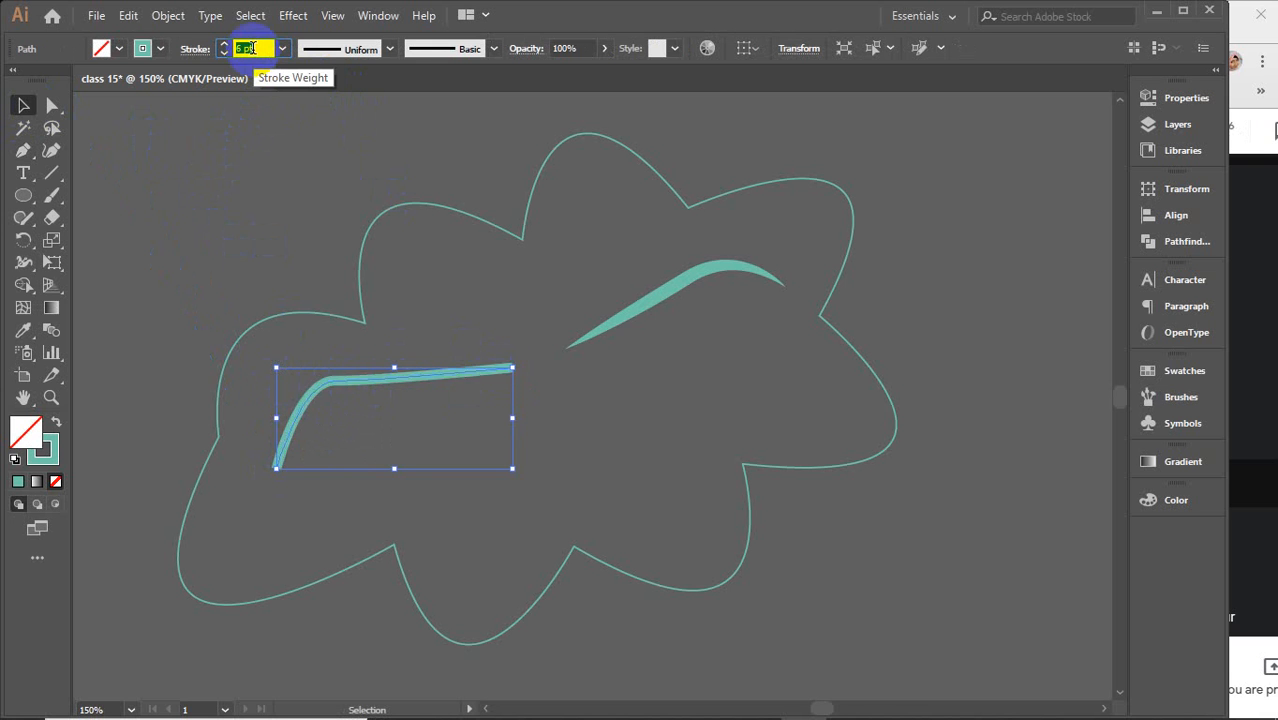
pyautogui.scroll(2, 253, 48)
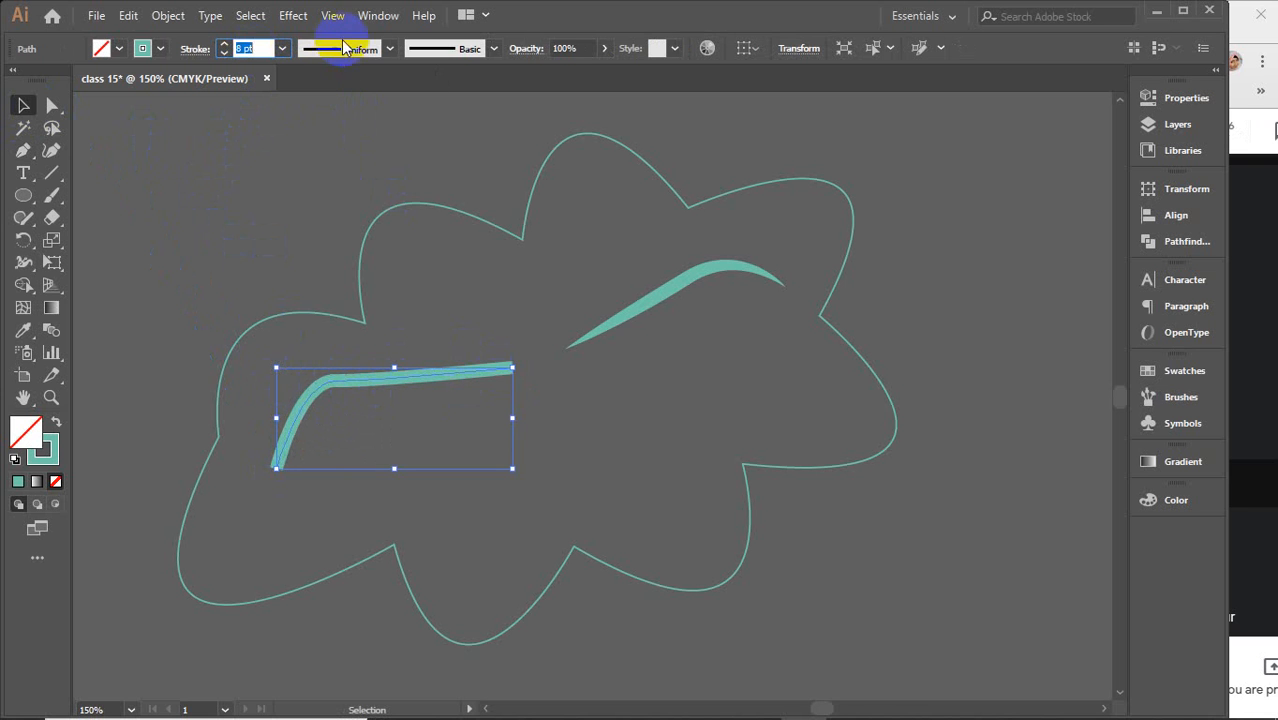
pyautogui.click(389, 48)
pyautogui.click(357, 105)
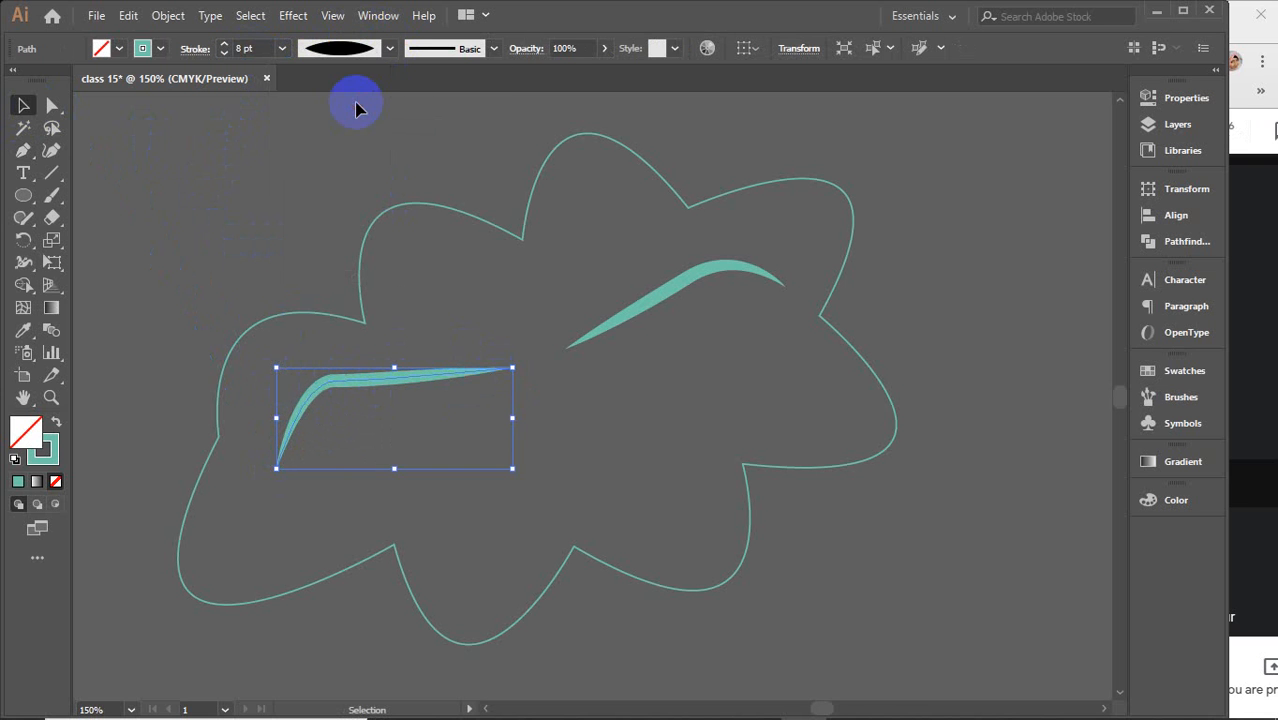
pyautogui.click(295, 250)
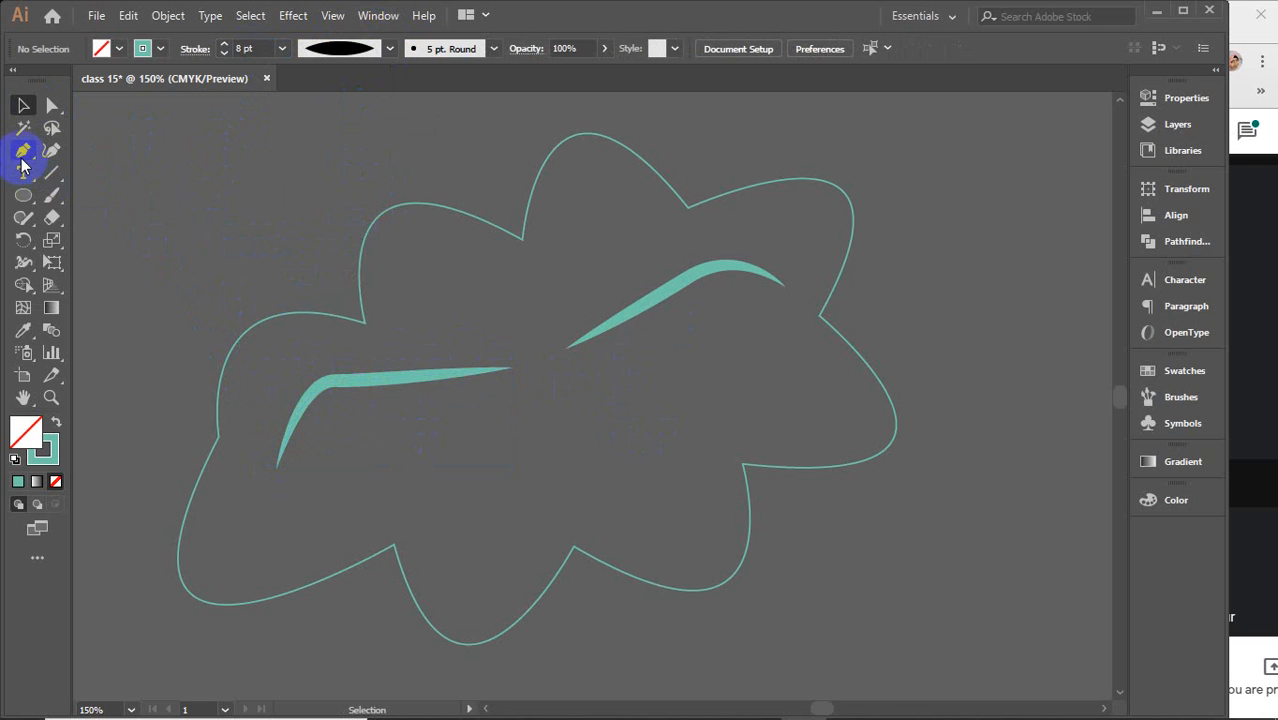
# Draw three ellipses inside the cloud with the Ellipse tool, one small one within another
pyautogui.click(22, 196)
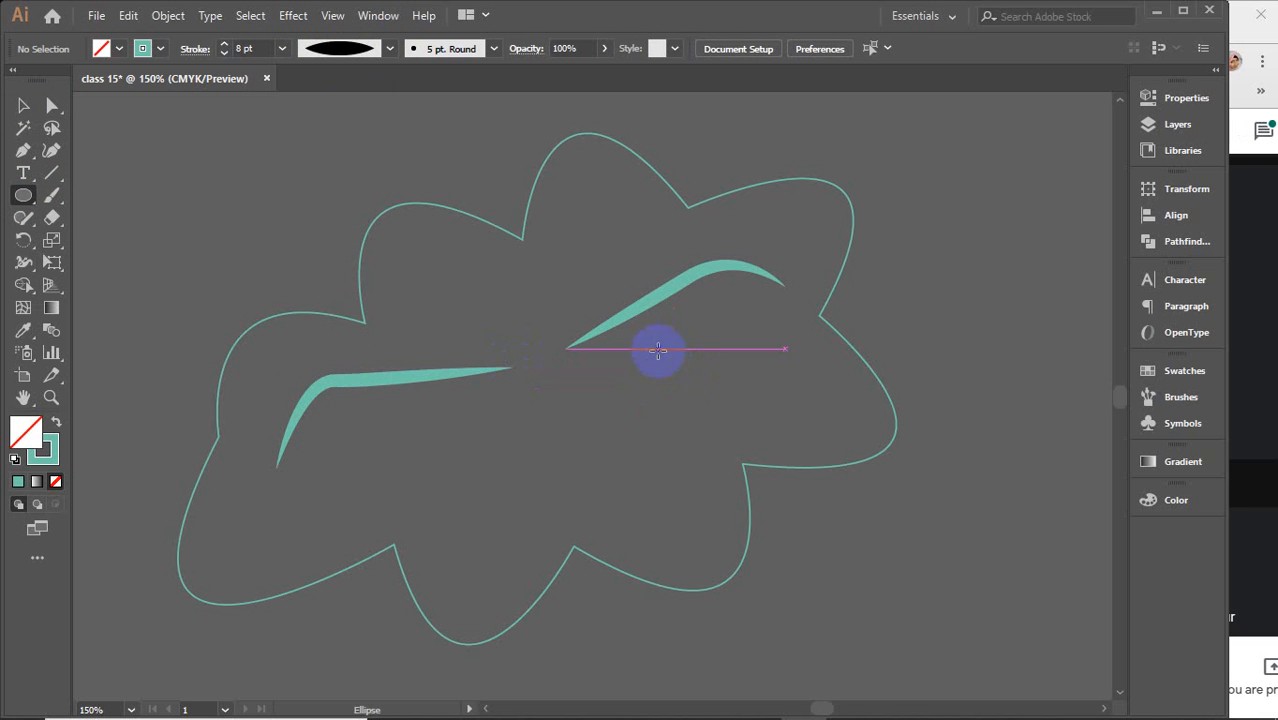
pyautogui.moveTo(657, 349); pyautogui.dragTo(750, 417)
pyautogui.moveTo(481, 432); pyautogui.dragTo(374, 499)
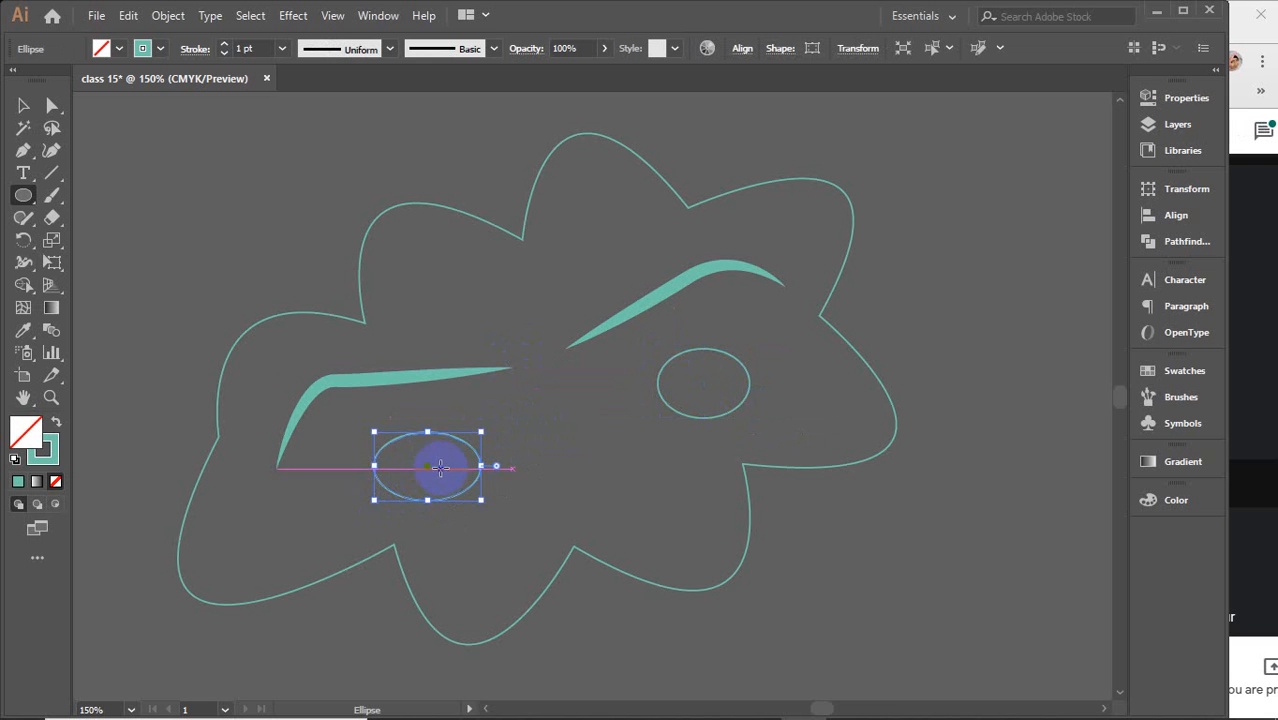
pyautogui.moveTo(440, 467); pyautogui.dragTo(406, 491)
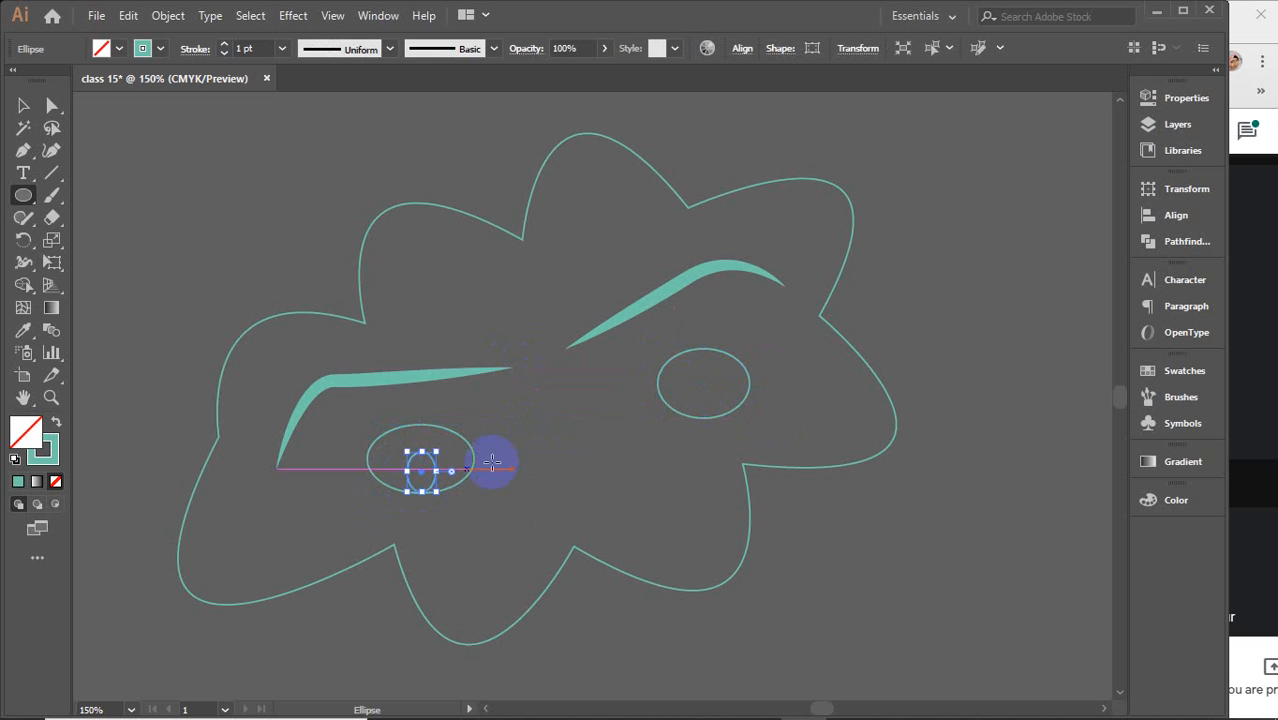
# Draw a small circle inside the right ellipse with the Ellipse tool, then deselect it
pyautogui.moveTo(706, 387); pyautogui.dragTo(737, 414)
pyautogui.click(23, 105)
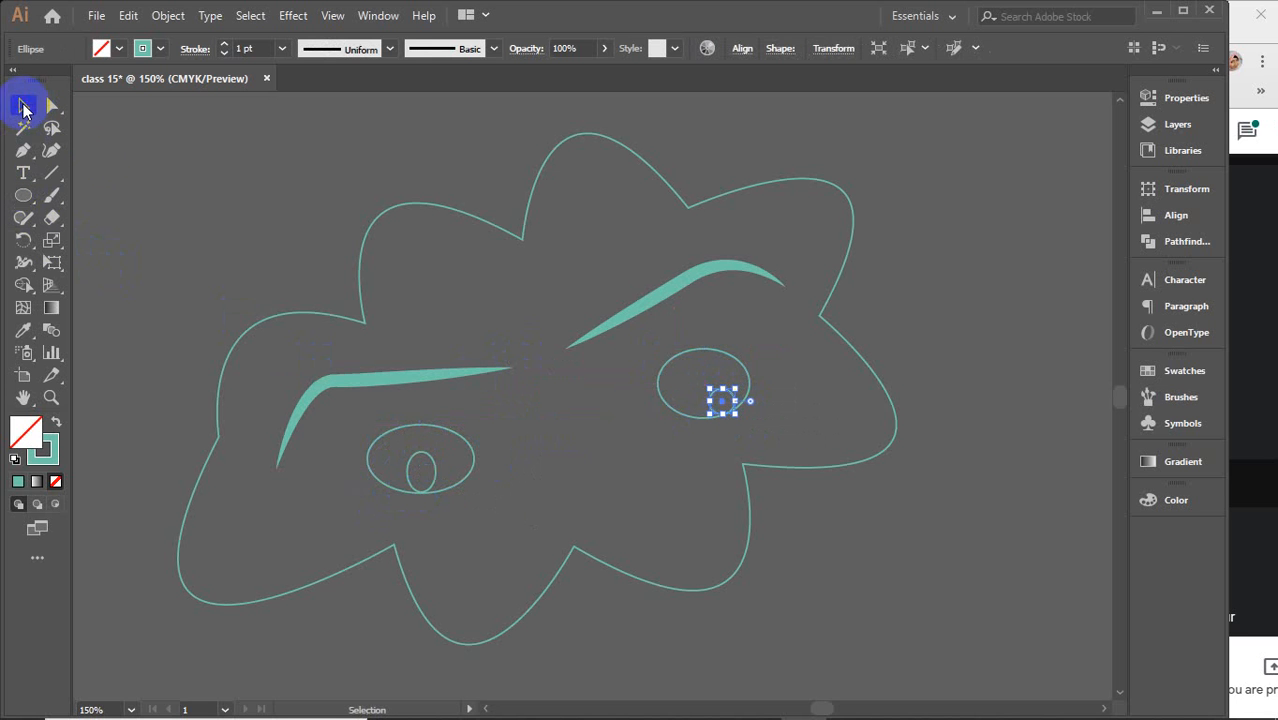
pyautogui.click(335, 265)
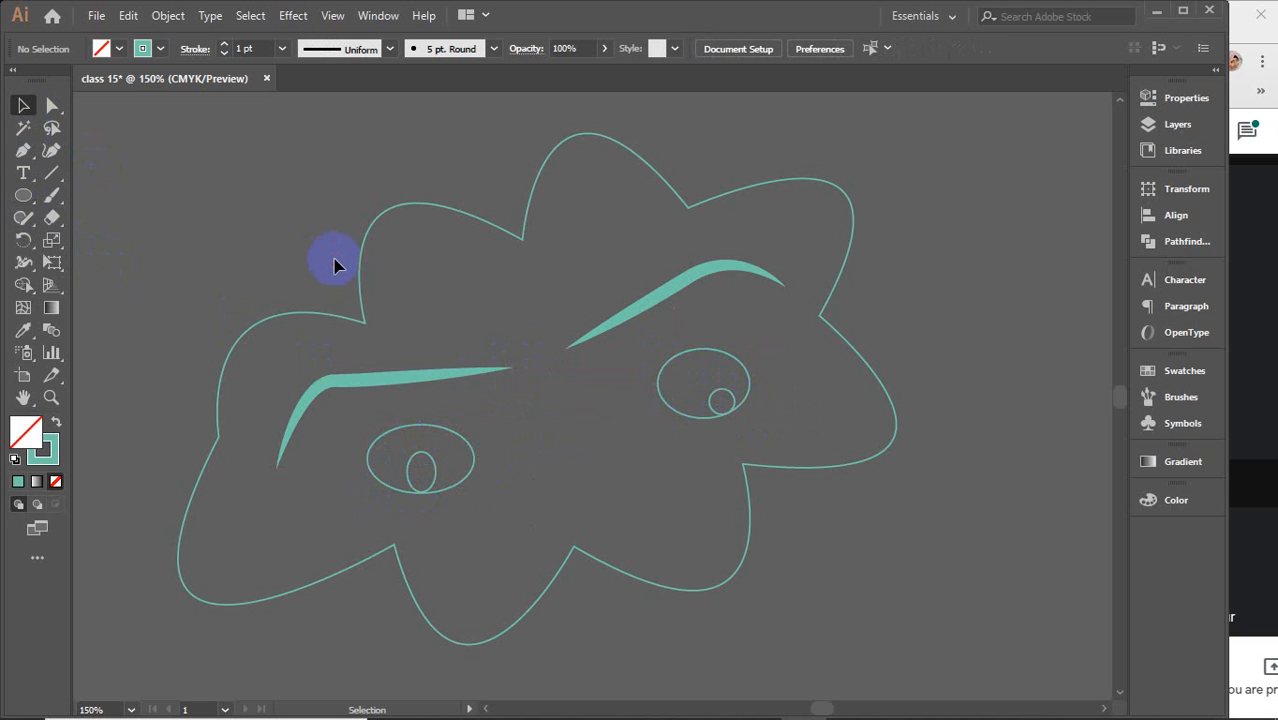
# Select the cloud outline and add three anchor points along its upper-left edge with the Add Anchor Point tool
pyautogui.click(358, 285)
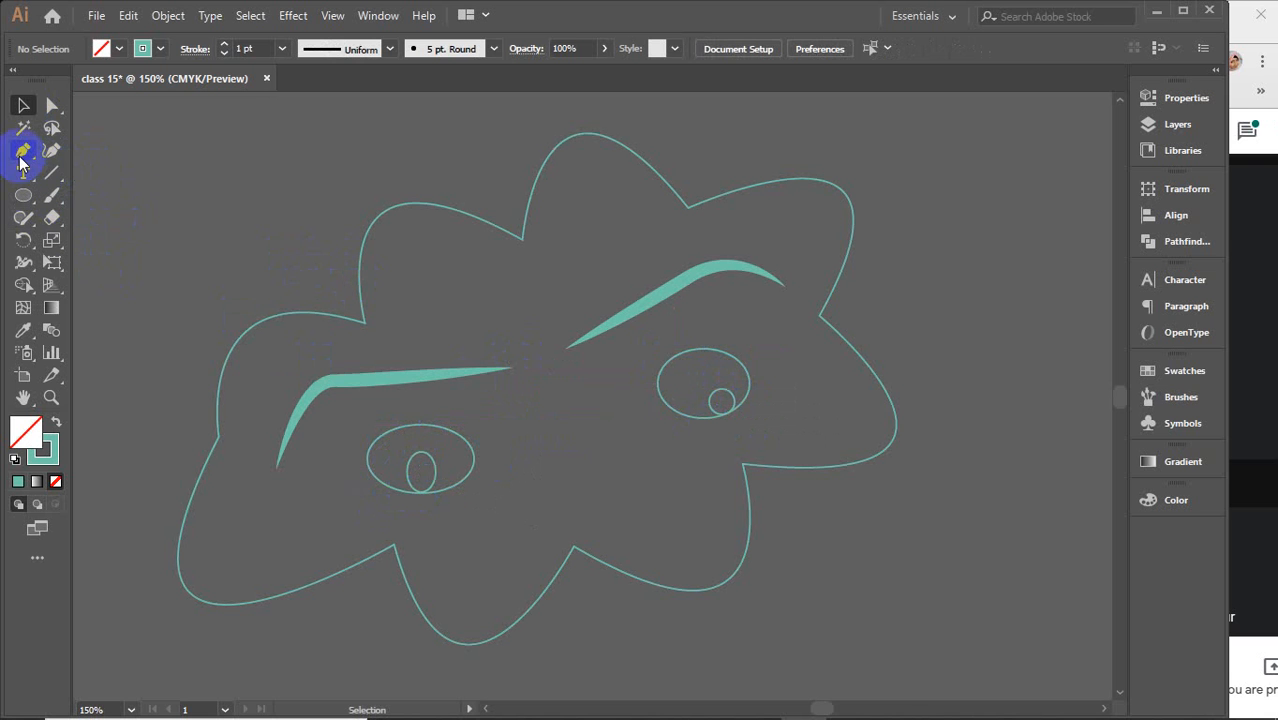
pyautogui.click(23, 150)
pyautogui.moveTo(44, 175); pyautogui.dragTo(16, 105)
pyautogui.click(20, 105)
pyautogui.moveTo(346, 229); pyautogui.dragTo(394, 274)
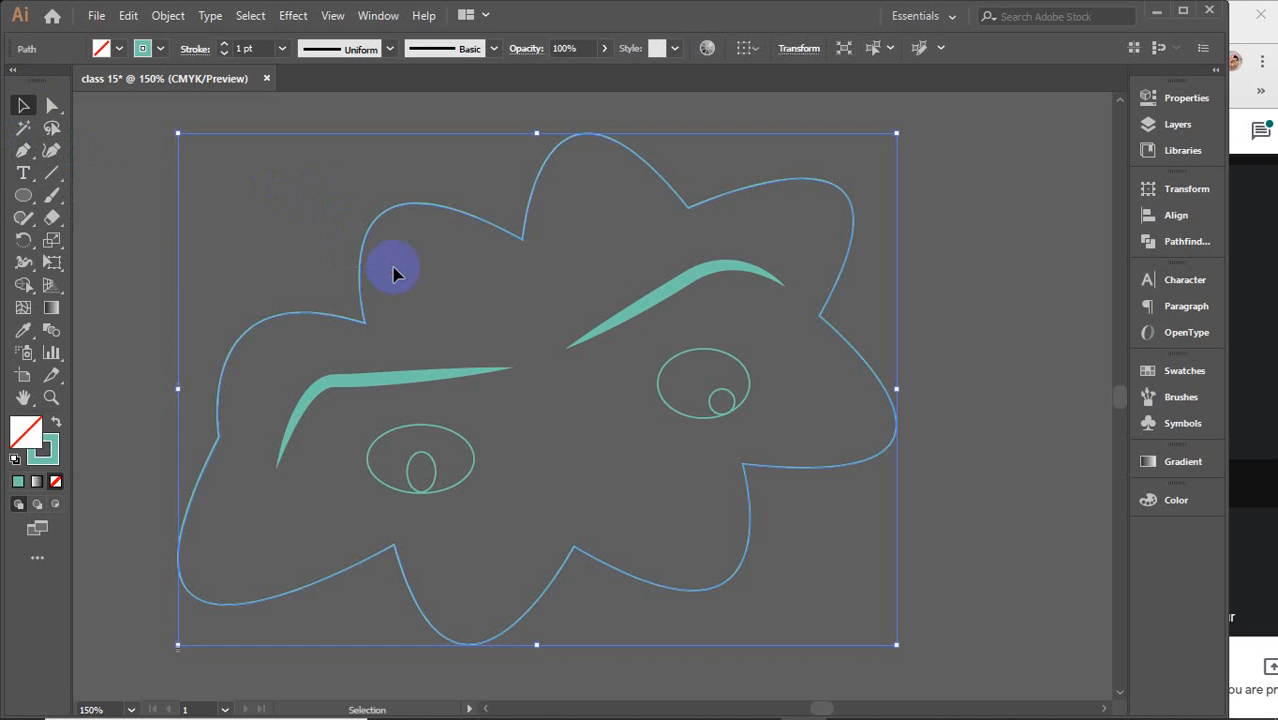
pyautogui.click(21, 152)
pyautogui.moveTo(18, 158); pyautogui.dragTo(145, 172)
pyautogui.click(316, 315)
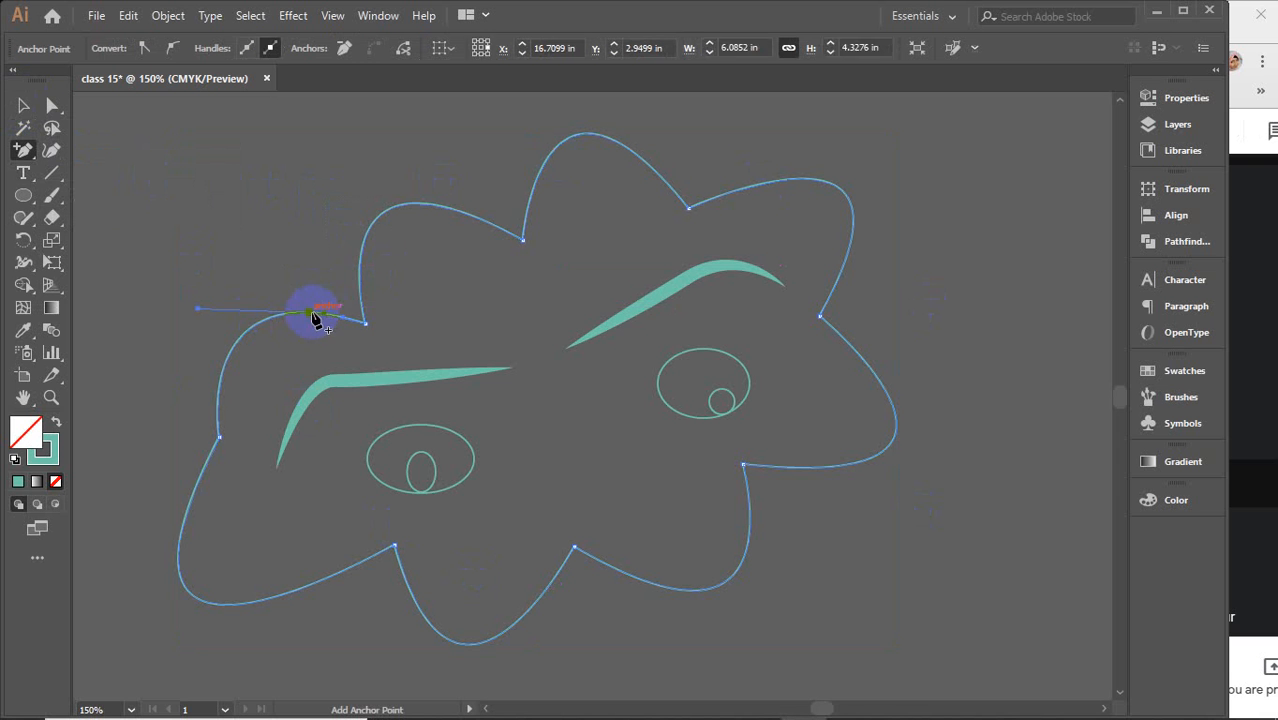
pyautogui.click(369, 236)
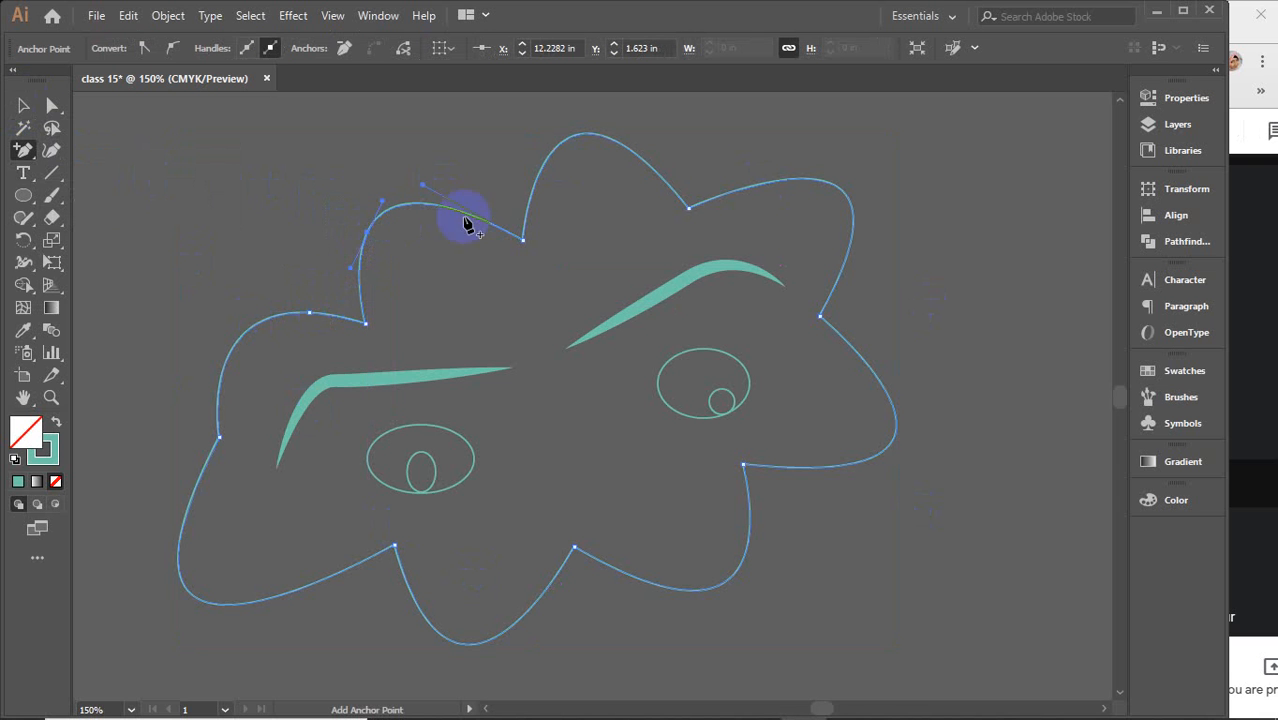
pyautogui.click(545, 165)
# Remove two of the newly added anchor points on the cloud's upper-left edge with the Delete Anchor Point tool
pyautogui.moveTo(22, 150); pyautogui.dragTo(122, 205)
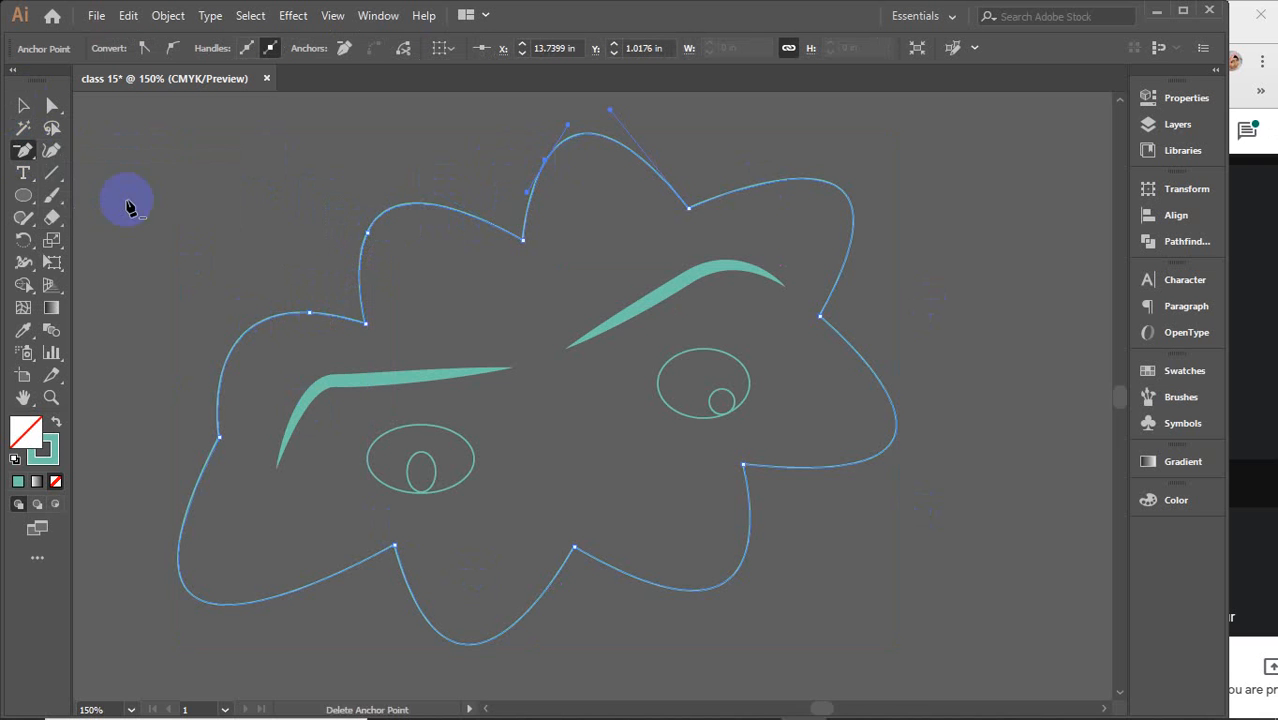
pyautogui.click(310, 317)
pyautogui.click(368, 236)
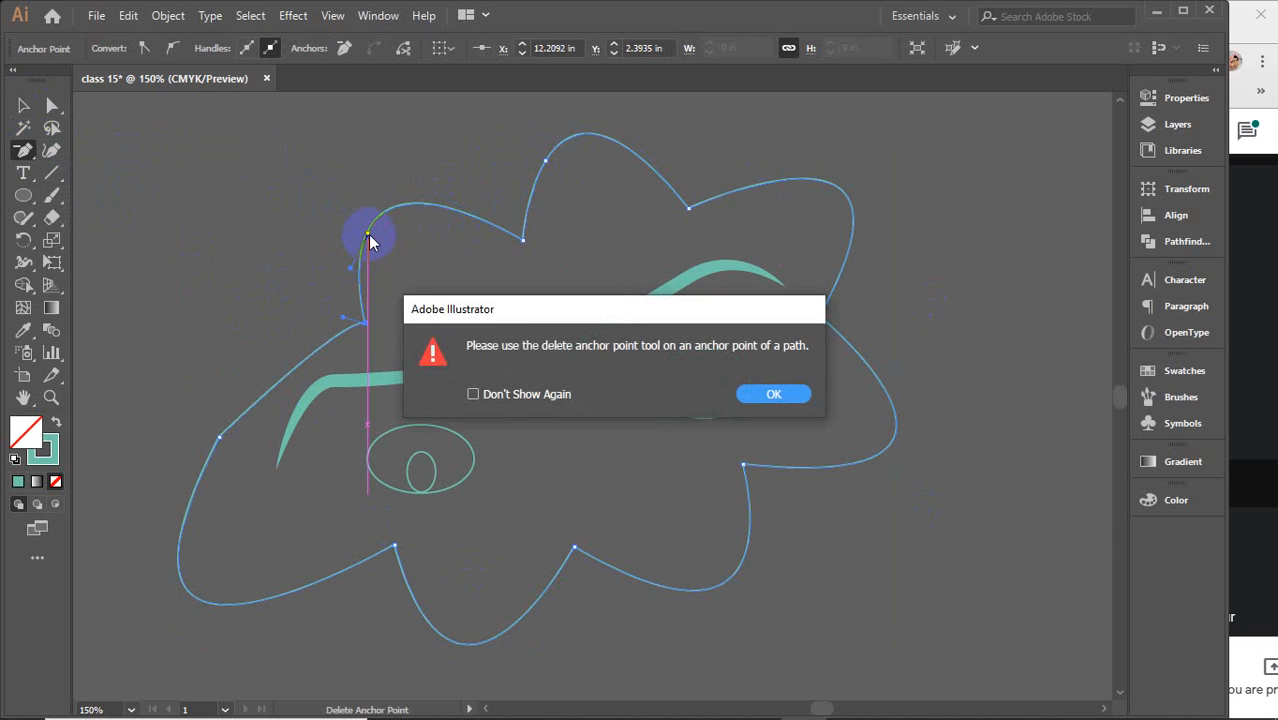
pyautogui.click(774, 394)
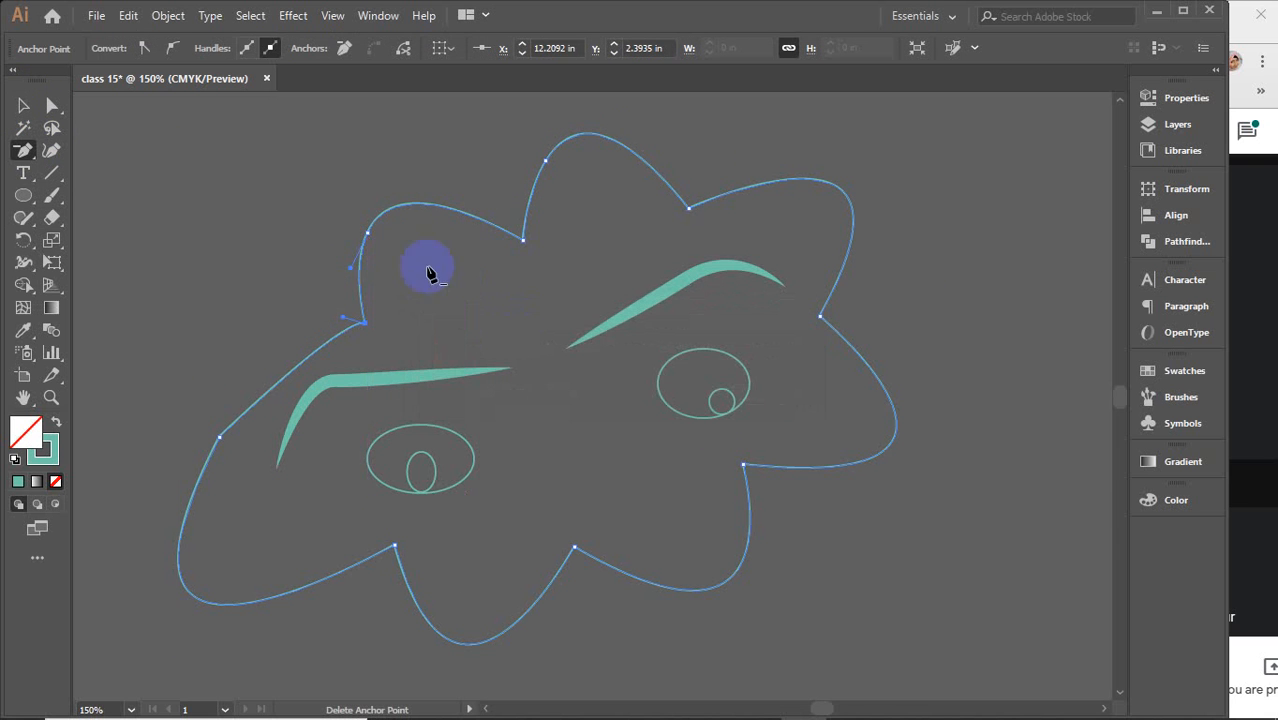
pyautogui.click(367, 235)
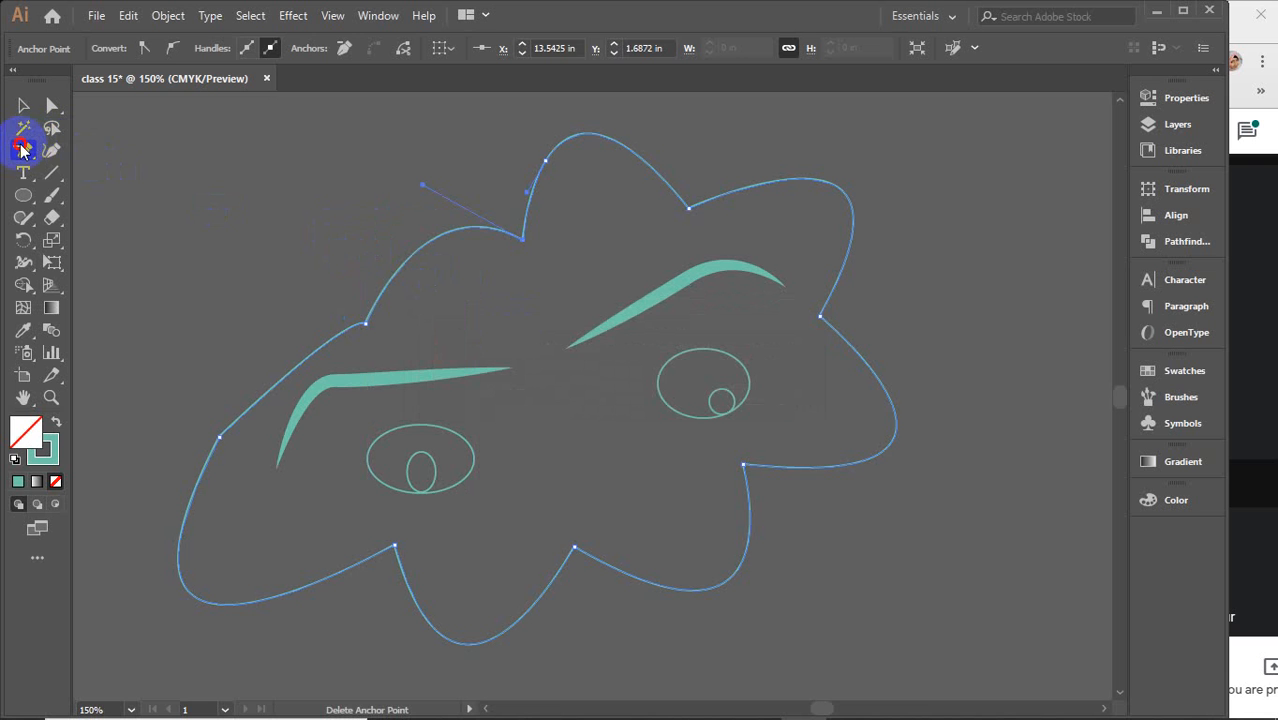
# Reshape the cloud's upper-left lobe with the Anchor Point tool by pulling out handles and bending its segment
pyautogui.moveTo(22, 148); pyautogui.dragTo(118, 220)
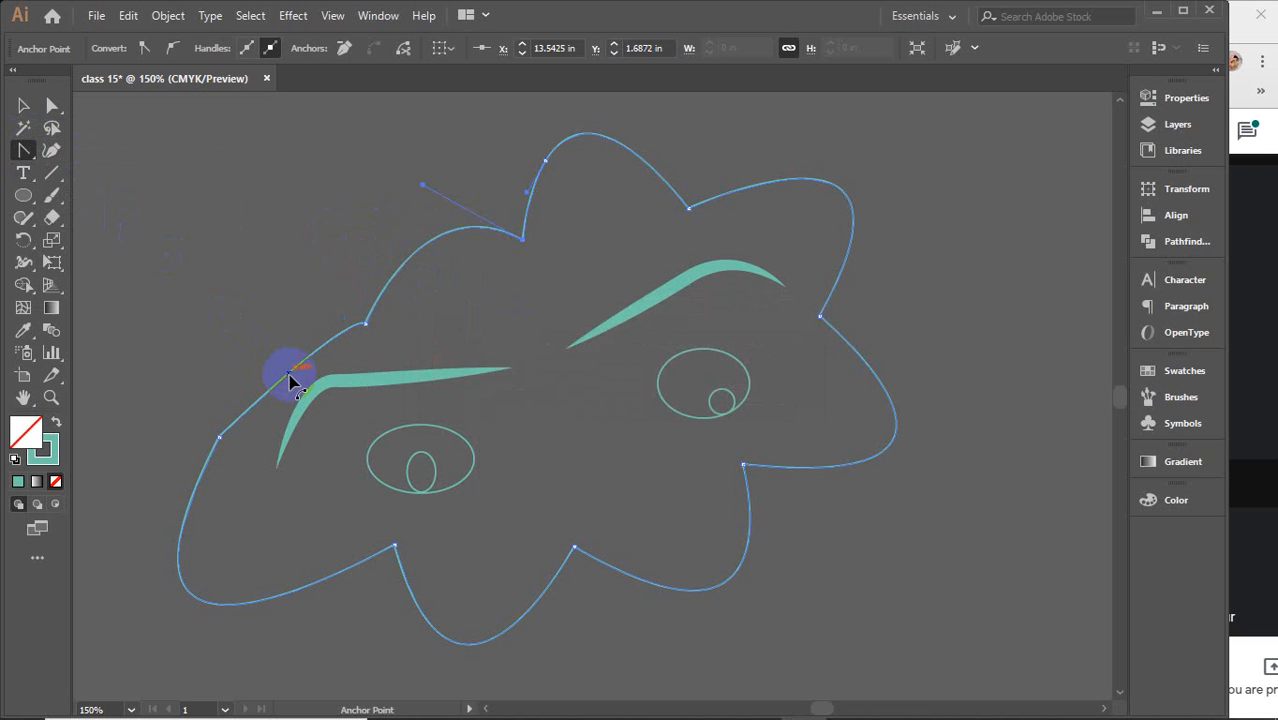
pyautogui.moveTo(285, 380); pyautogui.dragTo(240, 335)
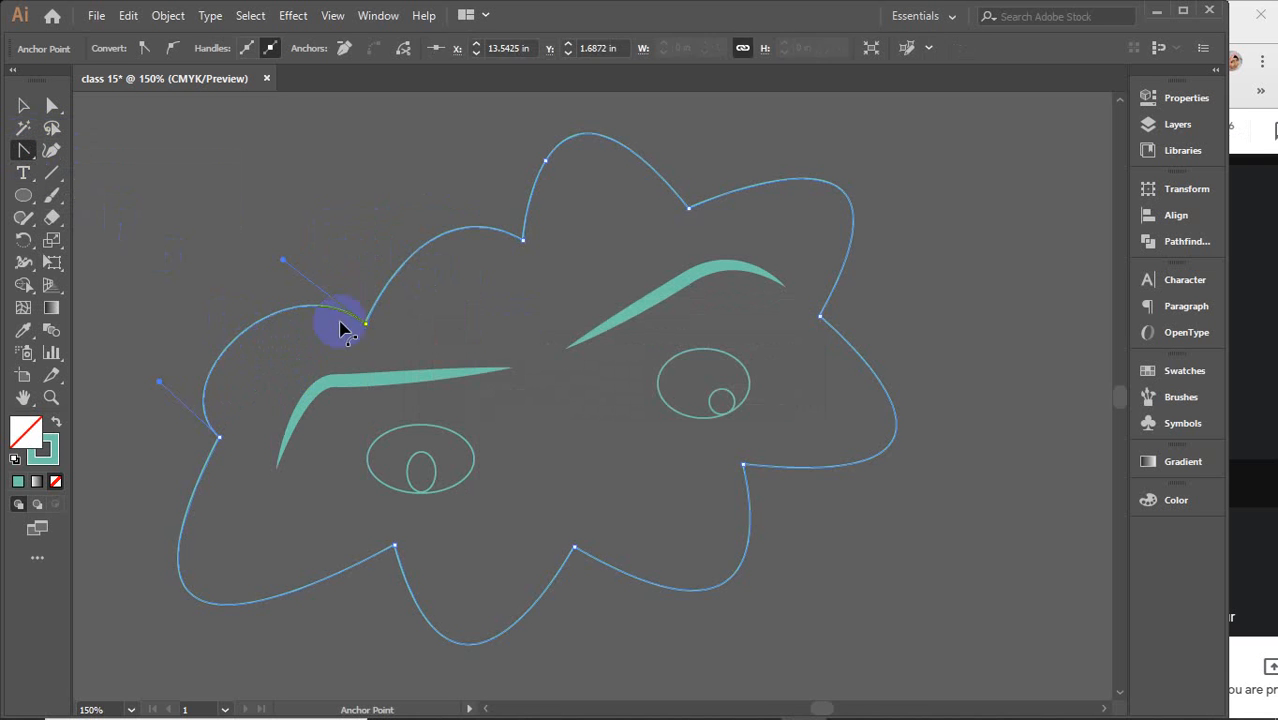
pyautogui.moveTo(410, 270); pyautogui.dragTo(363, 220)
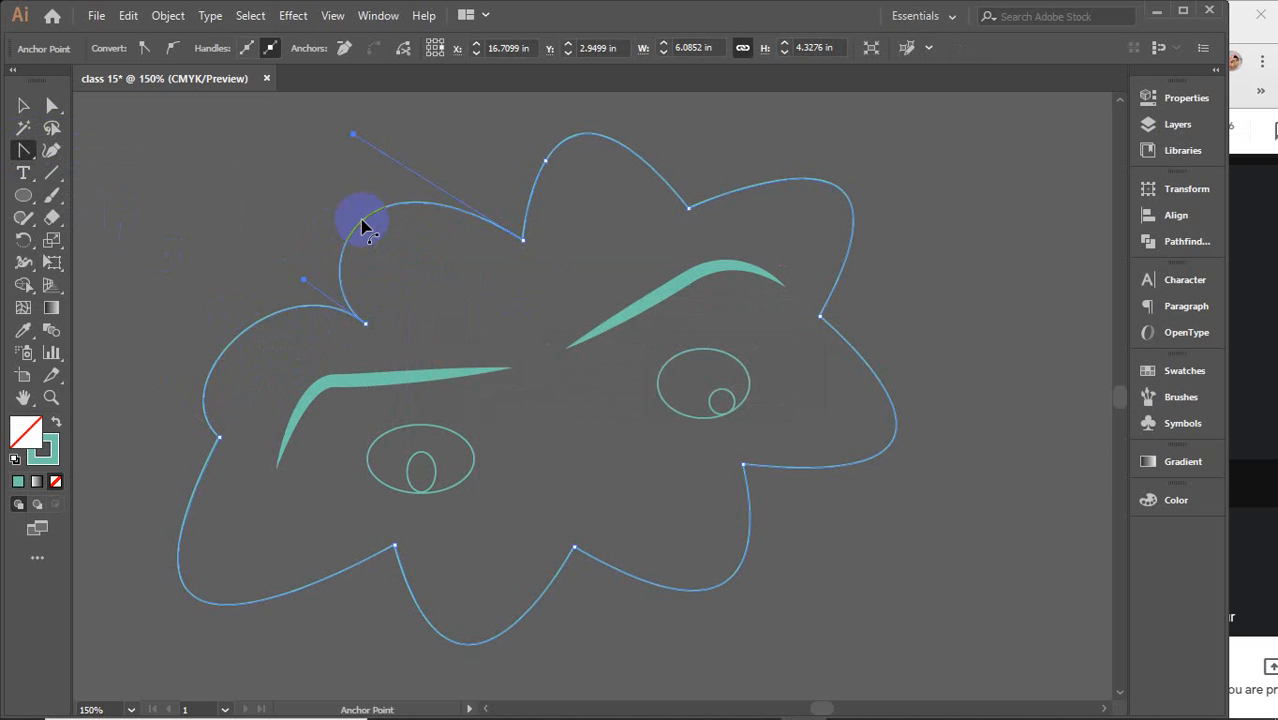
# Reshape the cloud's left lobes with the Curvature tool by dragging their anchor points to new positions
pyautogui.moveTo(22, 148); pyautogui.dragTo(115, 157)
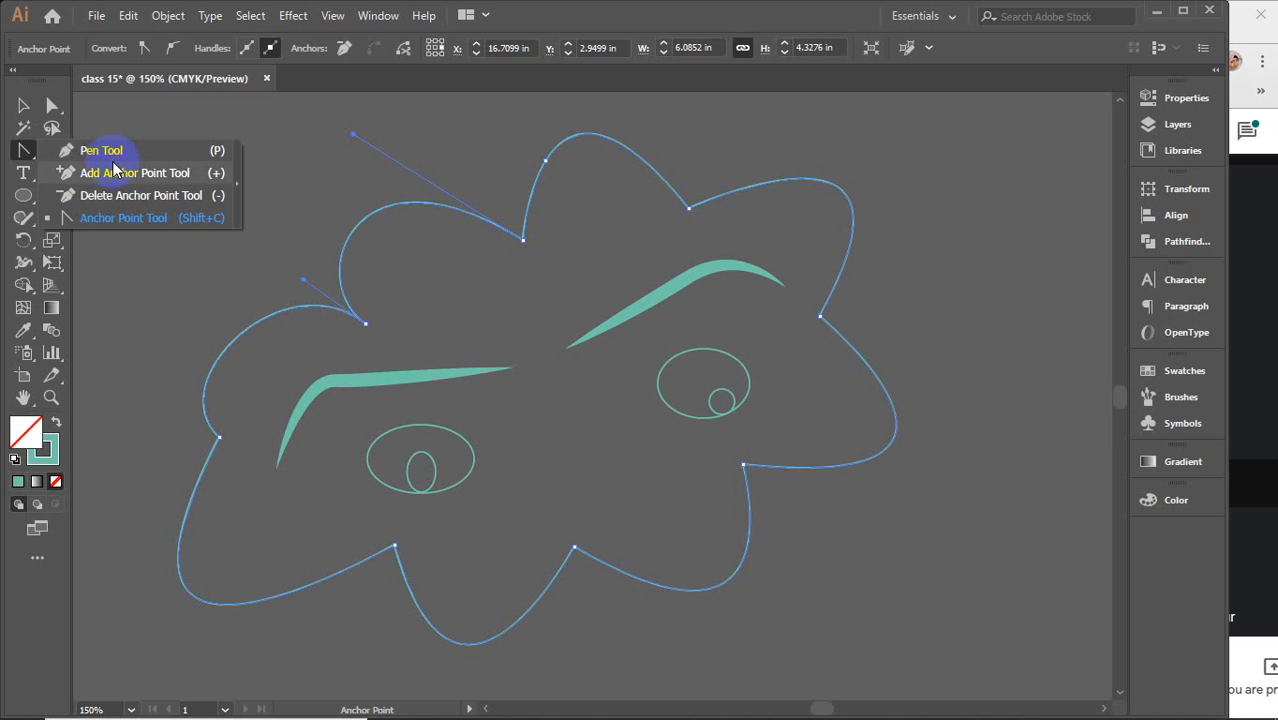
pyautogui.click(22, 105)
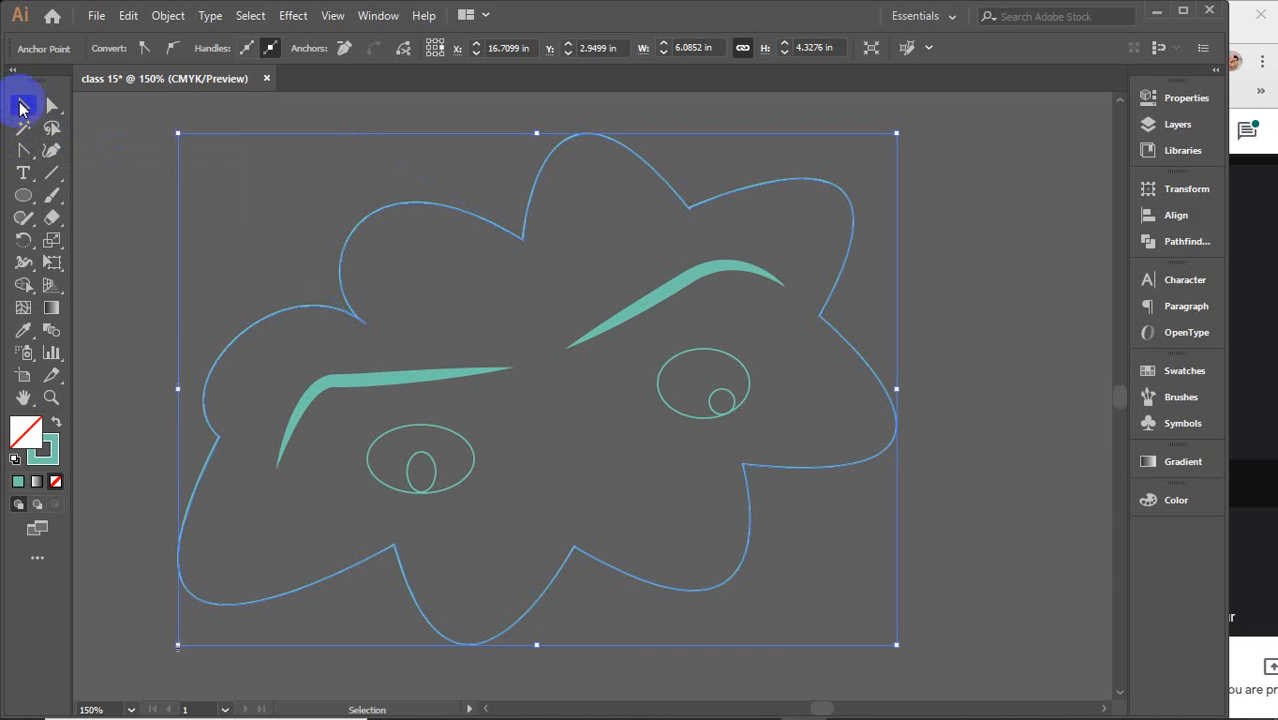
pyautogui.click(52, 152)
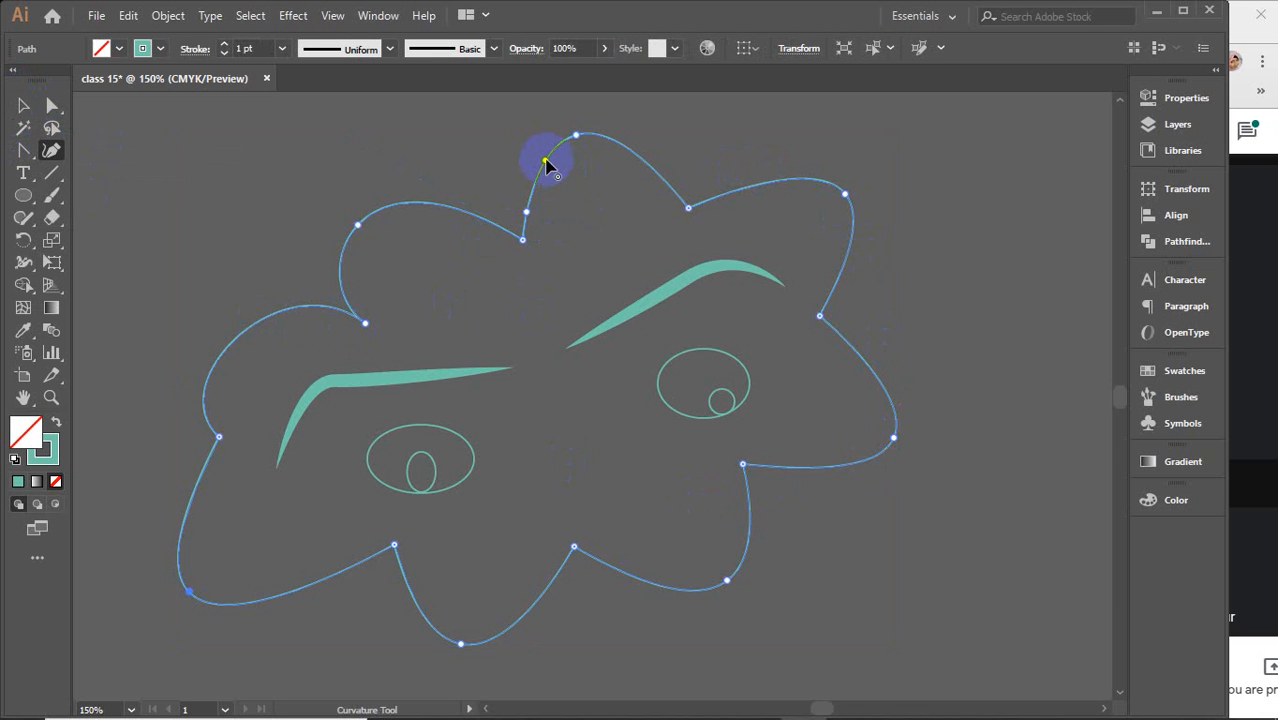
pyautogui.click(379, 221)
pyautogui.moveTo(358, 228); pyautogui.dragTo(385, 201)
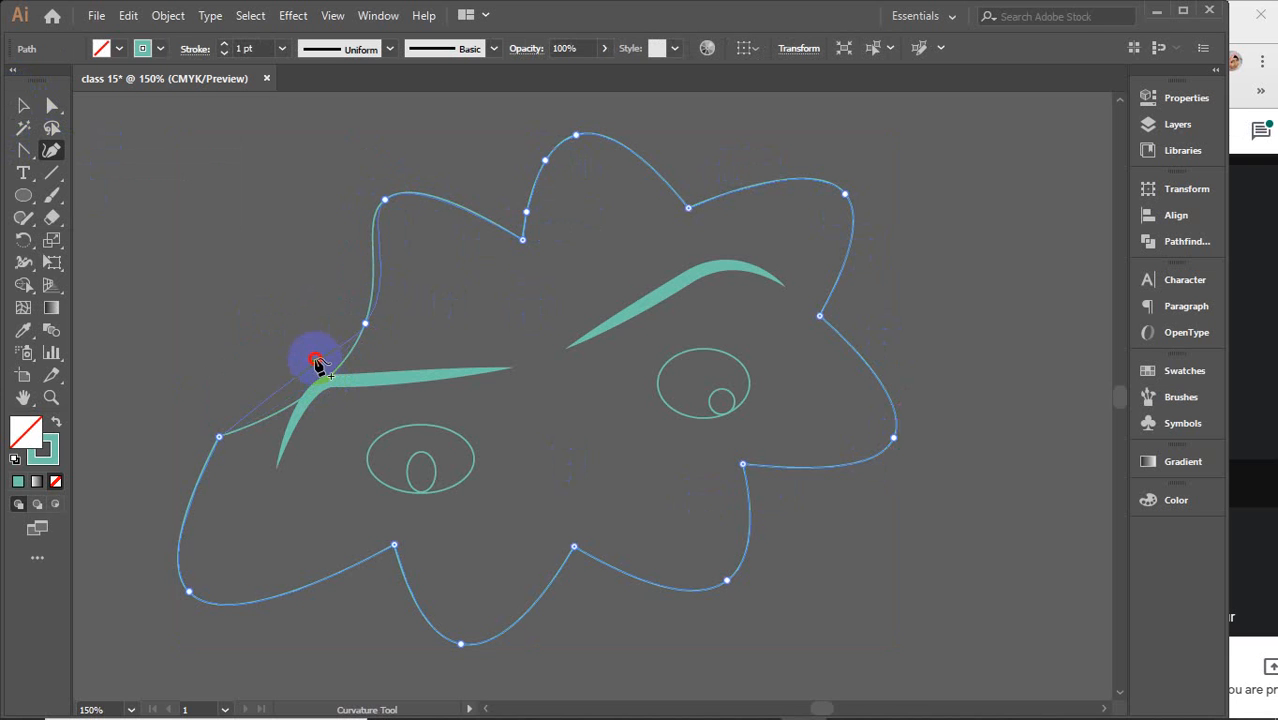
pyautogui.moveTo(316, 362); pyautogui.dragTo(256, 320)
pyautogui.click(385, 203)
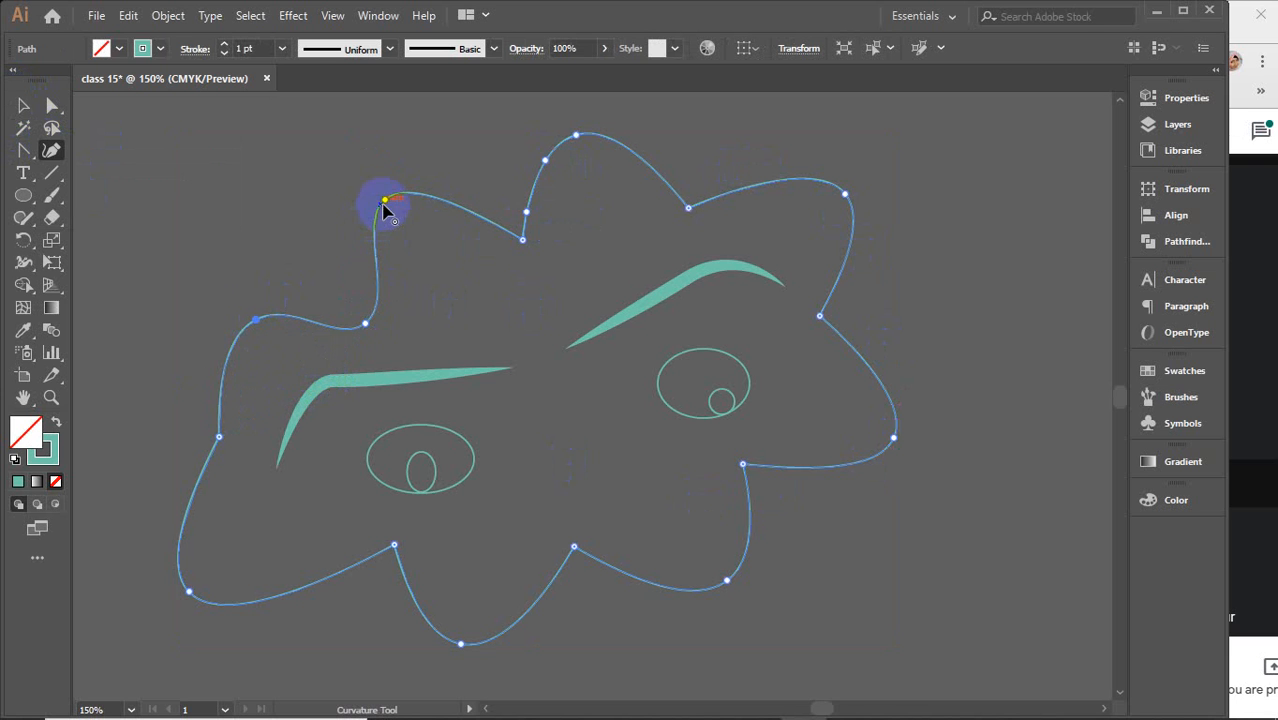
pyautogui.moveTo(390, 200)
pyautogui.mouseDown()
pyautogui.moveTo(396, 211)
pyautogui.moveTo(397, 199)
pyautogui.mouseUp()
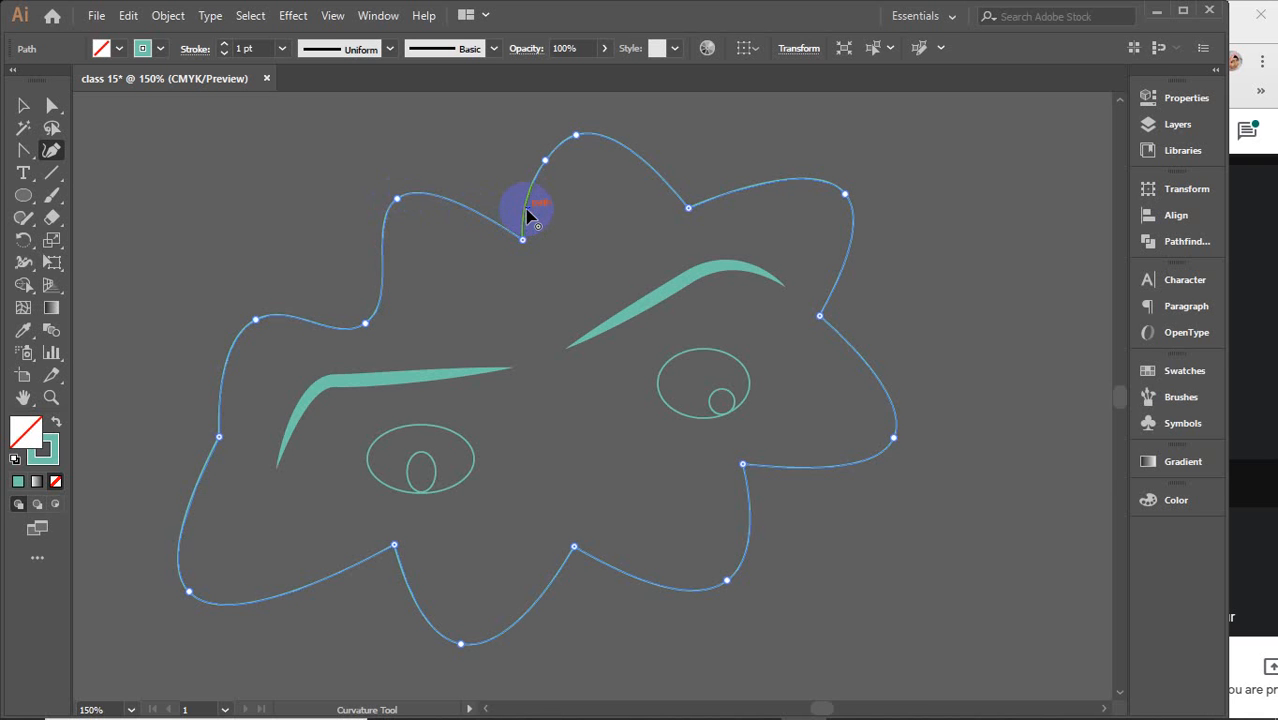
# Delete an anchor near the cloud's top, then drag the top, upper-right and lower-left points to smooth the lobes
pyautogui.click(546, 161)
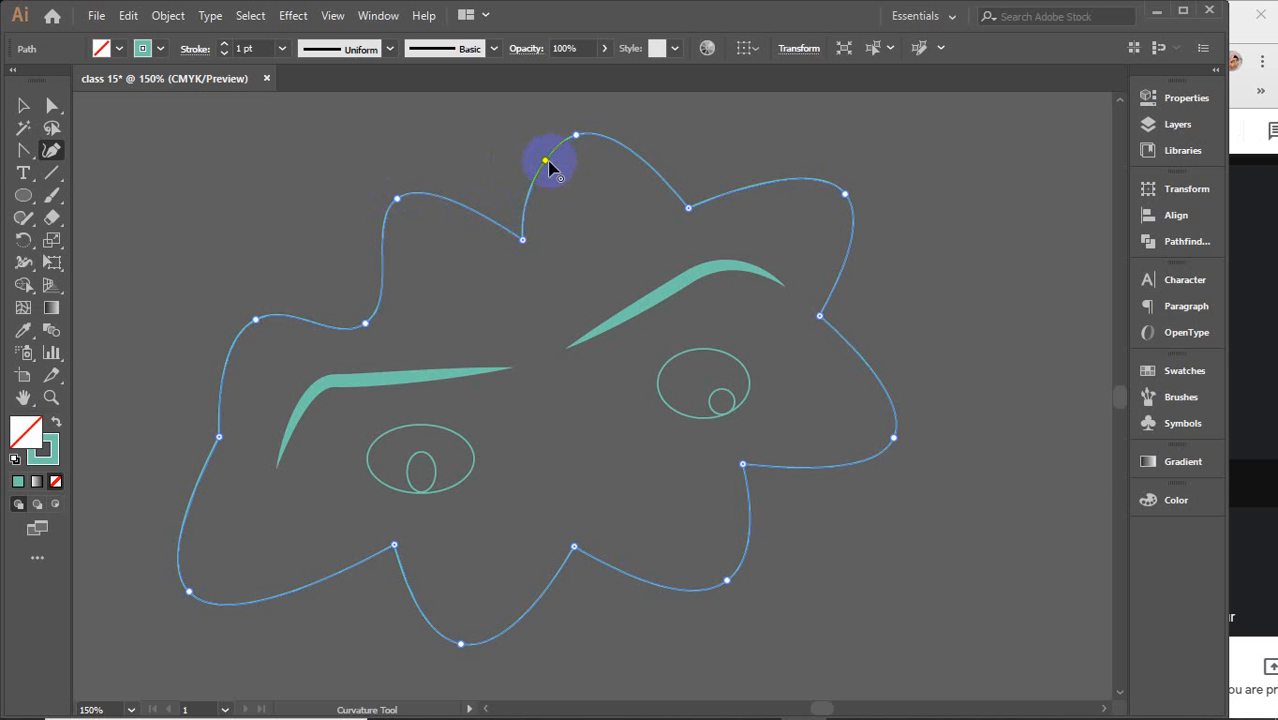
pyautogui.press('Delete')
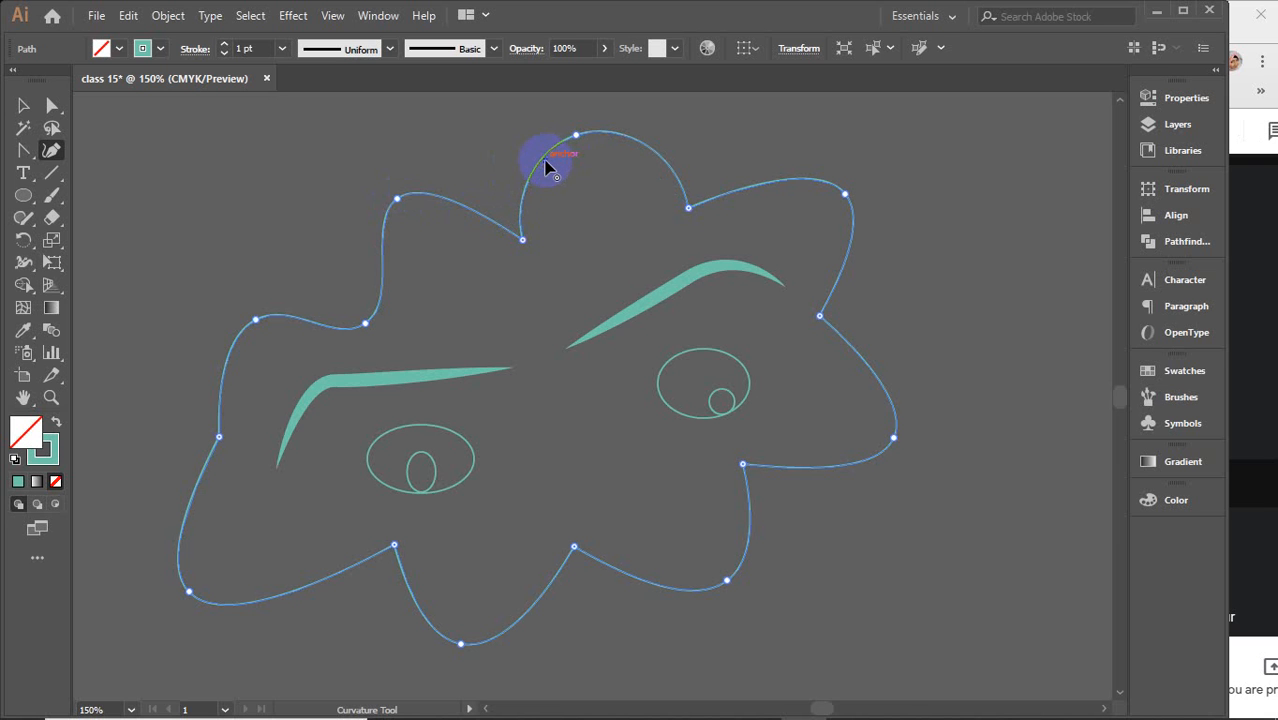
pyautogui.click(575, 136)
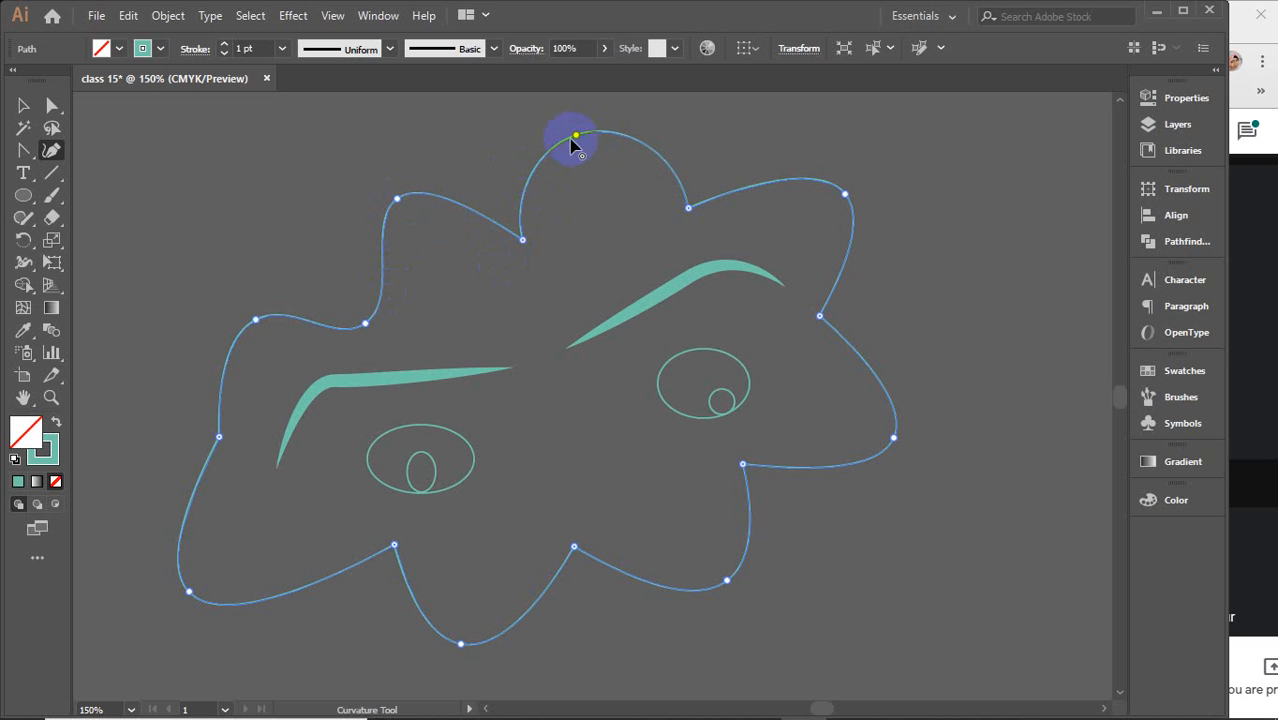
pyautogui.moveTo(577, 135); pyautogui.dragTo(599, 131)
pyautogui.click(842, 193)
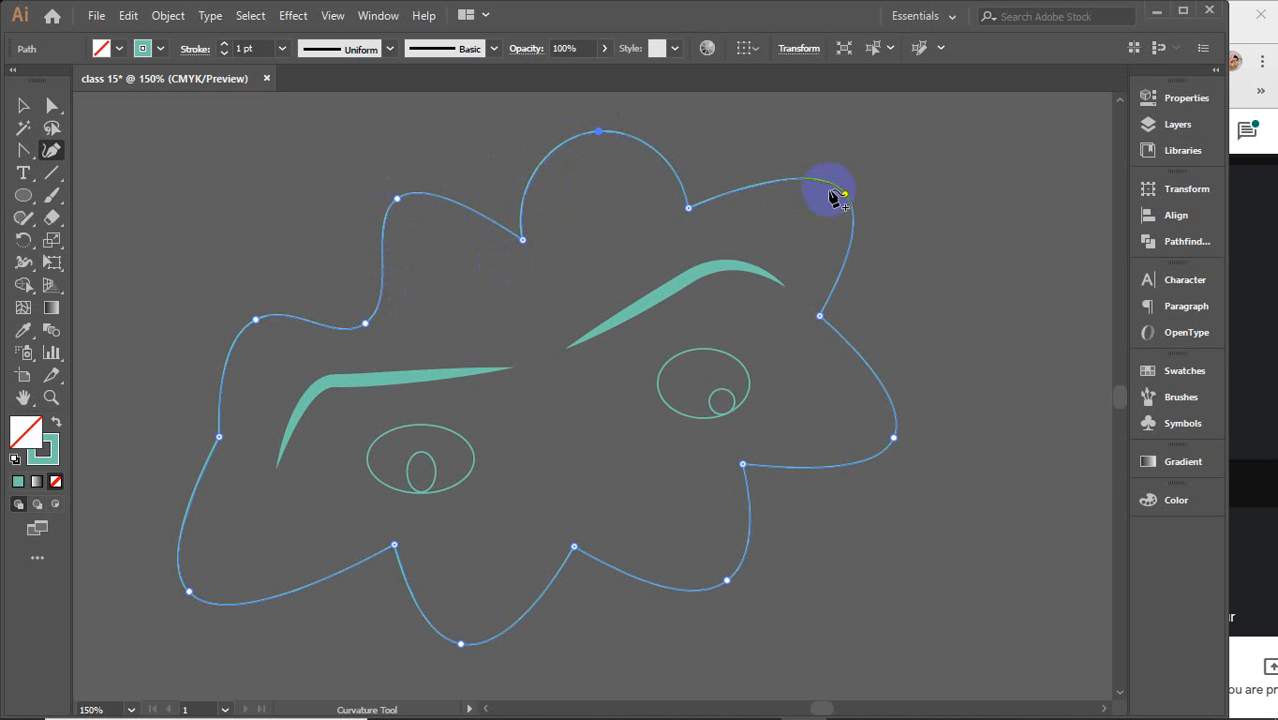
pyautogui.moveTo(845, 195); pyautogui.dragTo(823, 175)
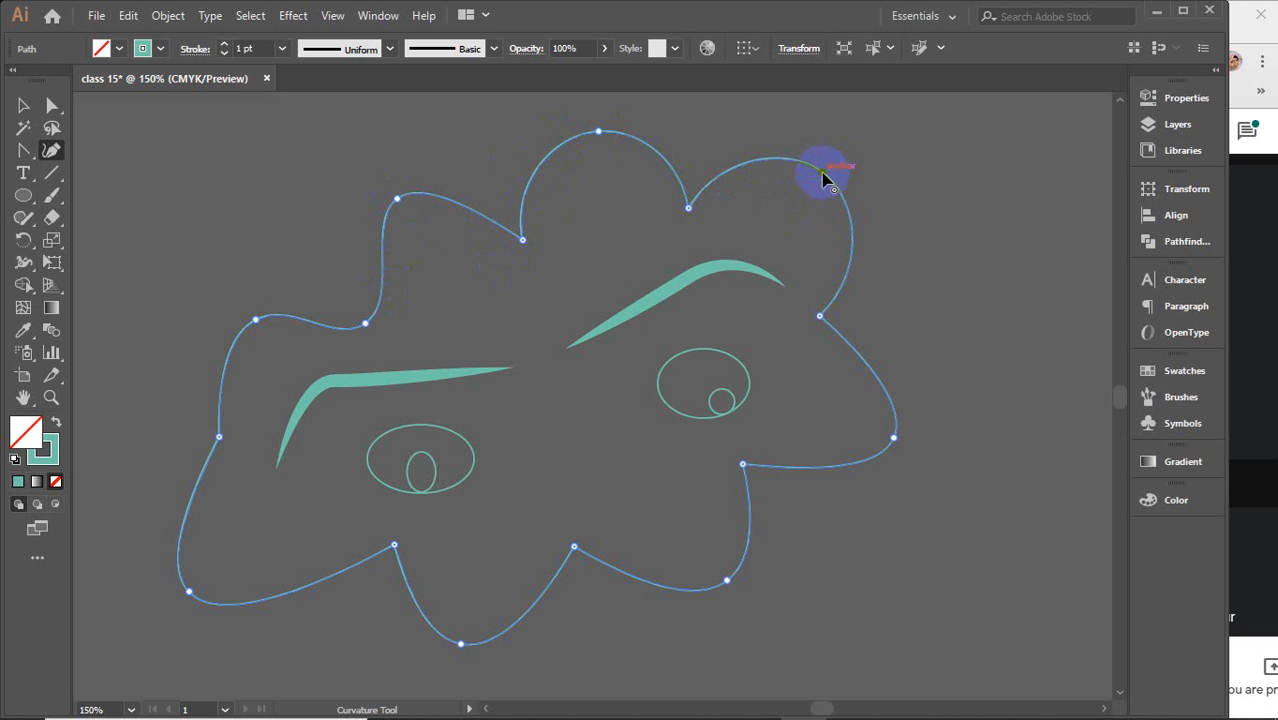
pyautogui.click(189, 589)
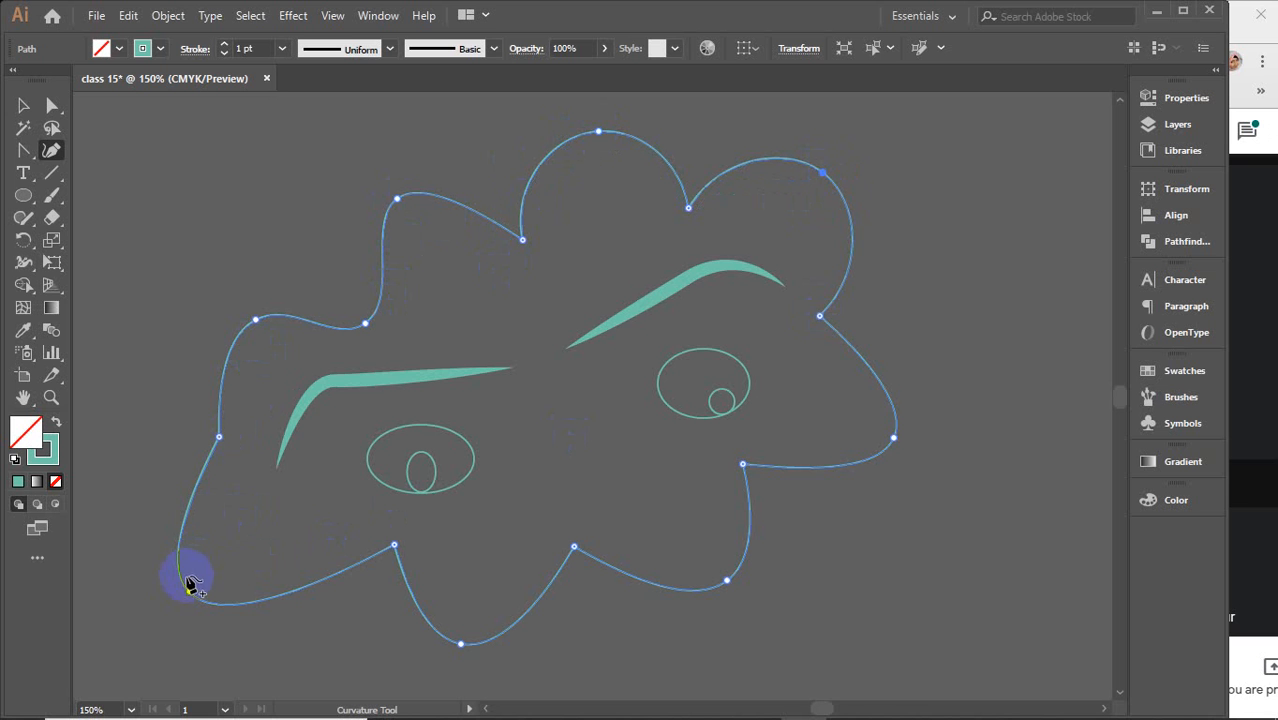
pyautogui.moveTo(192, 594); pyautogui.dragTo(228, 577)
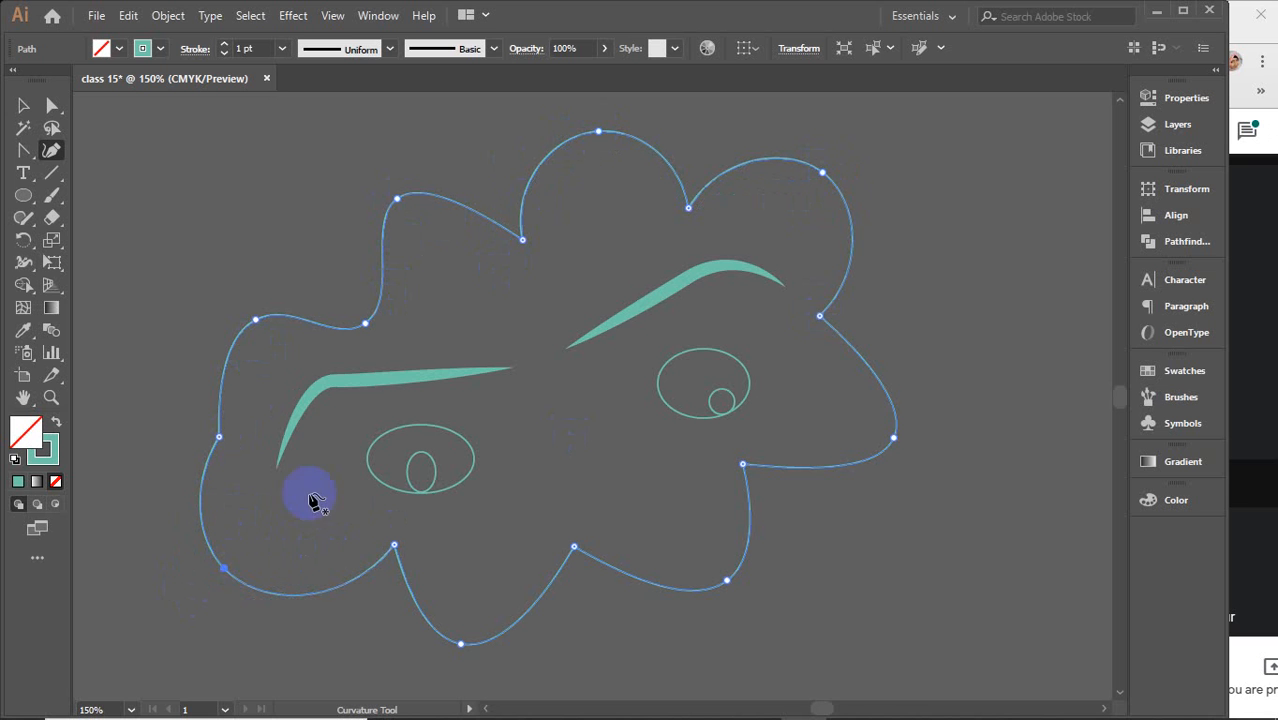
# Select all artwork on the artboard and delete it
pyautogui.click(22, 104)
pyautogui.moveTo(124, 158)
pyautogui.mouseDown()
pyautogui.moveTo(996, 596)
pyautogui.moveTo(1035, 582)
pyautogui.mouseUp()
pyautogui.press('Delete')
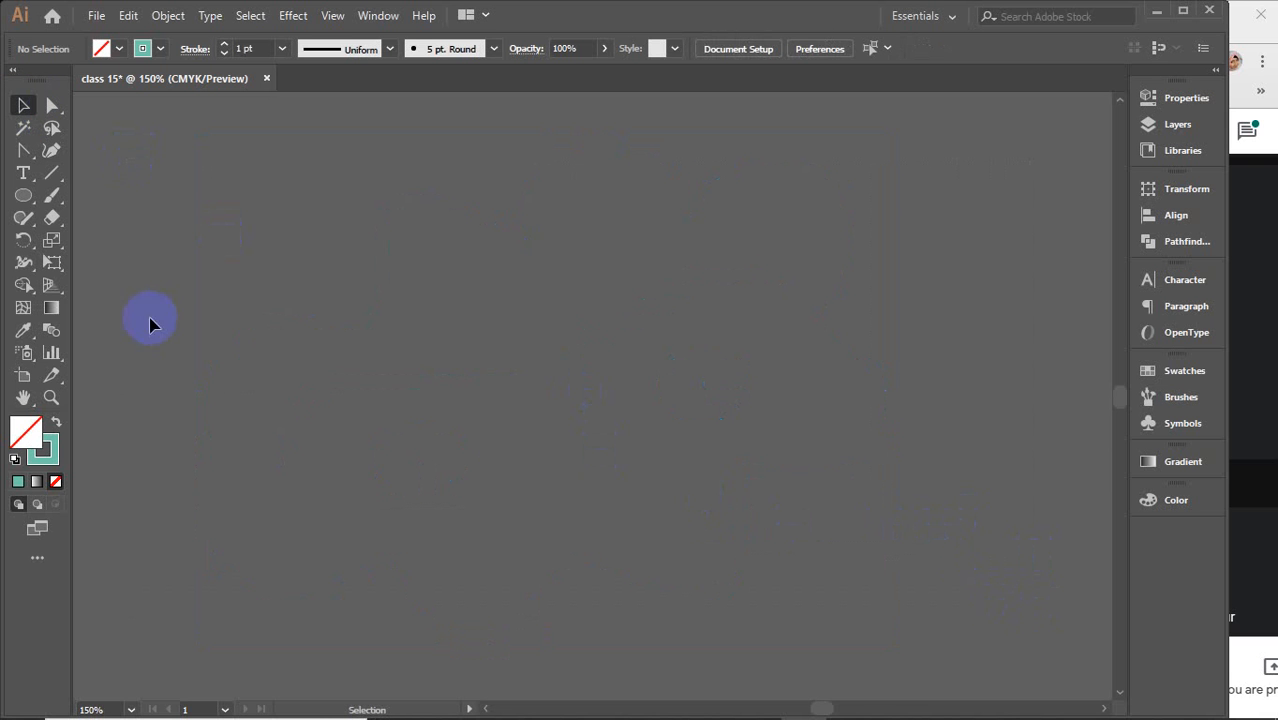
# Start an open curved path with the Curvature tool, placing four points and adjusting the first and third while drawing
pyautogui.click(52, 151)
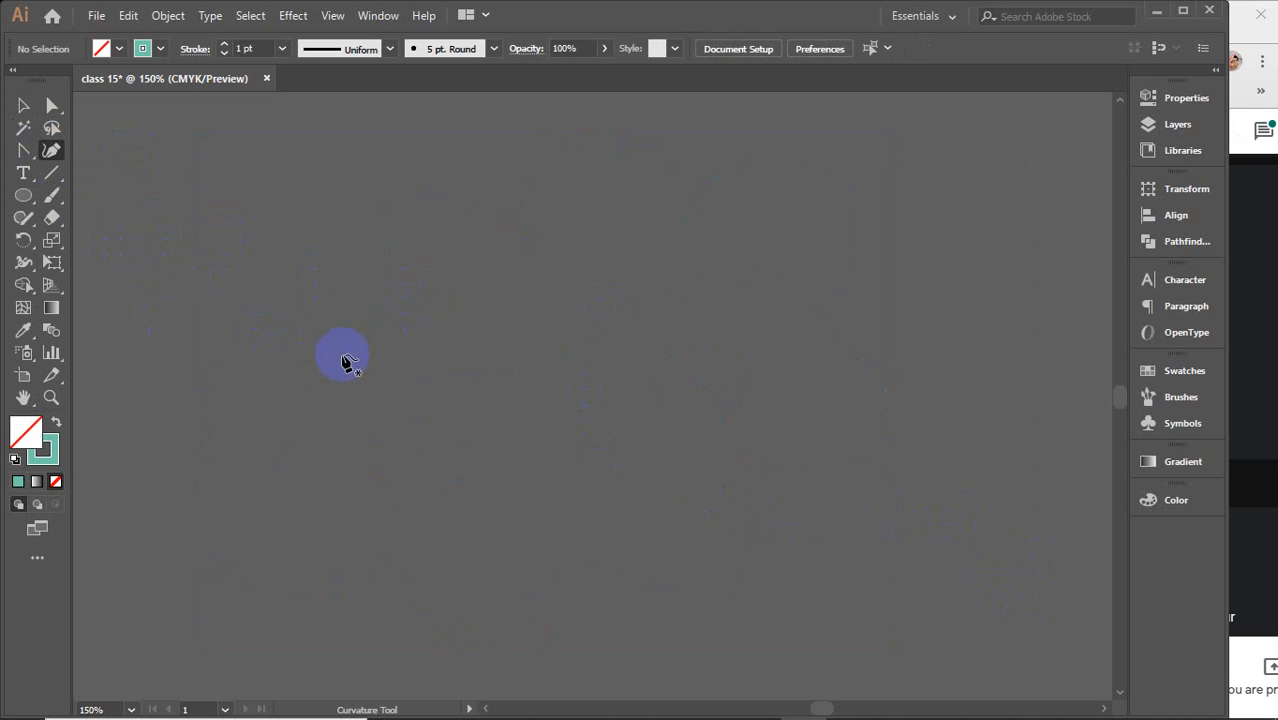
pyautogui.click(350, 405)
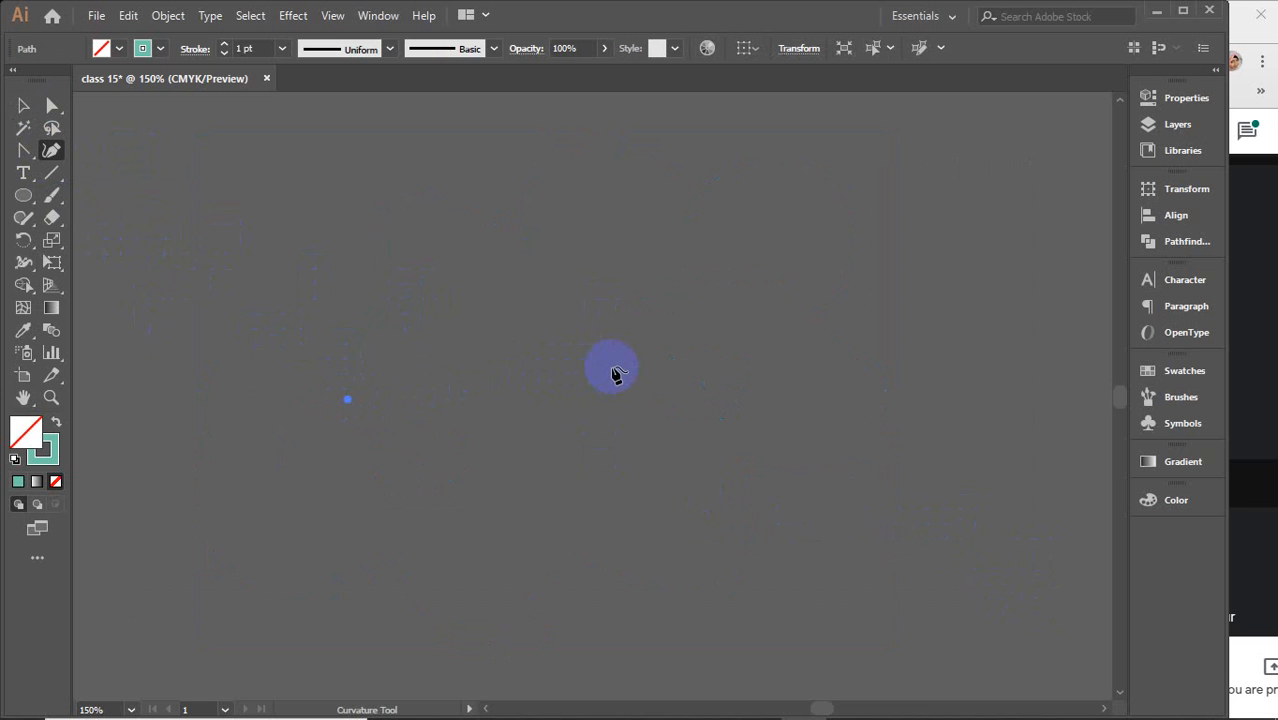
pyautogui.click(669, 397)
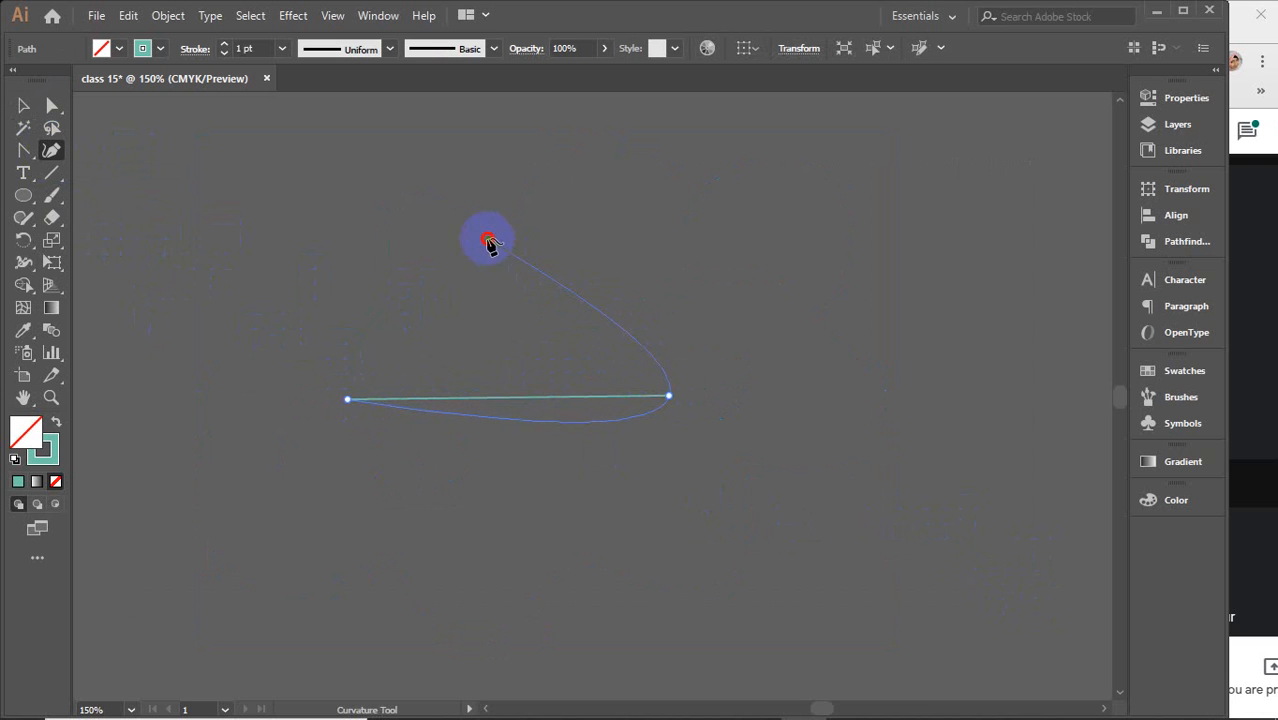
pyautogui.click(456, 230)
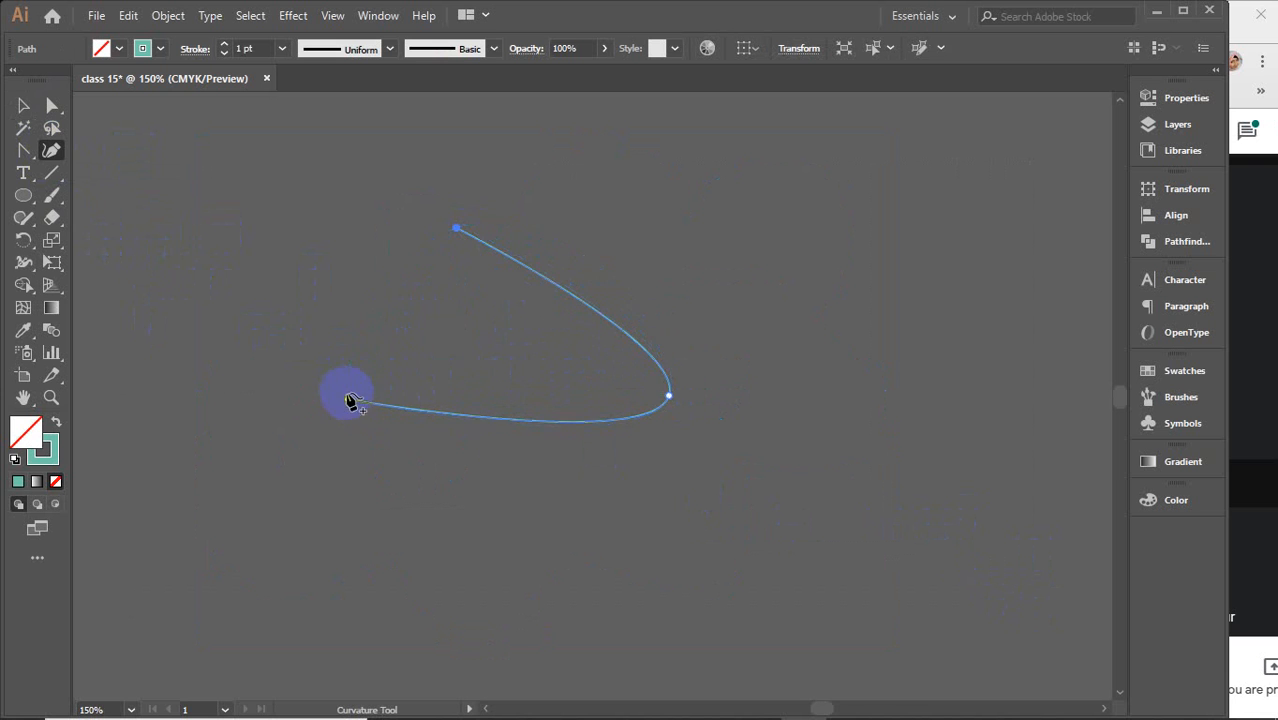
pyautogui.moveTo(350, 403); pyautogui.dragTo(305, 486)
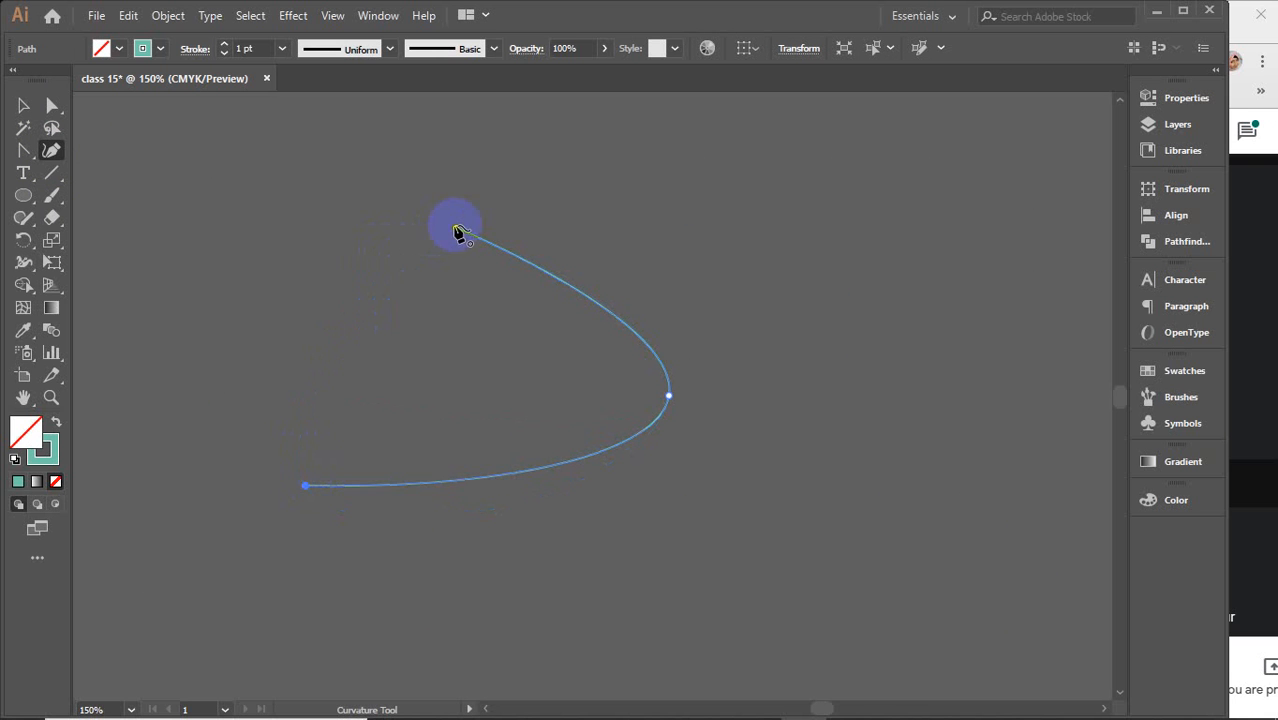
pyautogui.moveTo(455, 232); pyautogui.dragTo(528, 184)
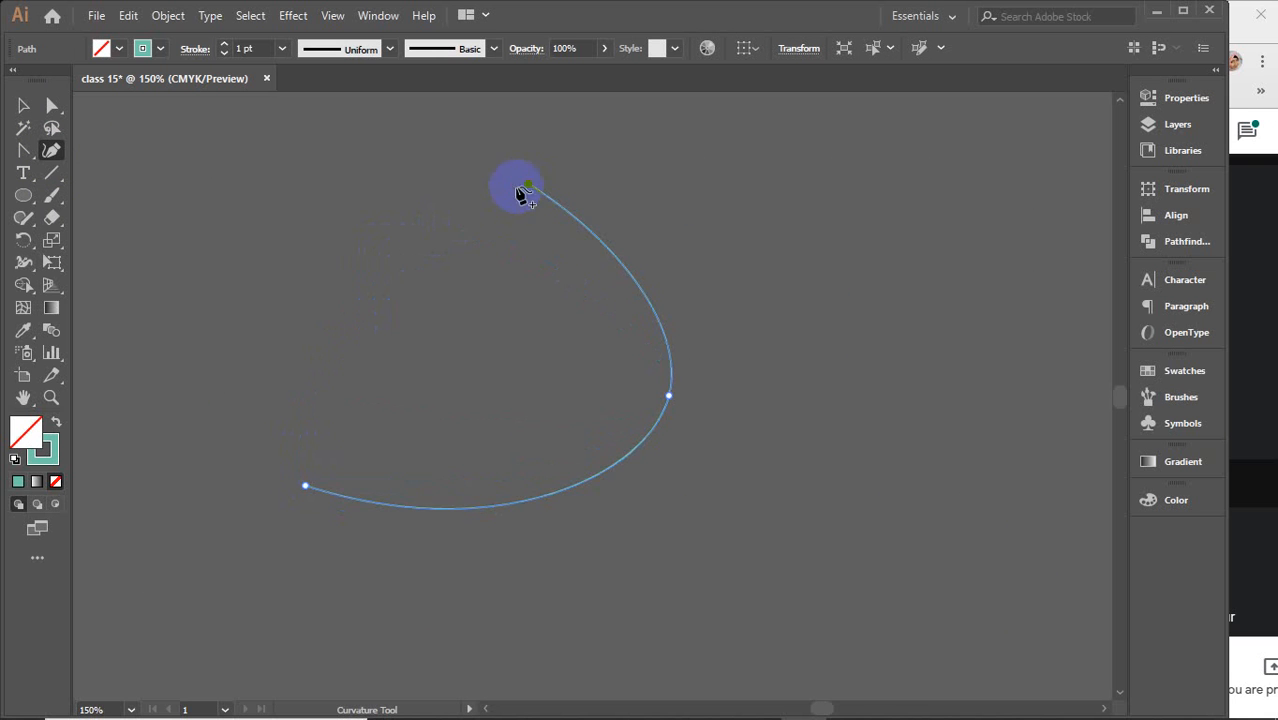
pyautogui.click(391, 299)
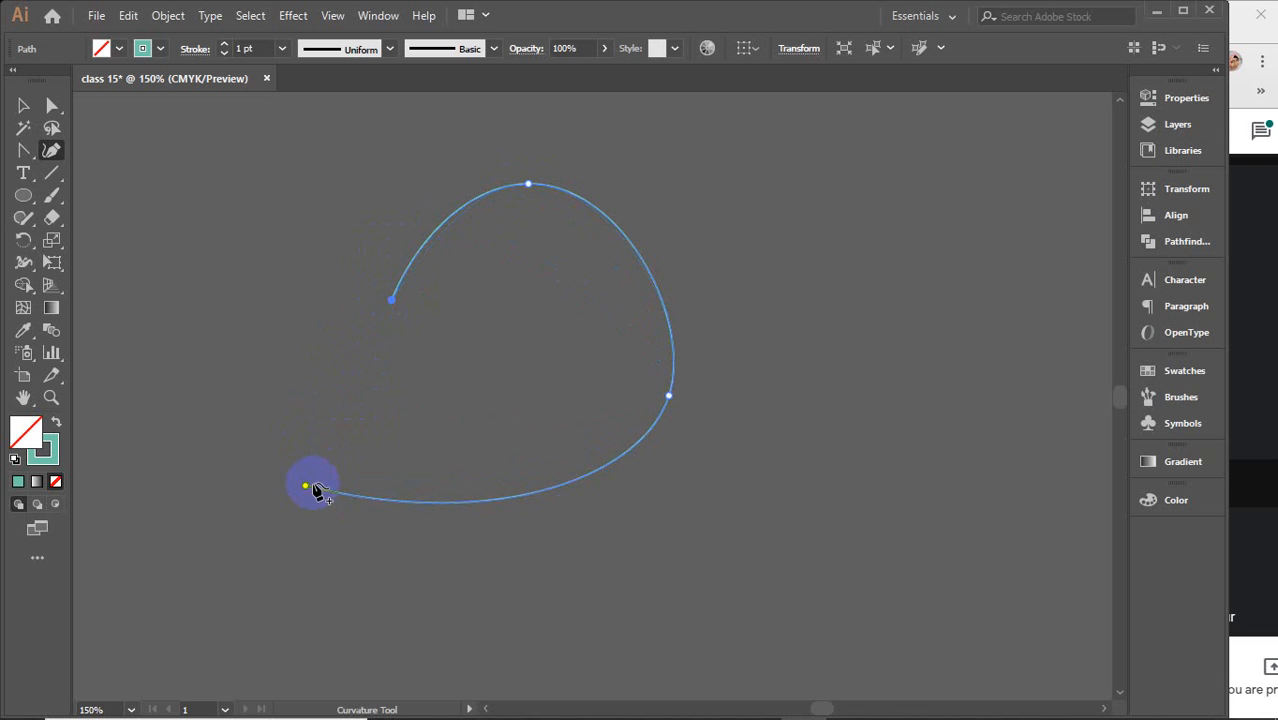
# Drag the curve's end points, right point and top point outward and add a bottom point to widen it into a large open loop
pyautogui.moveTo(305, 489); pyautogui.dragTo(190, 476)
pyautogui.moveTo(389, 489); pyautogui.dragTo(405, 581)
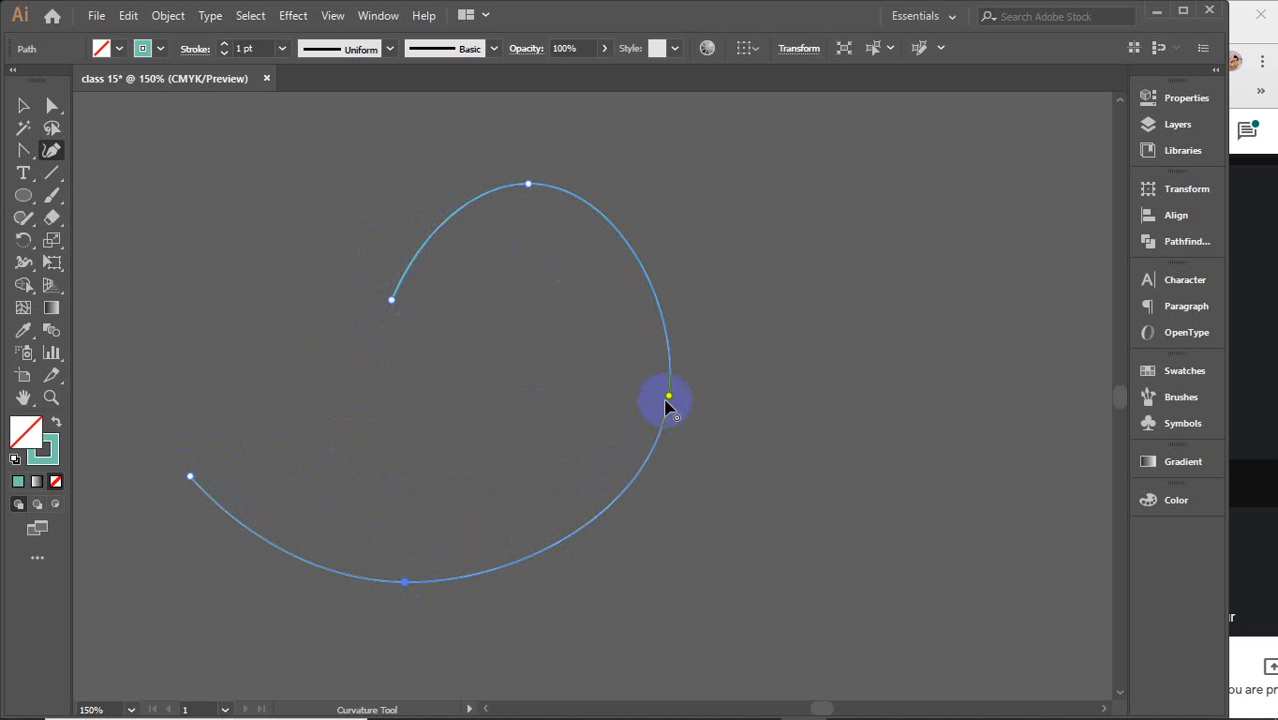
pyautogui.moveTo(669, 397); pyautogui.dragTo(709, 392)
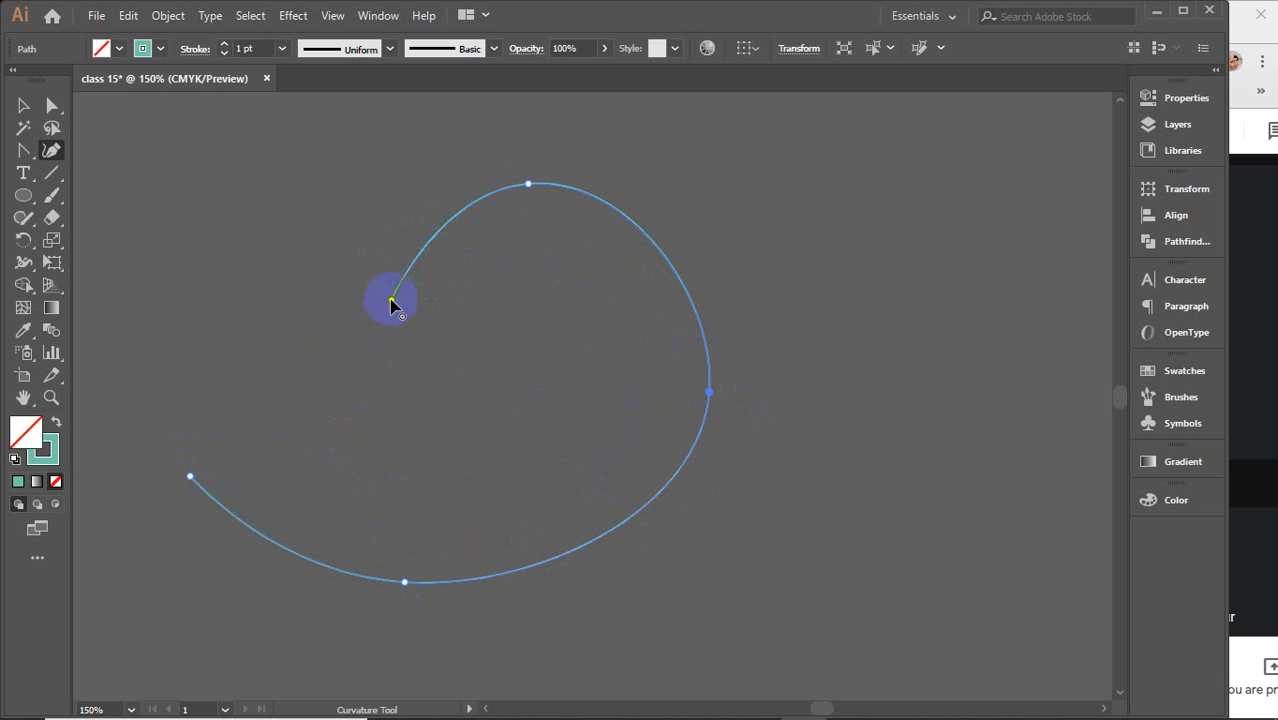
pyautogui.moveTo(391, 301); pyautogui.dragTo(341, 246)
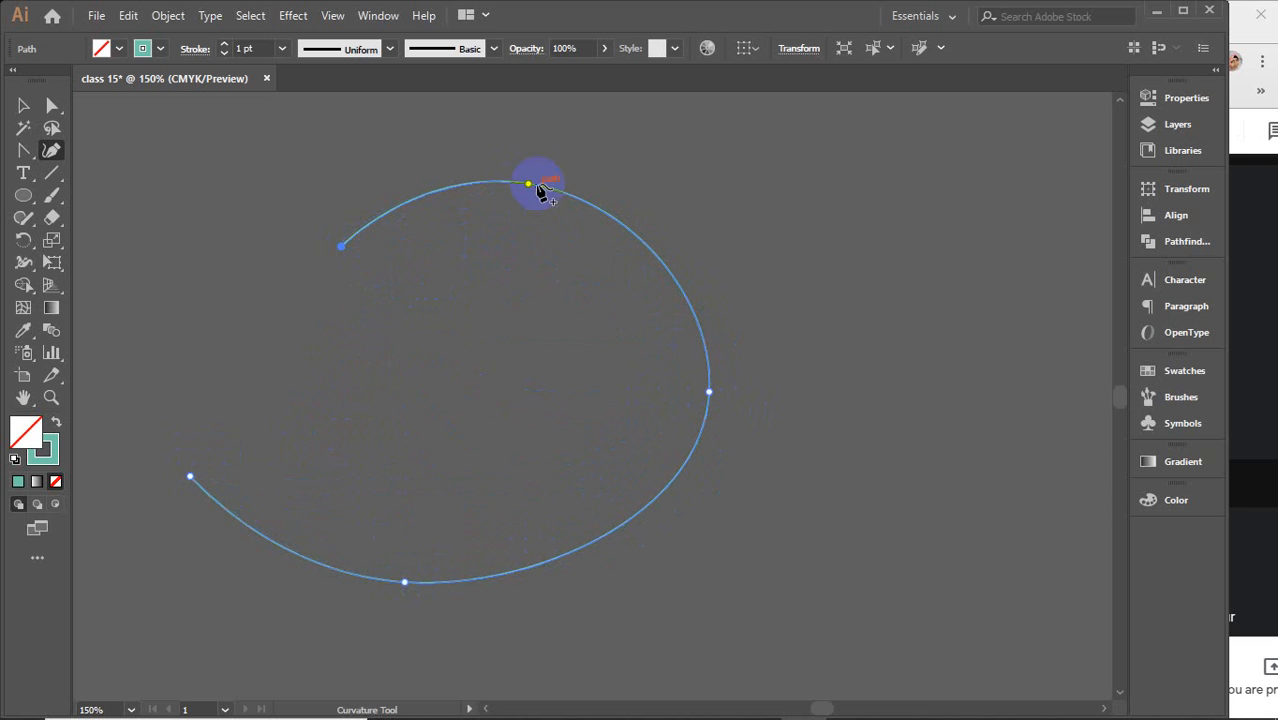
pyautogui.moveTo(538, 185)
pyautogui.mouseDown()
pyautogui.moveTo(521, 186)
pyautogui.moveTo(547, 170)
pyautogui.mouseUp()
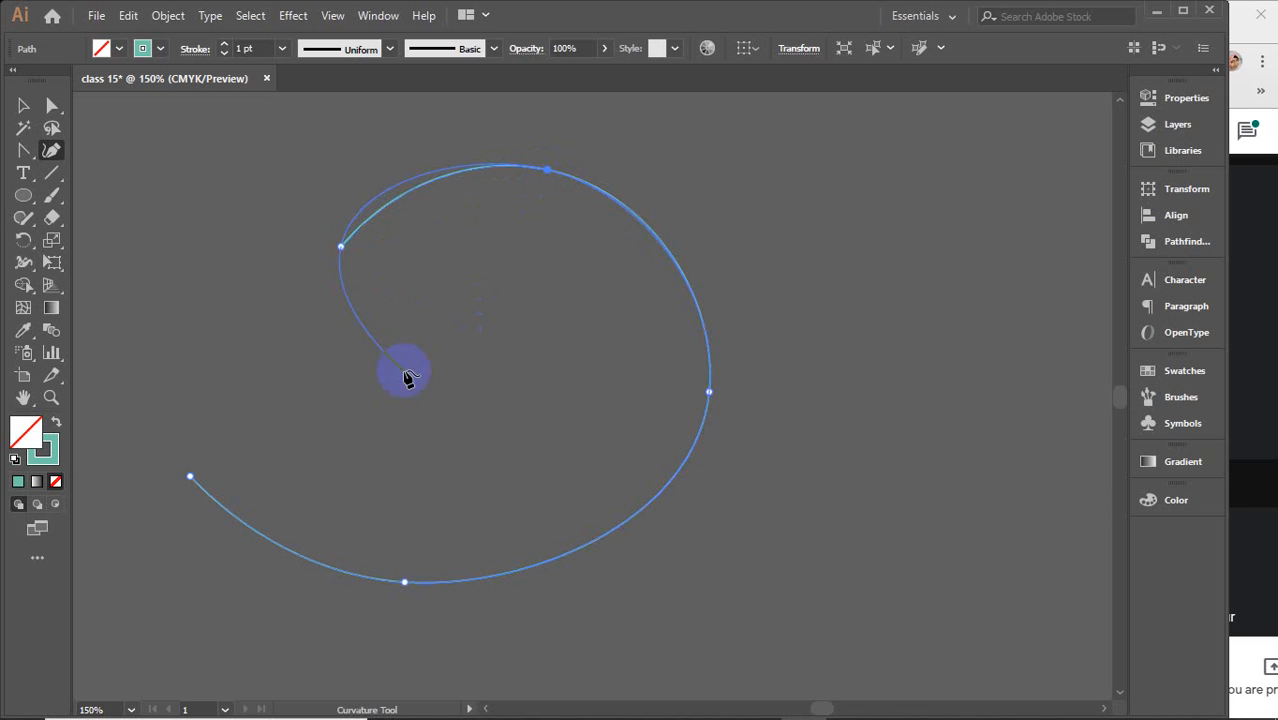
# Continue the path from its upper end with three more points, curling it inward into an S-shaped spiral
pyautogui.click(190, 476)
pyautogui.moveTo(207, 483); pyautogui.dragTo(195, 481)
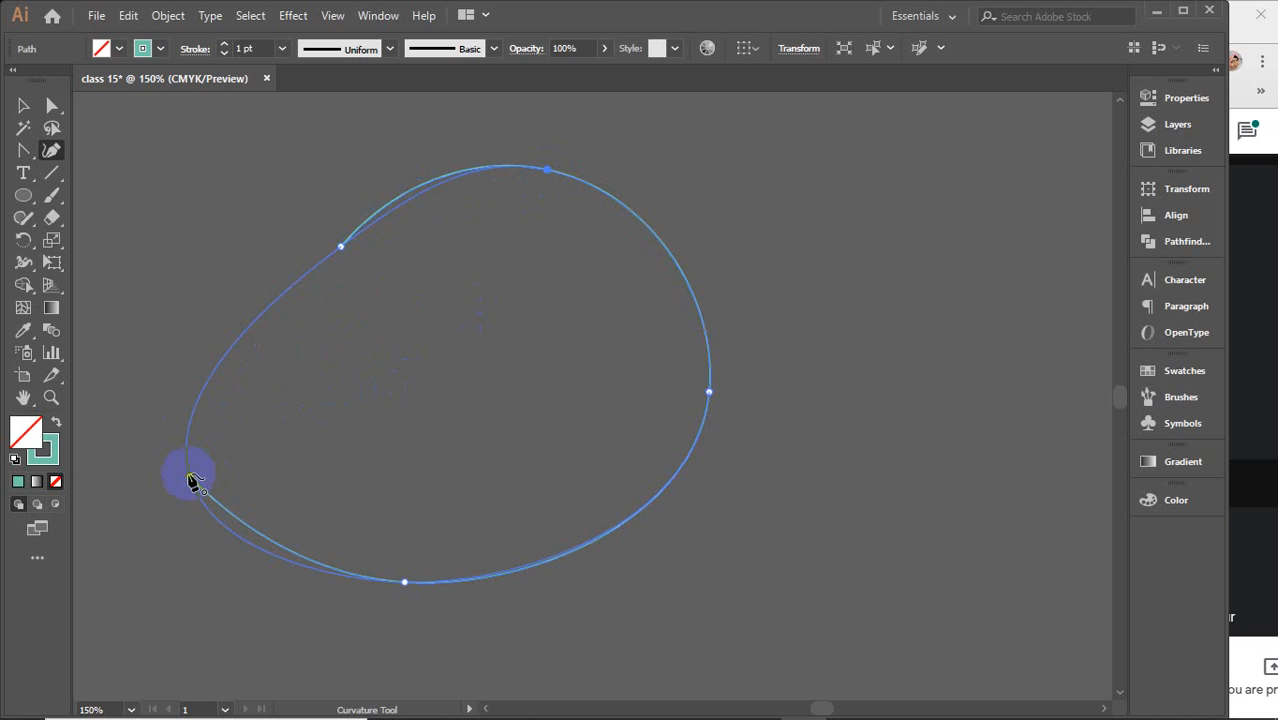
pyautogui.click(188, 474)
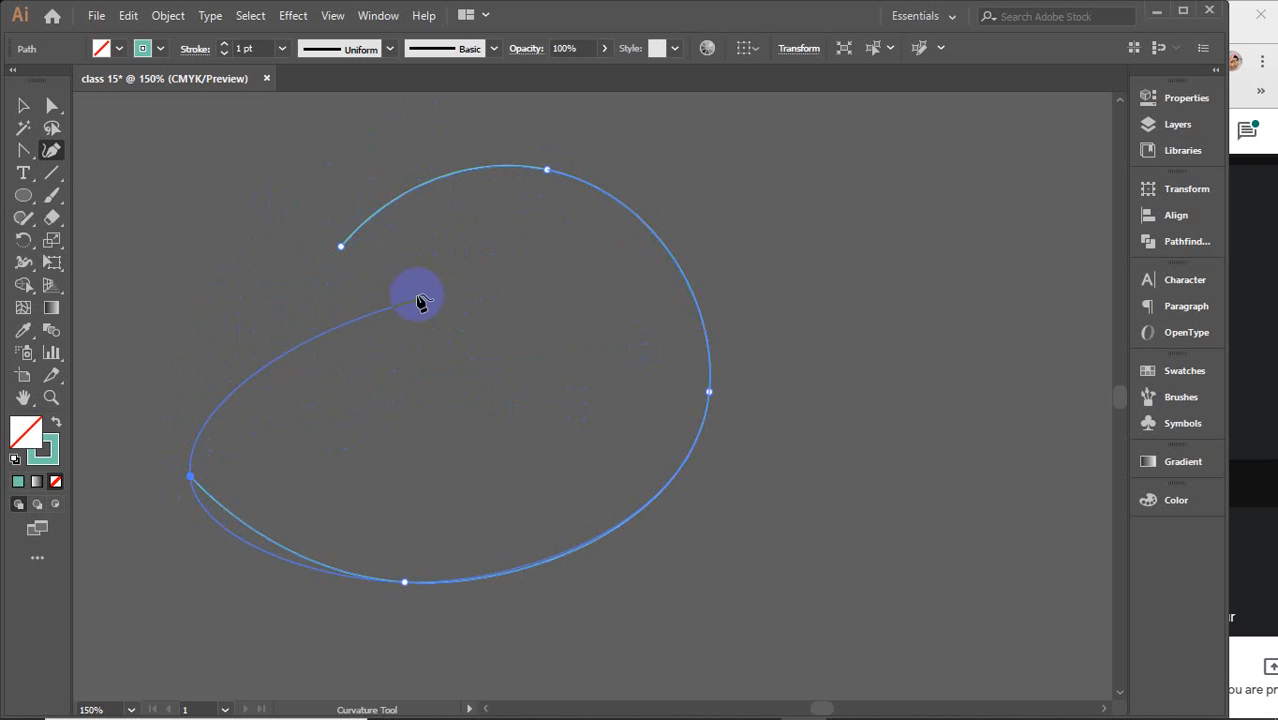
pyautogui.moveTo(341, 246); pyautogui.dragTo(303, 191)
pyautogui.click(499, 362)
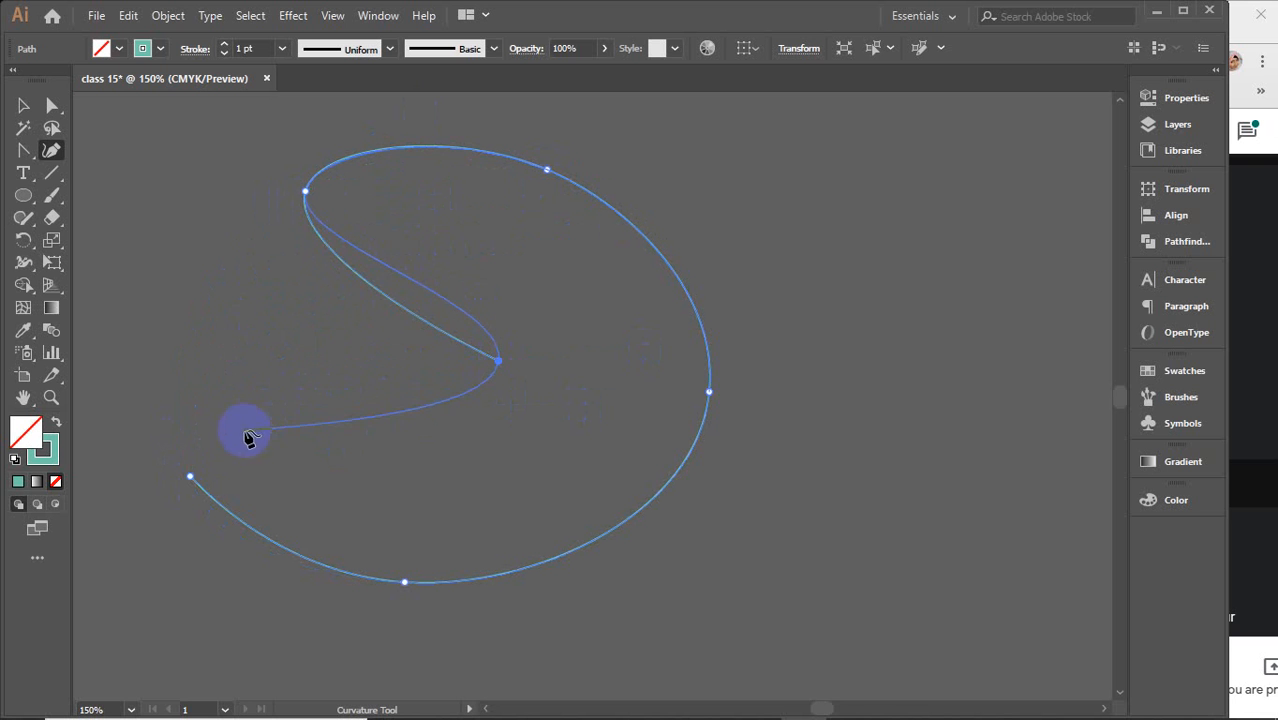
pyautogui.click(143, 322)
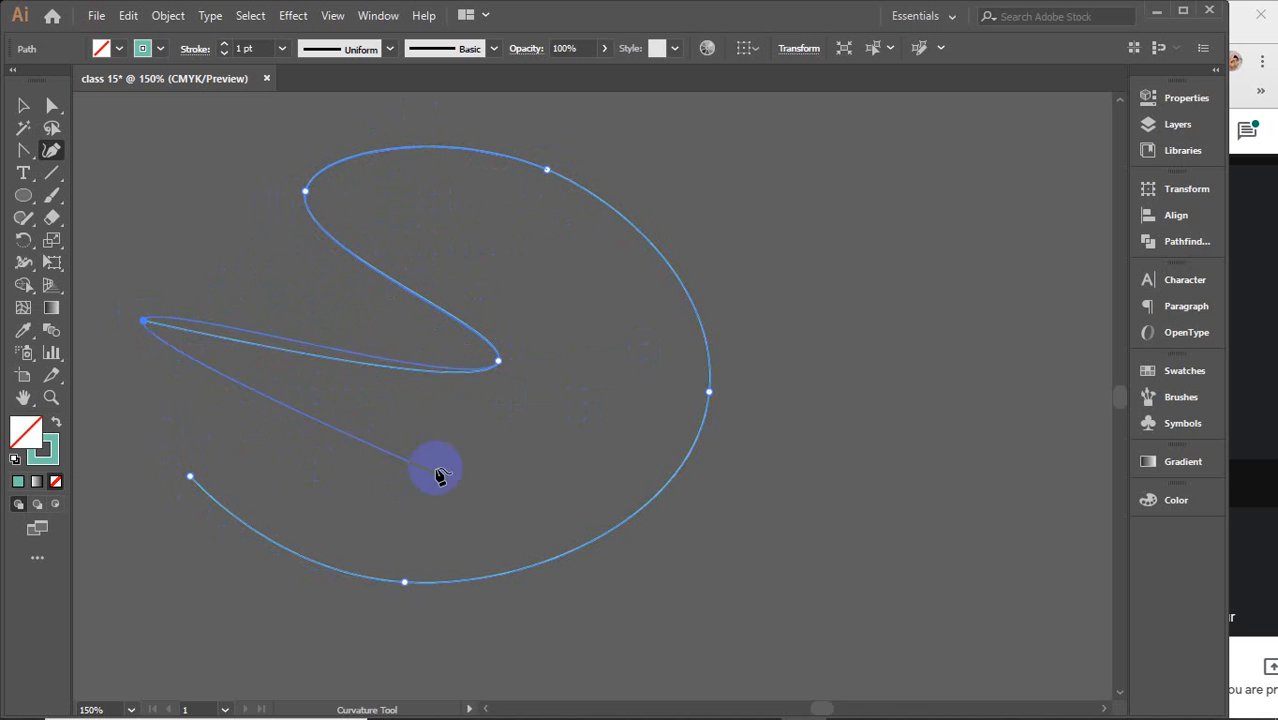
pyautogui.moveTo(313, 400); pyautogui.dragTo(308, 451)
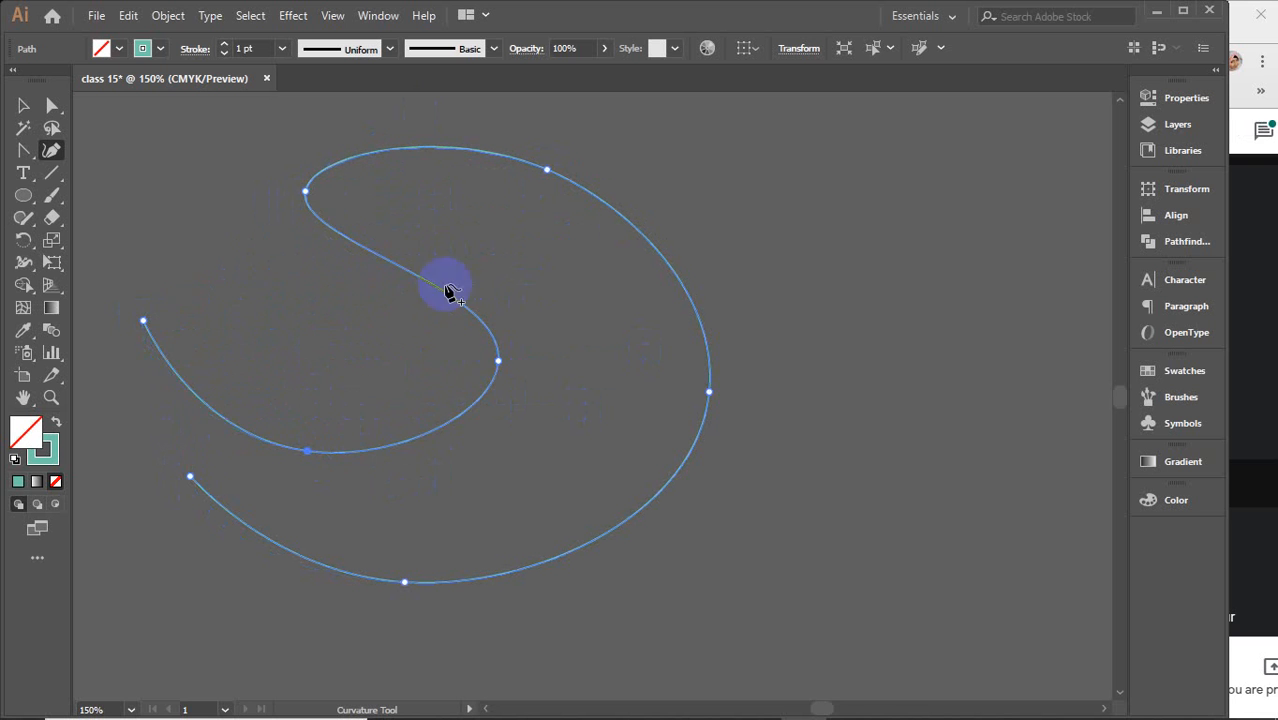
# Switch to the Selection tool, select the spiral path and delete it
pyautogui.click(24, 105)
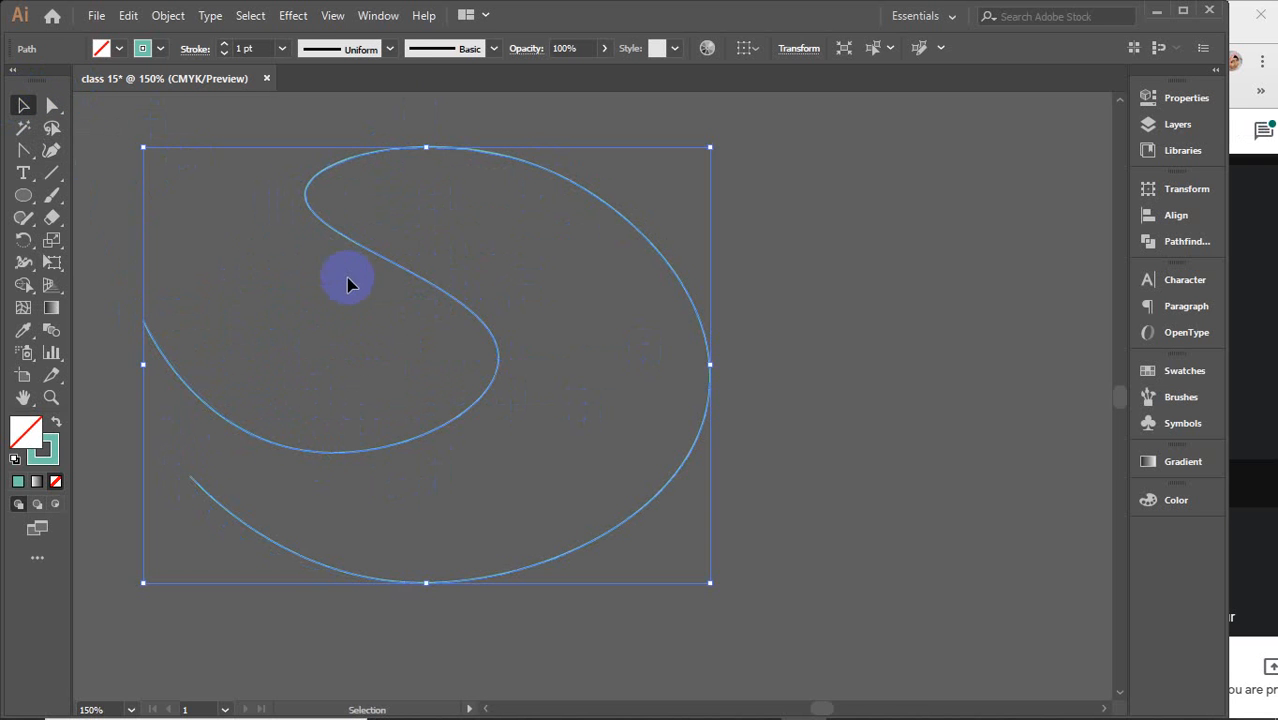
pyautogui.click(306, 291)
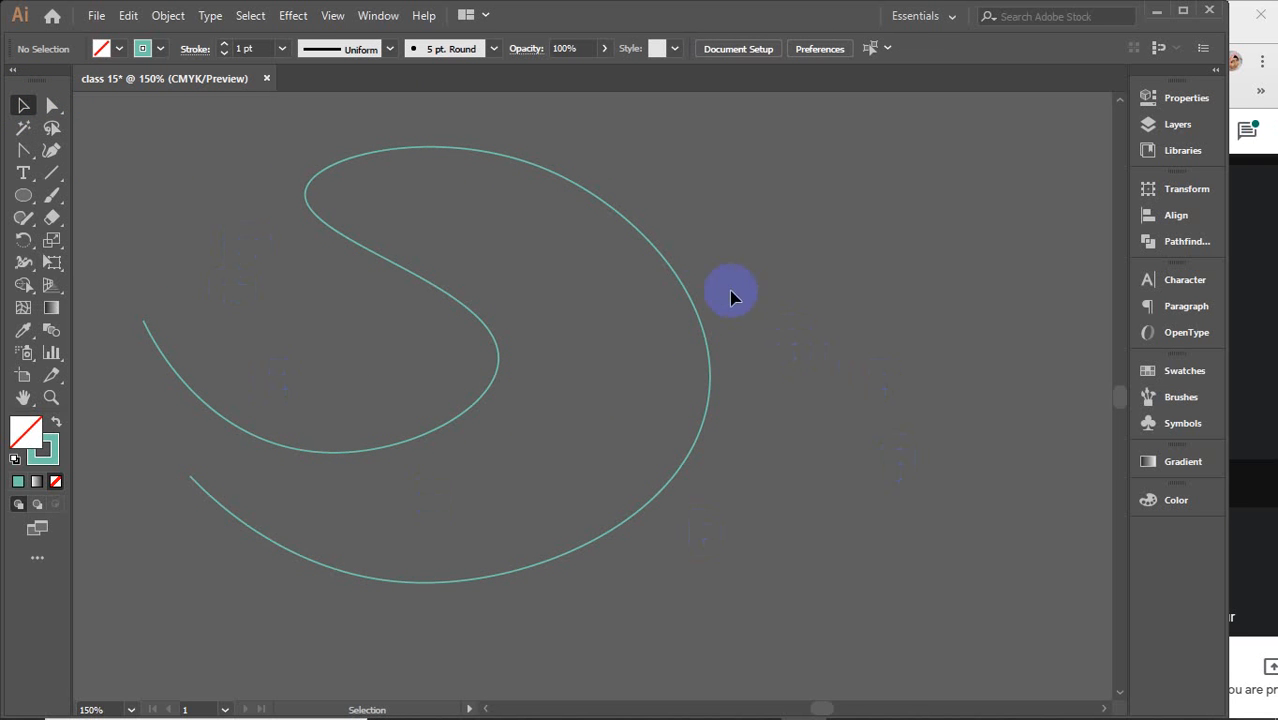
pyautogui.moveTo(701, 311); pyautogui.dragTo(778, 313)
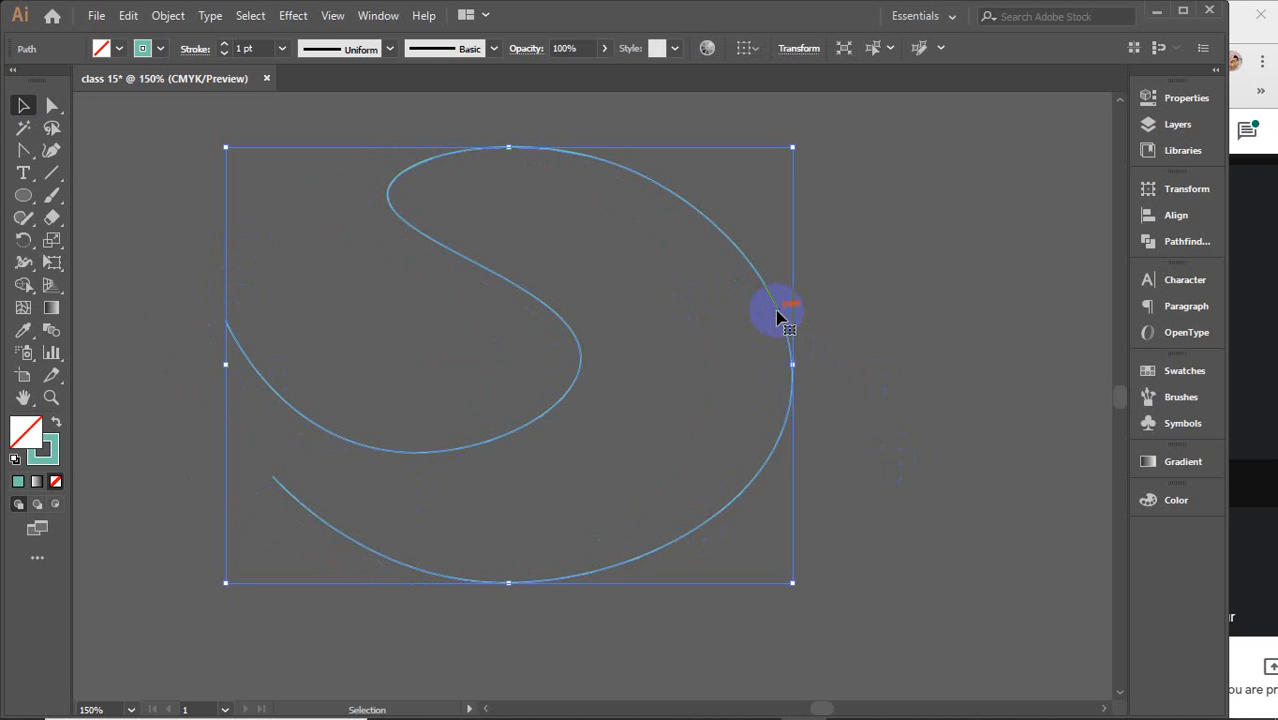
pyautogui.press('Delete')
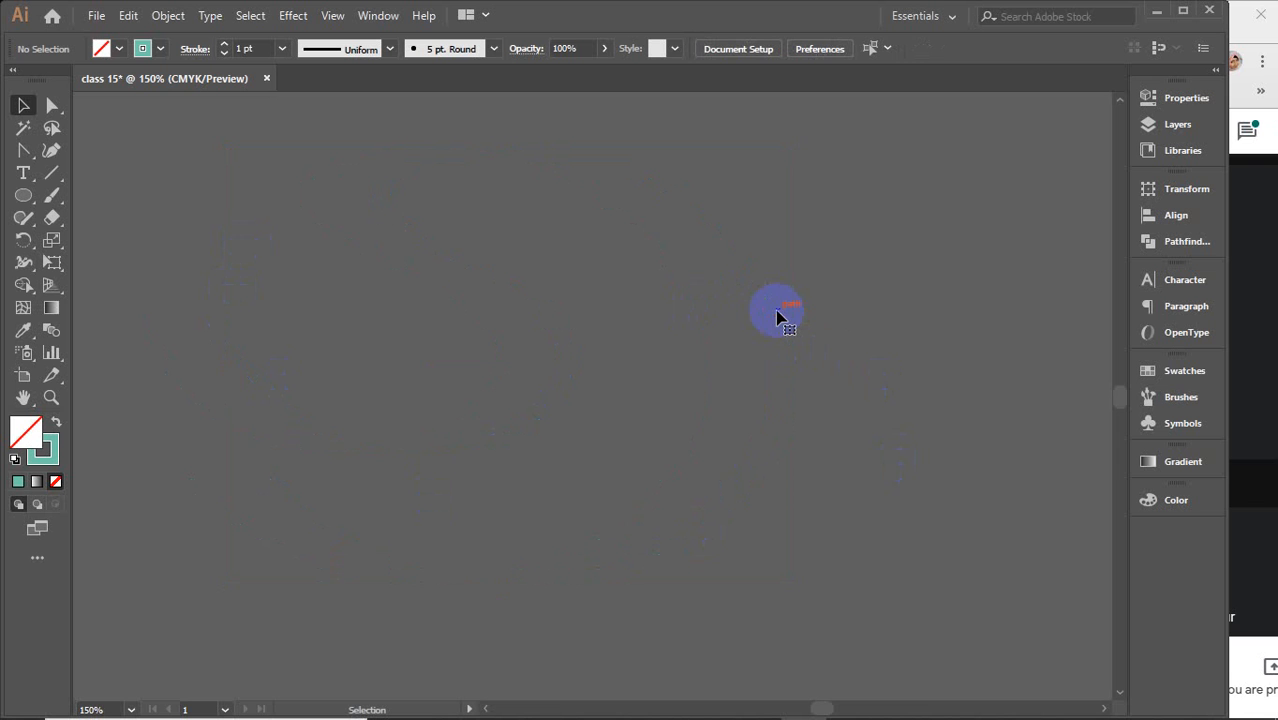
# Draw a long horizontal straight line across the artboard with the Line Segment tool and select it
pyautogui.click(52, 172)
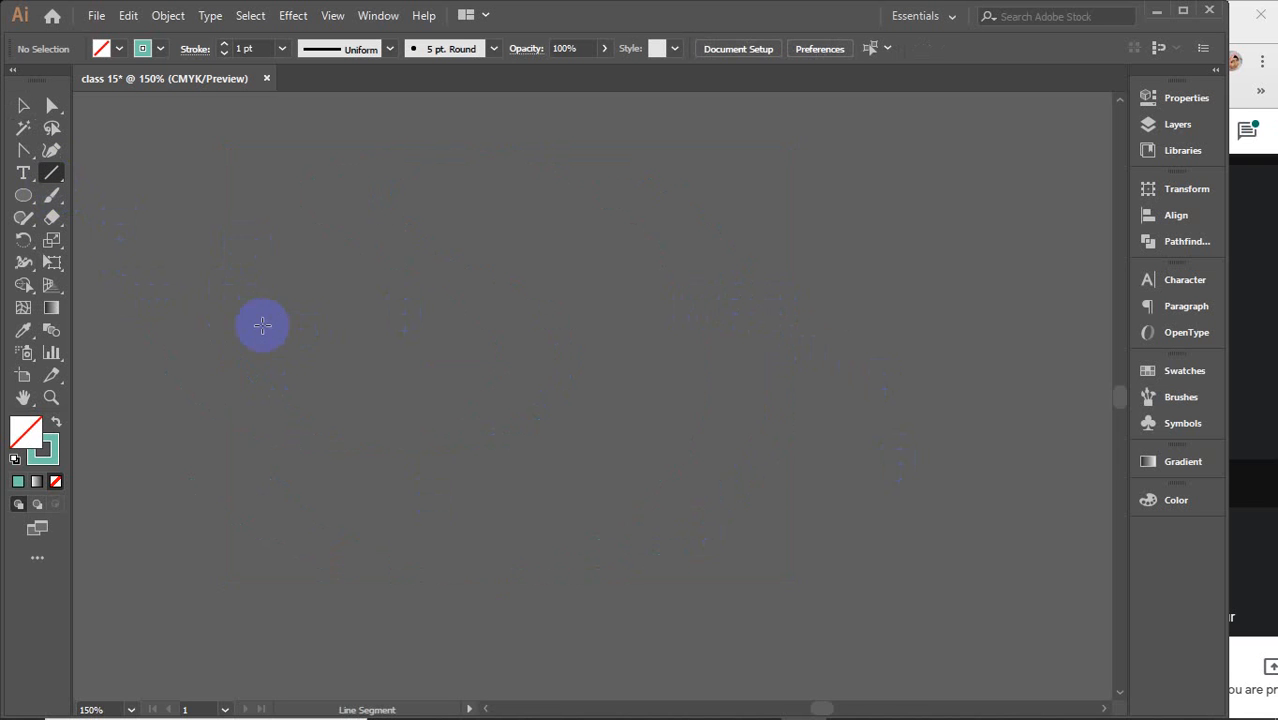
pyautogui.moveTo(230, 339); pyautogui.dragTo(871, 365)
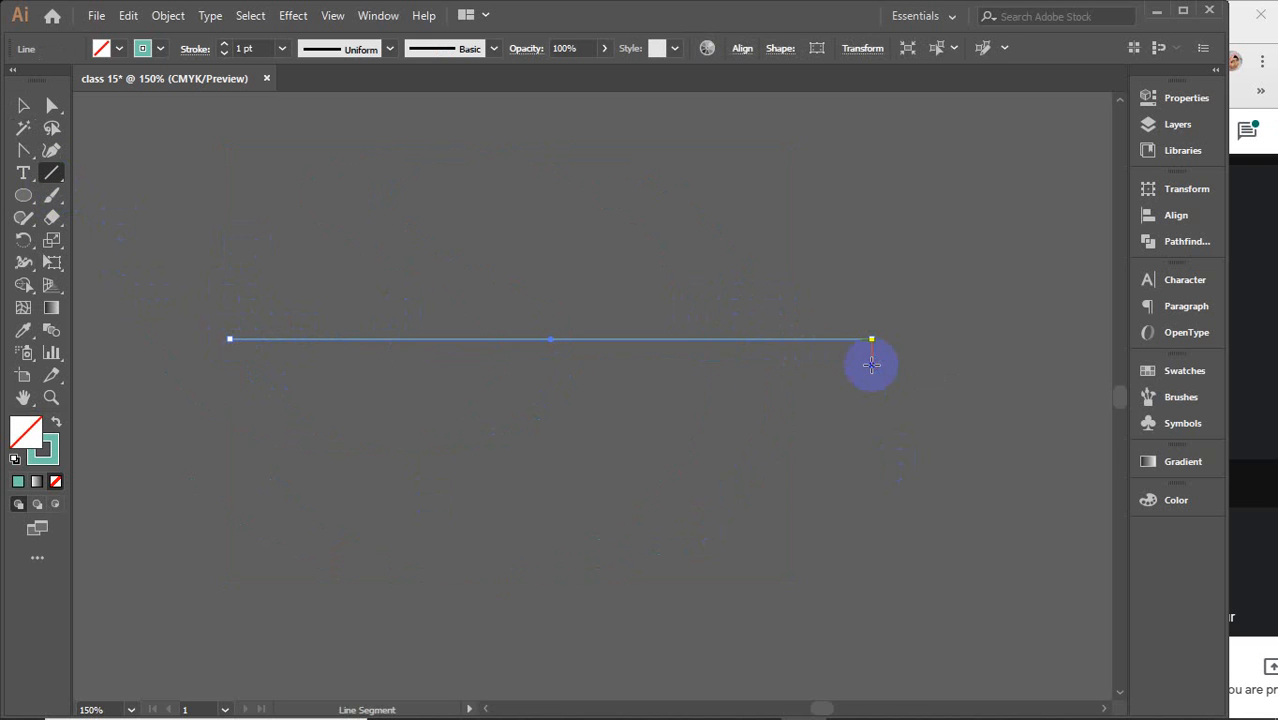
pyautogui.click(21, 106)
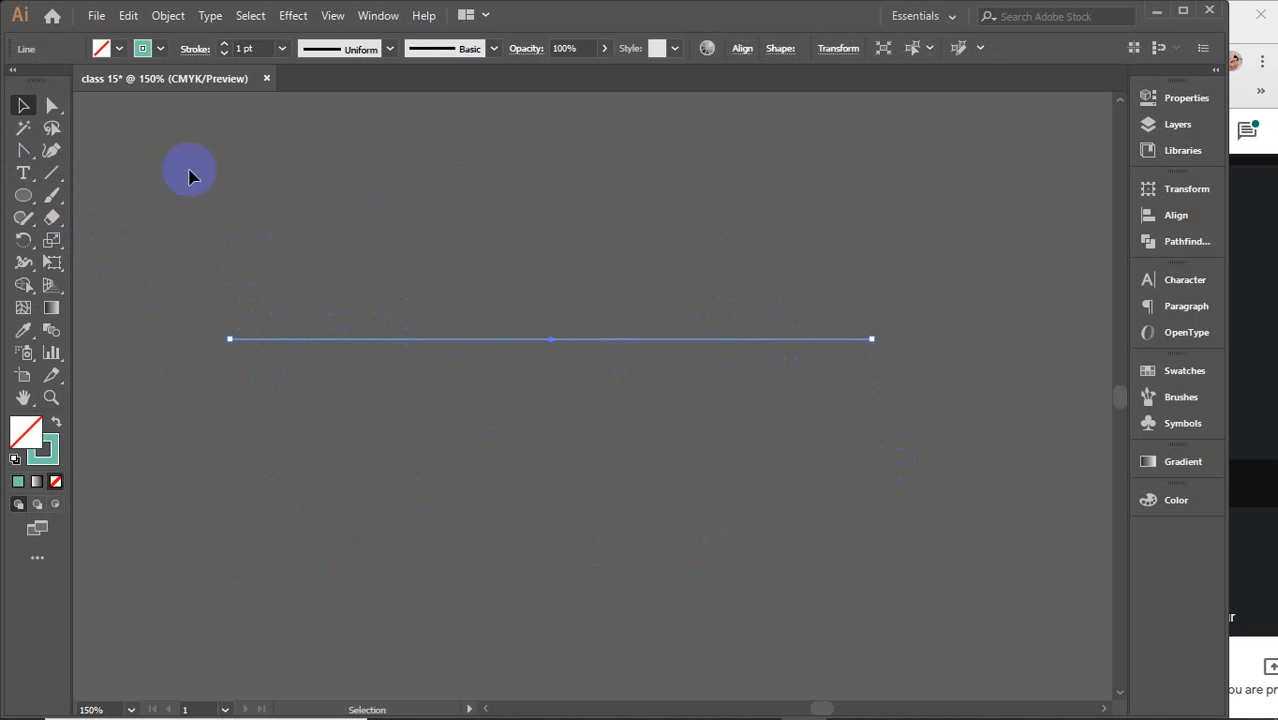
pyautogui.click(416, 315)
pyautogui.click(555, 341)
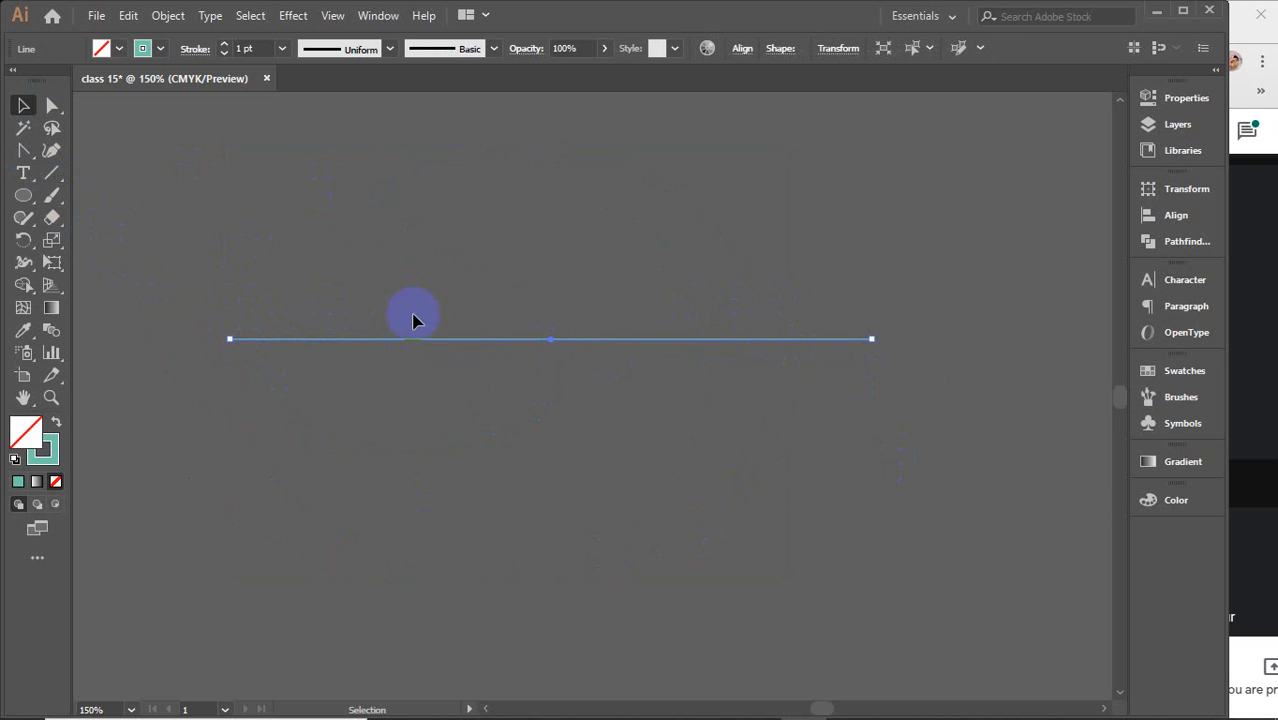
# Bend the line with the Curvature tool by pulling its middle down and adding two raised points, forming a wave
pyautogui.click(51, 150)
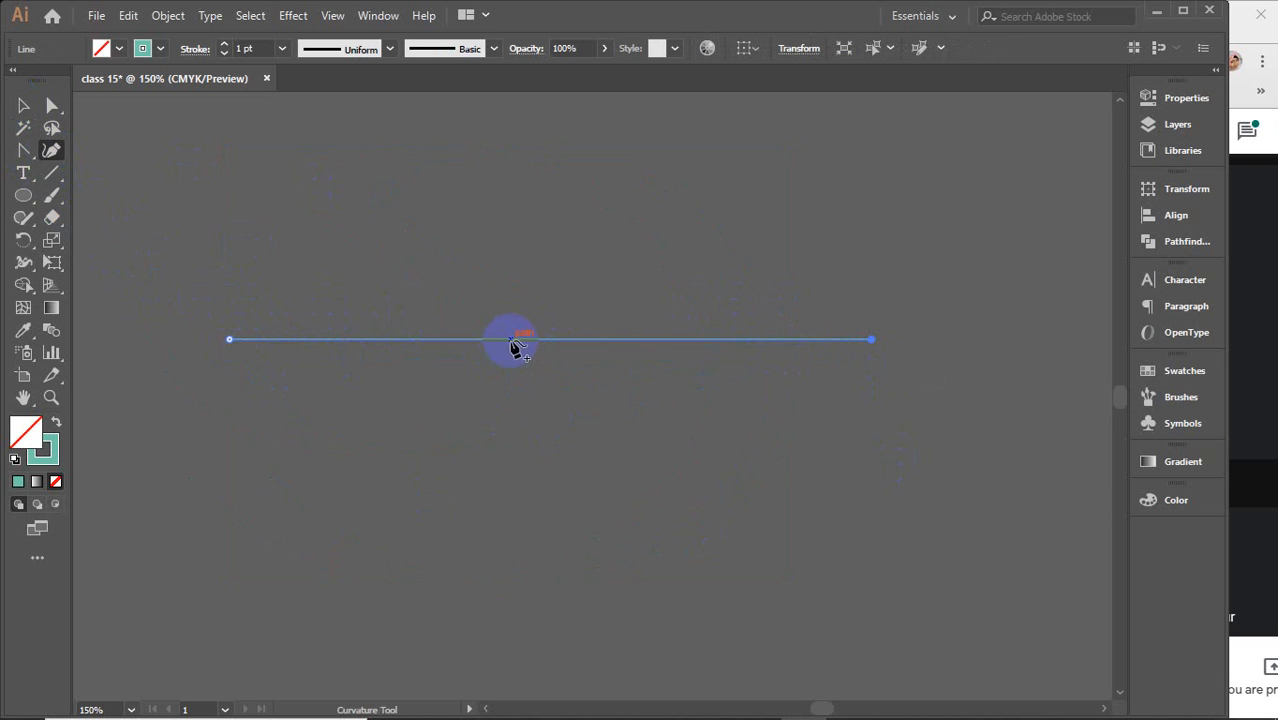
pyautogui.moveTo(514, 341); pyautogui.dragTo(499, 520)
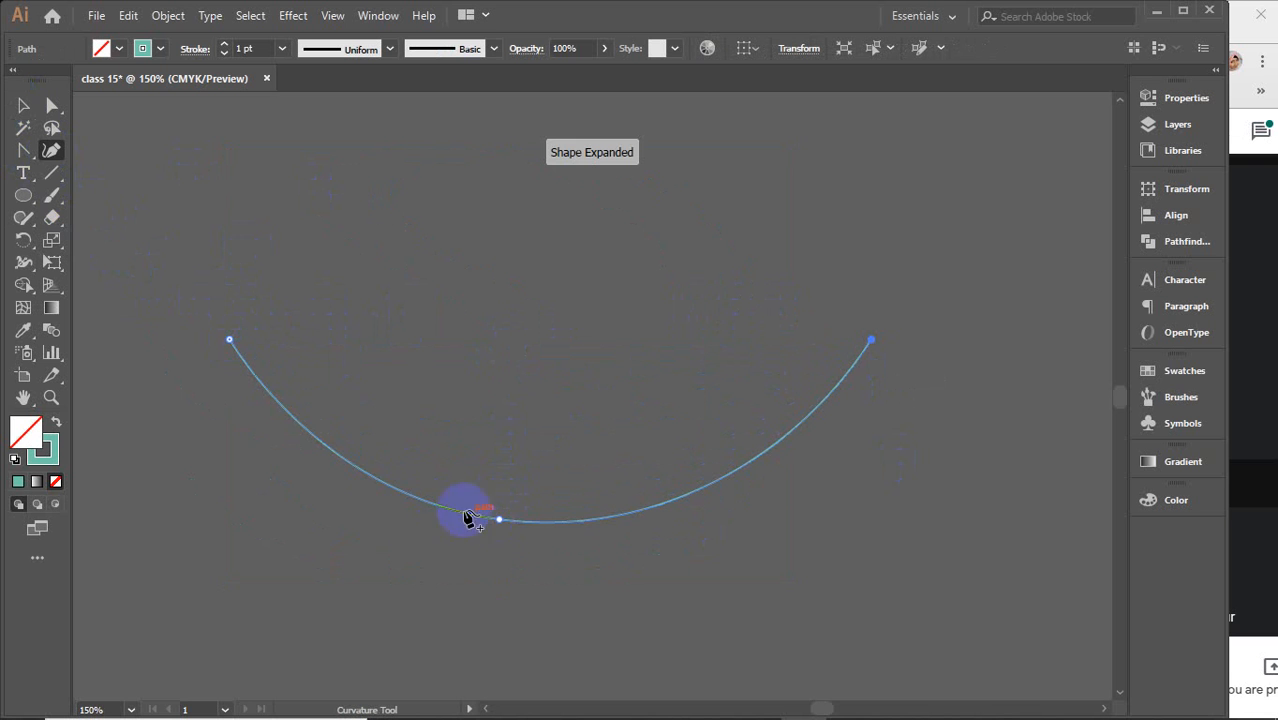
pyautogui.moveTo(351, 465); pyautogui.dragTo(424, 383)
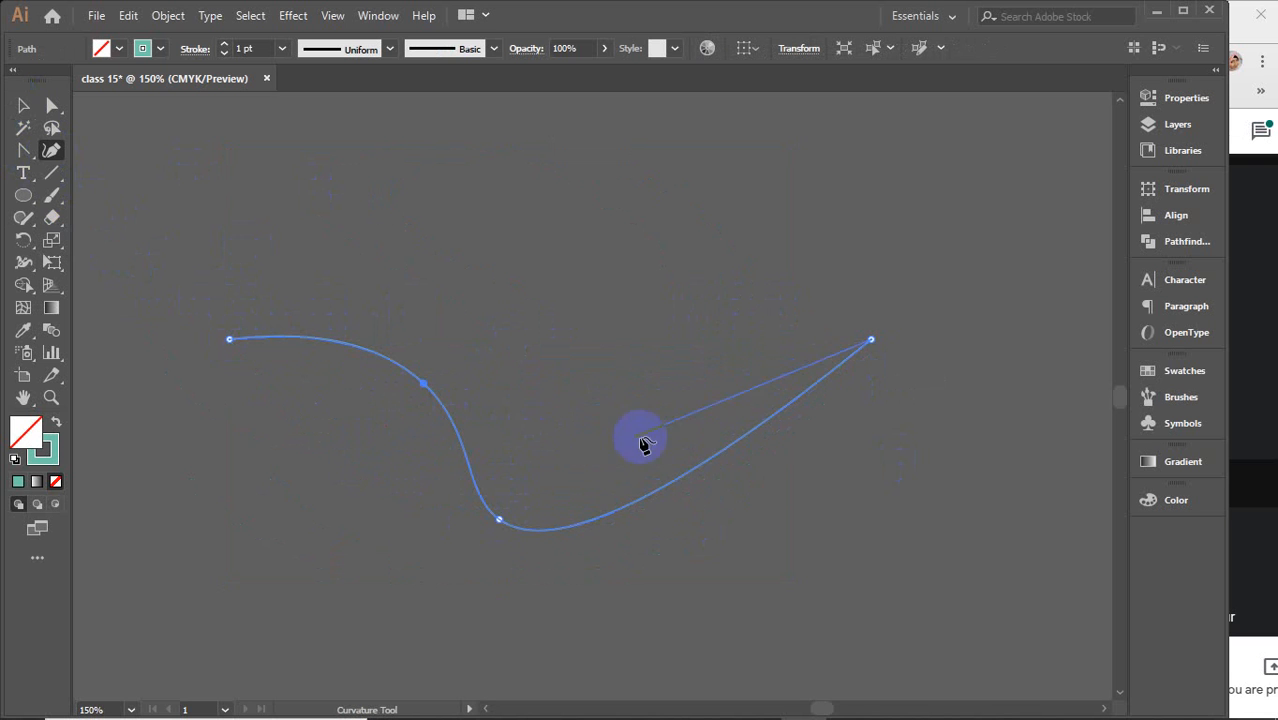
pyautogui.moveTo(707, 463); pyautogui.dragTo(641, 353)
# Reshape the wave into a heart's top lobes by dragging the left end down and lifting the inner points
pyautogui.moveTo(229, 345); pyautogui.dragTo(306, 619)
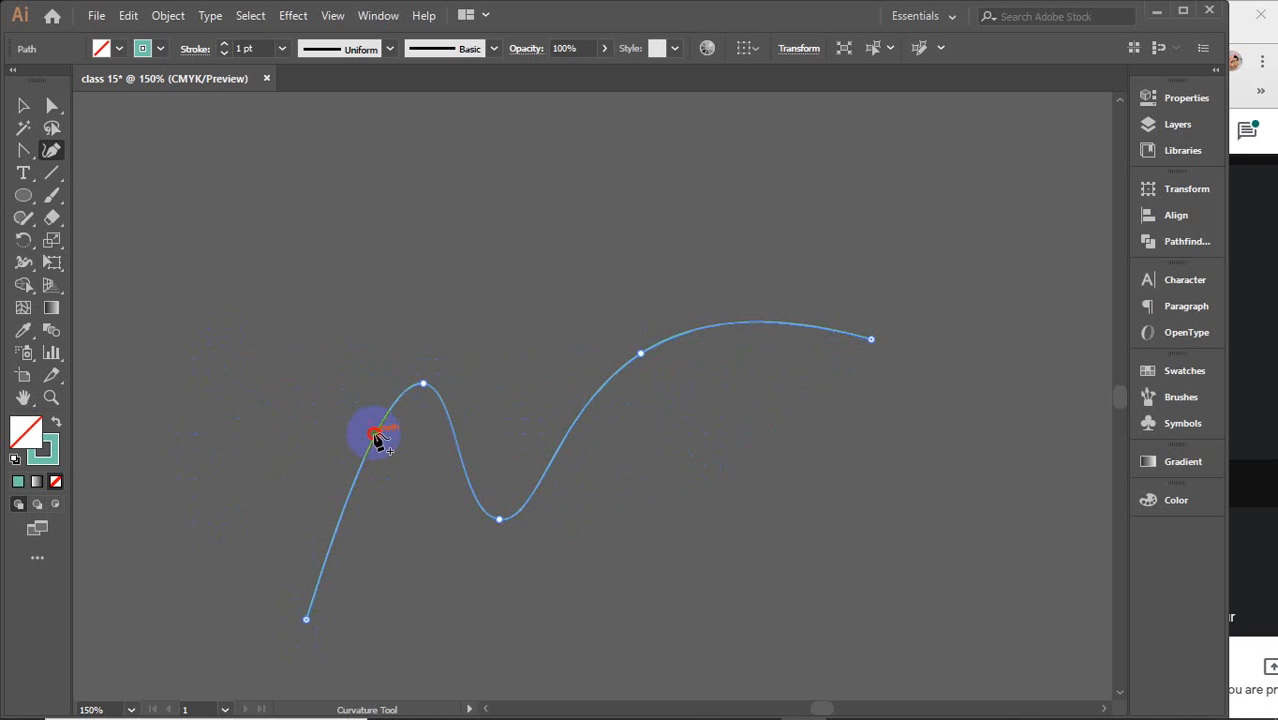
pyautogui.moveTo(376, 434); pyautogui.dragTo(254, 300)
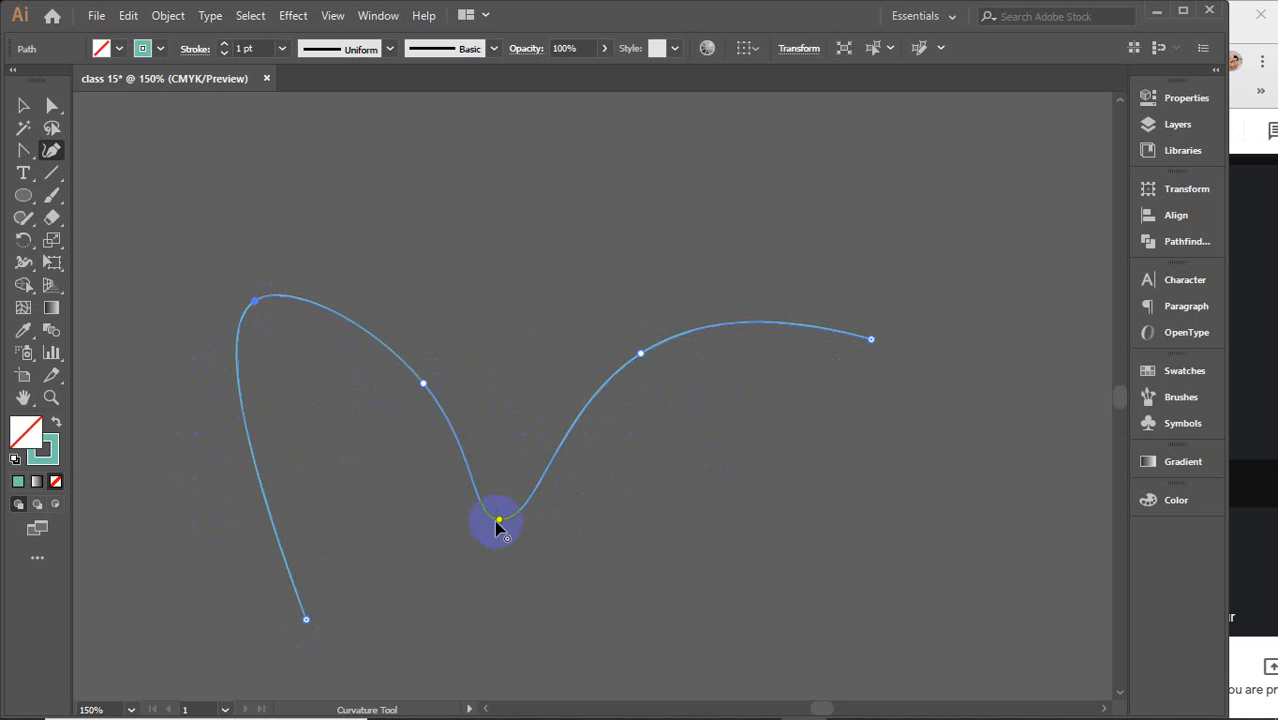
pyautogui.moveTo(498, 520); pyautogui.dragTo(528, 360)
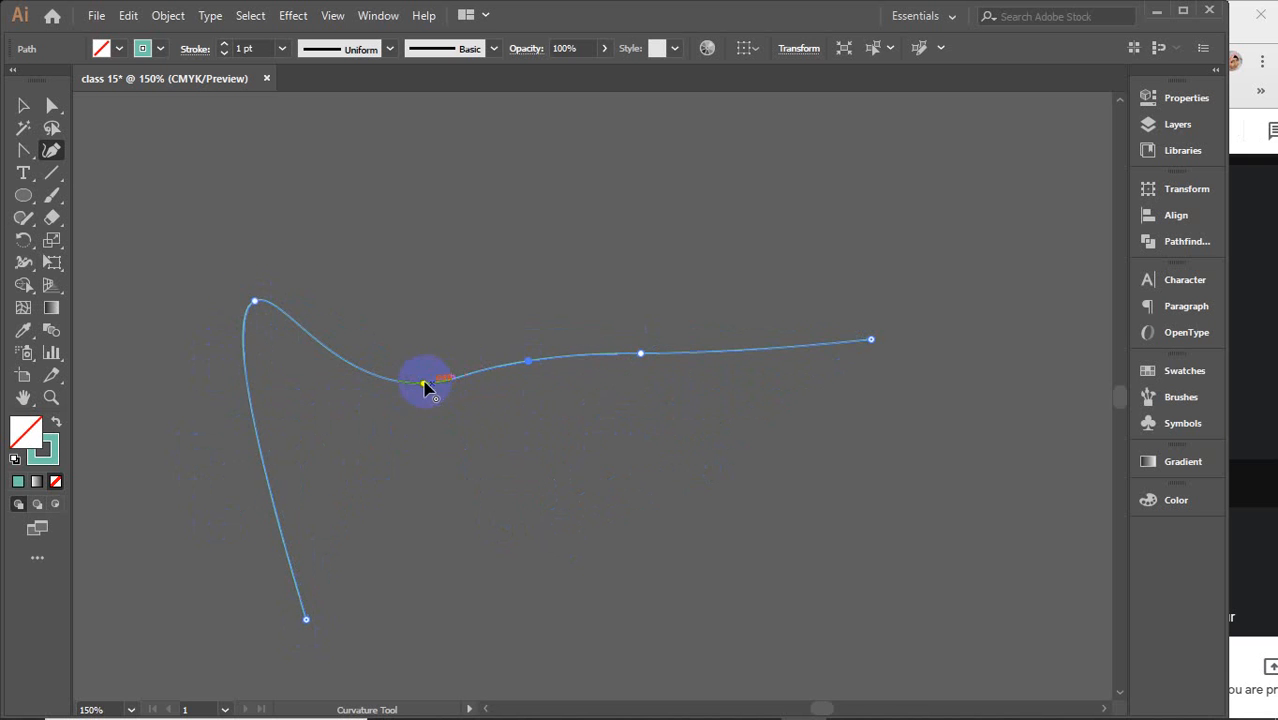
pyautogui.moveTo(422, 383); pyautogui.dragTo(422, 240)
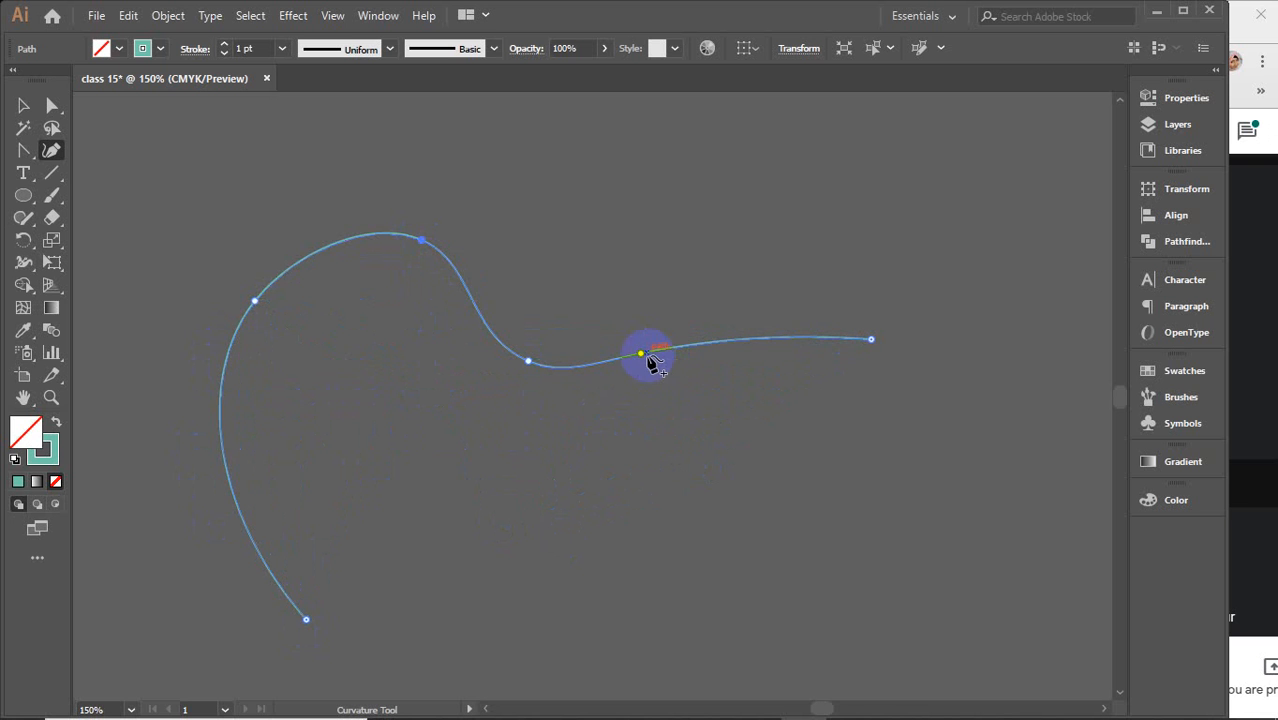
pyautogui.moveTo(641, 355); pyautogui.dragTo(653, 264)
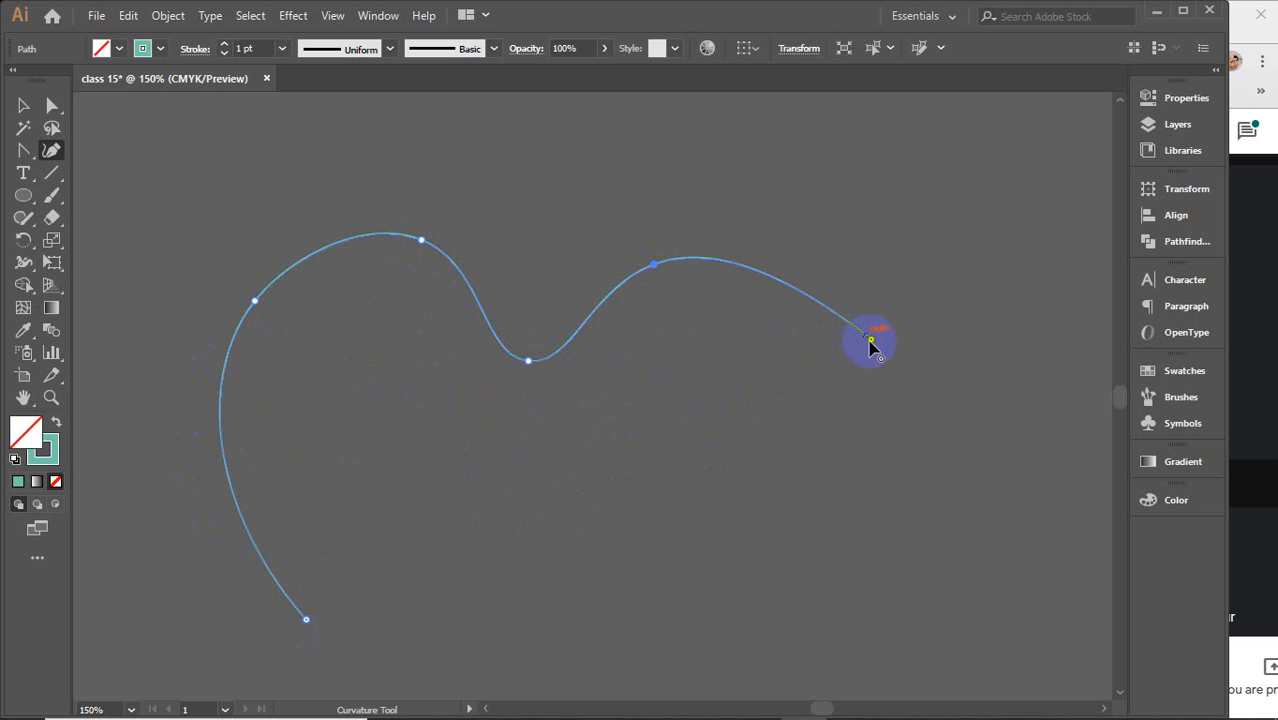
# Pull the right end down to meet the left end, adding a point to round the heart's right side
pyautogui.moveTo(870, 340); pyautogui.dragTo(613, 586)
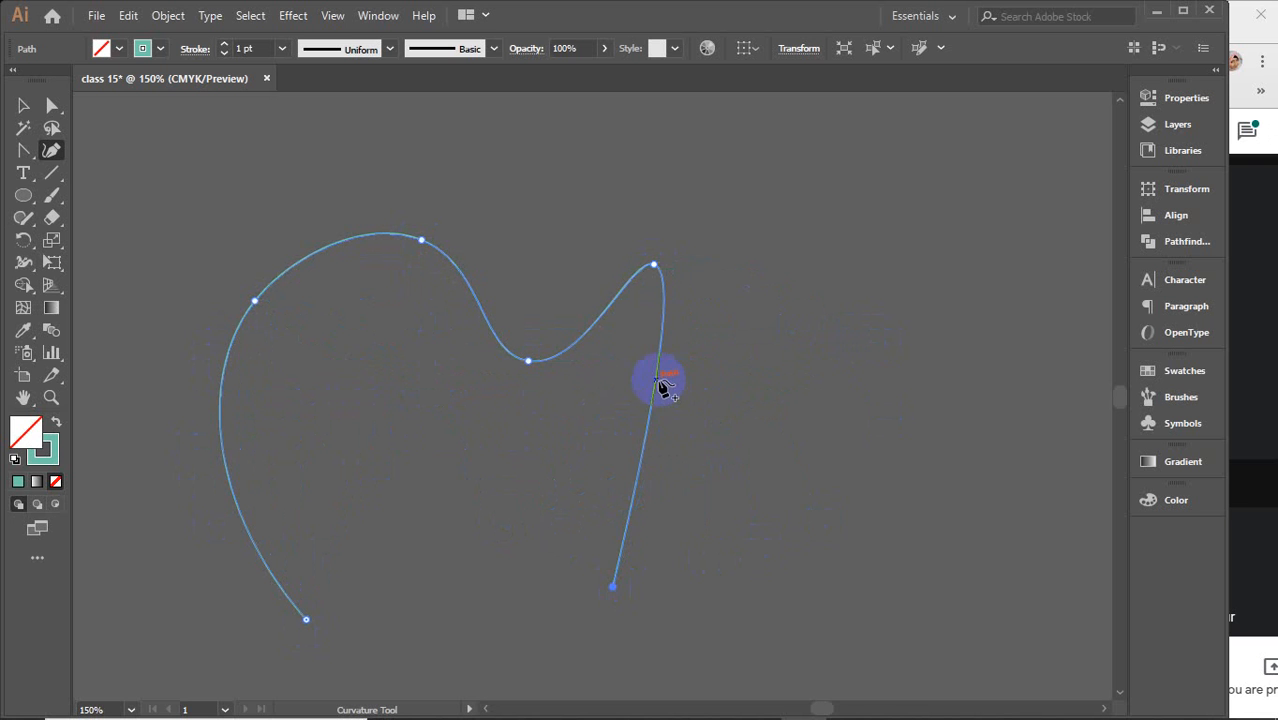
pyautogui.moveTo(676, 386); pyautogui.dragTo(866, 380)
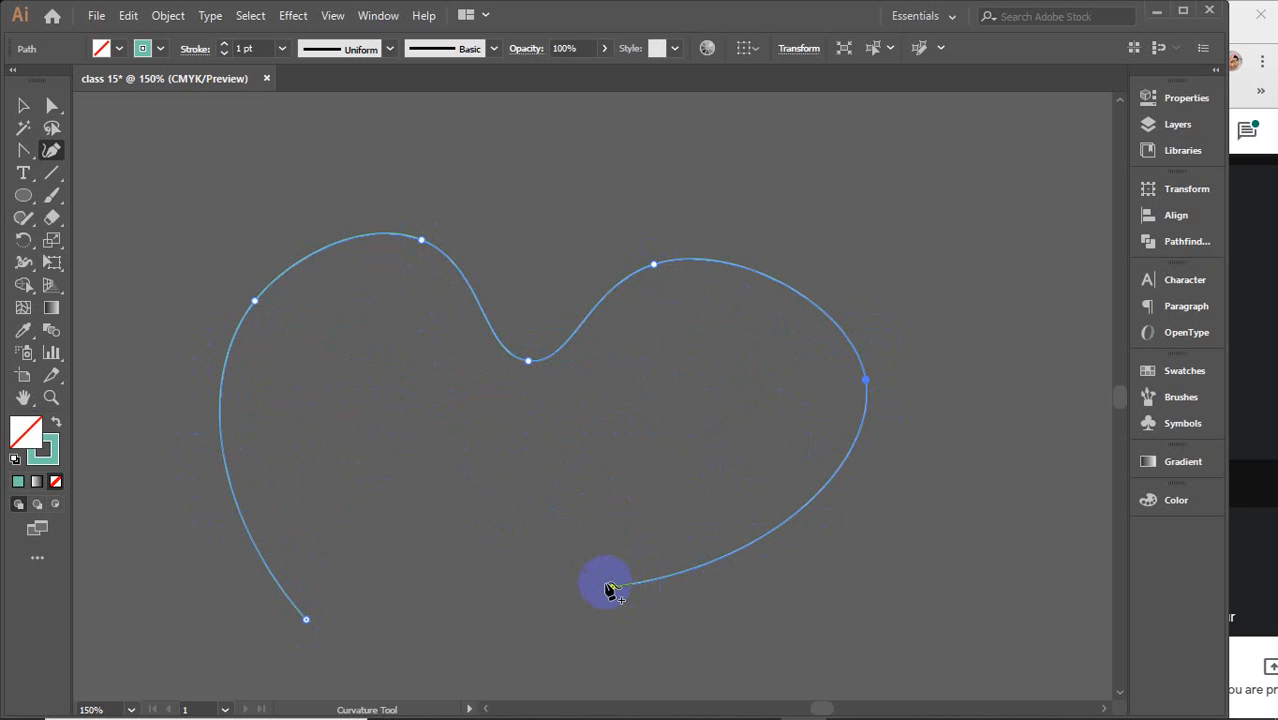
pyautogui.moveTo(613, 586); pyautogui.dragTo(306, 619)
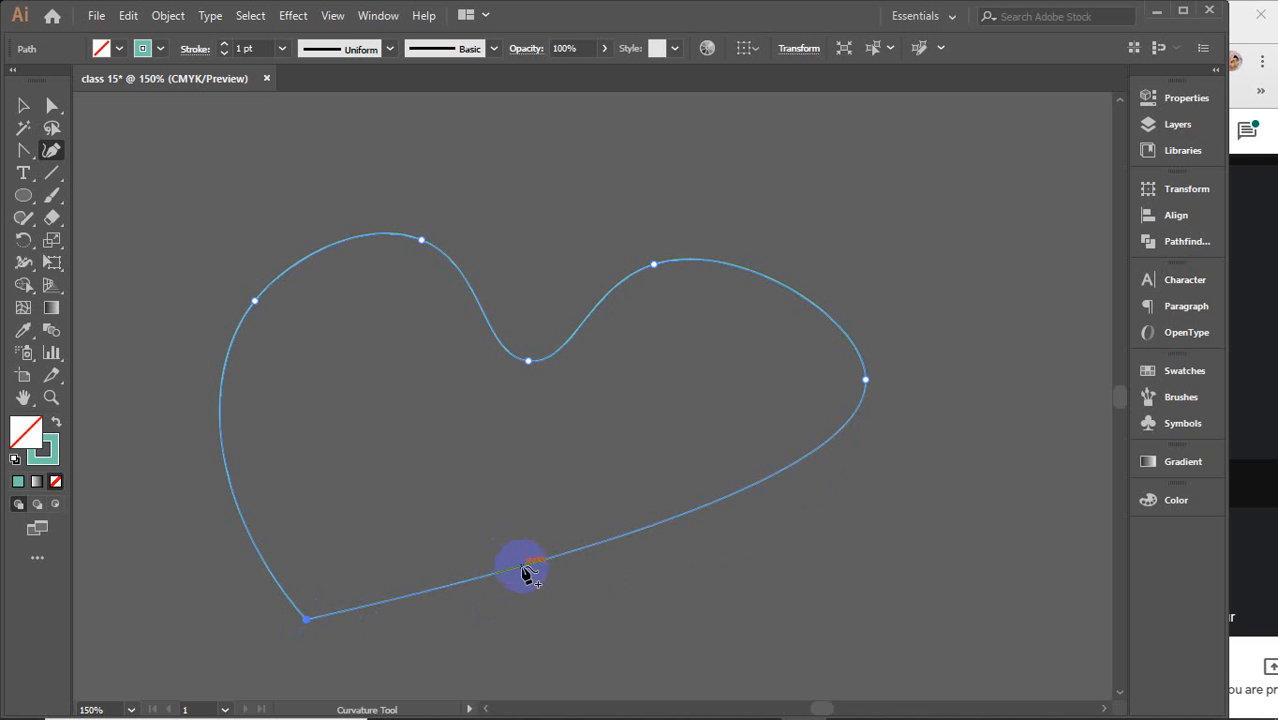
# Add two points to the heart's bottom edge with the Curvature tool and bend it into a rounded curve
pyautogui.moveTo(528, 565); pyautogui.dragTo(489, 479)
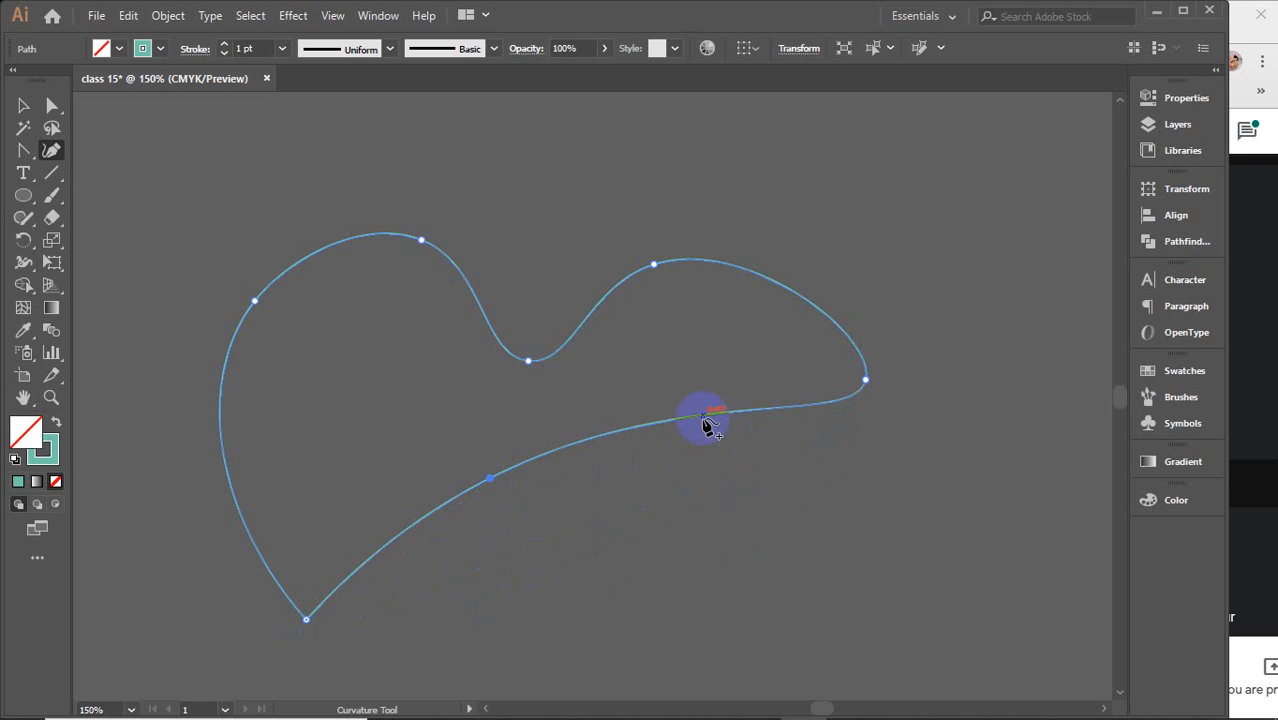
pyautogui.moveTo(705, 421); pyautogui.dragTo(790, 500)
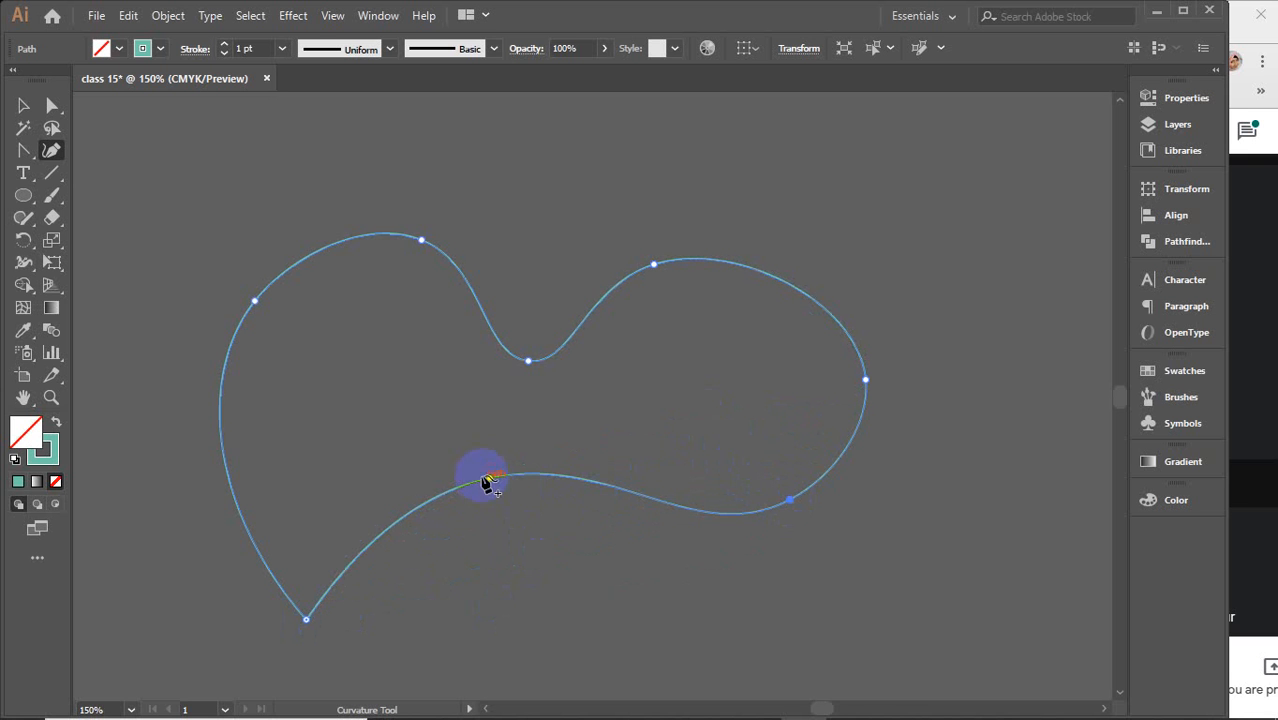
pyautogui.moveTo(491, 479); pyautogui.dragTo(499, 545)
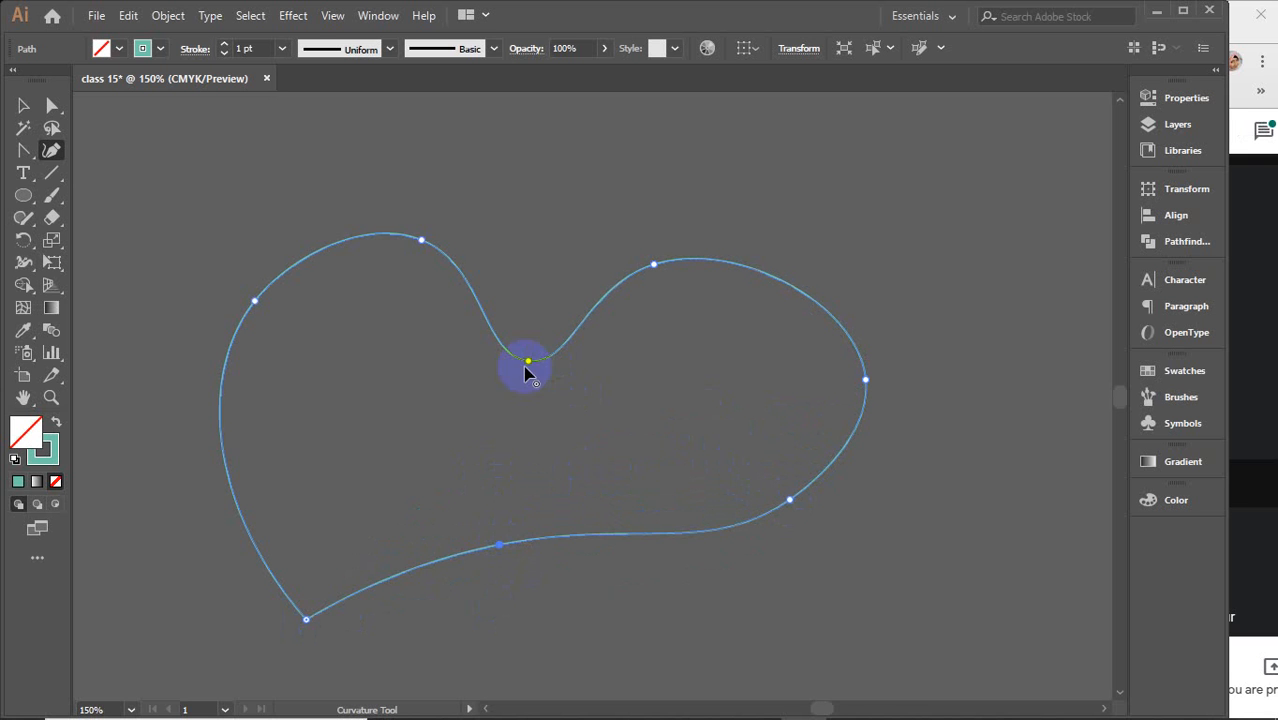
# Raise the heart's central dip and both lobe tops to enlarge the upper lobes
pyautogui.moveTo(528, 364); pyautogui.dragTo(535, 294)
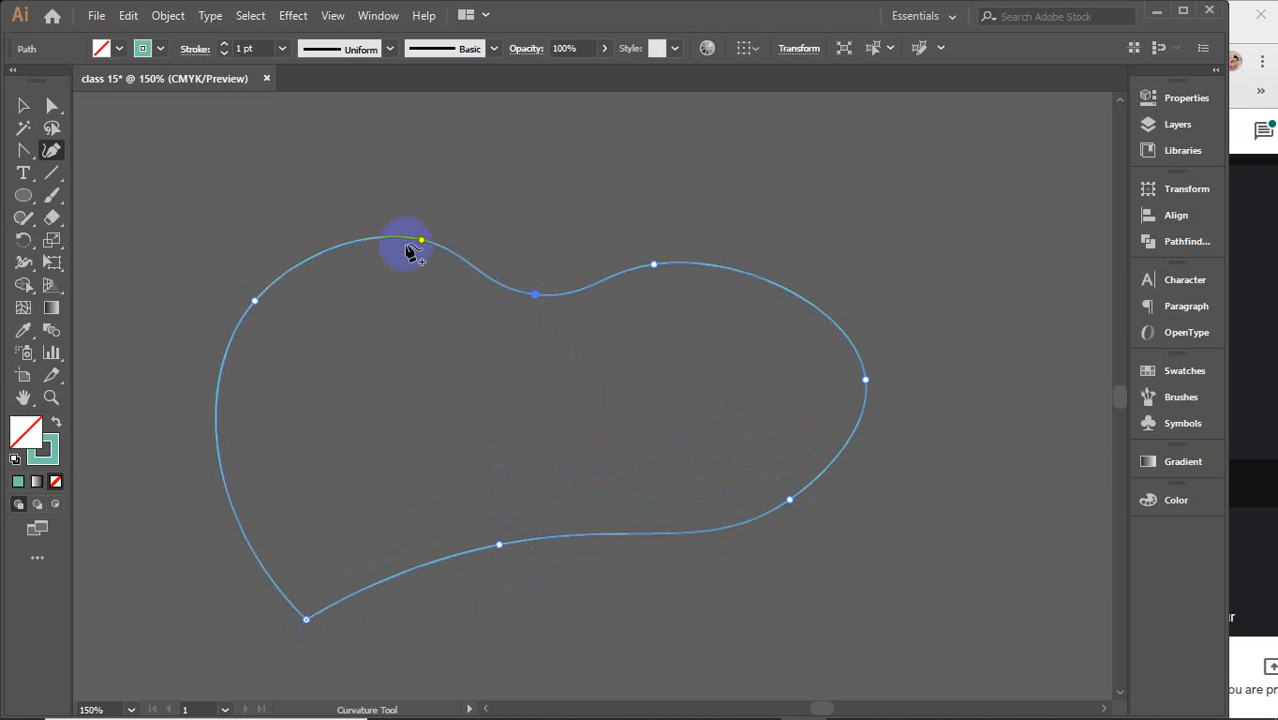
pyautogui.moveTo(421, 242); pyautogui.dragTo(425, 175)
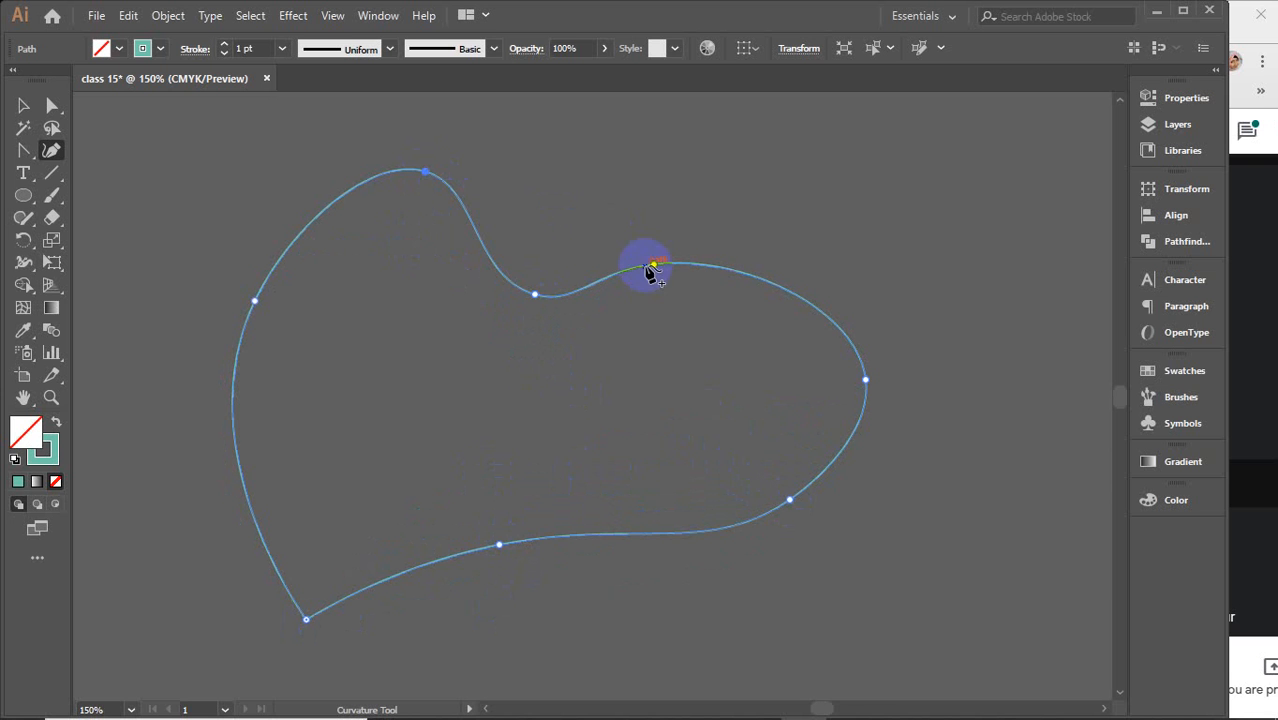
pyautogui.moveTo(650, 264); pyautogui.dragTo(641, 187)
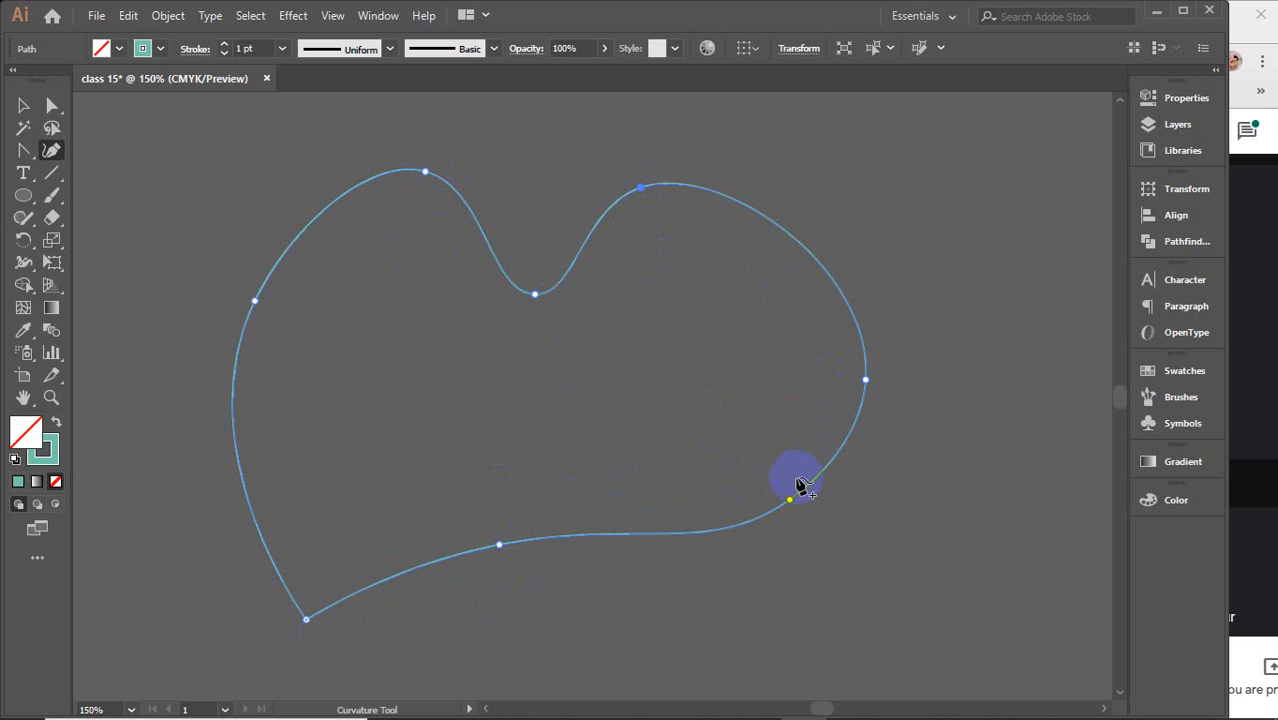
# Pull the right-side points inward and drag the lower left end down and right to form the heart's pointed tip
pyautogui.moveTo(790, 503); pyautogui.dragTo(684, 512)
pyautogui.moveTo(866, 383); pyautogui.dragTo(784, 398)
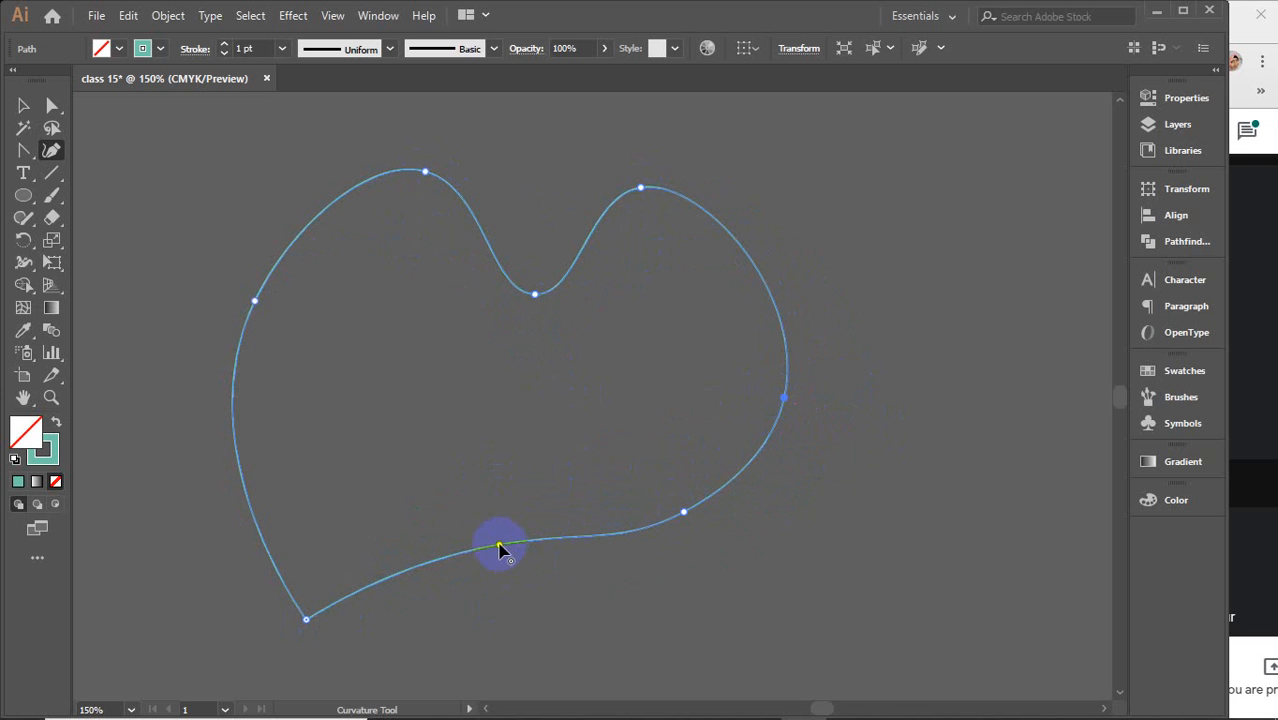
pyautogui.moveTo(499, 545); pyautogui.dragTo(524, 597)
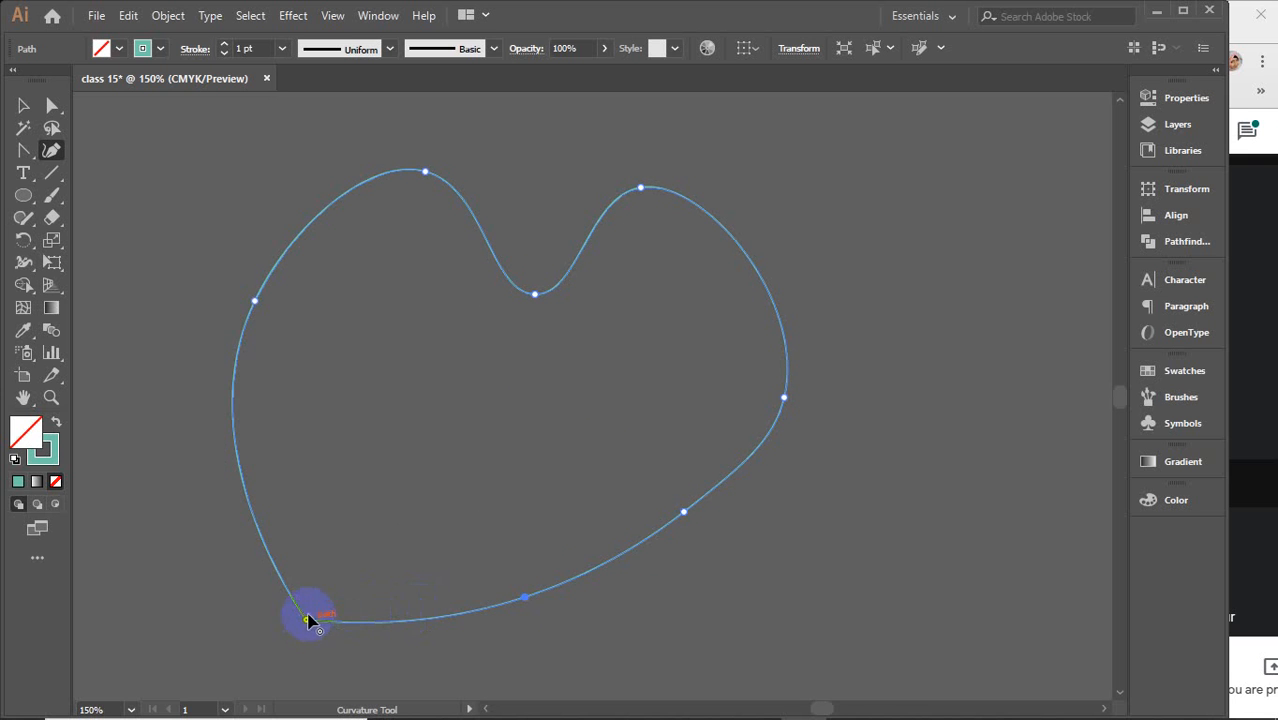
pyautogui.moveTo(307, 623); pyautogui.dragTo(410, 667)
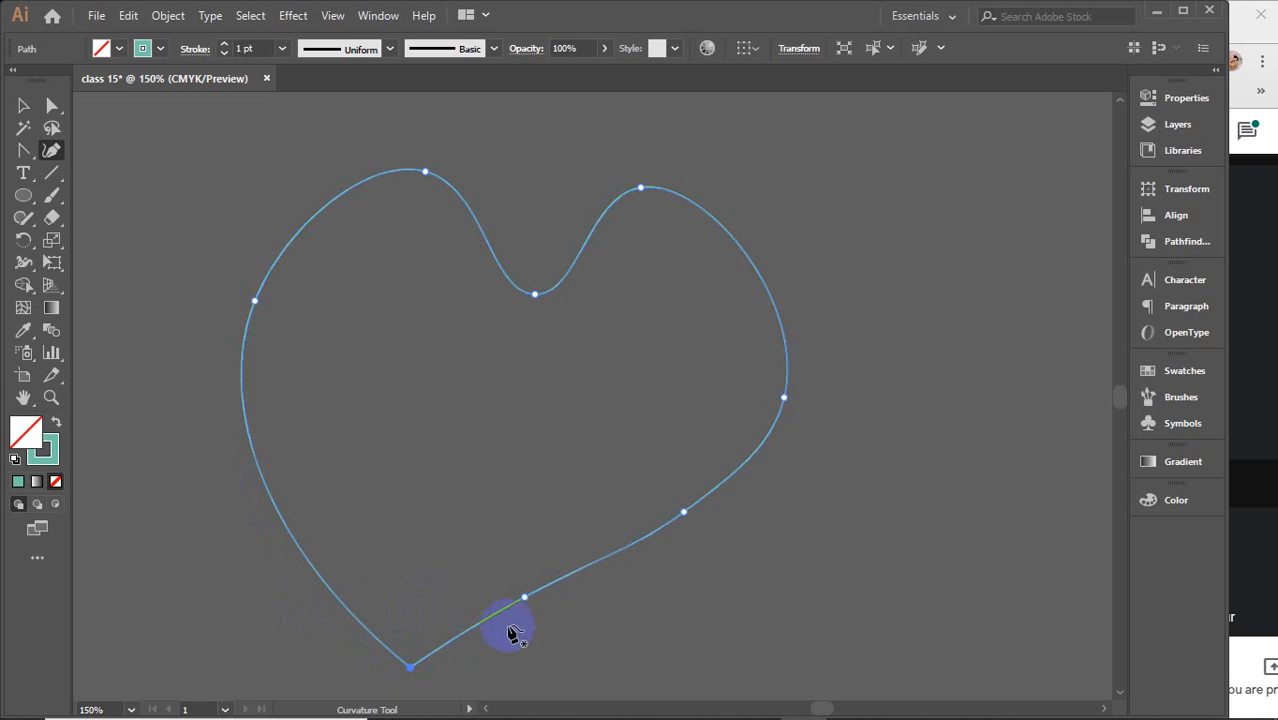
# Nudge the points along the heart's lower right edge up and outward to smooth its side
pyautogui.moveTo(524, 598); pyautogui.dragTo(513, 565)
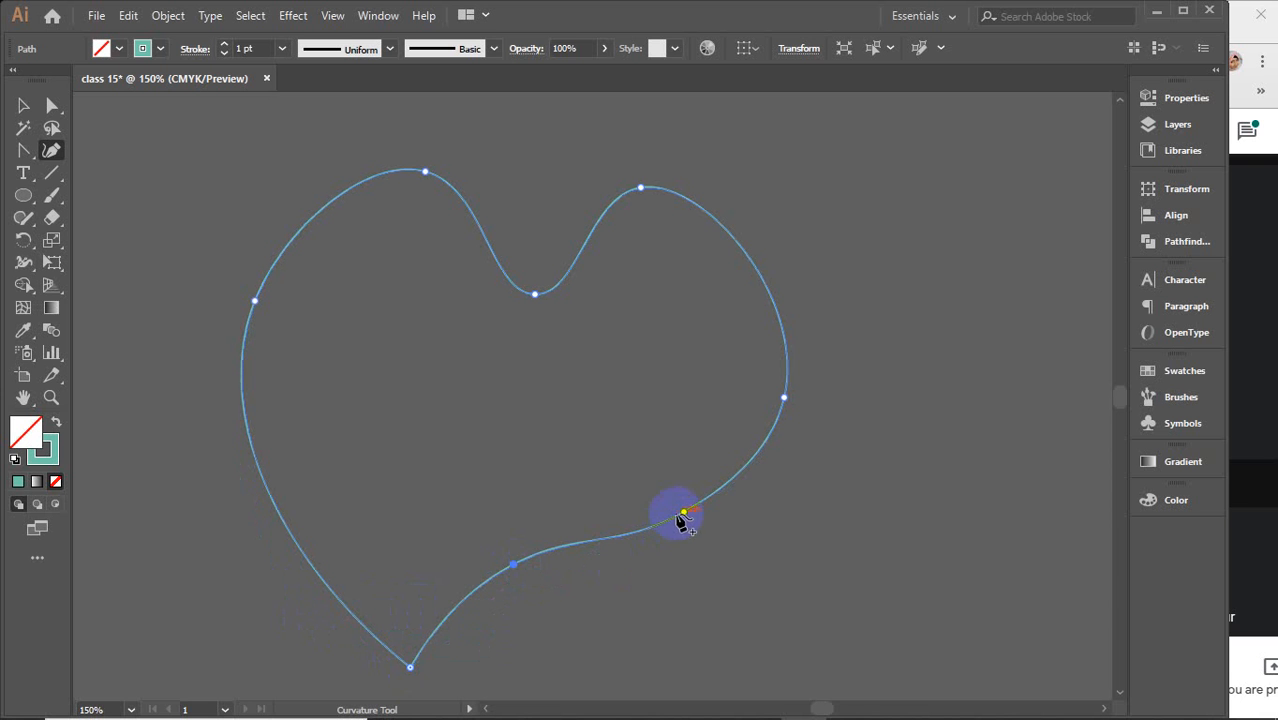
pyautogui.moveTo(688, 516); pyautogui.dragTo(710, 510)
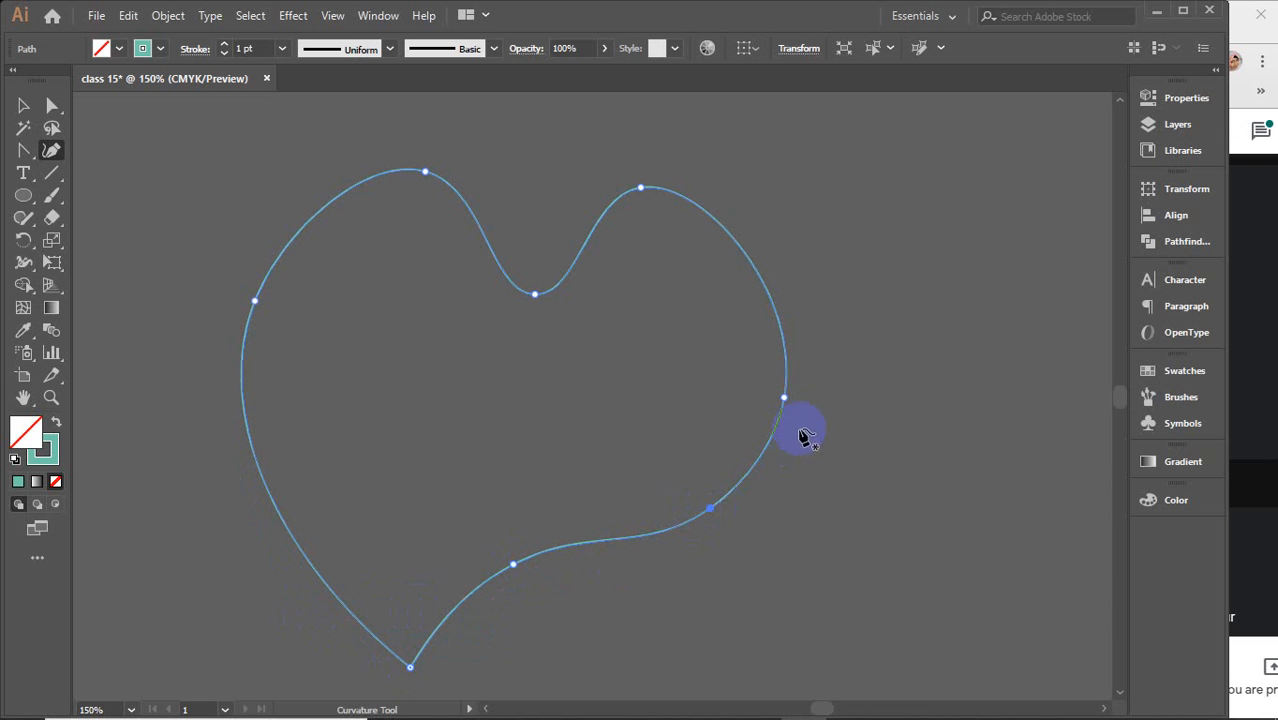
pyautogui.moveTo(786, 396); pyautogui.dragTo(790, 332)
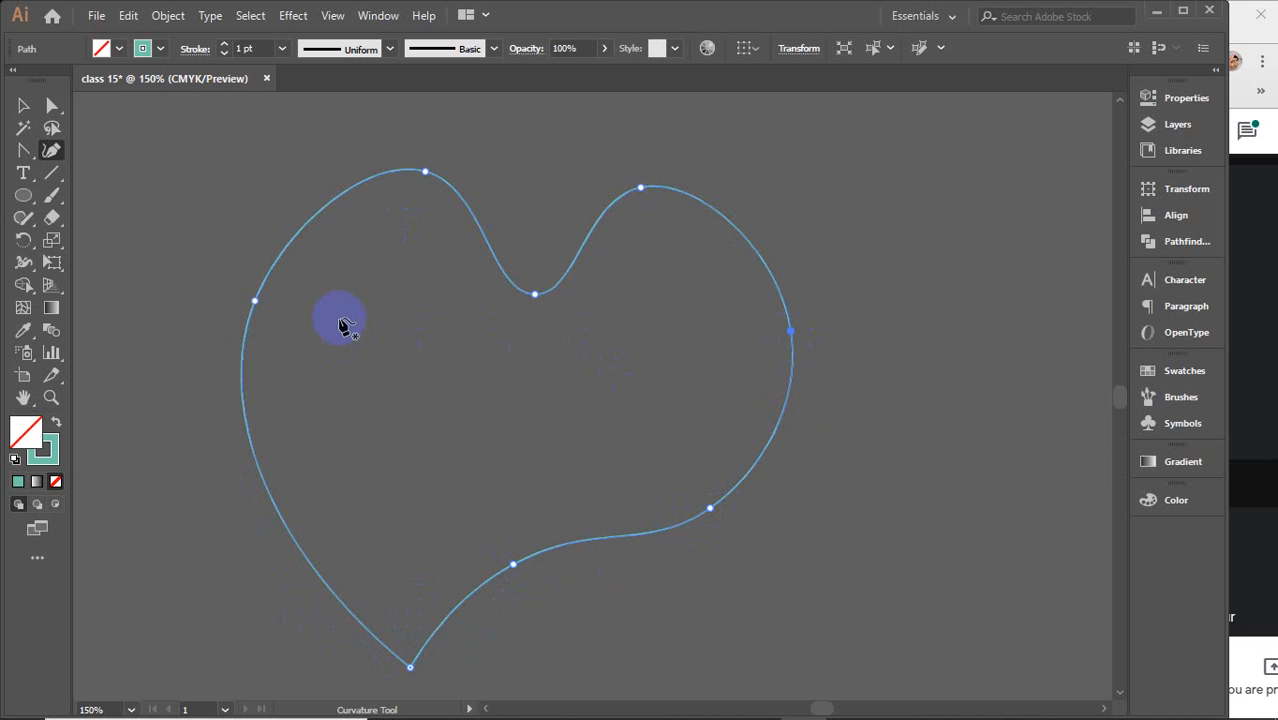
# Select the whole heart shape and delete it
pyautogui.click(25, 106)
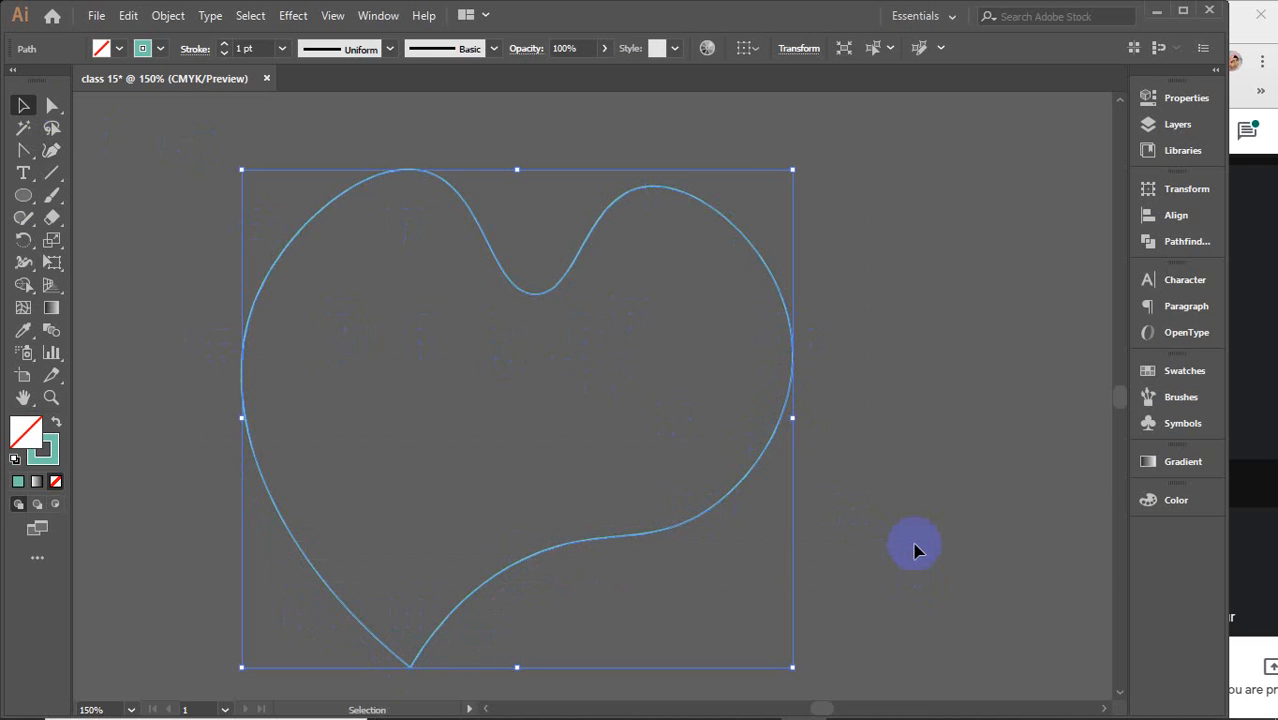
pyautogui.press('Delete')
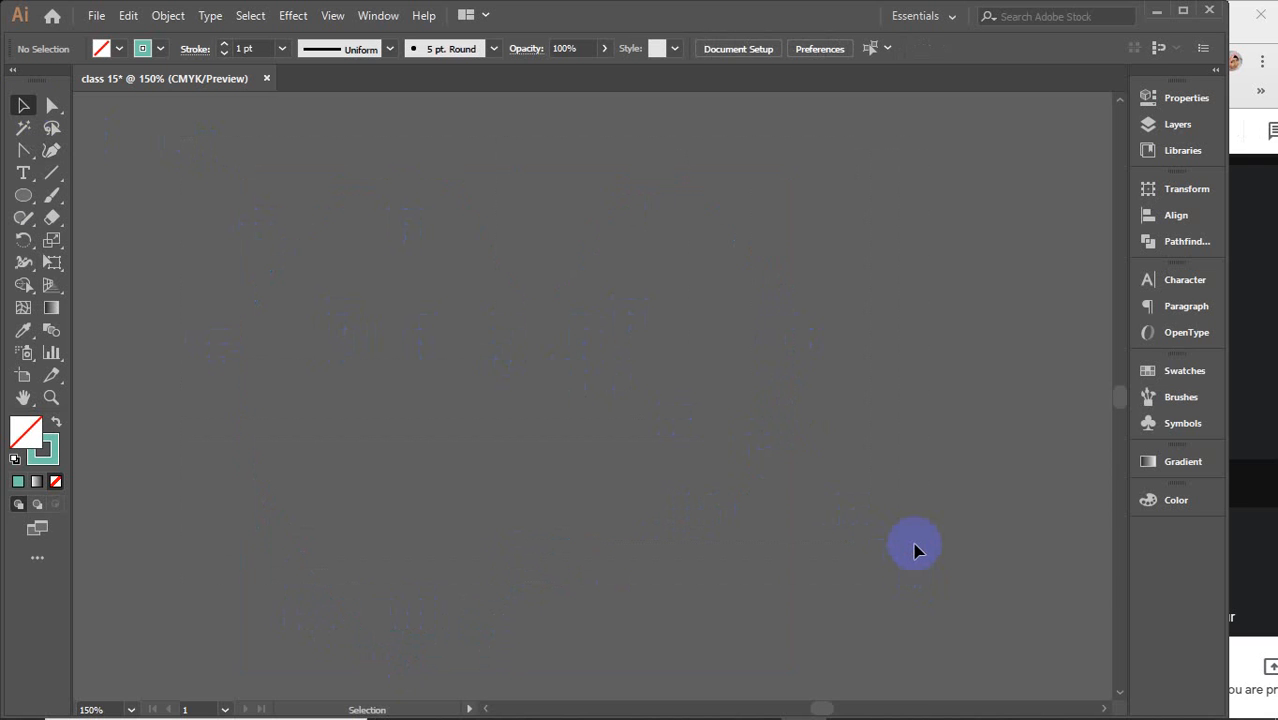
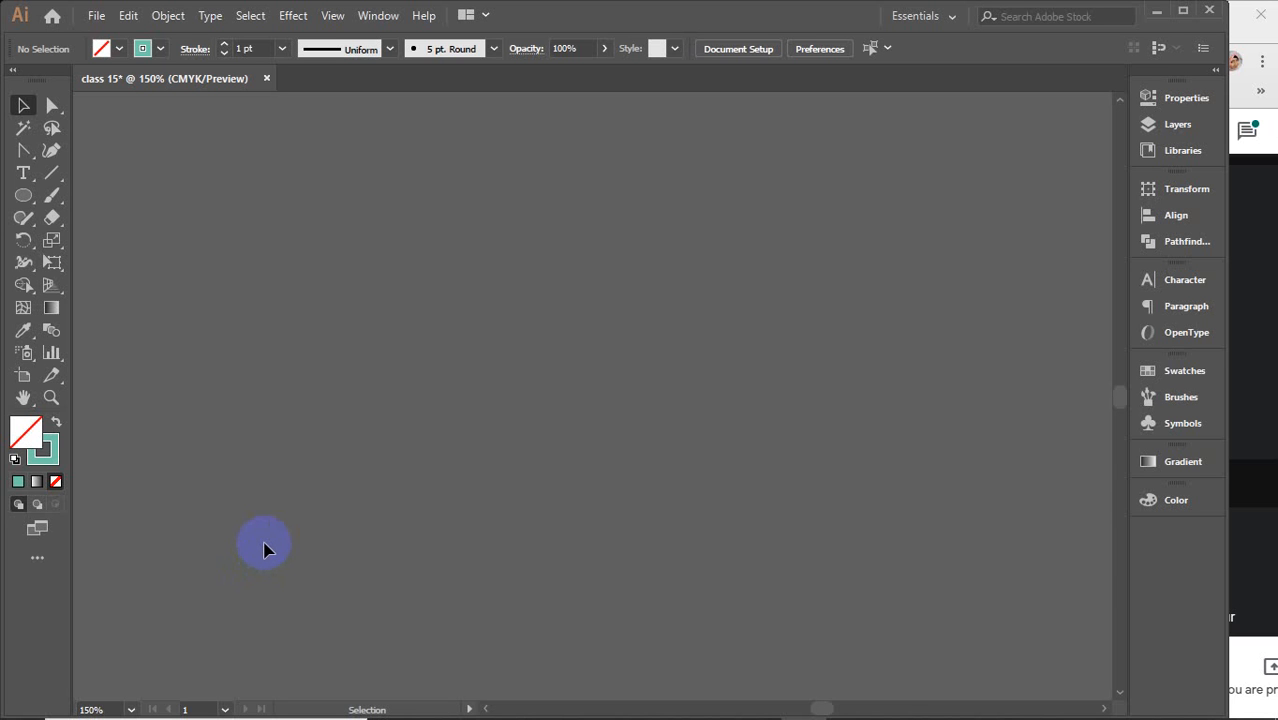
# Switch to Chrome and search Google for "simple cartoon design"
pyautogui.click(711, 703)
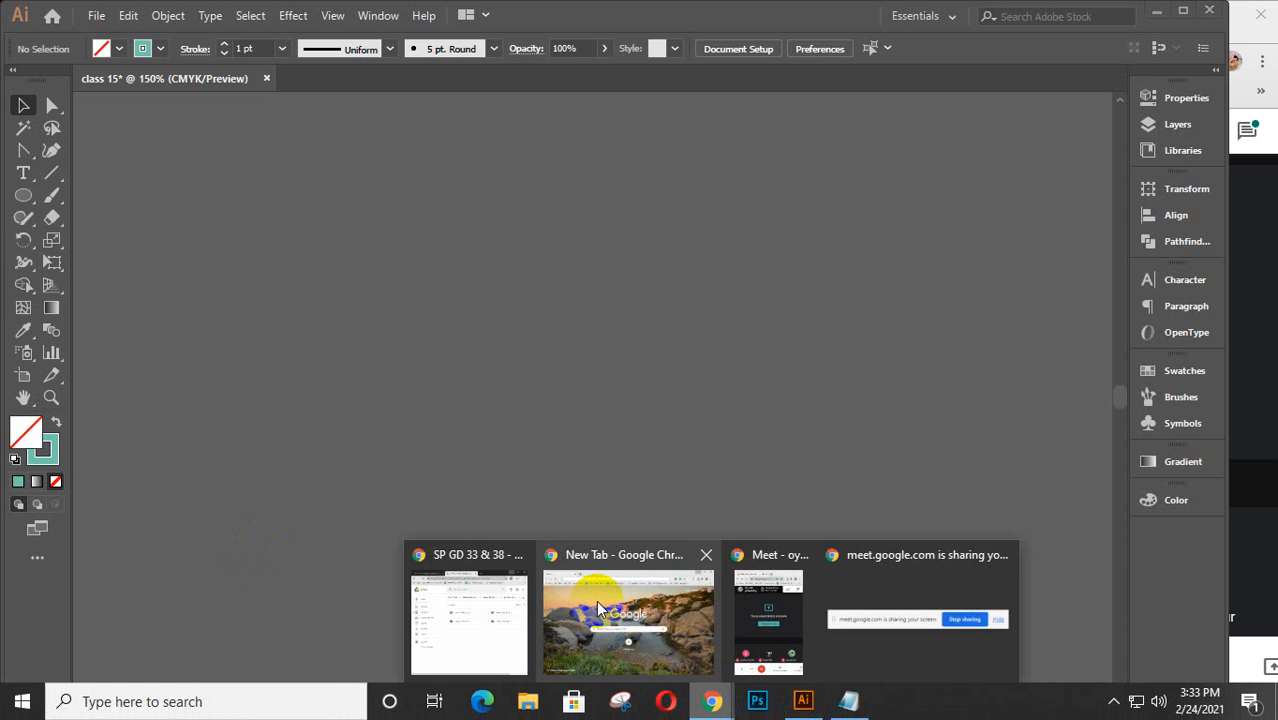
pyautogui.click(596, 600)
pyautogui.write('s')
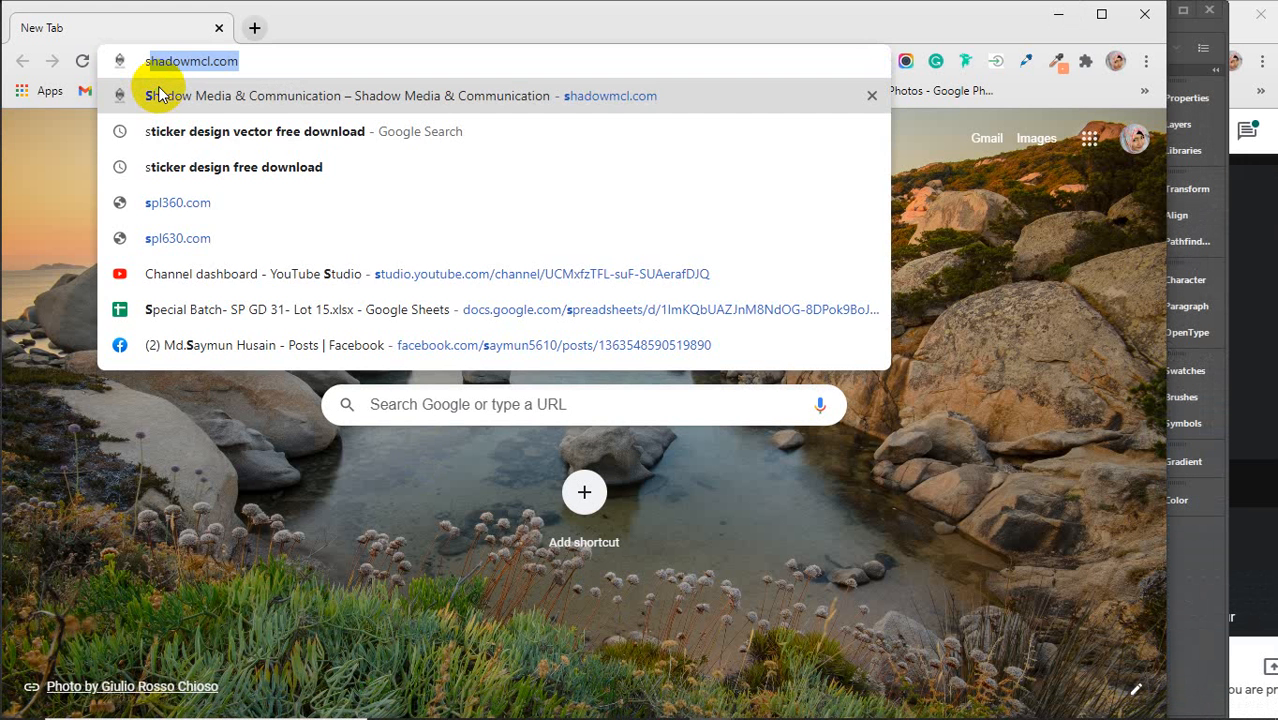
pyautogui.write('impl')
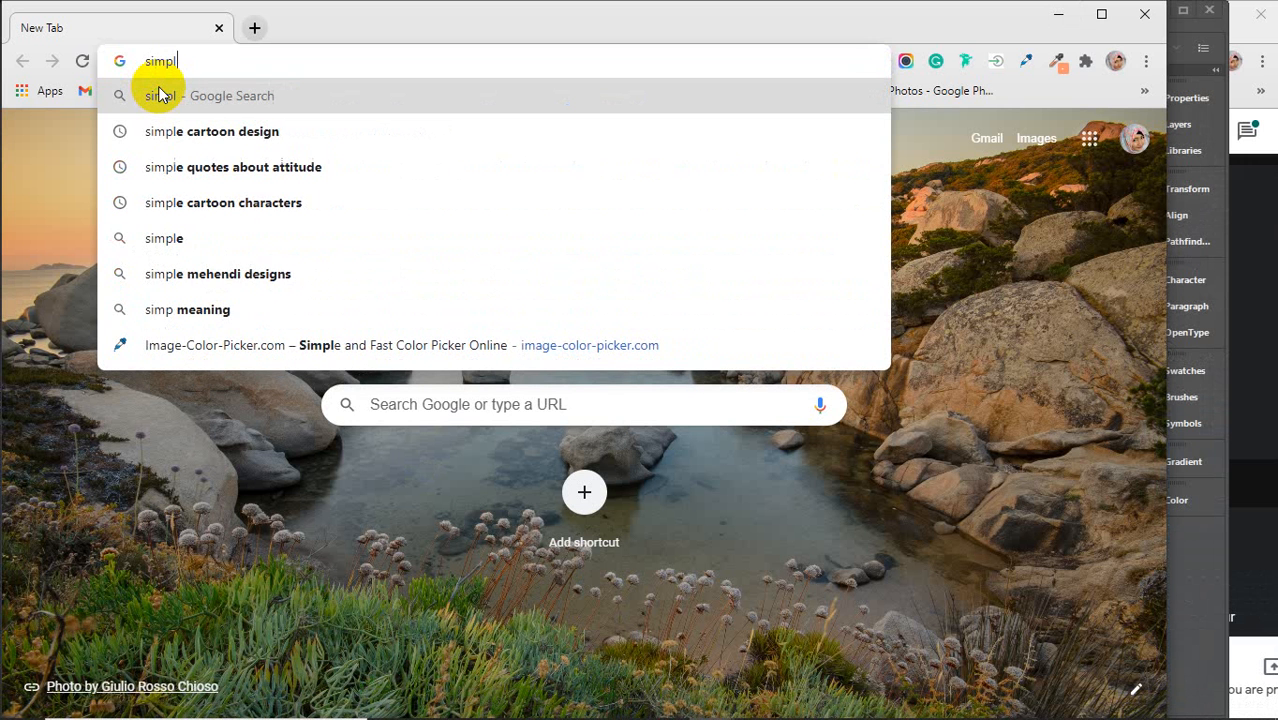
pyautogui.write('e')
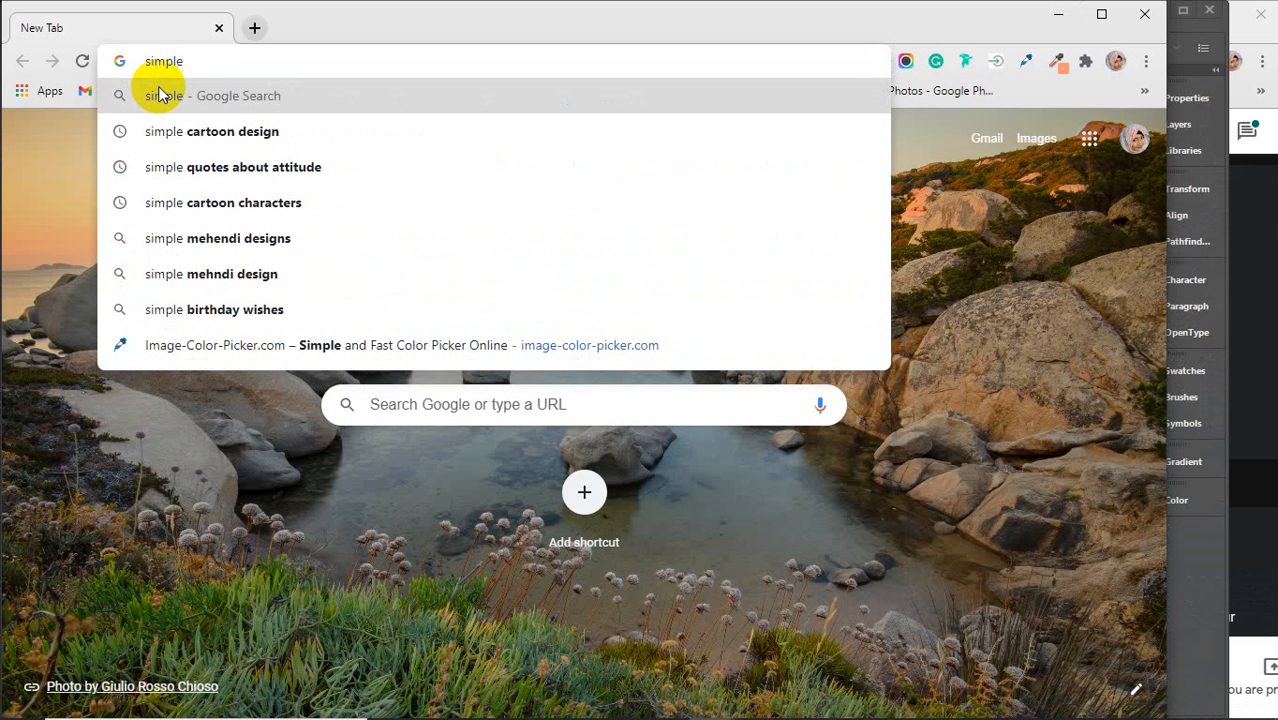
pyautogui.press('Down')
pyautogui.press('Return')
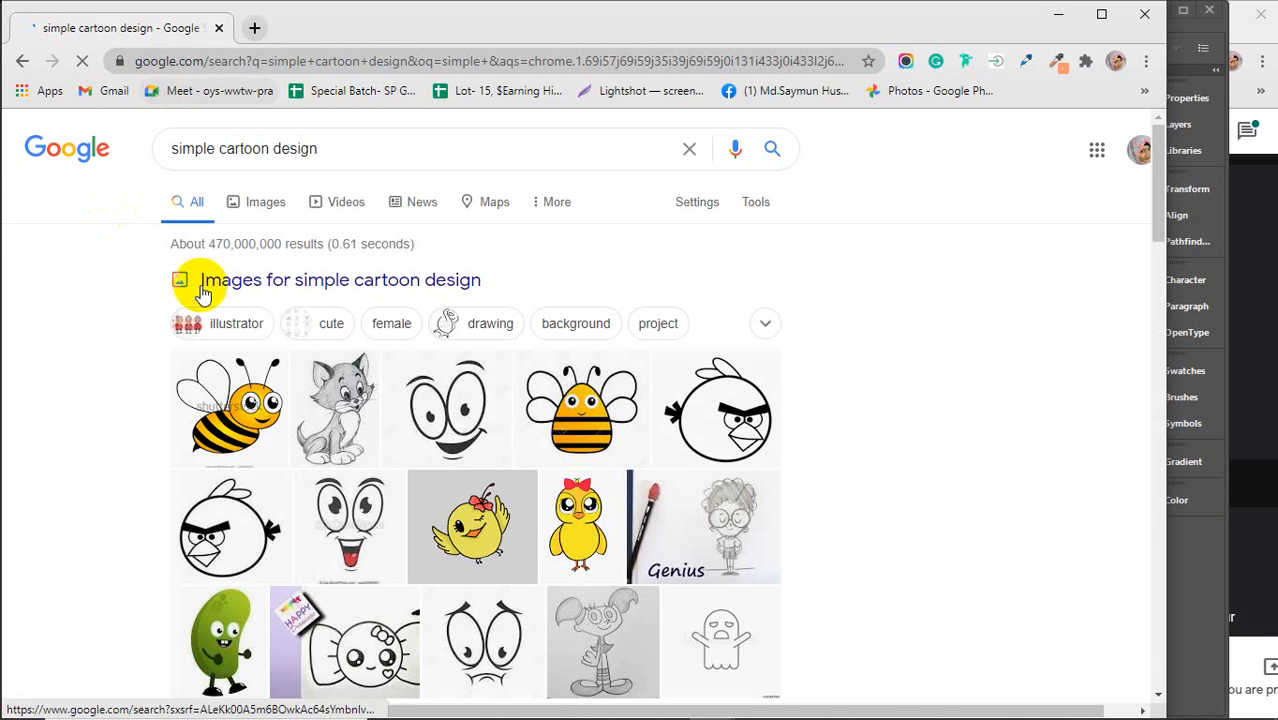
# Open the image results, select the happy emotion face image and copy it
pyautogui.click(257, 203)
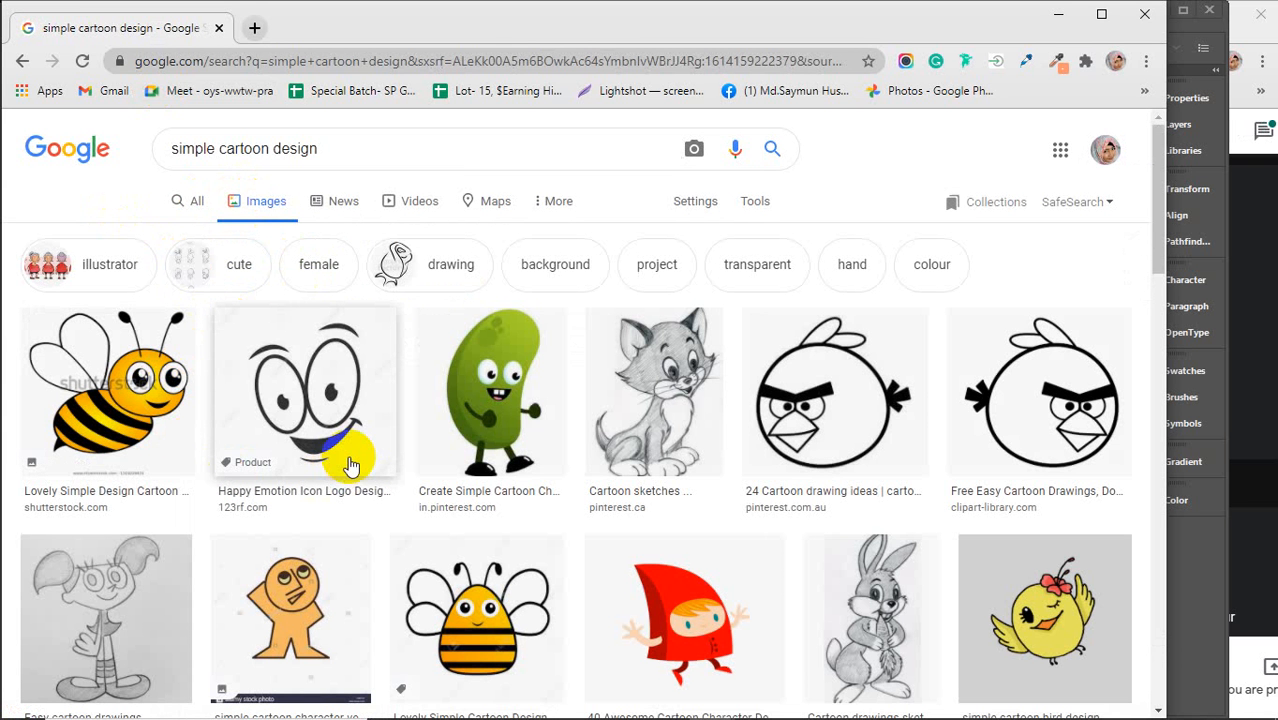
pyautogui.click(288, 396)
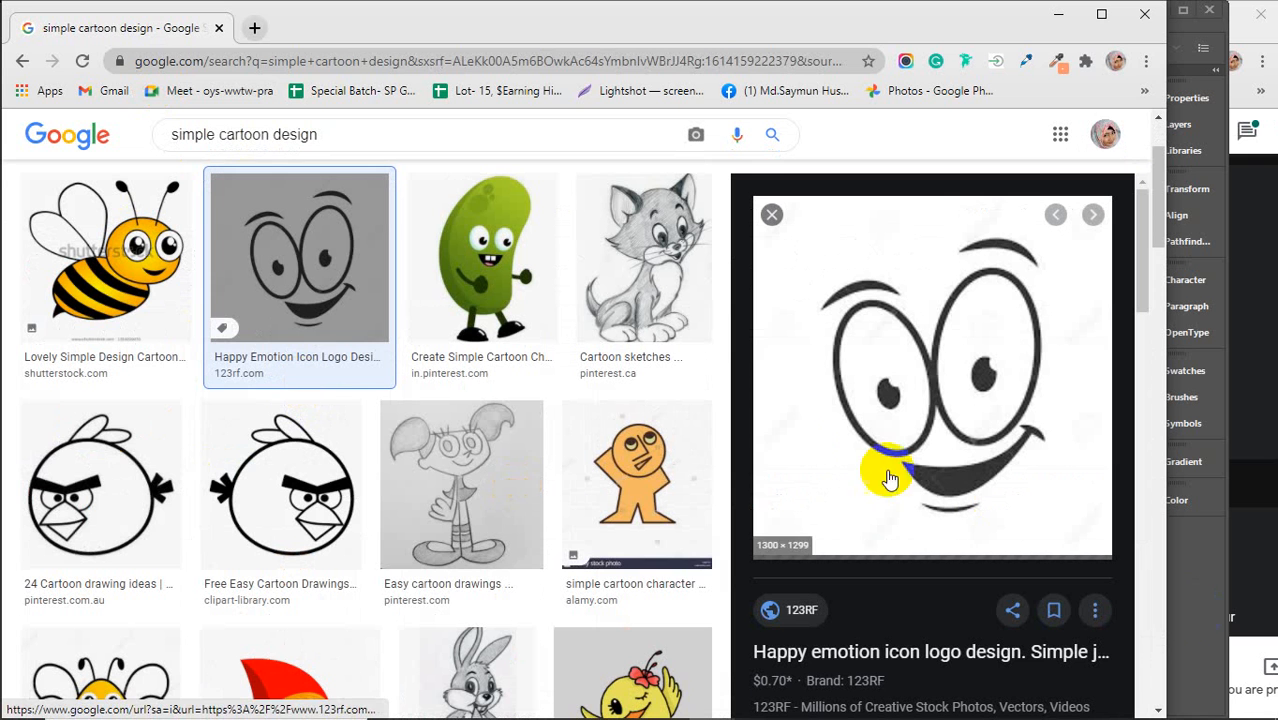
pyautogui.rightClick(878, 344)
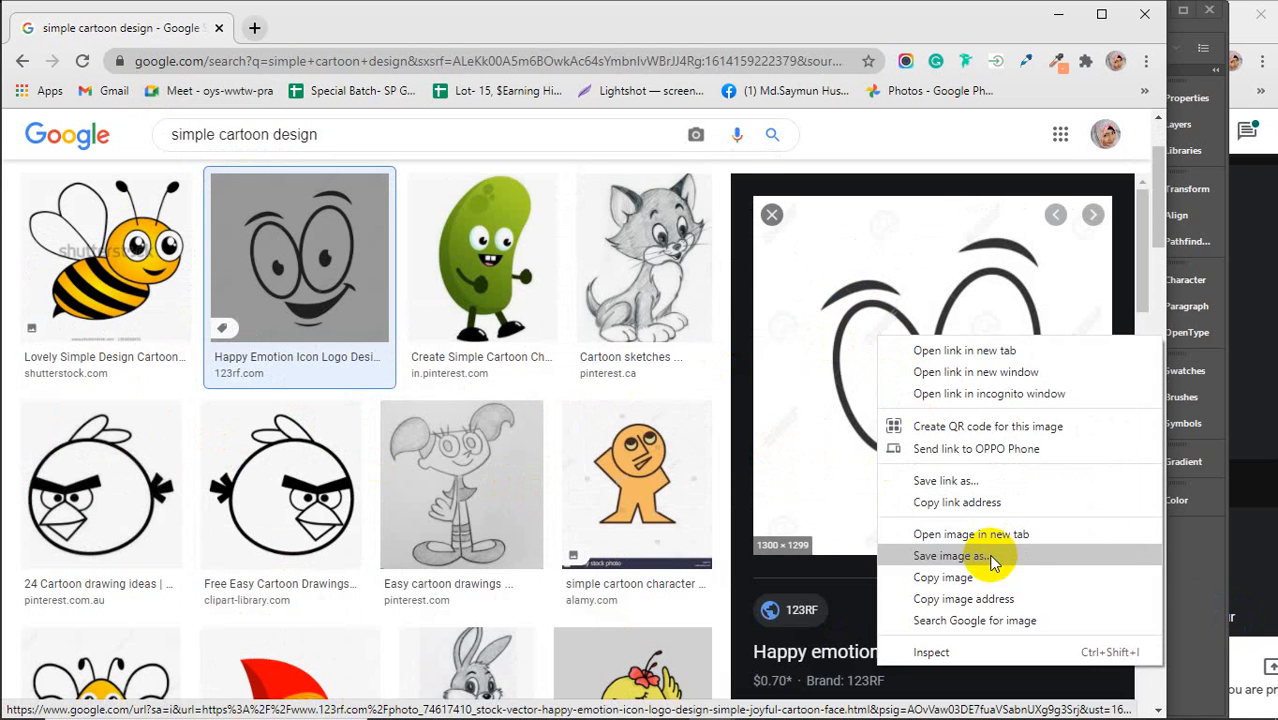
pyautogui.click(967, 590)
# Return to Illustrator, paste the cartoon face image and scale it down to a small reference beside the artboard
pyautogui.click(1056, 14)
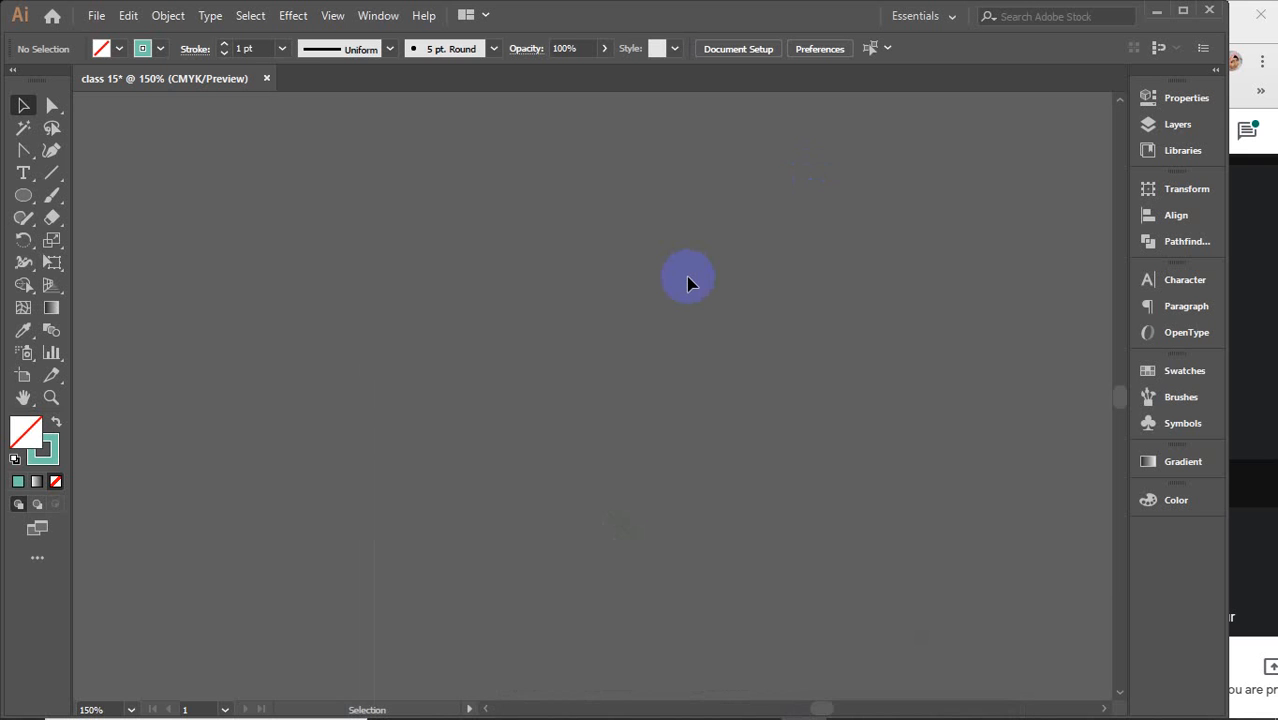
pyautogui.hotkey('ctrl', 'v')
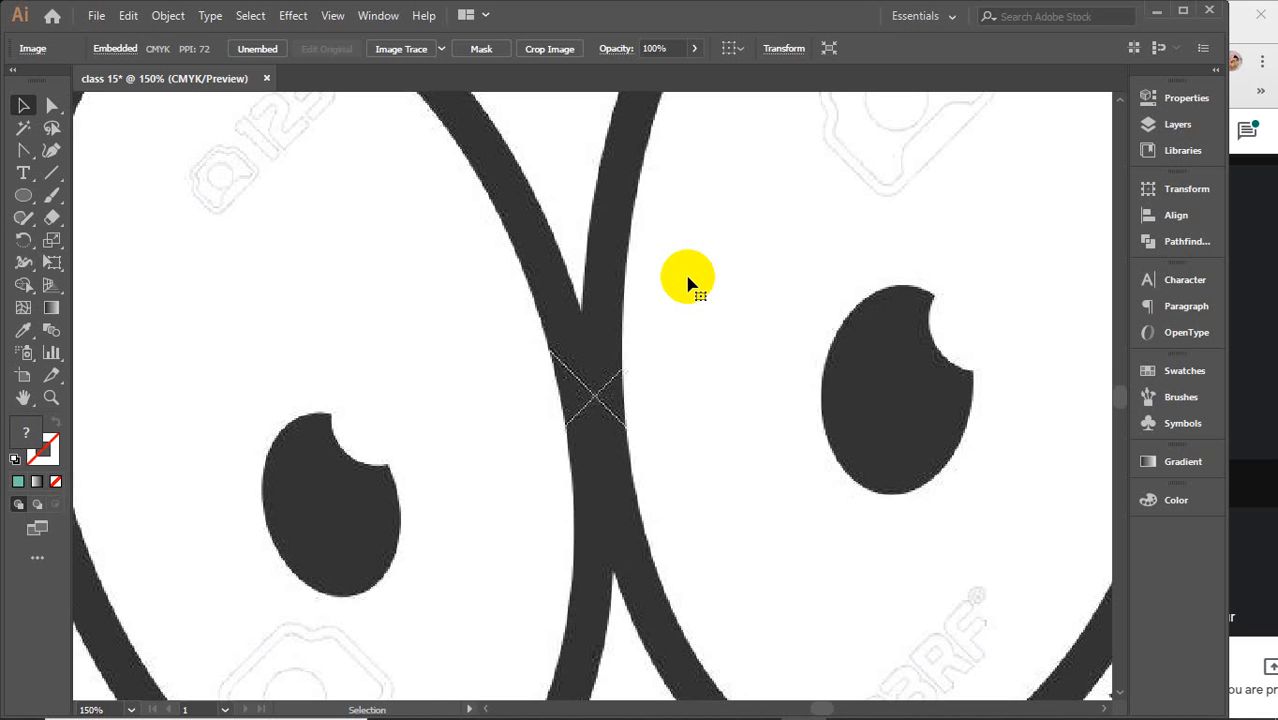
pyautogui.scroll(-4, 688, 285)
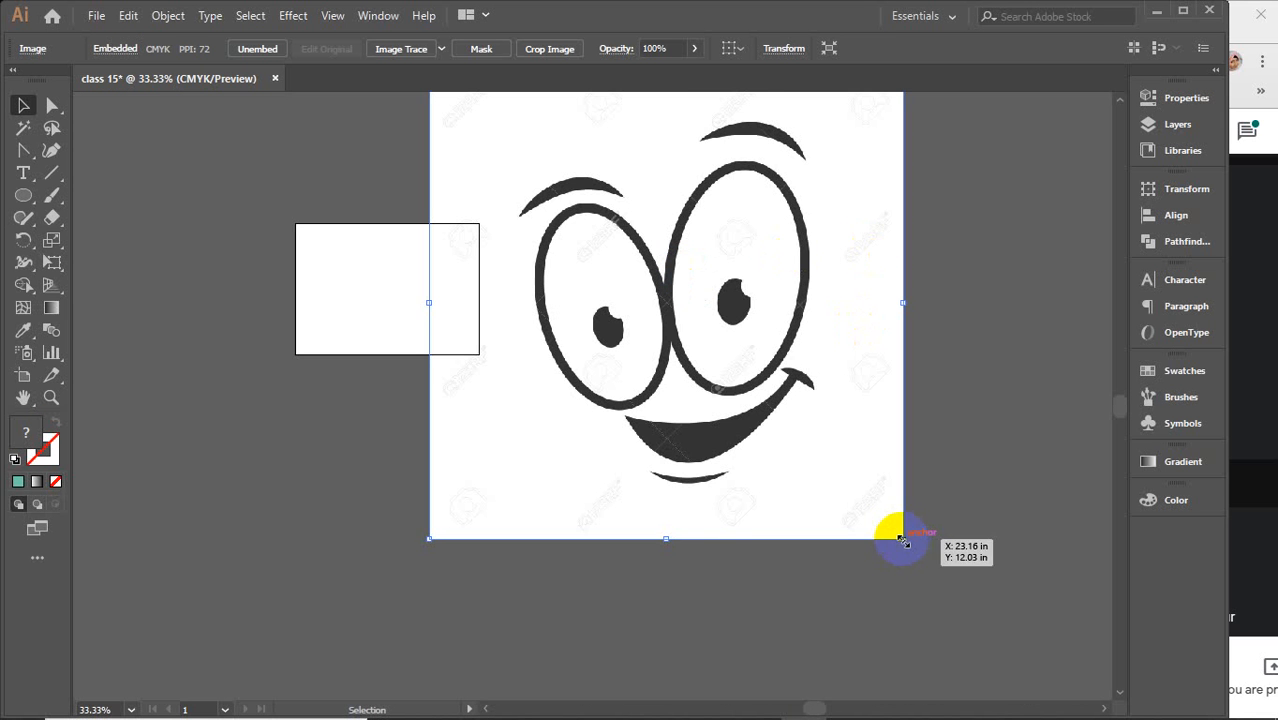
pyautogui.moveTo(903, 540); pyautogui.dragTo(719, 354)
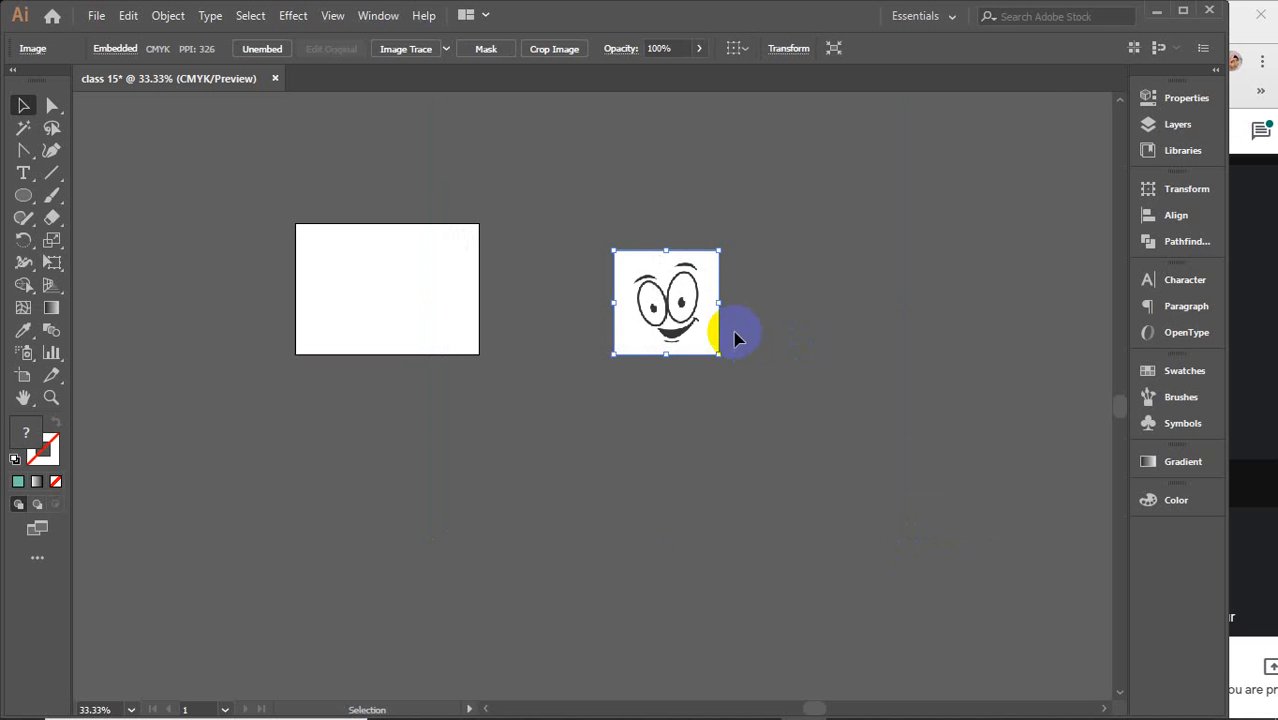
# Draw a tall upright ellipse in the empty area to the left of the reference image
pyautogui.scroll(5, 654, 298)
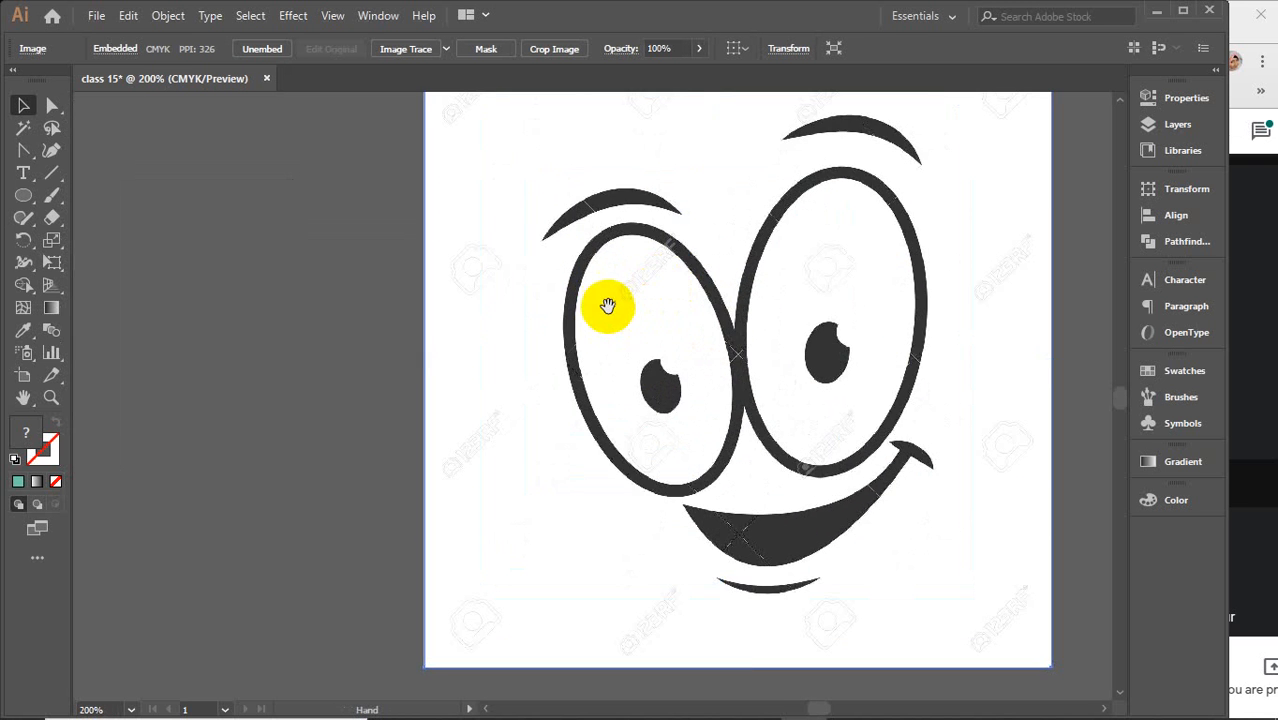
pyautogui.moveTo(605, 302); pyautogui.dragTo(875, 326)
pyautogui.scroll(-2, 879, 328)
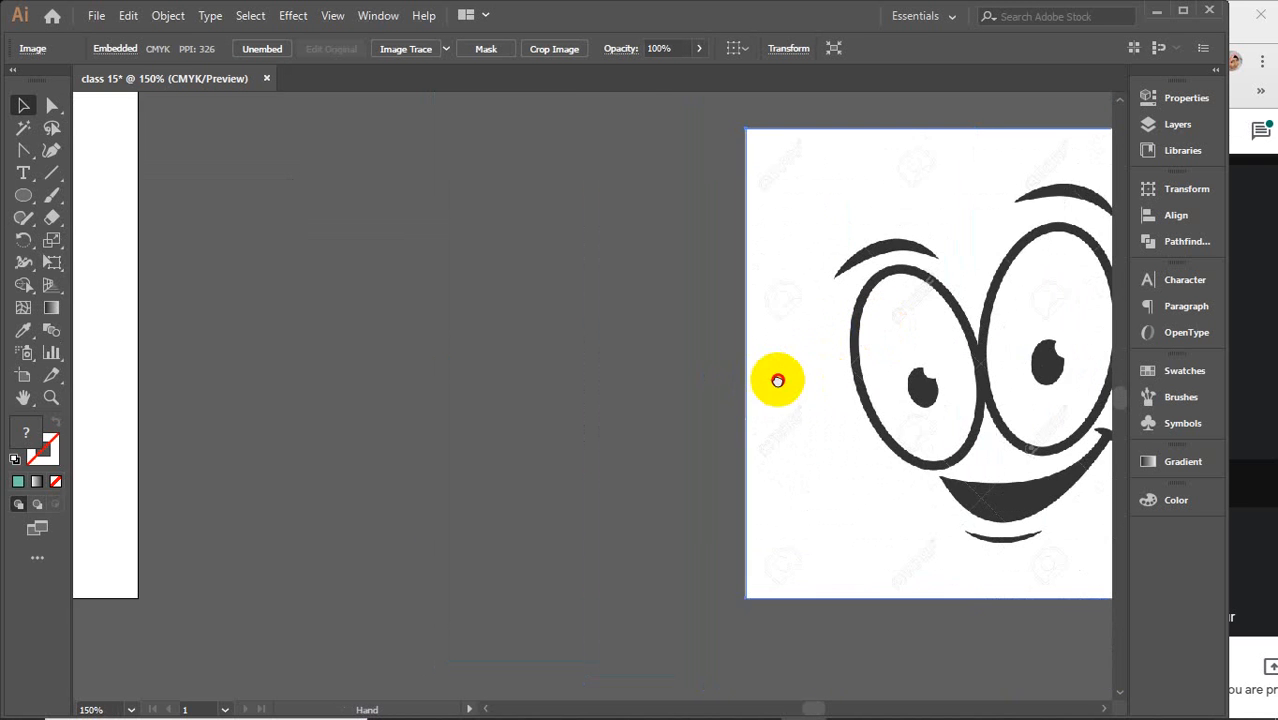
pyautogui.scroll(1, 735, 401)
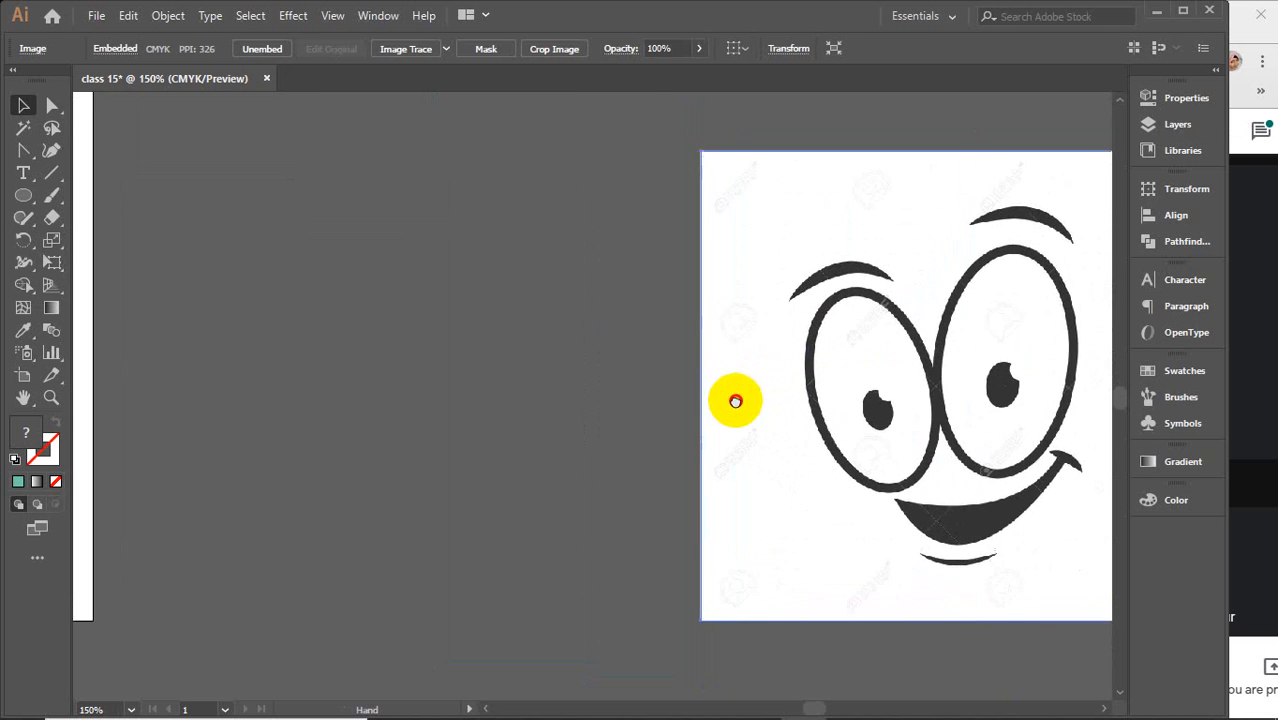
pyautogui.click(433, 256)
pyautogui.click(22, 195)
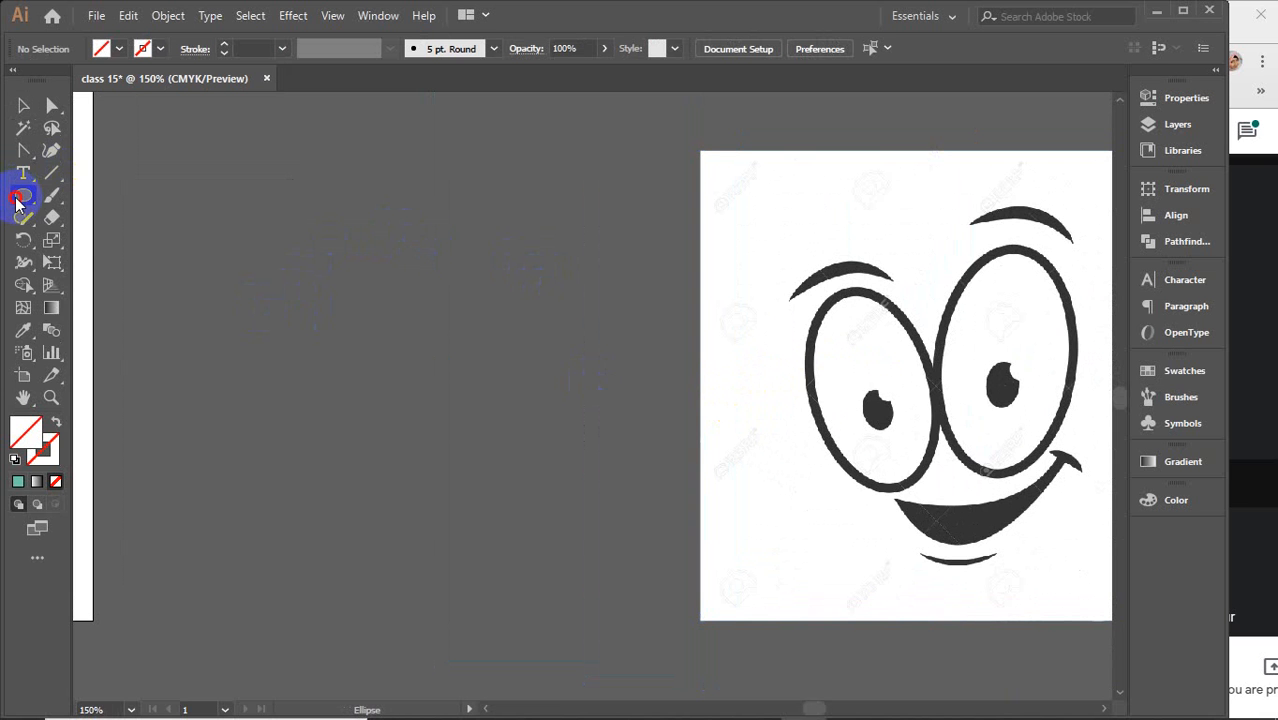
pyautogui.moveTo(436, 233)
pyautogui.mouseDown()
pyautogui.moveTo(494, 374)
pyautogui.moveTo(606, 511)
pyautogui.mouseUp()
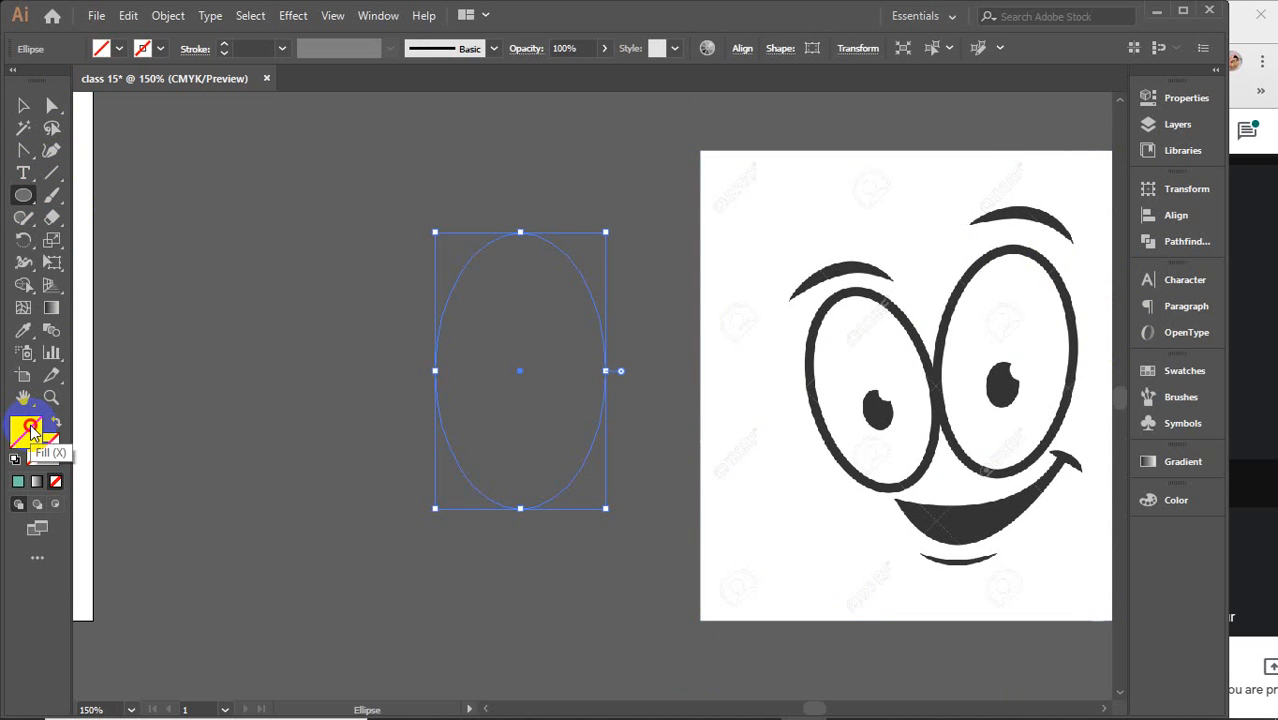
# Fill the ellipse black and rotate it slightly clockwise
pyautogui.click(1201, 507)
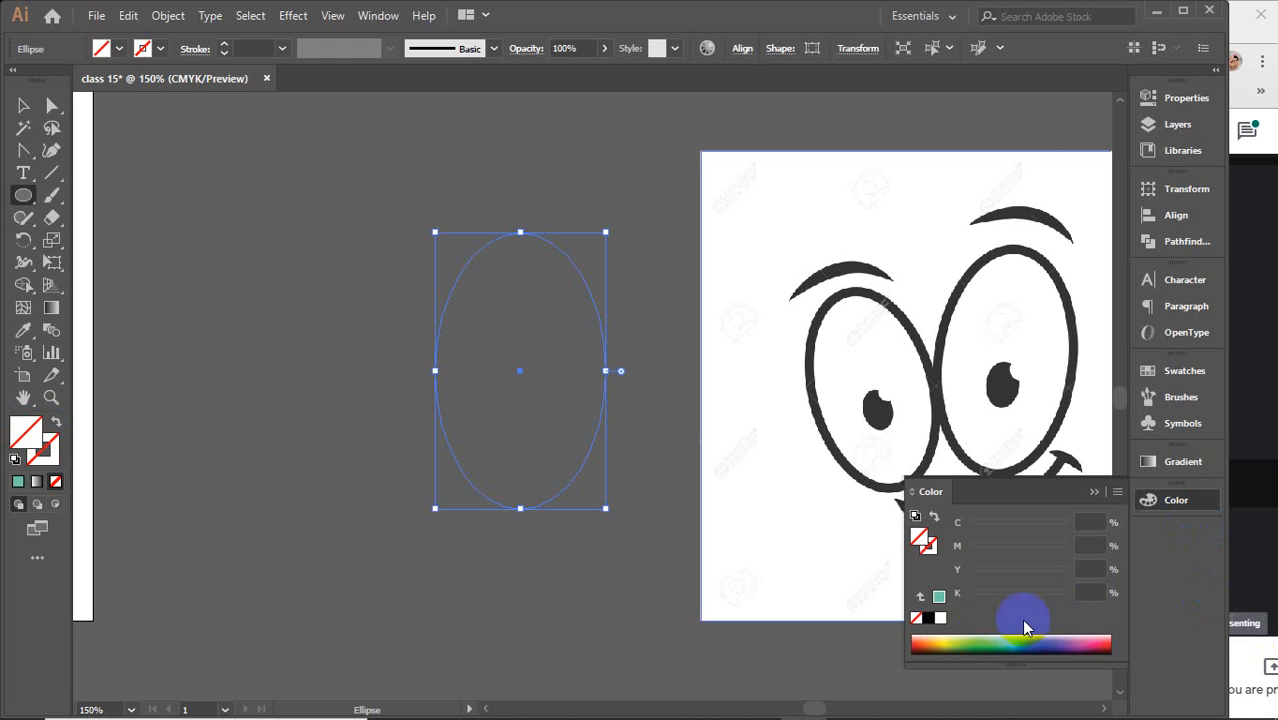
pyautogui.click(927, 619)
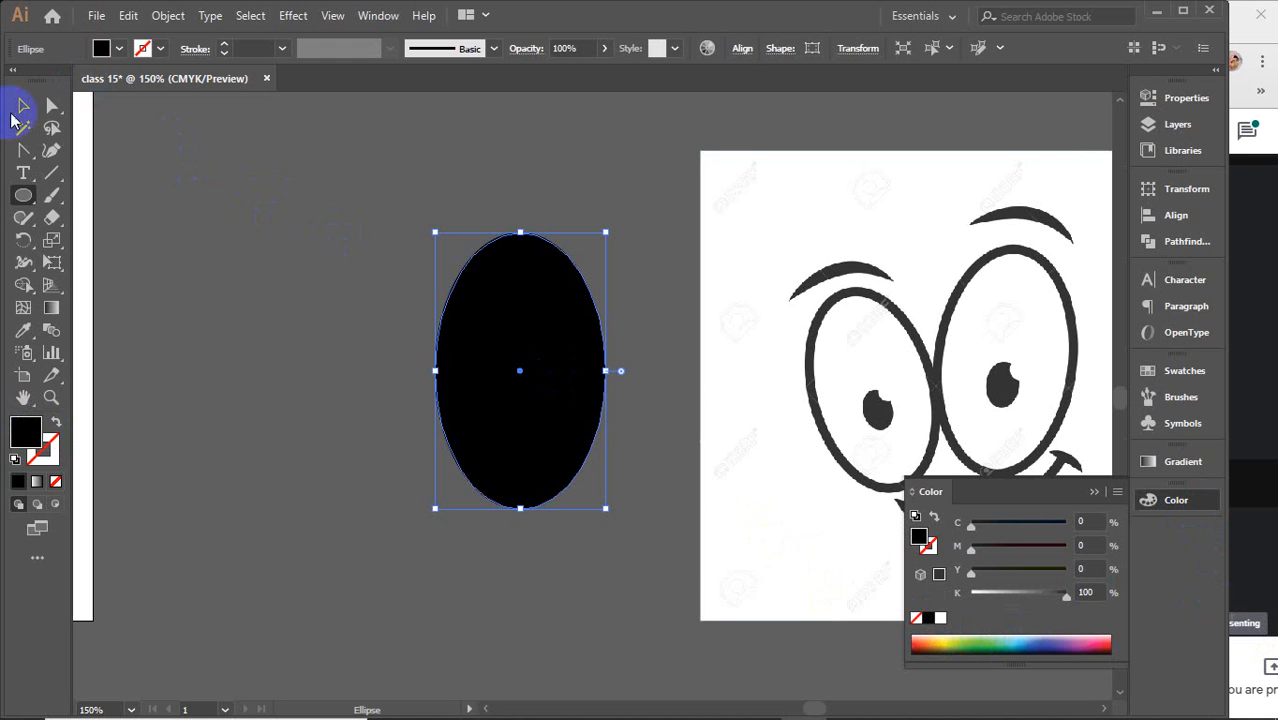
pyautogui.click(20, 106)
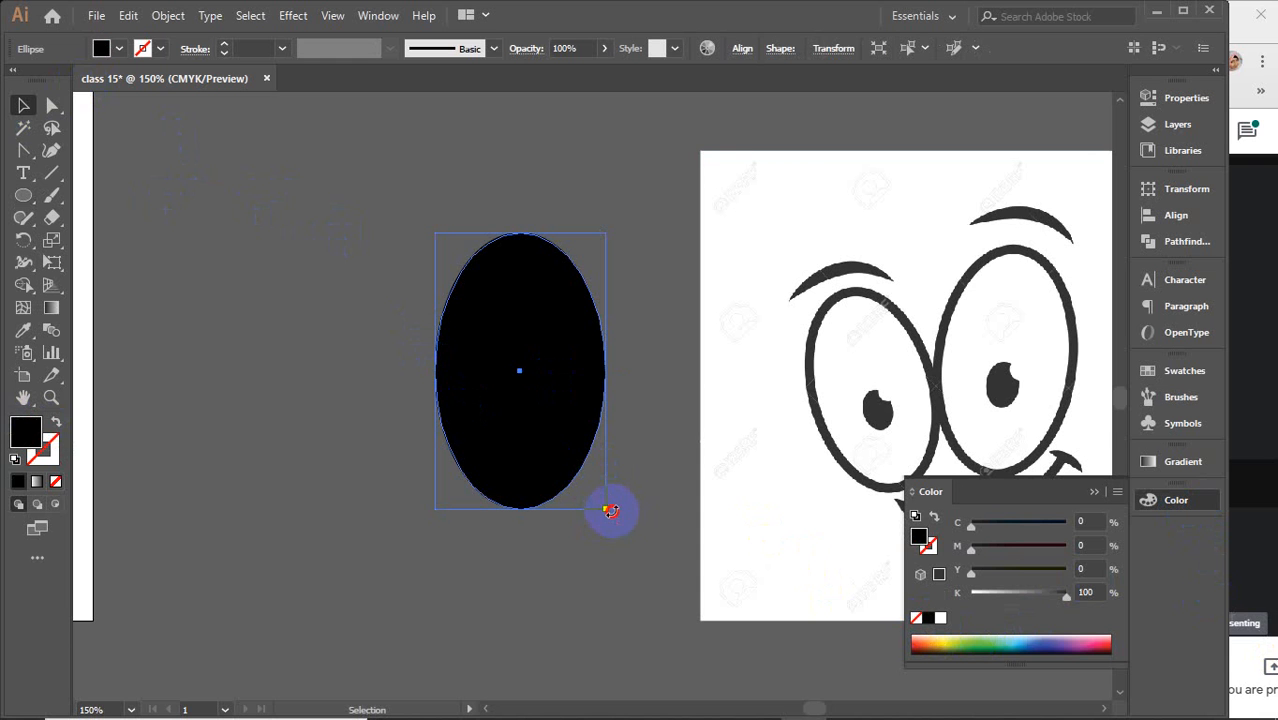
pyautogui.moveTo(611, 511); pyautogui.dragTo(574, 528)
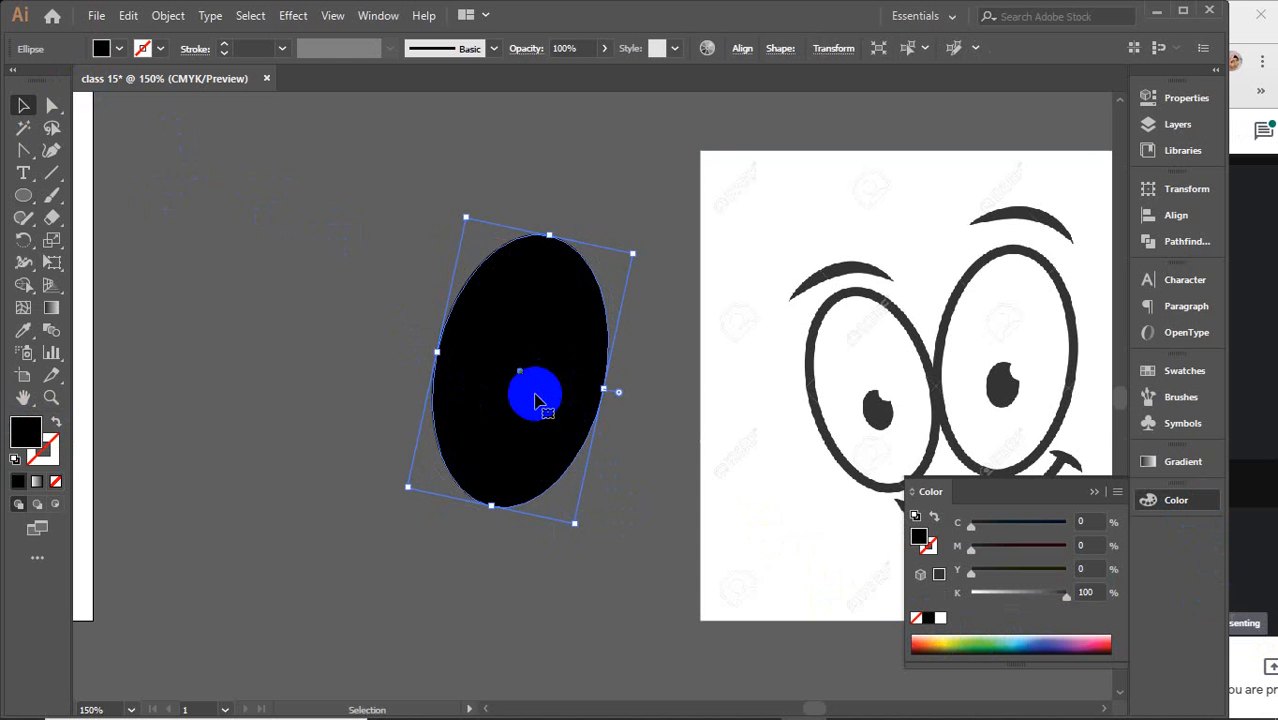
# Paste a copy of the ellipse in front, fill it white and shrink it slightly to leave a black eye outline
pyautogui.press('a')
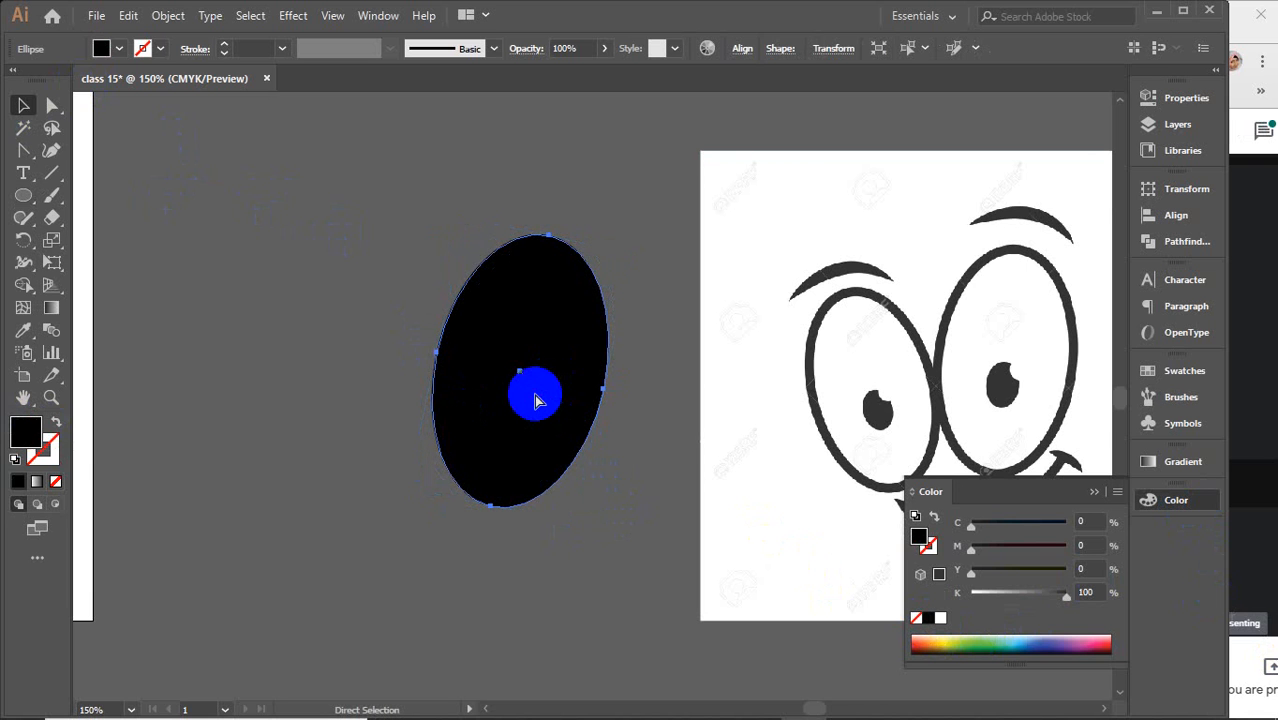
pyautogui.press('v')
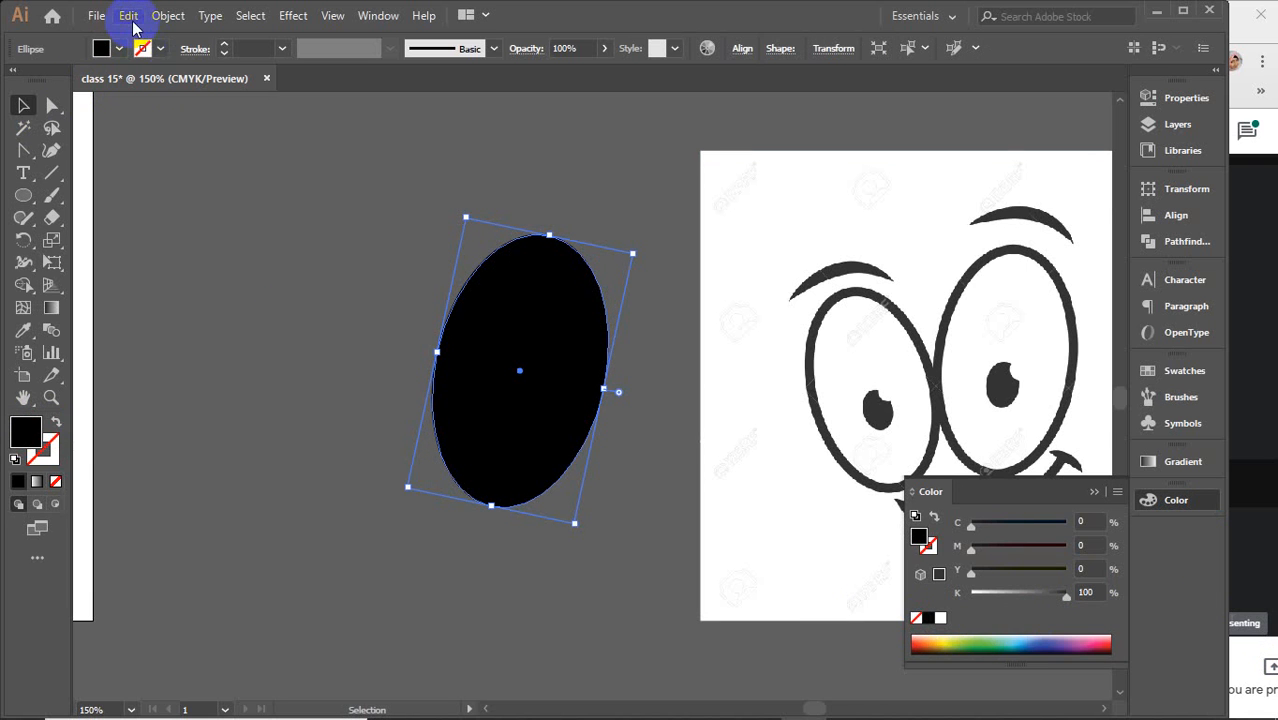
pyautogui.click(128, 16)
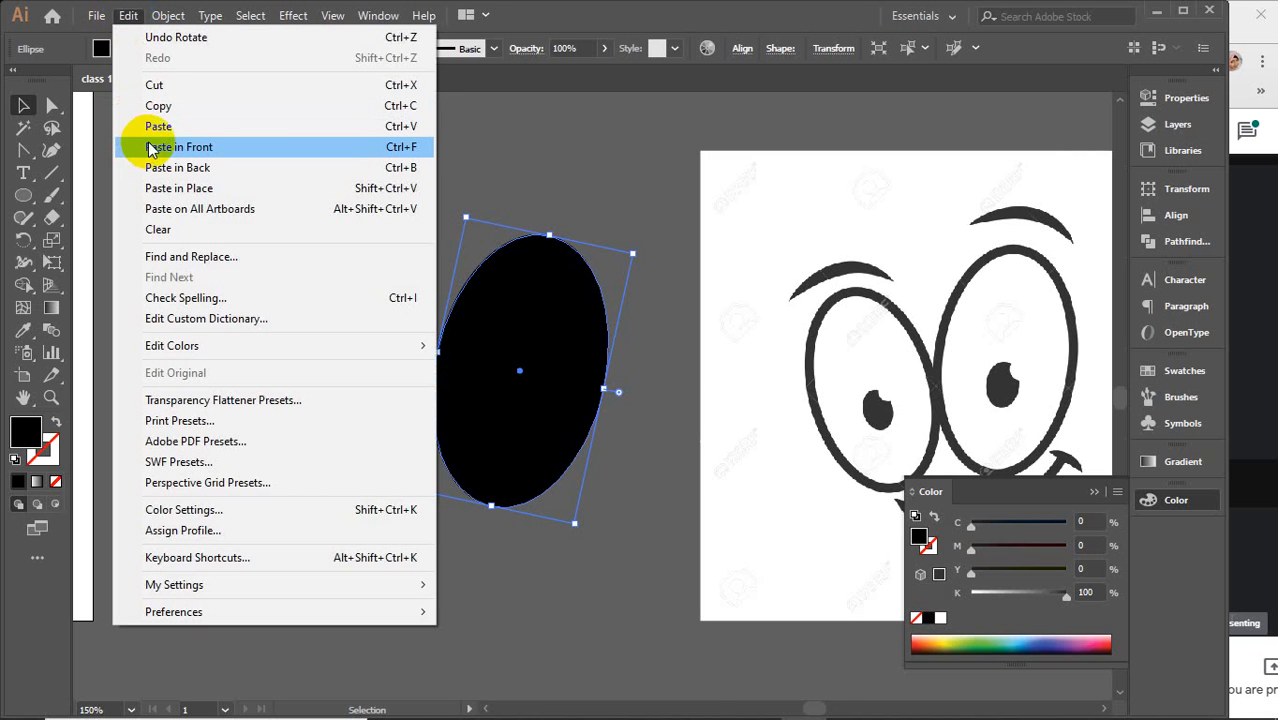
pyautogui.click(402, 155)
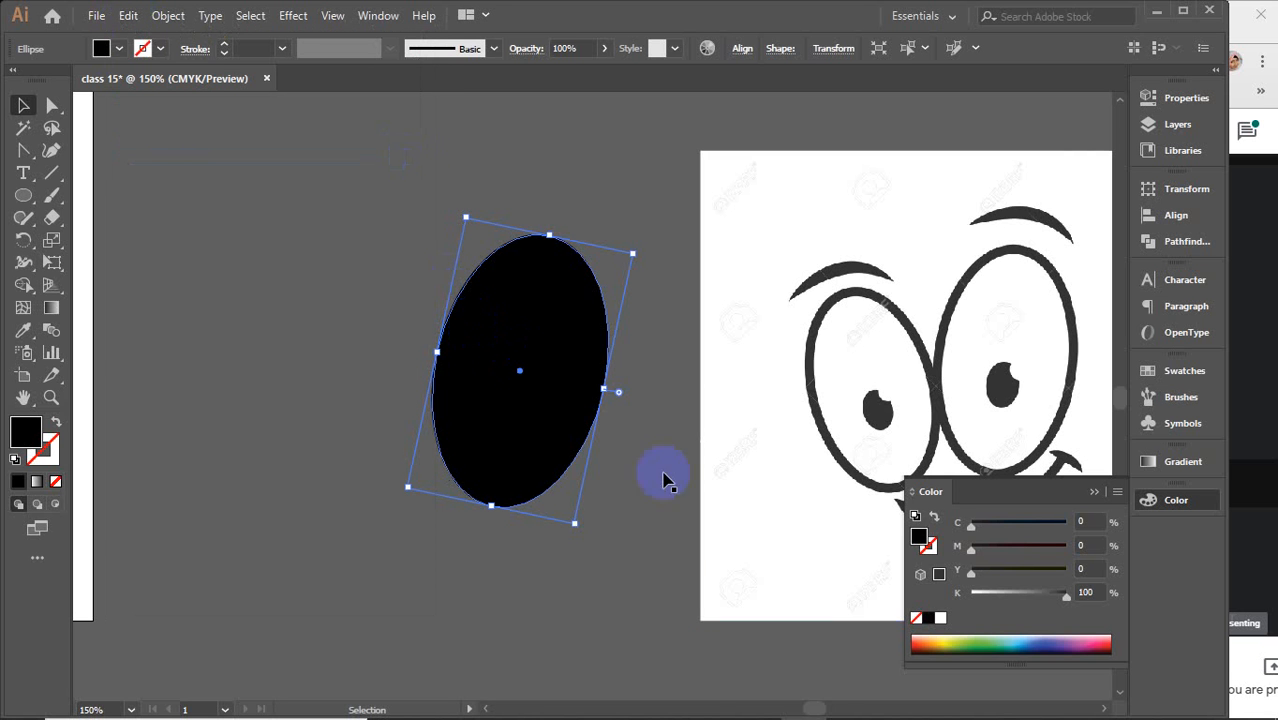
pyautogui.click(940, 618)
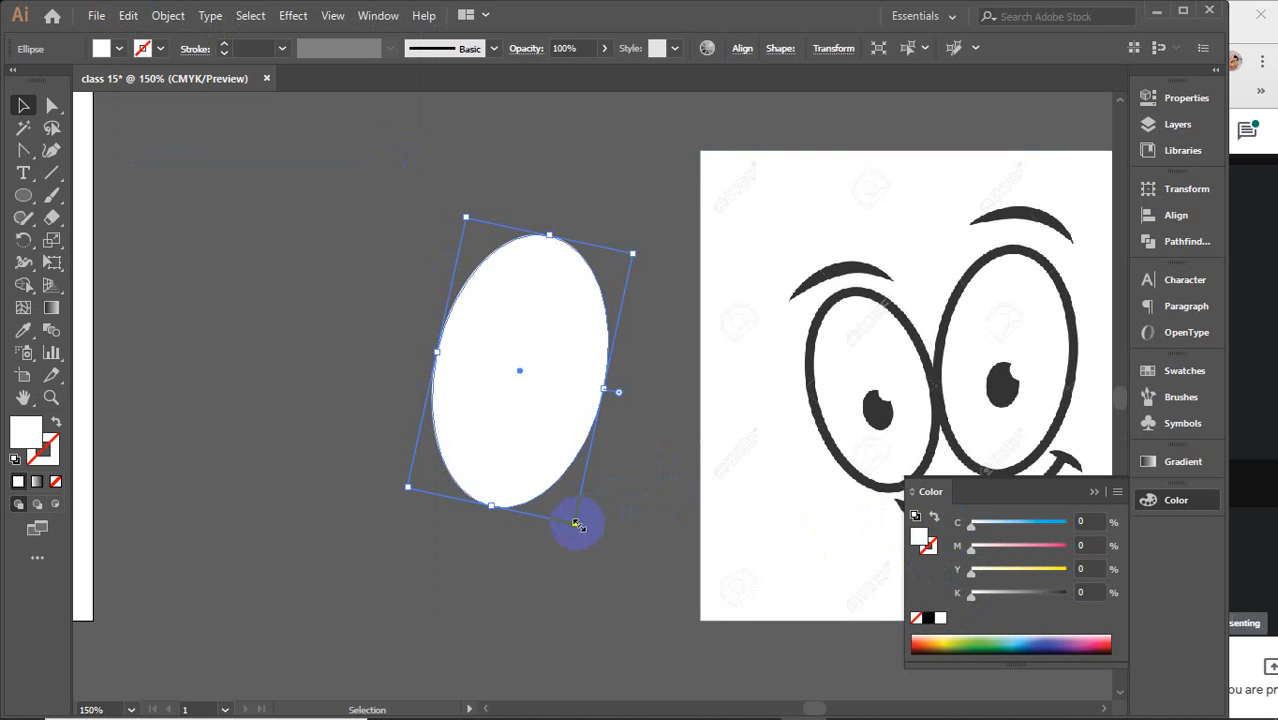
pyautogui.moveTo(576, 524); pyautogui.dragTo(572, 514)
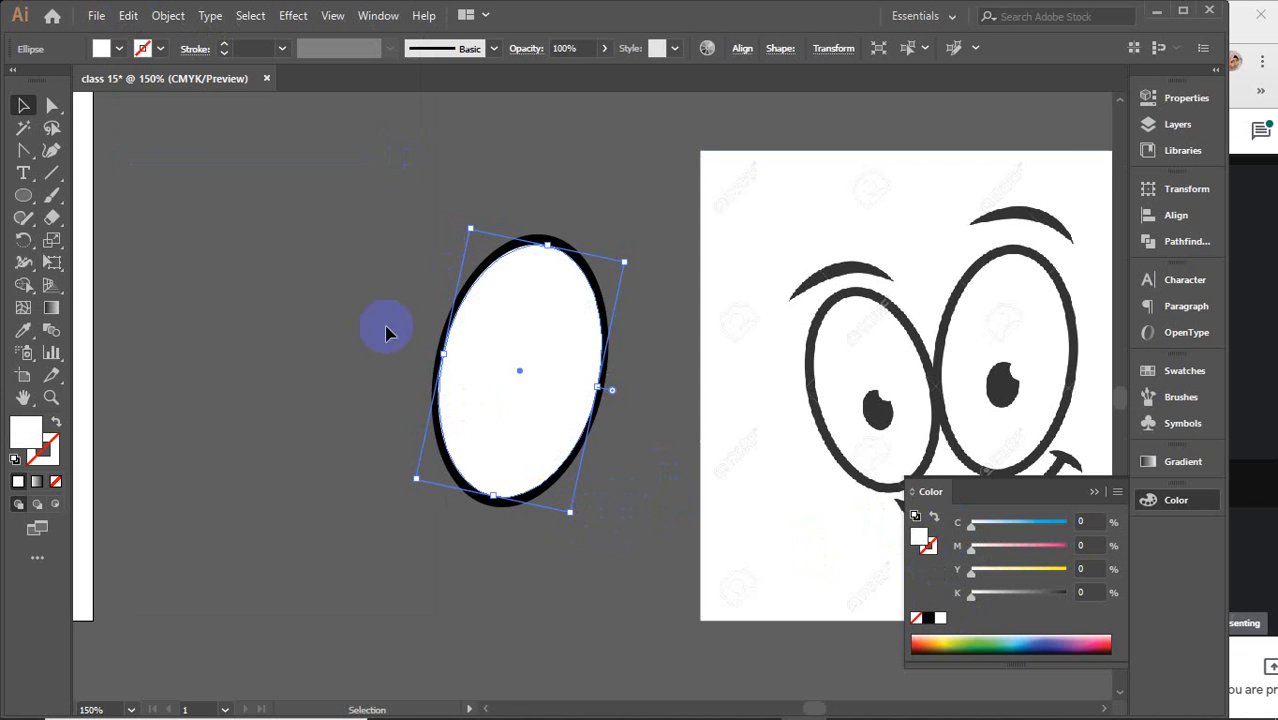
pyautogui.click(370, 260)
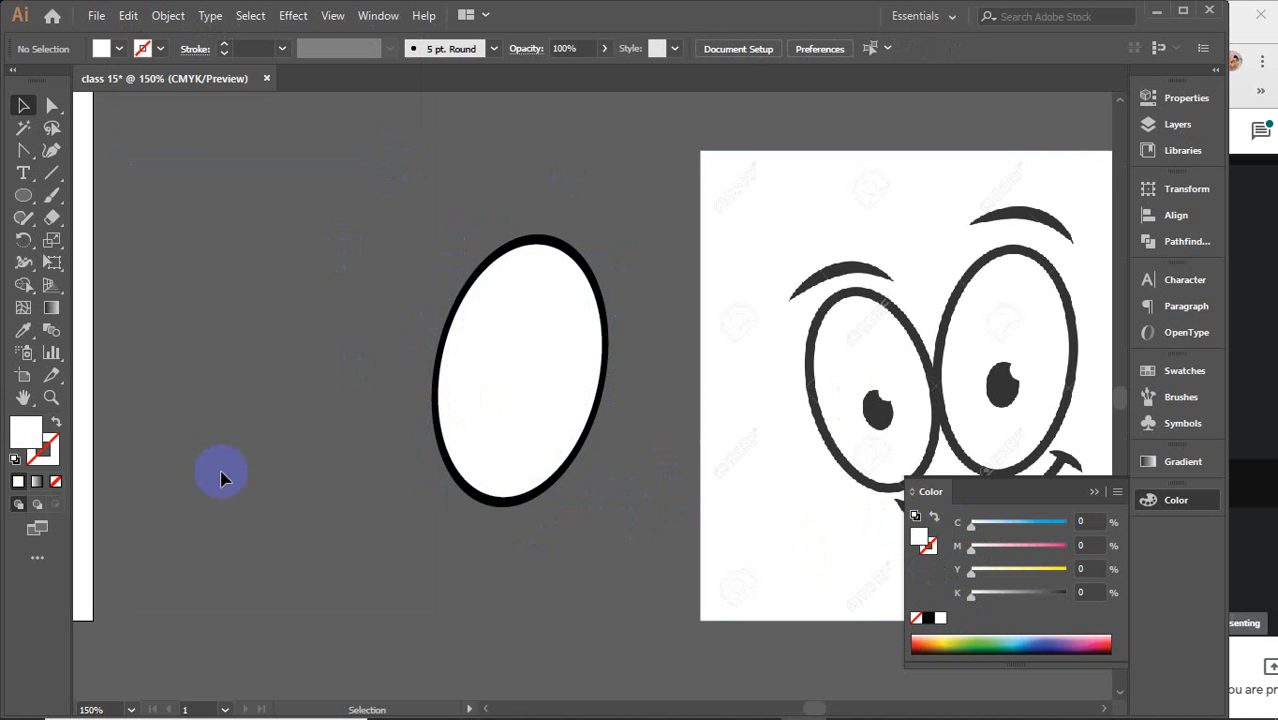
# Duplicate the white ellipse in front, shrink it into a small pupil, fill it black and adjust its shape
pyautogui.click(537, 342)
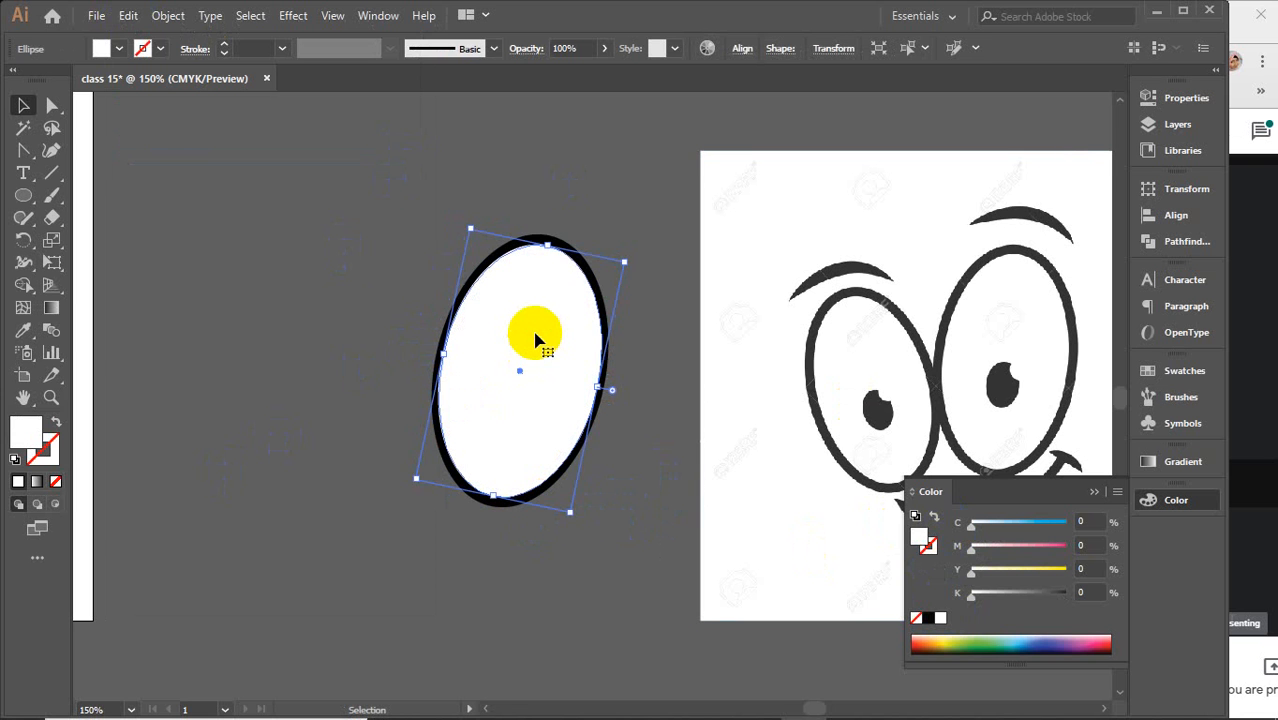
pyautogui.hotkey('ctrl', 'c')
pyautogui.hotkey('ctrl', 'f')
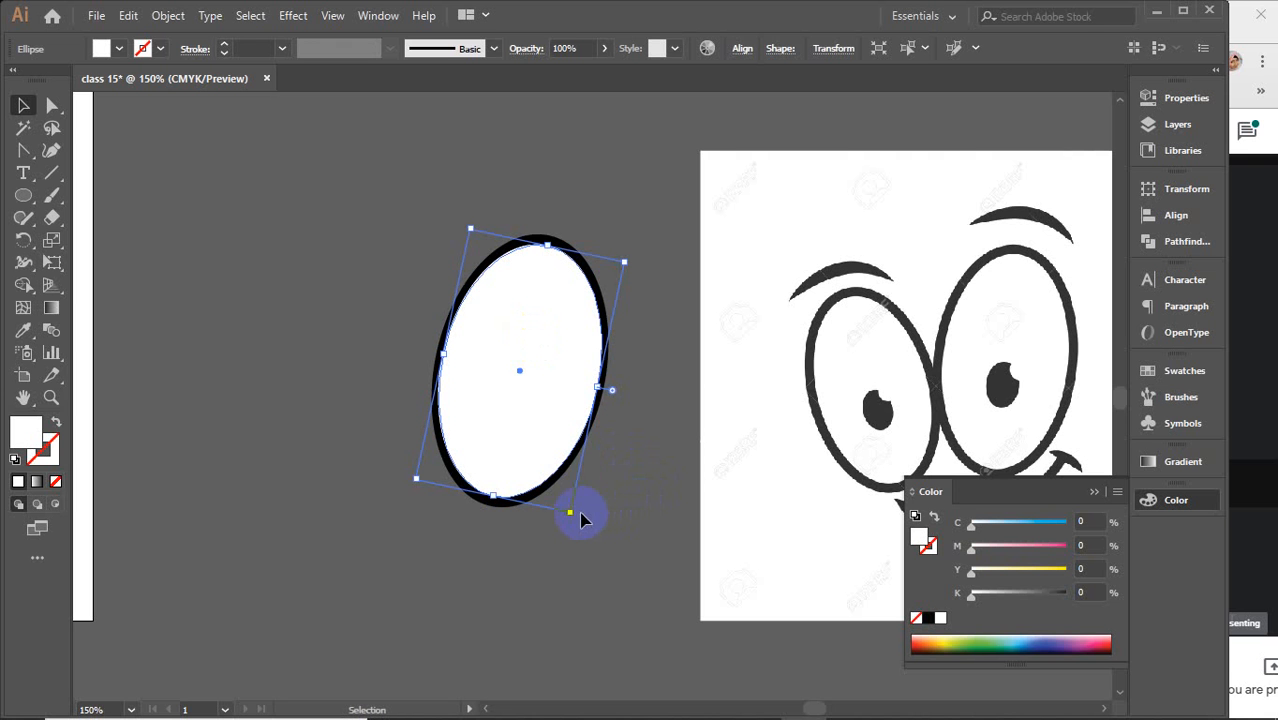
pyautogui.moveTo(571, 514); pyautogui.dragTo(515, 416)
pyautogui.click(928, 618)
pyautogui.press('a')
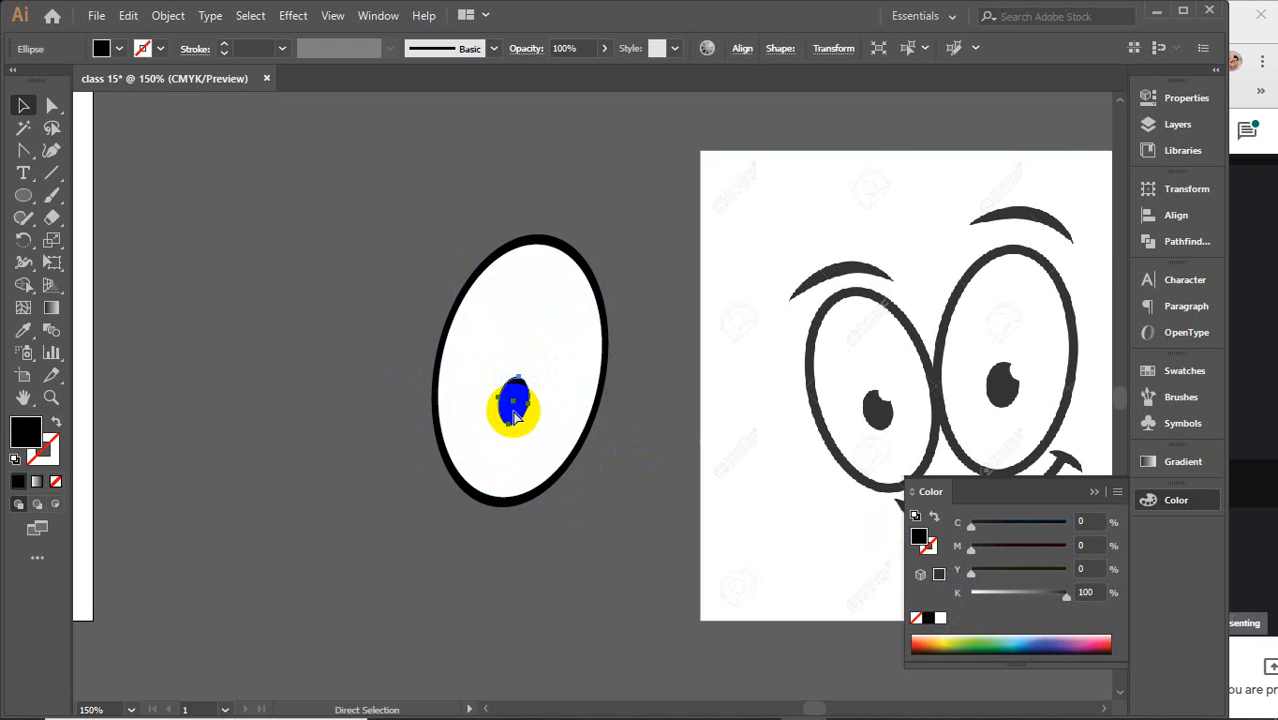
pyautogui.moveTo(513, 412); pyautogui.dragTo(522, 412)
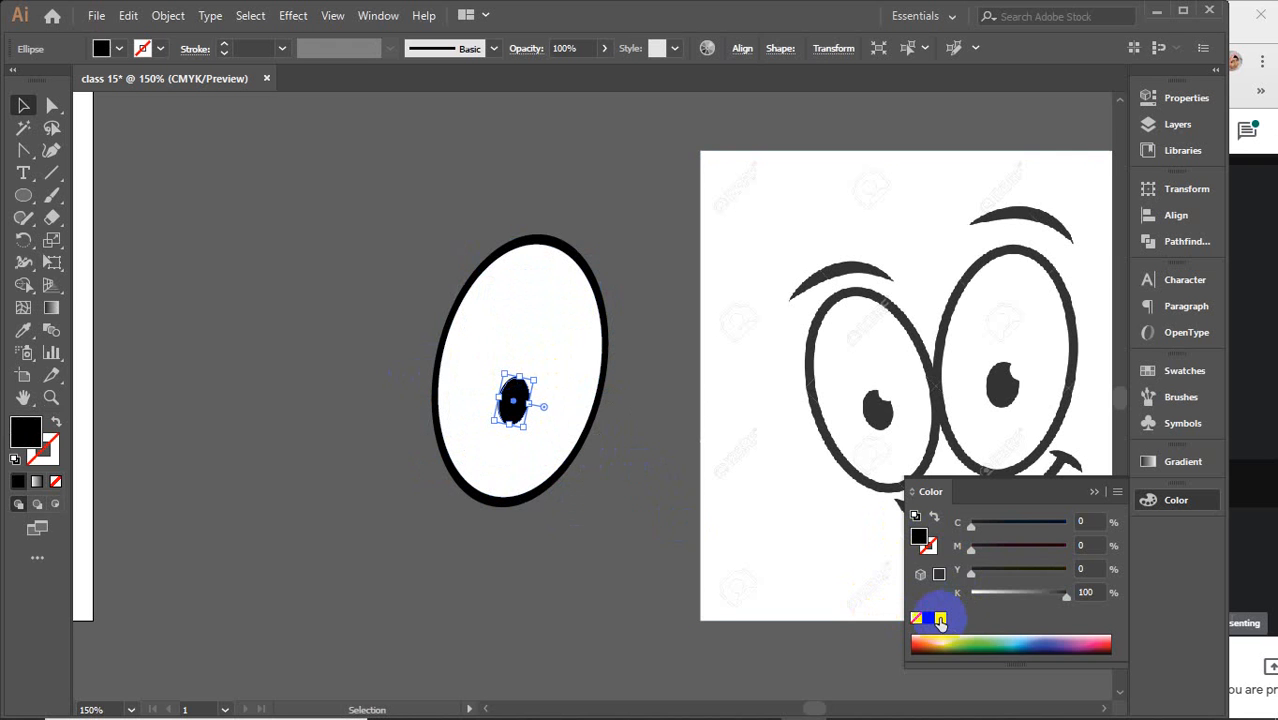
# Fill the pupil copy white, move it to the pupil's upper right and shrink it into a small highlight
pyautogui.click(940, 619)
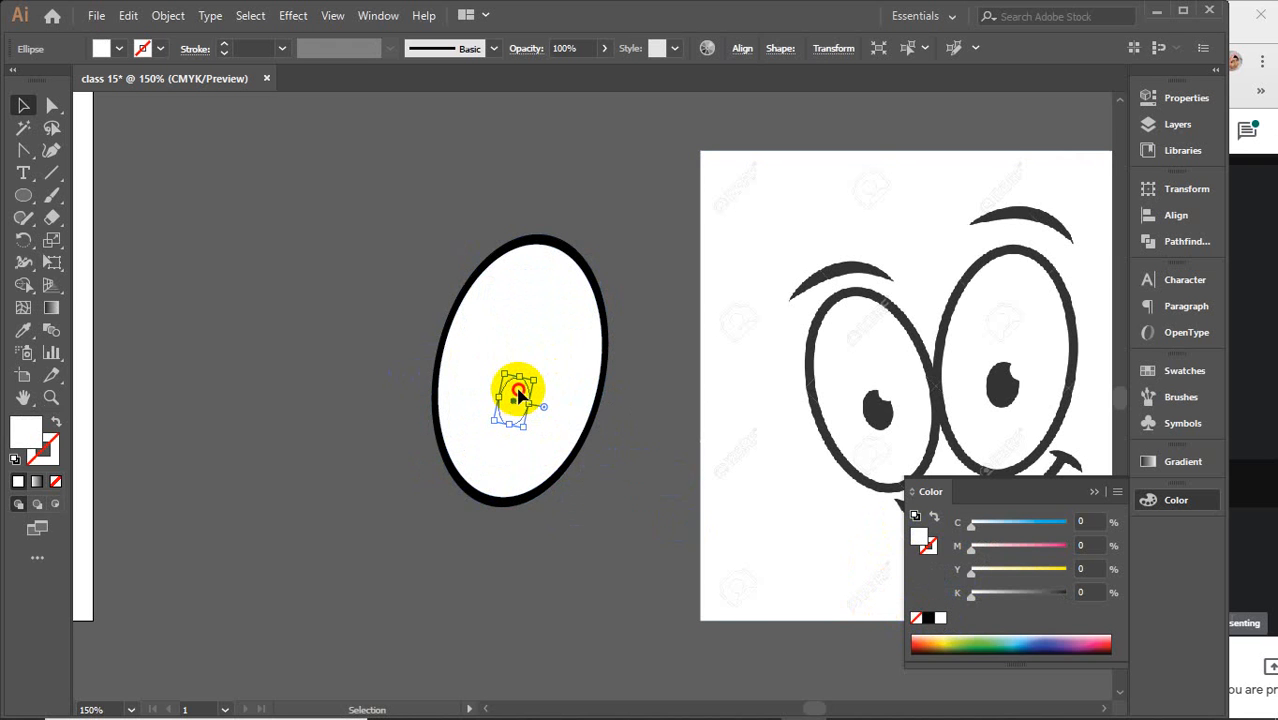
pyautogui.moveTo(518, 395); pyautogui.dragTo(537, 380)
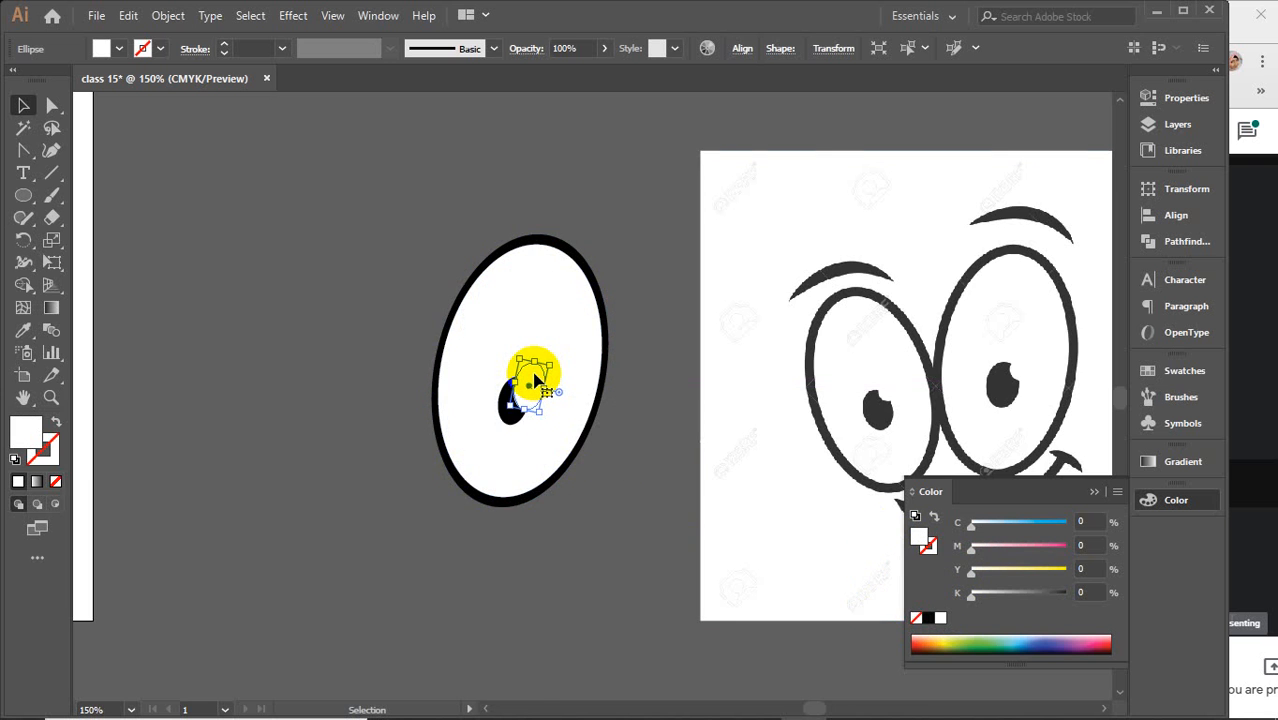
pyautogui.scroll(3, 537, 380)
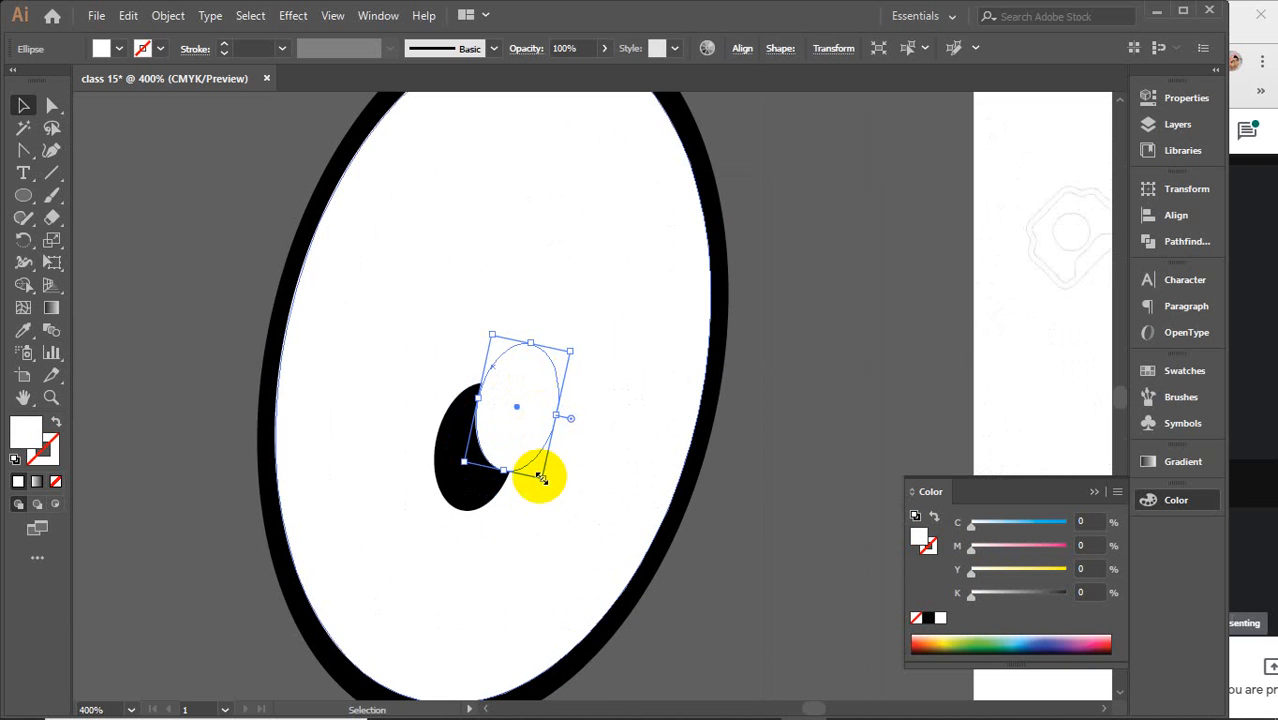
pyautogui.moveTo(536, 474); pyautogui.dragTo(536, 442)
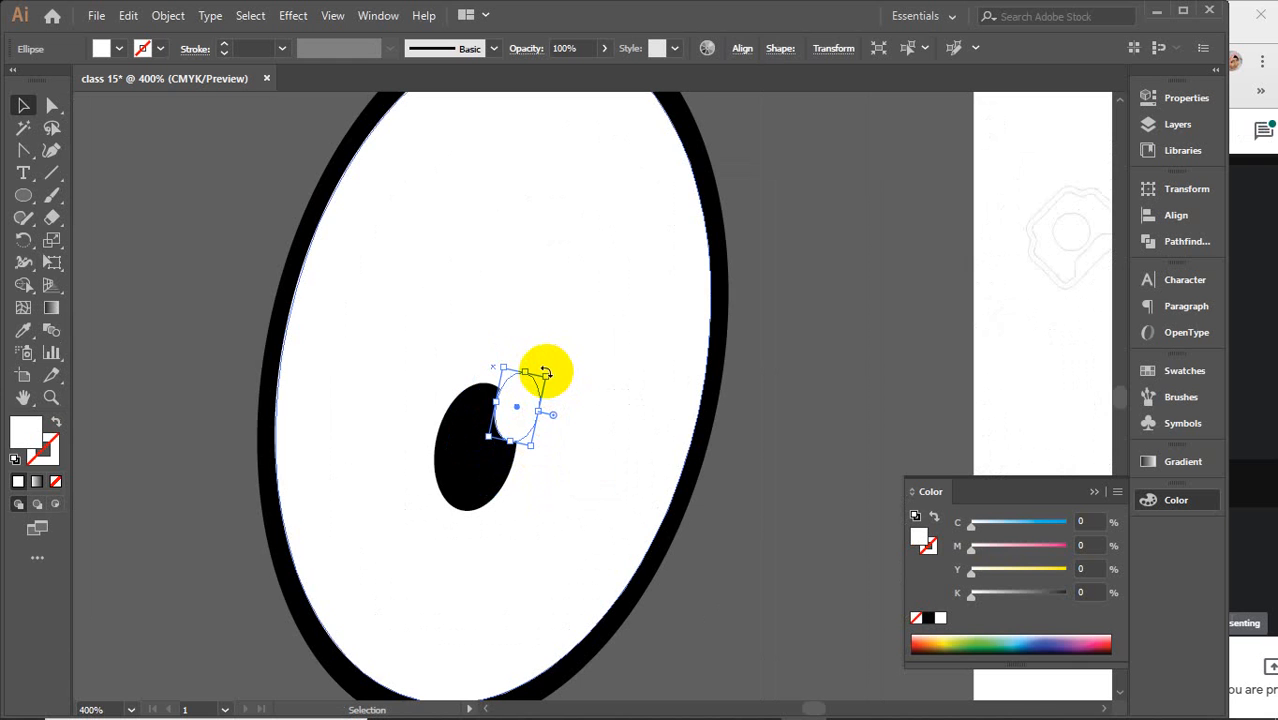
pyautogui.click(840, 297)
pyautogui.scroll(-5, 821, 341)
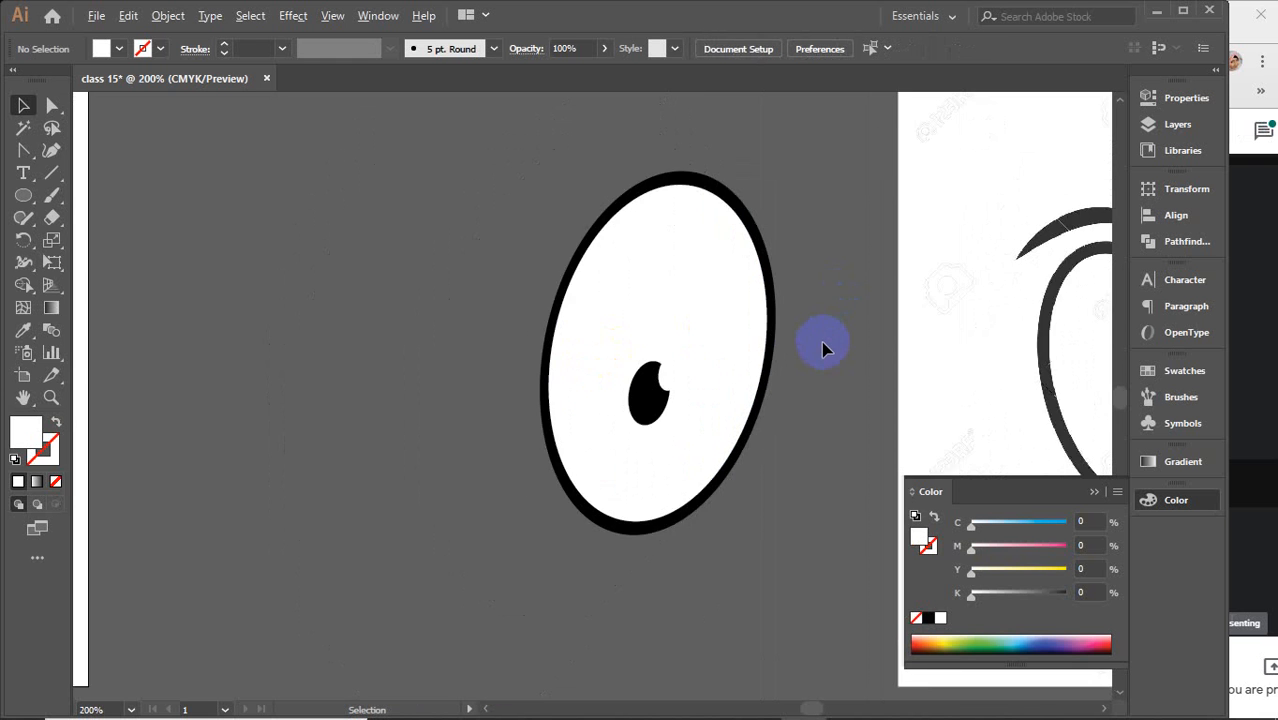
# Select the whole eye, including outline, white, pupil and highlight, and group it
pyautogui.moveTo(807, 428); pyautogui.dragTo(665, 391)
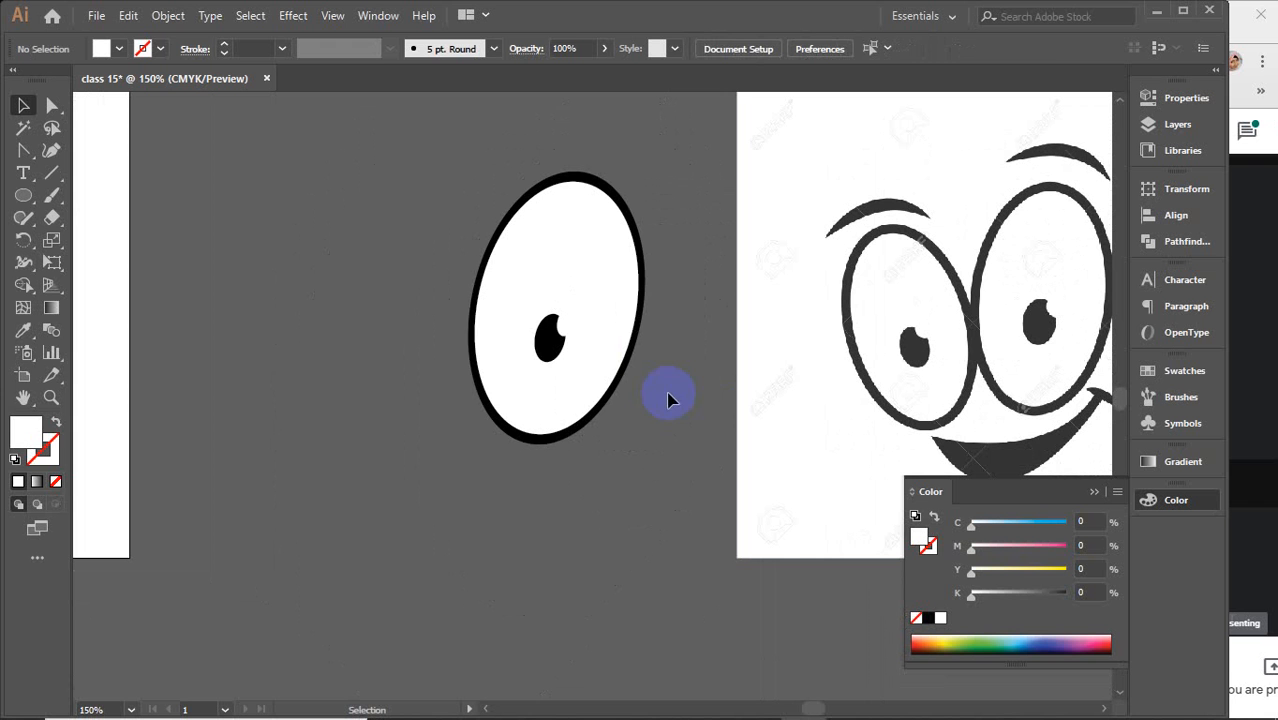
pyautogui.moveTo(450, 152); pyautogui.dragTo(665, 490)
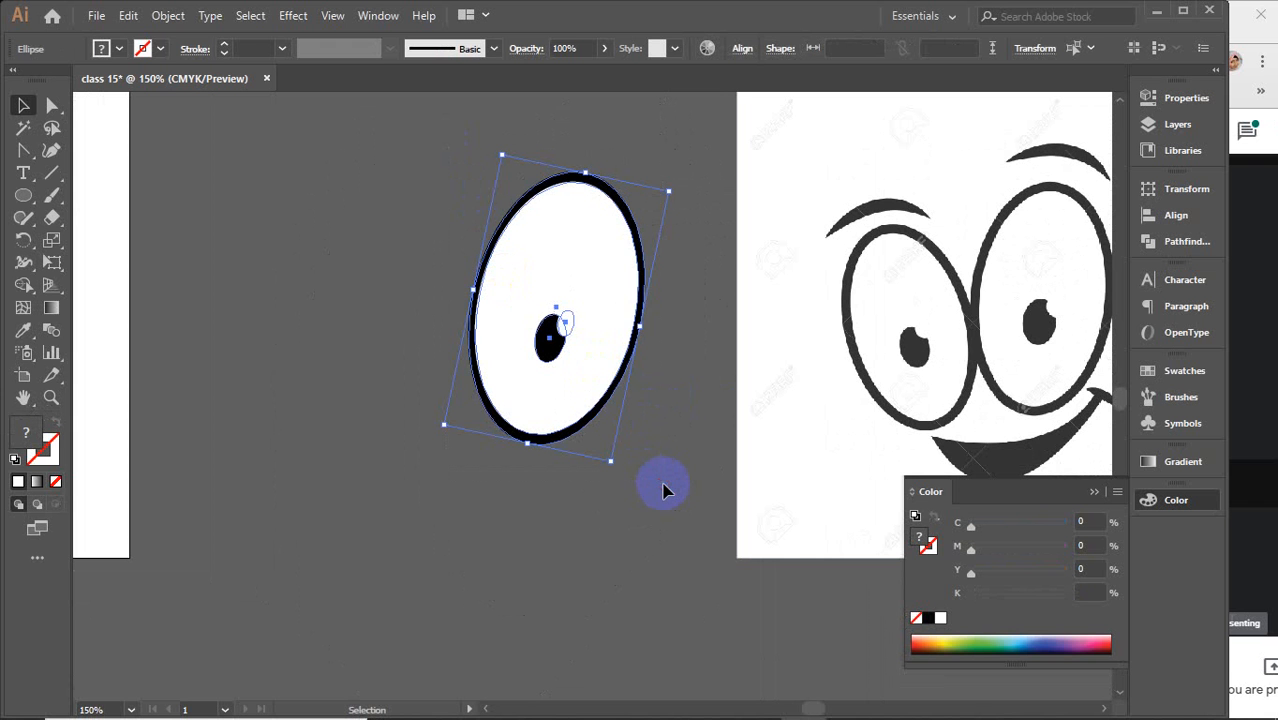
pyautogui.rightClick(604, 272)
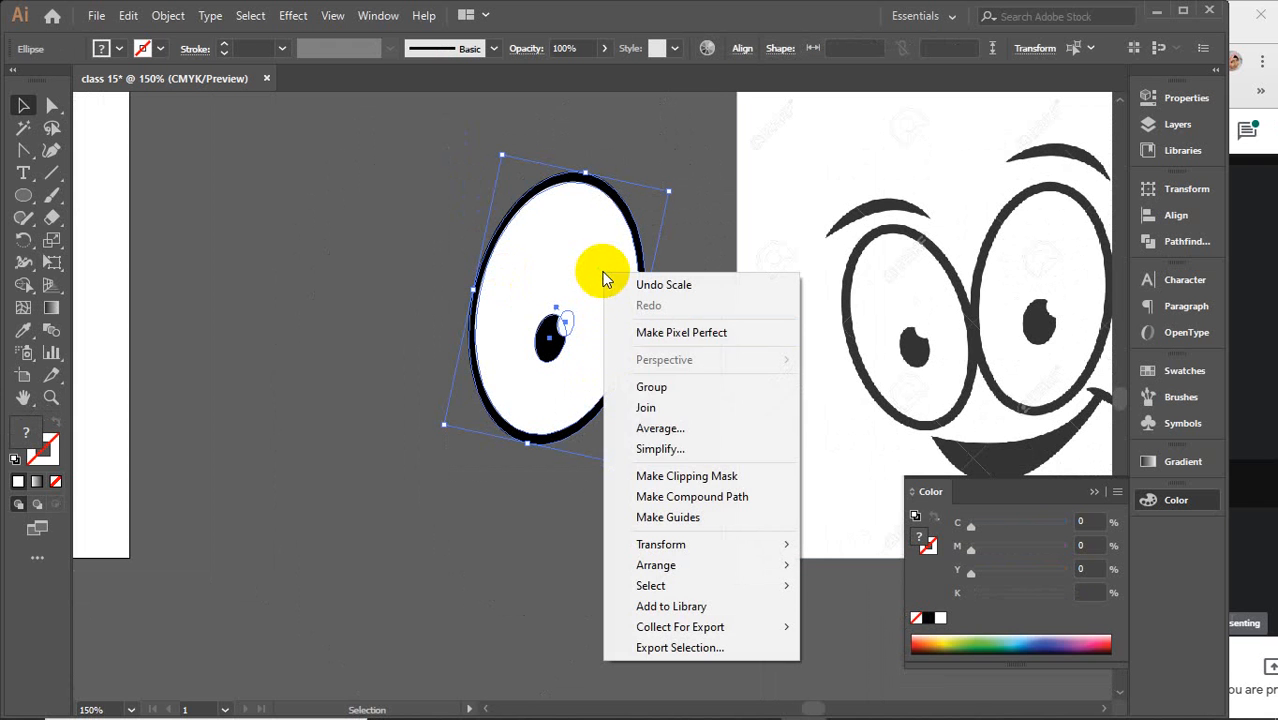
pyautogui.click(652, 390)
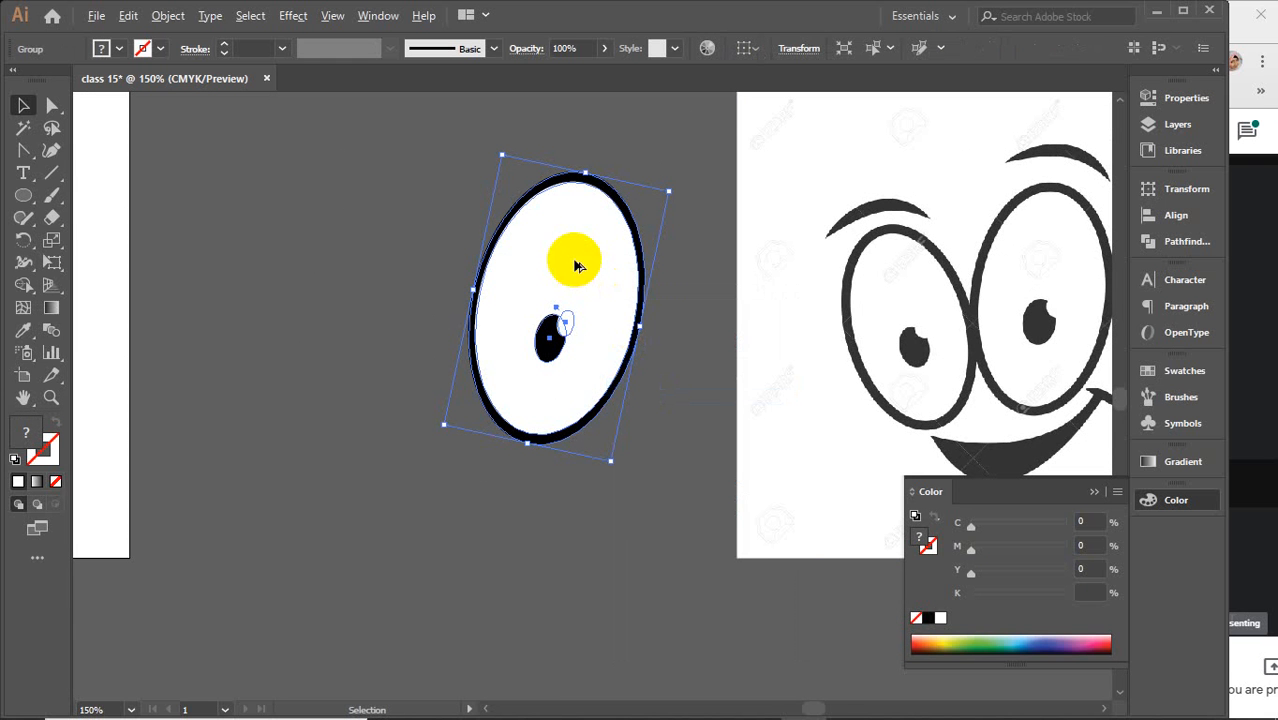
# Duplicate the grouped eye to its left, rotate the copy counterclockwise and nudge it into position
pyautogui.moveTo(577, 265); pyautogui.dragTo(393, 265)
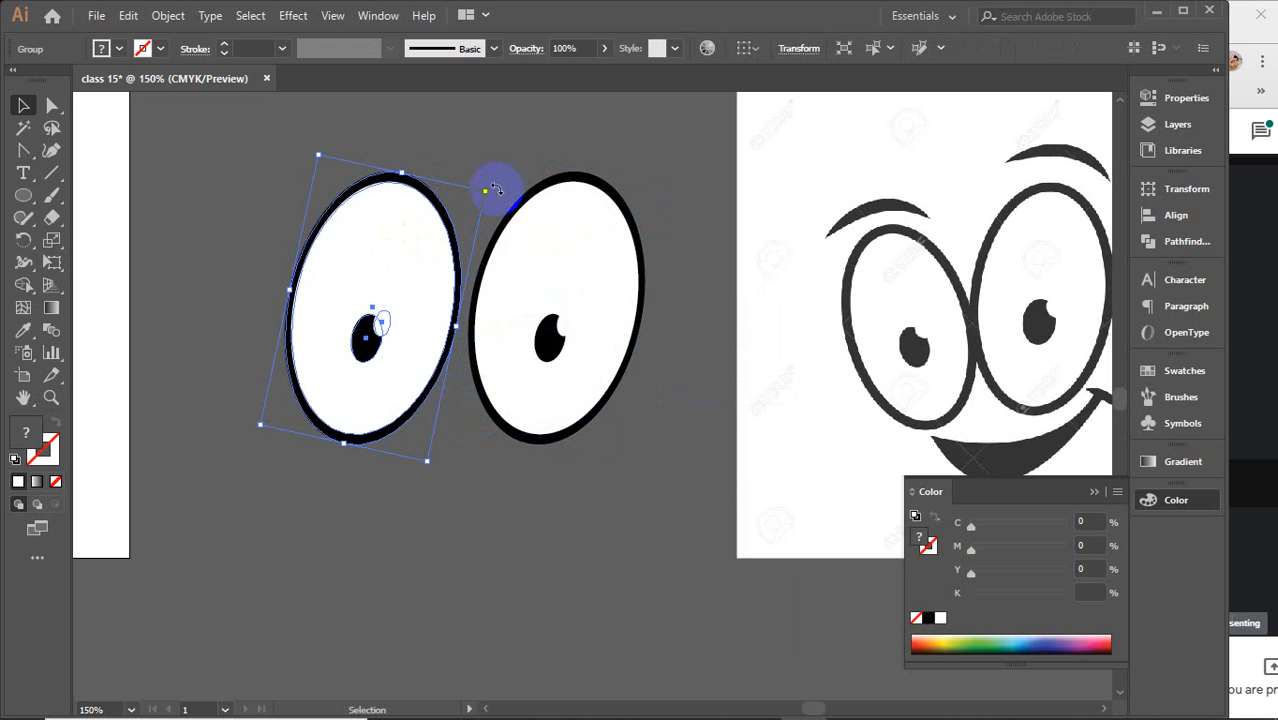
pyautogui.moveTo(494, 186); pyautogui.dragTo(410, 180)
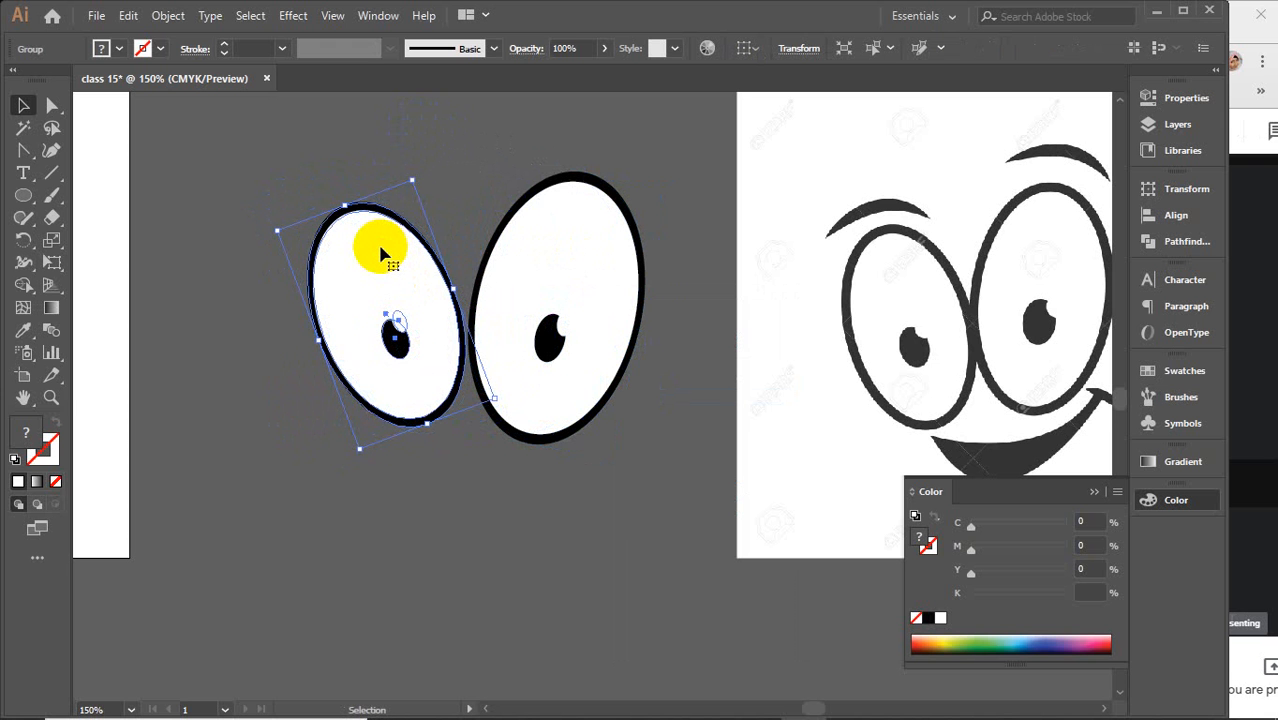
pyautogui.press('Right')
pyautogui.press('Right')
pyautogui.press('Right')
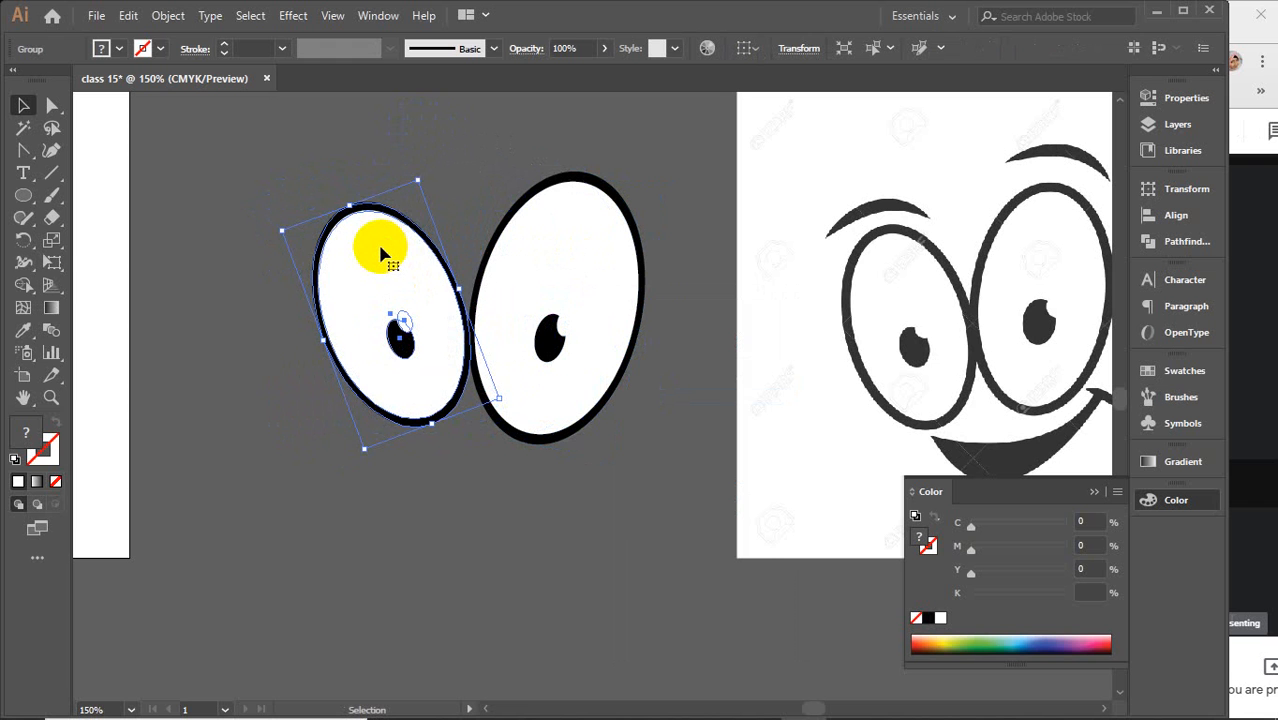
pyautogui.press('Down')
pyautogui.press('Down')
pyautogui.press('Down')
pyautogui.press('Down')
pyautogui.press('Down')
pyautogui.press('Down')
pyautogui.press('Down')
pyautogui.press('Down')
pyautogui.press('Down')
pyautogui.press('Down')
pyautogui.press('Down')
pyautogui.press('Down')
pyautogui.press('Down')
pyautogui.press('Down')
pyautogui.press('Down')
pyautogui.press('Down')
pyautogui.press('Down')
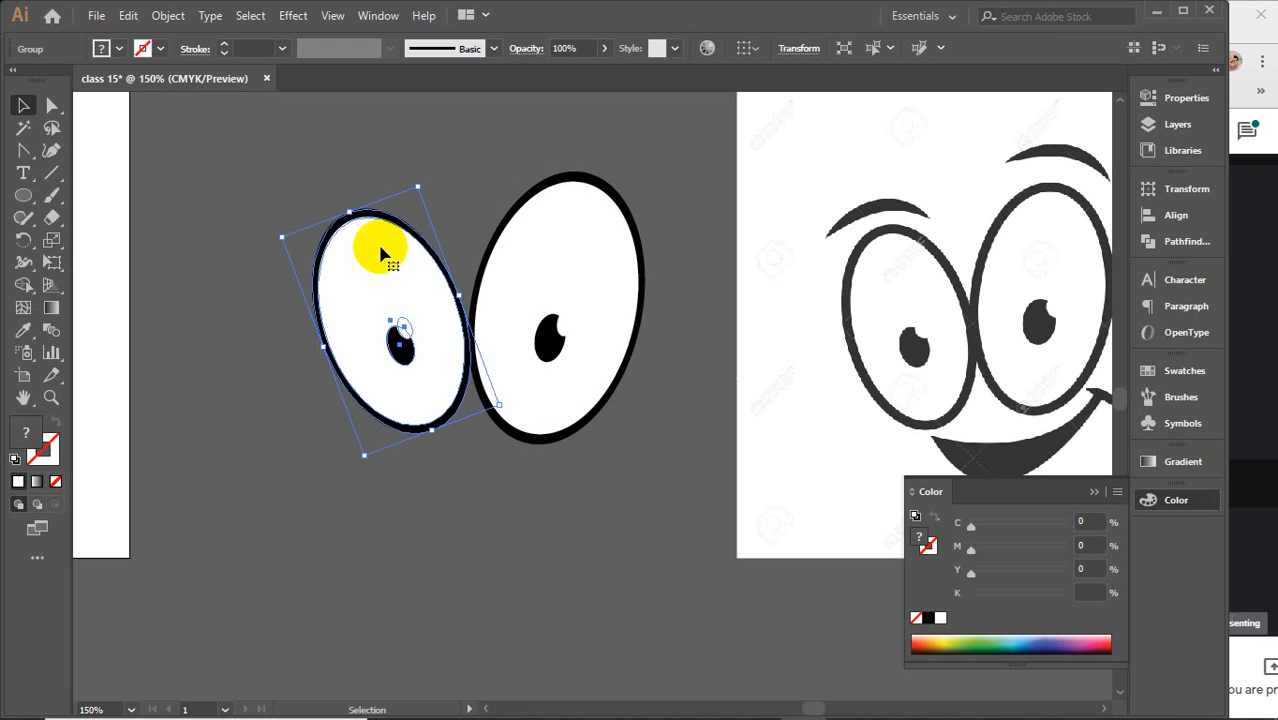
pyautogui.press('Down')
pyautogui.press('Down')
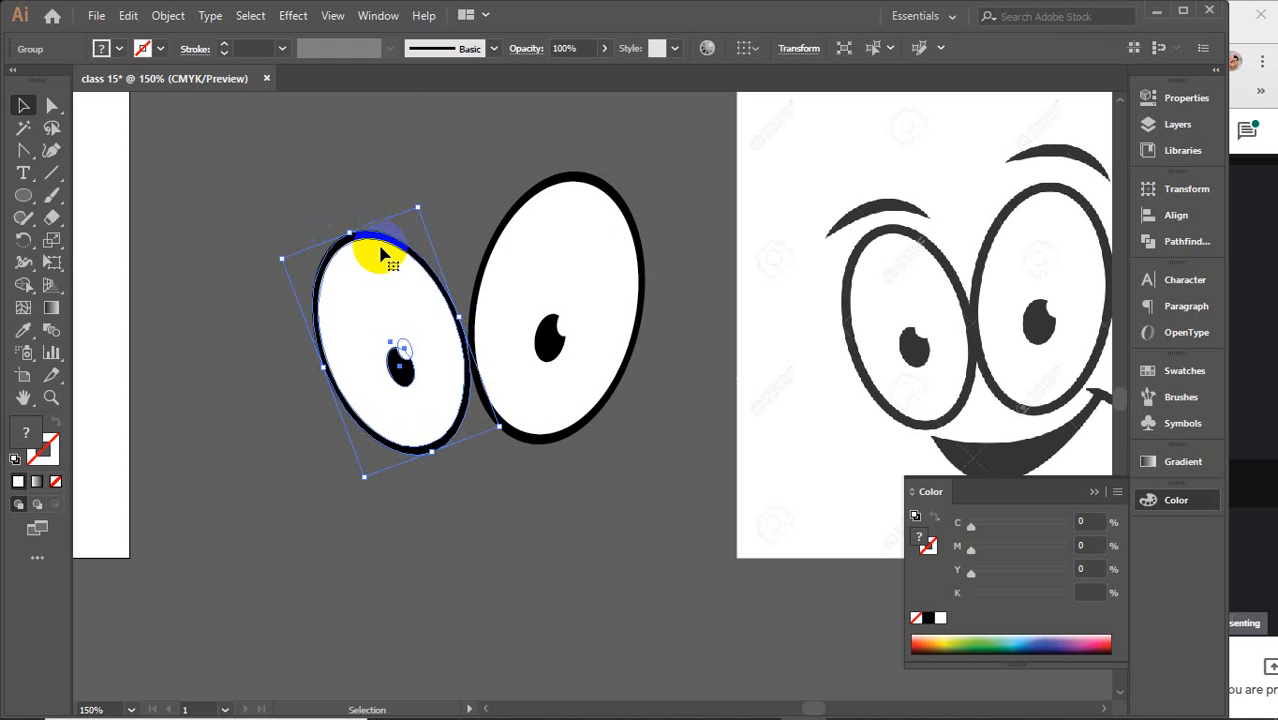
# Move the left eye slightly closer to the right eye
pyautogui.scroll(-2, 380, 248)
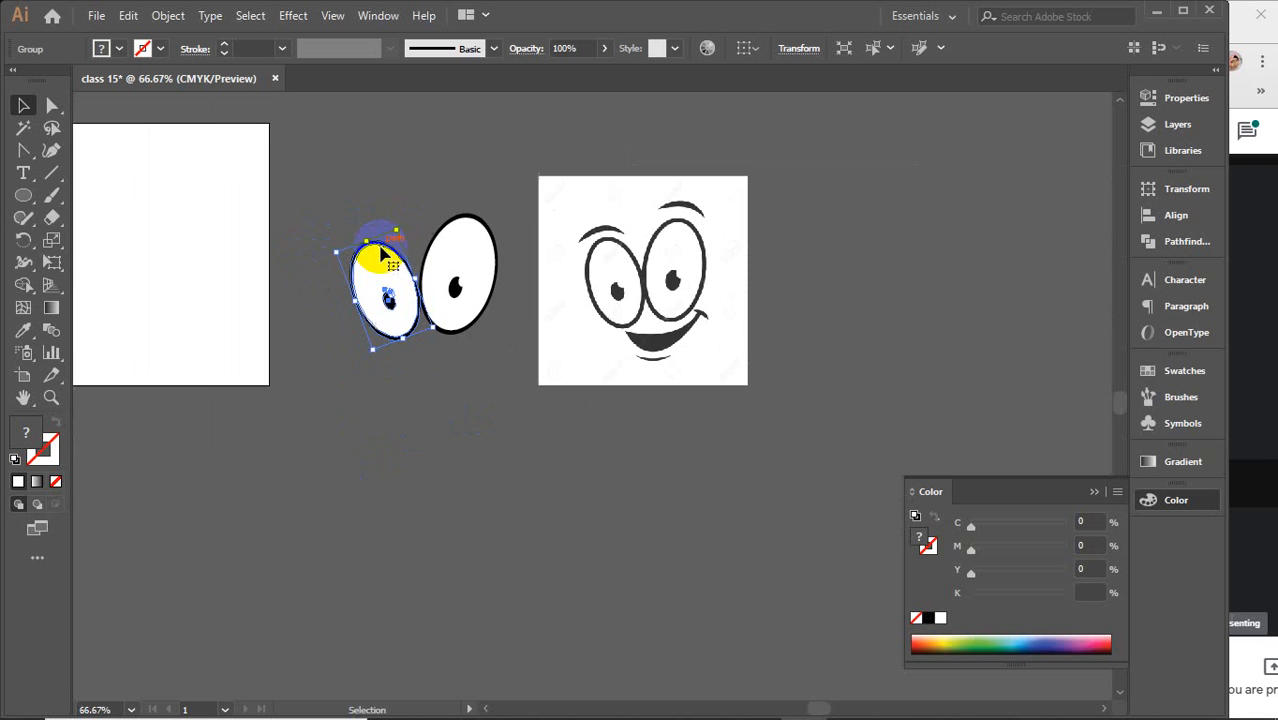
pyautogui.moveTo(405, 256); pyautogui.dragTo(428, 272)
pyautogui.click(417, 288)
pyautogui.scroll(2, 417, 296)
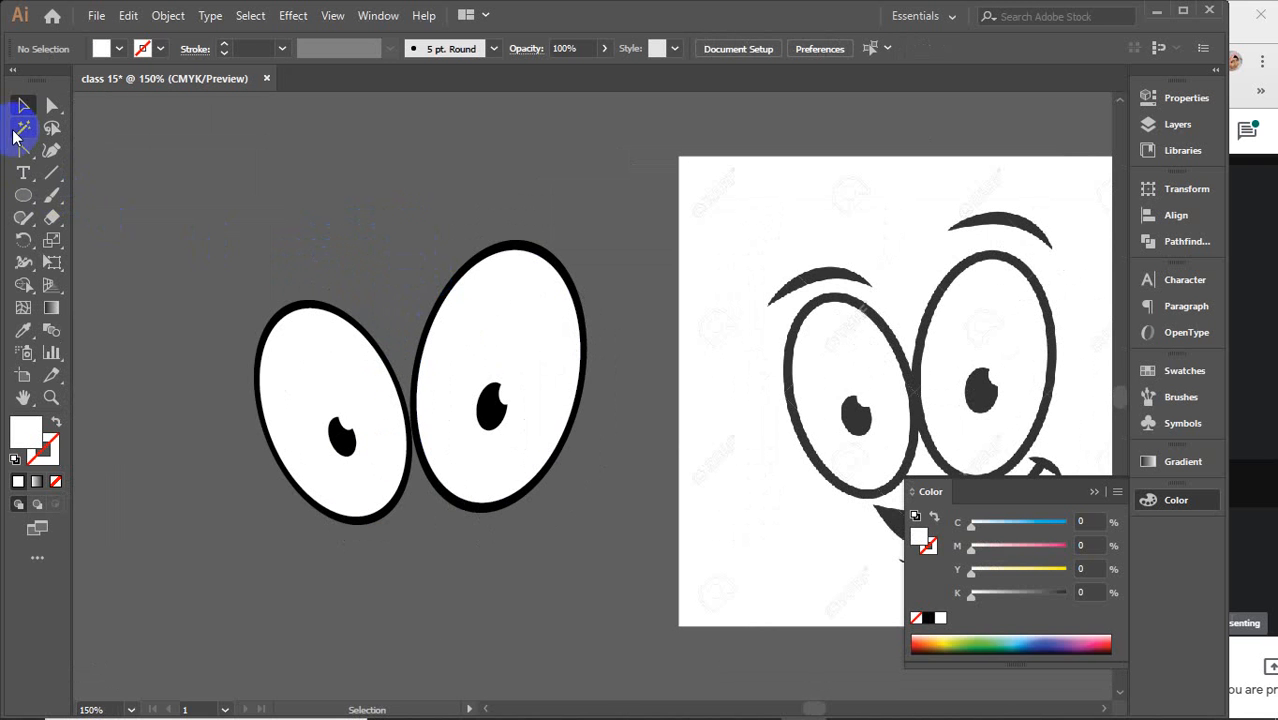
# Draw a curved eyebrow path above the right eye with the Pen tool
pyautogui.moveTo(23, 150); pyautogui.dragTo(68, 150)
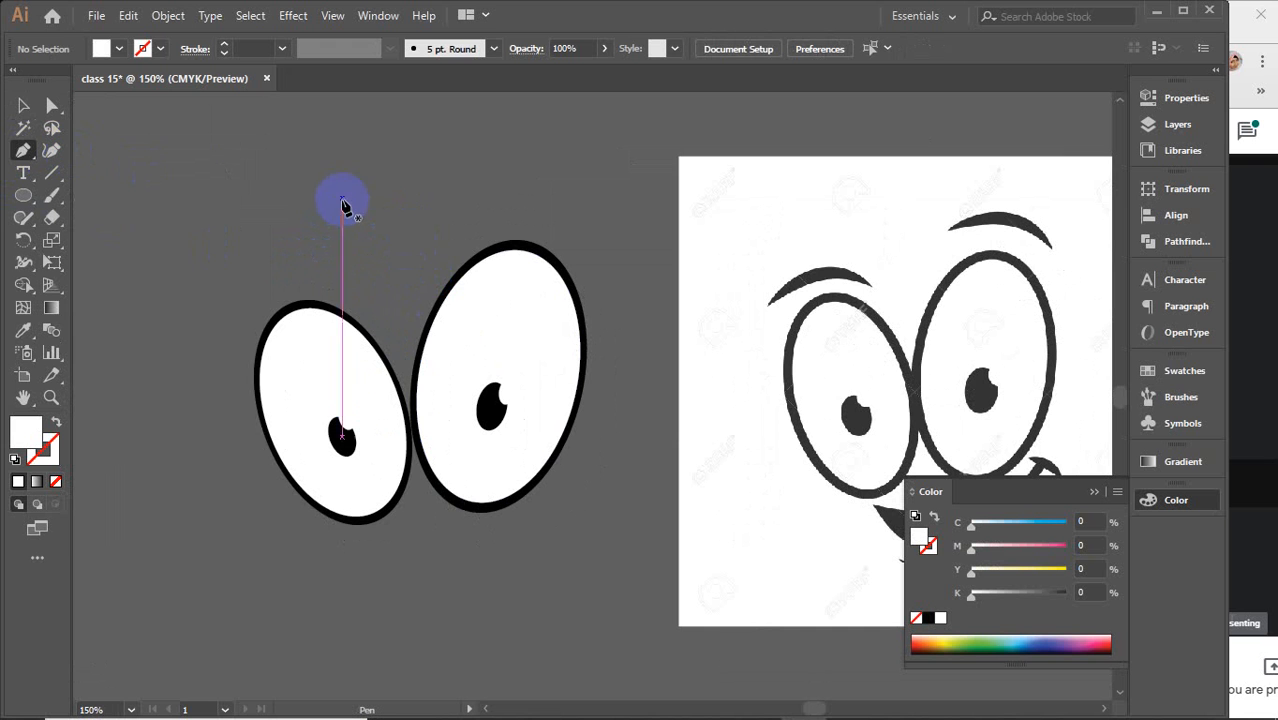
pyautogui.click(440, 222)
pyautogui.moveTo(587, 213); pyautogui.dragTo(668, 251)
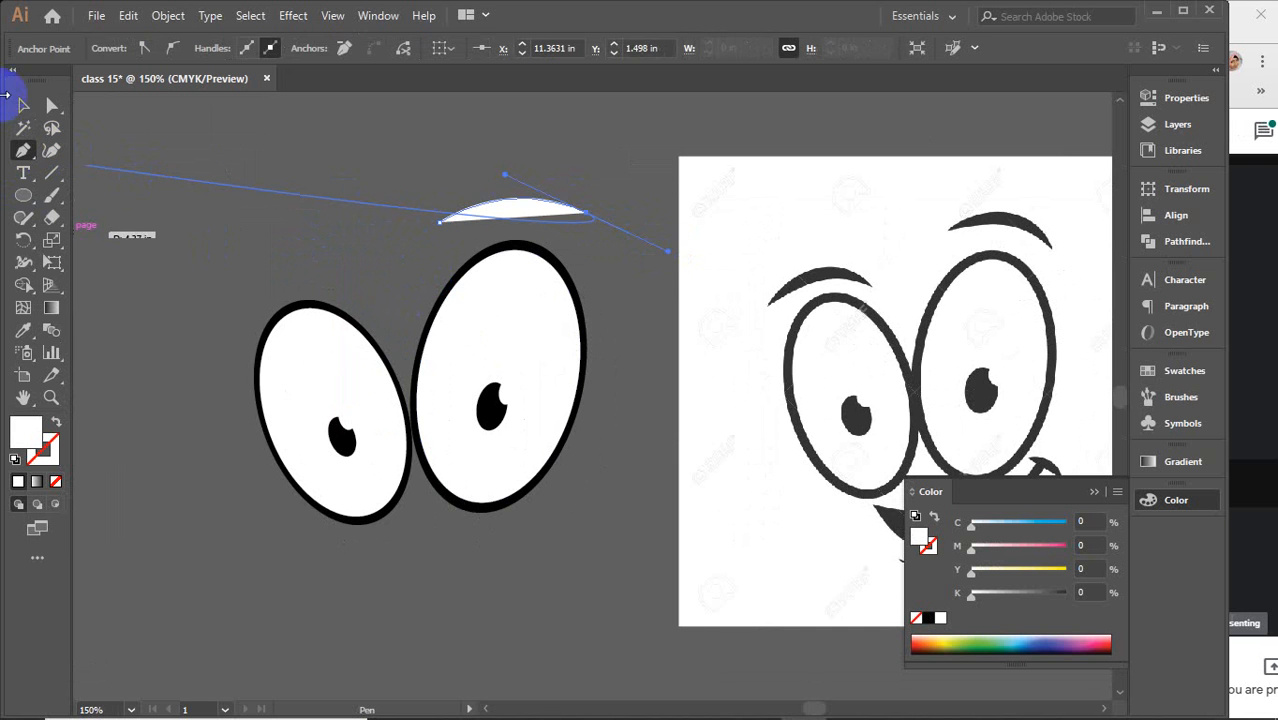
pyautogui.click(23, 105)
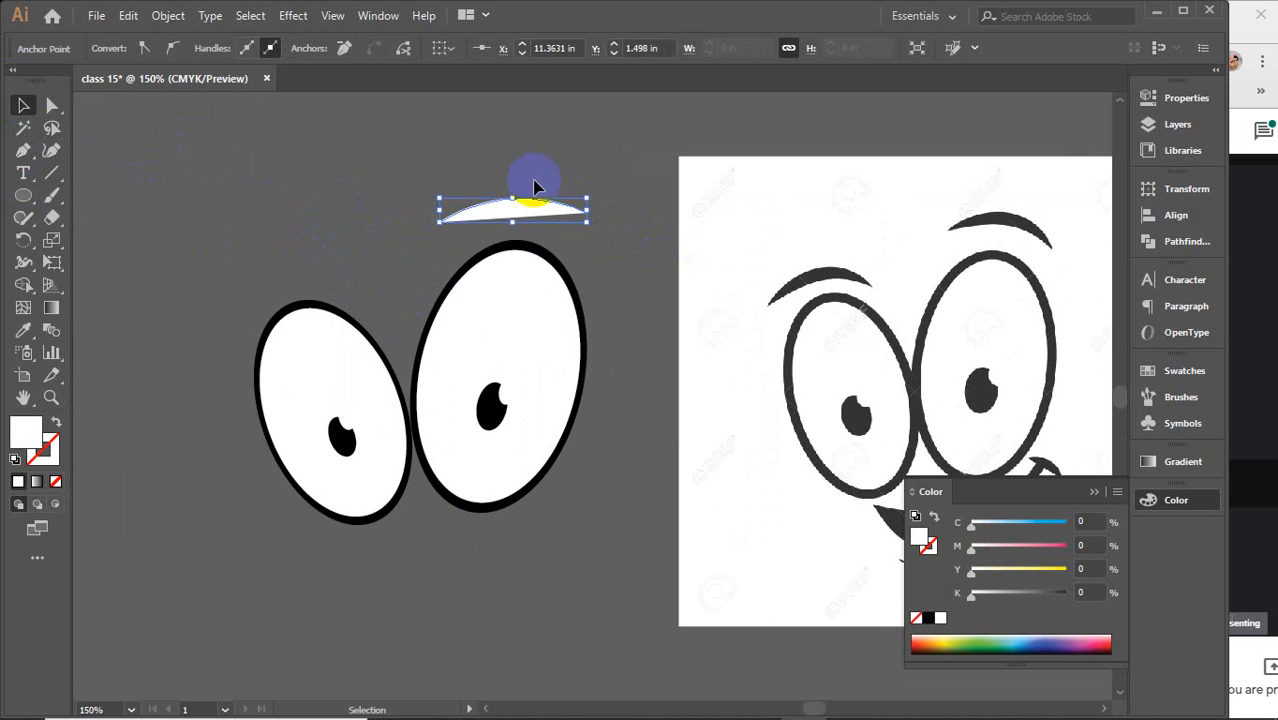
# Give the eyebrow no fill and a black stroke
pyautogui.click(57, 482)
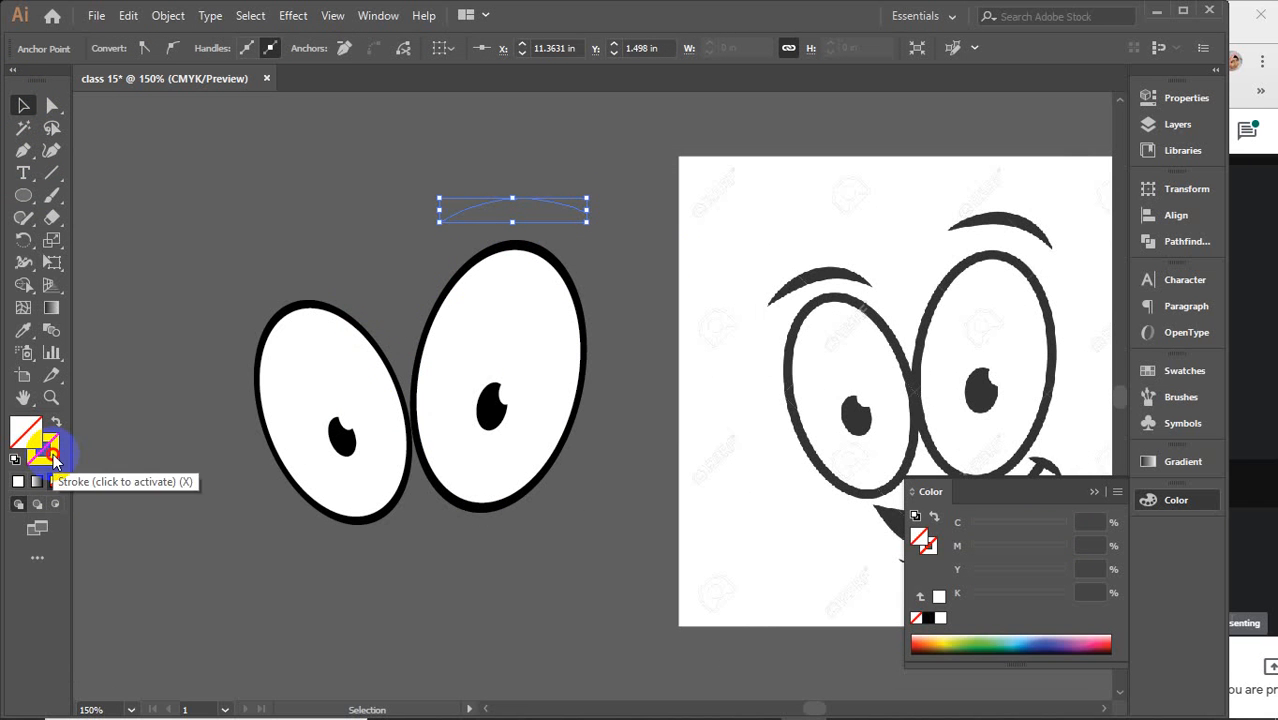
pyautogui.click(47, 455)
pyautogui.click(927, 620)
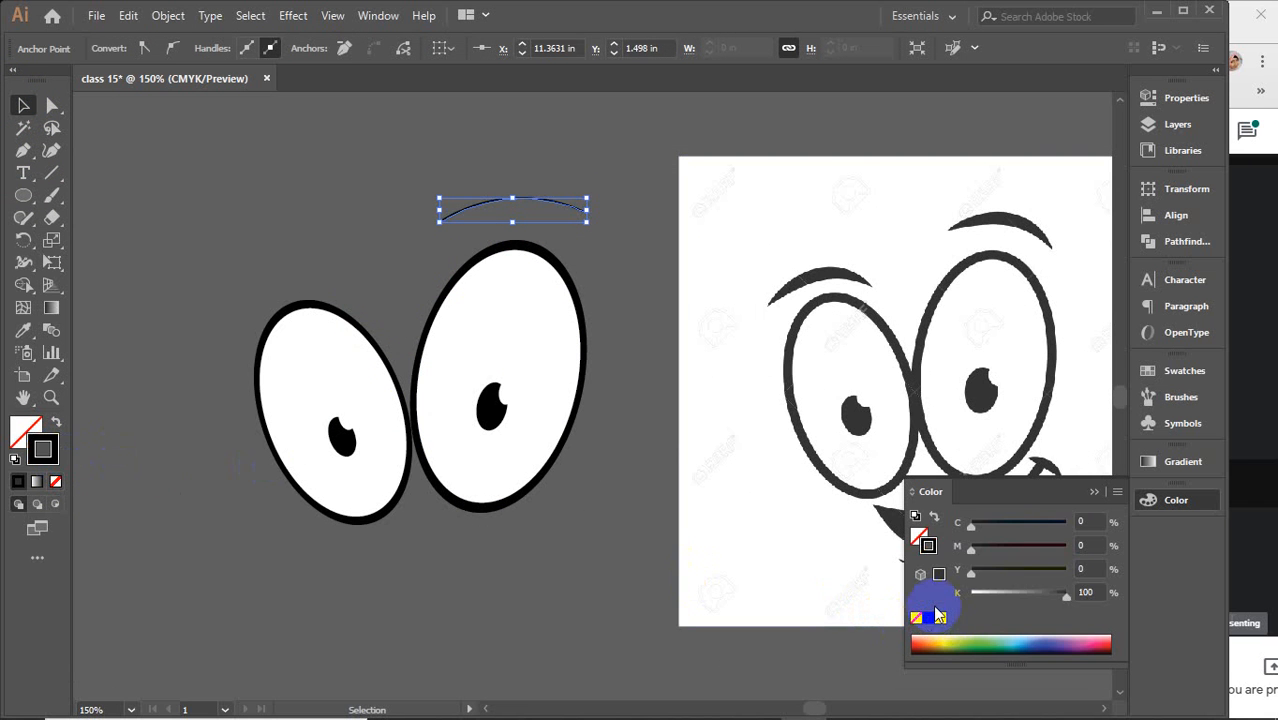
pyautogui.click(1094, 492)
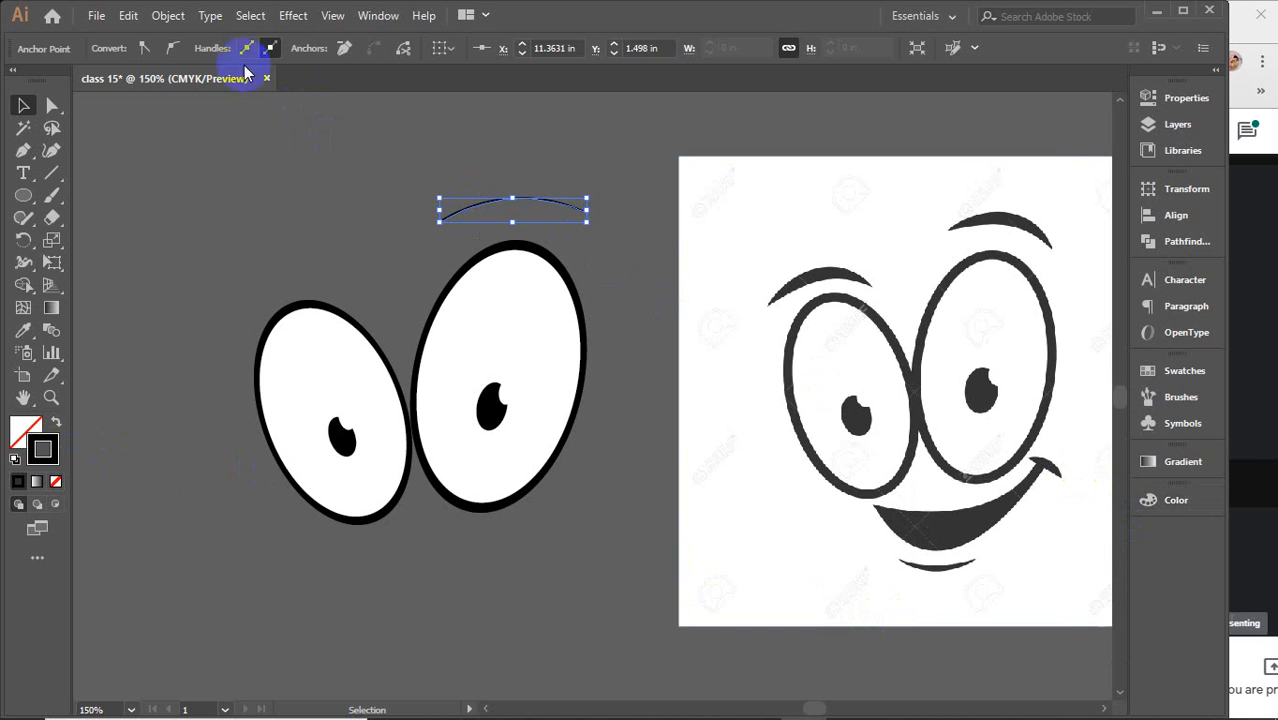
# Set the eyebrow's stroke weight to 5 pt
pyautogui.click(456, 165)
pyautogui.click(500, 228)
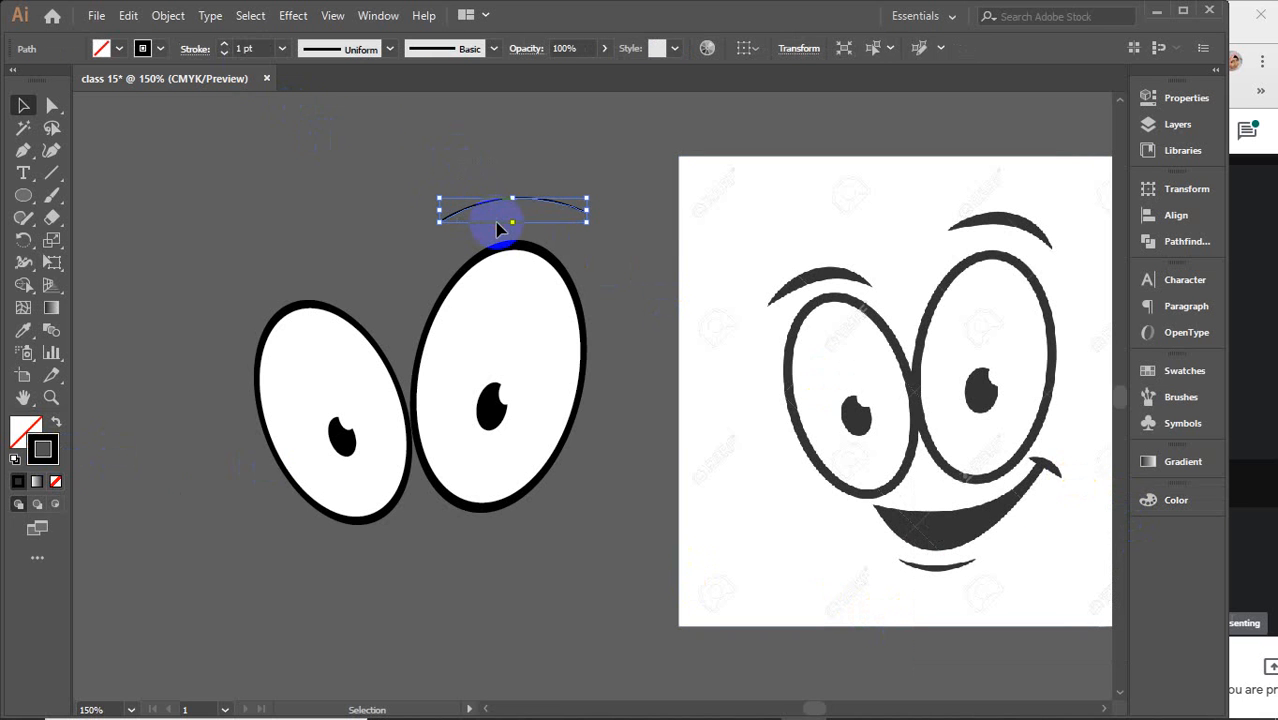
pyautogui.click(244, 48)
pyautogui.press('Up')
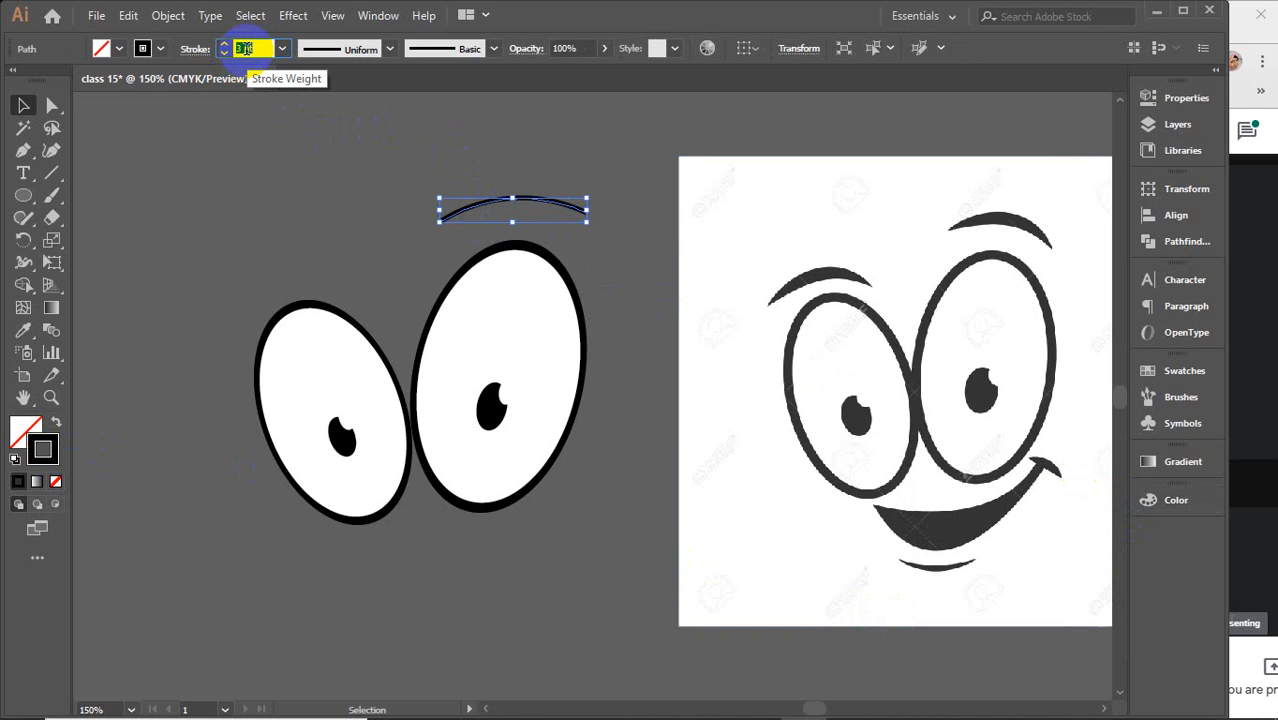
pyautogui.press('Up')
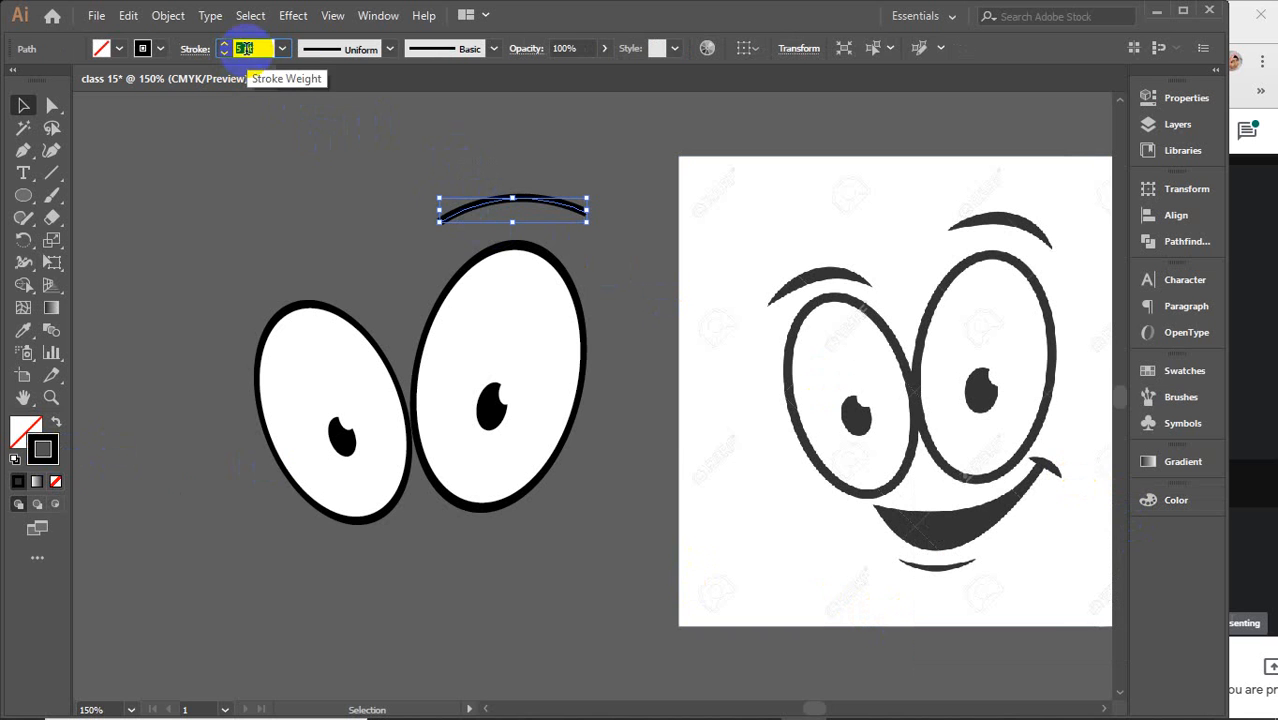
# Apply Width Profile 6 to the eyebrow stroke so its ends taper
pyautogui.click(389, 48)
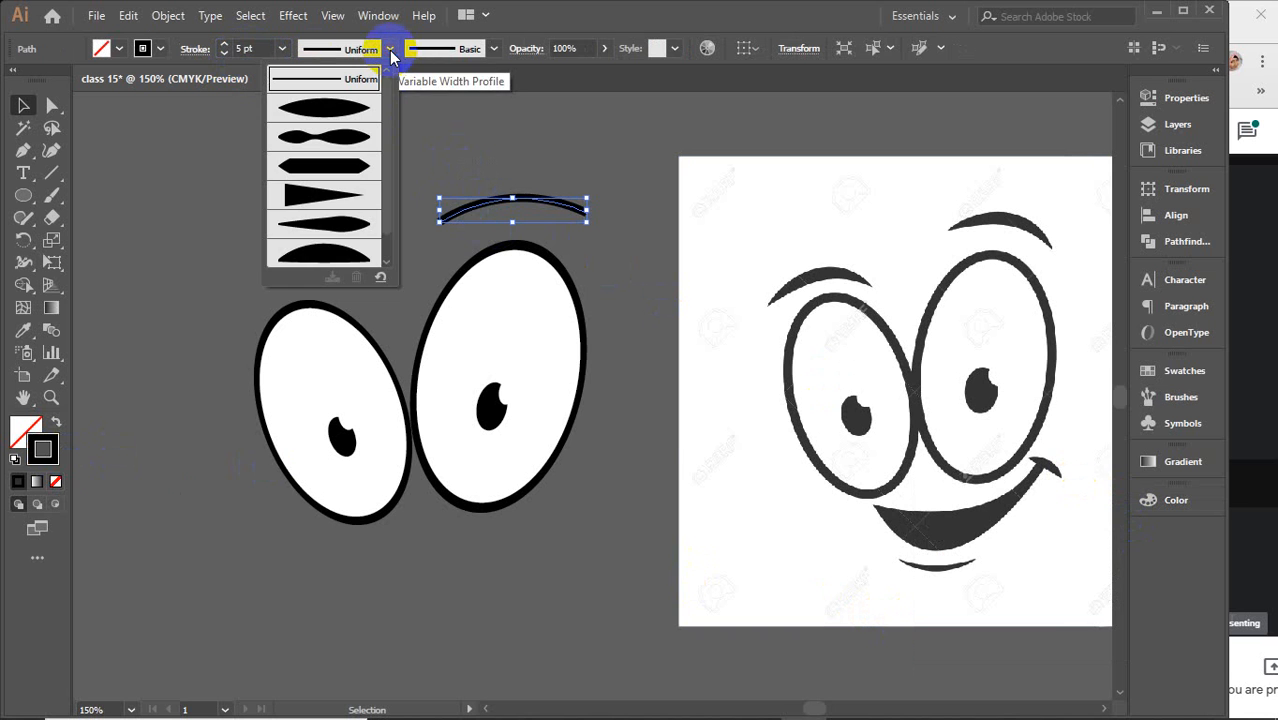
pyautogui.click(320, 256)
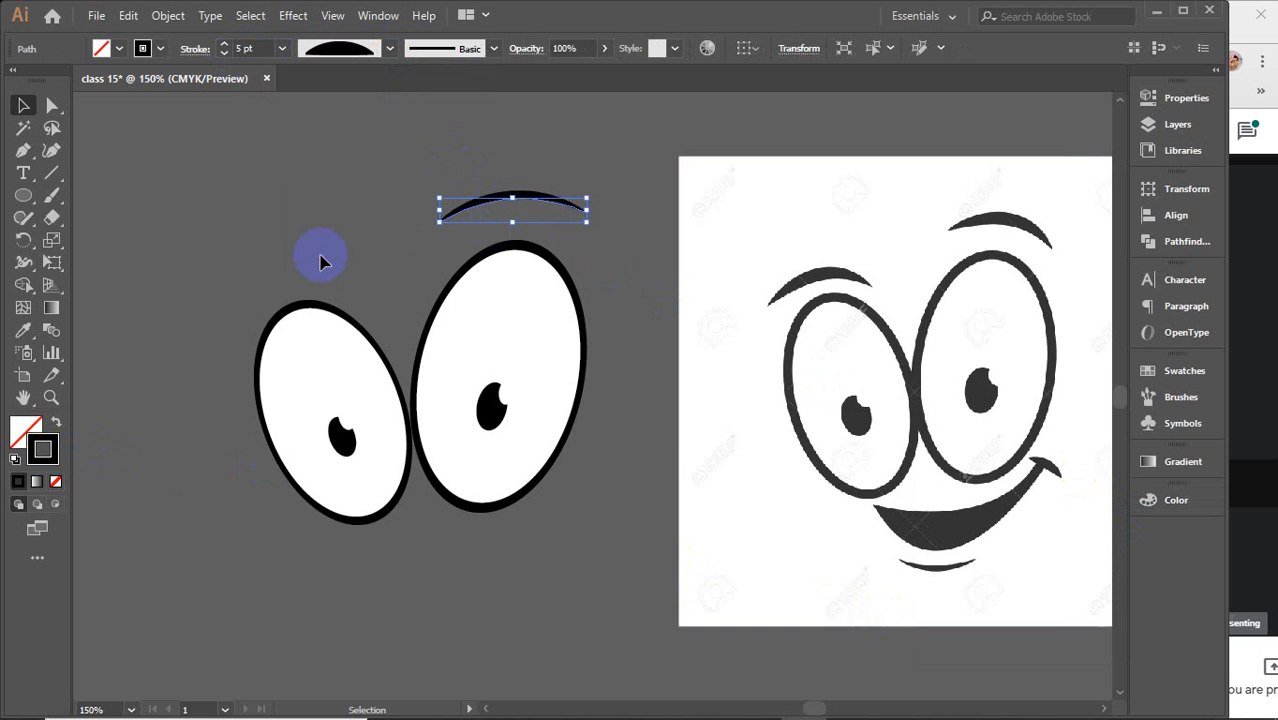
pyautogui.click(389, 48)
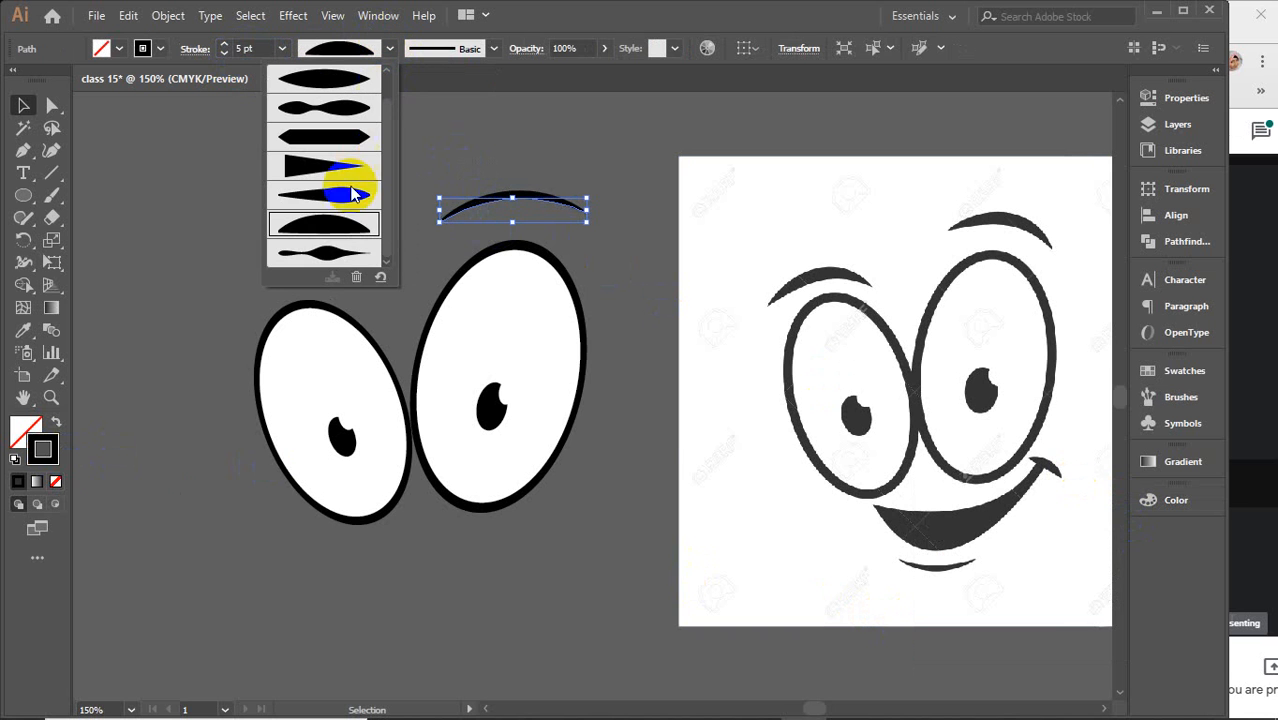
pyautogui.click(389, 48)
pyautogui.click(389, 146)
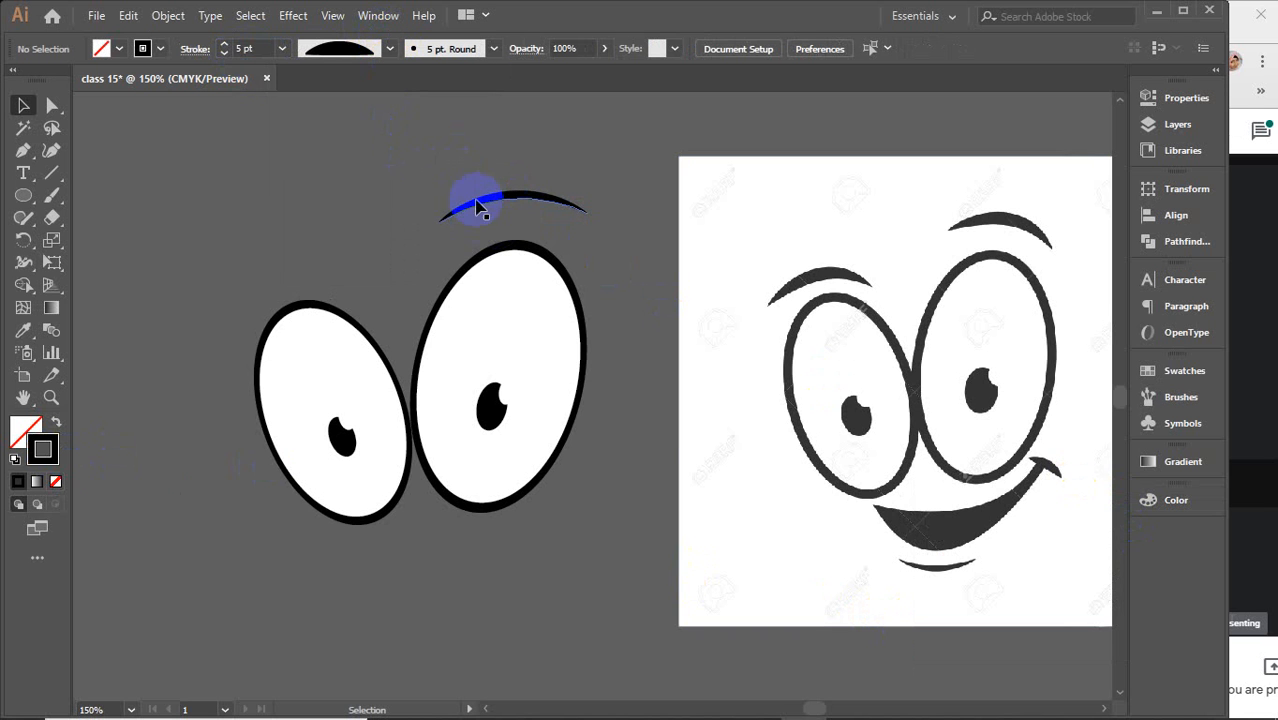
# Draw a short line above the left eye and bend it into a curved eyebrow with the Curvature tool
pyautogui.click(51, 172)
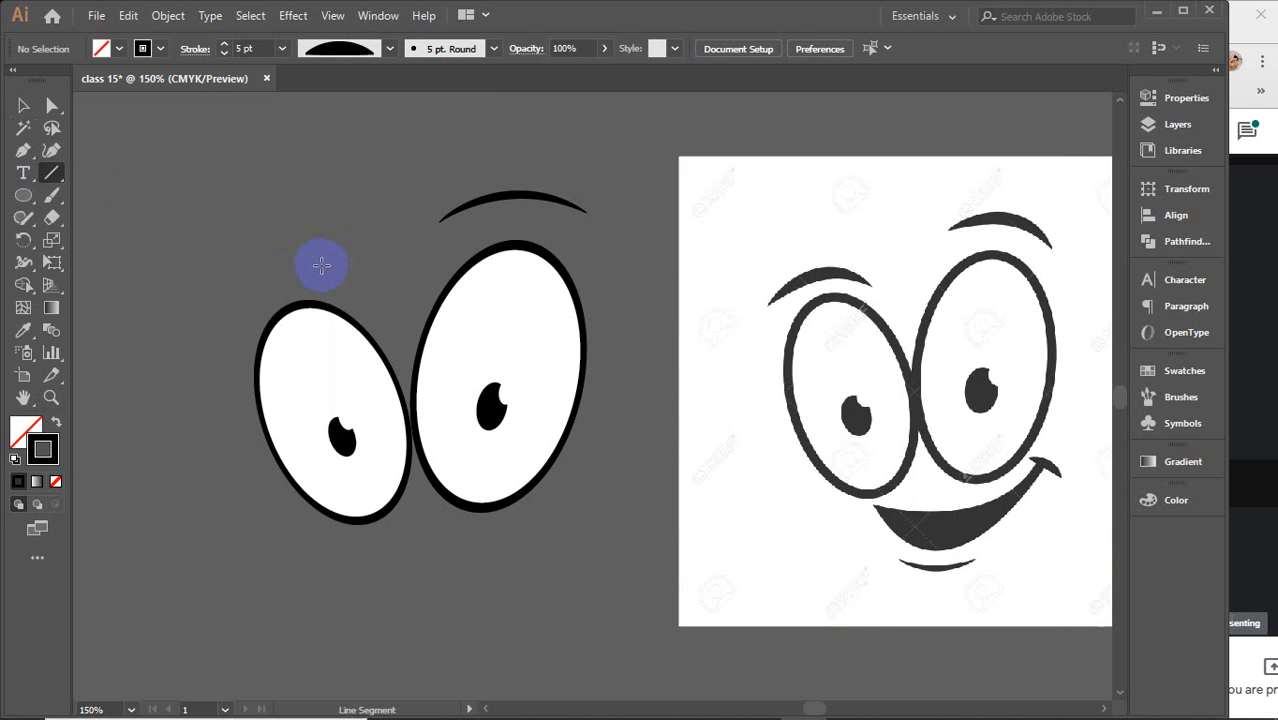
pyautogui.moveTo(321, 264); pyautogui.dragTo(214, 299)
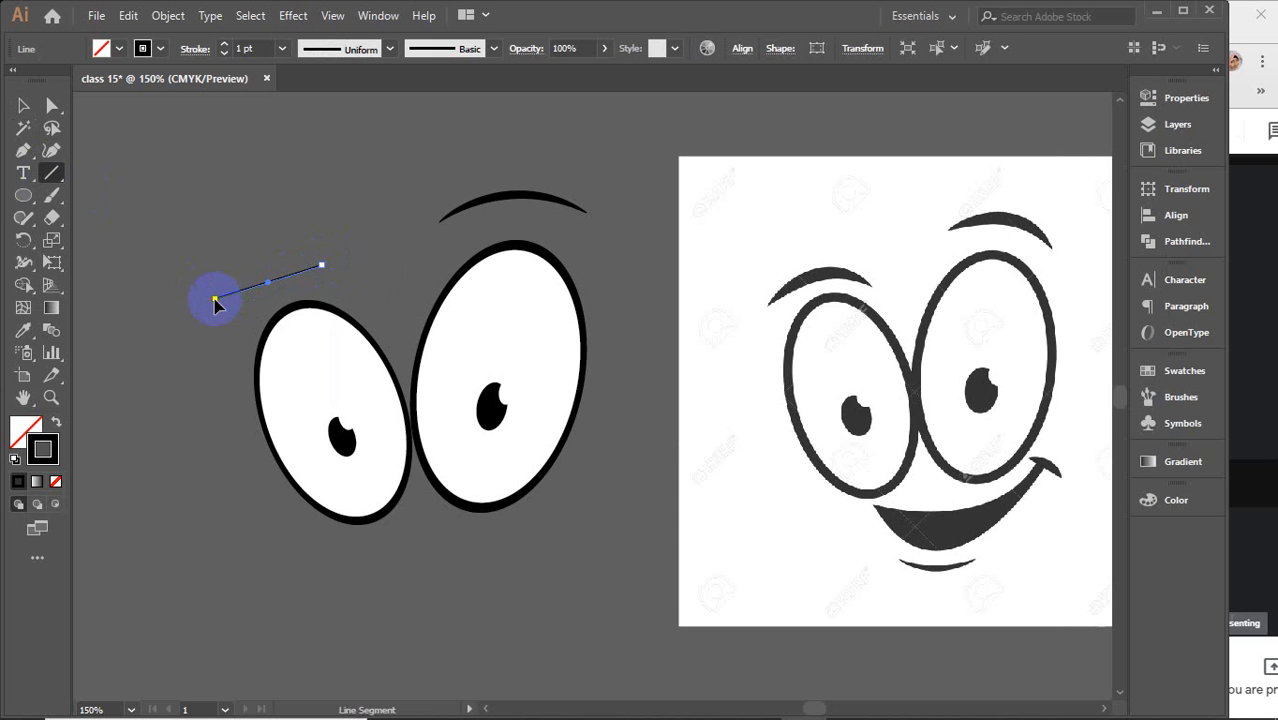
pyautogui.click(51, 150)
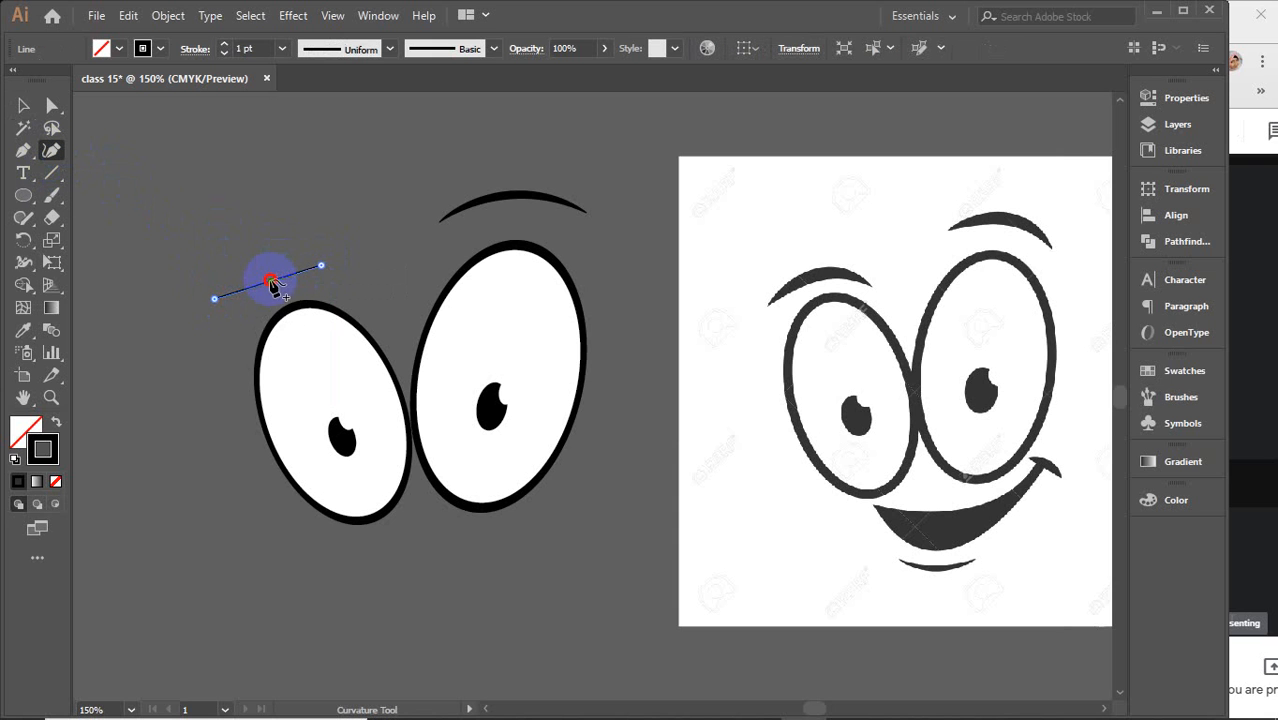
pyautogui.moveTo(260, 270); pyautogui.dragTo(262, 270)
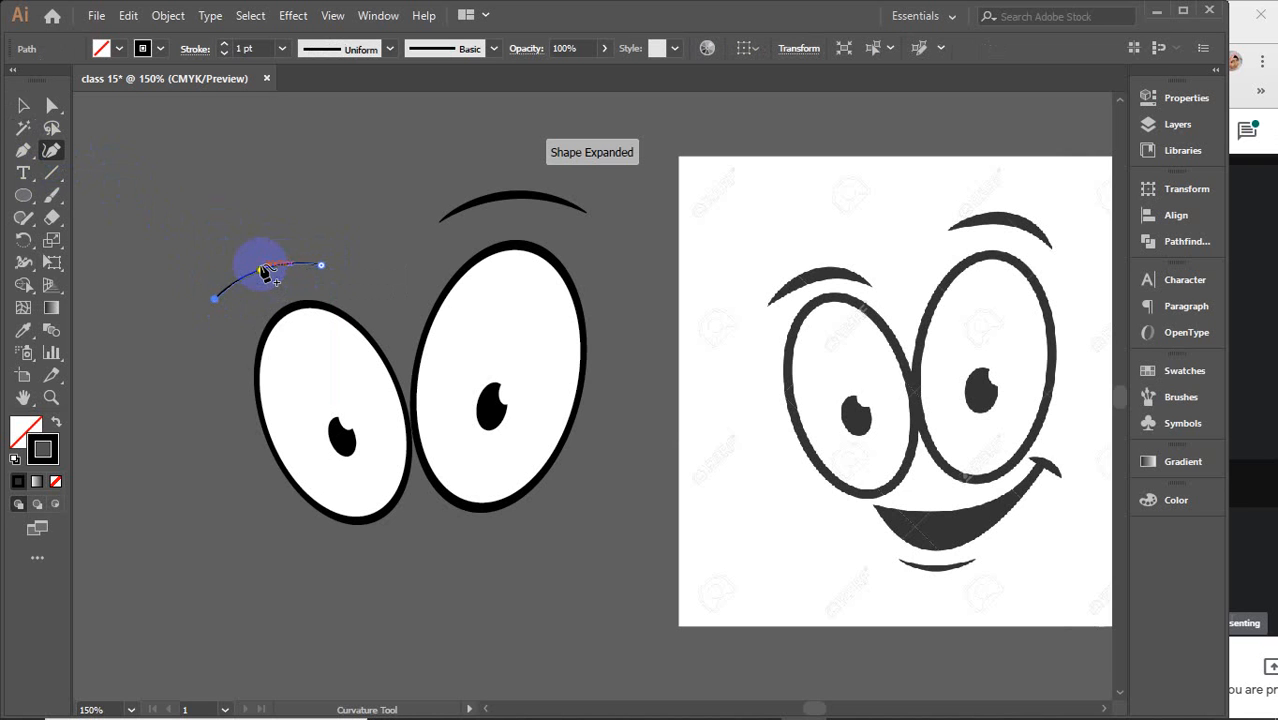
pyautogui.click(23, 105)
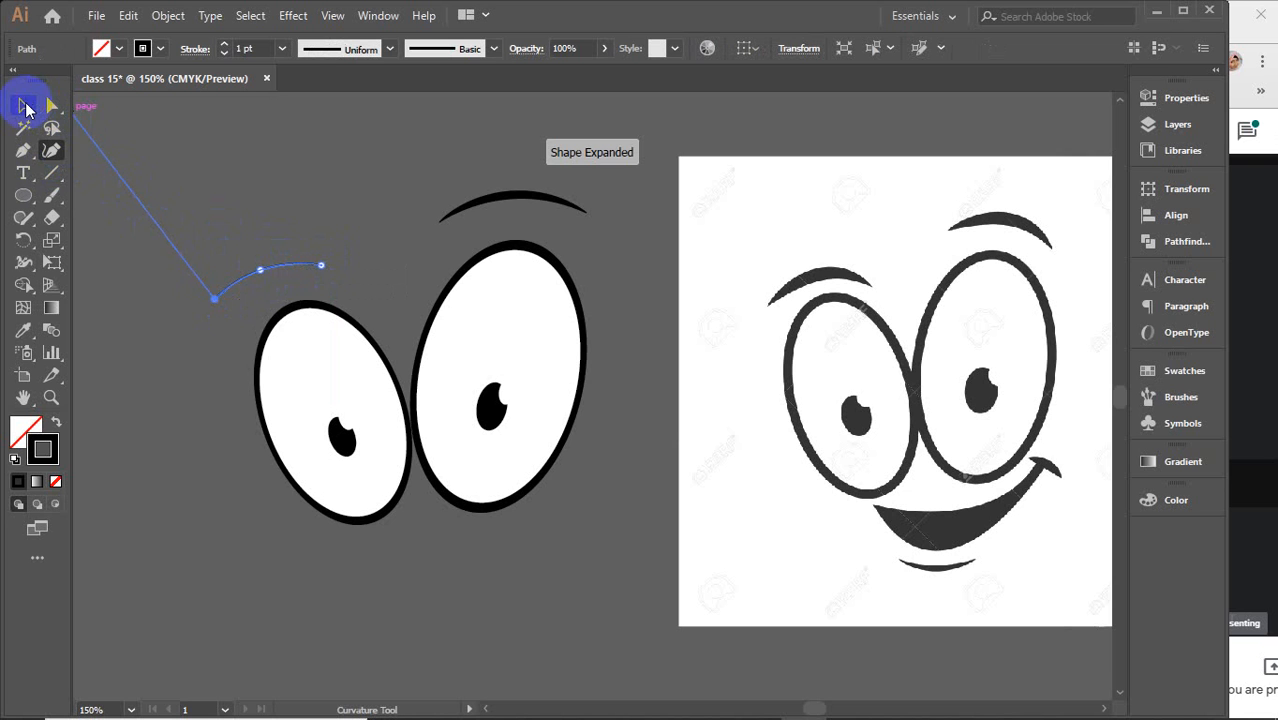
# Set the left eyebrow's stroke weight to 3 pt
pyautogui.click(257, 48)
pyautogui.write('3')
pyautogui.press('Return')
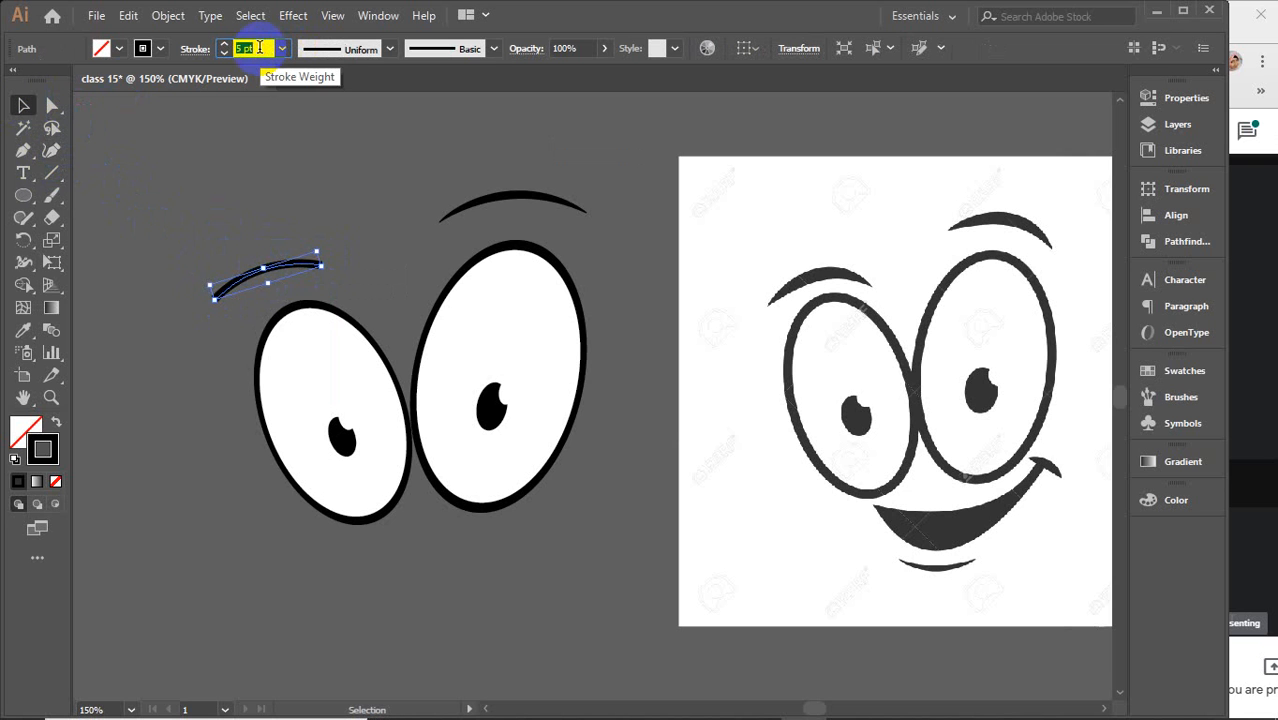
# Apply a tapering width profile to the left eyebrow and deselect it
pyautogui.click(389, 48)
pyautogui.click(288, 249)
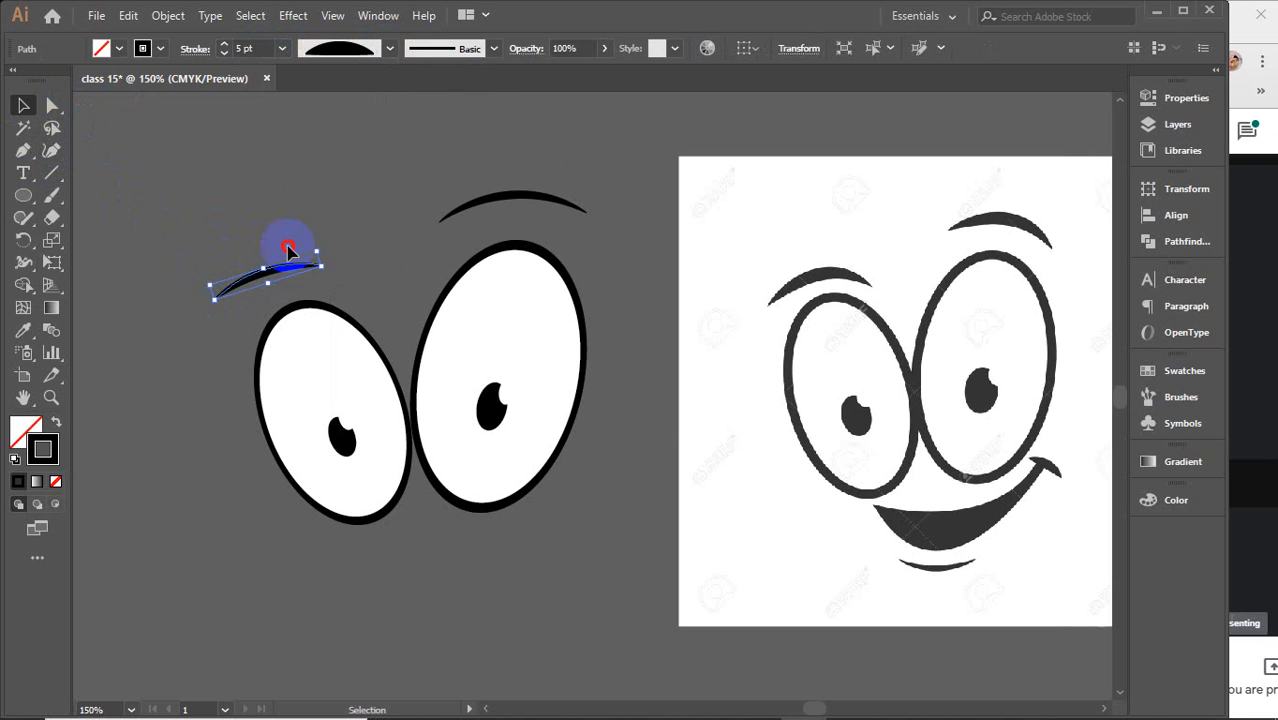
pyautogui.click(288, 185)
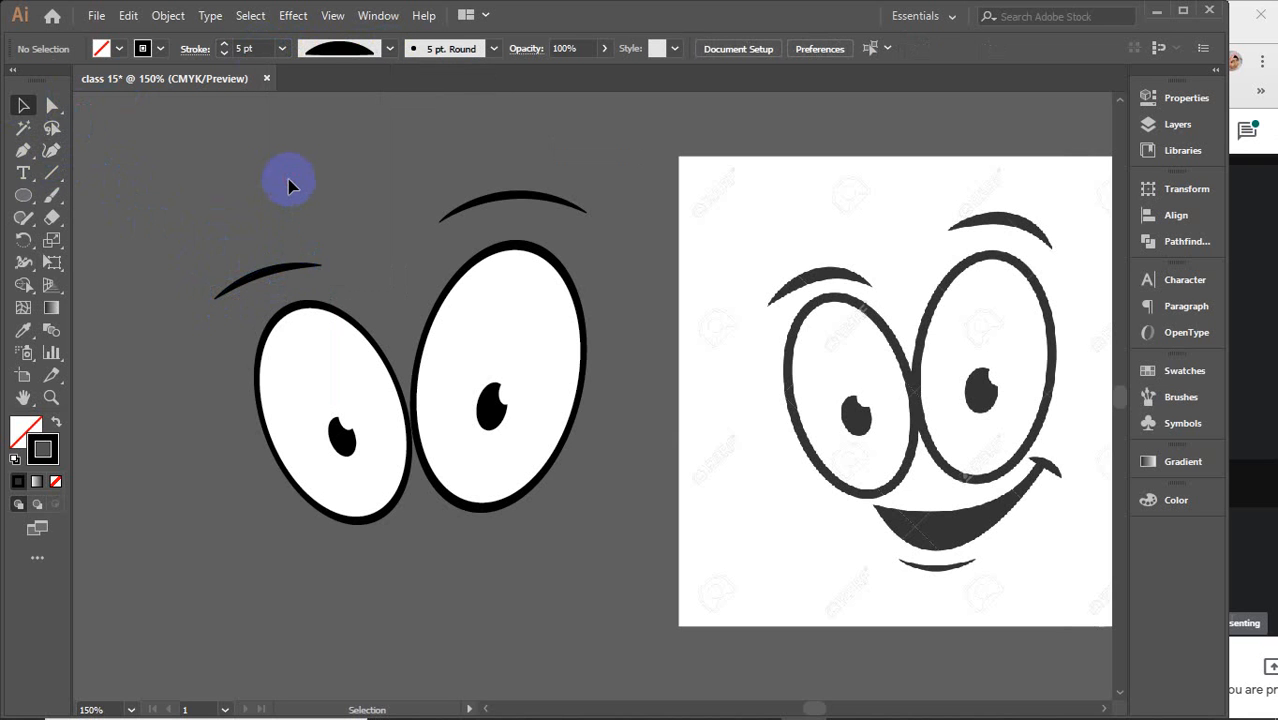
# Draw the mouth as a closed crescent shape below the eyes with the Pen tool
pyautogui.click(323, 330)
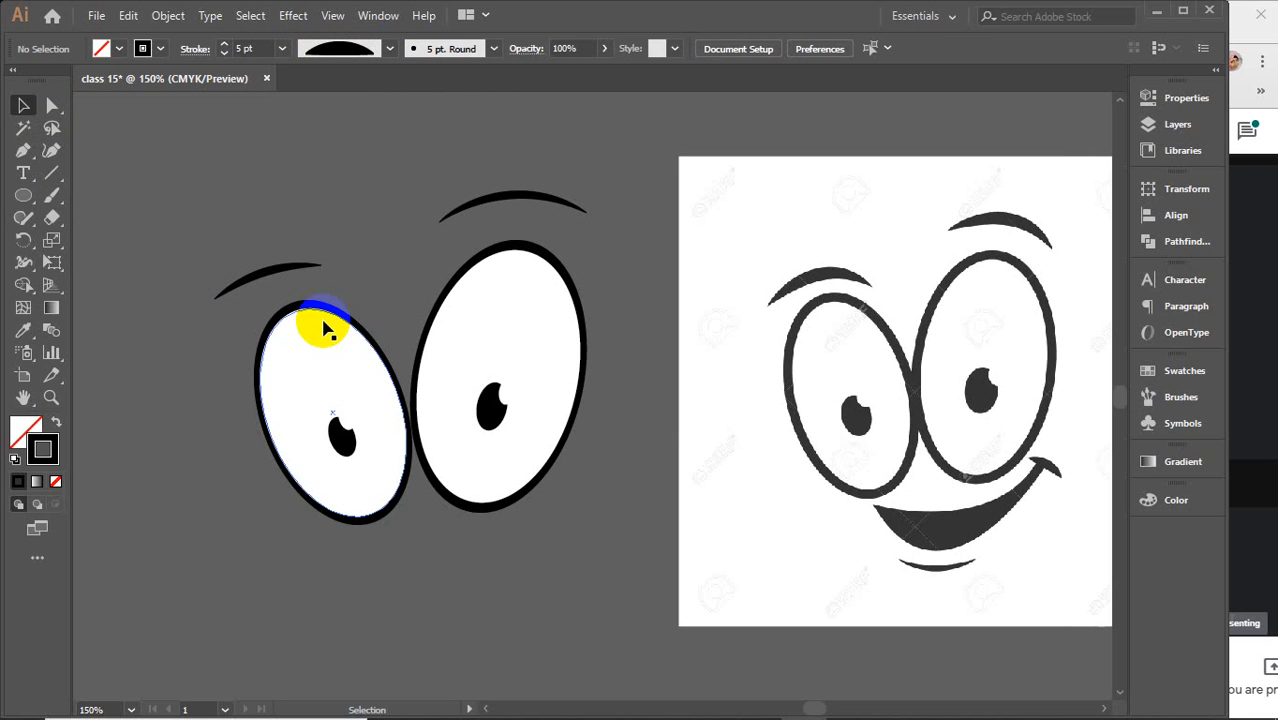
pyautogui.scroll(-1, 403, 440)
pyautogui.scroll(-1, 420, 473)
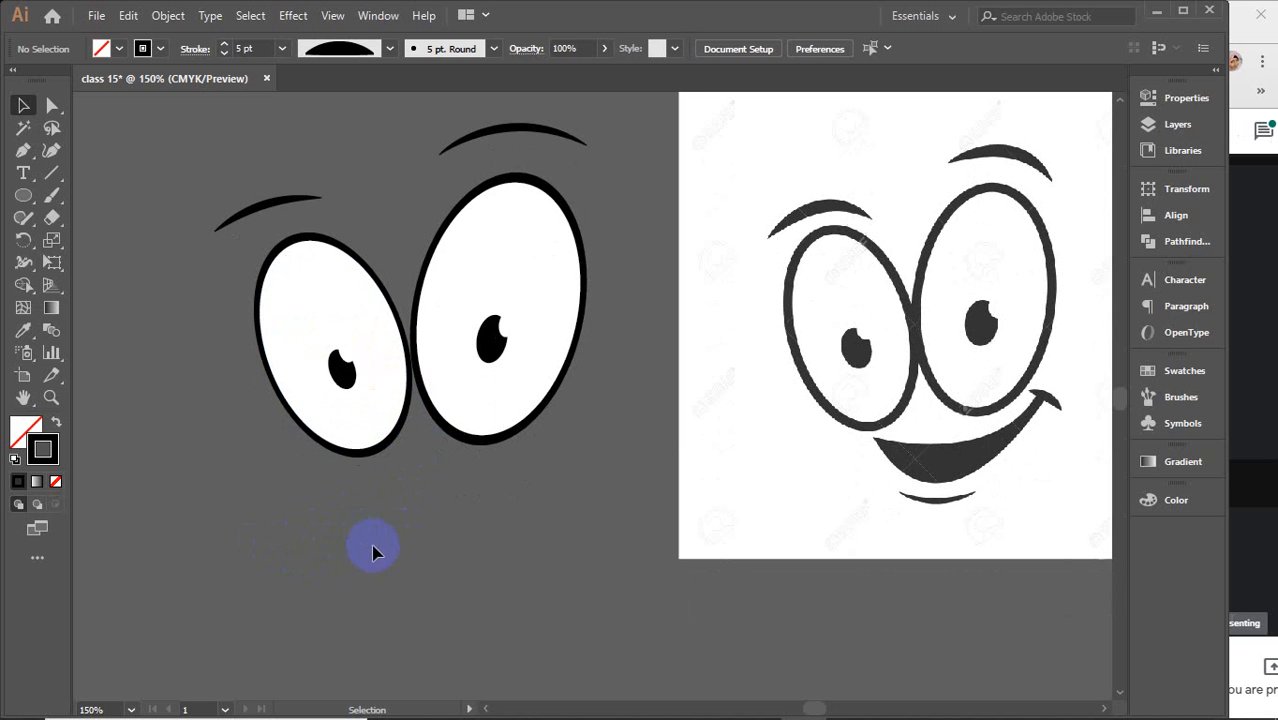
pyautogui.moveTo(375, 550); pyautogui.dragTo(346, 530)
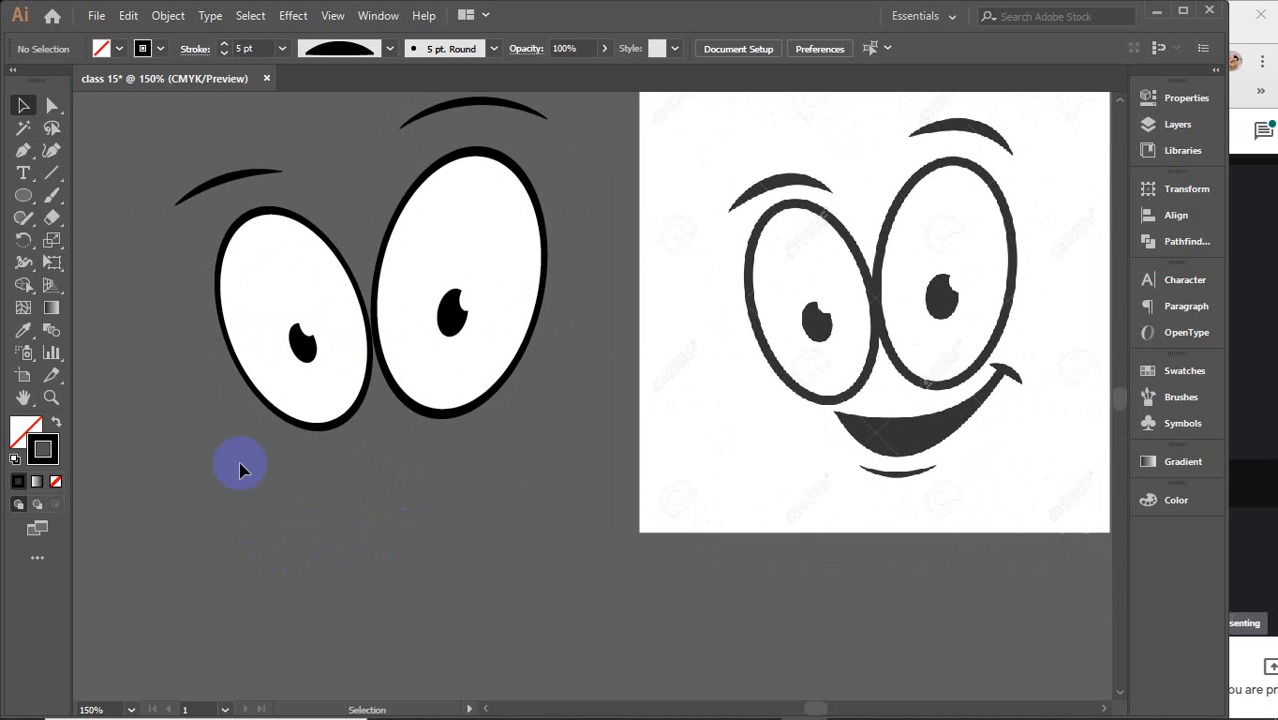
pyautogui.click(23, 150)
pyautogui.moveTo(250, 385); pyautogui.dragTo(272, 407)
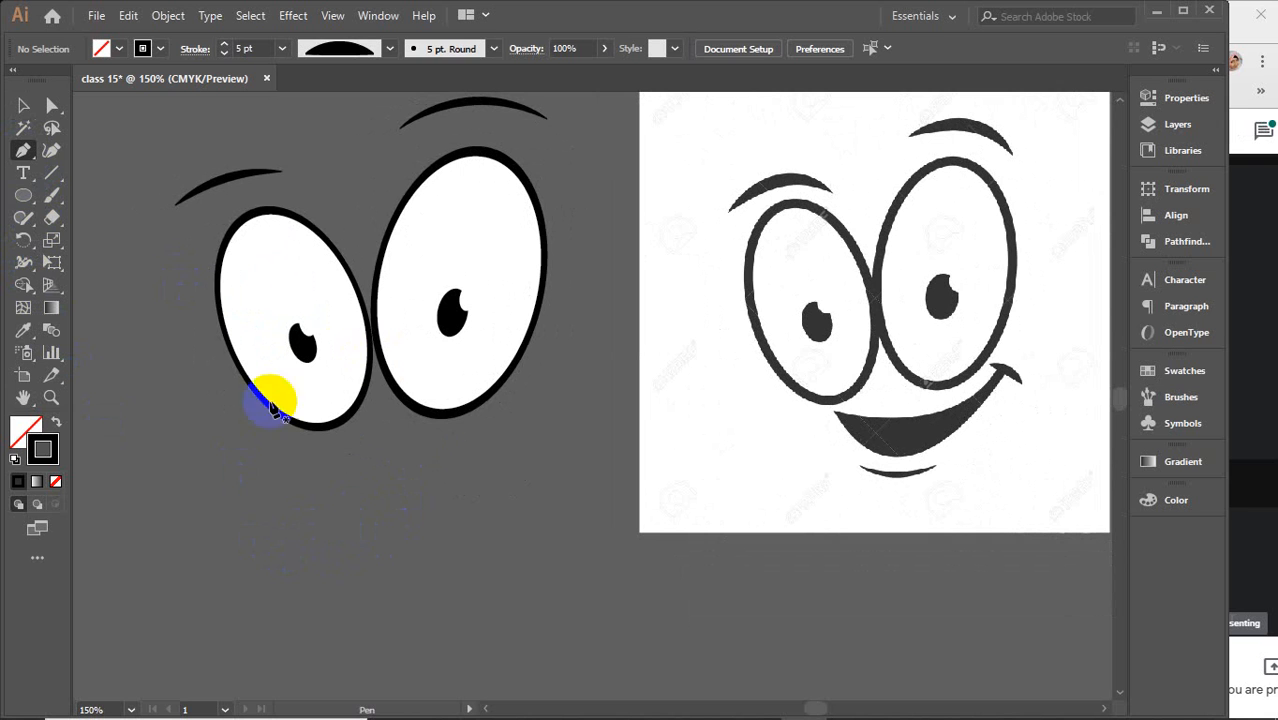
pyautogui.moveTo(314, 449); pyautogui.dragTo(540, 393)
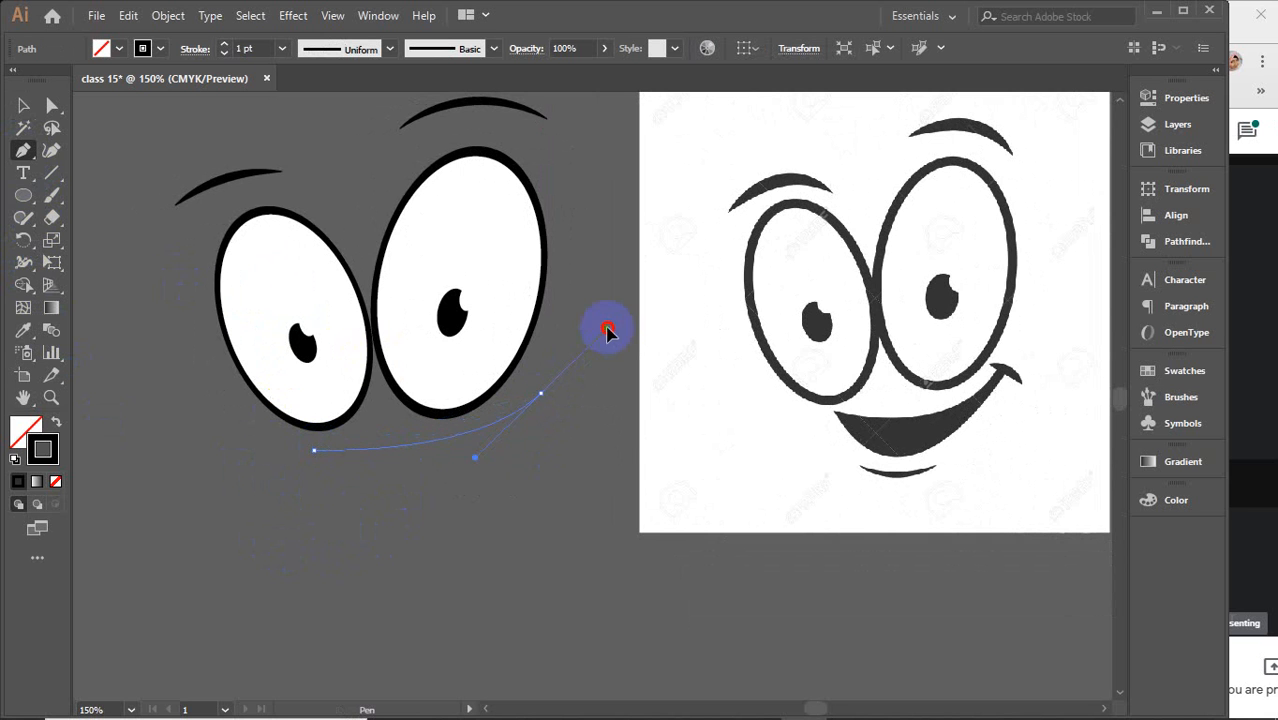
pyautogui.moveTo(607, 332); pyautogui.dragTo(628, 308)
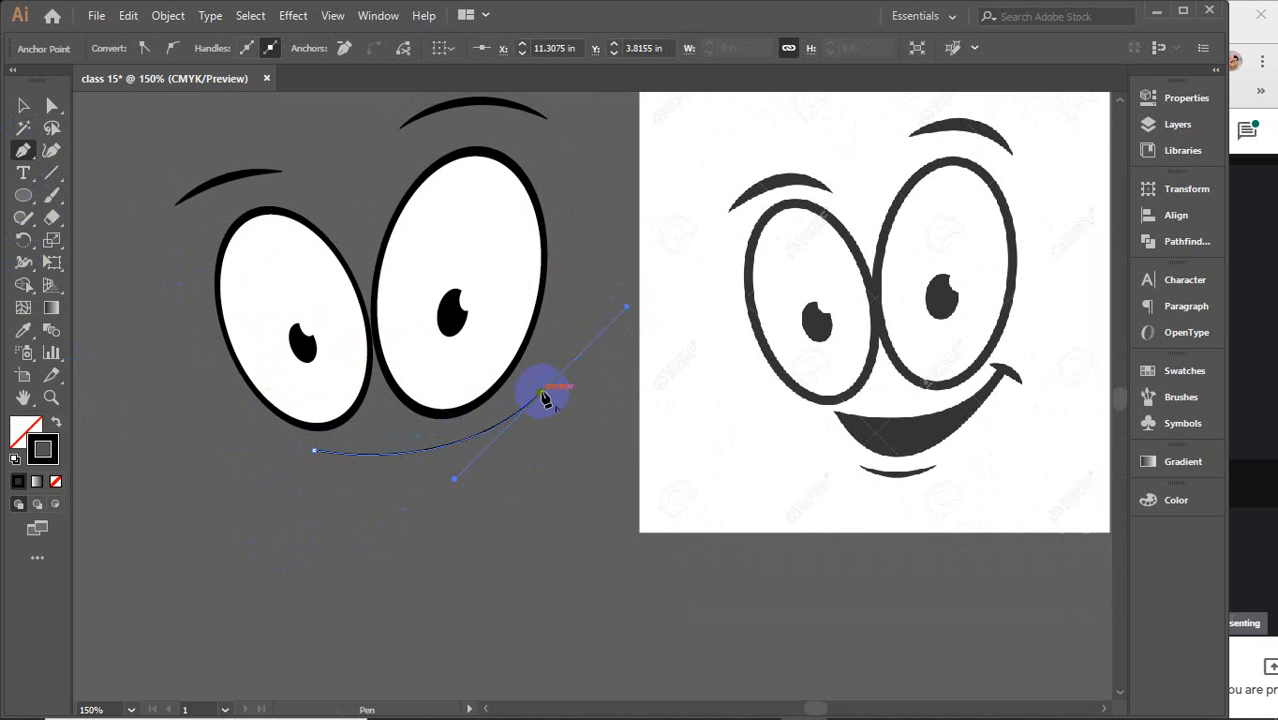
pyautogui.moveTo(544, 398); pyautogui.dragTo(365, 511)
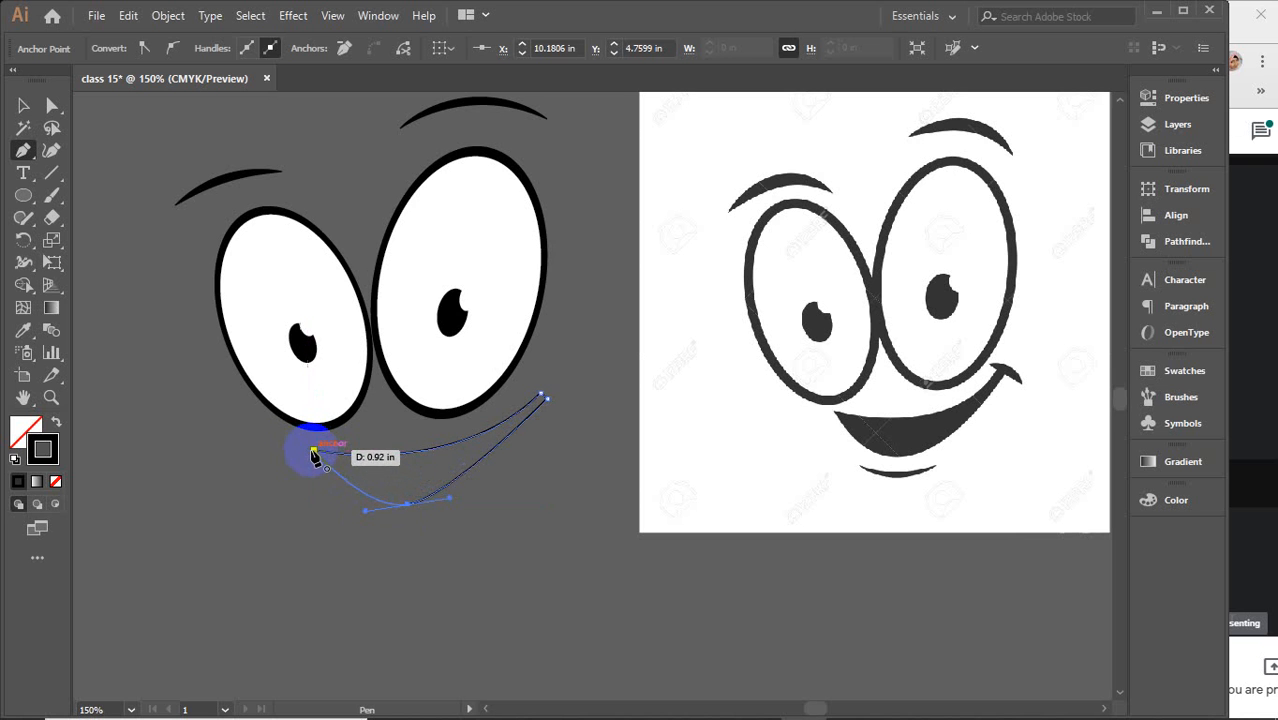
pyautogui.click(312, 451)
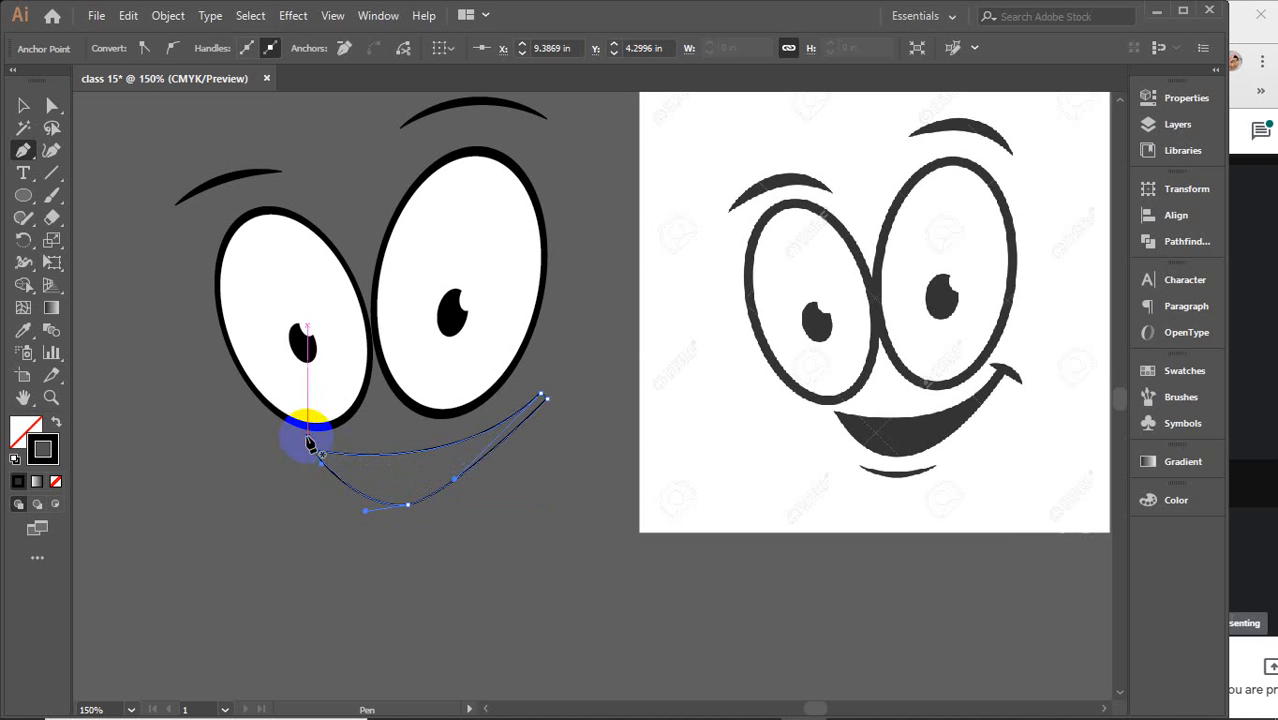
# Give the mouth shape a black fill with no stroke, then deselect it
pyautogui.click(21, 421)
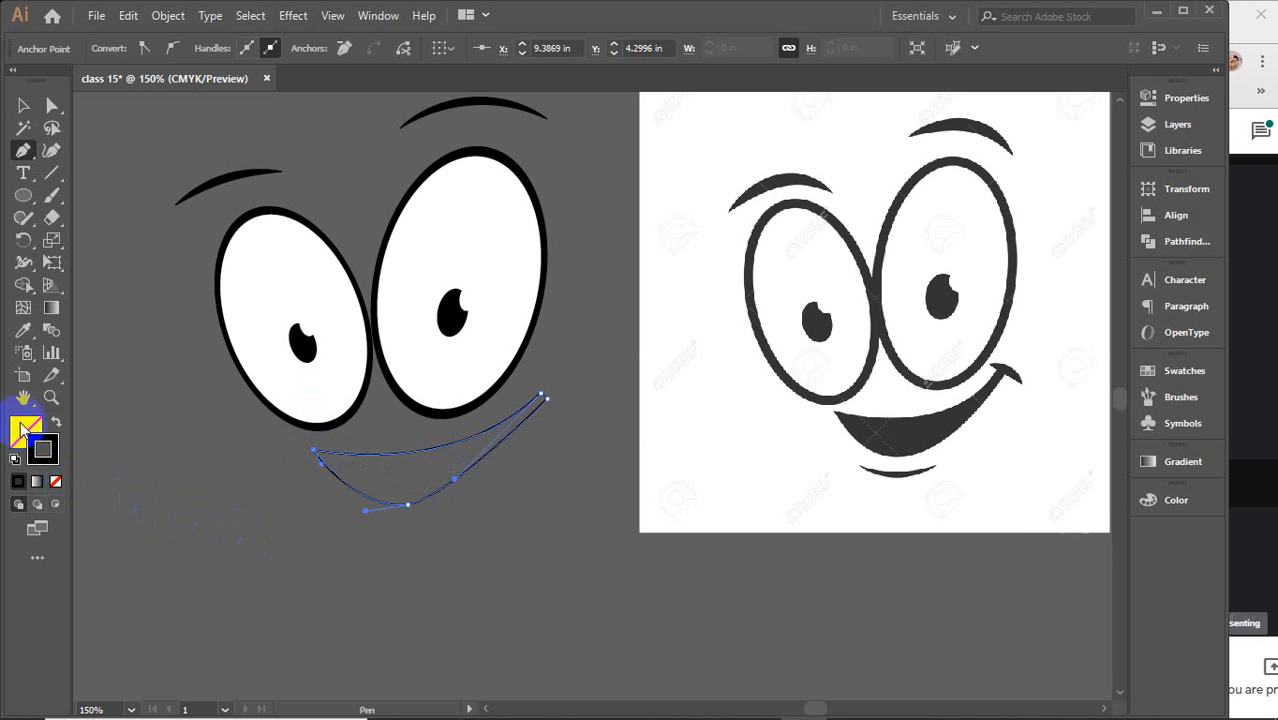
pyautogui.click(18, 480)
pyautogui.click(48, 460)
pyautogui.click(55, 482)
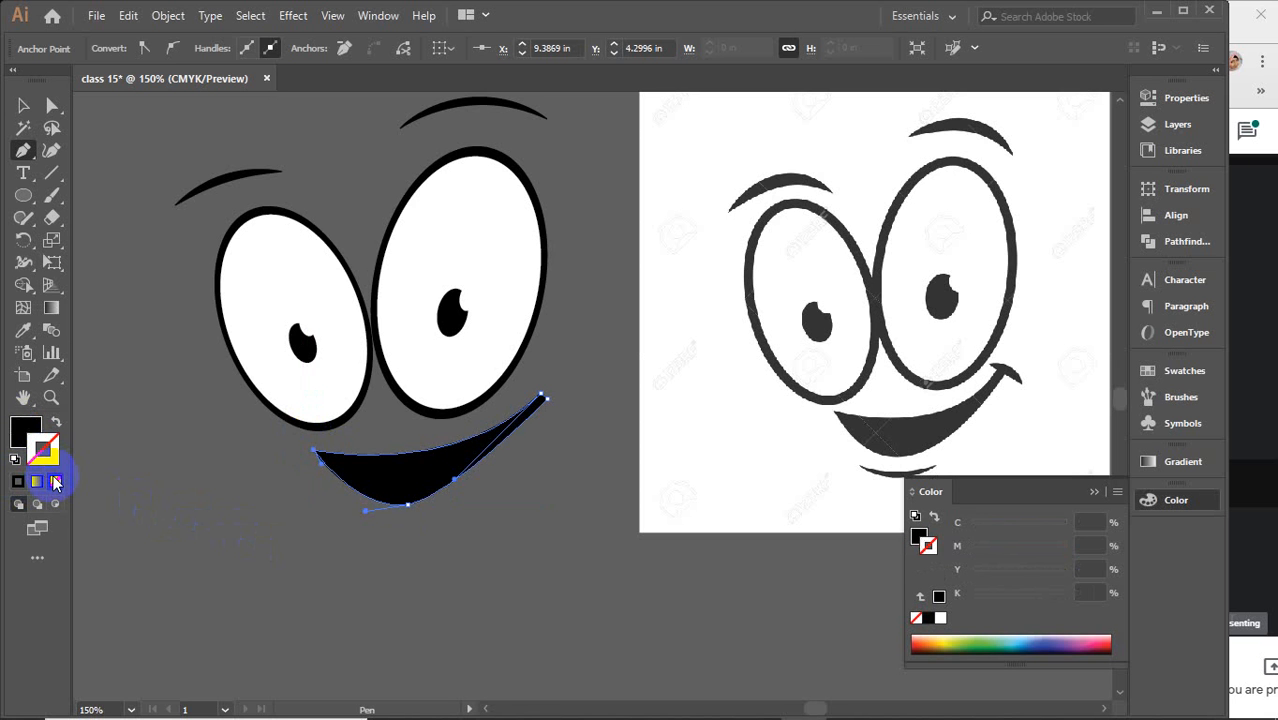
pyautogui.click(26, 109)
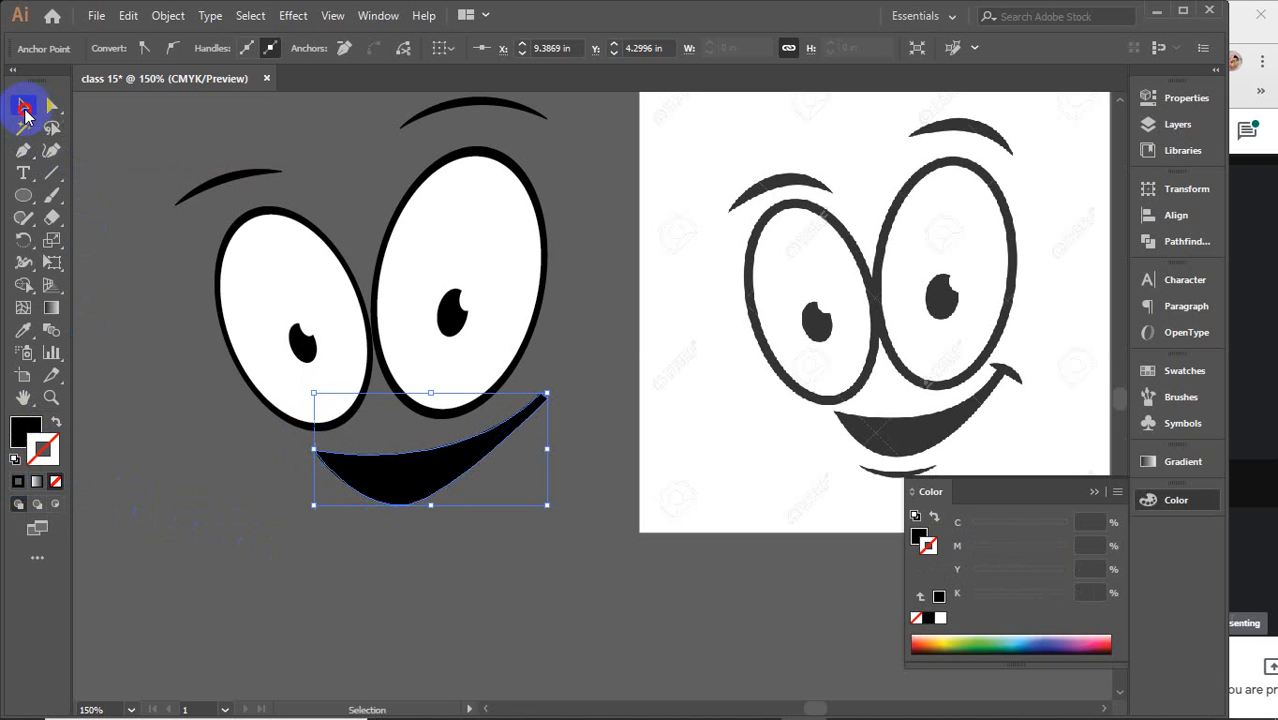
pyautogui.click(532, 598)
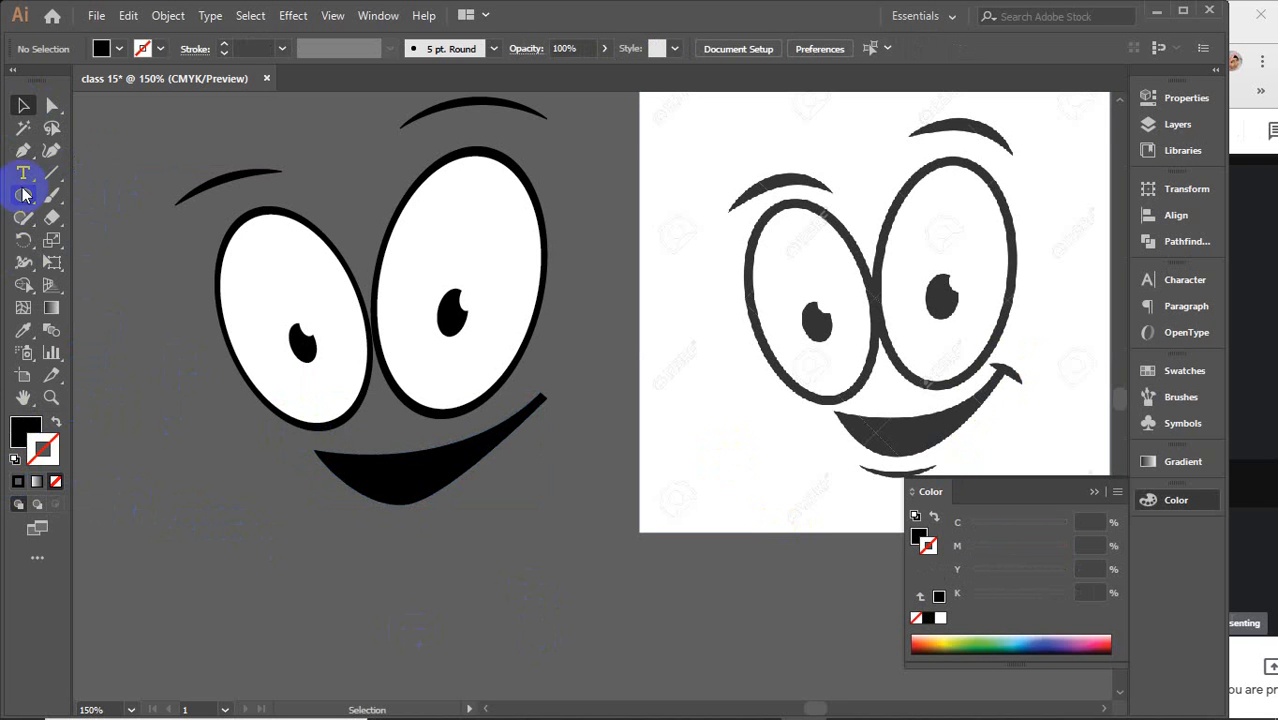
# Draw a short line at the mouth's right corner with a 4 pt stroke and Width Profile 5
pyautogui.click(53, 177)
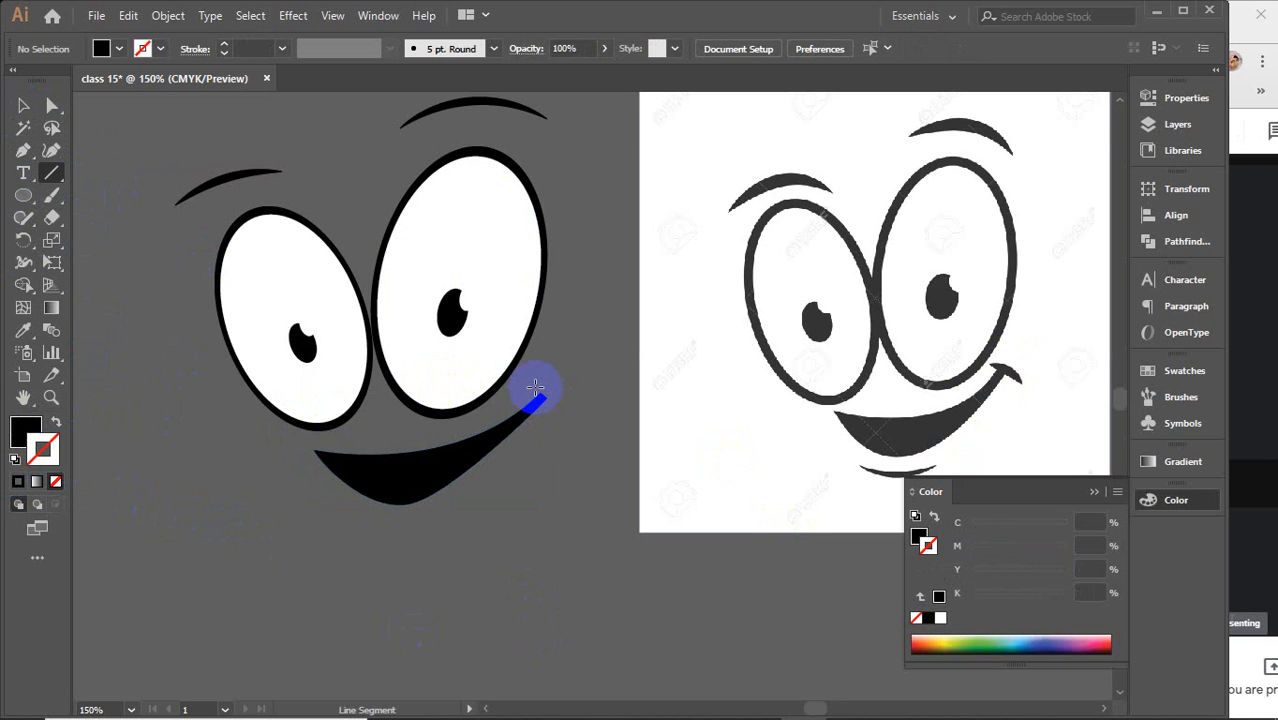
pyautogui.moveTo(537, 390); pyautogui.dragTo(557, 402)
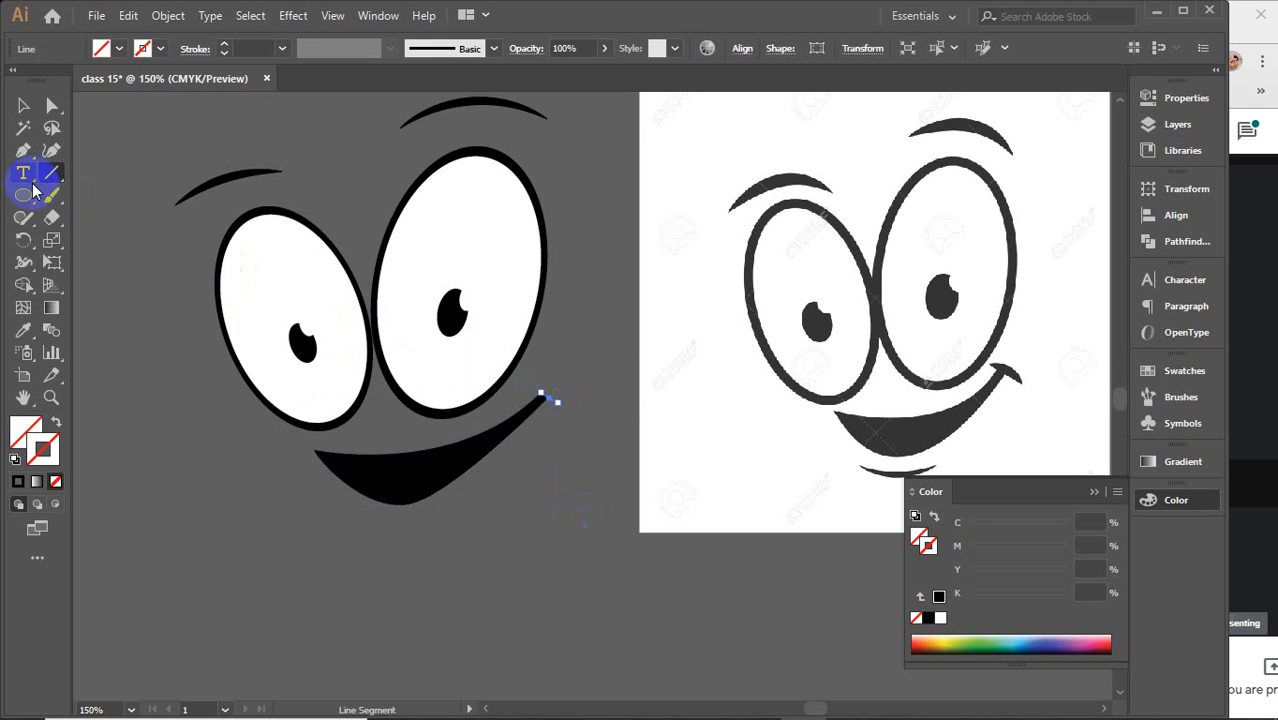
pyautogui.click(240, 49)
pyautogui.write('1.25')
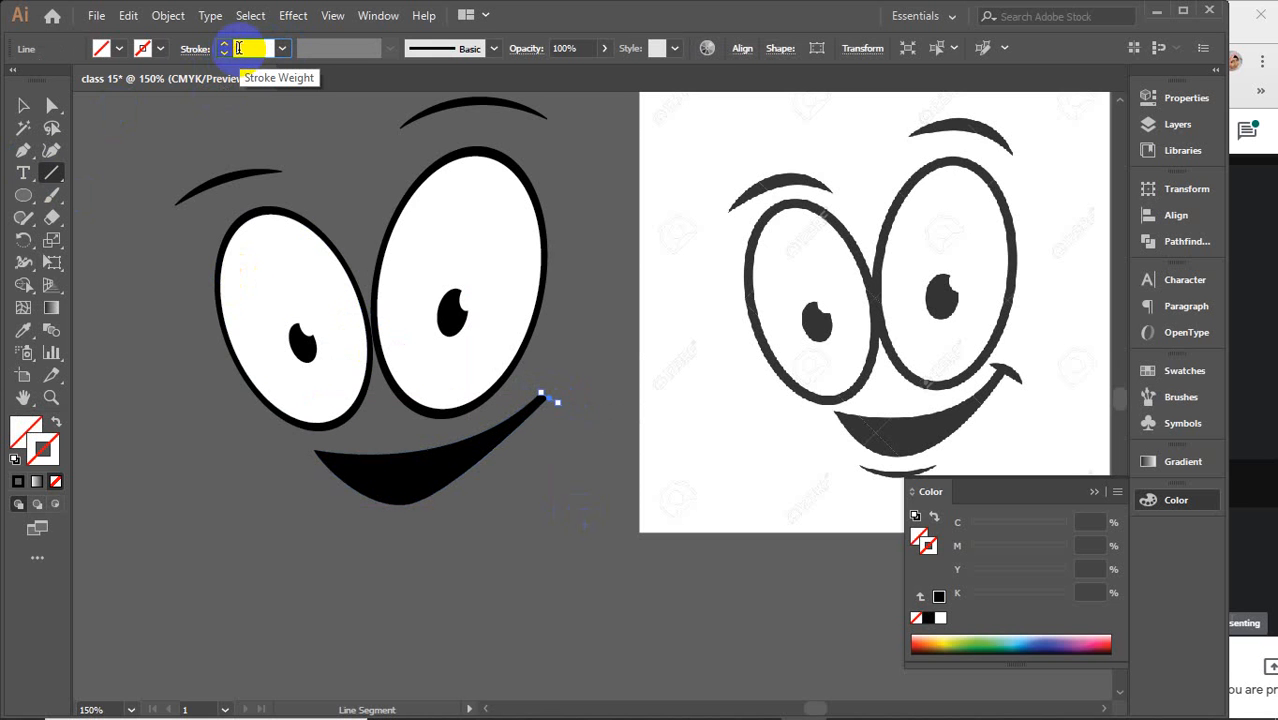
pyautogui.press('Return')
pyautogui.write('1')
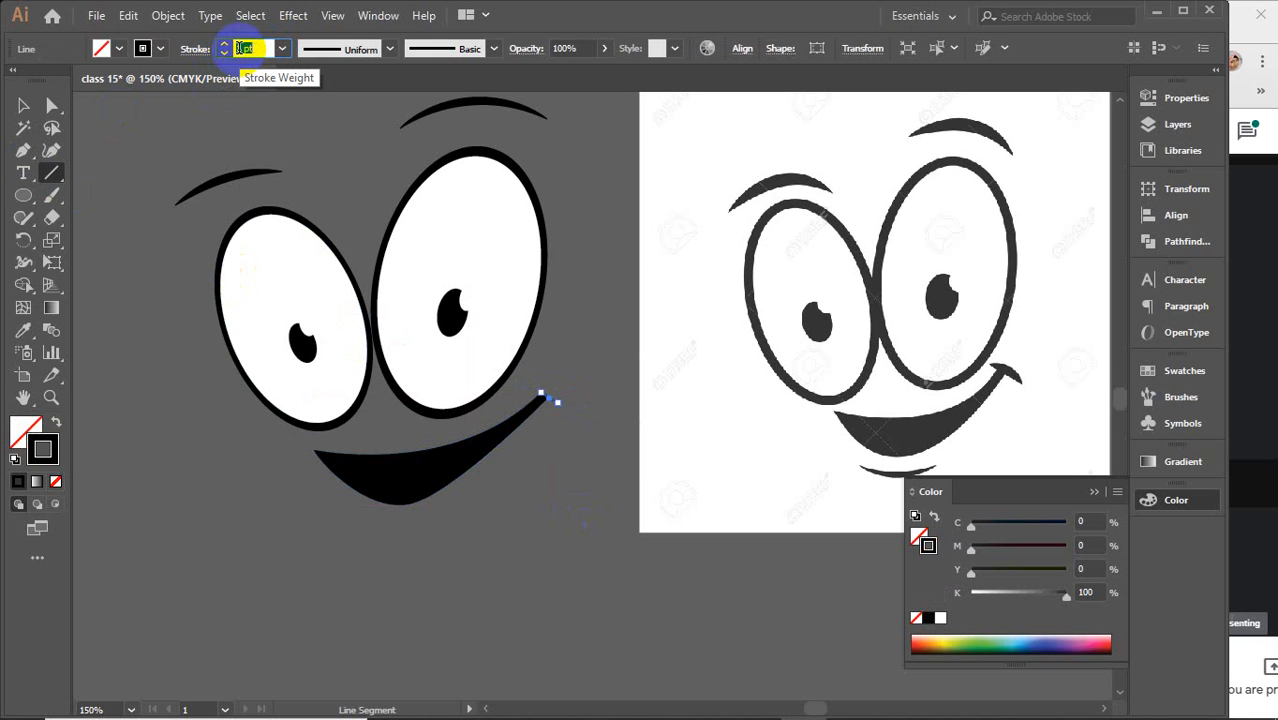
pyautogui.press('Return')
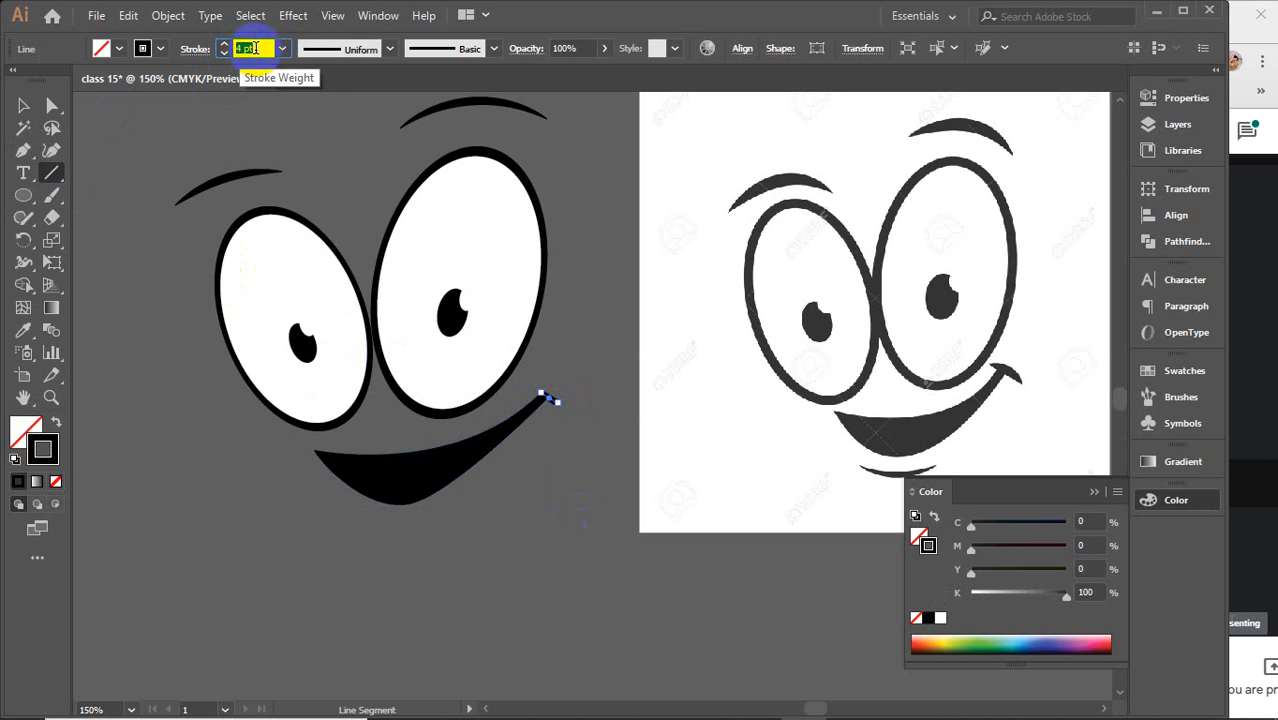
pyautogui.click(389, 49)
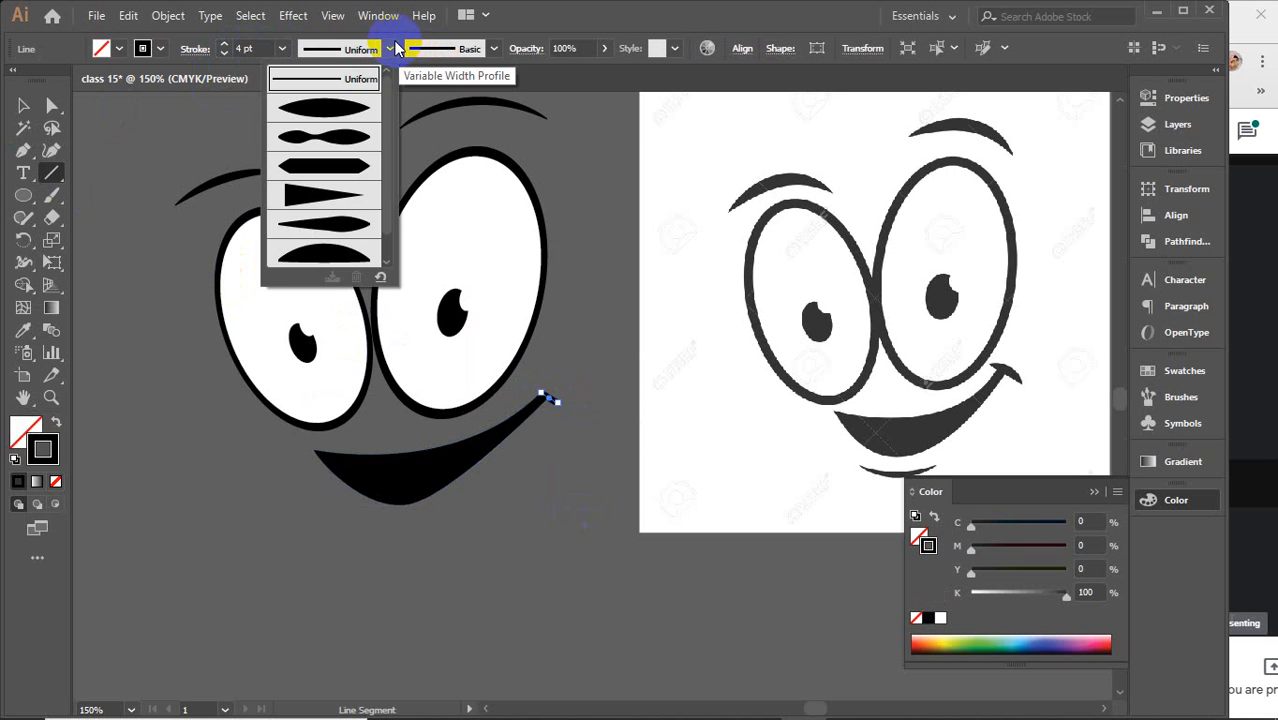
pyautogui.click(340, 240)
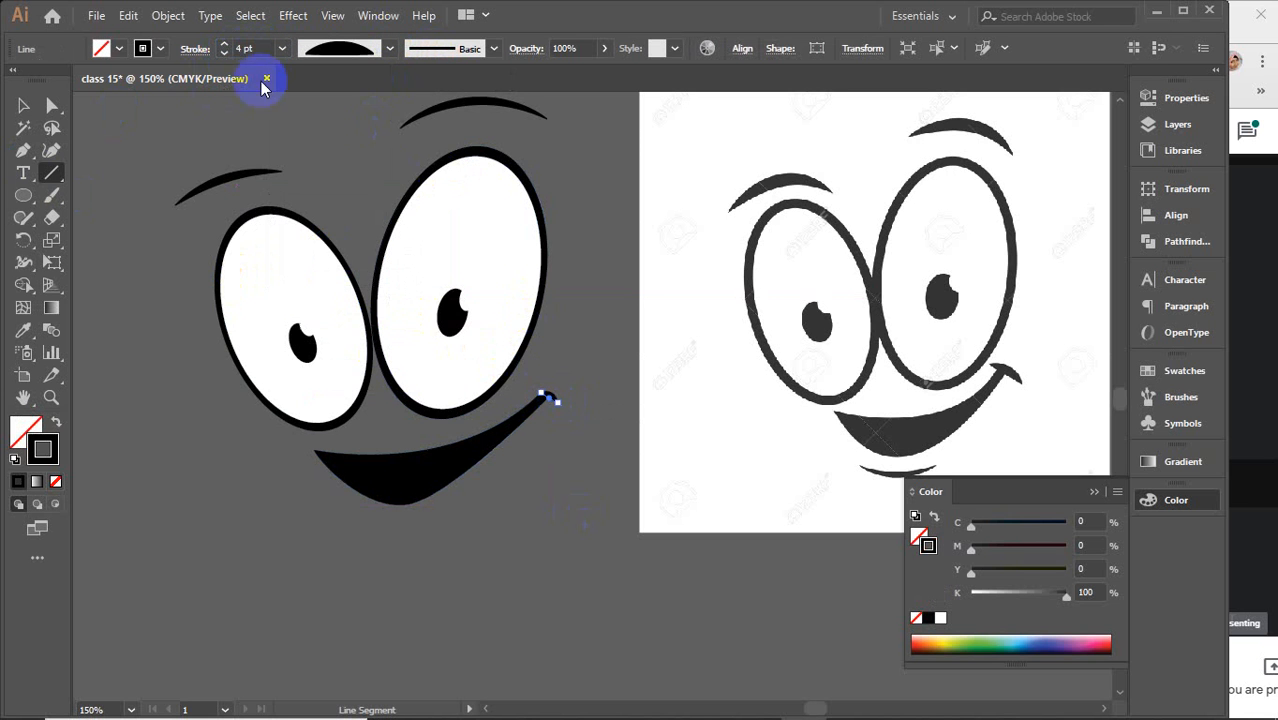
# Move the corner line's endpoints so it curls over the tip of the mouth
pyautogui.click(23, 105)
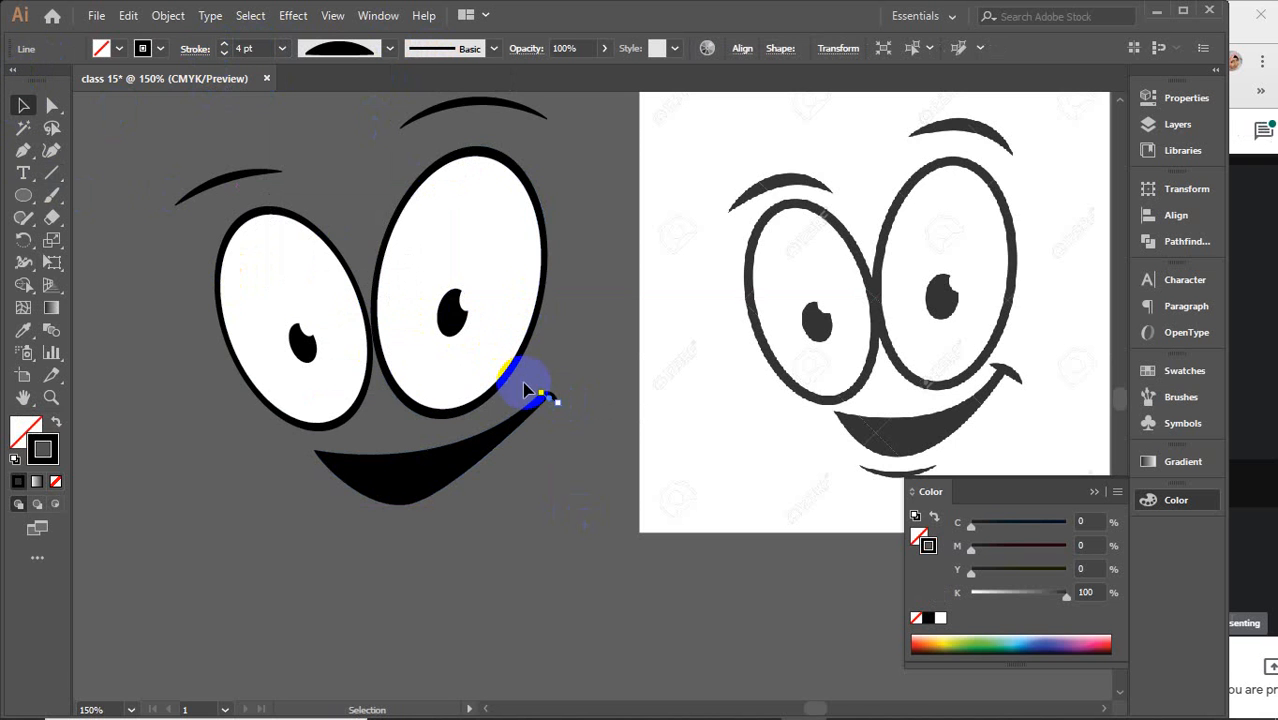
pyautogui.scroll(4, 575, 418)
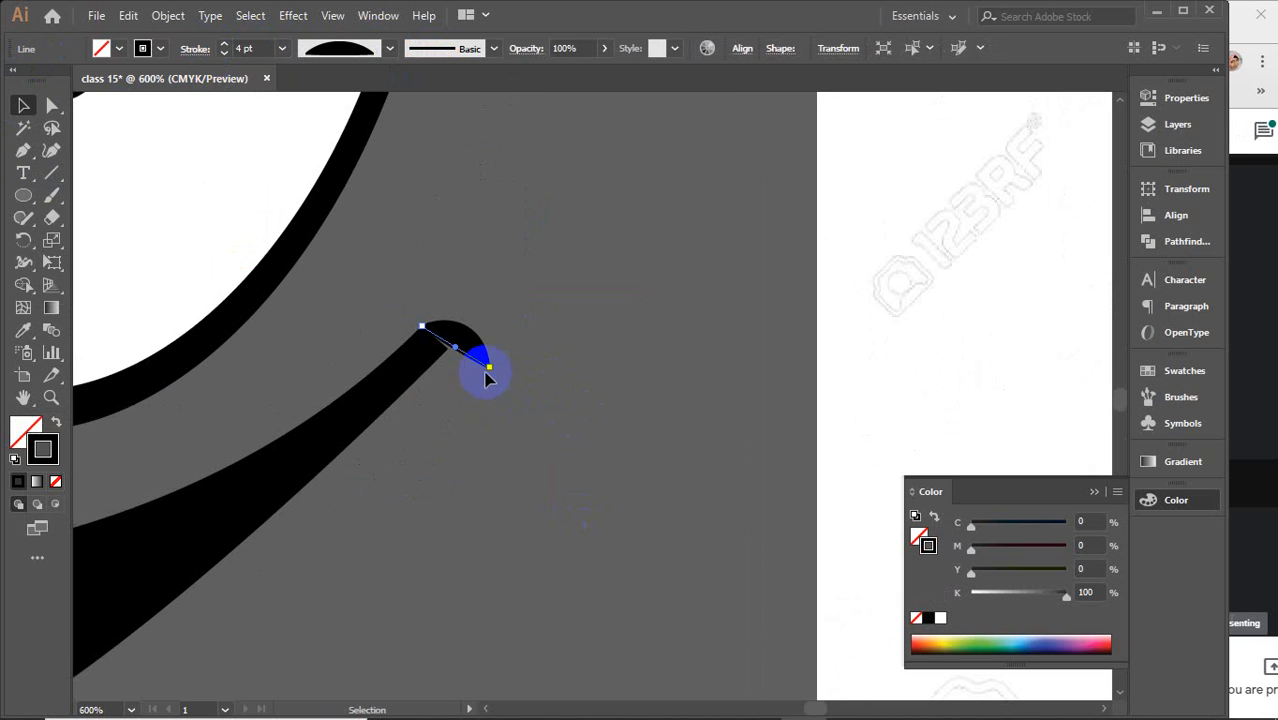
pyautogui.moveTo(490, 367)
pyautogui.mouseDown()
pyautogui.moveTo(522, 387)
pyautogui.moveTo(473, 337)
pyautogui.moveTo(447, 332)
pyautogui.mouseUp()
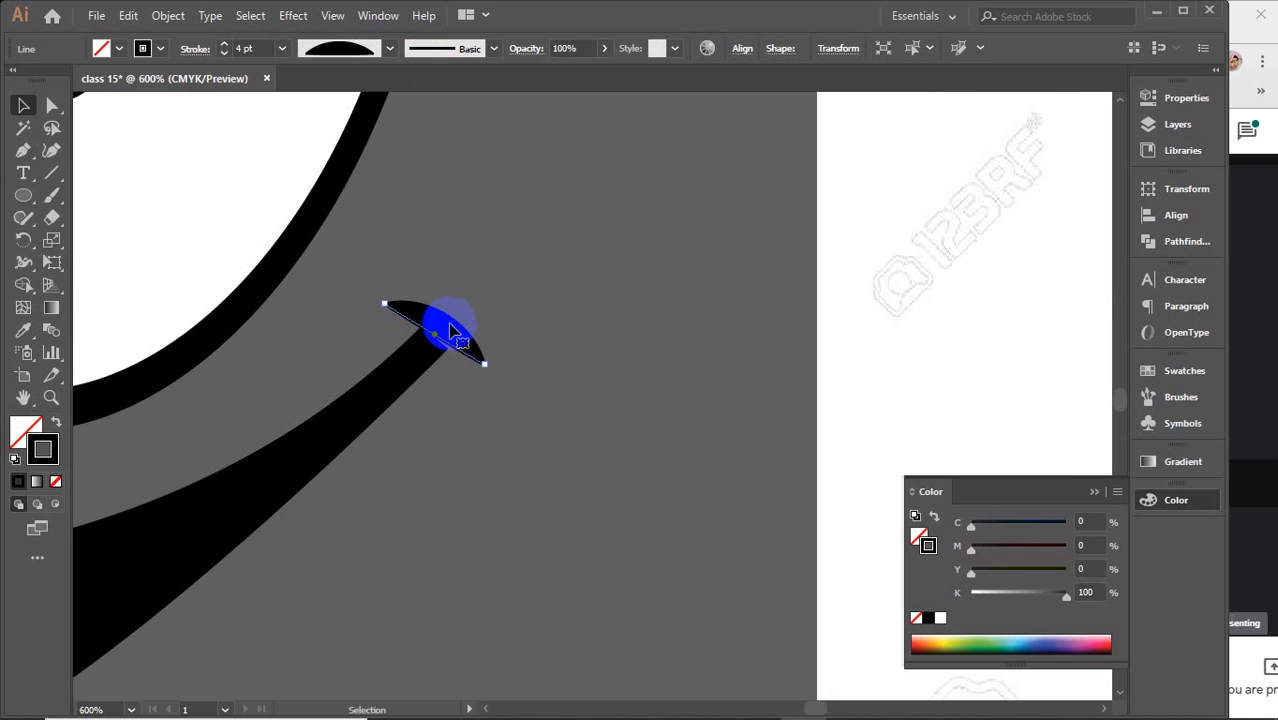
pyautogui.moveTo(487, 370); pyautogui.dragTo(485, 362)
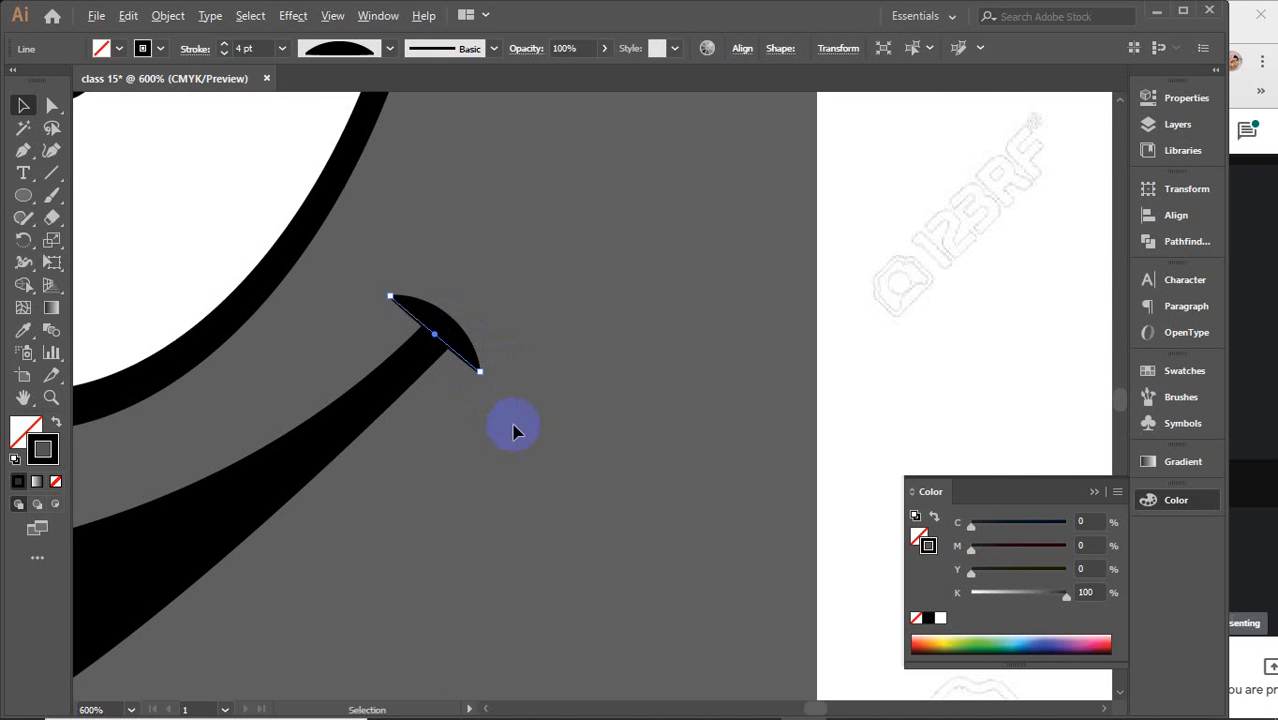
pyautogui.scroll(-5, 513, 425)
pyautogui.moveTo(485, 494); pyautogui.dragTo(479, 452)
pyautogui.click(481, 452)
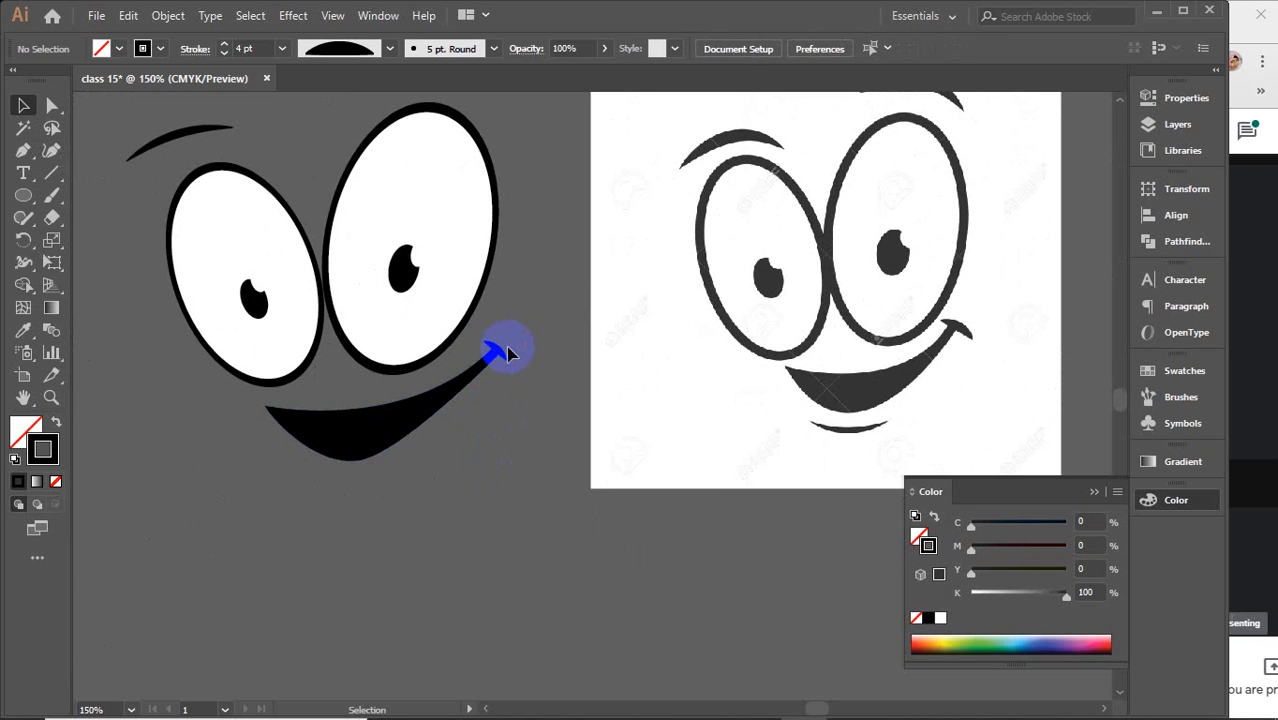
# Fine-tune the corner line's endpoints at the mouth's right corner
pyautogui.scroll(5, 507, 352)
pyautogui.click(500, 397)
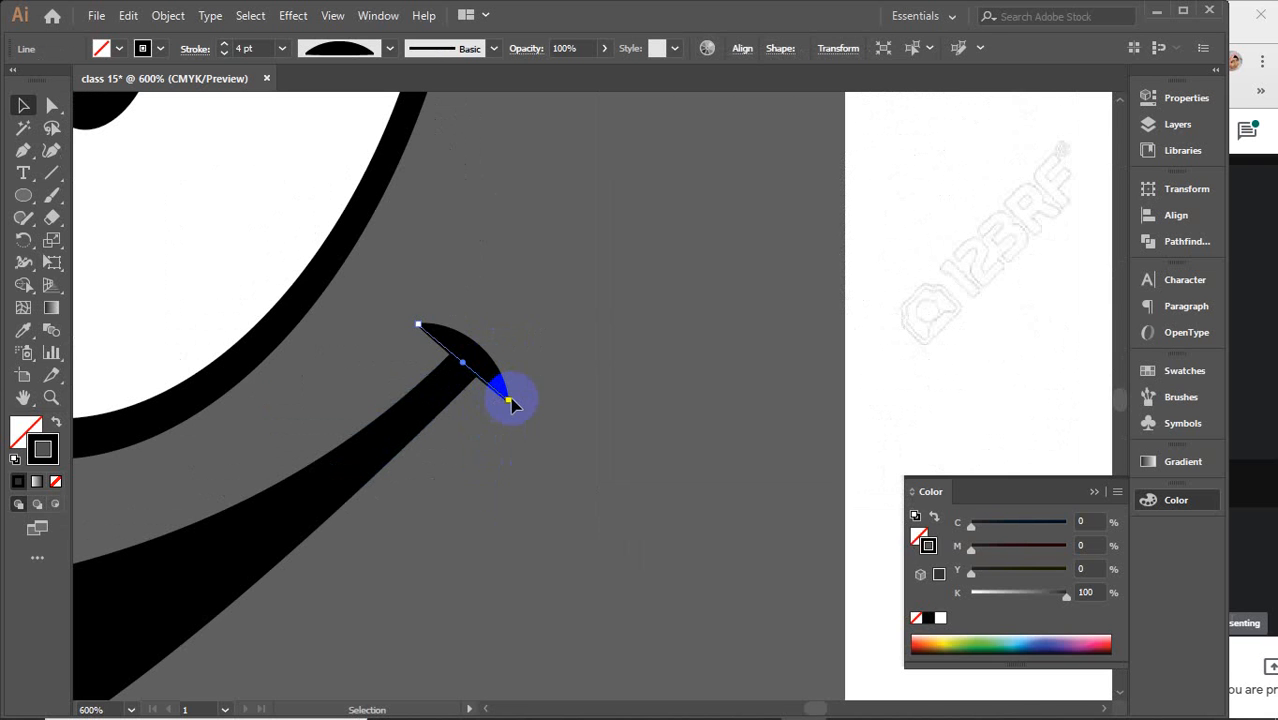
pyautogui.moveTo(510, 403); pyautogui.dragTo(534, 435)
pyautogui.moveTo(500, 390); pyautogui.dragTo(480, 367)
pyautogui.scroll(-4, 482, 366)
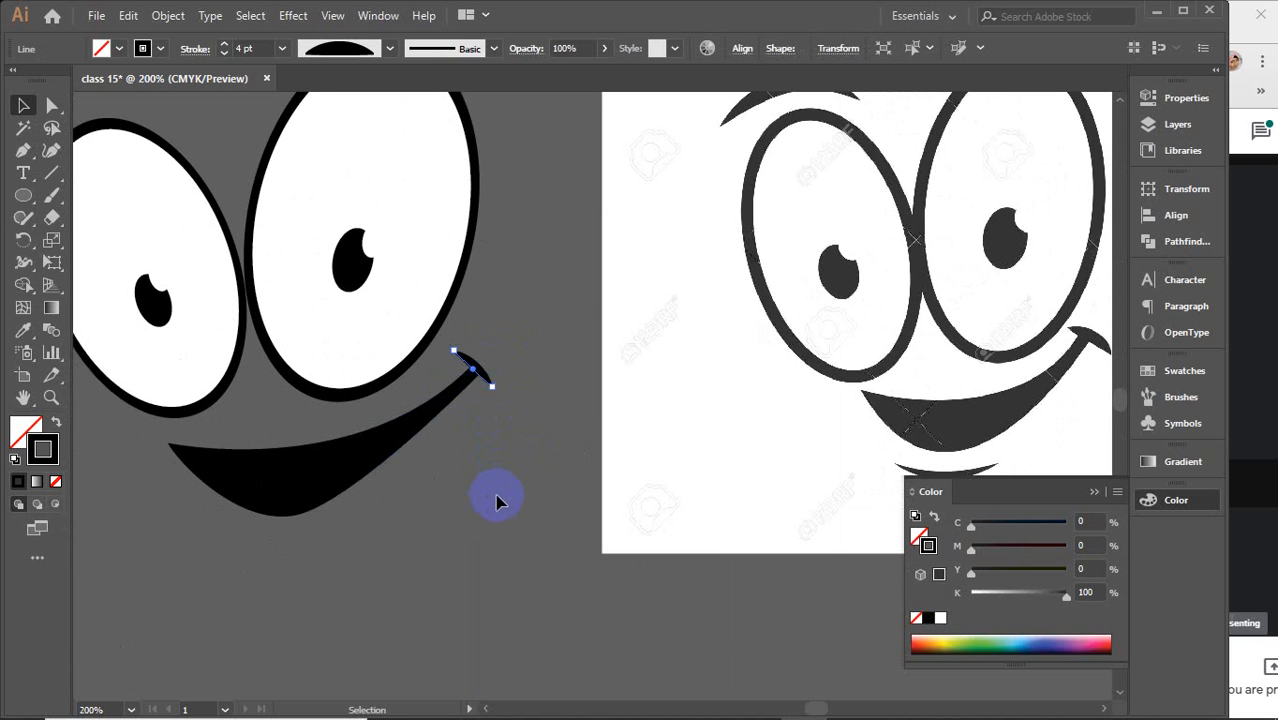
pyautogui.scroll(-2, 498, 502)
pyautogui.click(401, 540)
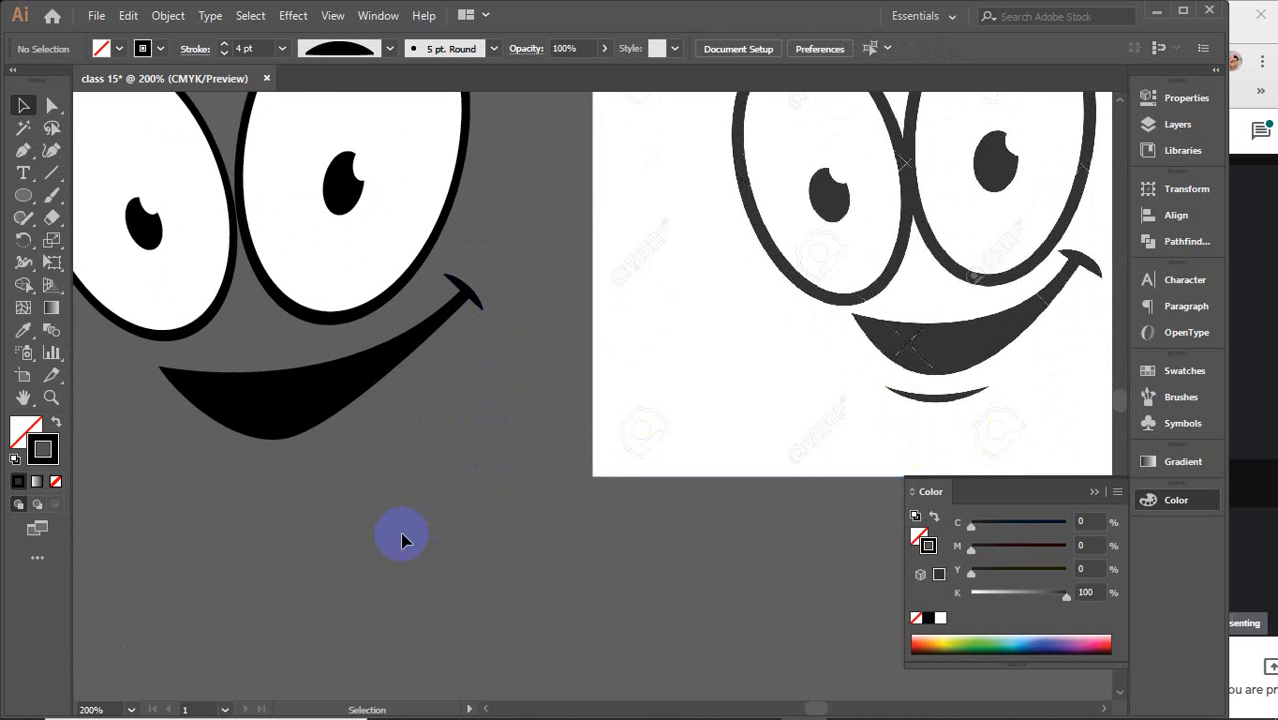
# Draw a horizontal line below the mouth and bend it into a curved lower lip with the Curvature tool
pyautogui.click(52, 173)
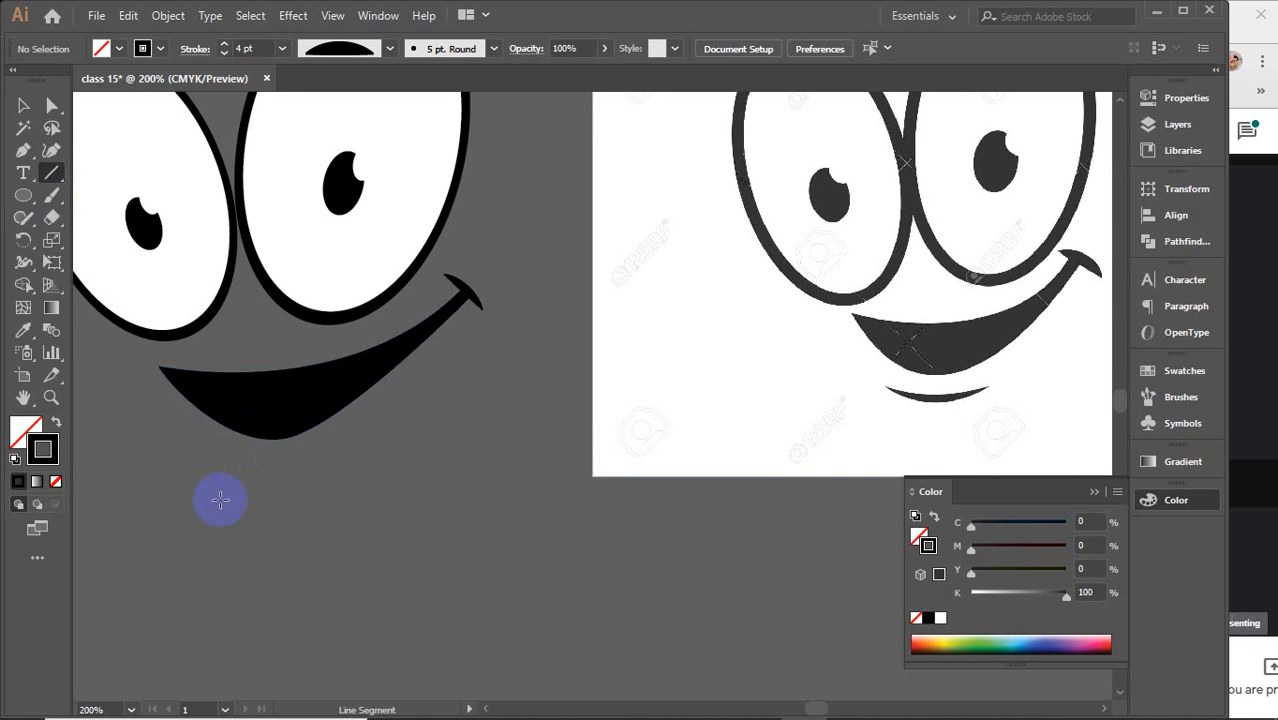
pyautogui.moveTo(218, 475); pyautogui.dragTo(380, 474)
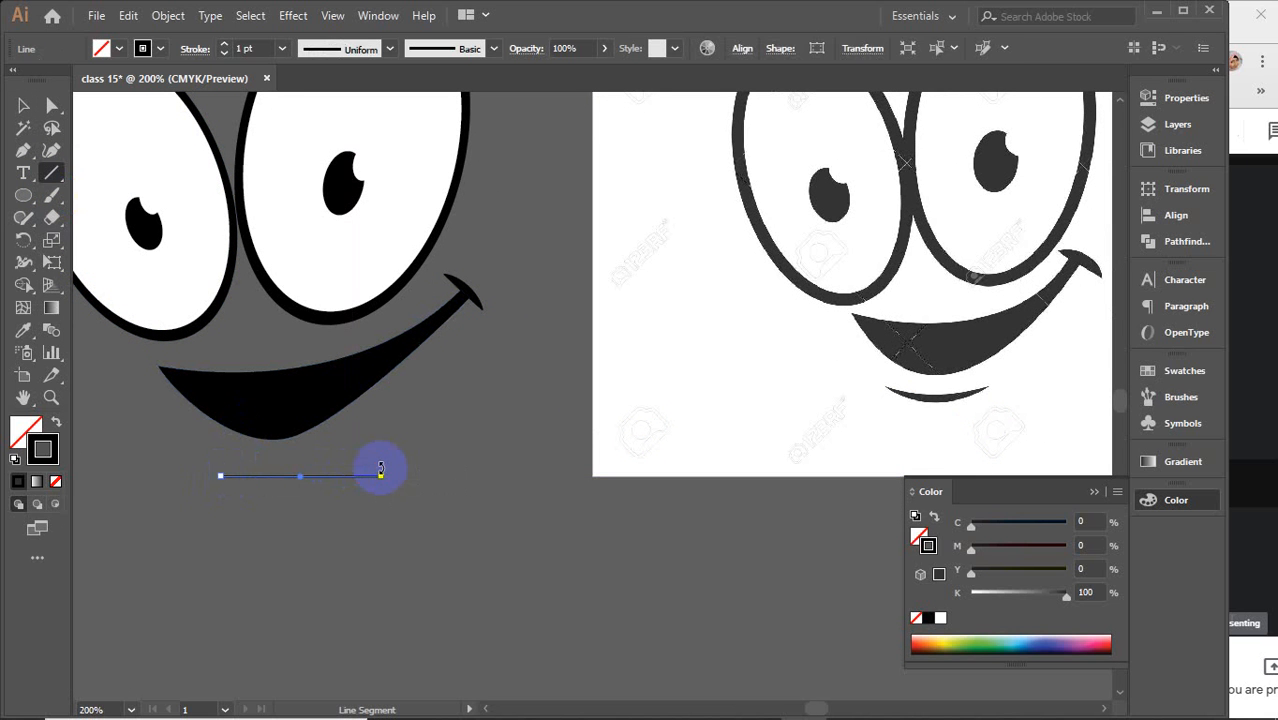
pyautogui.click(52, 150)
pyautogui.click(314, 478)
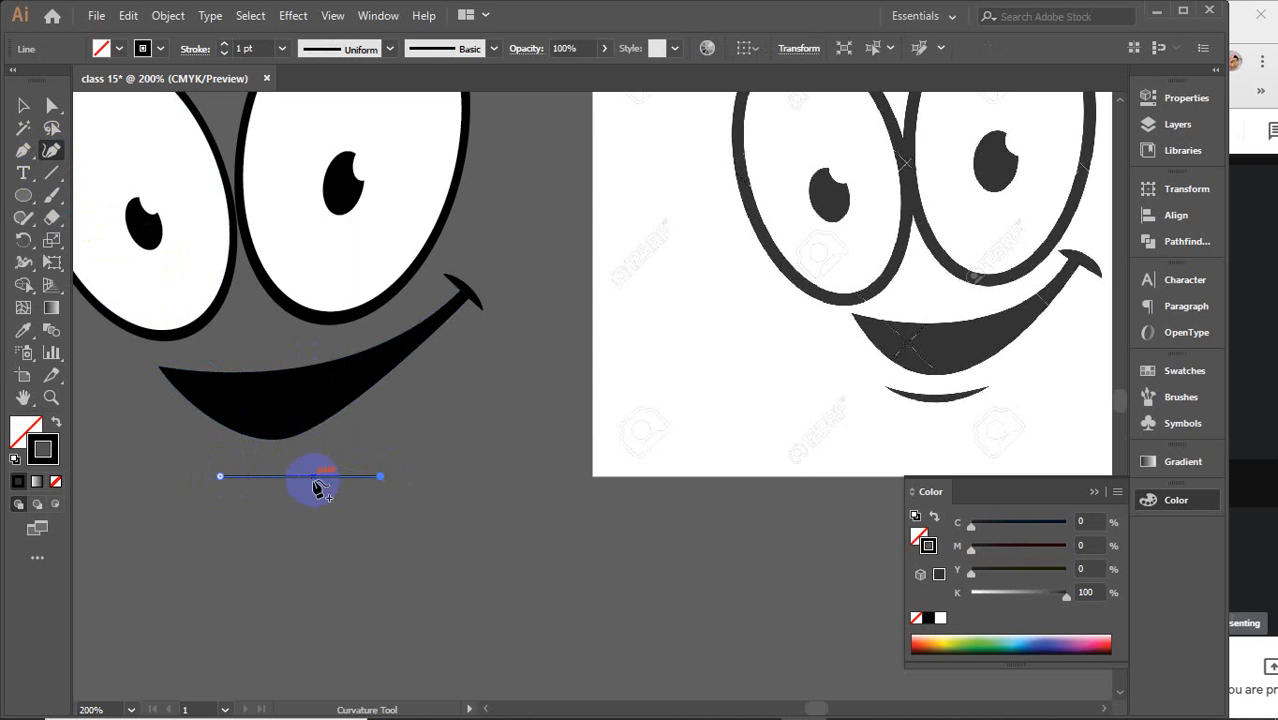
pyautogui.moveTo(296, 484)
pyautogui.mouseDown()
pyautogui.moveTo(297, 503)
pyautogui.moveTo(292, 494)
pyautogui.mouseUp()
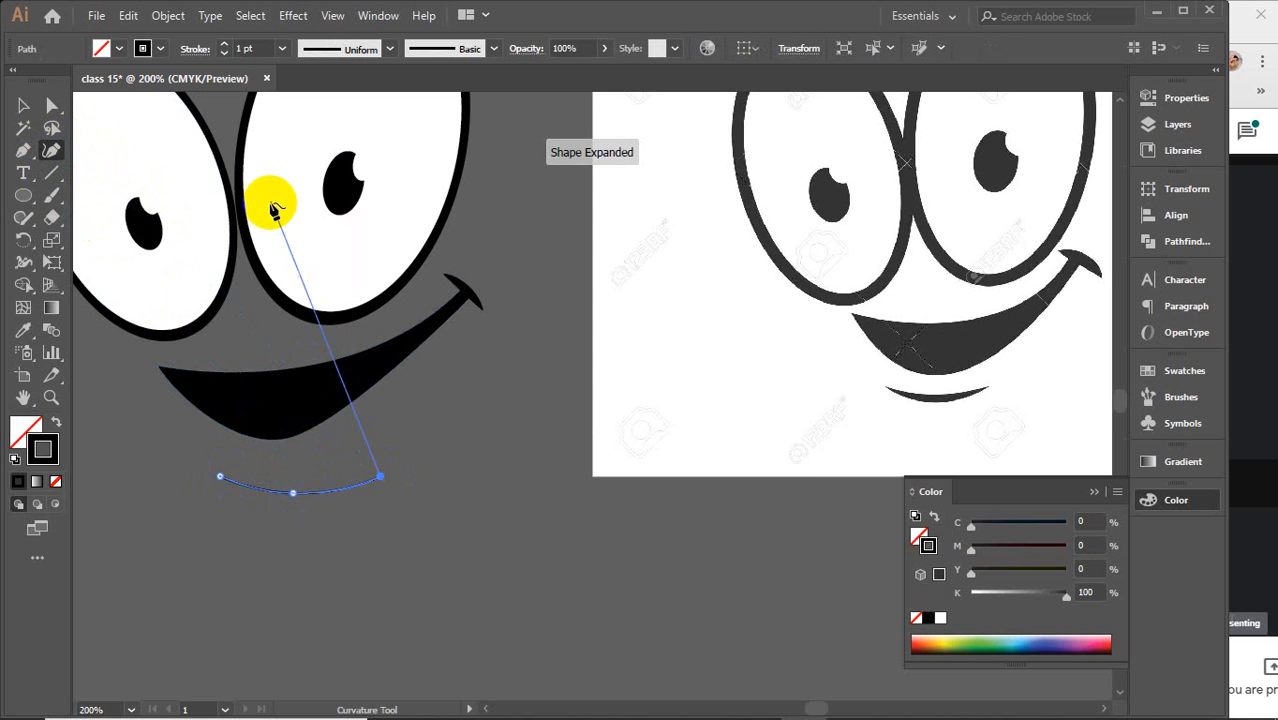
pyautogui.click(27, 105)
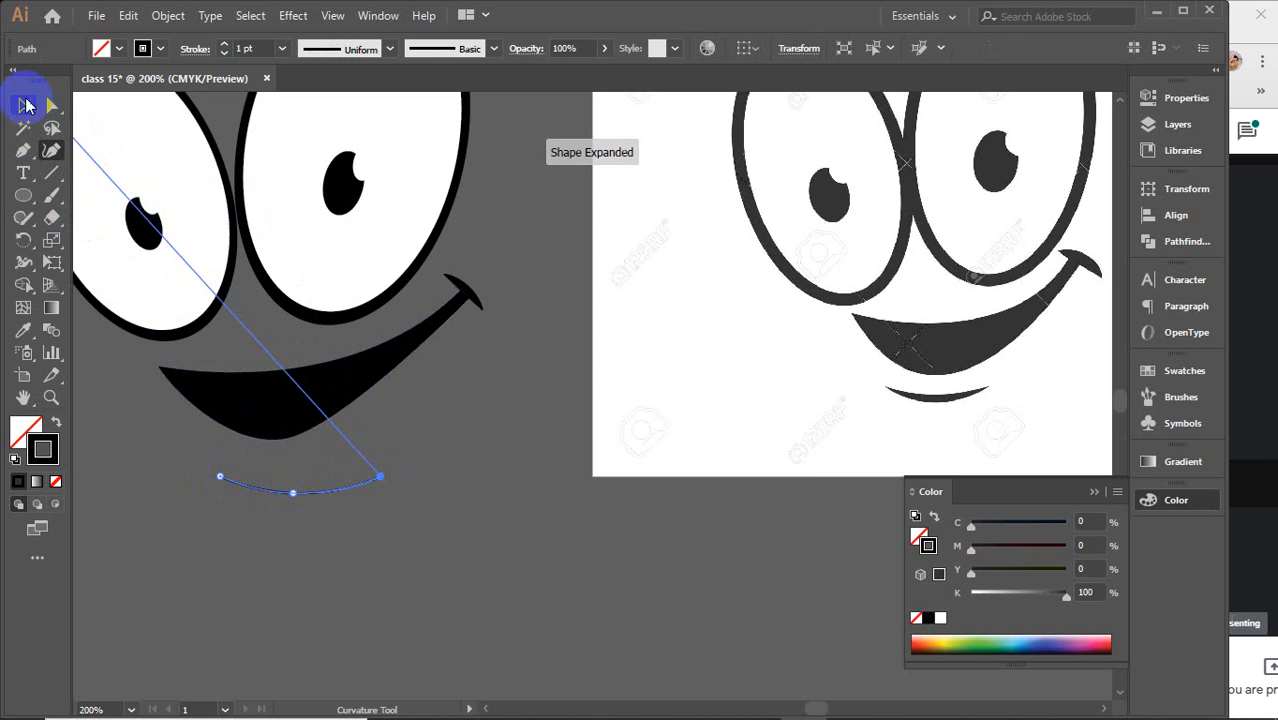
# Set the lower lip's stroke weight to 4 pt
pyautogui.click(251, 47)
pyautogui.press('Up')
pyautogui.press('Up')
pyautogui.press('Up')
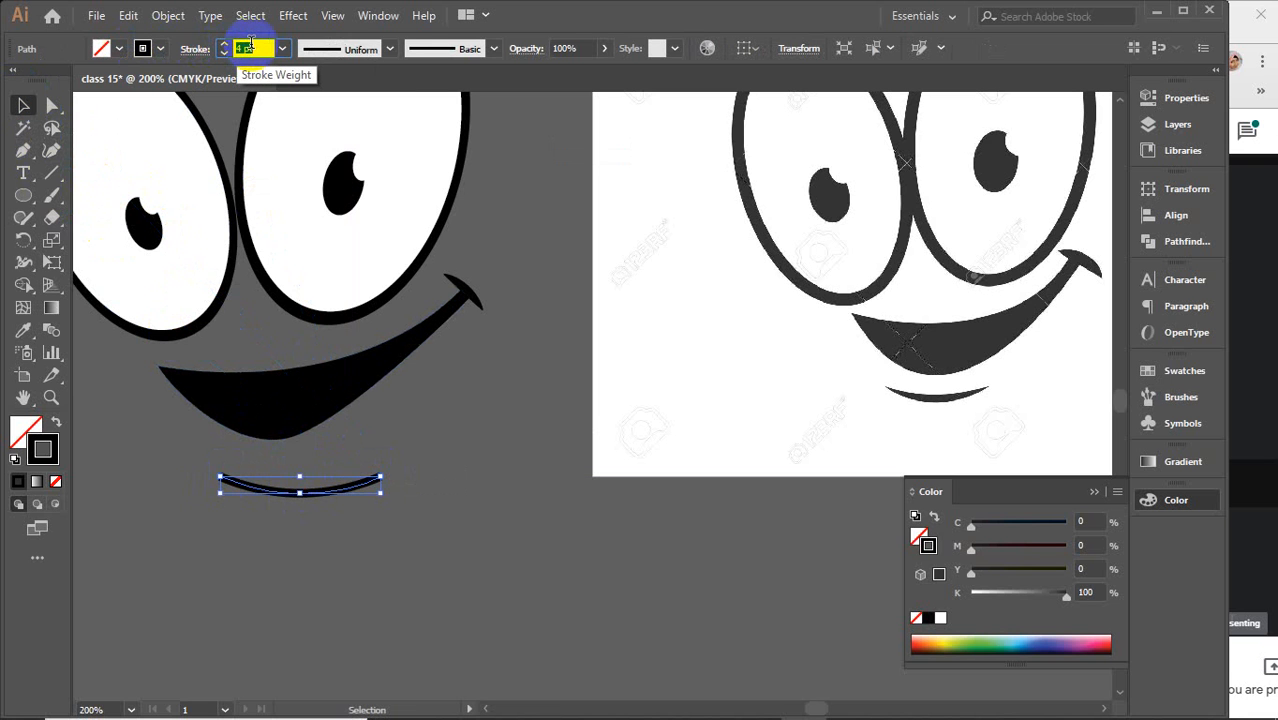
# Set the lower lip's stroke weight to 5 pt and apply a width profile tapered at both ends
pyautogui.press('Up')
pyautogui.click(390, 48)
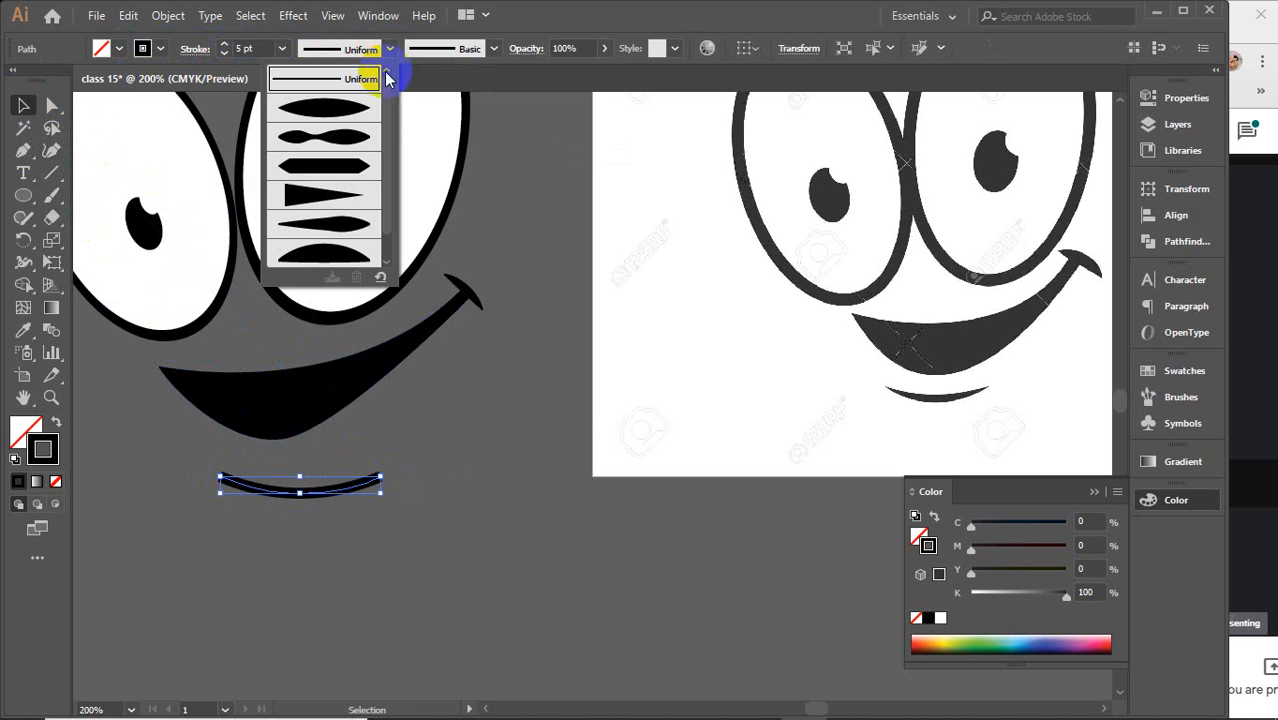
pyautogui.click(335, 112)
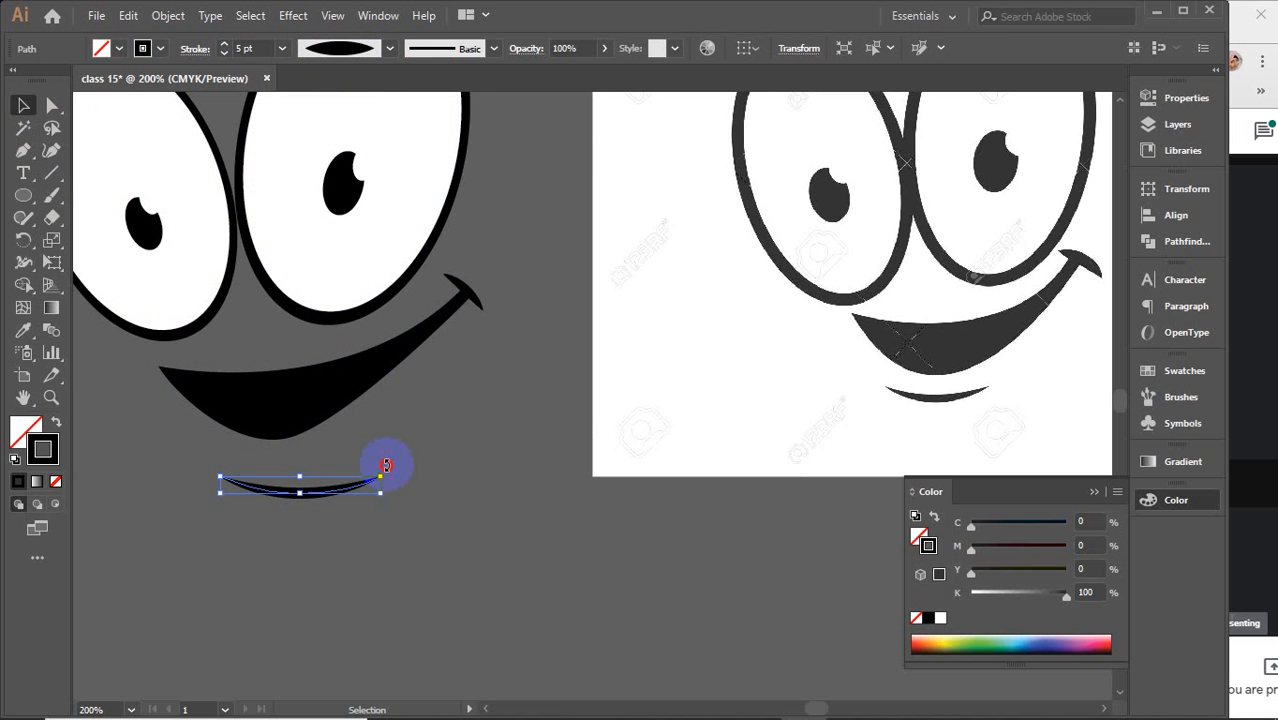
# Rotate the lower lip slightly and move it up just beneath the mouth
pyautogui.moveTo(386, 465); pyautogui.dragTo(385, 450)
pyautogui.moveTo(316, 497); pyautogui.dragTo(297, 475)
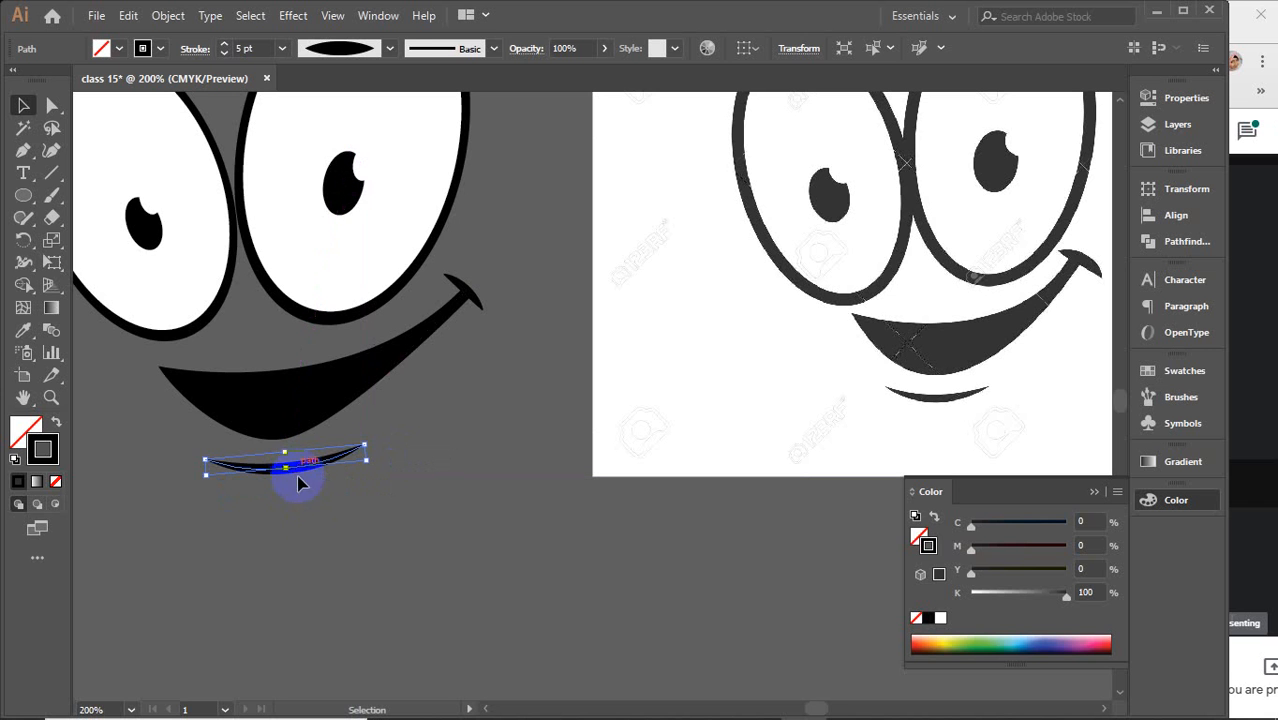
pyautogui.click(380, 532)
# Select all parts of the drawn face and move them onto the artboard
pyautogui.scroll(-3, 385, 522)
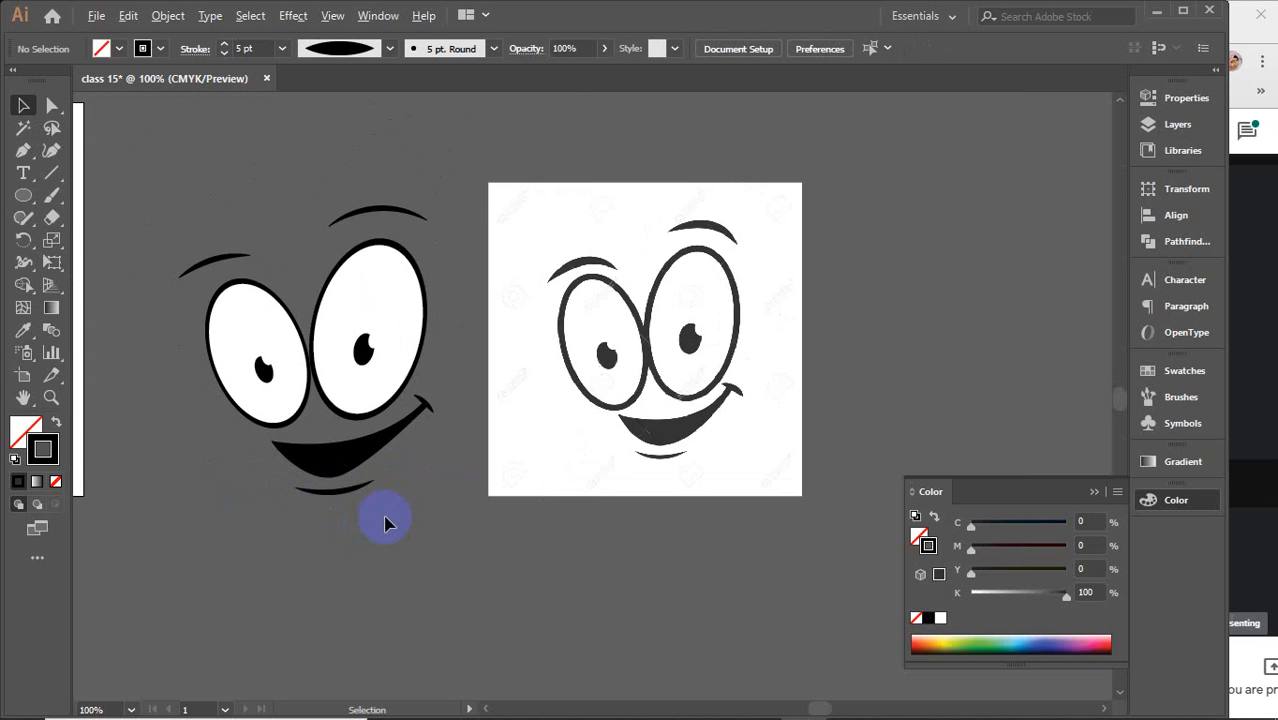
pyautogui.moveTo(258, 283); pyautogui.dragTo(750, 522)
pyautogui.press('v')
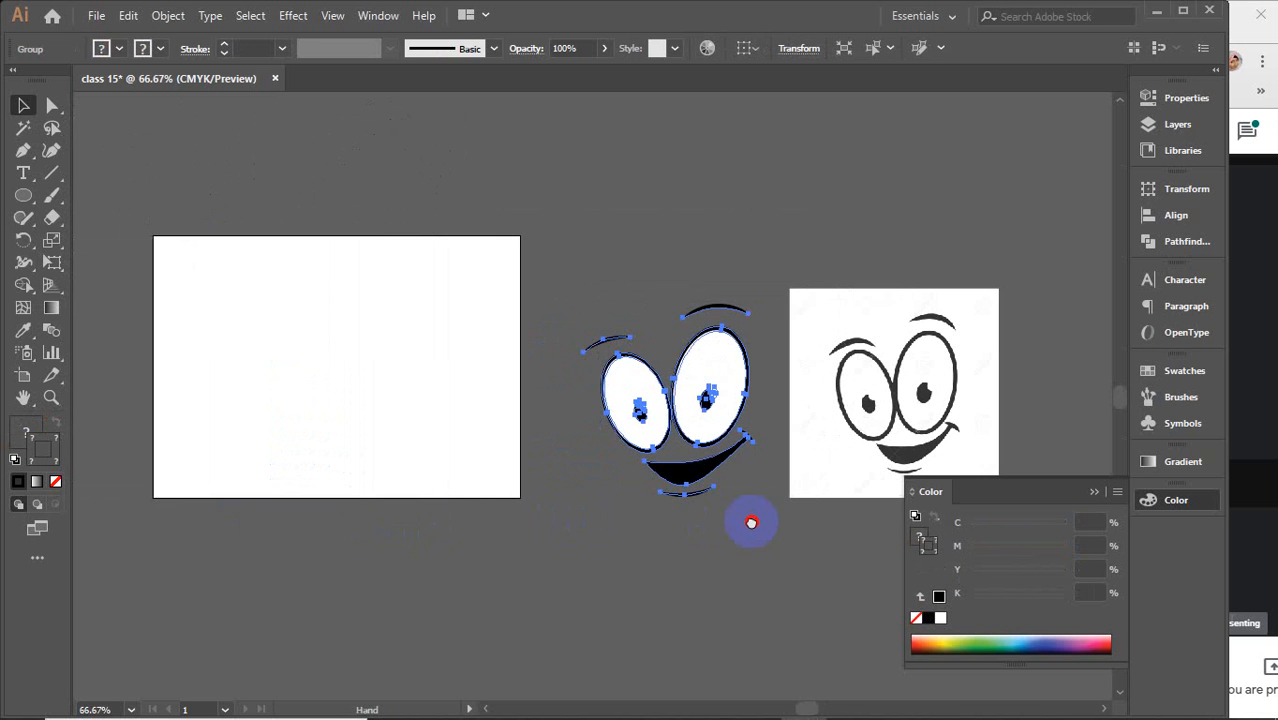
pyautogui.moveTo(719, 405); pyautogui.dragTo(366, 372)
pyautogui.click(594, 352)
# Move the reference image next to the artboard and collapse the Color panel
pyautogui.click(827, 414)
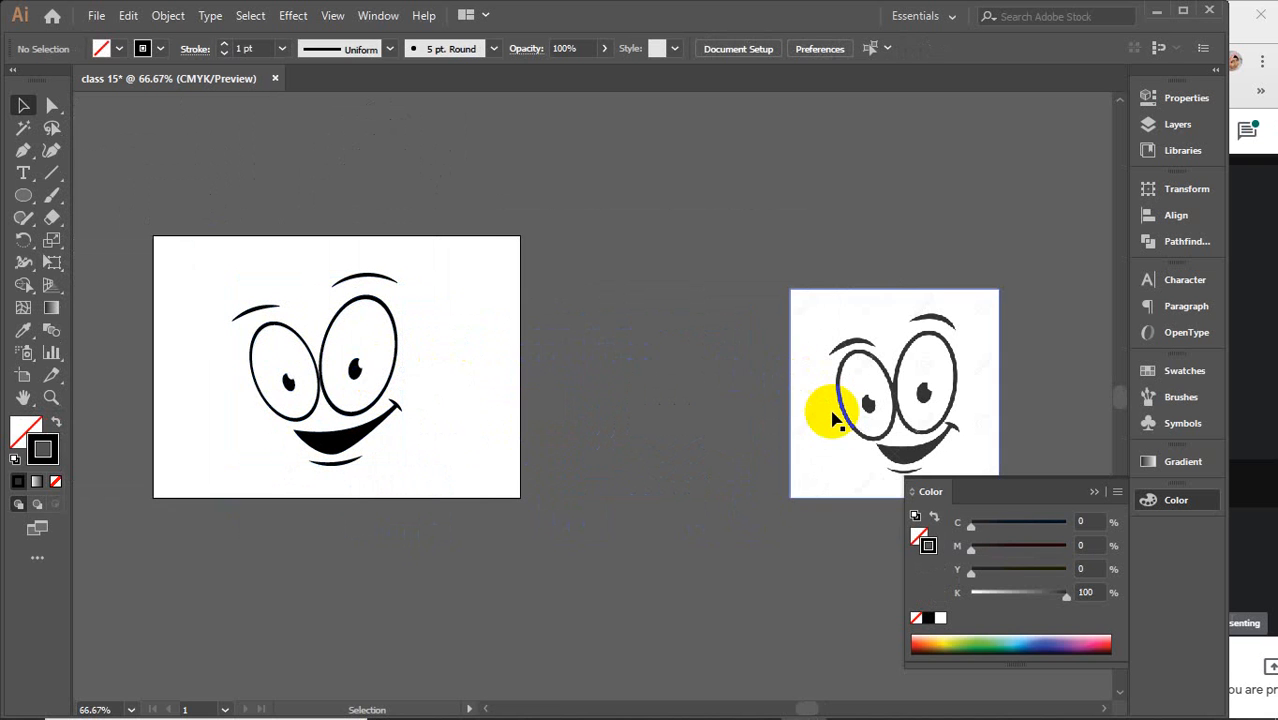
pyautogui.moveTo(886, 405); pyautogui.dragTo(643, 379)
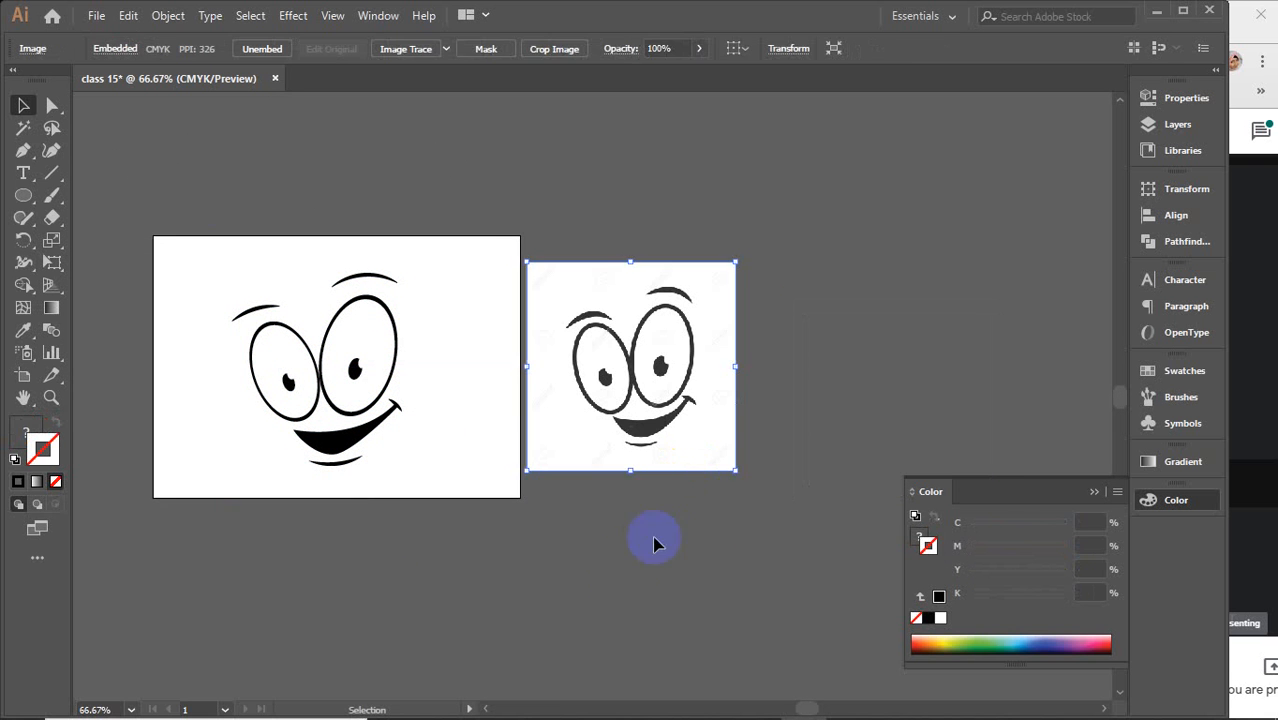
pyautogui.click(653, 539)
pyautogui.click(1095, 493)
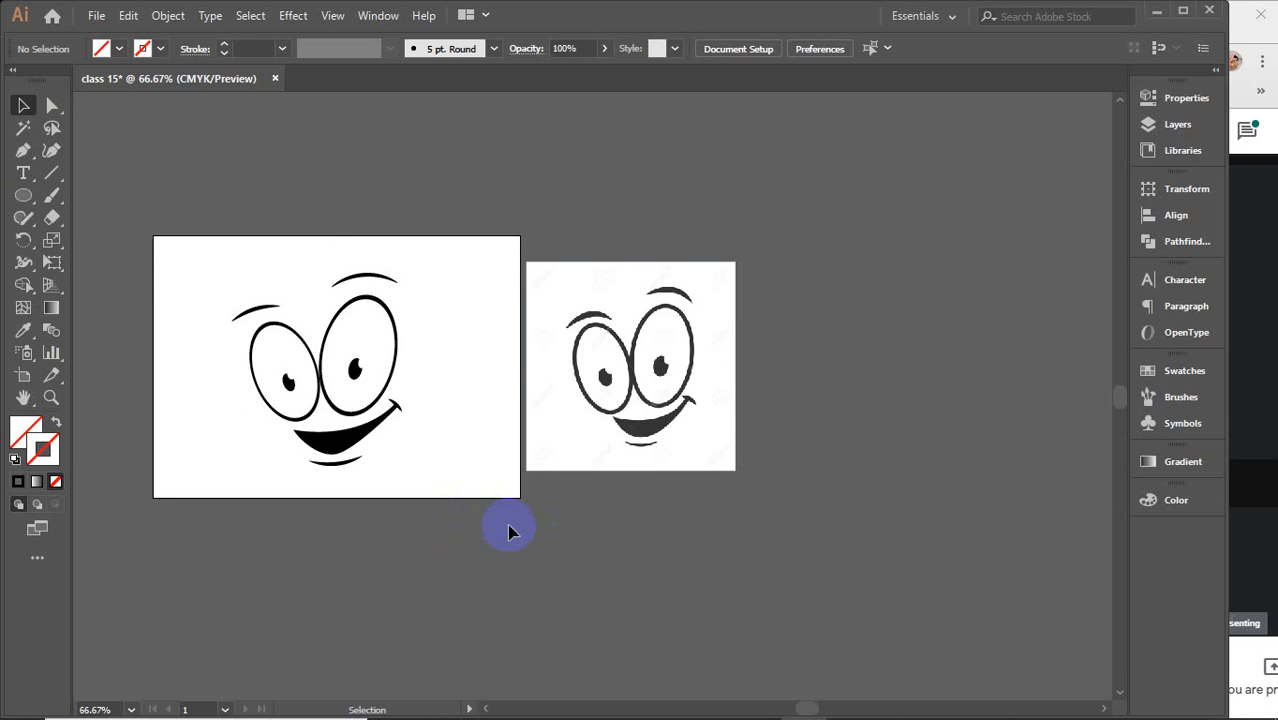
# Switch to the browser, browse the simple cartoon design image results, and close that search tab
pyautogui.moveTo(714, 707)
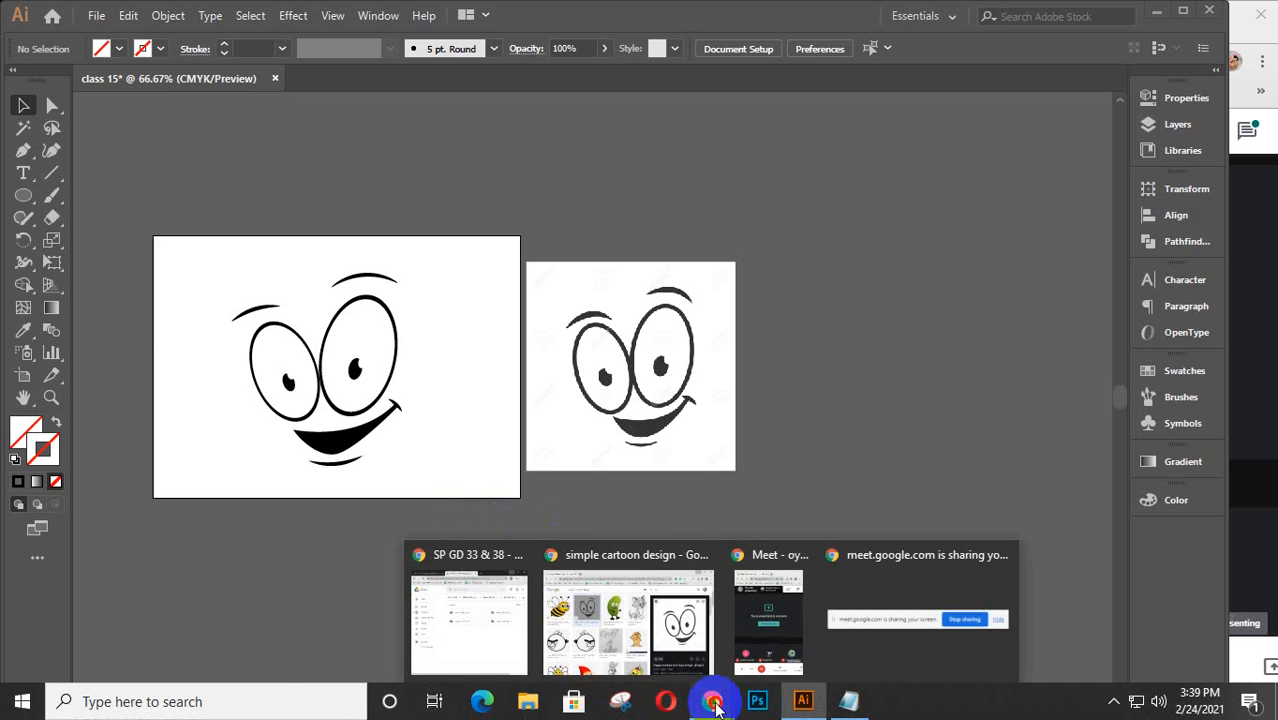
pyautogui.click(628, 612)
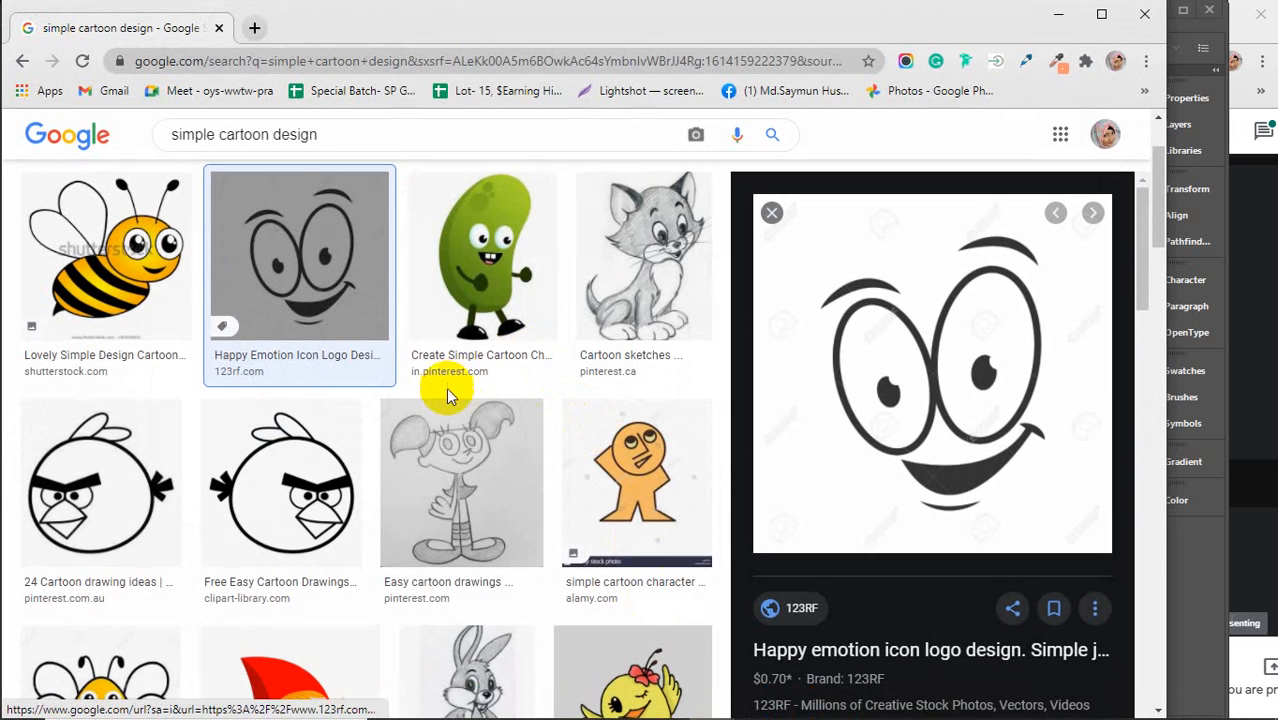
pyautogui.scroll(-9, 446, 397)
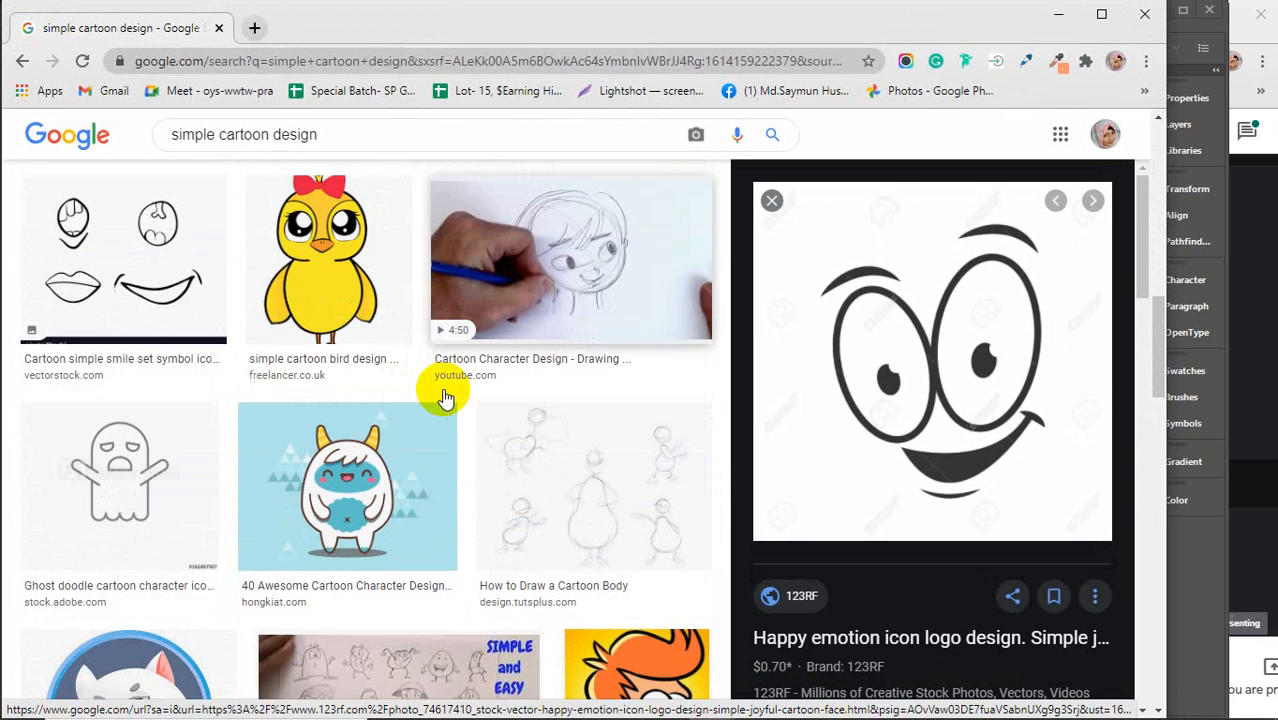
pyautogui.scroll(-4, 446, 397)
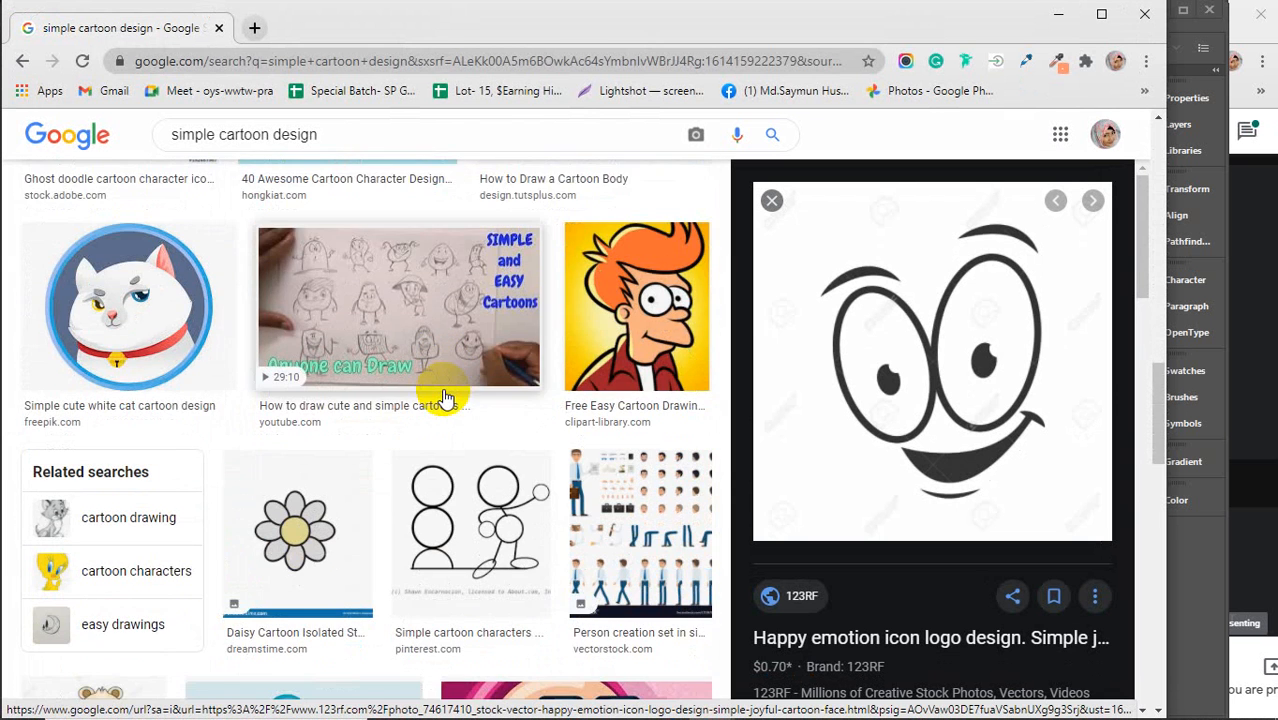
pyautogui.scroll(-6, 446, 397)
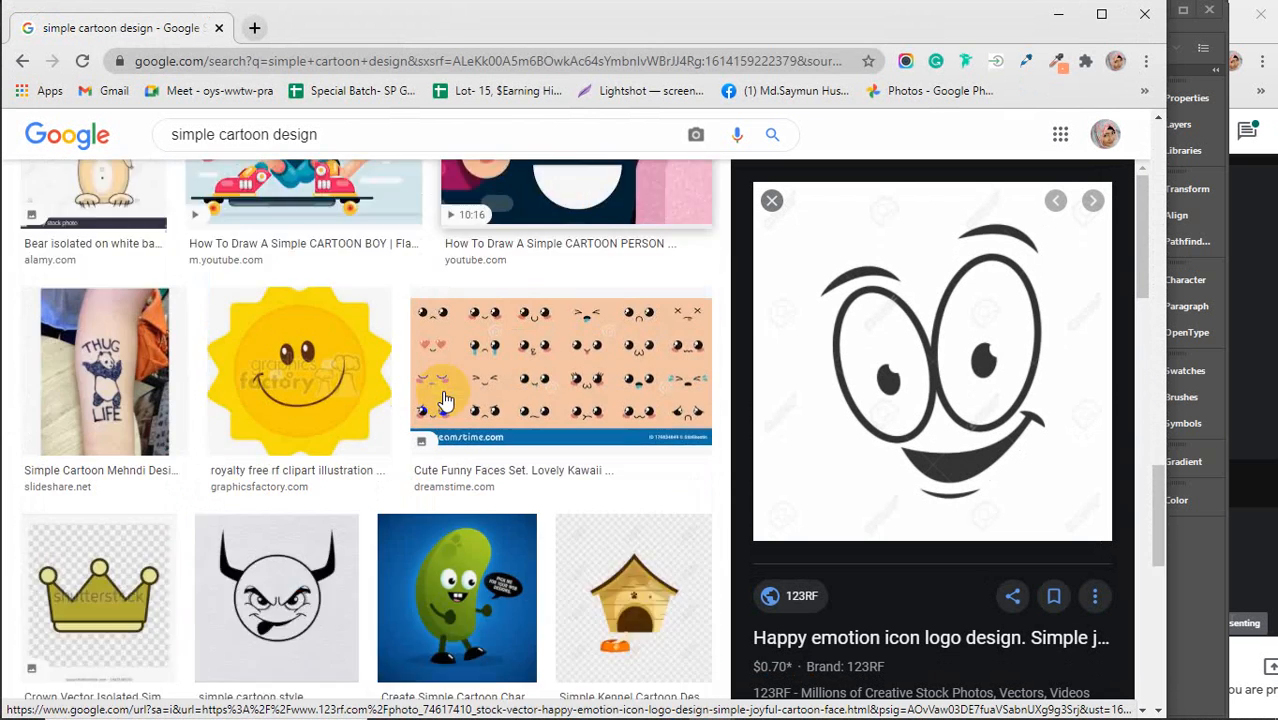
pyautogui.scroll(-1, 446, 397)
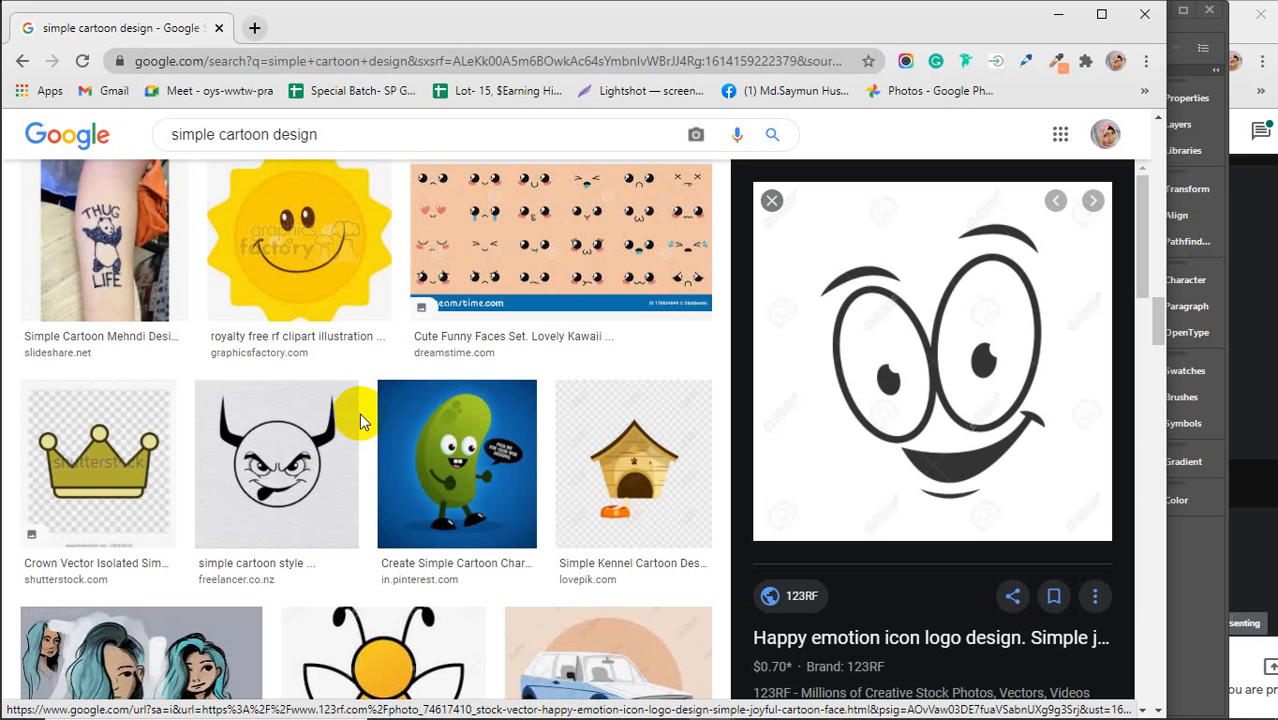
pyautogui.scroll(-2, 359, 413)
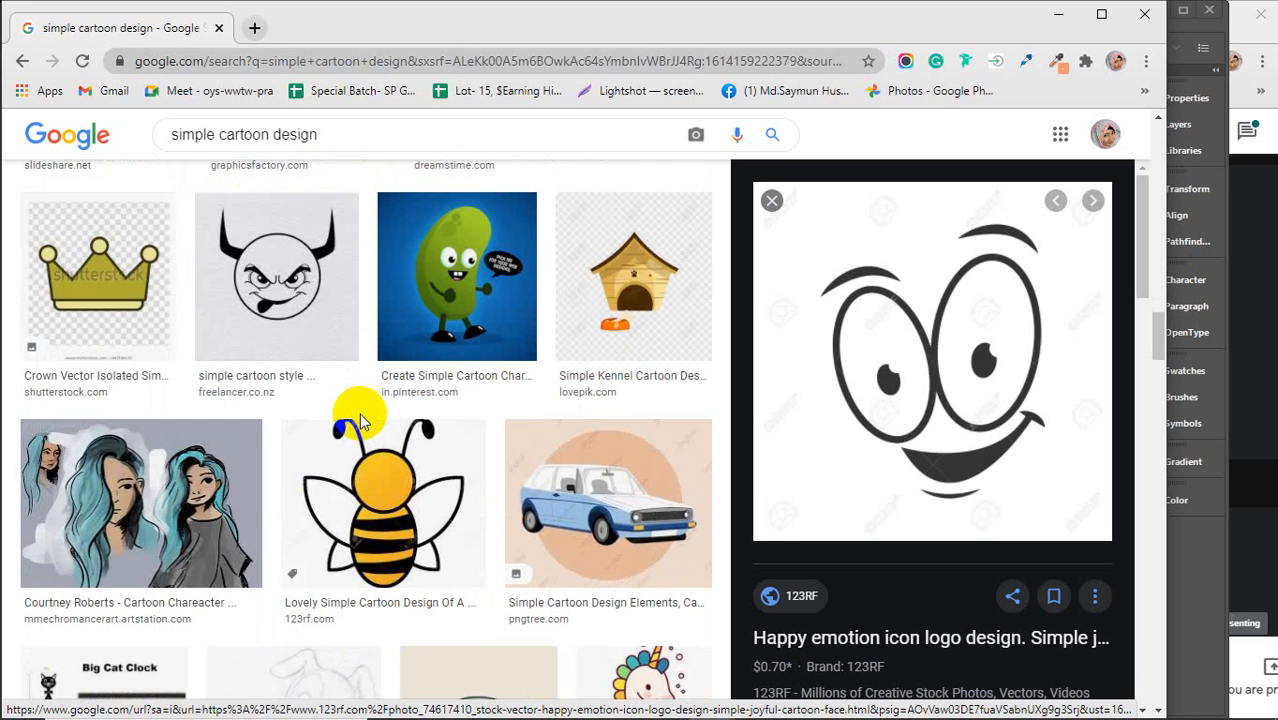
pyautogui.scroll(-2, 362, 418)
pyautogui.scroll(1, 362, 420)
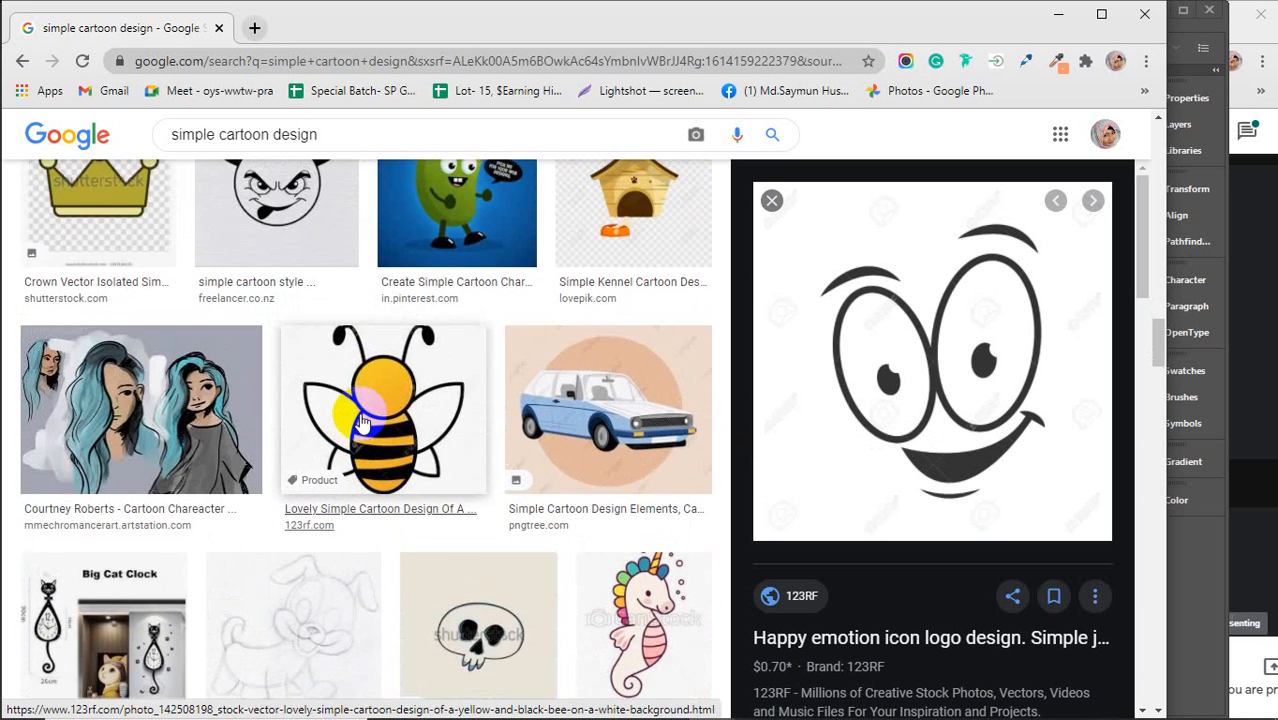
pyautogui.scroll(-5, 362, 421)
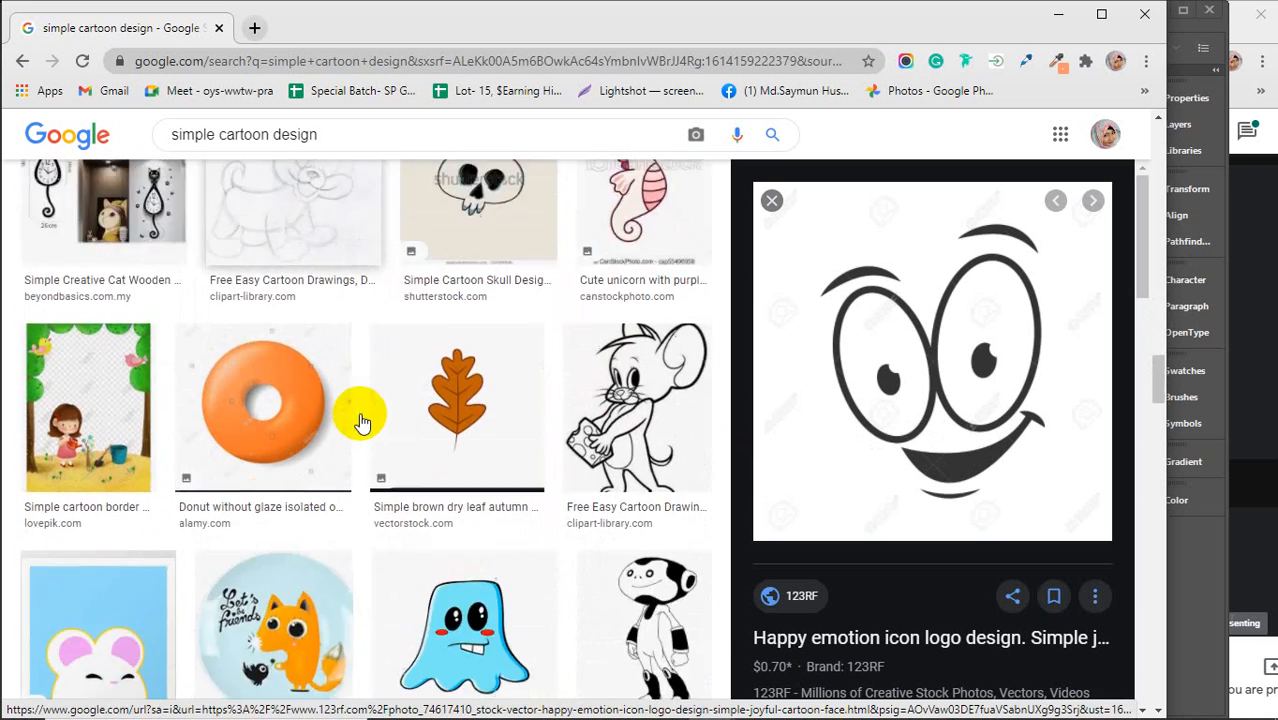
pyautogui.scroll(-4, 362, 421)
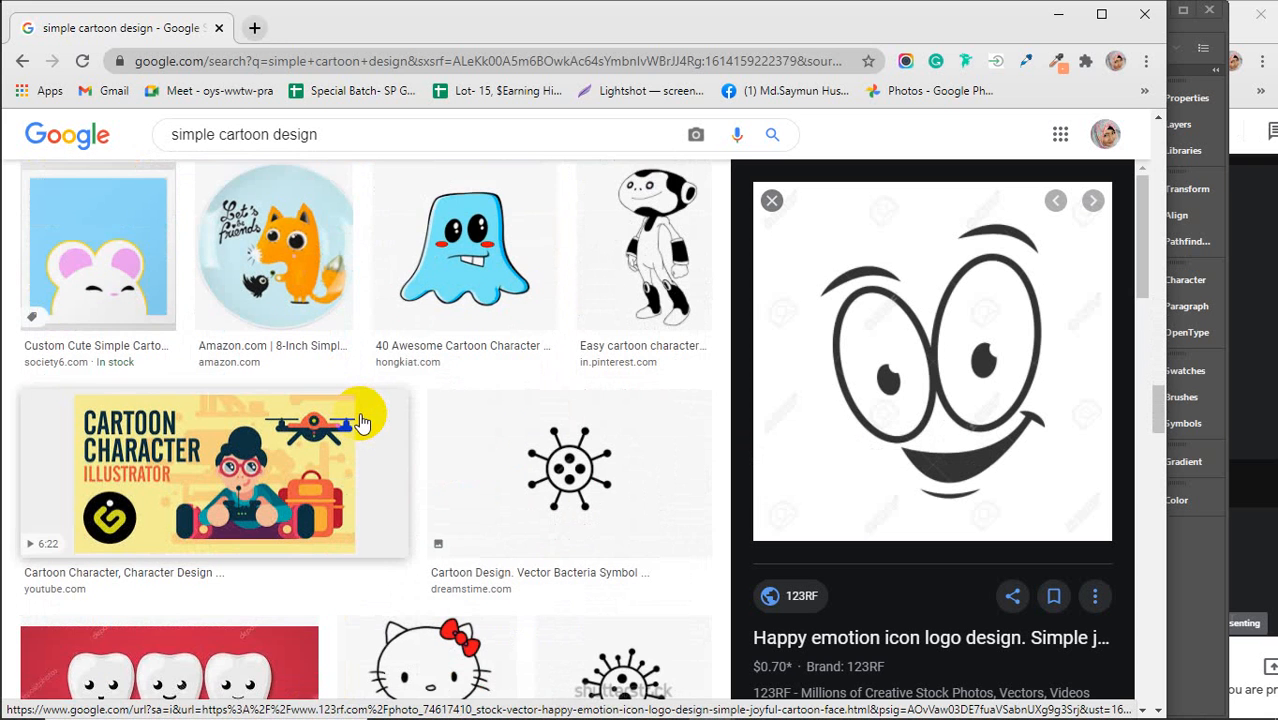
pyautogui.scroll(-1, 362, 421)
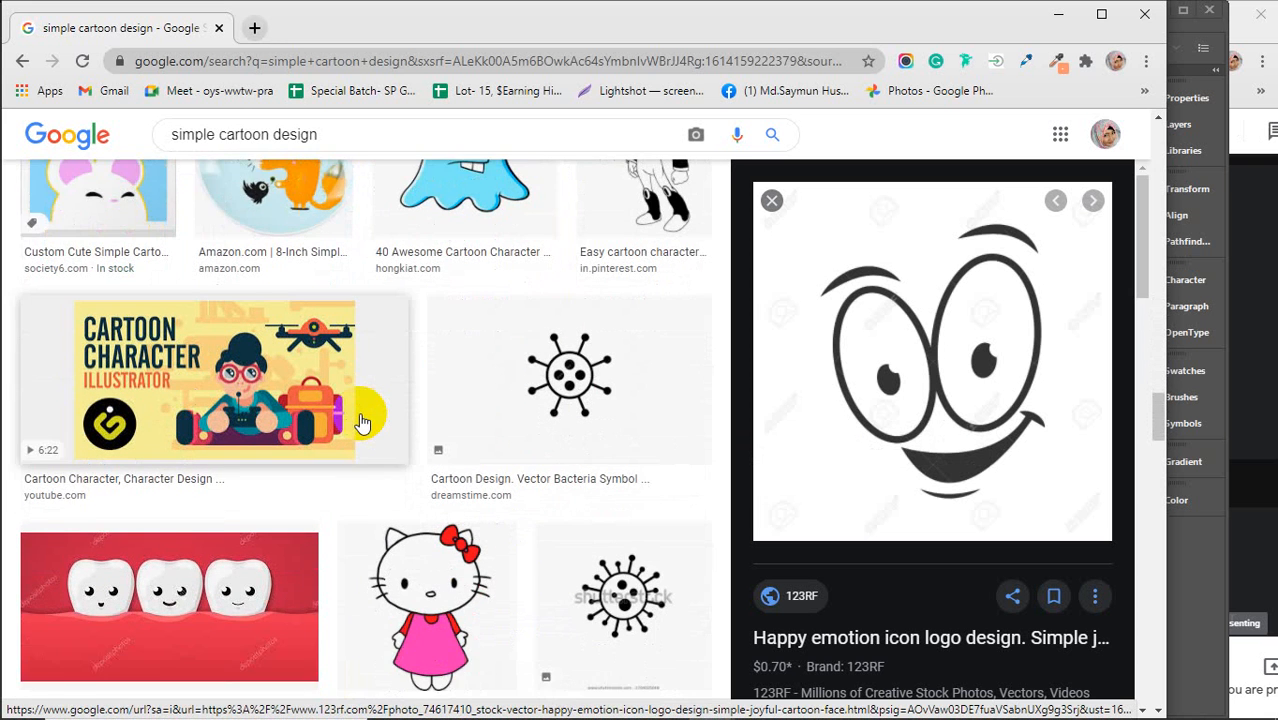
pyautogui.scroll(-1, 362, 421)
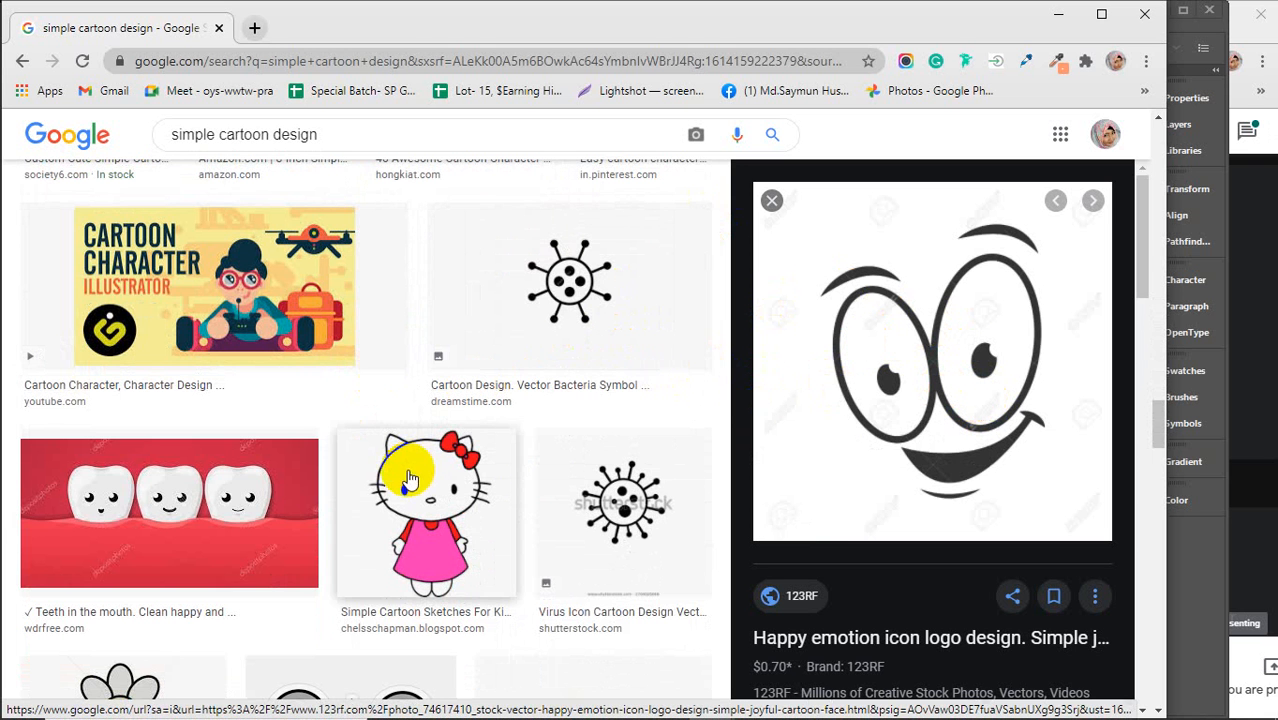
pyautogui.click(545, 300)
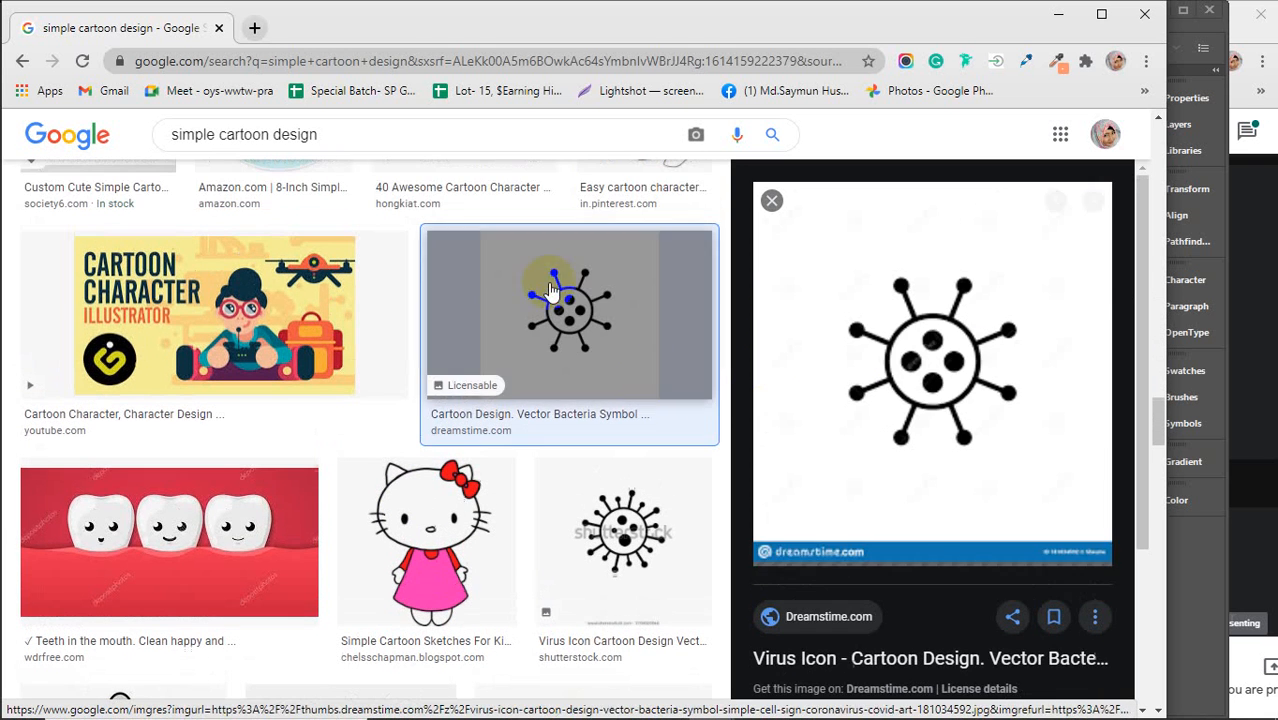
pyautogui.scroll(-4, 572, 400)
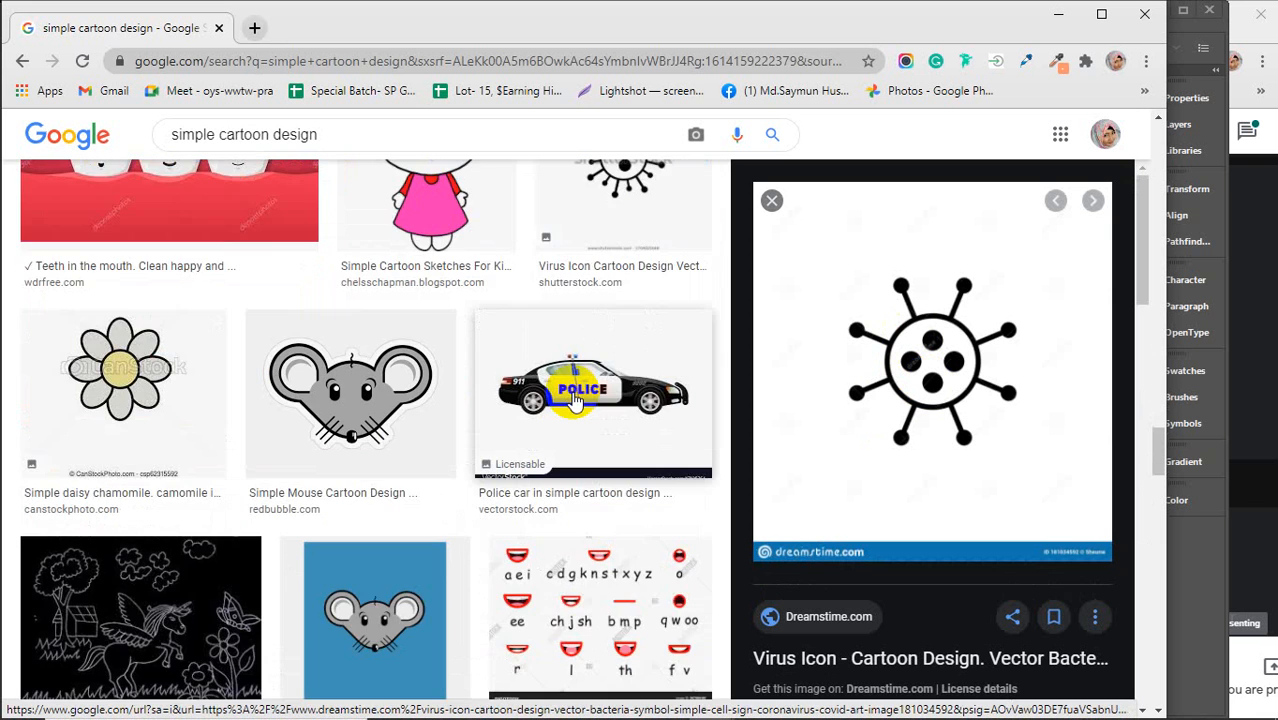
pyautogui.scroll(-2, 575, 400)
pyautogui.scroll(-1, 575, 400)
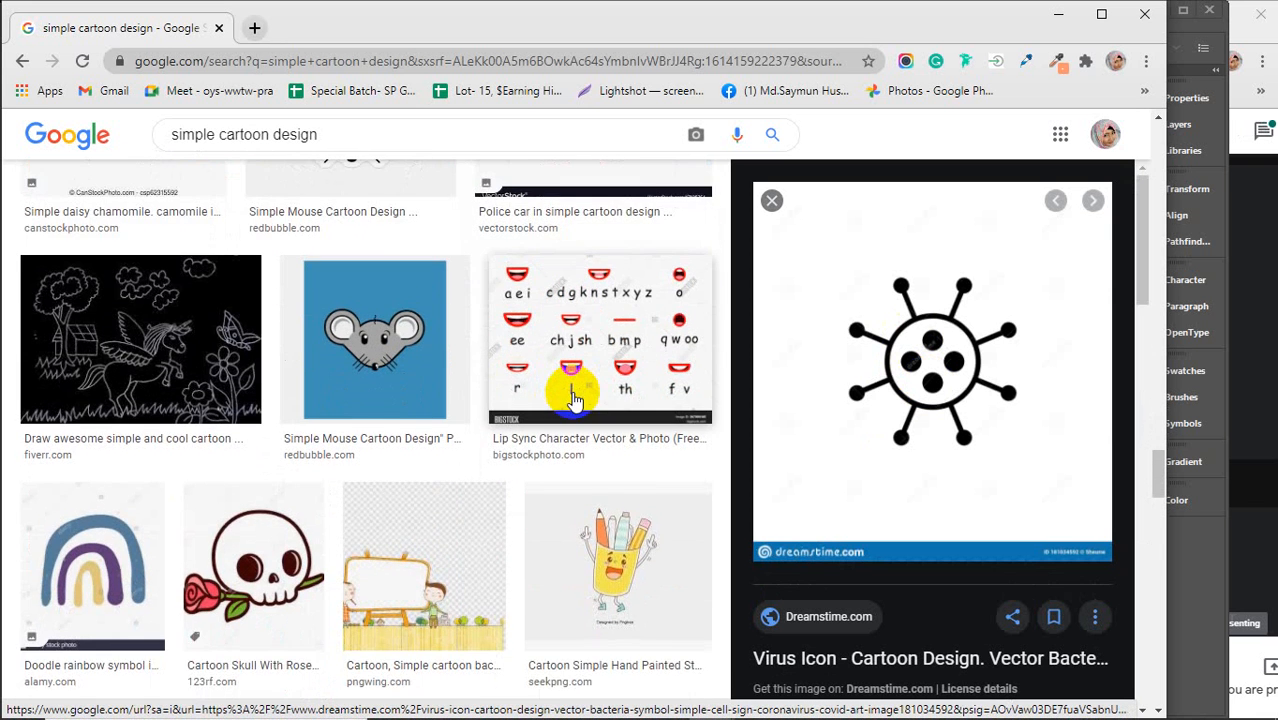
pyautogui.scroll(-2, 575, 400)
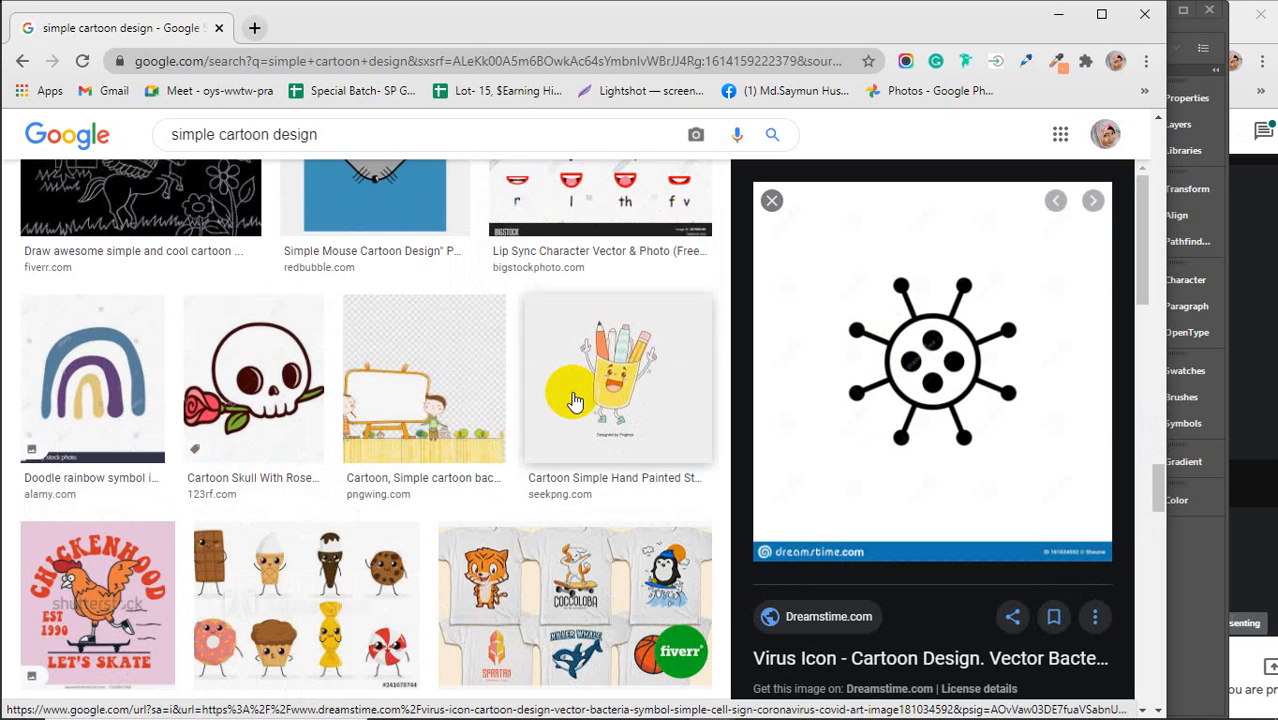
pyautogui.scroll(-3, 575, 400)
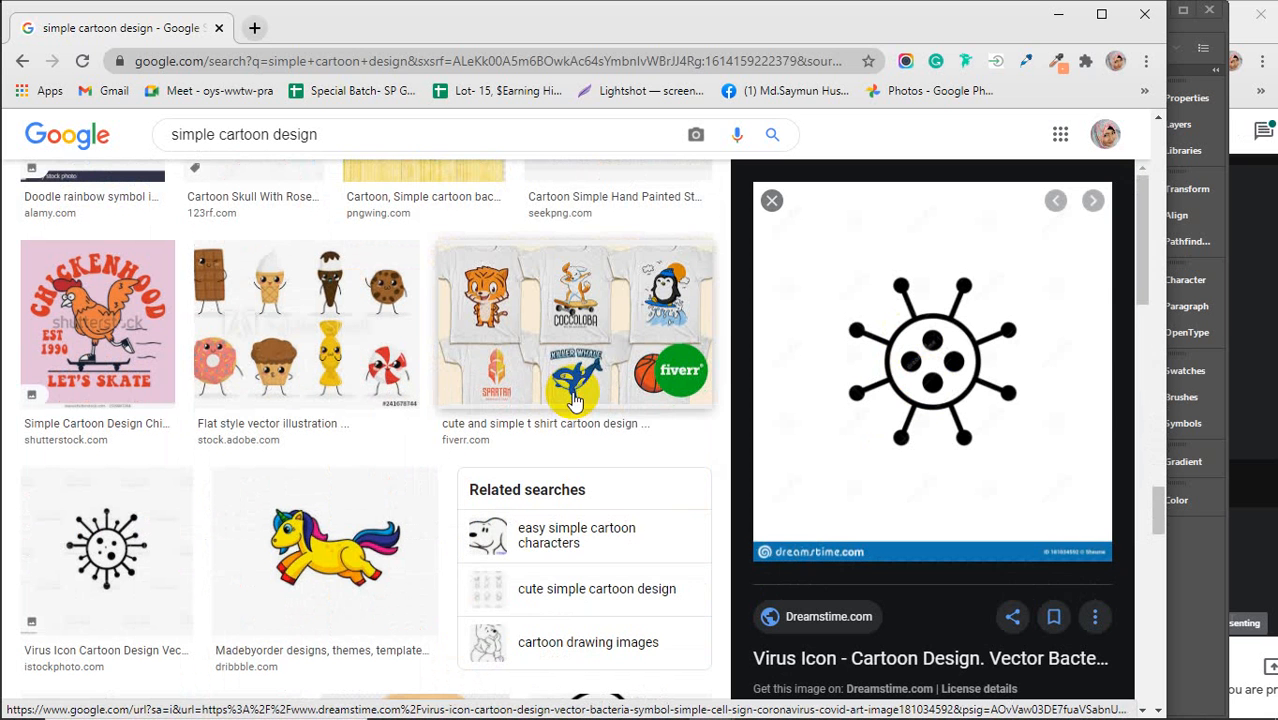
pyautogui.click(254, 28)
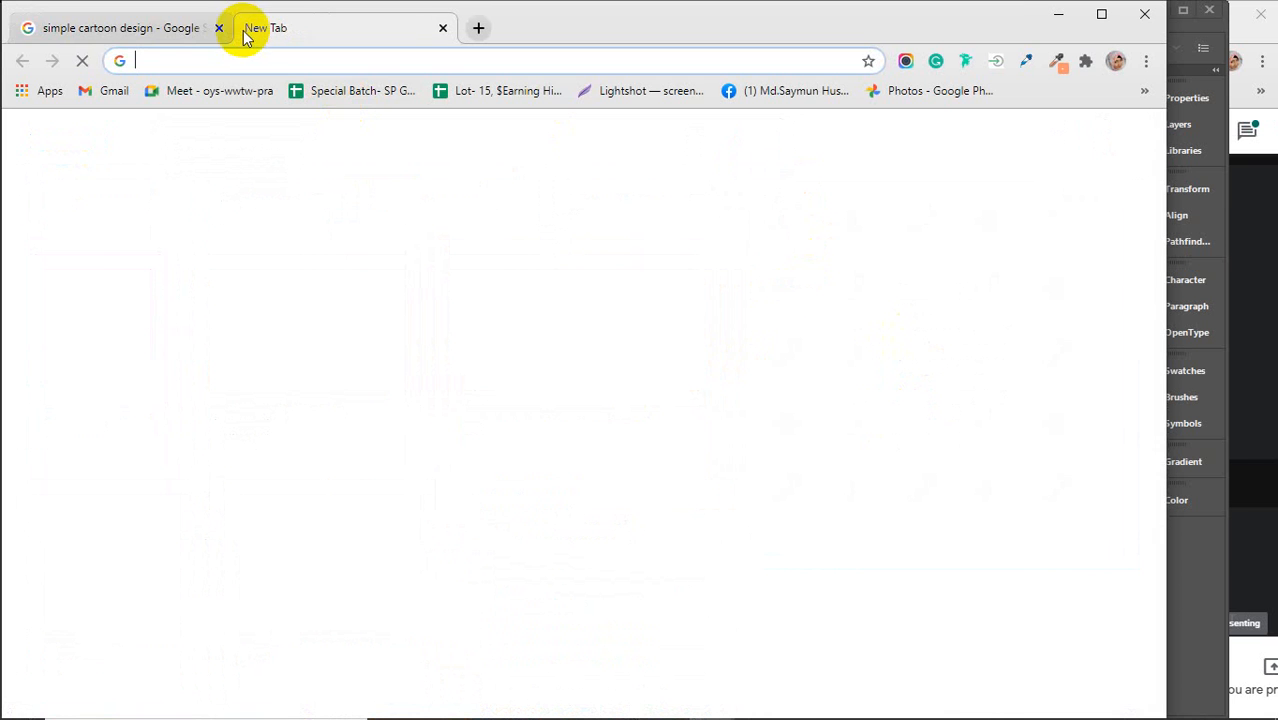
pyautogui.click(219, 28)
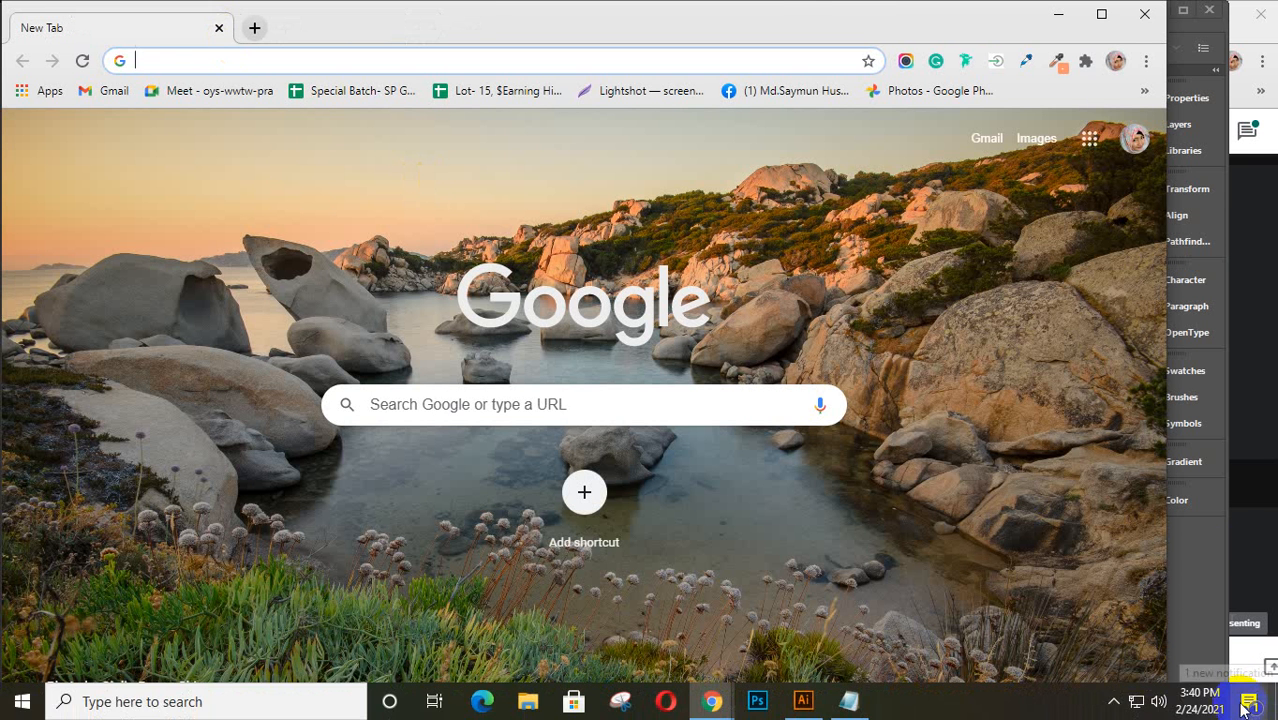
# Bring up the meeting window and review its chat and participant list
pyautogui.click(1252, 398)
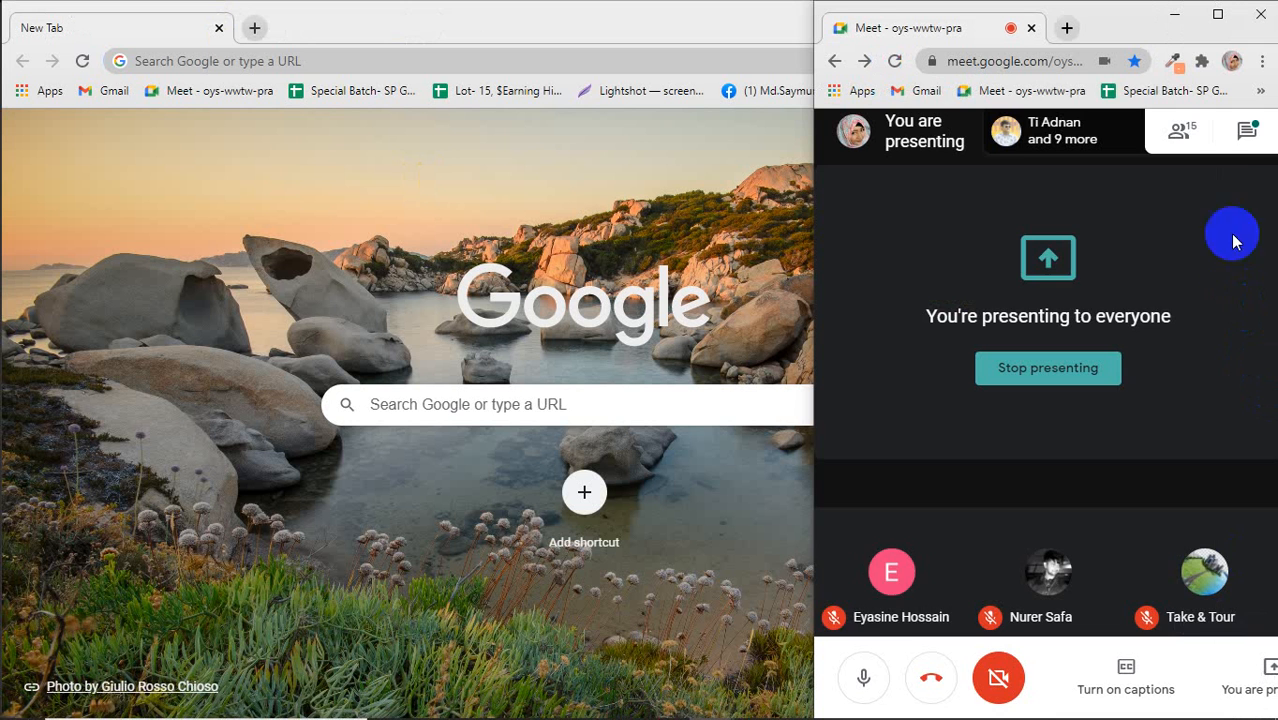
pyautogui.click(1245, 137)
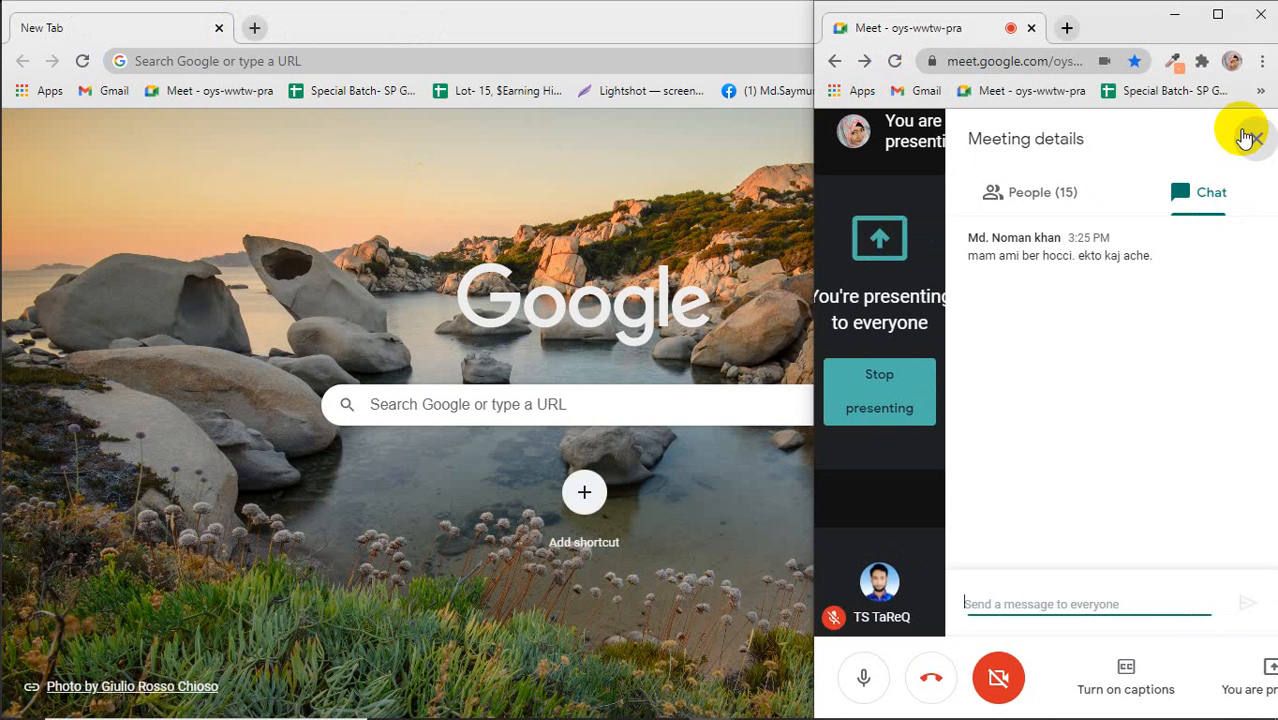
pyautogui.click(1010, 185)
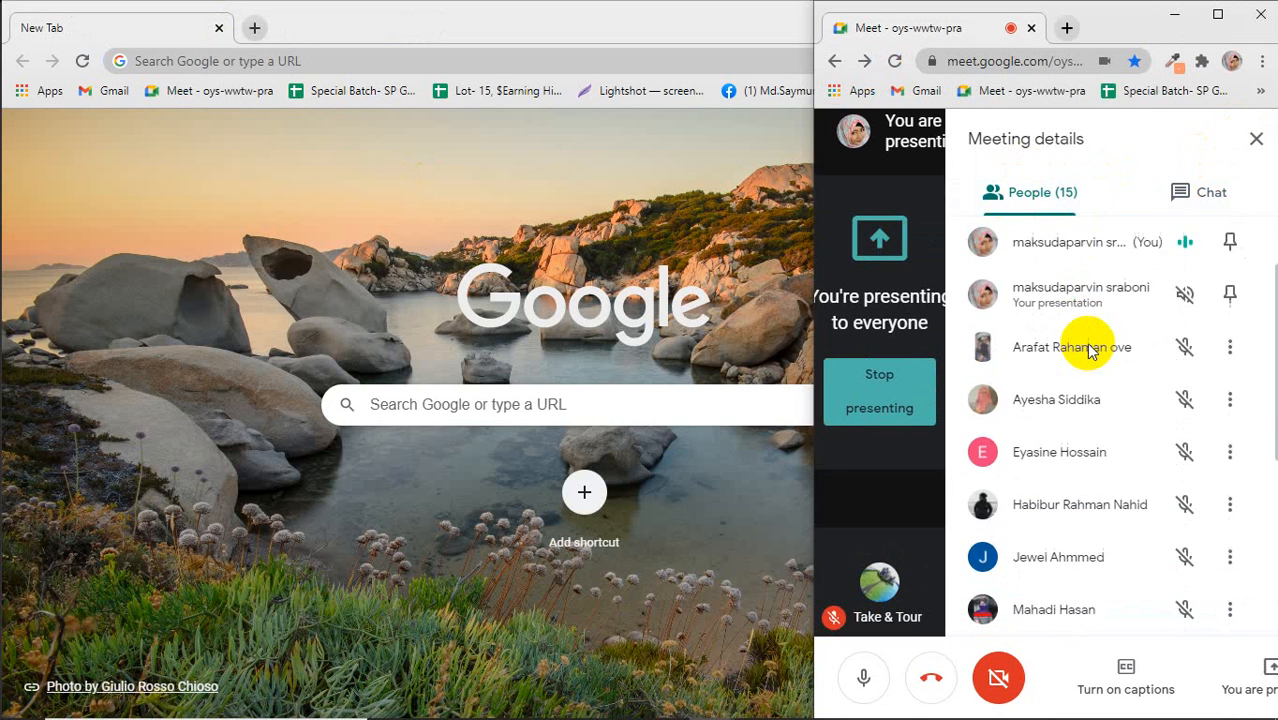
pyautogui.scroll(-2, 1090, 350)
pyautogui.scroll(-2, 1130, 385)
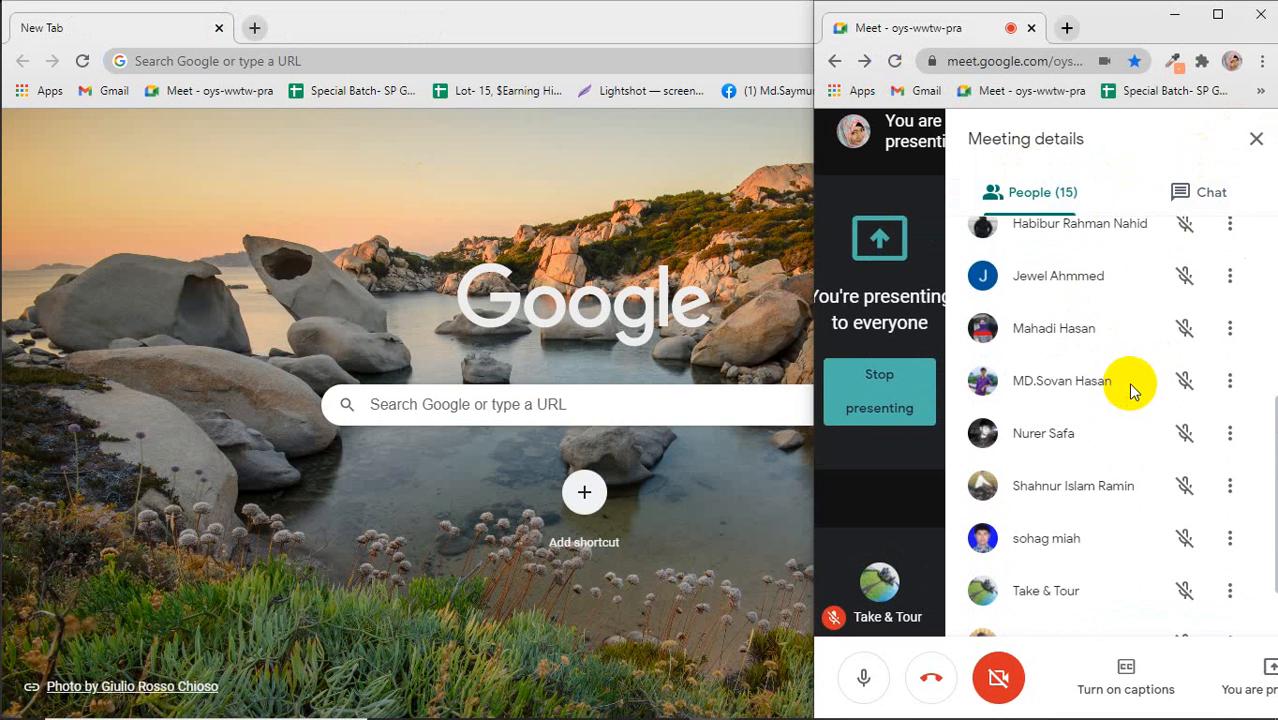
pyautogui.scroll(-2, 1132, 390)
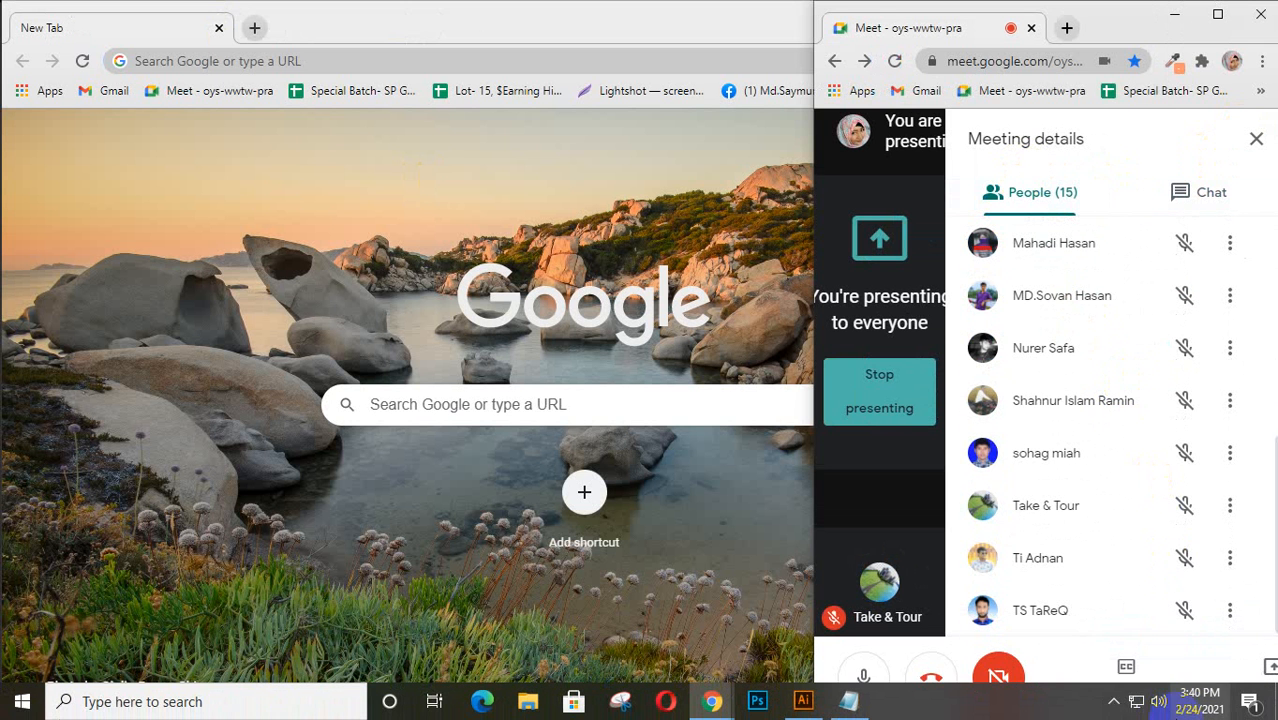
pyautogui.click(1112, 704)
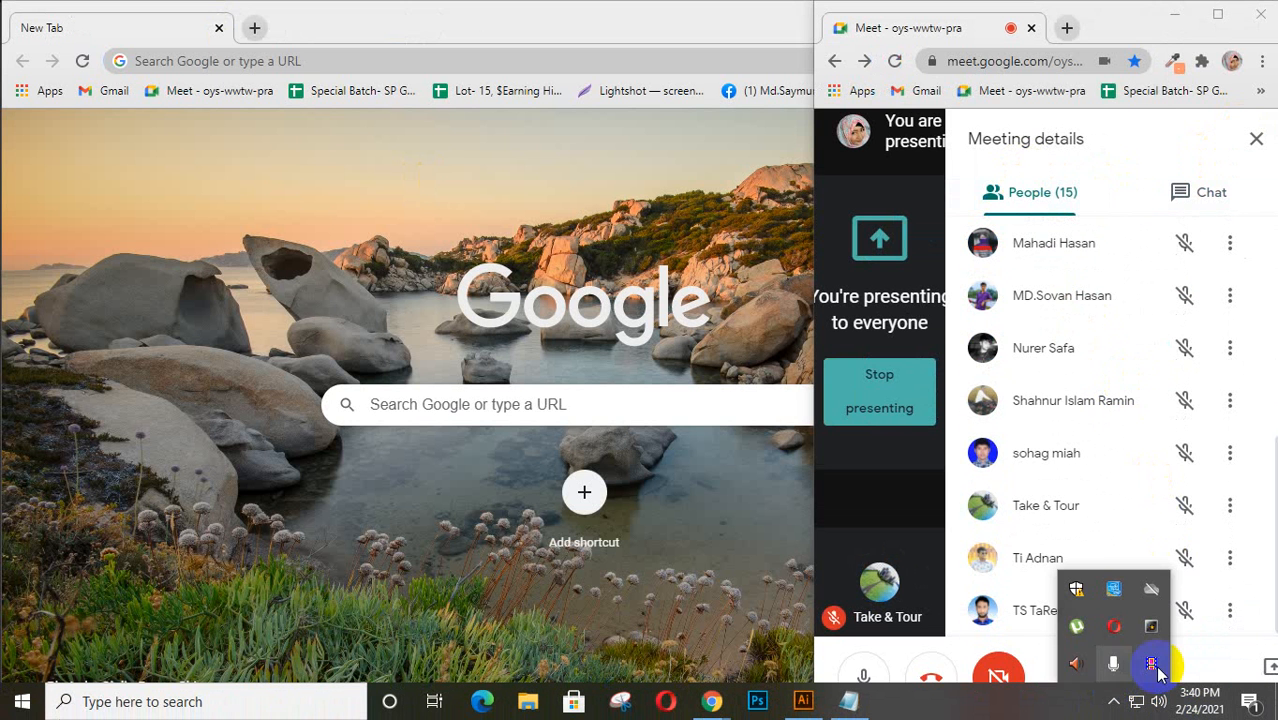